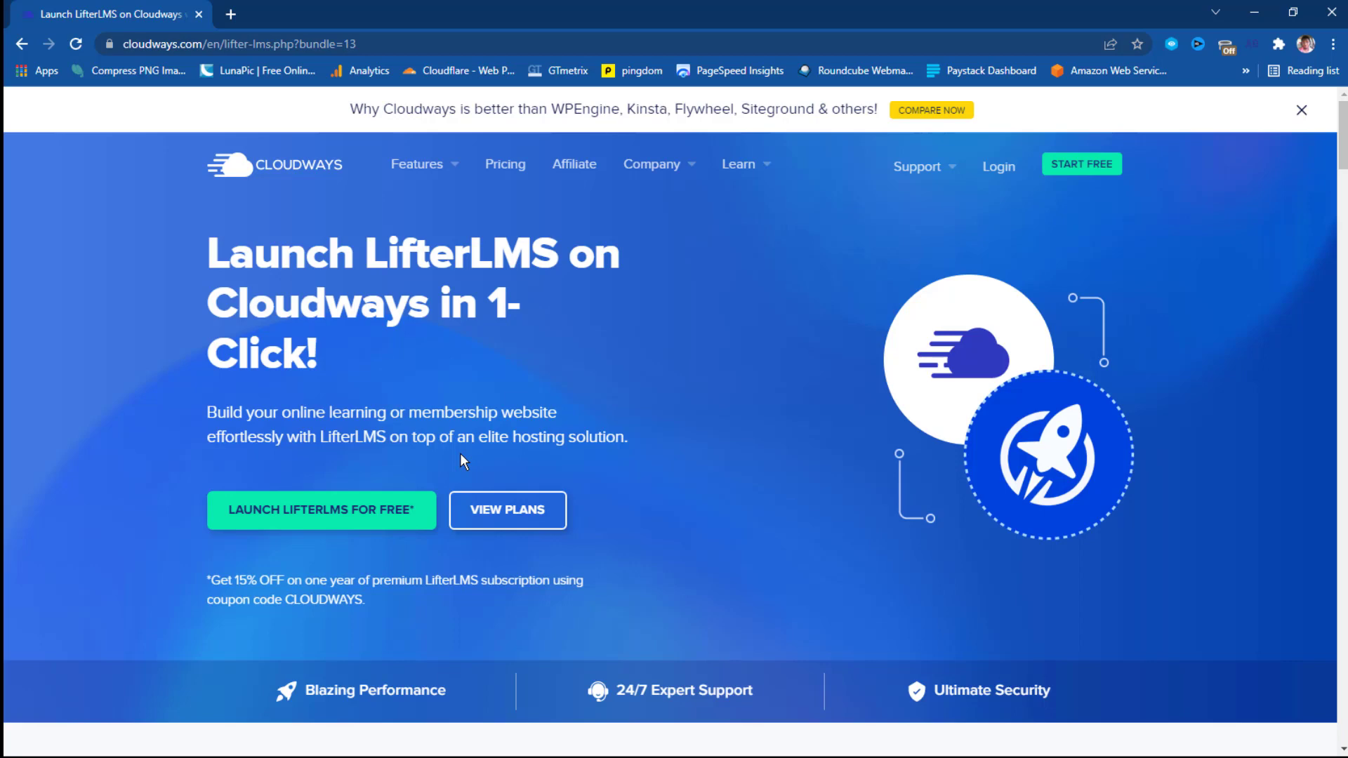
Launch LifterLMS for free to reach the Cloudways 'Get Started Absolutely Free' signup form.
{"action": "left_click", "coordinate": [333, 517]}
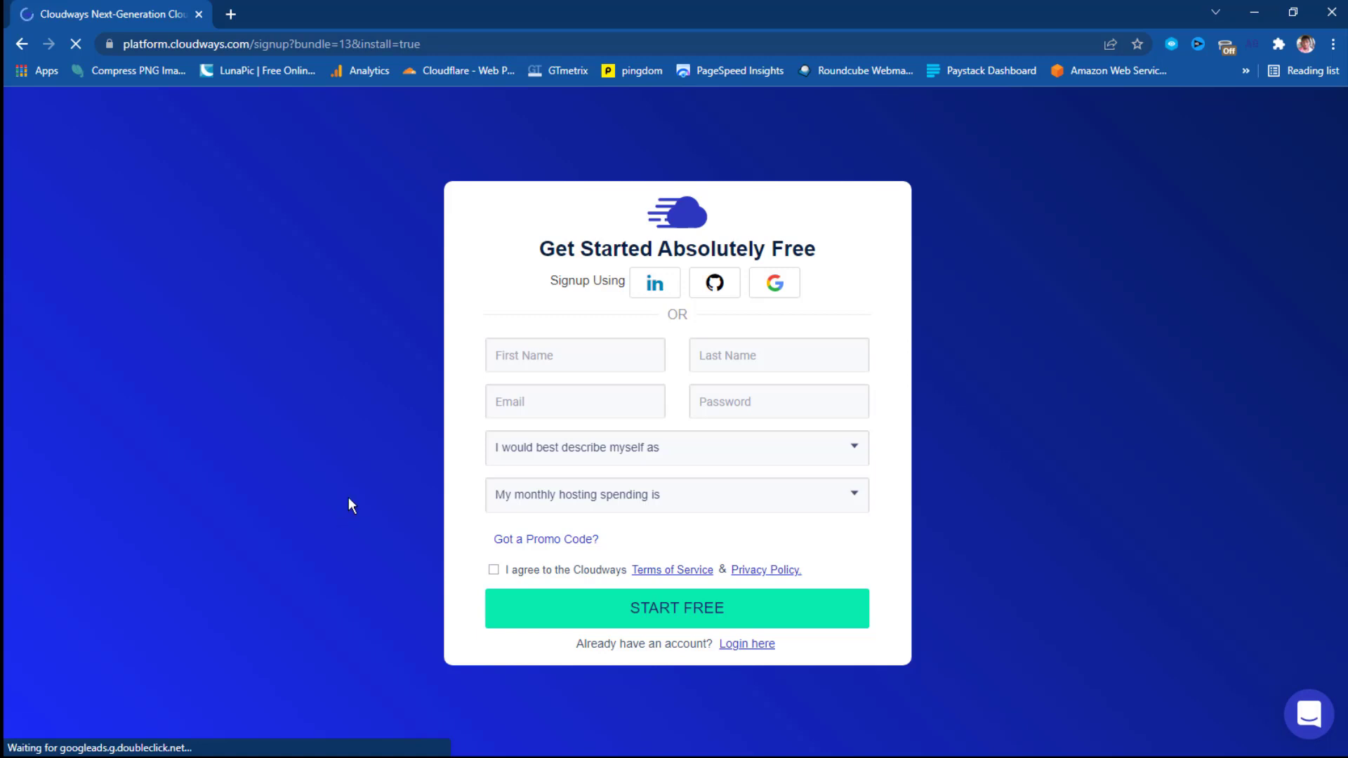
Enter the account holder's first name, e-mail address and a password in the signup form.
{"action": "left_click", "coordinate": [520, 353]}
{"action": "key", "text": "Tab"}
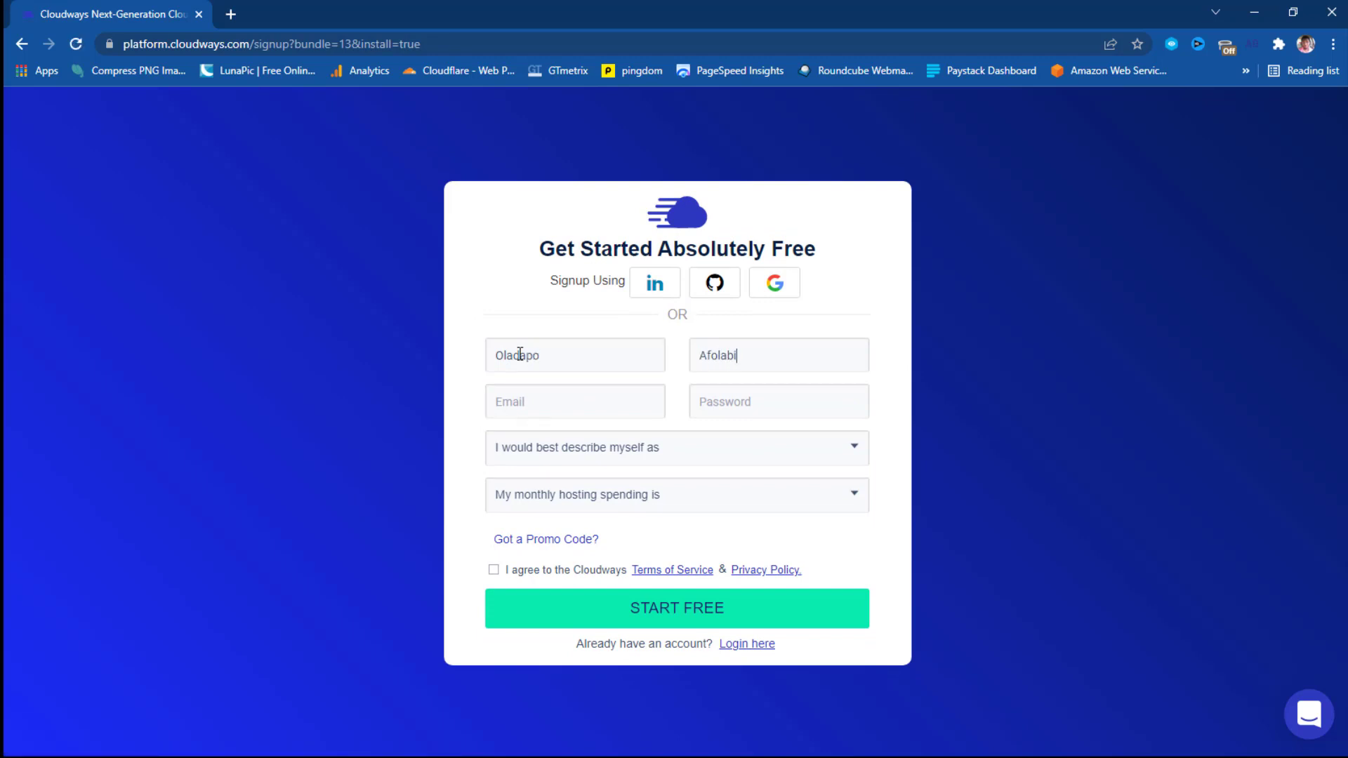
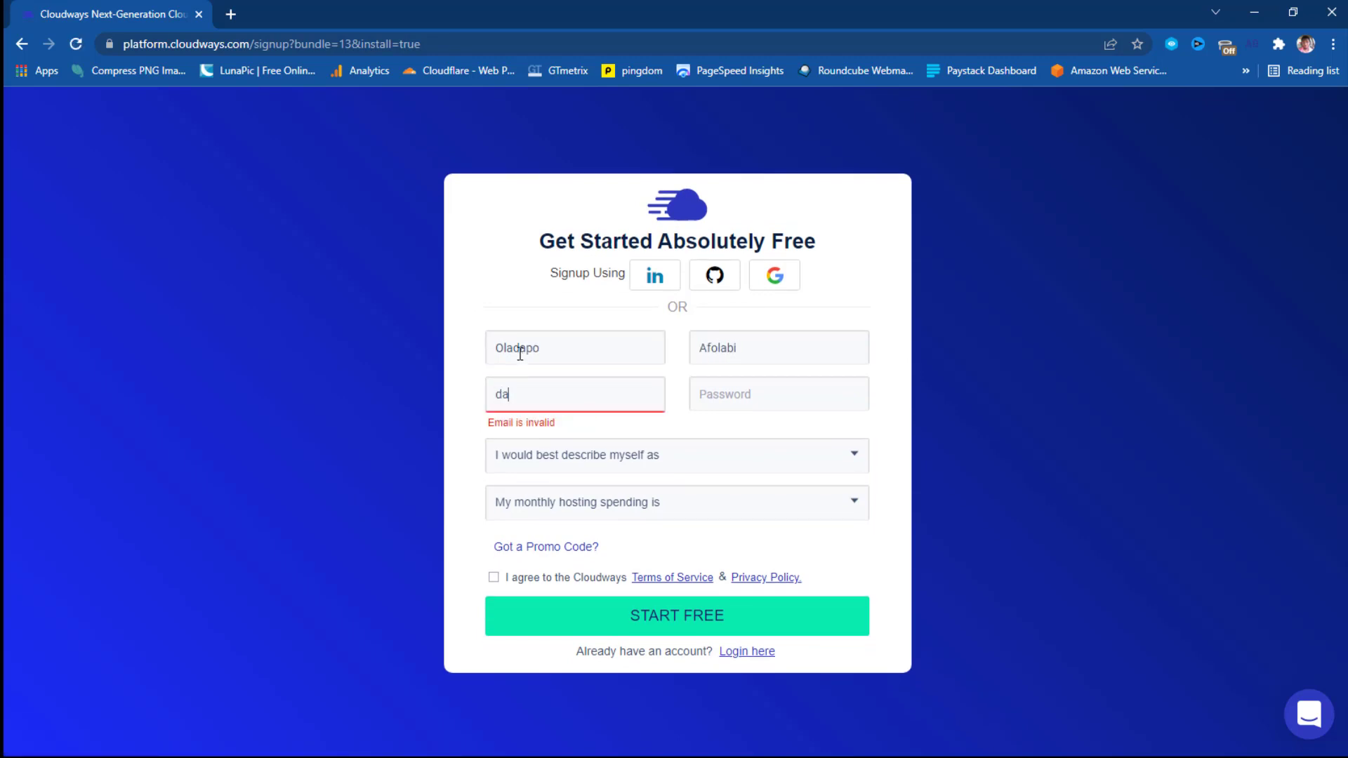
{"action": "key", "text": "Tab"}
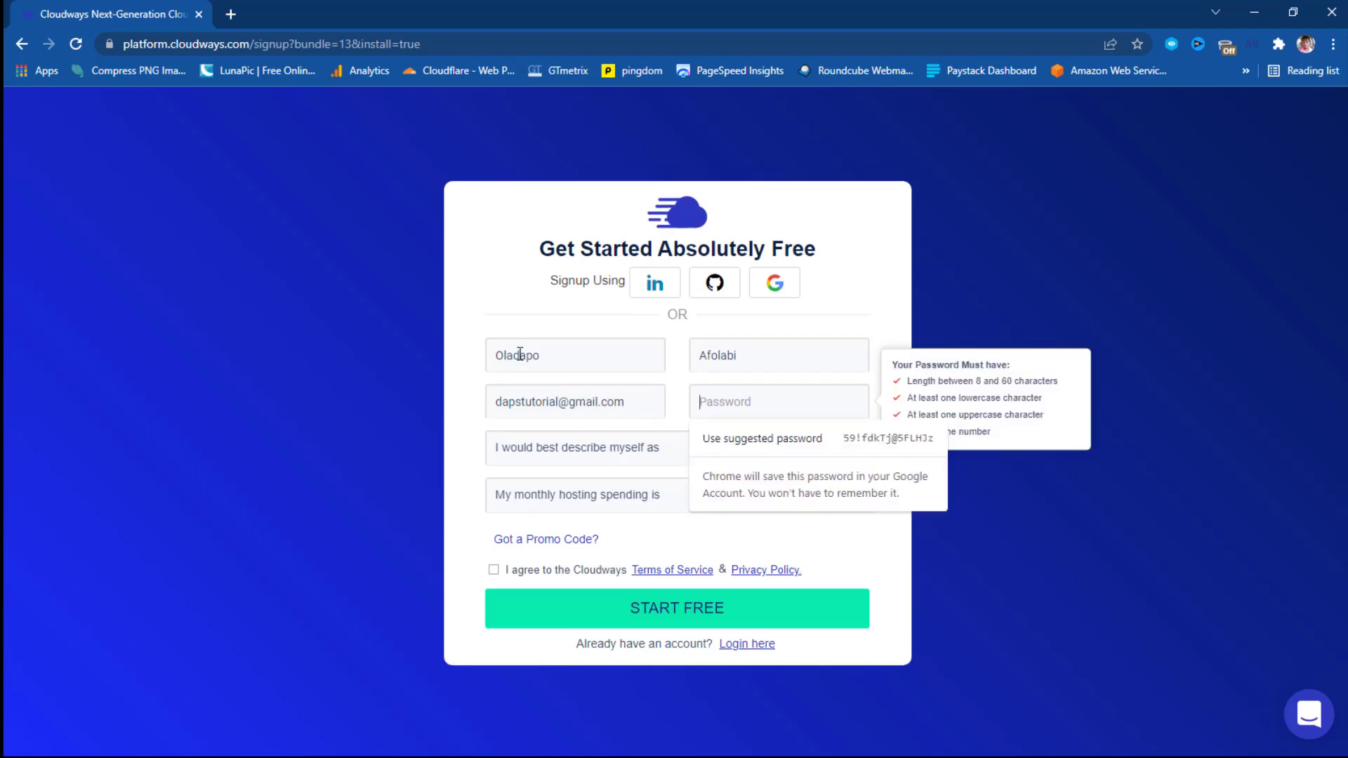
{"action": "key", "text": "BackSpace"}
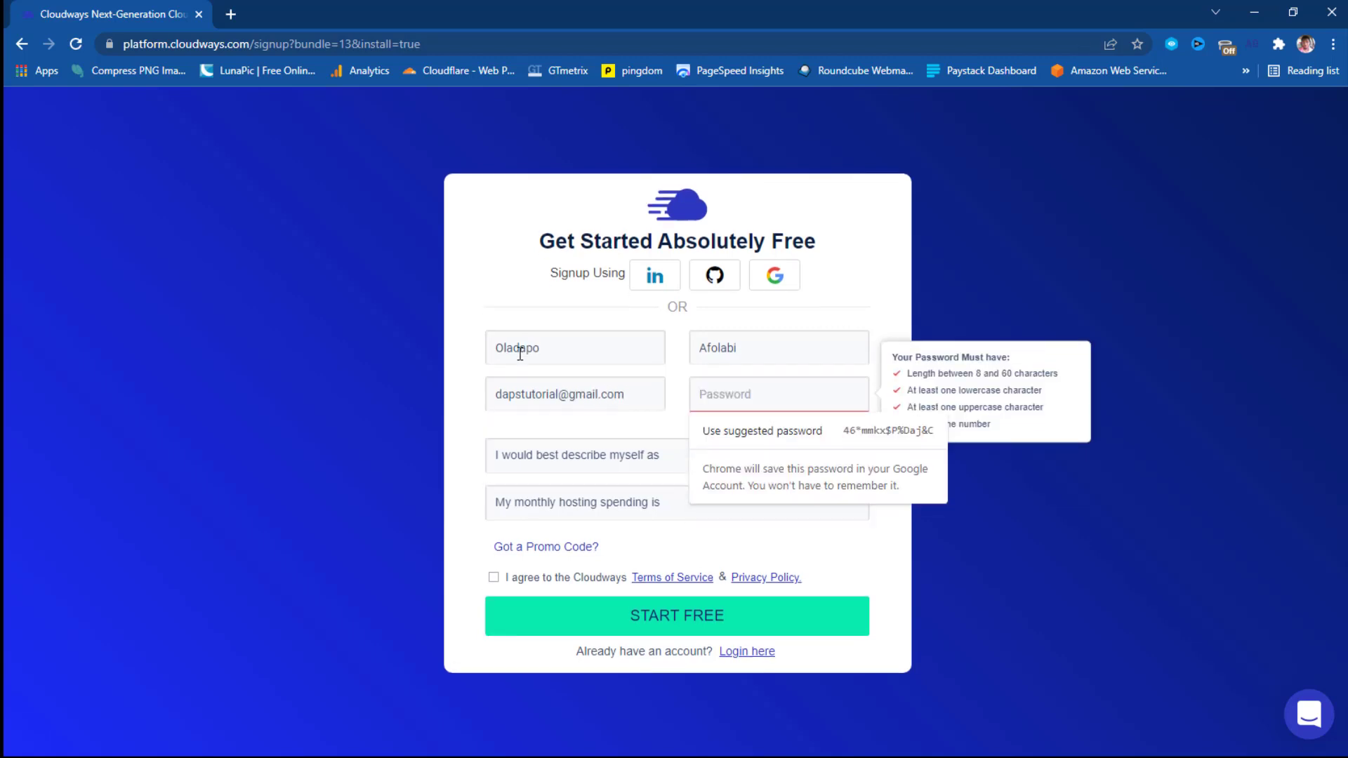
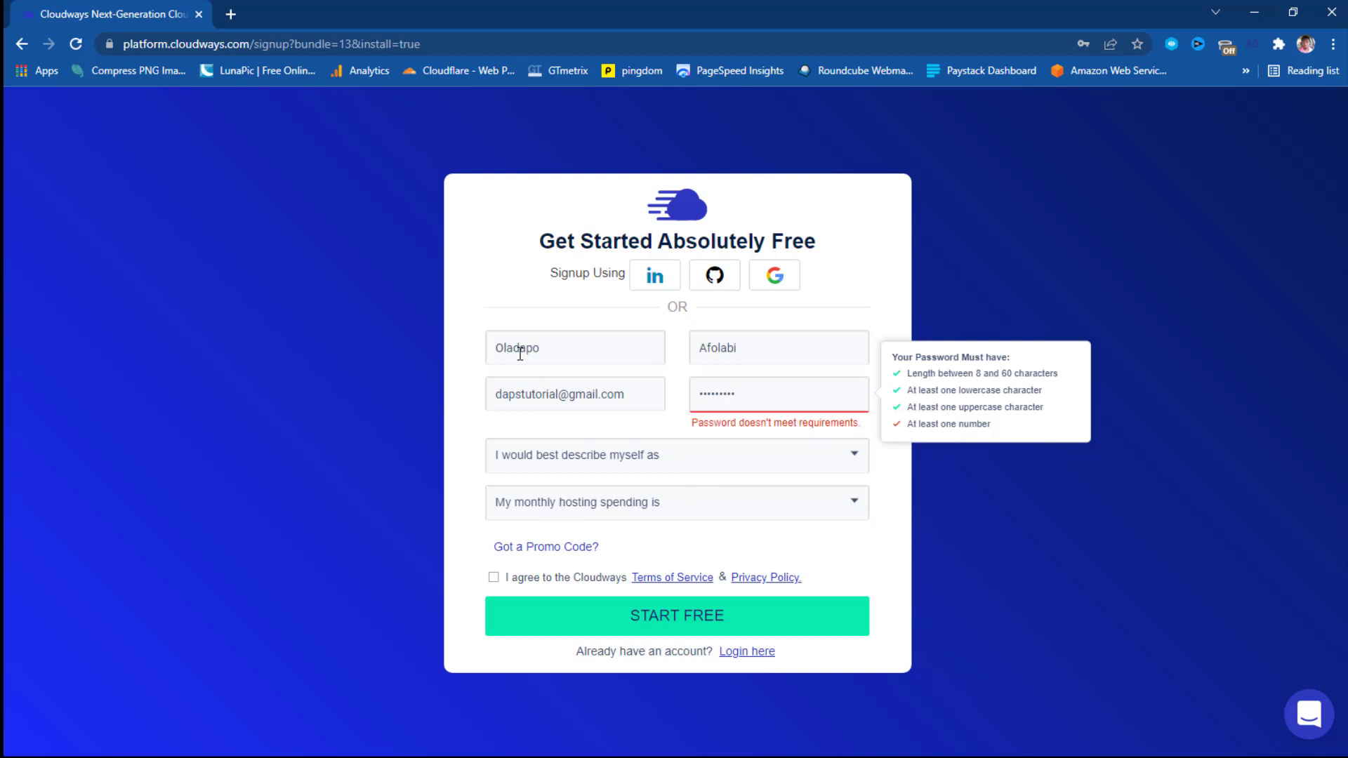
Choose Freelance Developer/Designer and $0 - $50 monthly spend, accept the terms, and submit.
{"action": "left_click", "coordinate": [636, 447]}
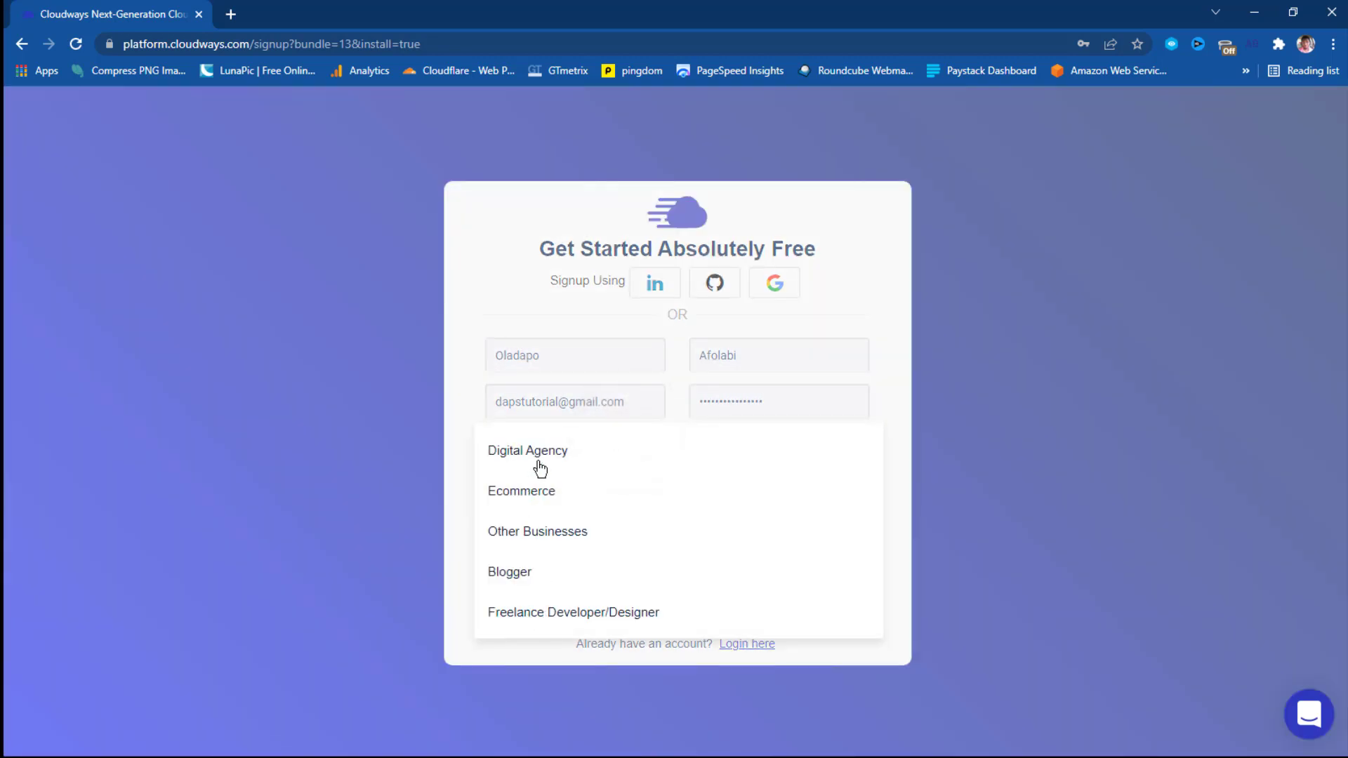
{"action": "left_click", "coordinate": [561, 613]}
{"action": "left_click", "coordinate": [753, 501]}
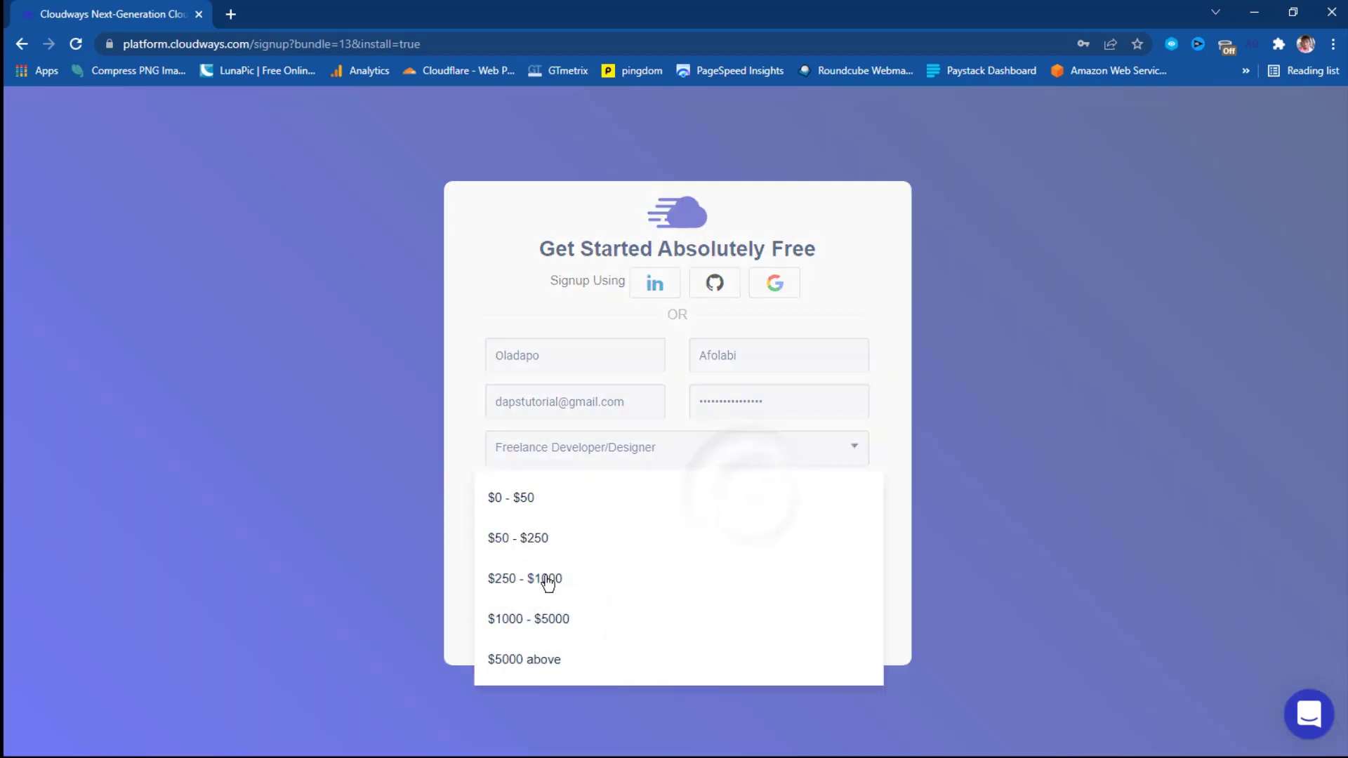
{"action": "left_click", "coordinate": [495, 502]}
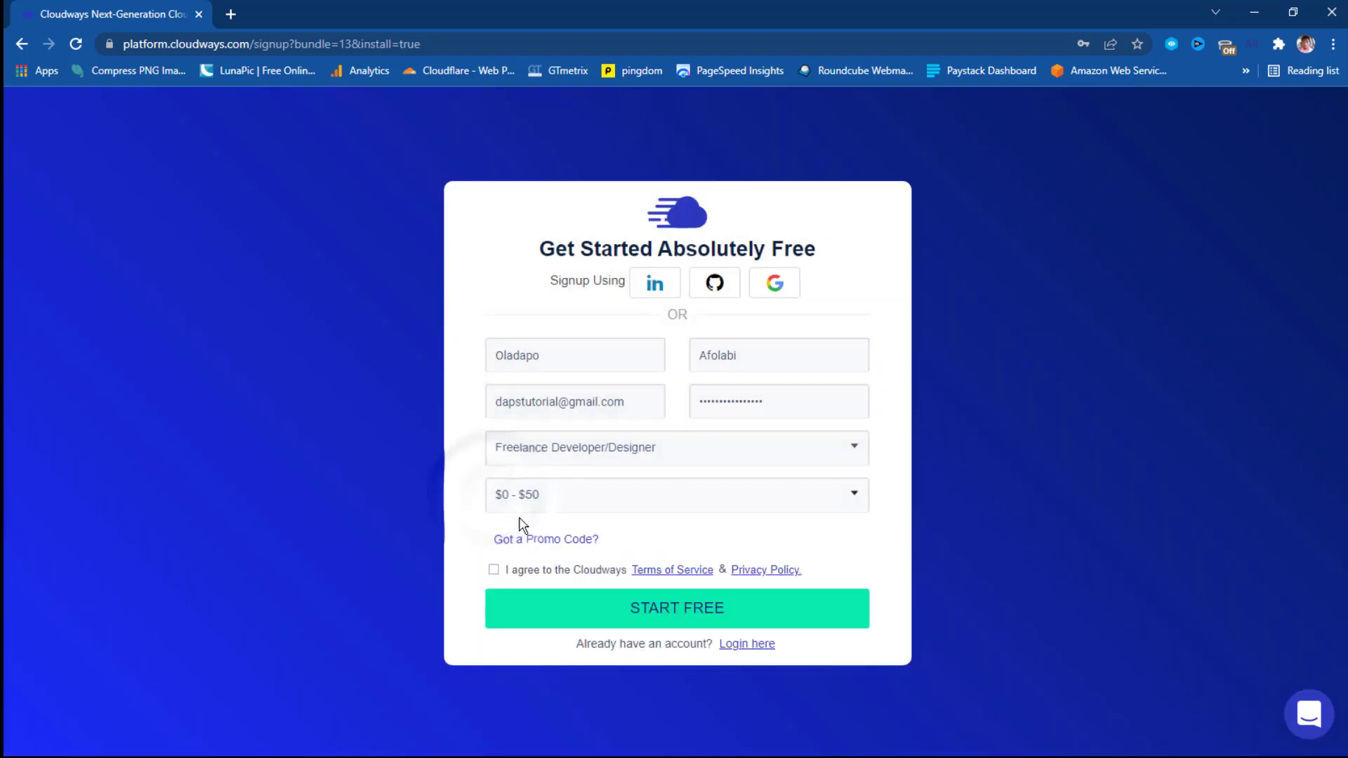
{"action": "left_click", "coordinate": [502, 572]}
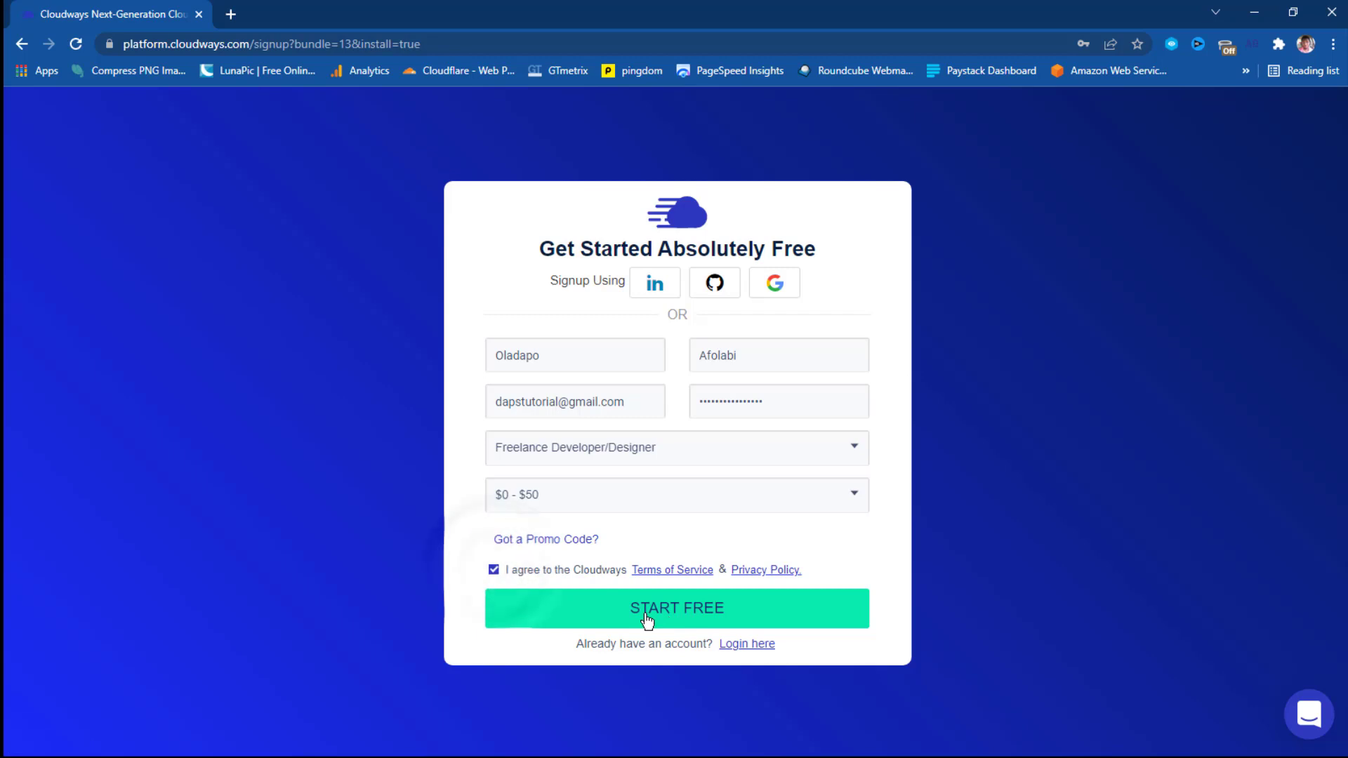
{"action": "left_click", "coordinate": [644, 609]}
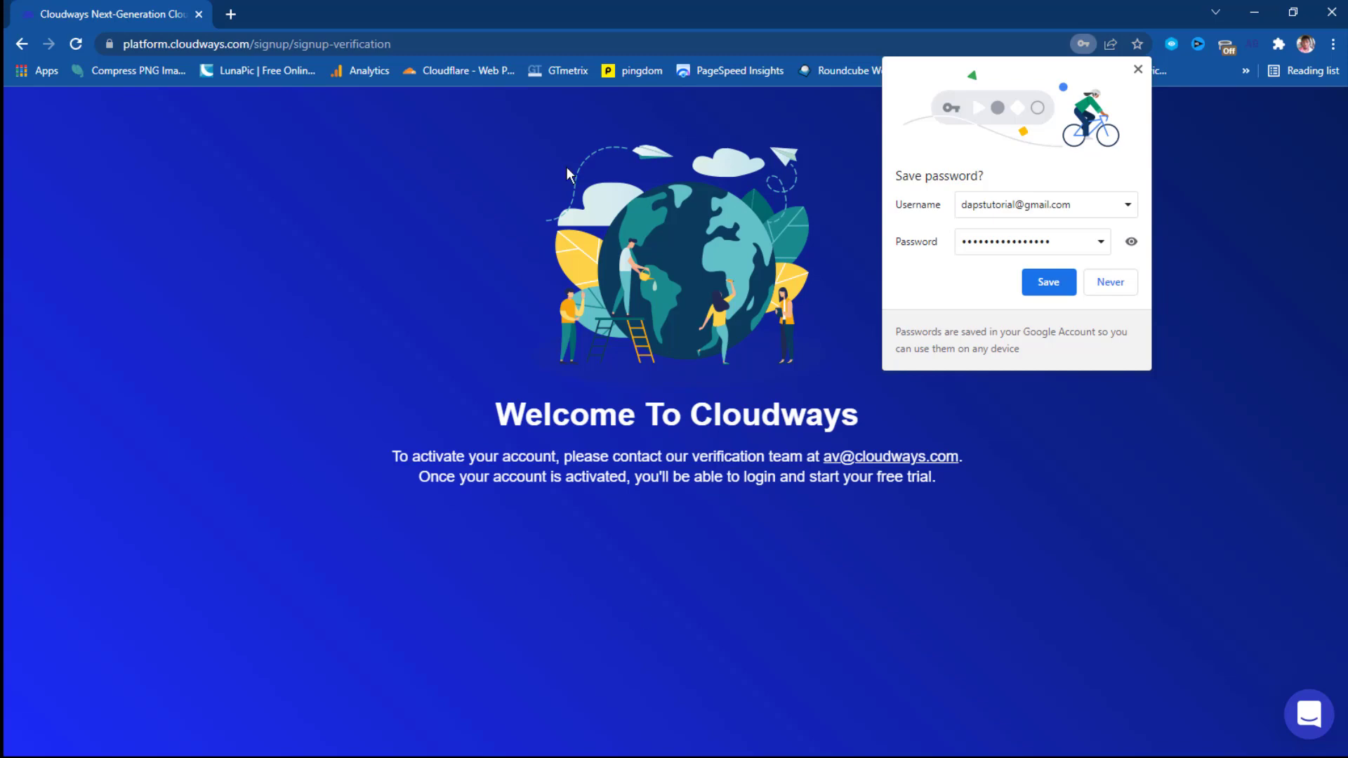
Save the new Cloudways login password in Chrome's save-password prompt.
{"action": "left_click", "coordinate": [1048, 281]}
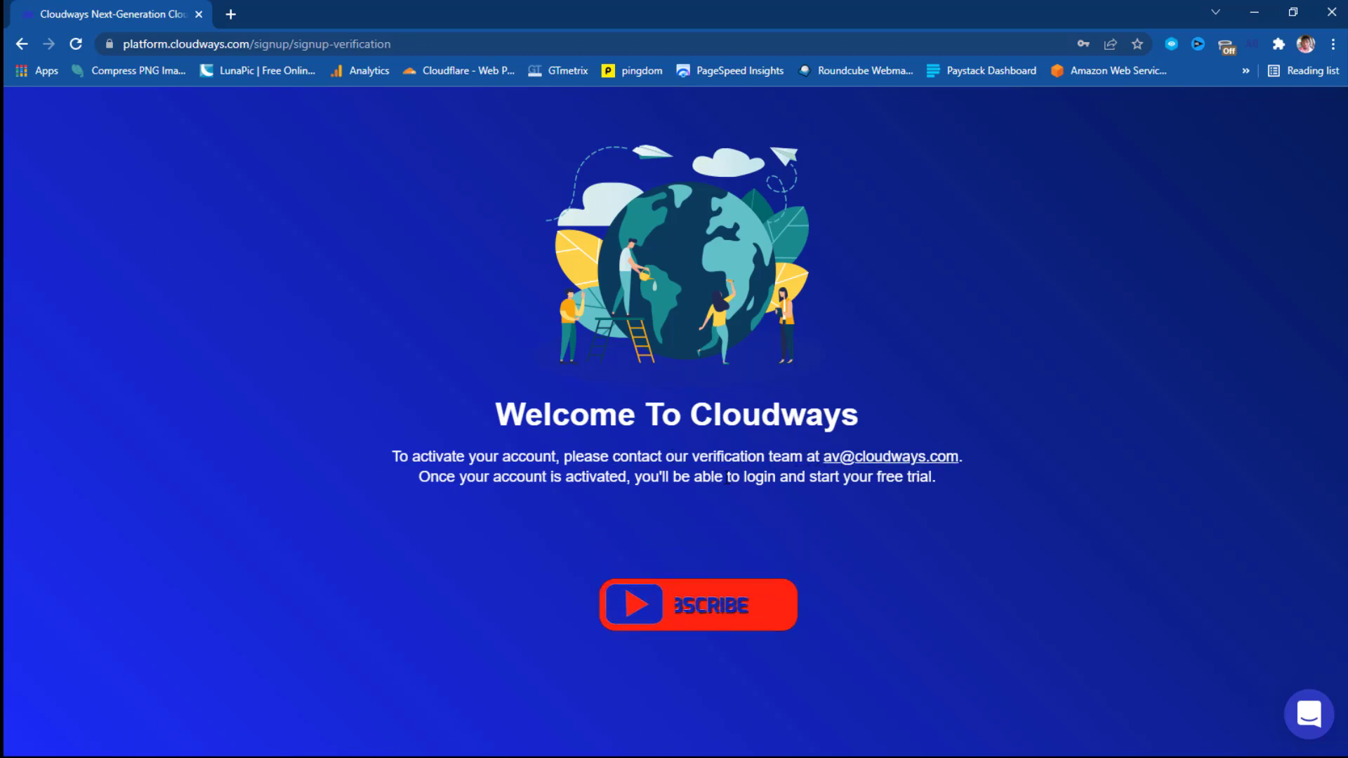
Open gmail.com in a new tab and sign in to the signup e-mail account.
{"action": "left_click", "coordinate": [232, 15]}
{"action": "left_click", "coordinate": [243, 49]}
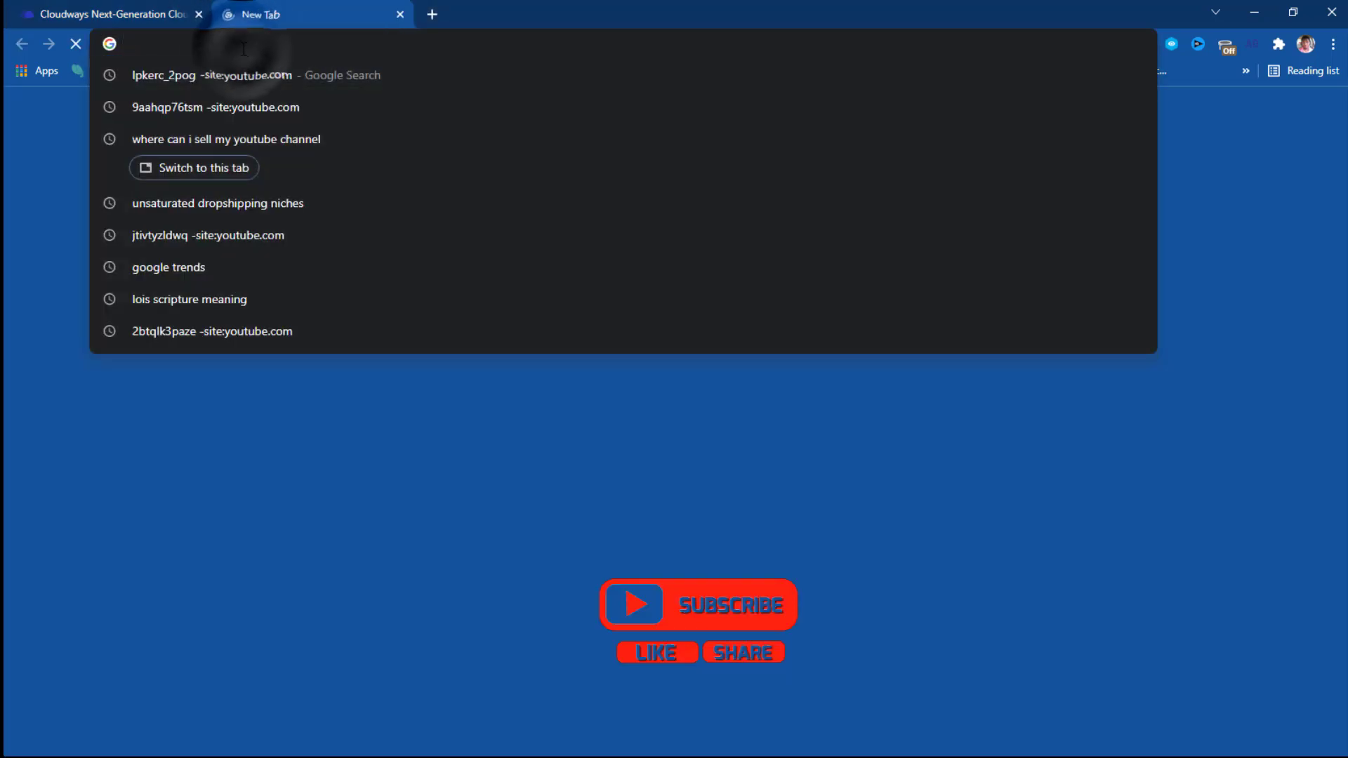
{"action": "type", "text": "gmail.com"}
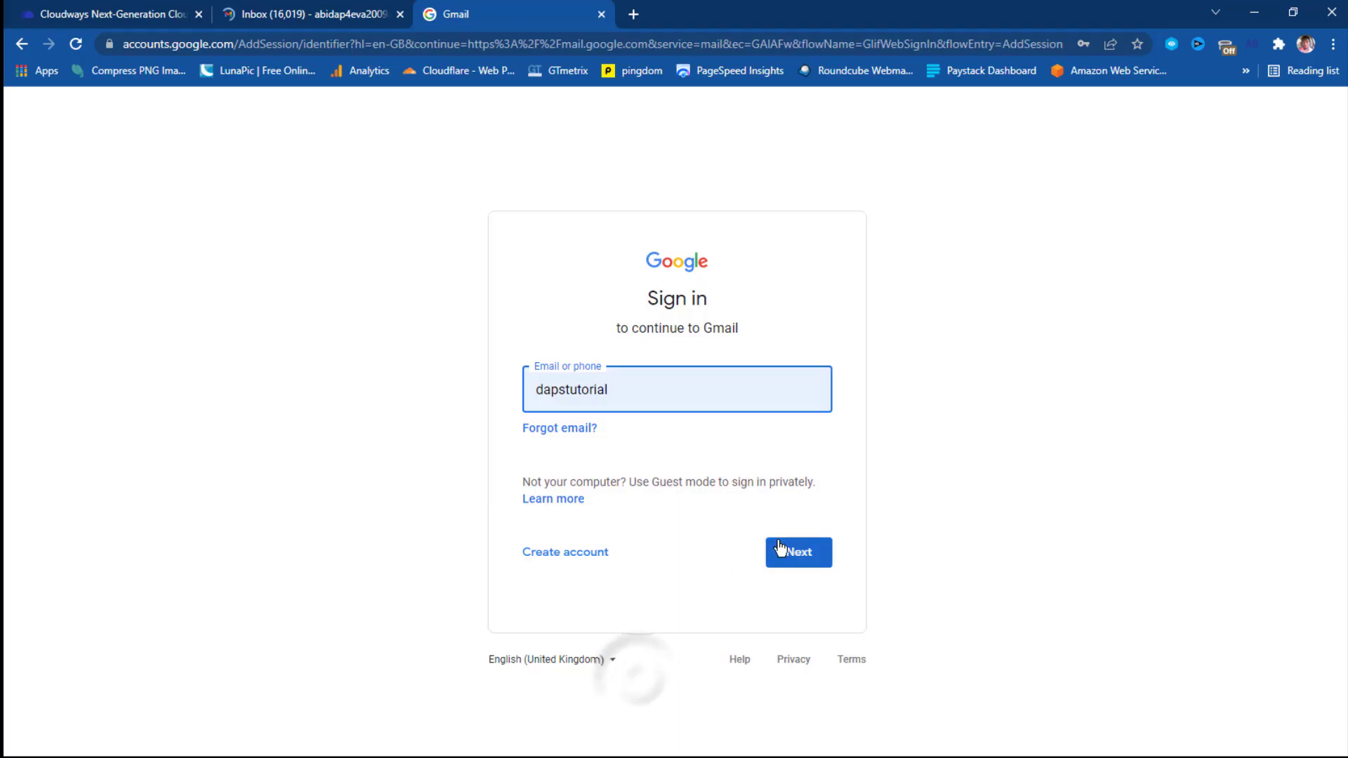
{"action": "left_click", "coordinate": [780, 547]}
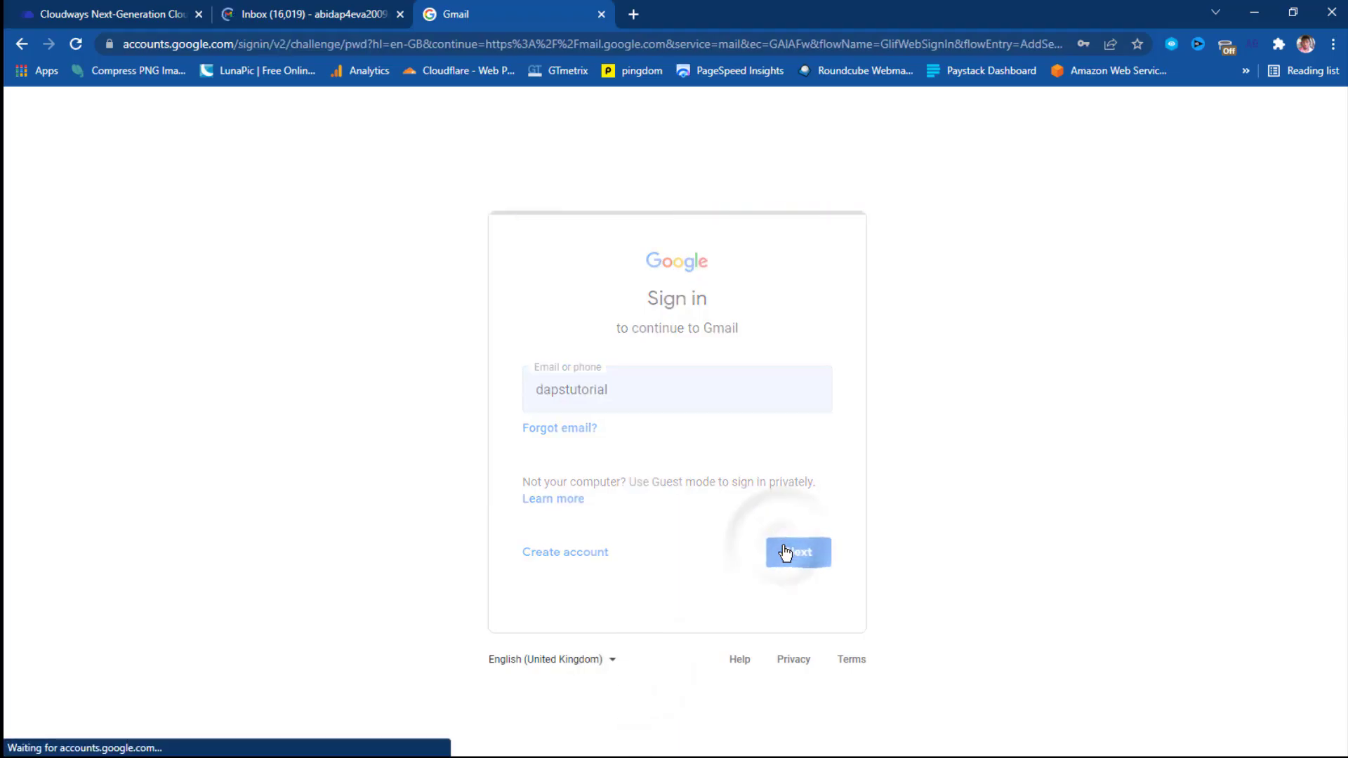
{"action": "left_click", "coordinate": [791, 520]}
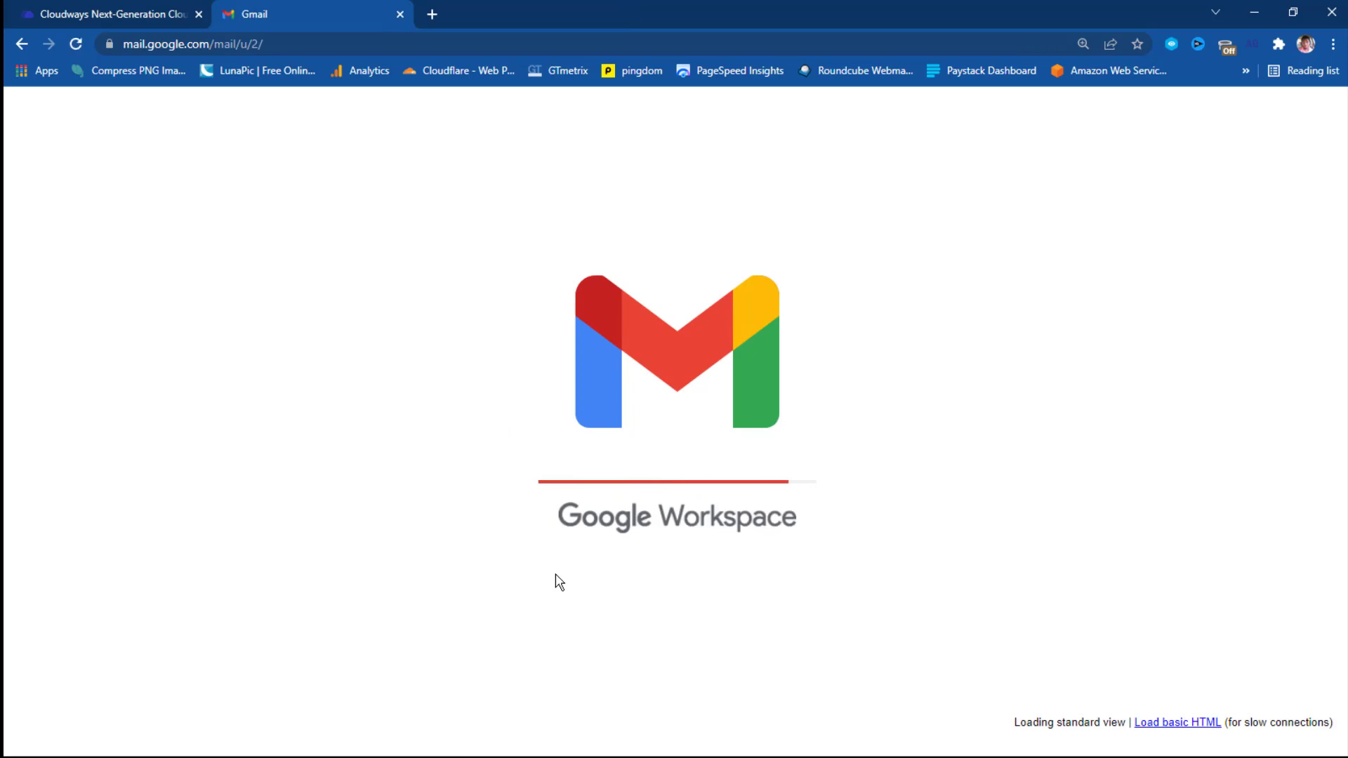
Ask the Cloudways support chat about Verification, read the activation requirements, and return to Gmail.
{"action": "left_click", "coordinate": [102, 15]}
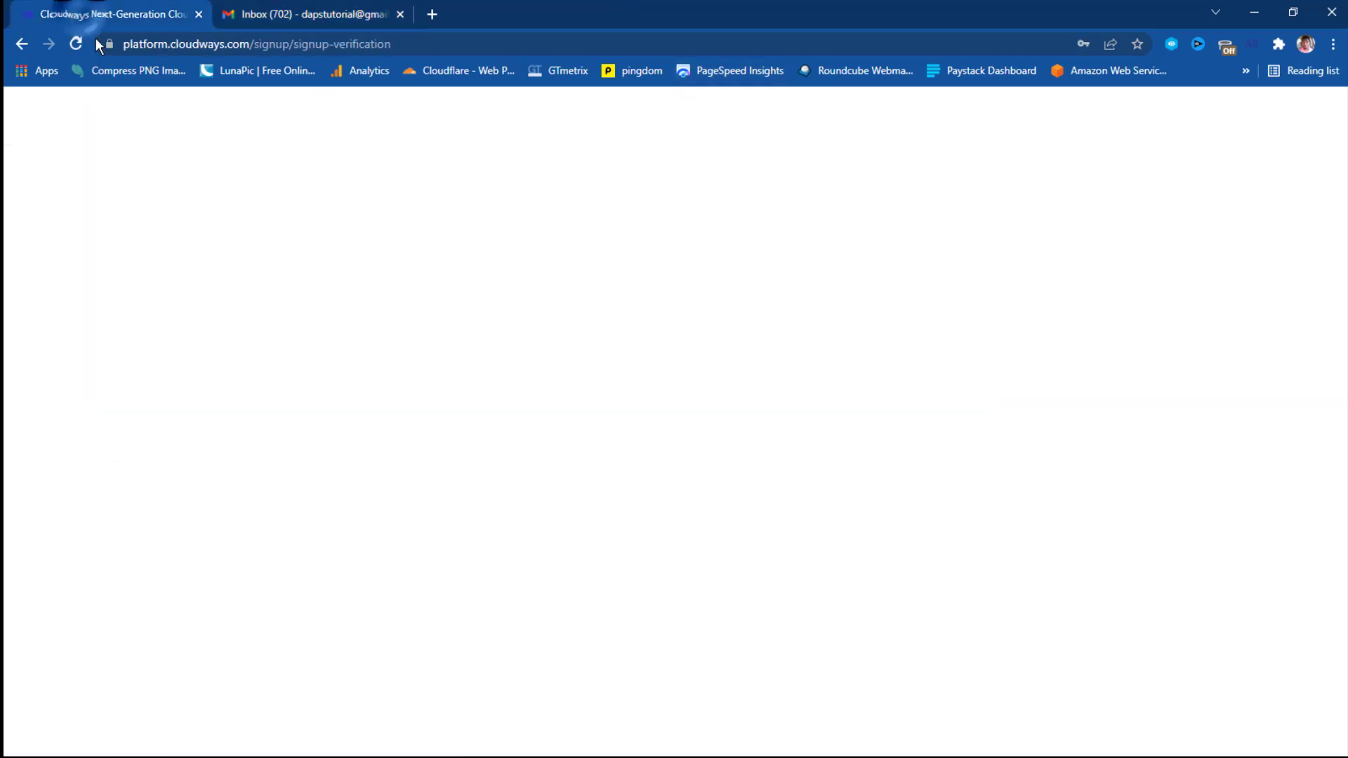
{"action": "left_click", "coordinate": [1309, 708]}
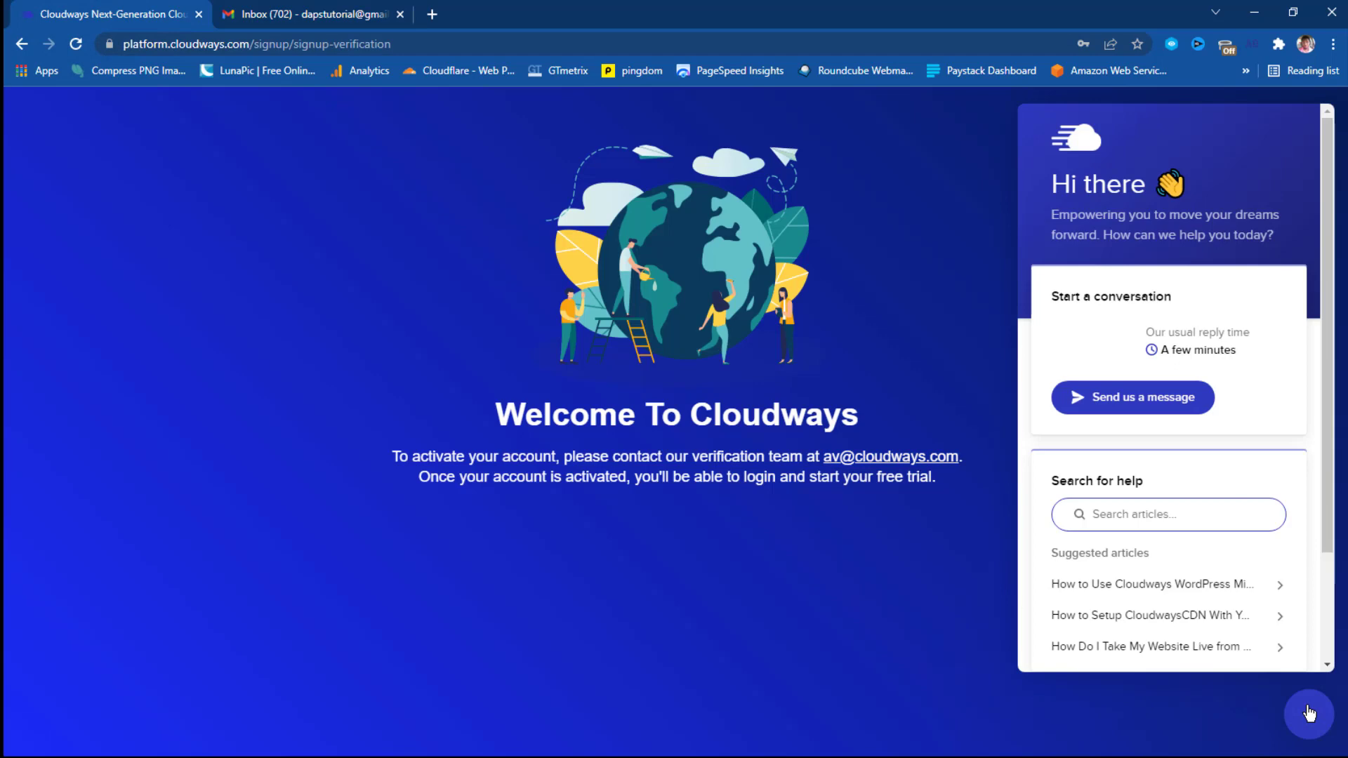
{"action": "left_click", "coordinate": [1113, 405]}
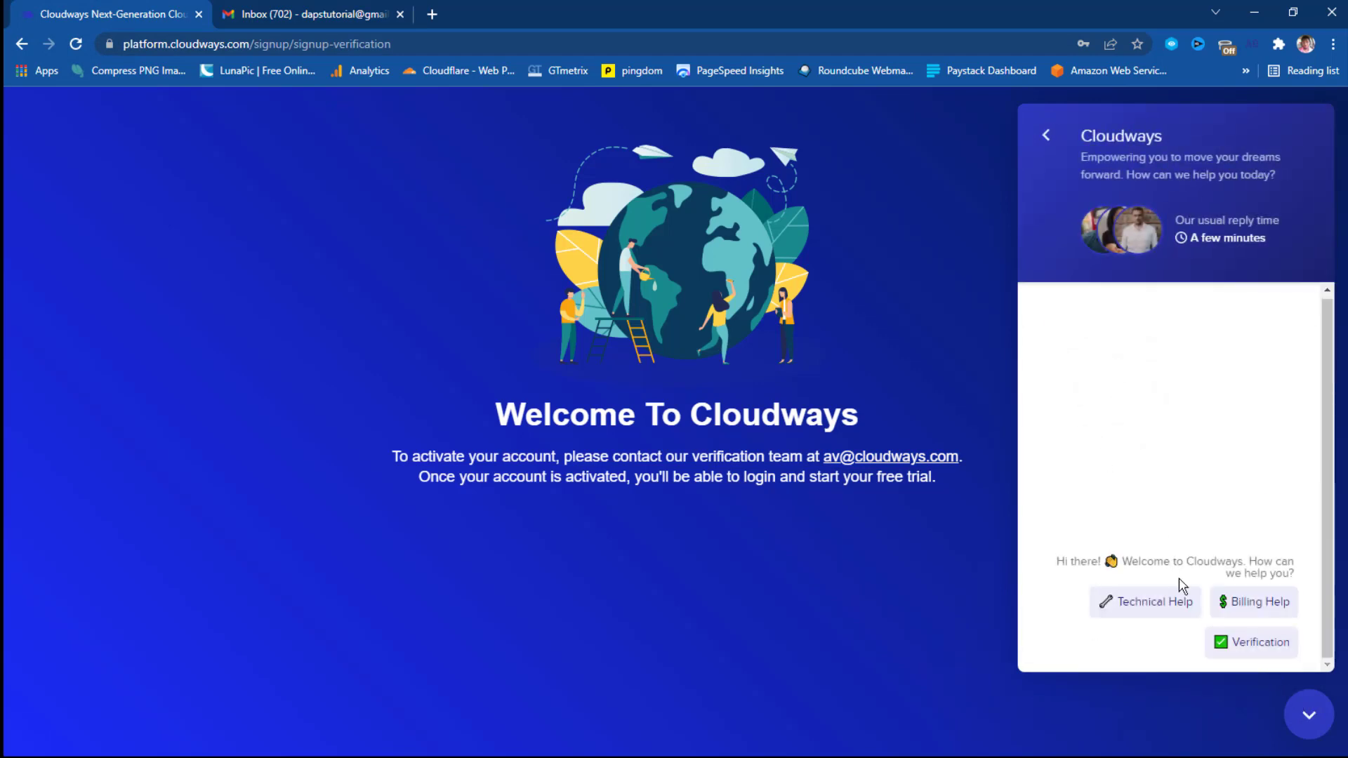
{"action": "left_click", "coordinate": [1270, 643]}
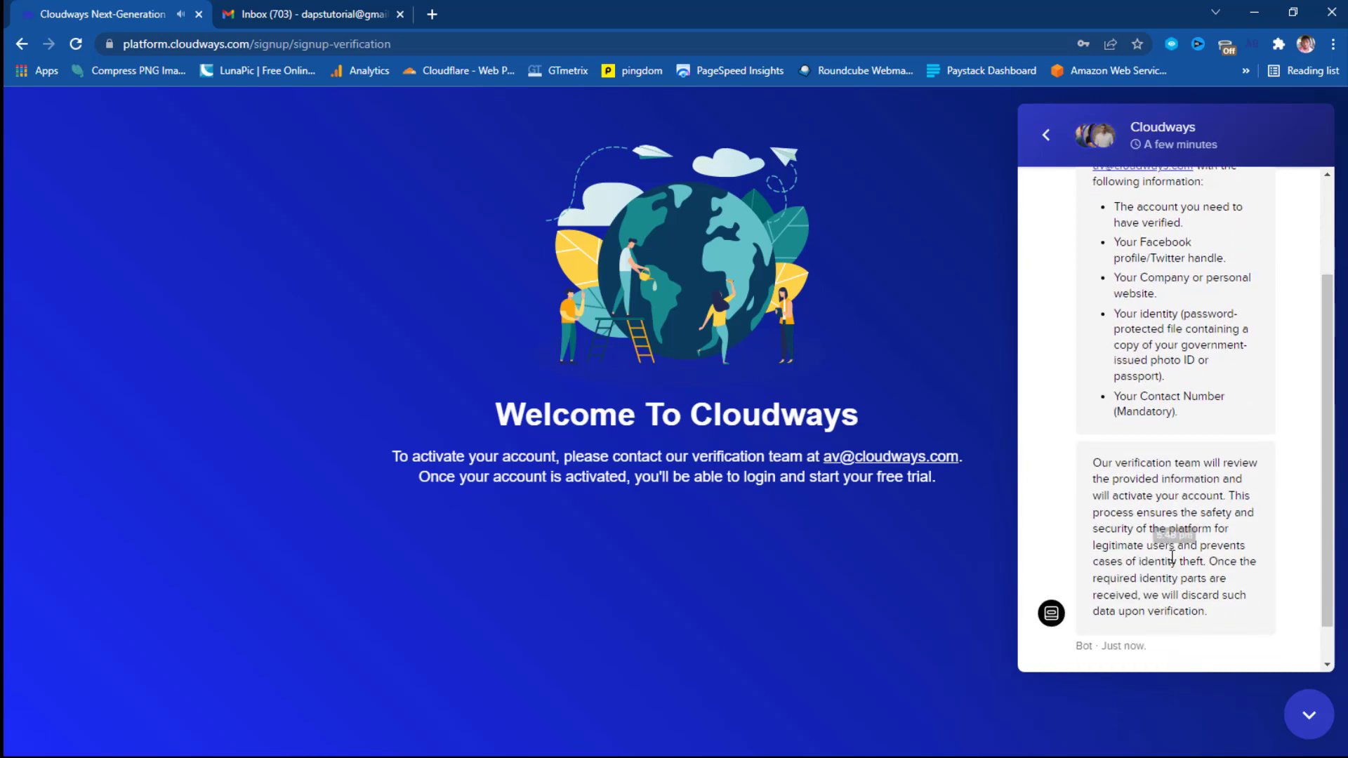
{"action": "scroll", "coordinate": [1171, 557], "scroll_direction": "up", "scroll_amount": 3}
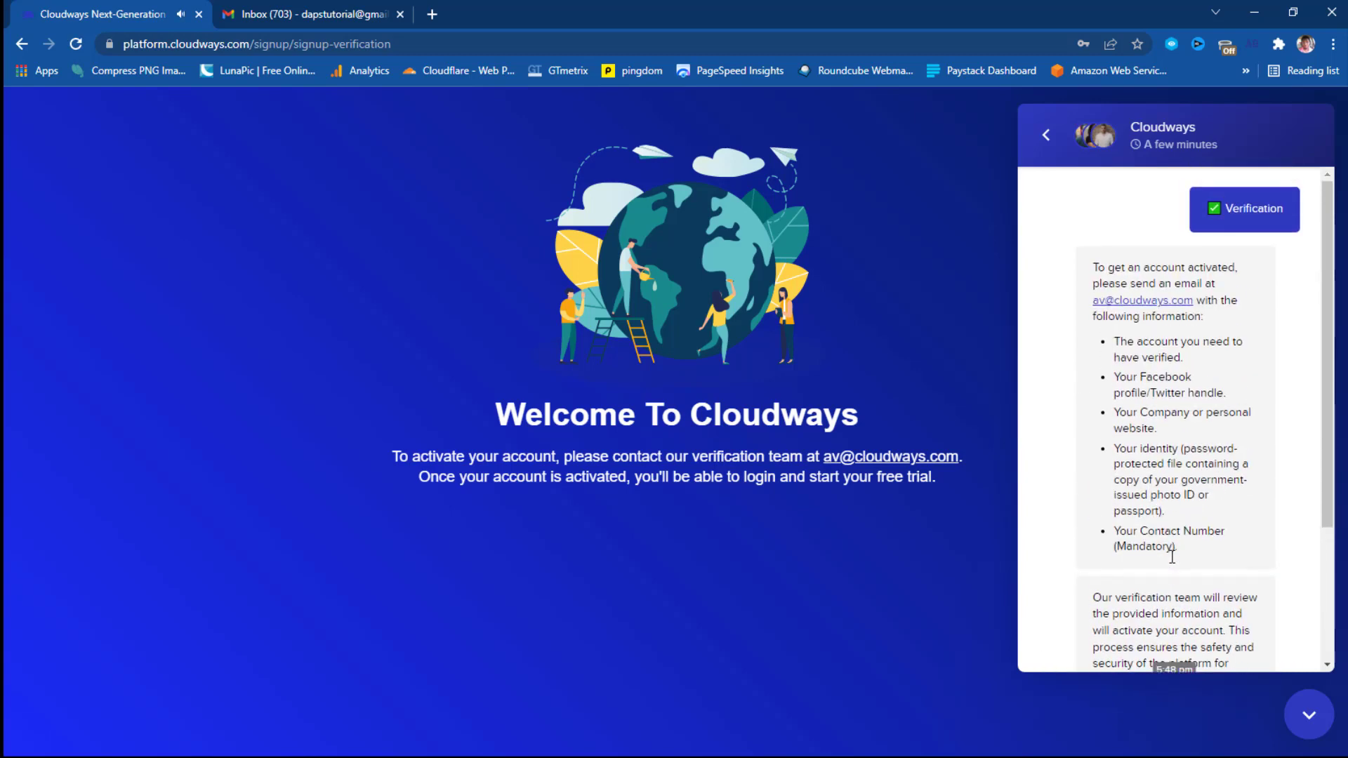
{"action": "scroll", "coordinate": [1190, 257], "scroll_direction": "down", "scroll_amount": 1}
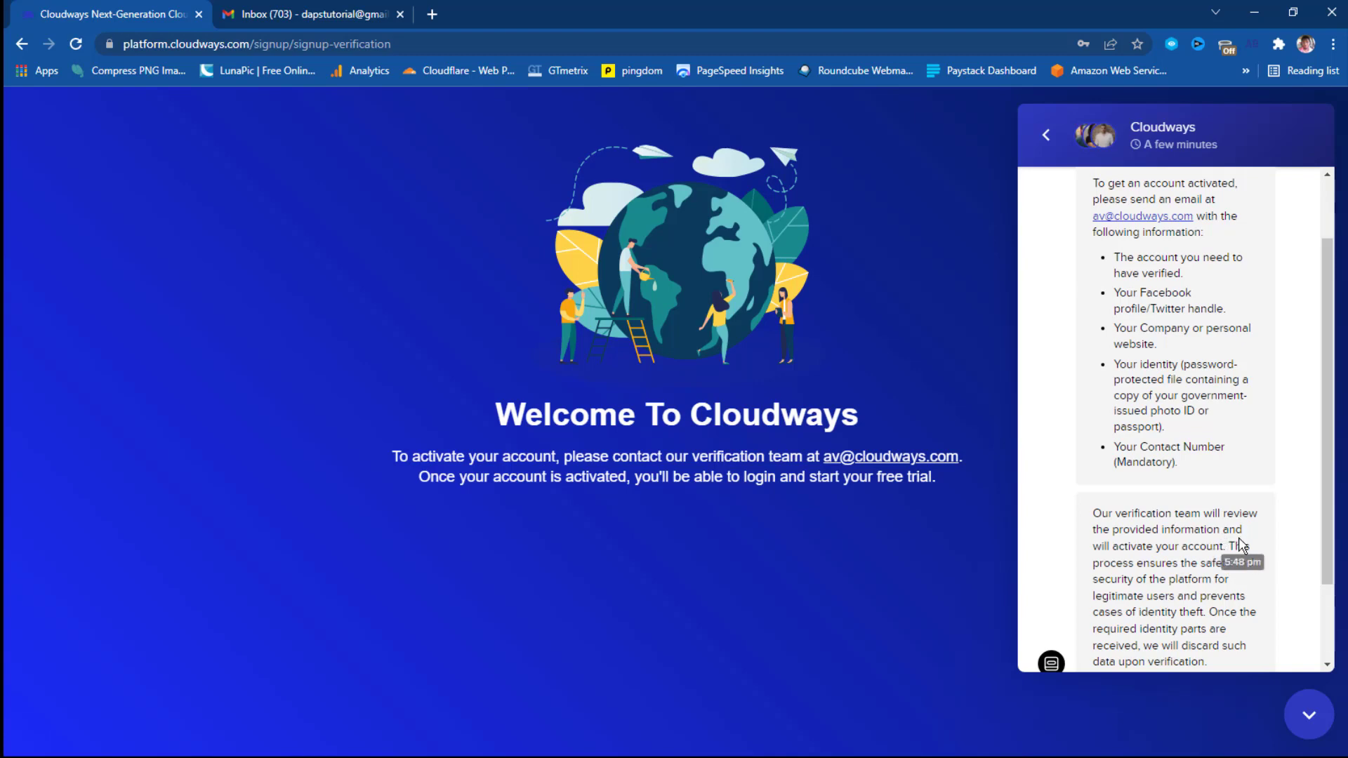
{"action": "left_click", "coordinate": [332, 14]}
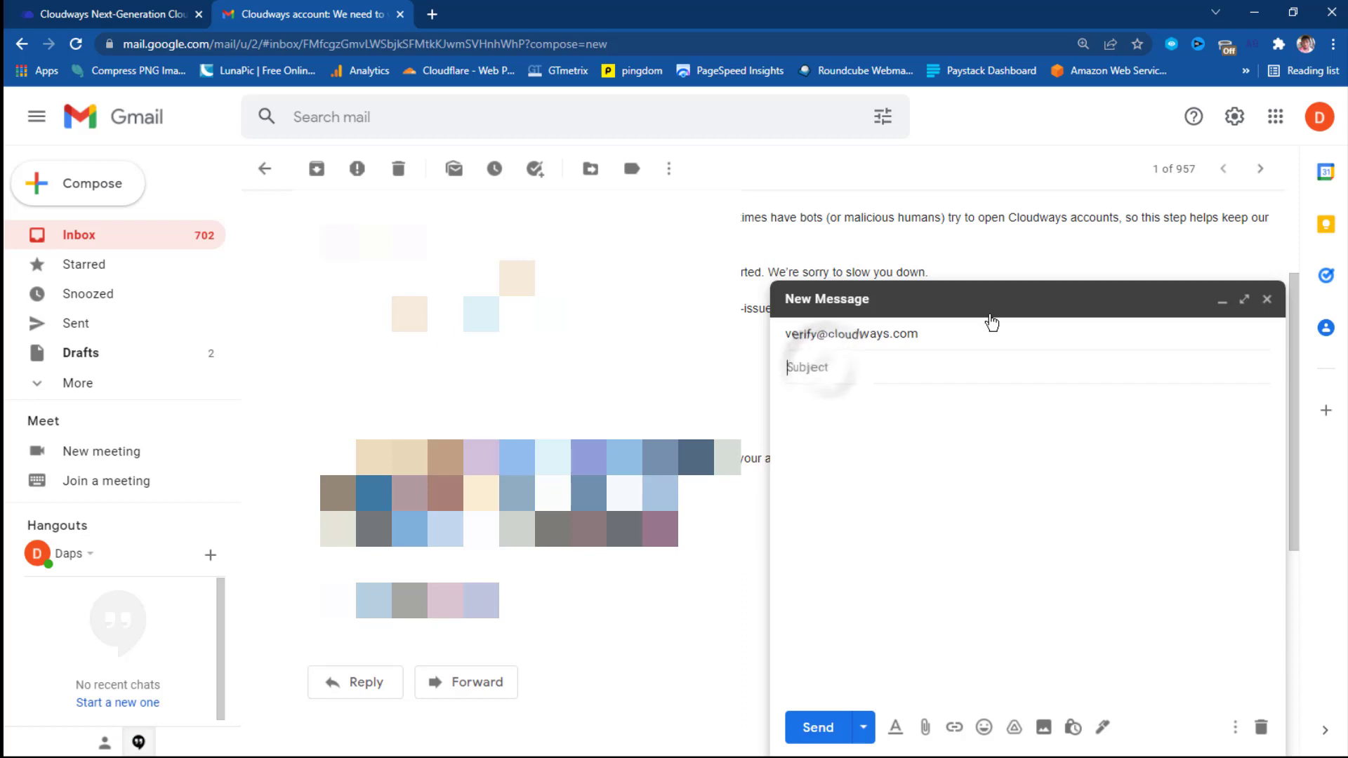
Give the new message the subject 'Verification Requirements'.
{"action": "type", "text": "Ver"}
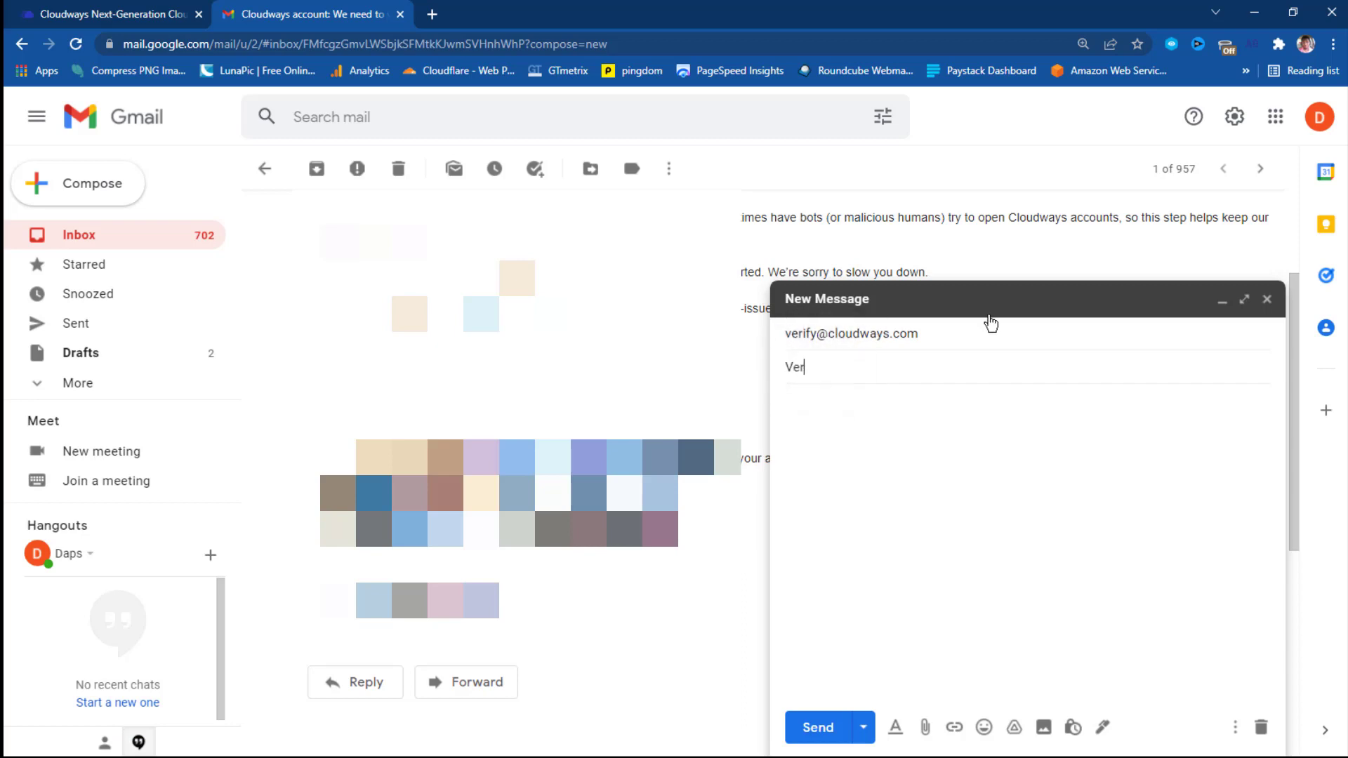
{"action": "type", "text": "ification"}
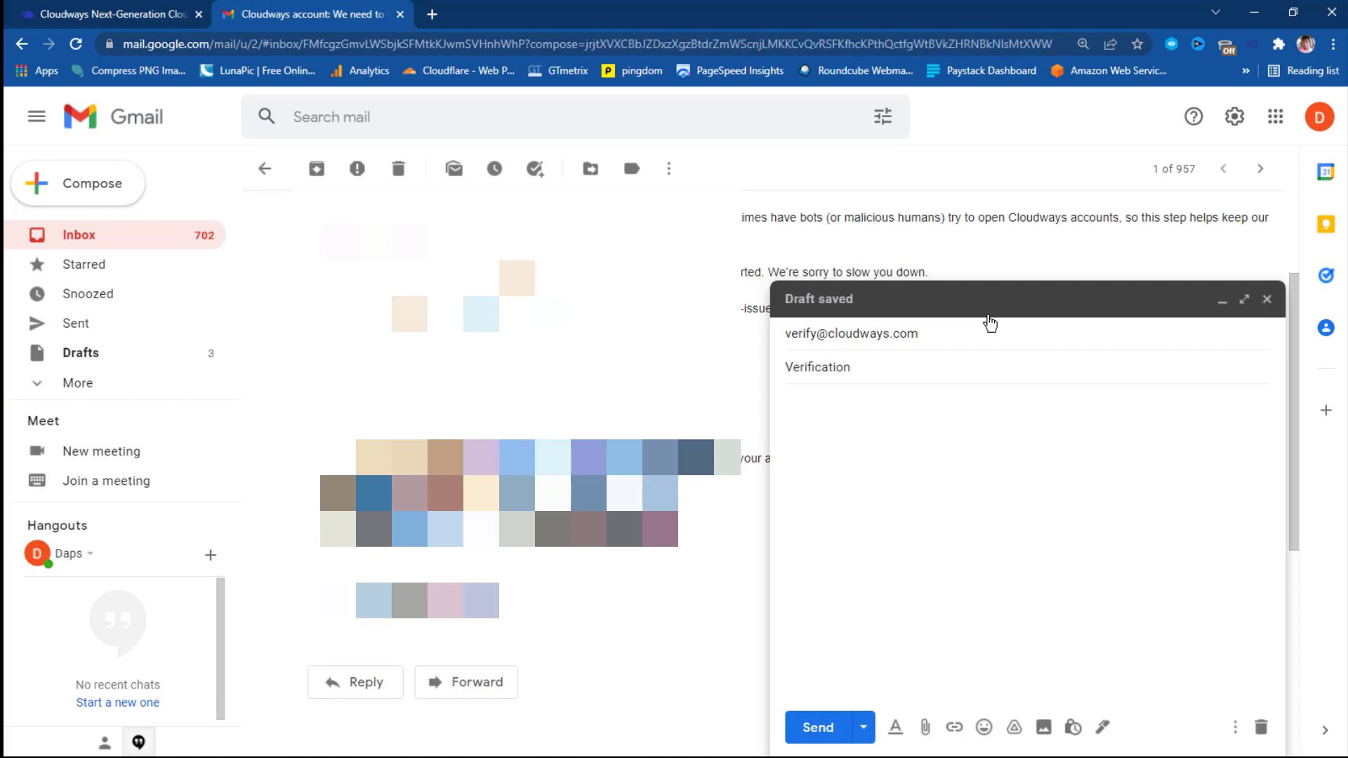
{"action": "type", "text": " Rw"}
{"action": "key", "text": "BackSpace"}
{"action": "type", "text": "equirements"}
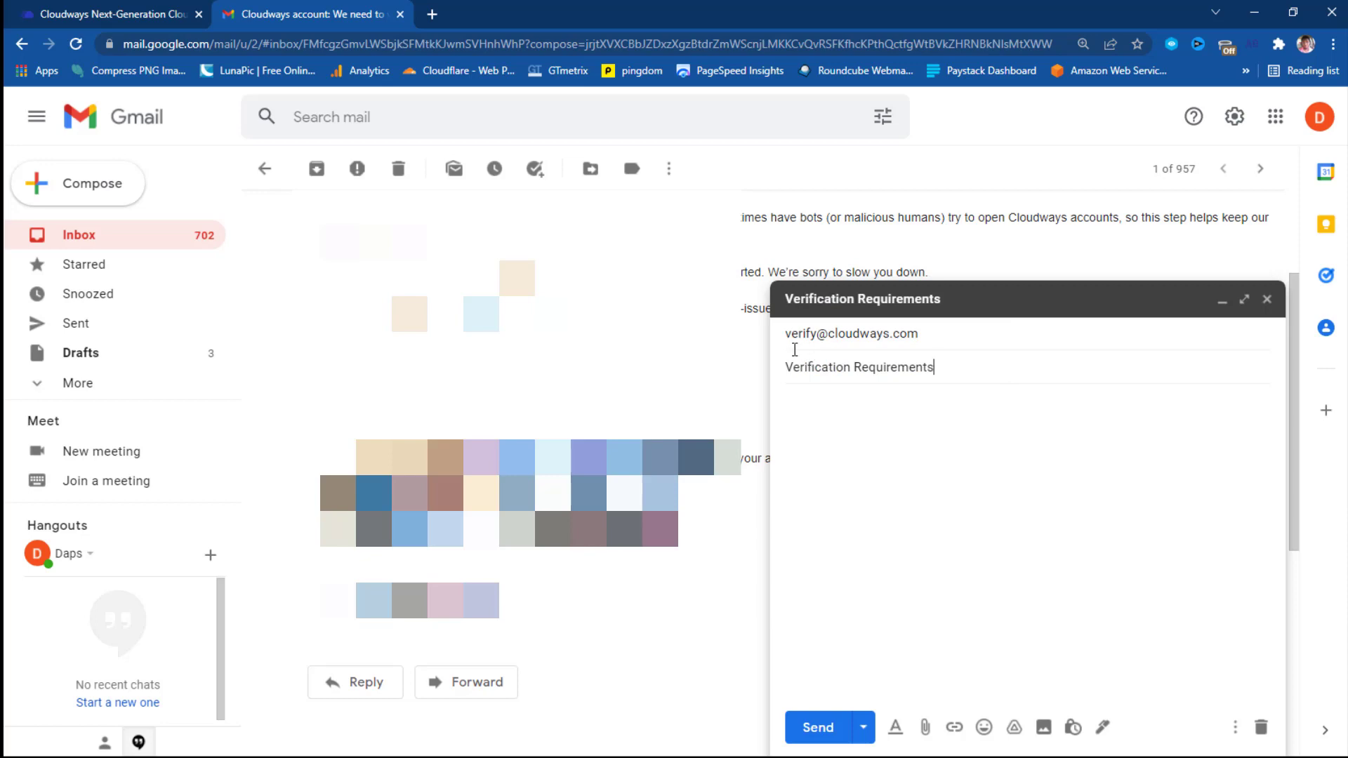
Write the greeting to the Verification team introducing the details and attached copy, accepting spelling fixes.
{"action": "left_click", "coordinate": [794, 403]}
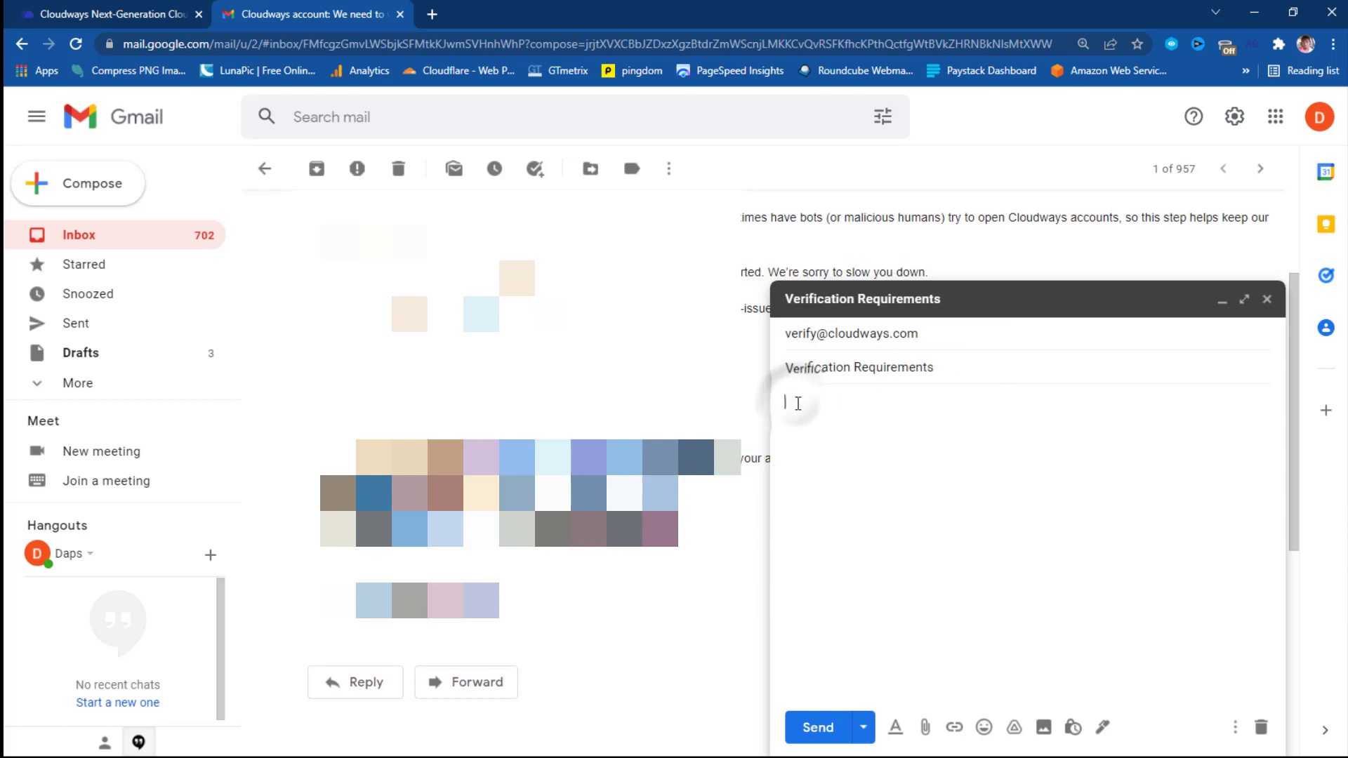
{"action": "type", "text": "Hello Verification team, here are my verifiaction detail"}
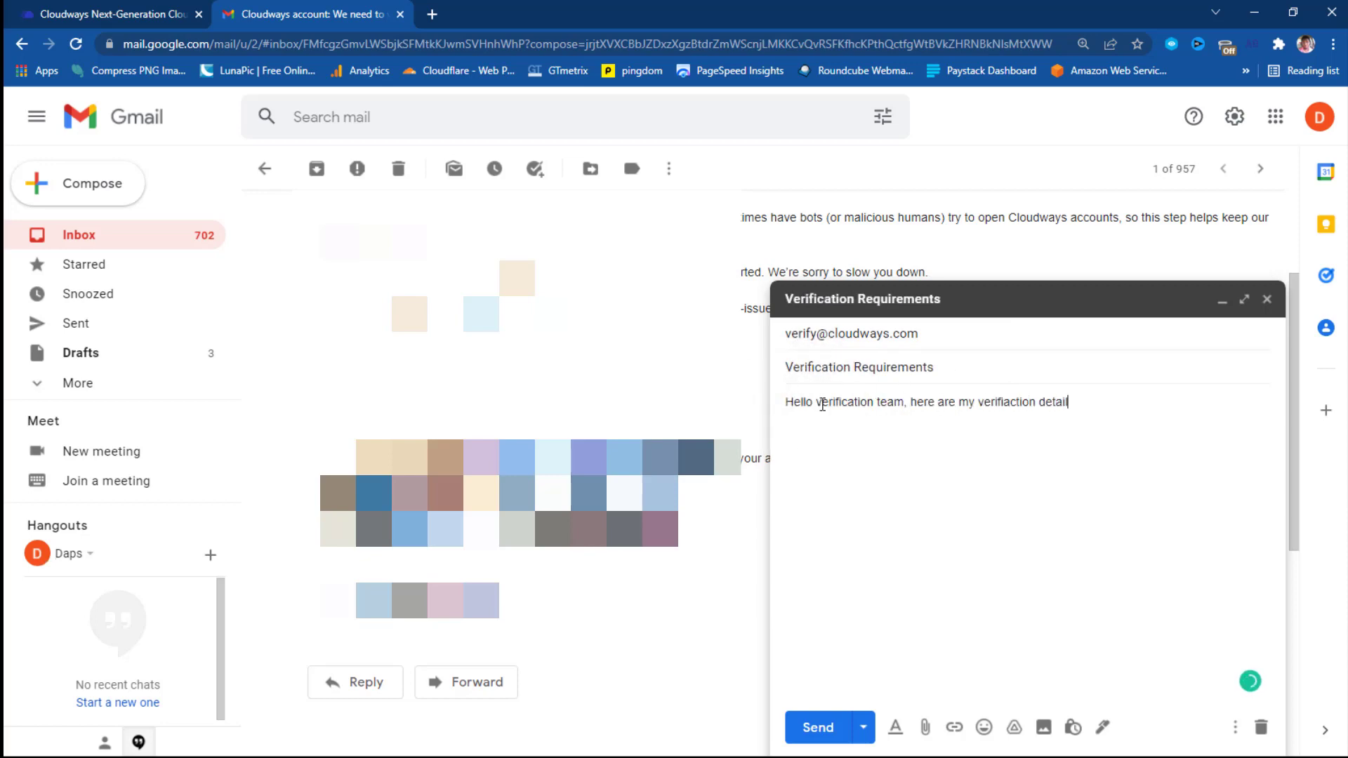
{"action": "type", "text": "s and find attached a copy of my government ID."}
{"action": "mouse_move", "coordinate": [1007, 403]}
{"action": "left_click", "coordinate": [1009, 437]}
{"action": "mouse_move", "coordinate": [1086, 403]}
{"action": "left_click", "coordinate": [1088, 445]}
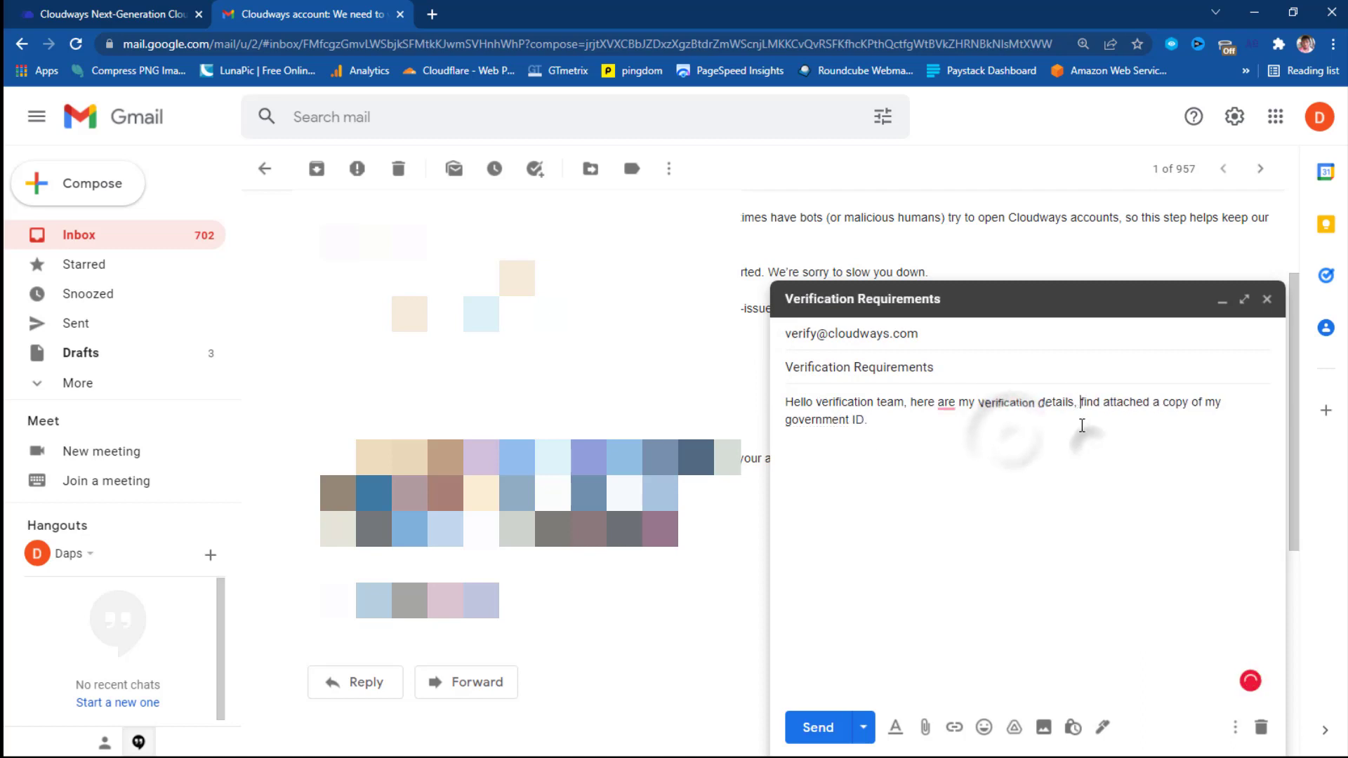
{"action": "type", "text": "also"}
Add the line 'Website: dapsdiary.com / dapsdigital.com / websitedesignmastery.com' and start the next list item.
{"action": "left_click", "coordinate": [927, 421]}
{"action": "key", "text": "Return"}
{"action": "key", "text": "Return"}
{"action": "type", "text": "Website: dapsdiary.com "}
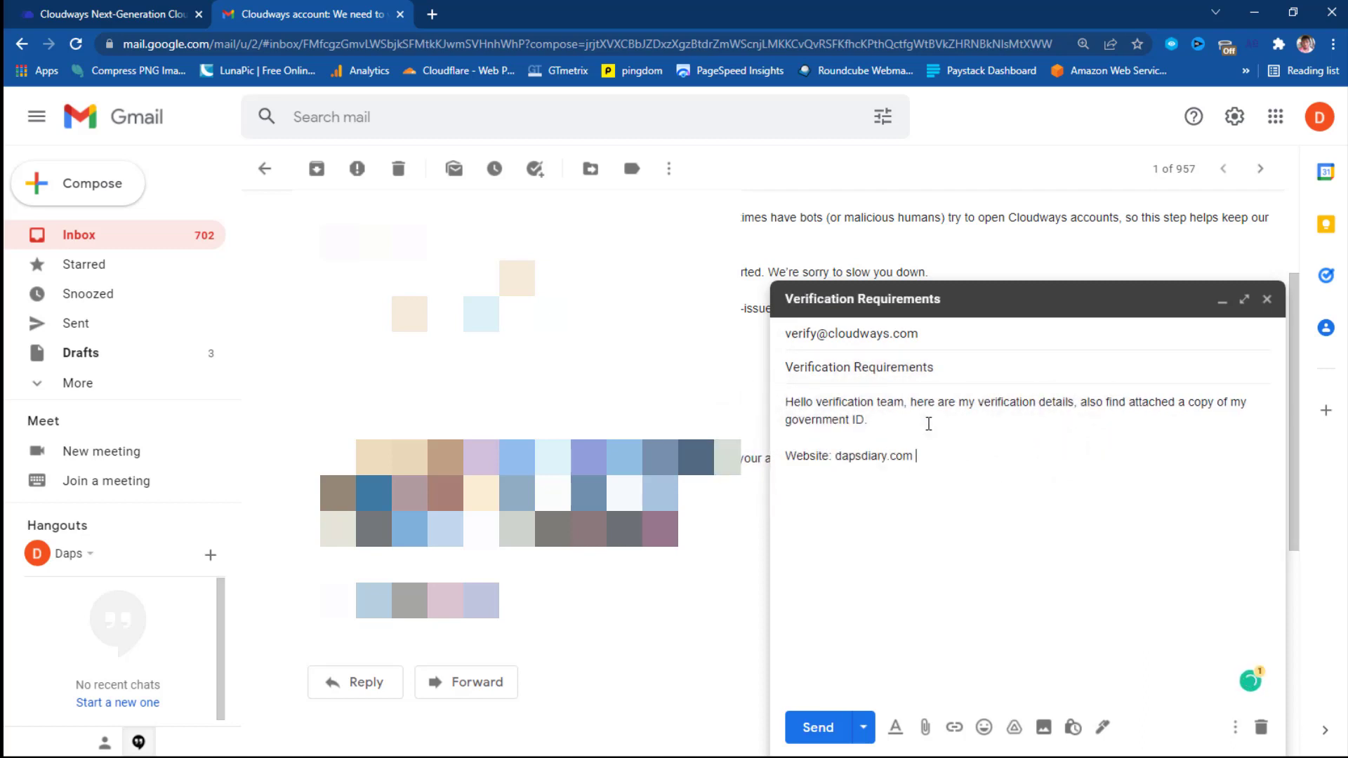
{"action": "type", "text": "/ dapsdigital.com / websitedesignmastery.com"}
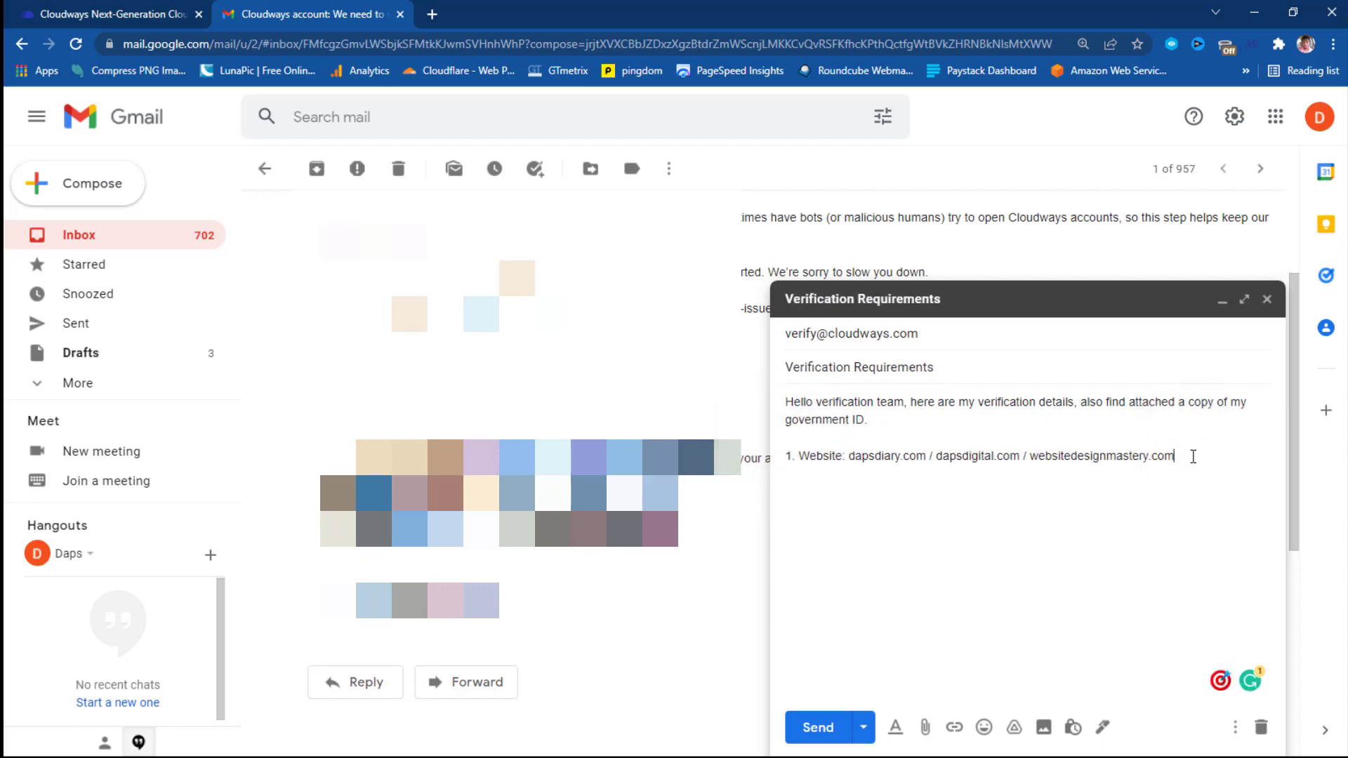
{"action": "scroll", "coordinate": [596, 442], "scroll_direction": "down", "scroll_amount": 1}
{"action": "scroll", "coordinate": [1234, 445], "scroll_direction": "up", "scroll_amount": 1}
{"action": "key", "text": "Return"}
Add twitter.com/dapsdiary, attach the ID photo, and insert 'I have a pending account with this email,'.
{"action": "type", "text": "twitter.com/dapsdiary"}
{"action": "left_click", "coordinate": [925, 727]}
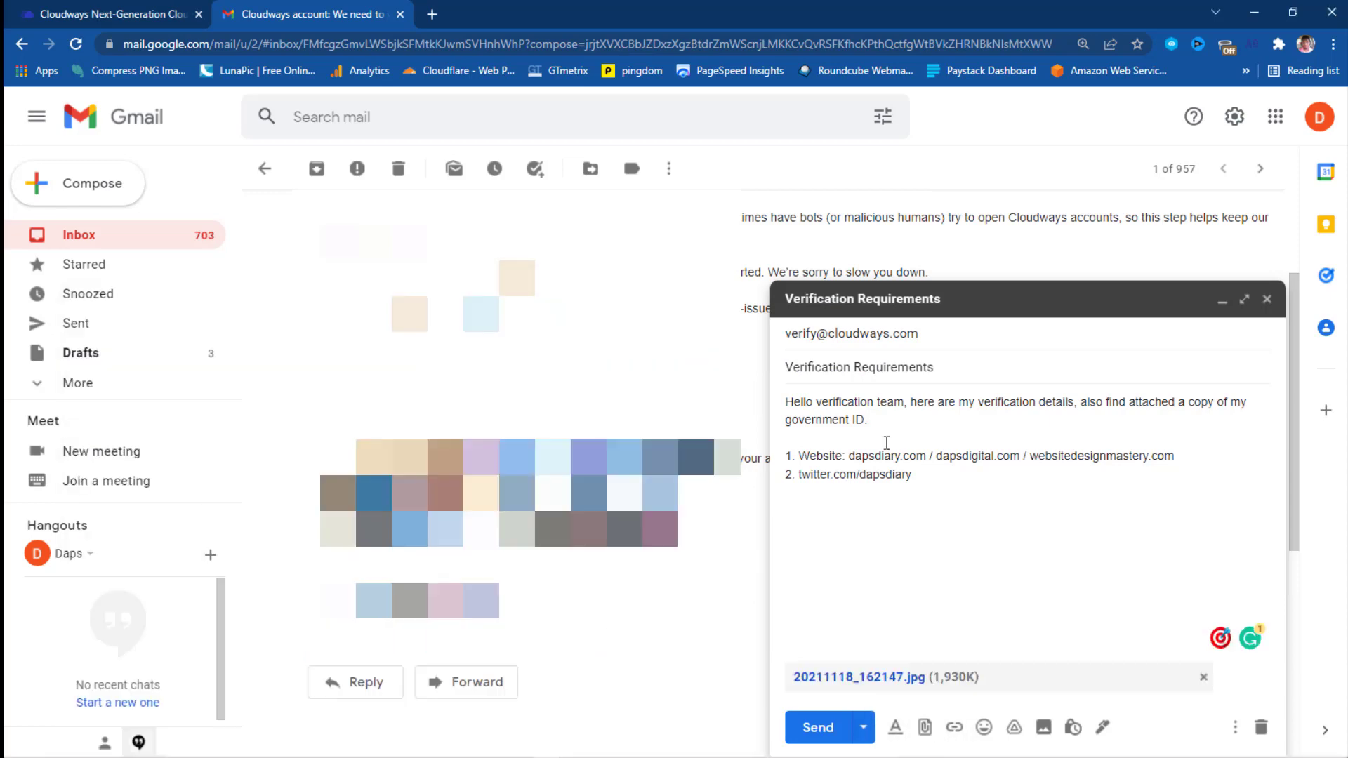
{"action": "left_click", "coordinate": [910, 402]}
{"action": "type", "text": "I have a pending acc"}
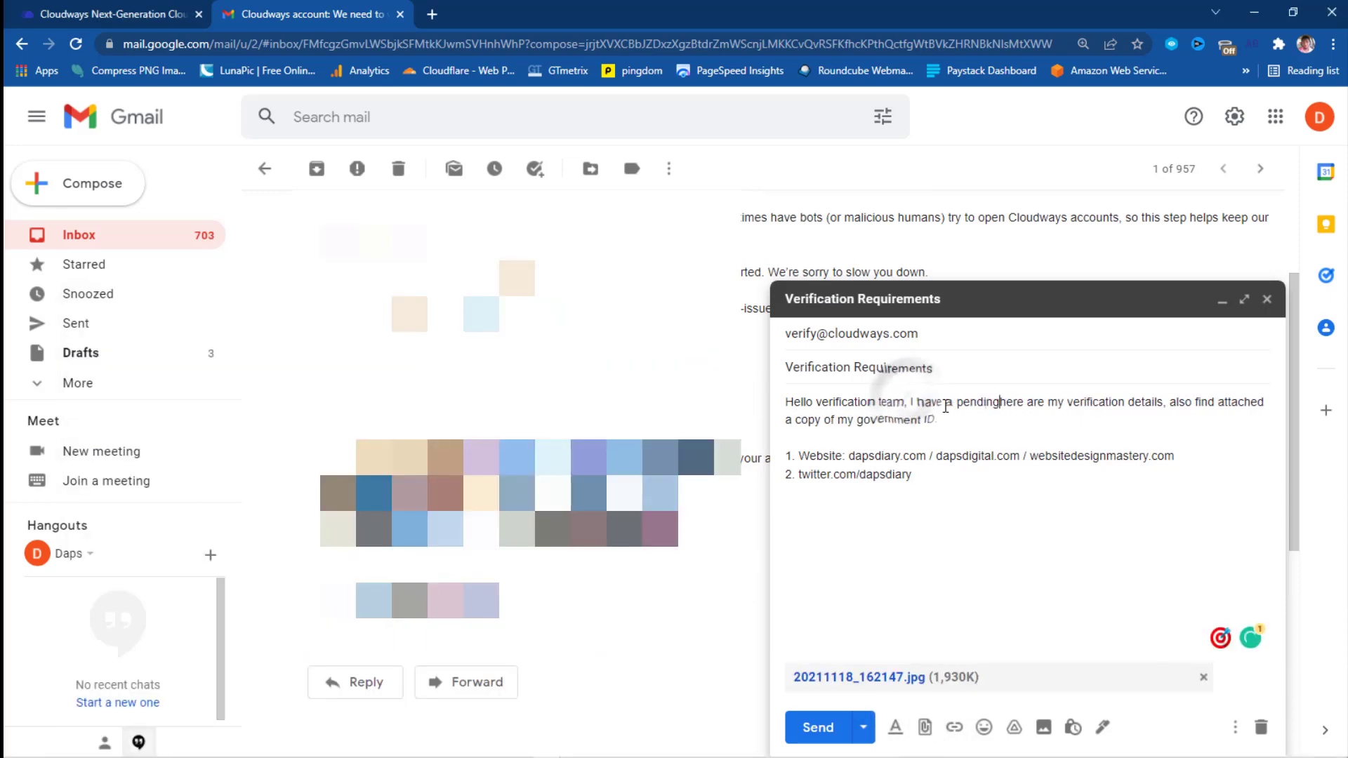
{"action": "type", "text": "ount with this email,"}
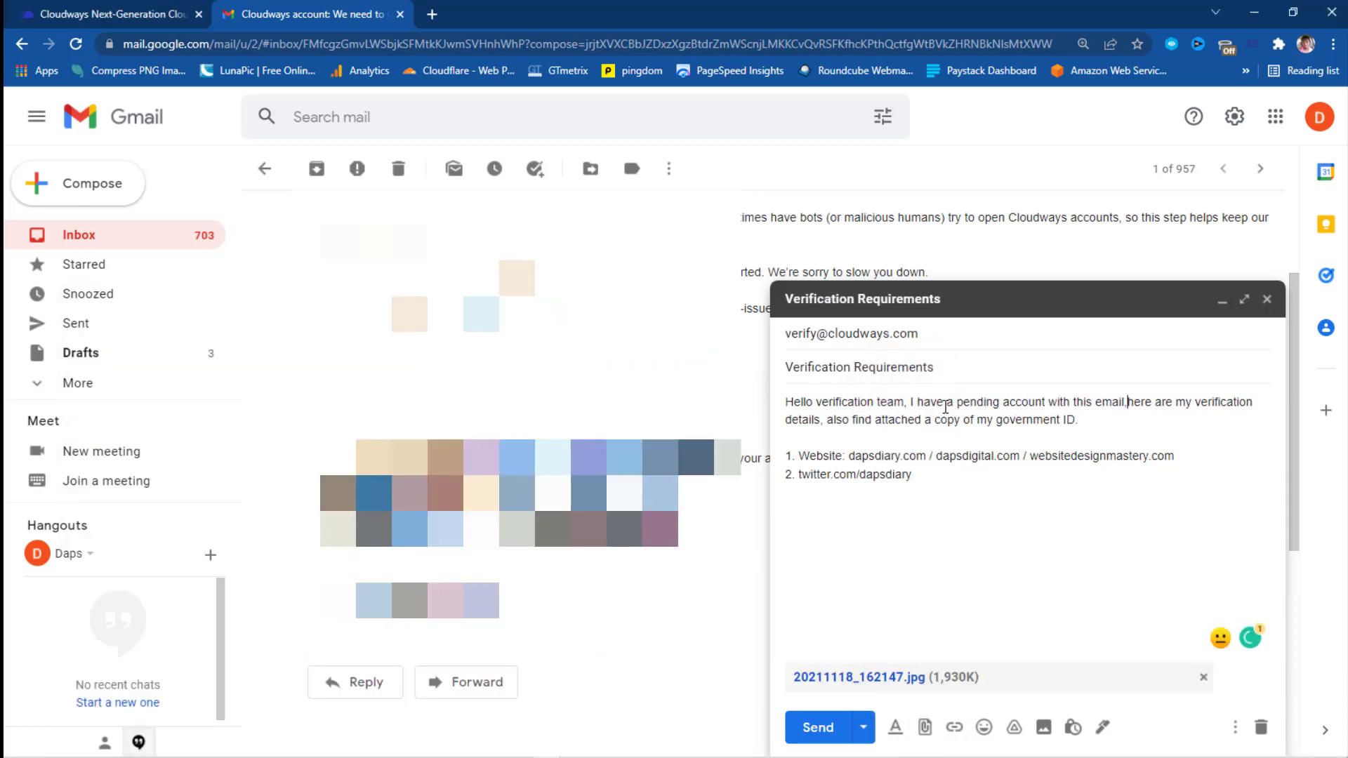
Sign off with 'Thanks.' and the sender's name, then send the verification email.
{"action": "left_click", "coordinate": [937, 476]}
{"action": "key", "text": "Return"}
{"action": "key", "text": "Return"}
{"action": "type", "text": "Thanks."}
{"action": "key", "text": "Return"}
{"action": "type", "text": "Daps."}
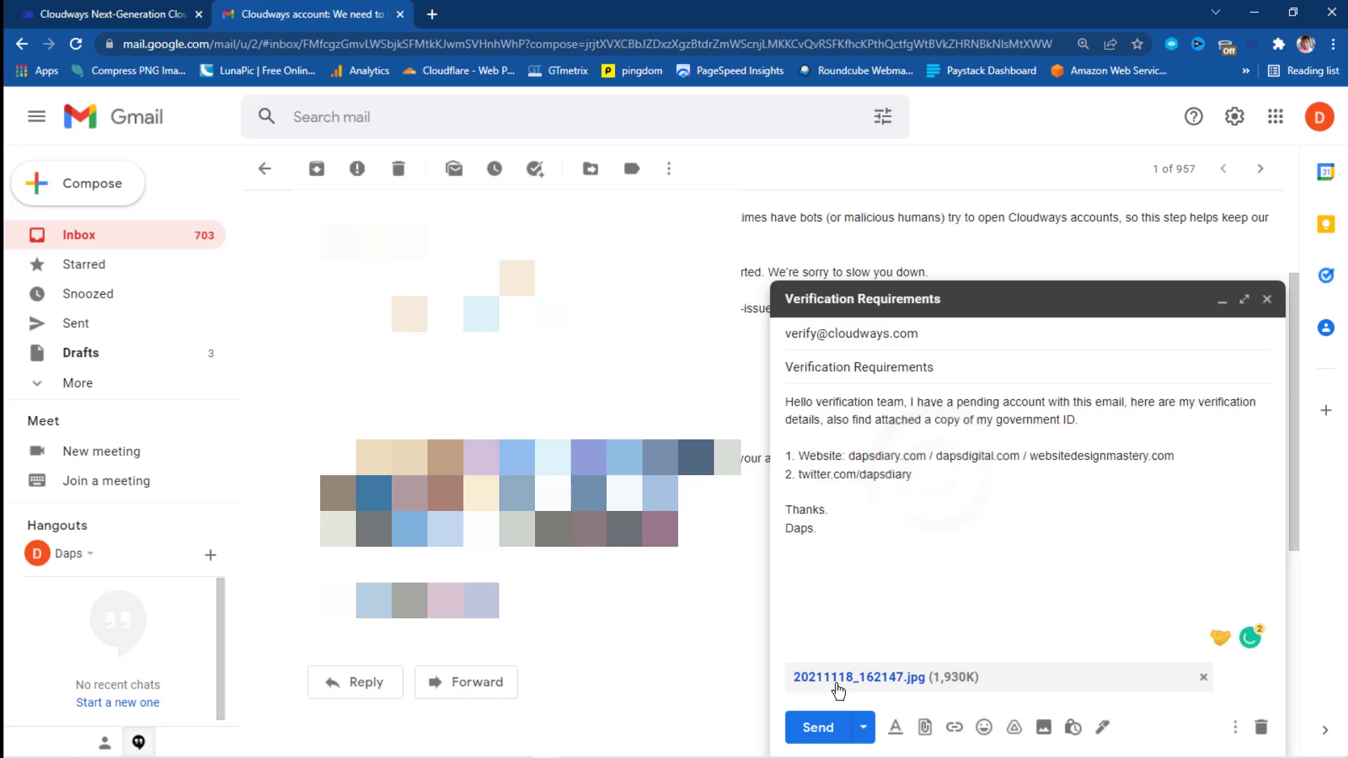
{"action": "left_click", "coordinate": [822, 727]}
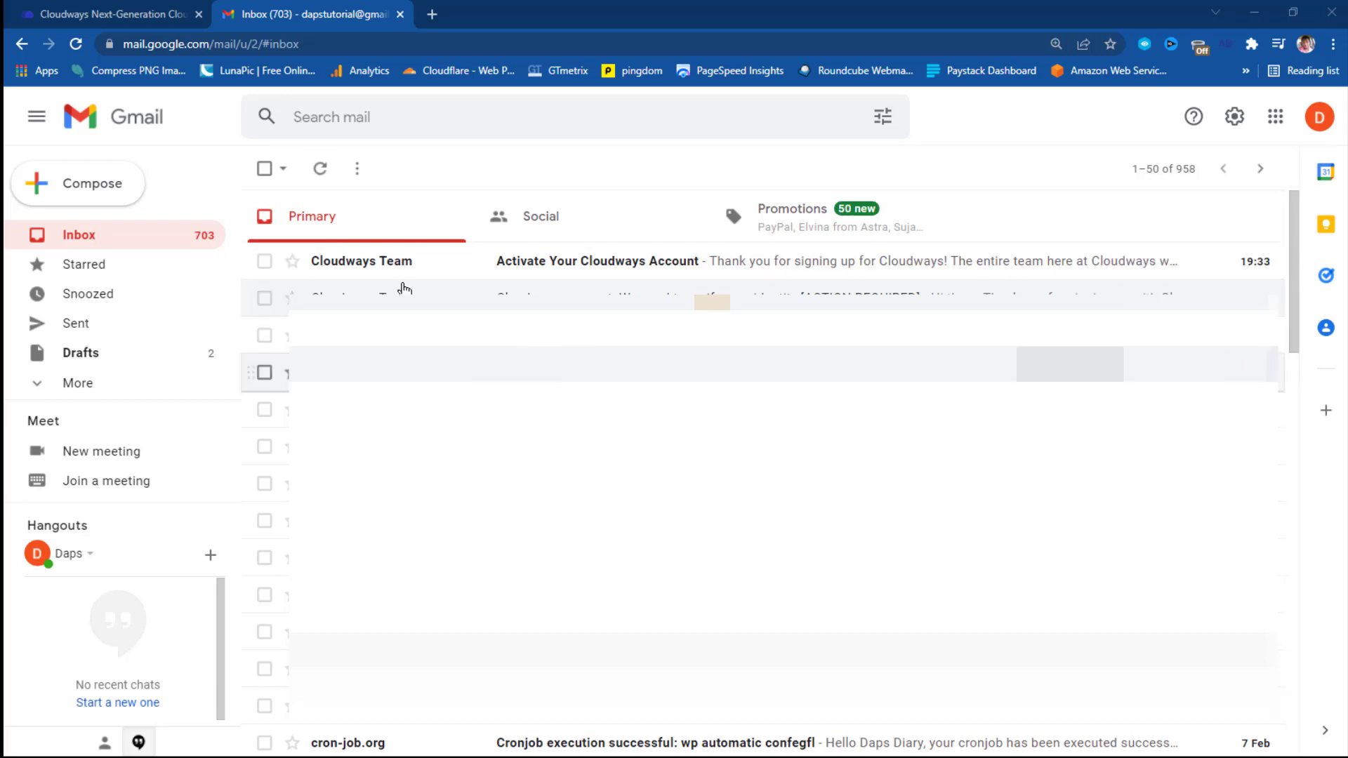
Open the 'Activate Your Cloudways Account' email and use its Activate Account button.
{"action": "left_click", "coordinate": [608, 263]}
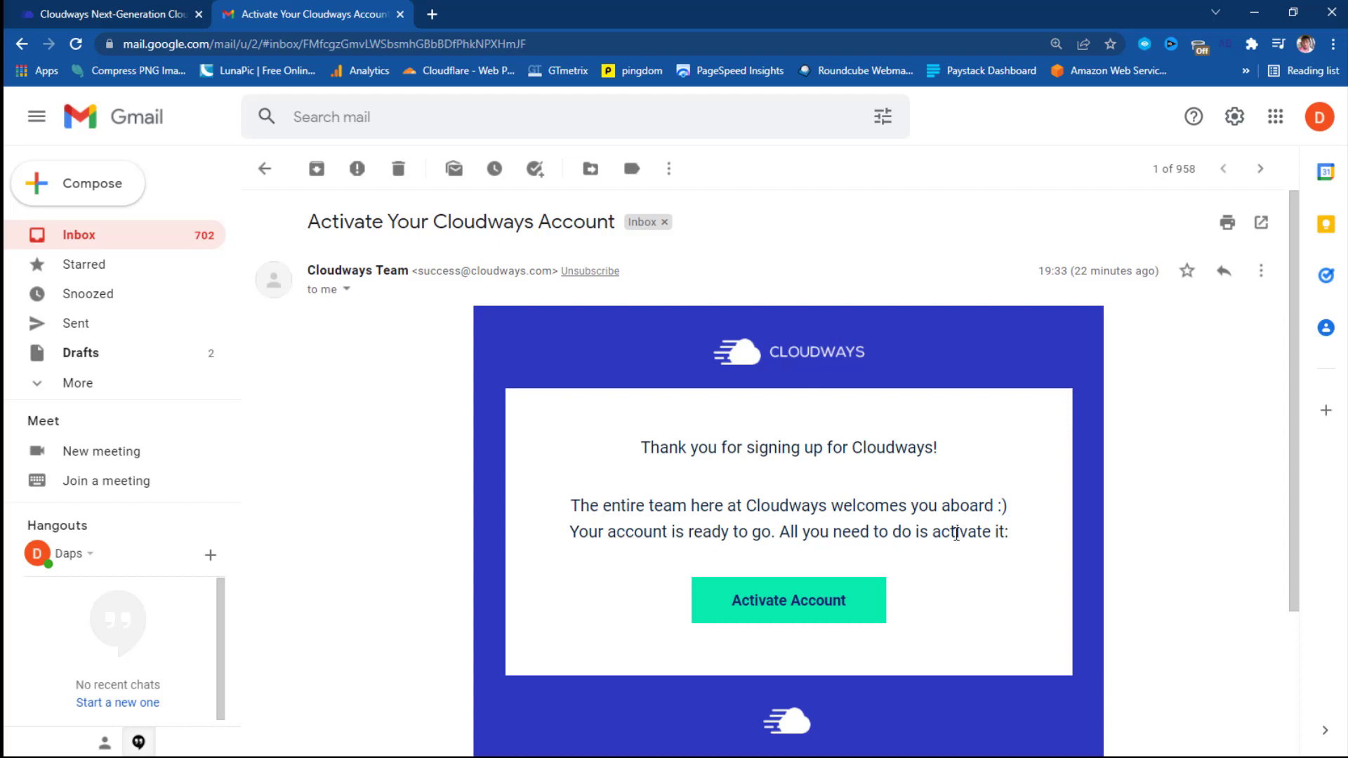
{"action": "scroll", "coordinate": [965, 534], "scroll_direction": "down", "scroll_amount": 3}
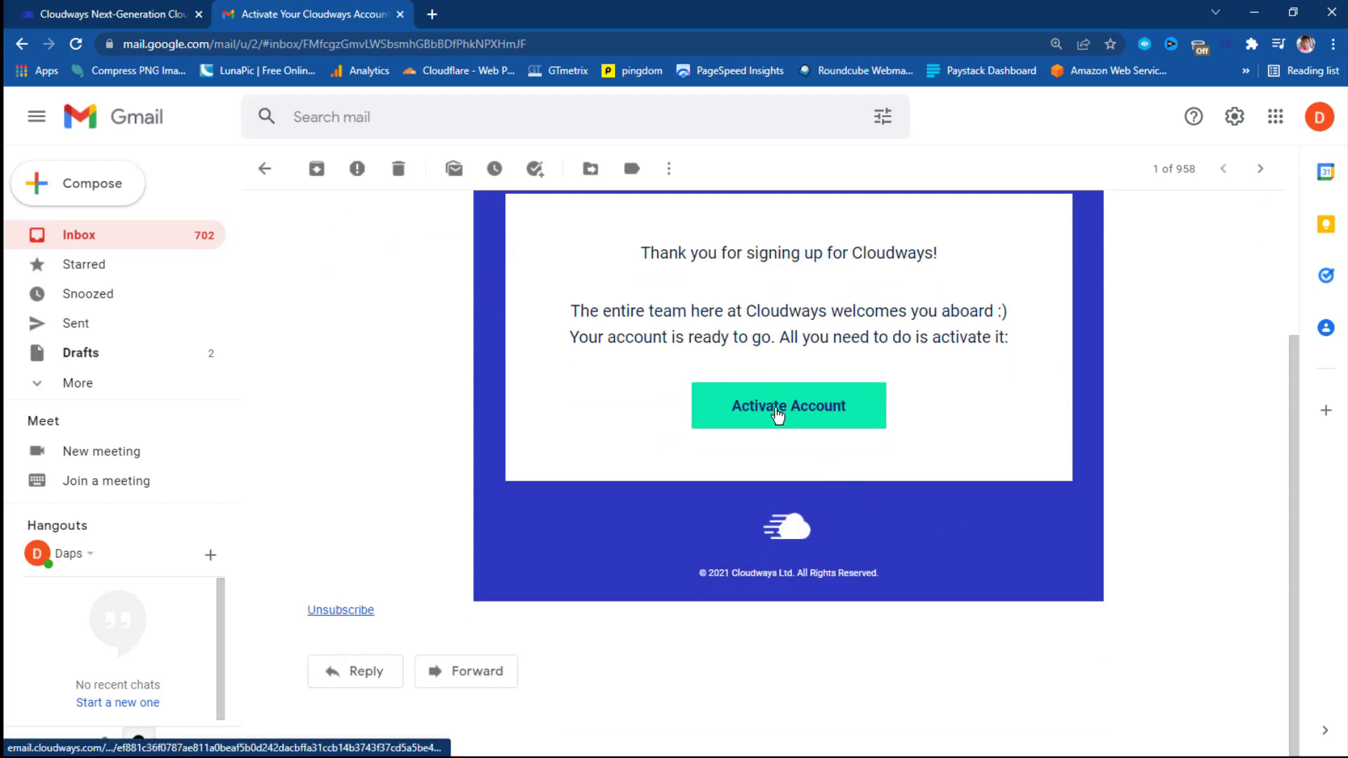
{"action": "left_click", "coordinate": [777, 414]}
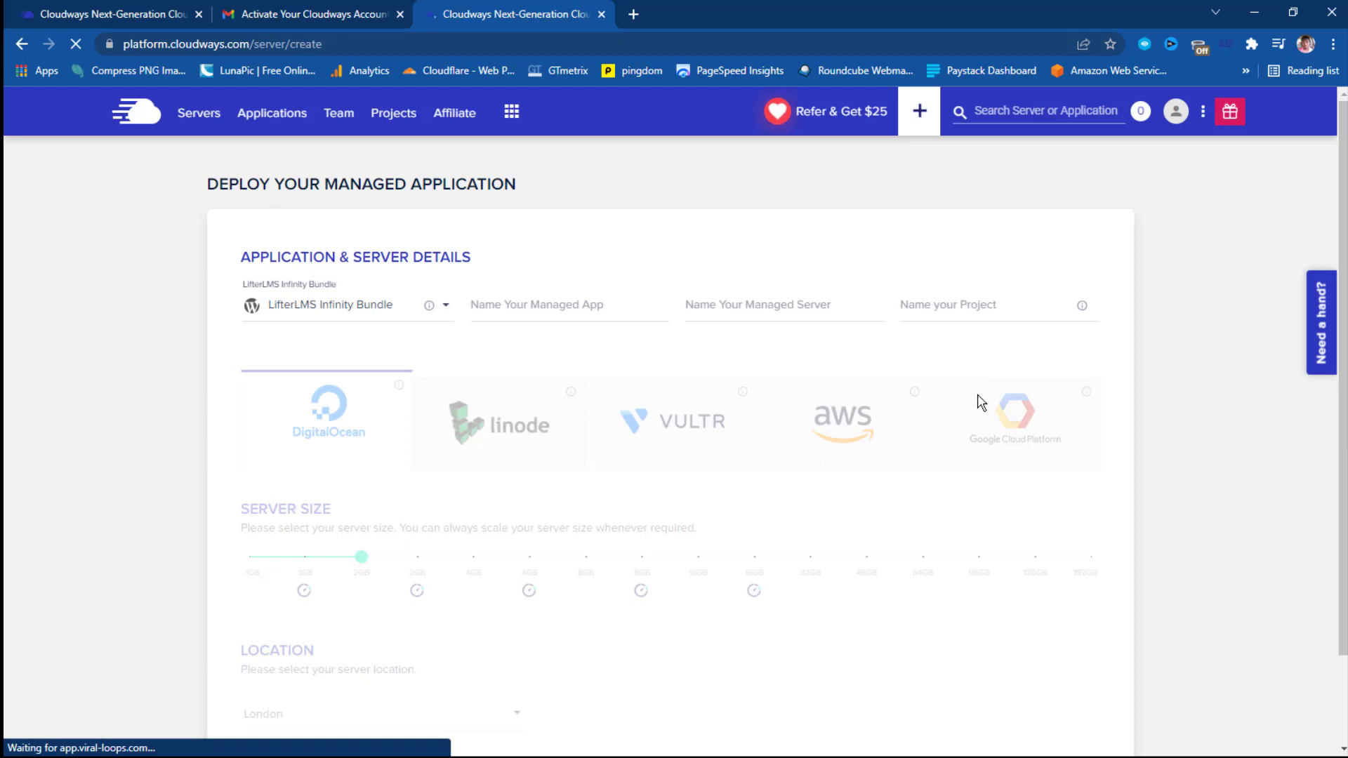
Select LifterLMS Infinity Bundle as the application to deploy.
{"action": "left_click", "coordinate": [362, 311]}
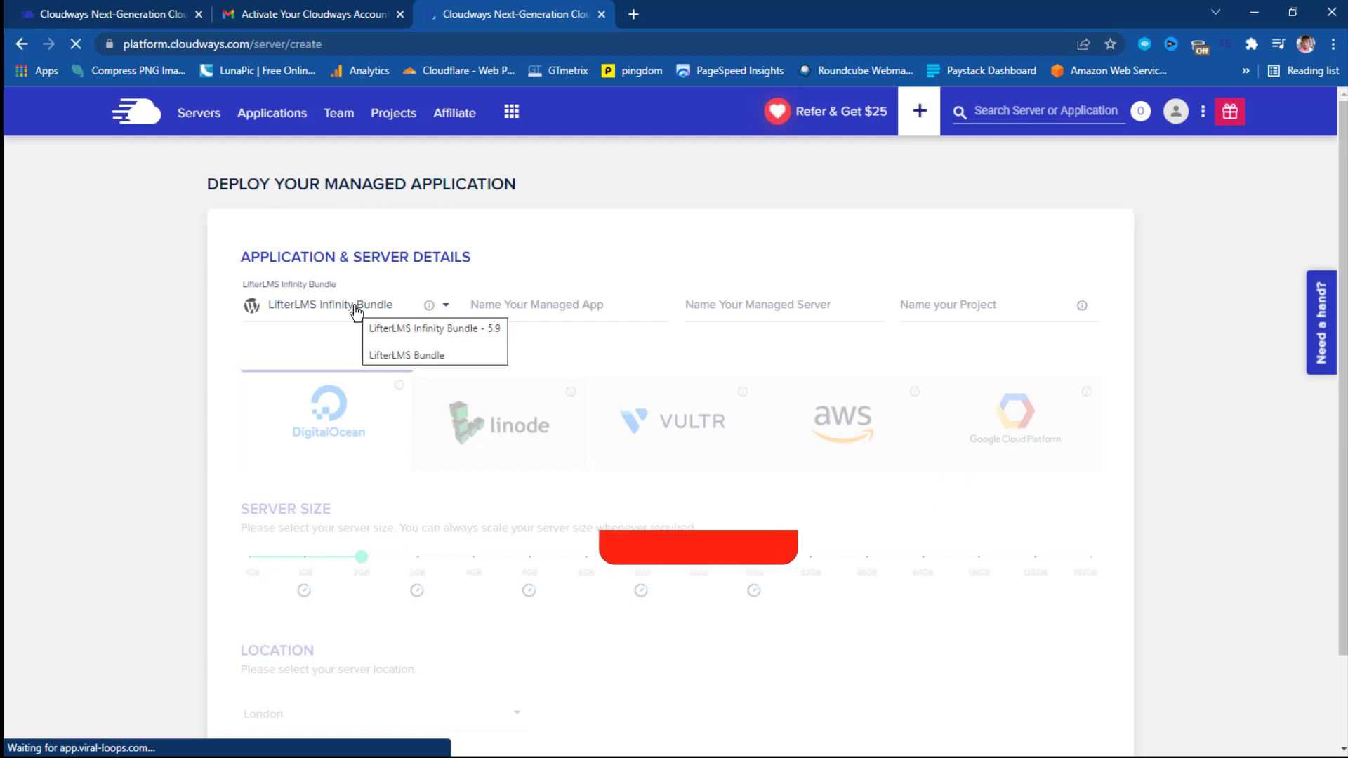
{"action": "left_click", "coordinate": [448, 309]}
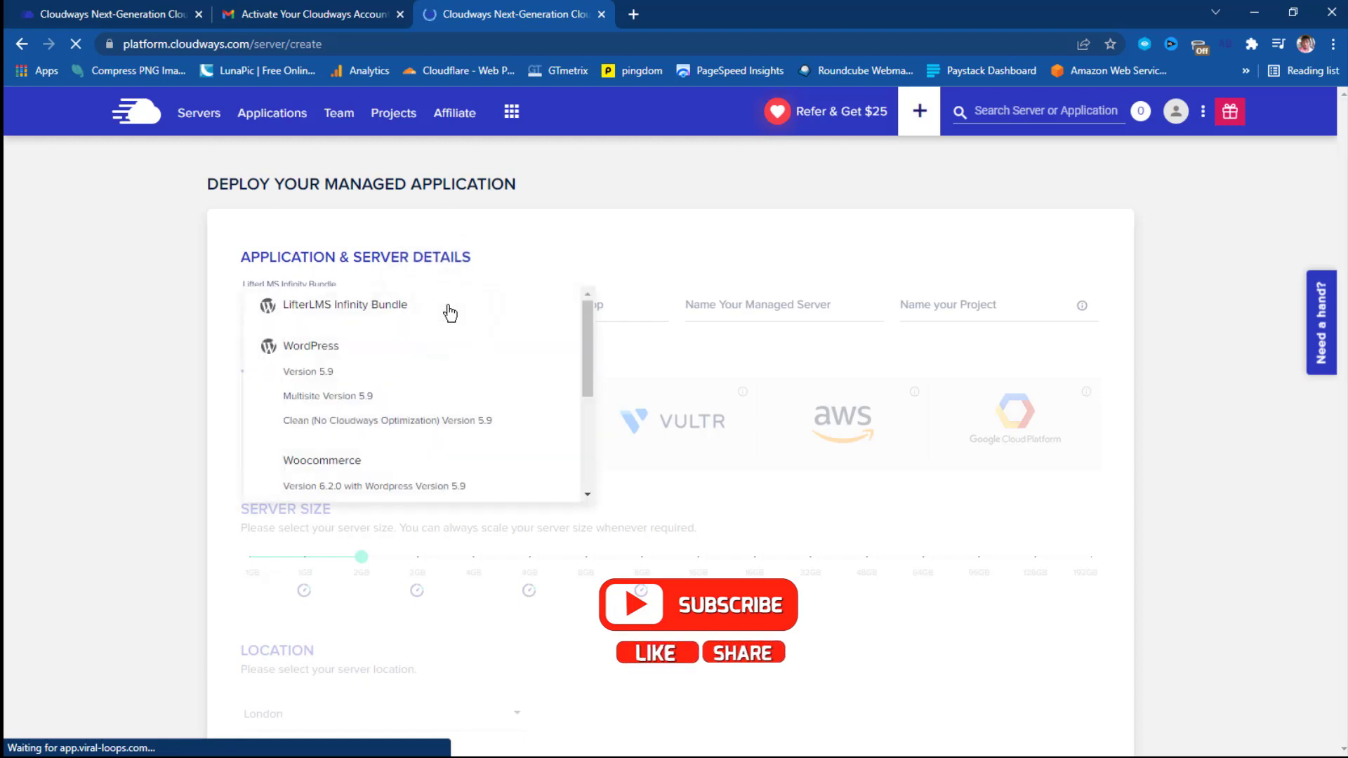
{"action": "left_click", "coordinate": [382, 310]}
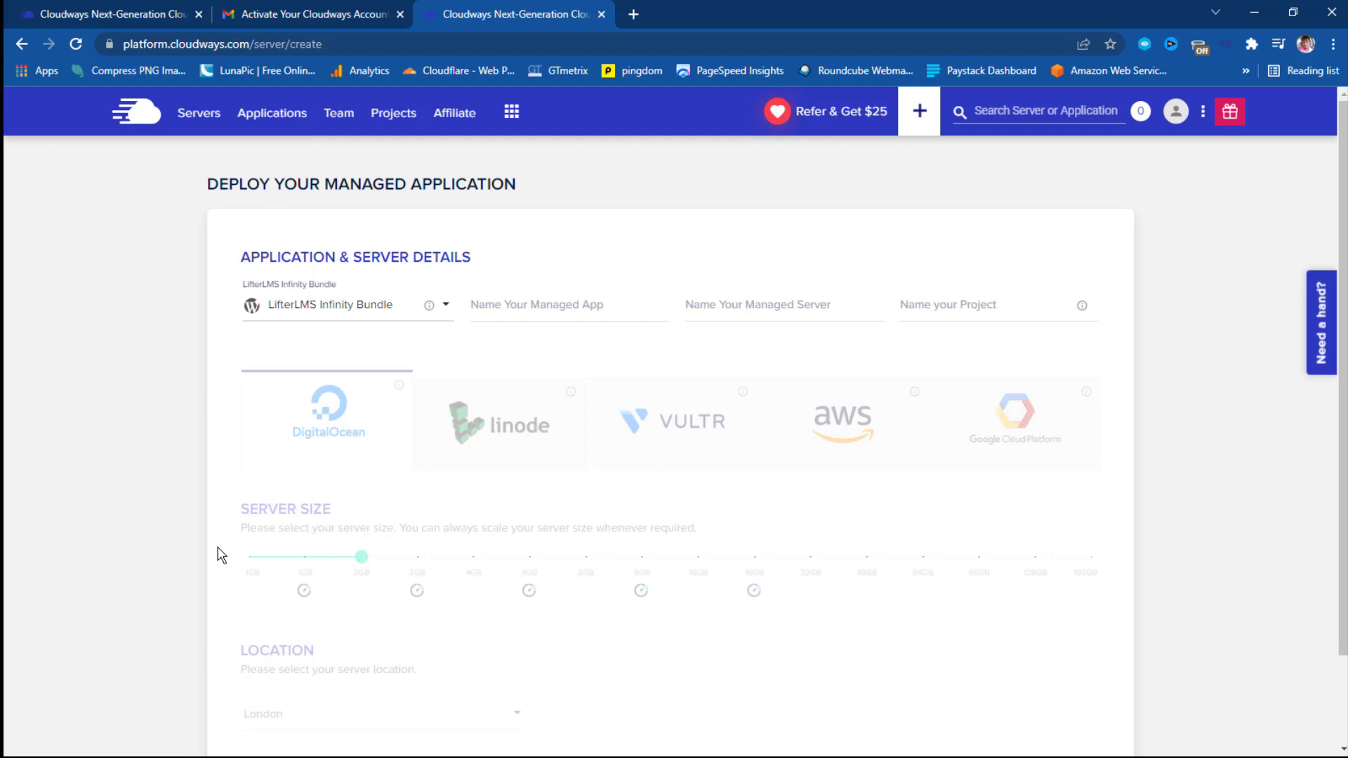
Name the managed app, server and project 'My Course'.
{"action": "left_click", "coordinate": [534, 306]}
{"action": "type", "text": "My Course"}
{"action": "left_click", "coordinate": [751, 318]}
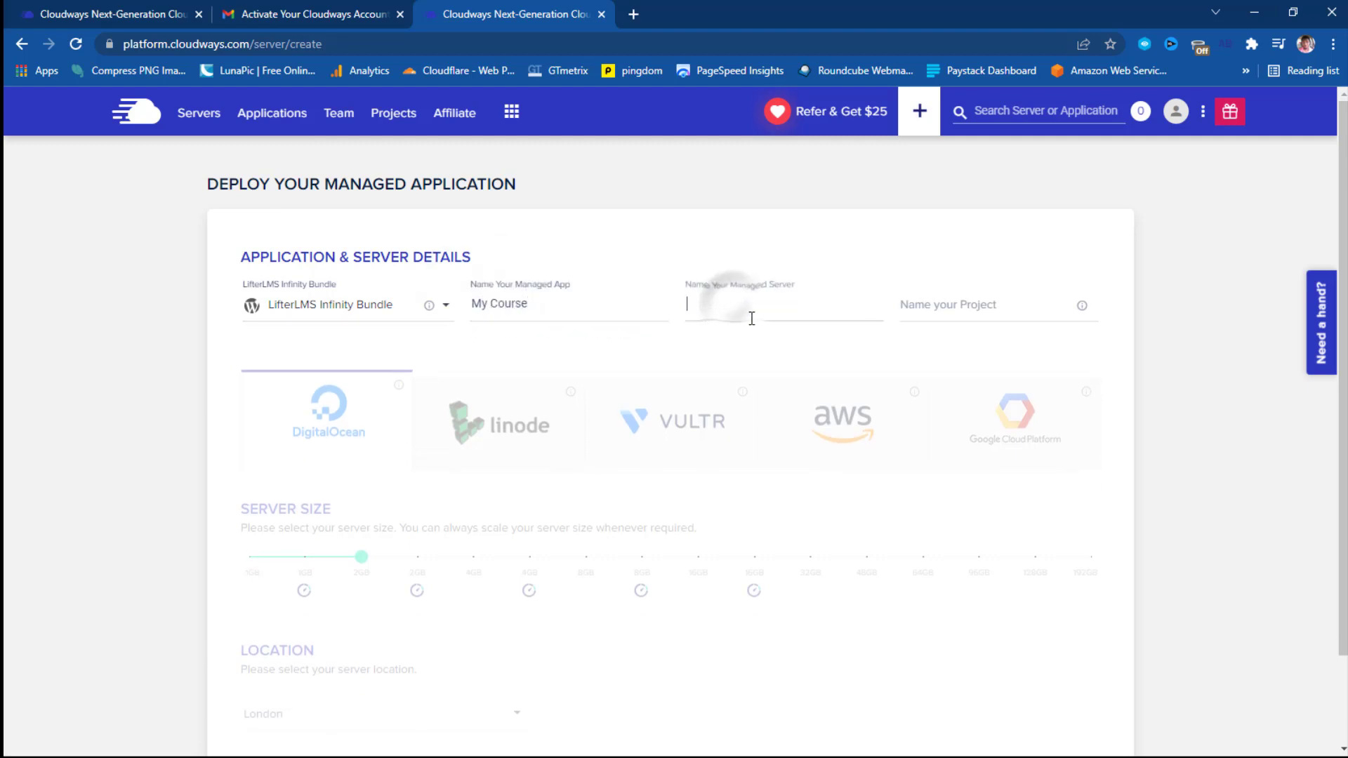
{"action": "type", "text": "Dapo"}
{"action": "left_click", "coordinate": [978, 298]}
{"action": "double_click", "coordinate": [696, 315]}
{"action": "type", "text": "My C"}
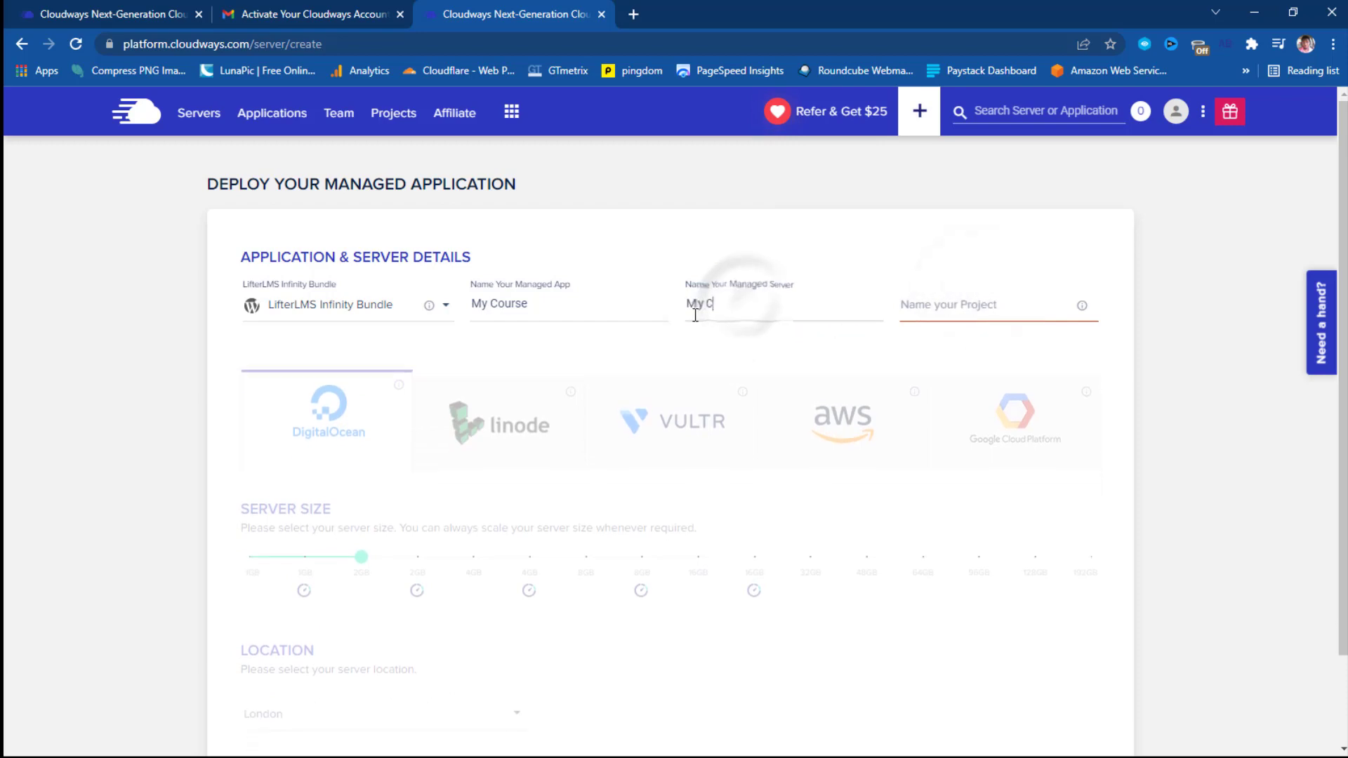
{"action": "type", "text": "ourse"}
{"action": "left_click", "coordinate": [968, 305]}
{"action": "type", "text": "My Course"}
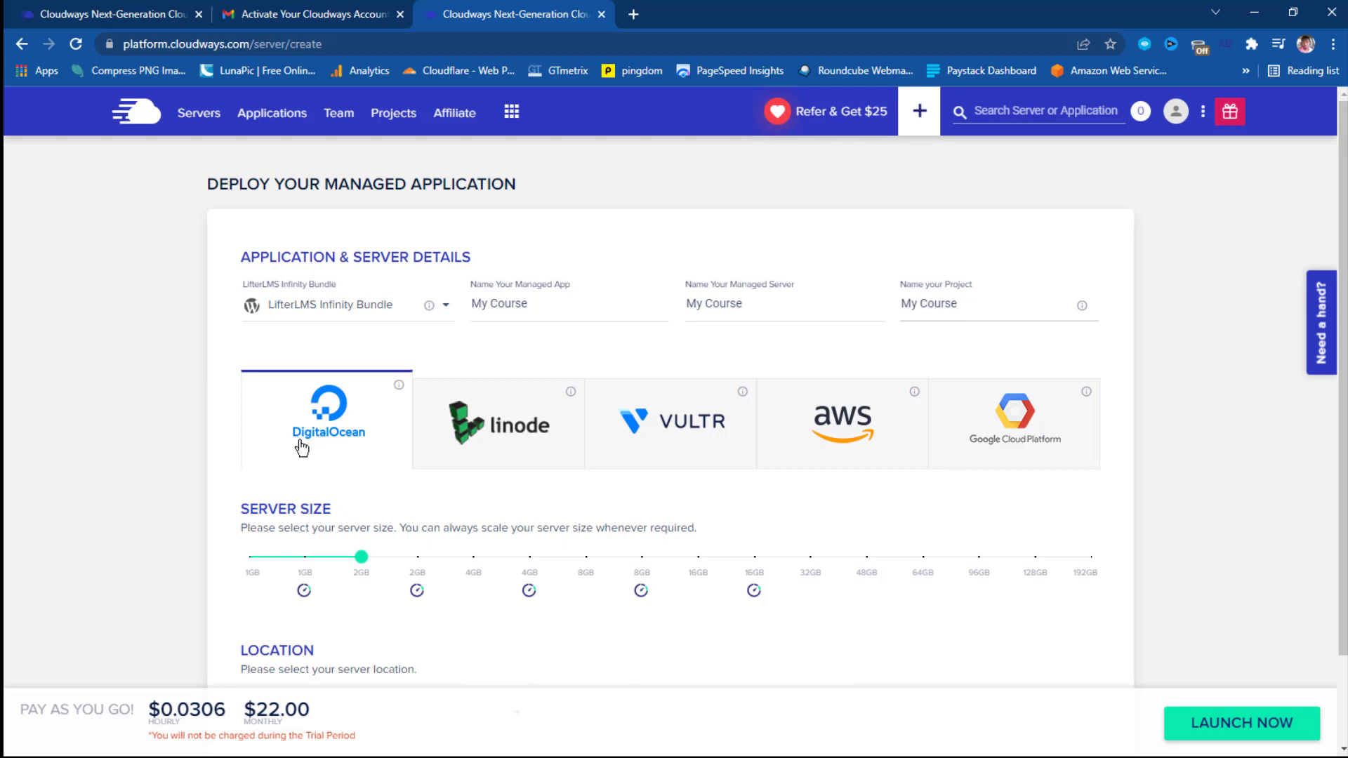
Set the server size to intel-1GB and the location to San Francisco.
{"action": "scroll", "coordinate": [302, 448], "scroll_direction": "down", "scroll_amount": 2}
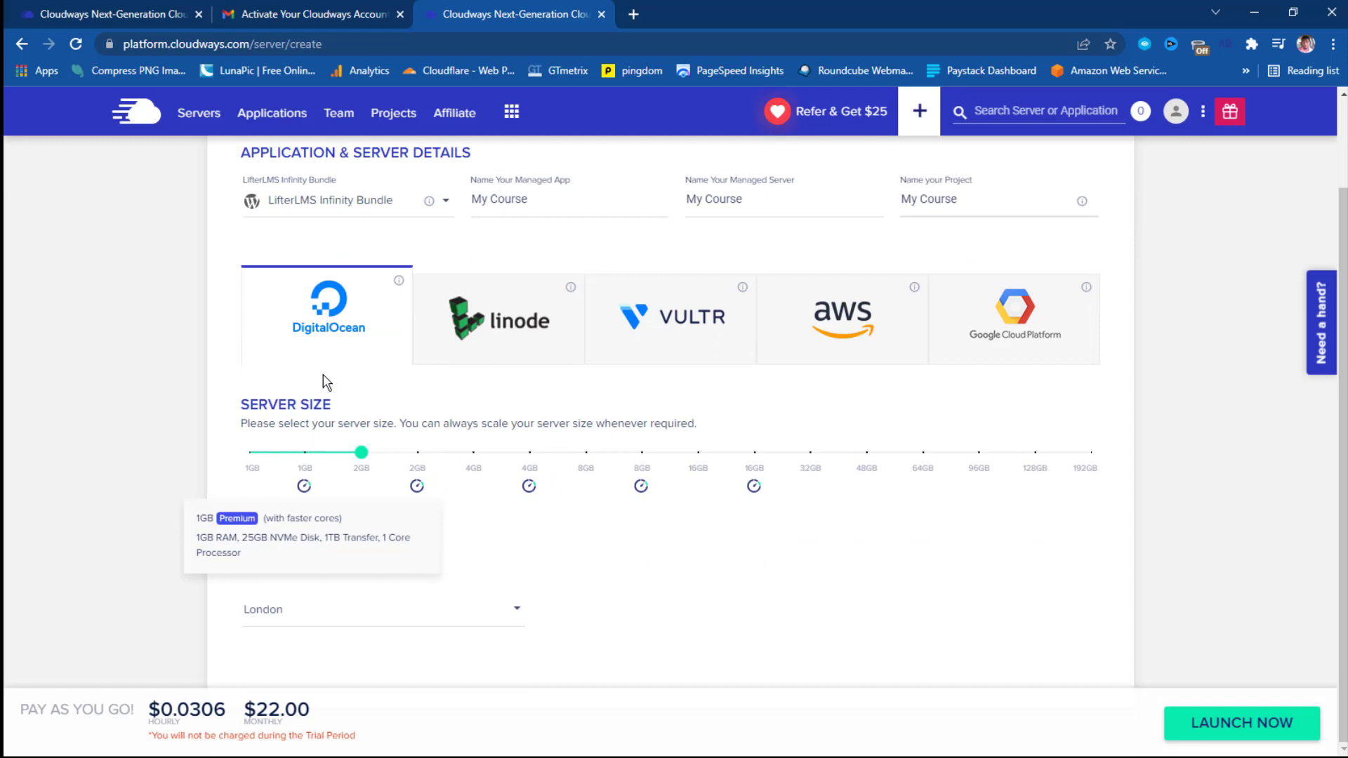
{"action": "scroll", "coordinate": [302, 447], "scroll_direction": "up", "scroll_amount": 2}
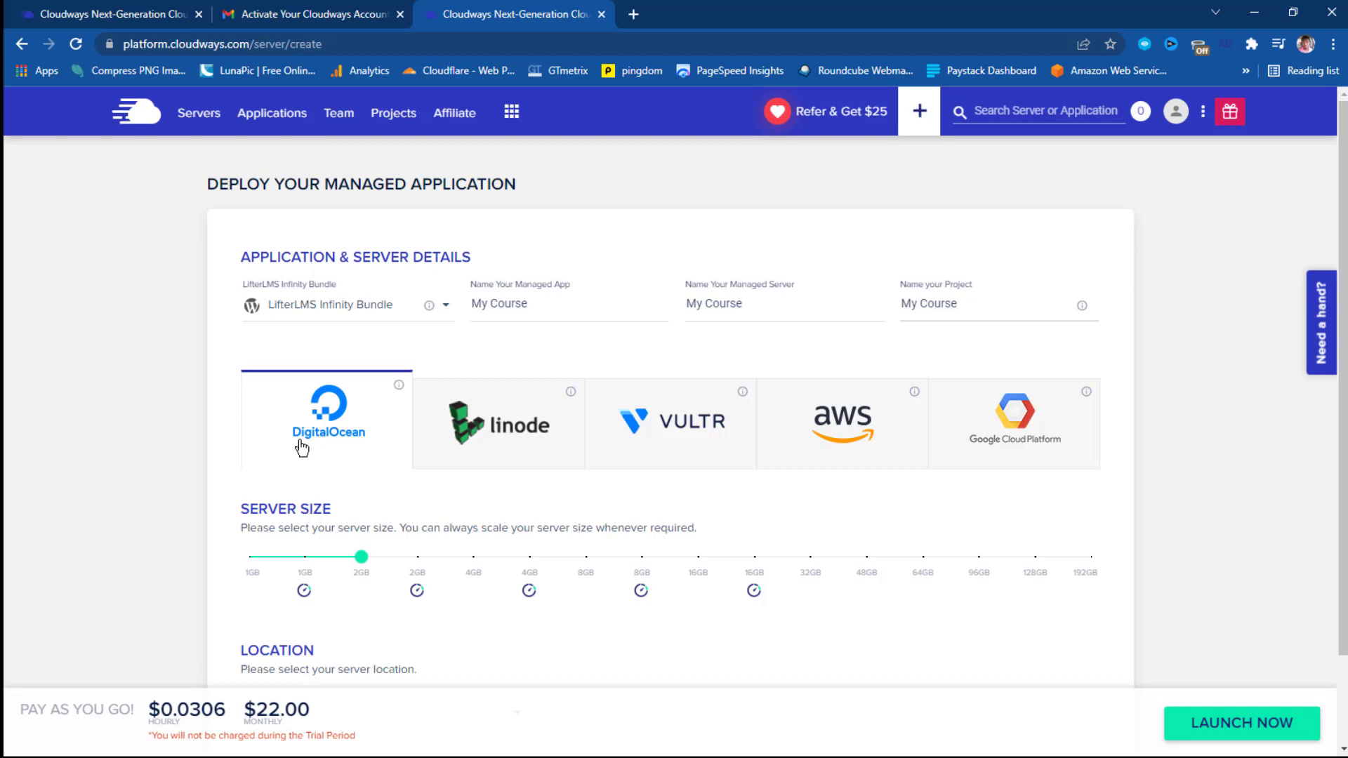
{"action": "scroll", "coordinate": [302, 448], "scroll_direction": "down", "scroll_amount": 2}
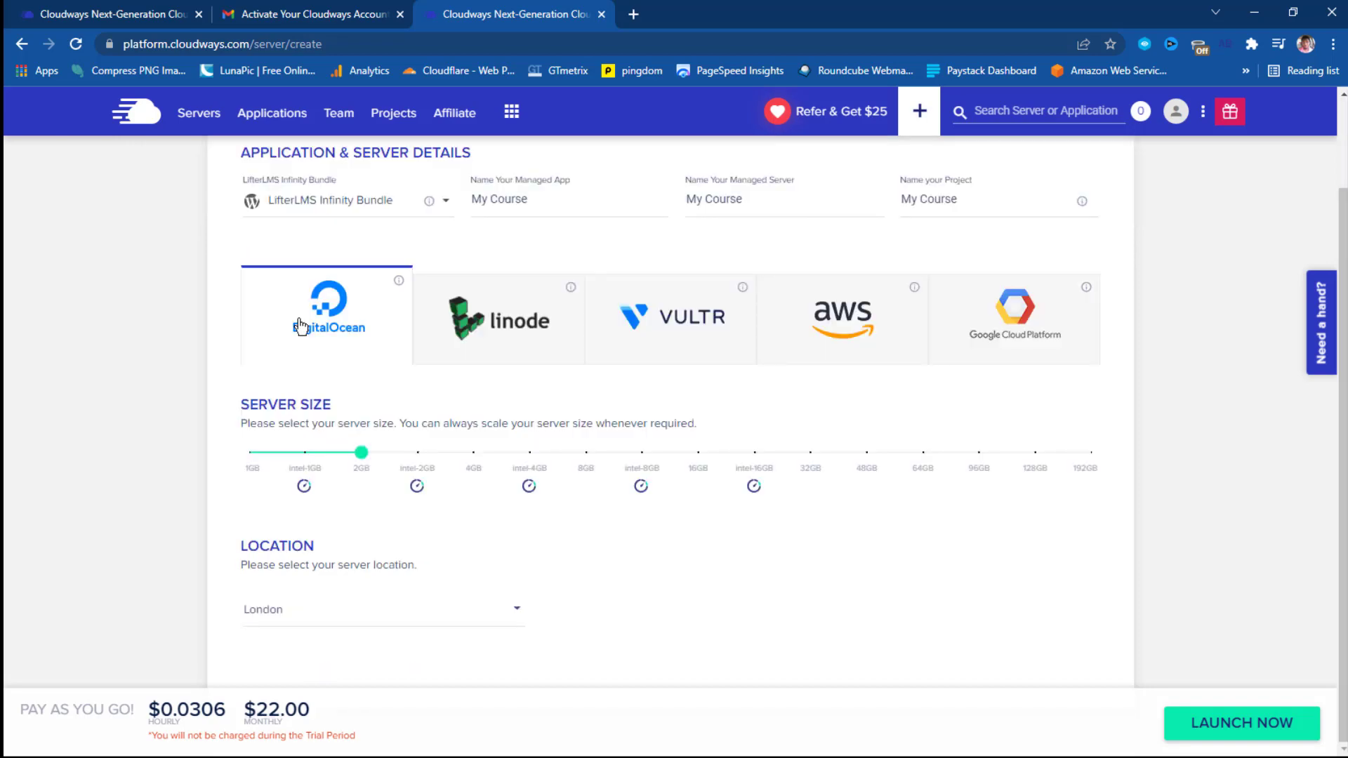
{"action": "mouse_move", "coordinate": [307, 460]}
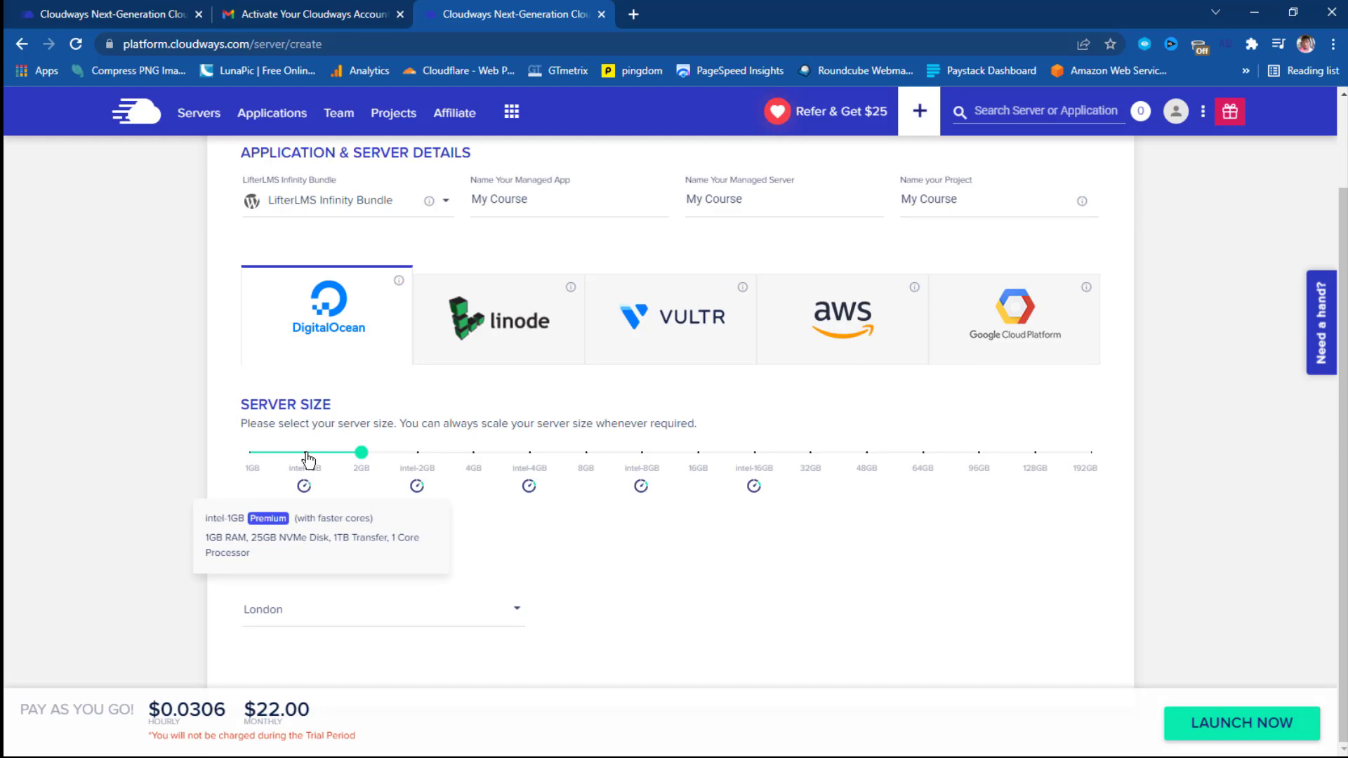
{"action": "mouse_move", "coordinate": [251, 468]}
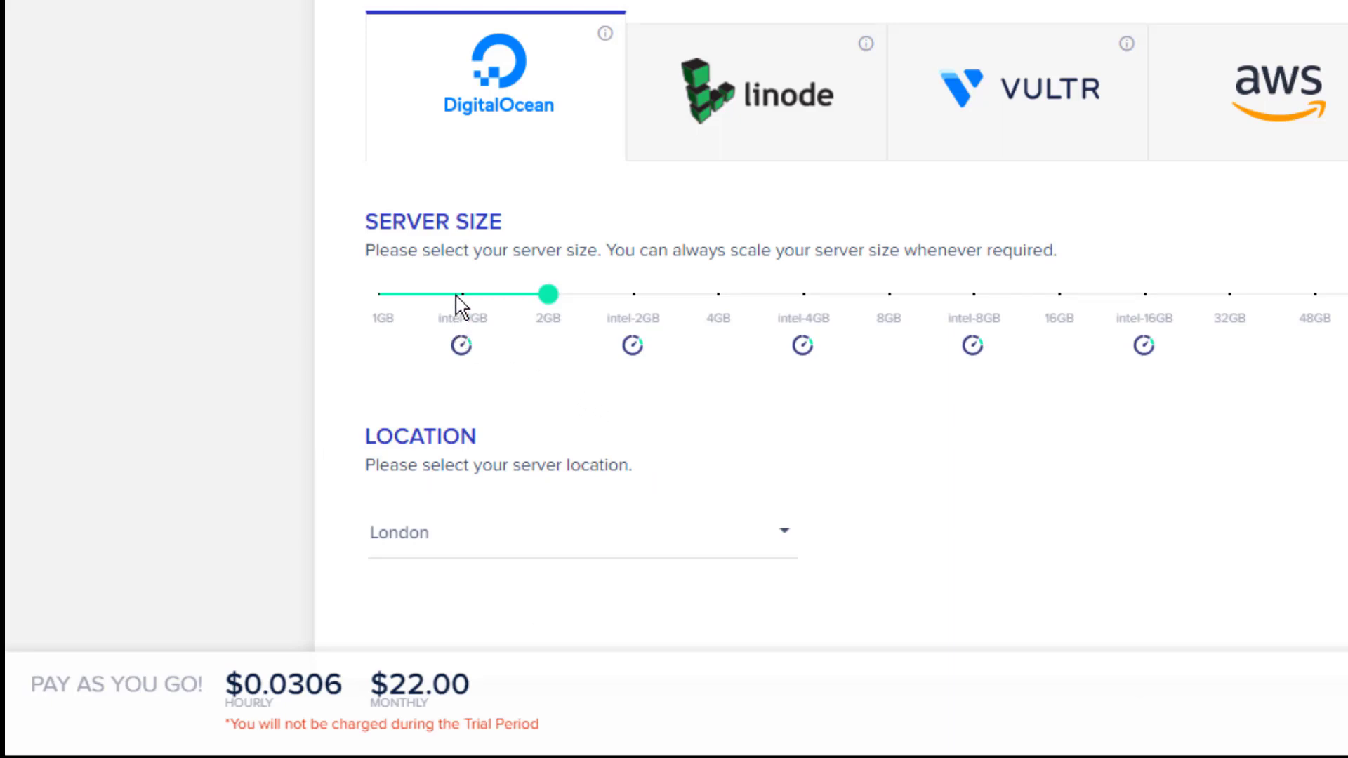
{"action": "mouse_move", "coordinate": [466, 307]}
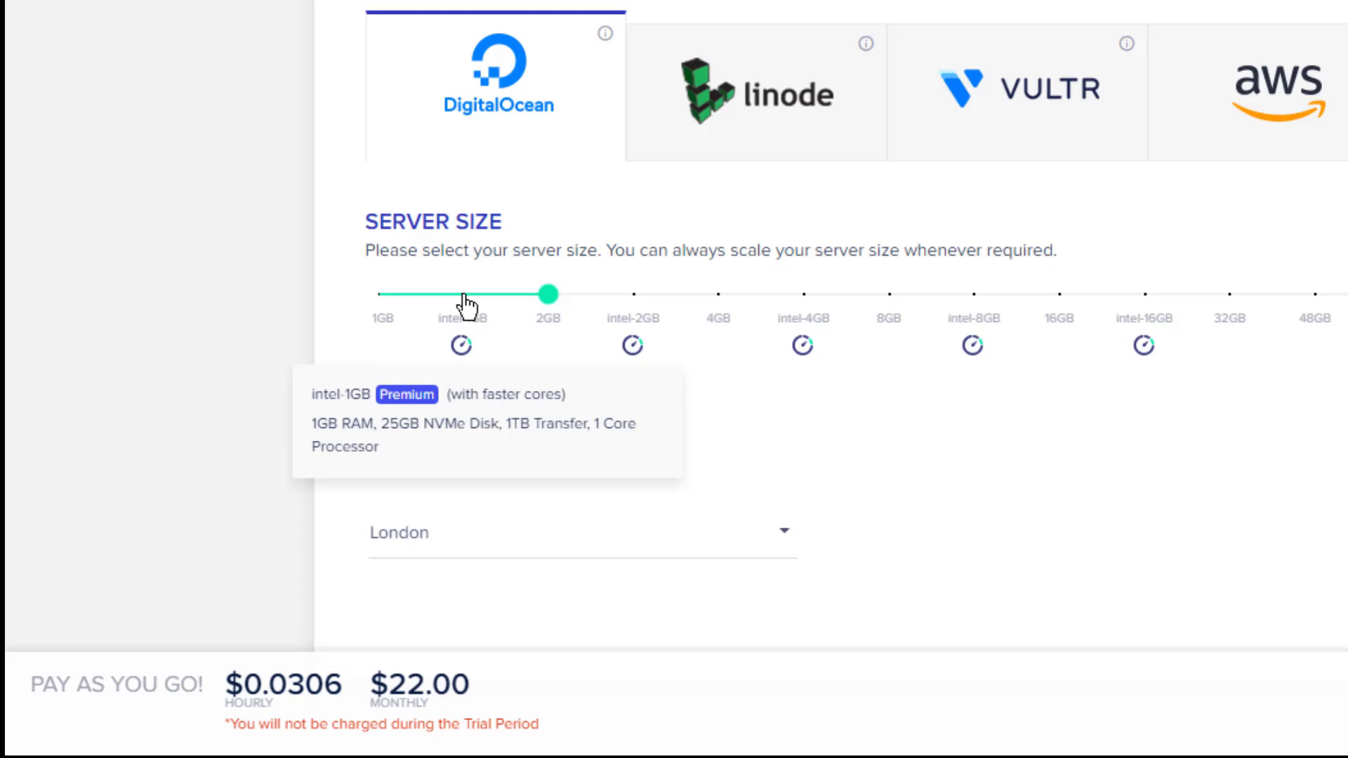
{"action": "mouse_move", "coordinate": [391, 305]}
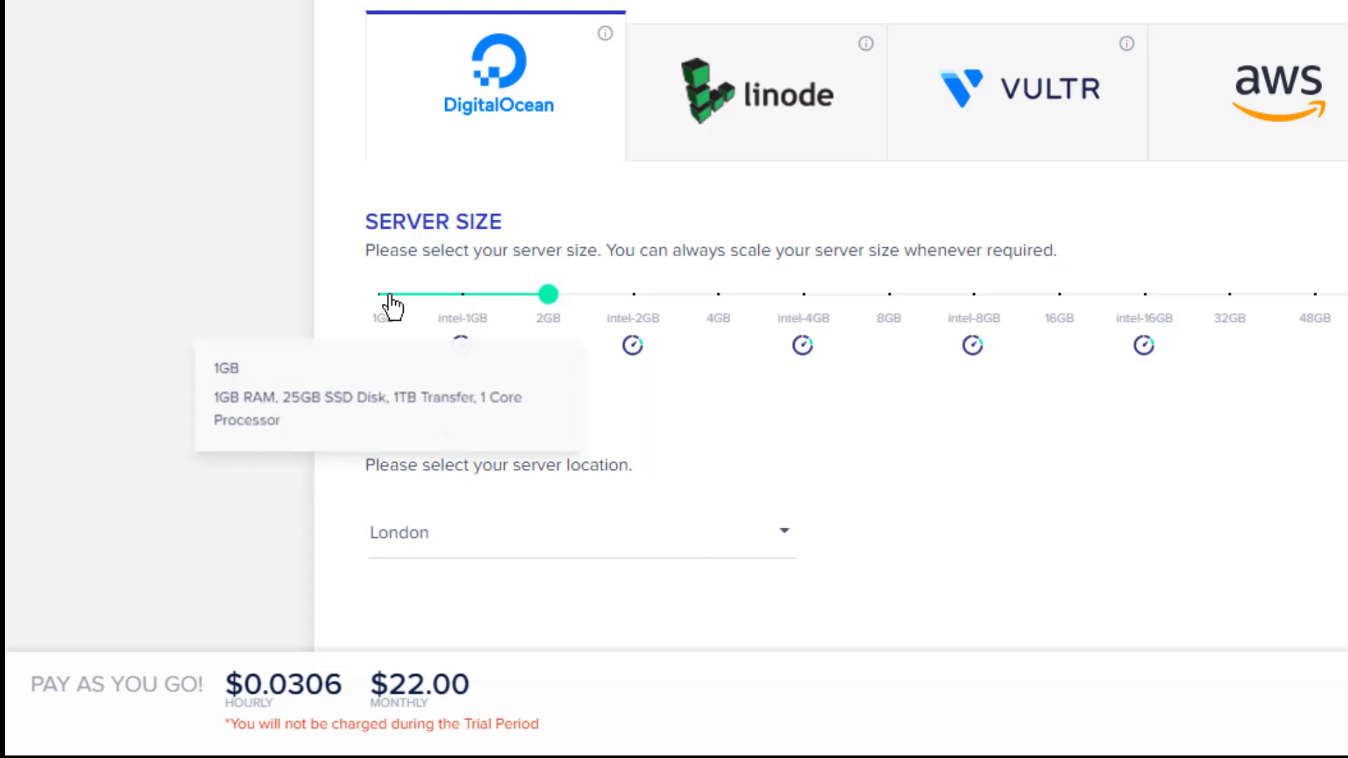
{"action": "left_click", "coordinate": [466, 307]}
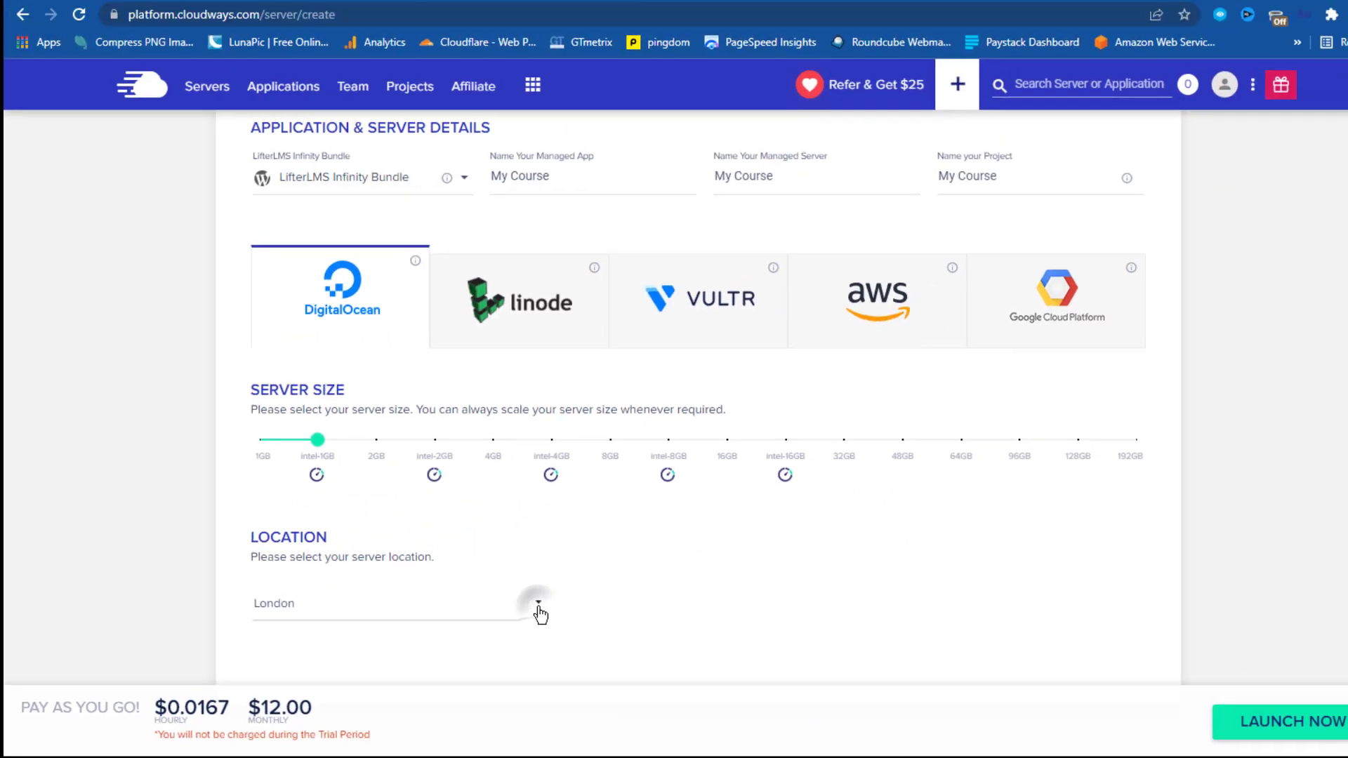
{"action": "left_click", "coordinate": [737, 555]}
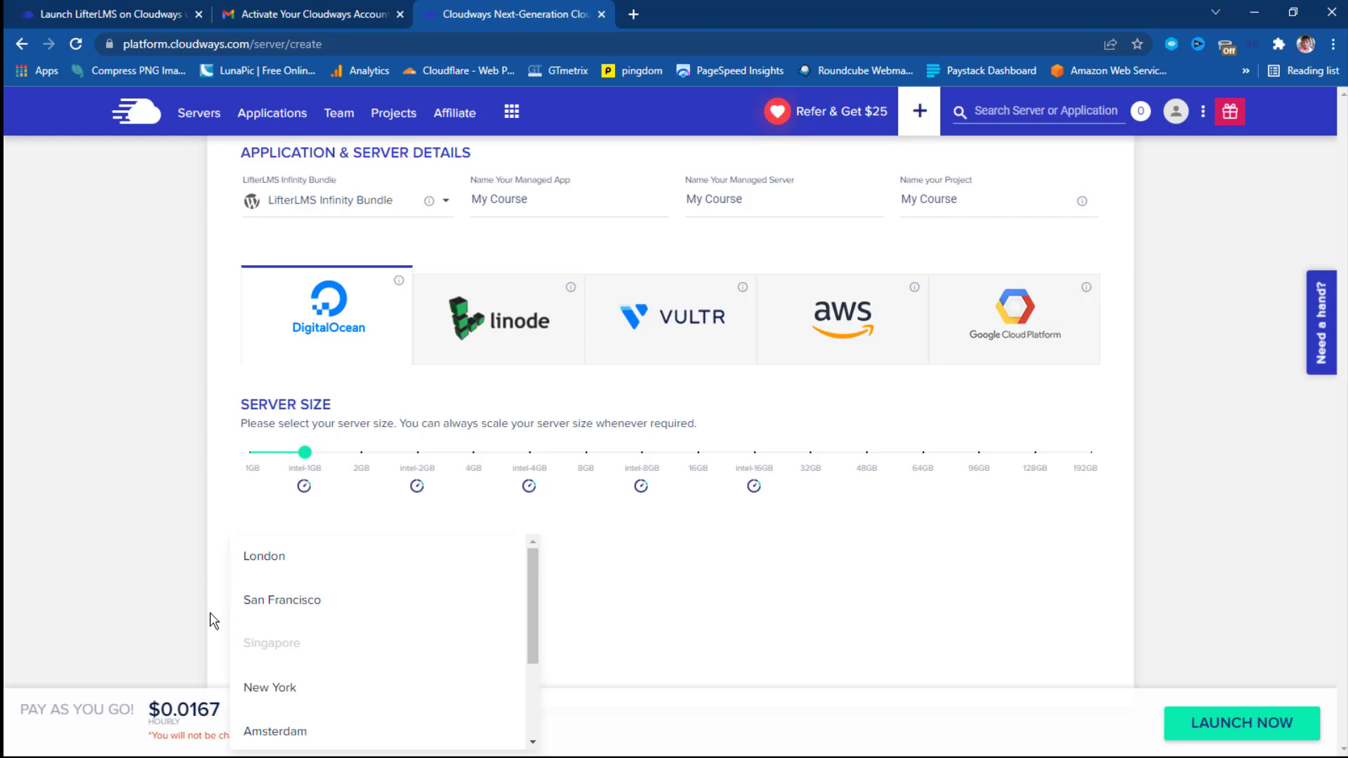
{"action": "left_click", "coordinate": [283, 603]}
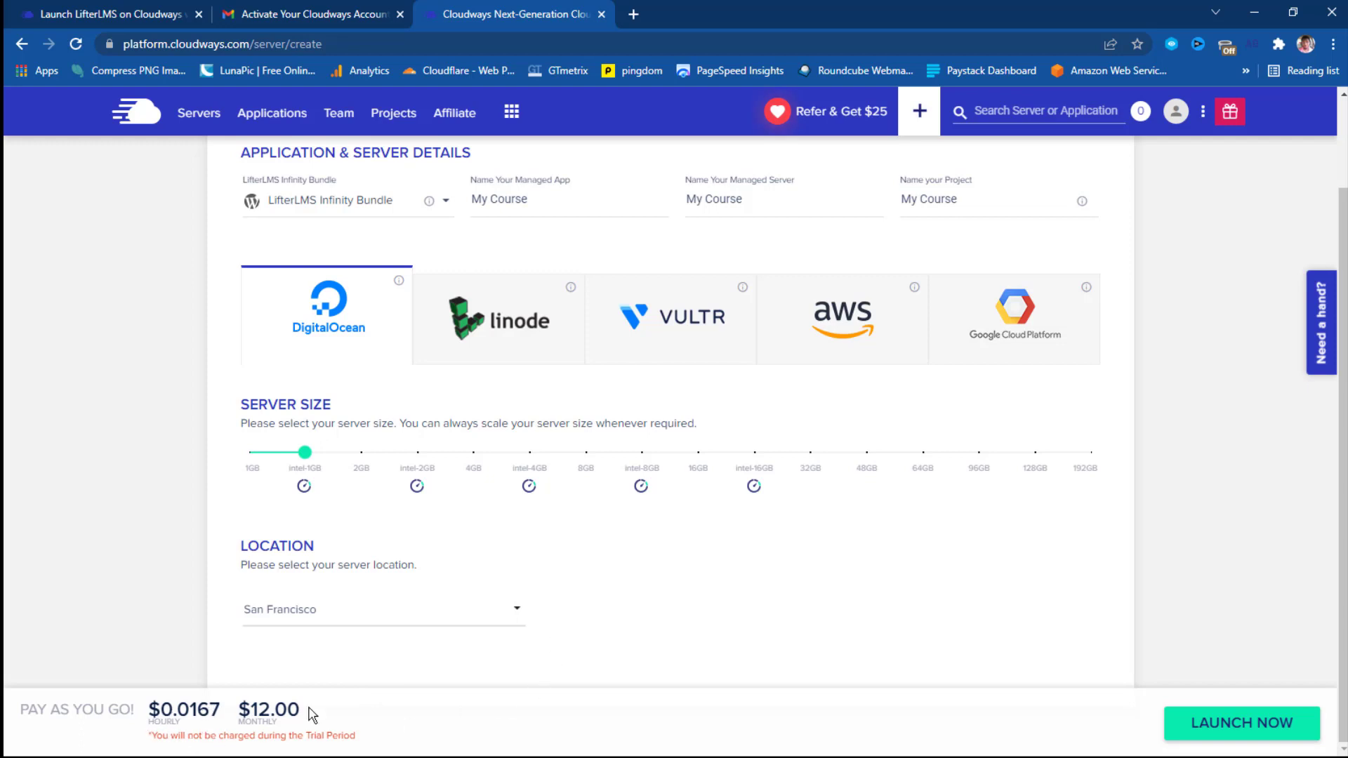
Compare the 2GB and plain 1GB sizes, then settle back on intel-1GB at $12.00/month.
{"action": "left_click", "coordinate": [361, 458]}
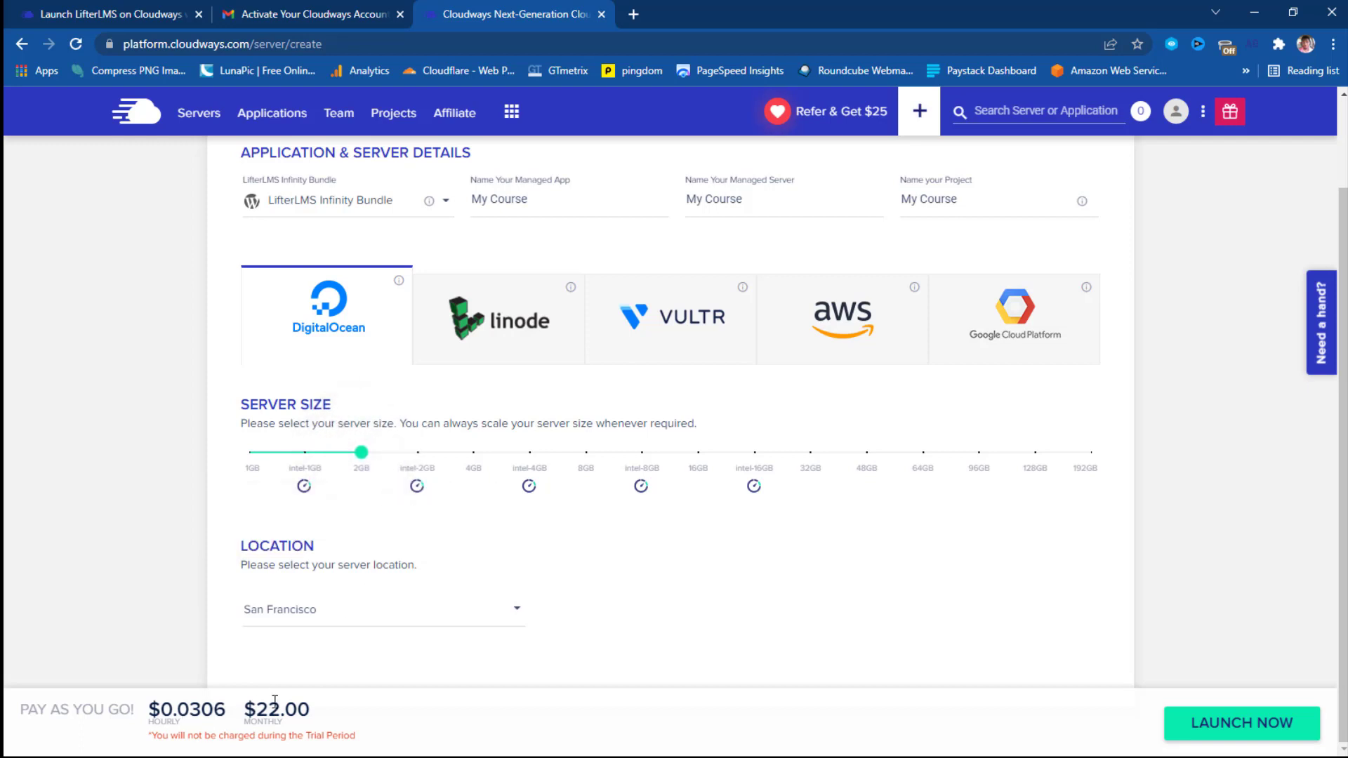
{"action": "left_click", "coordinate": [260, 458]}
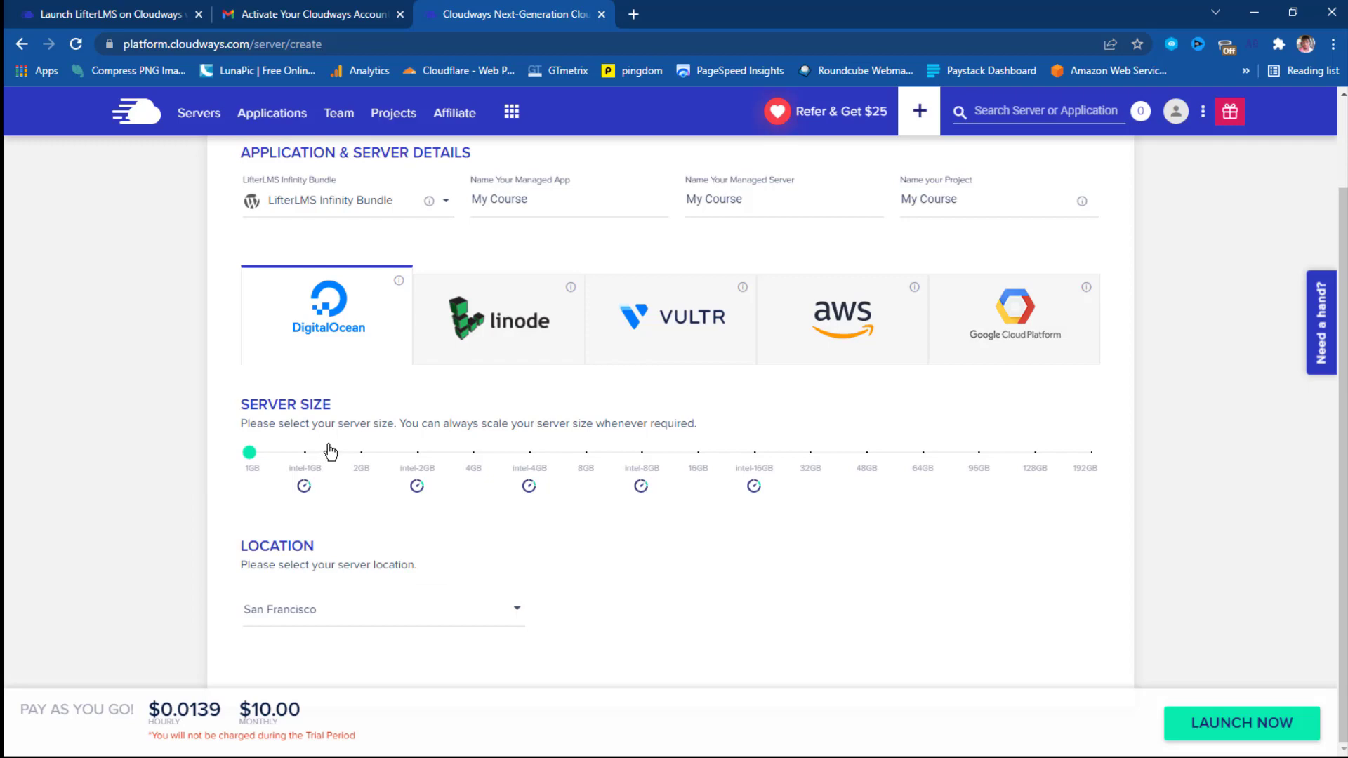
{"action": "mouse_move", "coordinate": [306, 460]}
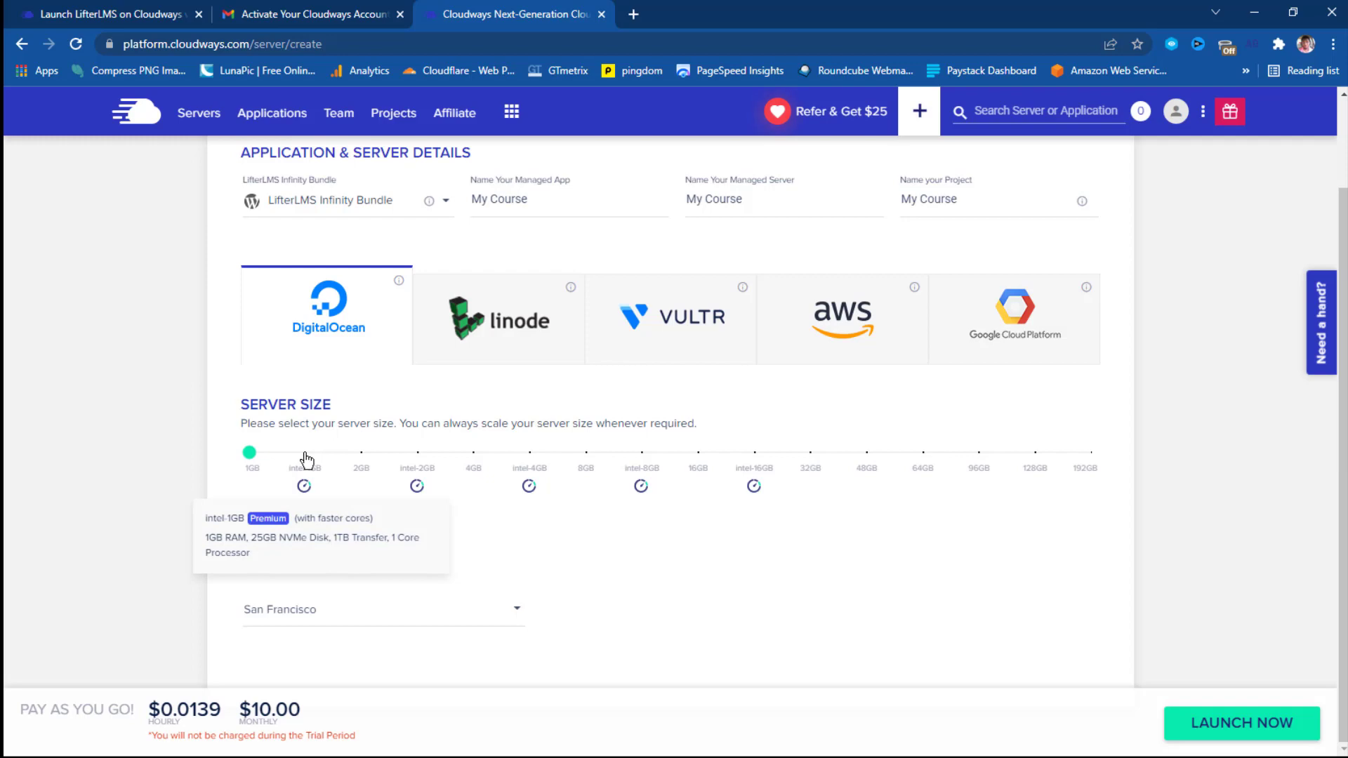
{"action": "left_click", "coordinate": [306, 459]}
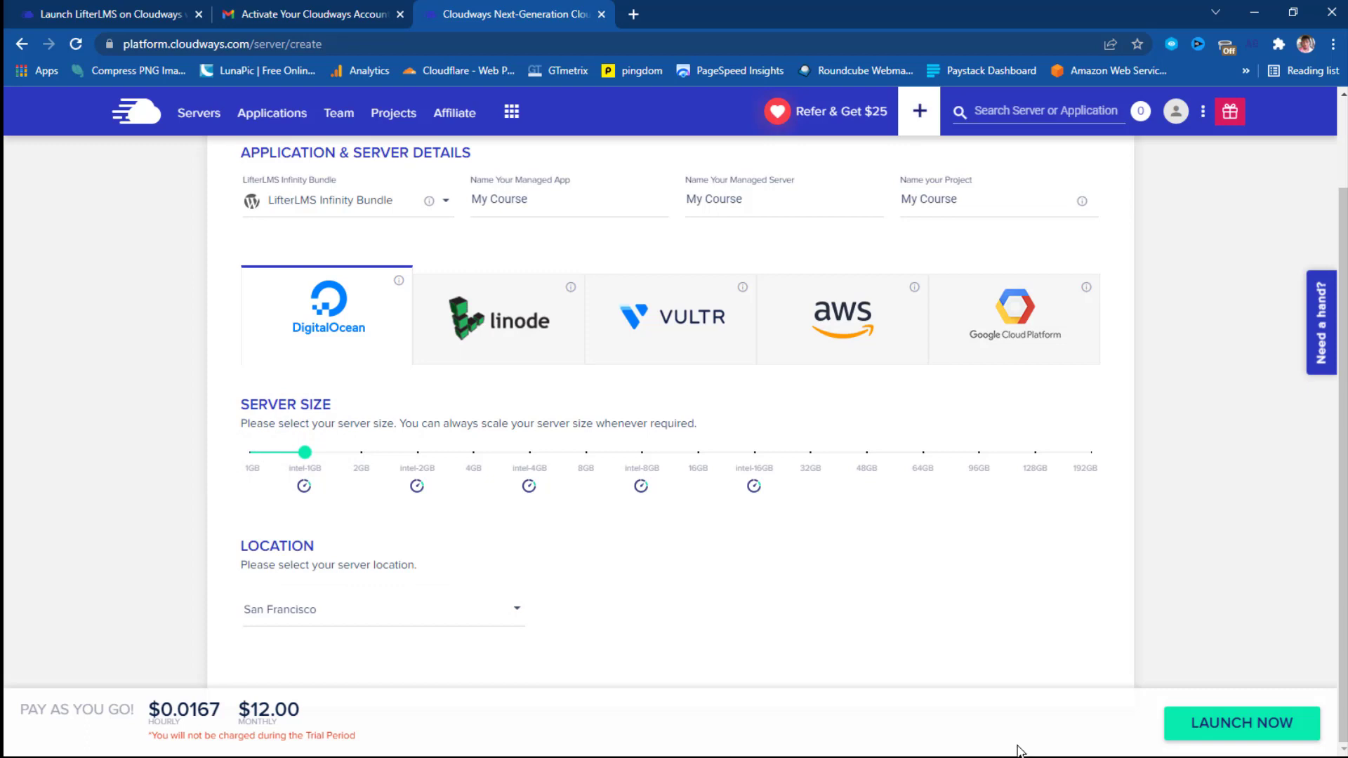
Launch the My Course 1GB server, dismiss the referral popup, and wait until it runs in San Francisco.
{"action": "left_click", "coordinate": [1247, 728]}
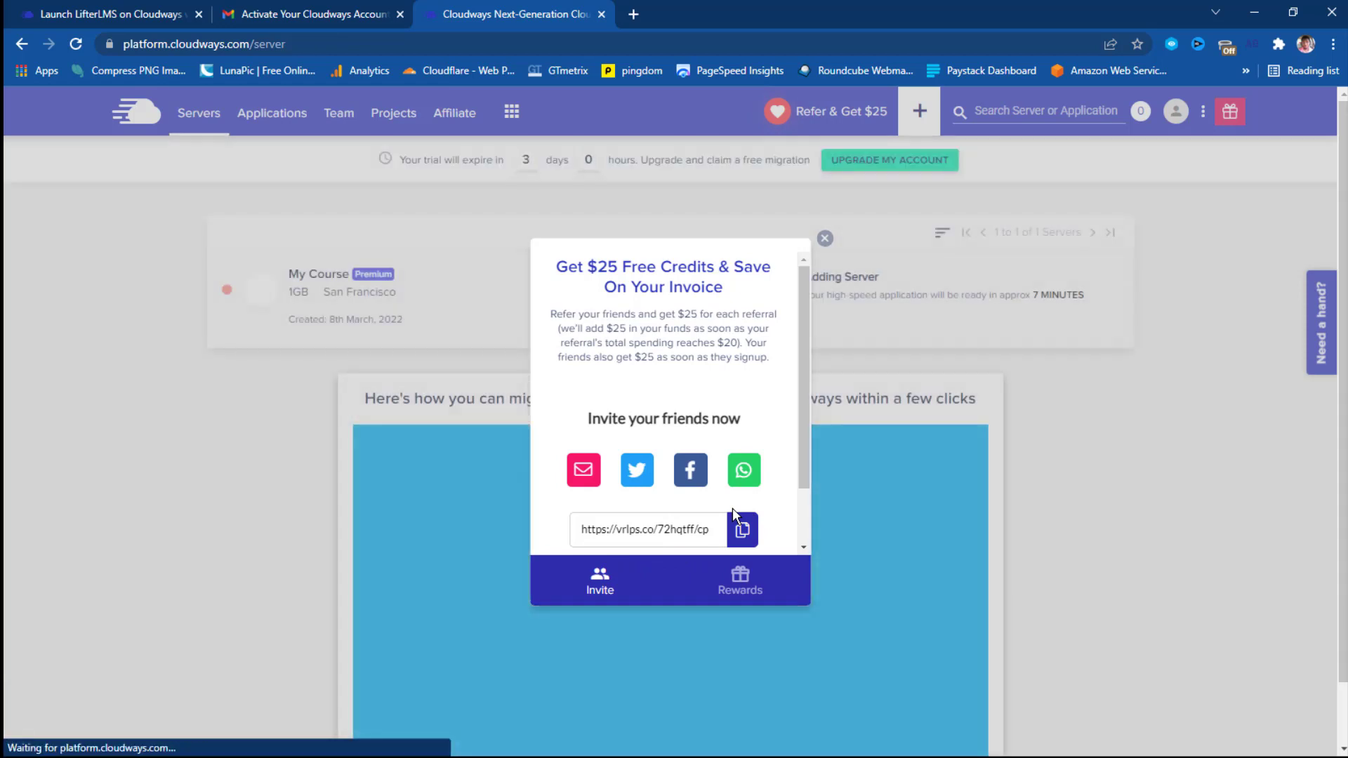
{"action": "left_click", "coordinate": [825, 238]}
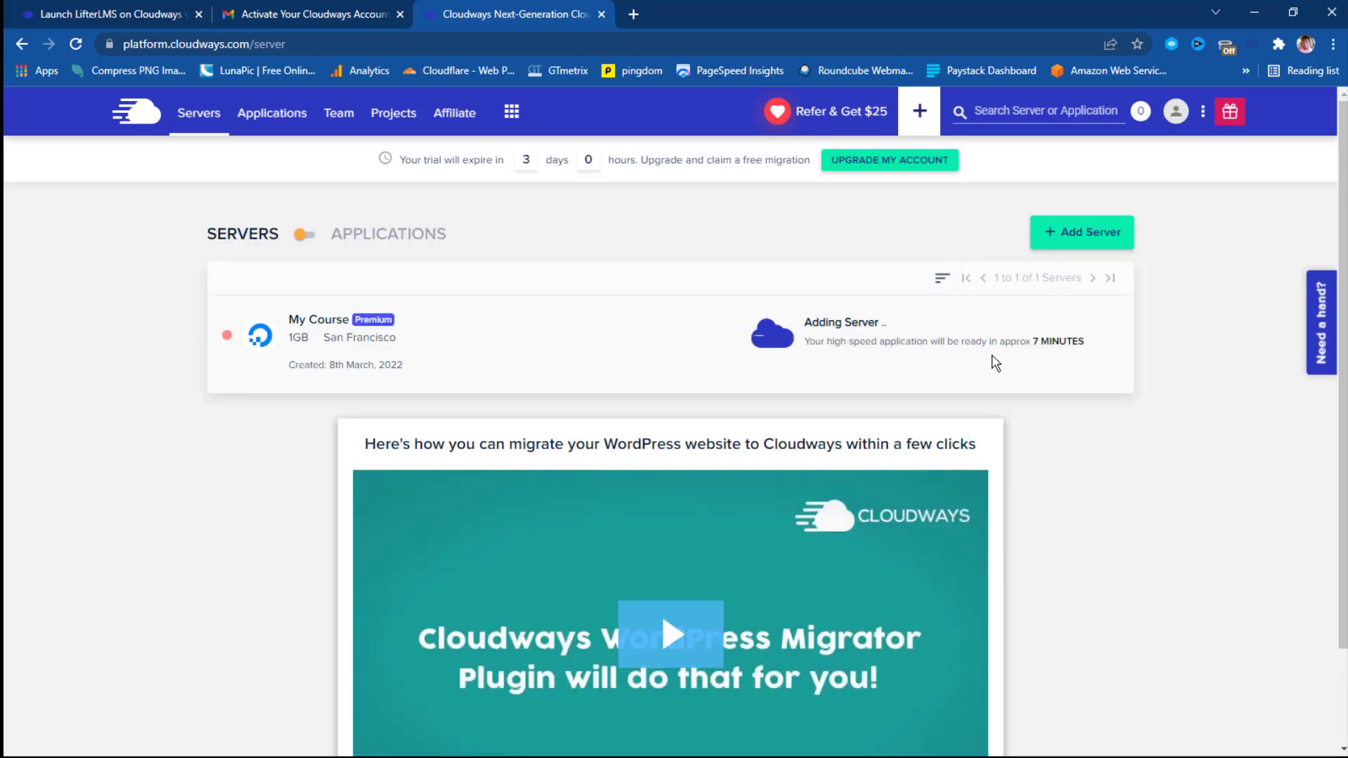
{"action": "scroll", "coordinate": [1040, 376], "scroll_direction": "down", "scroll_amount": 1}
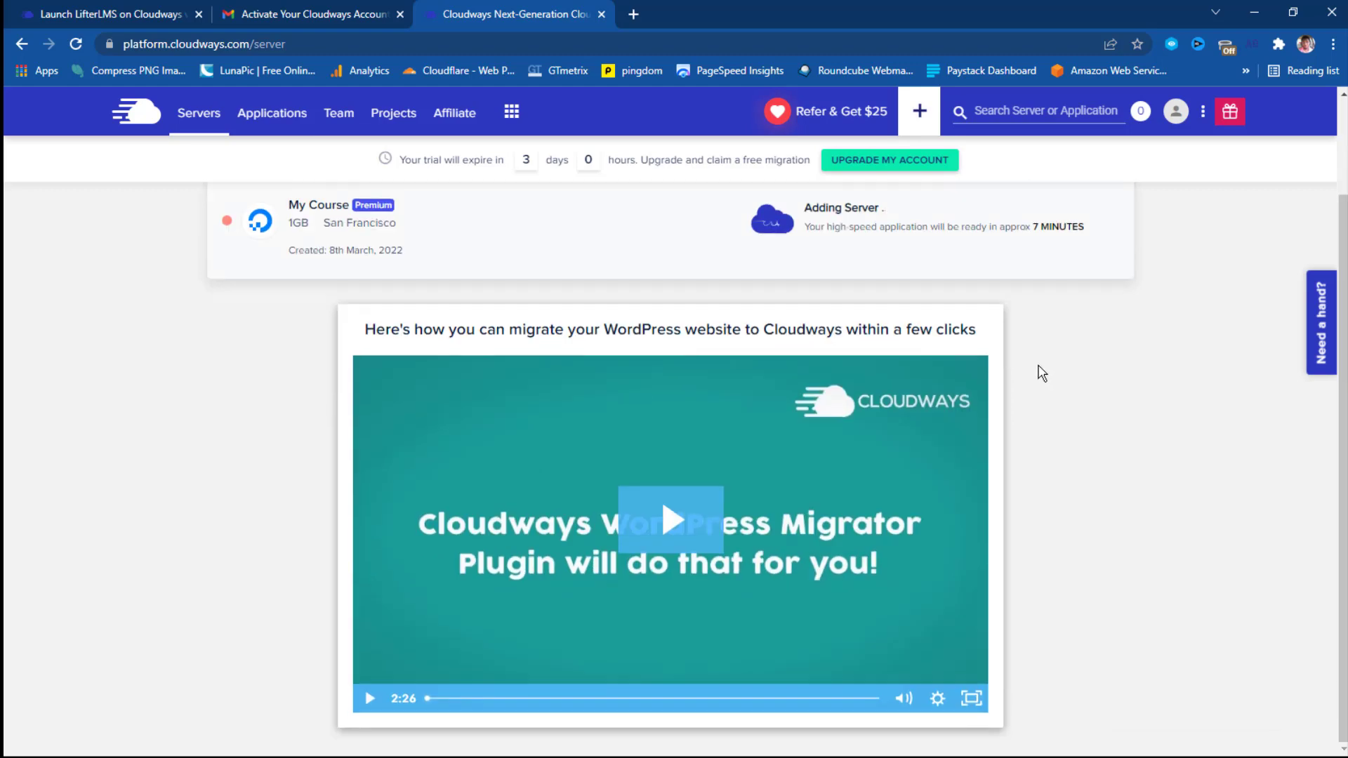
{"action": "scroll", "coordinate": [1039, 372], "scroll_direction": "up", "scroll_amount": 1}
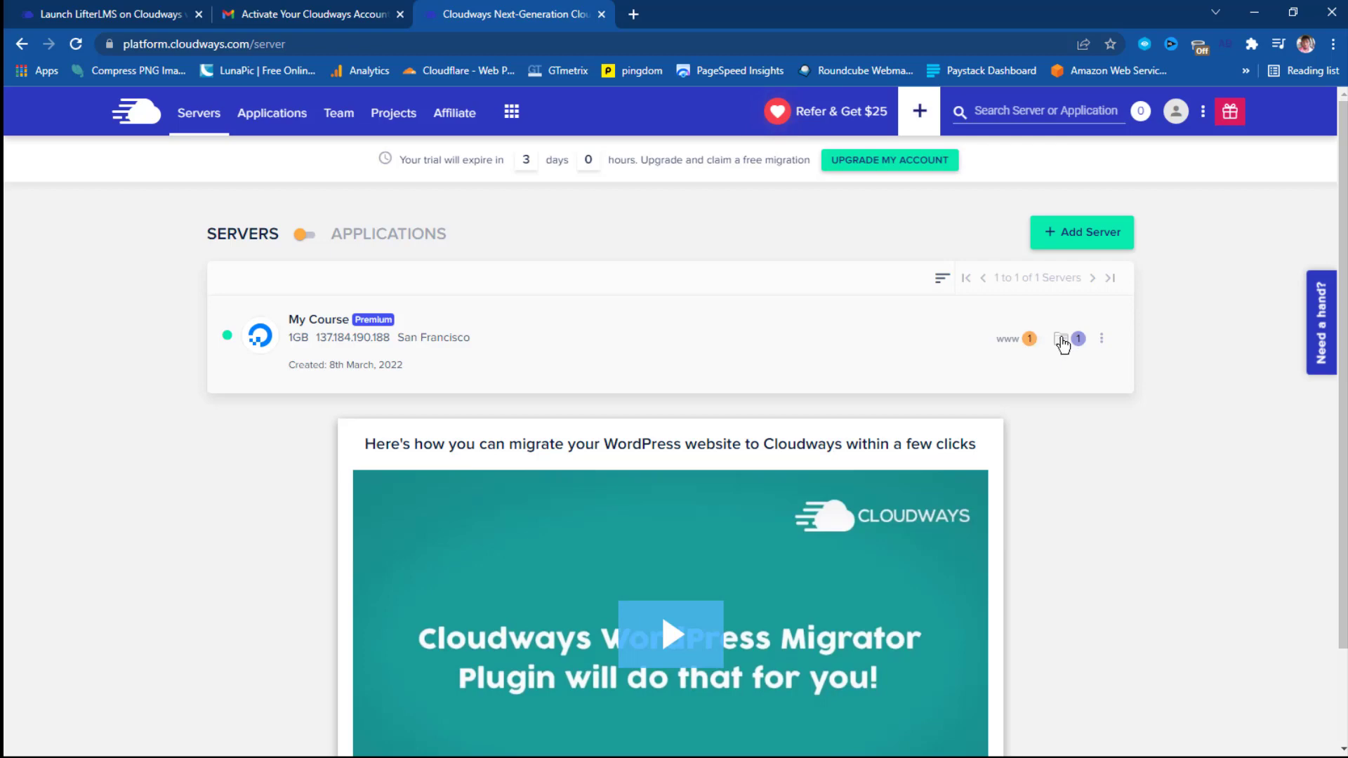
Open the My Course application's access details and launch its Application URL in a new tab.
{"action": "left_click", "coordinate": [1008, 342]}
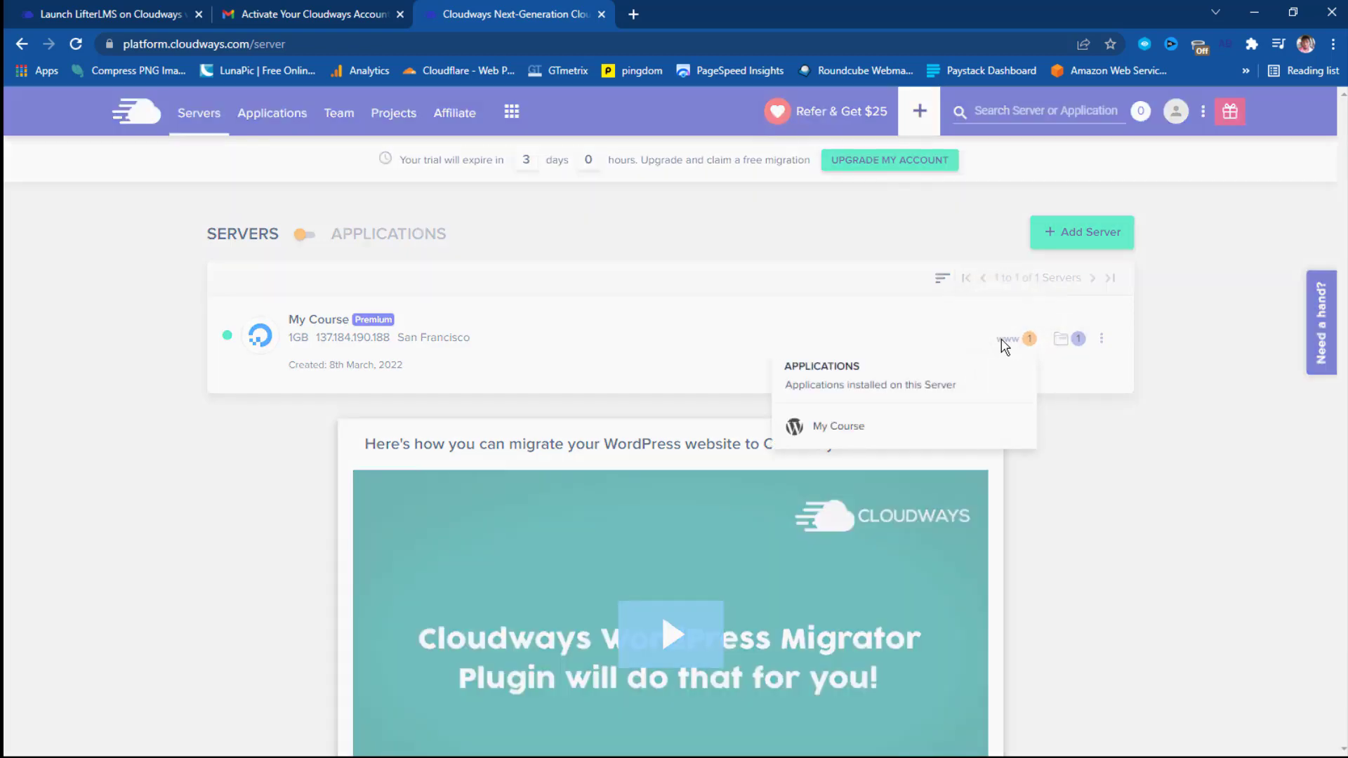
{"action": "left_click", "coordinate": [825, 426]}
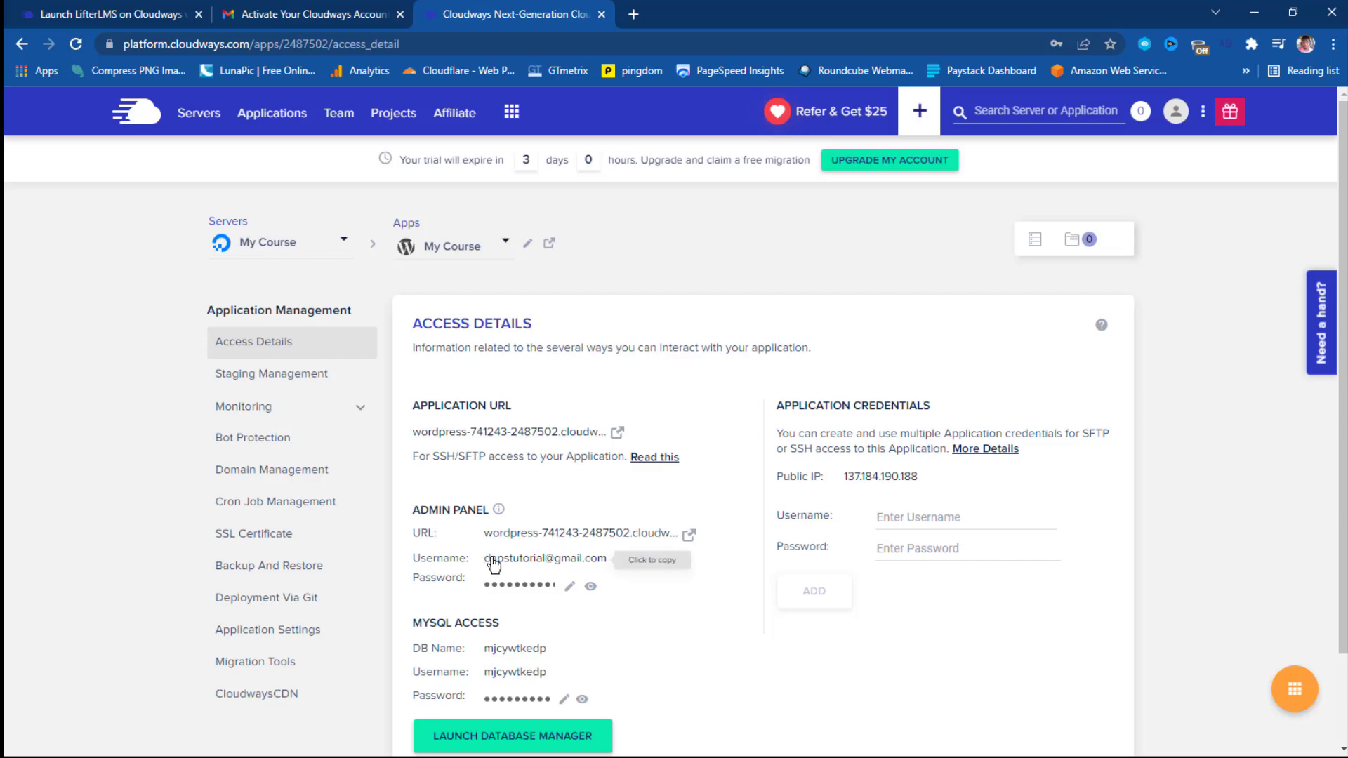
{"action": "scroll", "coordinate": [532, 594], "scroll_direction": "down", "scroll_amount": 1}
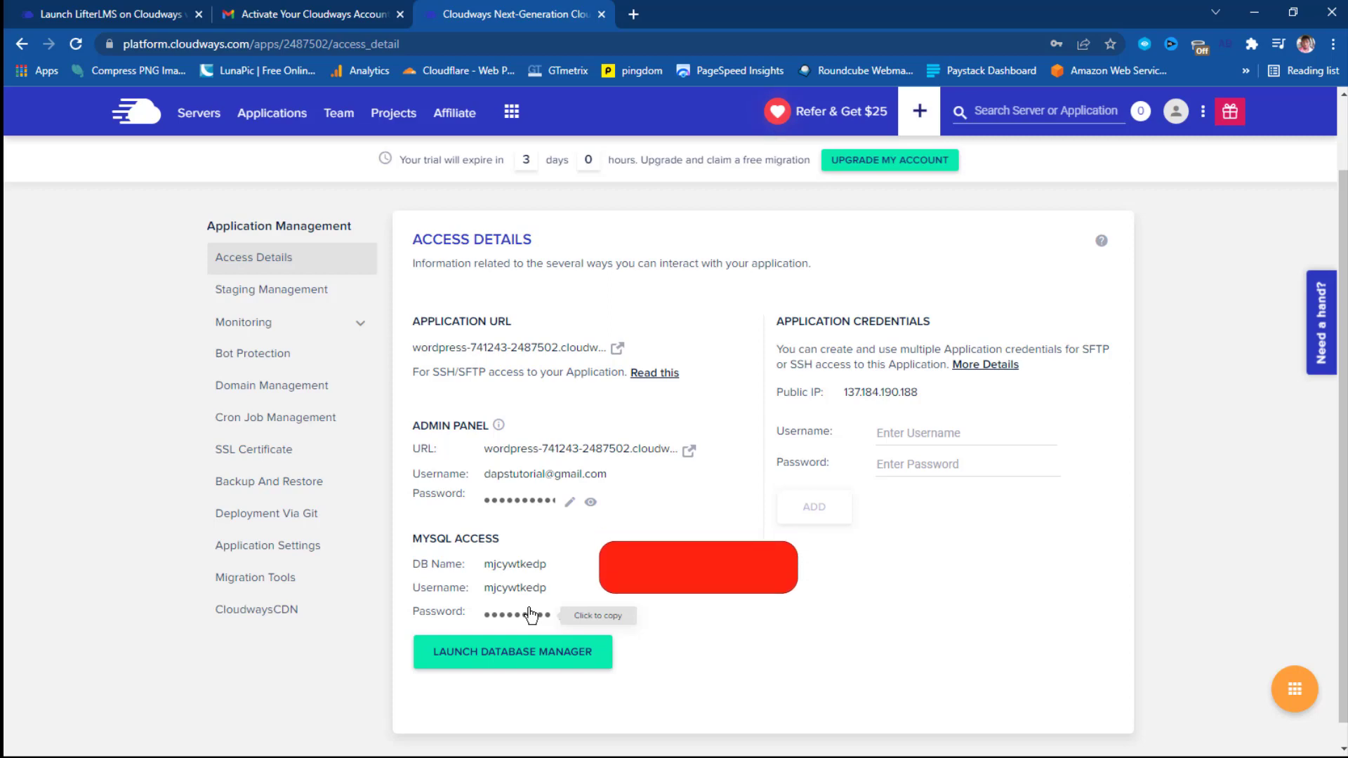
{"action": "left_click", "coordinate": [618, 348]}
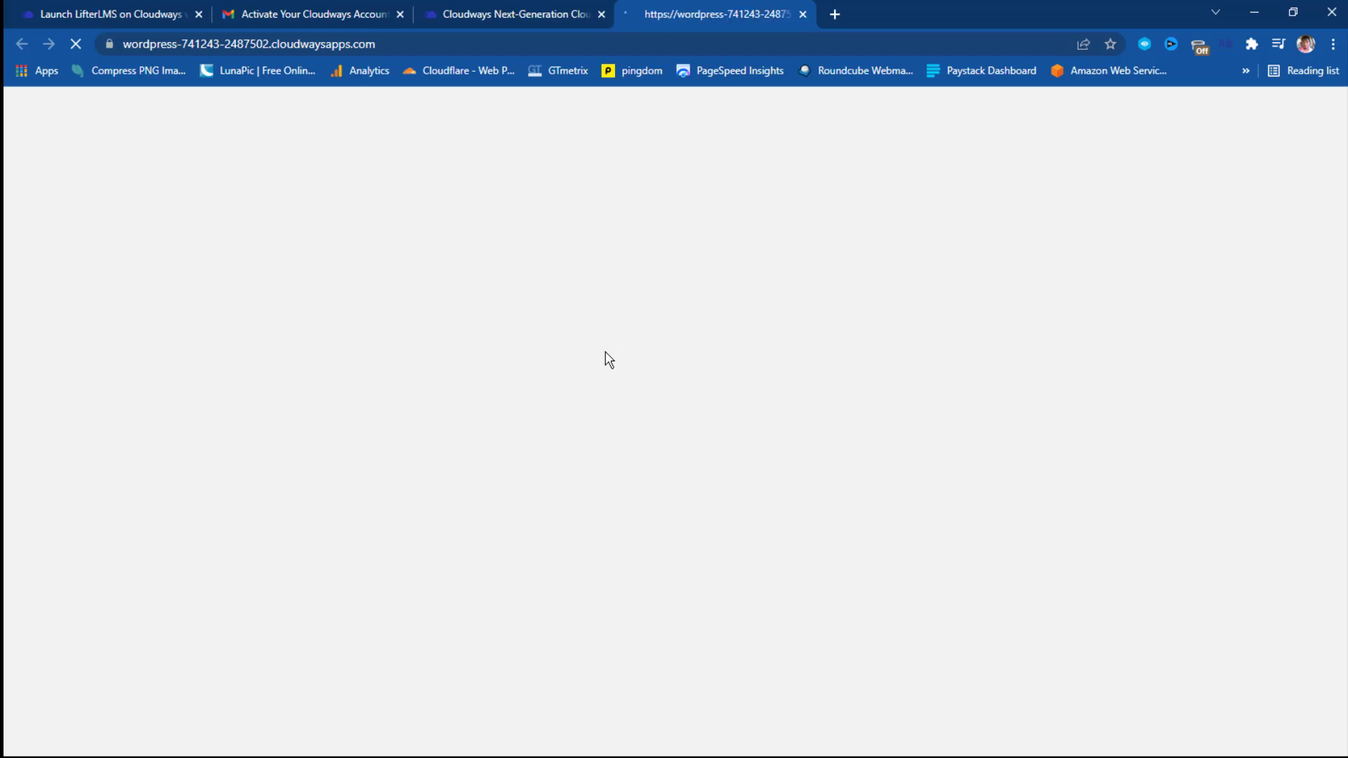
Scroll the LifterLMS homepage down to Featured Courses and back, then bring up dynadot.com.
{"action": "scroll", "coordinate": [631, 385], "scroll_direction": "down", "scroll_amount": 5}
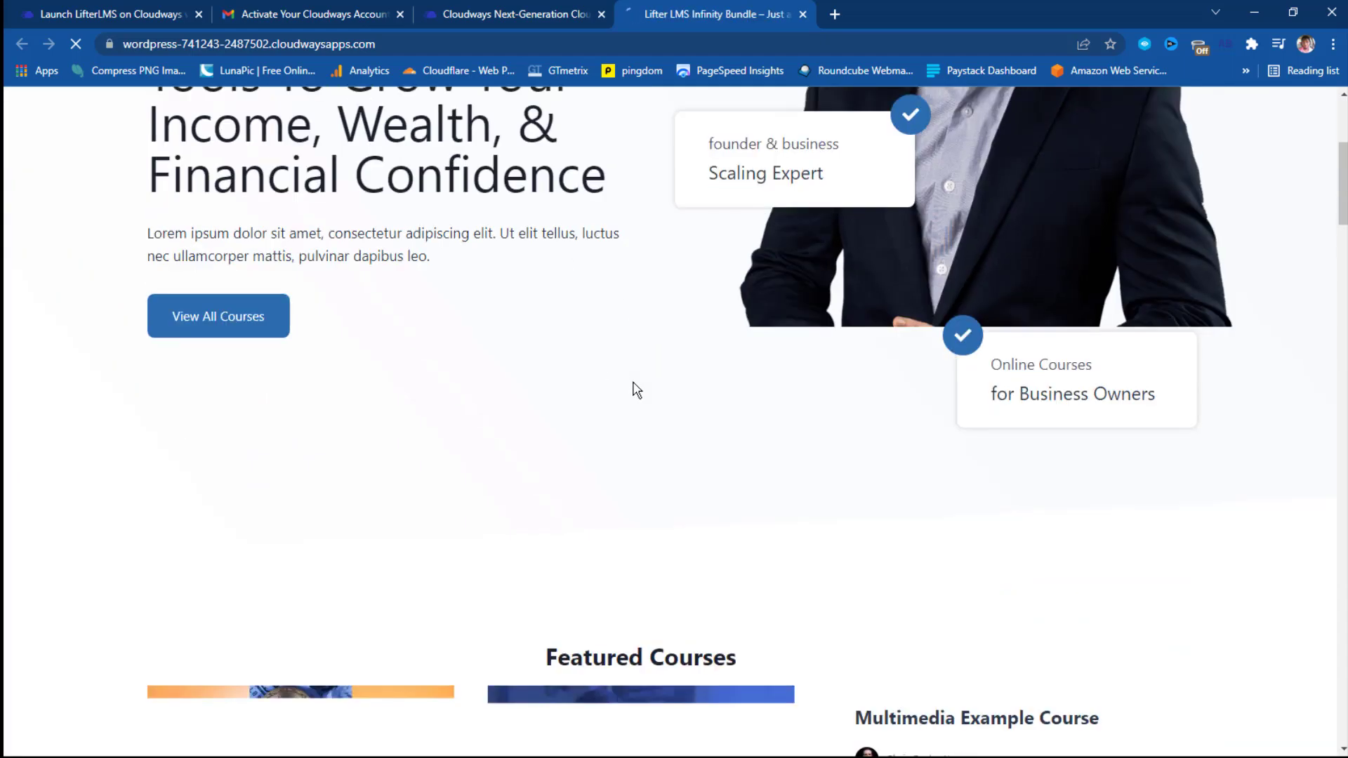
{"action": "scroll", "coordinate": [634, 390], "scroll_direction": "down", "scroll_amount": 4}
{"action": "scroll", "coordinate": [634, 391], "scroll_direction": "down", "scroll_amount": 2}
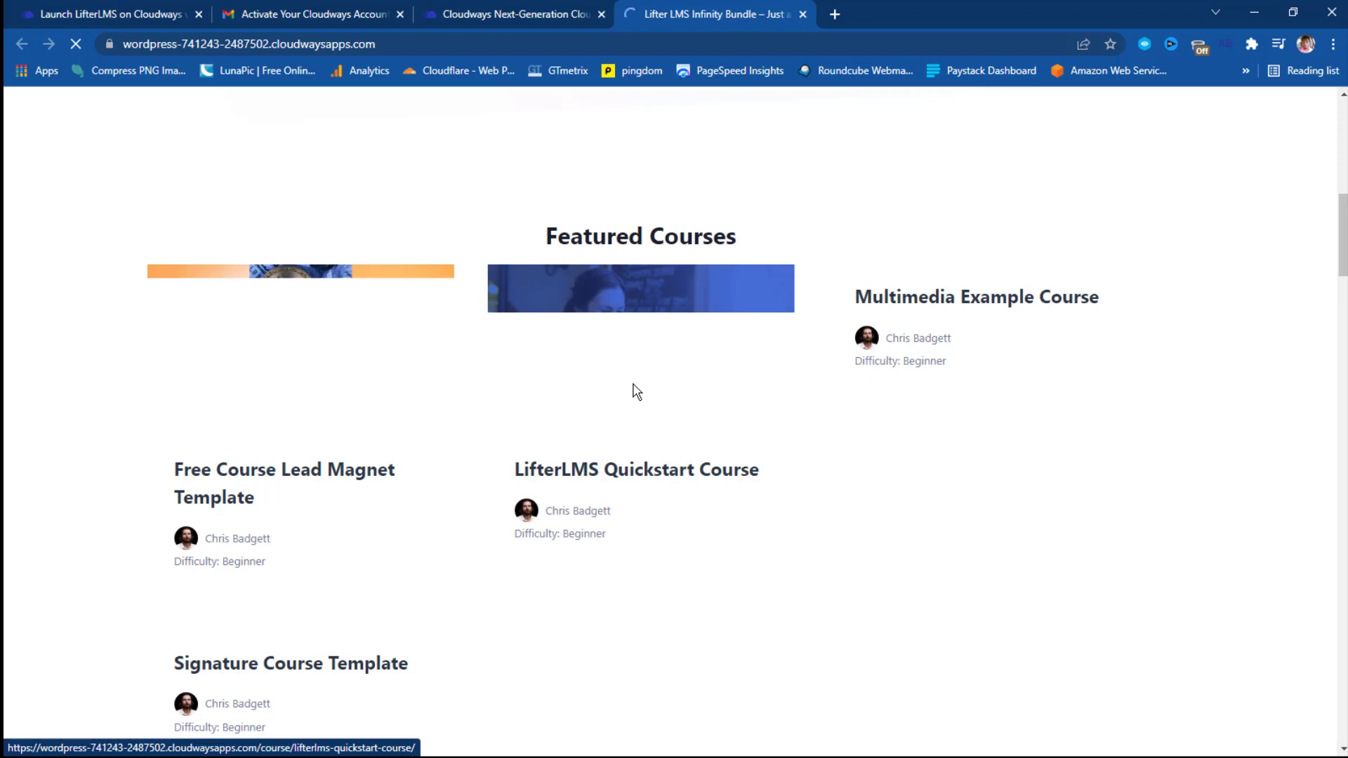
{"action": "scroll", "coordinate": [637, 392], "scroll_direction": "up", "scroll_amount": 10}
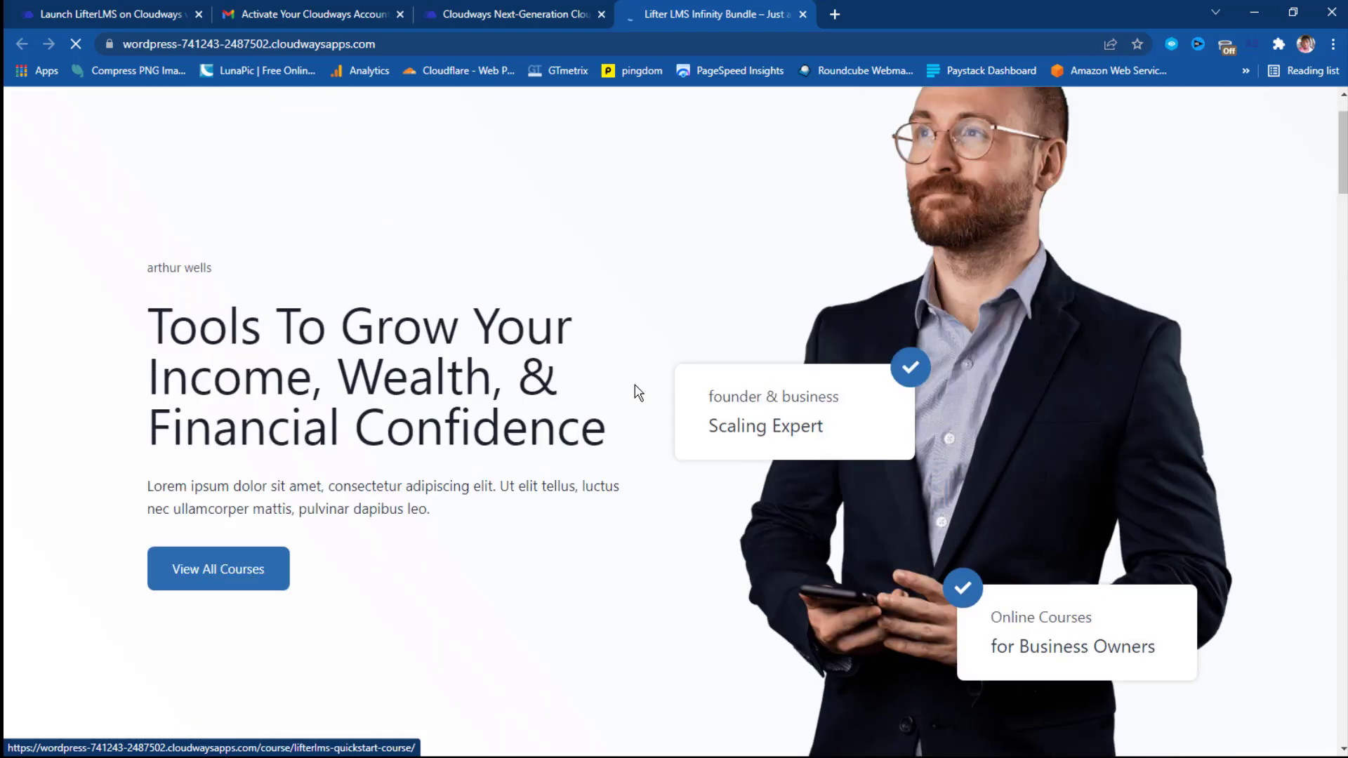
{"action": "scroll", "coordinate": [638, 392], "scroll_direction": "up", "scroll_amount": 1}
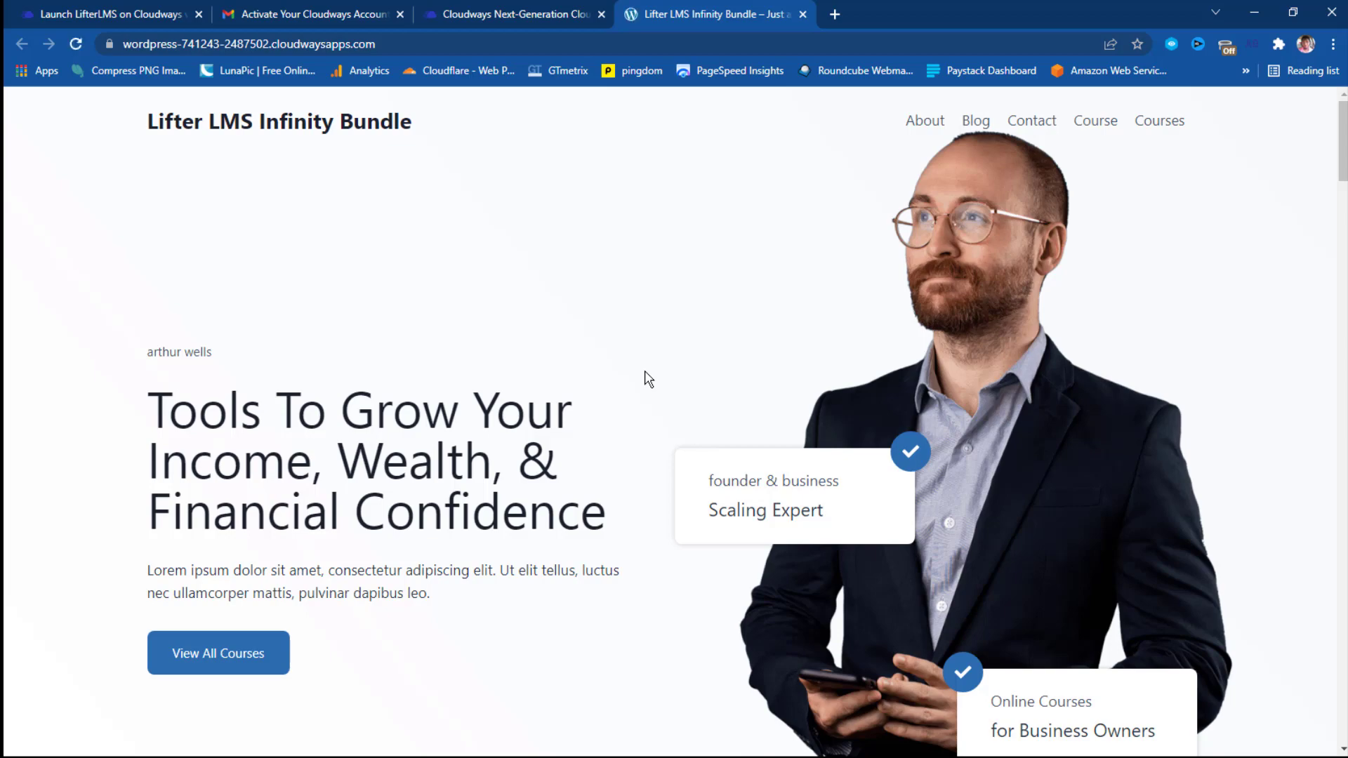
{"action": "scroll", "coordinate": [647, 380], "scroll_direction": "down", "scroll_amount": 9}
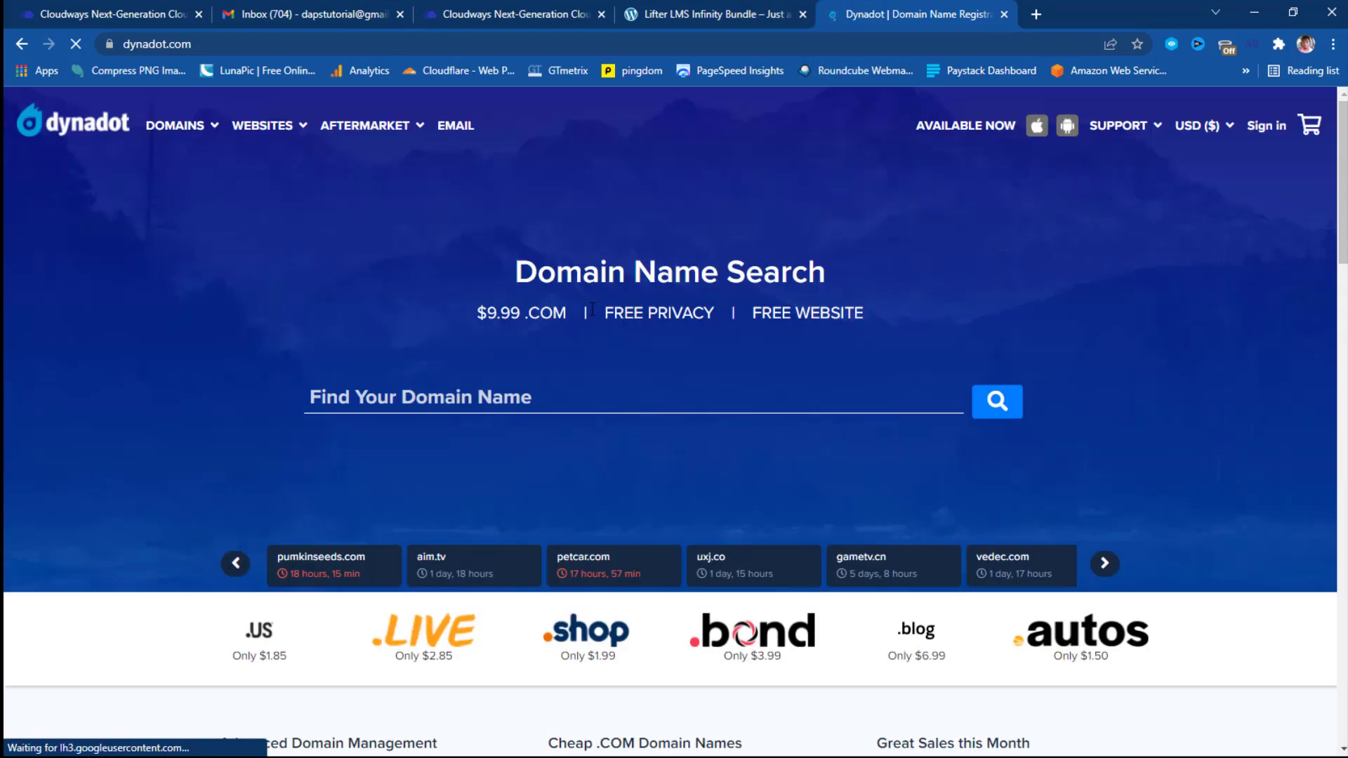
Sign in to Dynadot, open My Domains > Manage Domains, then return to the Cloudways tab.
{"action": "left_click", "coordinate": [1267, 125]}
{"action": "left_click", "coordinate": [671, 451]}
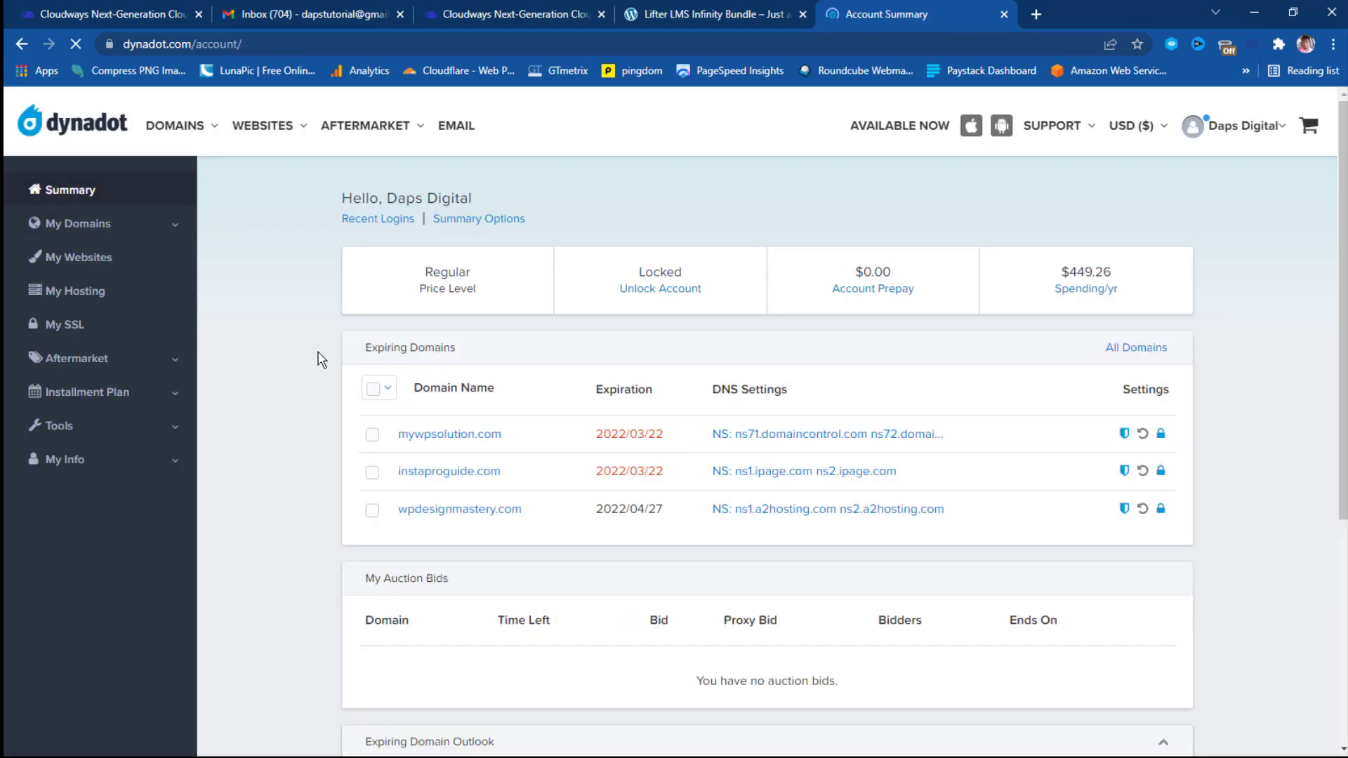
{"action": "left_click", "coordinate": [145, 225]}
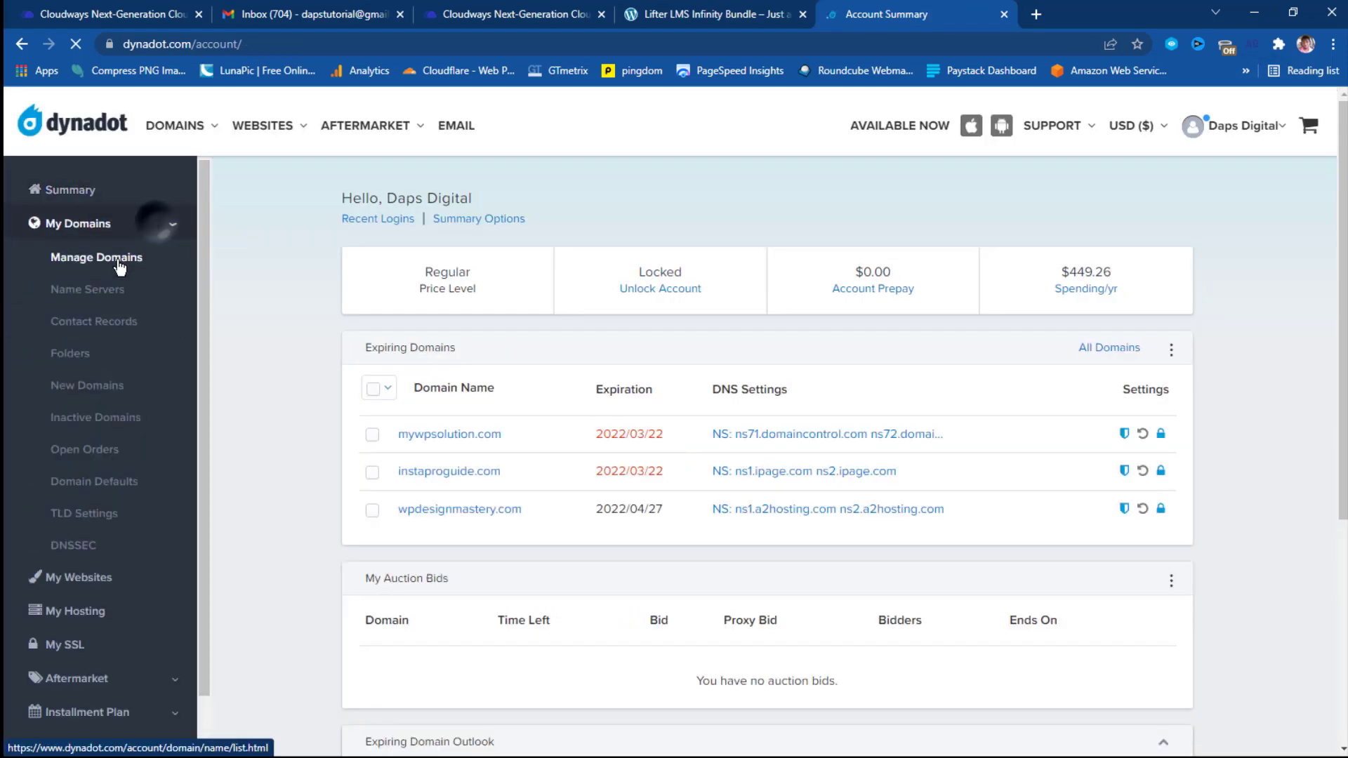
{"action": "left_click", "coordinate": [133, 256]}
{"action": "left_click", "coordinate": [528, 14]}
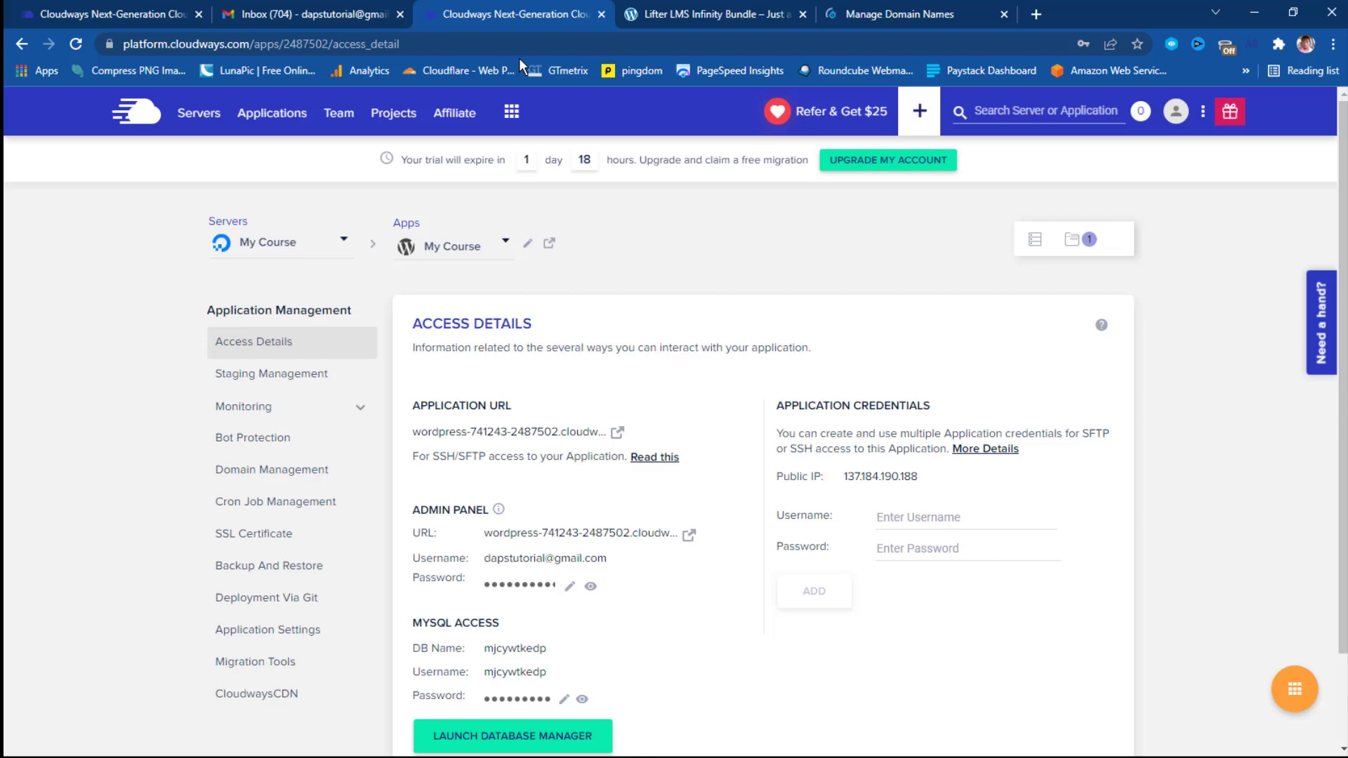
Open My Course's Domain Management page in Cloudways, then switch to Dynadot's domain list.
{"action": "left_click", "coordinate": [267, 482]}
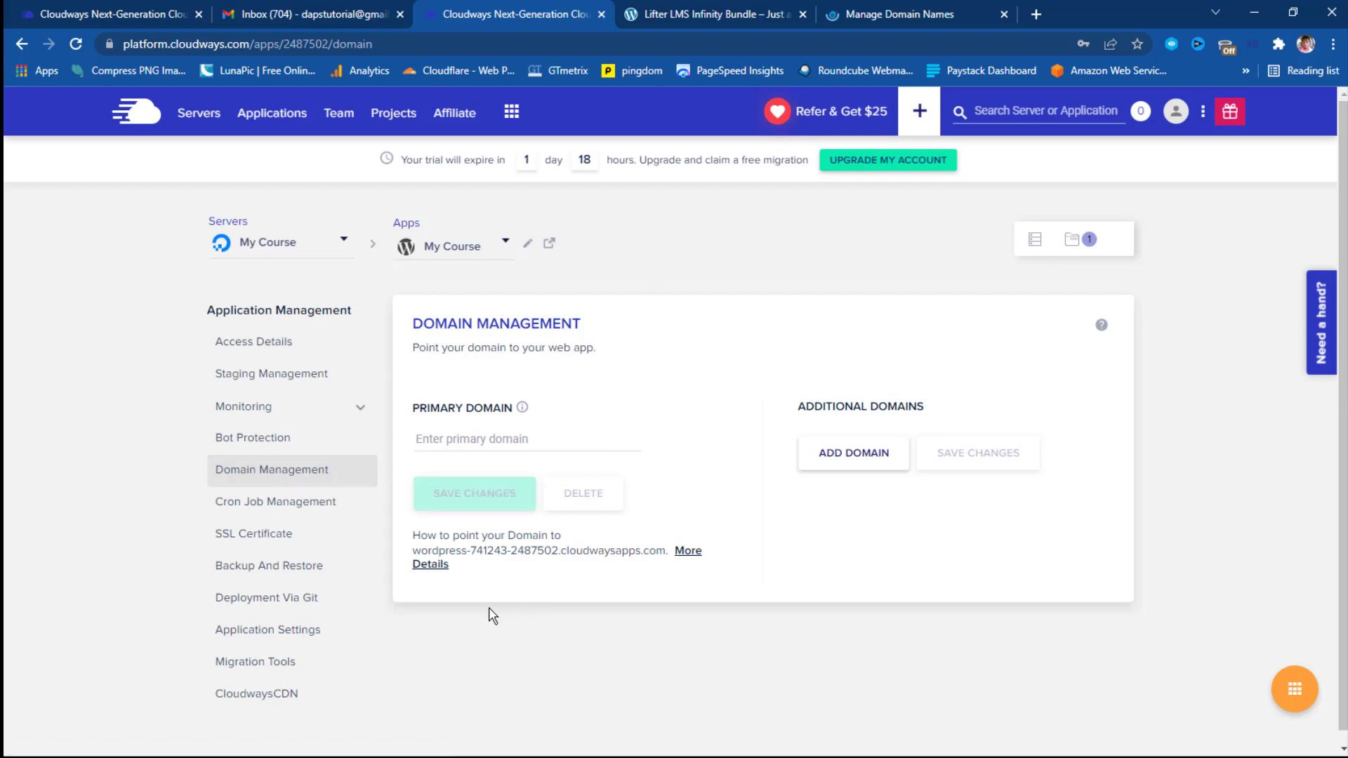
{"action": "left_click", "coordinate": [924, 13]}
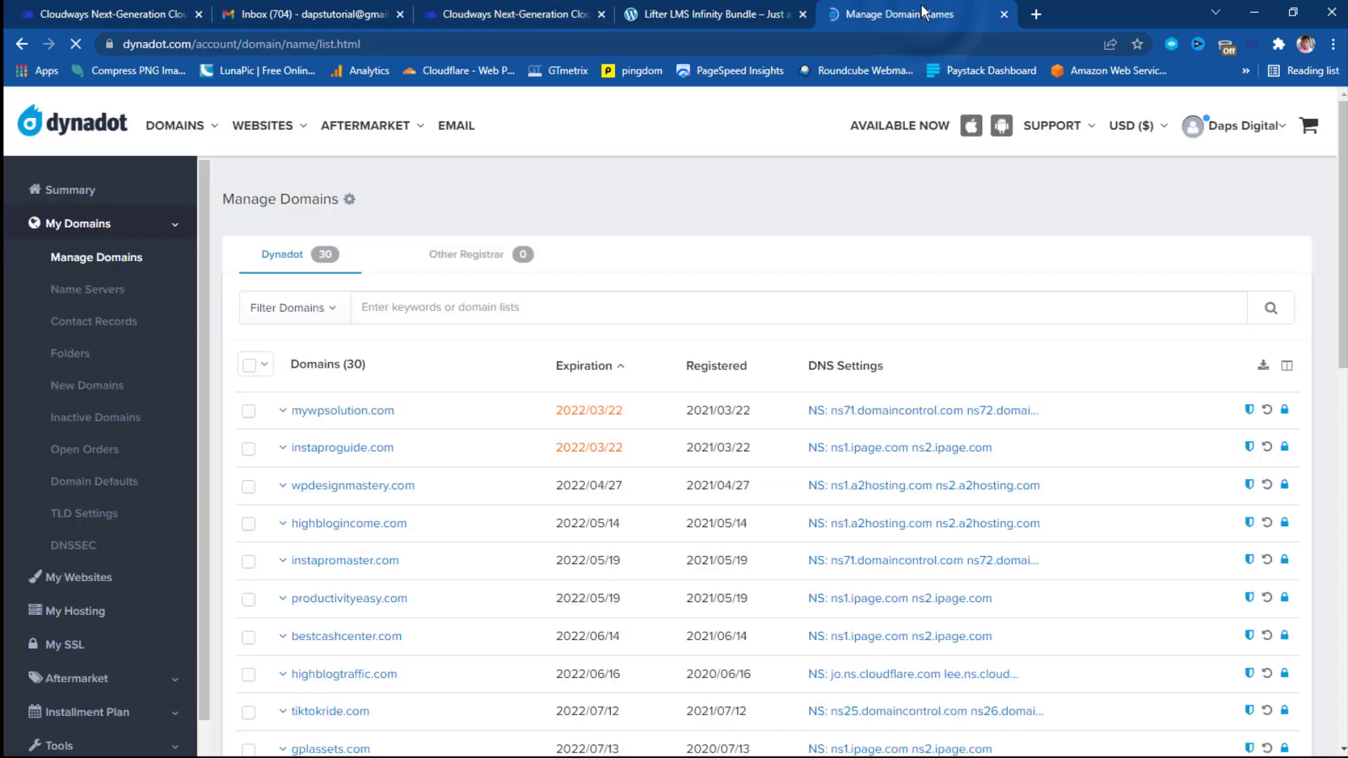
Copy launchinfoproduct.com from the Dynadot list, open its DNS settings, and return to Cloudways.
{"action": "scroll", "coordinate": [413, 377], "scroll_direction": "down", "scroll_amount": 6}
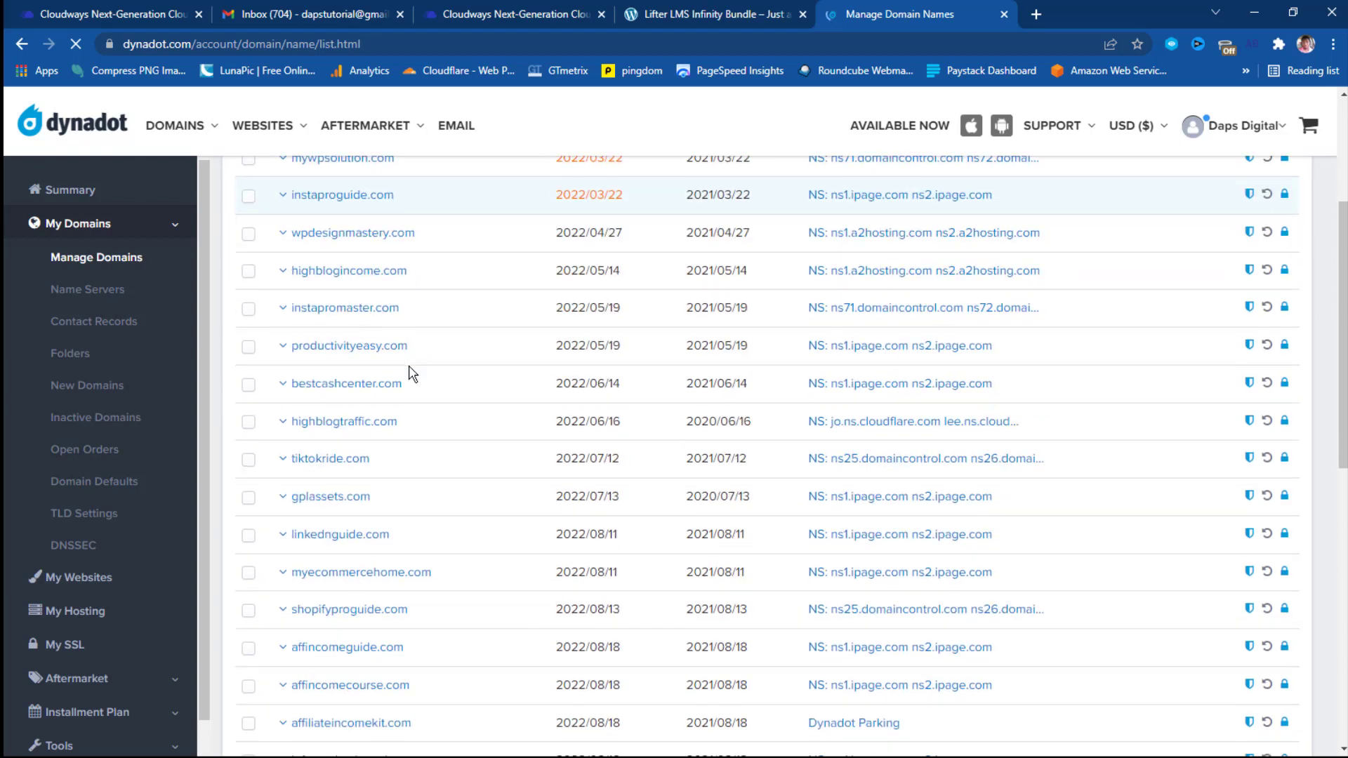
{"action": "scroll", "coordinate": [413, 374], "scroll_direction": "down", "scroll_amount": 2}
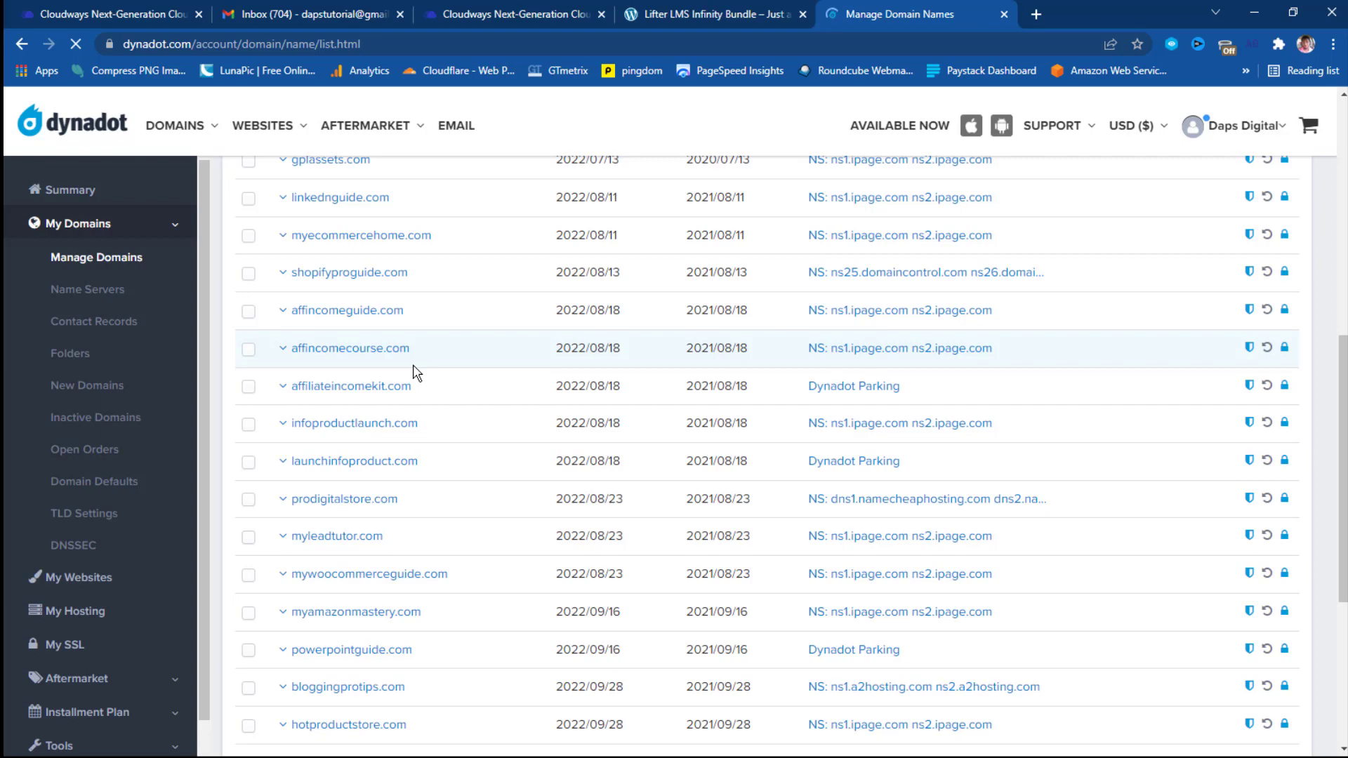
{"action": "scroll", "coordinate": [416, 372], "scroll_direction": "down", "scroll_amount": 2}
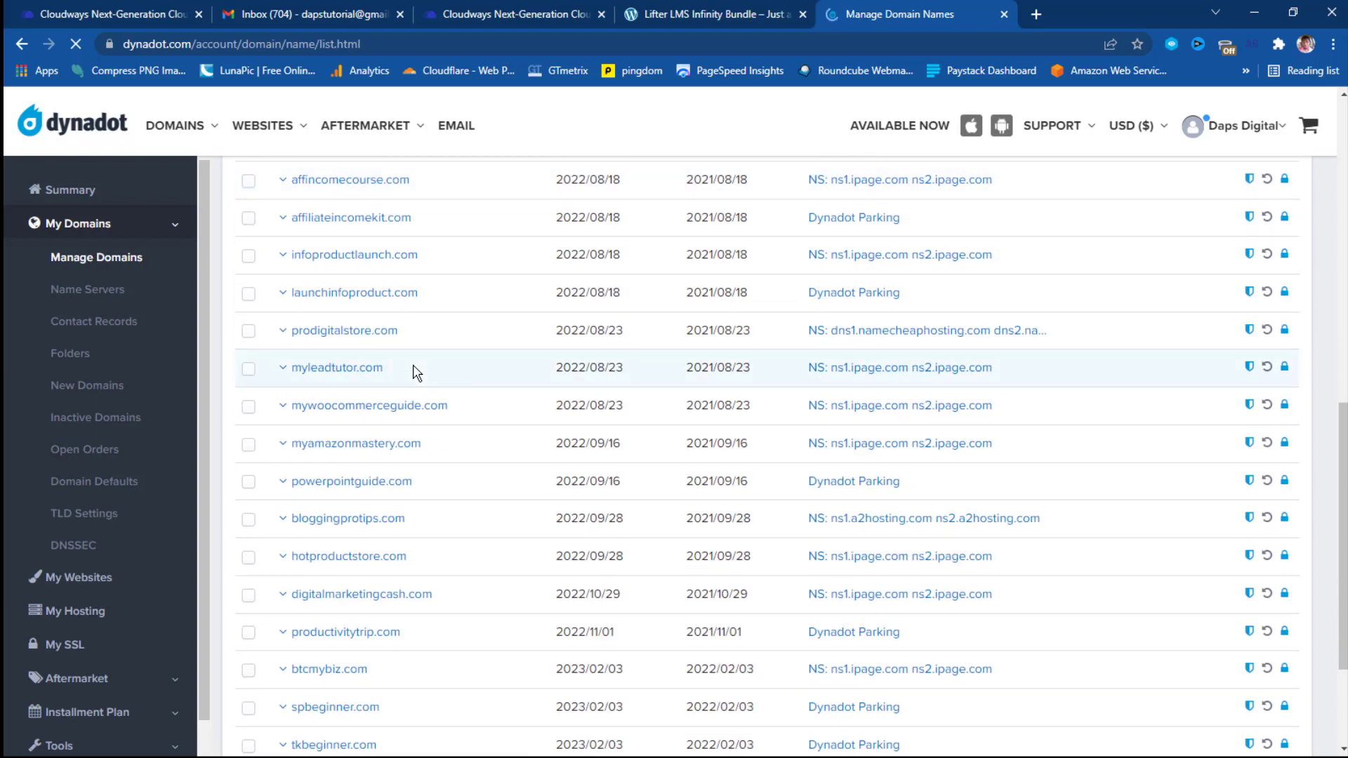
{"action": "scroll", "coordinate": [417, 372], "scroll_direction": "down", "scroll_amount": 2}
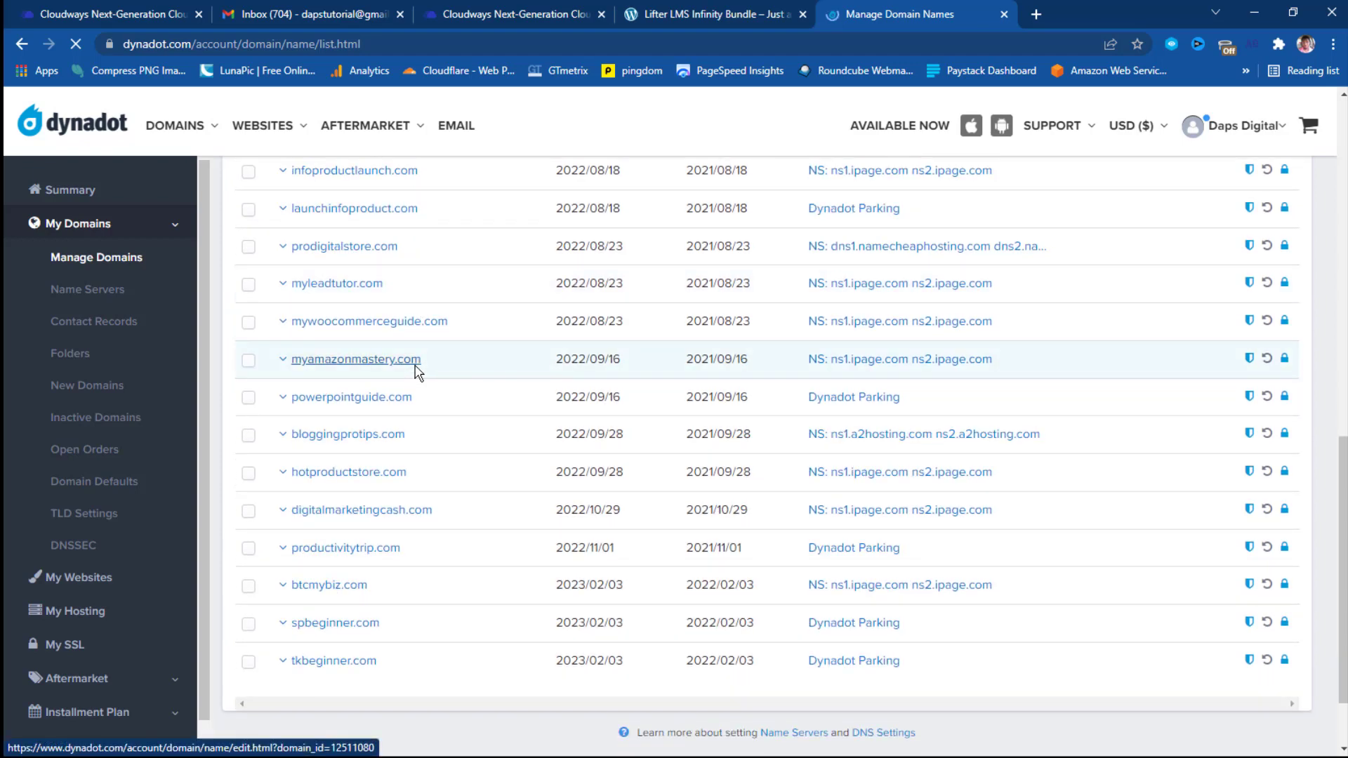
{"action": "scroll", "coordinate": [415, 370], "scroll_direction": "up", "scroll_amount": 3}
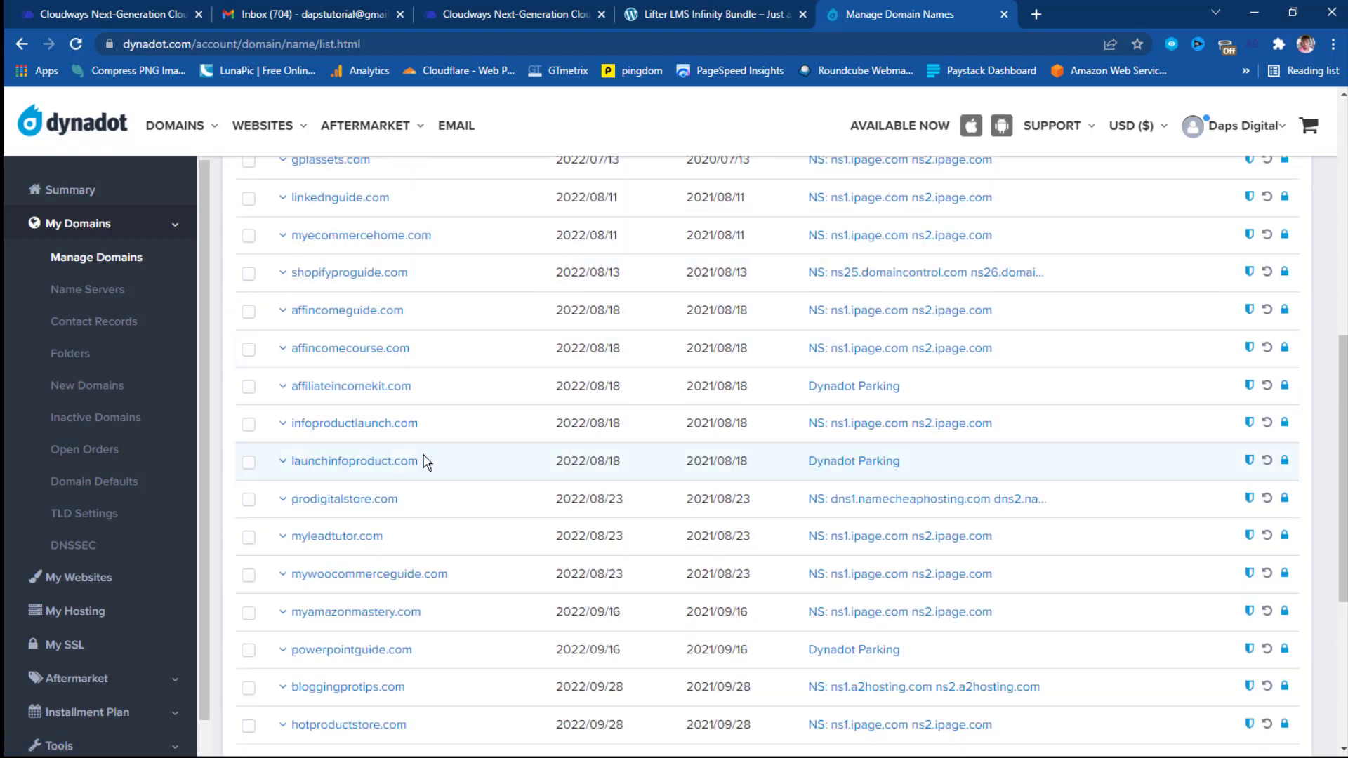
{"action": "double_click", "coordinate": [342, 463]}
{"action": "right_click", "coordinate": [332, 461]}
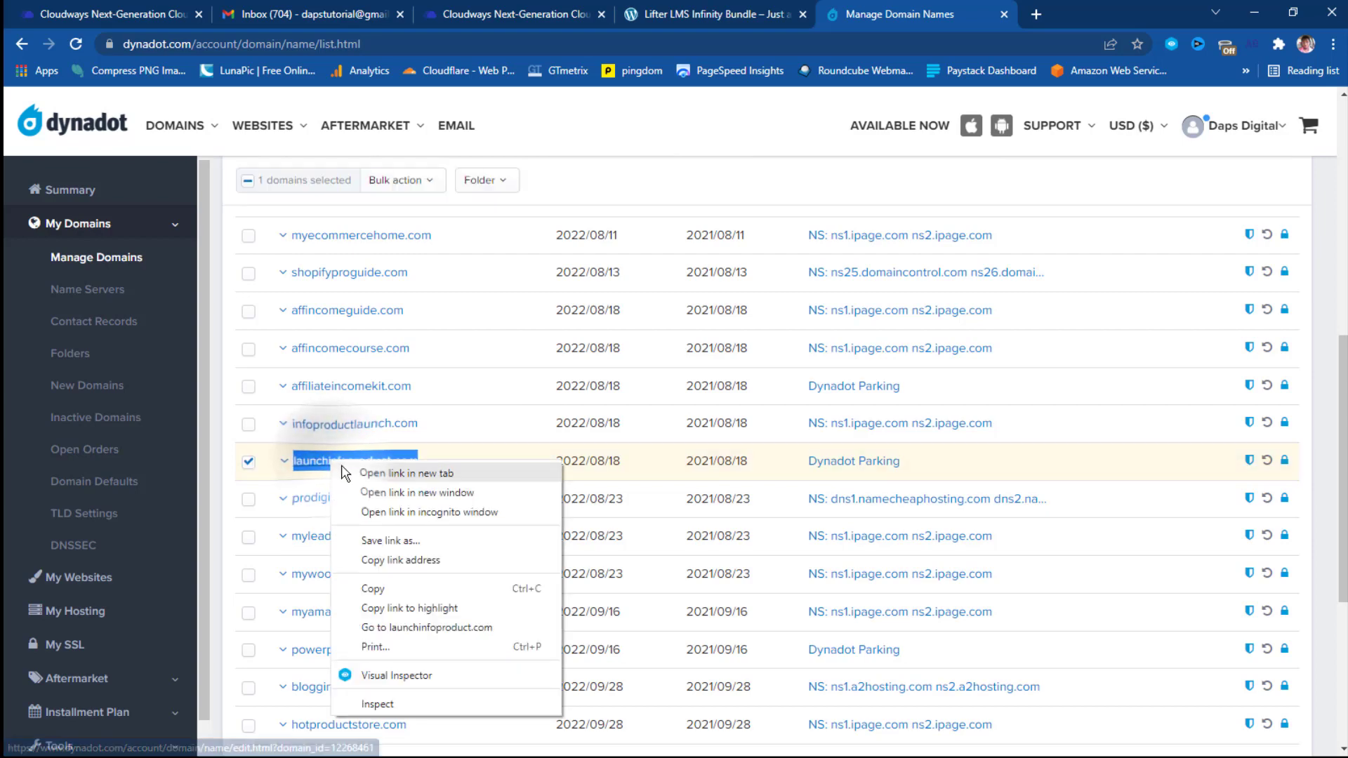
{"action": "left_click", "coordinate": [372, 592]}
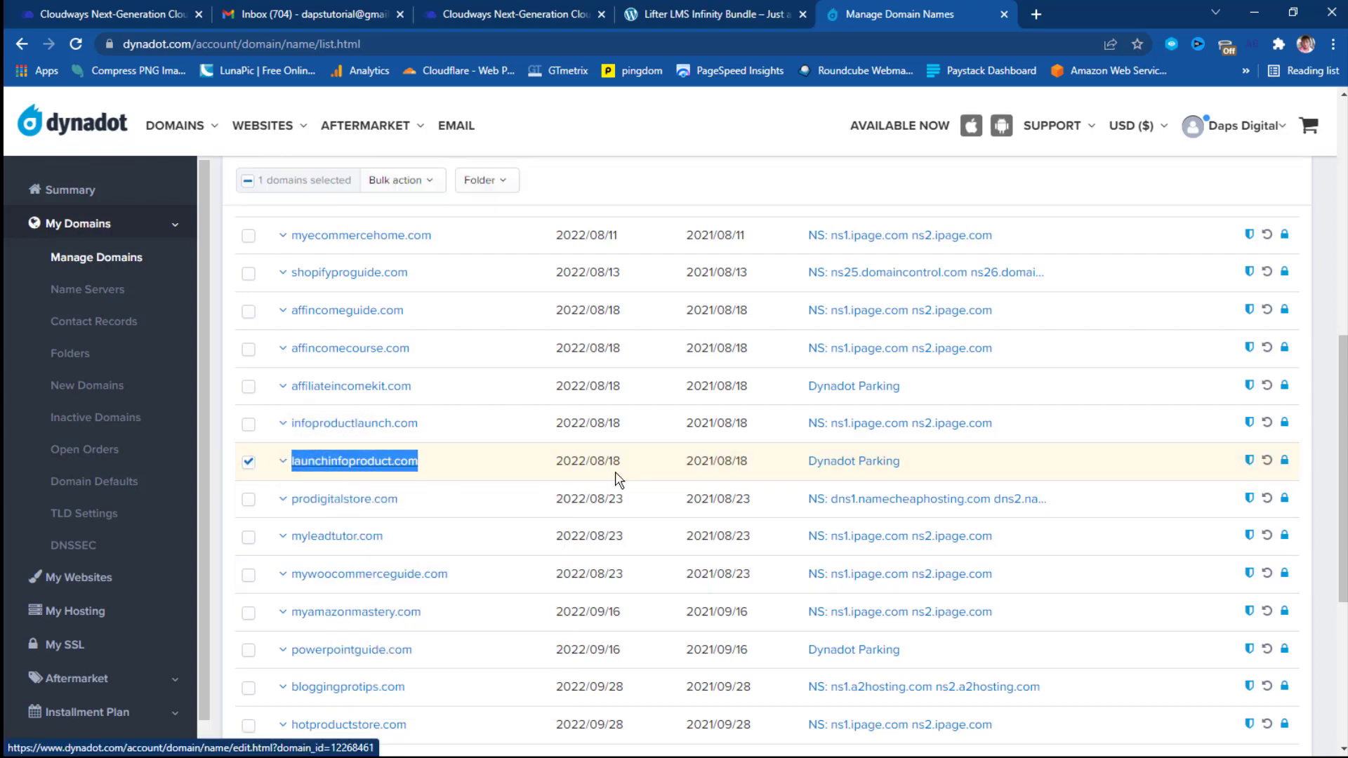
{"action": "left_click", "coordinate": [840, 469]}
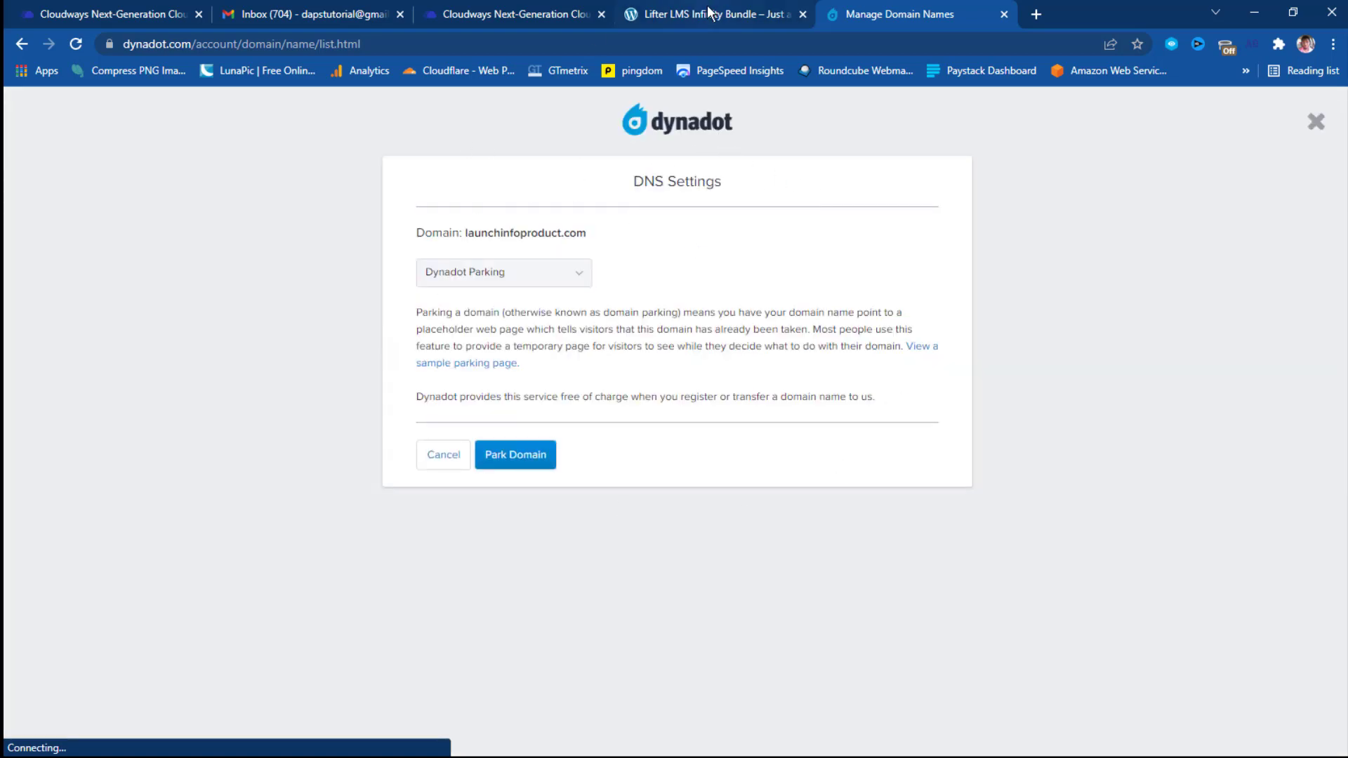
{"action": "left_click", "coordinate": [526, 13]}
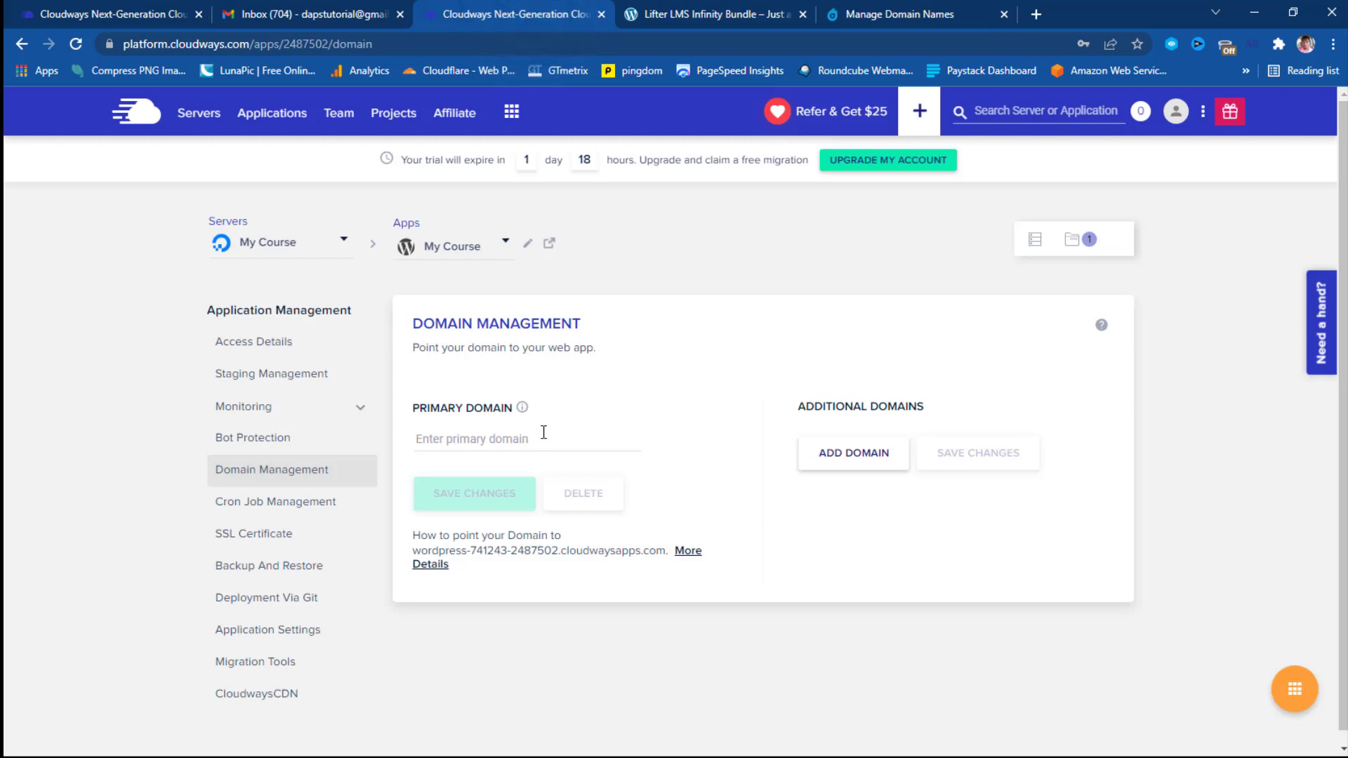
Save launchinfoproduct.com as the primary domain and copy the server's public IP 137.184.190.188.
{"action": "right_click", "coordinate": [477, 440]}
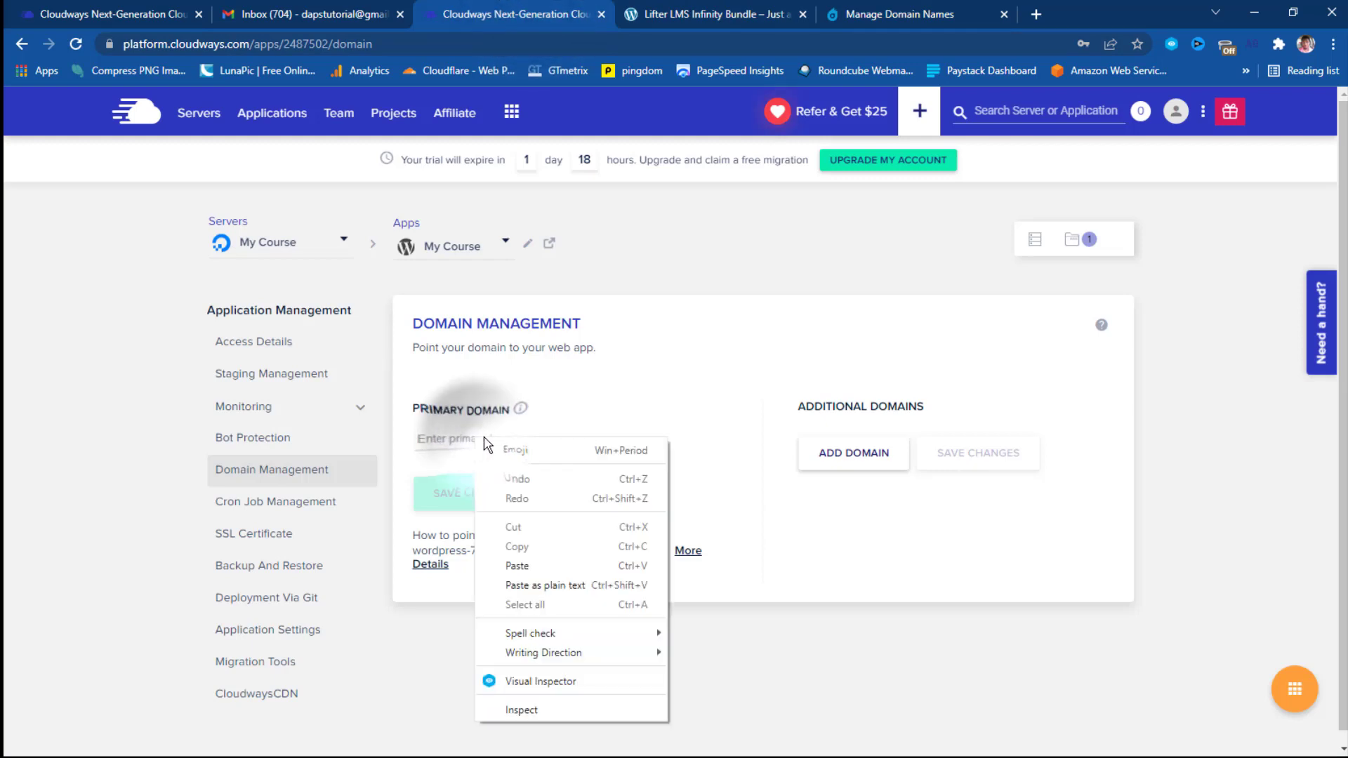
{"action": "left_click", "coordinate": [516, 566]}
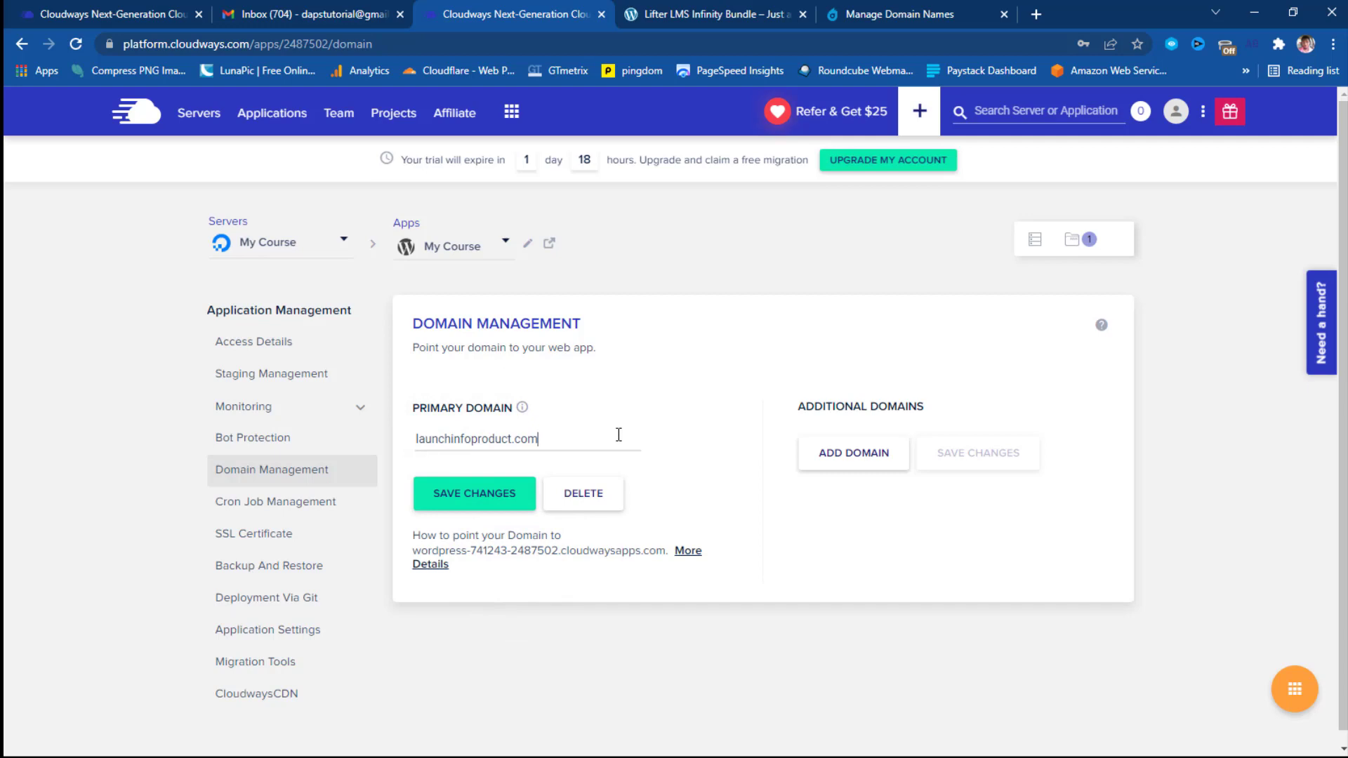
{"action": "left_click", "coordinate": [471, 502]}
{"action": "left_click", "coordinate": [262, 343]}
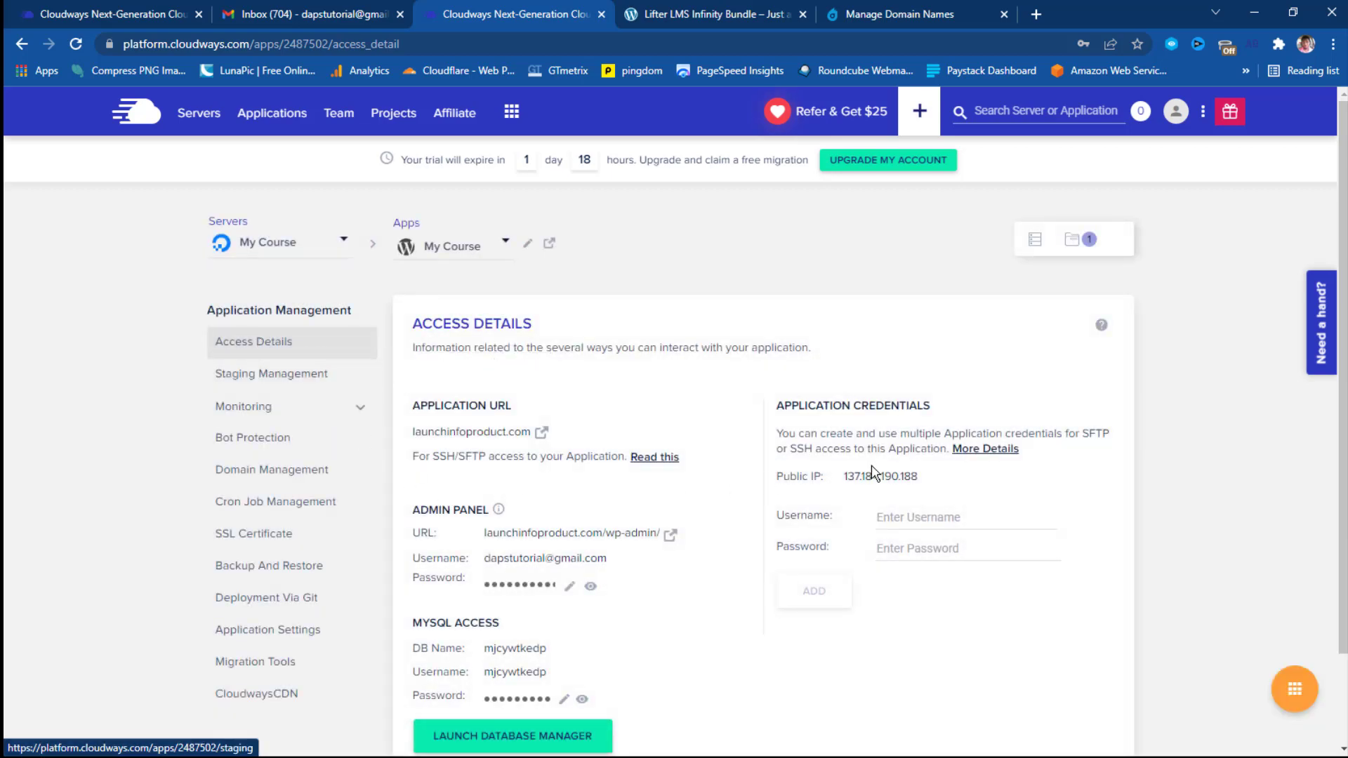
{"action": "left_click", "coordinate": [882, 481]}
Switch launchinfoproduct.com to Dynadot DNS with an A record pointing to 137.184.190.188.
{"action": "left_click", "coordinate": [897, 10]}
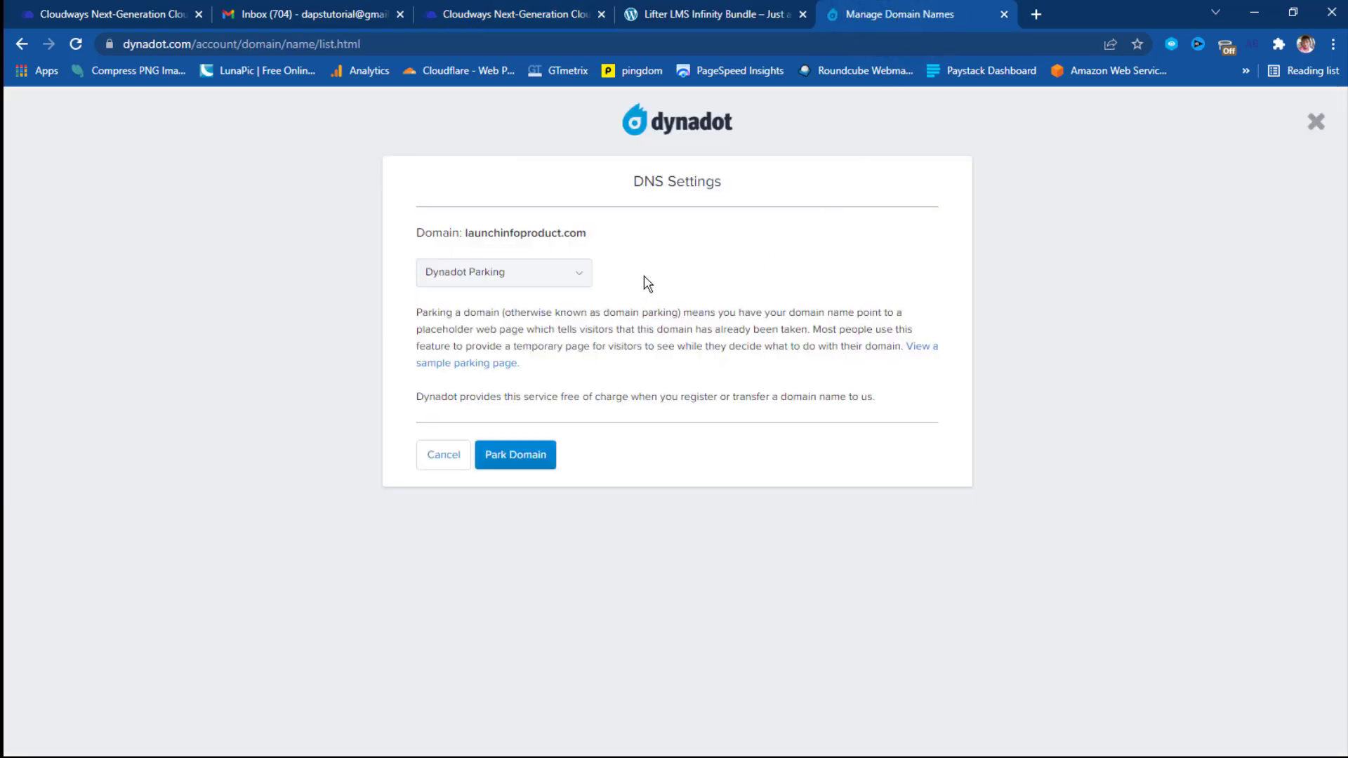
{"action": "left_click", "coordinate": [585, 278]}
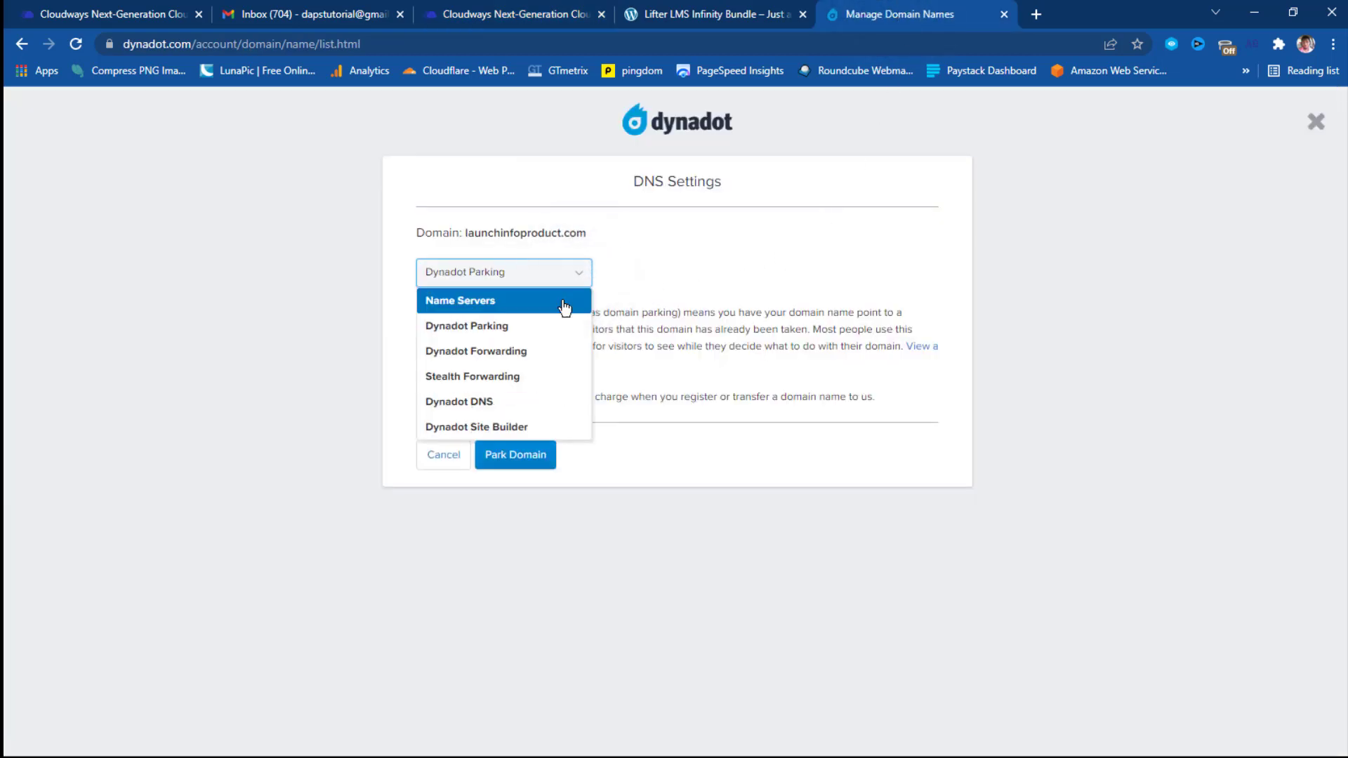
{"action": "left_click", "coordinate": [494, 405]}
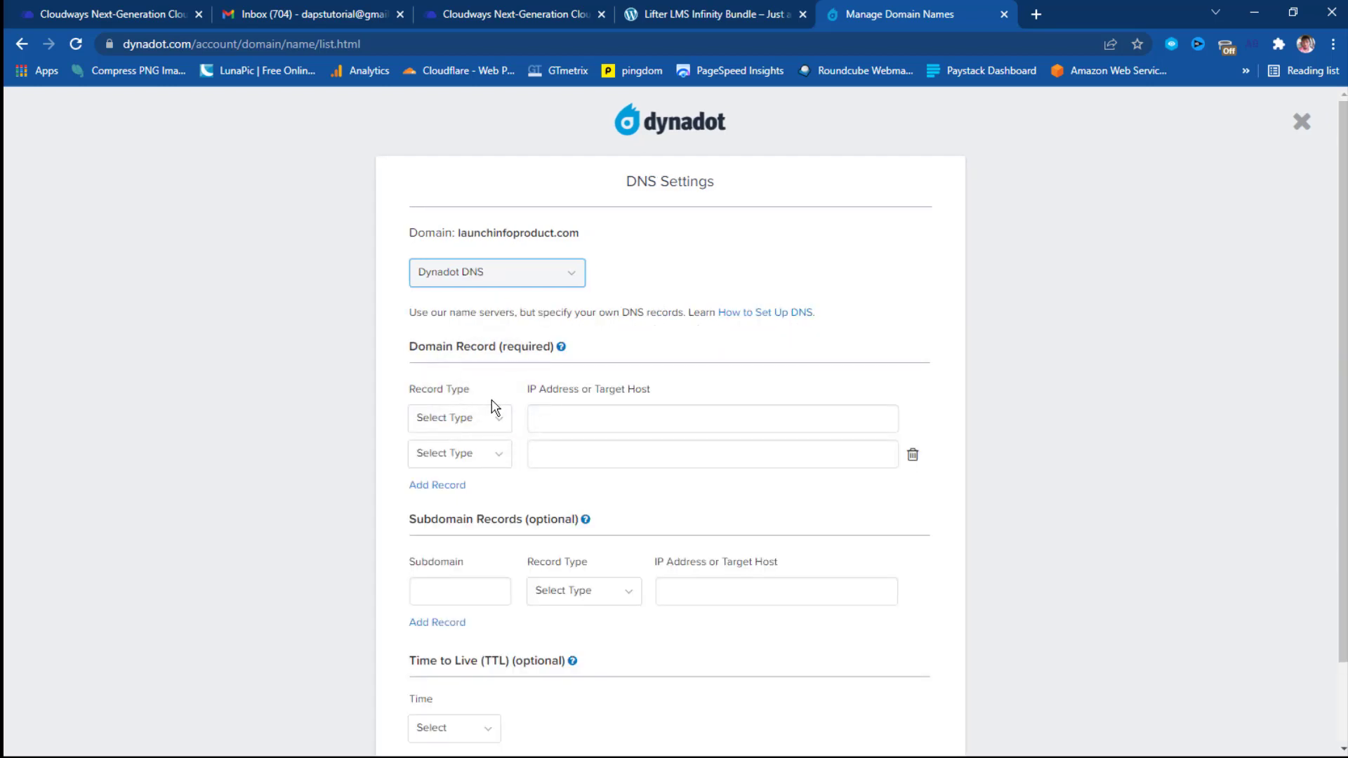
{"action": "left_click", "coordinate": [497, 417]}
{"action": "left_click", "coordinate": [449, 474]}
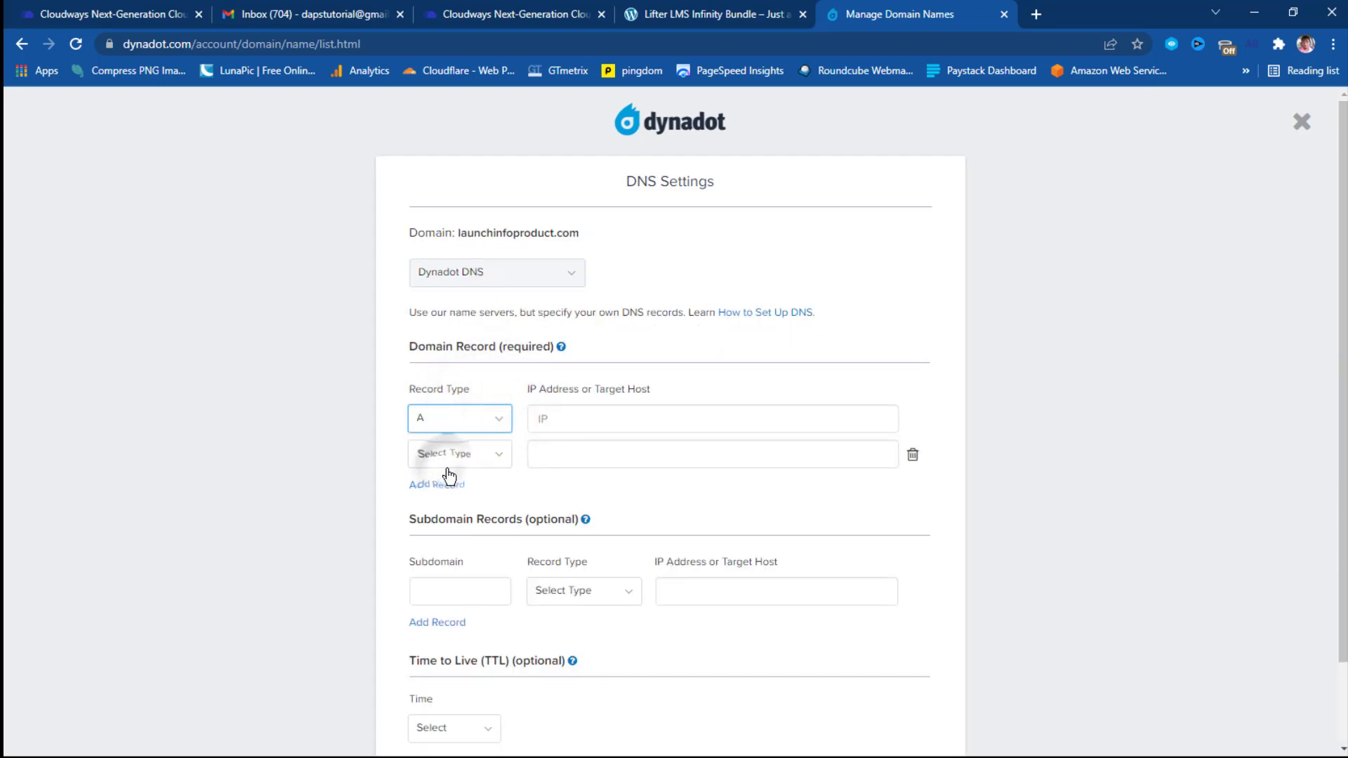
{"action": "left_click", "coordinate": [549, 419]}
{"action": "right_click", "coordinate": [547, 418]}
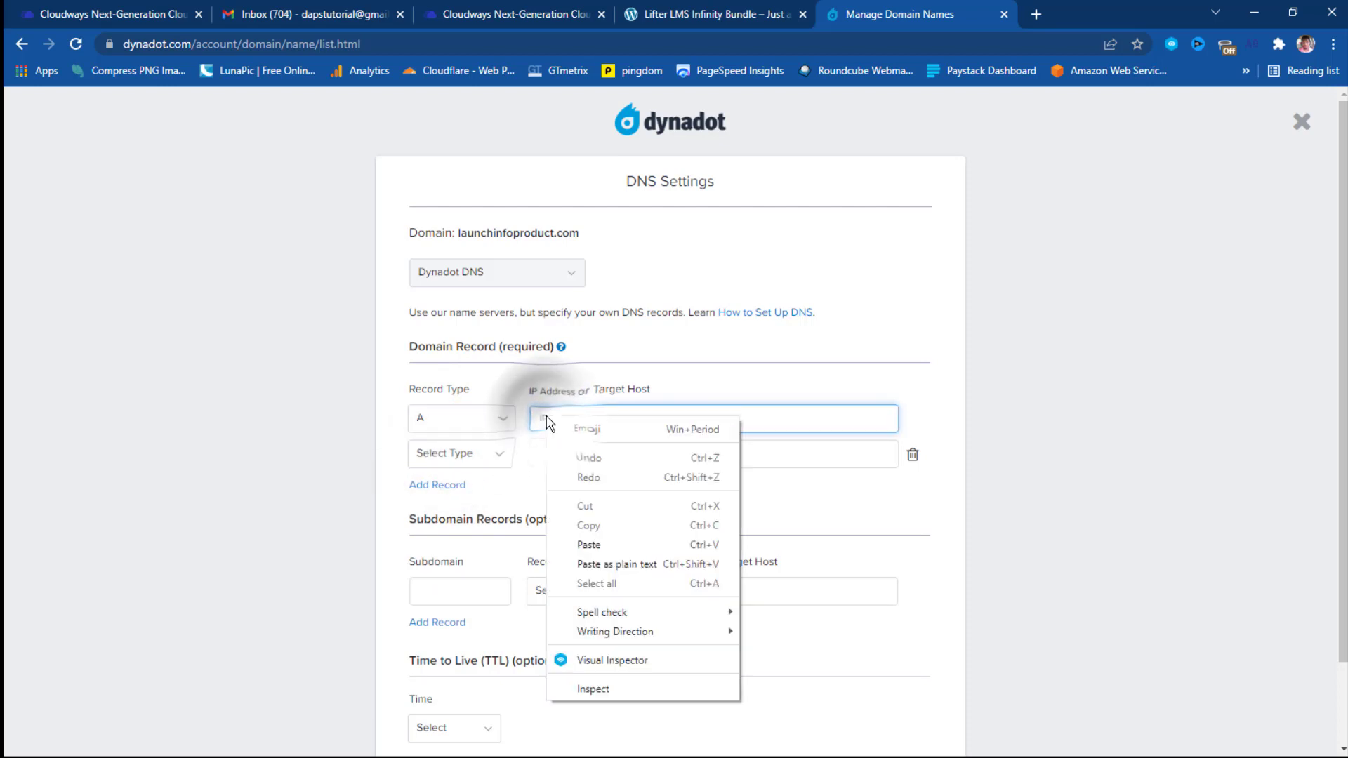
{"action": "left_click", "coordinate": [589, 545]}
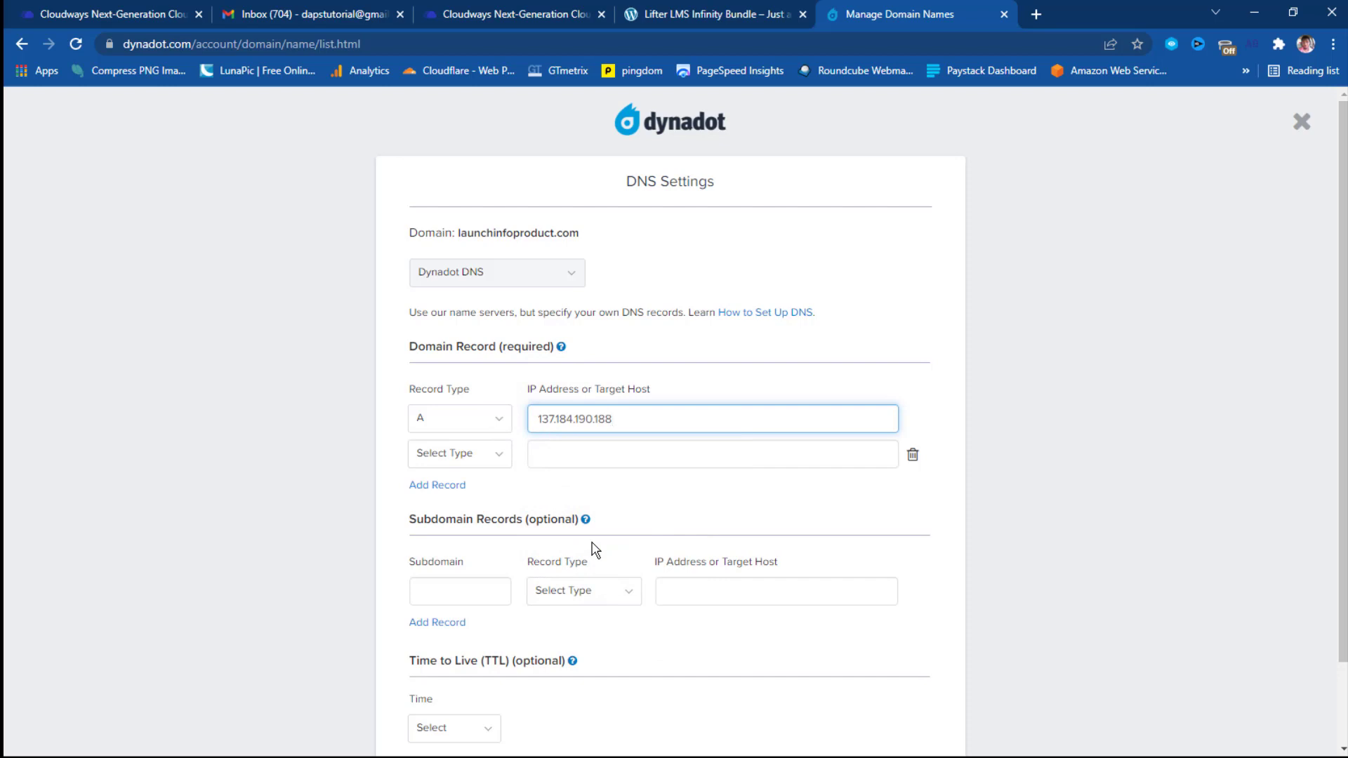
Add a www subdomain CNAME record targeting launchinfoproduct.com.
{"action": "left_click", "coordinate": [450, 557]}
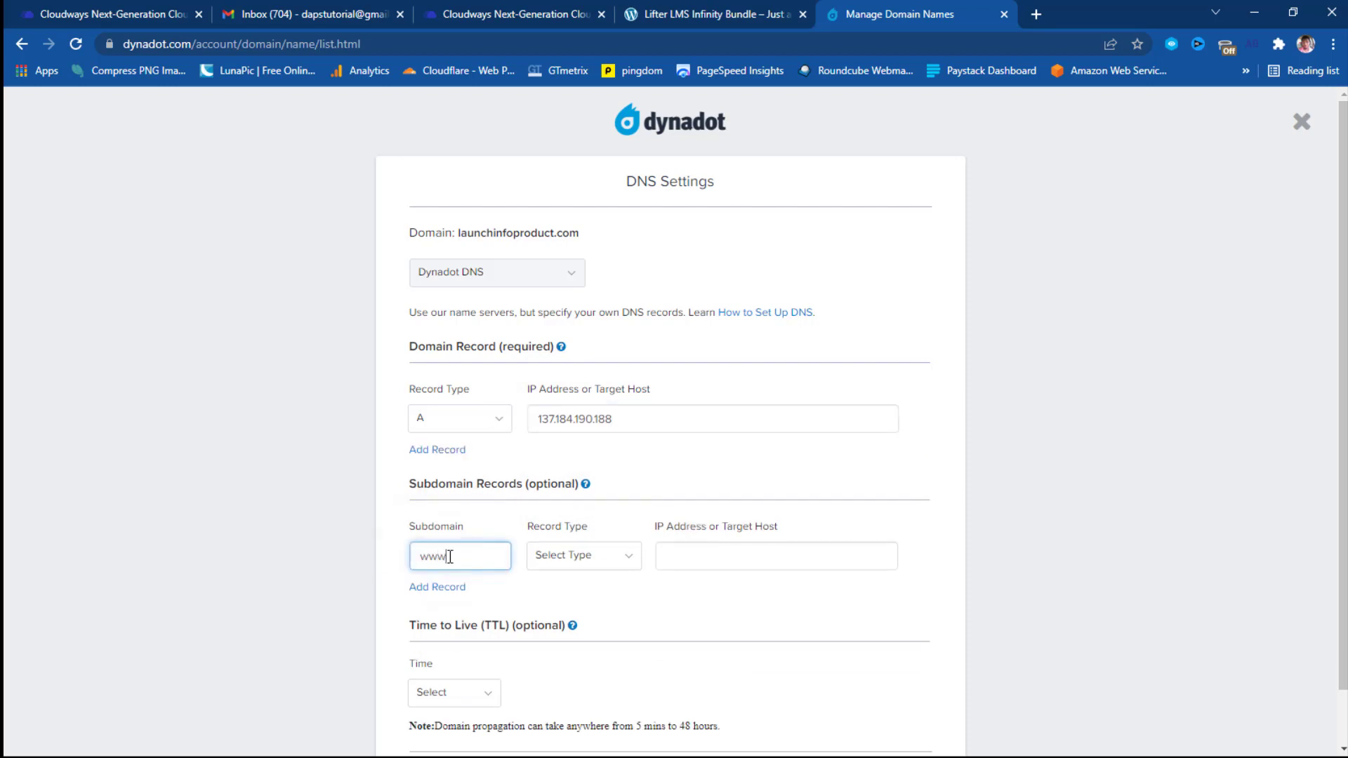
{"action": "left_click", "coordinate": [620, 554]}
{"action": "left_click", "coordinate": [590, 640]}
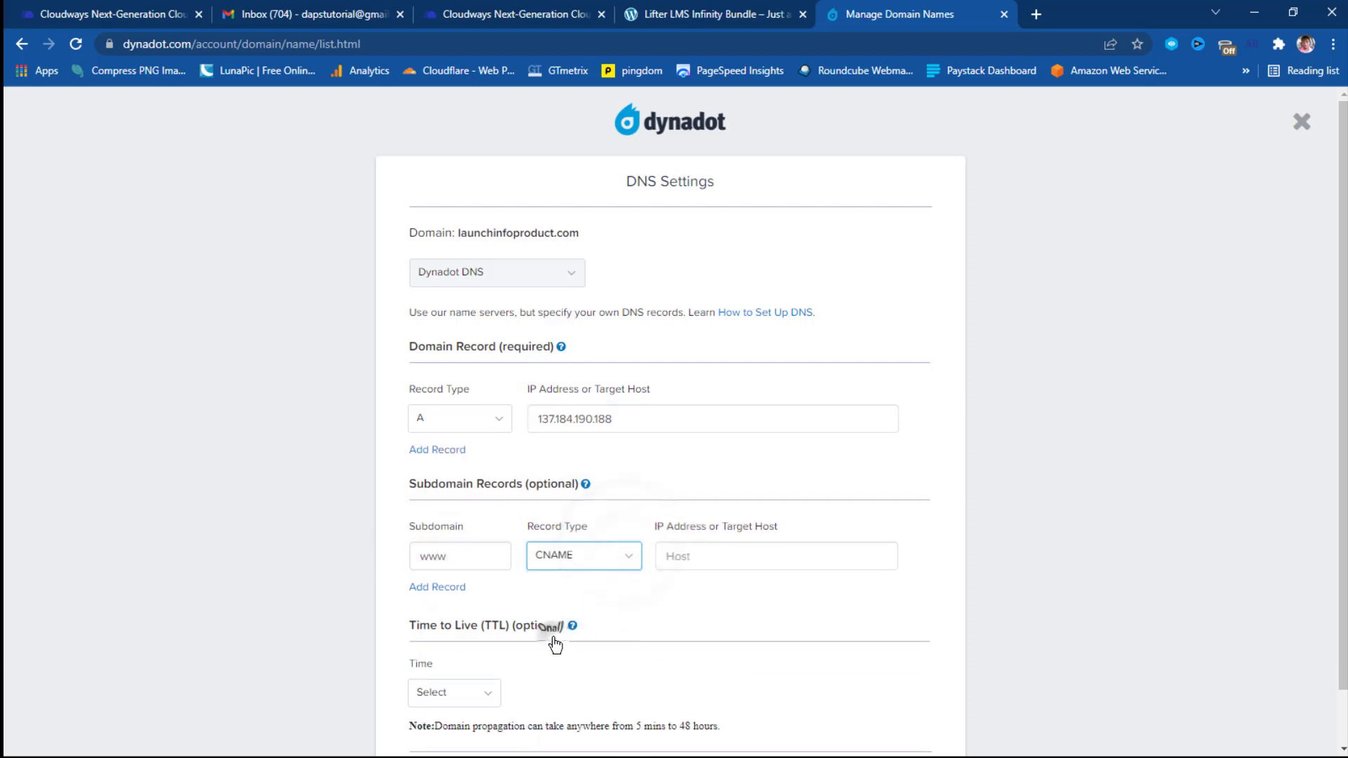
{"action": "left_click_drag", "start_coordinate": [583, 233], "coordinate": [458, 233]}
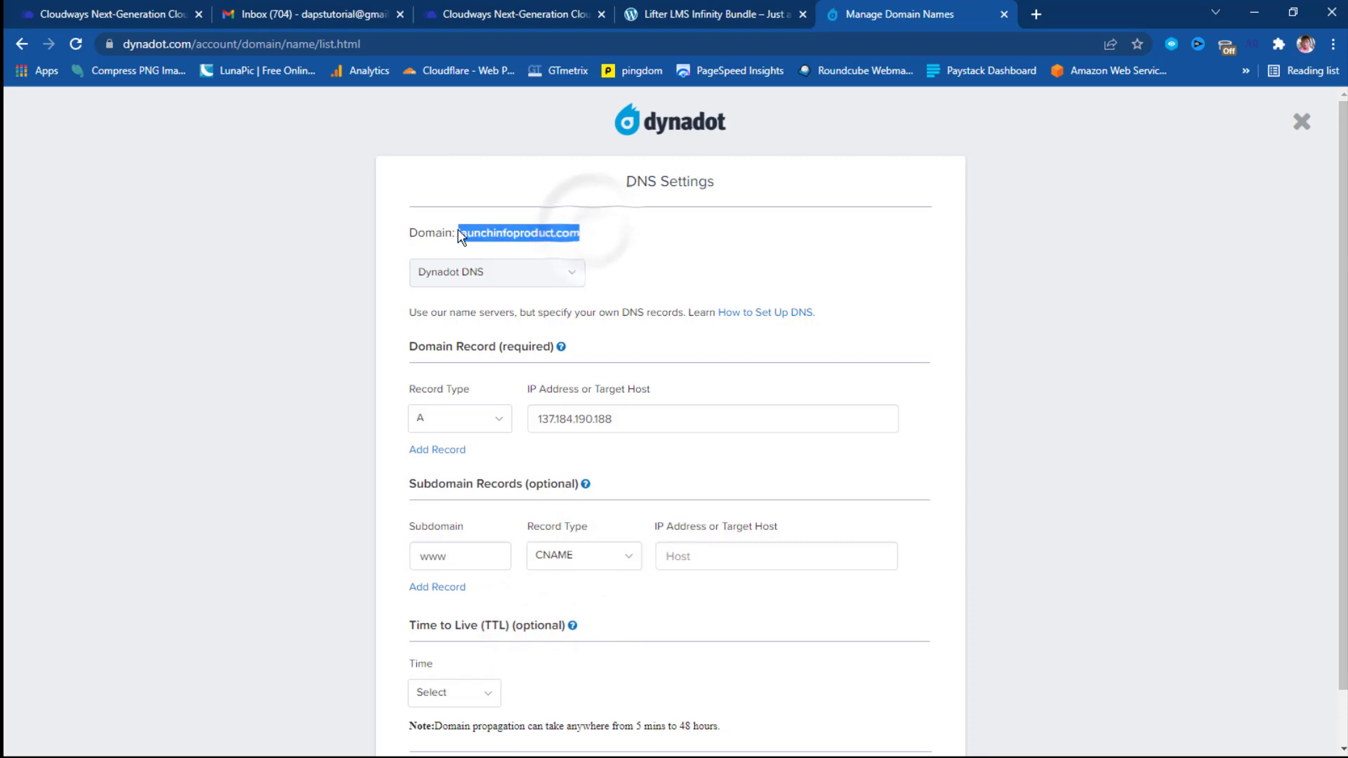
{"action": "right_click", "coordinate": [458, 233]}
{"action": "left_click", "coordinate": [485, 242]}
{"action": "left_click", "coordinate": [692, 556]}
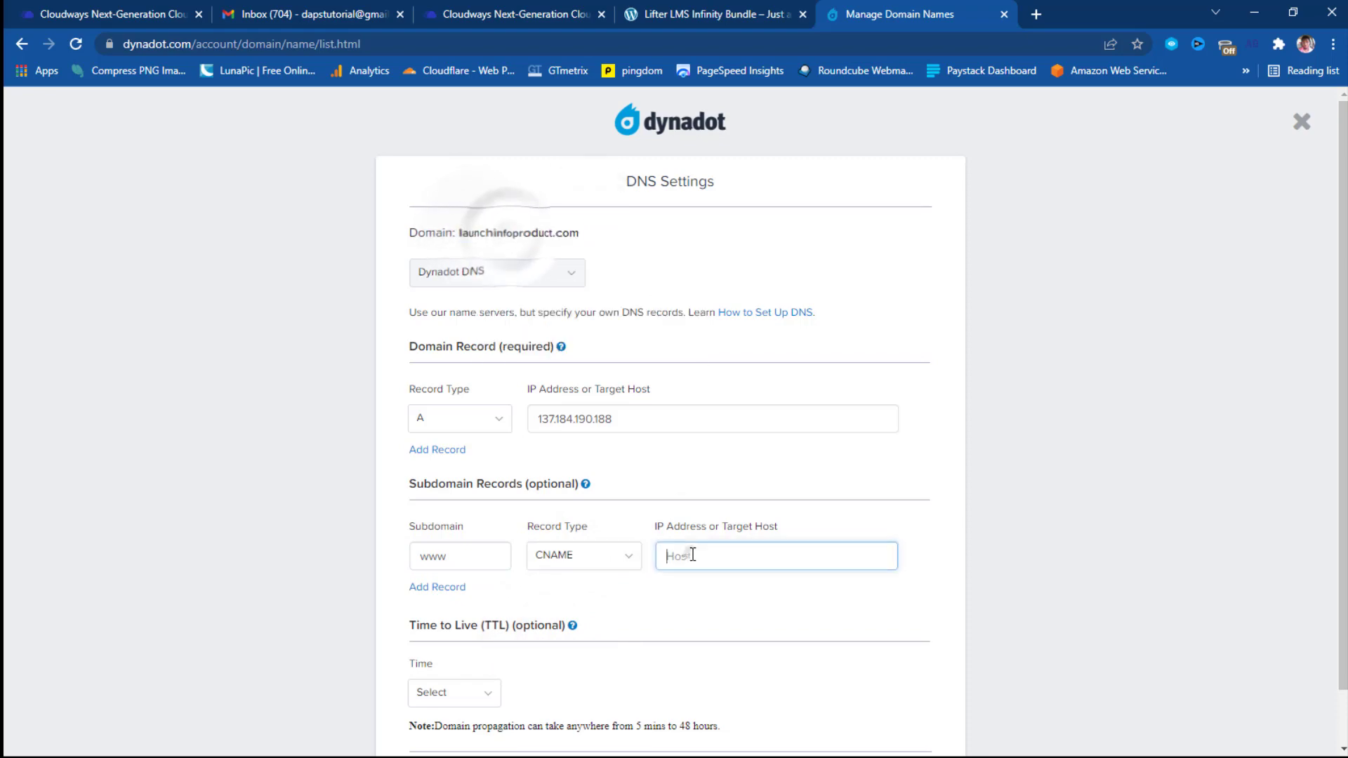
{"action": "right_click", "coordinate": [692, 556]}
{"action": "left_click", "coordinate": [765, 416]}
Set the TTL to 5 minutes, save the DNS records, and close the settings.
{"action": "scroll", "coordinate": [463, 631], "scroll_direction": "down", "scroll_amount": 1}
{"action": "left_click", "coordinate": [450, 633]}
{"action": "left_click", "coordinate": [438, 682]}
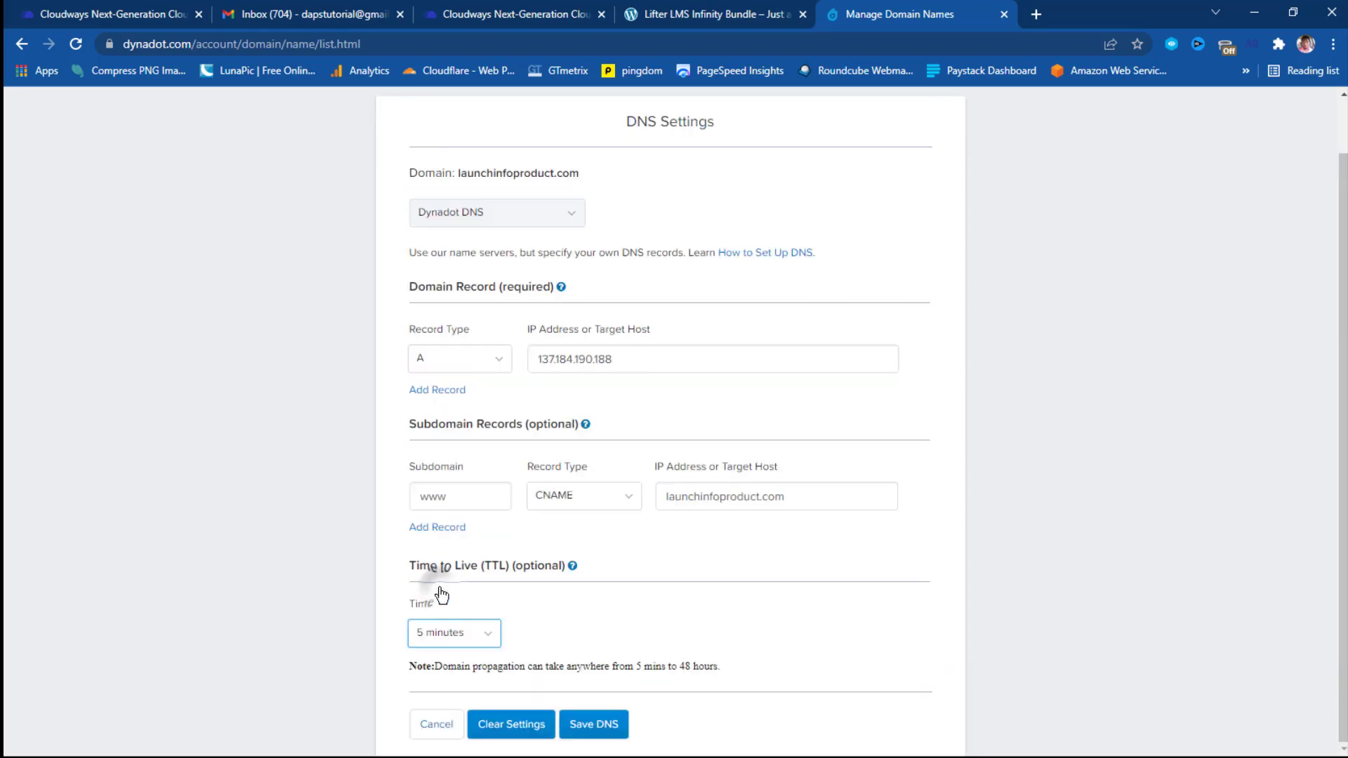
{"action": "left_click", "coordinate": [588, 730]}
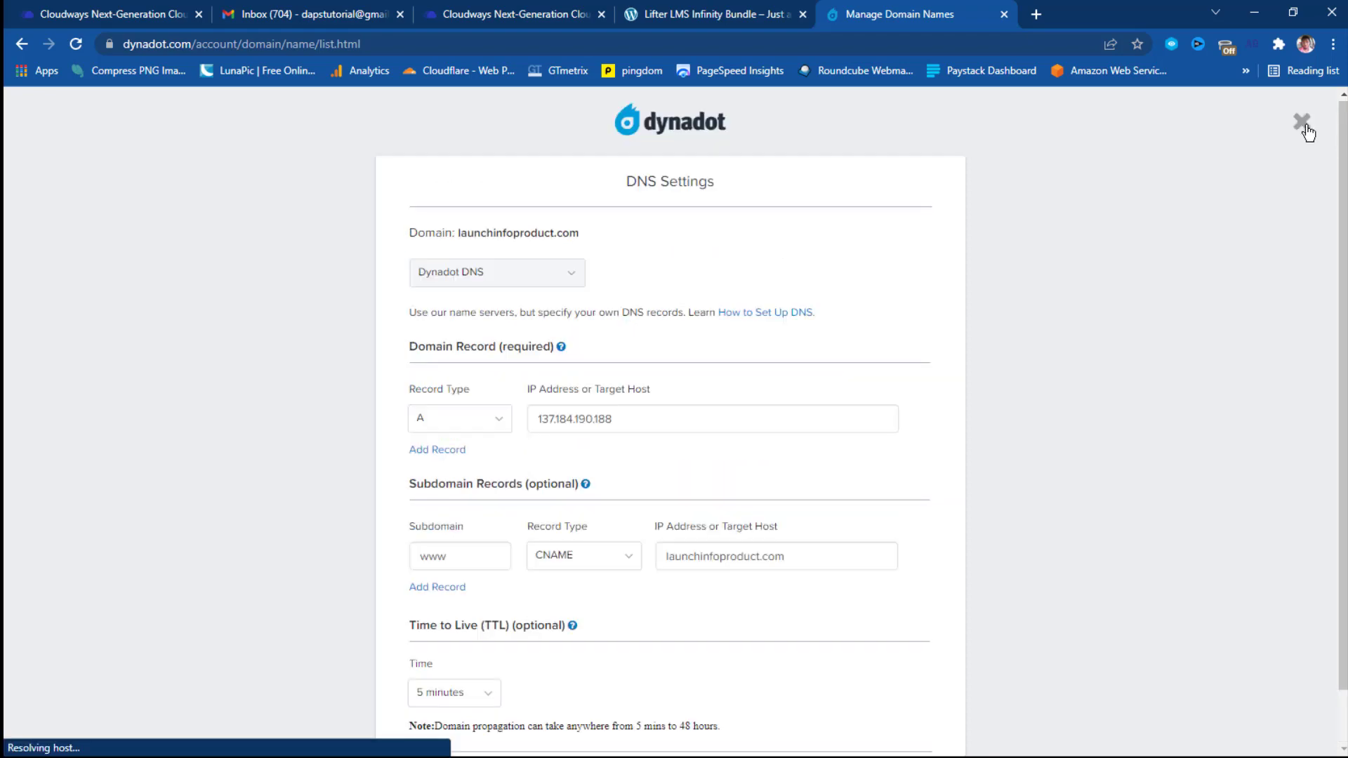
{"action": "left_click", "coordinate": [1306, 123]}
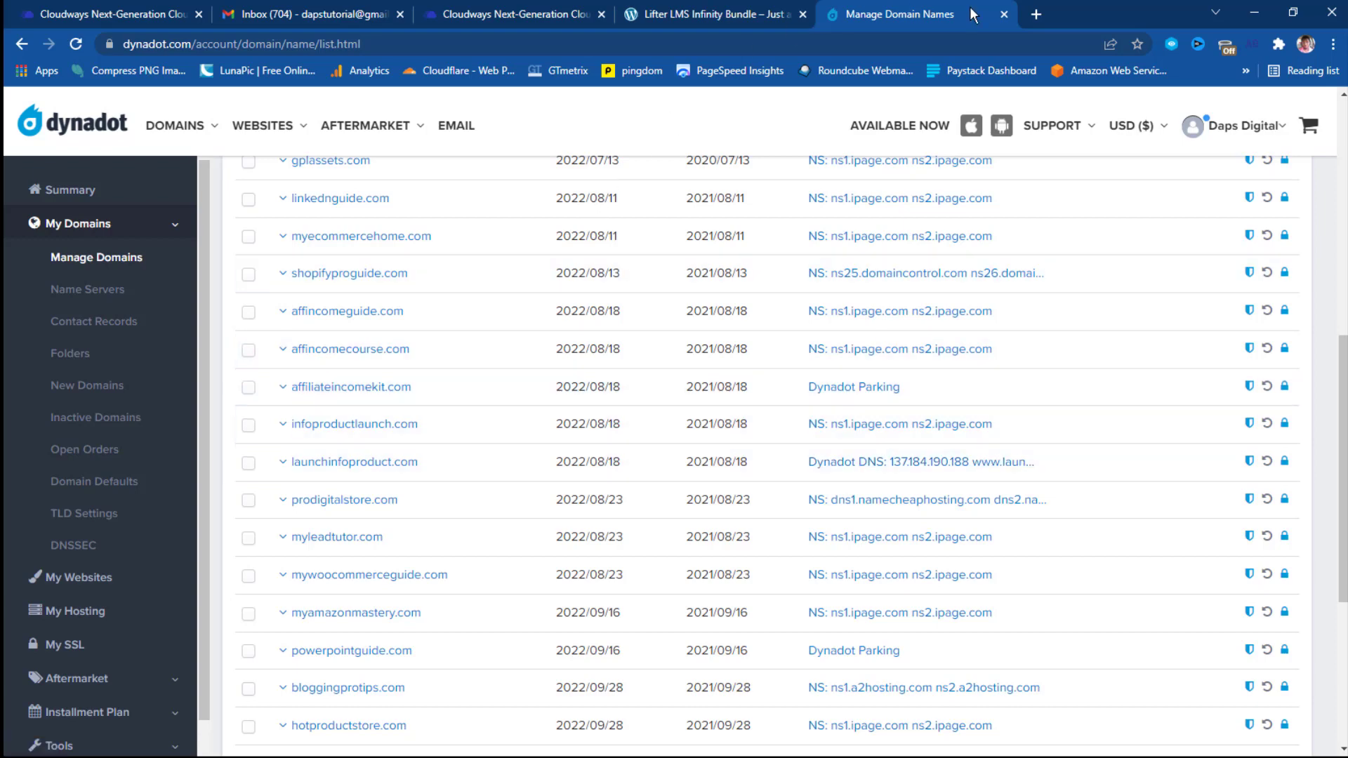
Run a dnschecker.org A-record lookup for launchinfoproduct.com in a new tab.
{"action": "left_click", "coordinate": [1035, 14]}
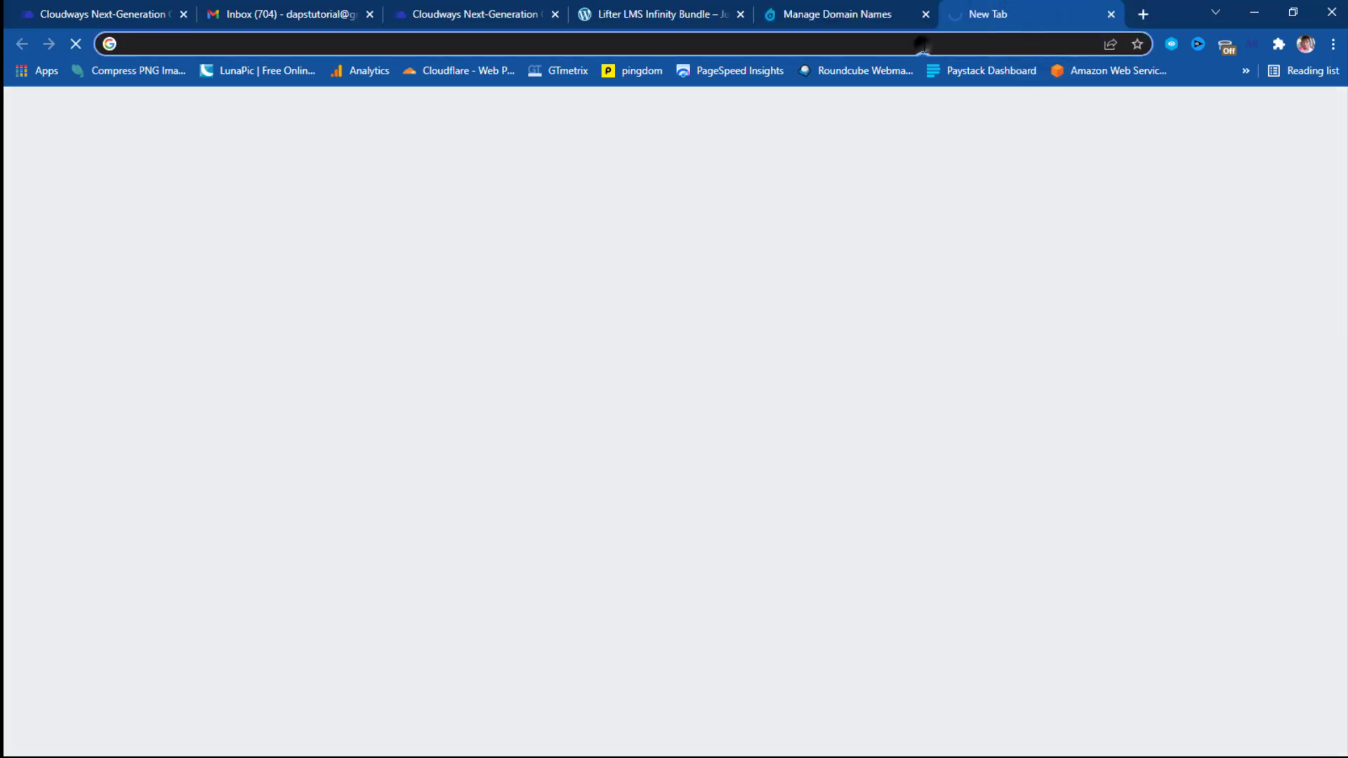
{"action": "left_click", "coordinate": [933, 45]}
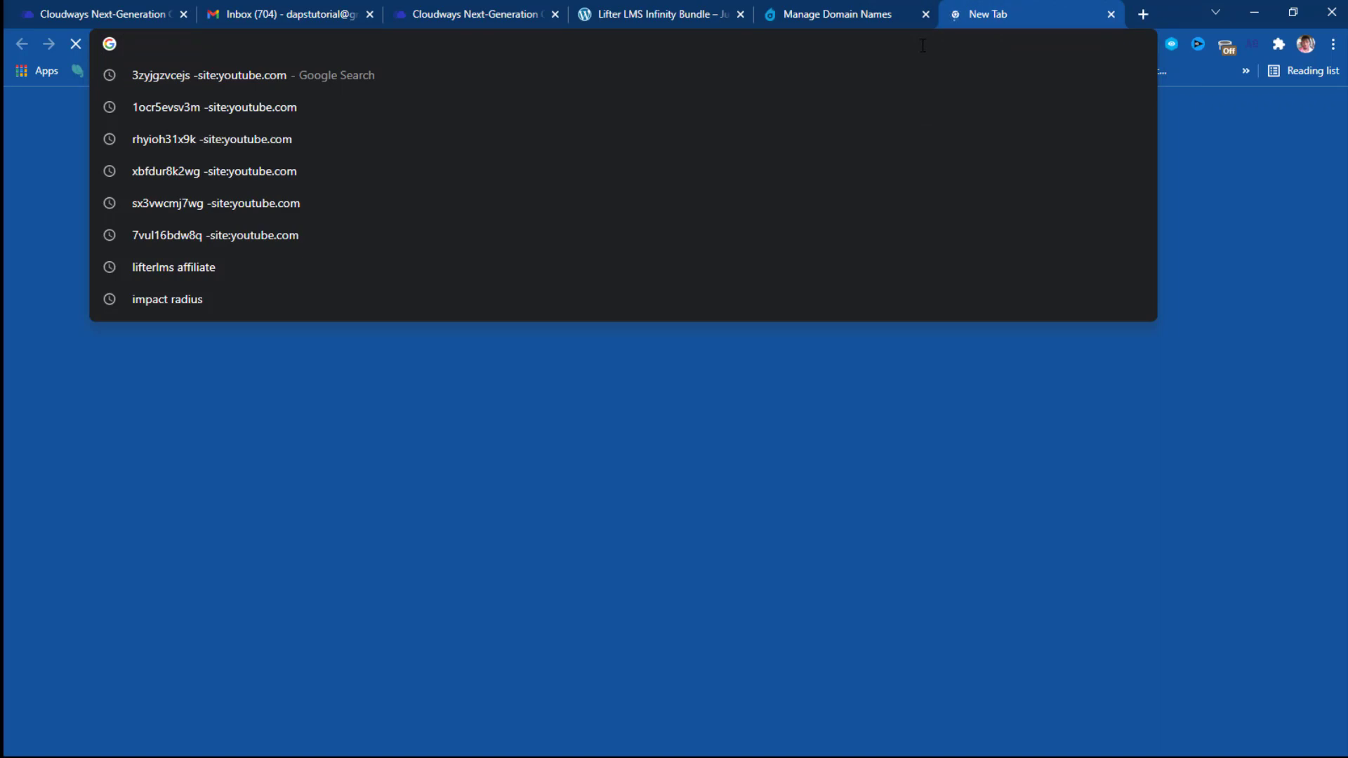
{"action": "type", "text": "dn"}
{"action": "key", "text": "Return"}
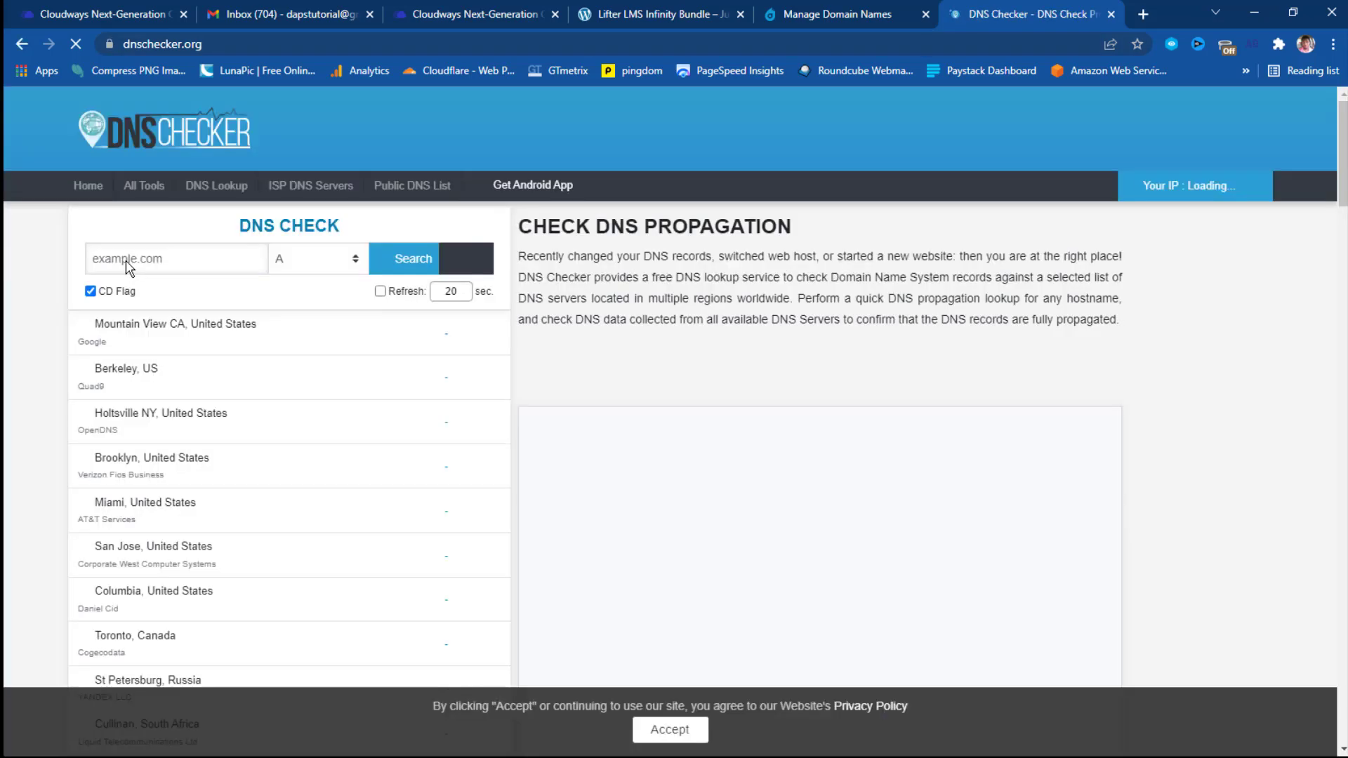
{"action": "right_click", "coordinate": [129, 265]}
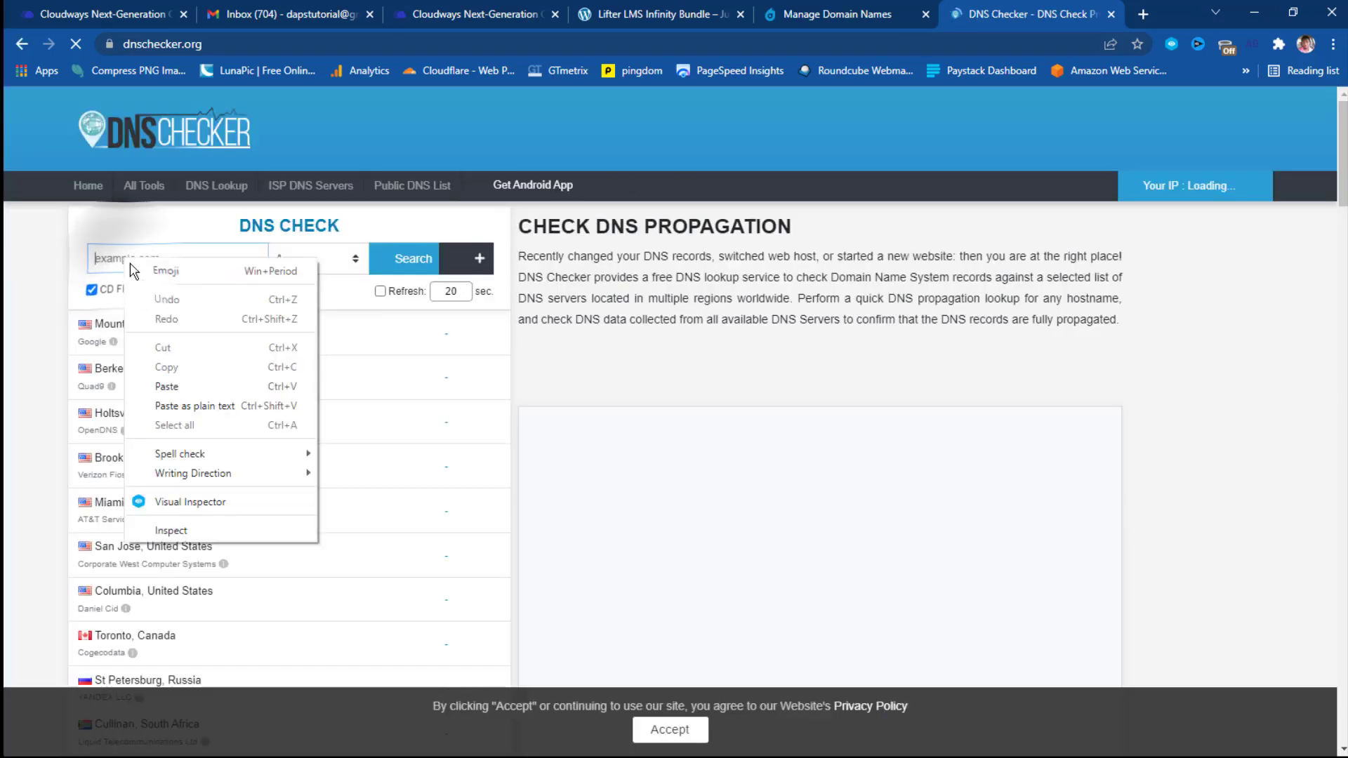
{"action": "left_click", "coordinate": [168, 386]}
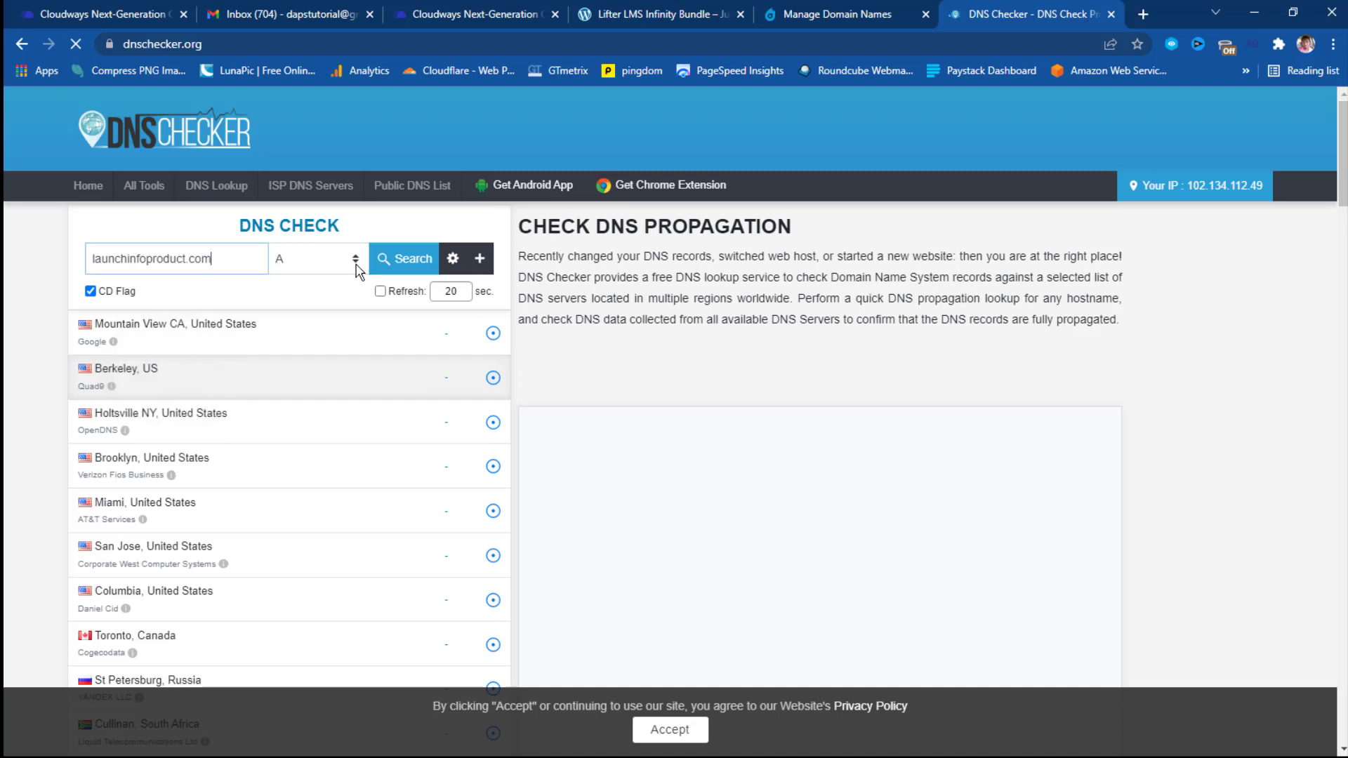
{"action": "left_click", "coordinate": [410, 258]}
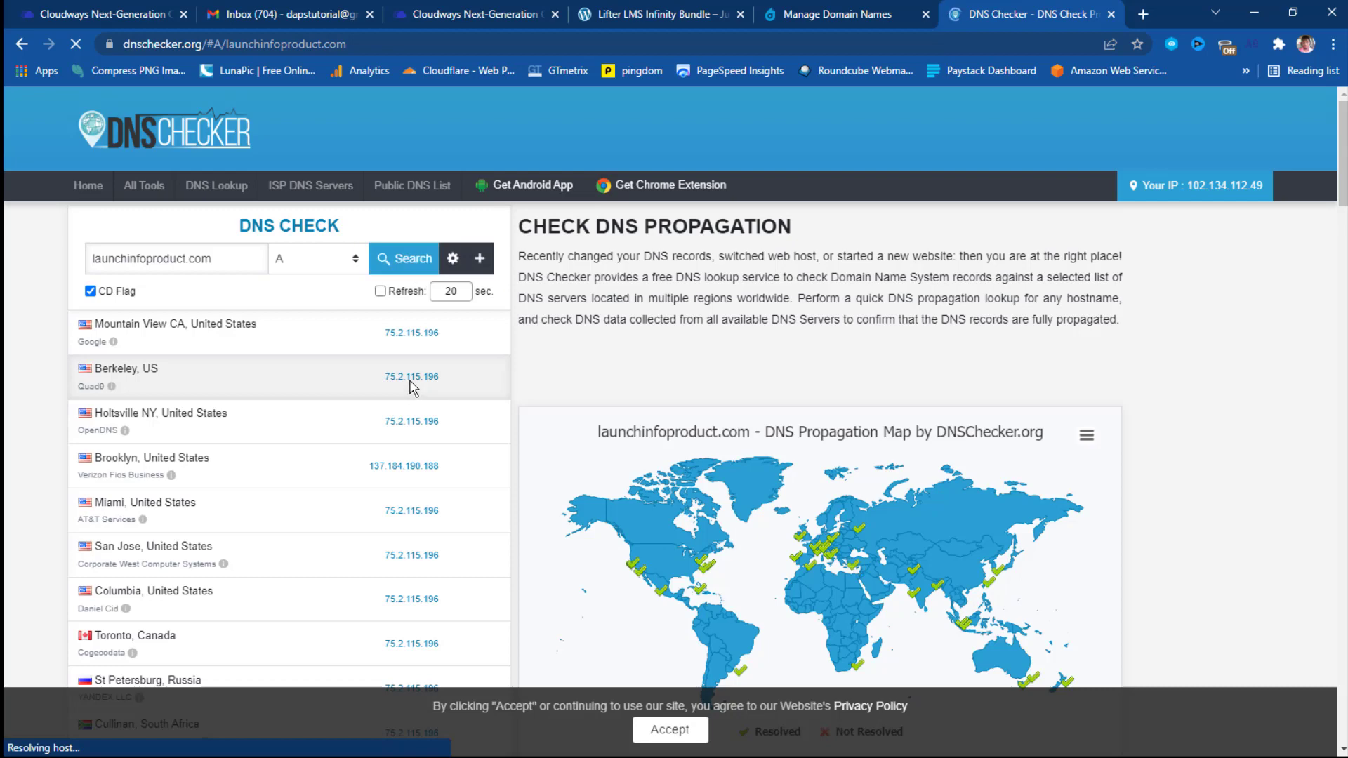
Review the propagation results and enable auto-refresh every 20 seconds.
{"action": "scroll", "coordinate": [410, 421], "scroll_direction": "down", "scroll_amount": 4}
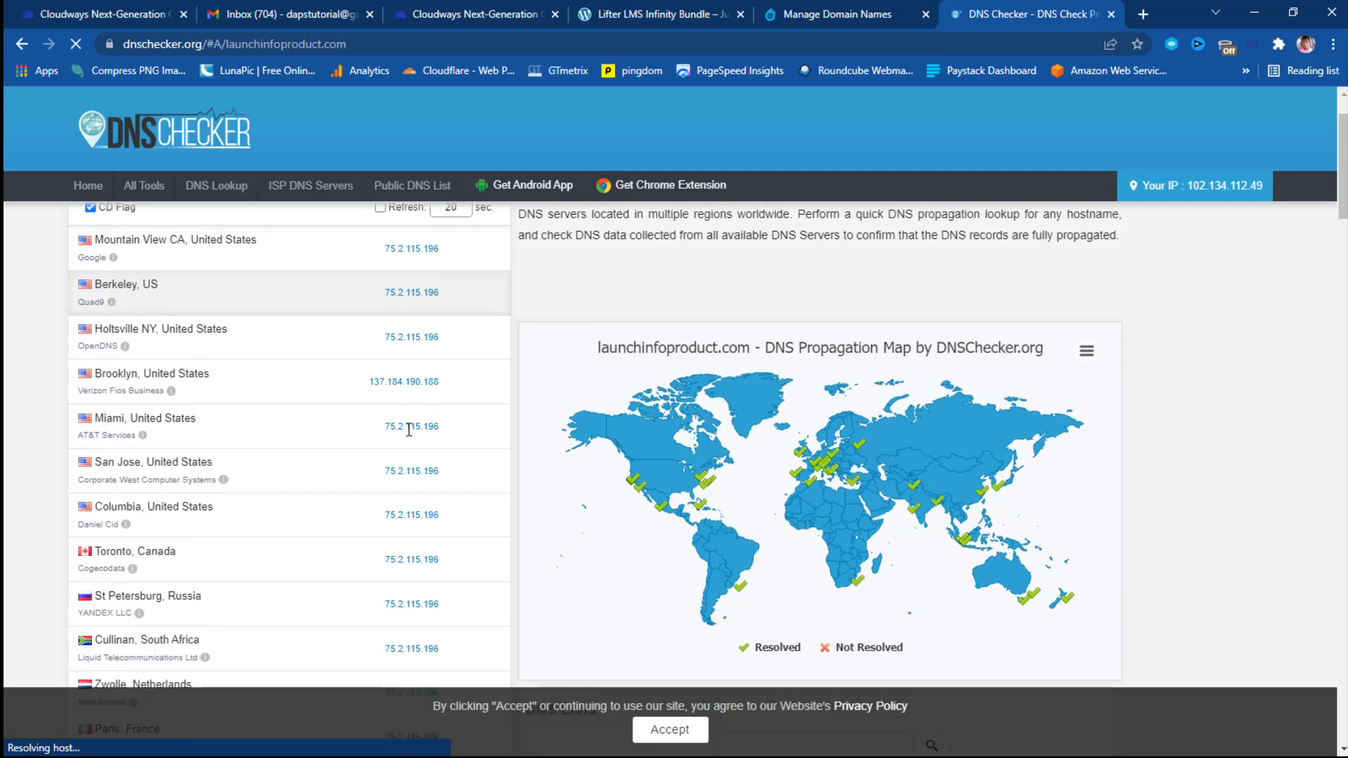
{"action": "scroll", "coordinate": [411, 460], "scroll_direction": "down", "scroll_amount": 2}
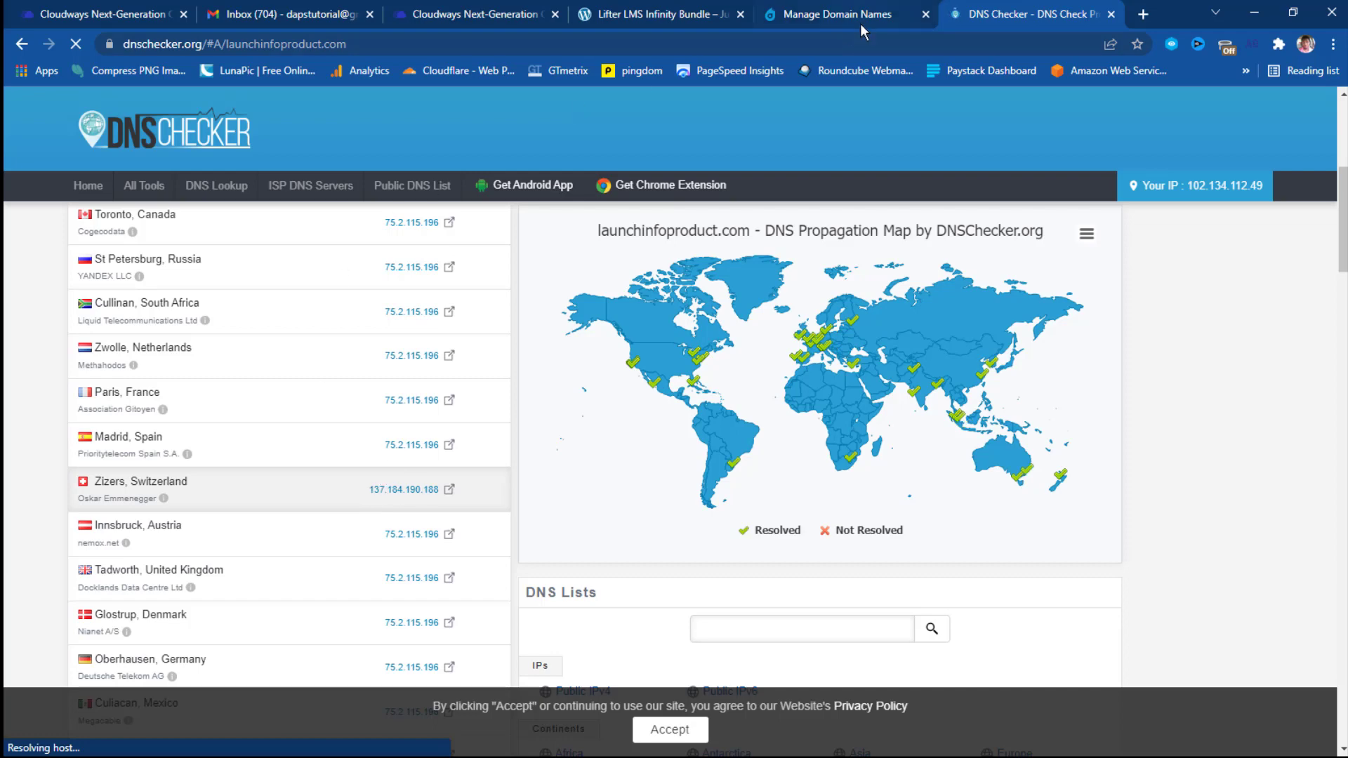
{"action": "left_click", "coordinate": [495, 16]}
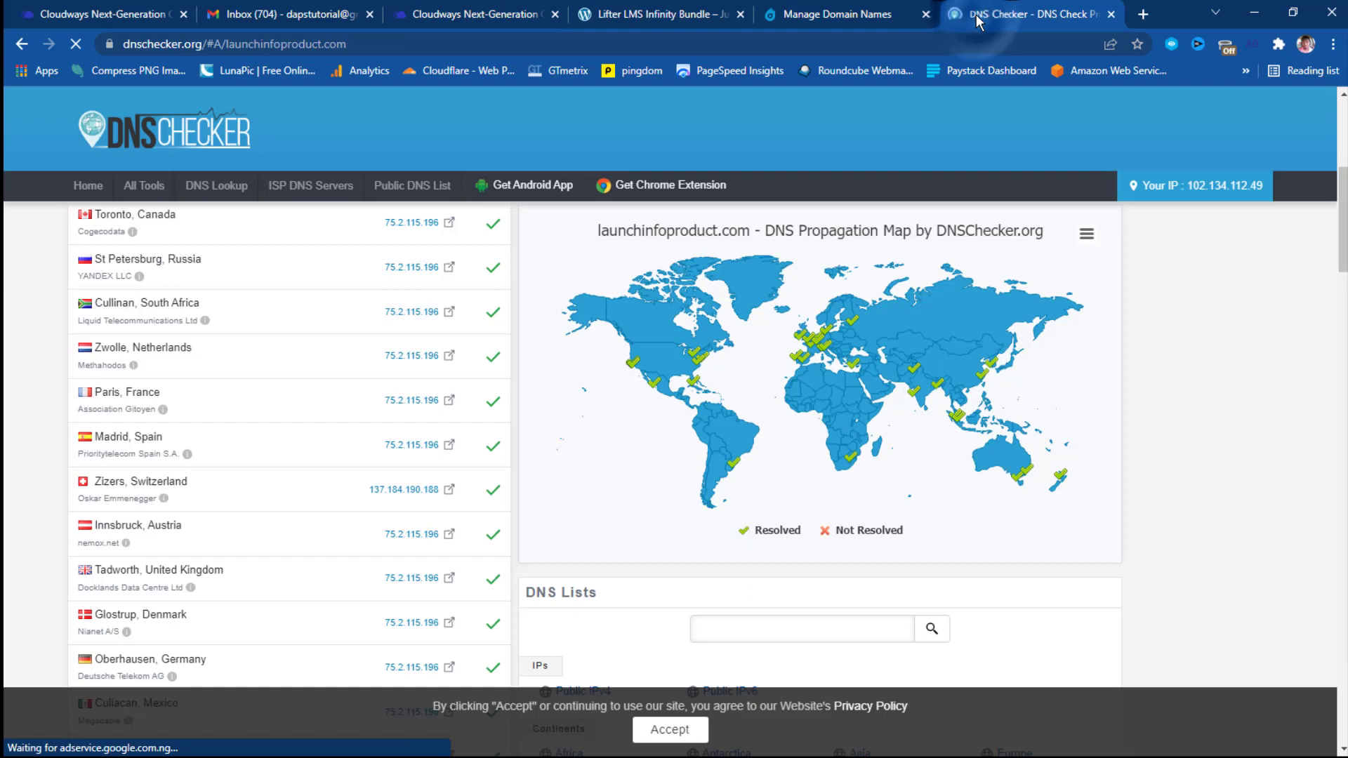
{"action": "scroll", "coordinate": [421, 491], "scroll_direction": "down", "scroll_amount": 5}
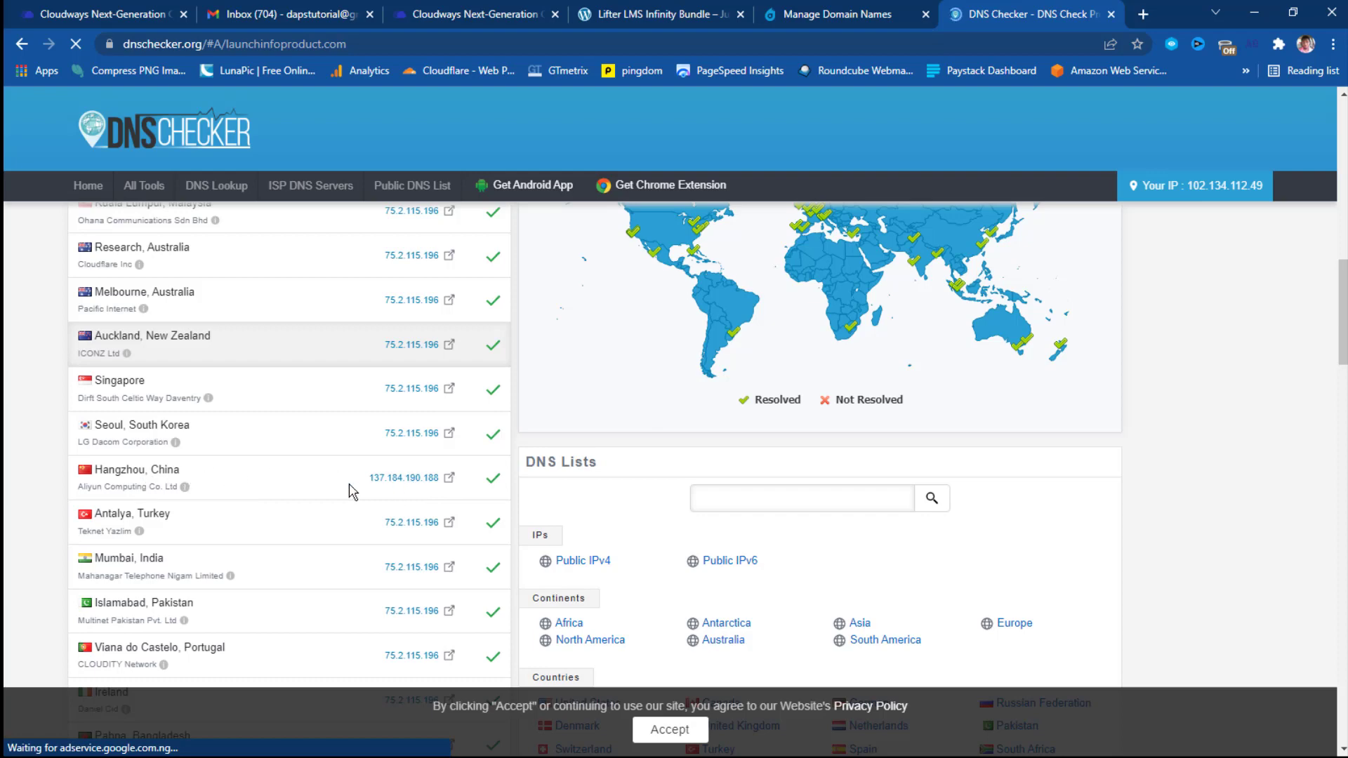
{"action": "scroll", "coordinate": [447, 469], "scroll_direction": "down", "scroll_amount": 1}
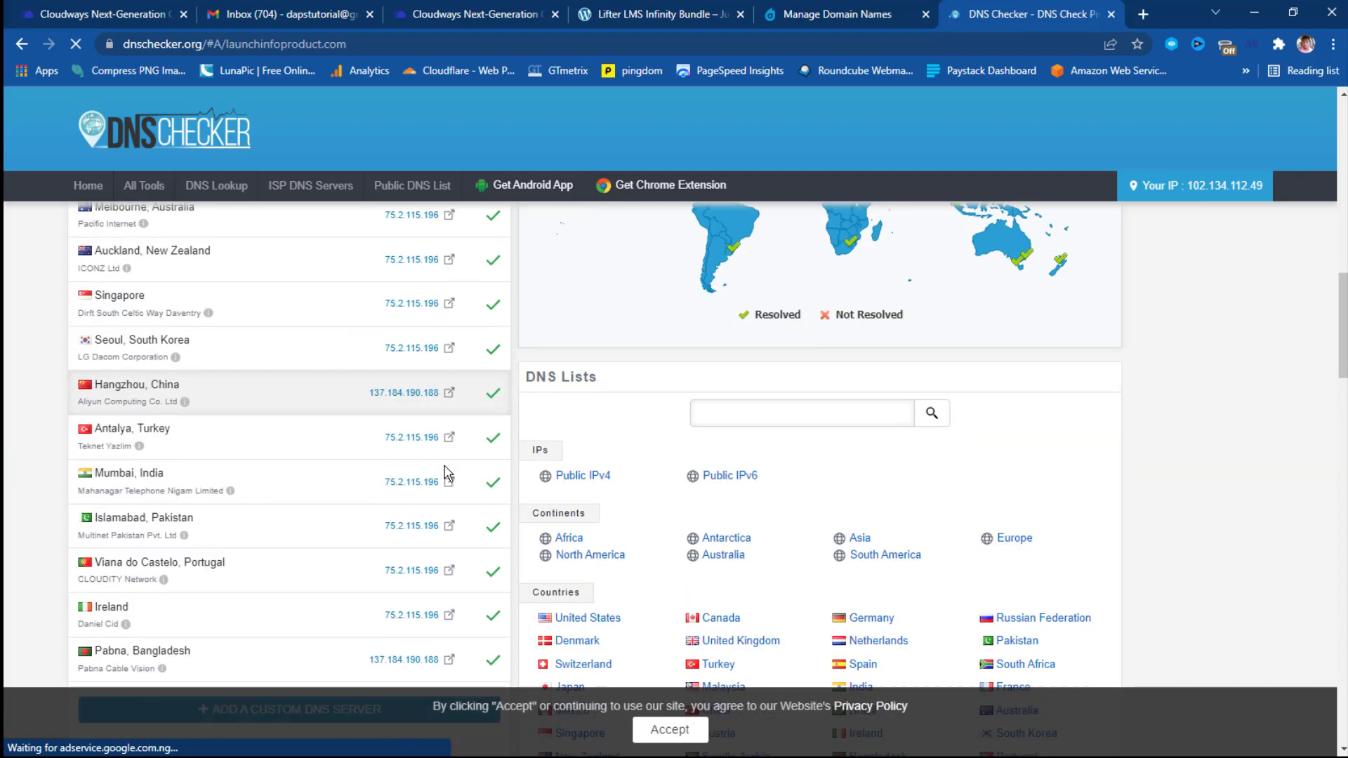
{"action": "scroll", "coordinate": [428, 466], "scroll_direction": "up", "scroll_amount": 3}
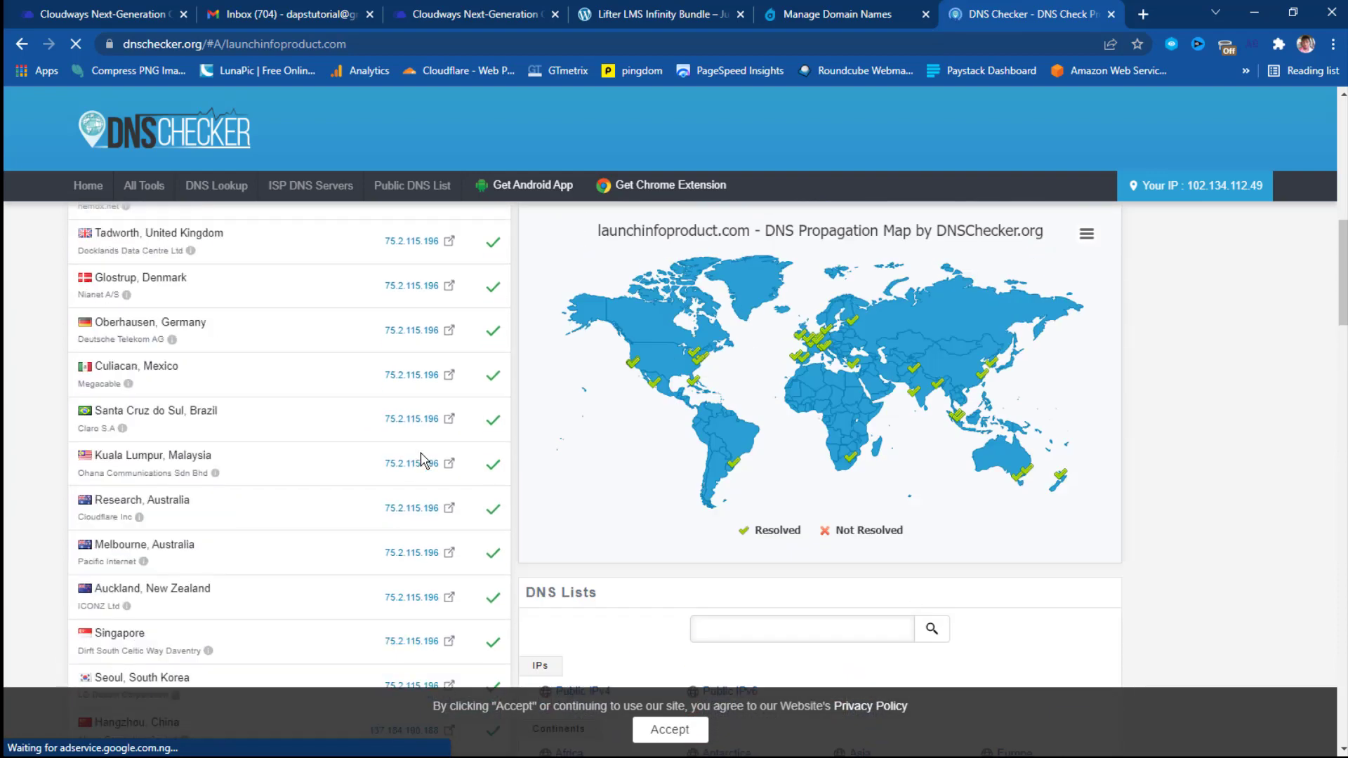
{"action": "scroll", "coordinate": [420, 452], "scroll_direction": "up", "scroll_amount": 5}
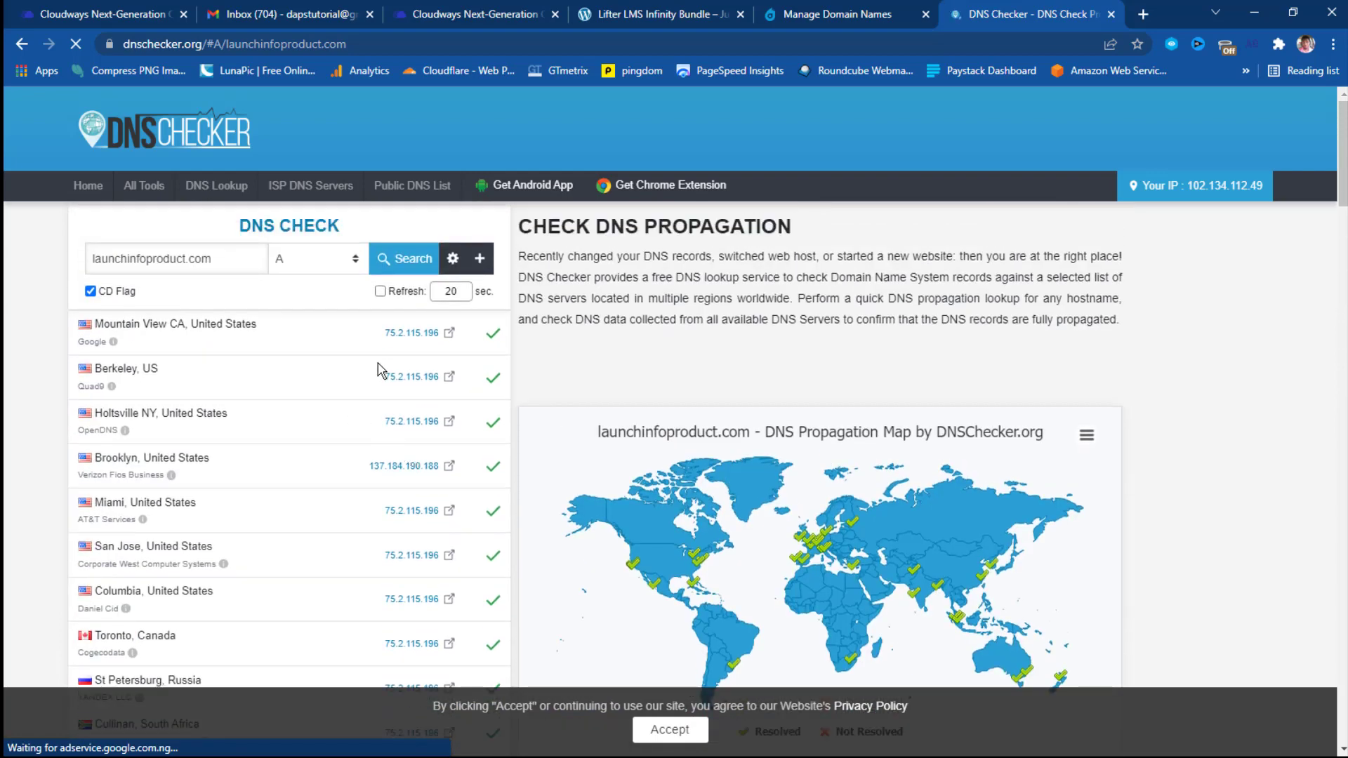
{"action": "left_click", "coordinate": [377, 265]}
{"action": "left_click", "coordinate": [379, 291]}
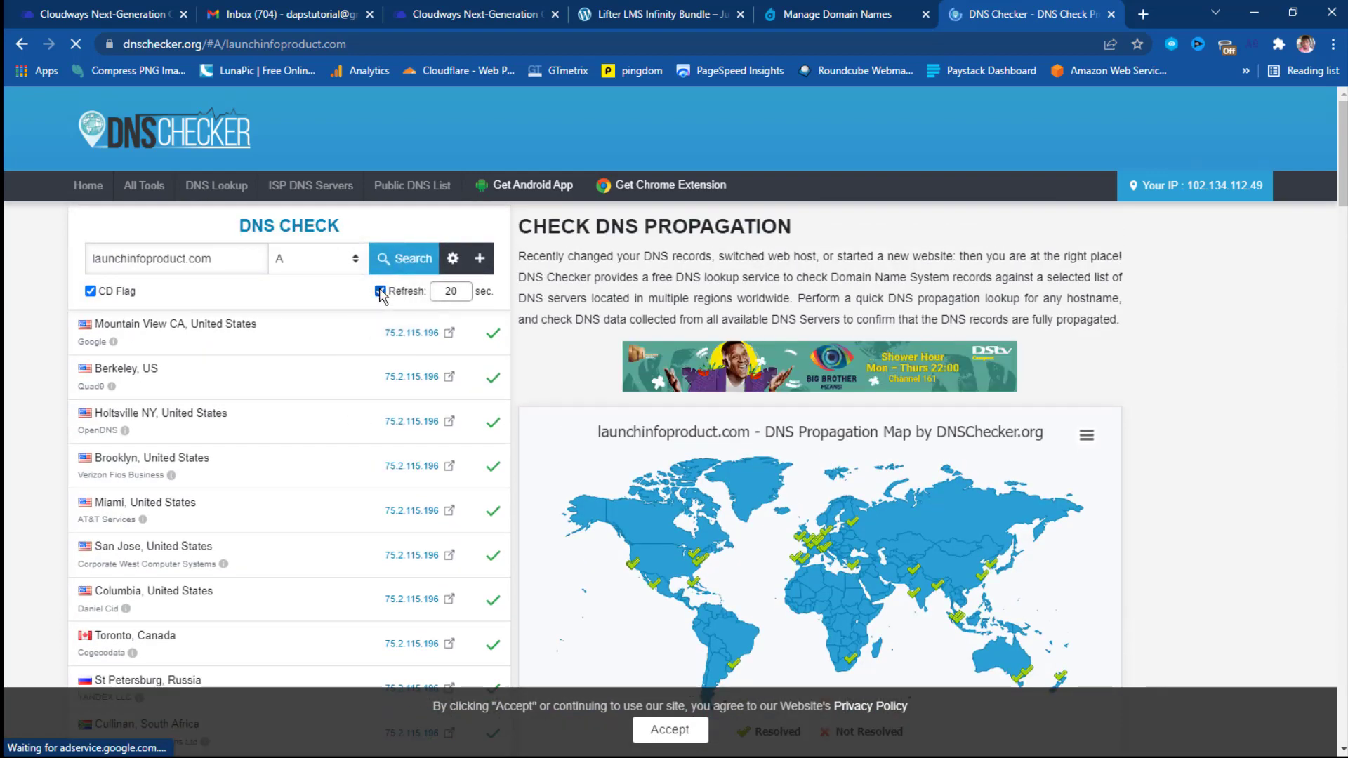
{"action": "left_click", "coordinate": [380, 290]}
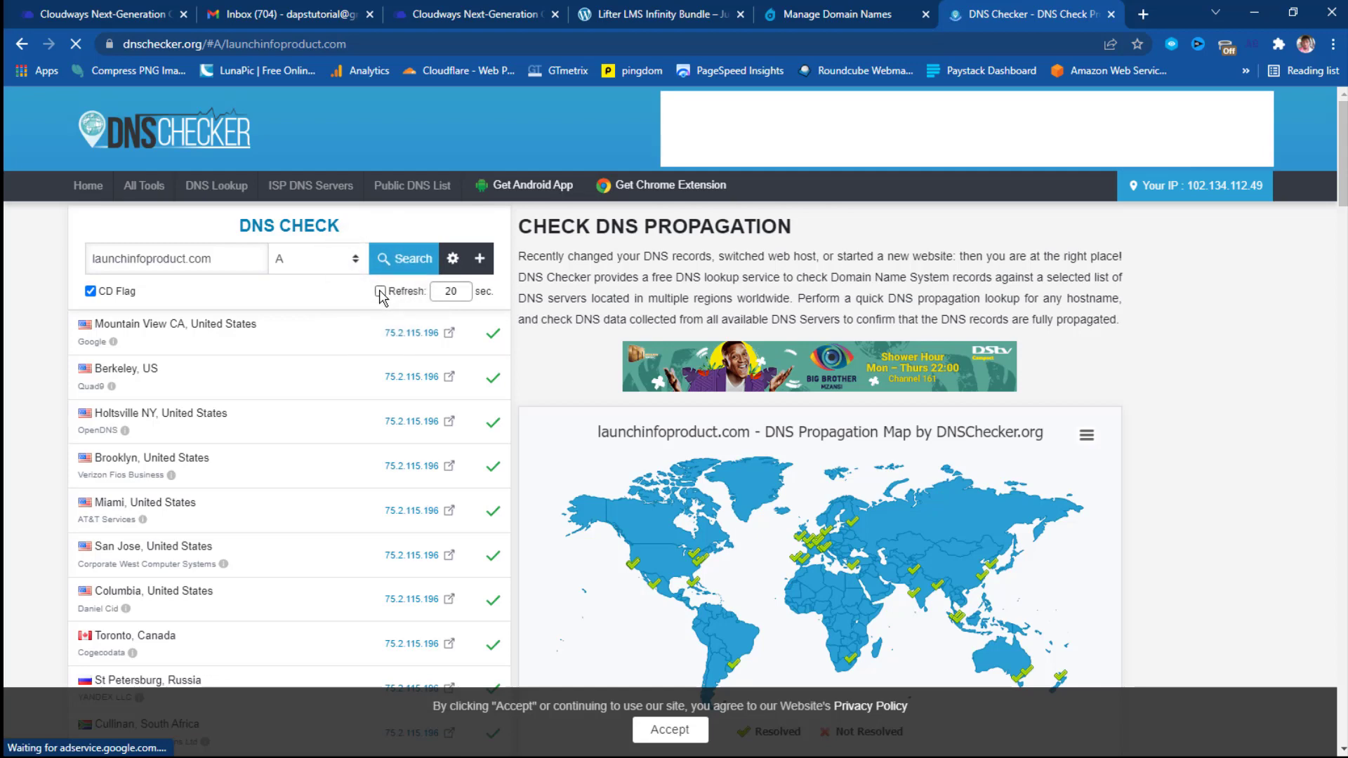
{"action": "left_click", "coordinate": [379, 291]}
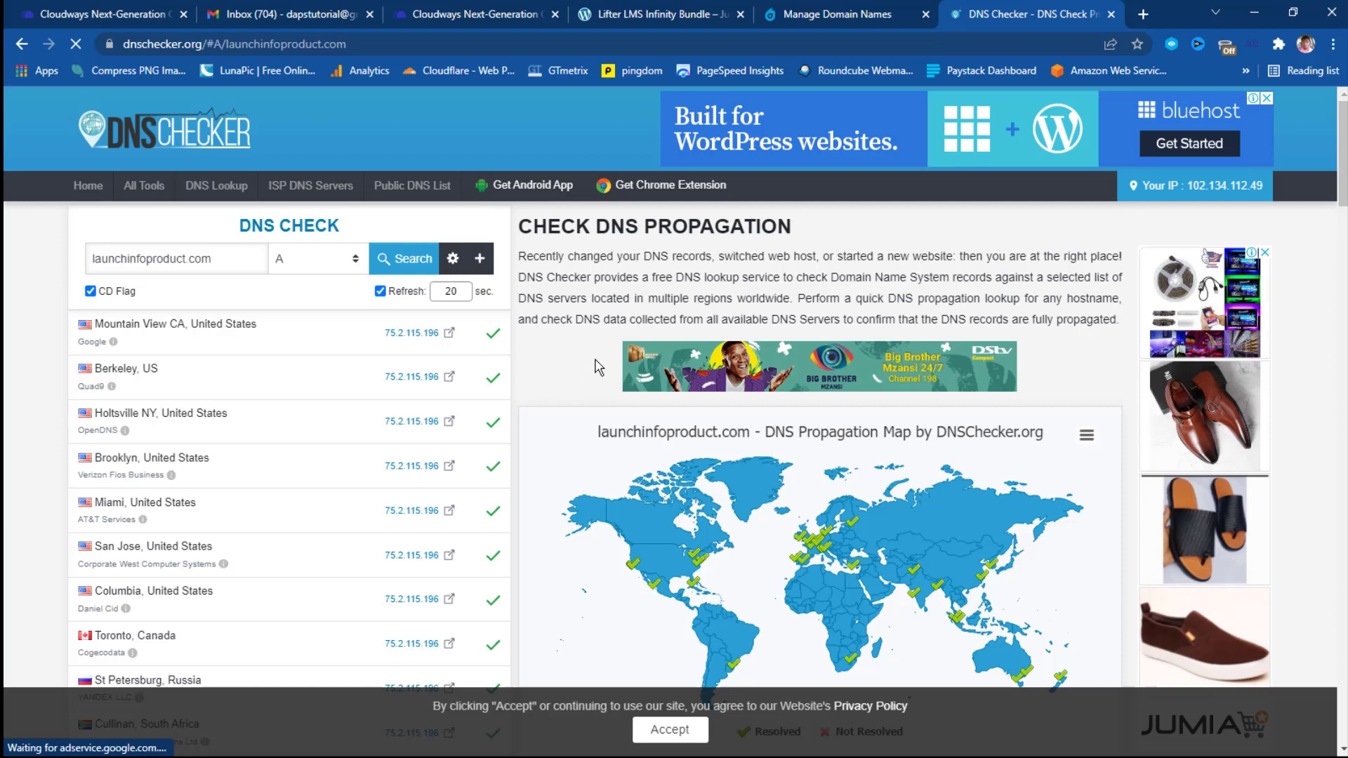
Open launchinfoproduct.com in a new tab.
{"action": "left_click", "coordinate": [1143, 14]}
{"action": "right_click", "coordinate": [743, 43]}
{"action": "left_click", "coordinate": [813, 175]}
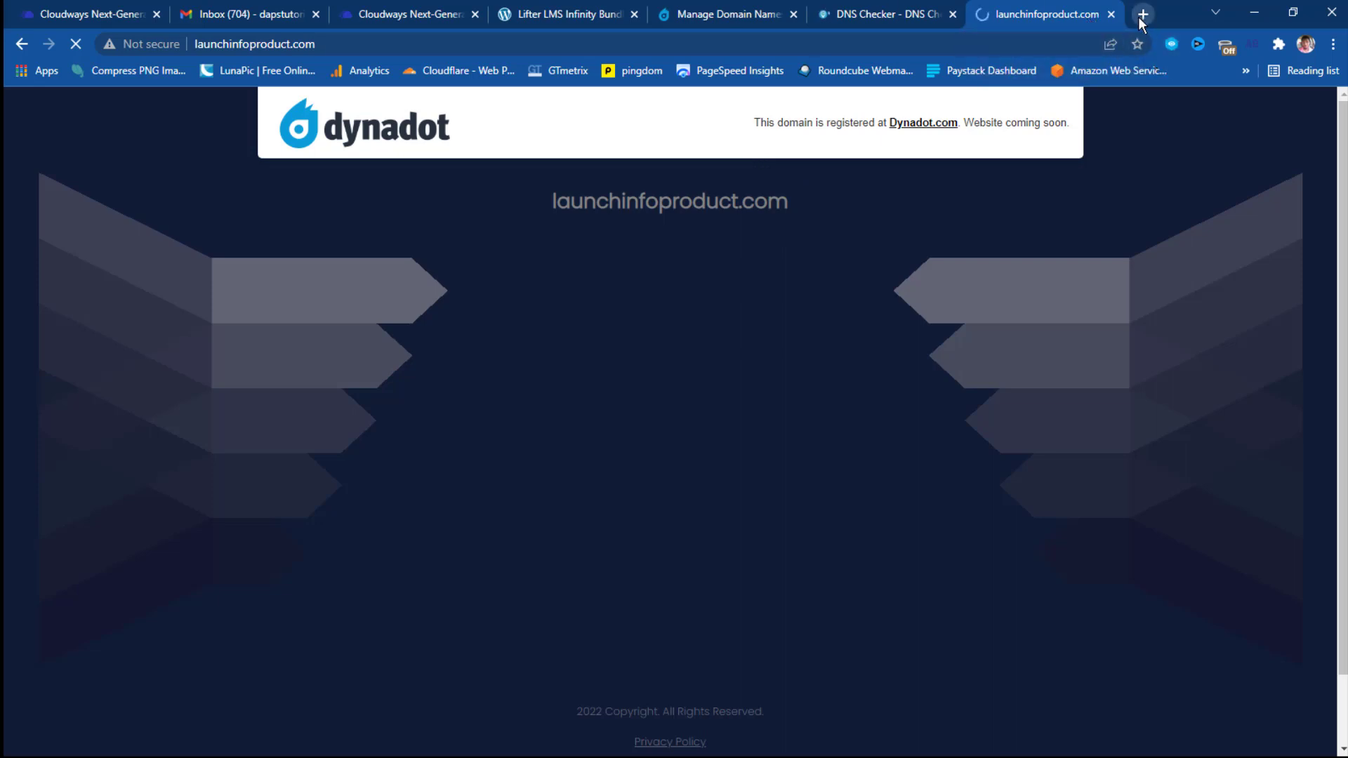
Toggle the VPN, reload, and proceed past the certificate warning to launchinfoproduct.com.
{"action": "left_click", "coordinate": [1225, 45]}
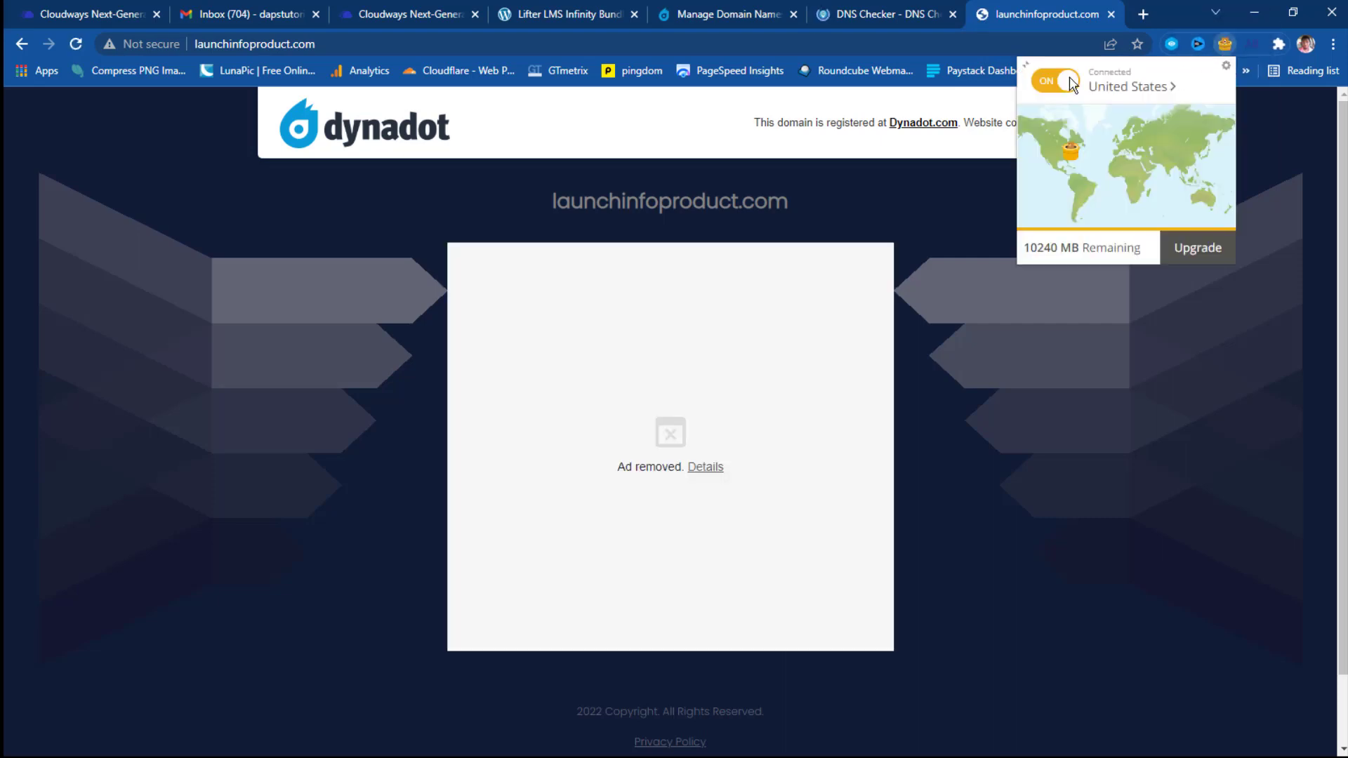
{"action": "left_click", "coordinate": [1158, 320]}
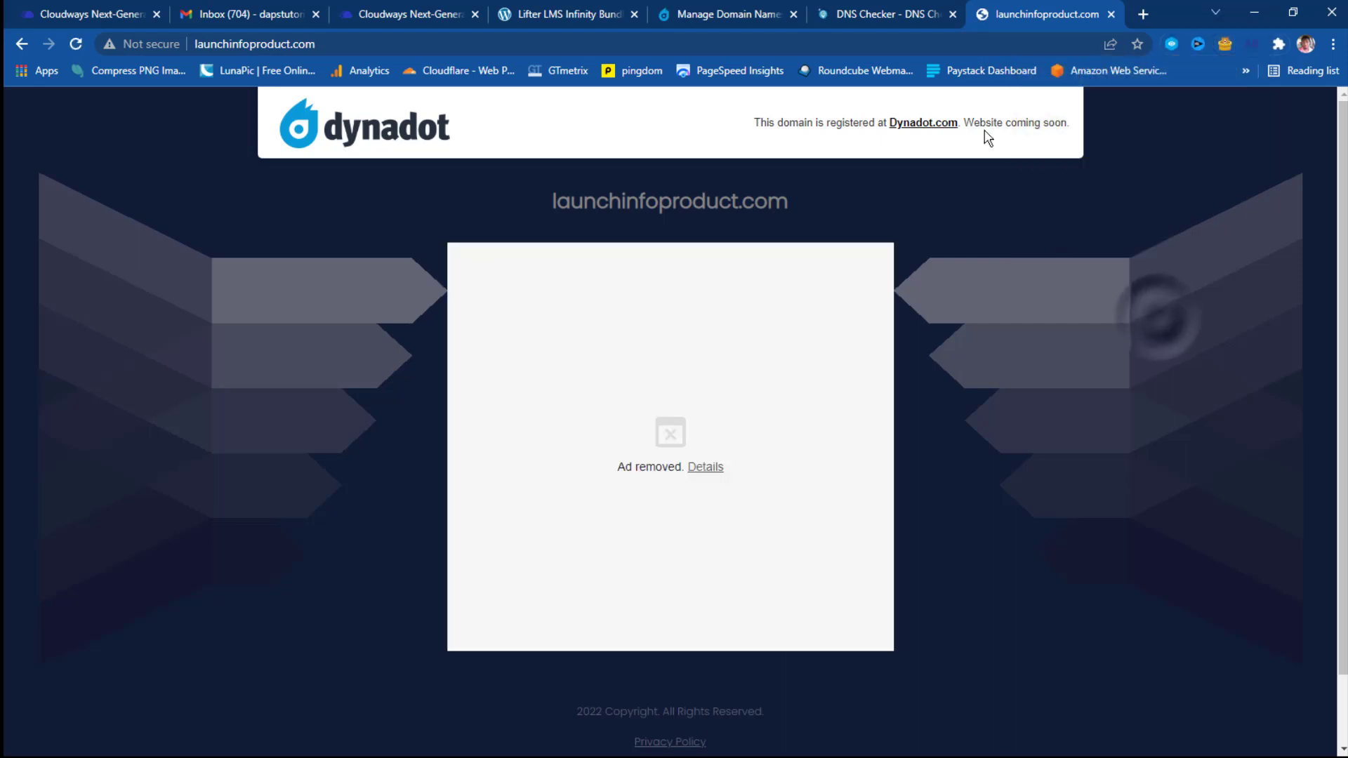
{"action": "left_click", "coordinate": [77, 42]}
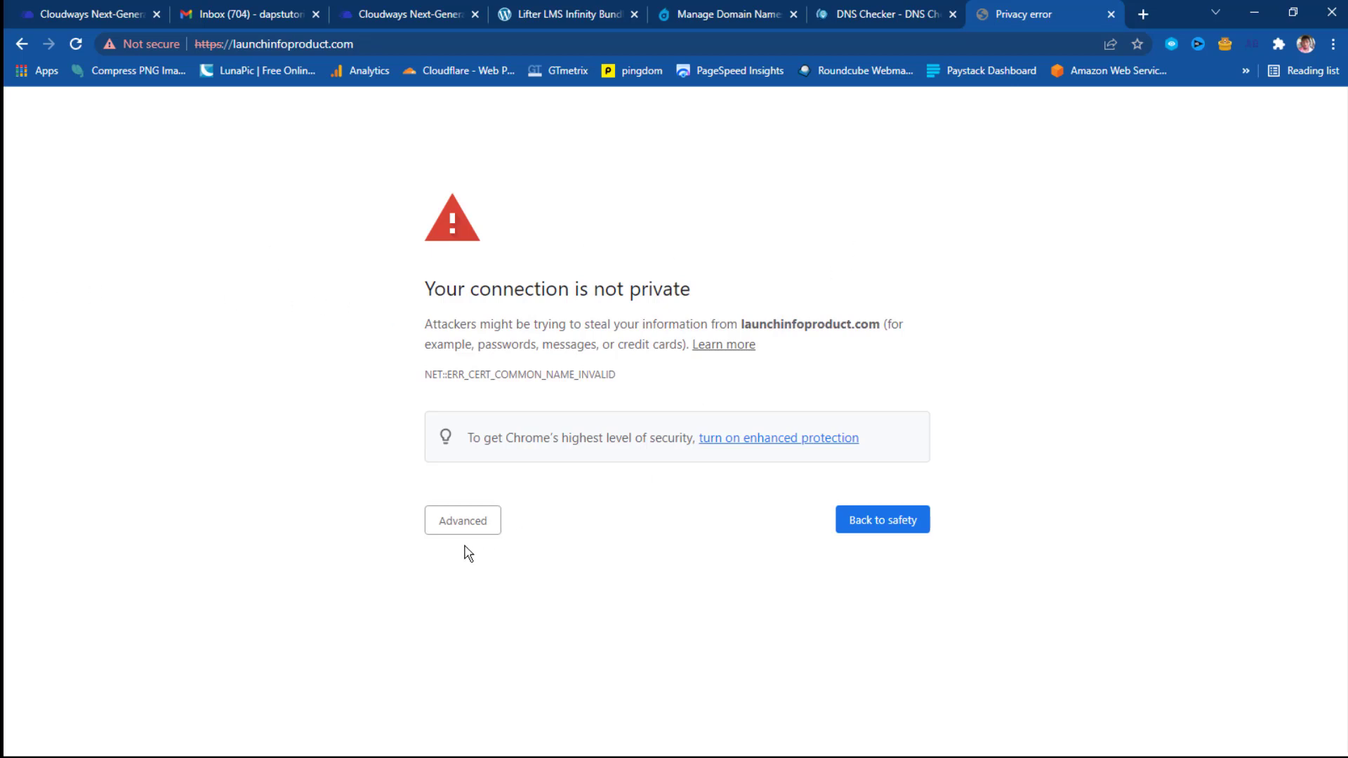
{"action": "left_click", "coordinate": [456, 525]}
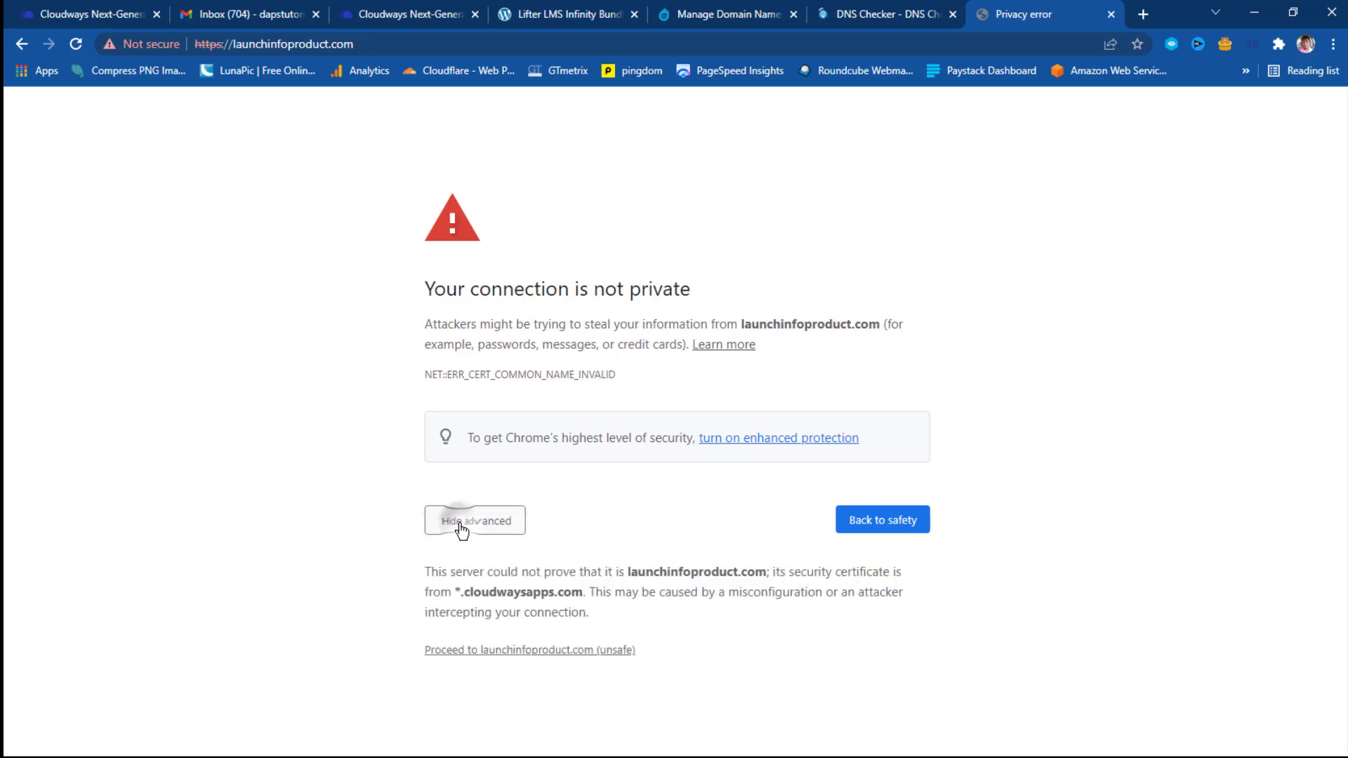
{"action": "left_click", "coordinate": [507, 651]}
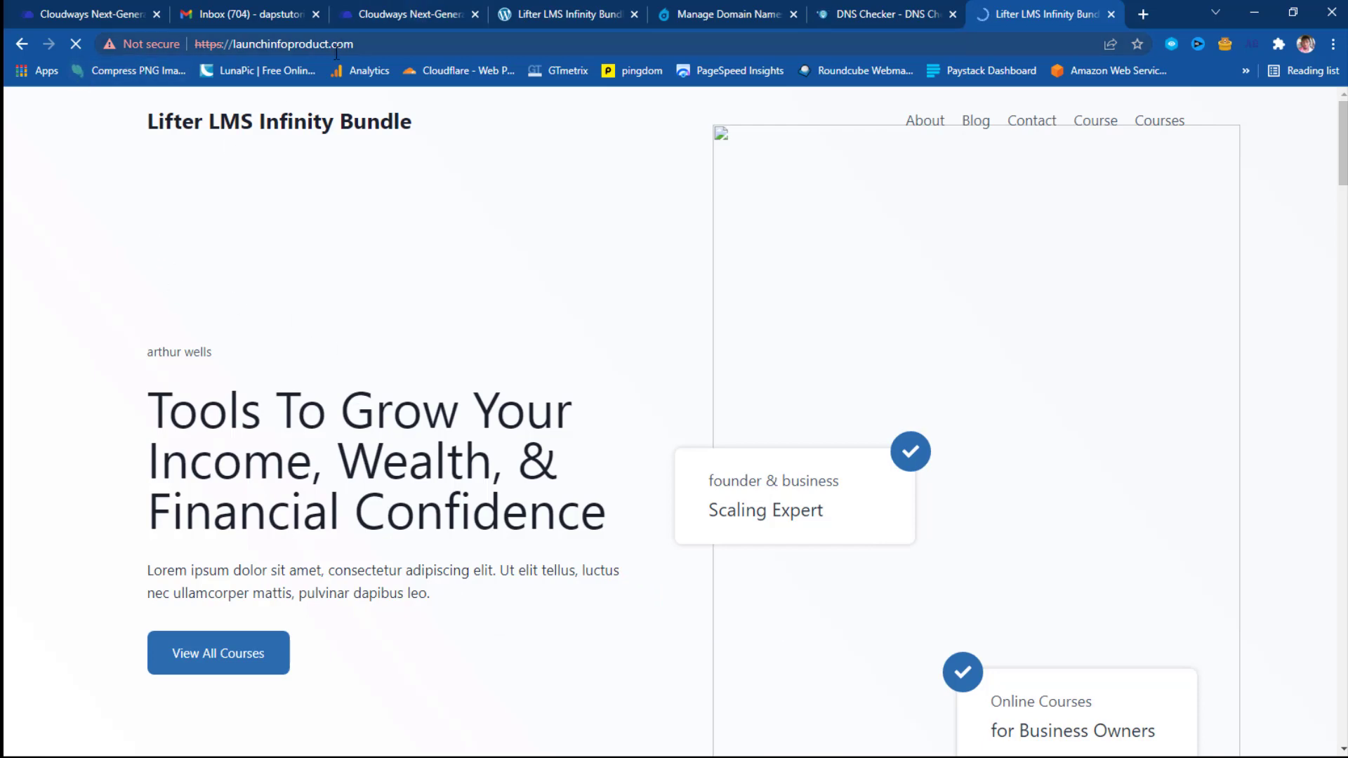
Scroll through the Lifter LMS site at launchinfoproduct.com and close its tab.
{"action": "scroll", "coordinate": [912, 352], "scroll_direction": "down", "scroll_amount": 10}
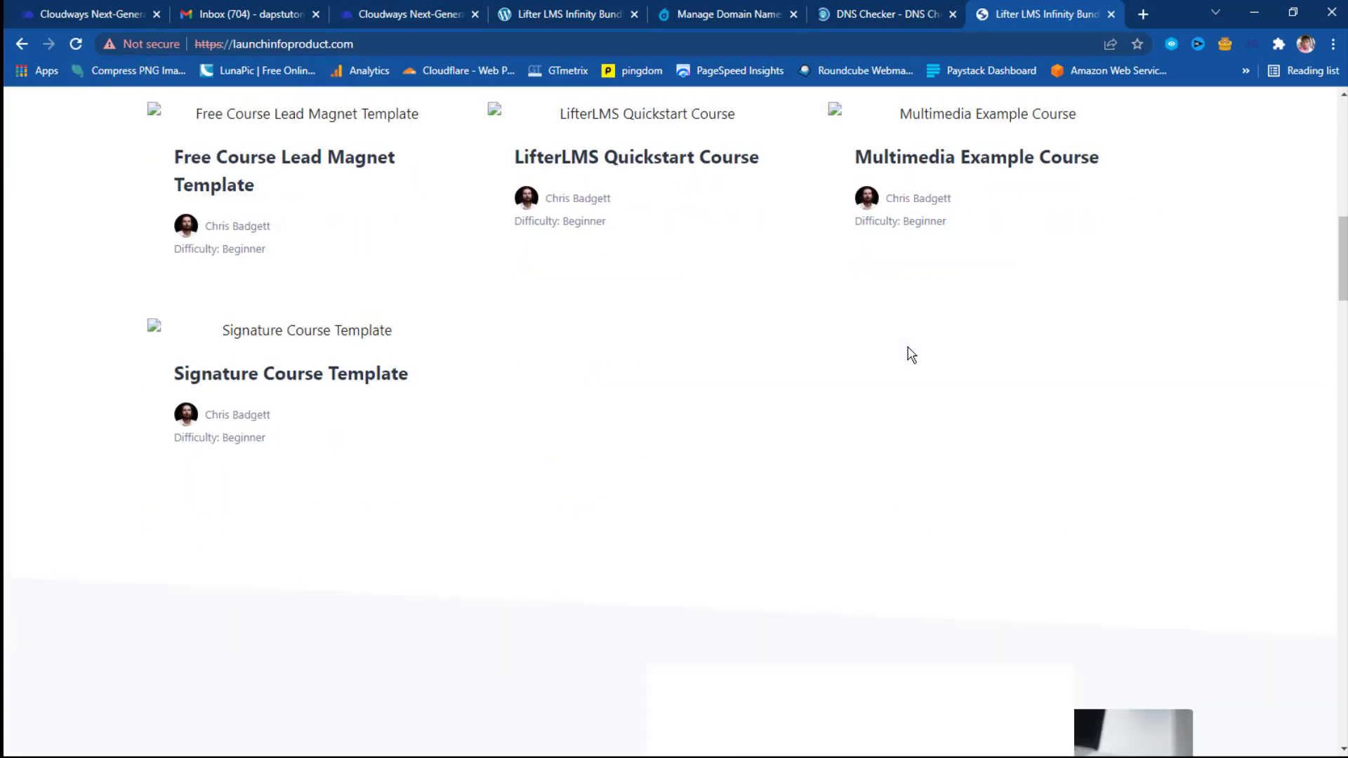
{"action": "scroll", "coordinate": [912, 351], "scroll_direction": "up", "scroll_amount": 10}
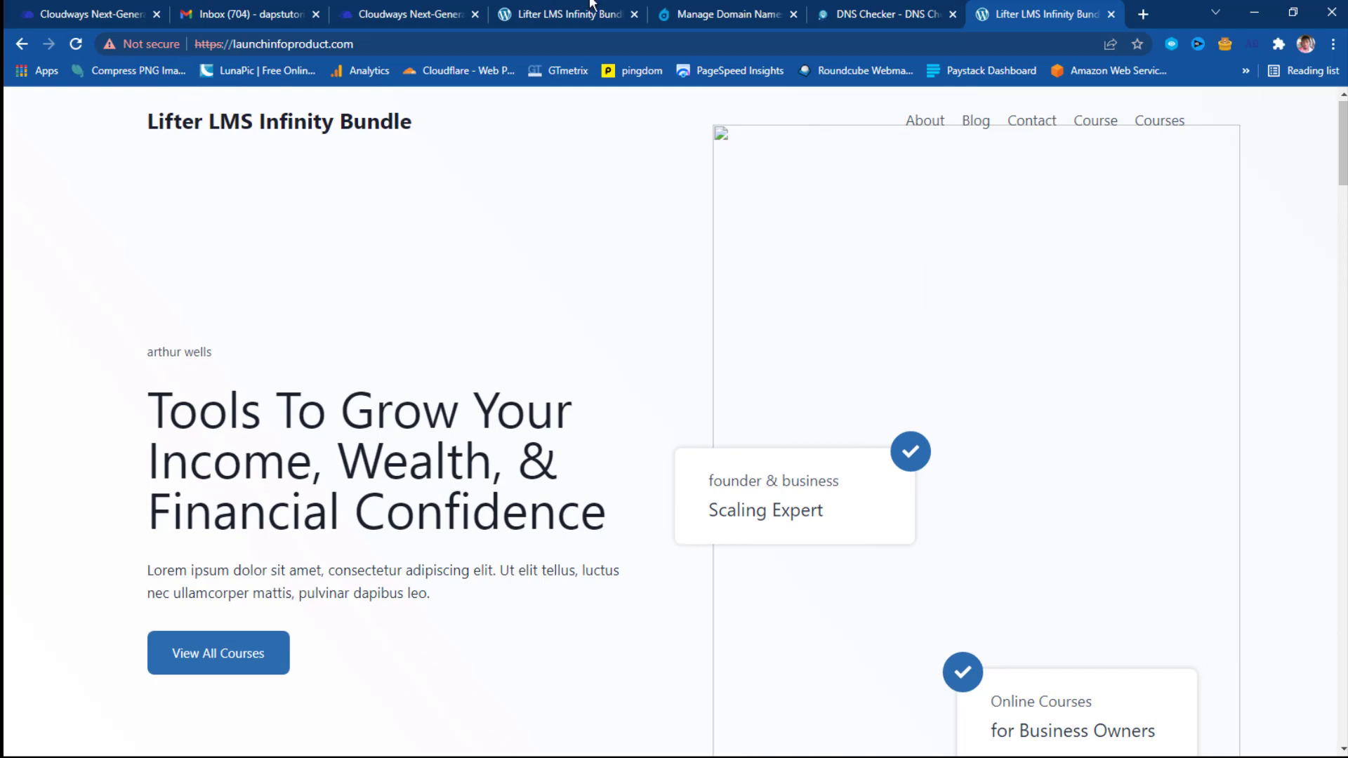
{"action": "left_click", "coordinate": [1109, 14]}
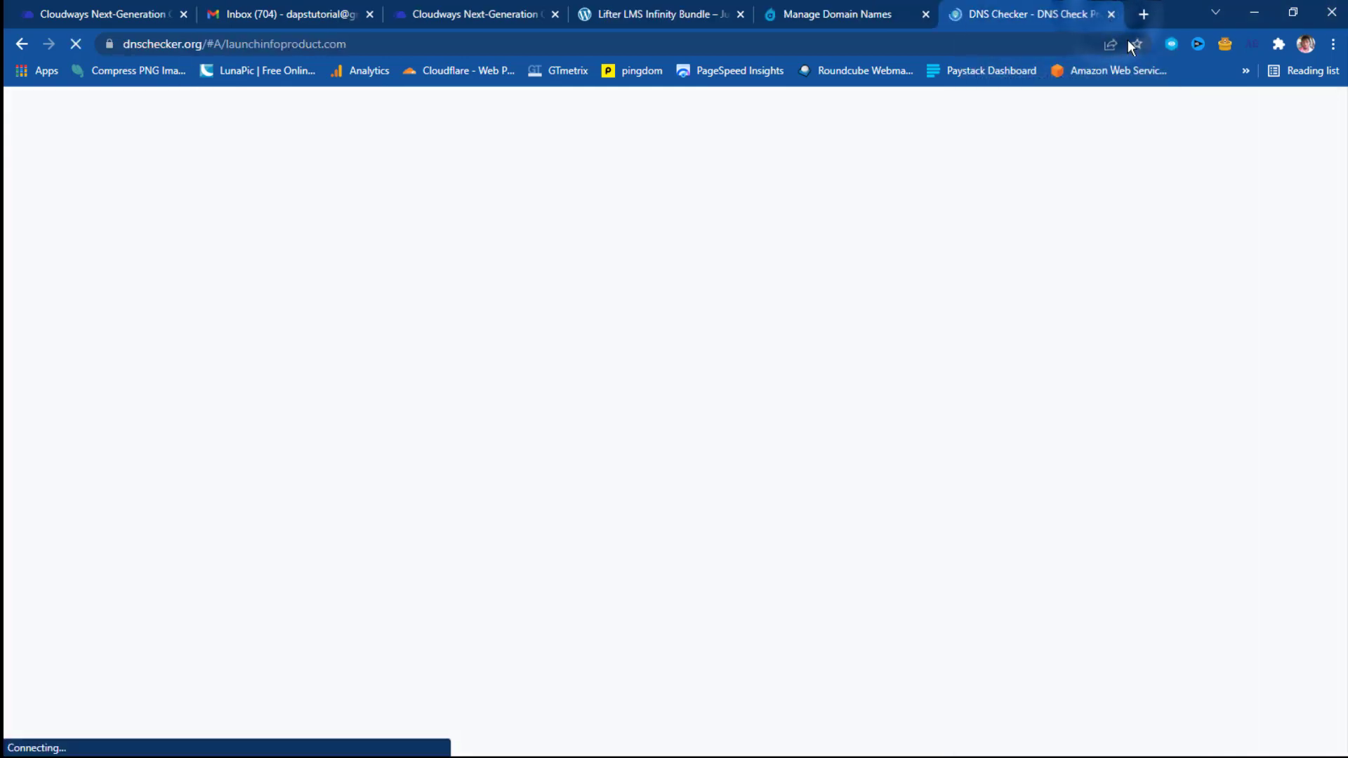
Turn the VPN off and open the SSL certificate settings for My Course in Cloudways.
{"action": "left_click", "coordinate": [1228, 44]}
{"action": "left_click", "coordinate": [1037, 85]}
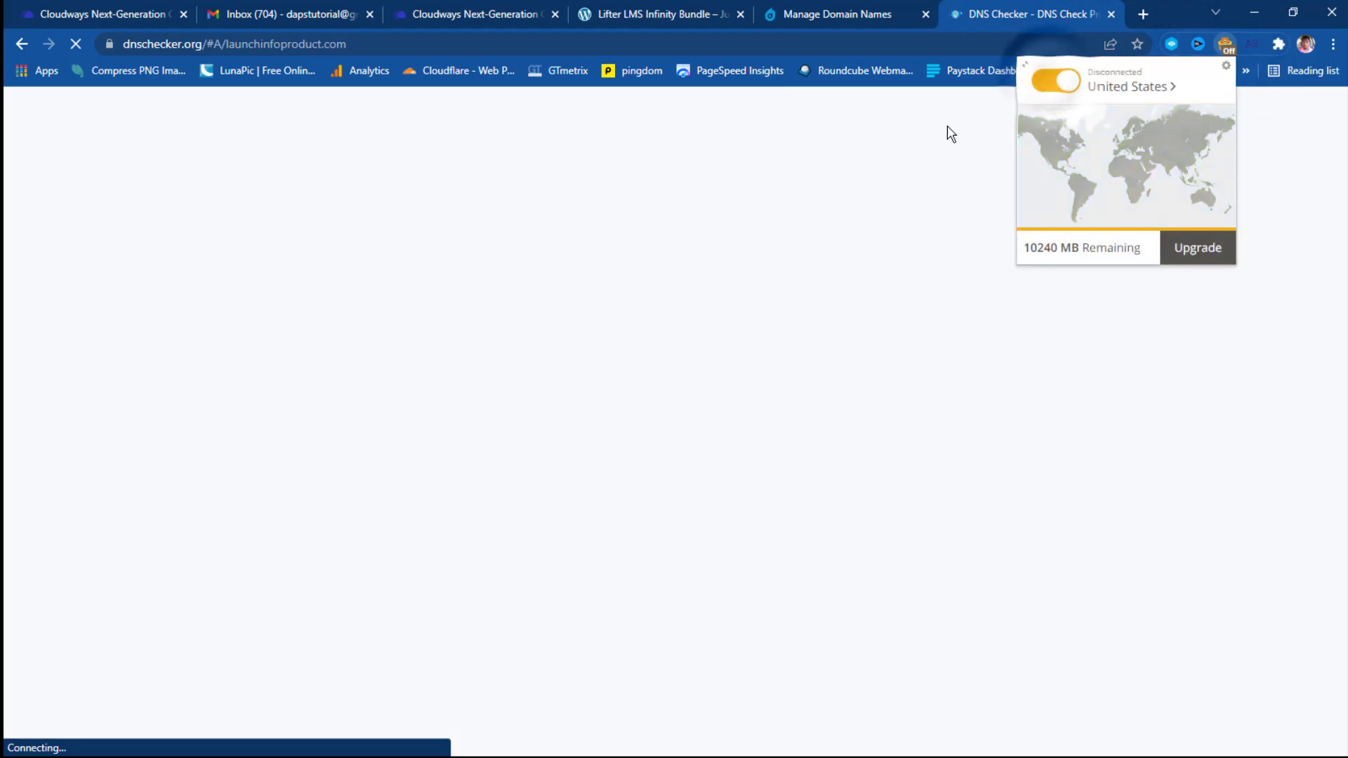
{"action": "left_click", "coordinate": [864, 181]}
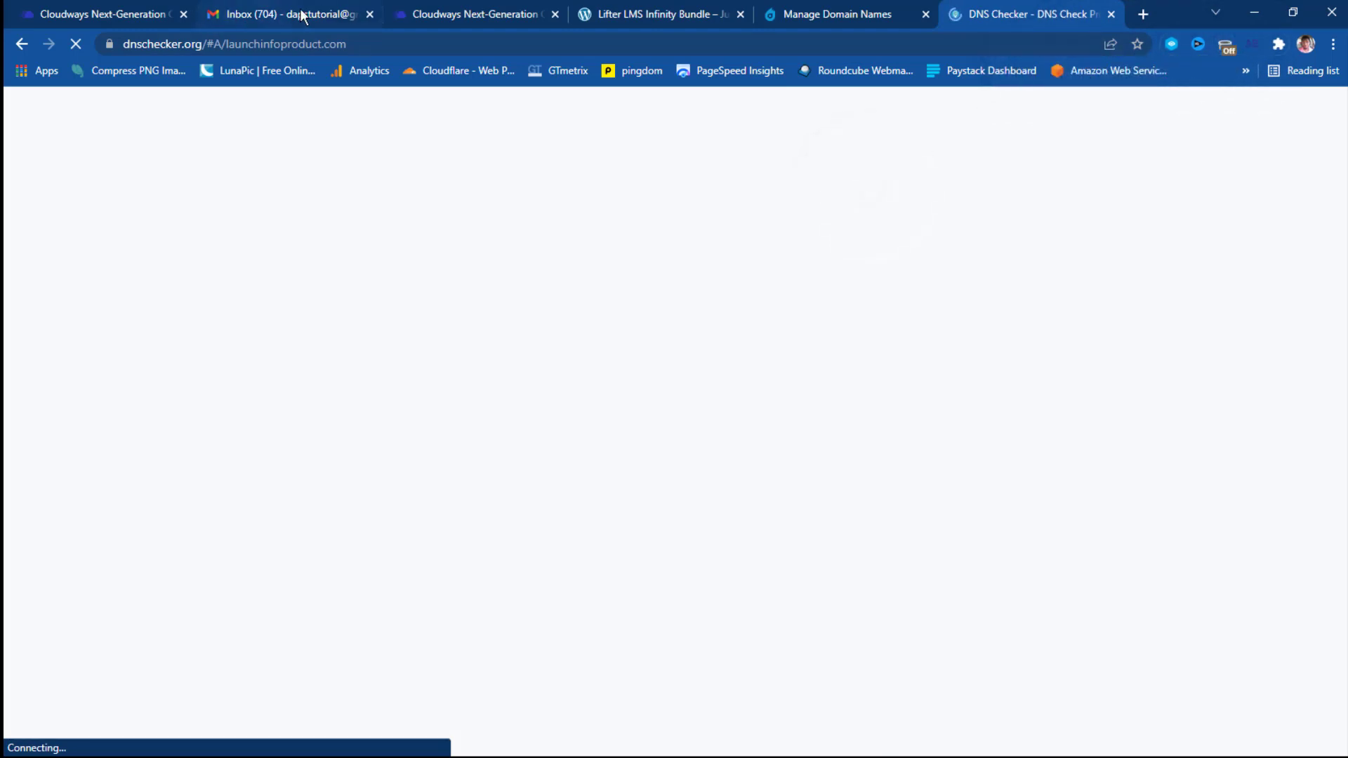
{"action": "left_click", "coordinate": [491, 12]}
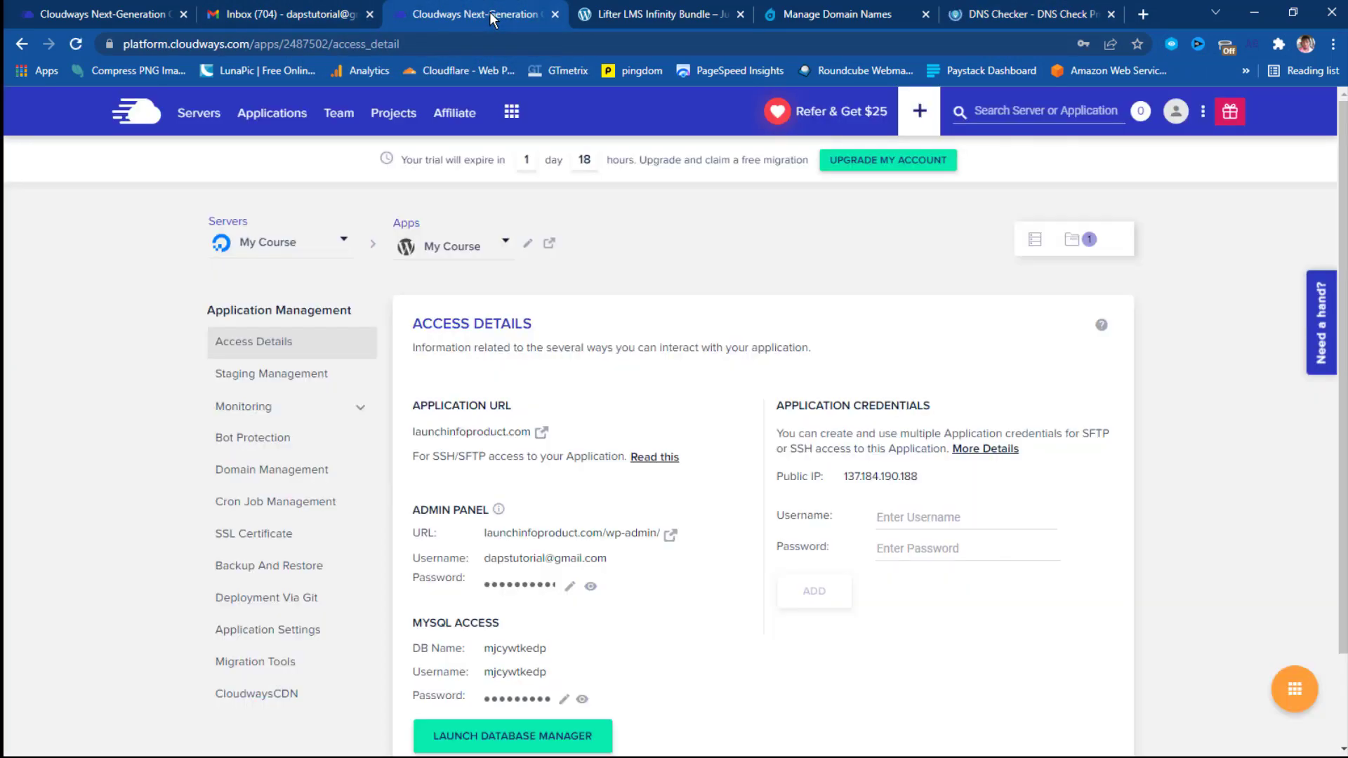
{"action": "left_click", "coordinate": [263, 541]}
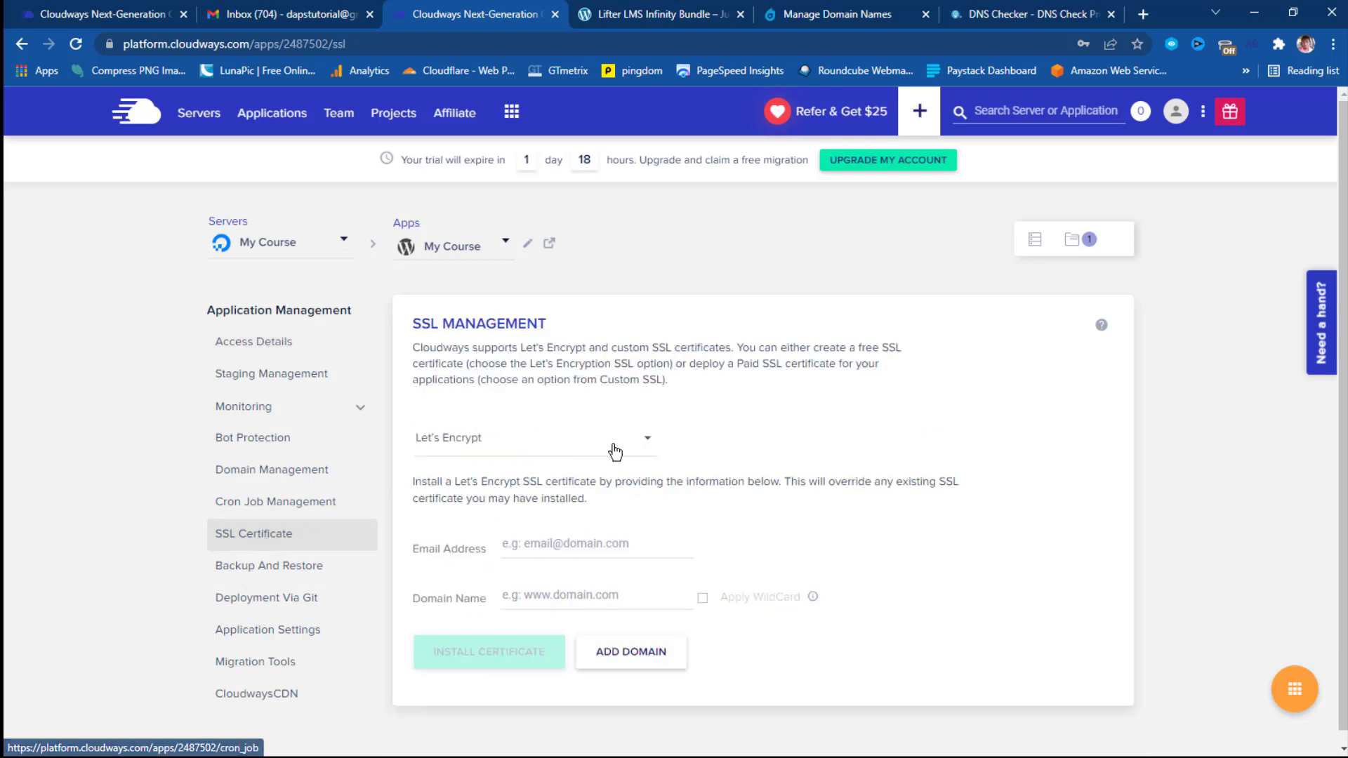
Install a free Let's Encrypt certificate for launchinfoproduct.com, entering the domain and contact email.
{"action": "left_click", "coordinate": [640, 446]}
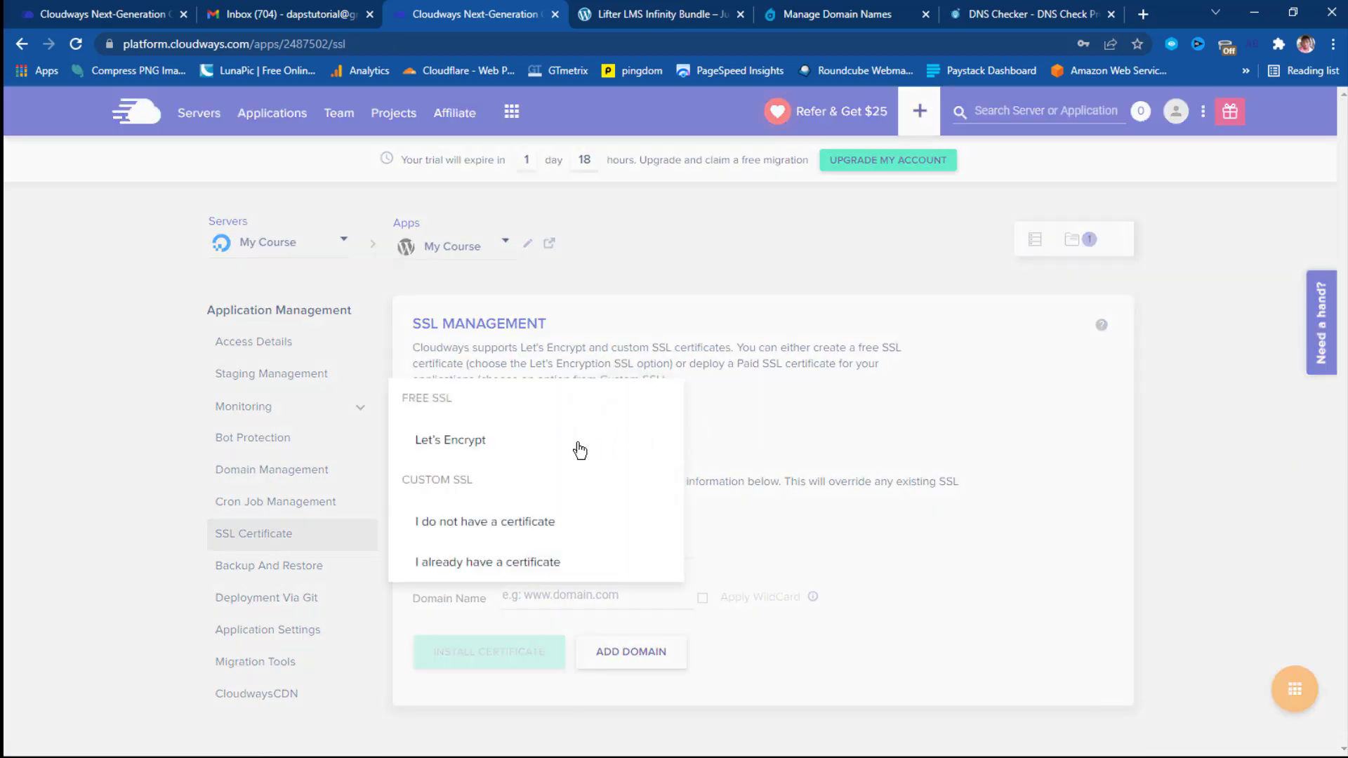
{"action": "left_click", "coordinate": [478, 448]}
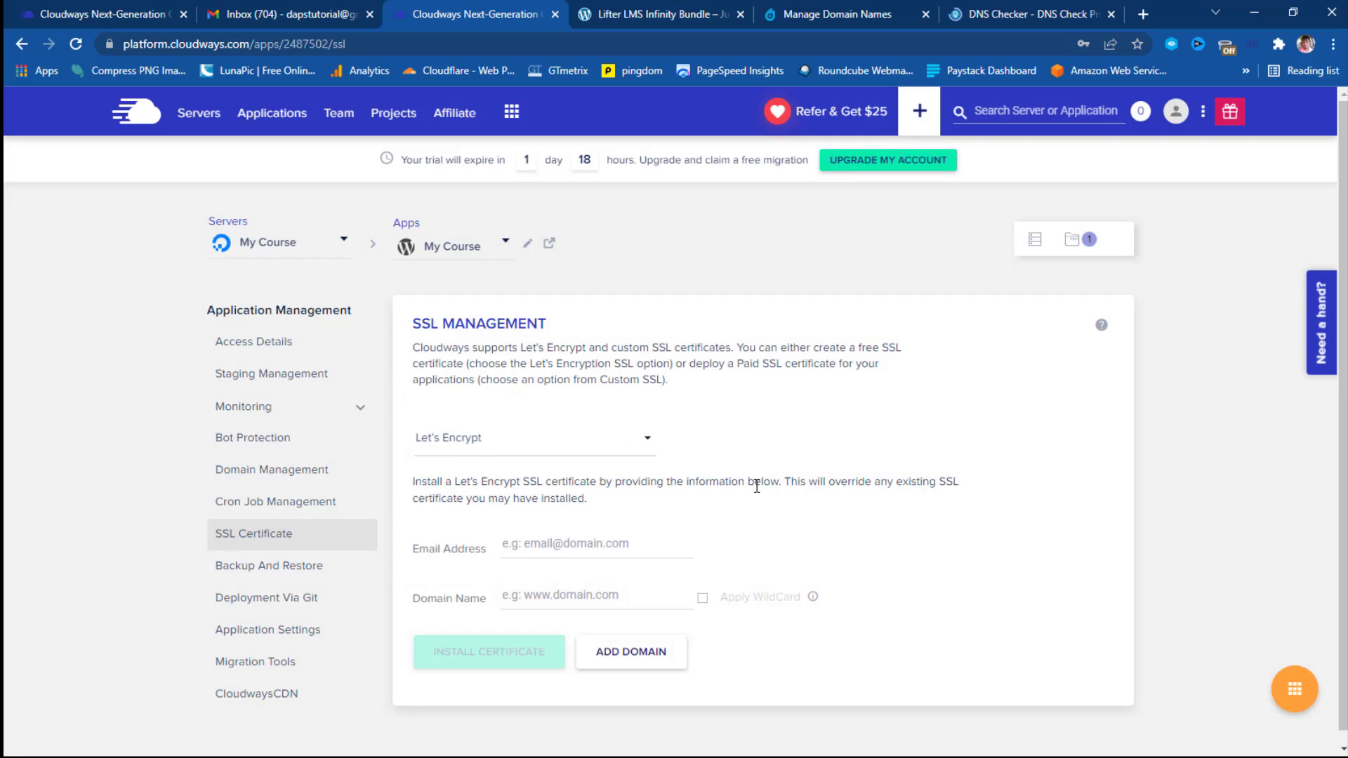
{"action": "right_click", "coordinate": [532, 595]}
{"action": "mouse_move", "coordinate": [574, 534]}
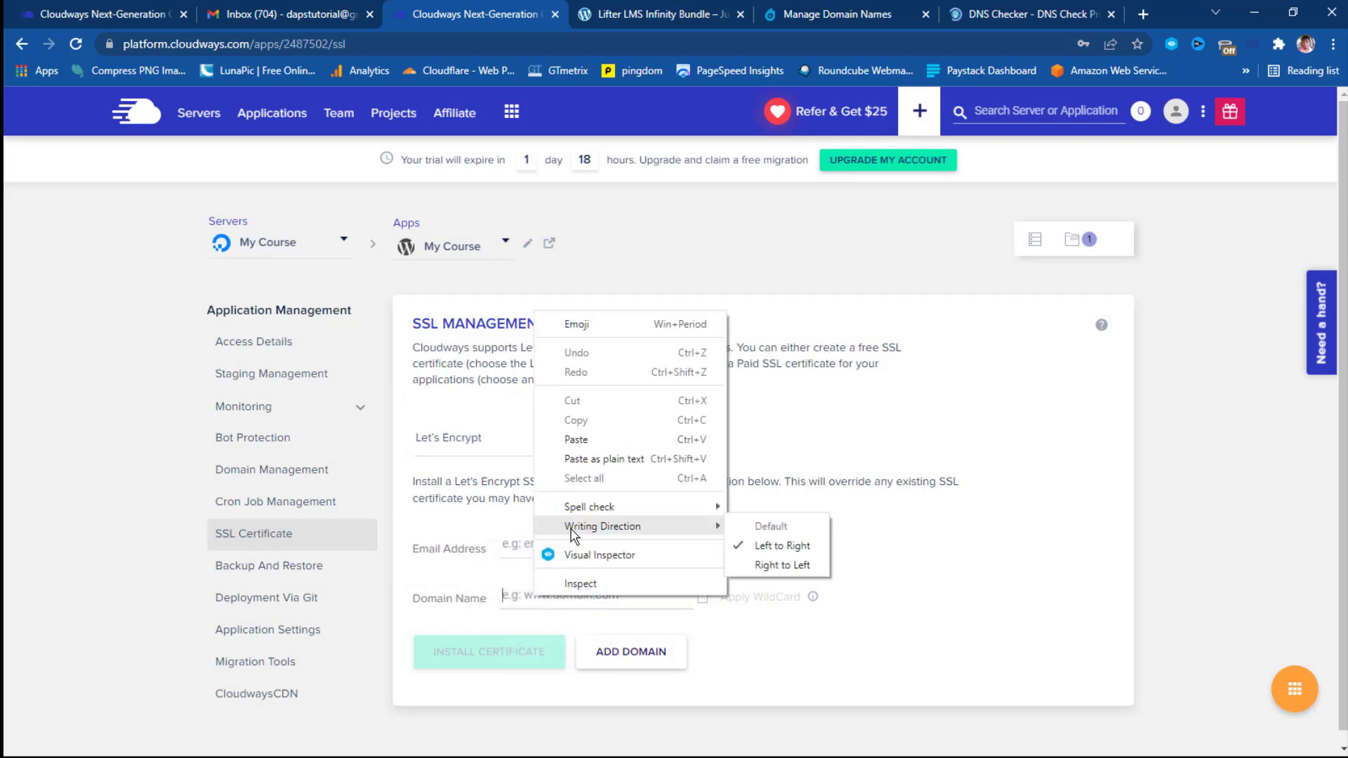
{"action": "left_click", "coordinate": [581, 439]}
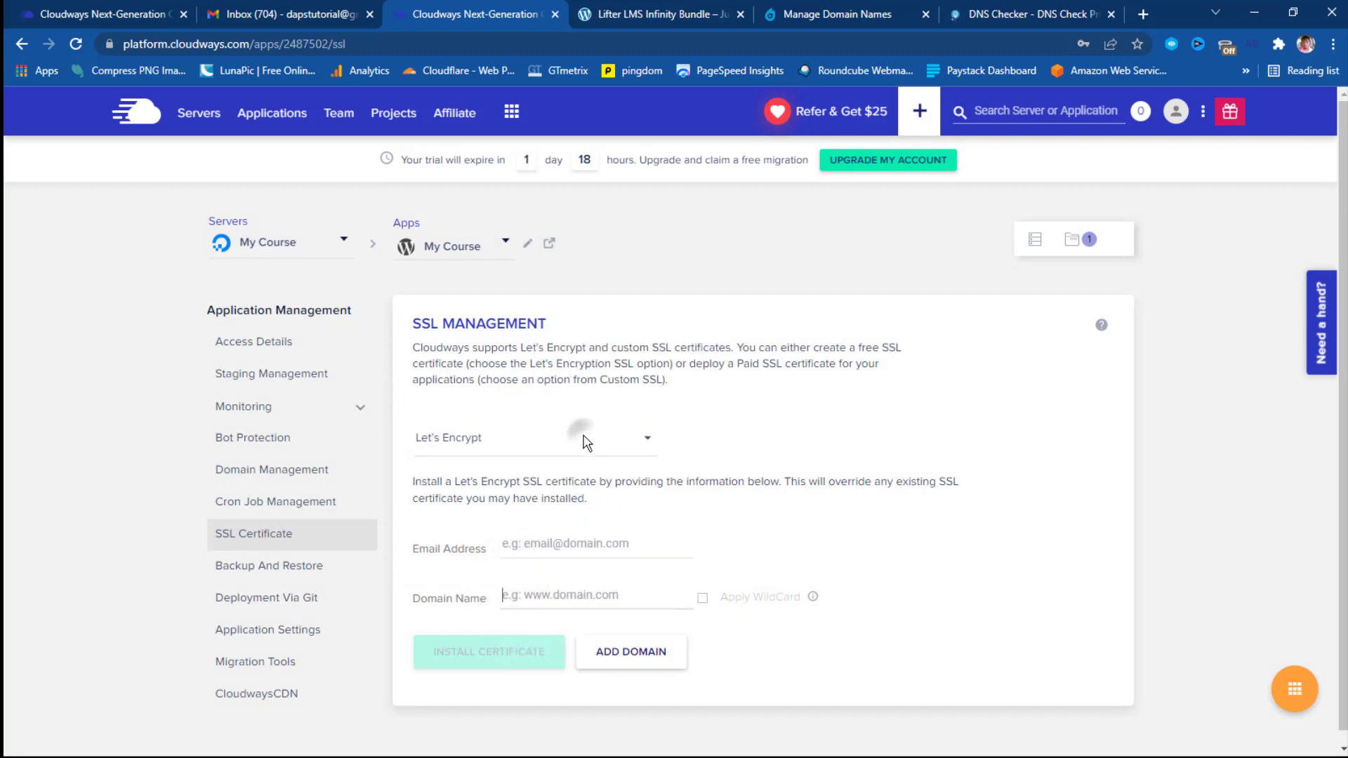
{"action": "left_click", "coordinate": [560, 542]}
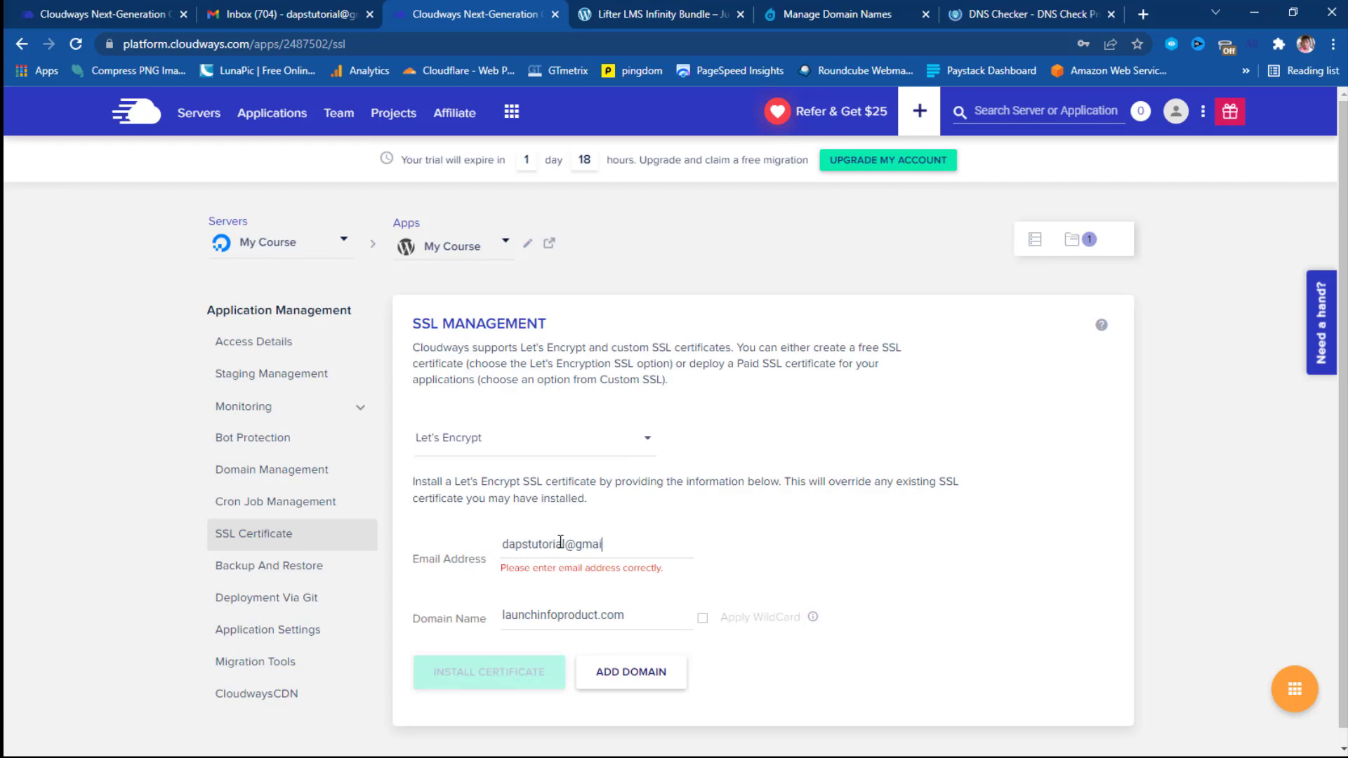
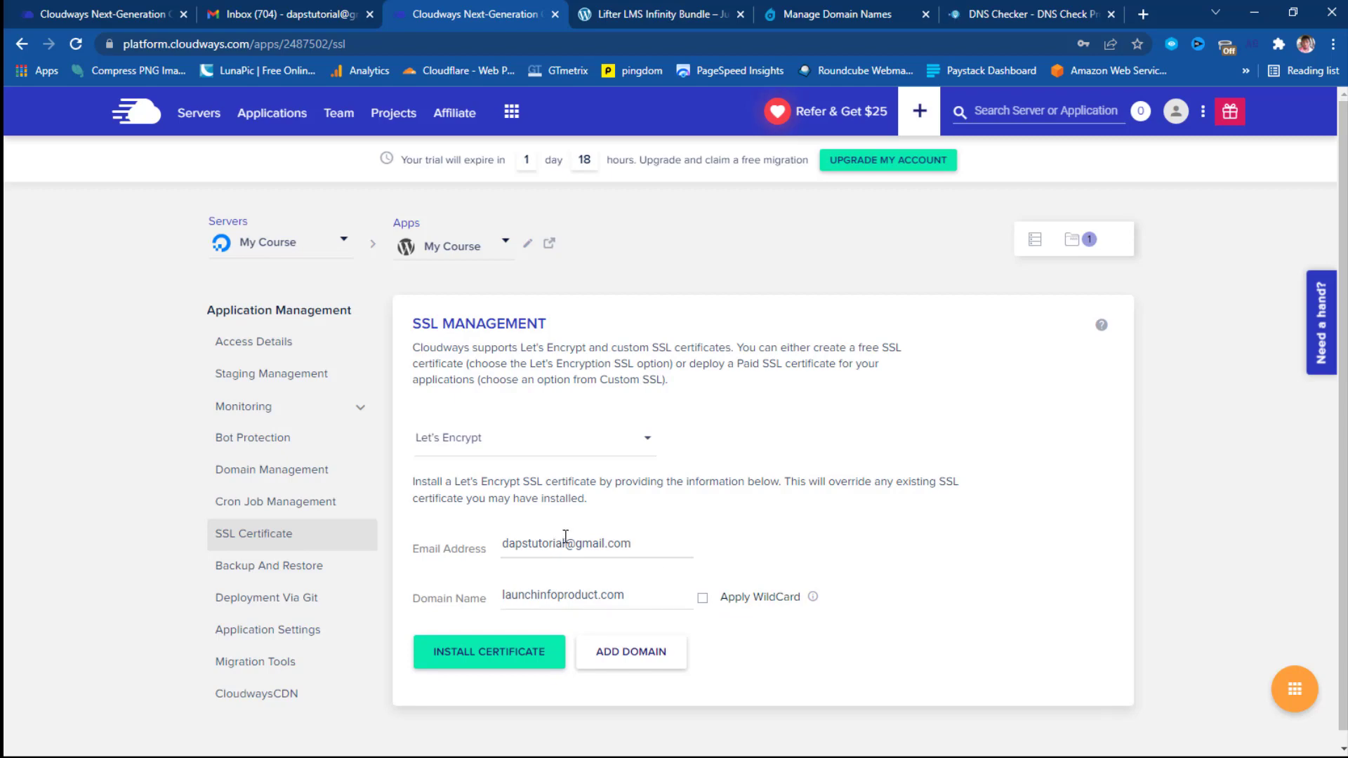
{"action": "left_click", "coordinate": [498, 657]}
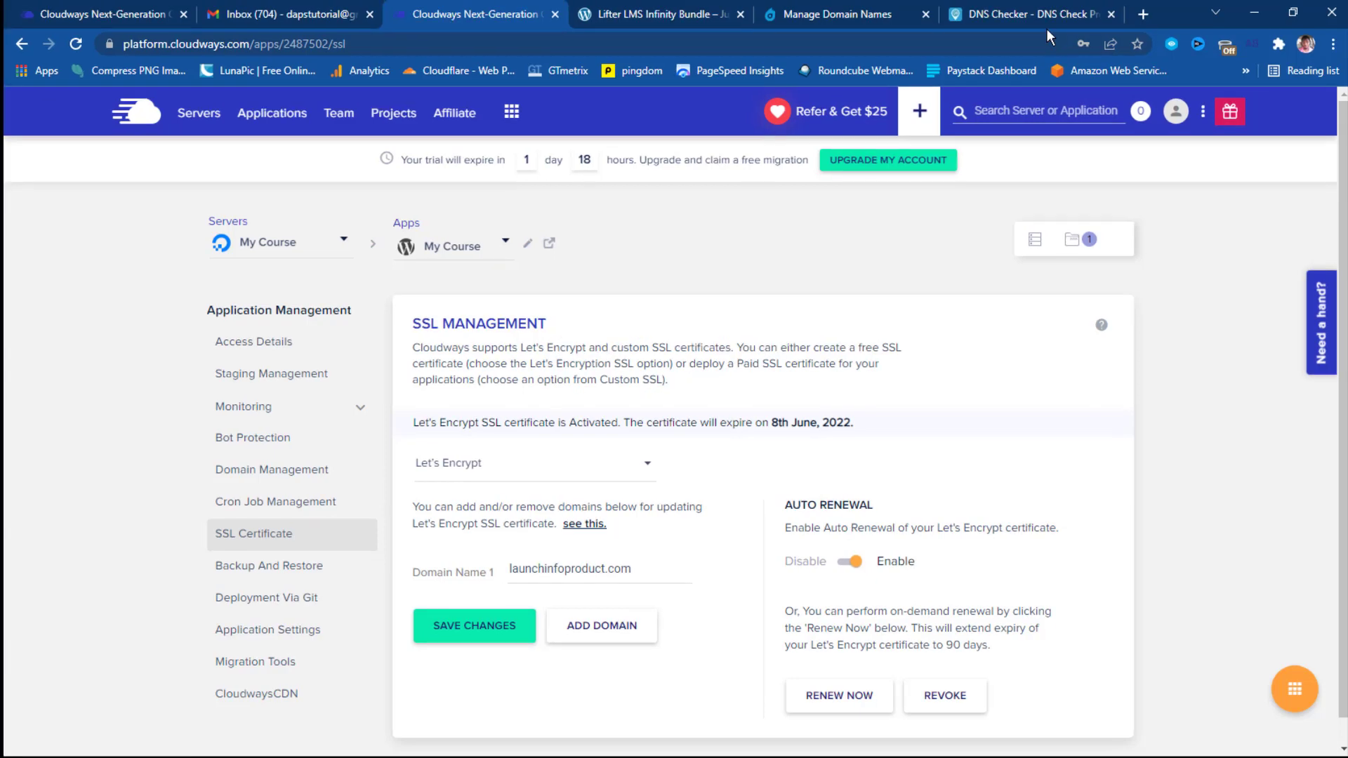
Review DNS Checker results showing launchinfoproduct.com resolving to 137.184.190.188 on worldwide servers.
{"action": "left_click", "coordinate": [1044, 10]}
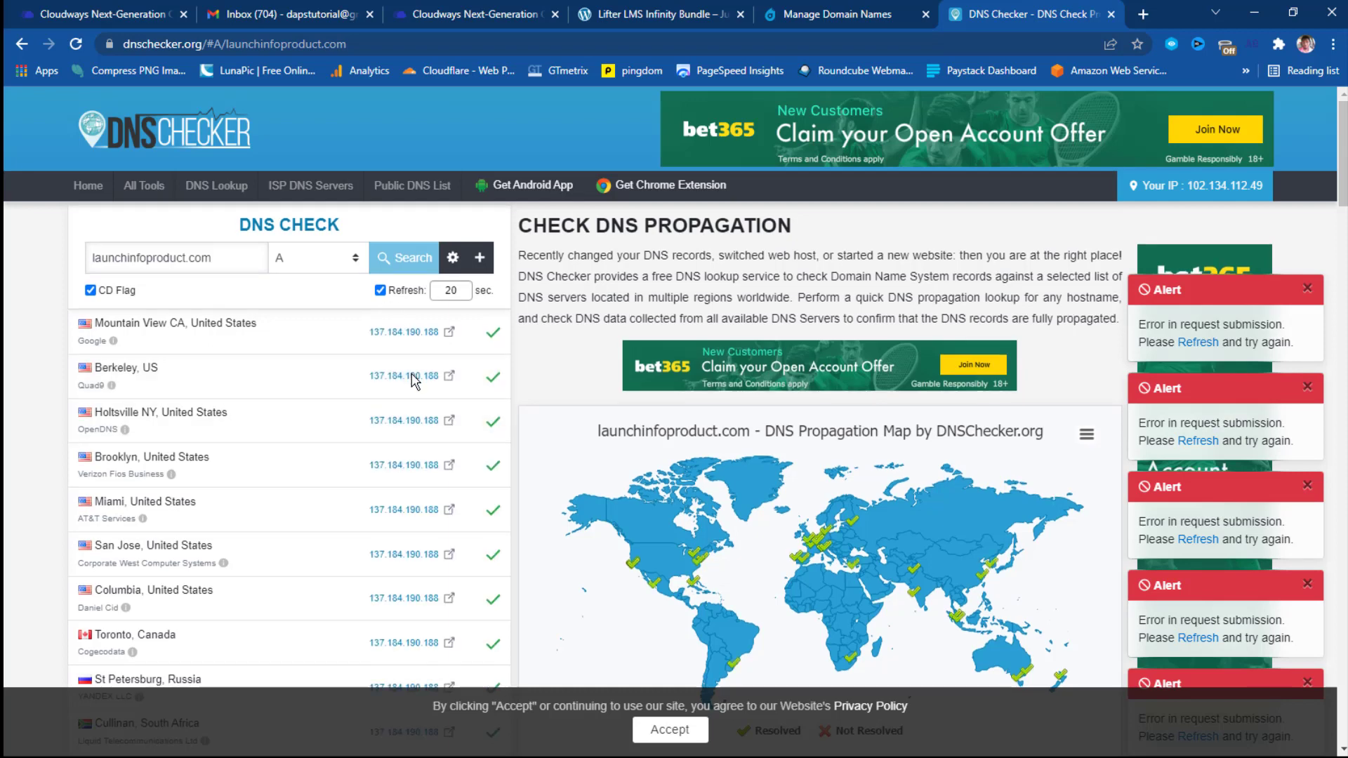
{"action": "scroll", "coordinate": [412, 387], "scroll_direction": "down", "scroll_amount": 3}
{"action": "scroll", "coordinate": [413, 389], "scroll_direction": "down", "scroll_amount": 10}
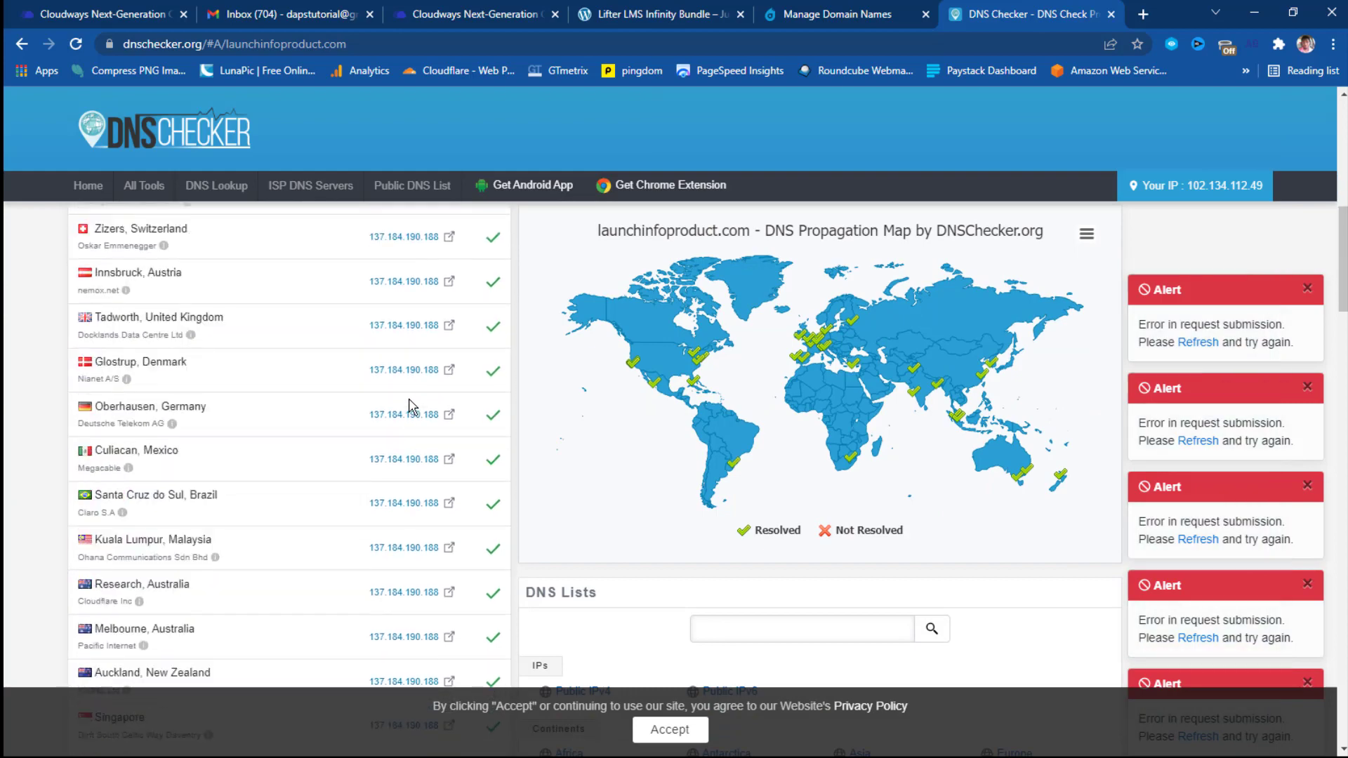
{"action": "scroll", "coordinate": [406, 414], "scroll_direction": "down", "scroll_amount": 5}
{"action": "scroll", "coordinate": [406, 414], "scroll_direction": "up", "scroll_amount": 6}
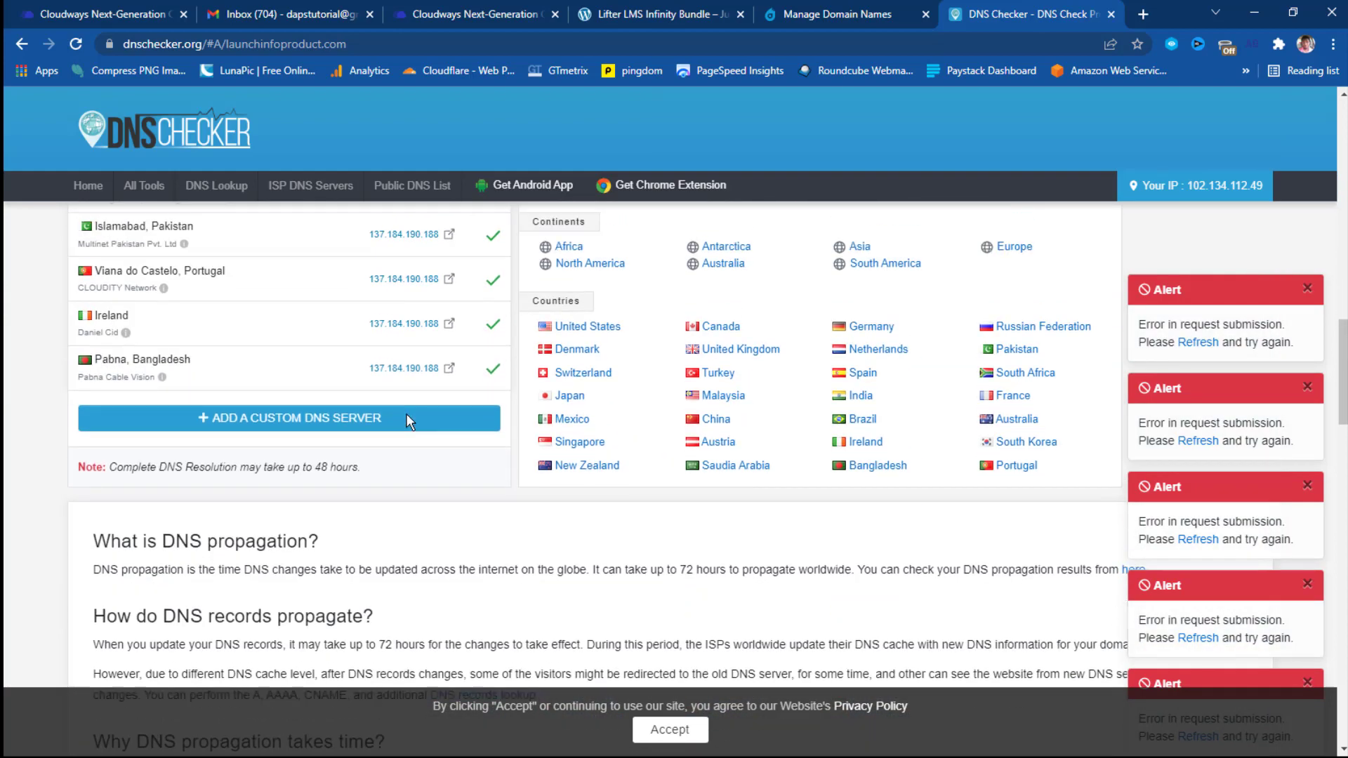
{"action": "scroll", "coordinate": [411, 420], "scroll_direction": "up", "scroll_amount": 10}
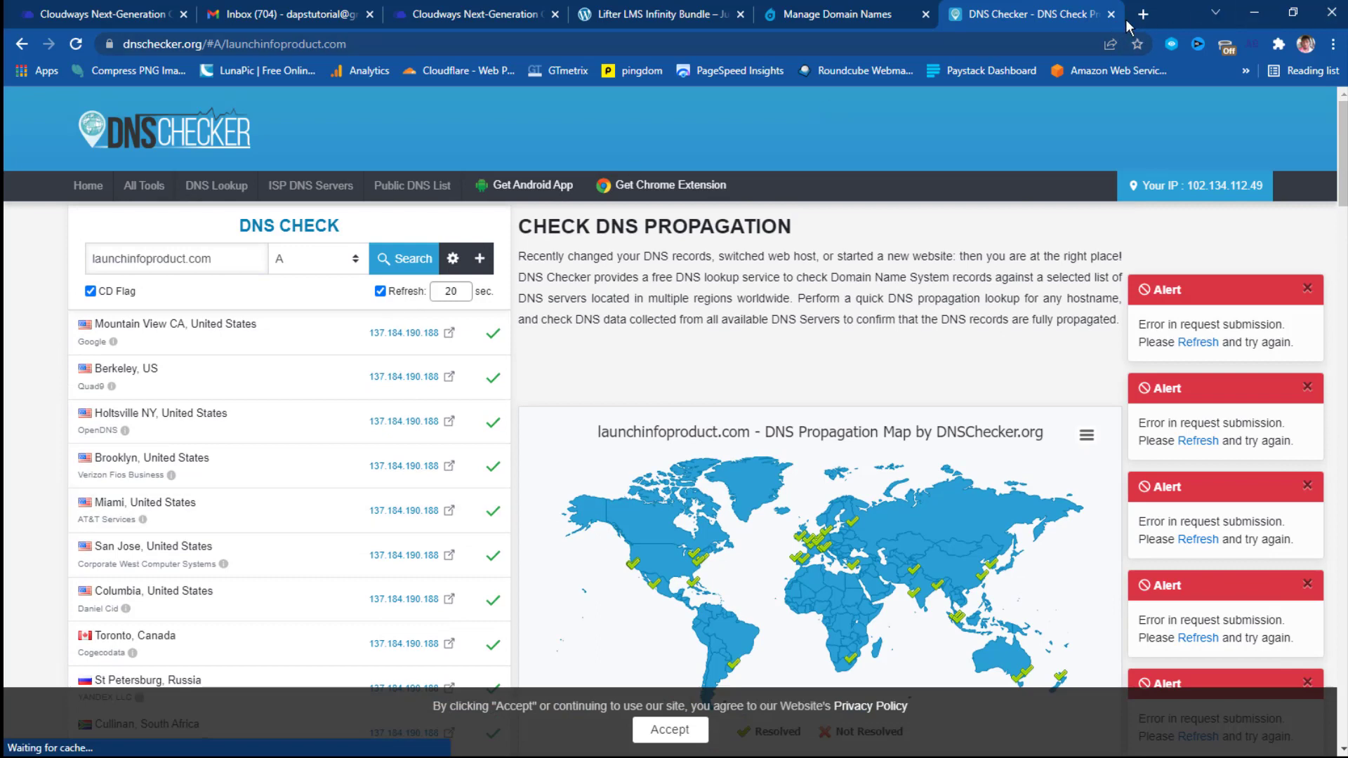
Close DNS Checker and load launchinfoproduct.com in a new tab.
{"action": "left_click", "coordinate": [1146, 13]}
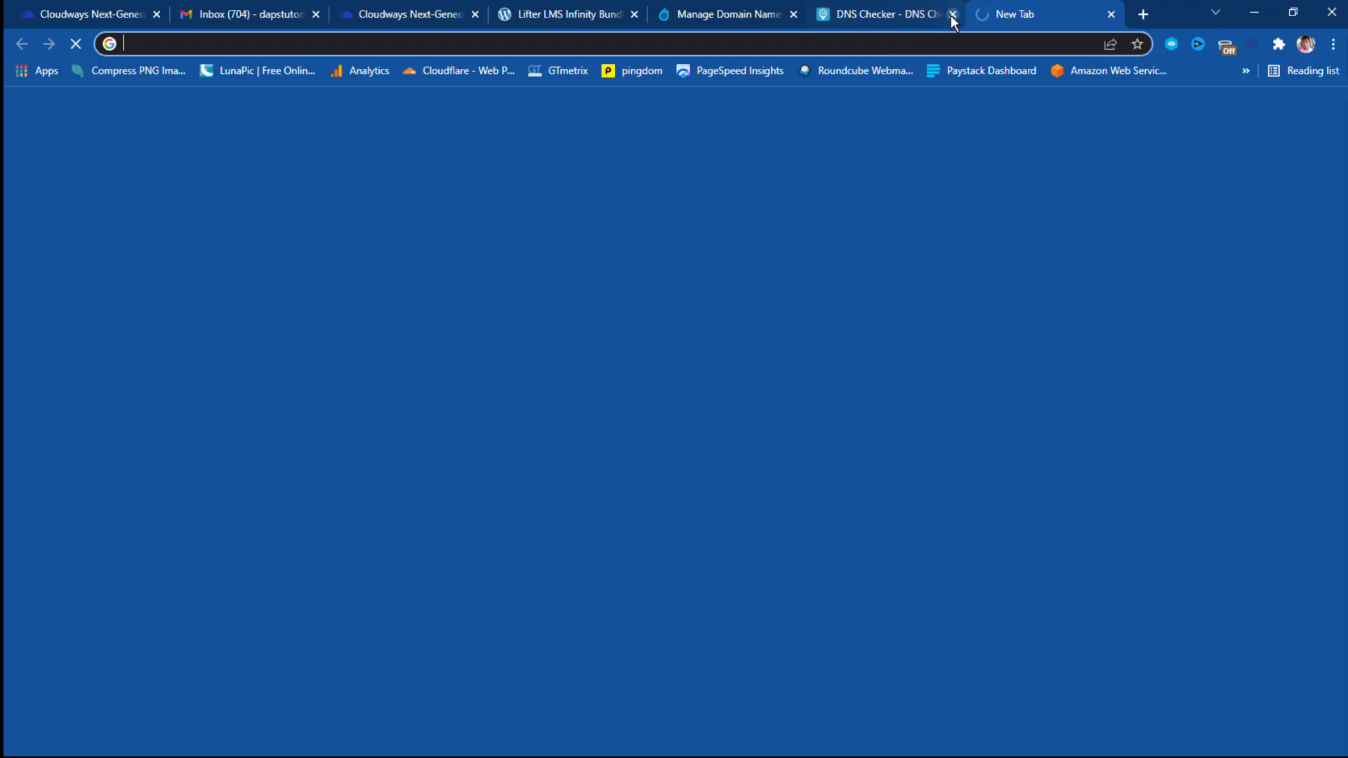
{"action": "left_click", "coordinate": [952, 14]}
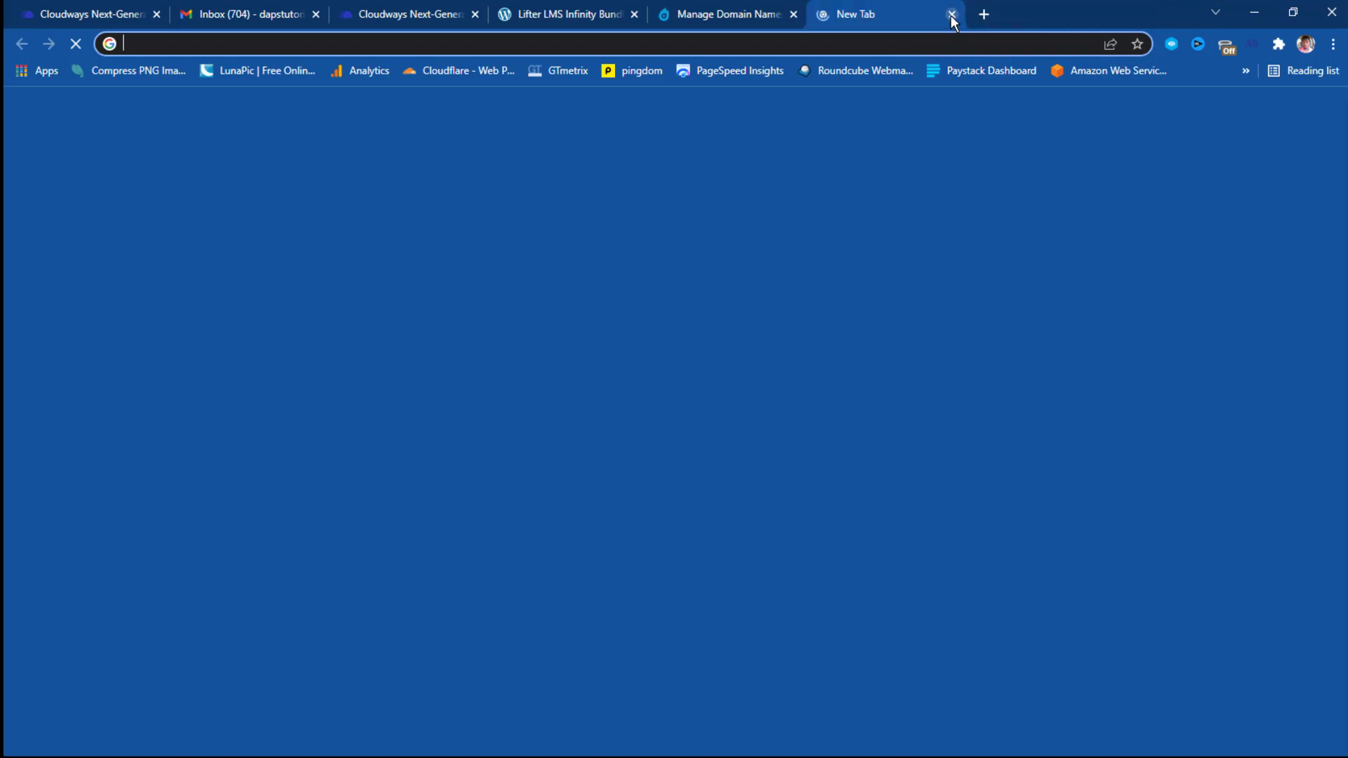
{"action": "left_click", "coordinate": [872, 44]}
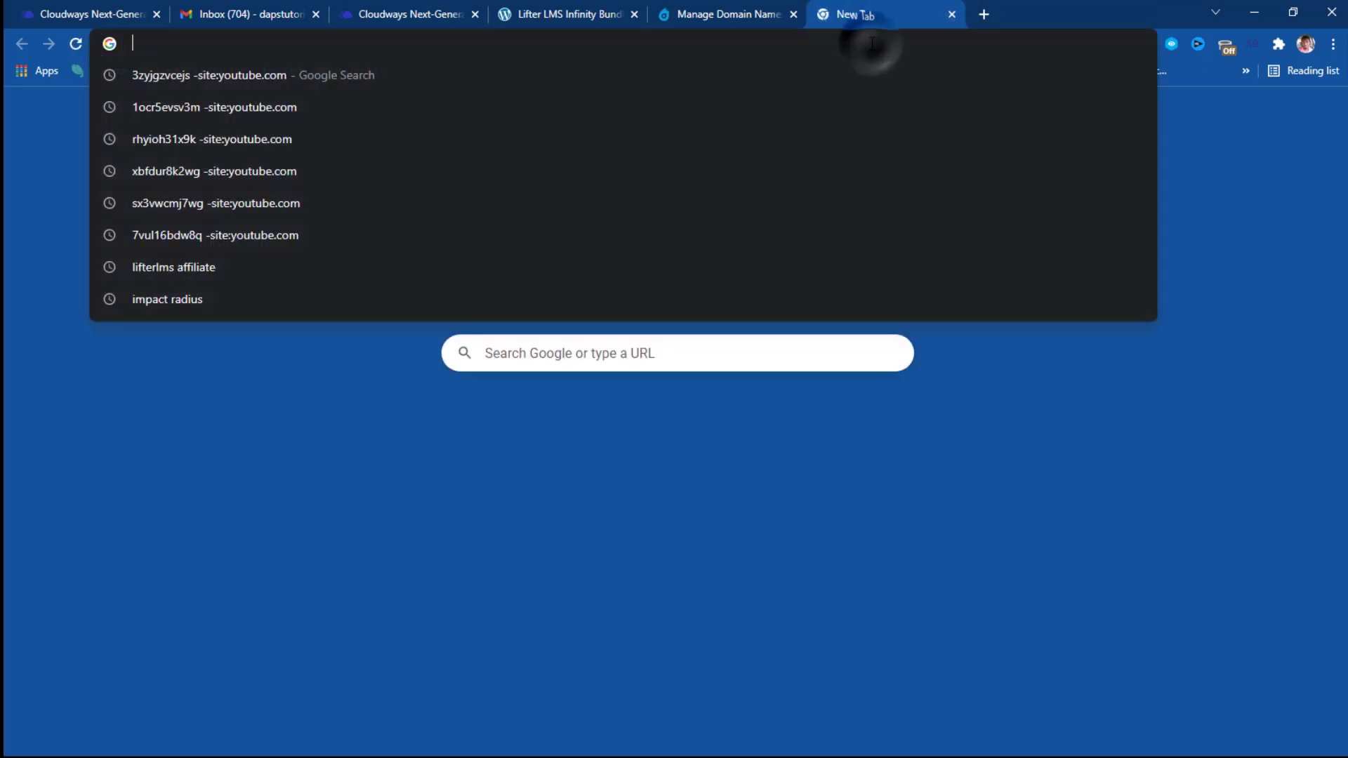
{"action": "right_click", "coordinate": [208, 43]}
{"action": "left_click", "coordinate": [261, 174]}
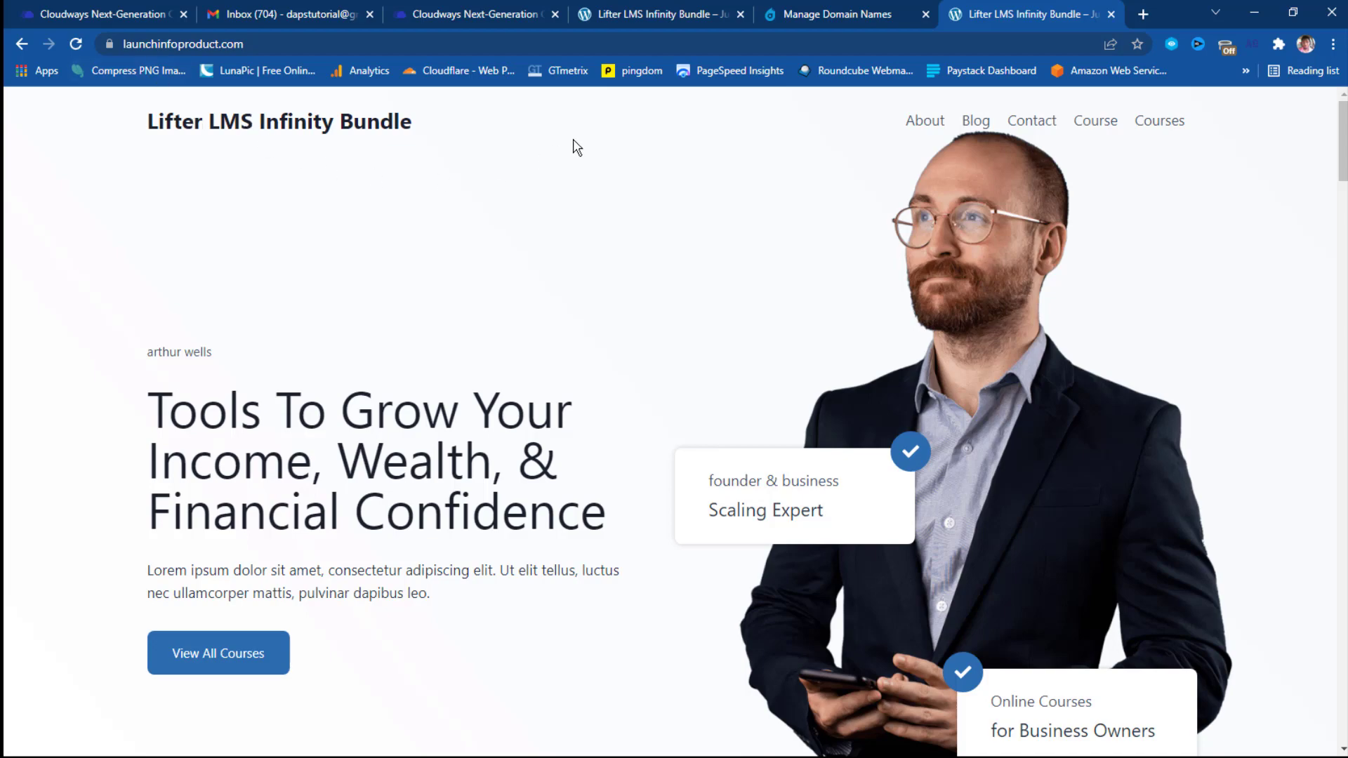
Reload the old cloudwaysapps staging tab and proceed past the security warning.
{"action": "scroll", "coordinate": [571, 144], "scroll_direction": "down", "scroll_amount": 20}
{"action": "scroll", "coordinate": [568, 172], "scroll_direction": "down", "scroll_amount": 5}
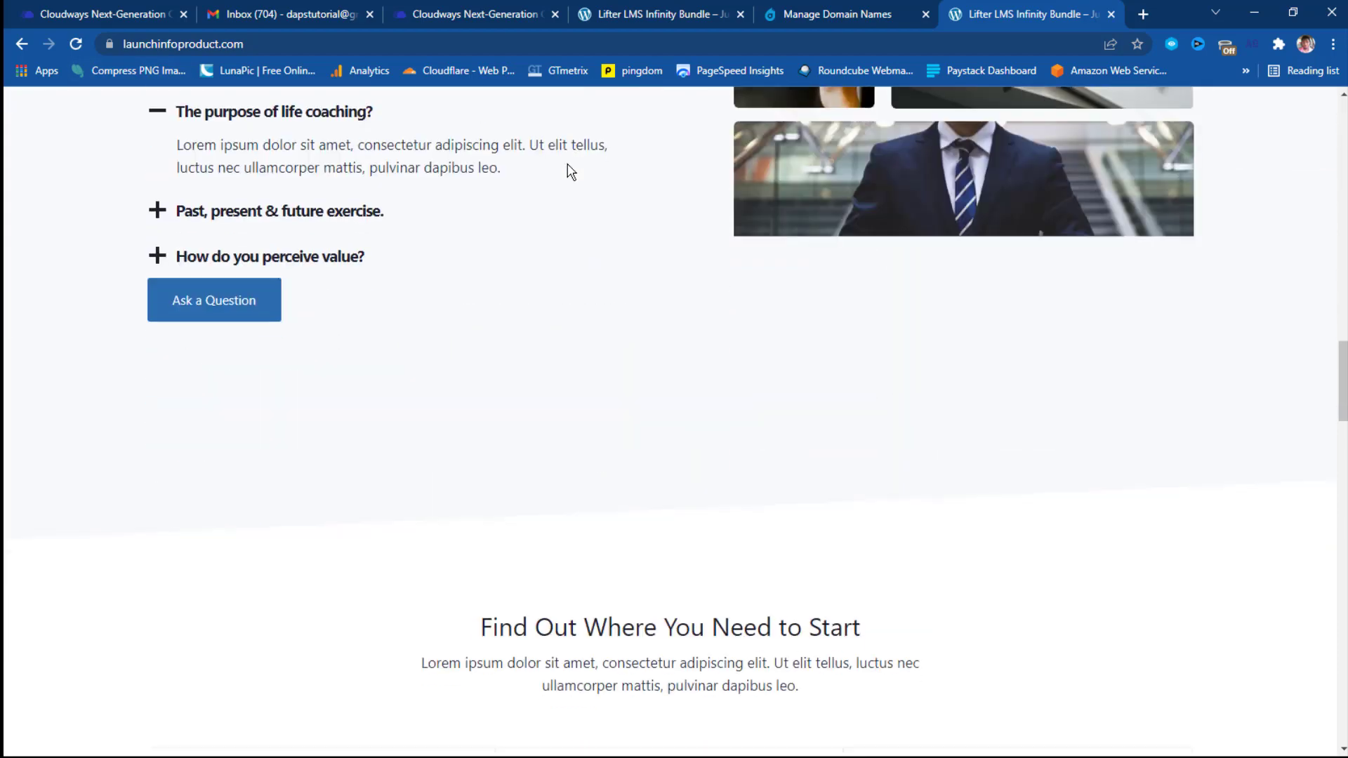
{"action": "scroll", "coordinate": [554, 166], "scroll_direction": "up", "scroll_amount": 5}
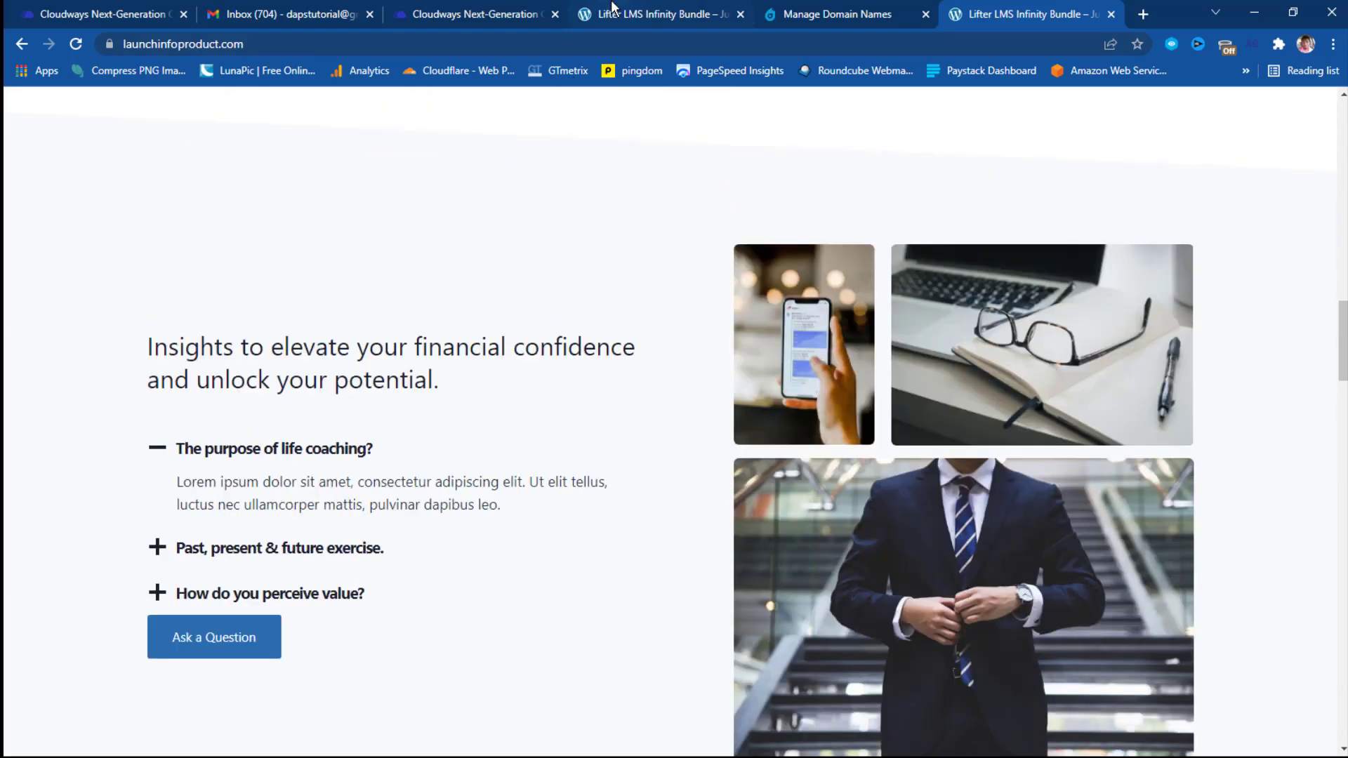
{"action": "left_click", "coordinate": [622, 20]}
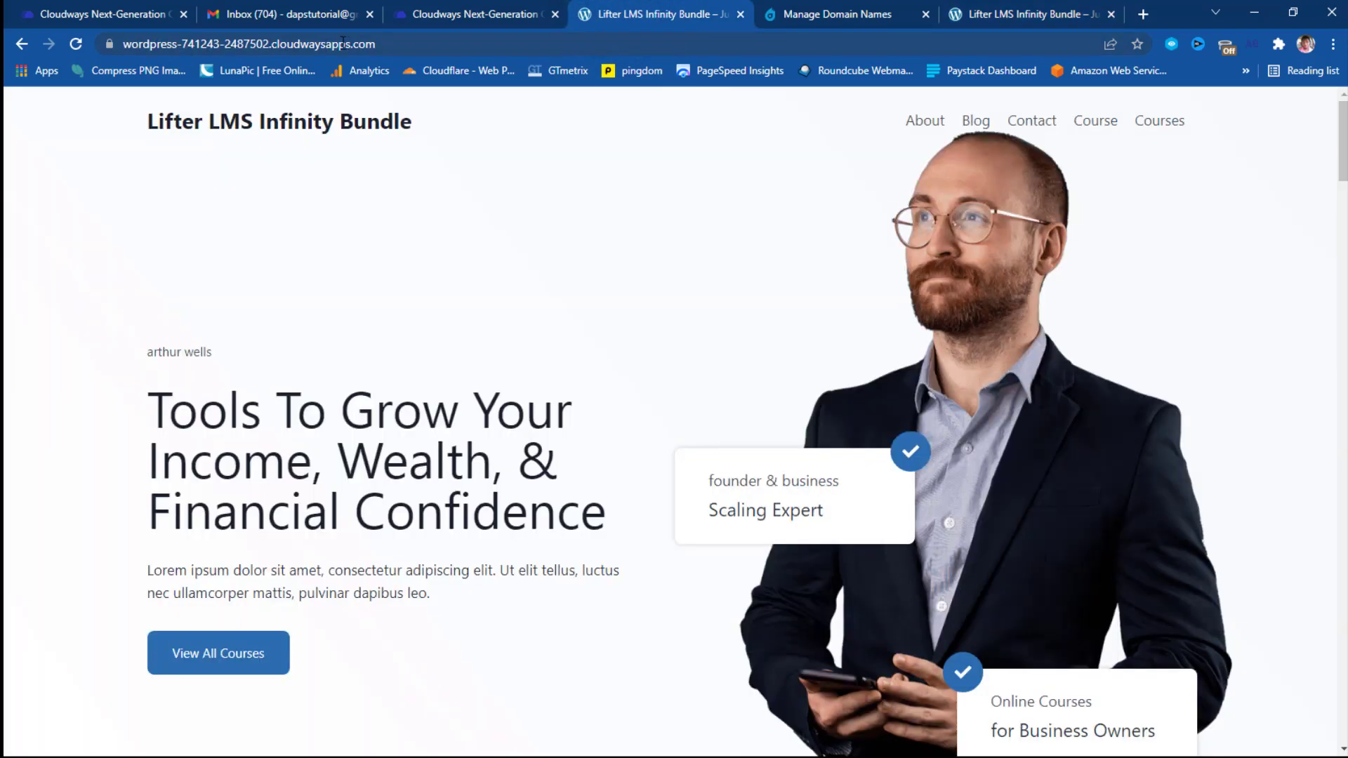
{"action": "left_click", "coordinate": [75, 43]}
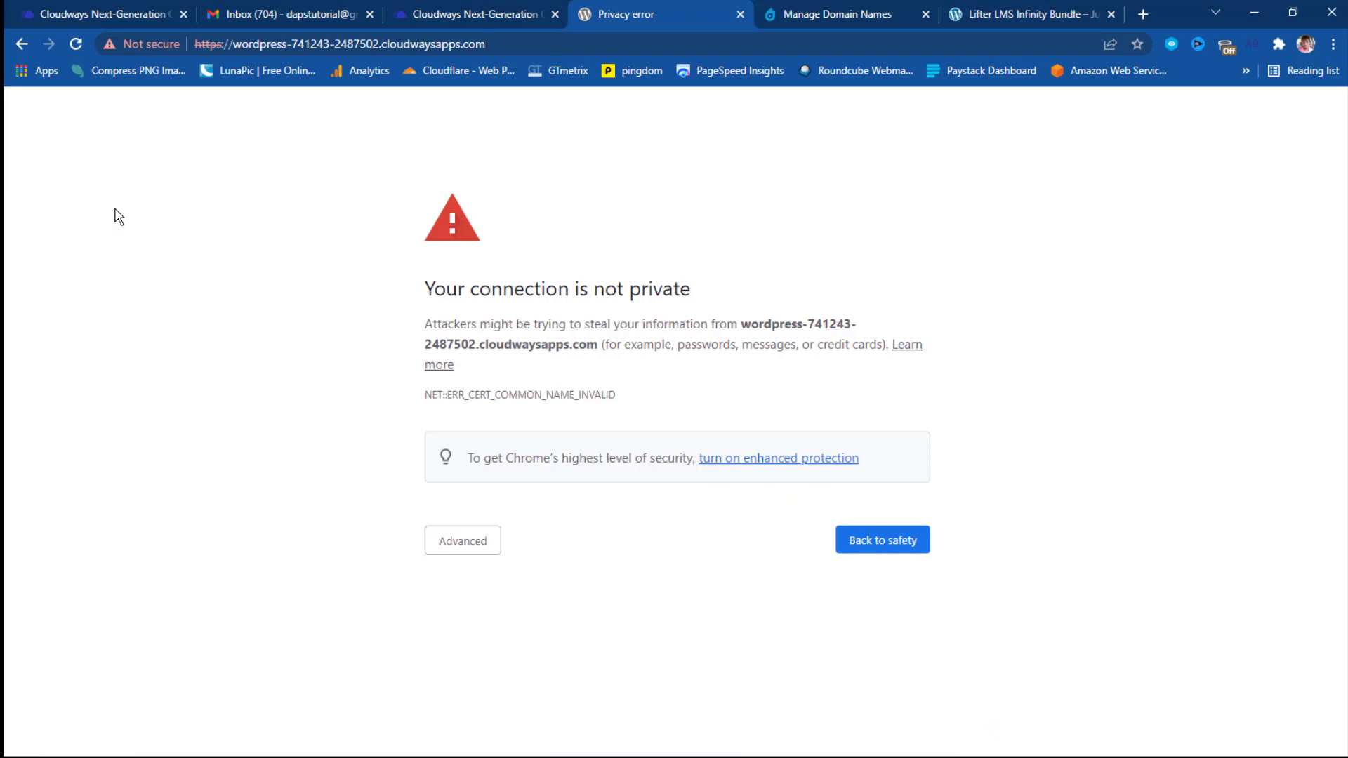
{"action": "left_click", "coordinate": [464, 542]}
{"action": "left_click", "coordinate": [519, 671]}
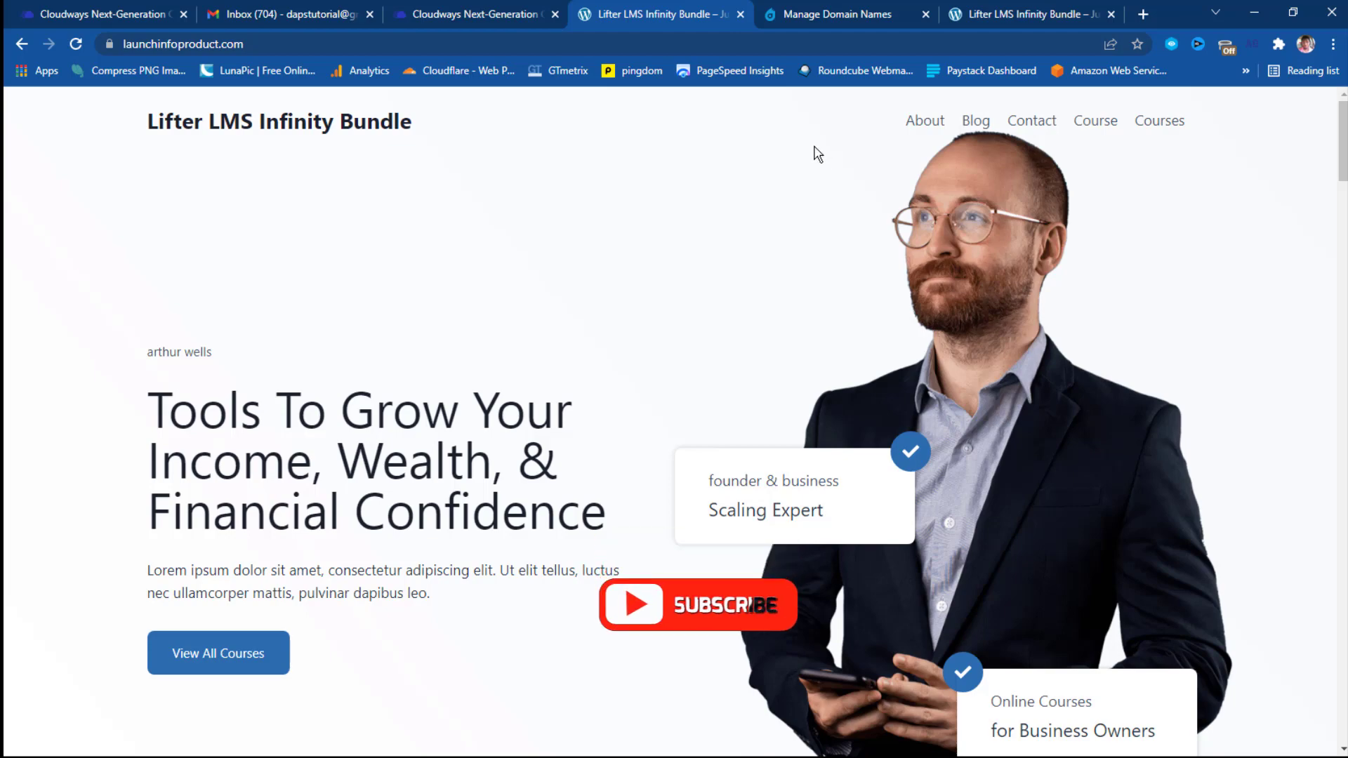
Close the duplicate Lifter LMS Infinity Bundle tab.
{"action": "scroll", "coordinate": [814, 147], "scroll_direction": "down", "scroll_amount": 5}
{"action": "scroll", "coordinate": [814, 148], "scroll_direction": "up", "scroll_amount": 4}
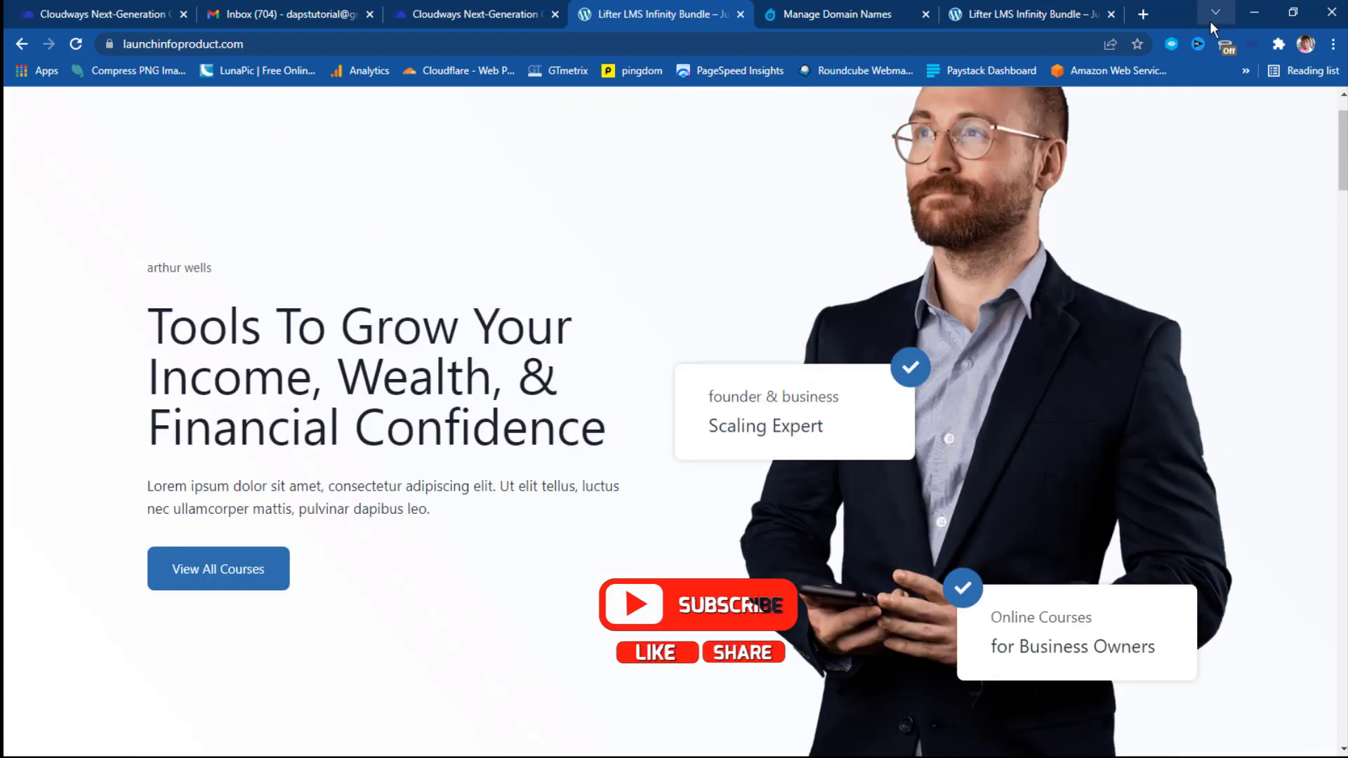
{"action": "left_click", "coordinate": [1111, 14]}
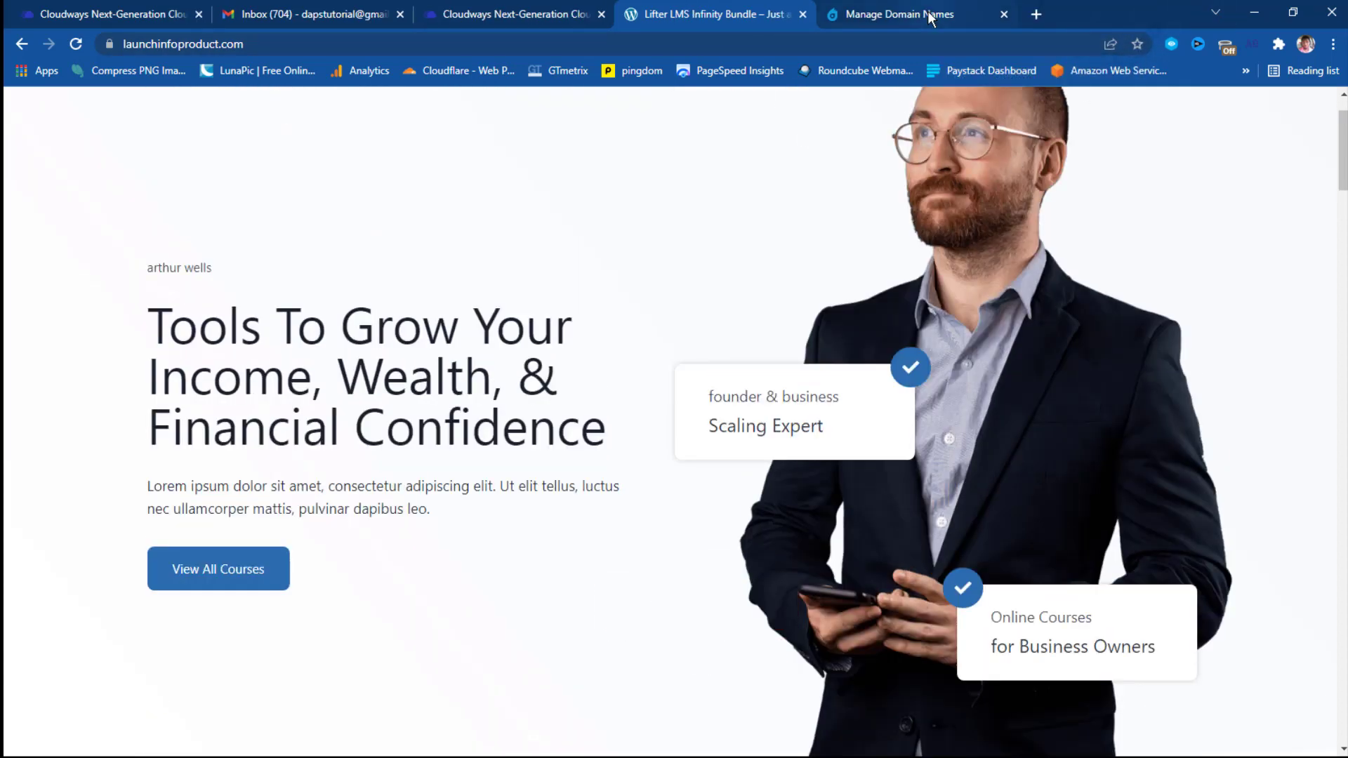
Load the WordPress login page at launchinfoproduct.com/wp-admin.
{"action": "scroll", "coordinate": [773, 319], "scroll_direction": "up", "scroll_amount": 2}
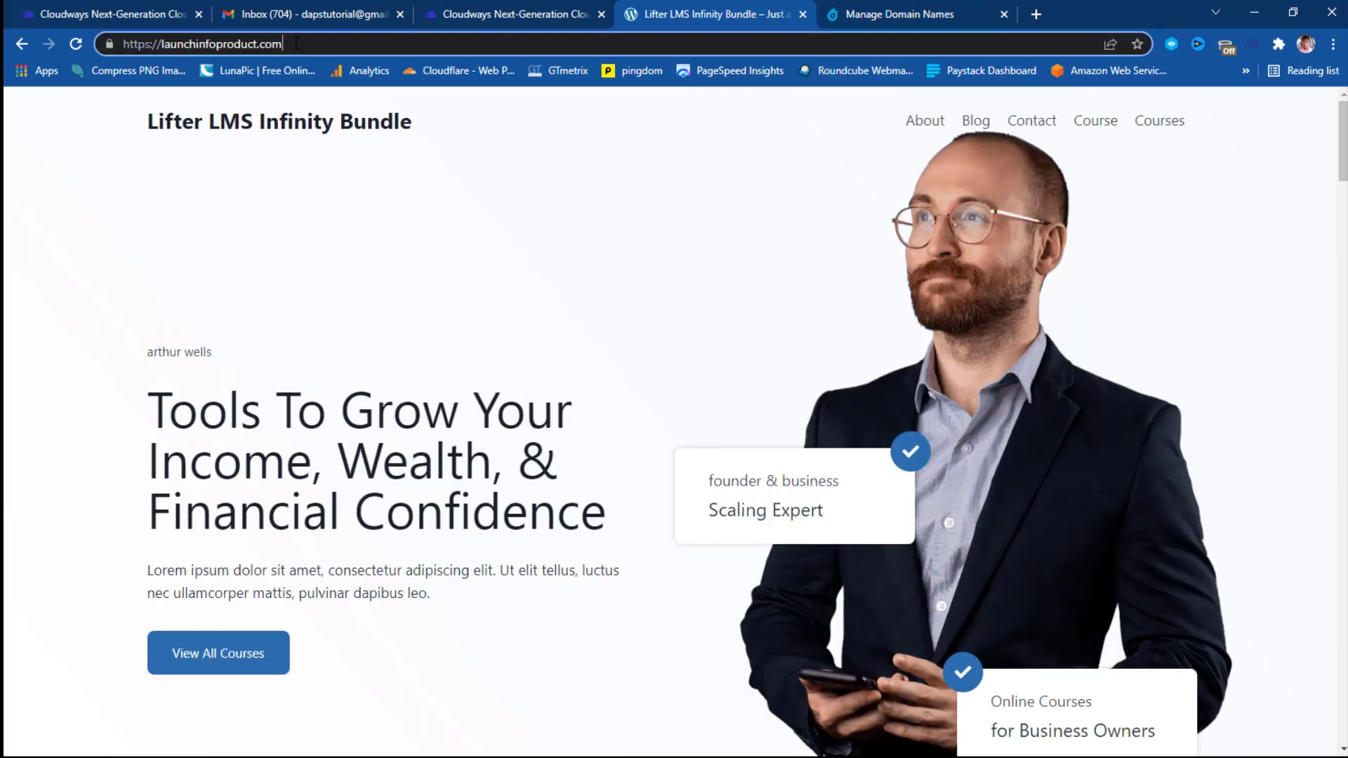
{"action": "type", "text": "."}
{"action": "key", "text": "BackSpace"}
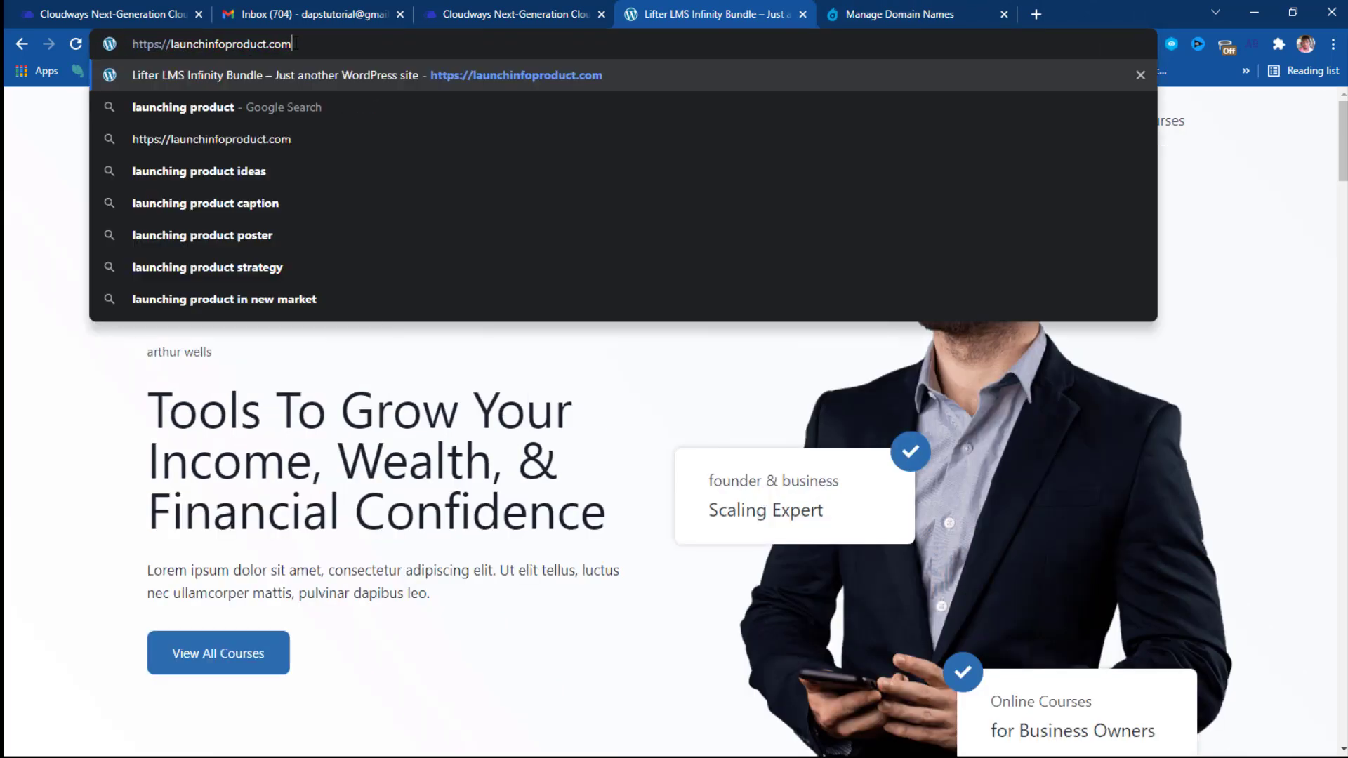
{"action": "type", "text": "/"}
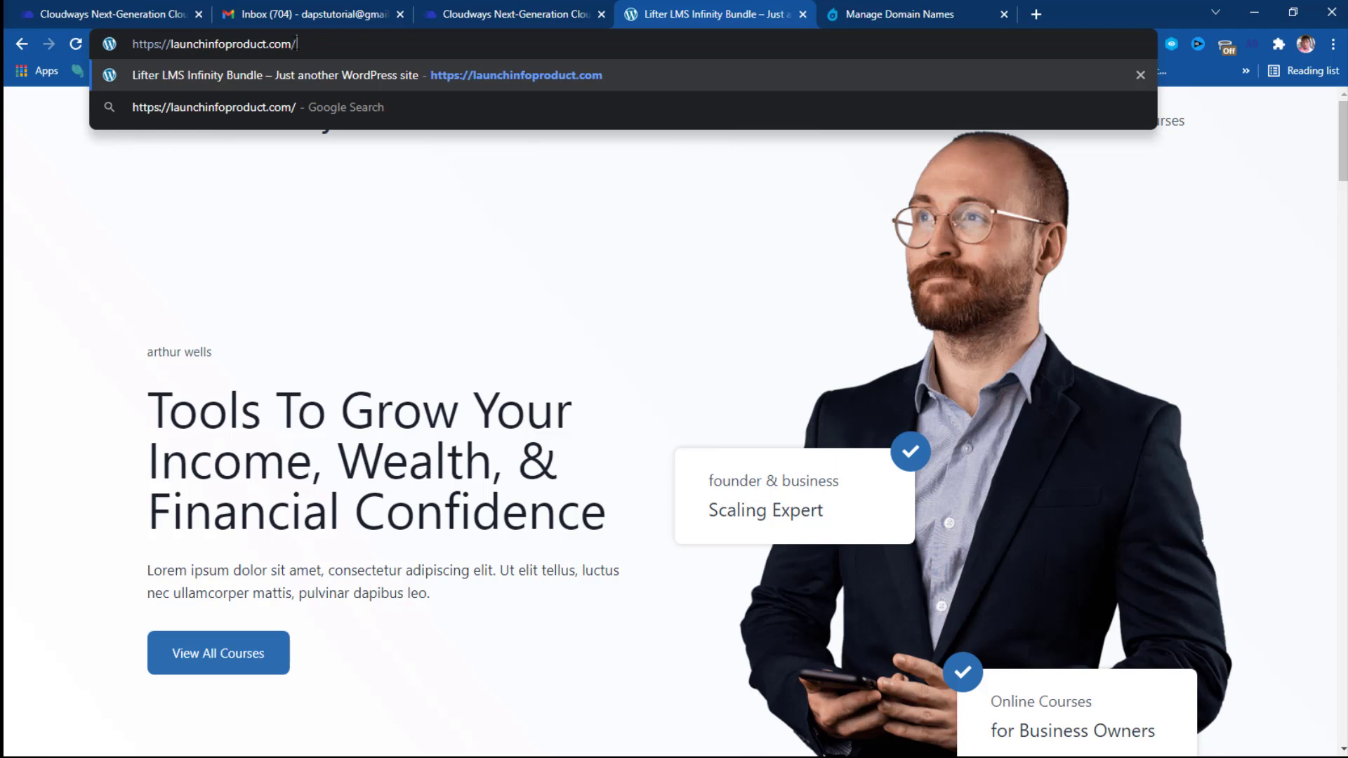
{"action": "type", "text": "wp"}
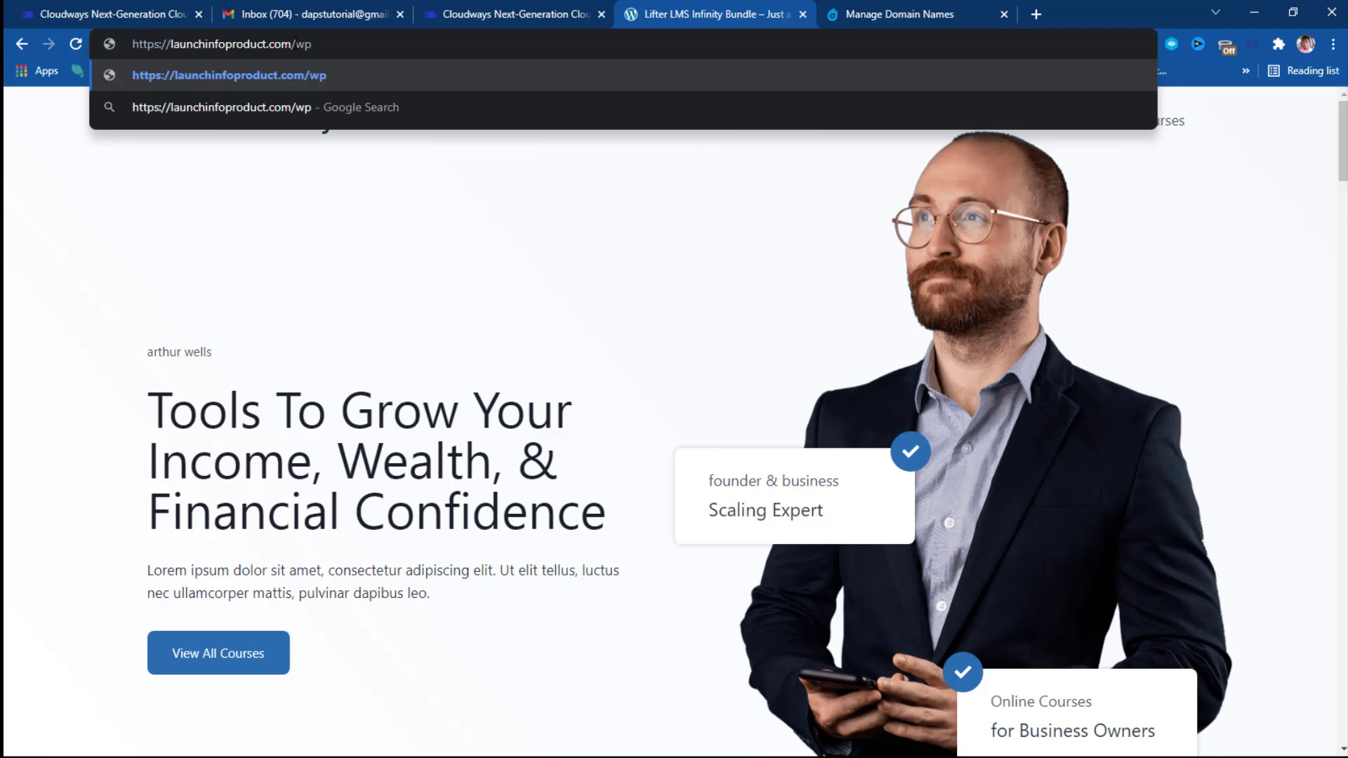
{"action": "type", "text": "0"}
{"action": "key", "text": "BackSpace"}
{"action": "type", "text": "-admin"}
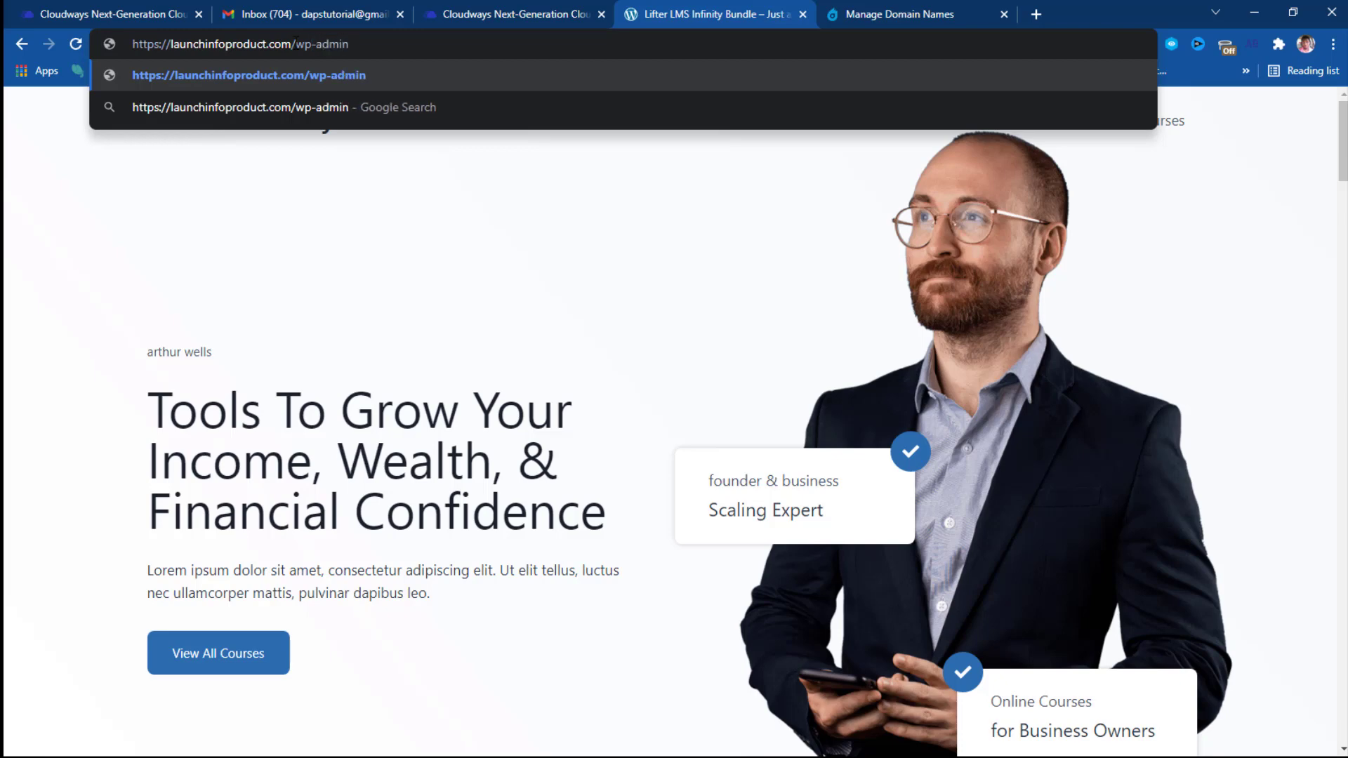
{"action": "key", "text": "Return"}
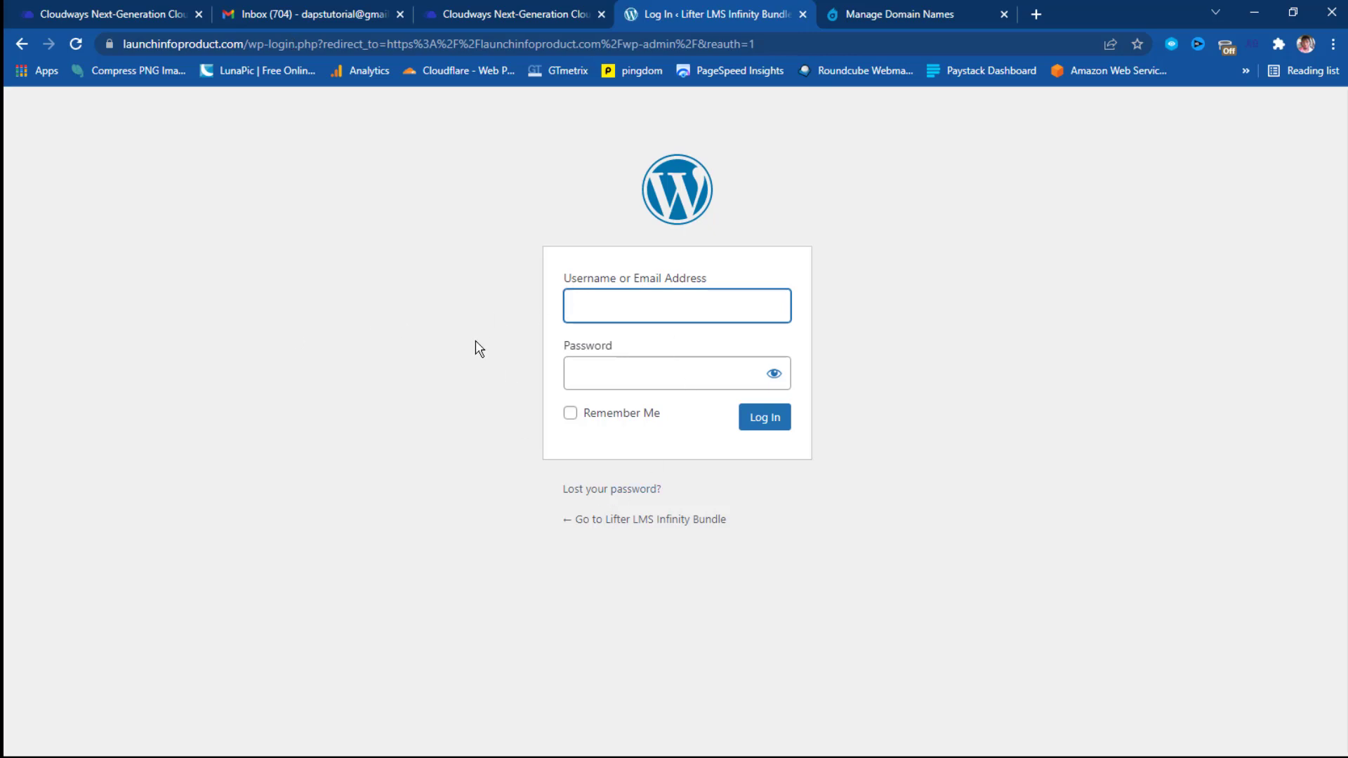
Paste the admin username from Cloudways Access Details into the login form.
{"action": "left_click", "coordinate": [491, 18]}
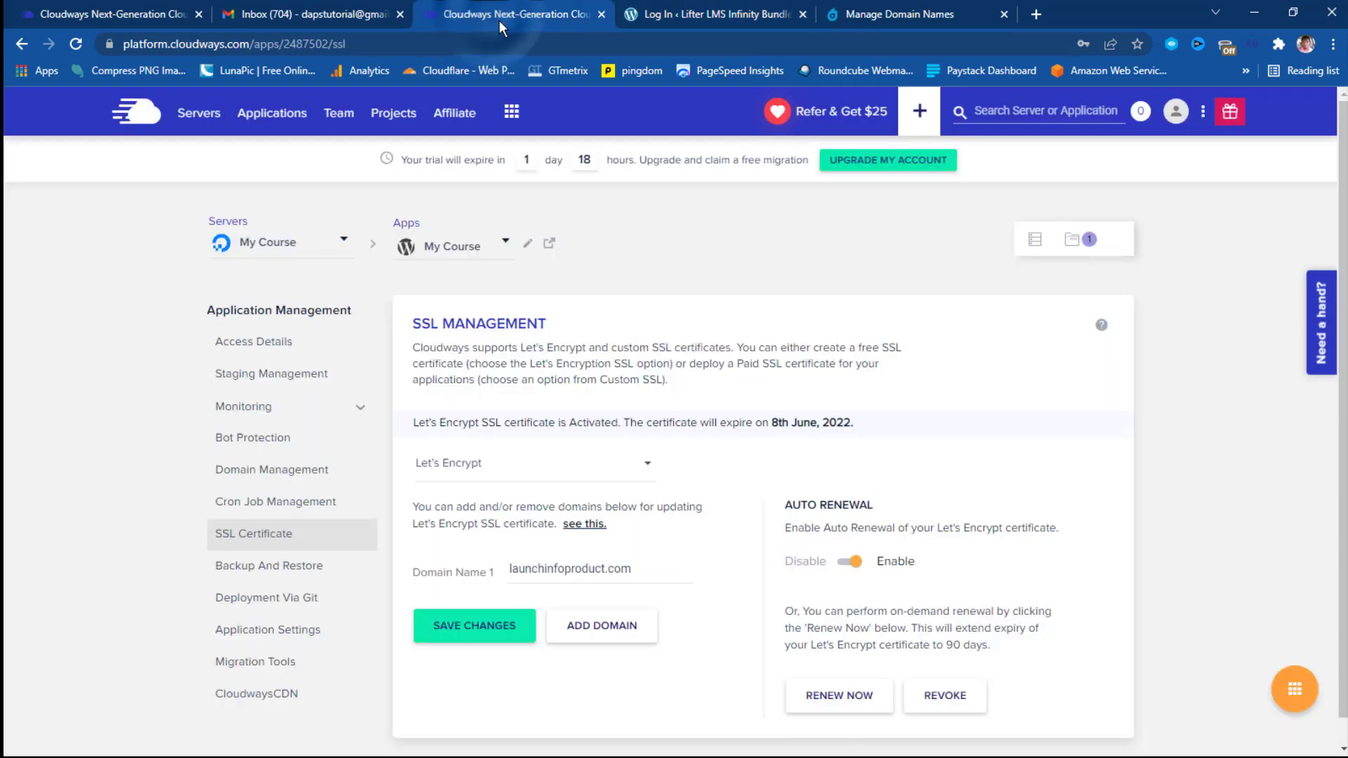
{"action": "left_click", "coordinate": [275, 345]}
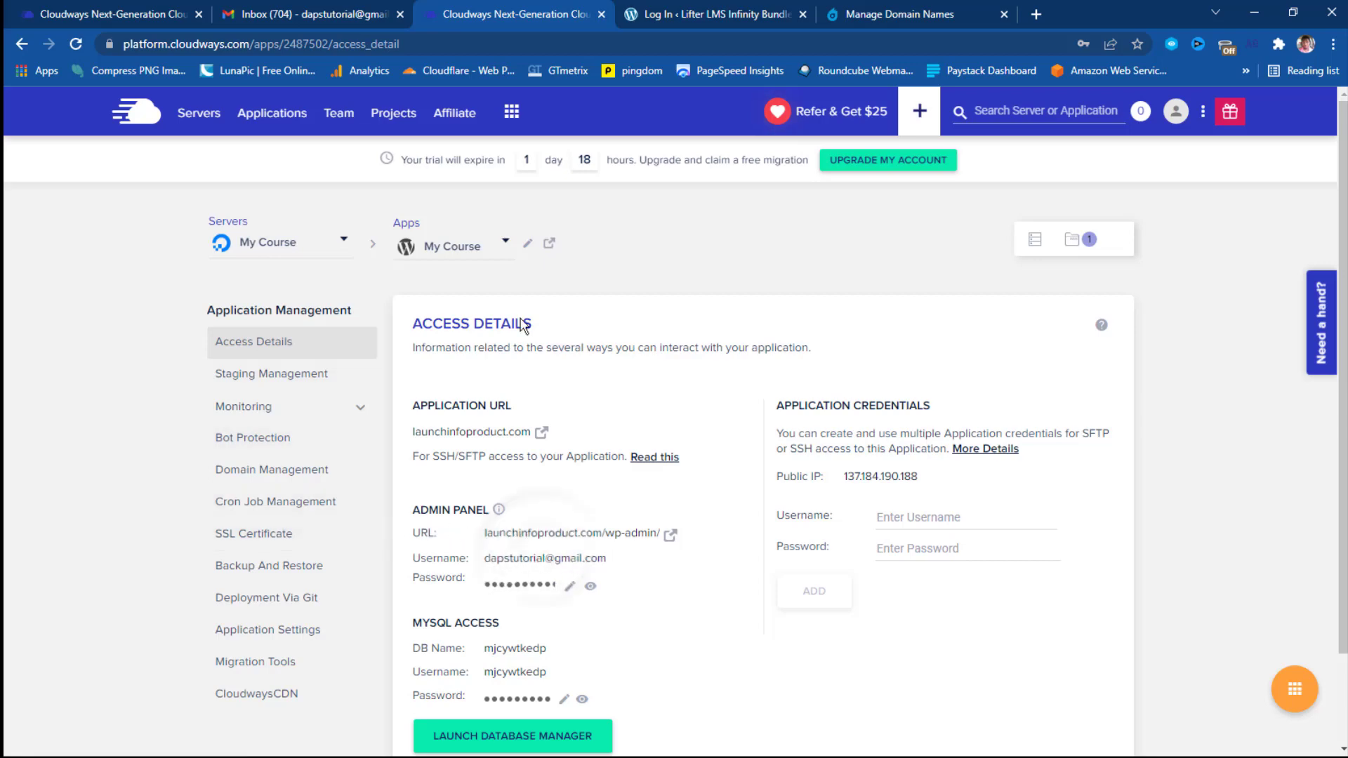
{"action": "left_click", "coordinate": [702, 14]}
{"action": "right_click", "coordinate": [571, 299]}
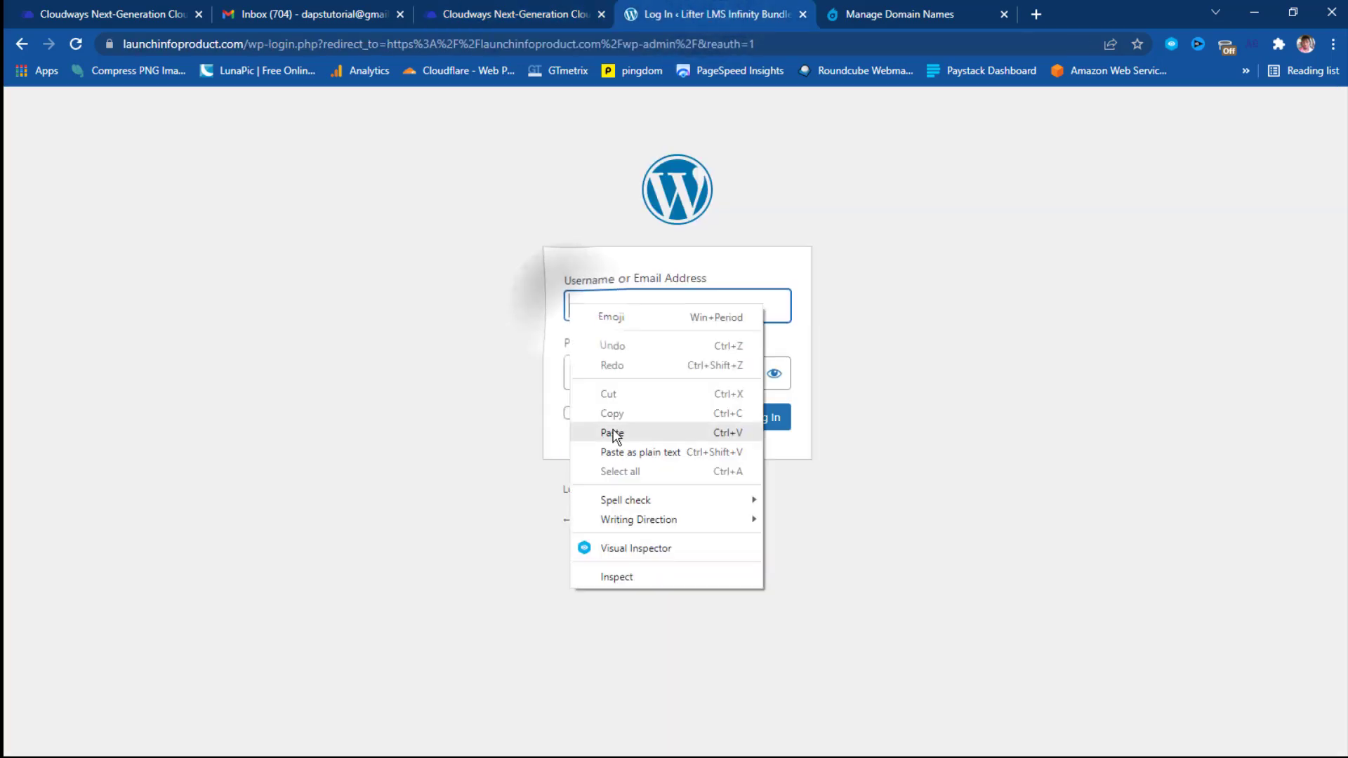
{"action": "left_click", "coordinate": [611, 431]}
Copy the admin password from Cloudways into the password field and log in.
{"action": "left_click", "coordinate": [516, 14]}
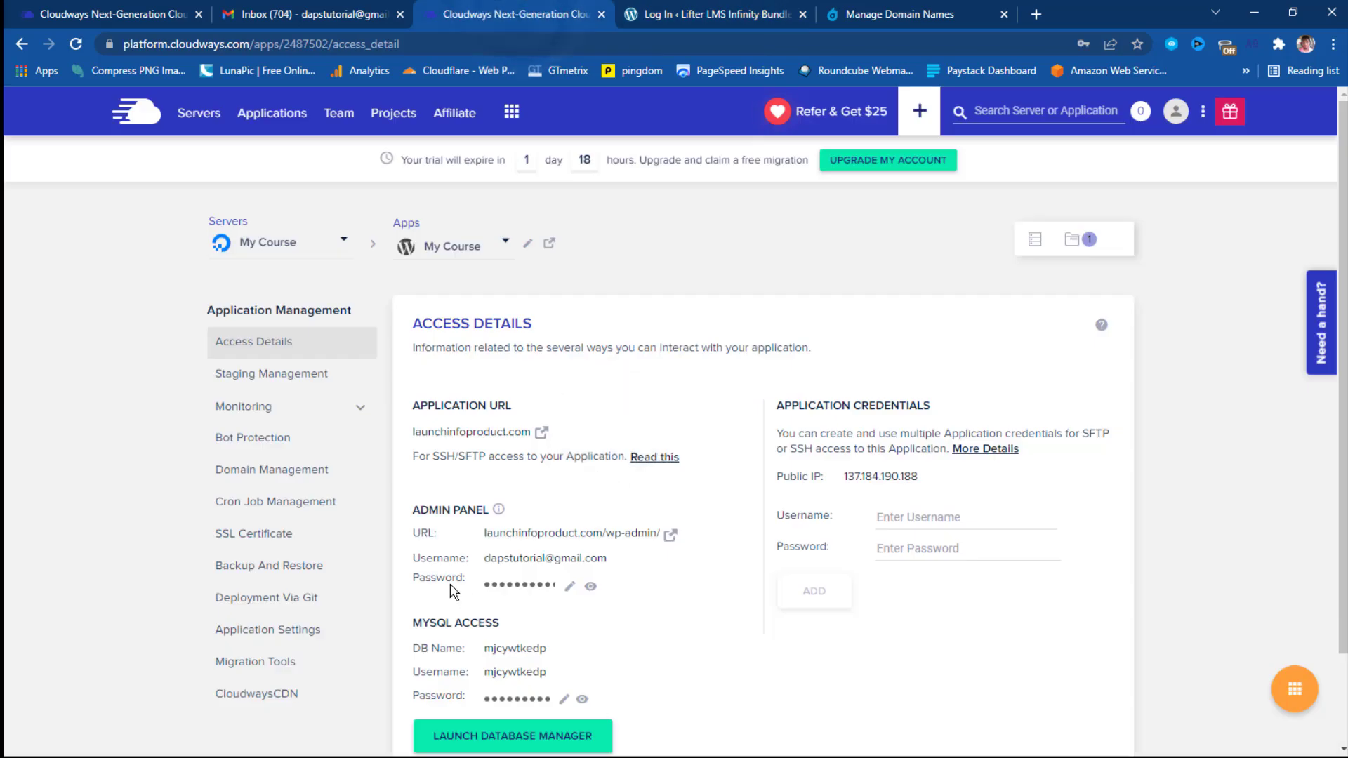
{"action": "left_click", "coordinate": [531, 592]}
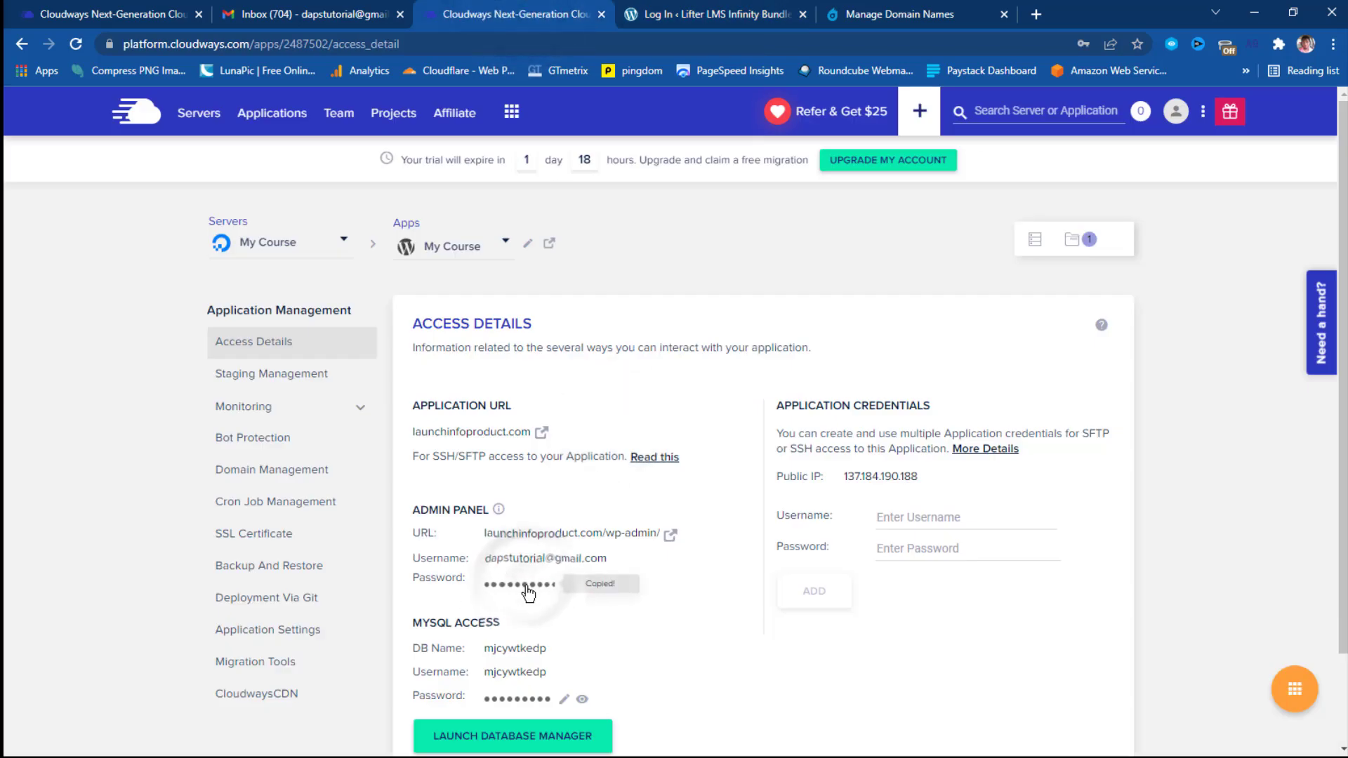
{"action": "left_click", "coordinate": [702, 13]}
{"action": "right_click", "coordinate": [582, 373]}
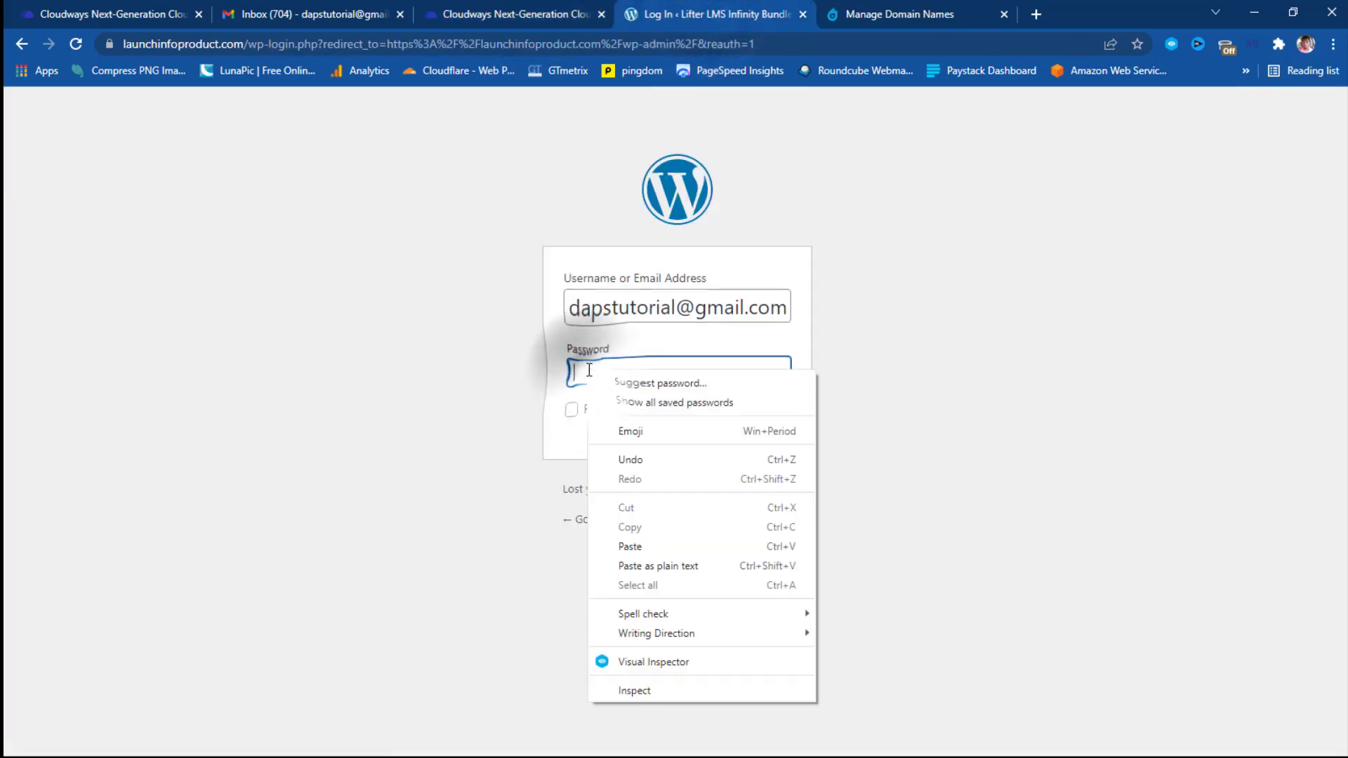
{"action": "left_click", "coordinate": [625, 509]}
{"action": "left_click", "coordinate": [765, 419]}
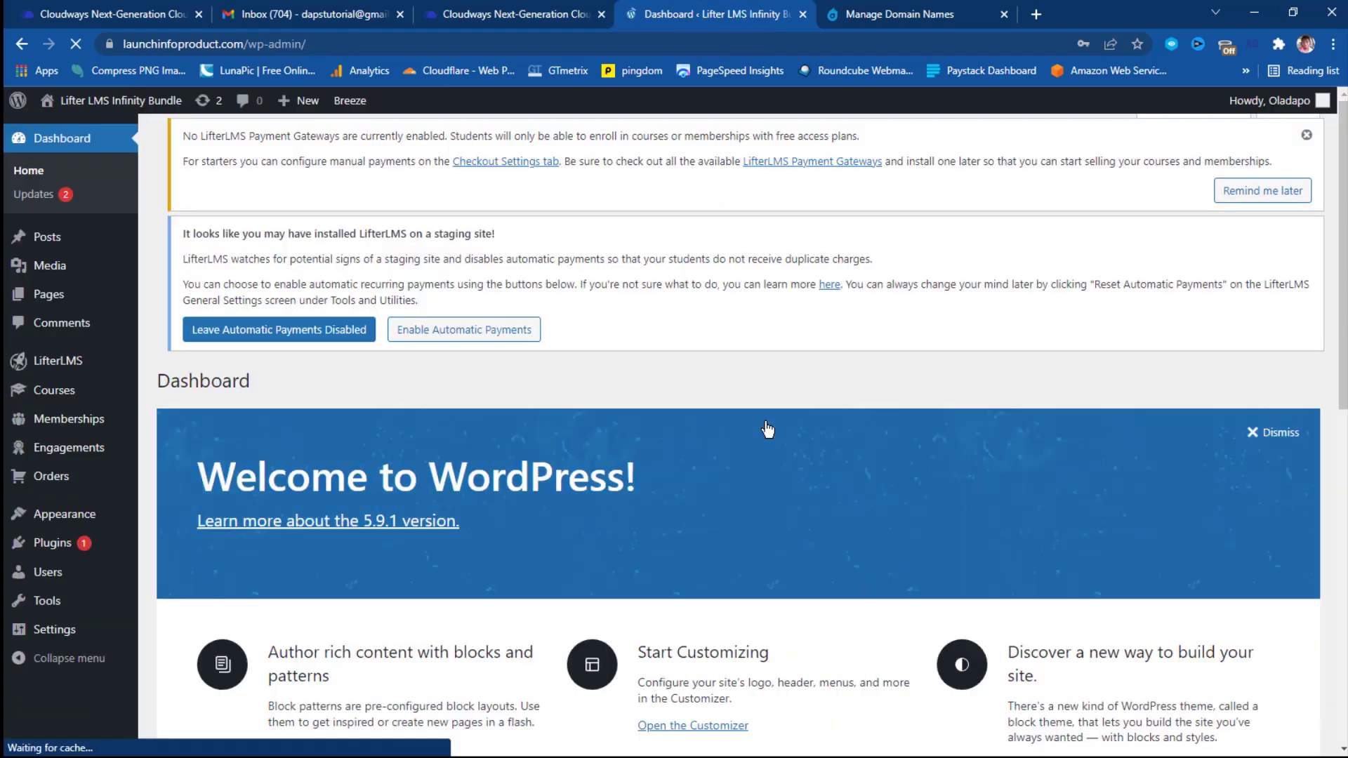
Dismiss the save-password prompt and look over the WordPress Dashboard.
{"action": "left_click", "coordinate": [1138, 70]}
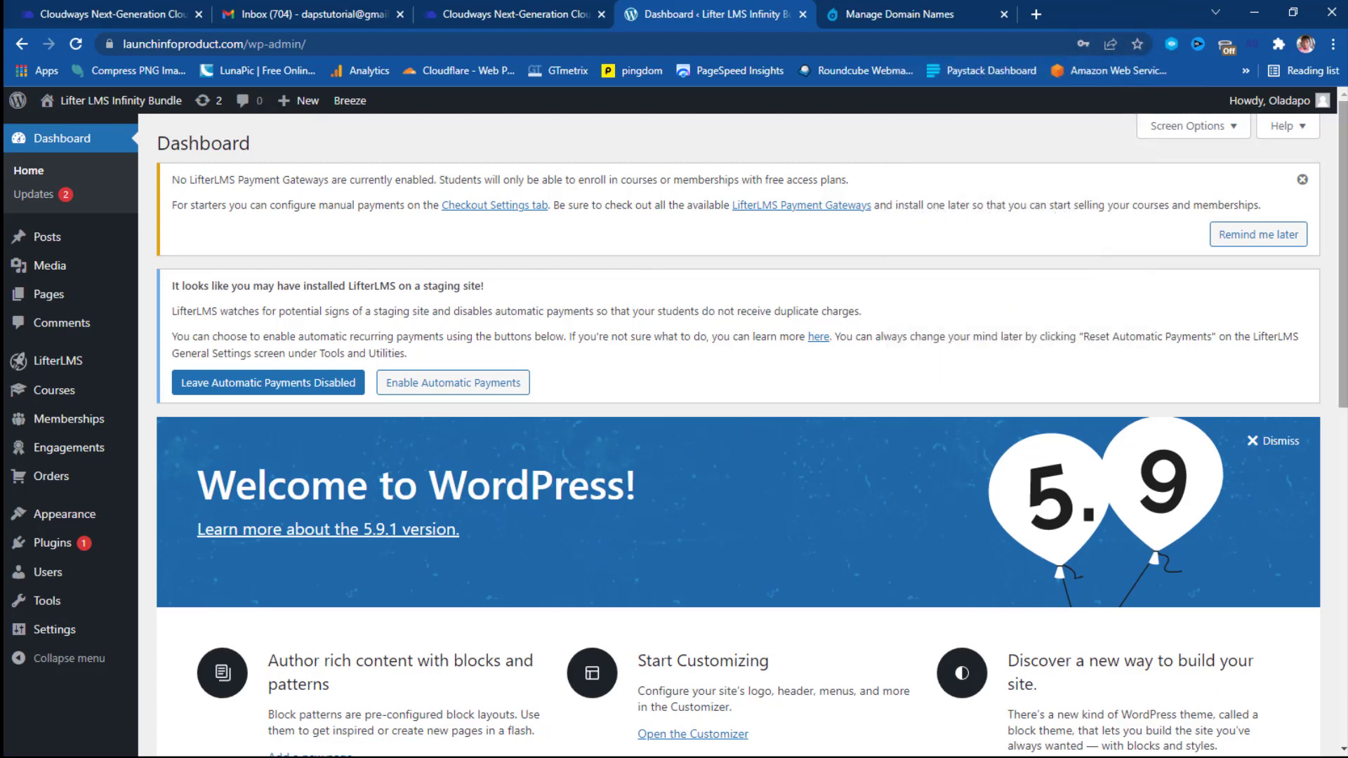
{"action": "scroll", "coordinate": [625, 310], "scroll_direction": "down", "scroll_amount": 5}
{"action": "scroll", "coordinate": [625, 310], "scroll_direction": "down", "scroll_amount": 5}
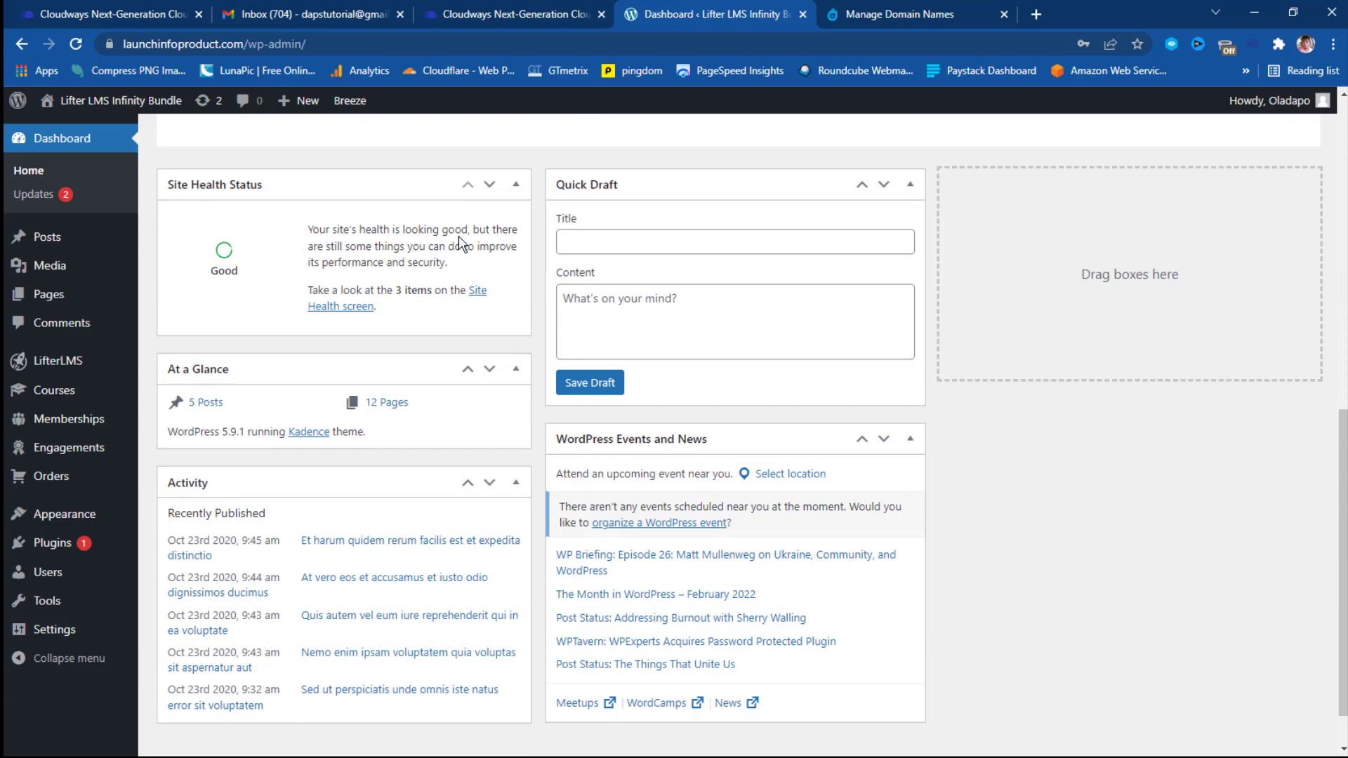
{"action": "scroll", "coordinate": [481, 397], "scroll_direction": "up", "scroll_amount": 4}
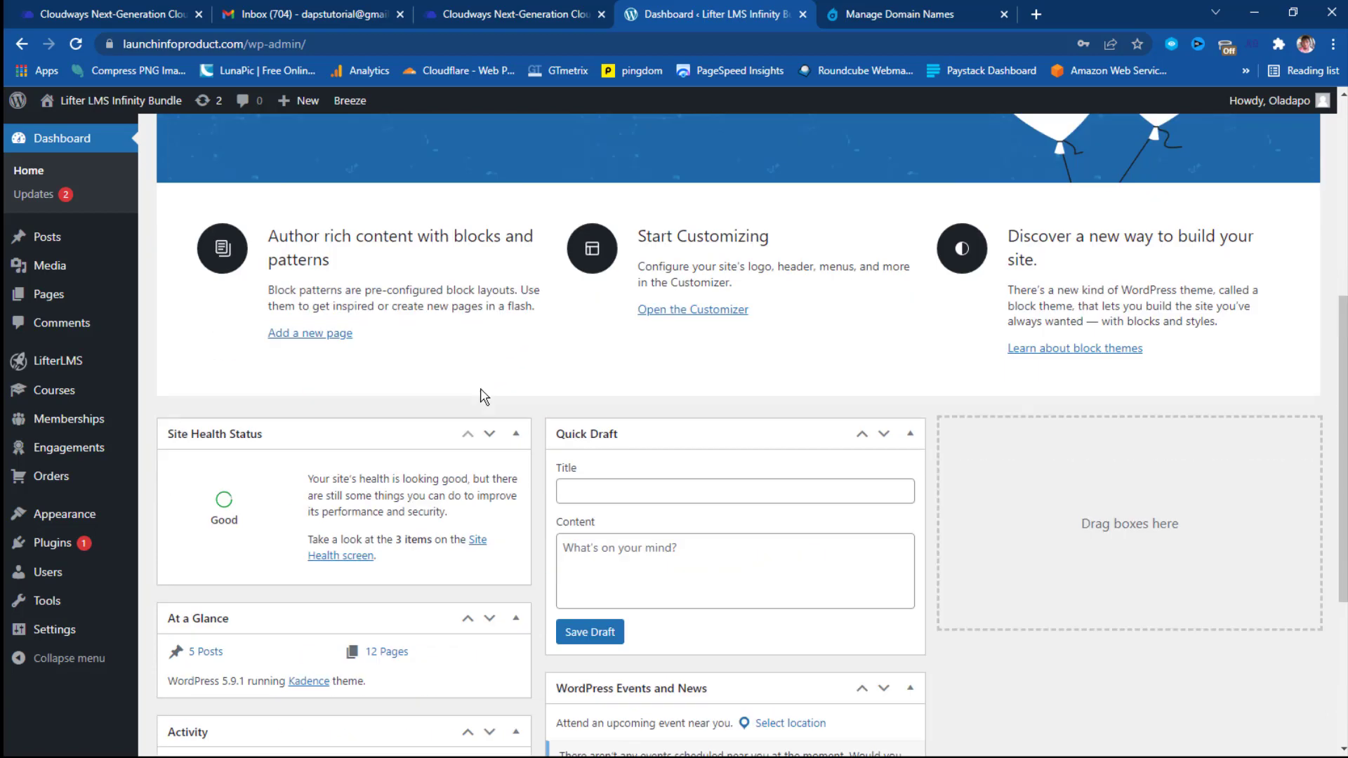
{"action": "scroll", "coordinate": [482, 397], "scroll_direction": "up", "scroll_amount": 6}
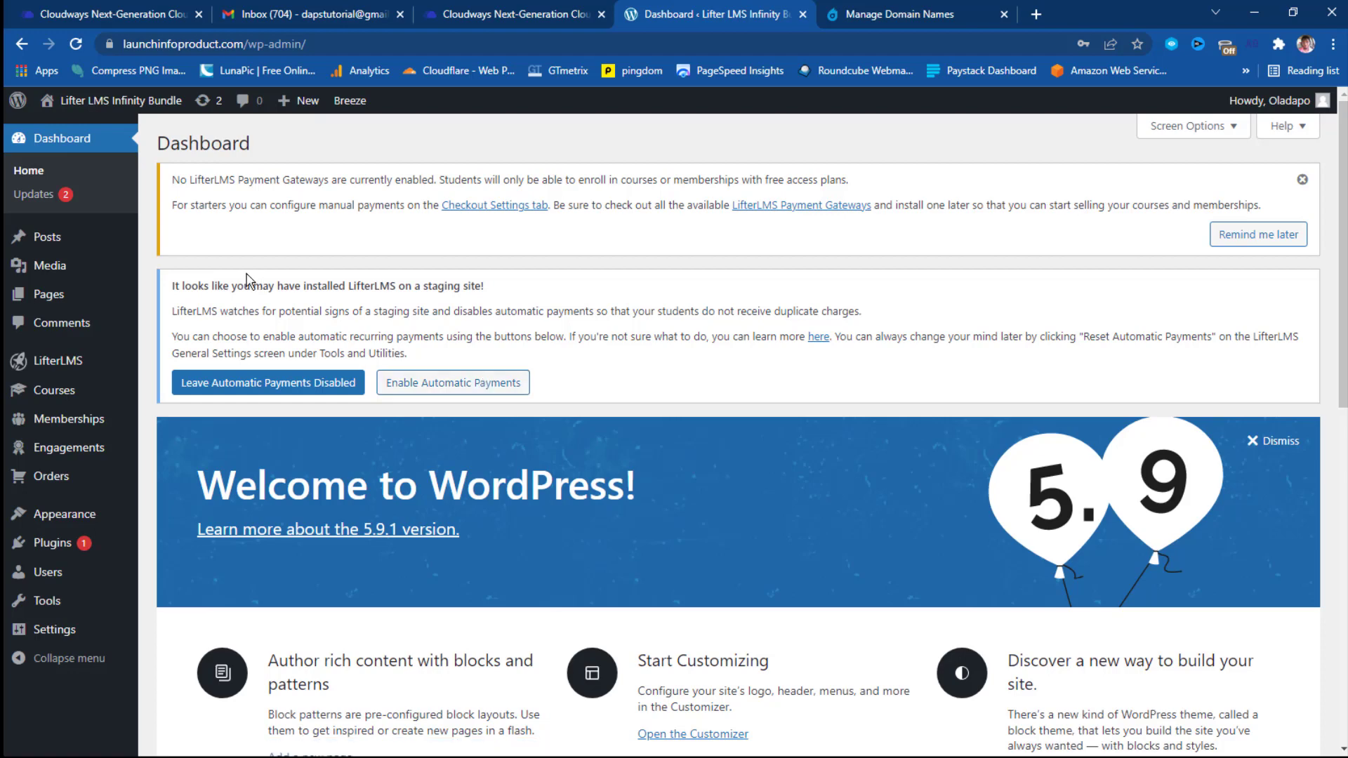
Open Visit Site in a new tab and scroll through the live homepage.
{"action": "mouse_move", "coordinate": [118, 106]}
{"action": "right_click", "coordinate": [79, 137]}
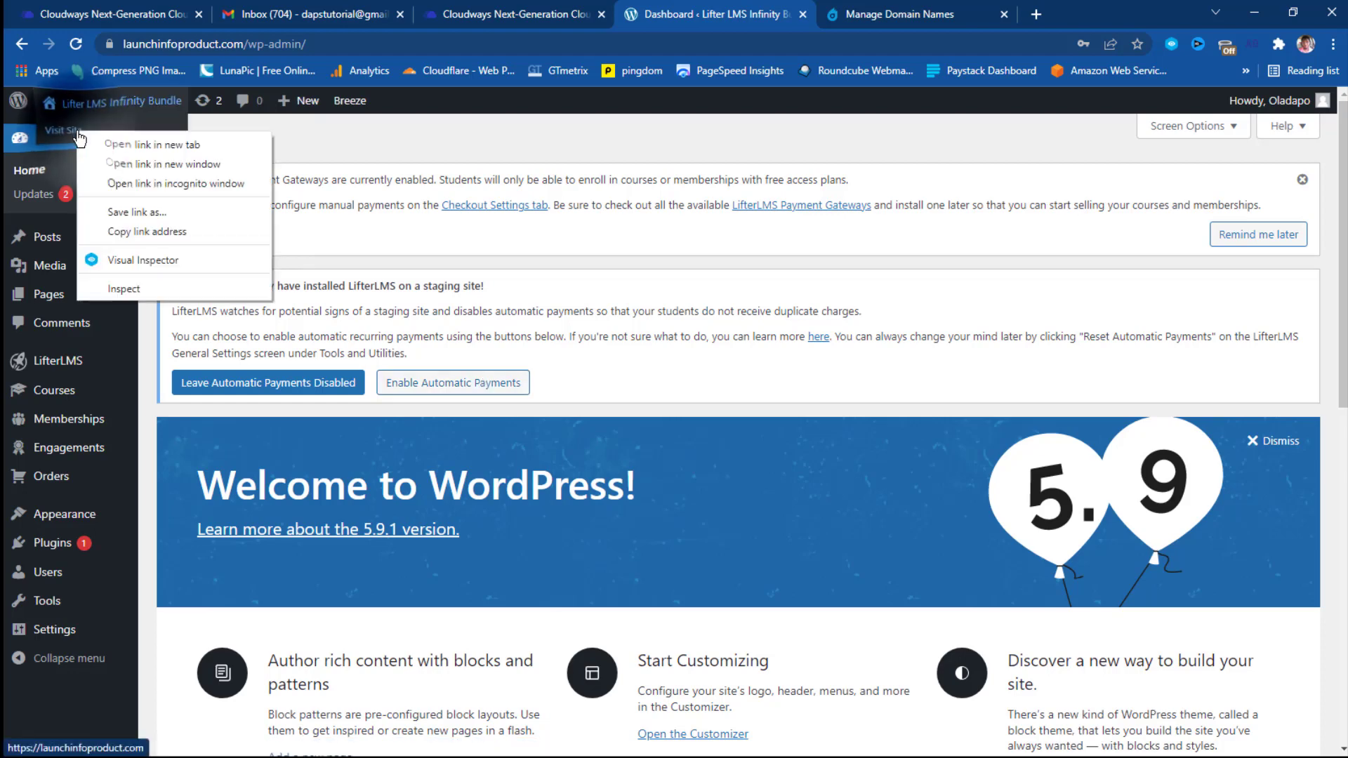
{"action": "left_click", "coordinate": [133, 142]}
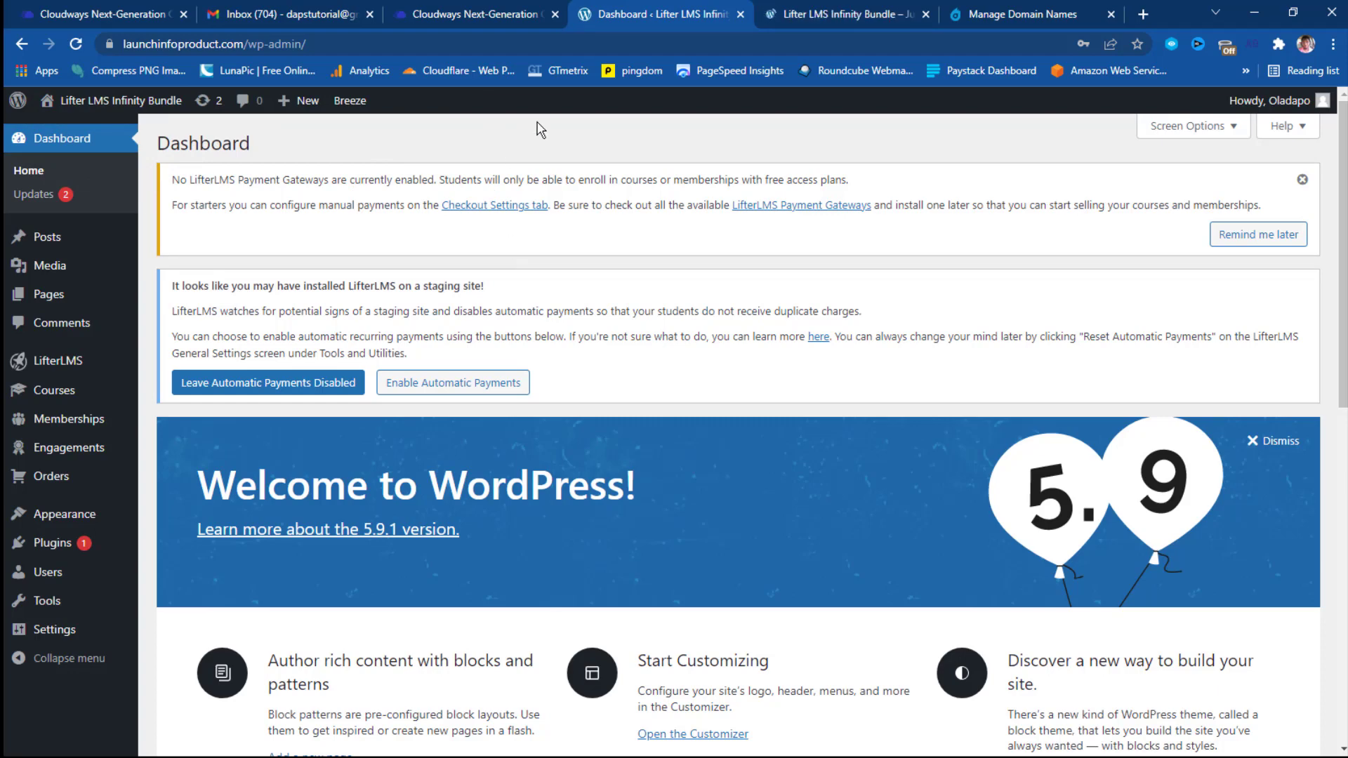
{"action": "left_click", "coordinate": [819, 15]}
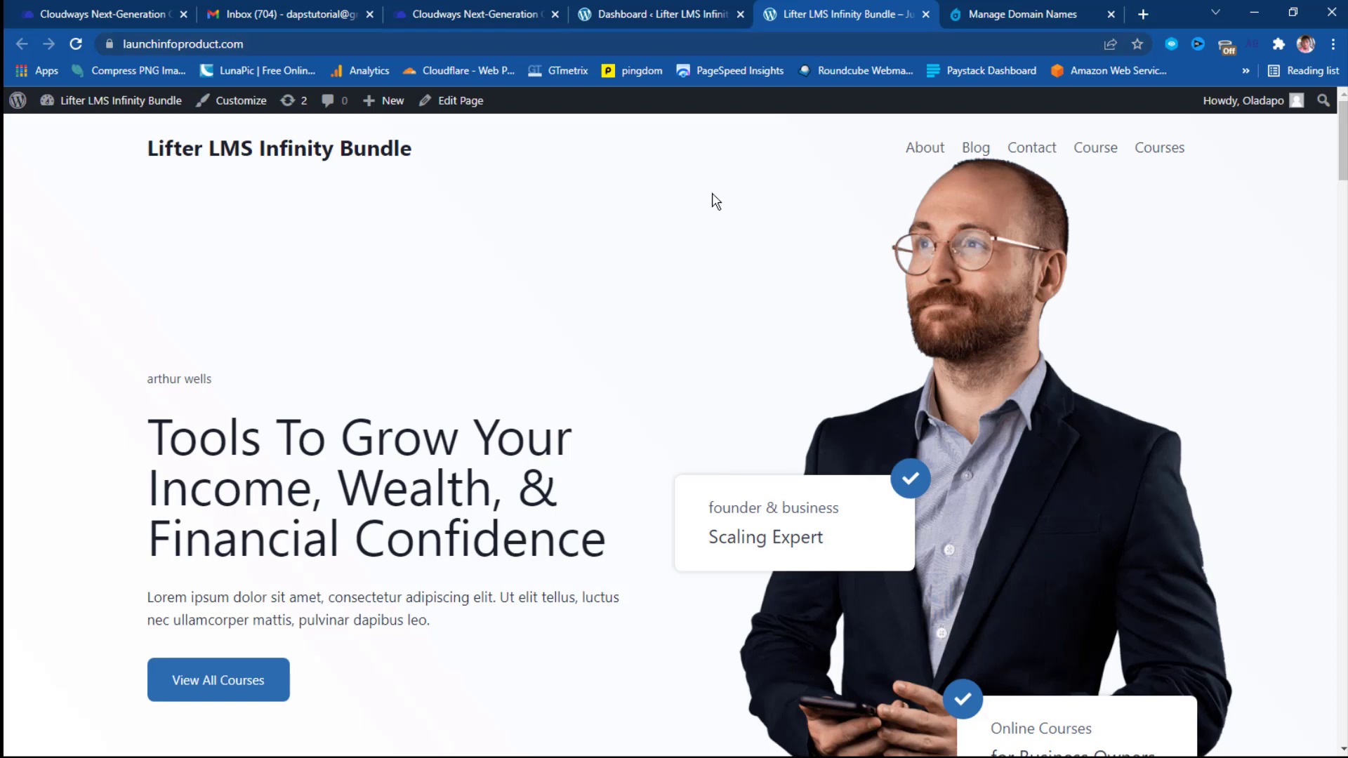
{"action": "scroll", "coordinate": [714, 200], "scroll_direction": "down", "scroll_amount": 19}
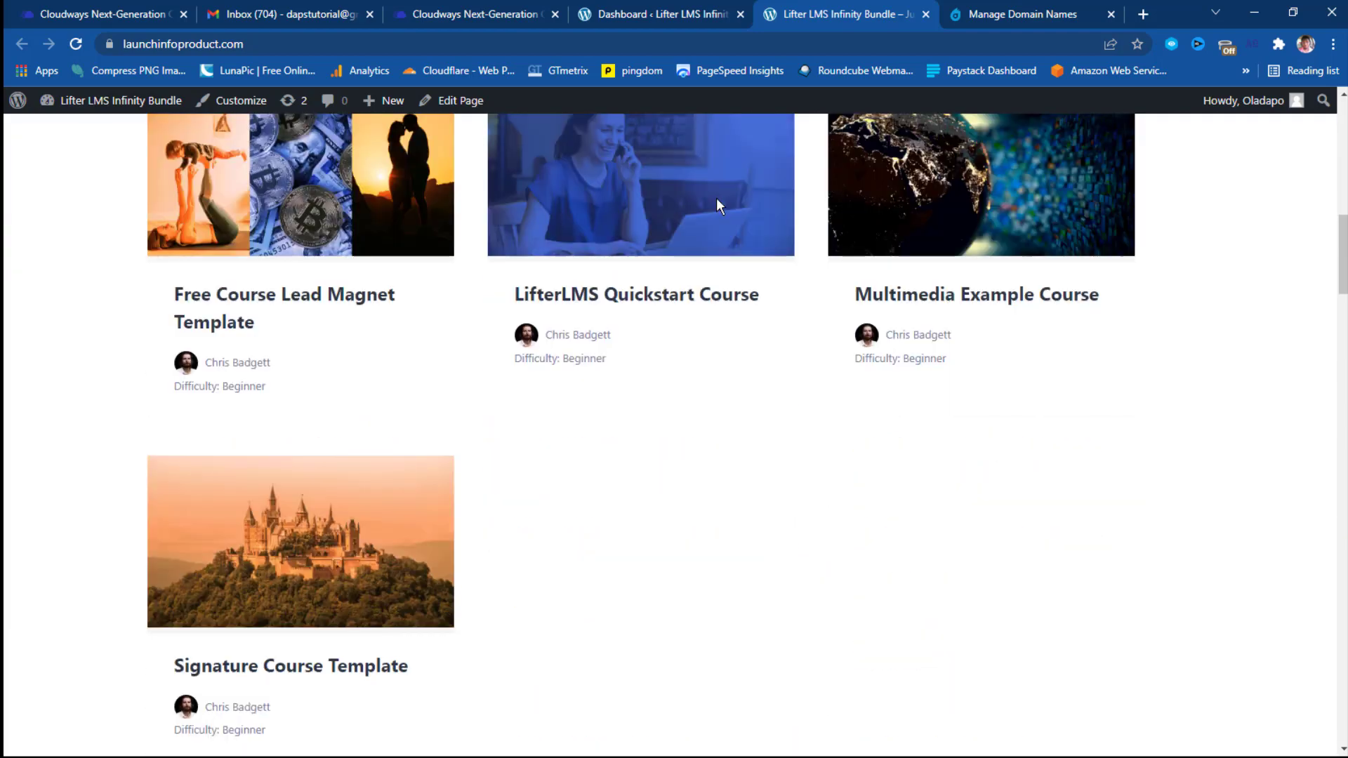
{"action": "scroll", "coordinate": [719, 207], "scroll_direction": "down", "scroll_amount": 5}
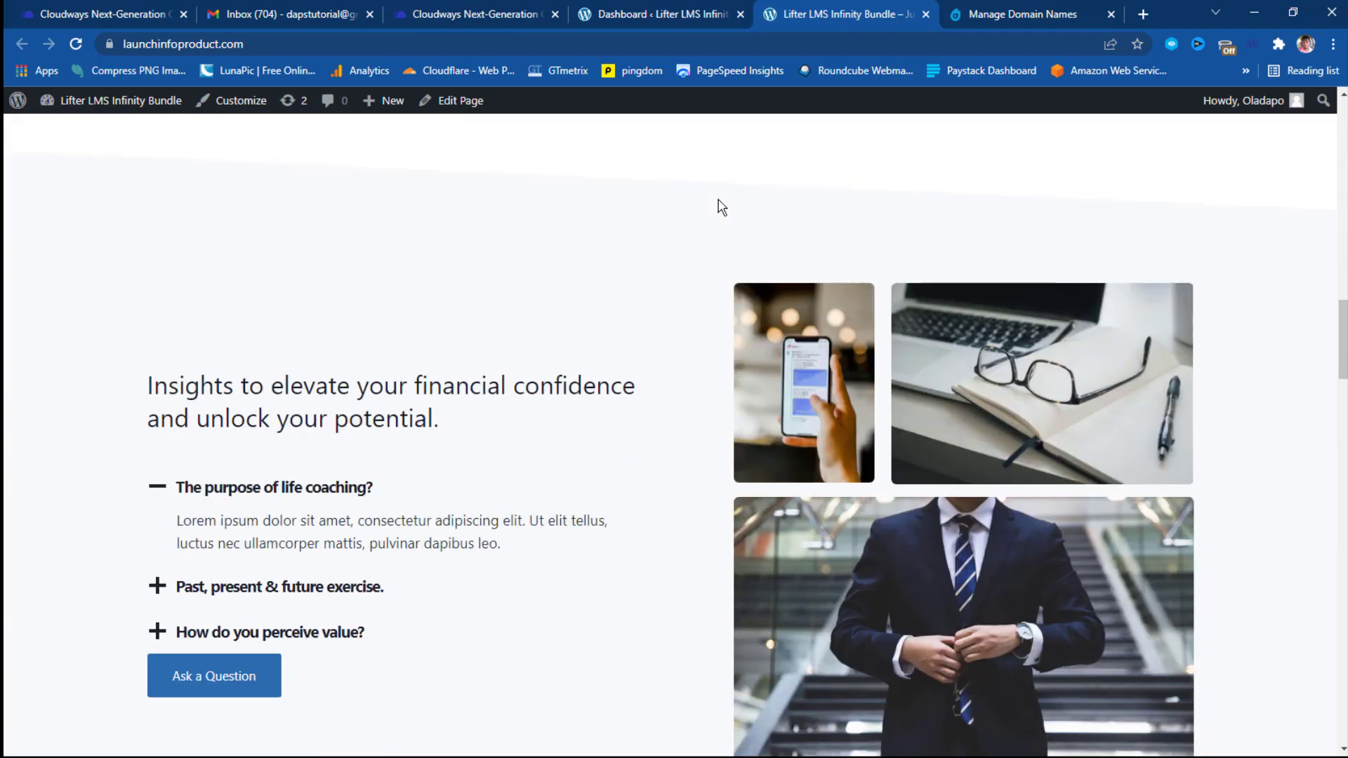
{"action": "scroll", "coordinate": [724, 211], "scroll_direction": "down", "scroll_amount": 20}
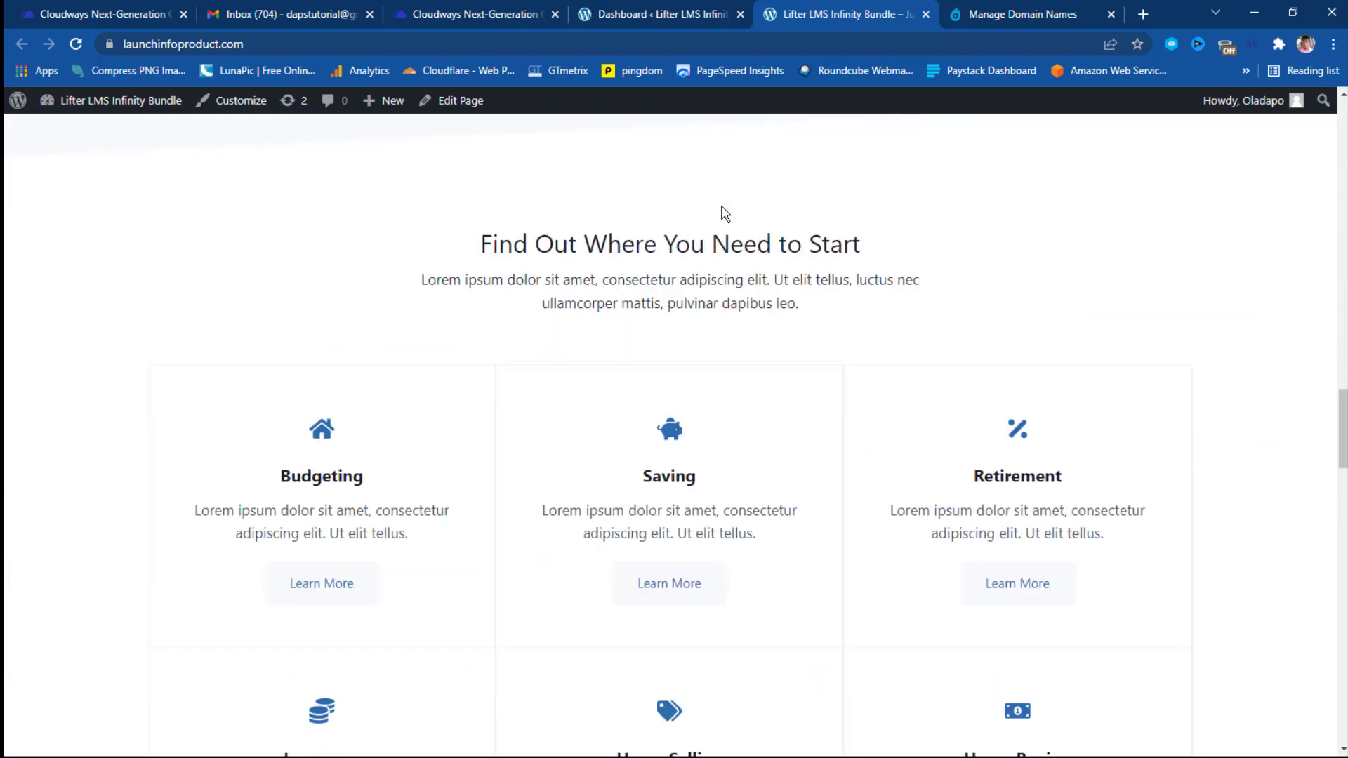
{"action": "scroll", "coordinate": [727, 214], "scroll_direction": "up", "scroll_amount": 20}
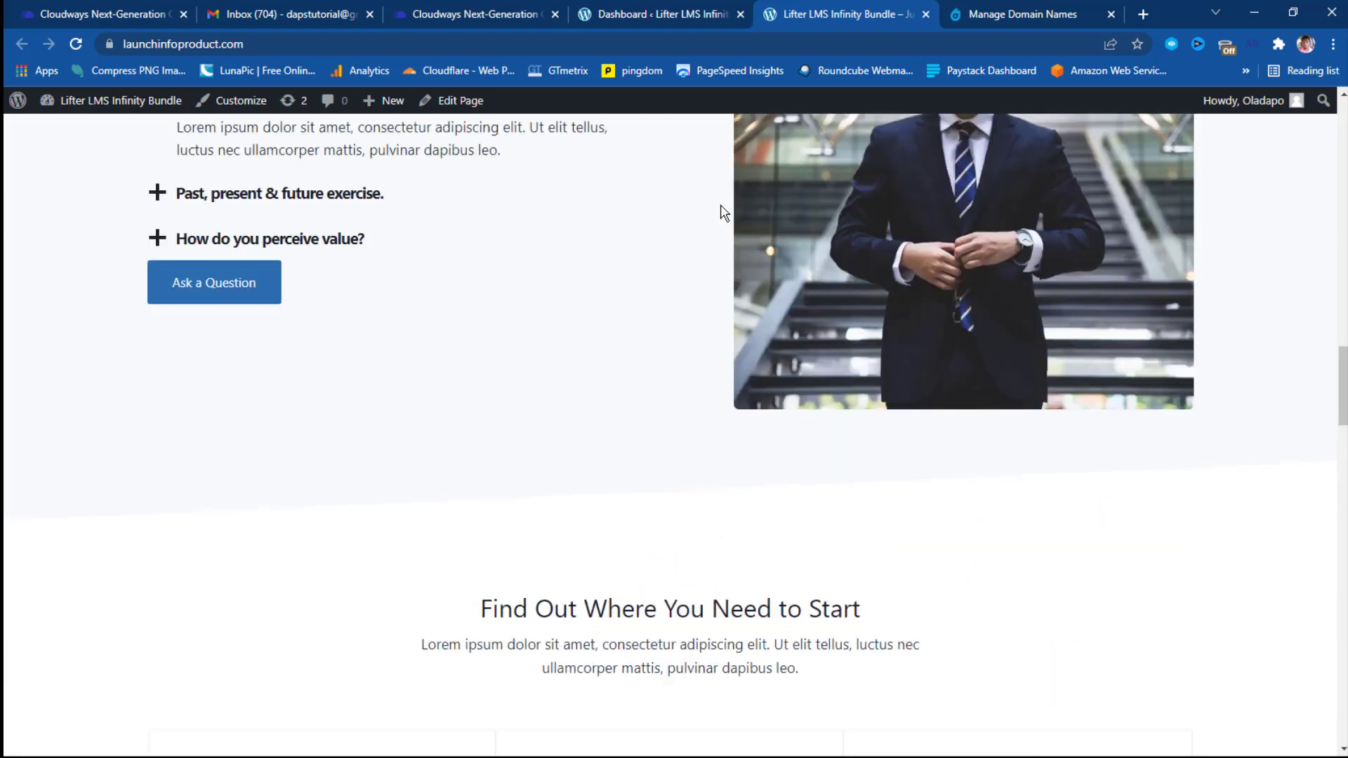
{"action": "scroll", "coordinate": [724, 210], "scroll_direction": "up", "scroll_amount": 10}
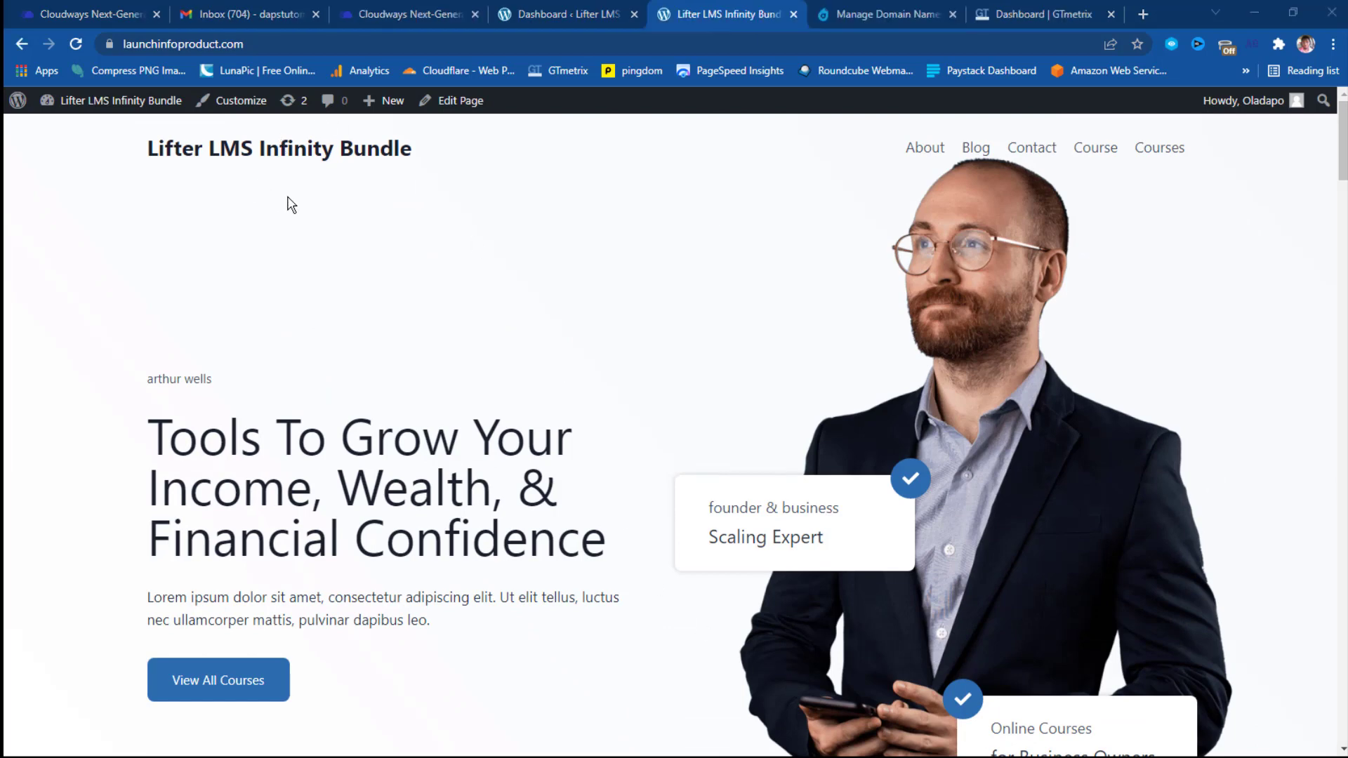
{"action": "left_click", "coordinate": [270, 43]}
{"action": "key", "text": "ctrl+c"}
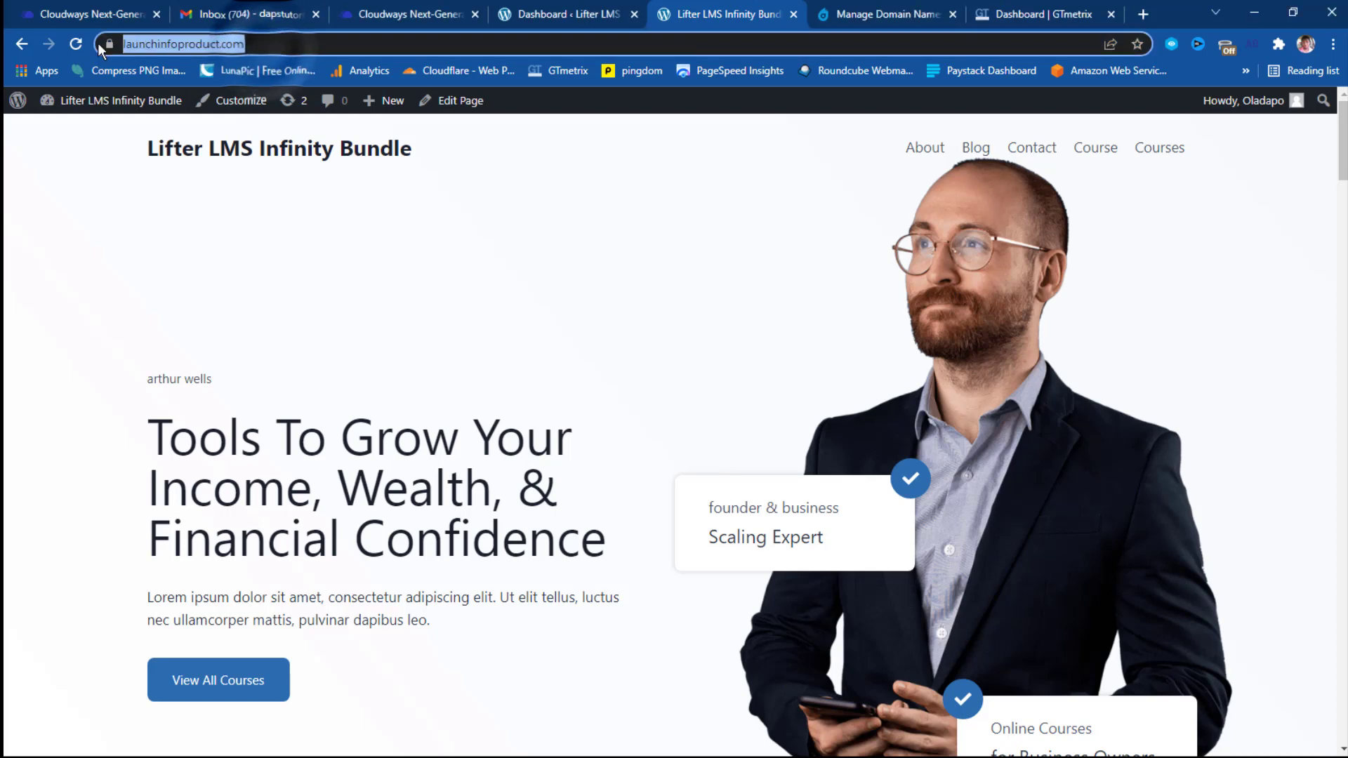
{"action": "right_click", "coordinate": [150, 44]}
{"action": "left_click", "coordinate": [200, 158]}
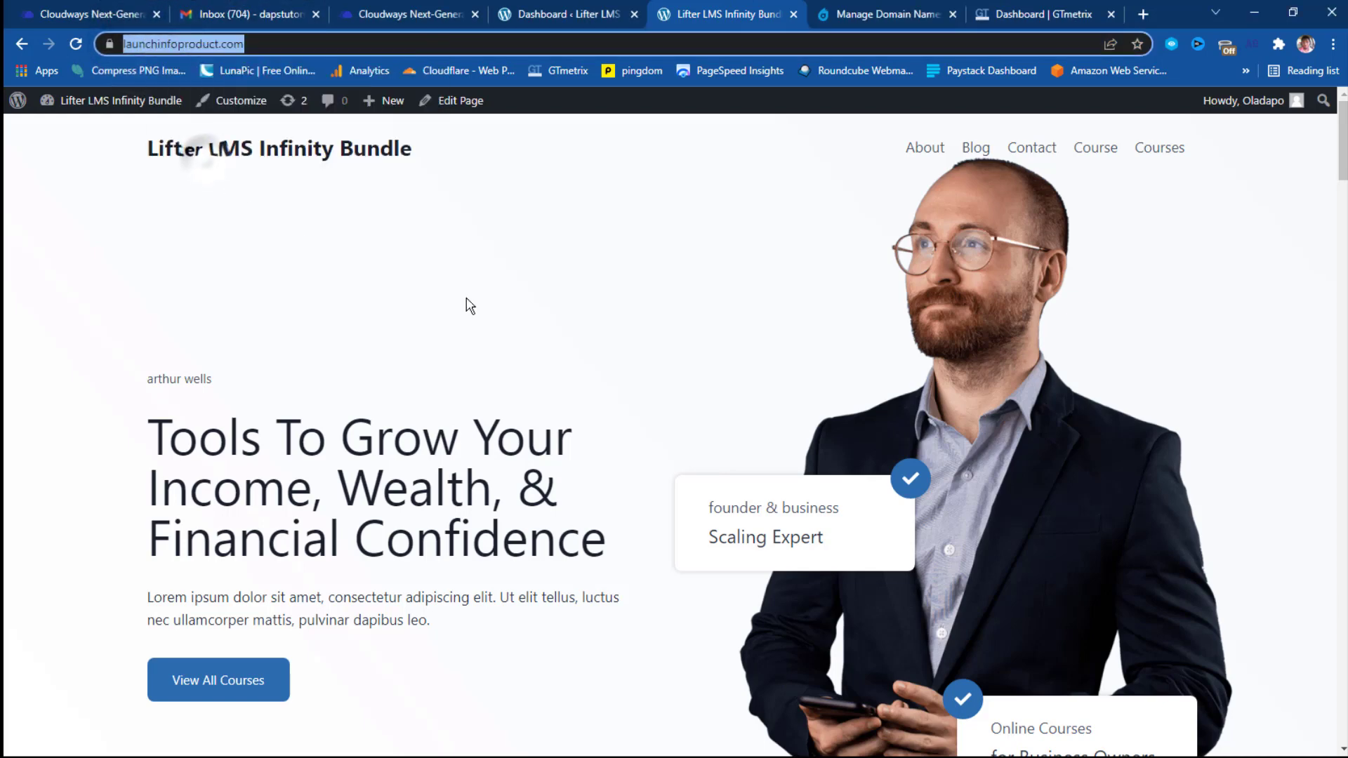
{"action": "left_click", "coordinate": [1063, 16]}
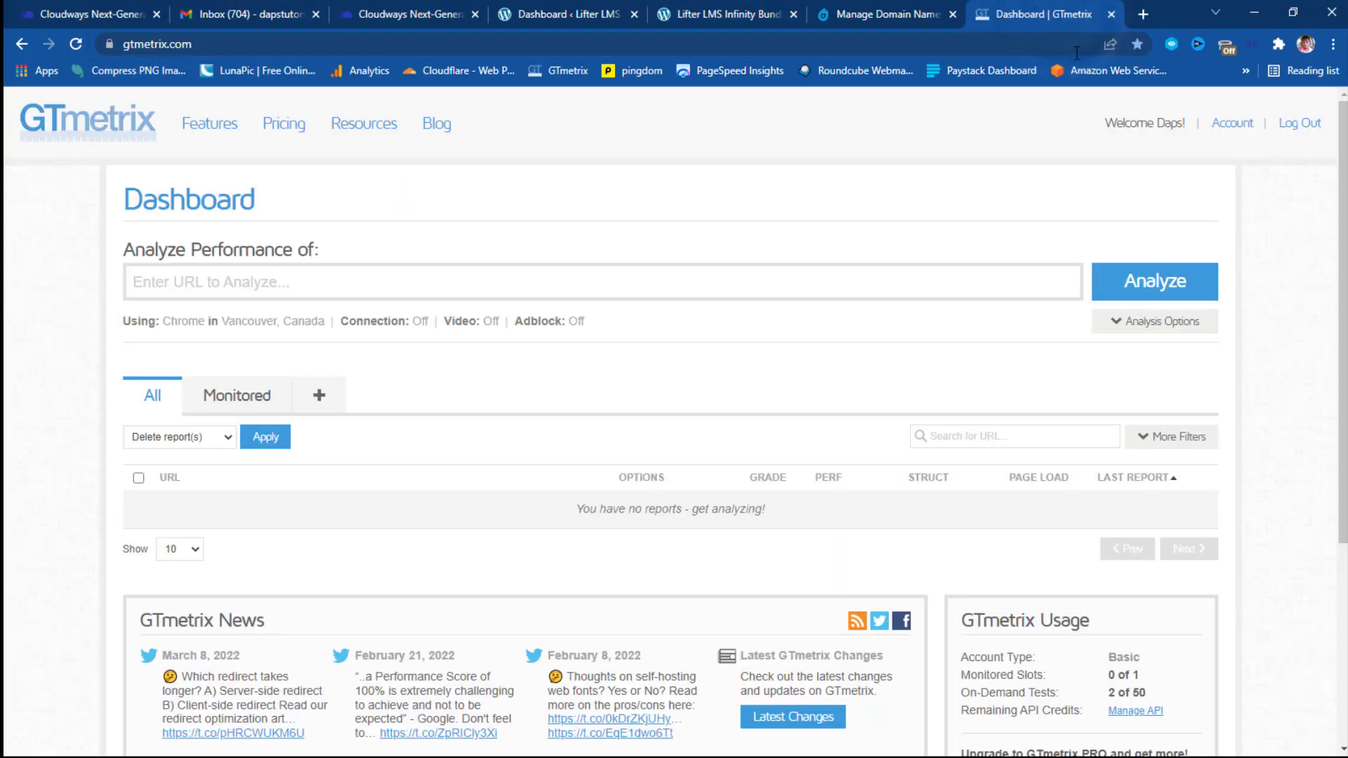
{"action": "right_click", "coordinate": [188, 276]}
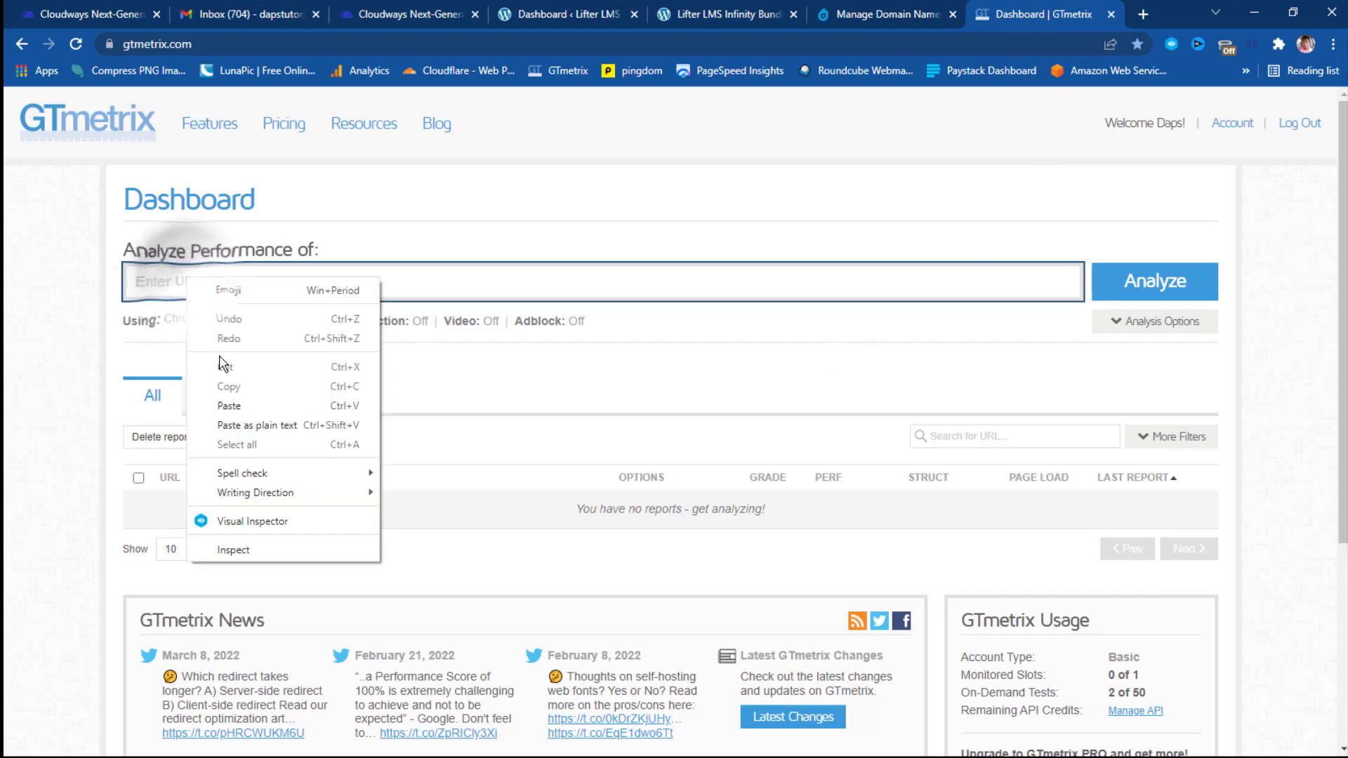
{"action": "left_click", "coordinate": [230, 407]}
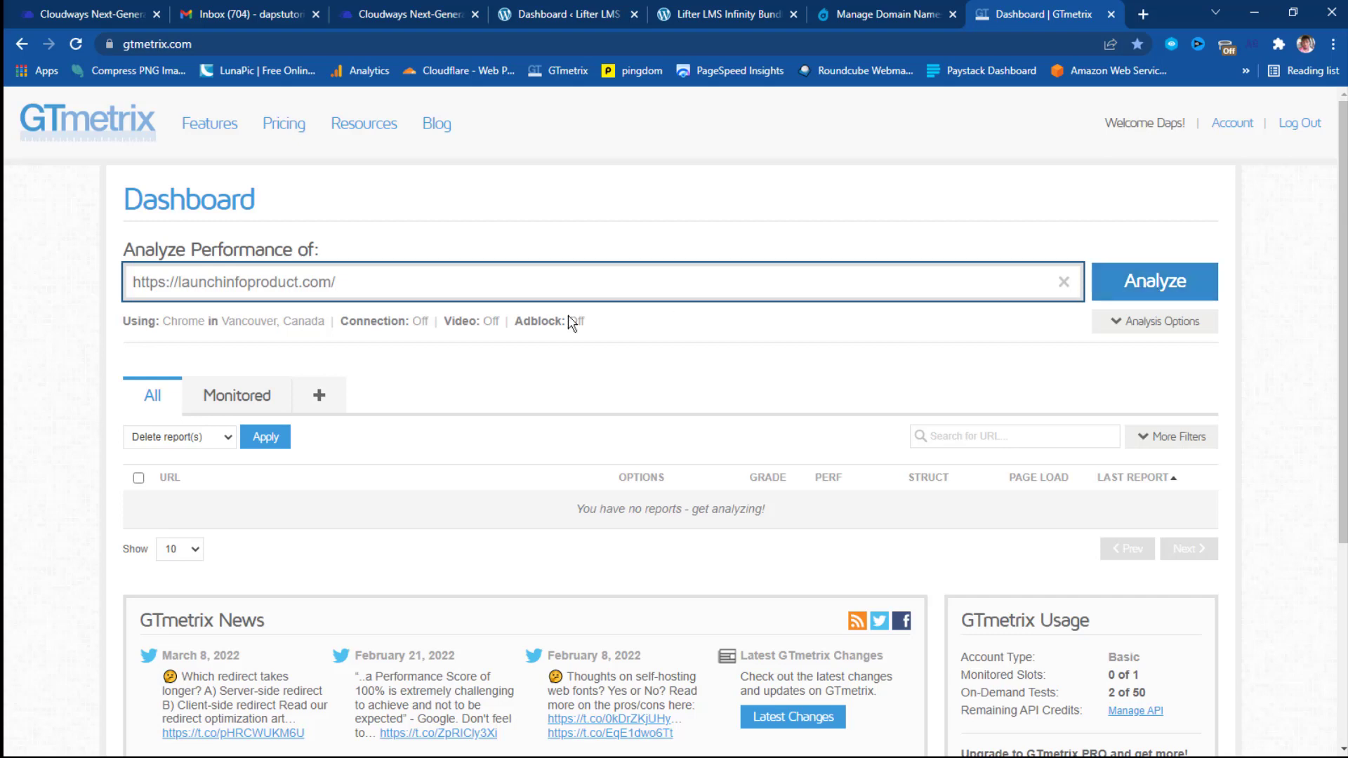
Set the test location to San Antonio, TX, USA and start the analysis.
{"action": "left_click", "coordinate": [294, 325]}
{"action": "left_click", "coordinate": [288, 325]}
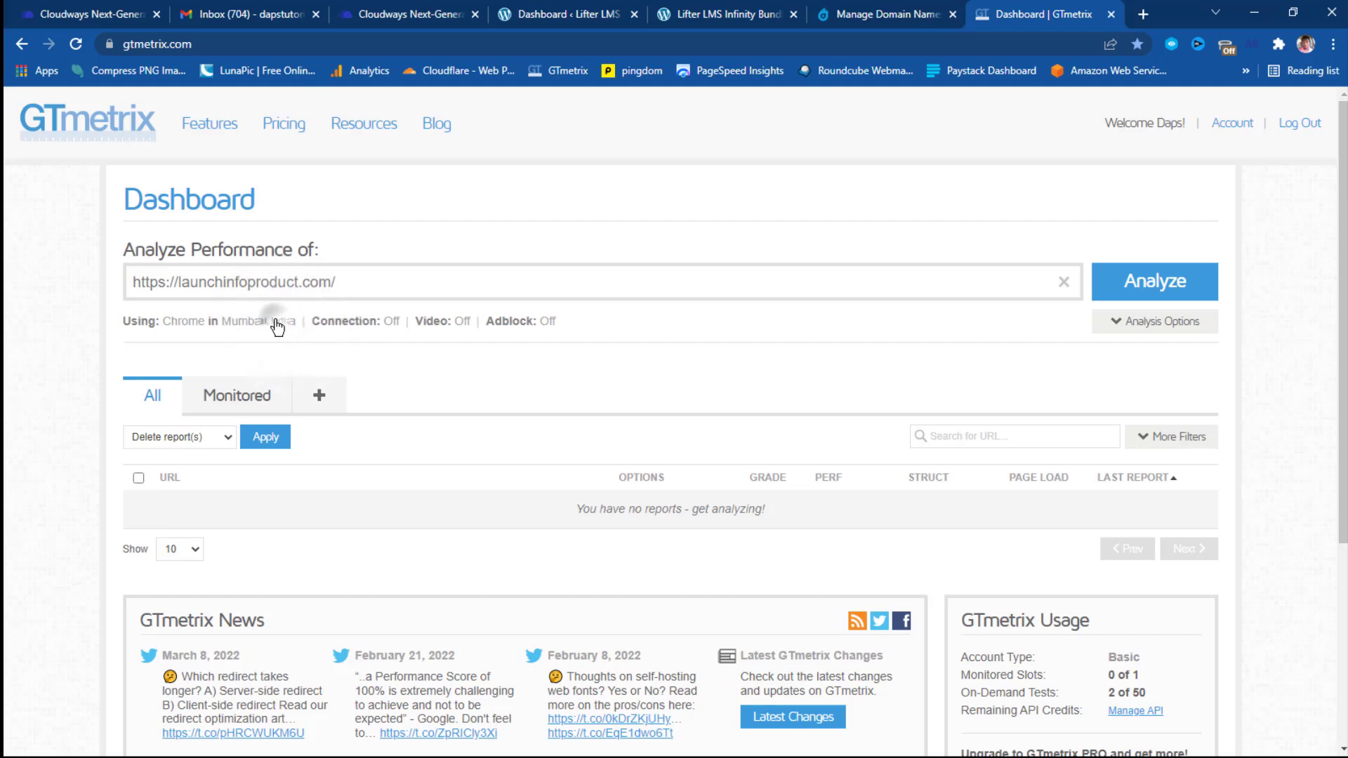
{"action": "left_click", "coordinate": [277, 323]}
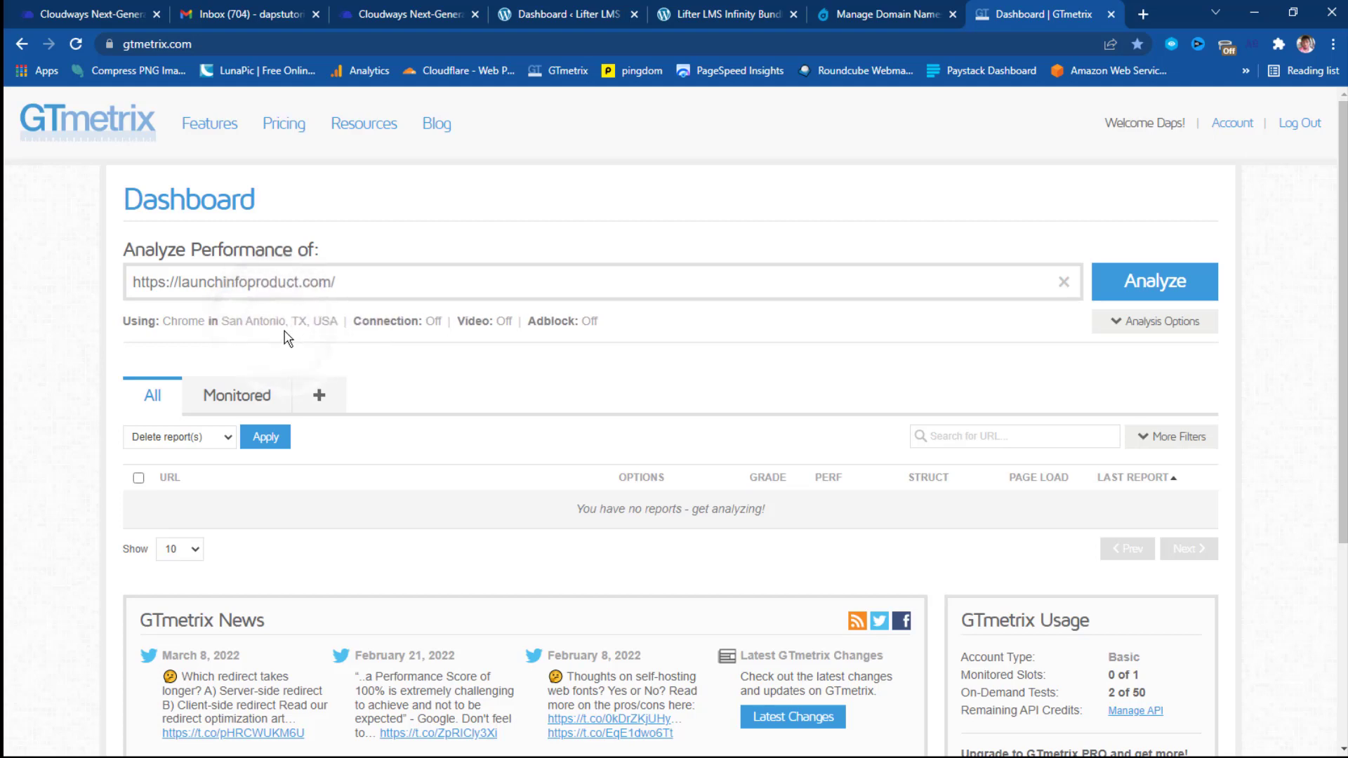
{"action": "left_click", "coordinate": [1151, 285]}
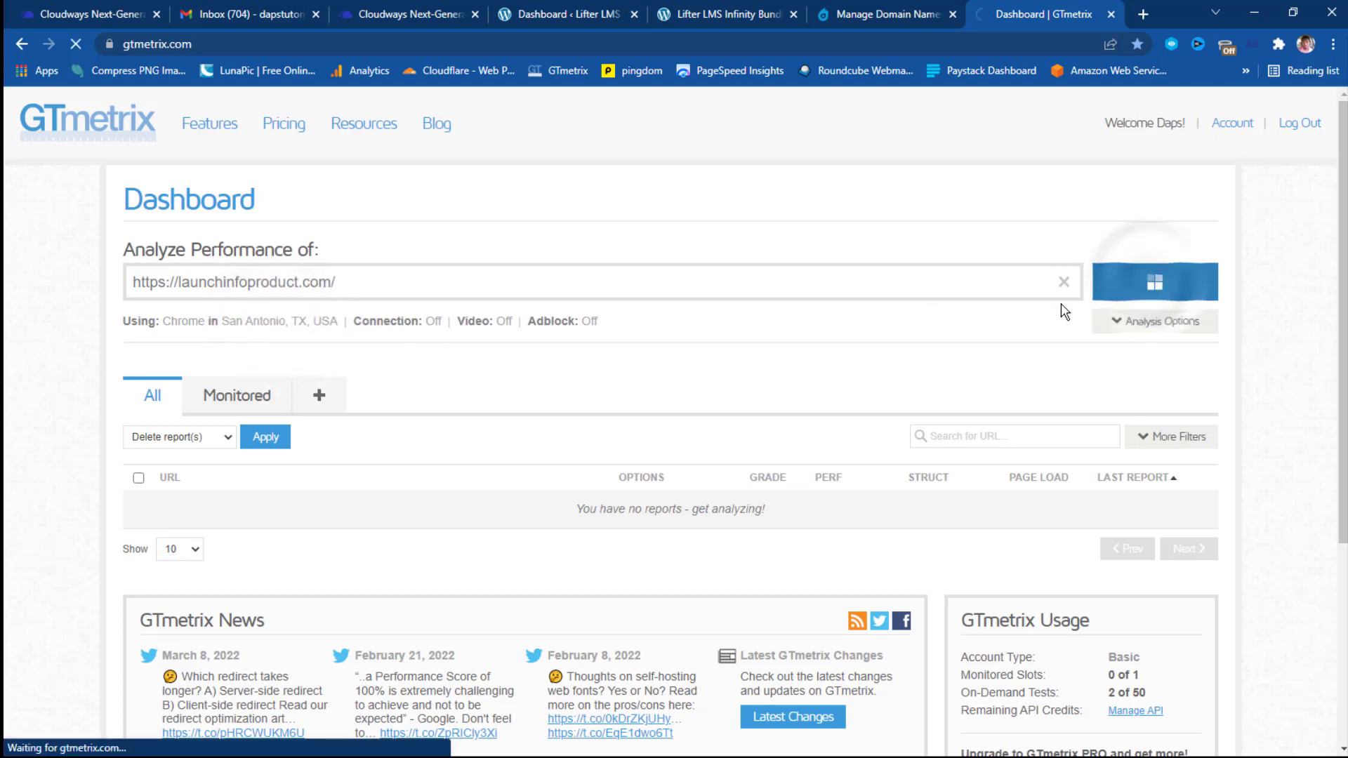
{"action": "left_click", "coordinate": [1144, 16]}
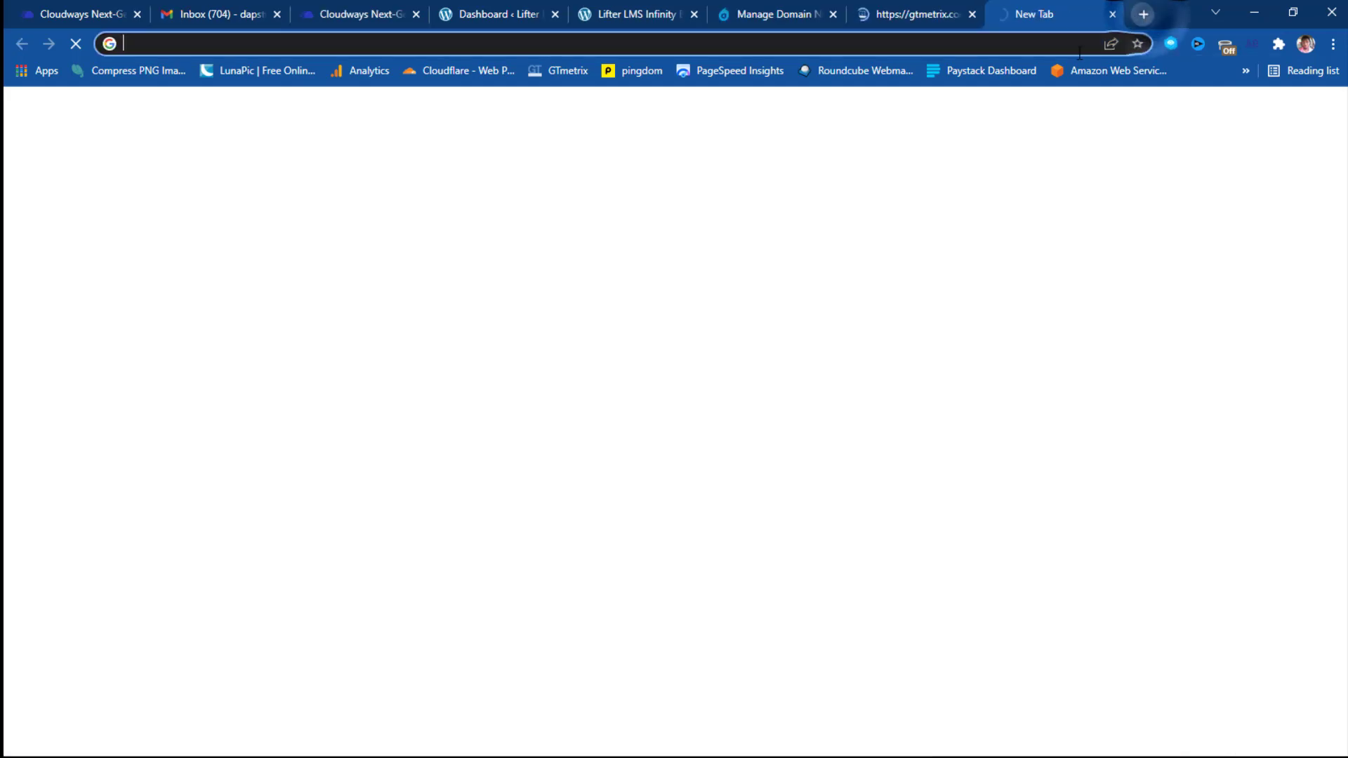
{"action": "left_click", "coordinate": [708, 69]}
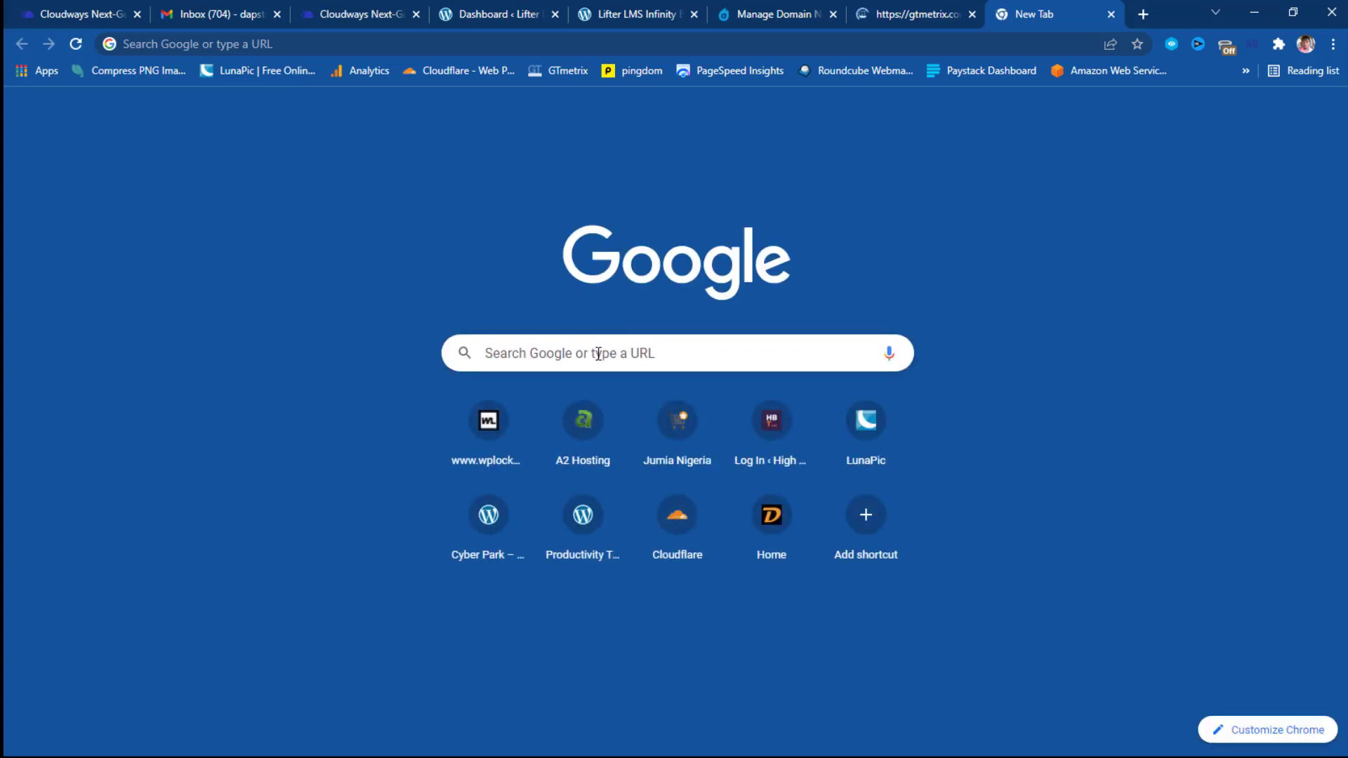
{"action": "left_click", "coordinate": [723, 71]}
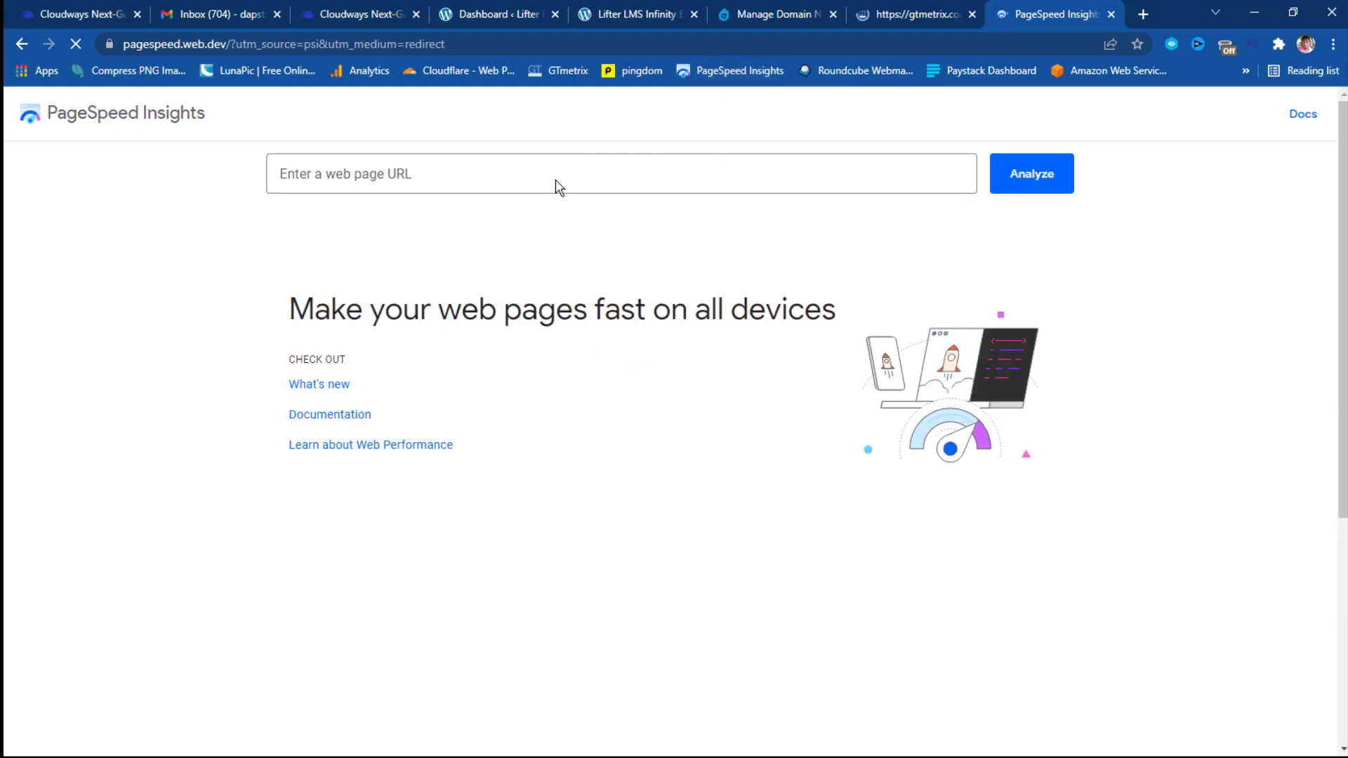
{"action": "right_click", "coordinate": [357, 172]}
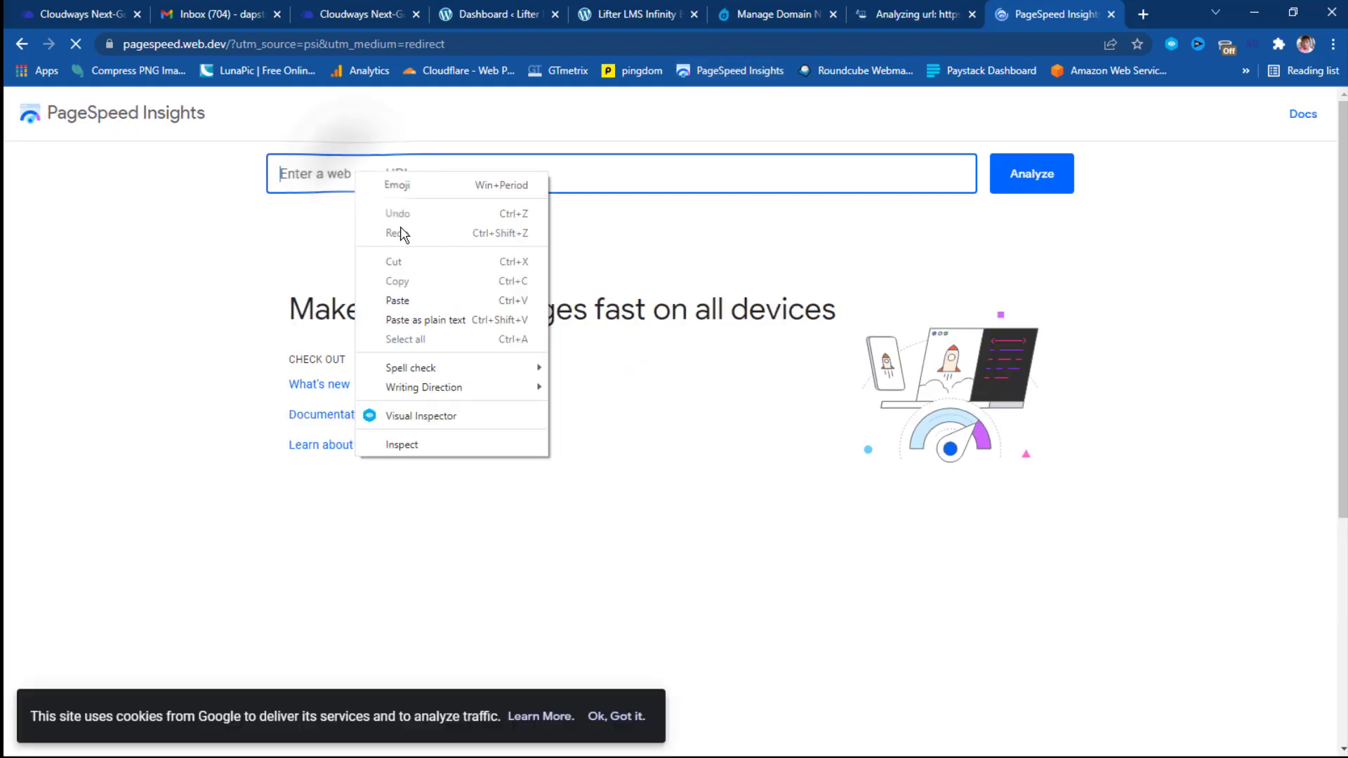
{"action": "left_click", "coordinate": [409, 295]}
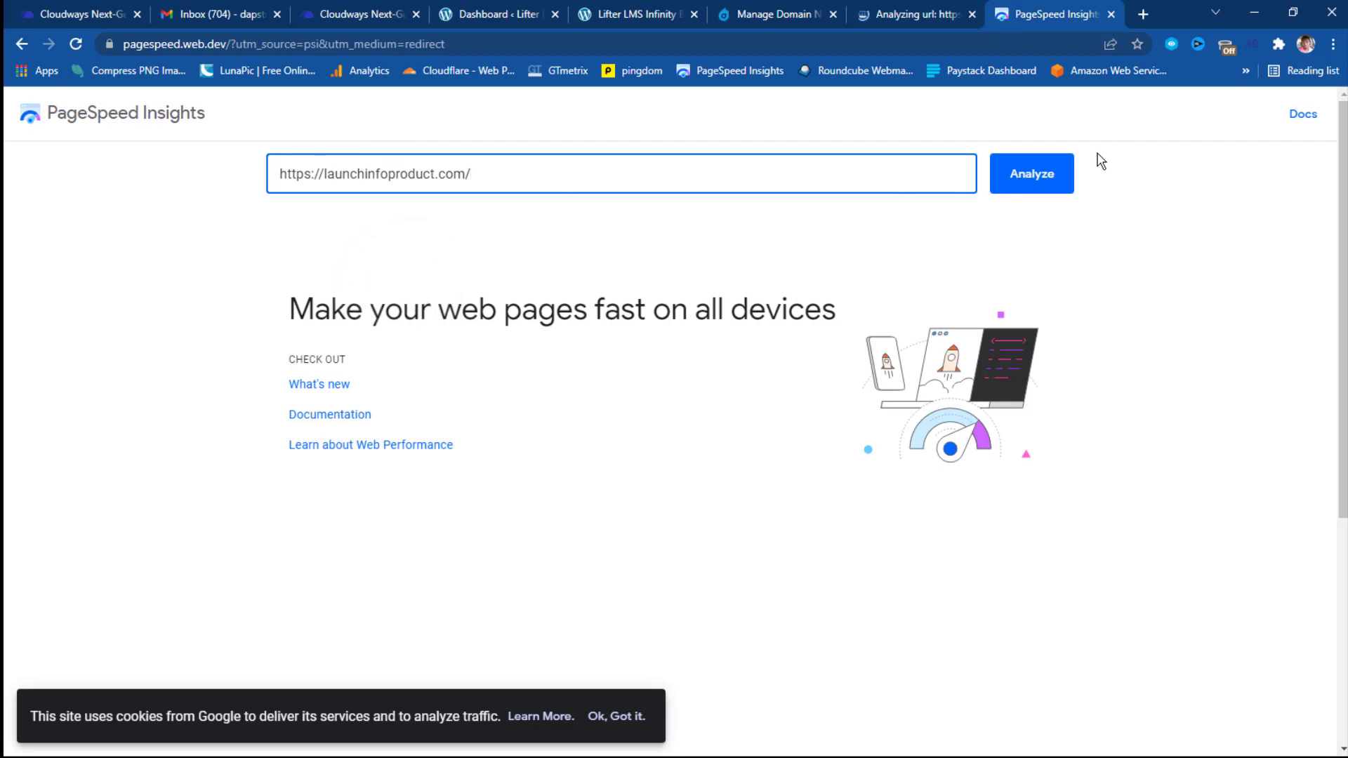
{"action": "left_click", "coordinate": [1032, 173]}
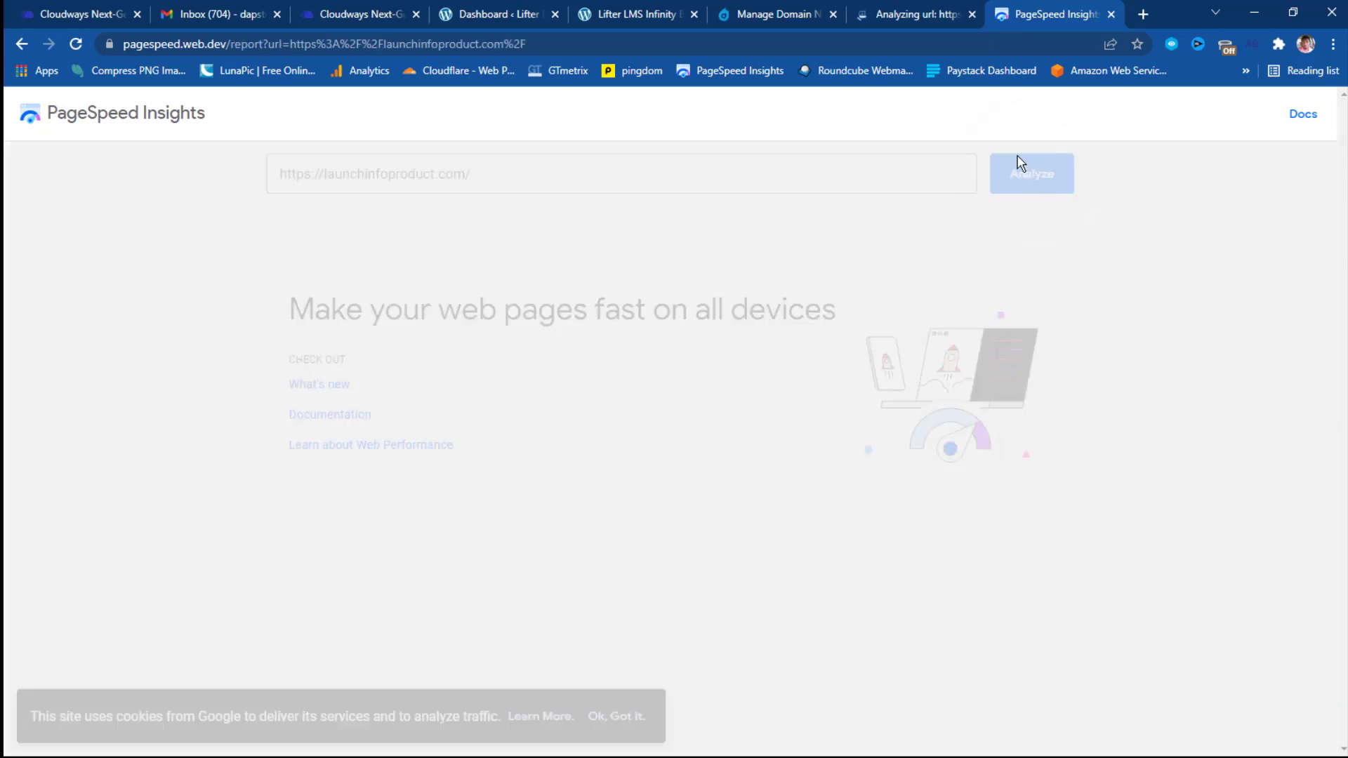
{"action": "left_click", "coordinate": [877, 10]}
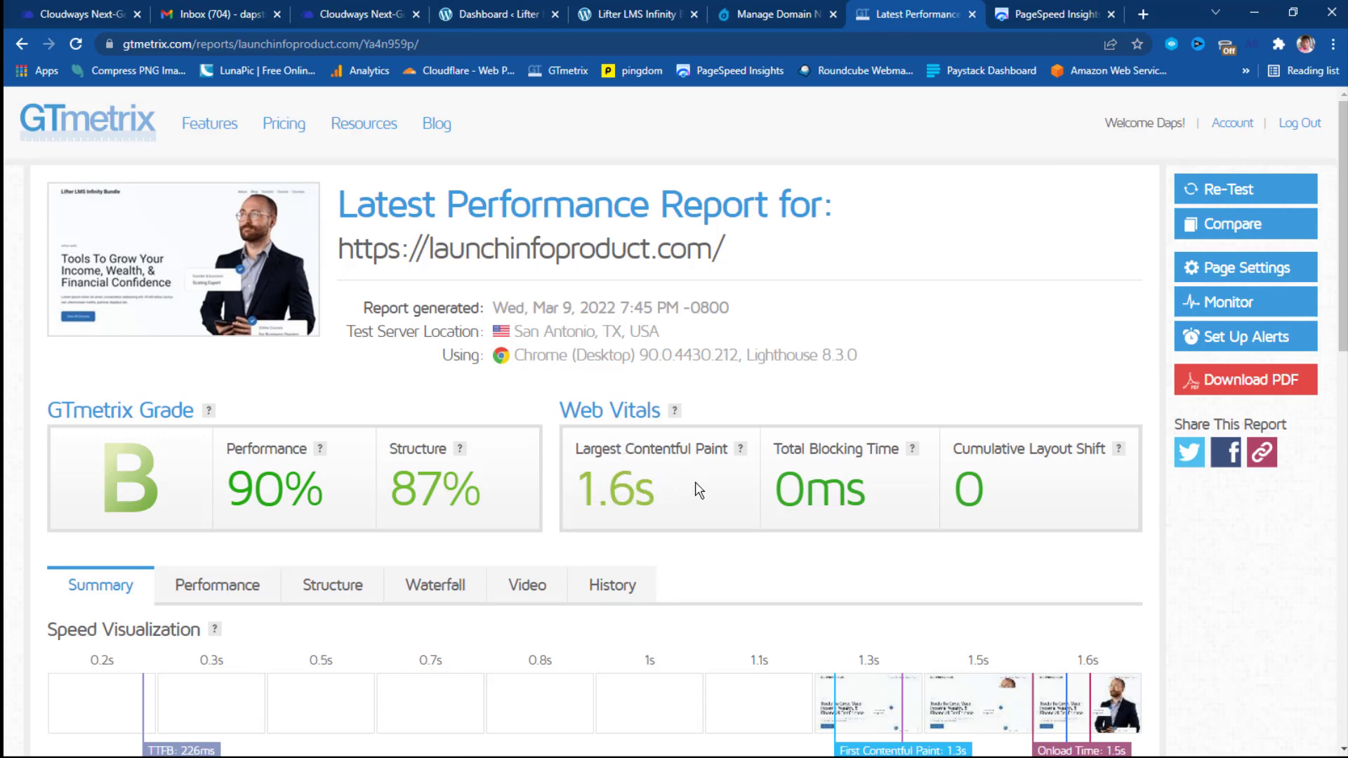
Scroll through the GTmetrix B-grade report, then switch to the PageSpeed Insights tab.
{"action": "scroll", "coordinate": [977, 468], "scroll_direction": "down", "scroll_amount": 5}
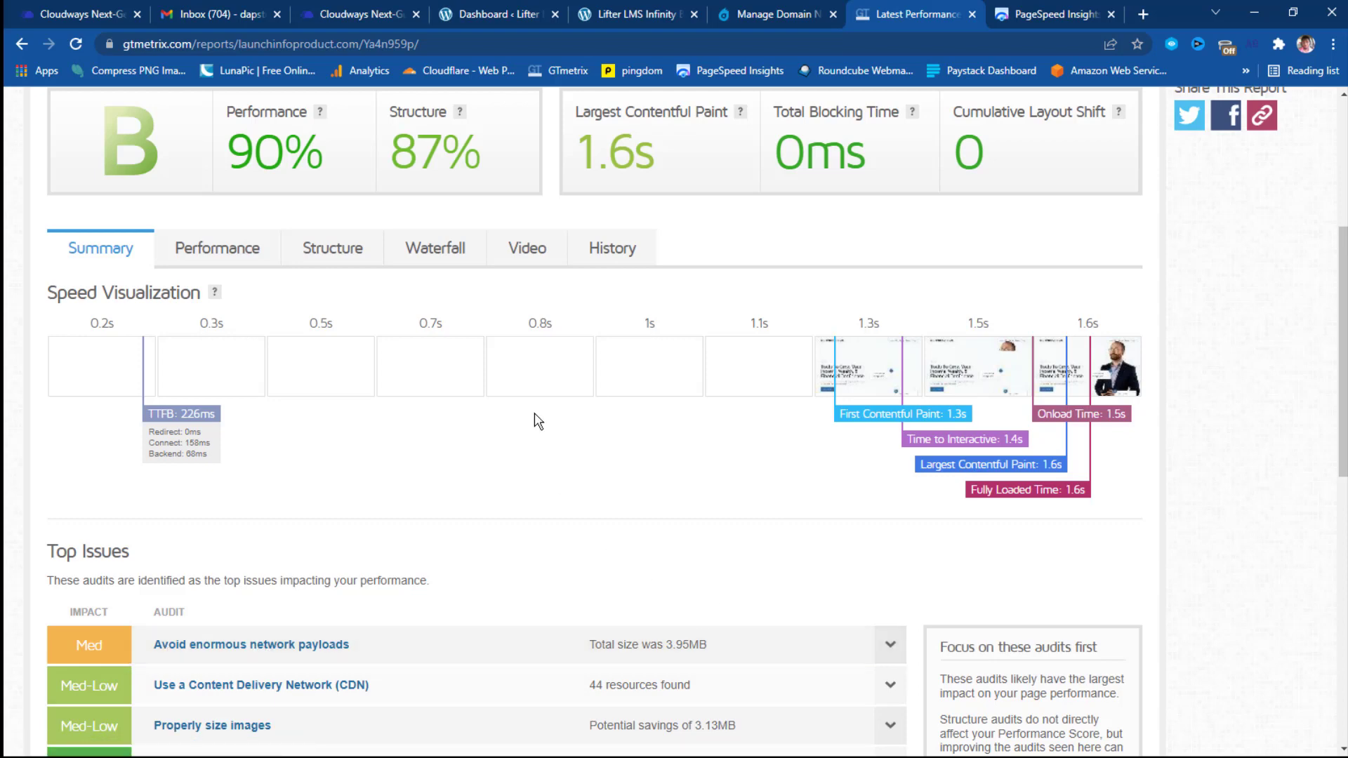
{"action": "scroll", "coordinate": [627, 502], "scroll_direction": "up", "scroll_amount": 5}
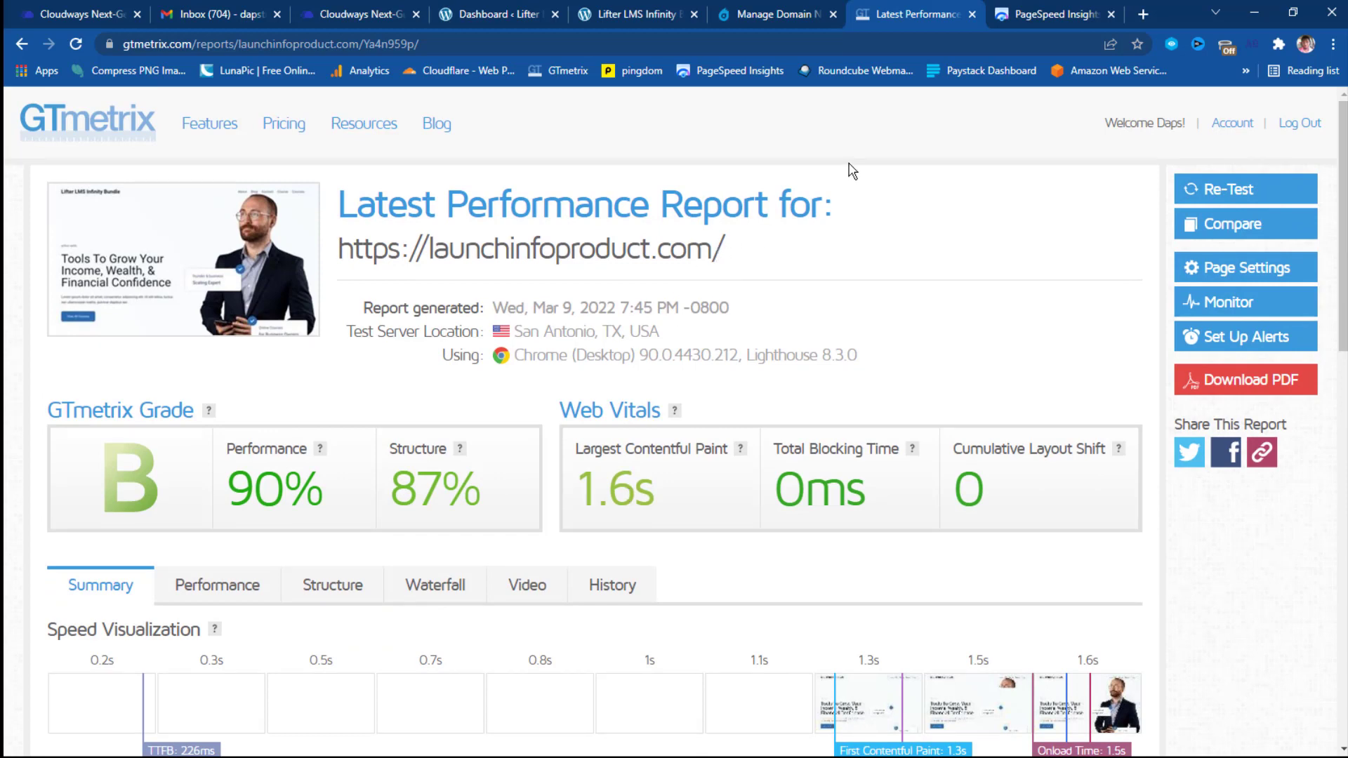
{"action": "left_click", "coordinate": [1036, 12]}
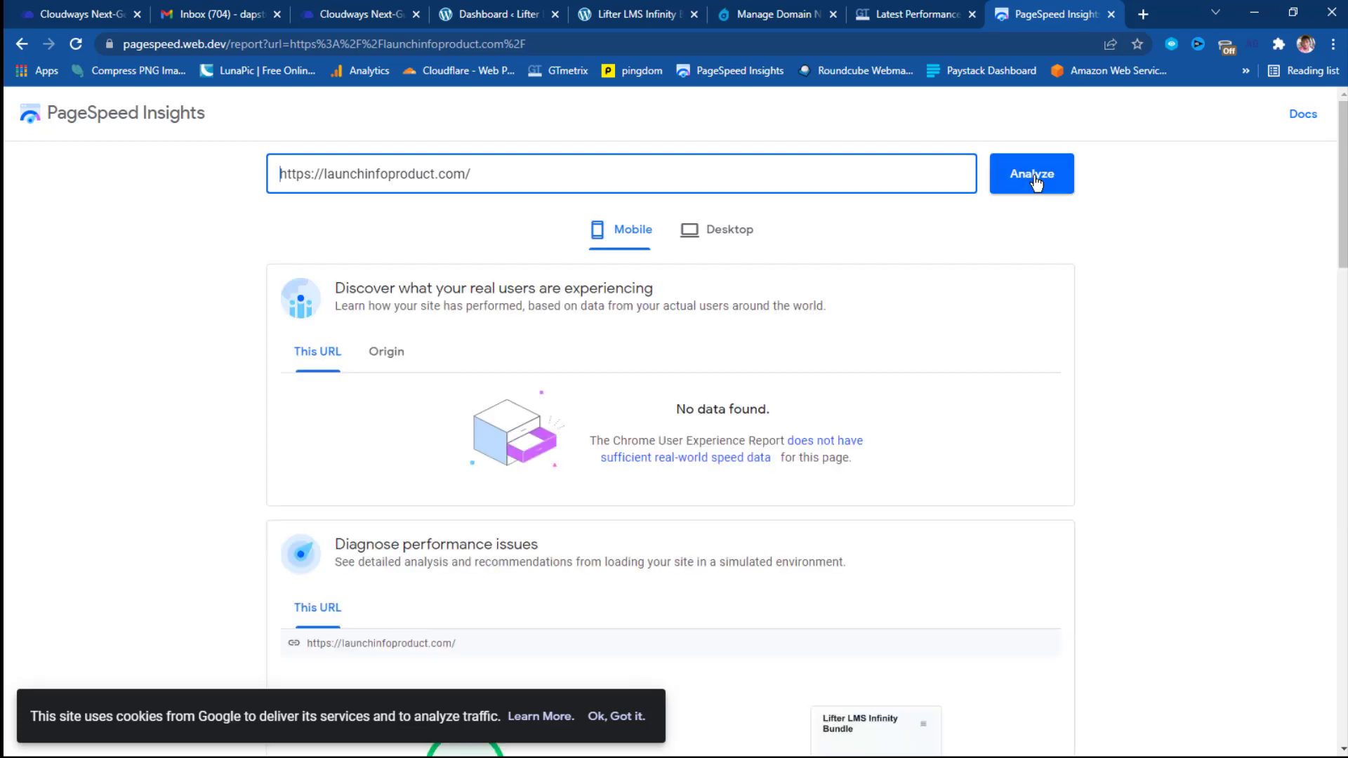
Scroll through the mobile report's score, metrics (FCP 1.8 s, LCP 1.9 s, TBT 50 ms, CLS 0) and Opportunities, then return to top.
{"action": "scroll", "coordinate": [1036, 186], "scroll_direction": "down", "scroll_amount": 5}
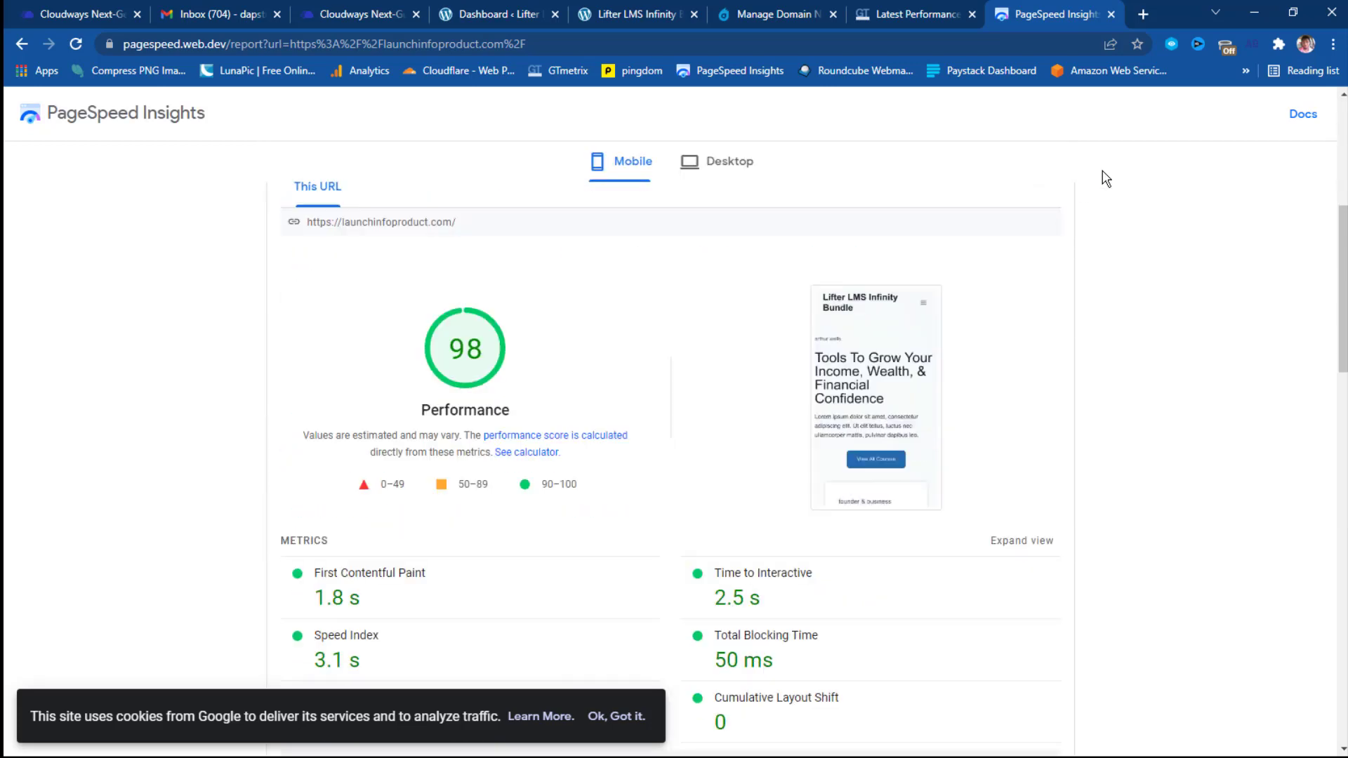
{"action": "scroll", "coordinate": [506, 344], "scroll_direction": "down", "scroll_amount": 3}
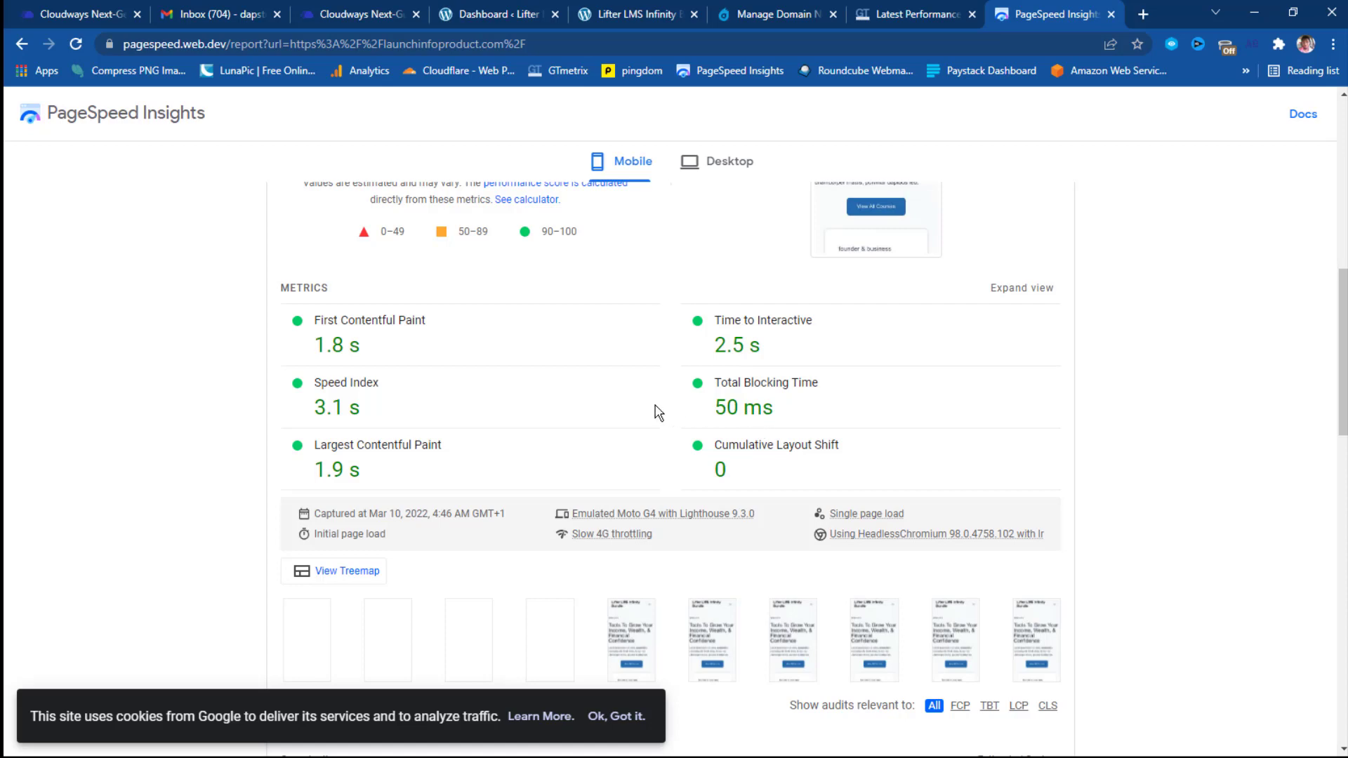
{"action": "scroll", "coordinate": [658, 413], "scroll_direction": "down", "scroll_amount": 3}
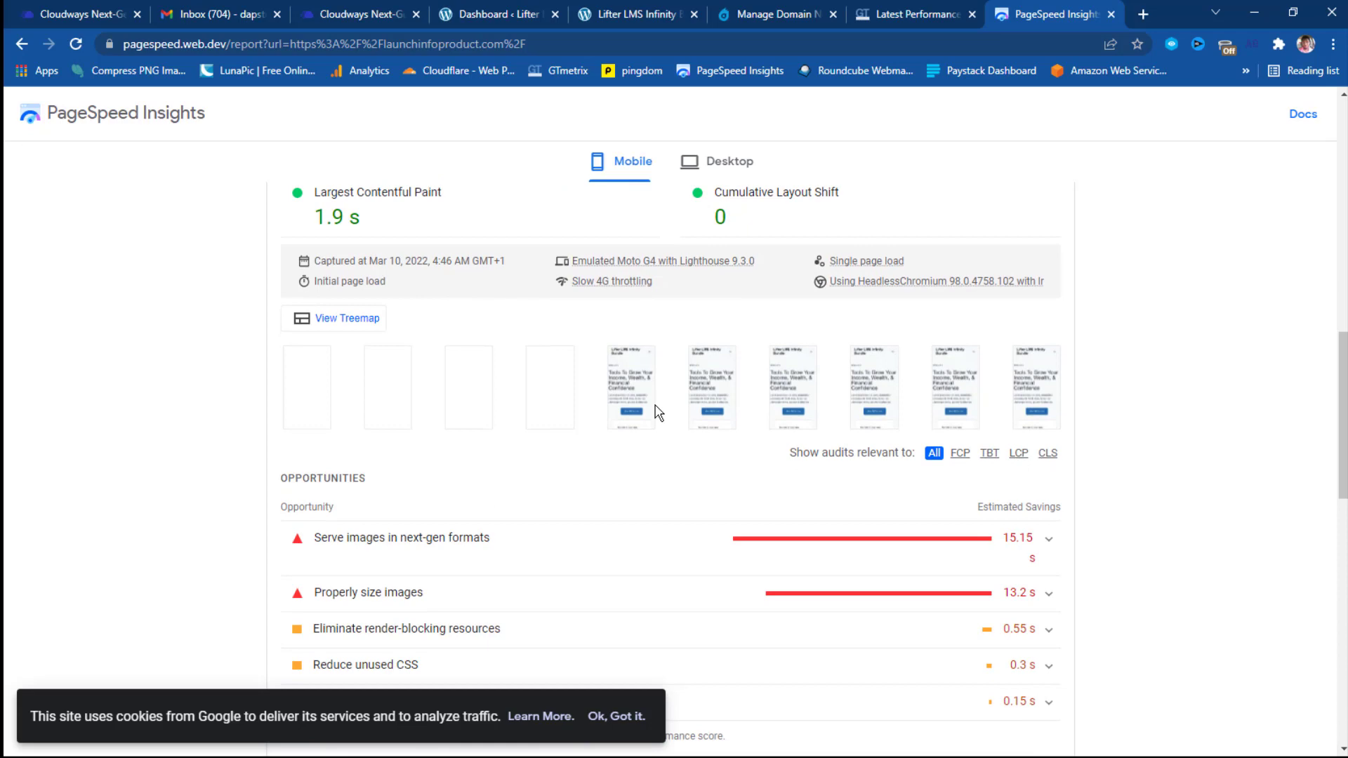
{"action": "scroll", "coordinate": [657, 413], "scroll_direction": "down", "scroll_amount": 2}
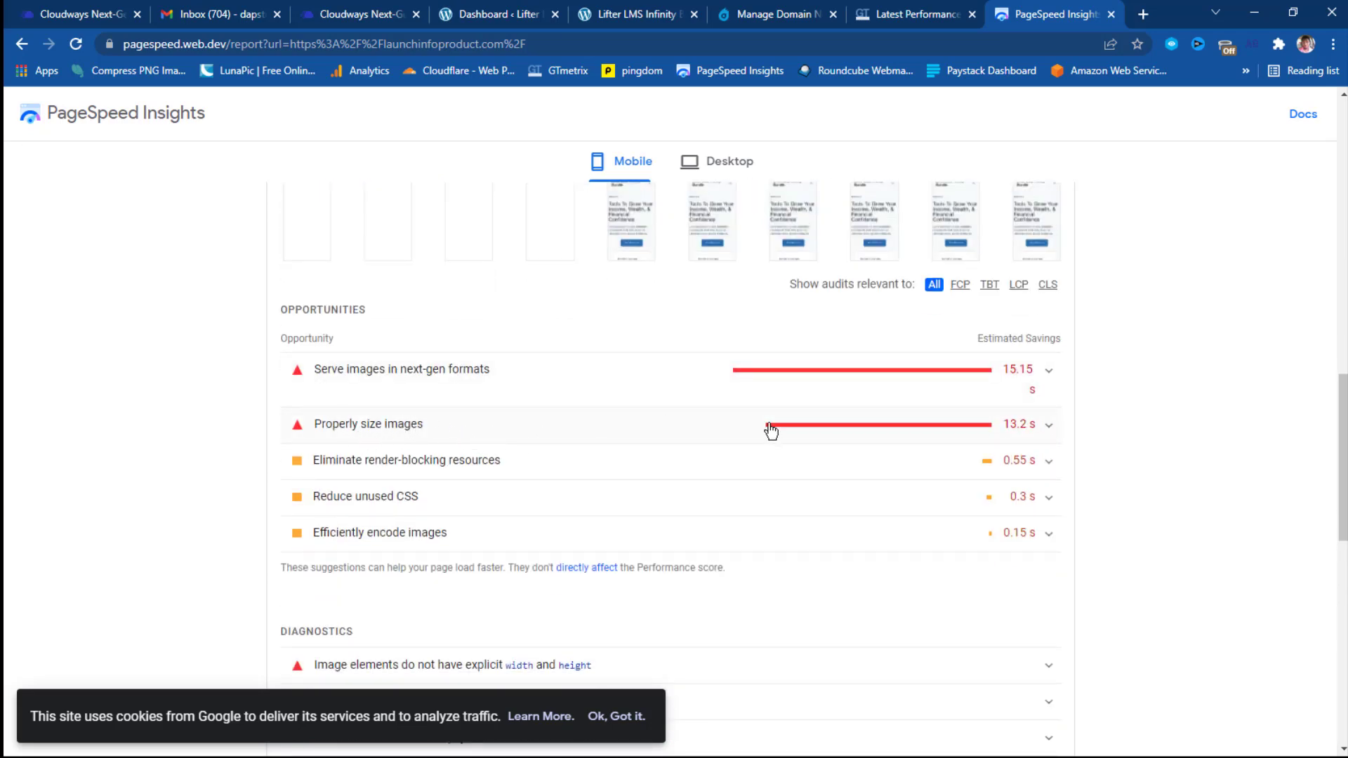
{"action": "scroll", "coordinate": [545, 404], "scroll_direction": "up", "scroll_amount": 5}
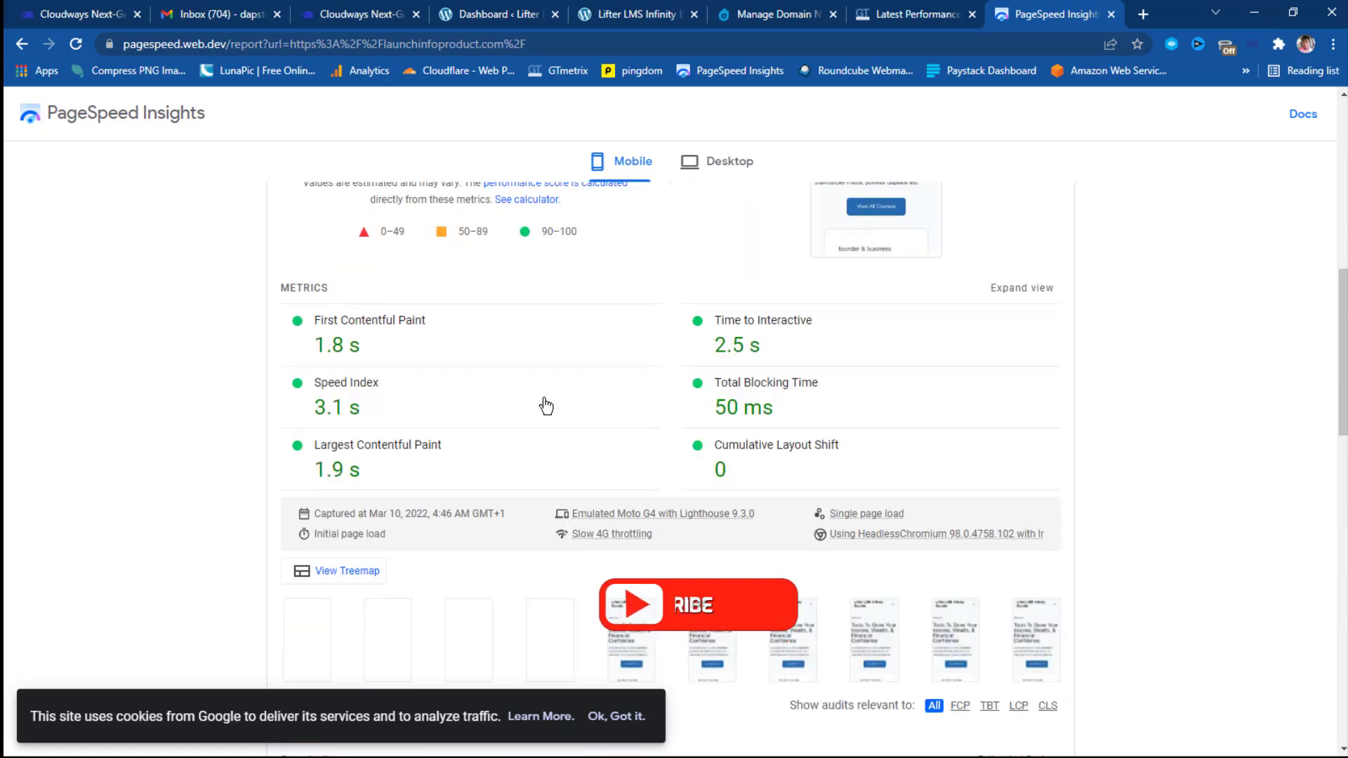
{"action": "scroll", "coordinate": [546, 406], "scroll_direction": "up", "scroll_amount": 4}
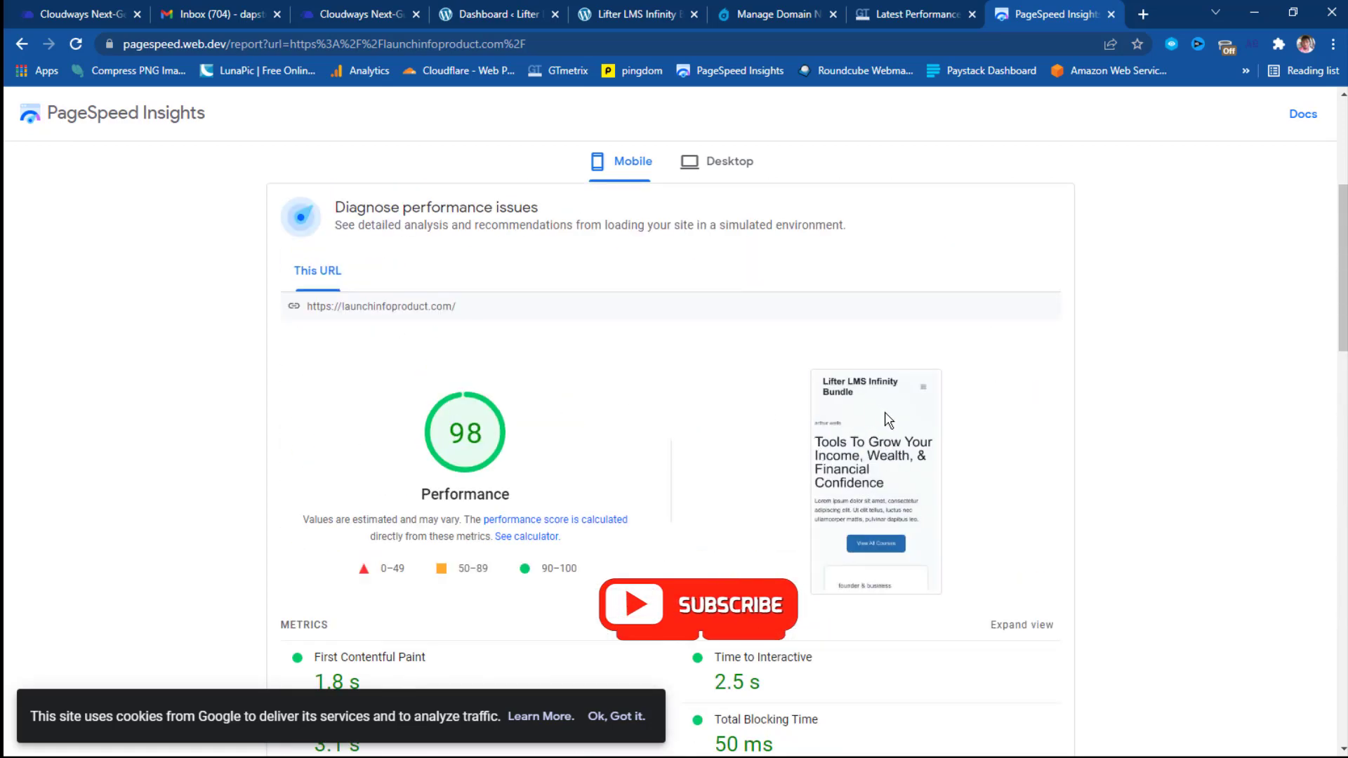
{"action": "scroll", "coordinate": [888, 420], "scroll_direction": "up", "scroll_amount": 4}
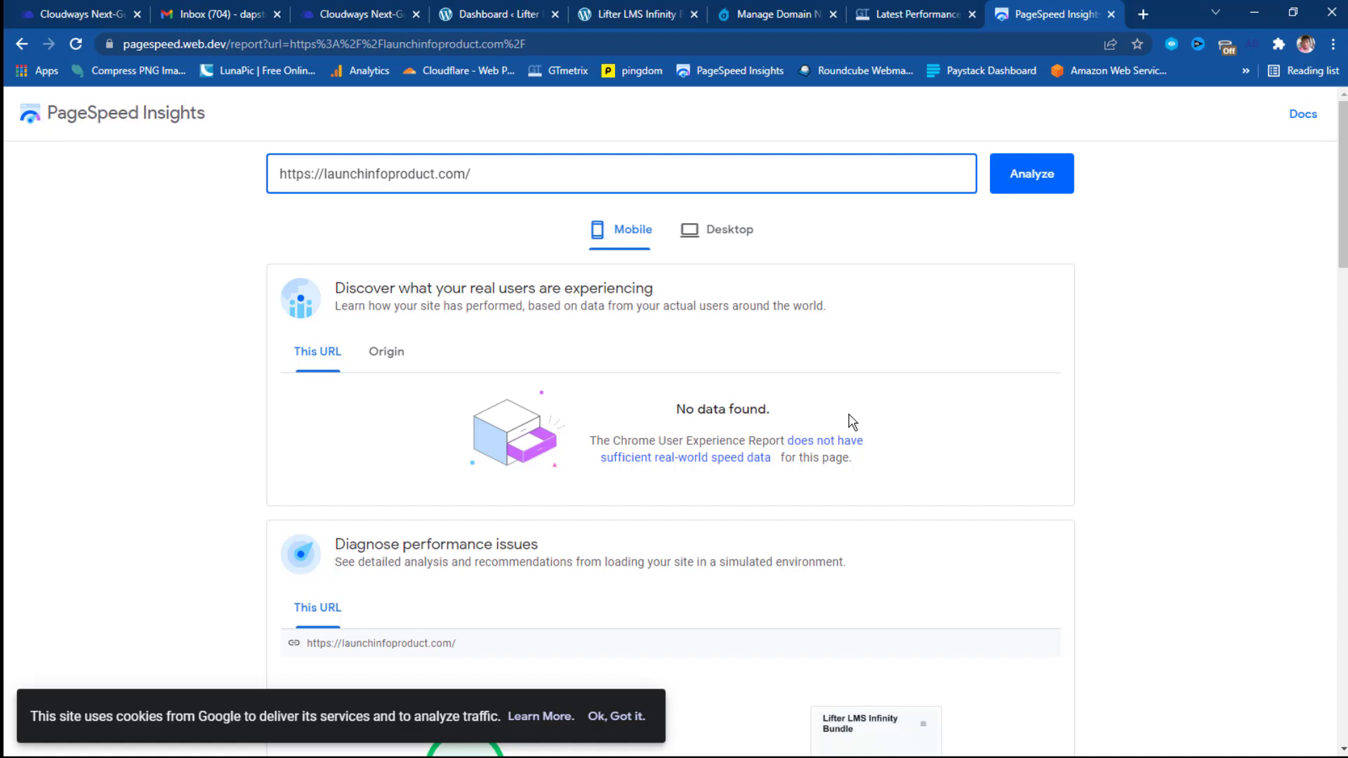
{"action": "left_click", "coordinate": [728, 238]}
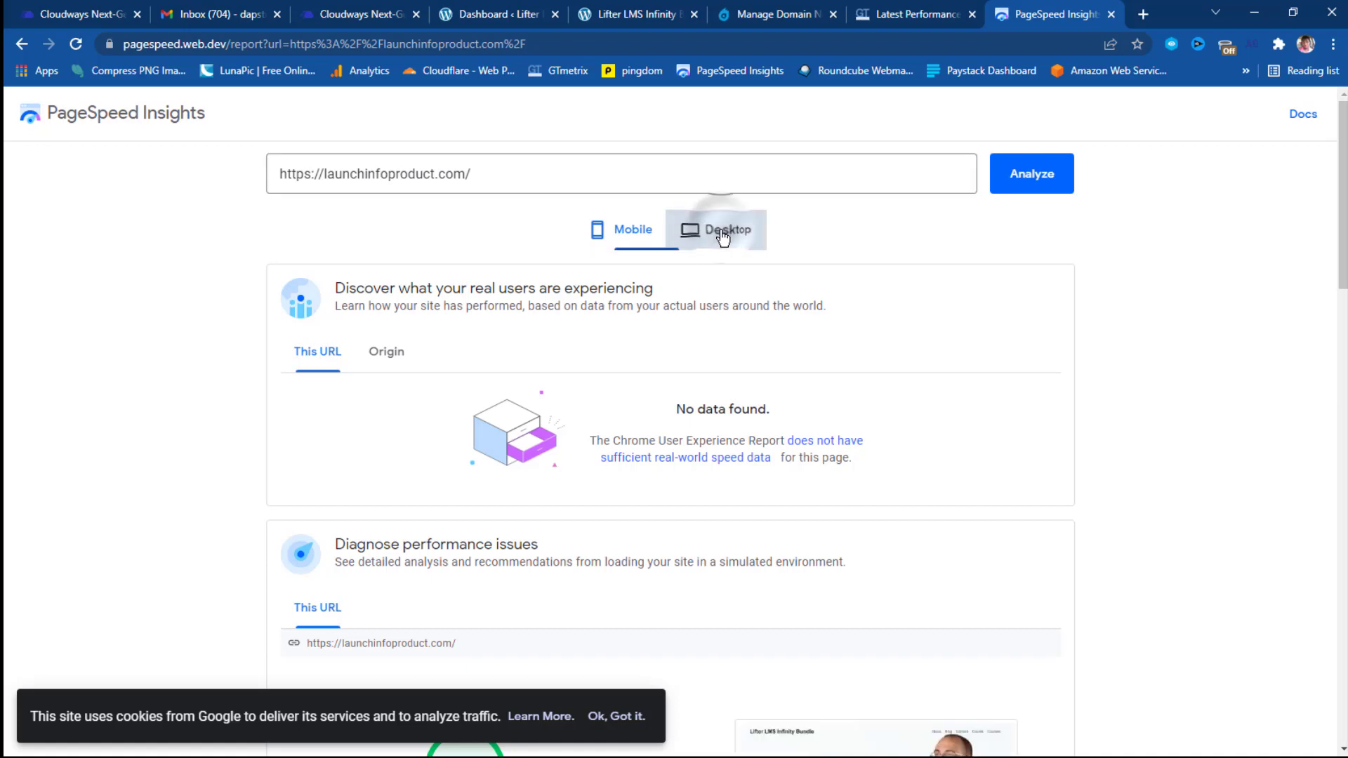
{"action": "scroll", "coordinate": [750, 292], "scroll_direction": "down", "scroll_amount": 9}
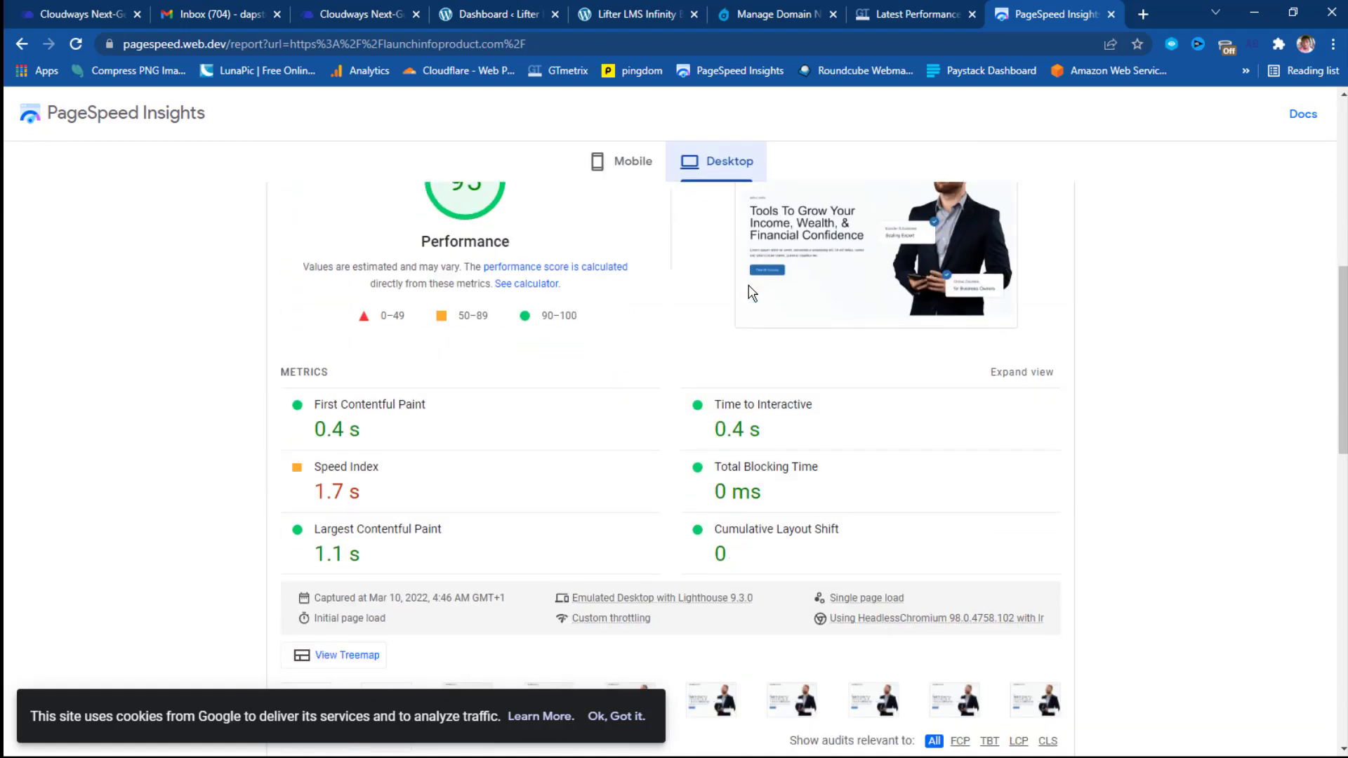
{"action": "scroll", "coordinate": [625, 431], "scroll_direction": "up", "scroll_amount": 2}
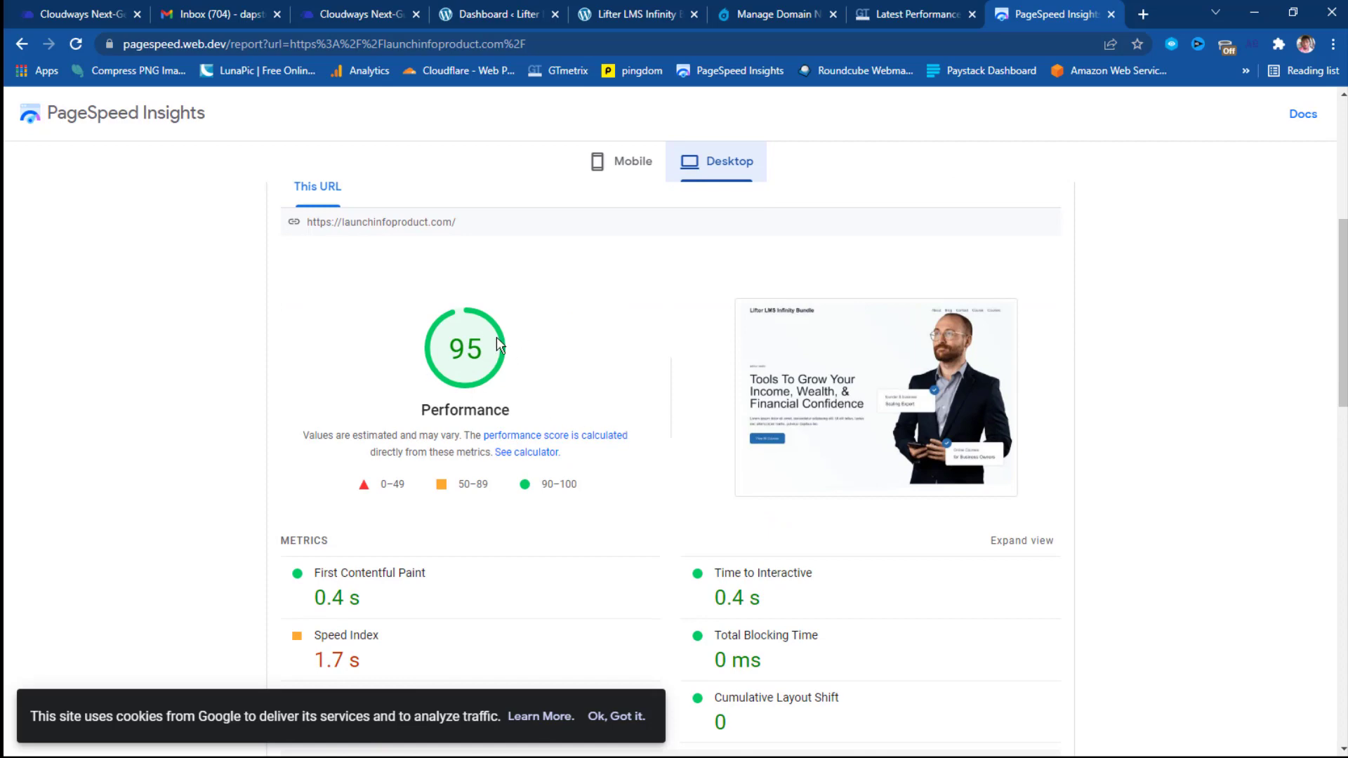
{"action": "scroll", "coordinate": [688, 390], "scroll_direction": "down", "scroll_amount": 3}
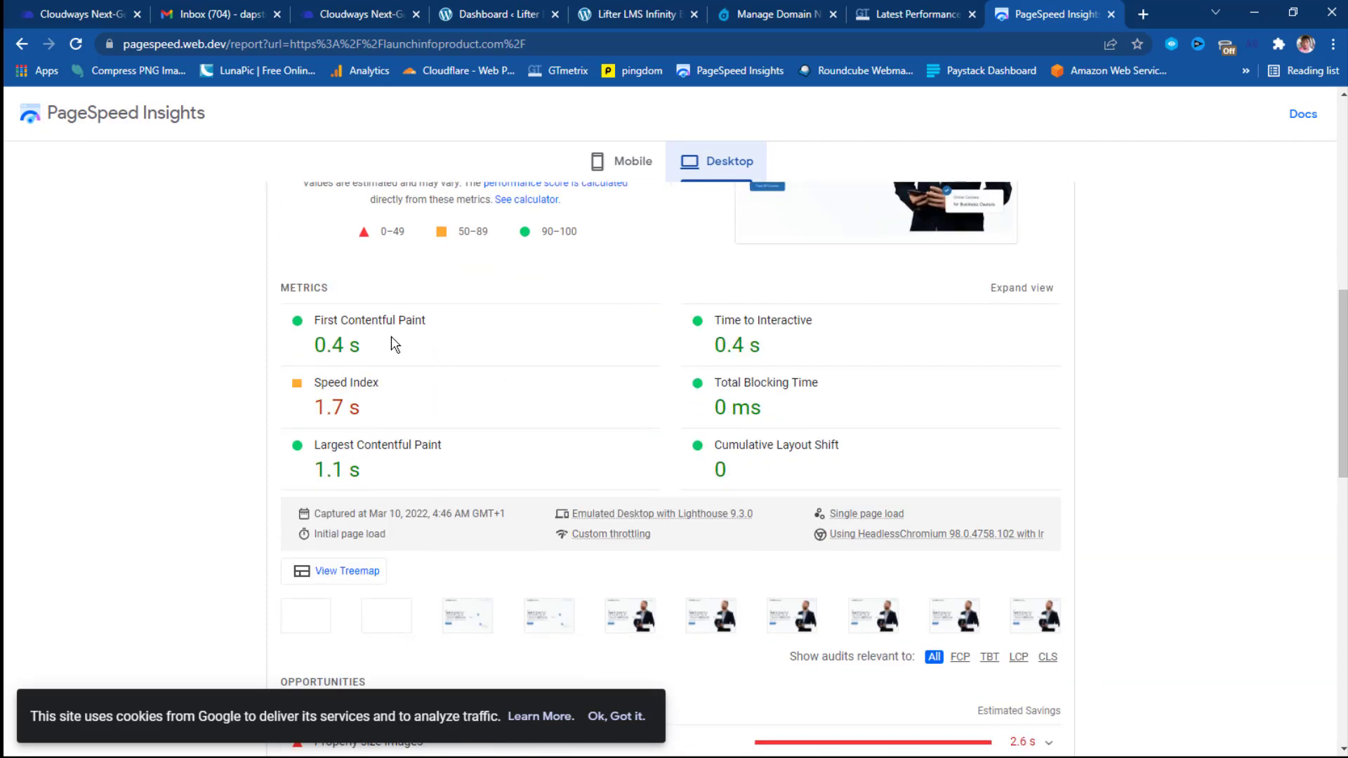
{"action": "scroll", "coordinate": [448, 418], "scroll_direction": "down", "scroll_amount": 2}
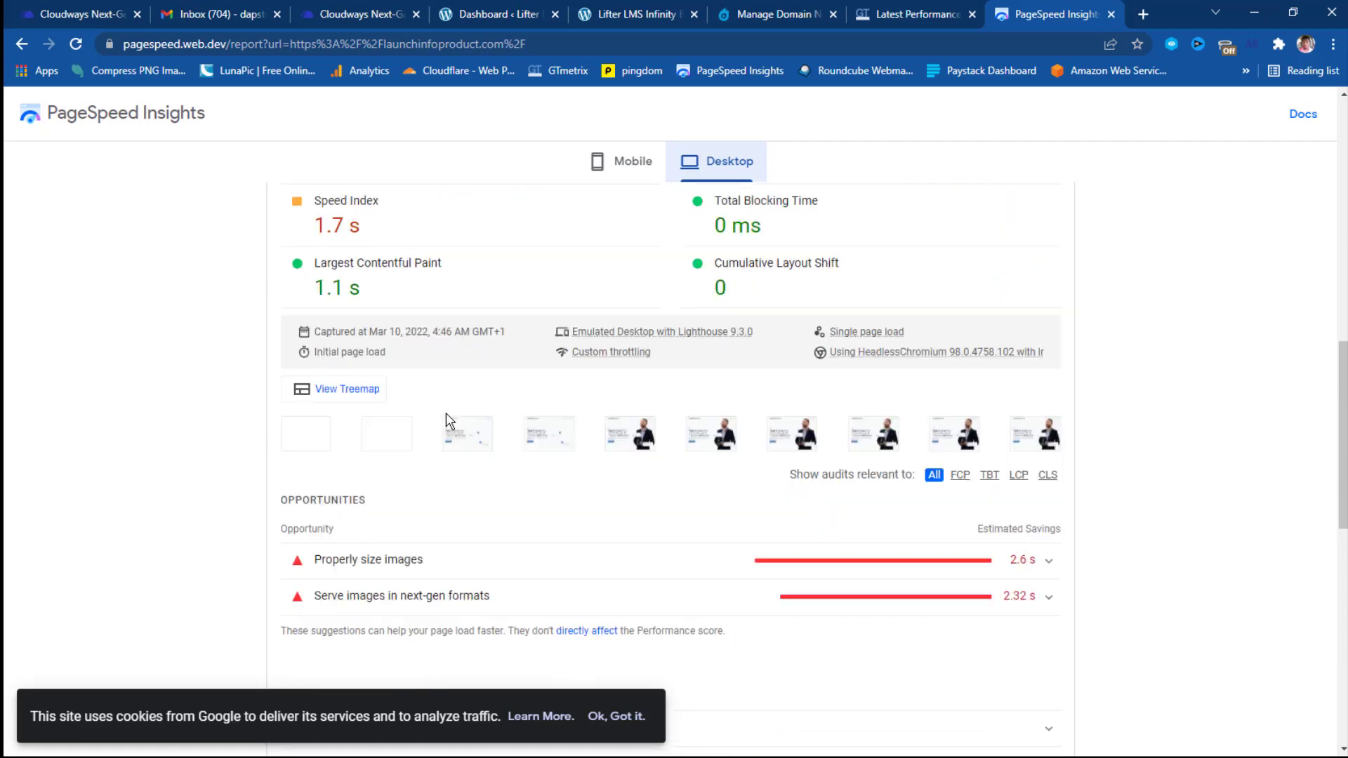
{"action": "scroll", "coordinate": [450, 421], "scroll_direction": "down", "scroll_amount": 1}
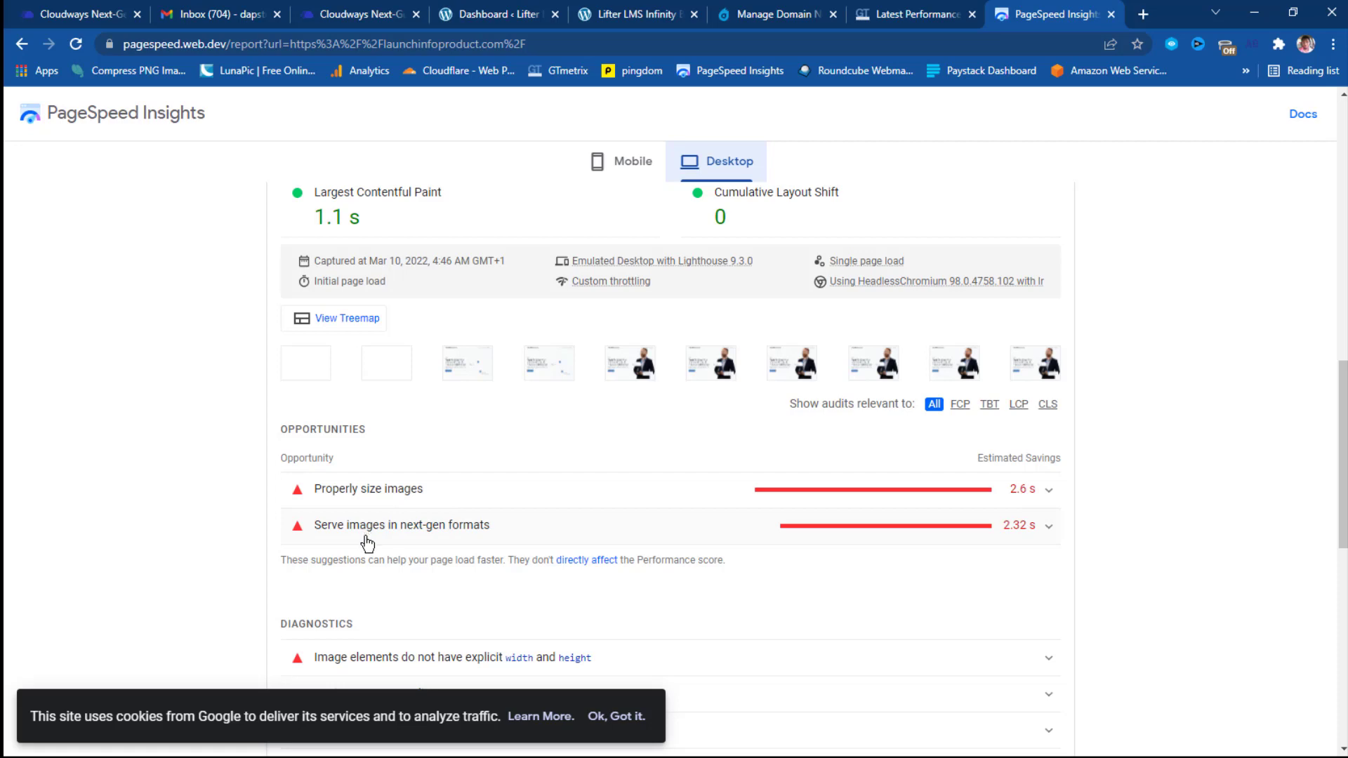
{"action": "scroll", "coordinate": [366, 535], "scroll_direction": "up", "scroll_amount": 5}
{"action": "scroll", "coordinate": [365, 541], "scroll_direction": "up", "scroll_amount": 7}
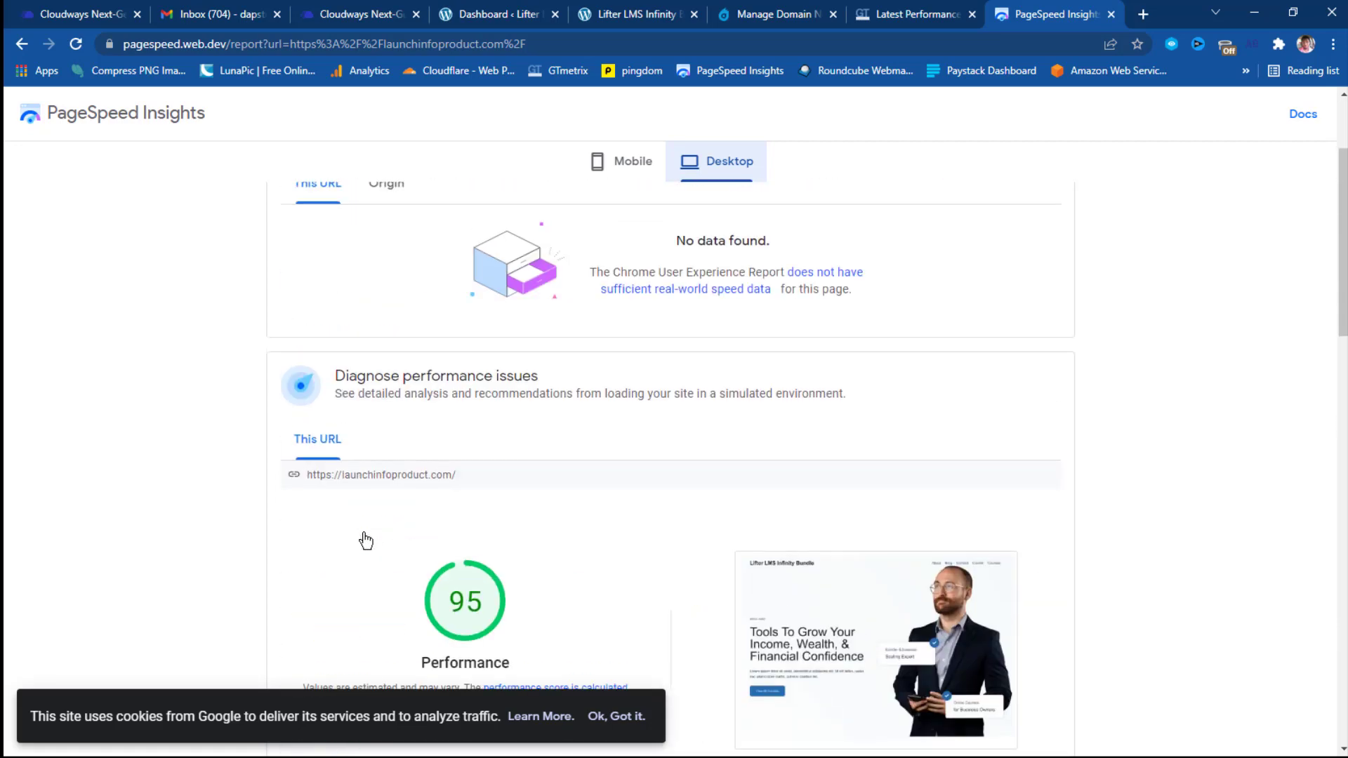
{"action": "scroll", "coordinate": [362, 541], "scroll_direction": "down", "scroll_amount": 3}
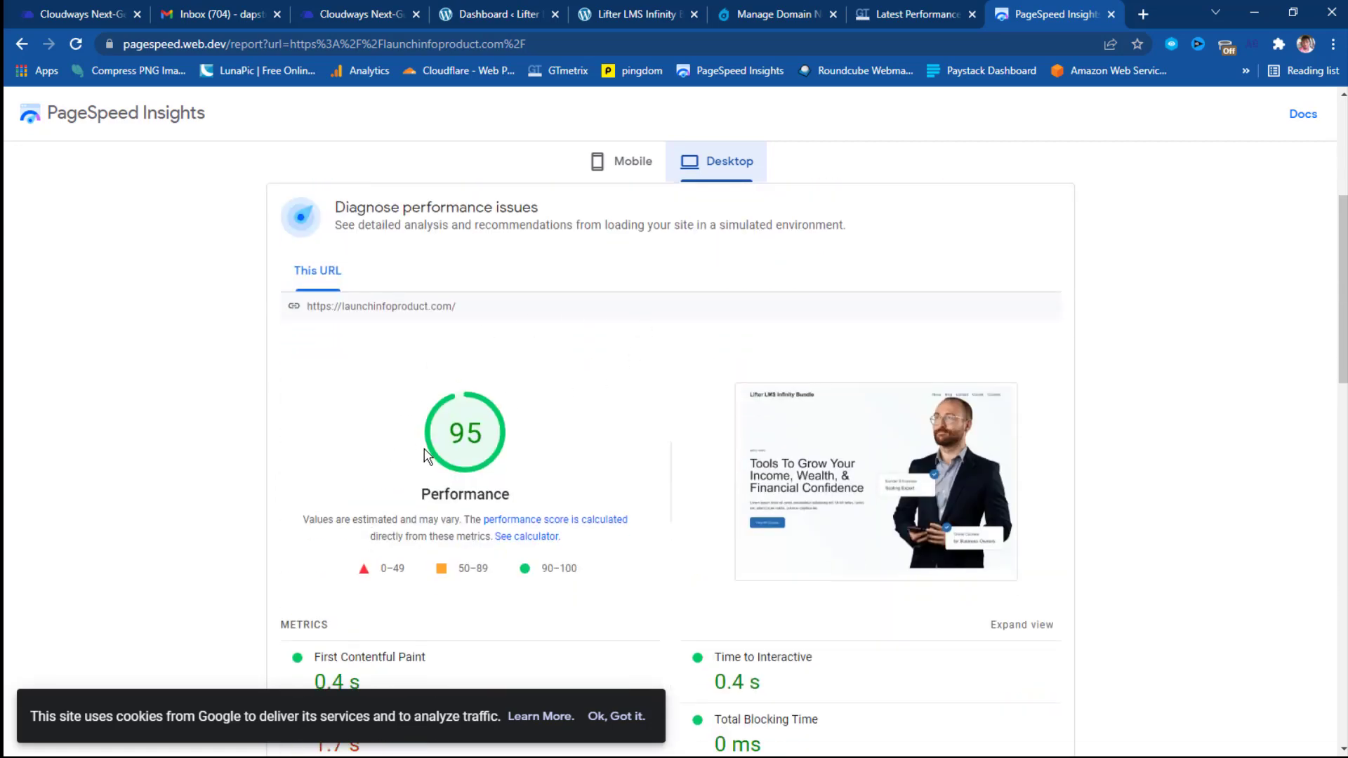
{"action": "left_click", "coordinate": [627, 161]}
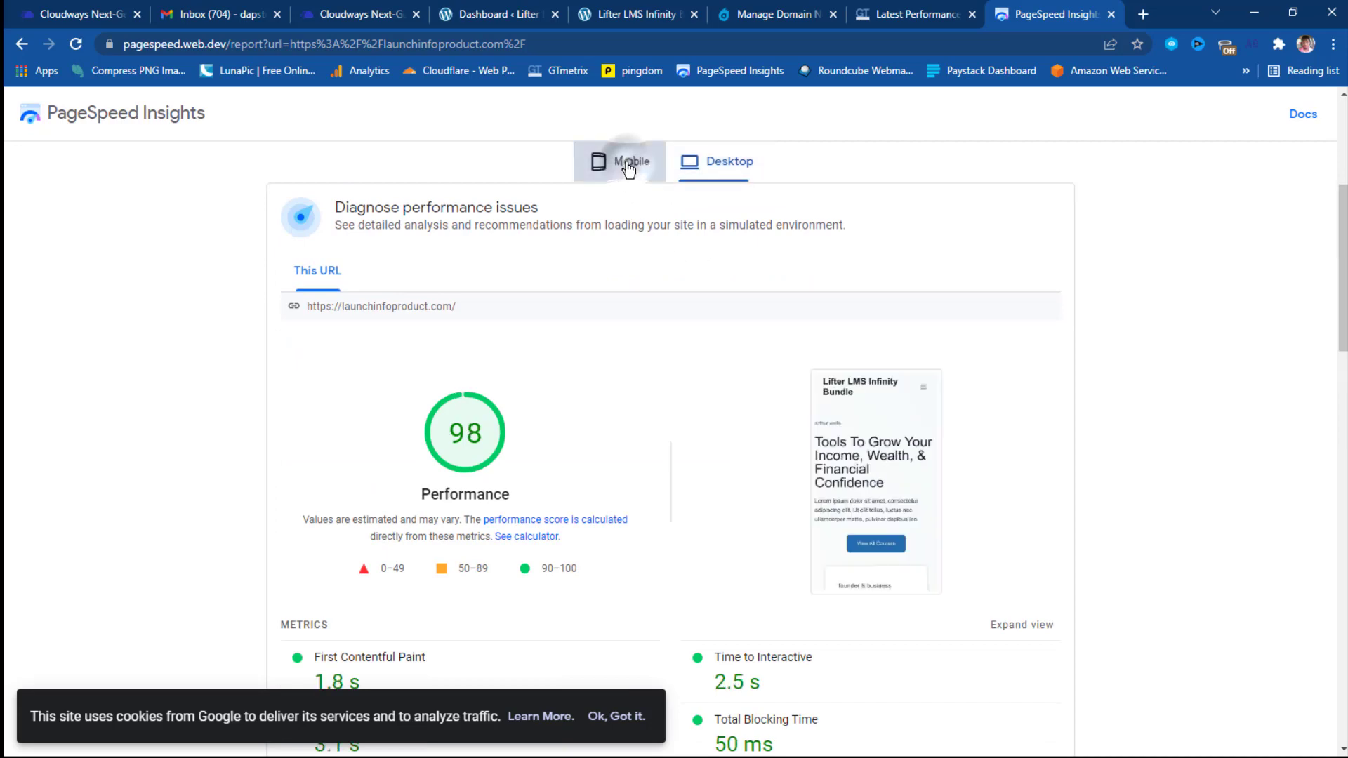
{"action": "scroll", "coordinate": [740, 365], "scroll_direction": "down", "scroll_amount": 6}
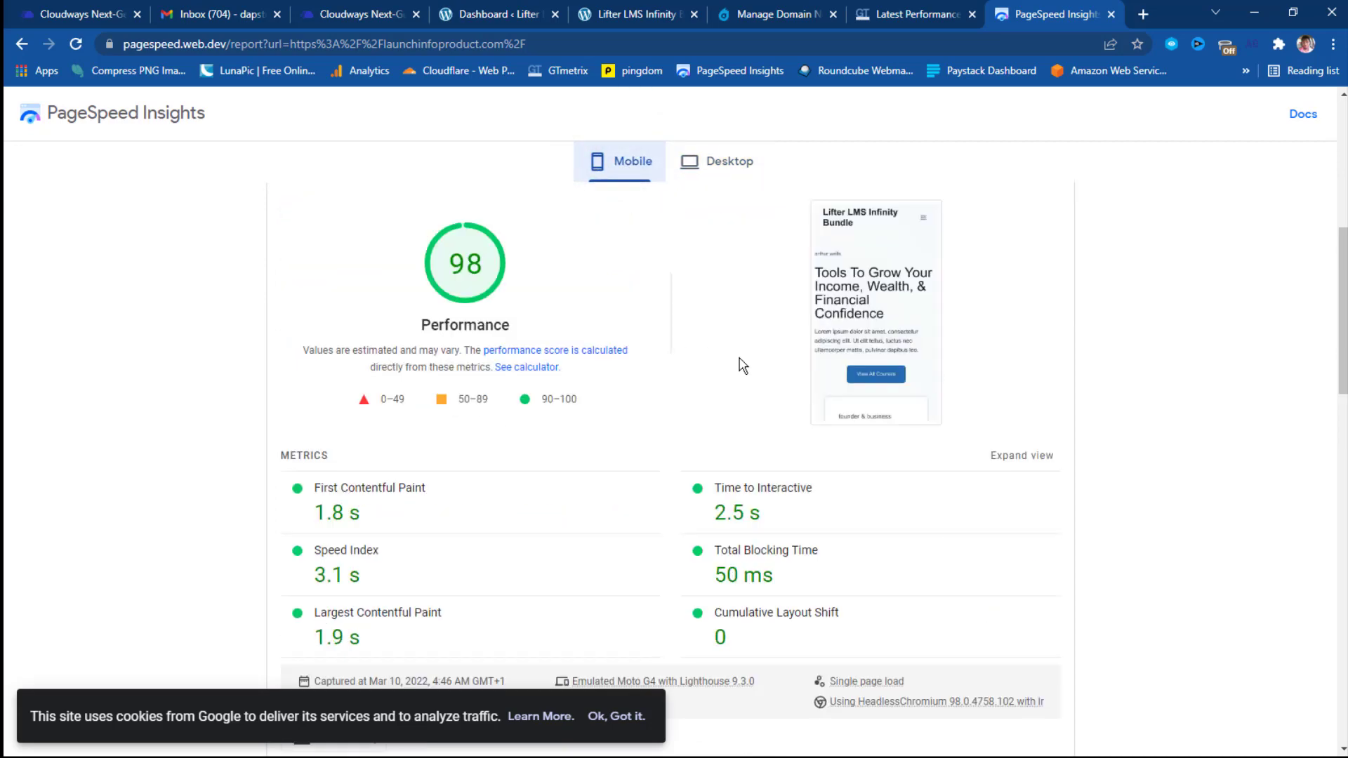
{"action": "scroll", "coordinate": [739, 363], "scroll_direction": "up", "scroll_amount": 6}
{"action": "scroll", "coordinate": [740, 364], "scroll_direction": "up", "scroll_amount": 5}
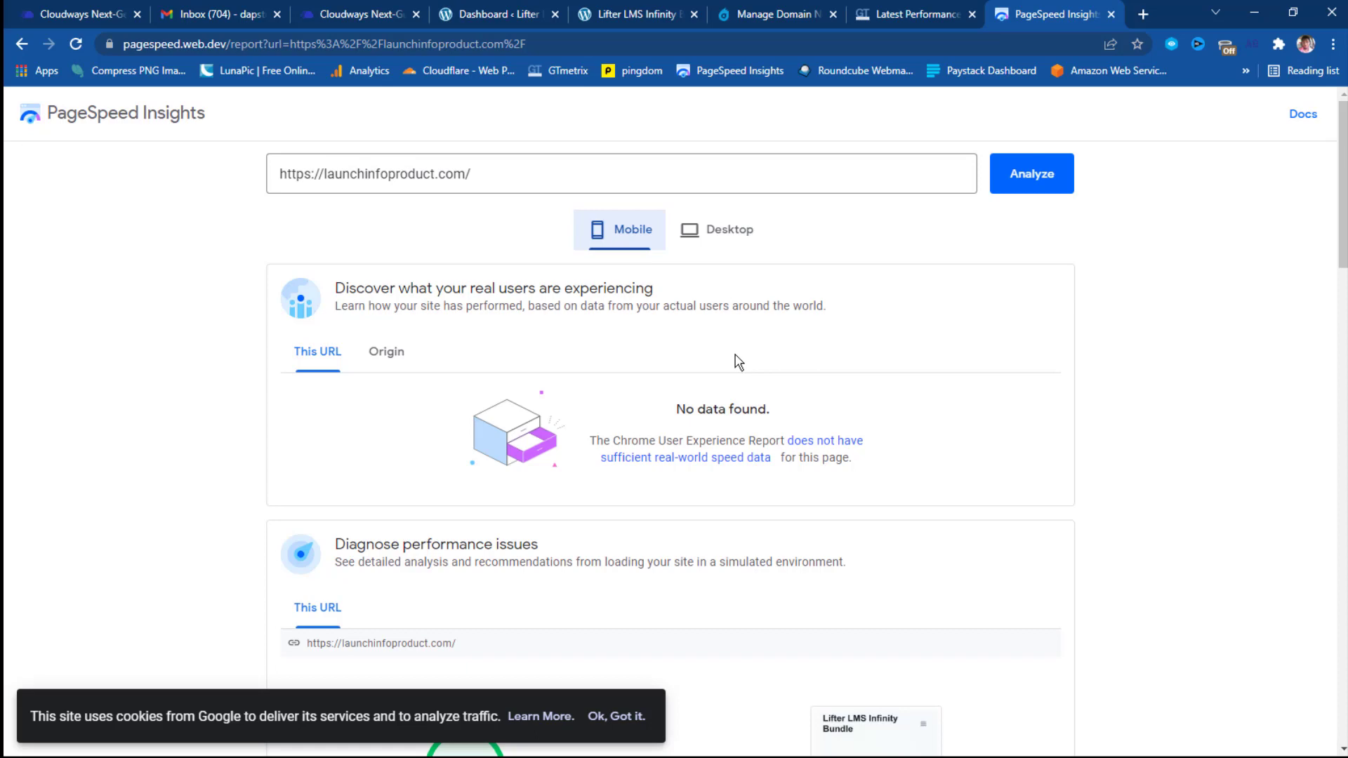
Return to the Lifter LMS Infinity Bundle homepage, browse it, and go to its Course page.
{"action": "left_click", "coordinate": [612, 18]}
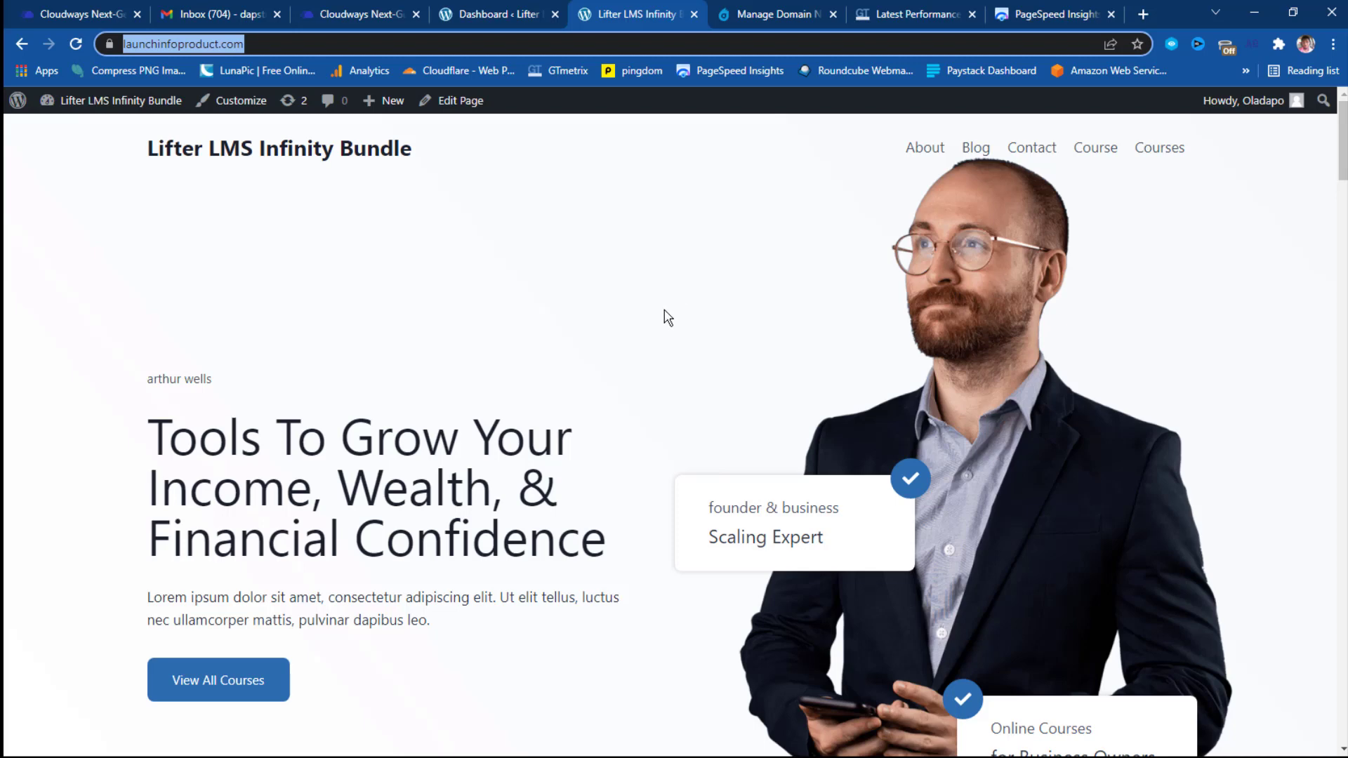
{"action": "scroll", "coordinate": [668, 318], "scroll_direction": "down", "scroll_amount": 2}
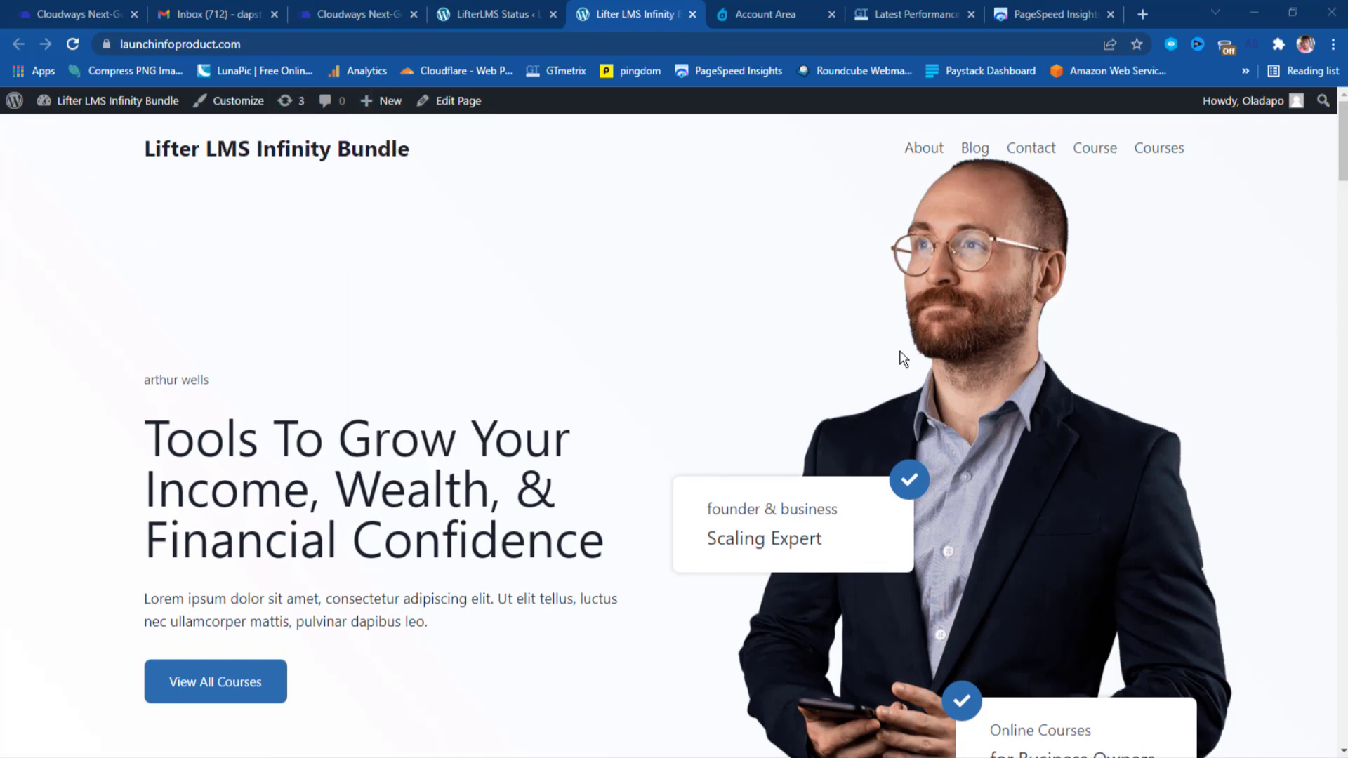
{"action": "scroll", "coordinate": [770, 307], "scroll_direction": "down", "scroll_amount": 5}
{"action": "scroll", "coordinate": [772, 307], "scroll_direction": "up", "scroll_amount": 6}
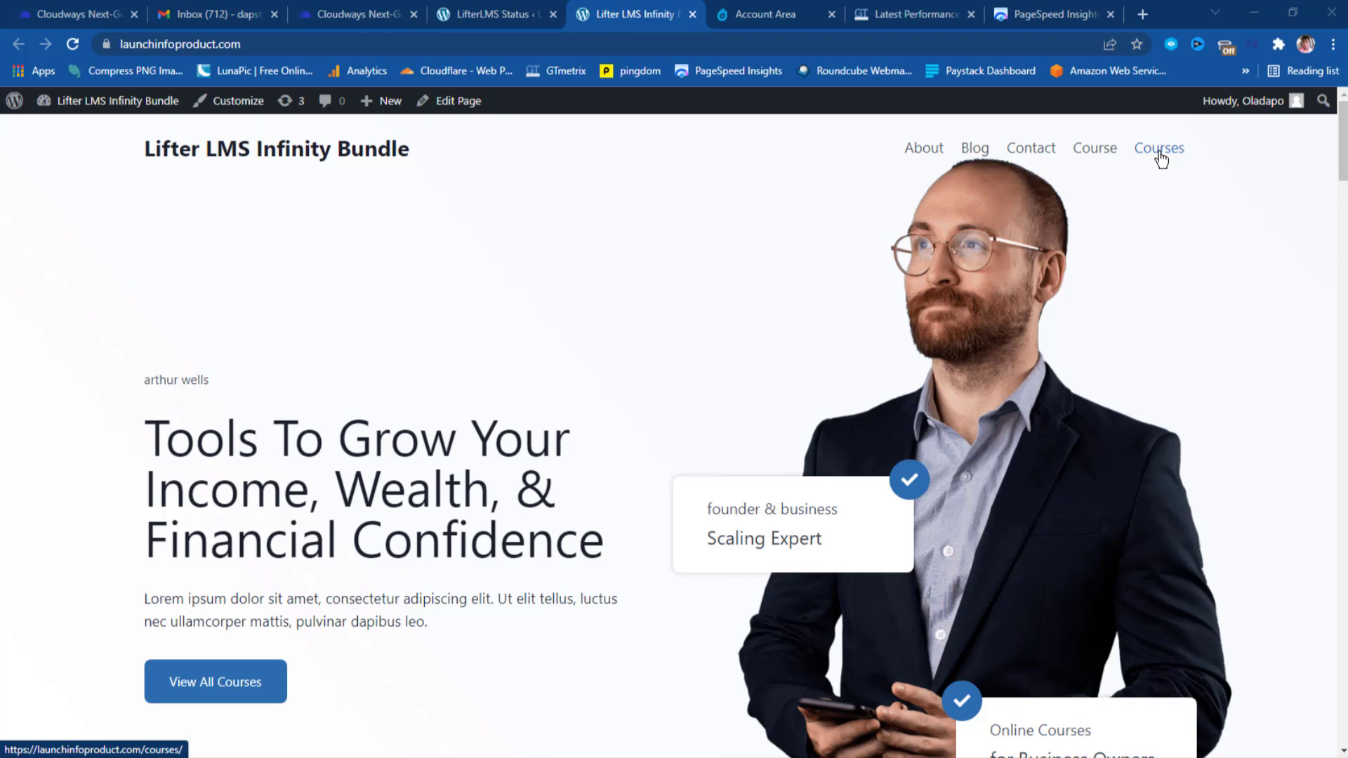
{"action": "left_click", "coordinate": [1087, 150]}
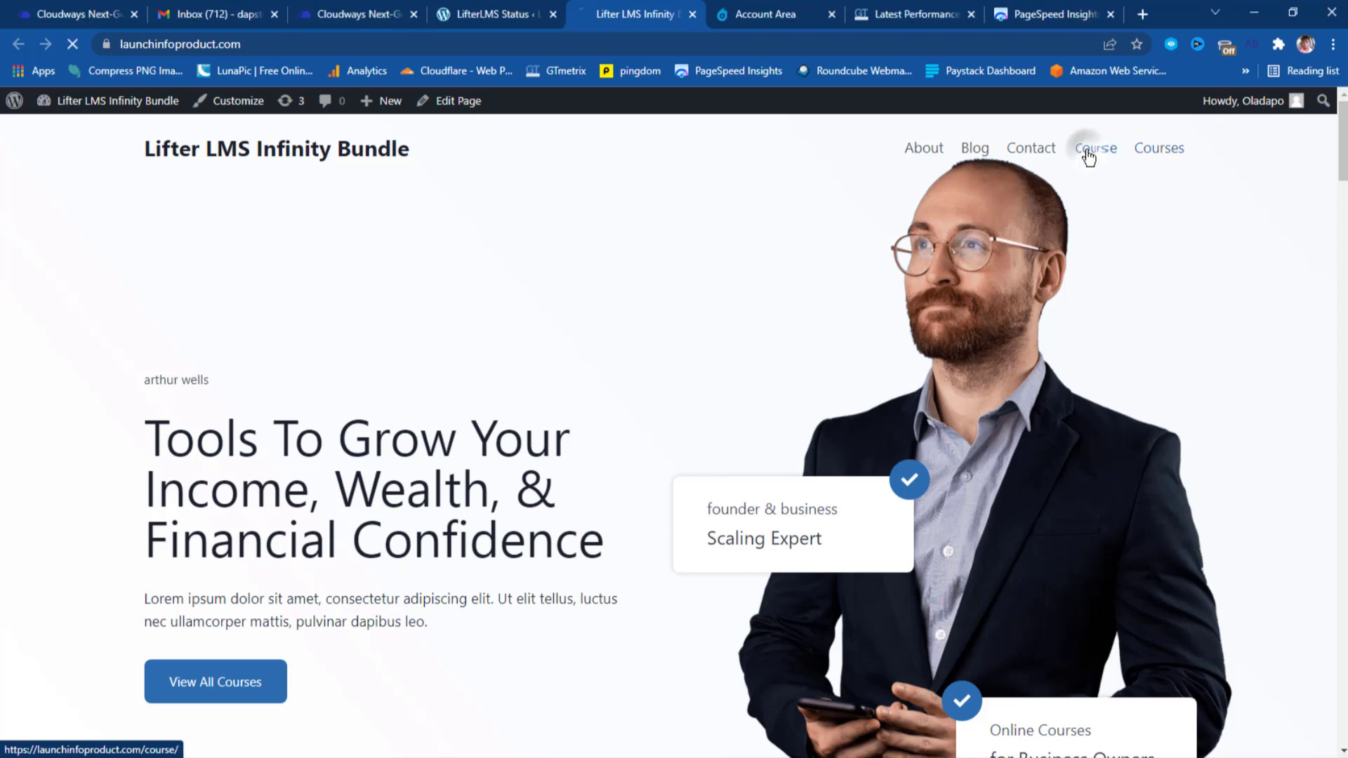
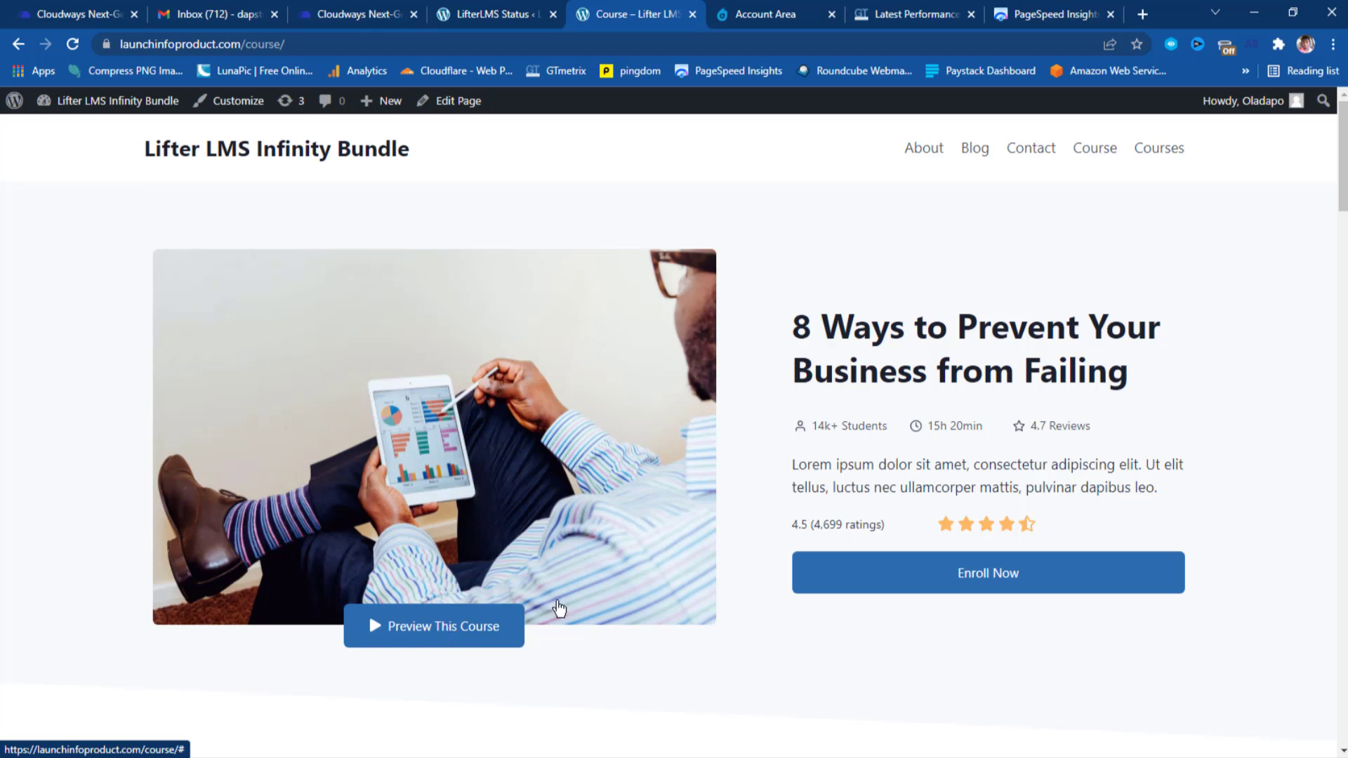
Scroll the course page past its features and learning points to the four-question FAQ.
{"action": "scroll", "coordinate": [773, 597], "scroll_direction": "down", "scroll_amount": 2}
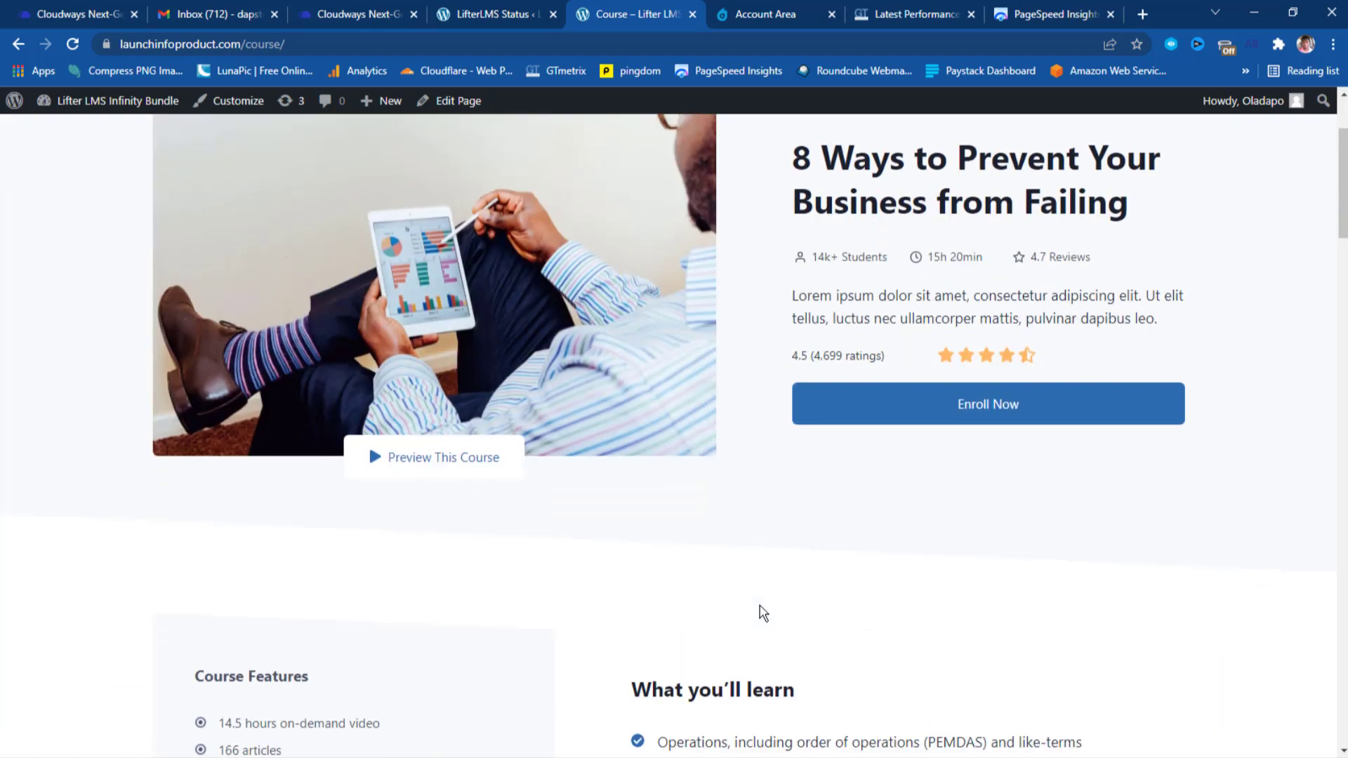
{"action": "scroll", "coordinate": [763, 613], "scroll_direction": "down", "scroll_amount": 4}
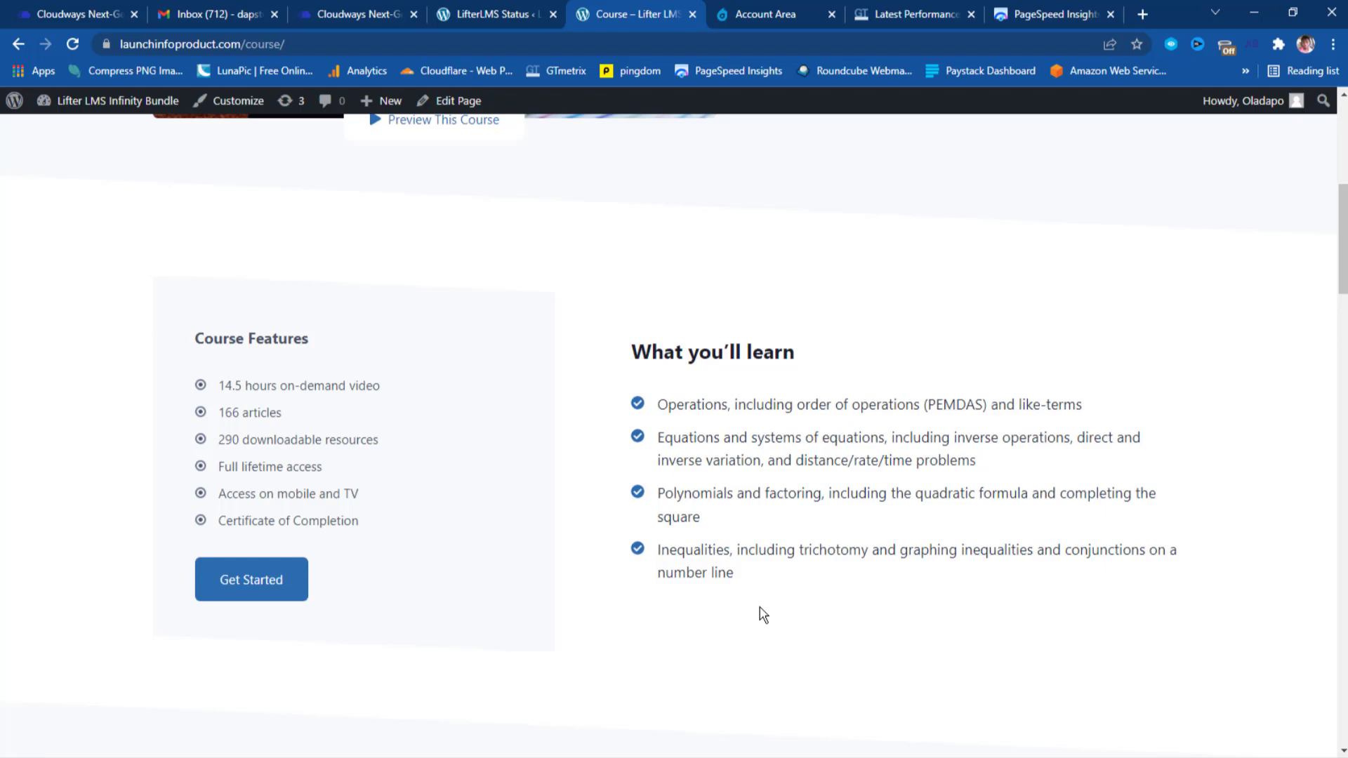
{"action": "scroll", "coordinate": [653, 430], "scroll_direction": "down", "scroll_amount": 1}
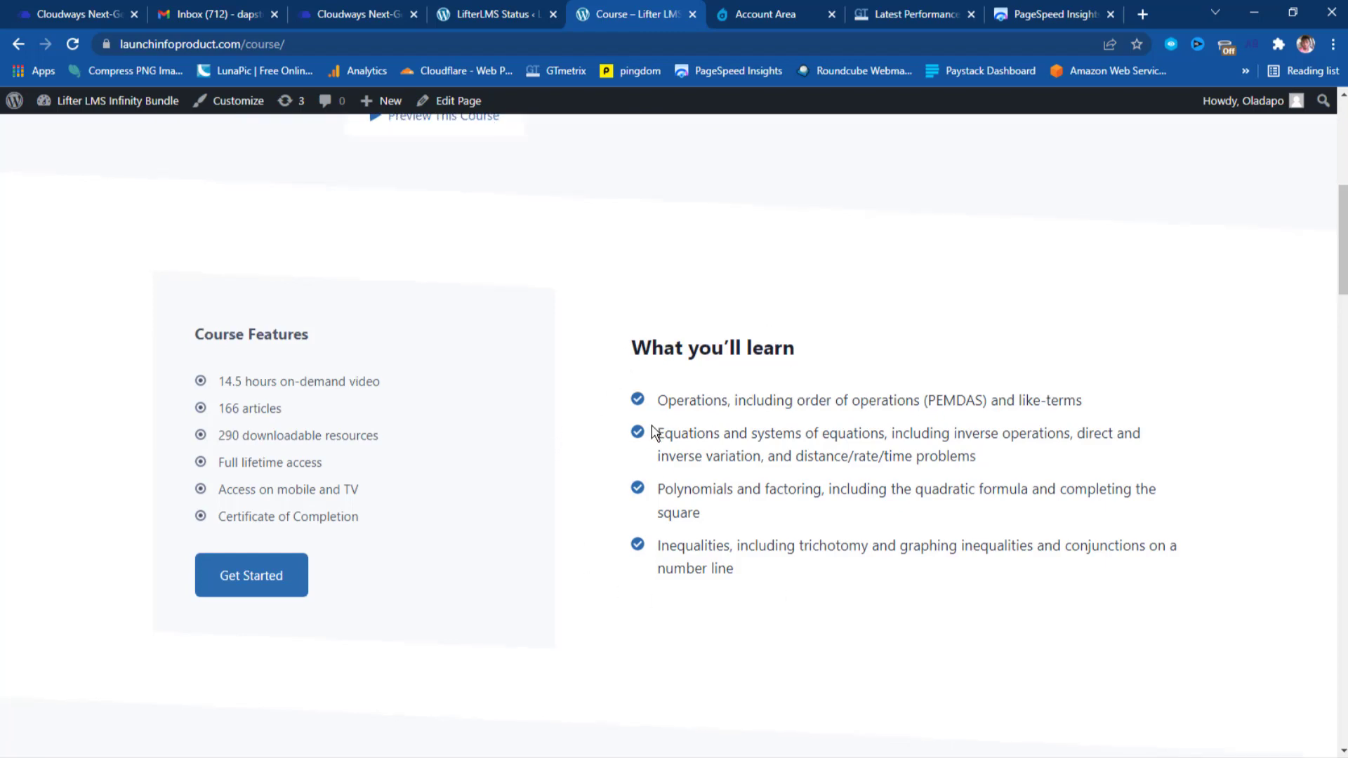
{"action": "scroll", "coordinate": [653, 430], "scroll_direction": "down", "scroll_amount": 2}
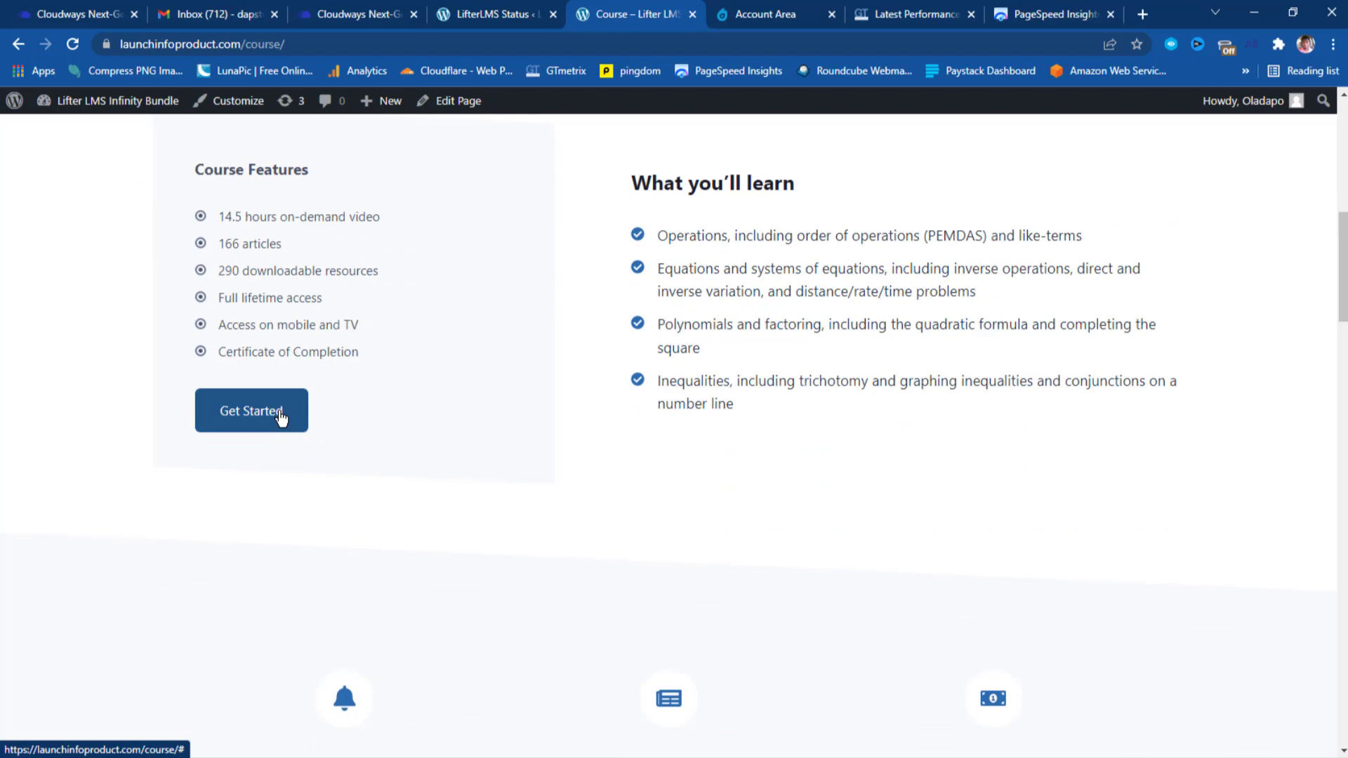
{"action": "scroll", "coordinate": [328, 407], "scroll_direction": "down", "scroll_amount": 3}
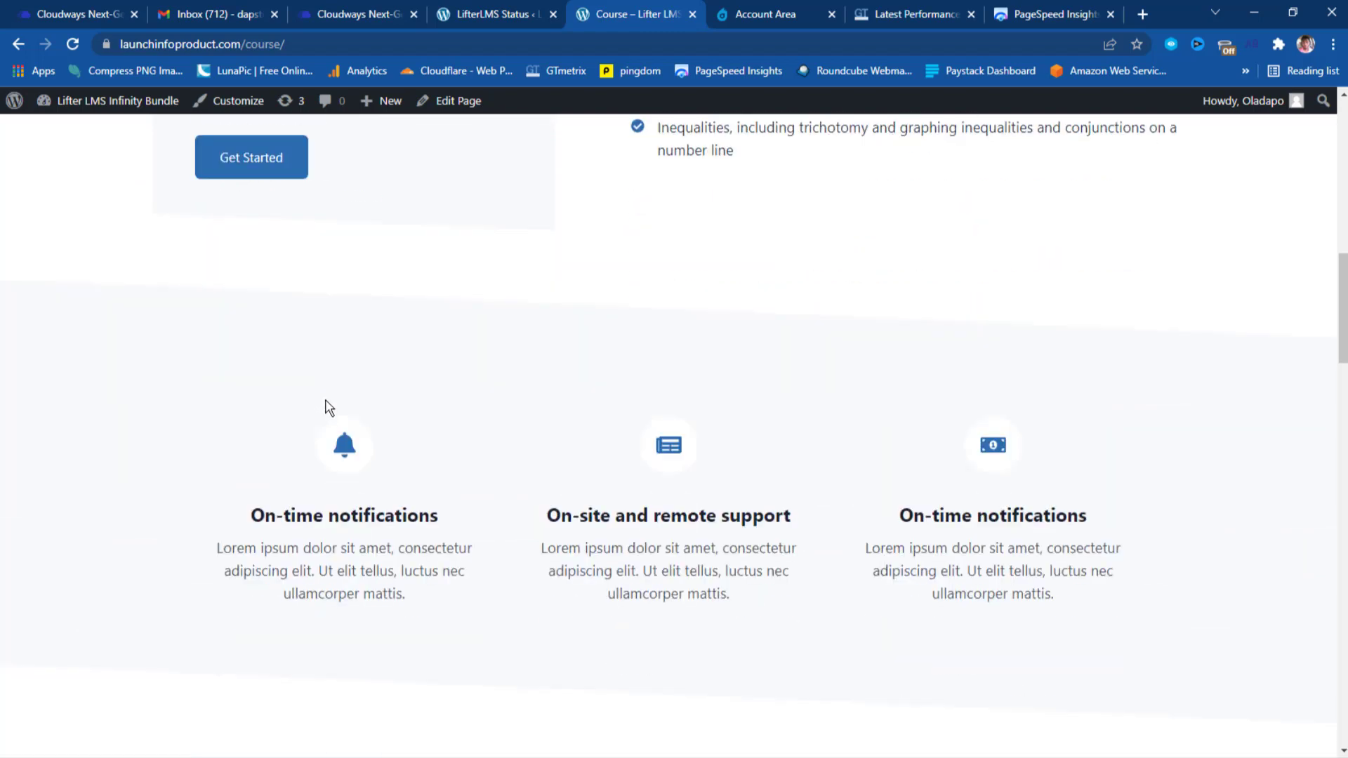
{"action": "scroll", "coordinate": [330, 408], "scroll_direction": "down", "scroll_amount": 2}
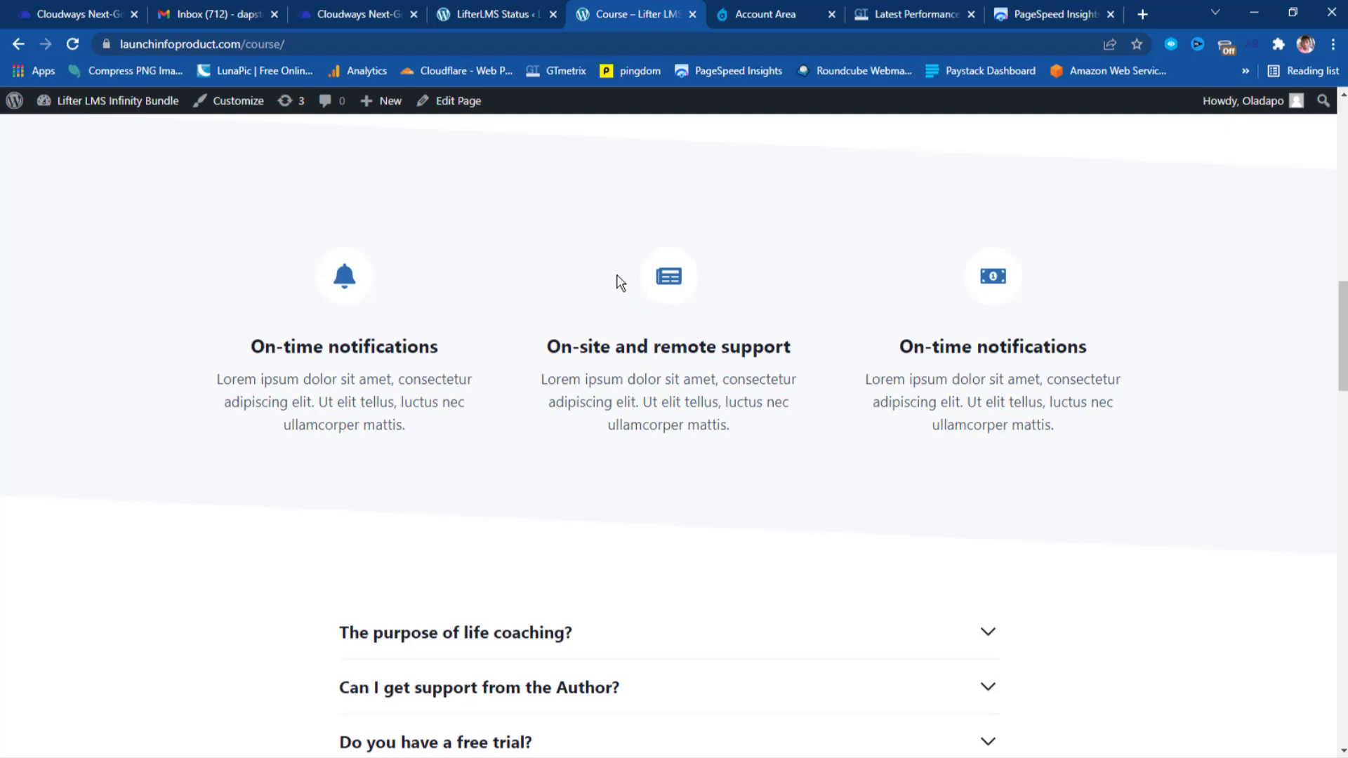
{"action": "scroll", "coordinate": [618, 281], "scroll_direction": "down", "scroll_amount": 5}
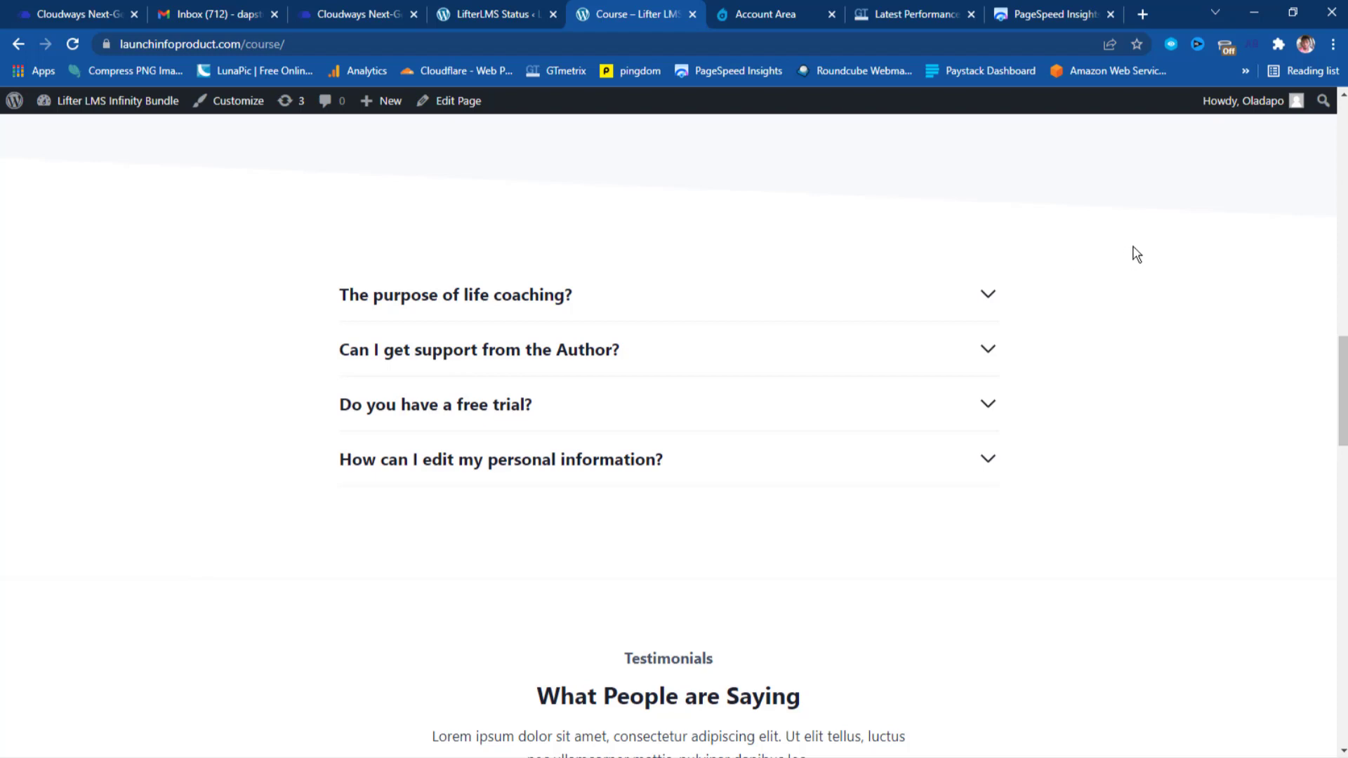
Scroll past the testimonials and Enroll Now button to the Frequently Bought Together courses ($445, $219).
{"action": "scroll", "coordinate": [1135, 254], "scroll_direction": "down", "scroll_amount": 5}
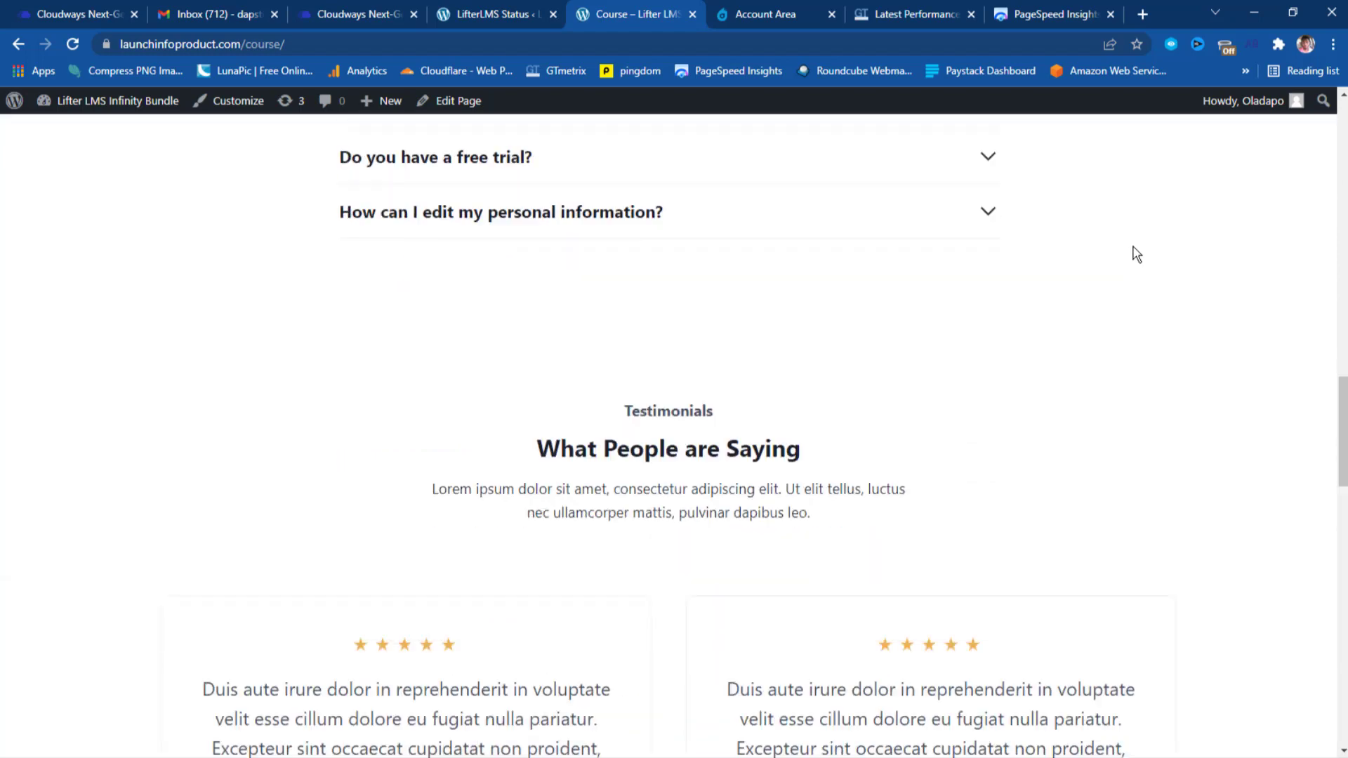
{"action": "scroll", "coordinate": [1136, 254], "scroll_direction": "down", "scroll_amount": 1}
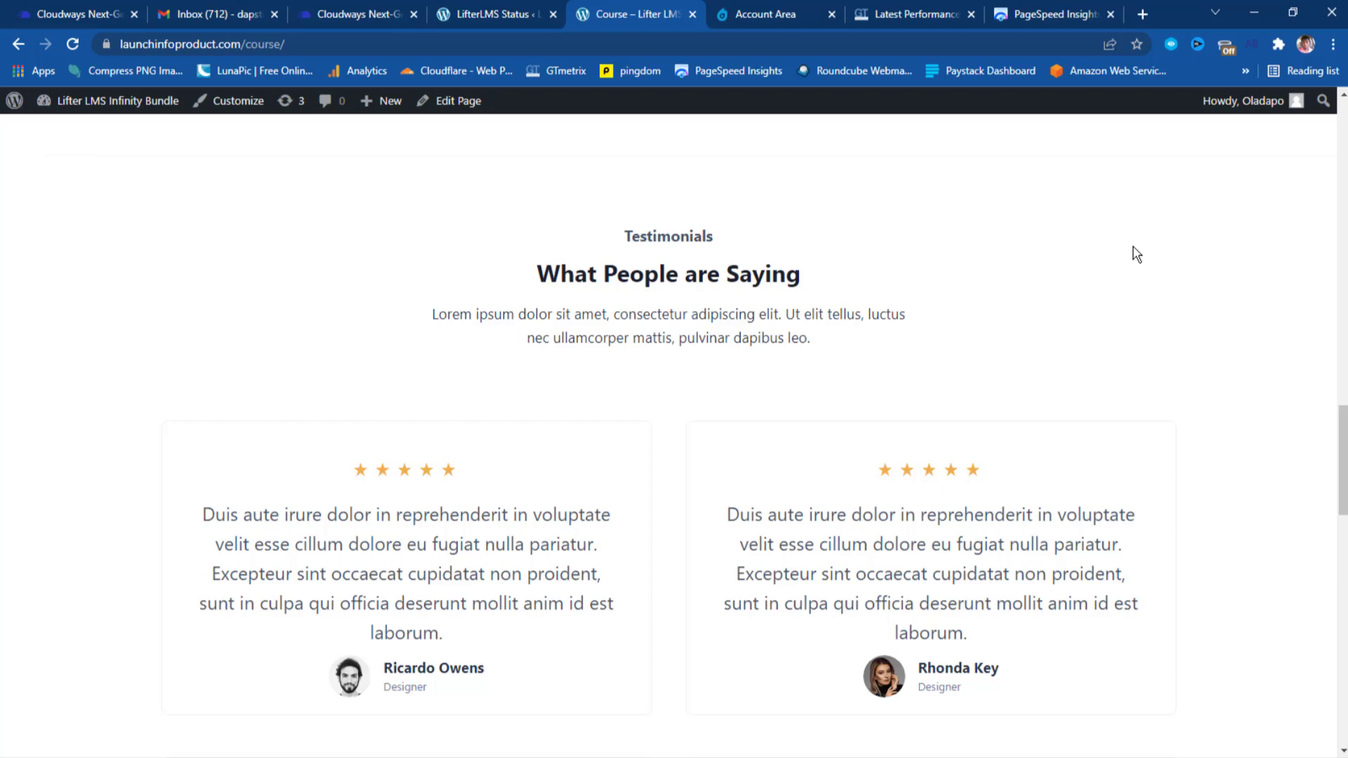
{"action": "scroll", "coordinate": [1136, 254], "scroll_direction": "down", "scroll_amount": 5}
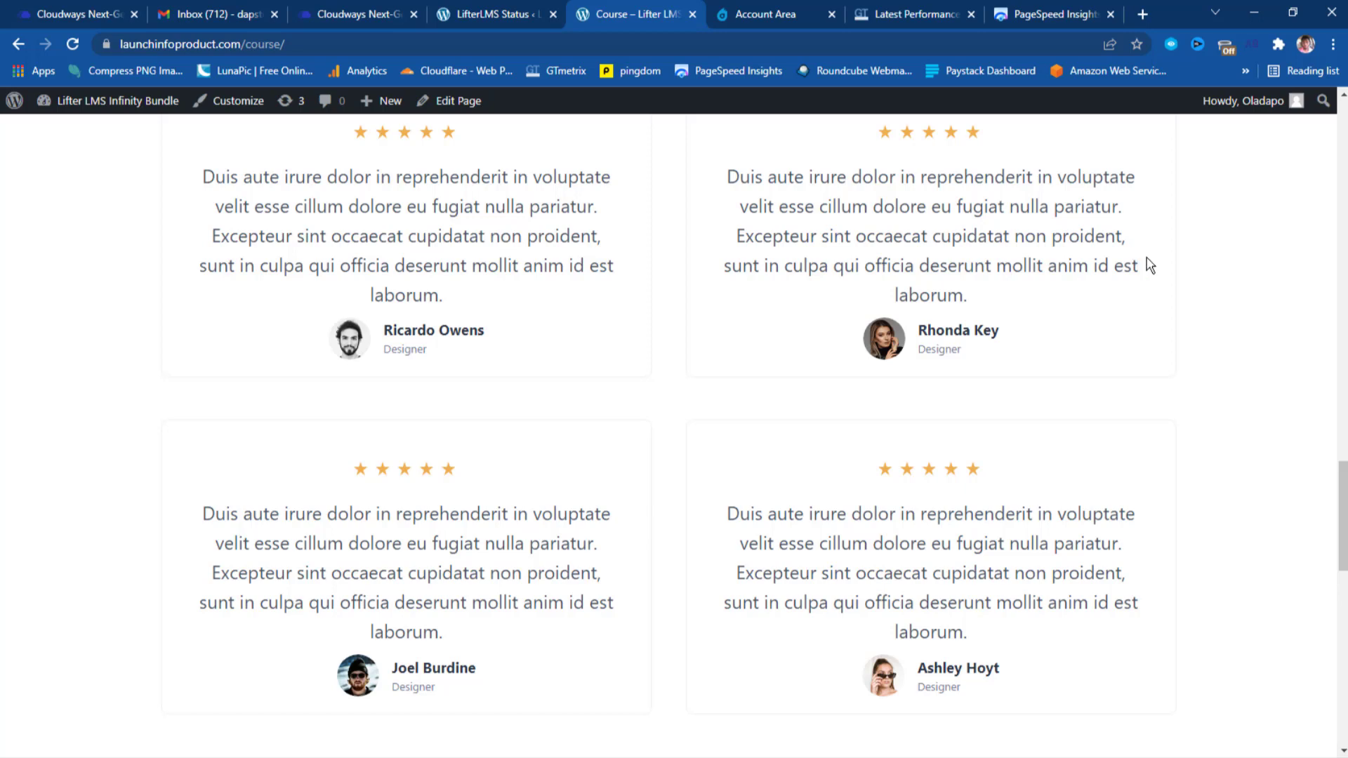
{"action": "scroll", "coordinate": [1224, 291], "scroll_direction": "down", "scroll_amount": 4}
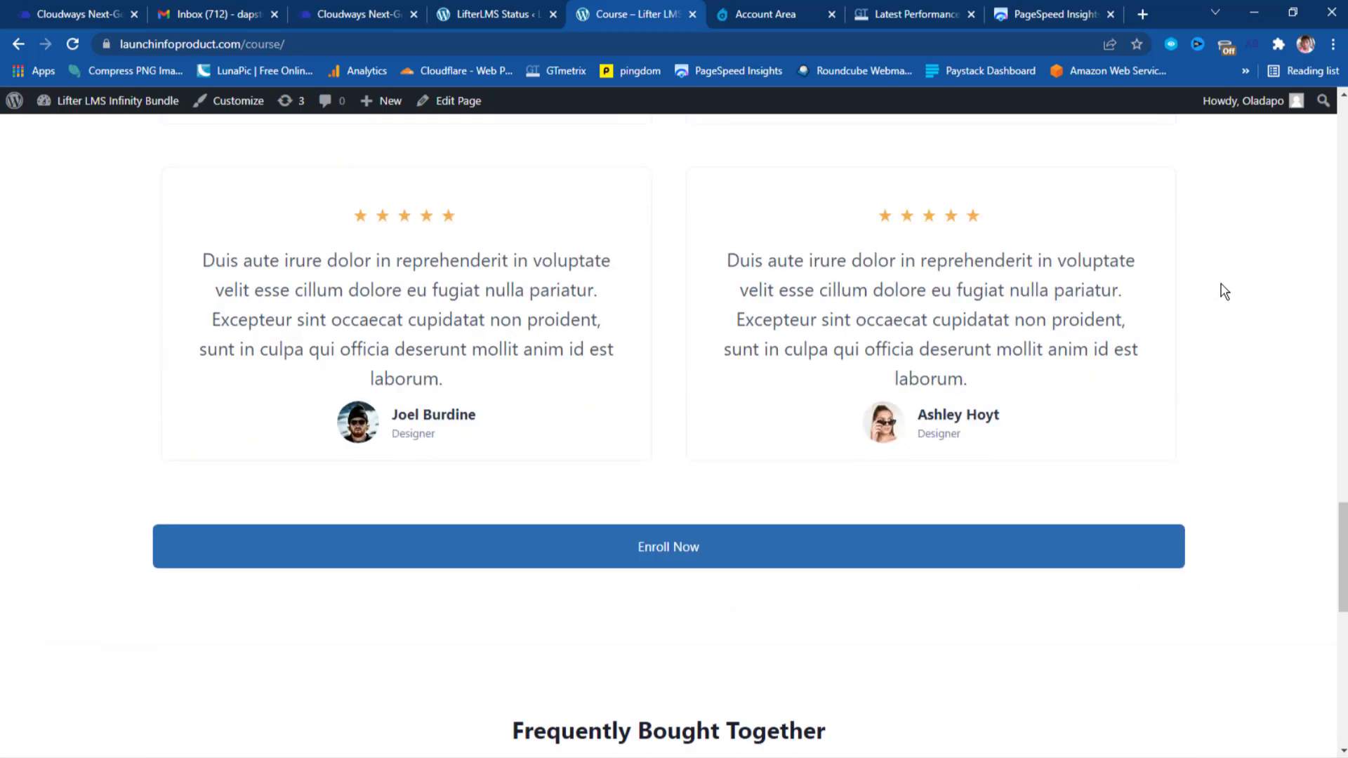
{"action": "scroll", "coordinate": [1224, 292], "scroll_direction": "down", "scroll_amount": 3}
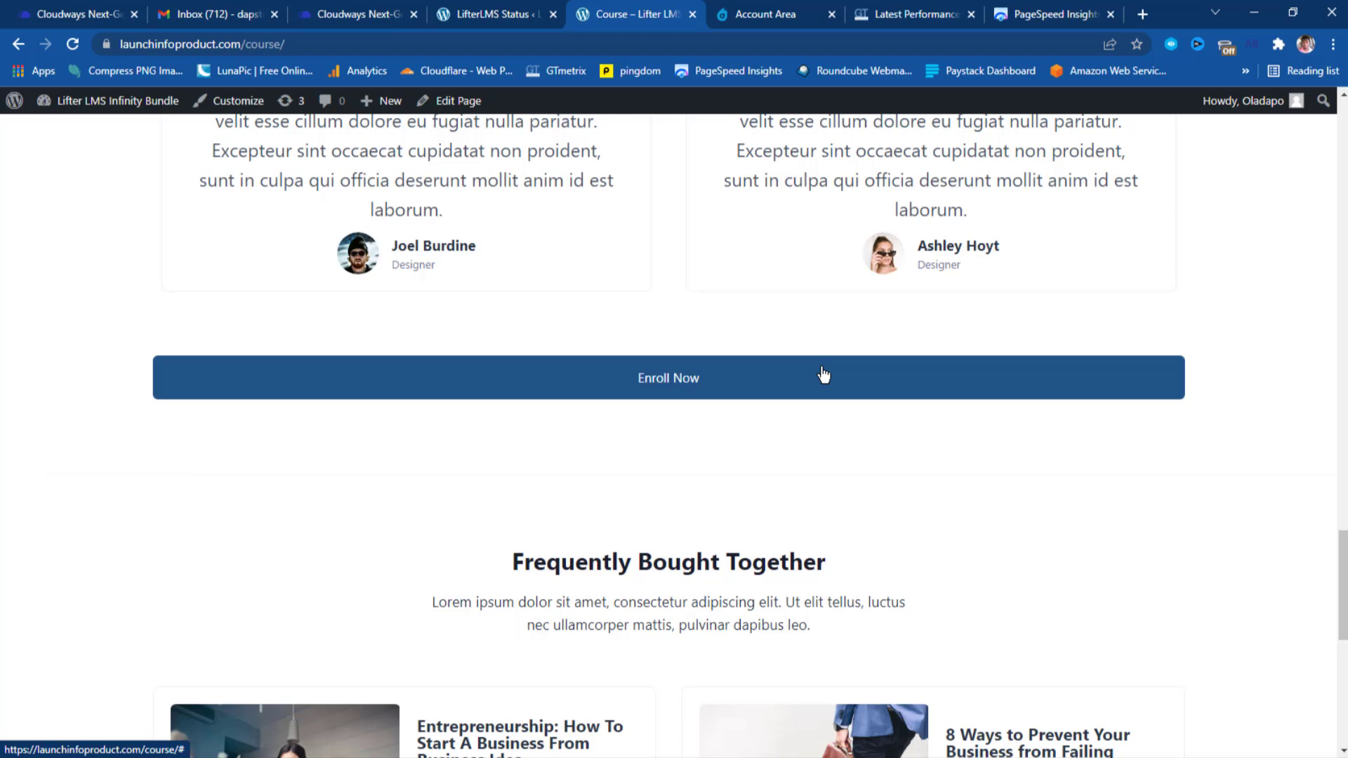
{"action": "scroll", "coordinate": [823, 374], "scroll_direction": "down", "scroll_amount": 2}
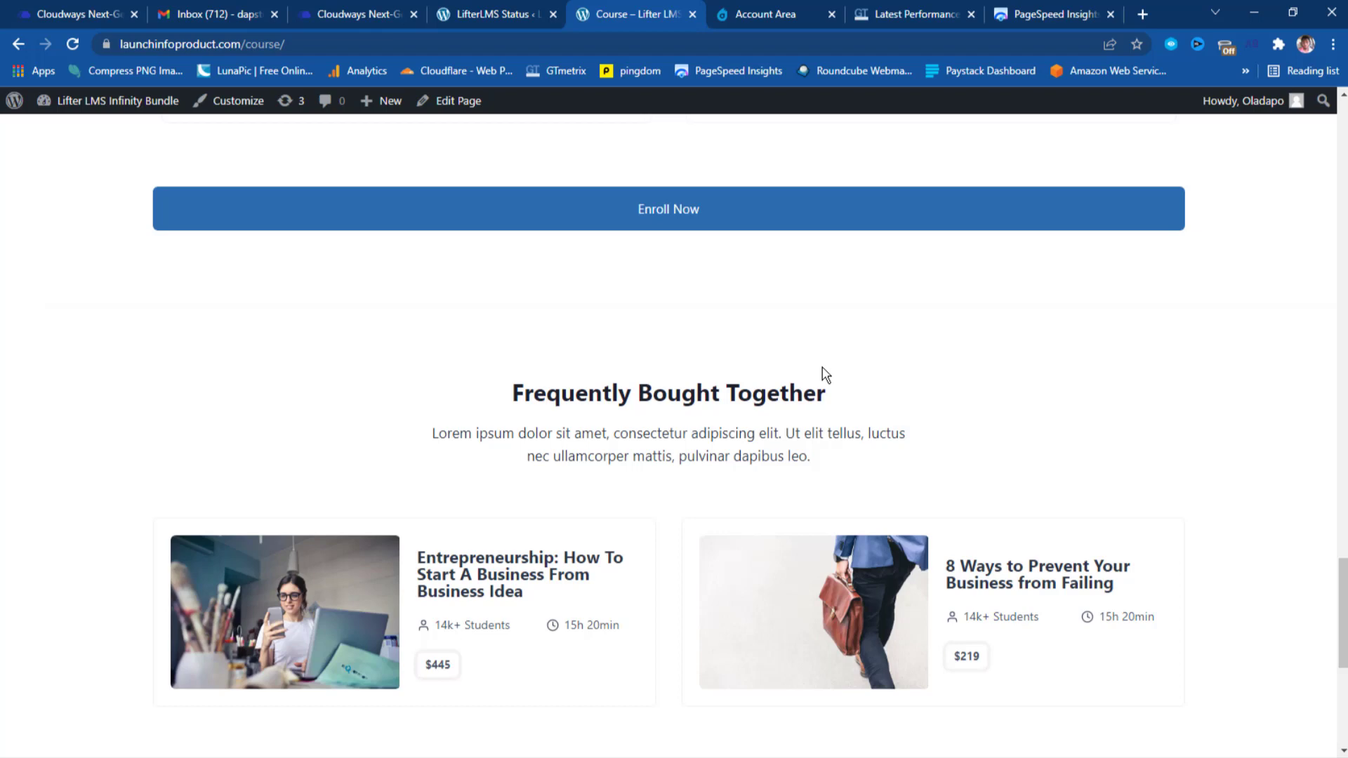
{"action": "scroll", "coordinate": [824, 374], "scroll_direction": "down", "scroll_amount": 2}
{"action": "scroll", "coordinate": [824, 374], "scroll_direction": "up", "scroll_amount": 4}
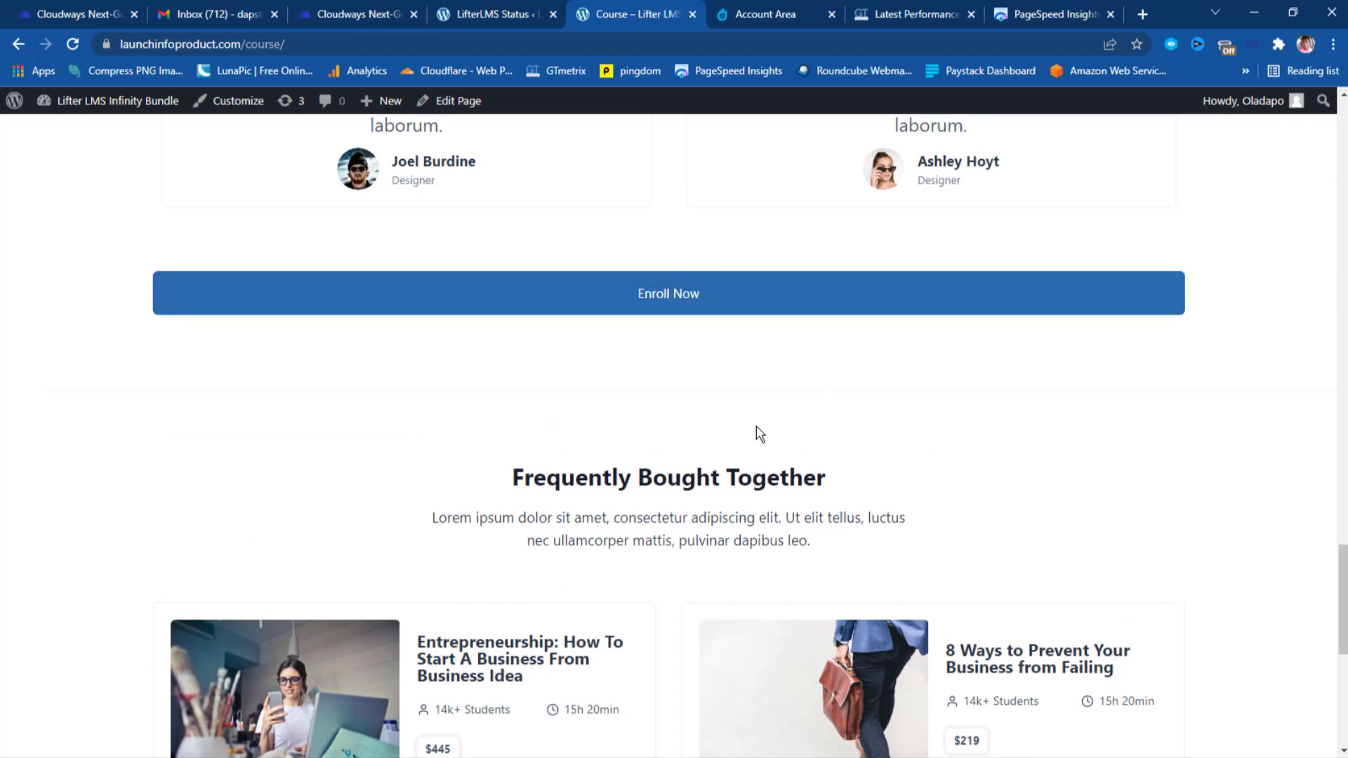
{"action": "scroll", "coordinate": [756, 427], "scroll_direction": "down", "scroll_amount": 2}
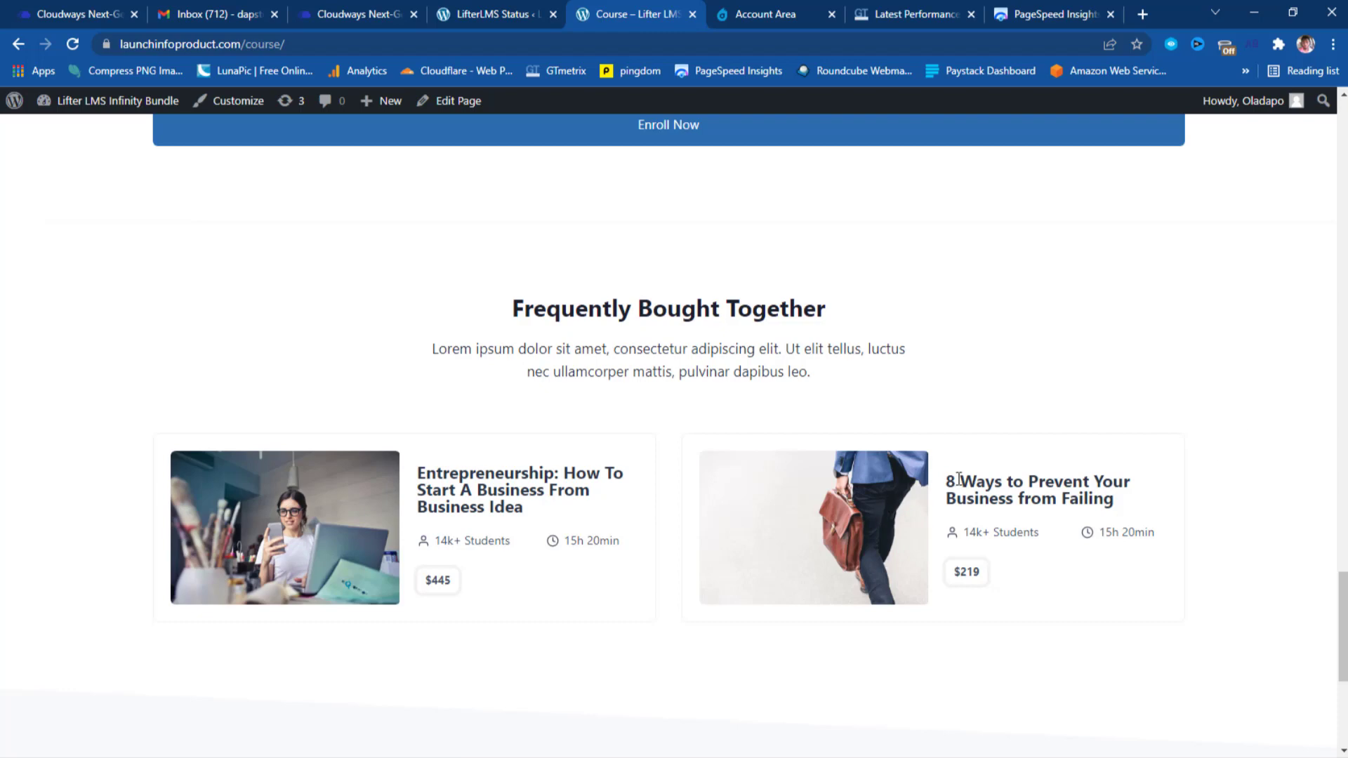
Check the footer, then scroll back up to the '8 Ways to Prevent Your Business from Failing' header.
{"action": "scroll", "coordinate": [959, 479], "scroll_direction": "down", "scroll_amount": 5}
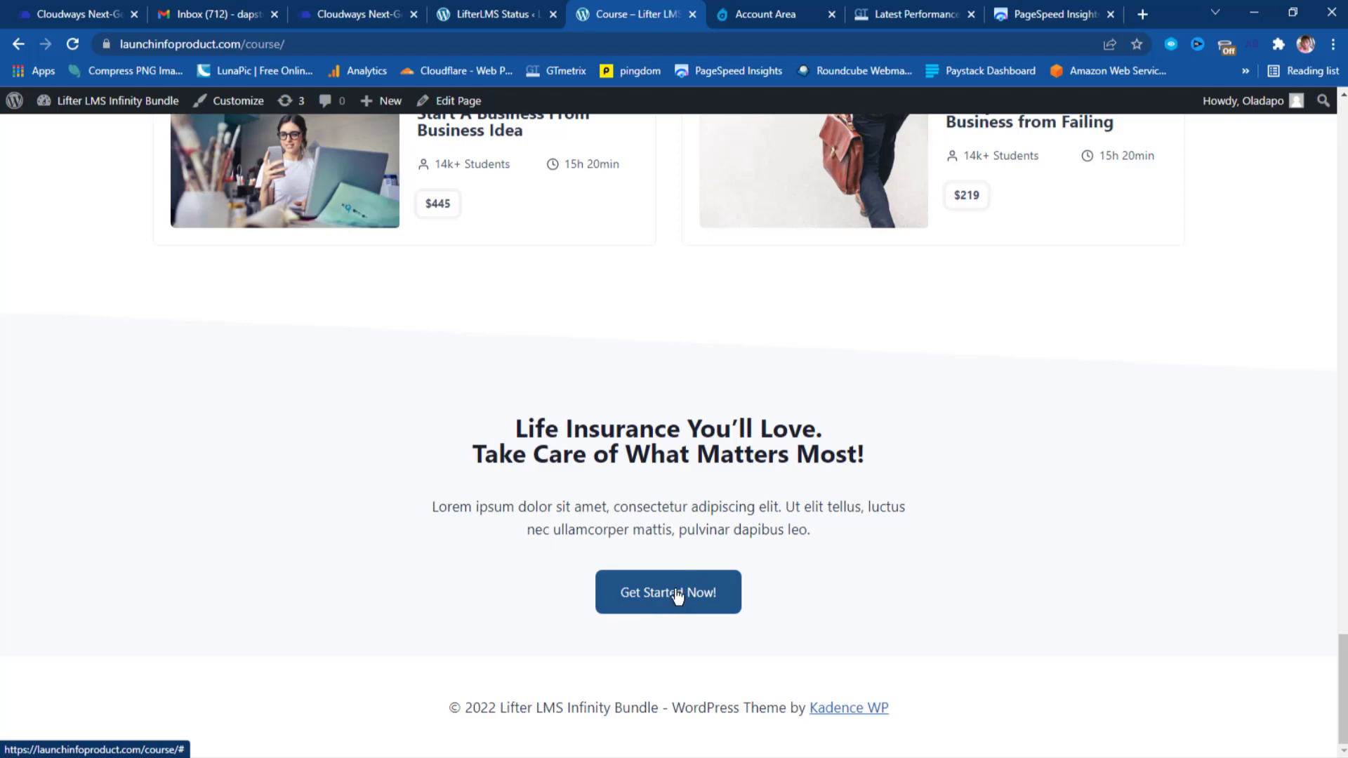
{"action": "scroll", "coordinate": [678, 591], "scroll_direction": "up", "scroll_amount": 5}
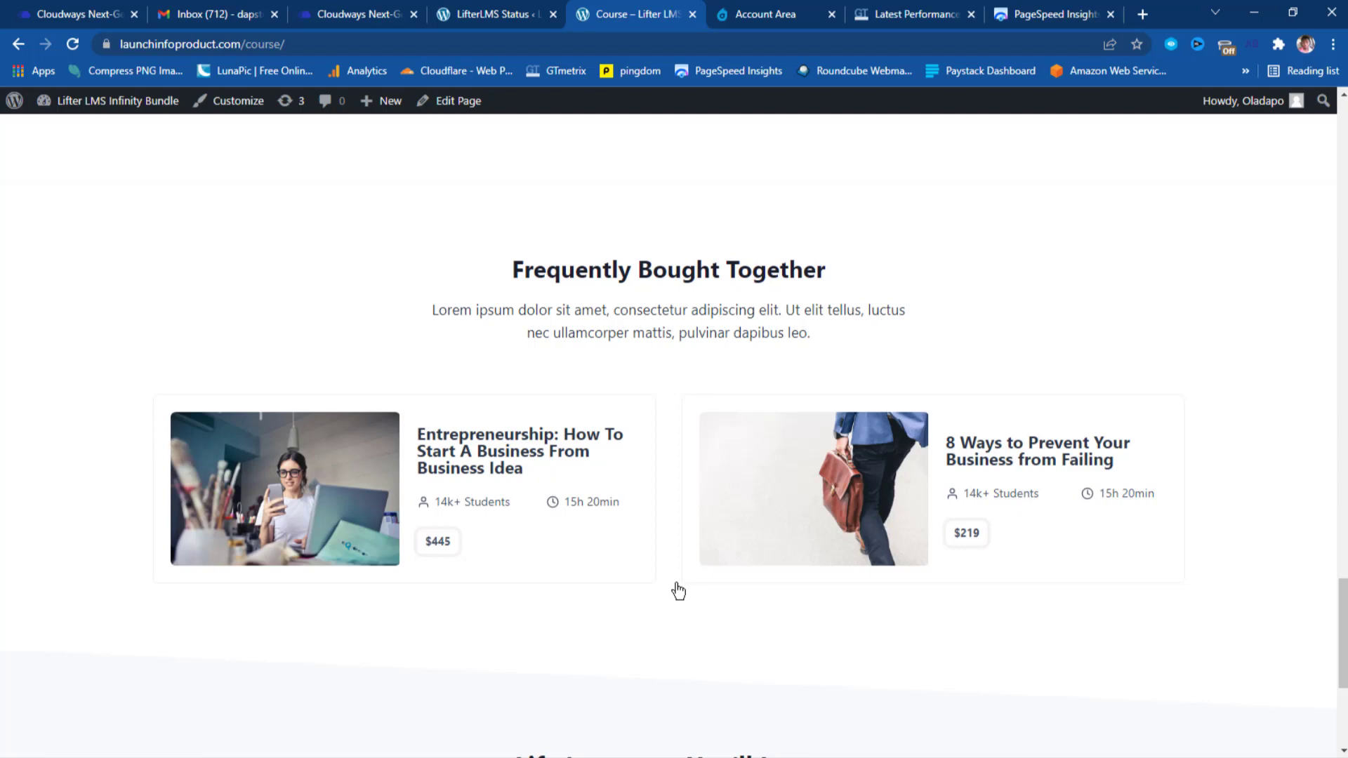
{"action": "scroll", "coordinate": [678, 591], "scroll_direction": "up", "scroll_amount": 10}
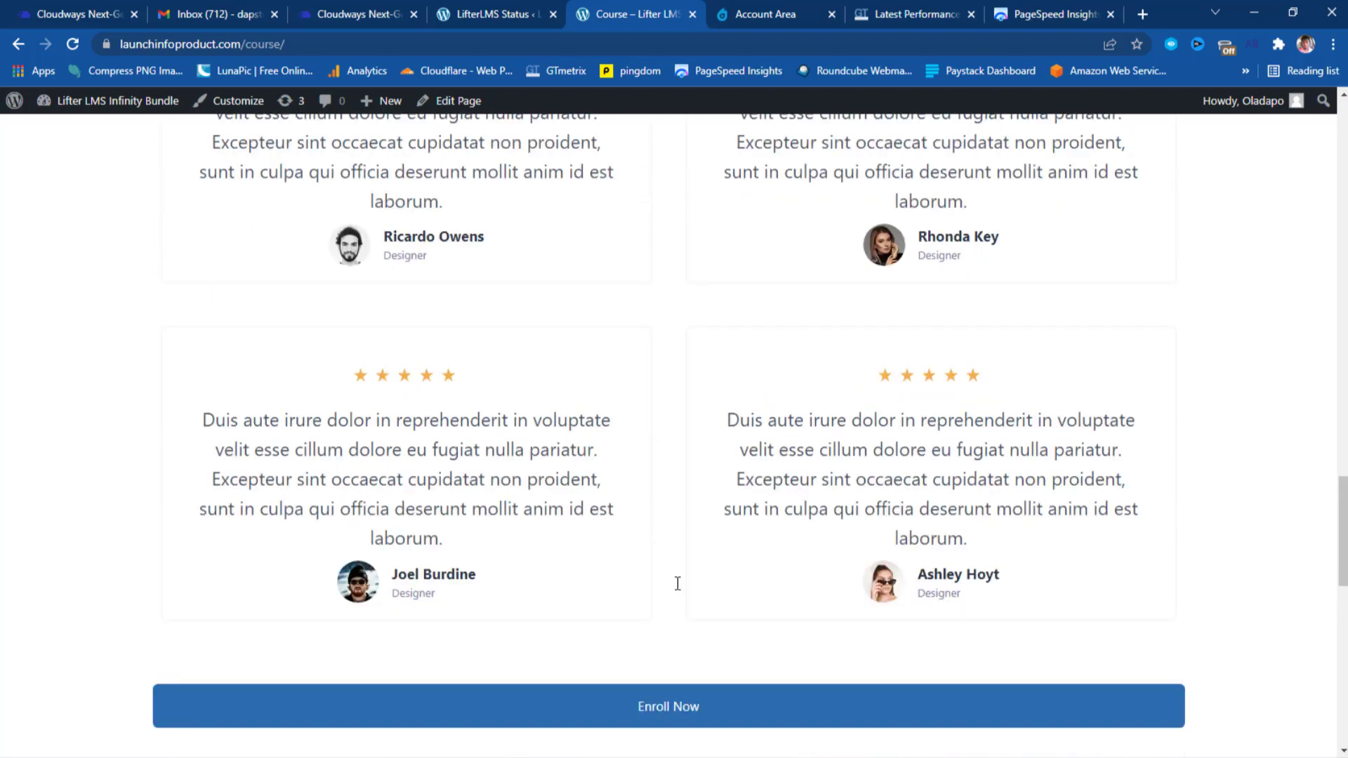
{"action": "scroll", "coordinate": [678, 587], "scroll_direction": "up", "scroll_amount": 10}
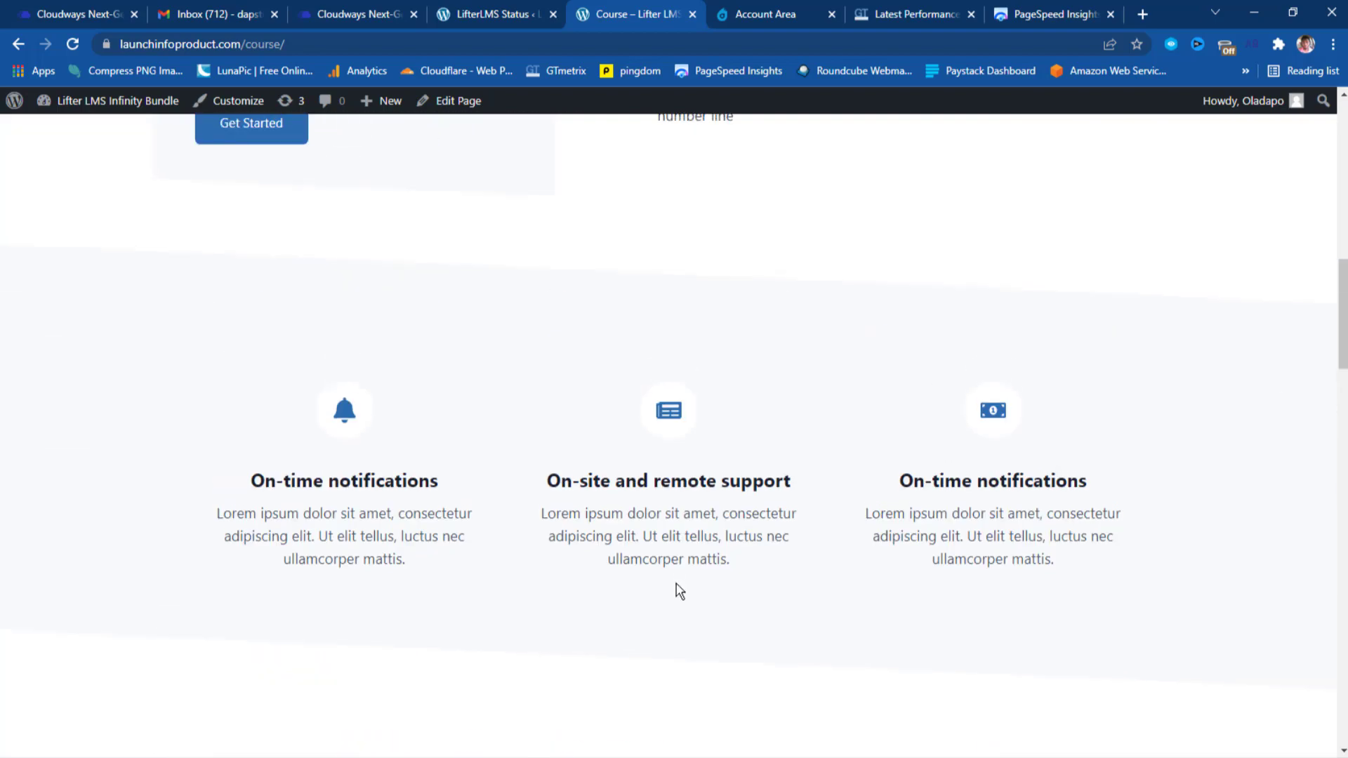
{"action": "scroll", "coordinate": [679, 591], "scroll_direction": "up", "scroll_amount": 8}
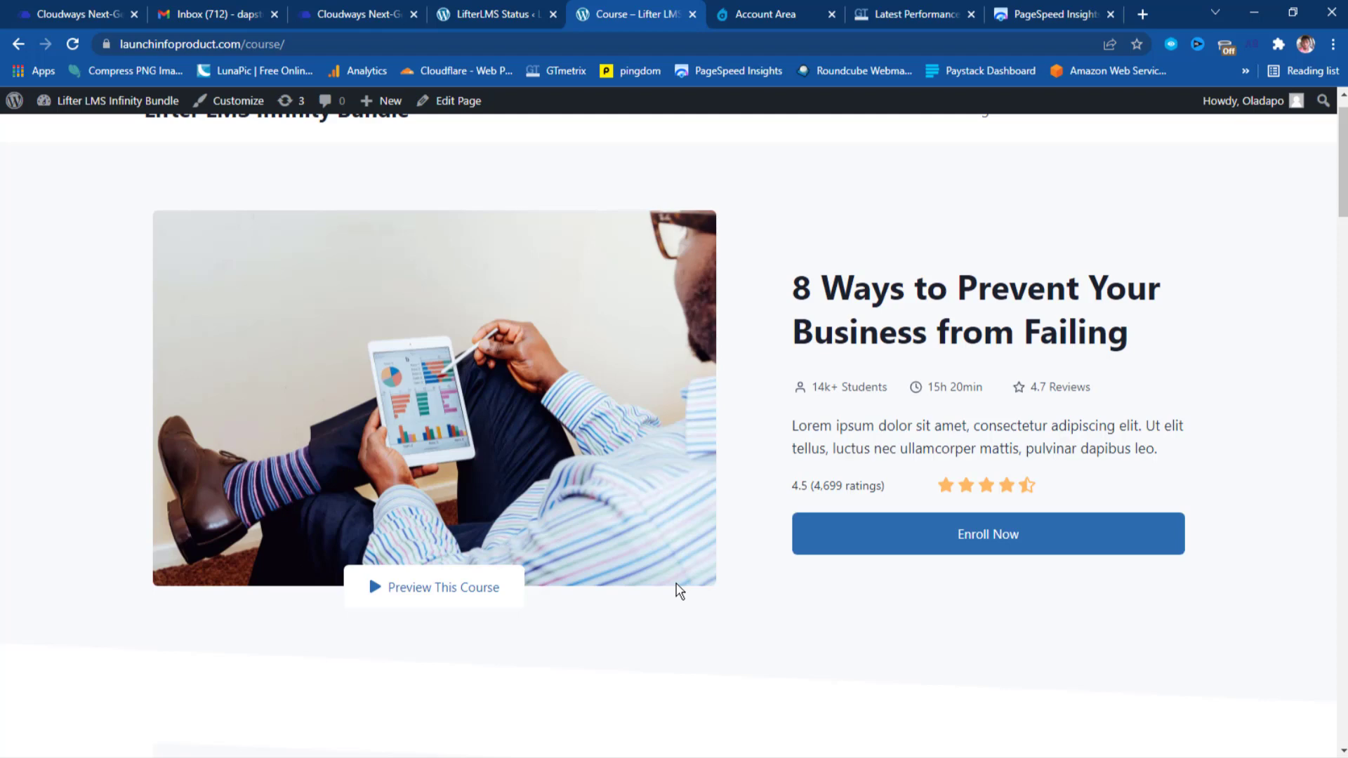
{"action": "scroll", "coordinate": [679, 591], "scroll_direction": "up", "scroll_amount": 1}
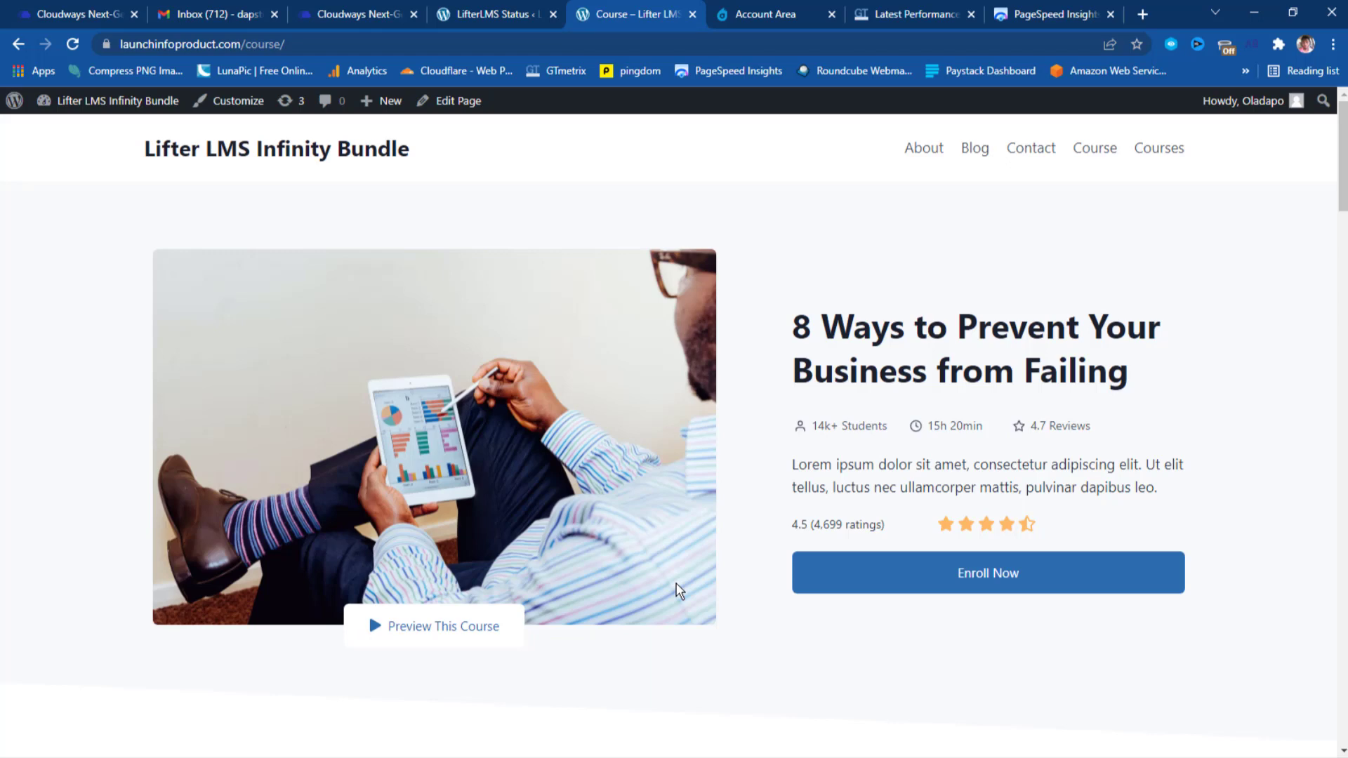
{"action": "left_click", "coordinate": [358, 149]}
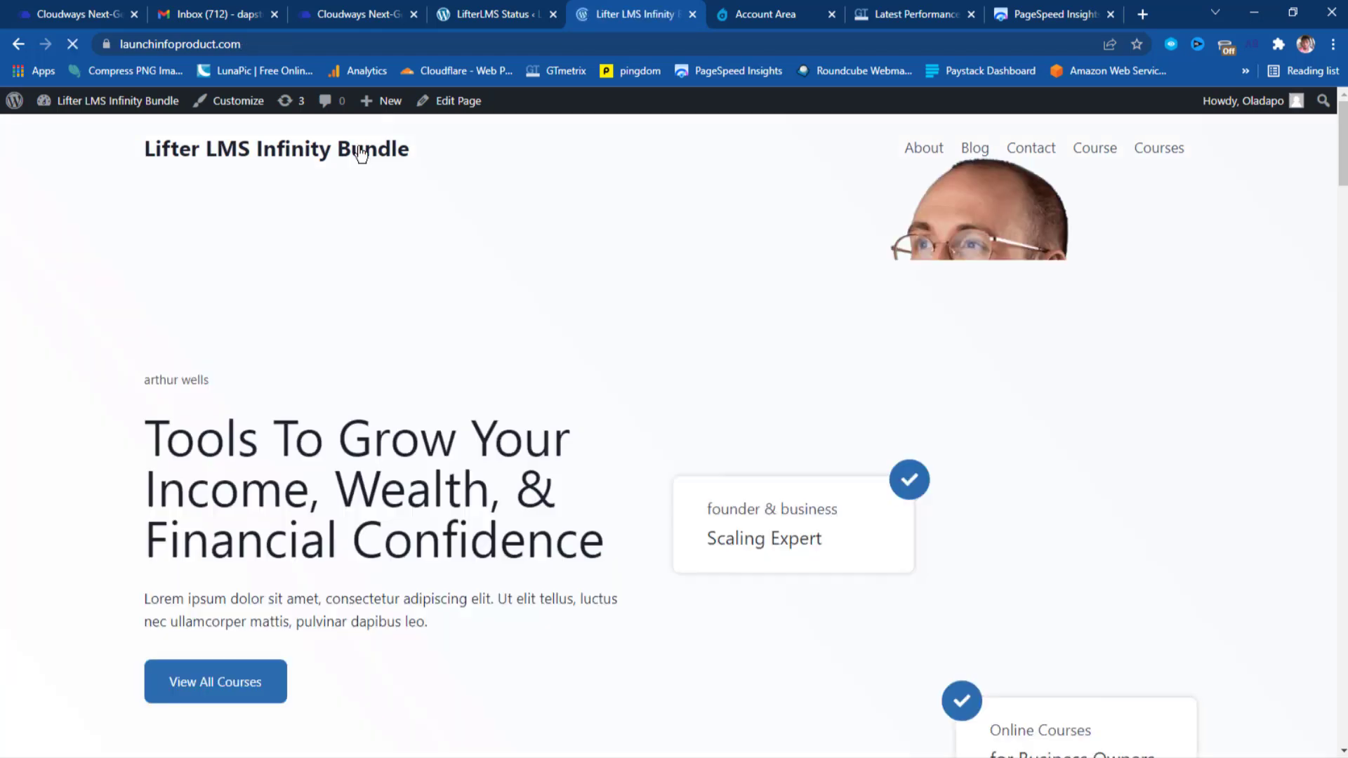
{"action": "scroll", "coordinate": [745, 278], "scroll_direction": "down", "scroll_amount": 10}
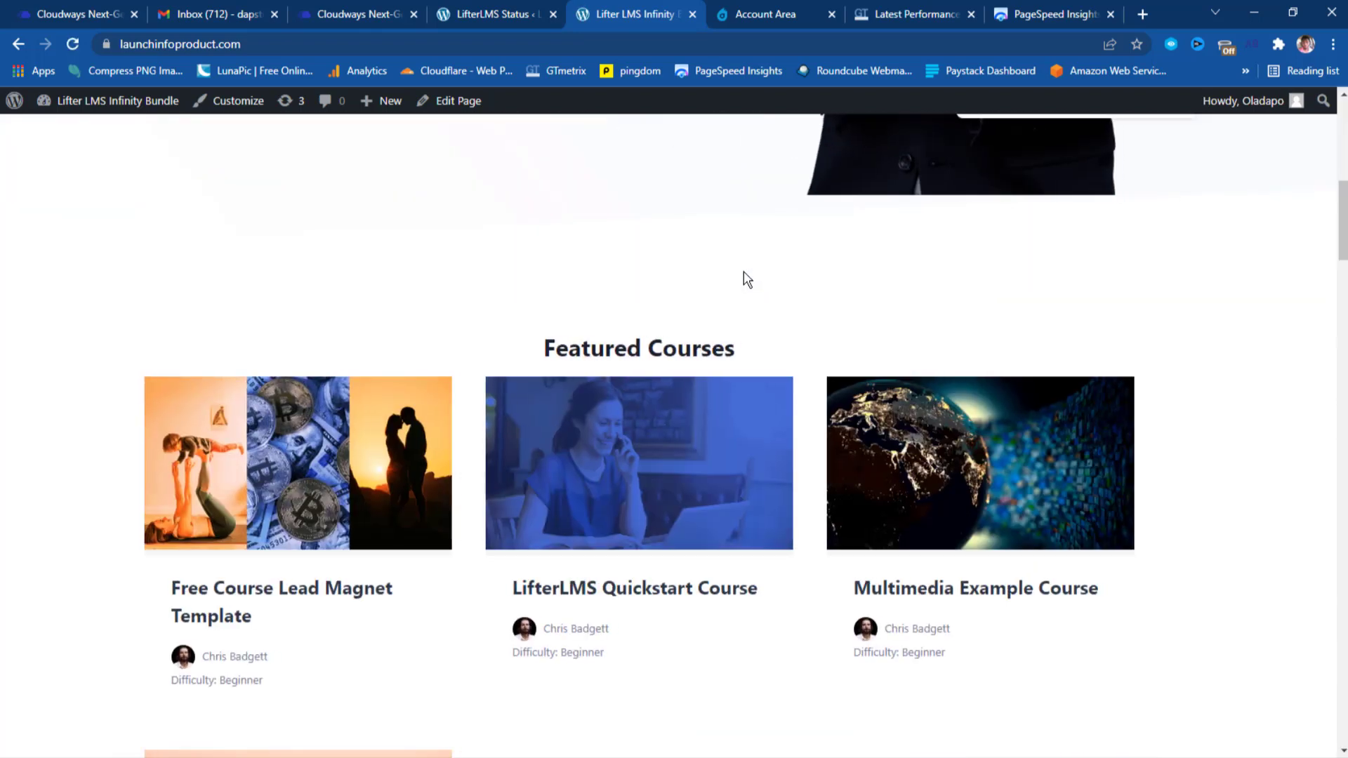
{"action": "scroll", "coordinate": [745, 278], "scroll_direction": "down", "scroll_amount": 3}
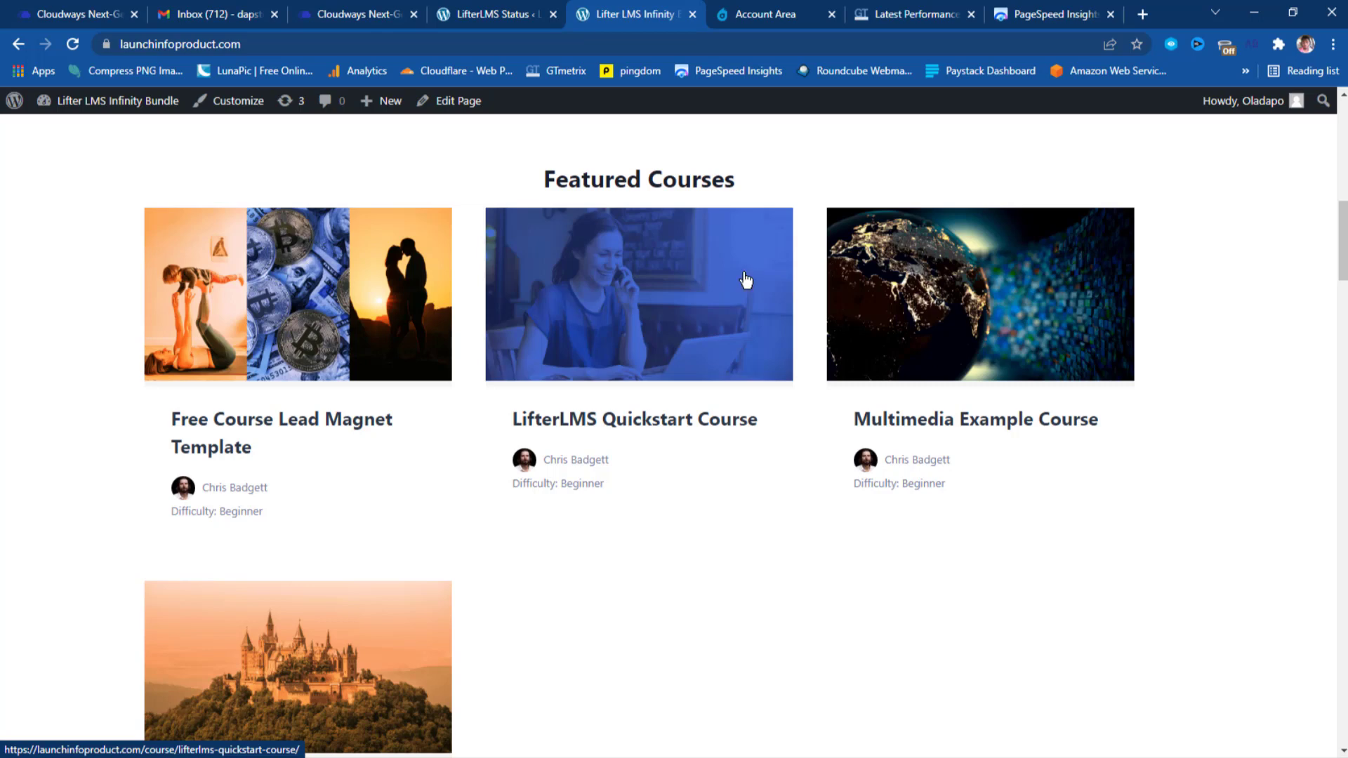
{"action": "scroll", "coordinate": [978, 382], "scroll_direction": "down", "scroll_amount": 3}
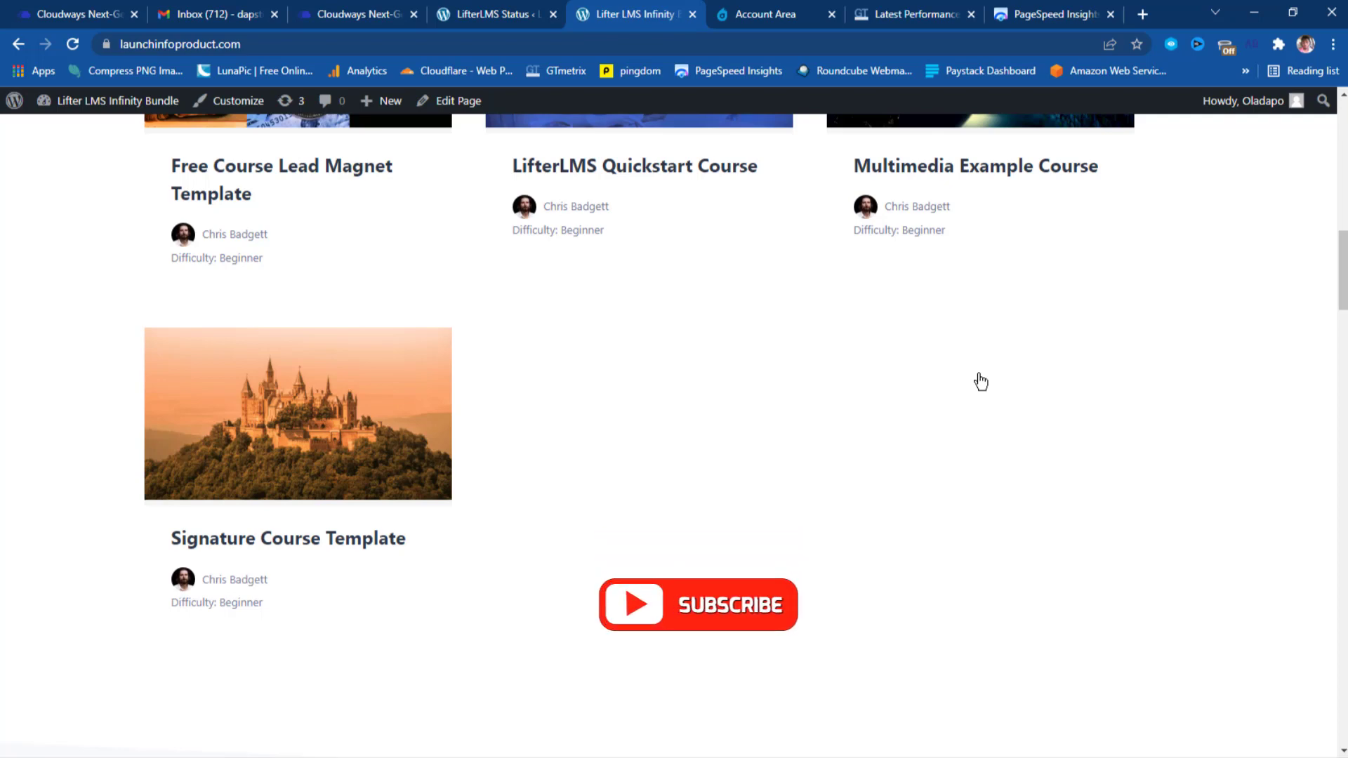
{"action": "scroll", "coordinate": [981, 382], "scroll_direction": "down", "scroll_amount": 7}
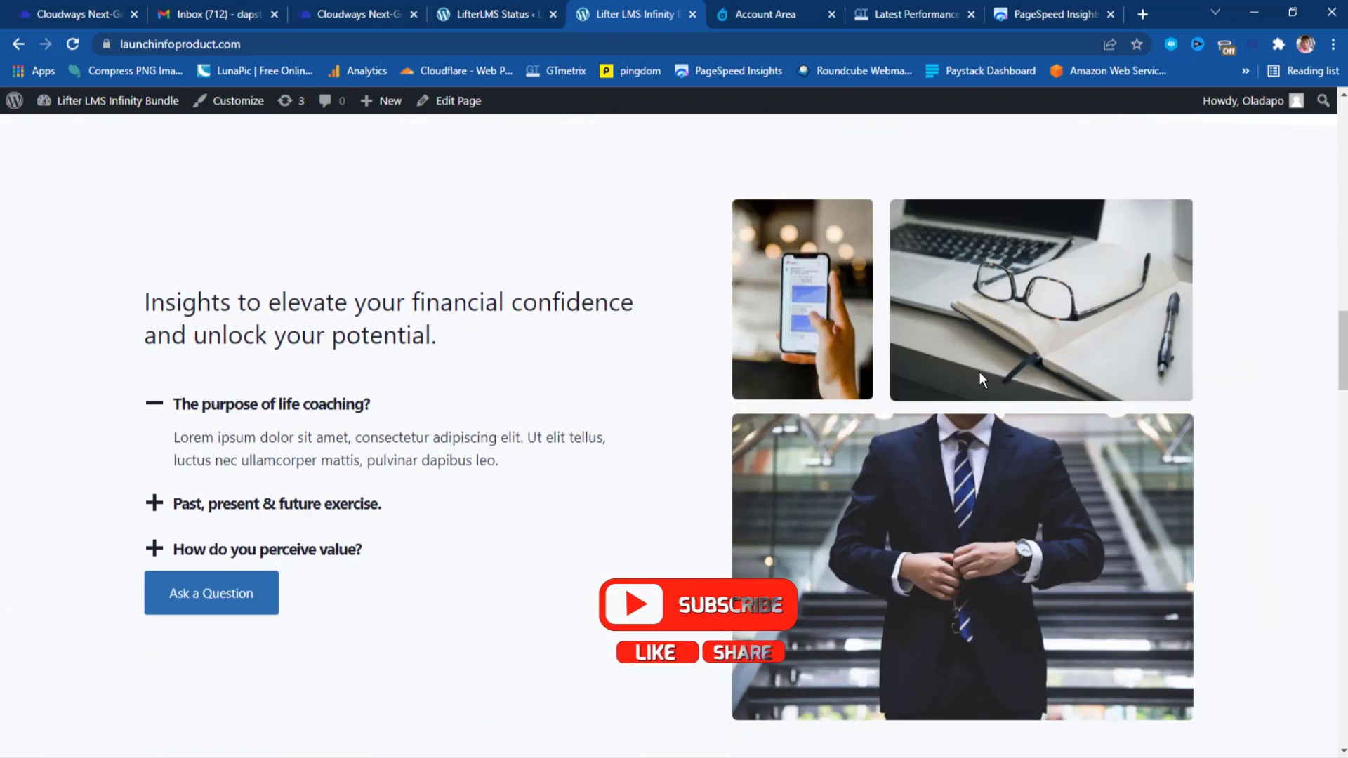
{"action": "scroll", "coordinate": [980, 374], "scroll_direction": "down", "scroll_amount": 10}
{"action": "scroll", "coordinate": [999, 390], "scroll_direction": "down", "scroll_amount": 15}
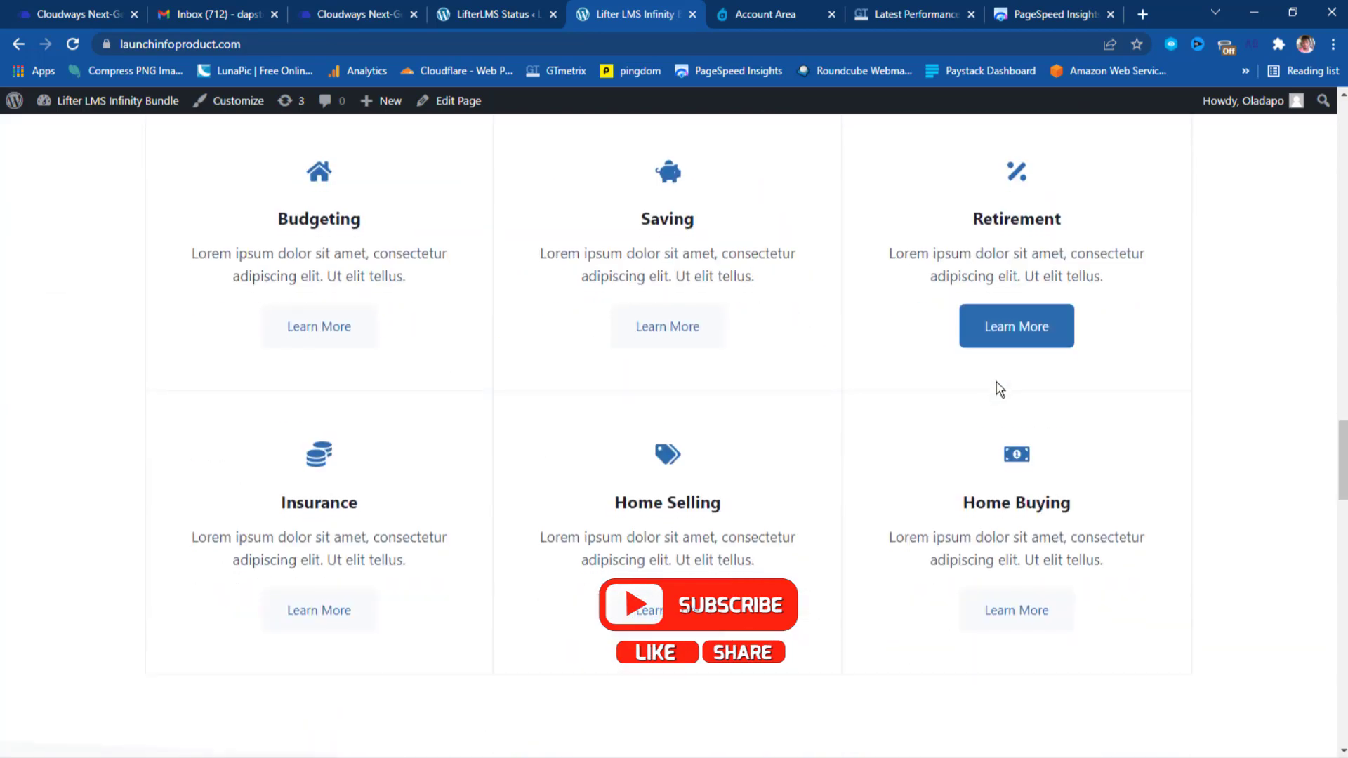
{"action": "scroll", "coordinate": [1004, 395], "scroll_direction": "down", "scroll_amount": 10}
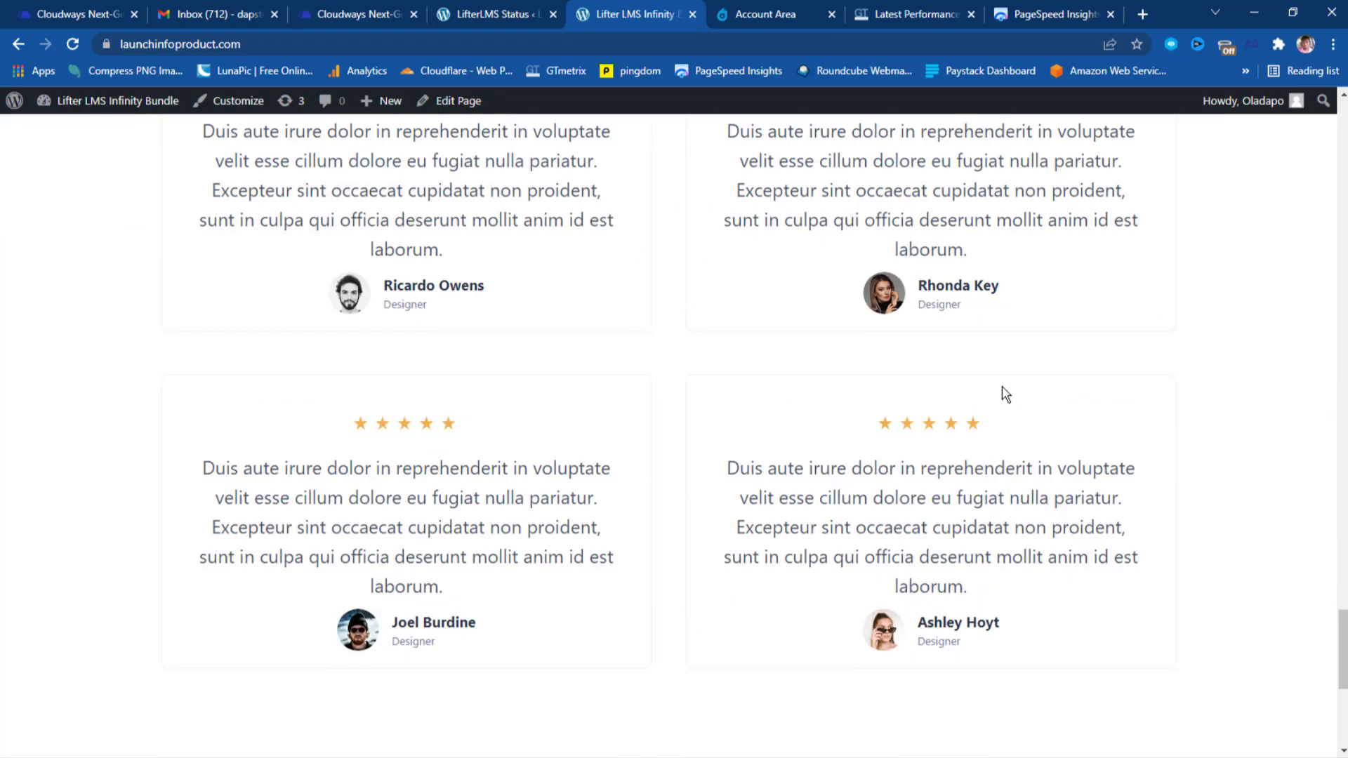
{"action": "scroll", "coordinate": [1006, 396], "scroll_direction": "up", "scroll_amount": 20}
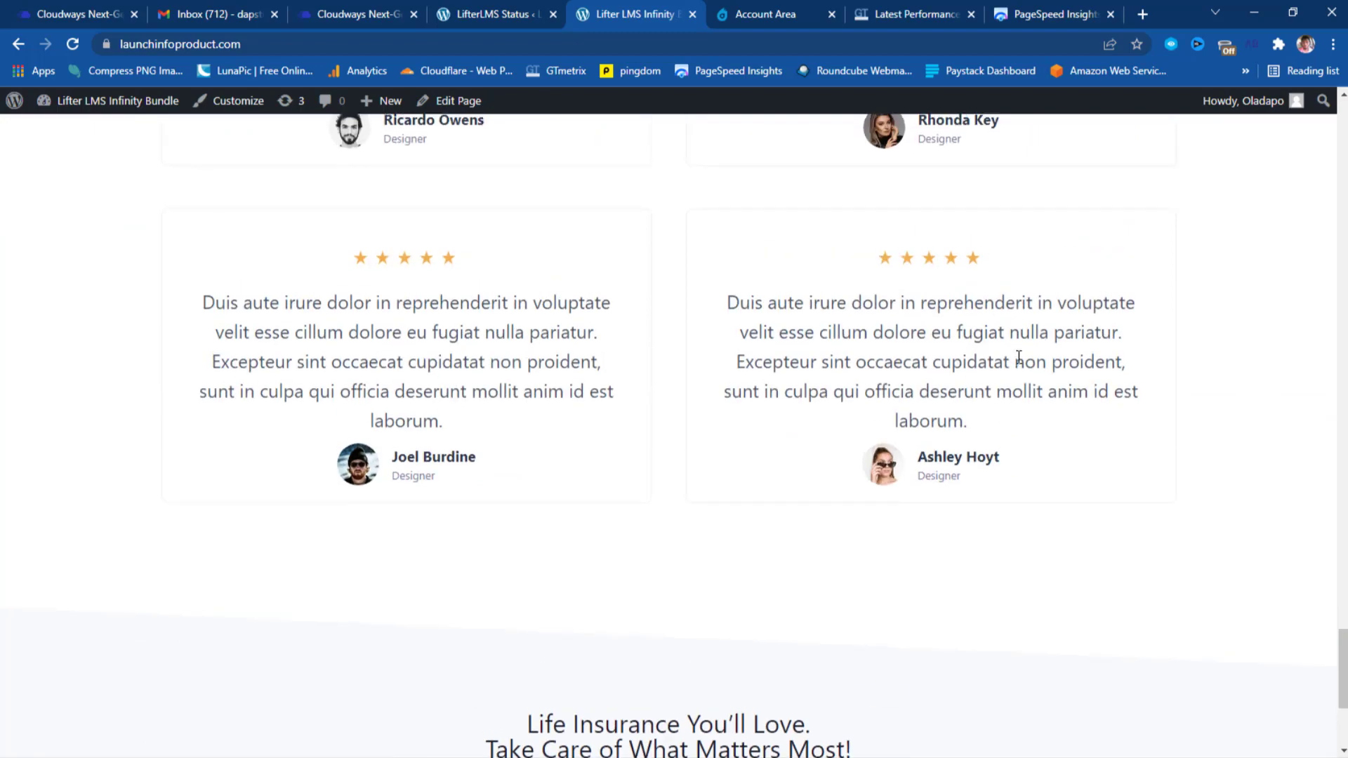
{"action": "scroll", "coordinate": [1018, 358], "scroll_direction": "up", "scroll_amount": 20}
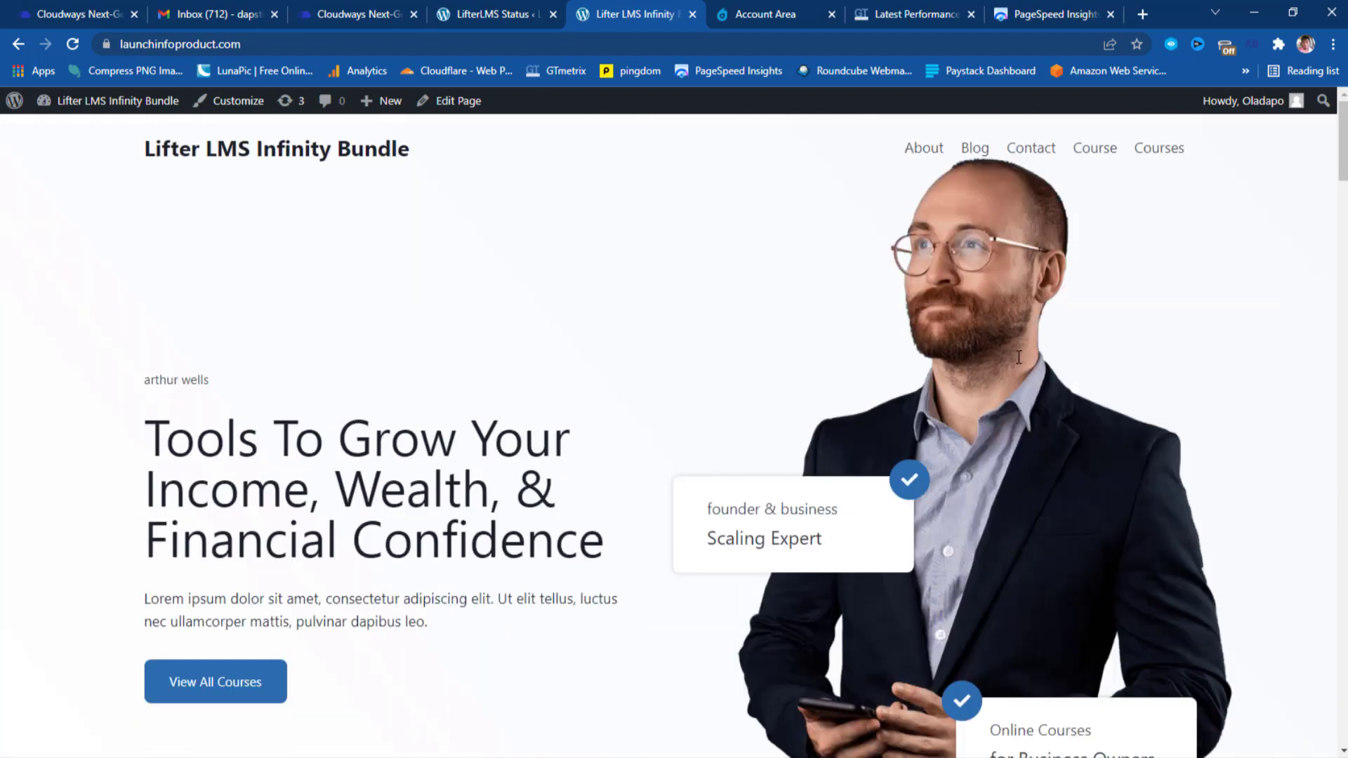
Go to the Courses catalog page and scroll down its course list.
{"action": "left_click", "coordinate": [1171, 153]}
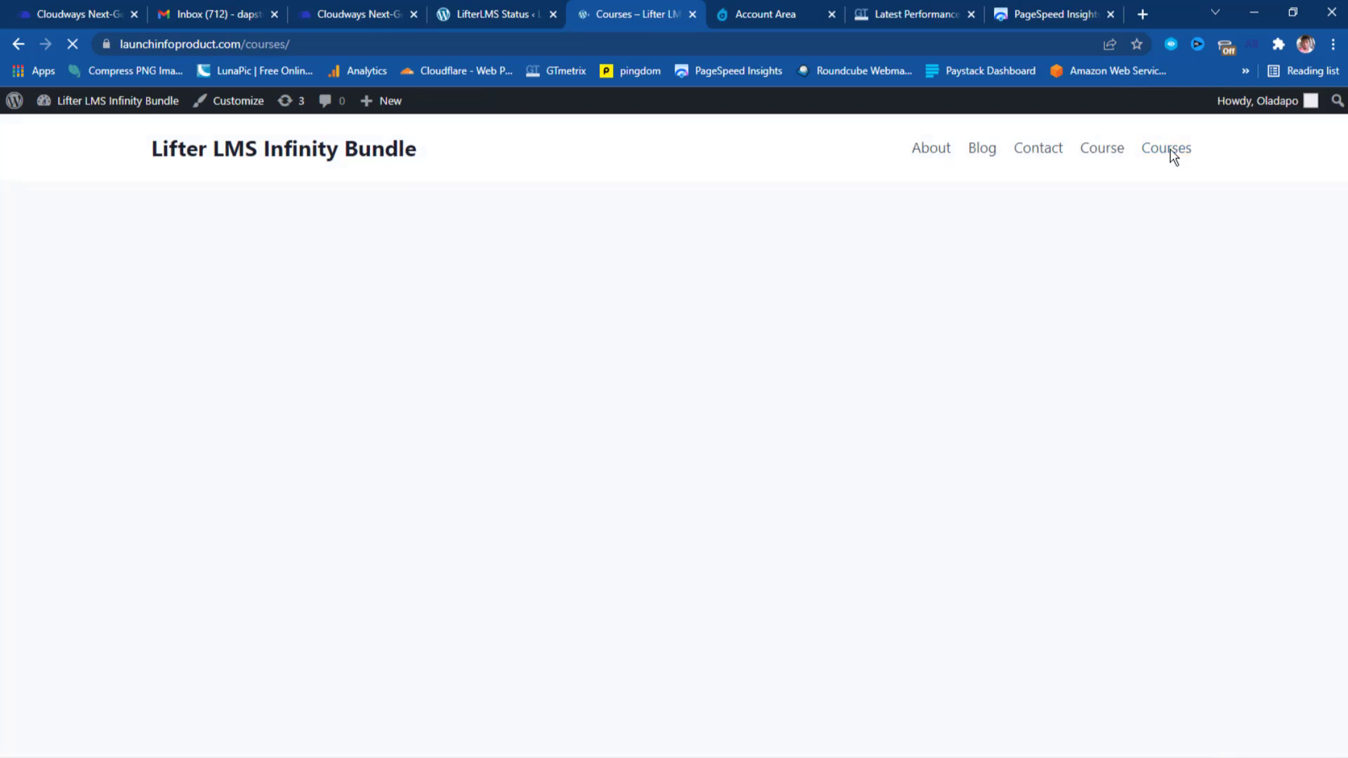
{"action": "scroll", "coordinate": [1173, 158], "scroll_direction": "down", "scroll_amount": 2}
{"action": "scroll", "coordinate": [1172, 158], "scroll_direction": "down", "scroll_amount": 2}
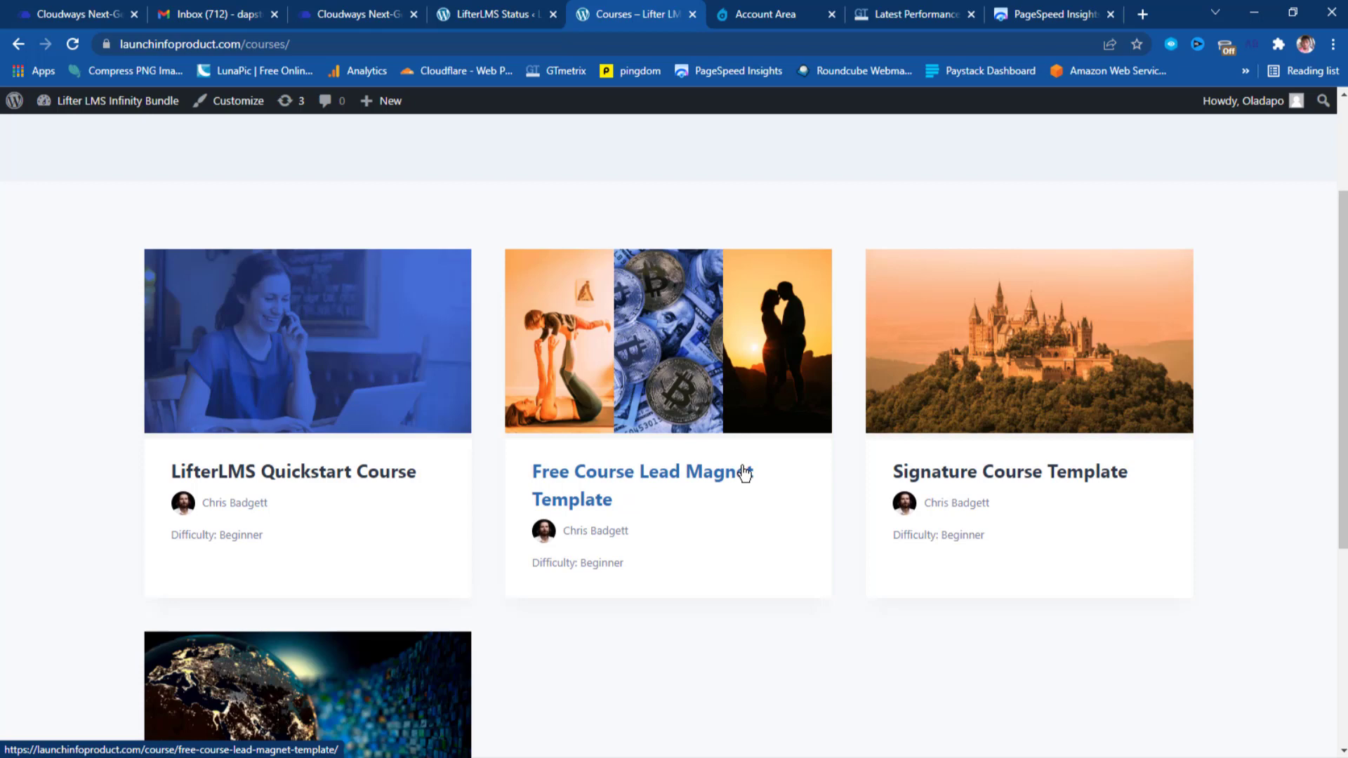
Open the Free Course Lead Magnet, Signature Course Template and Multimedia Example courses in new tabs.
{"action": "right_click", "coordinate": [582, 467]}
{"action": "left_click", "coordinate": [636, 476]}
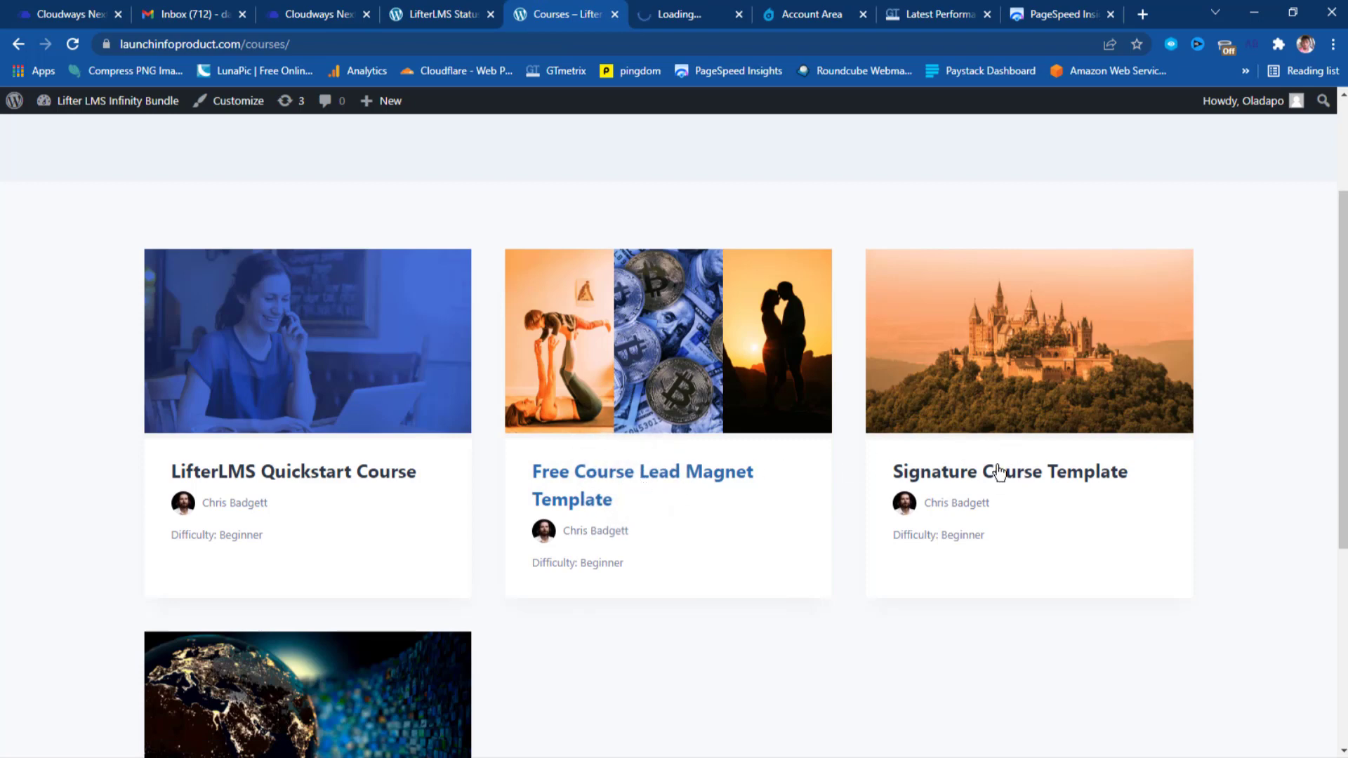
{"action": "scroll", "coordinate": [998, 468], "scroll_direction": "down", "scroll_amount": 3}
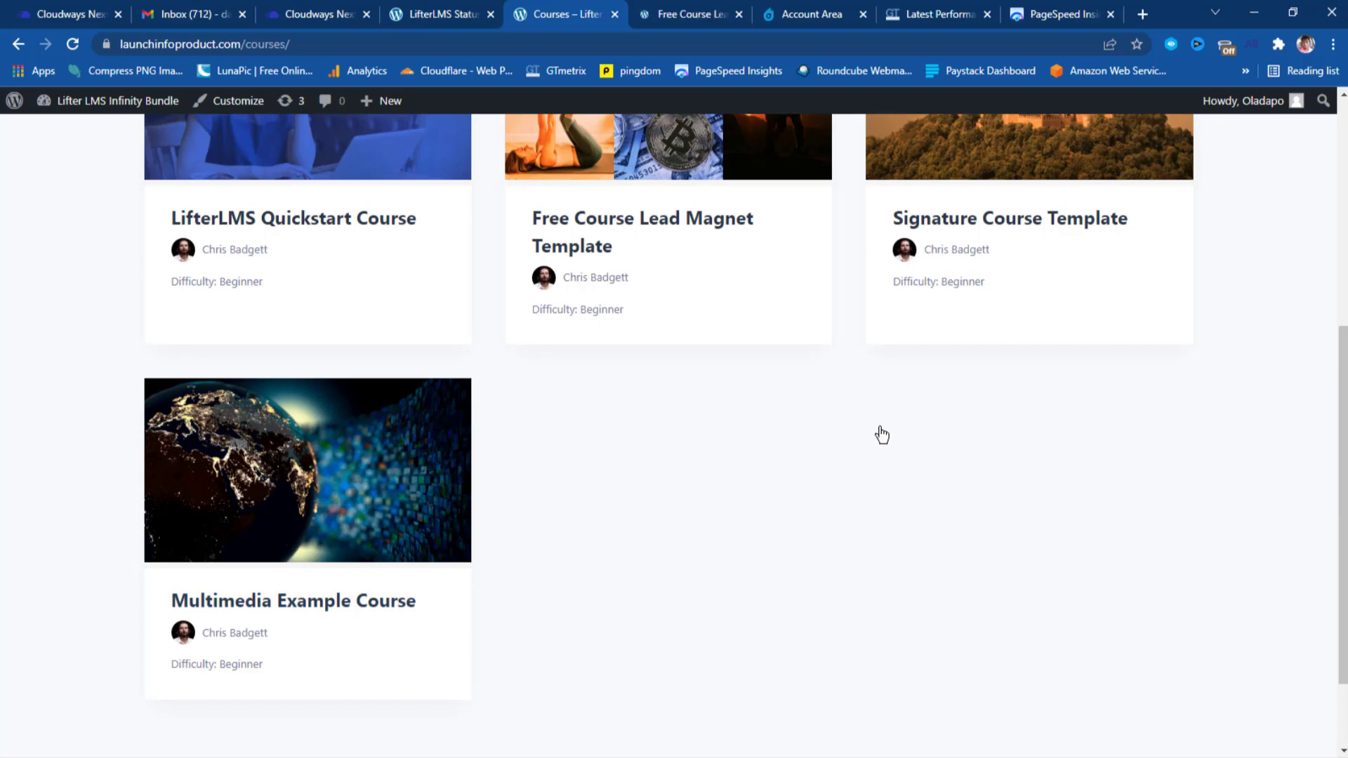
{"action": "right_click", "coordinate": [994, 221]}
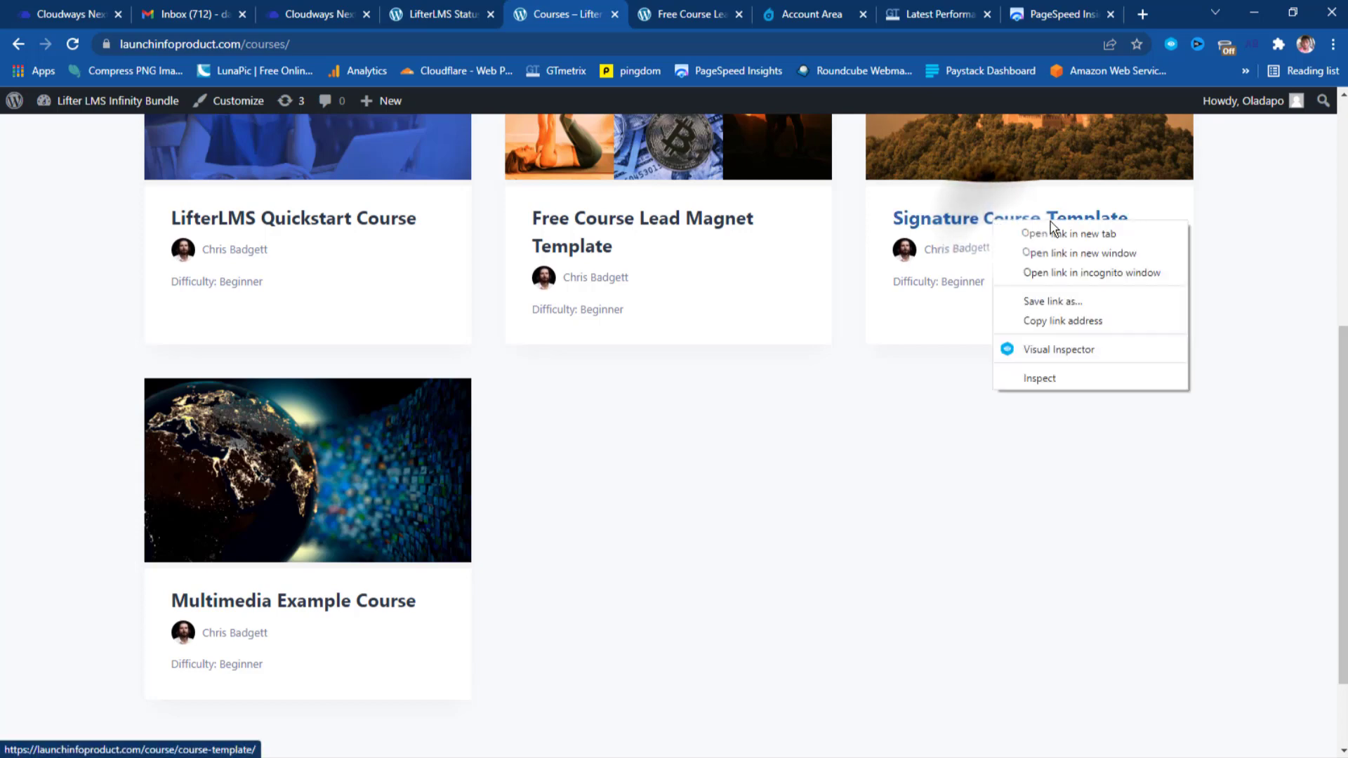
{"action": "left_click", "coordinate": [1051, 227]}
{"action": "scroll", "coordinate": [1053, 238], "scroll_direction": "down", "scroll_amount": 1}
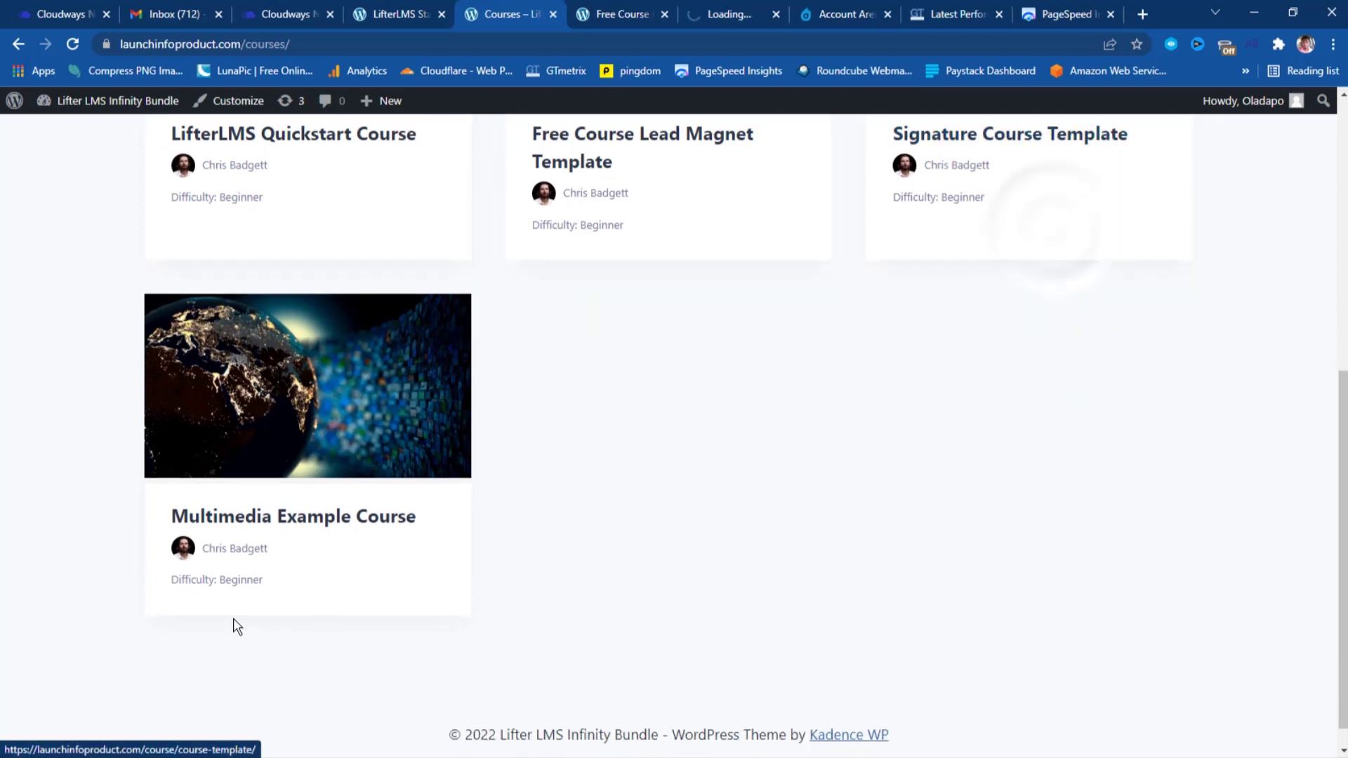
{"action": "right_click", "coordinate": [268, 518]}
{"action": "left_click", "coordinate": [342, 532]}
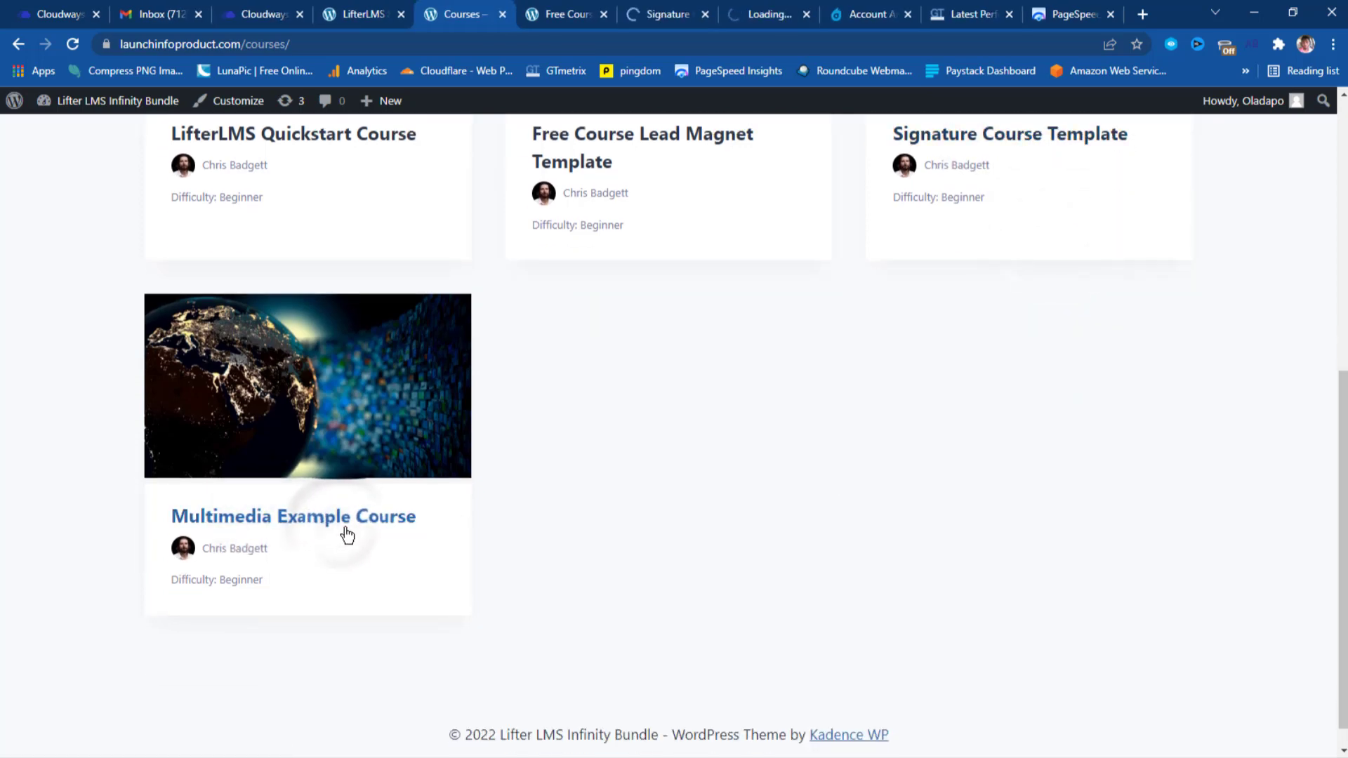
Close the PageSpeed Insights, GTmetrix performance report and Account Area tabs.
{"action": "left_click", "coordinate": [1110, 14]}
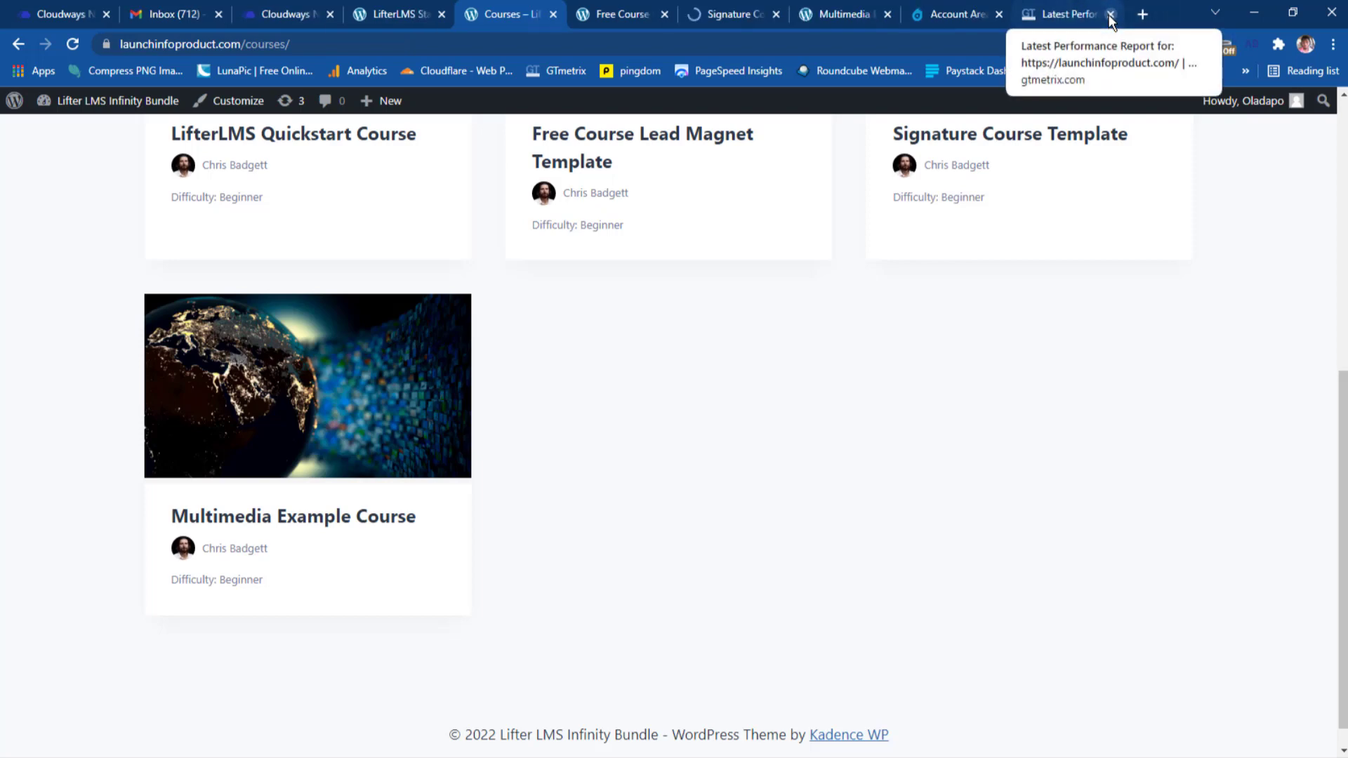
{"action": "left_click", "coordinate": [1110, 15]}
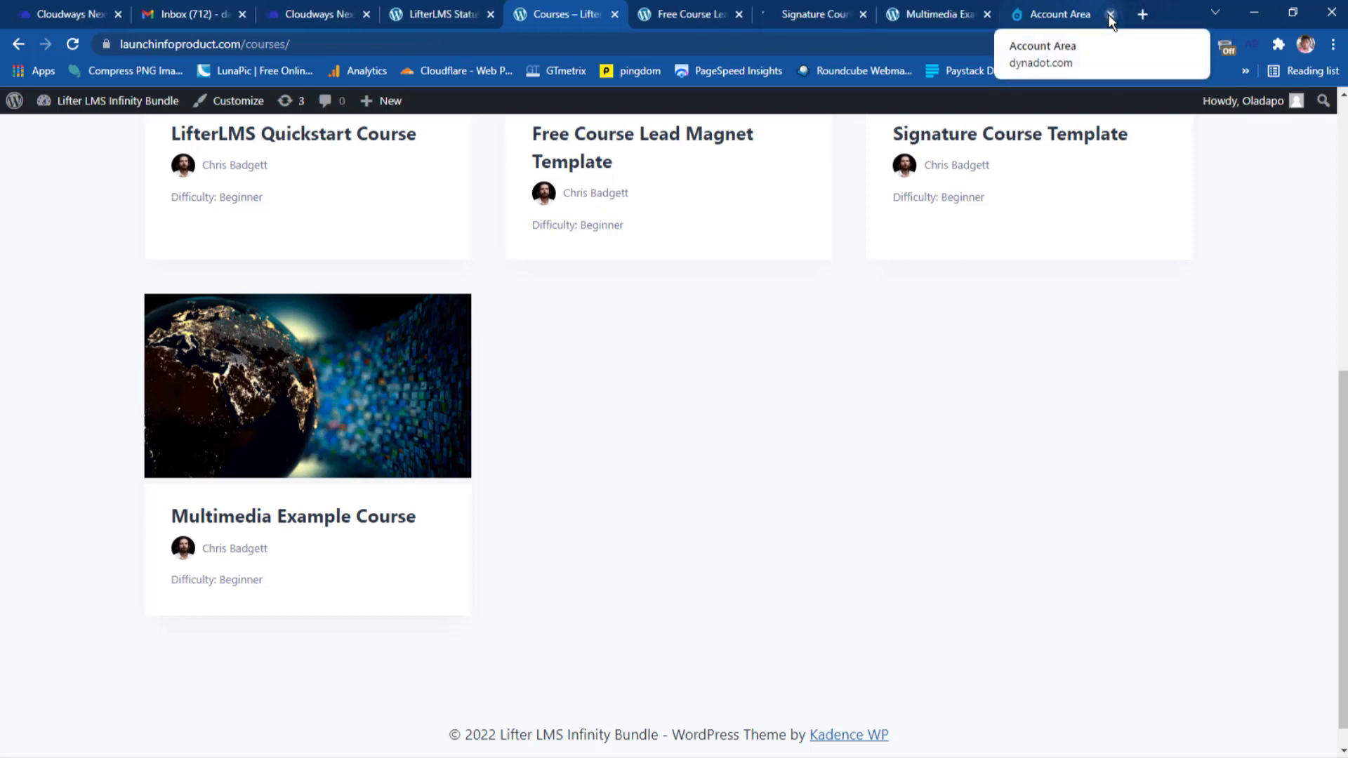
{"action": "left_click", "coordinate": [1109, 14]}
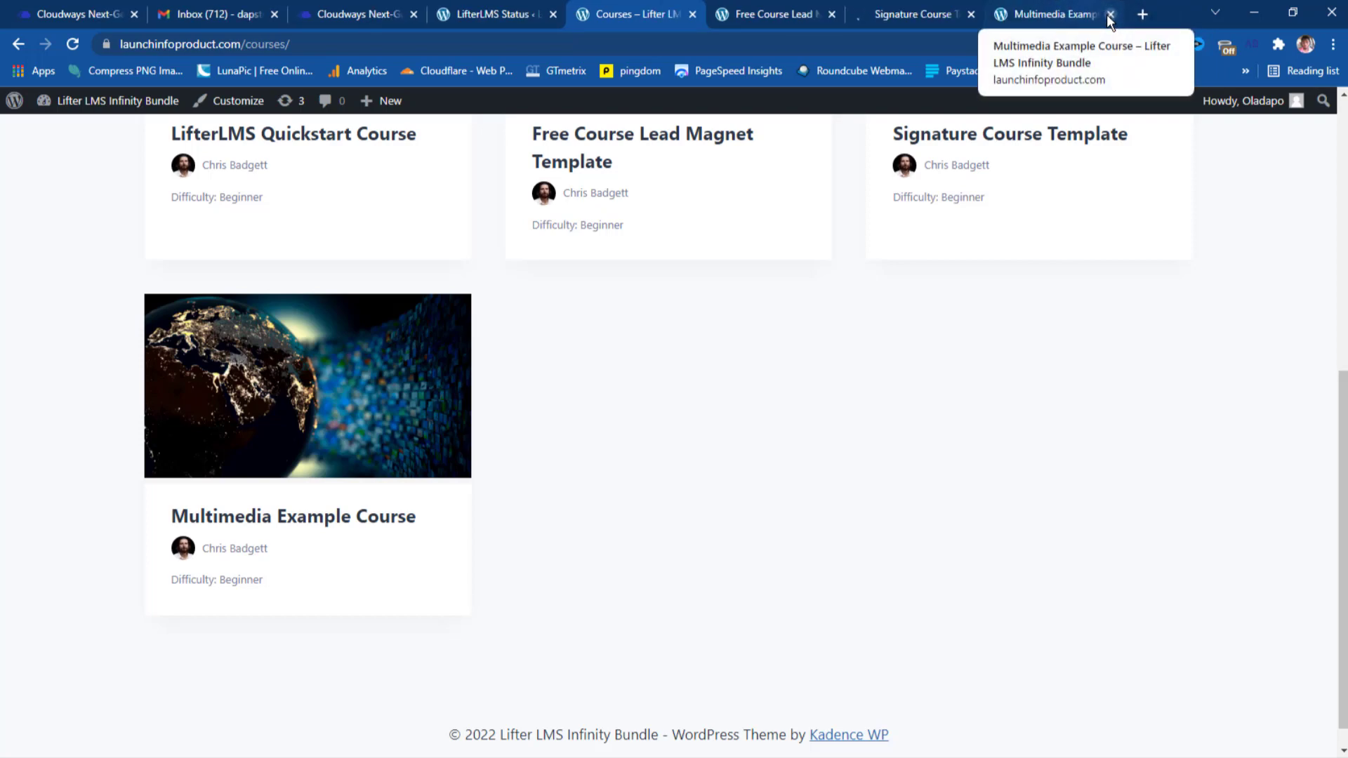
Switch to the Free Course Lead Magnet Template and browse its Introduction, Result Method and Next Steps lessons.
{"action": "left_click", "coordinate": [753, 12]}
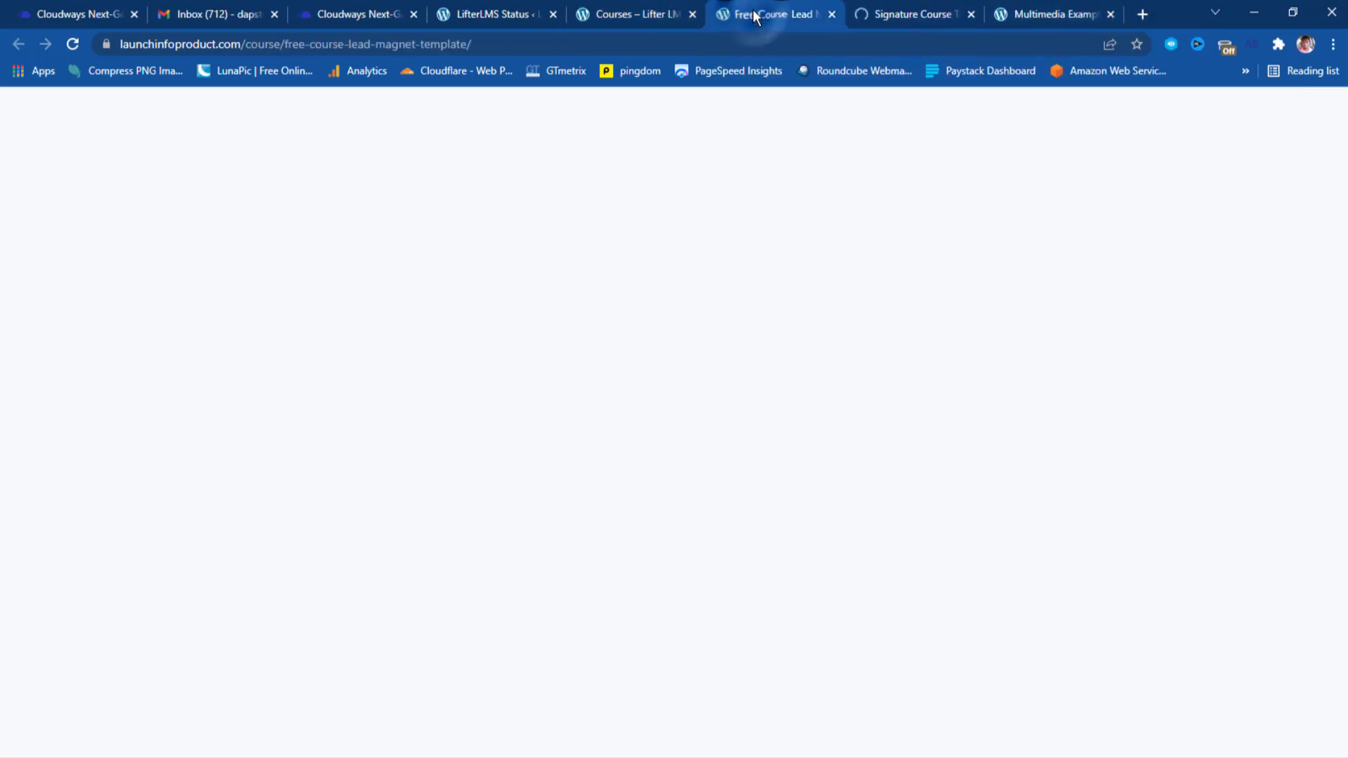
{"action": "scroll", "coordinate": [731, 198], "scroll_direction": "down", "scroll_amount": 8}
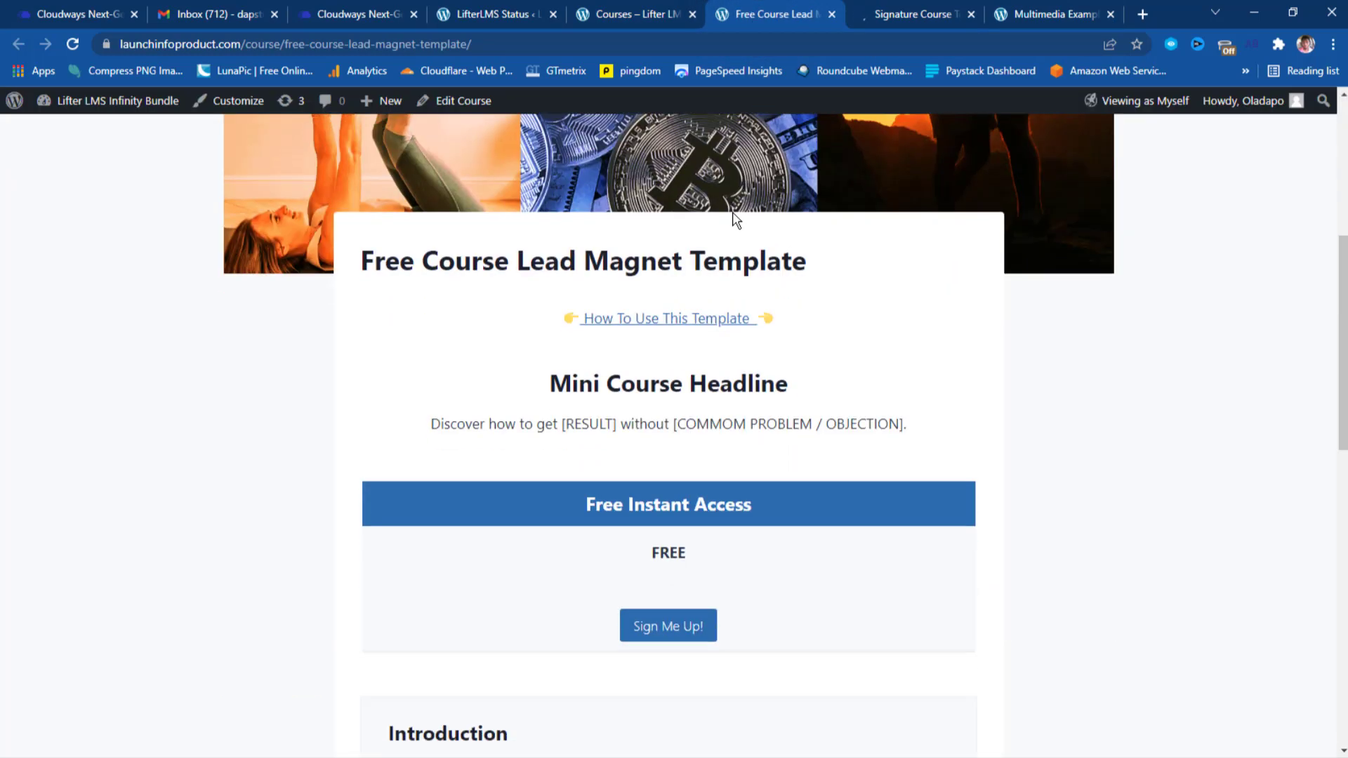
{"action": "scroll", "coordinate": [735, 214], "scroll_direction": "up", "scroll_amount": 2}
{"action": "scroll", "coordinate": [511, 335], "scroll_direction": "down", "scroll_amount": 1}
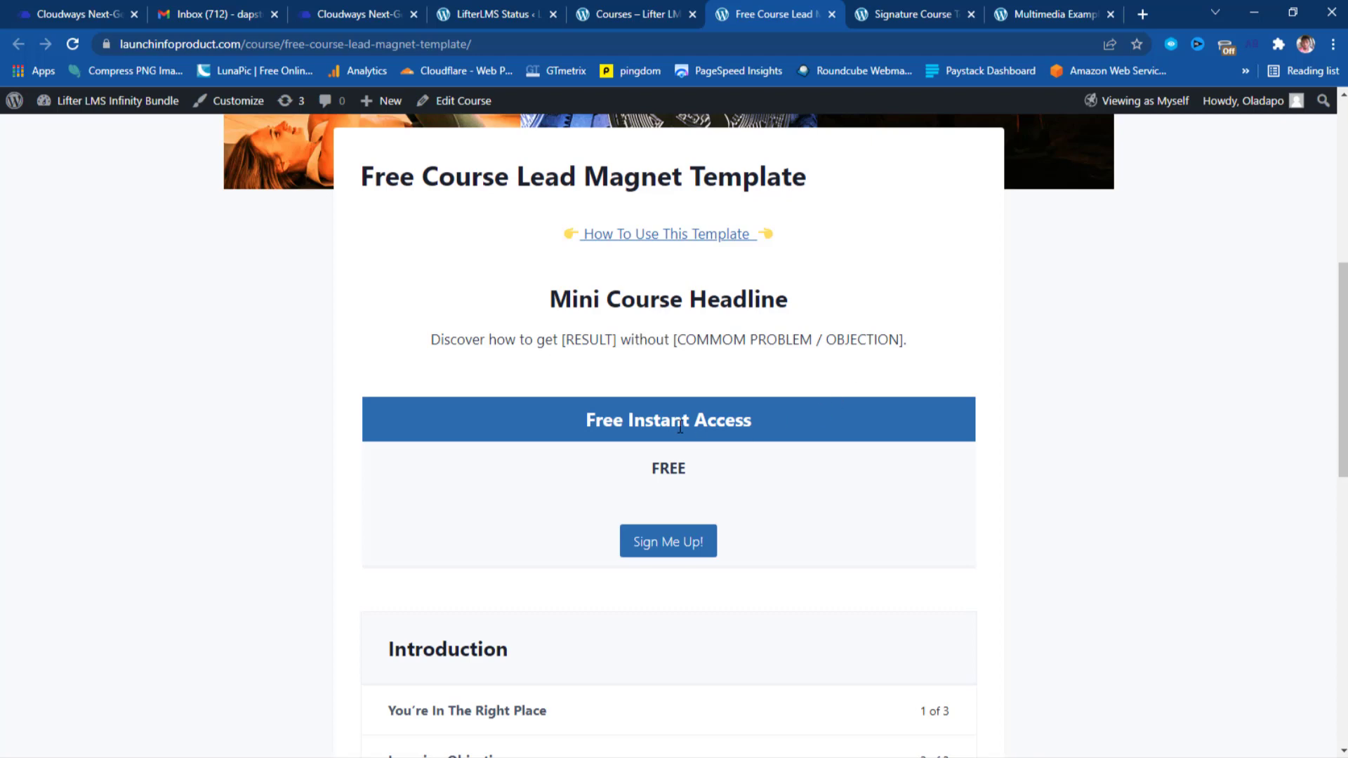
{"action": "scroll", "coordinate": [731, 473], "scroll_direction": "down", "scroll_amount": 5}
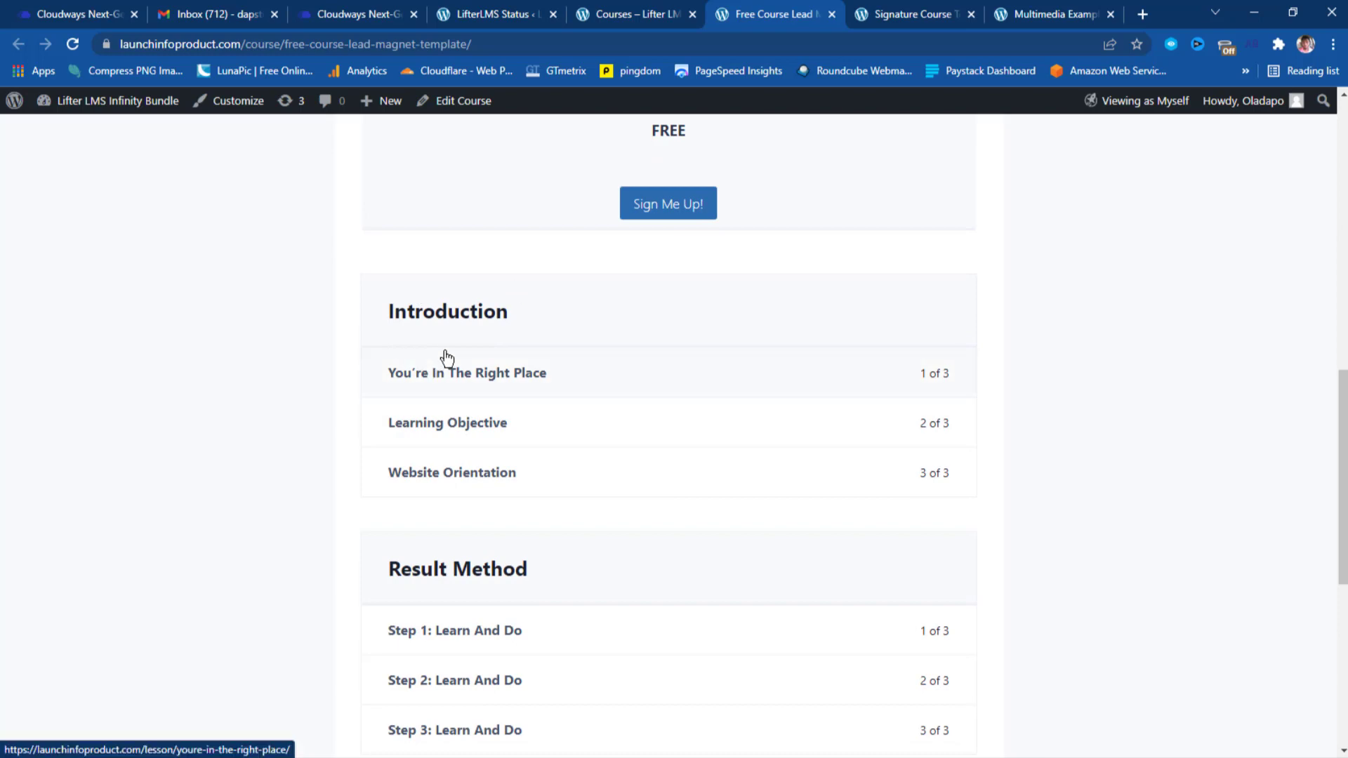
{"action": "scroll", "coordinate": [562, 491], "scroll_direction": "down", "scroll_amount": 2}
{"action": "scroll", "coordinate": [580, 551], "scroll_direction": "down", "scroll_amount": 5}
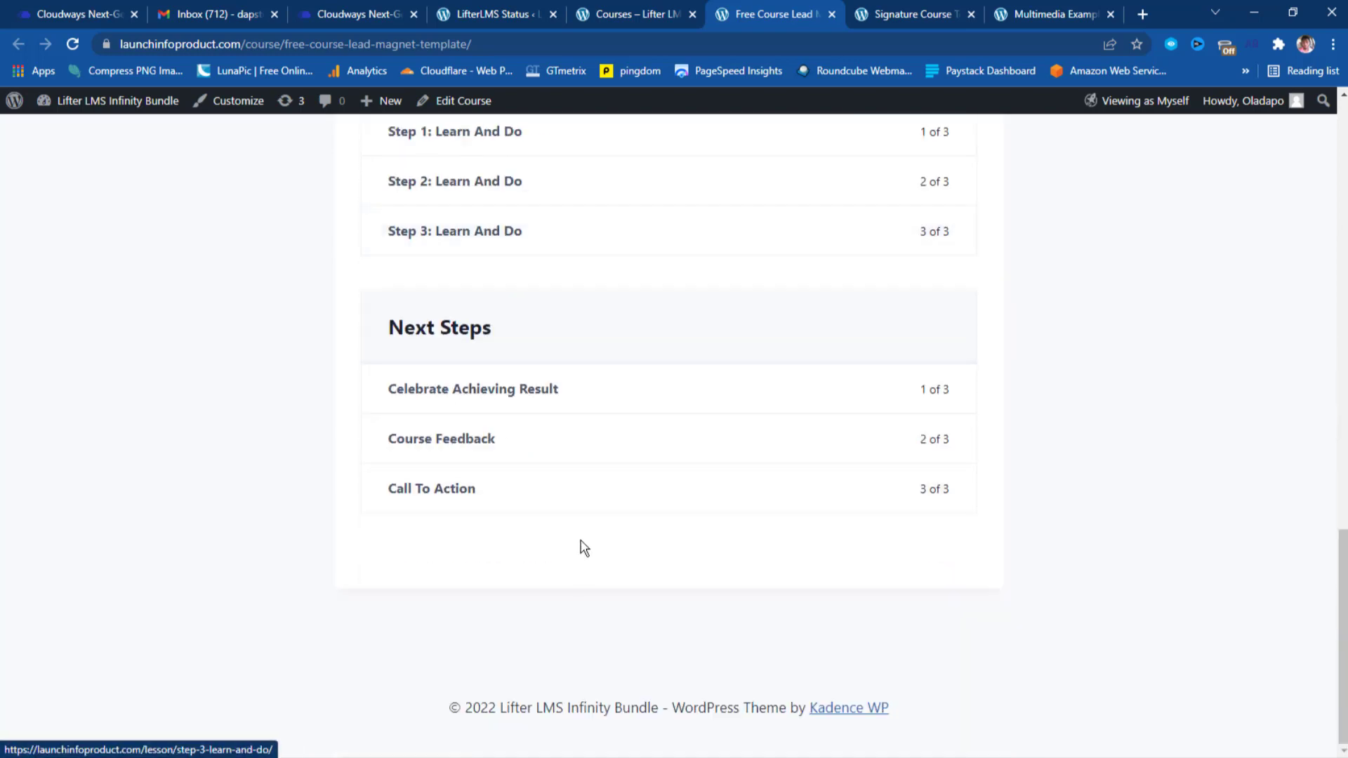
{"action": "scroll", "coordinate": [587, 546], "scroll_direction": "up", "scroll_amount": 13}
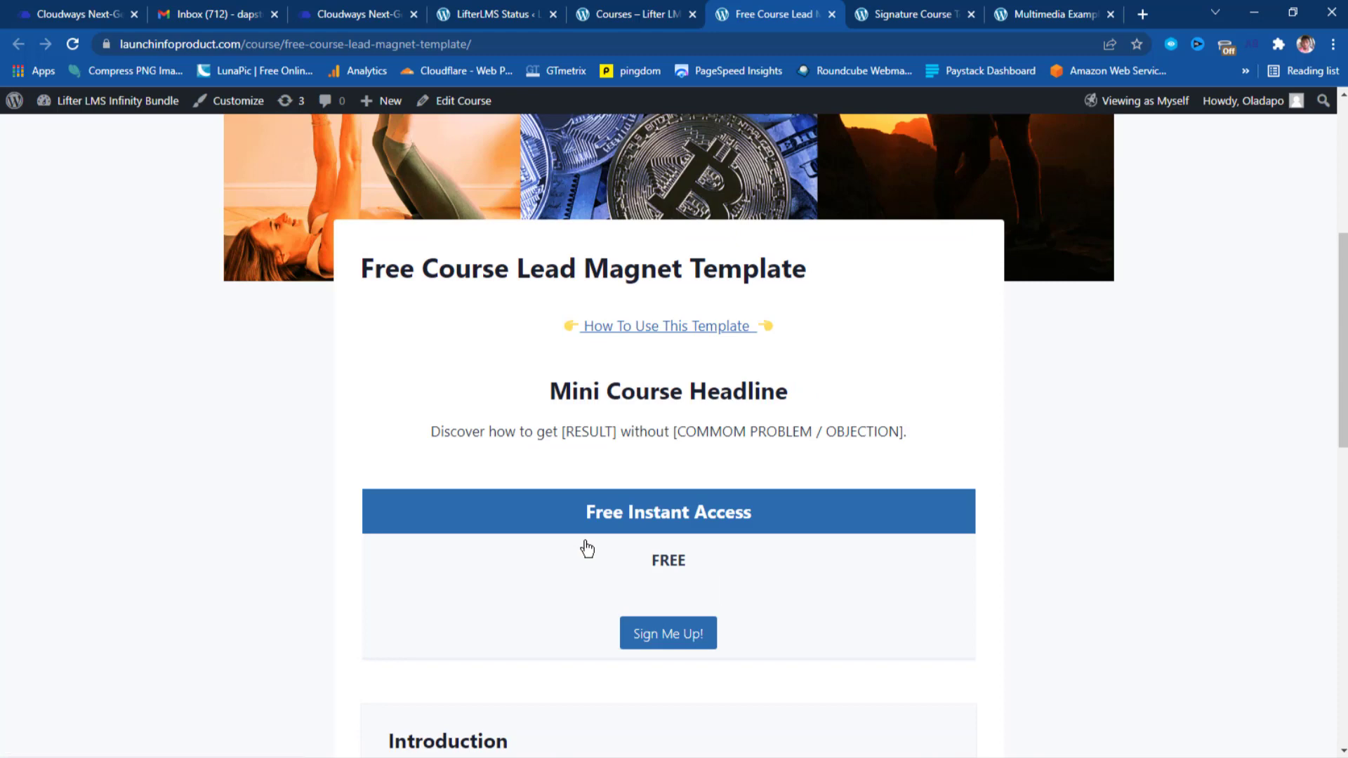
Switch to the Signature Course Template page and open its How To Use This Template guide in a new tab.
{"action": "left_click", "coordinate": [883, 20]}
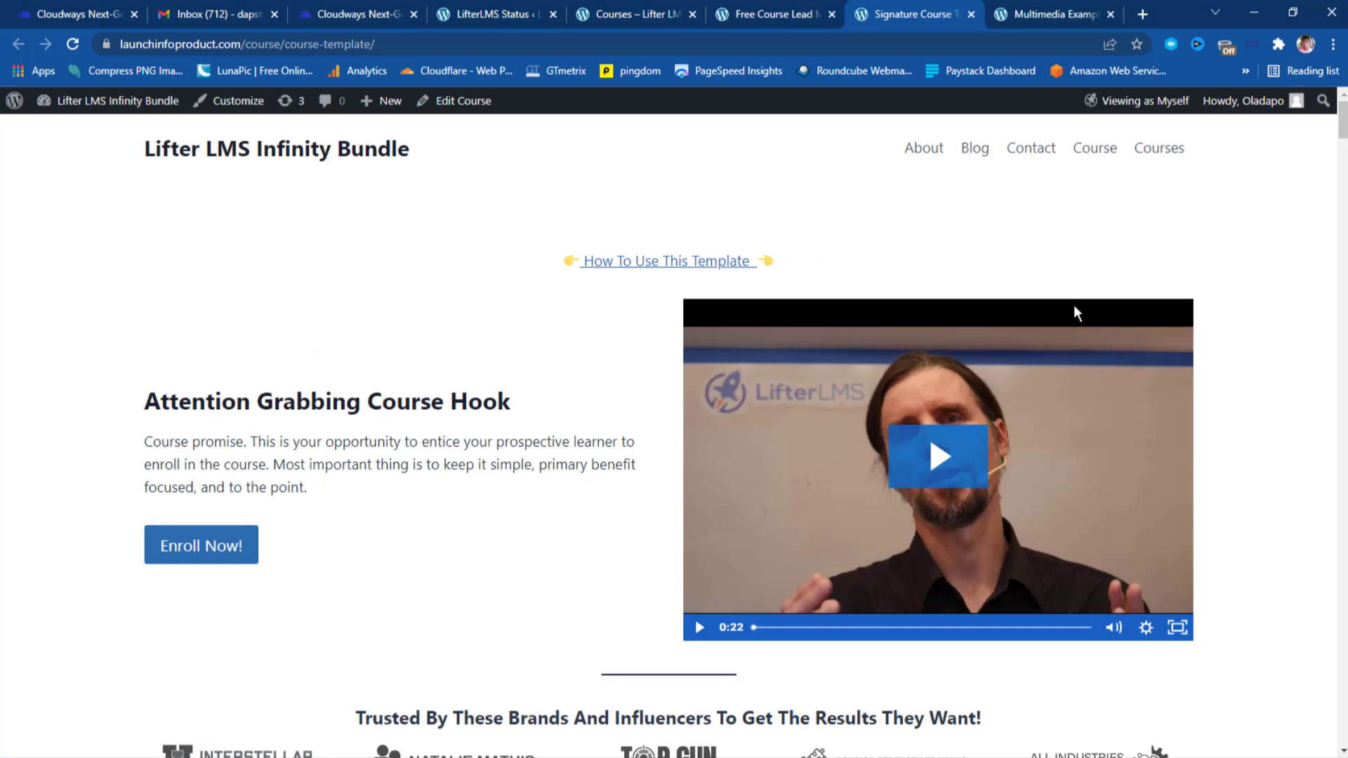
{"action": "right_click", "coordinate": [608, 266]}
{"action": "left_click", "coordinate": [619, 273]}
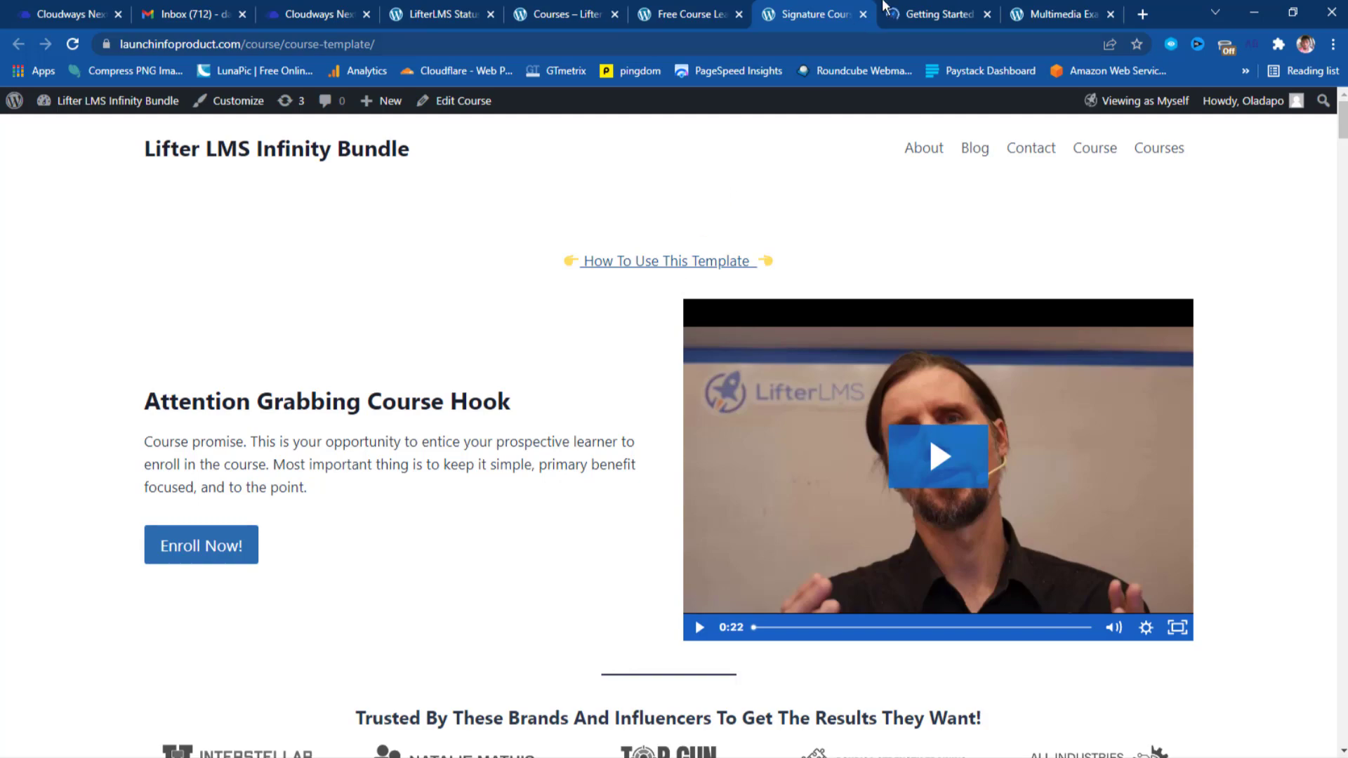
Read the Getting Started with the Course Template article down to its 7:32 Video Tour.
{"action": "left_click", "coordinate": [927, 13]}
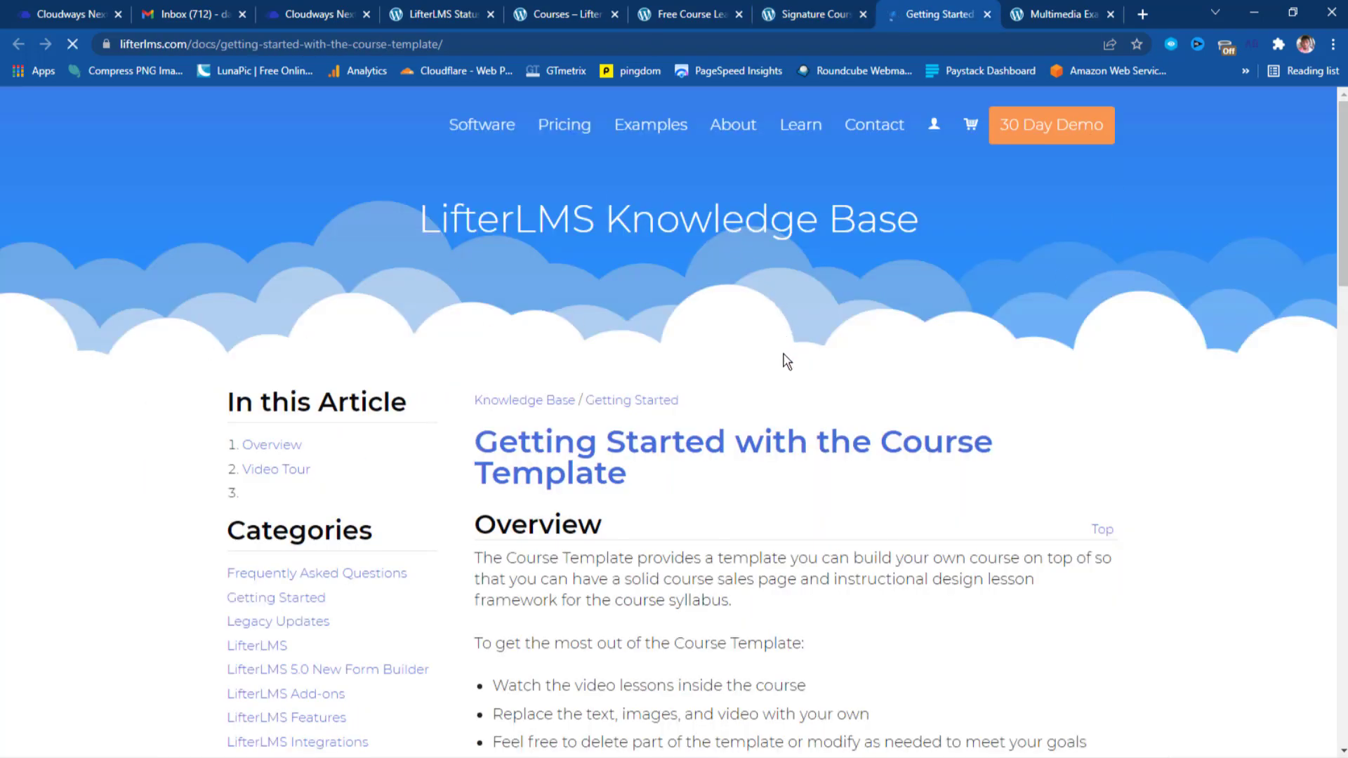
{"action": "scroll", "coordinate": [784, 353], "scroll_direction": "down", "scroll_amount": 6}
{"action": "scroll", "coordinate": [784, 353], "scroll_direction": "down", "scroll_amount": 1}
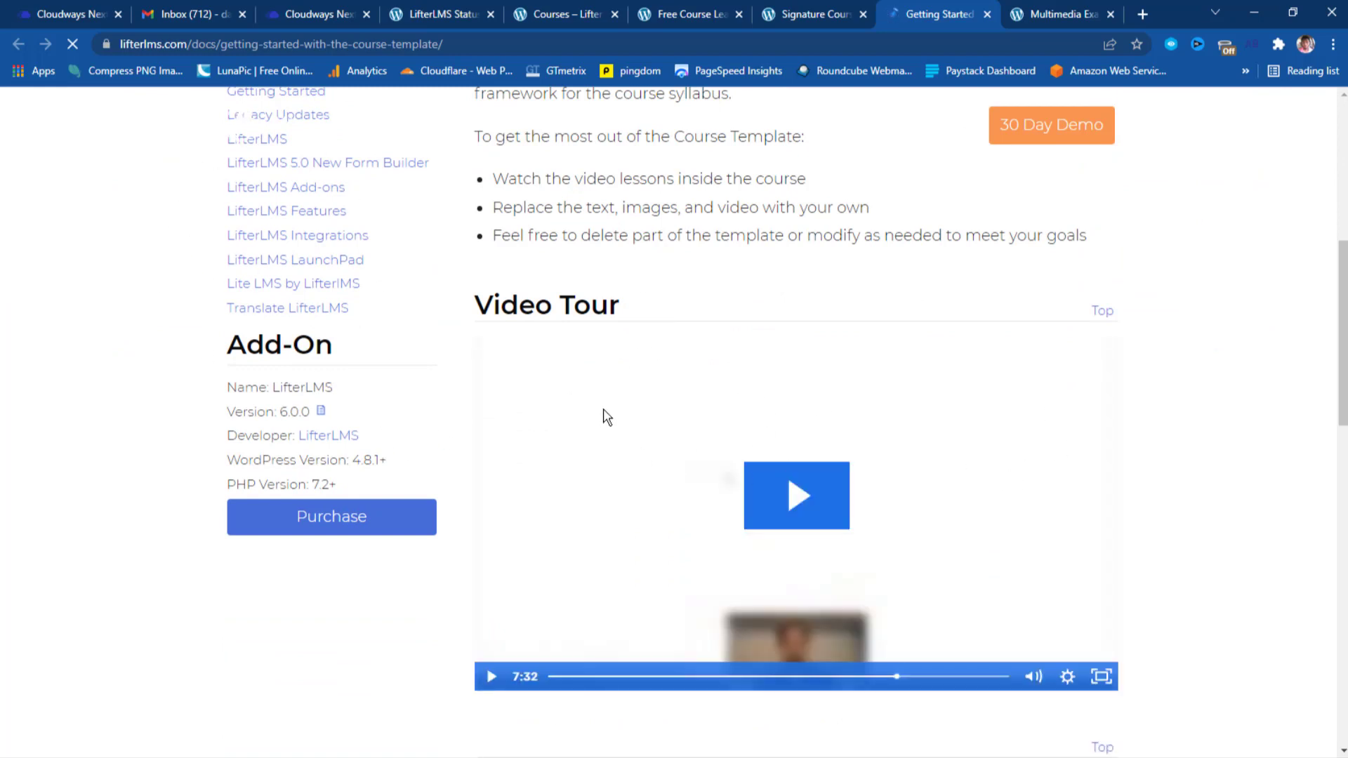
{"action": "scroll", "coordinate": [993, 440], "scroll_direction": "down", "scroll_amount": 3}
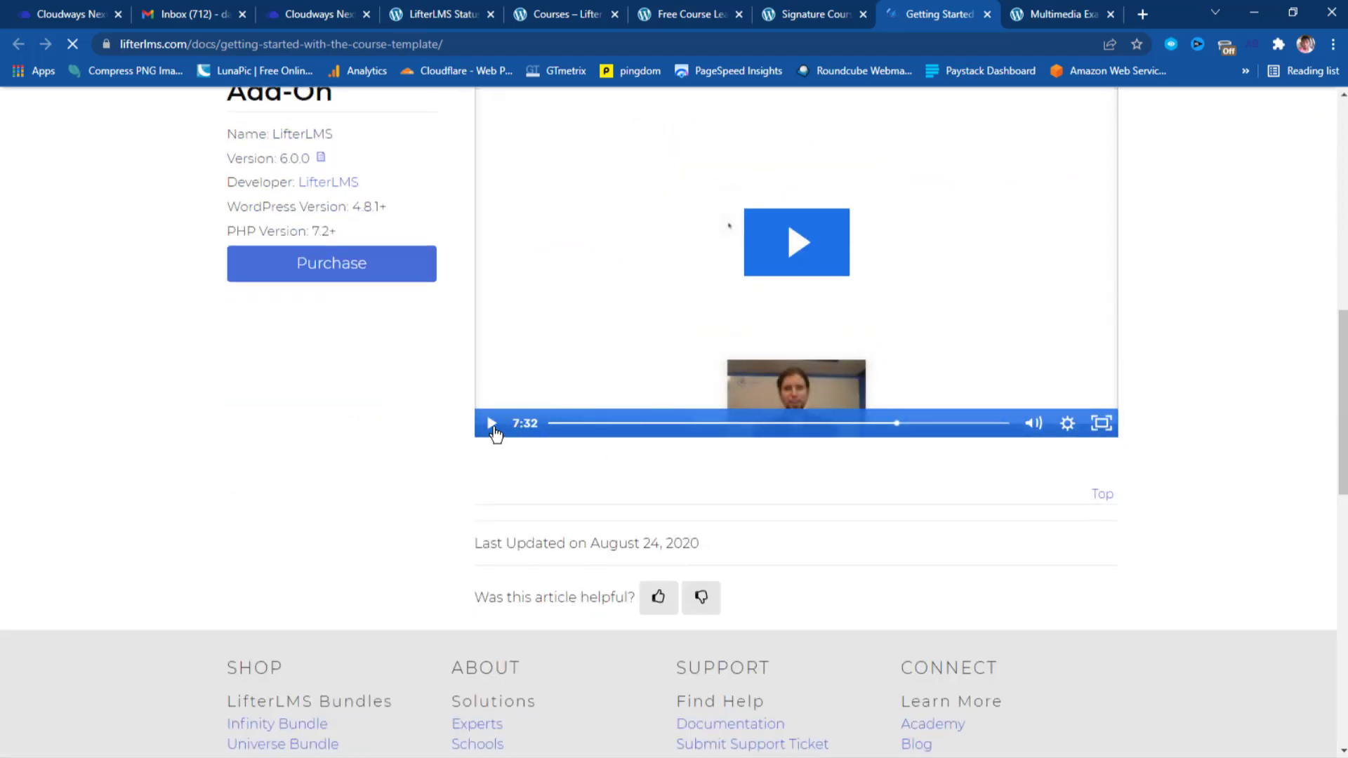
{"action": "scroll", "coordinate": [888, 218], "scroll_direction": "up", "scroll_amount": 2}
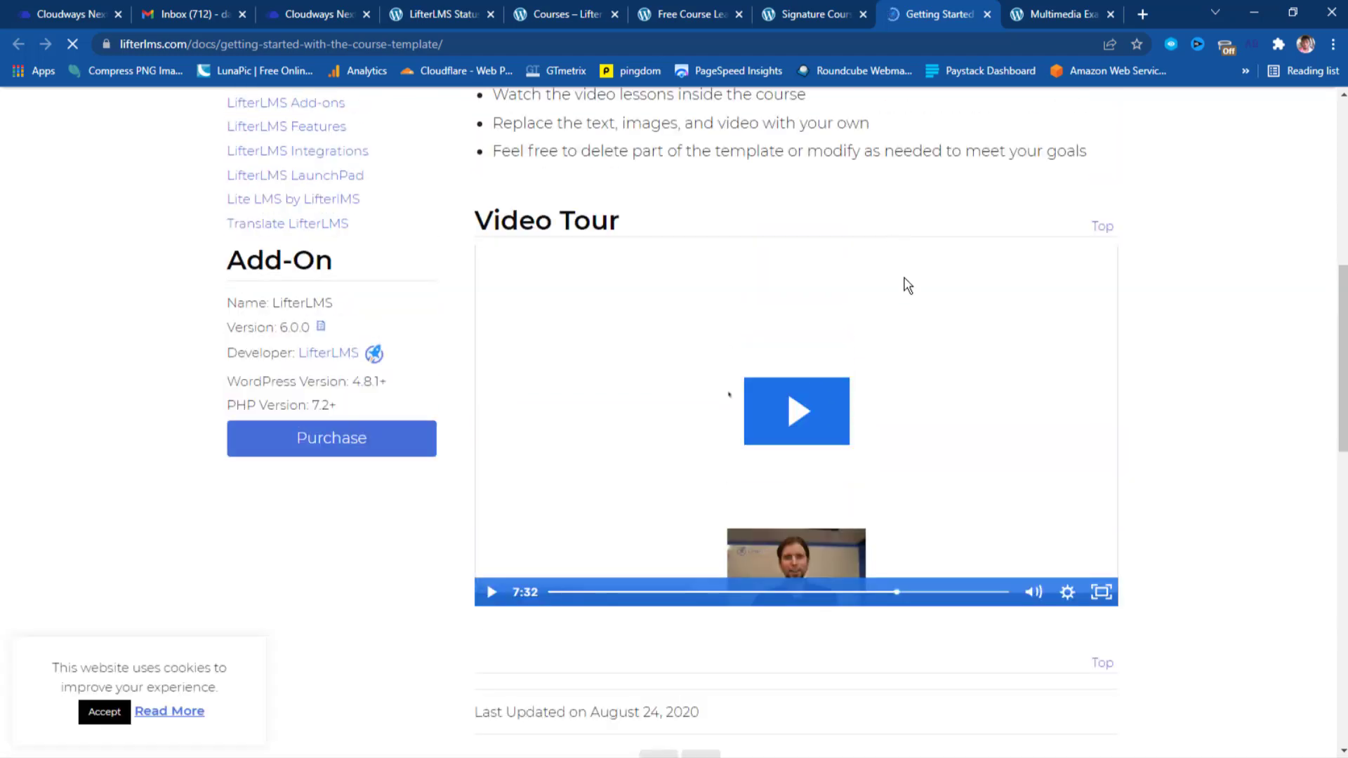
Return to the Signature Course Template and highlight the course promise paragraph under Attention Grabbing Course Hook.
{"action": "left_click", "coordinate": [802, 15]}
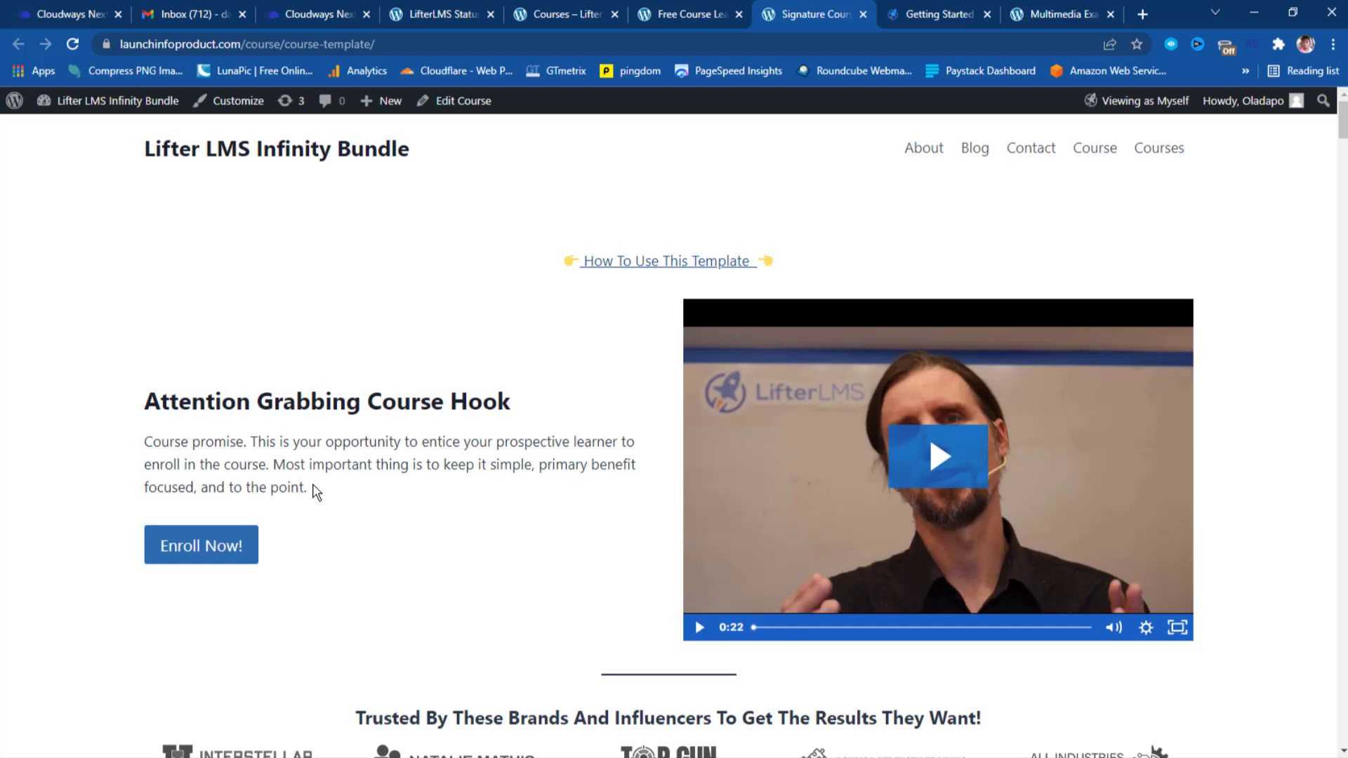
{"action": "left_click_drag", "start_coordinate": [307, 488], "coordinate": [148, 440]}
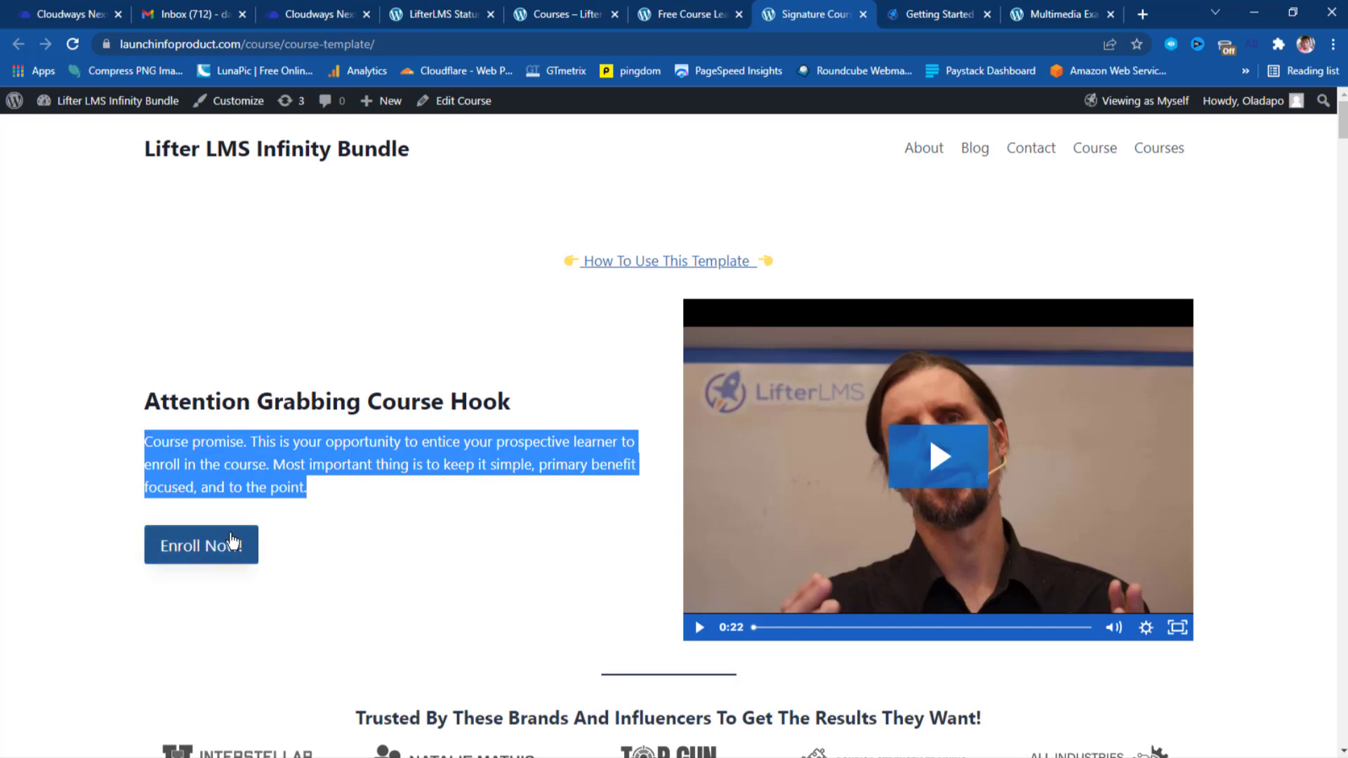
{"action": "scroll", "coordinate": [474, 505], "scroll_direction": "down", "scroll_amount": 2}
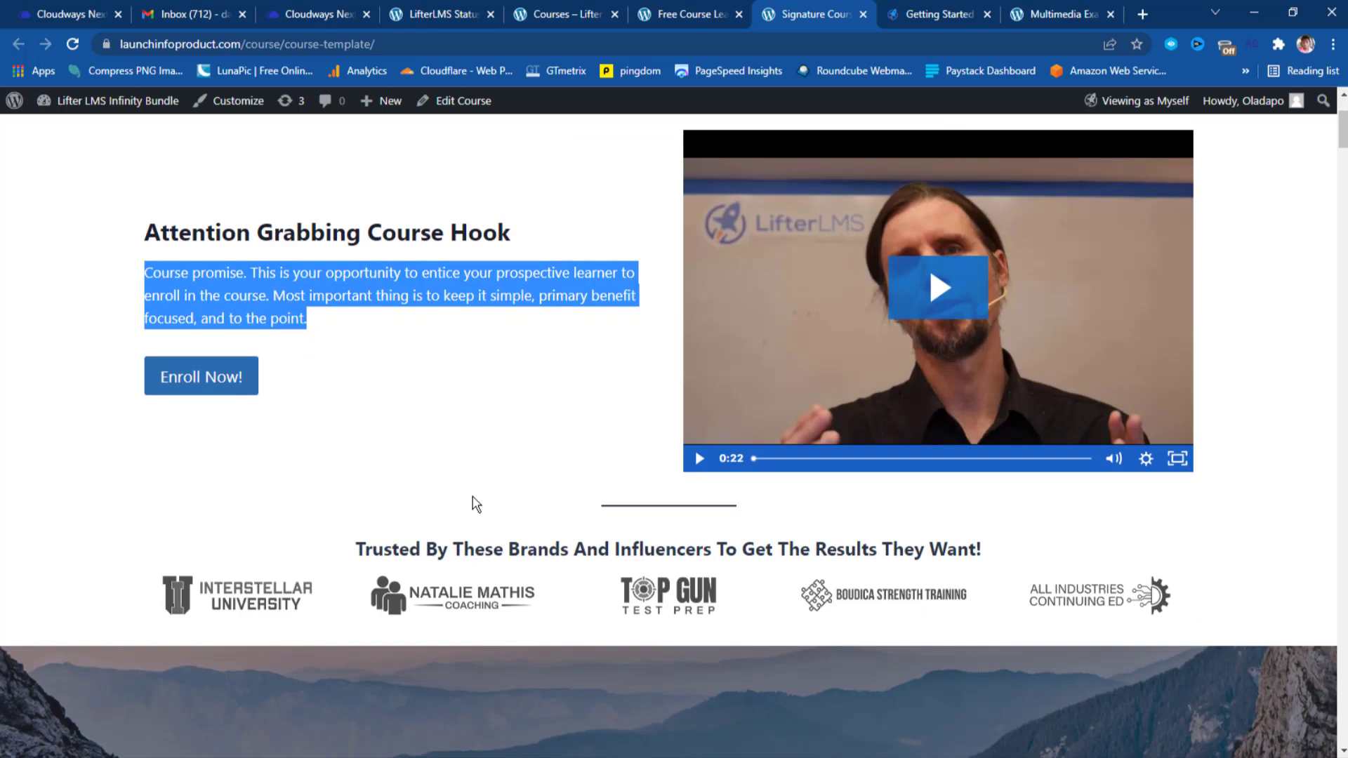
{"action": "scroll", "coordinate": [476, 504], "scroll_direction": "down", "scroll_amount": 2}
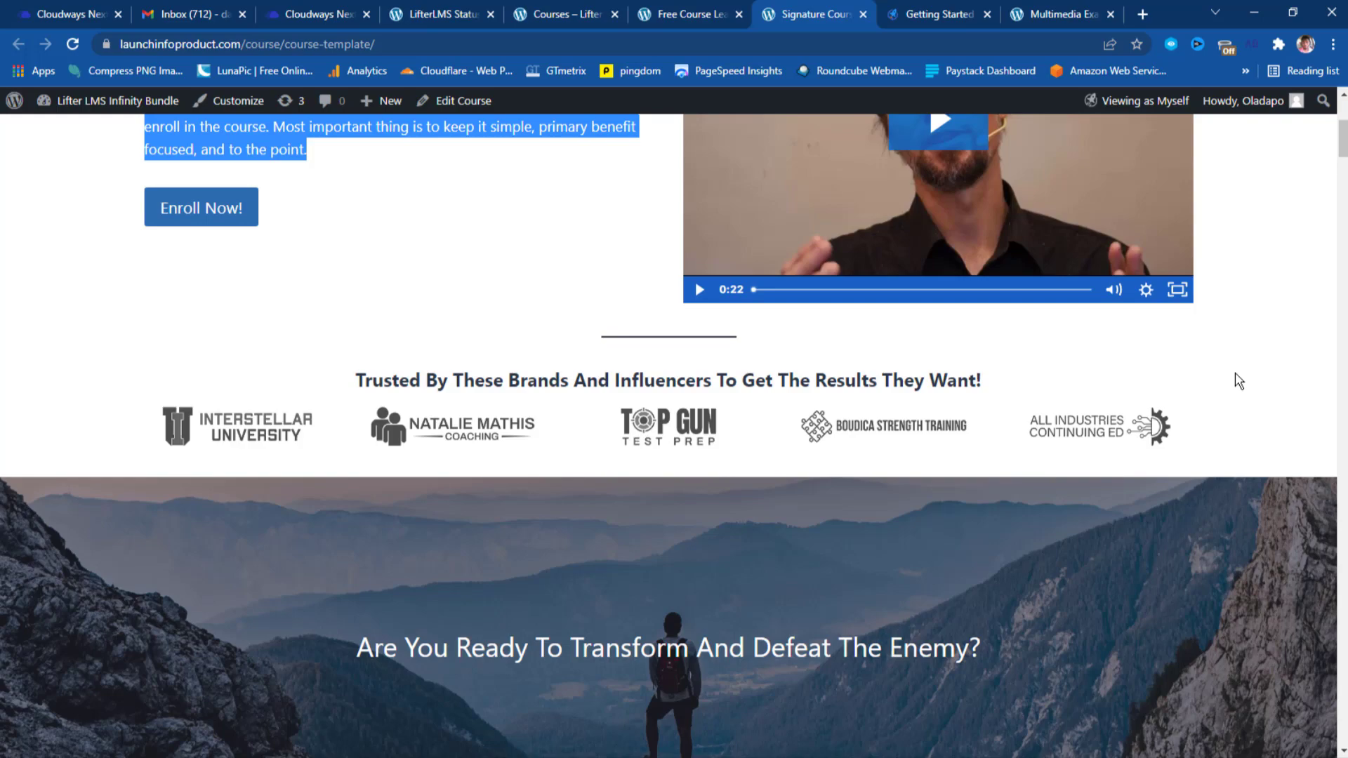
{"action": "scroll", "coordinate": [1238, 381], "scroll_direction": "down", "scroll_amount": 8}
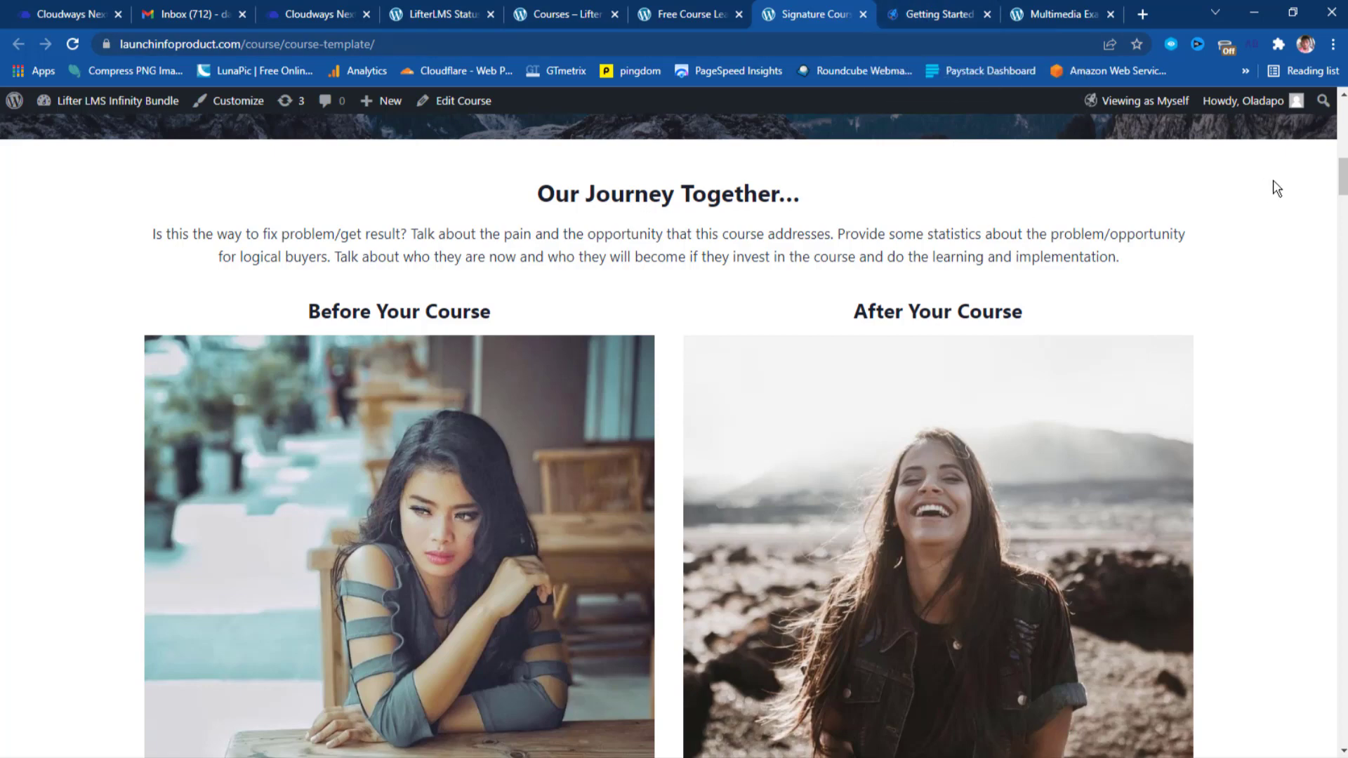
{"action": "left_click", "coordinate": [1344, 254]}
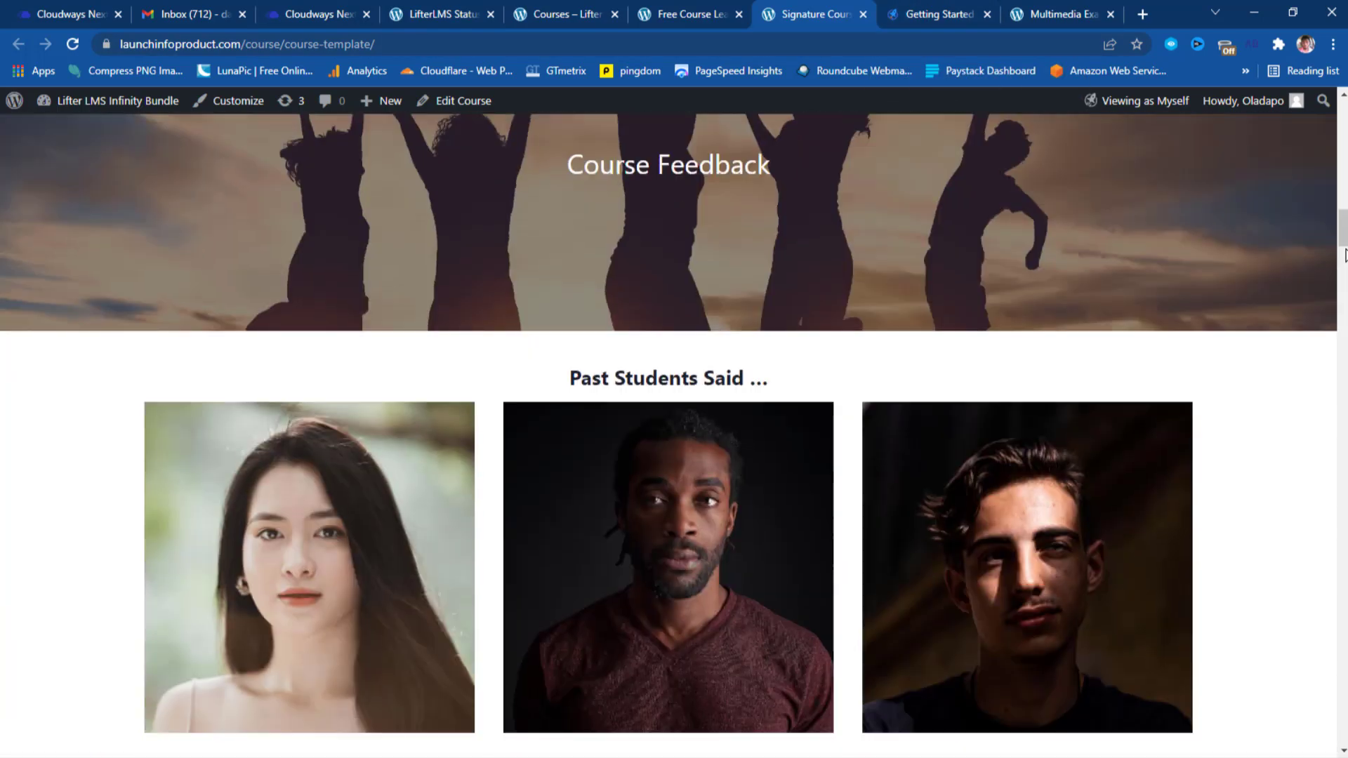
{"action": "left_click", "coordinate": [1345, 254]}
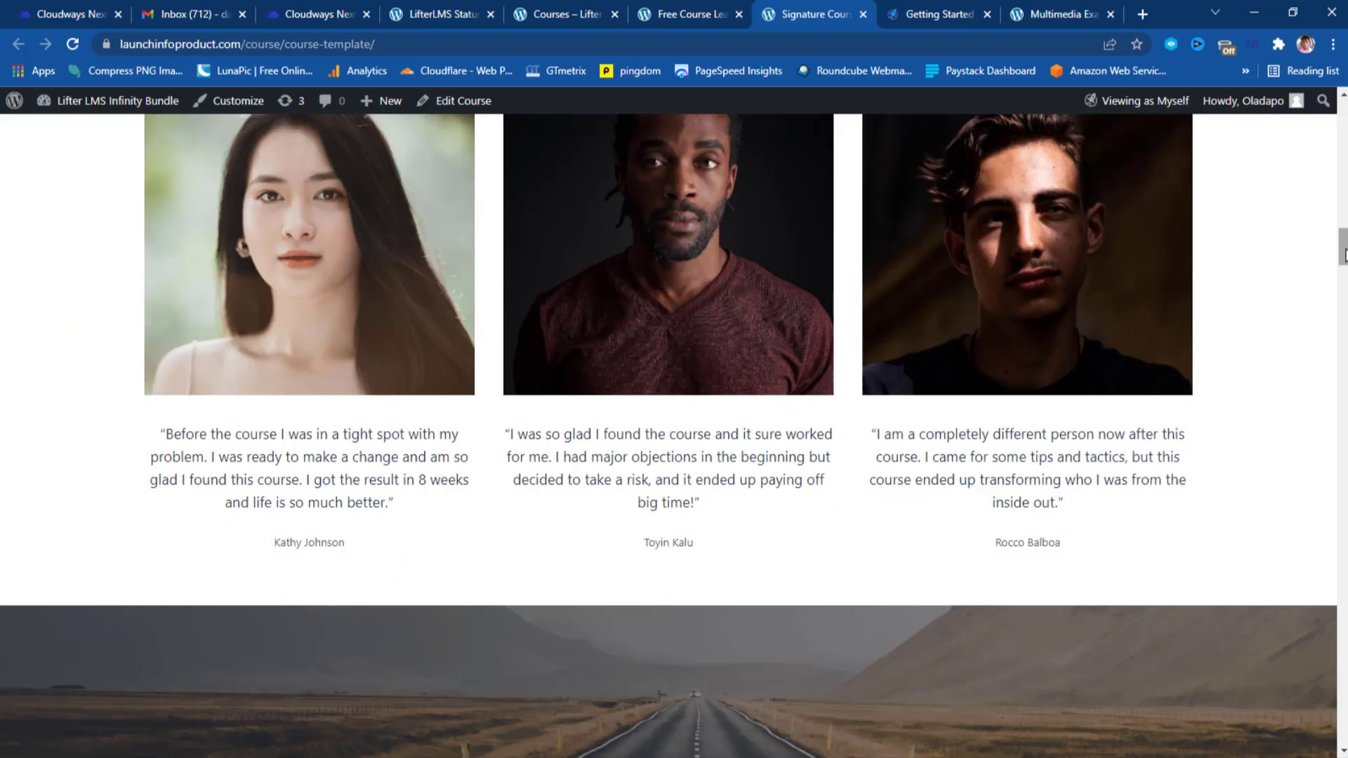
{"action": "scroll", "coordinate": [1345, 254], "scroll_direction": "up", "scroll_amount": 2}
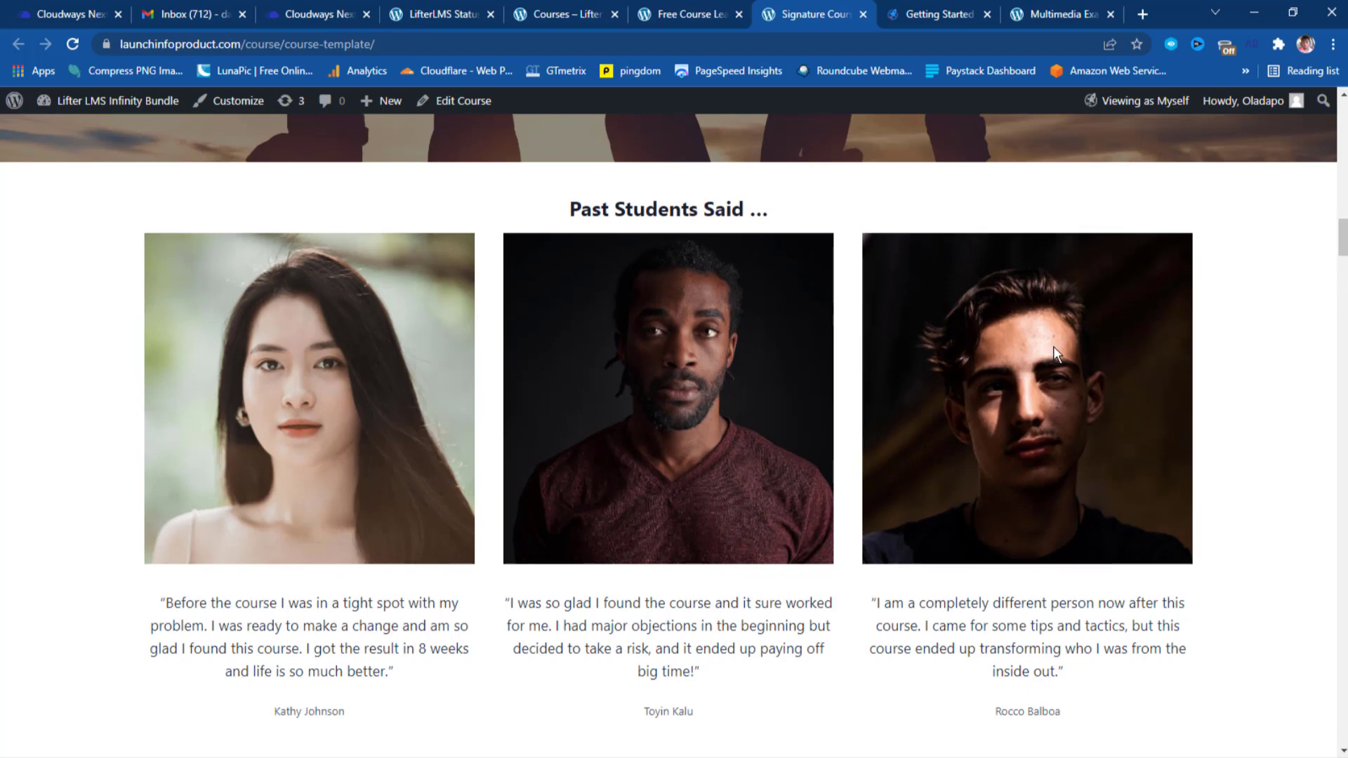
{"action": "scroll", "coordinate": [1227, 451], "scroll_direction": "down", "scroll_amount": 2}
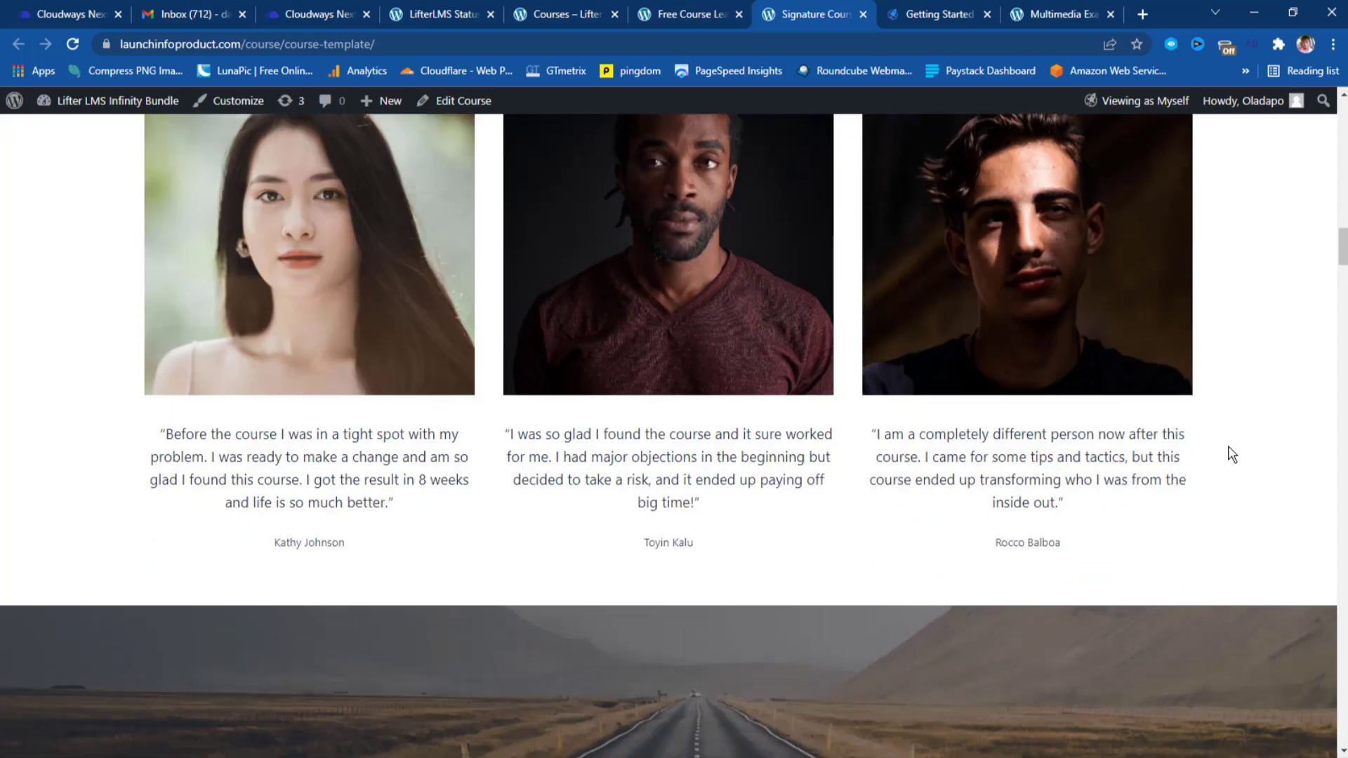
{"action": "scroll", "coordinate": [1232, 455], "scroll_direction": "down", "scroll_amount": 4}
{"action": "scroll", "coordinate": [1231, 455], "scroll_direction": "down", "scroll_amount": 3}
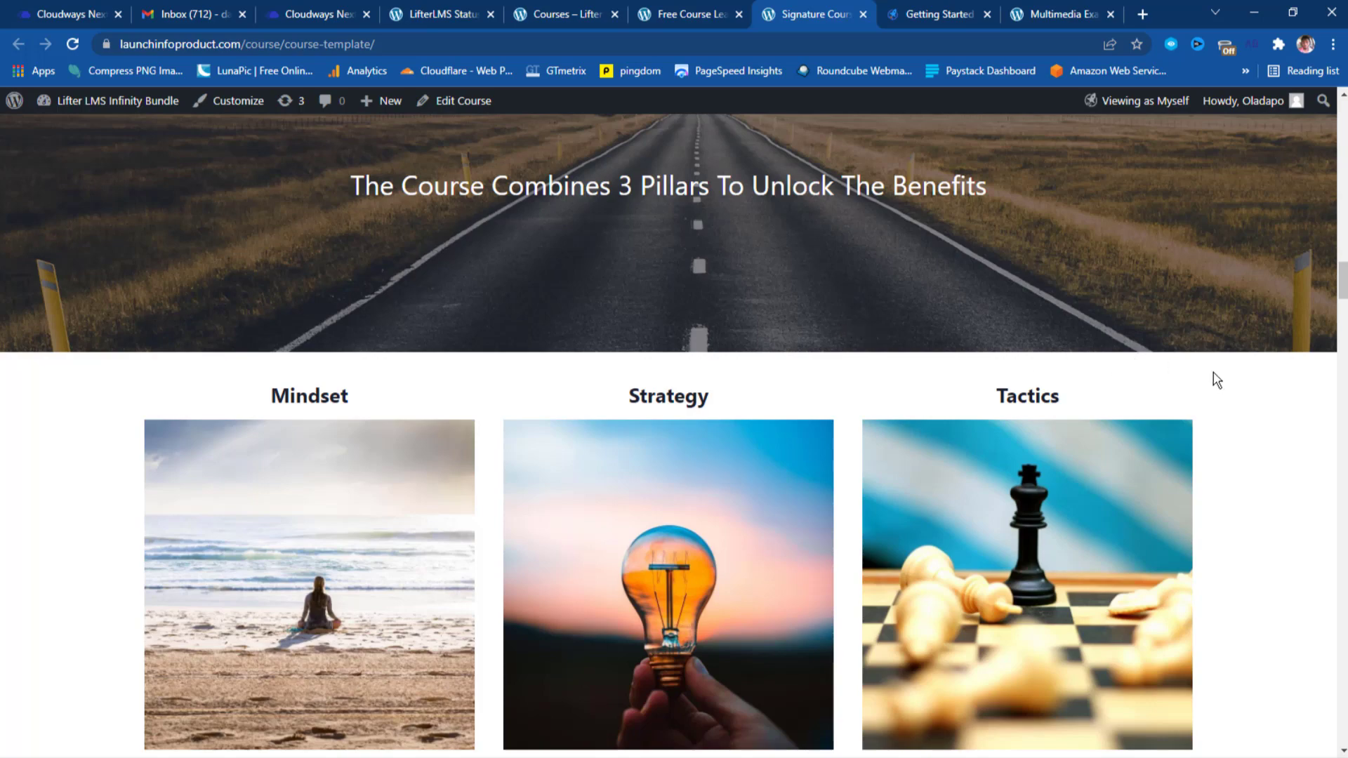
{"action": "scroll", "coordinate": [1218, 380], "scroll_direction": "down", "scroll_amount": 2}
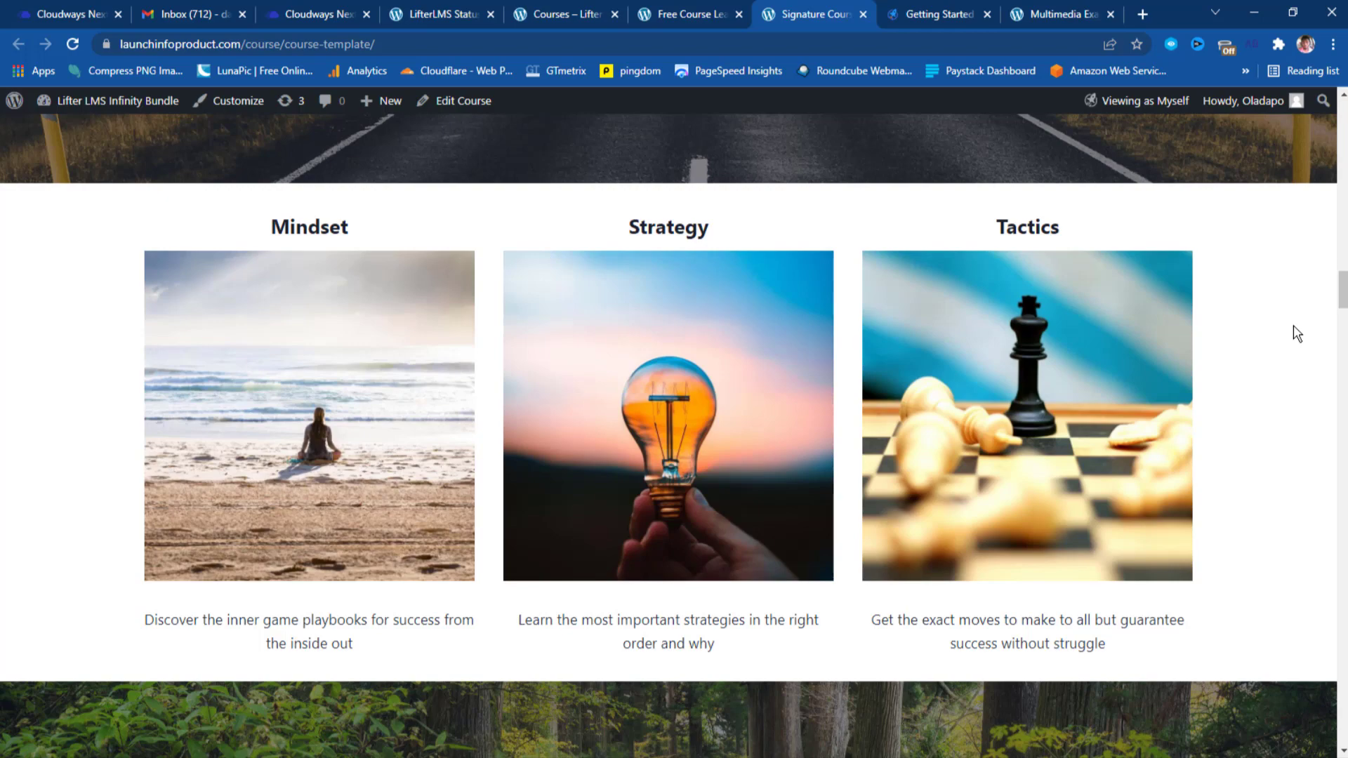
{"action": "scroll", "coordinate": [1296, 334], "scroll_direction": "down", "scroll_amount": 8}
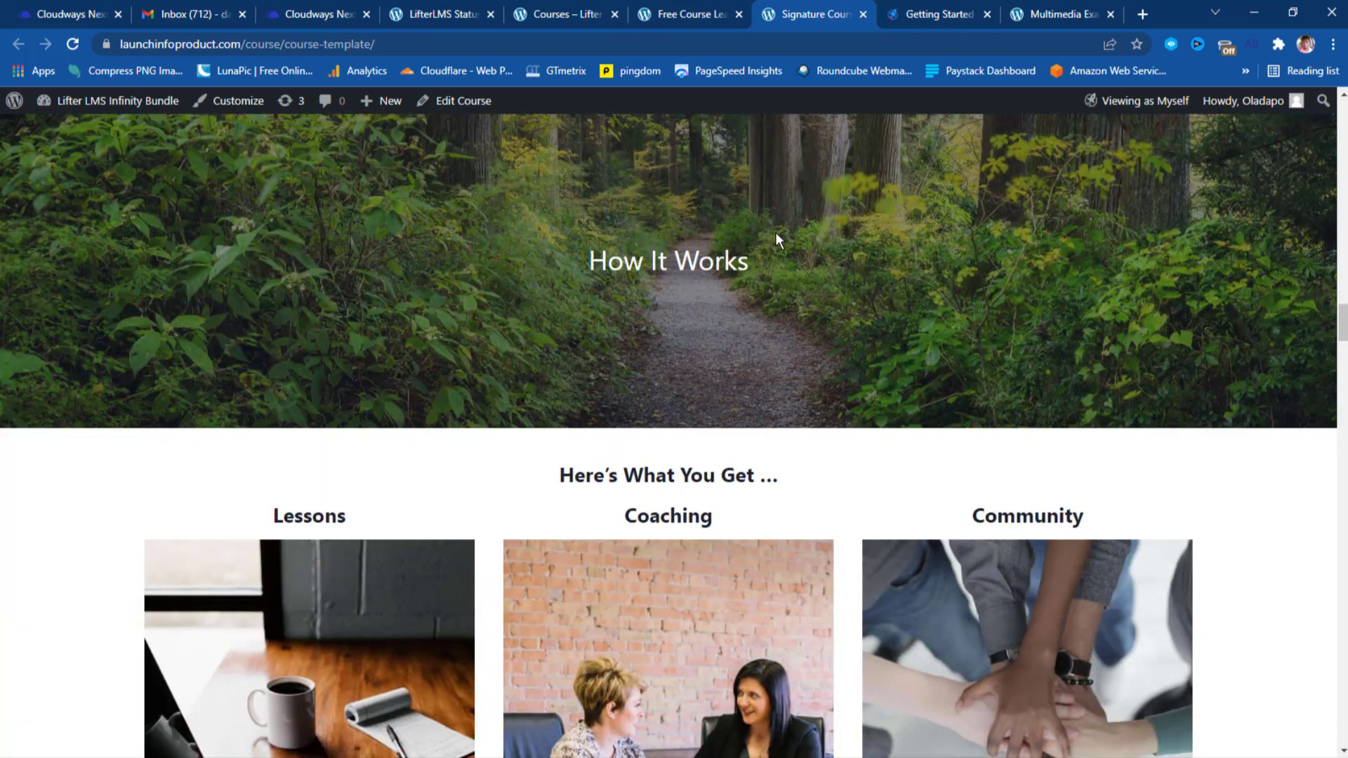
{"action": "scroll", "coordinate": [1198, 317], "scroll_direction": "down", "scroll_amount": 4}
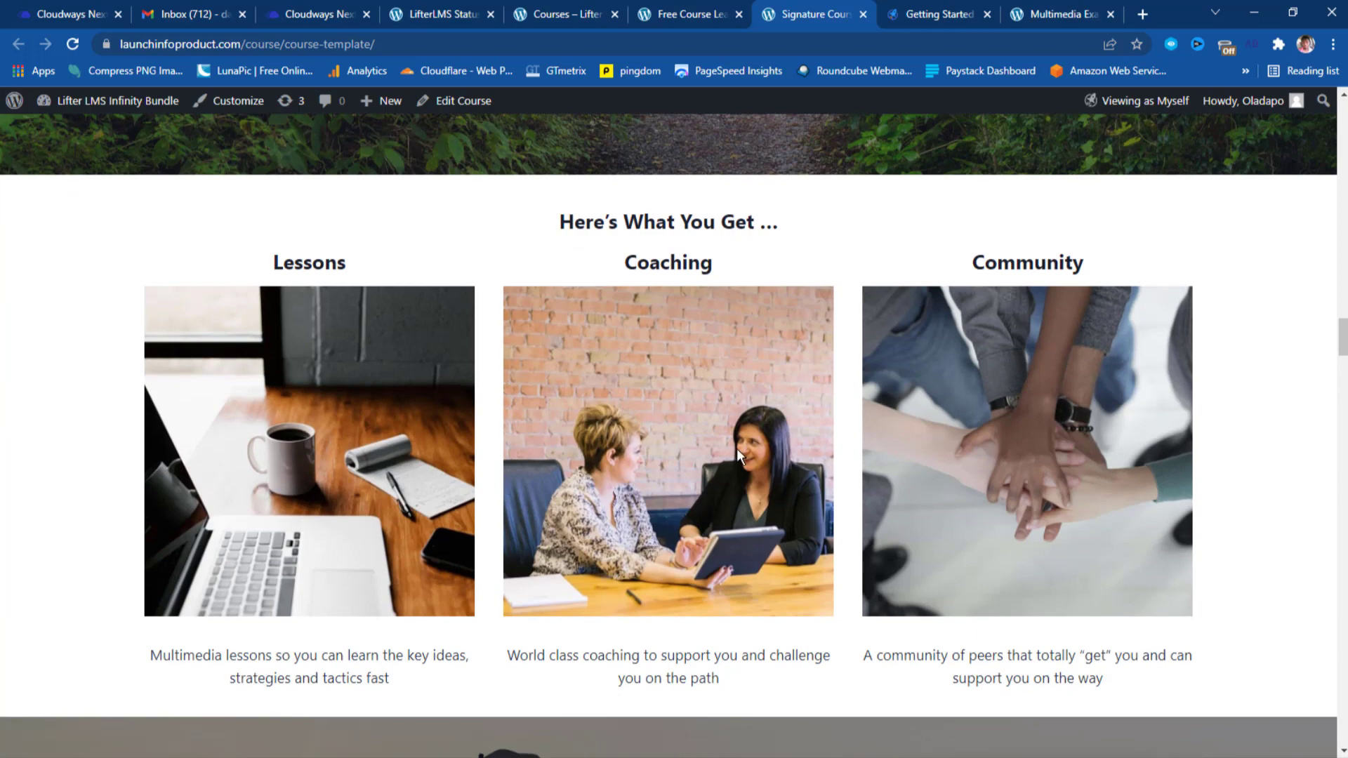
{"action": "scroll", "coordinate": [1275, 399], "scroll_direction": "down", "scroll_amount": 4}
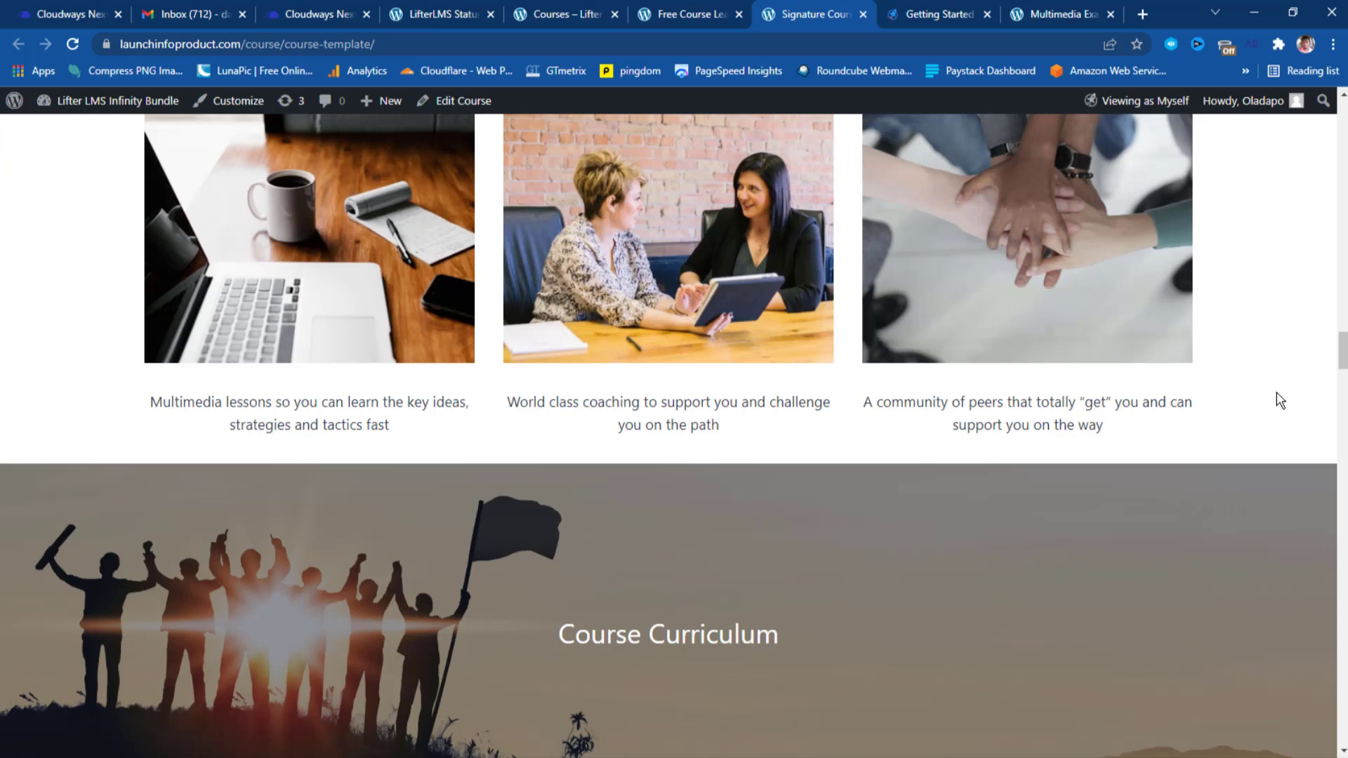
{"action": "scroll", "coordinate": [1279, 400], "scroll_direction": "up", "scroll_amount": 4}
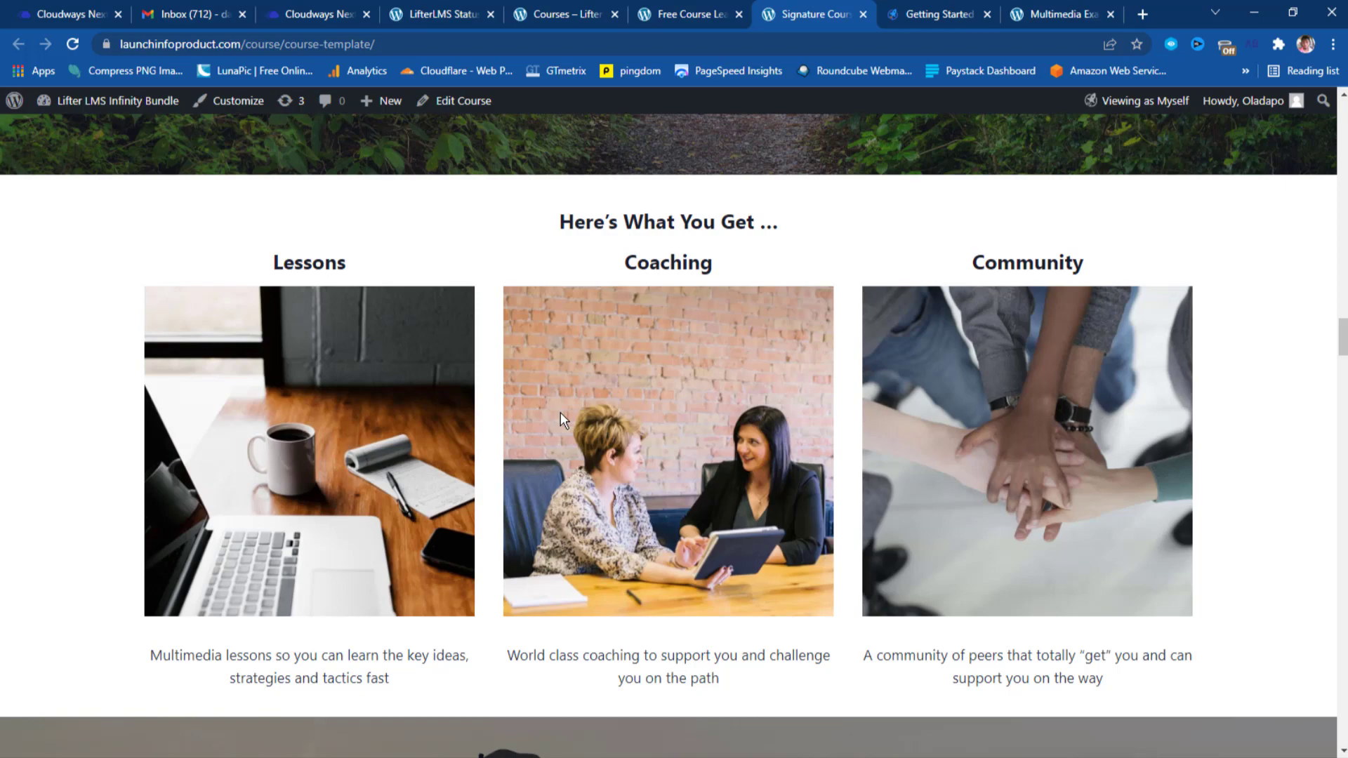
{"action": "scroll", "coordinate": [1233, 298], "scroll_direction": "down", "scroll_amount": 6}
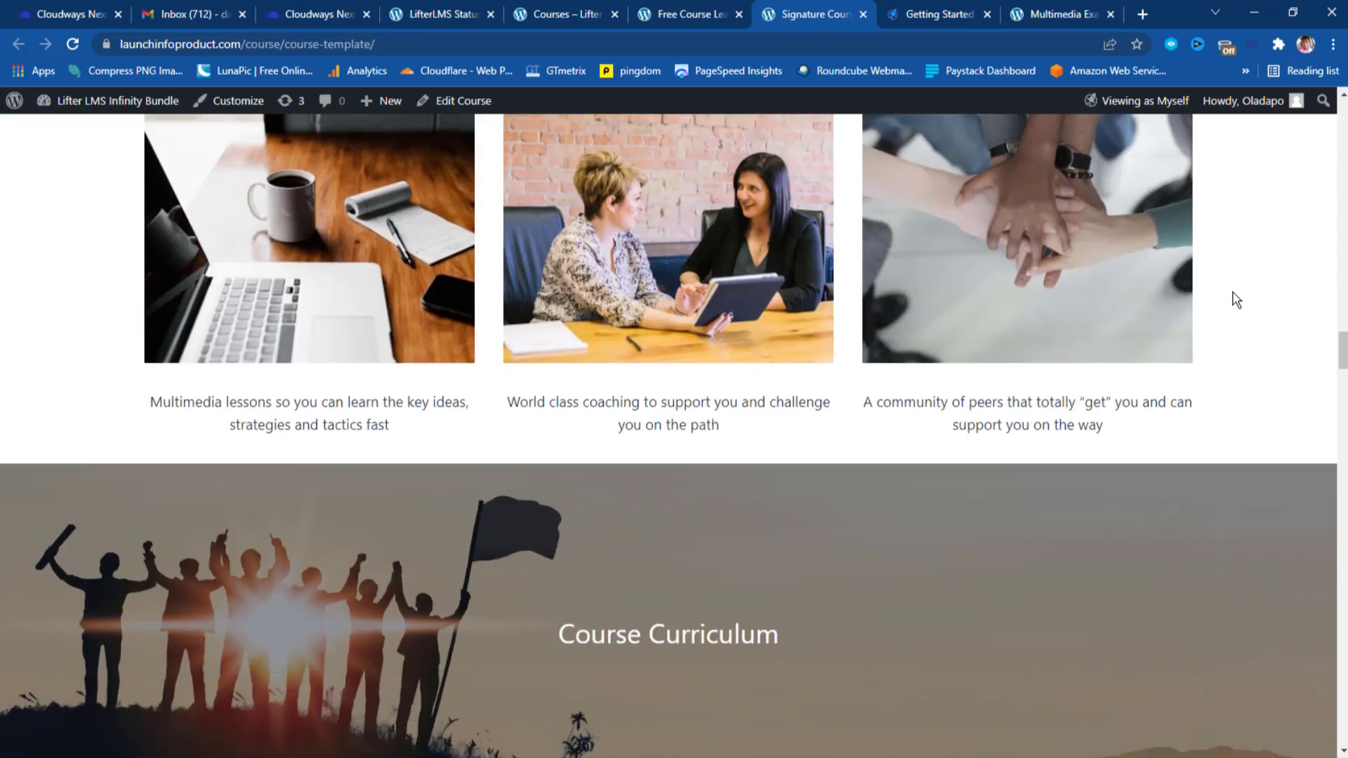
{"action": "scroll", "coordinate": [1234, 298], "scroll_direction": "down", "scroll_amount": 4}
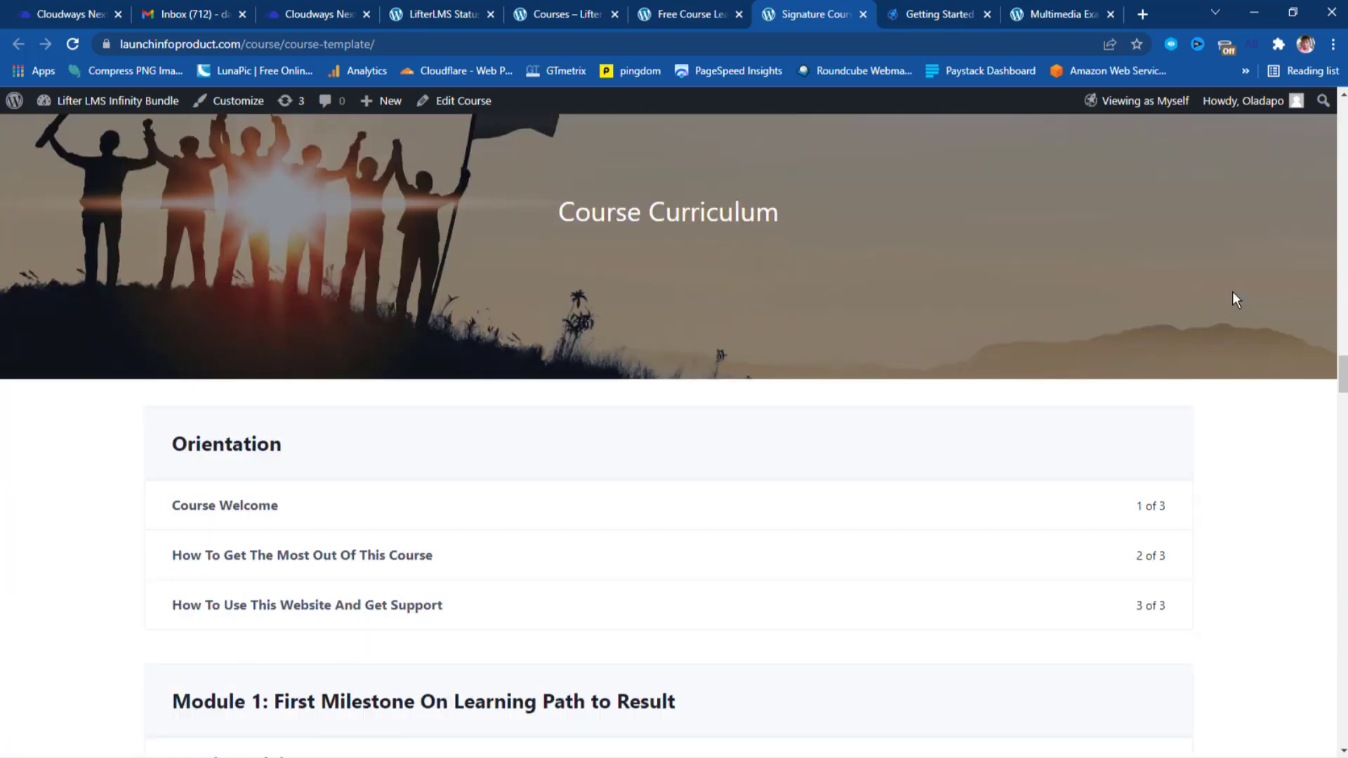
{"action": "scroll", "coordinate": [1232, 292], "scroll_direction": "down", "scroll_amount": 3}
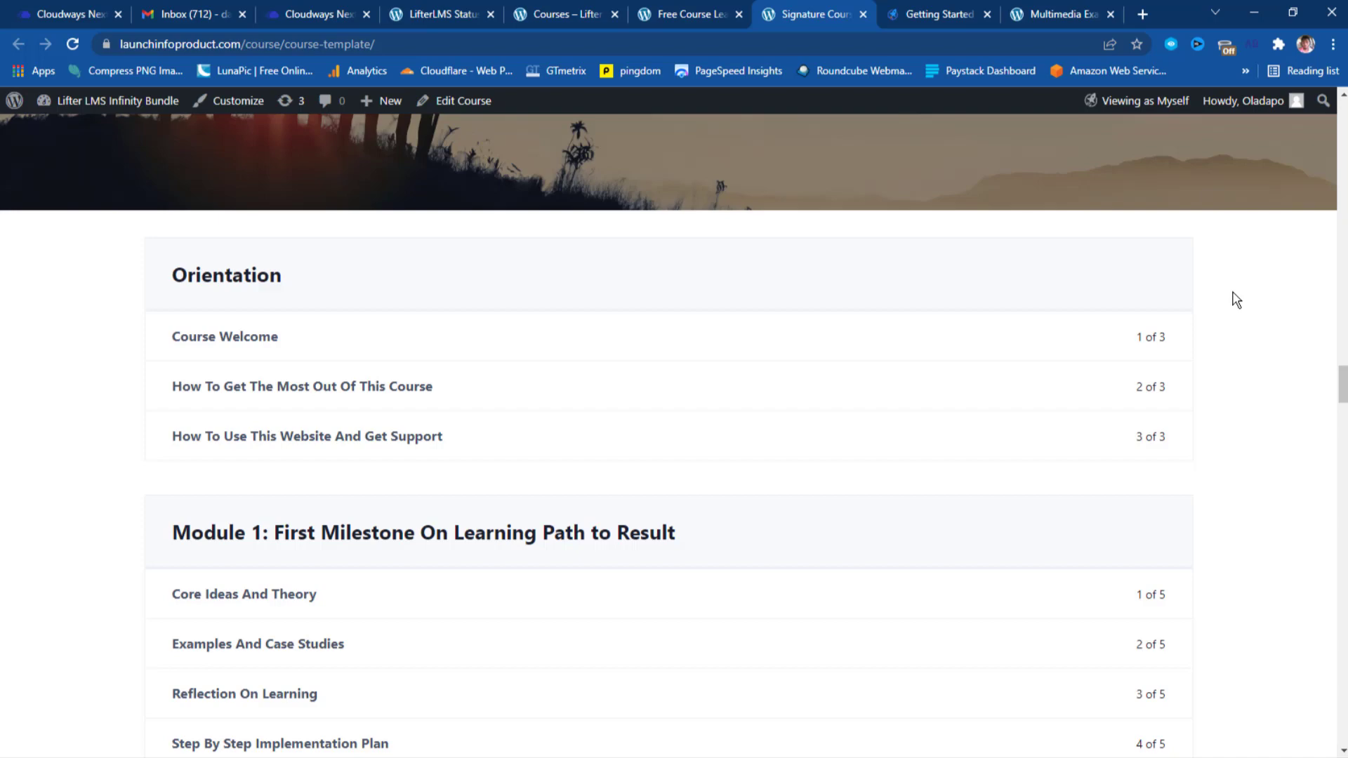
{"action": "scroll", "coordinate": [1235, 300], "scroll_direction": "down", "scroll_amount": 1}
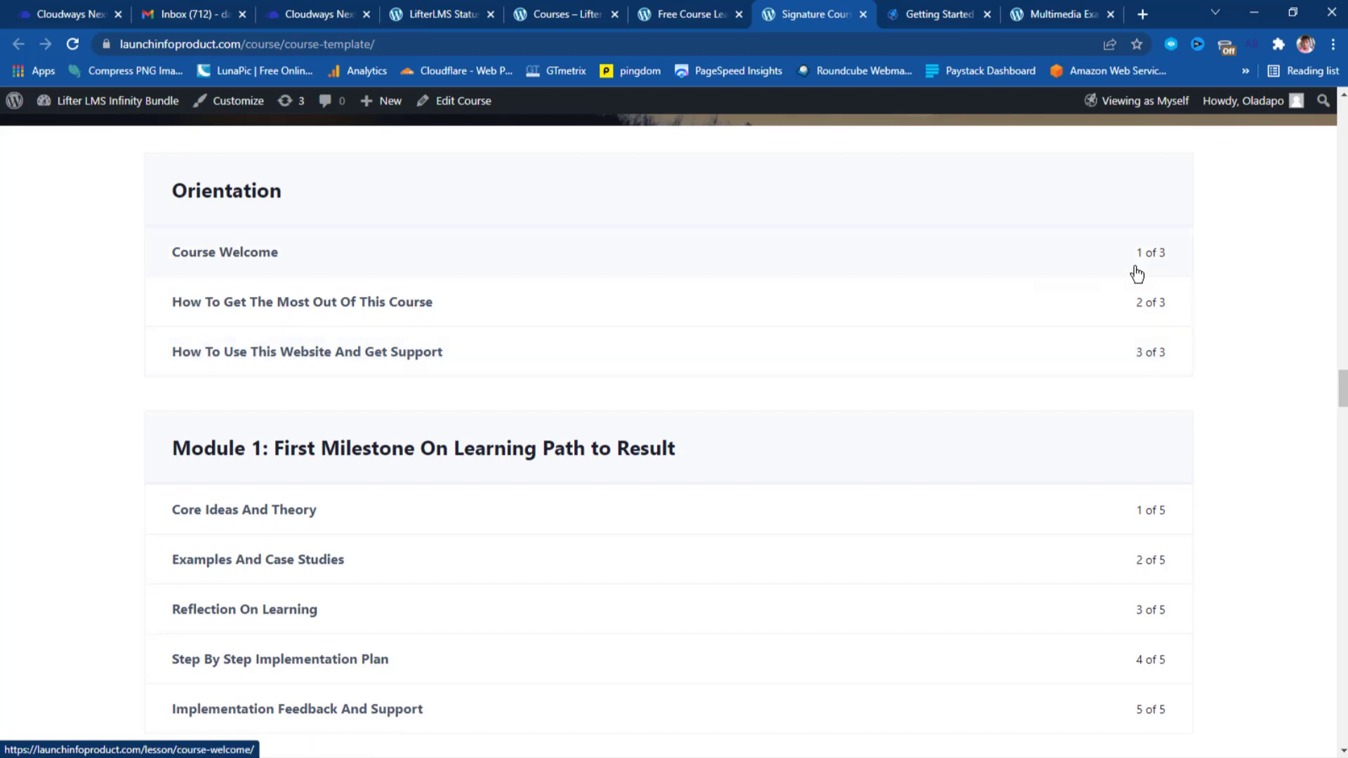
{"action": "scroll", "coordinate": [1291, 330], "scroll_direction": "down", "scroll_amount": 2}
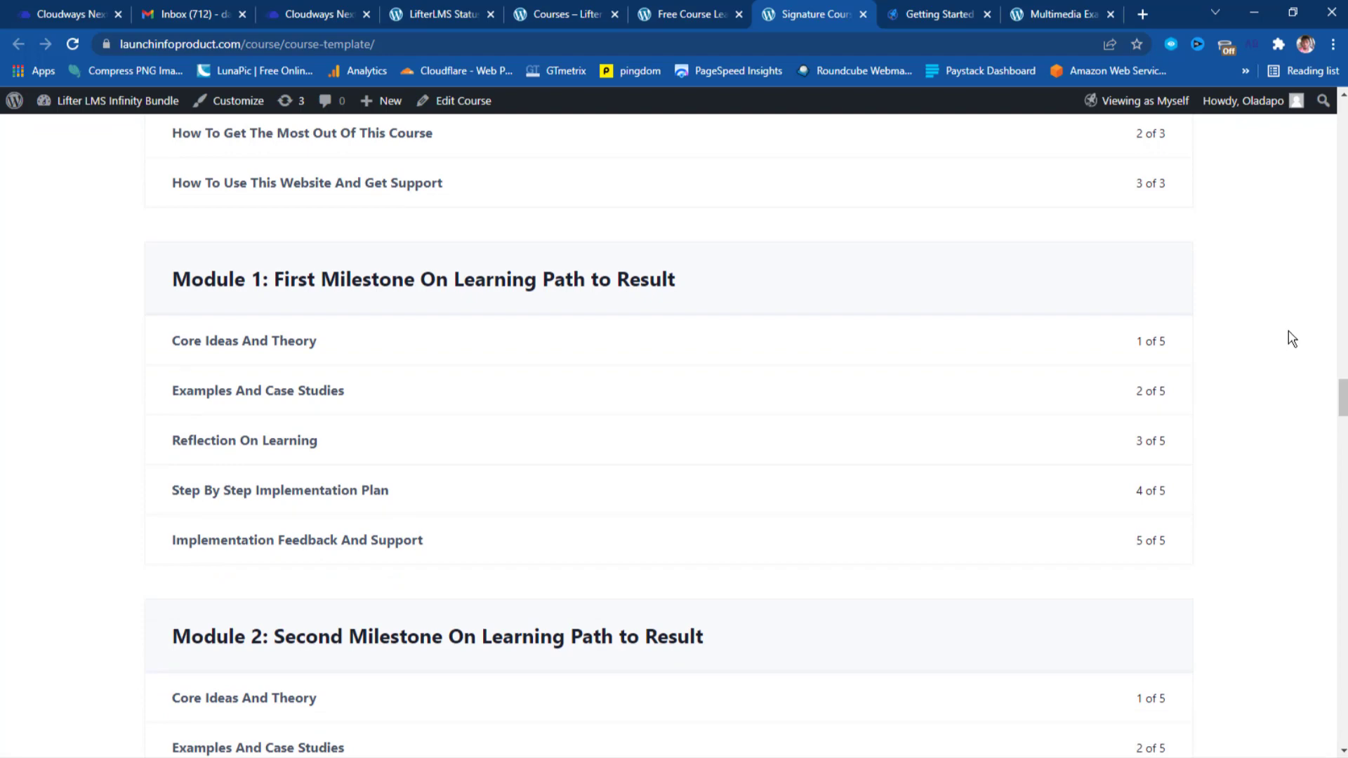
{"action": "scroll", "coordinate": [1291, 339], "scroll_direction": "down", "scroll_amount": 8}
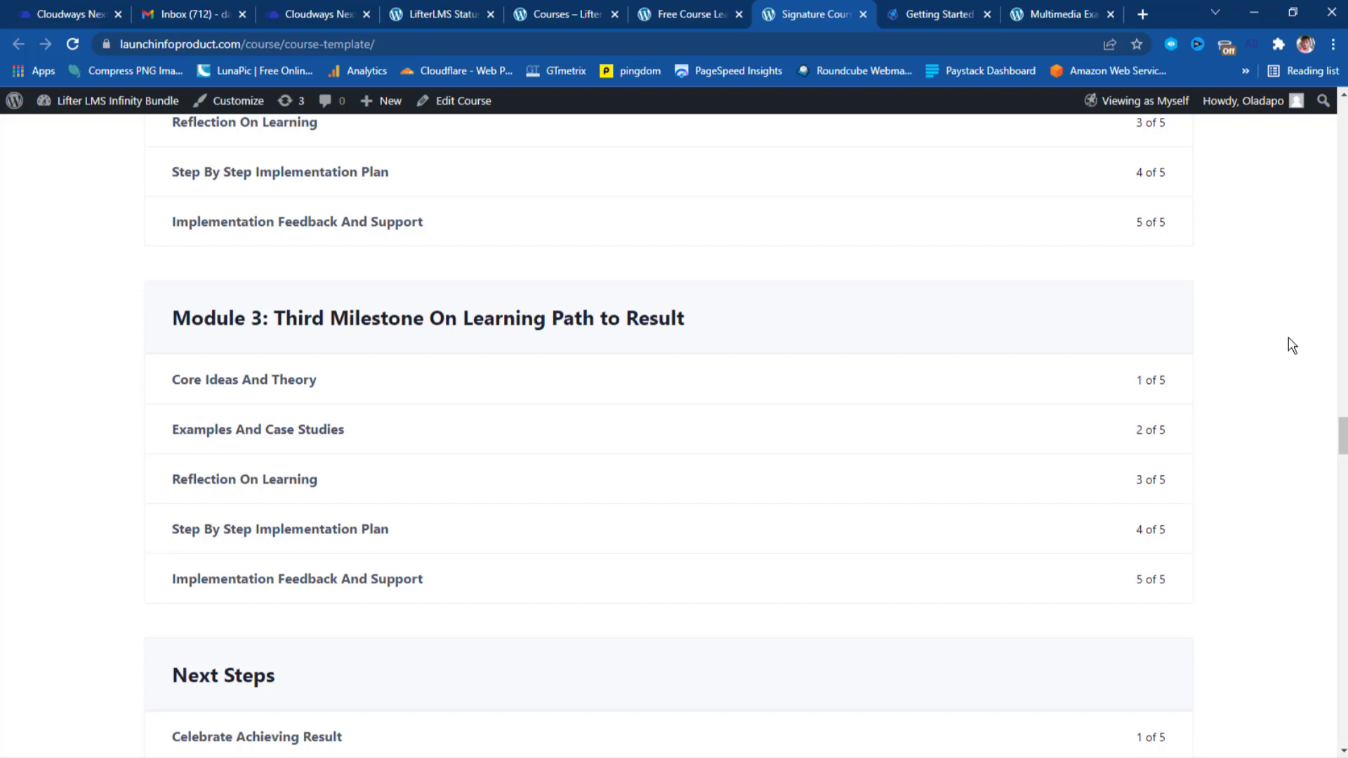
{"action": "scroll", "coordinate": [1292, 346], "scroll_direction": "down", "scroll_amount": 7}
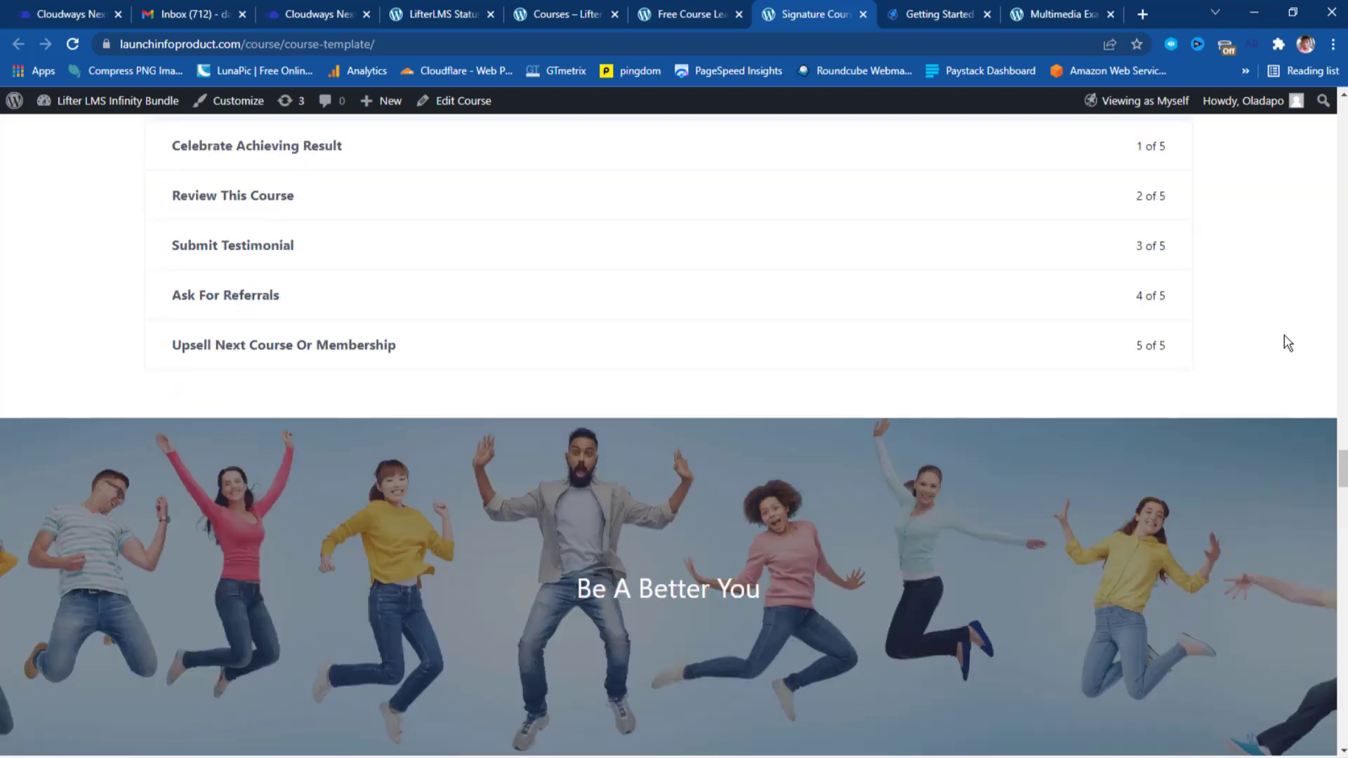
{"action": "scroll", "coordinate": [1287, 343], "scroll_direction": "down", "scroll_amount": 3}
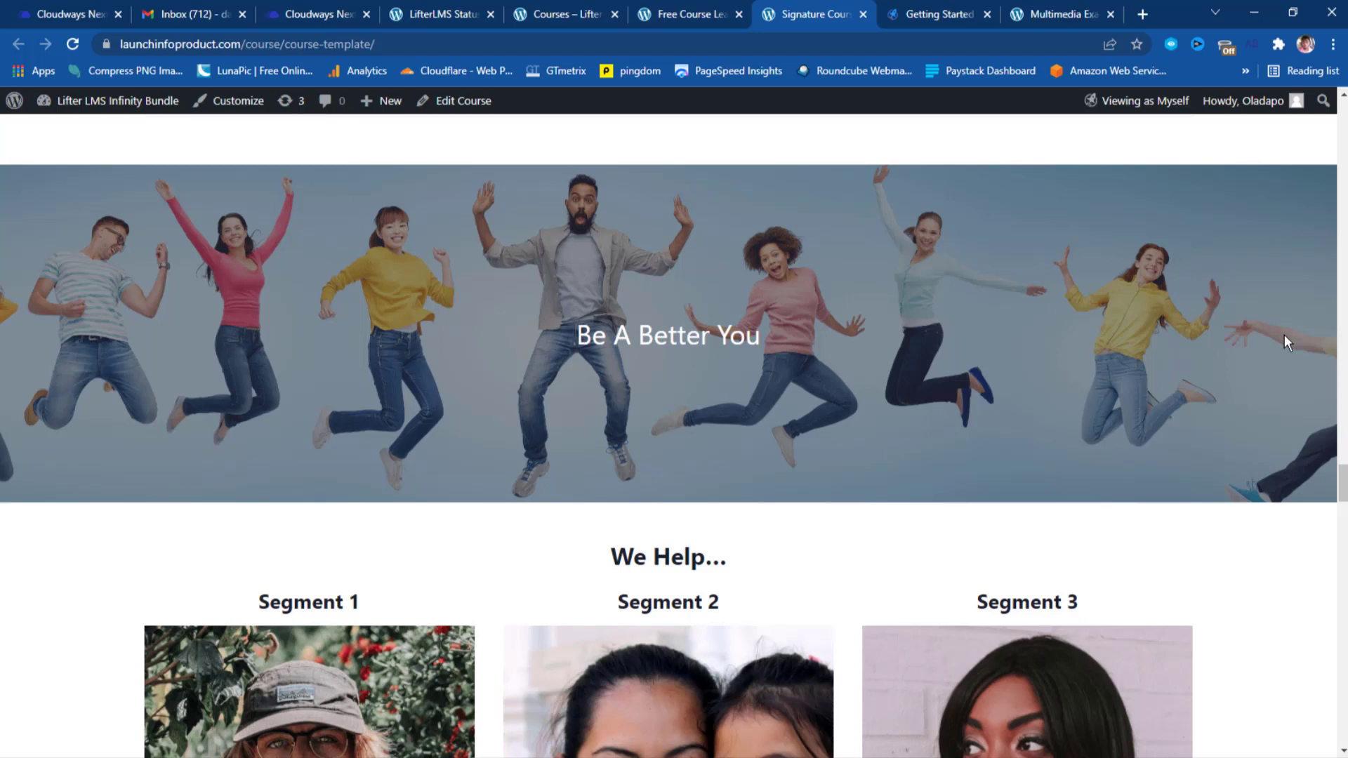
{"action": "scroll", "coordinate": [1285, 336], "scroll_direction": "down", "scroll_amount": 1}
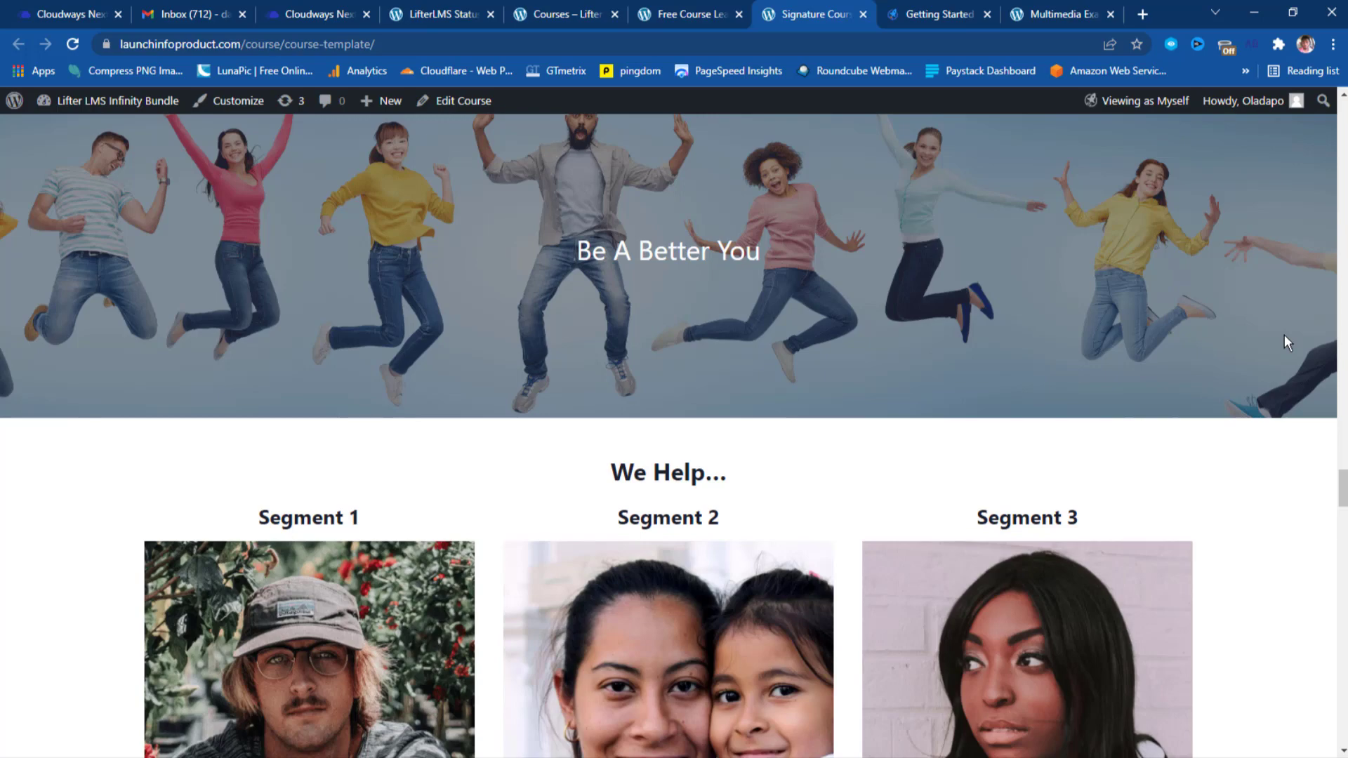
{"action": "scroll", "coordinate": [1283, 334], "scroll_direction": "down", "scroll_amount": 1}
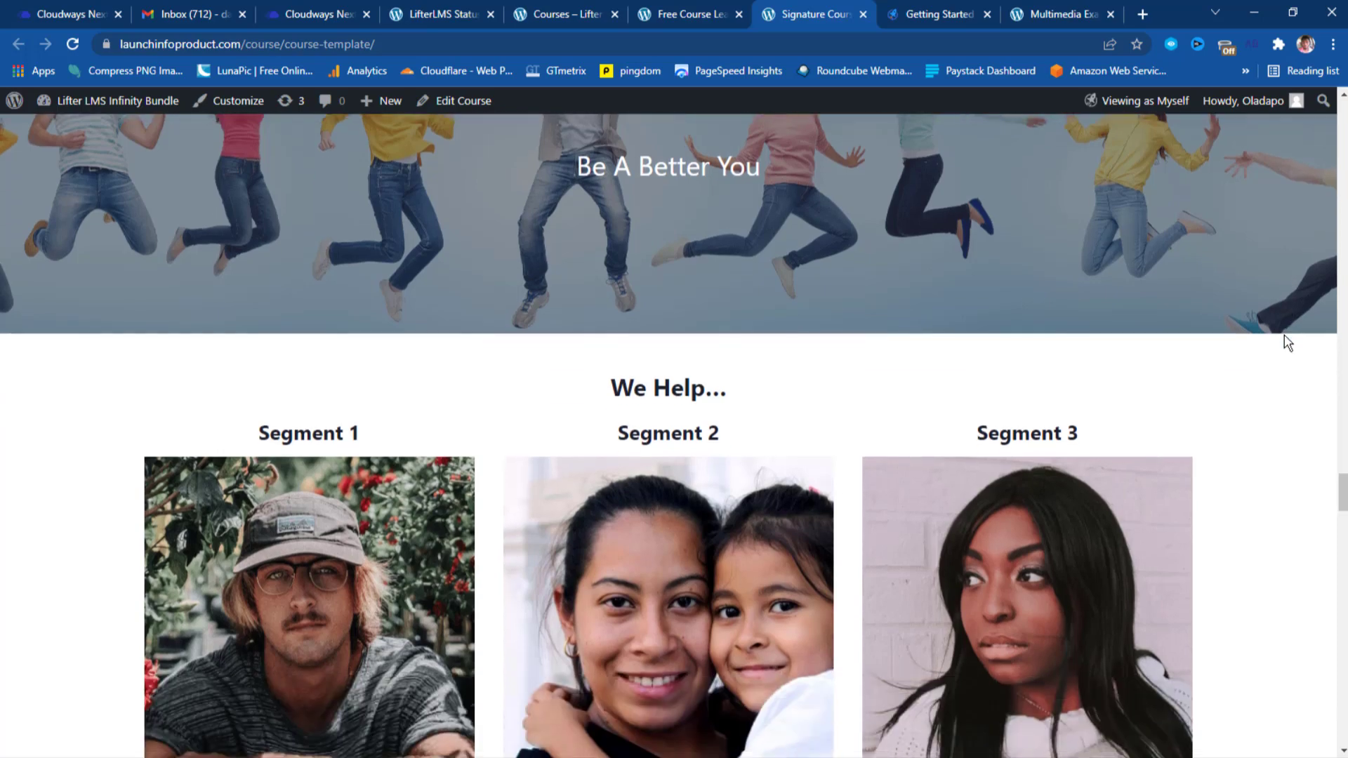
{"action": "scroll", "coordinate": [1287, 342], "scroll_direction": "down", "scroll_amount": 3}
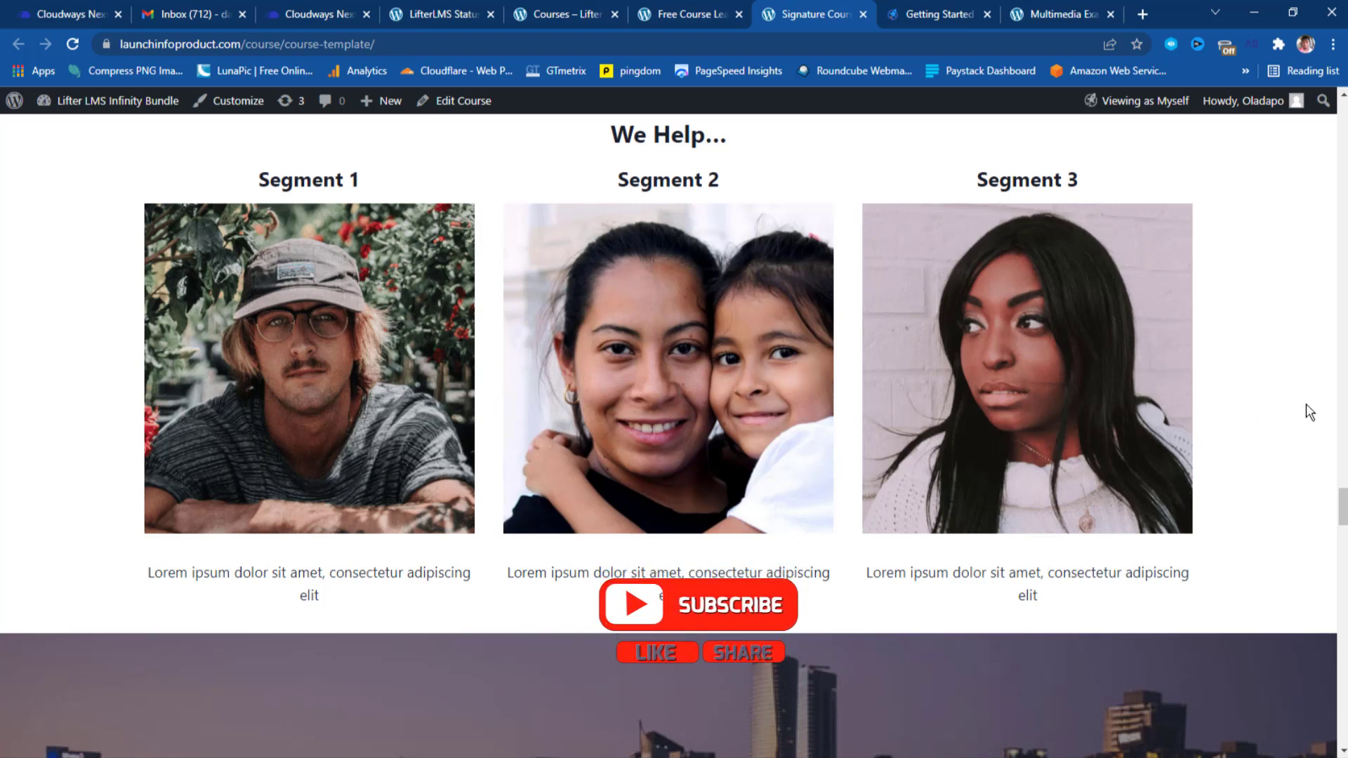
{"action": "scroll", "coordinate": [1309, 413], "scroll_direction": "down", "scroll_amount": 6}
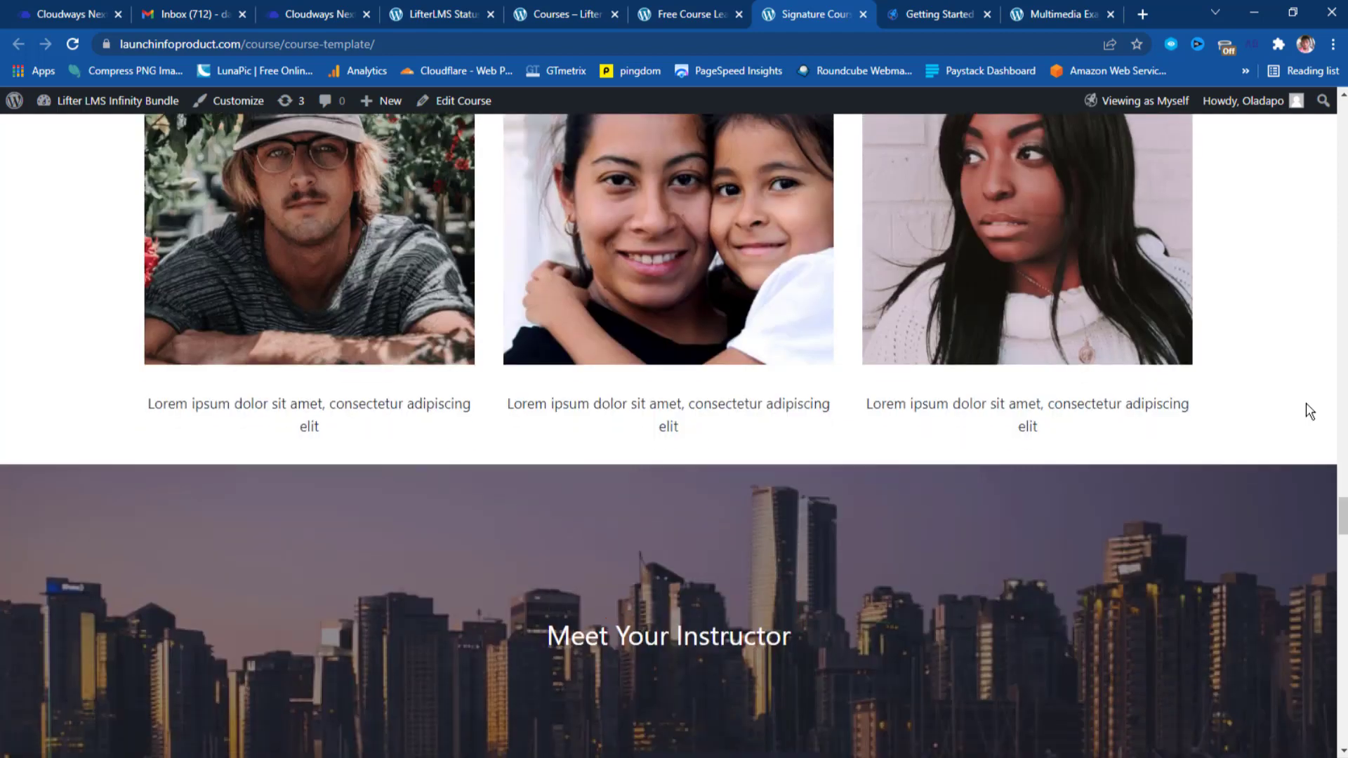
{"action": "scroll", "coordinate": [1310, 412], "scroll_direction": "down", "scroll_amount": 1}
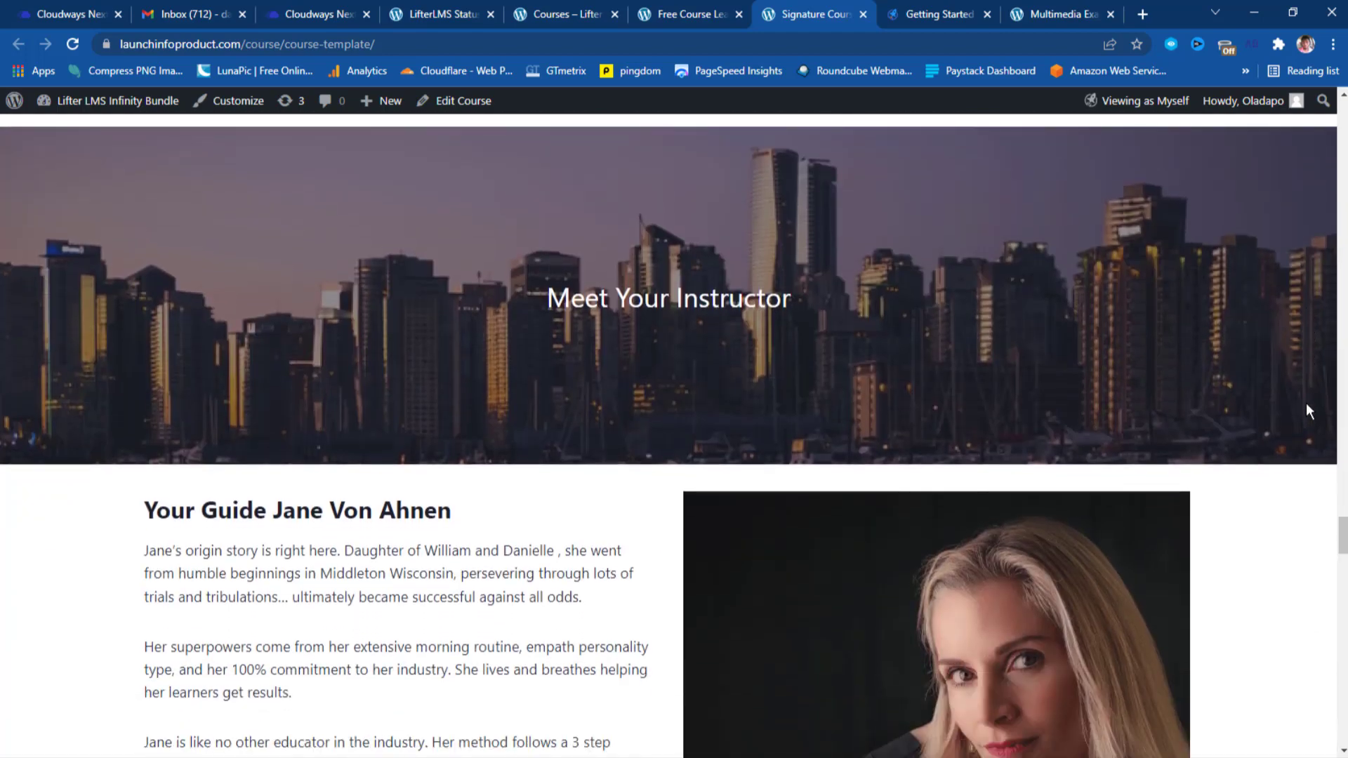
{"action": "scroll", "coordinate": [1307, 410], "scroll_direction": "down", "scroll_amount": 2}
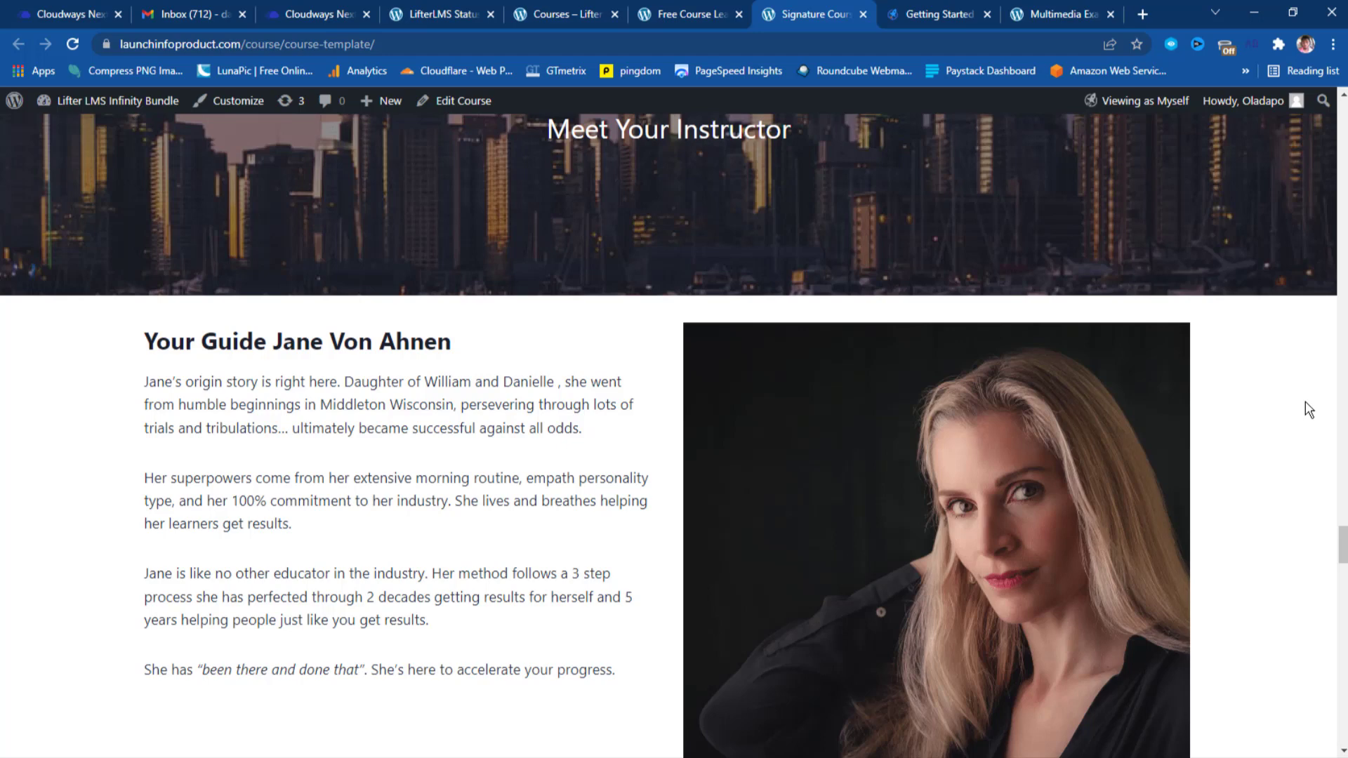
{"action": "scroll", "coordinate": [1307, 410], "scroll_direction": "down", "scroll_amount": 1}
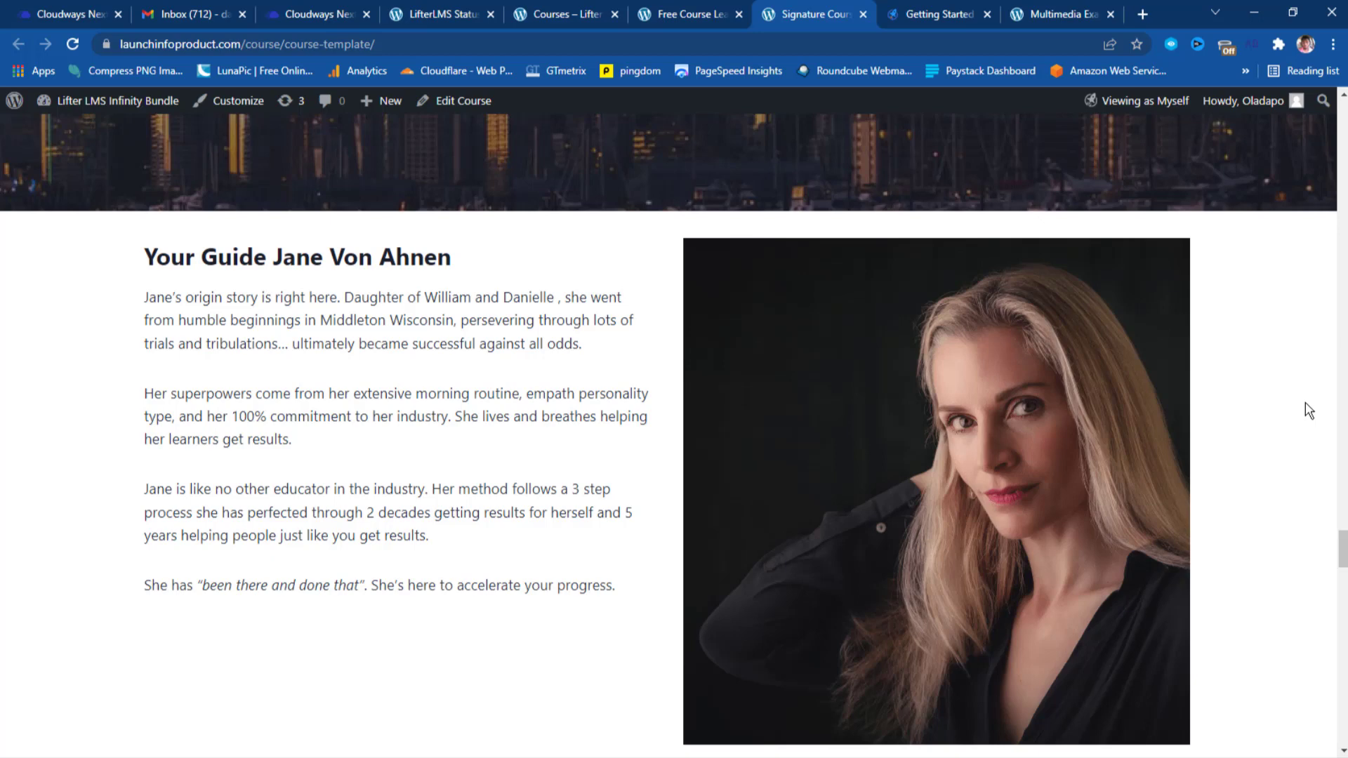
{"action": "scroll", "coordinate": [1309, 410], "scroll_direction": "down", "scroll_amount": 3}
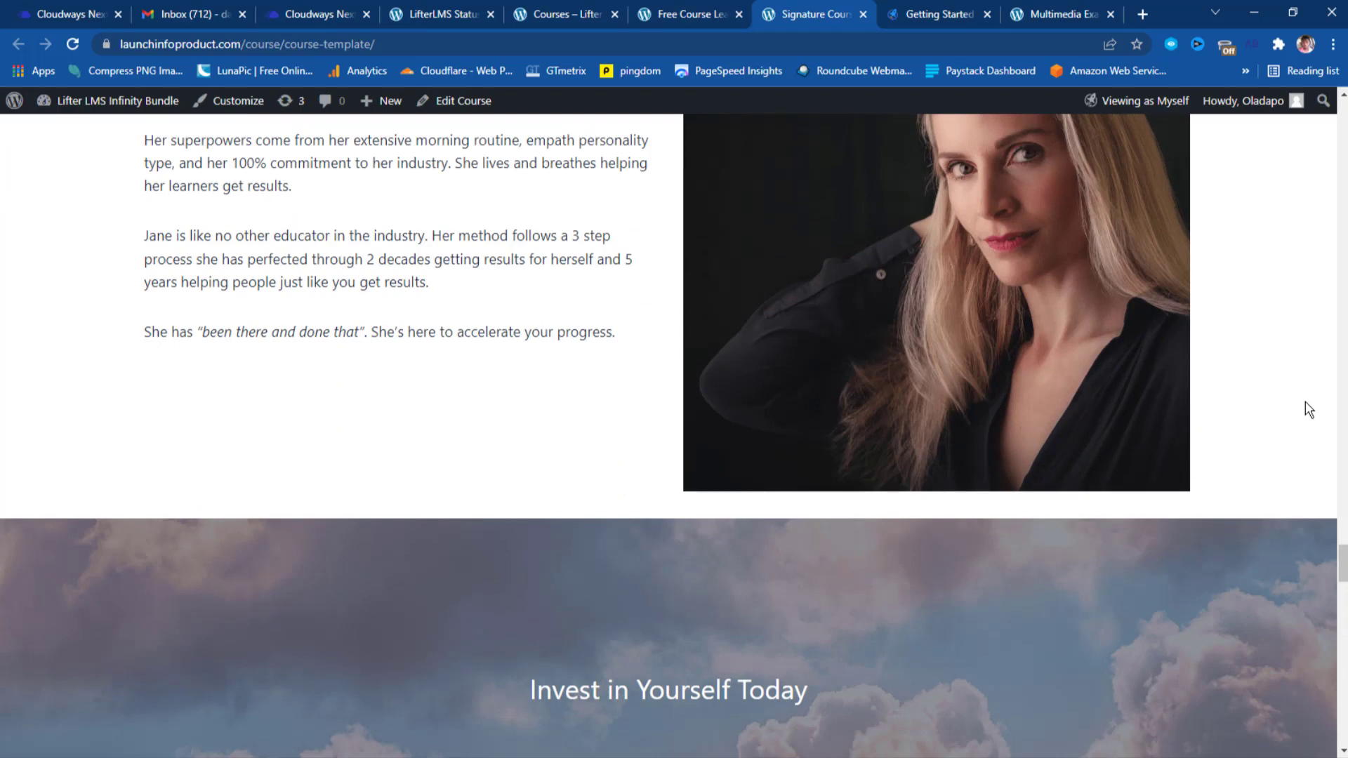
{"action": "scroll", "coordinate": [1306, 404], "scroll_direction": "down", "scroll_amount": 4}
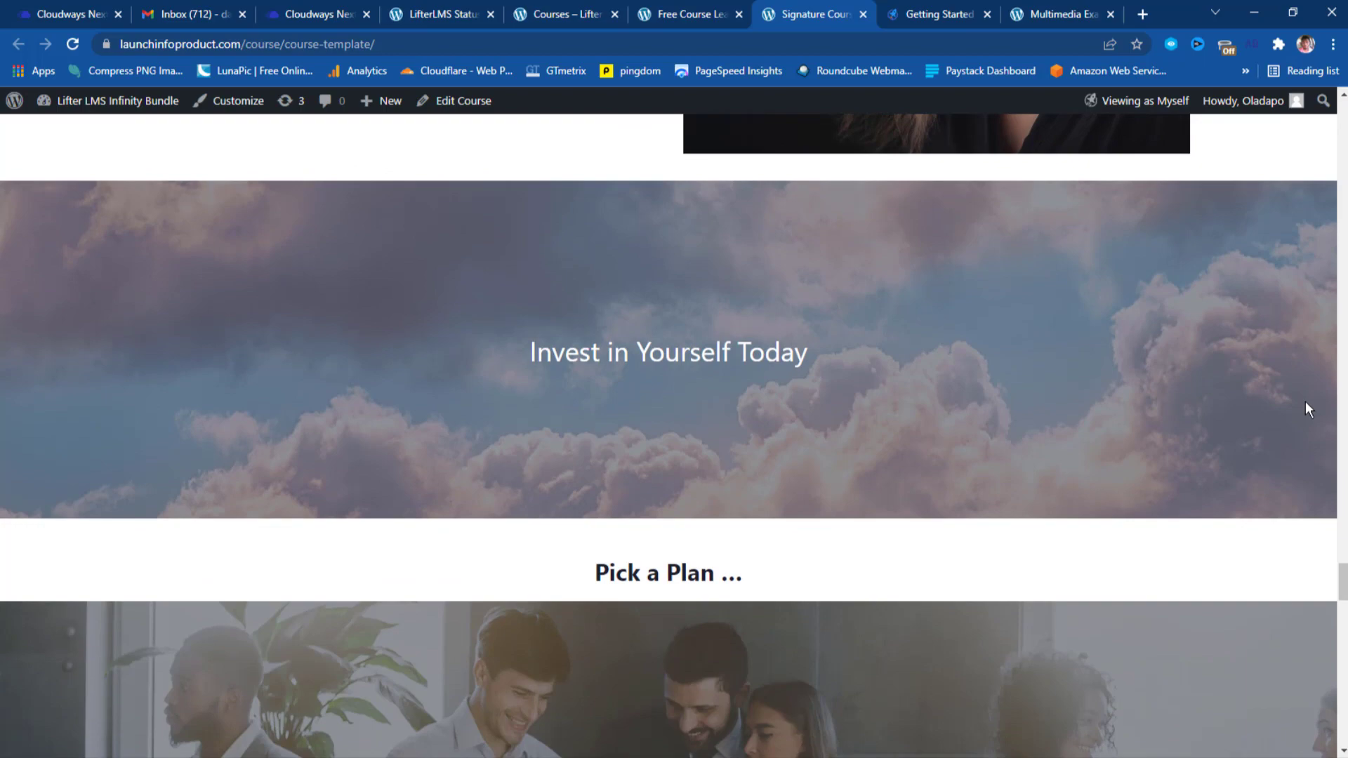
{"action": "scroll", "coordinate": [1306, 406], "scroll_direction": "down", "scroll_amount": 6}
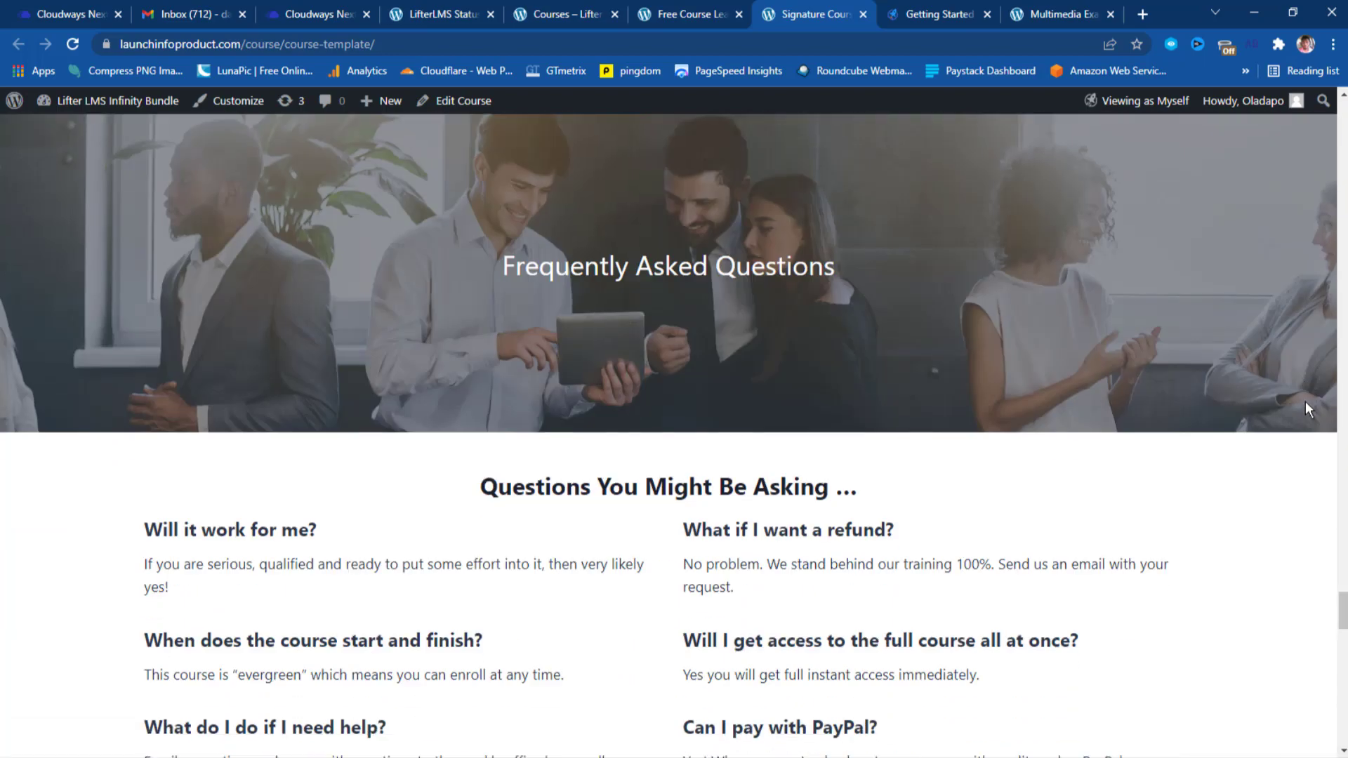
{"action": "scroll", "coordinate": [1306, 403], "scroll_direction": "up", "scroll_amount": 3}
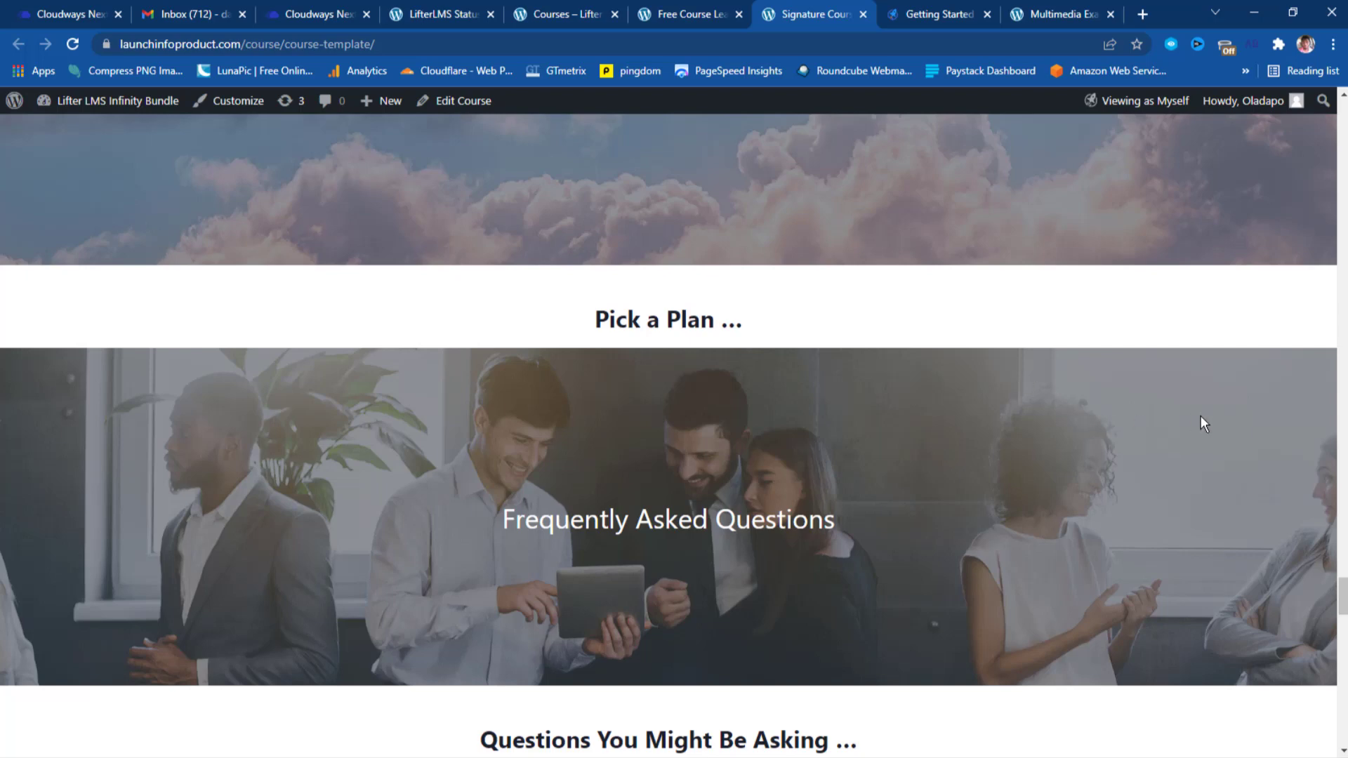
{"action": "scroll", "coordinate": [1201, 417], "scroll_direction": "down", "scroll_amount": 5}
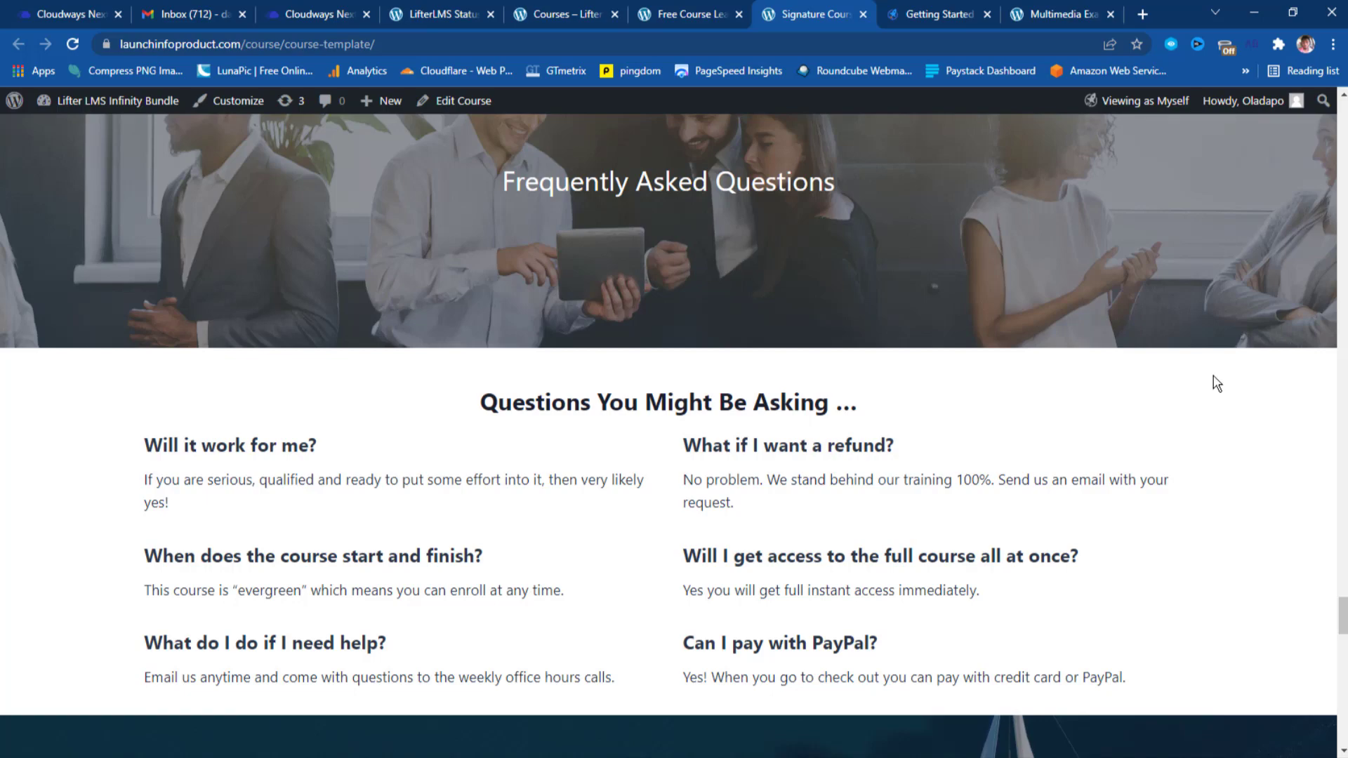
{"action": "scroll", "coordinate": [1214, 379], "scroll_direction": "down", "scroll_amount": 5}
{"action": "scroll", "coordinate": [1213, 375], "scroll_direction": "down", "scroll_amount": 4}
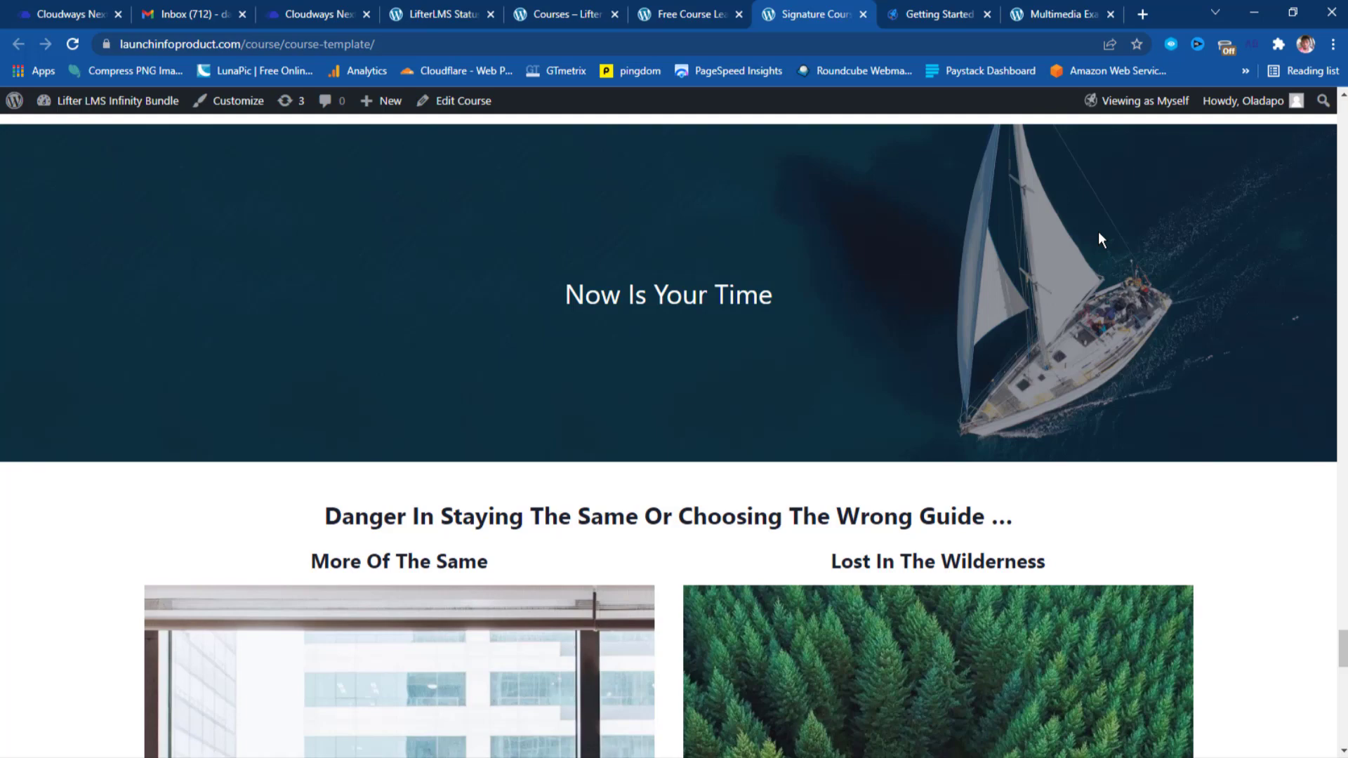
{"action": "scroll", "coordinate": [1099, 238], "scroll_direction": "down", "scroll_amount": 3}
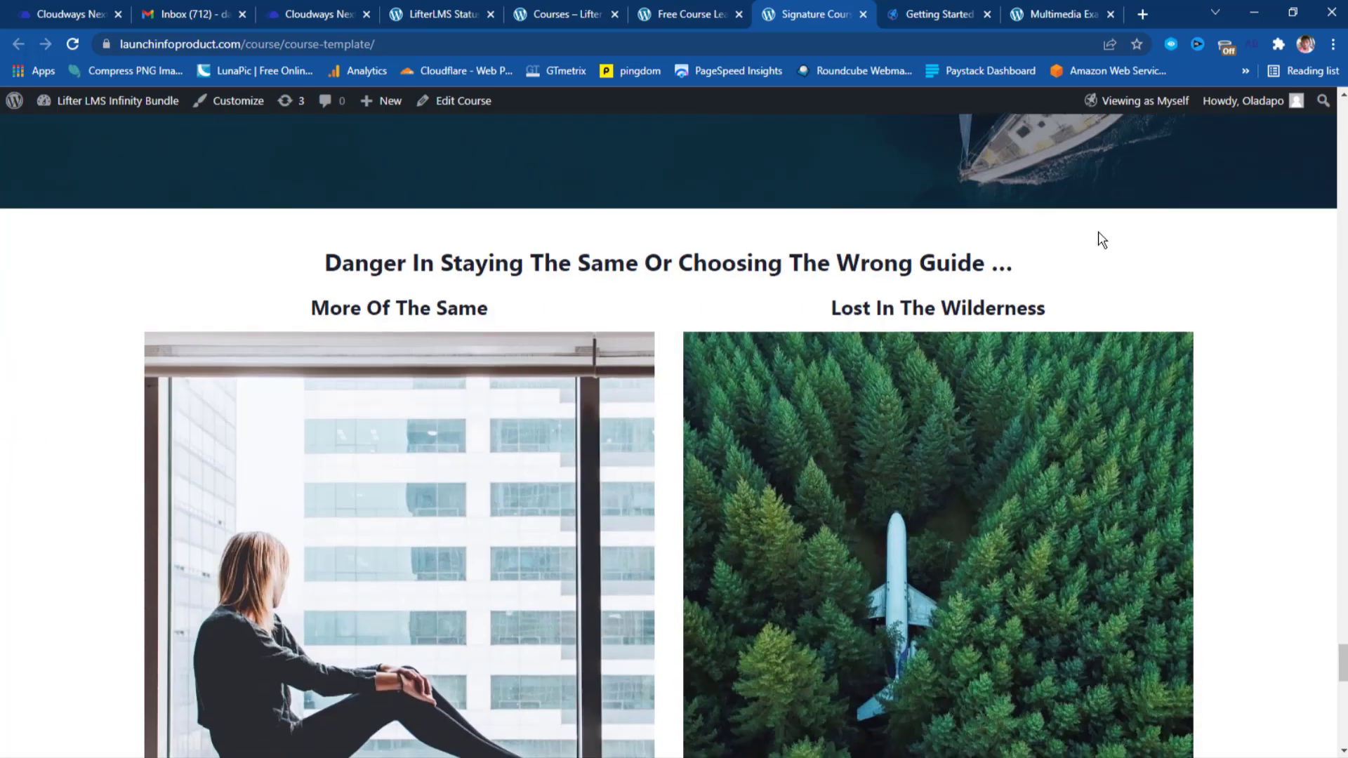
{"action": "scroll", "coordinate": [1100, 238], "scroll_direction": "down", "scroll_amount": 10}
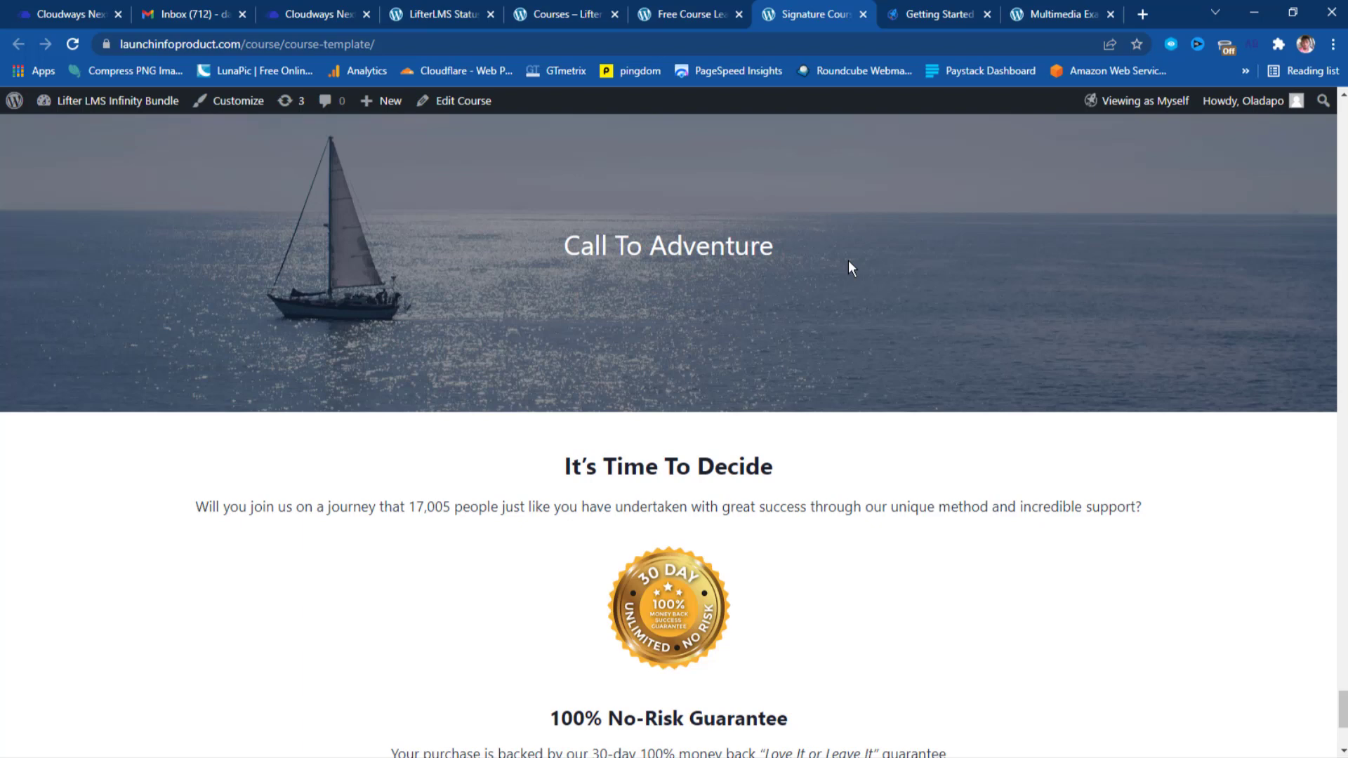
{"action": "scroll", "coordinate": [849, 261], "scroll_direction": "down", "scroll_amount": 4}
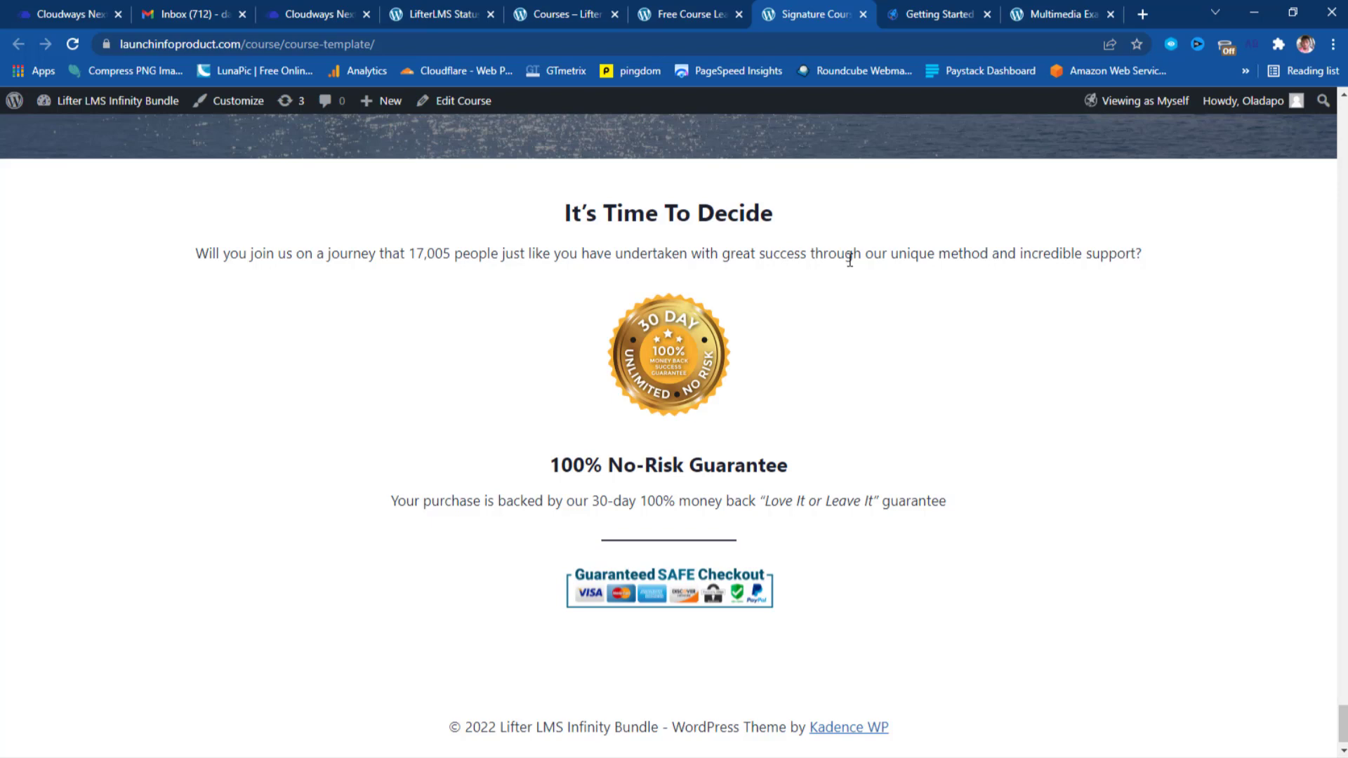
{"action": "scroll", "coordinate": [973, 349], "scroll_direction": "down", "scroll_amount": 1}
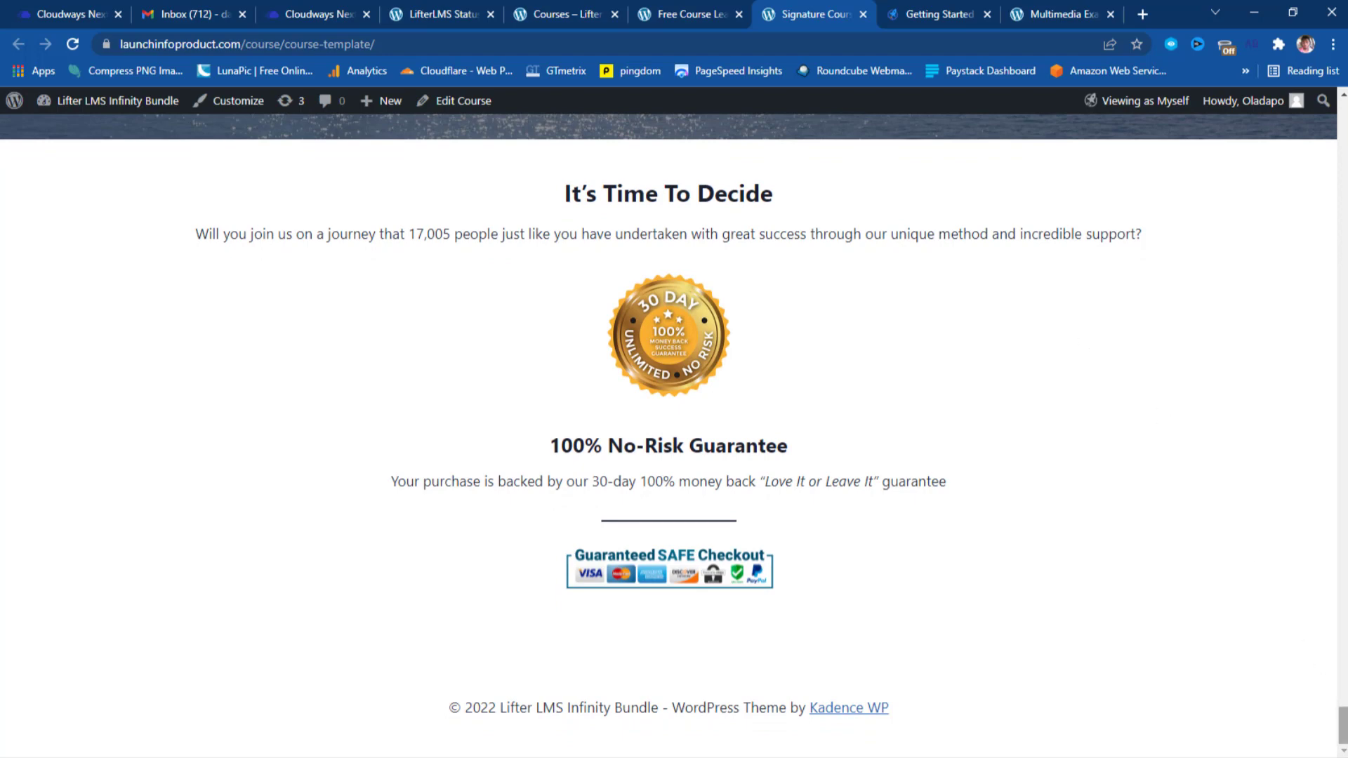
Scroll the course template back to the top and close the multimedia examples tab.
{"action": "left_click_drag", "start_coordinate": [1343, 723], "coordinate": [1341, 88]}
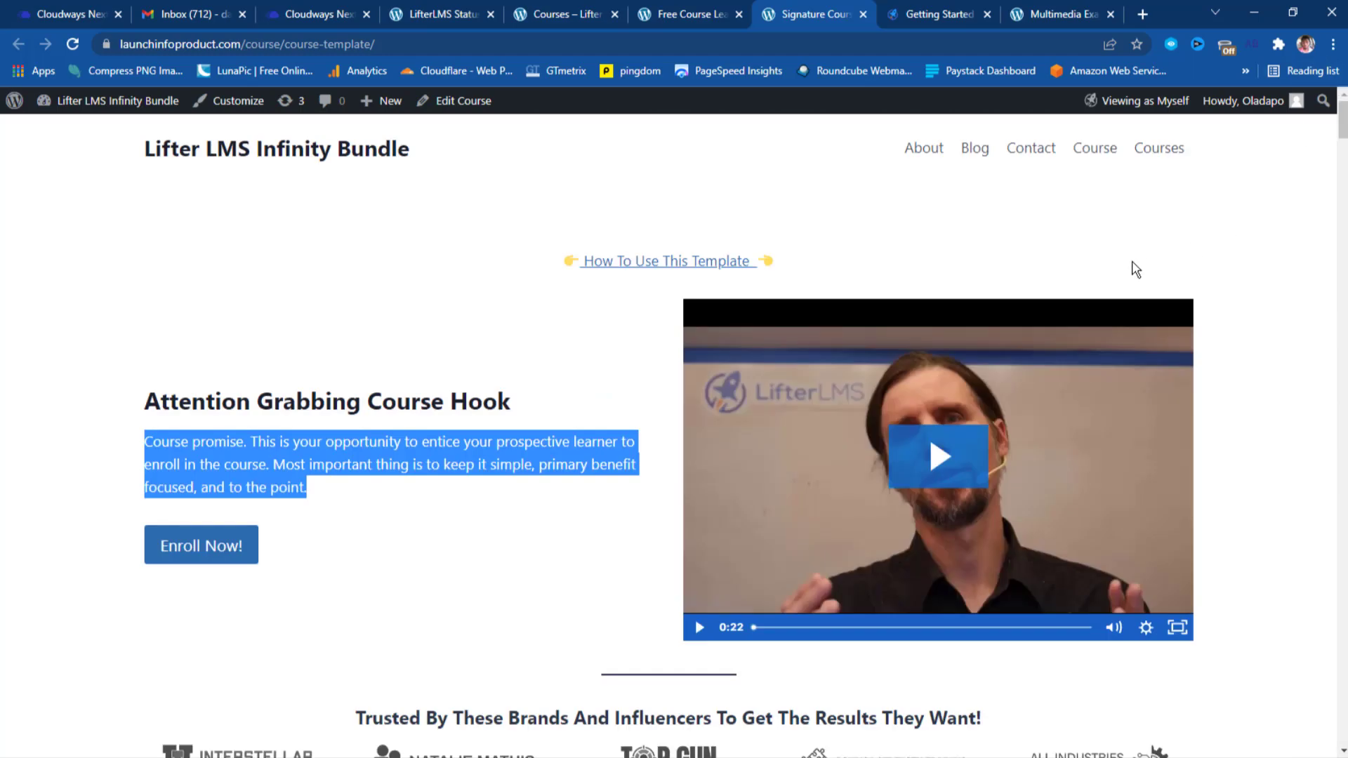
{"action": "scroll", "coordinate": [1143, 280], "scroll_direction": "down", "scroll_amount": 10}
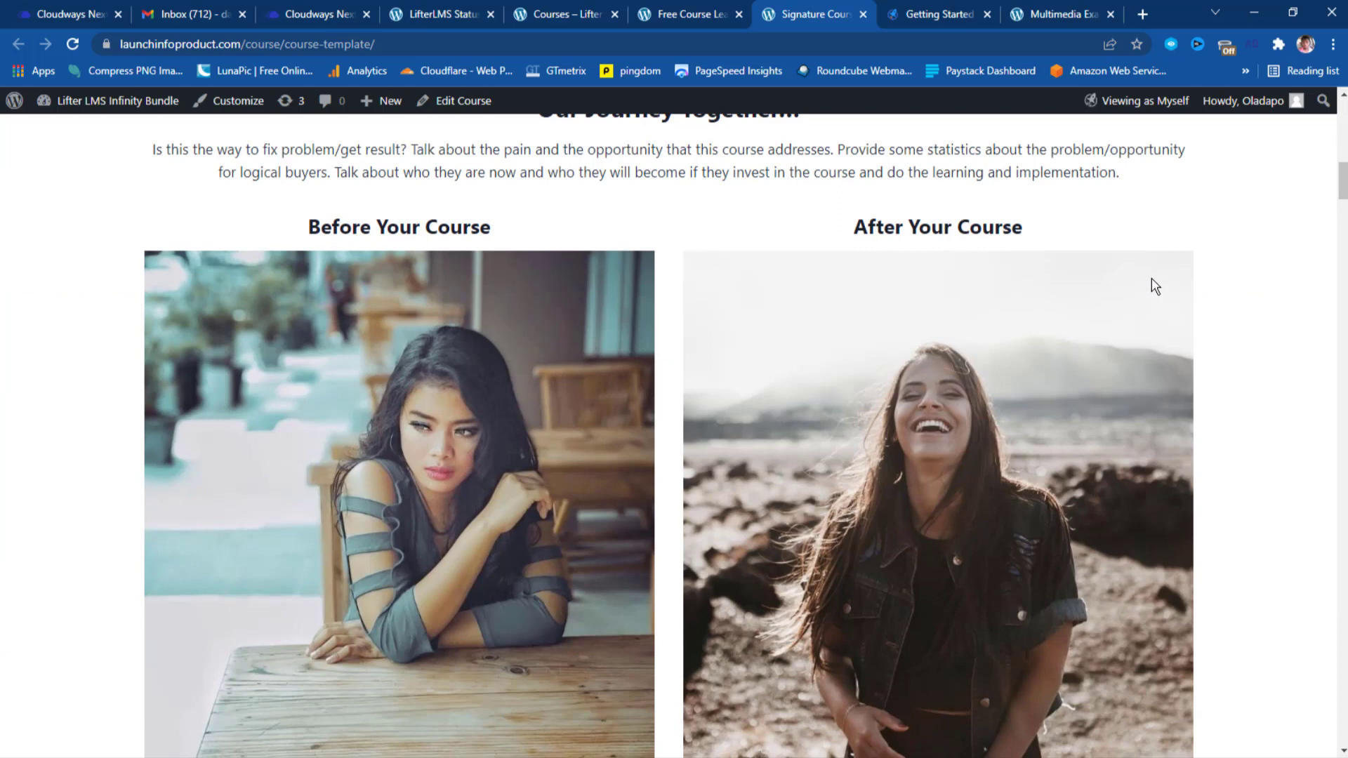
{"action": "left_click_drag", "start_coordinate": [1342, 193], "coordinate": [1341, 123]}
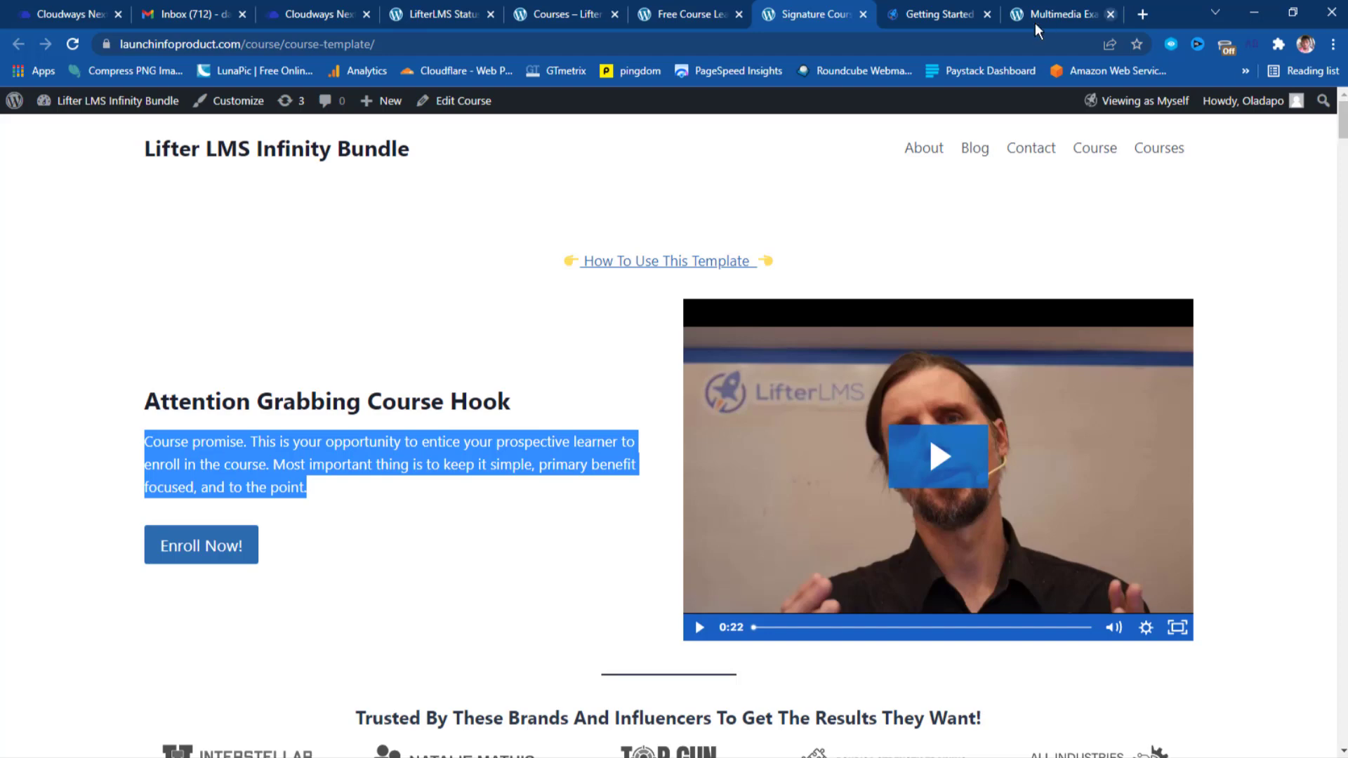
{"action": "left_click", "coordinate": [1110, 14]}
Browse the About Me page's vision and mission lists, then return to the LifterLMS Status Tools & Utilities tab.
{"action": "left_click", "coordinate": [922, 149]}
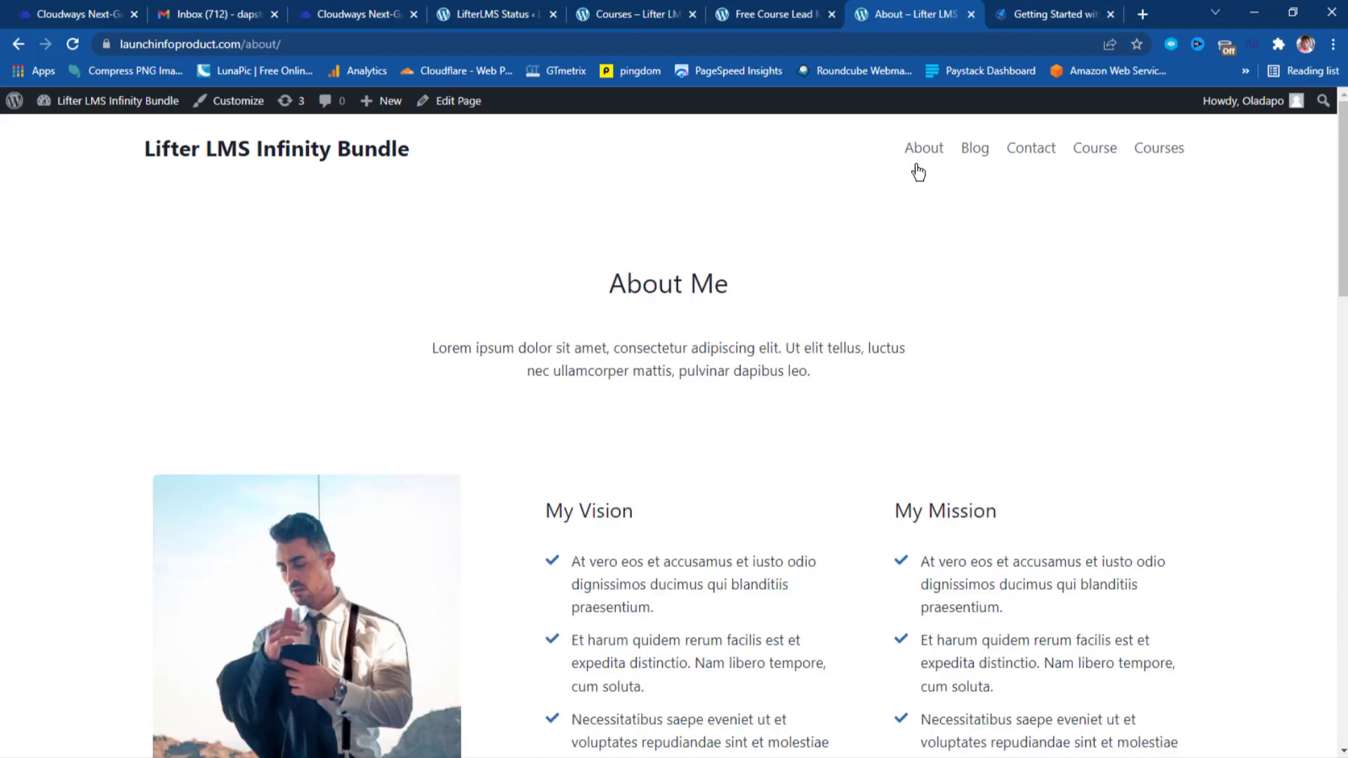
{"action": "scroll", "coordinate": [1021, 281], "scroll_direction": "down", "scroll_amount": 5}
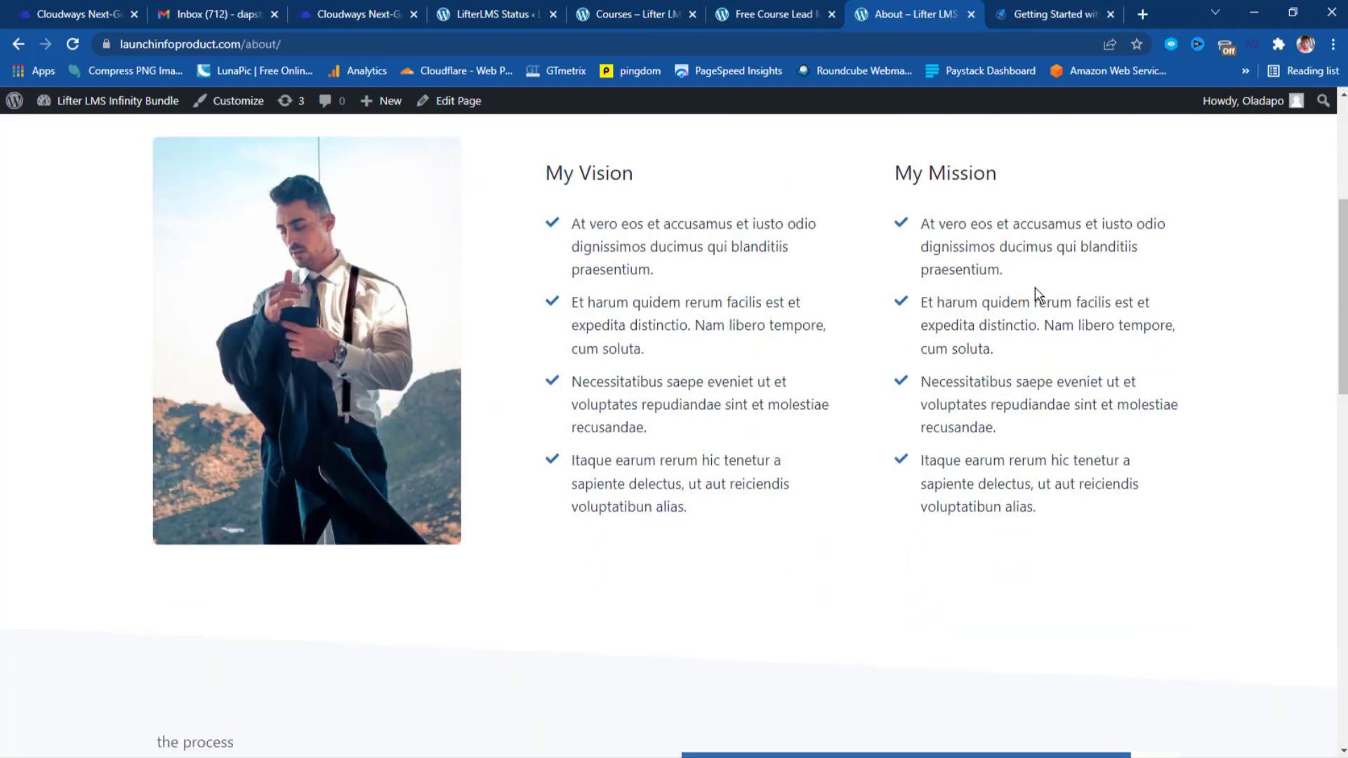
{"action": "scroll", "coordinate": [860, 393], "scroll_direction": "down", "scroll_amount": 15}
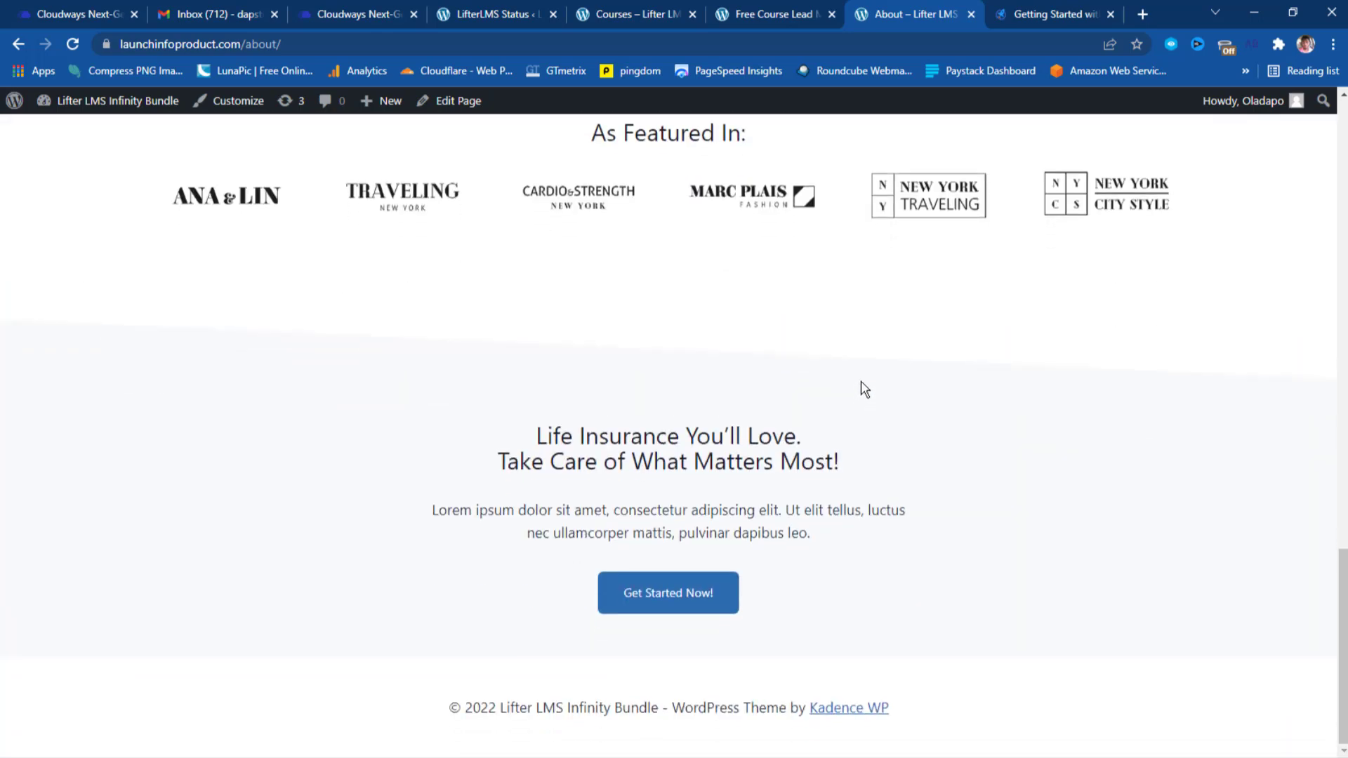
{"action": "scroll", "coordinate": [864, 389], "scroll_direction": "up", "scroll_amount": 20}
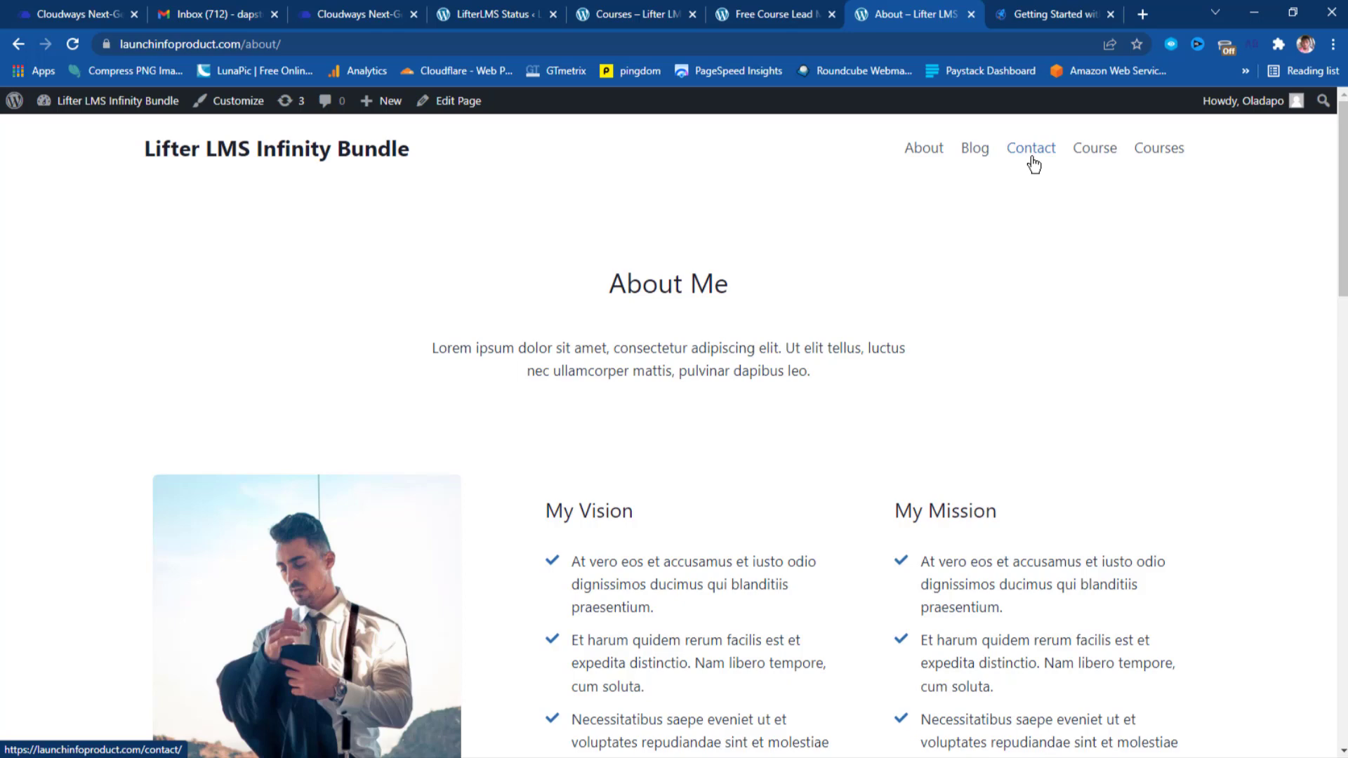
{"action": "left_click", "coordinate": [470, 12]}
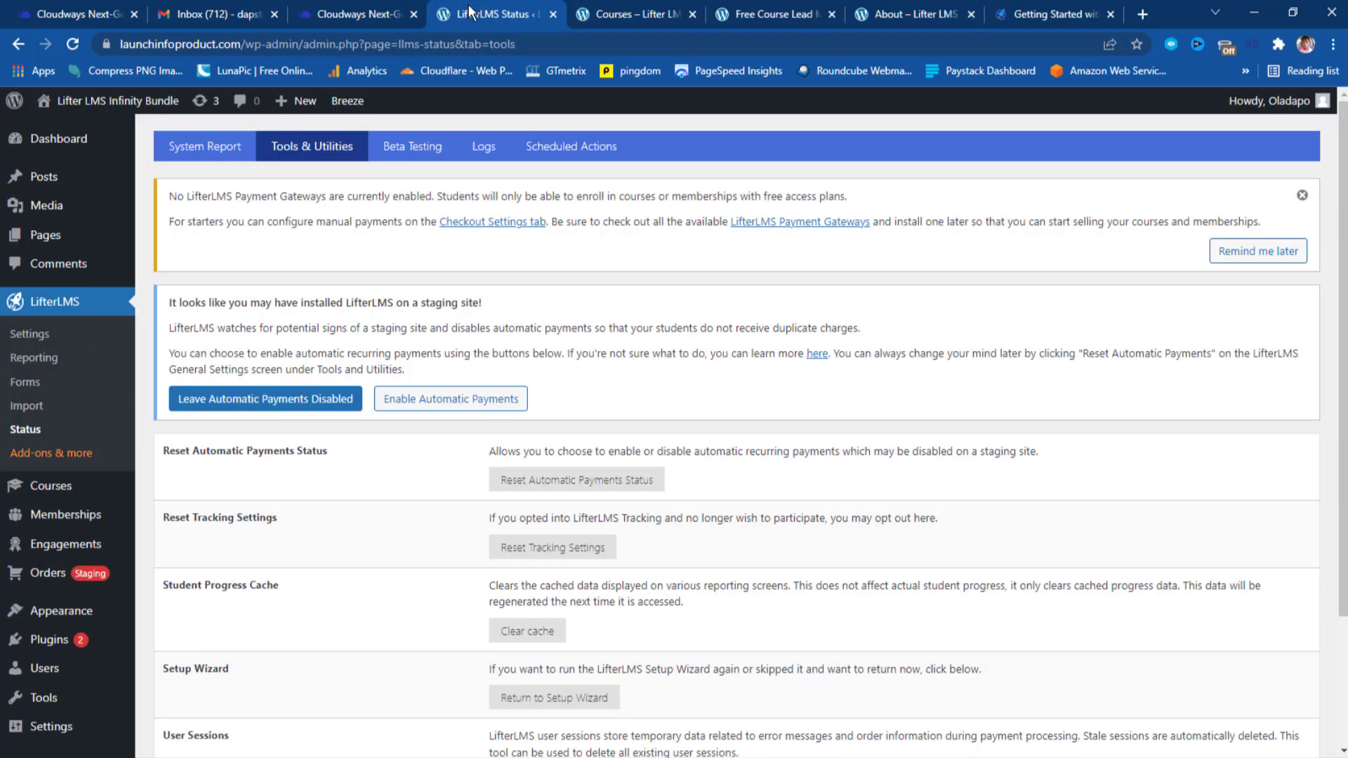
On the Dashboard, preview the Courses, Memberships, Orders and LifterLMS sidebar submenus.
{"action": "scroll", "coordinate": [393, 246], "scroll_direction": "down", "scroll_amount": 1}
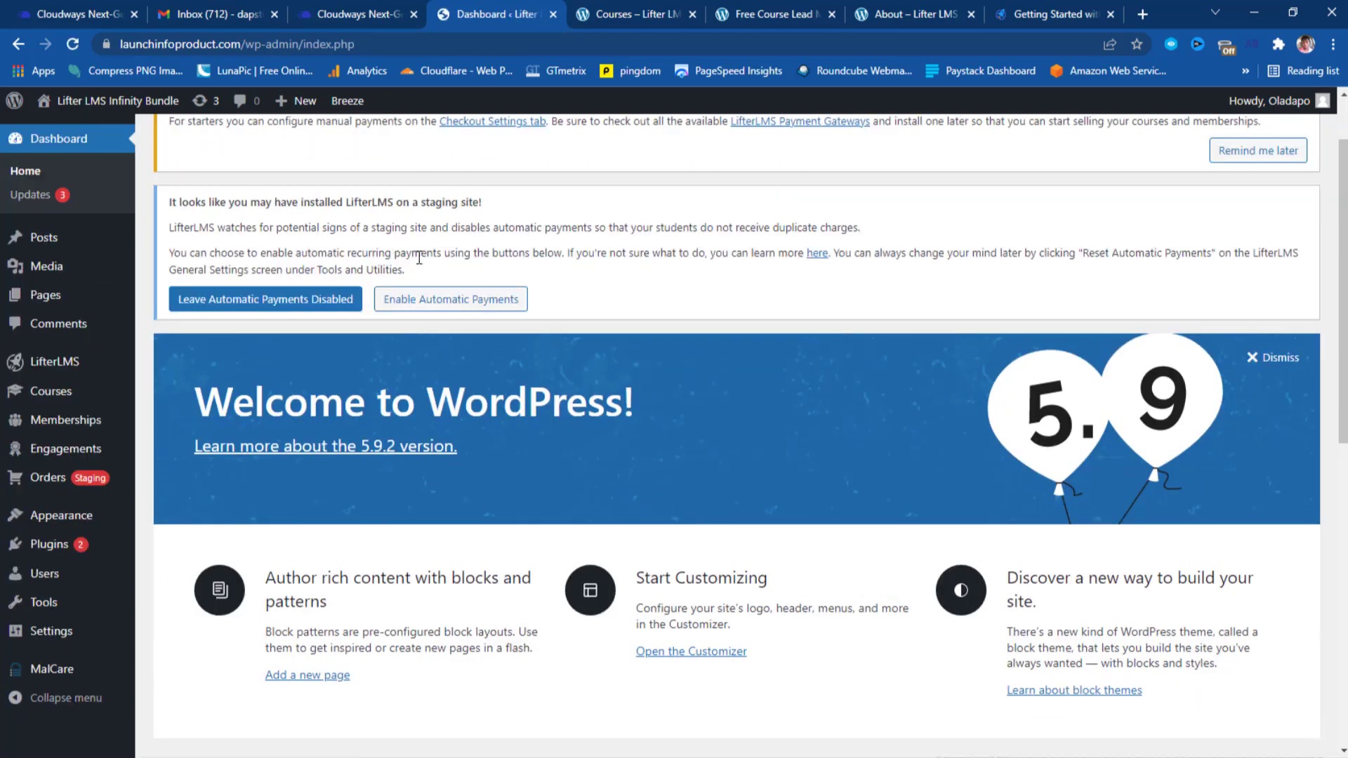
{"action": "mouse_move", "coordinate": [73, 391]}
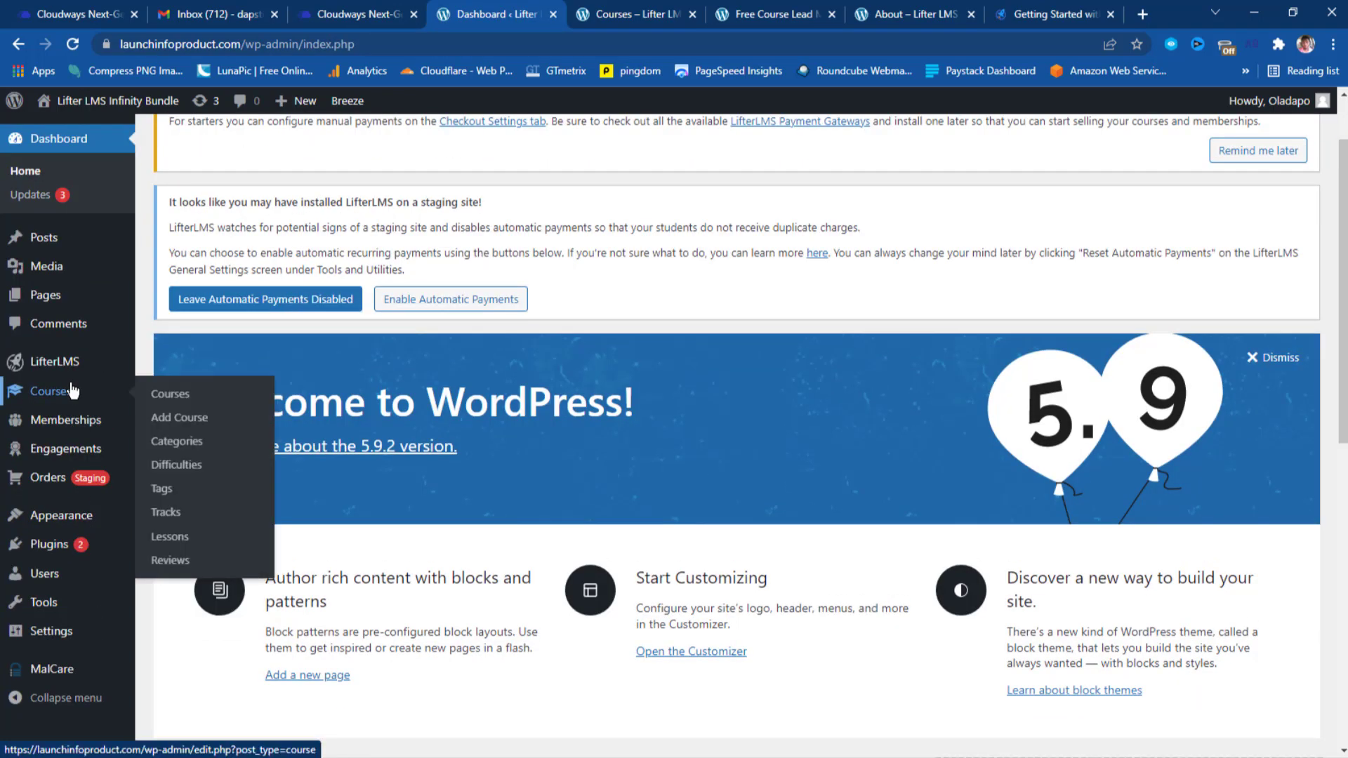
{"action": "mouse_move", "coordinate": [57, 364]}
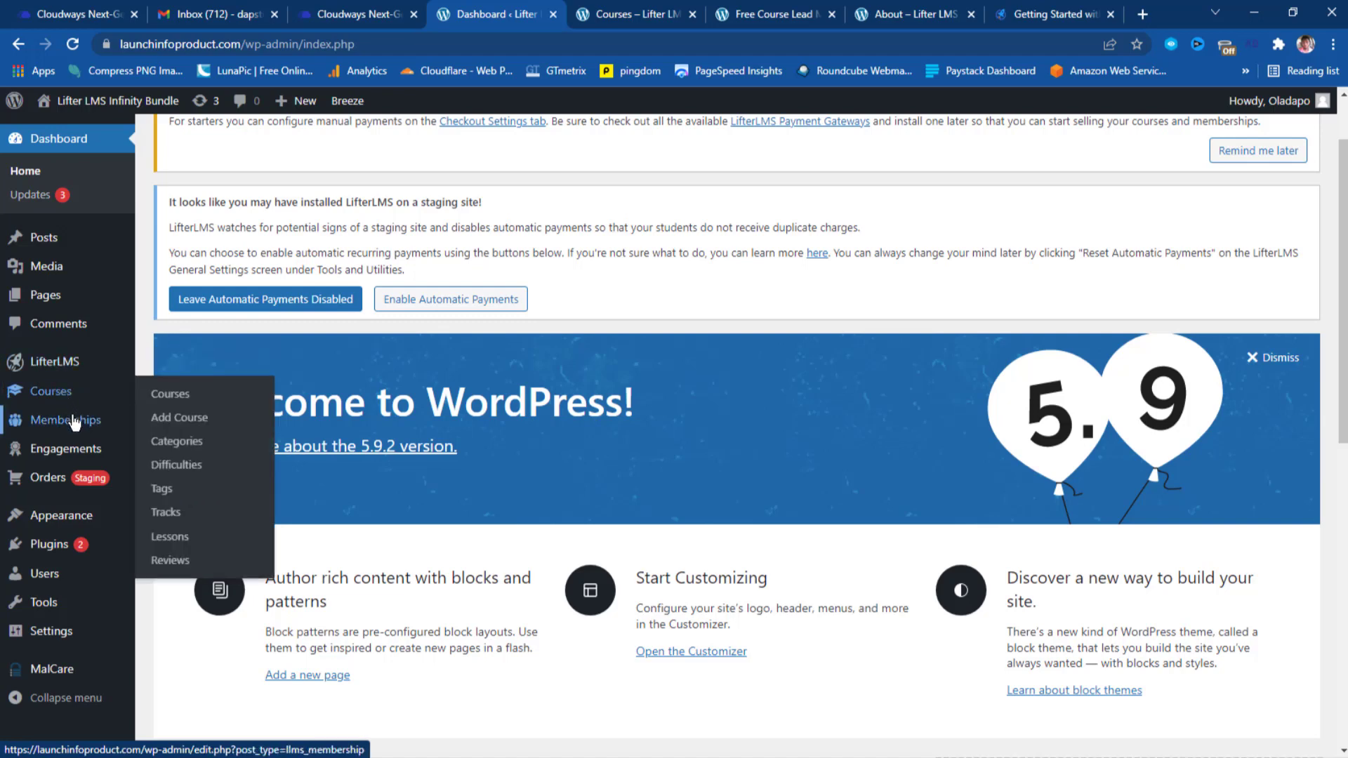
{"action": "mouse_move", "coordinate": [75, 430]}
{"action": "mouse_move", "coordinate": [71, 460]}
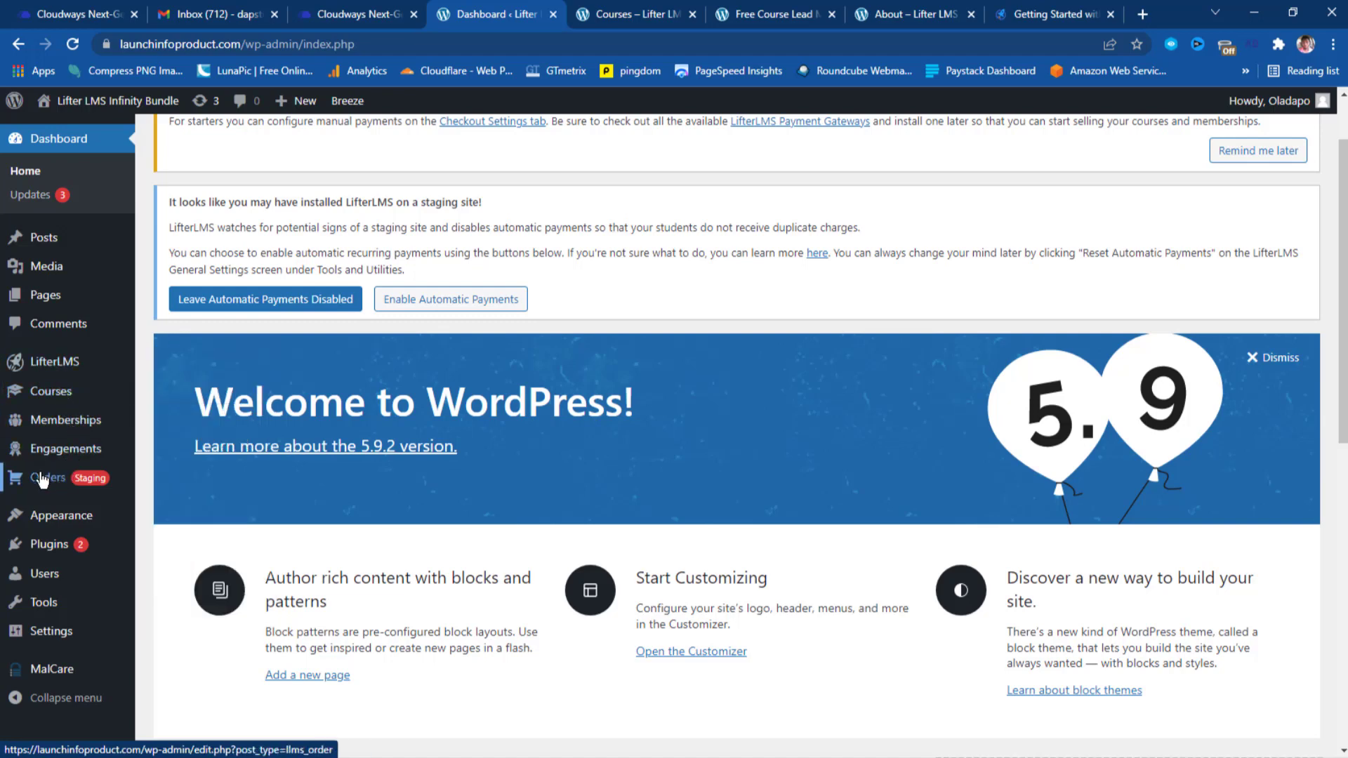
{"action": "mouse_move", "coordinate": [44, 482]}
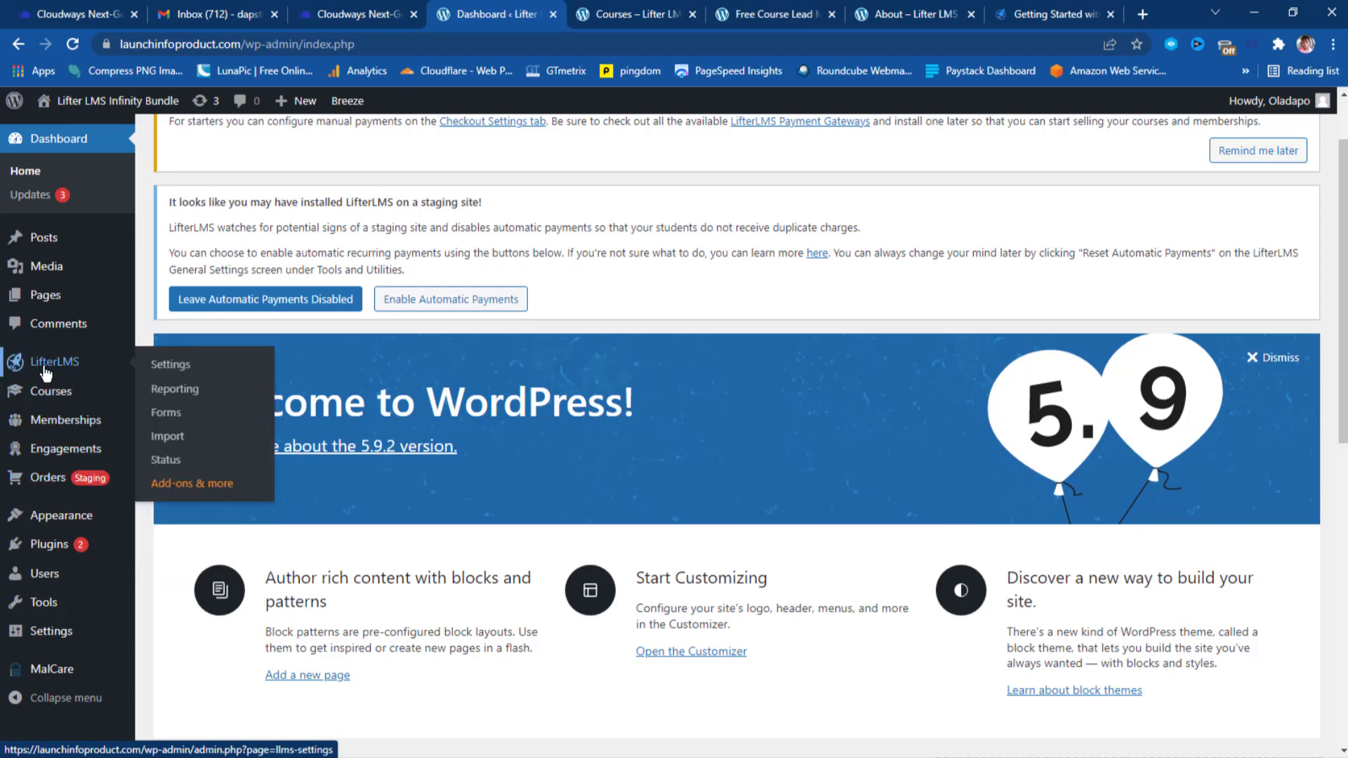
Open the LifterLMS Settings page and scroll through its General settings.
{"action": "left_click", "coordinate": [170, 368]}
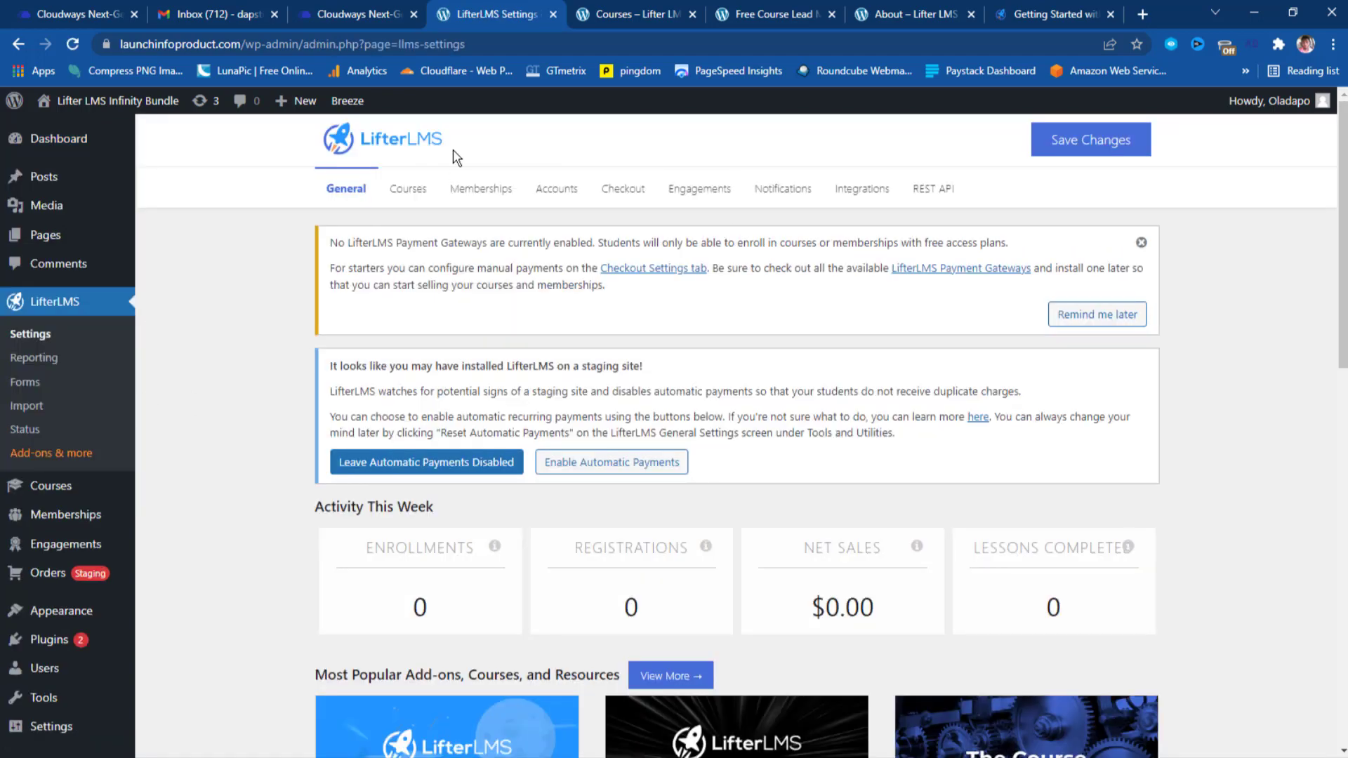
{"action": "scroll", "coordinate": [734, 344], "scroll_direction": "down", "scroll_amount": 3}
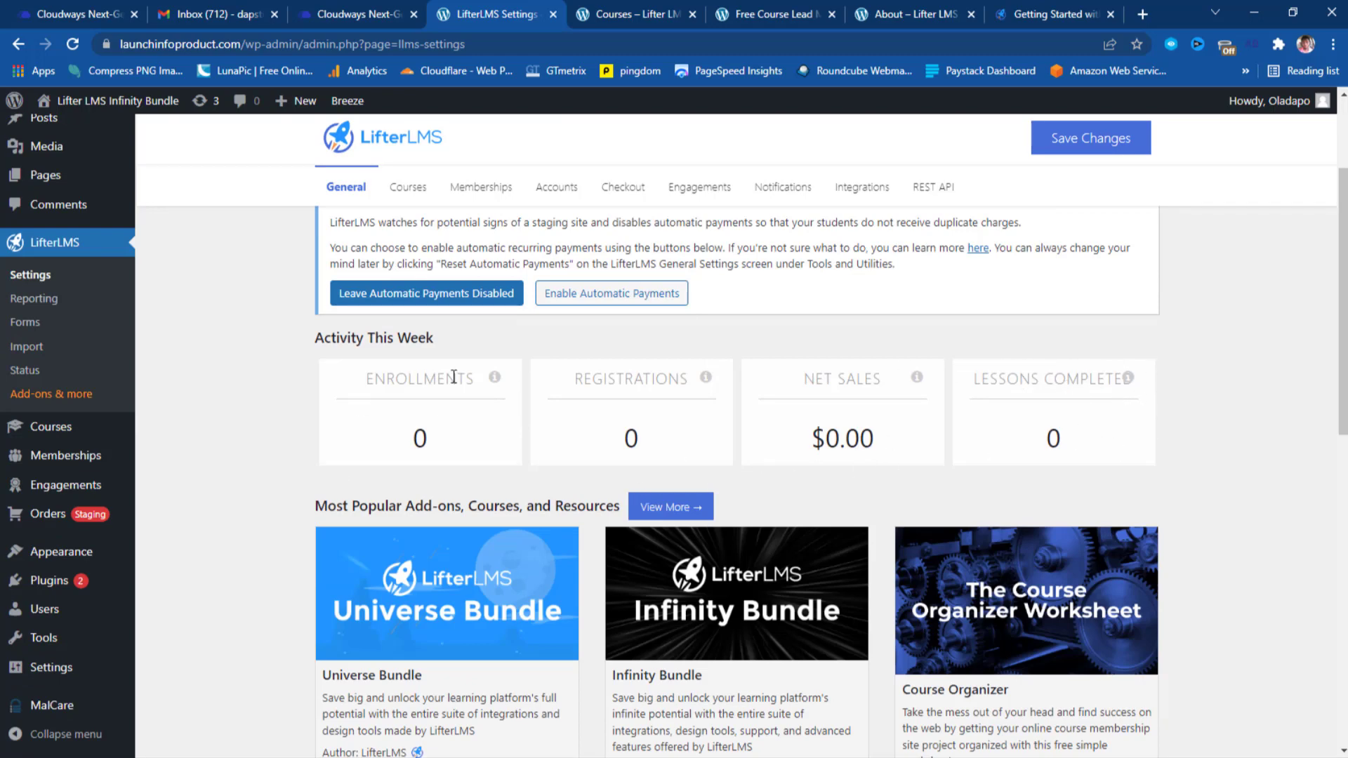
{"action": "scroll", "coordinate": [296, 330], "scroll_direction": "down", "scroll_amount": 3}
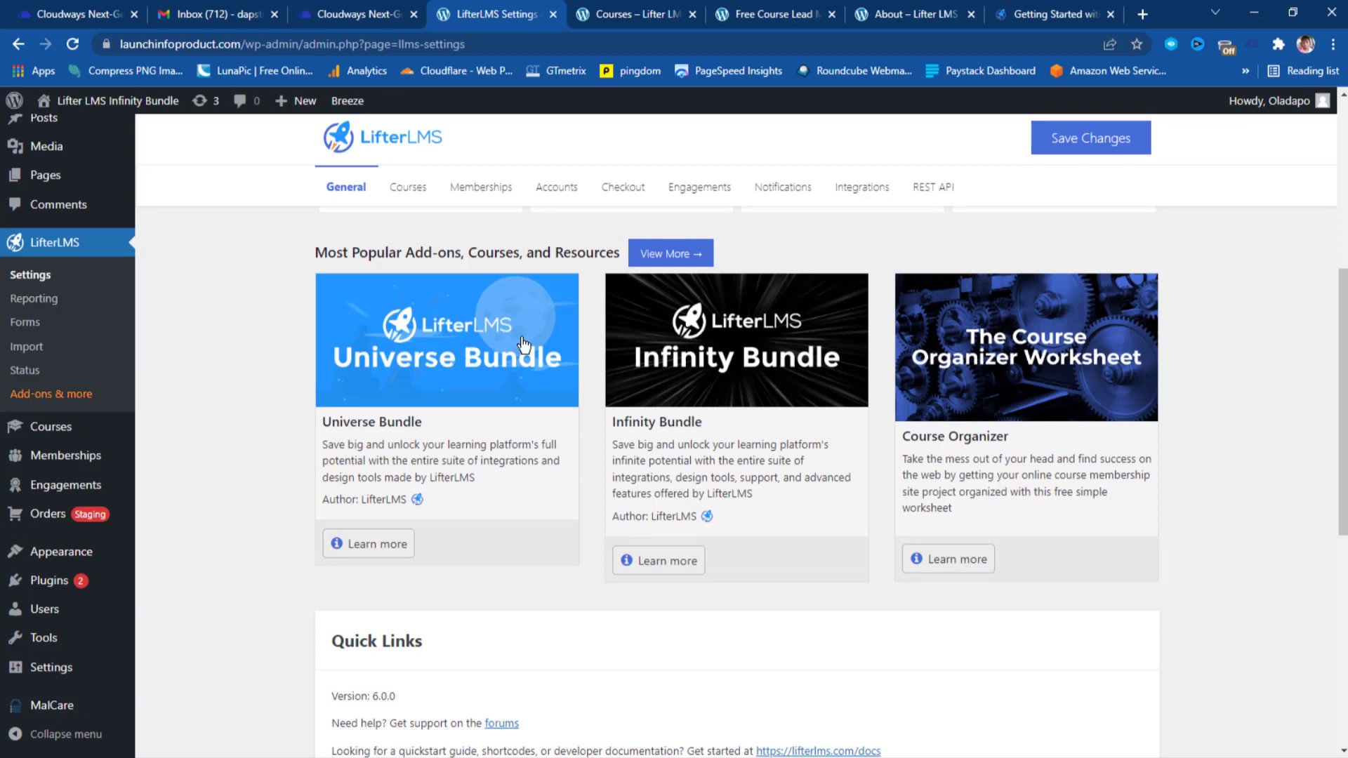
{"action": "scroll", "coordinate": [555, 349], "scroll_direction": "down", "scroll_amount": 5}
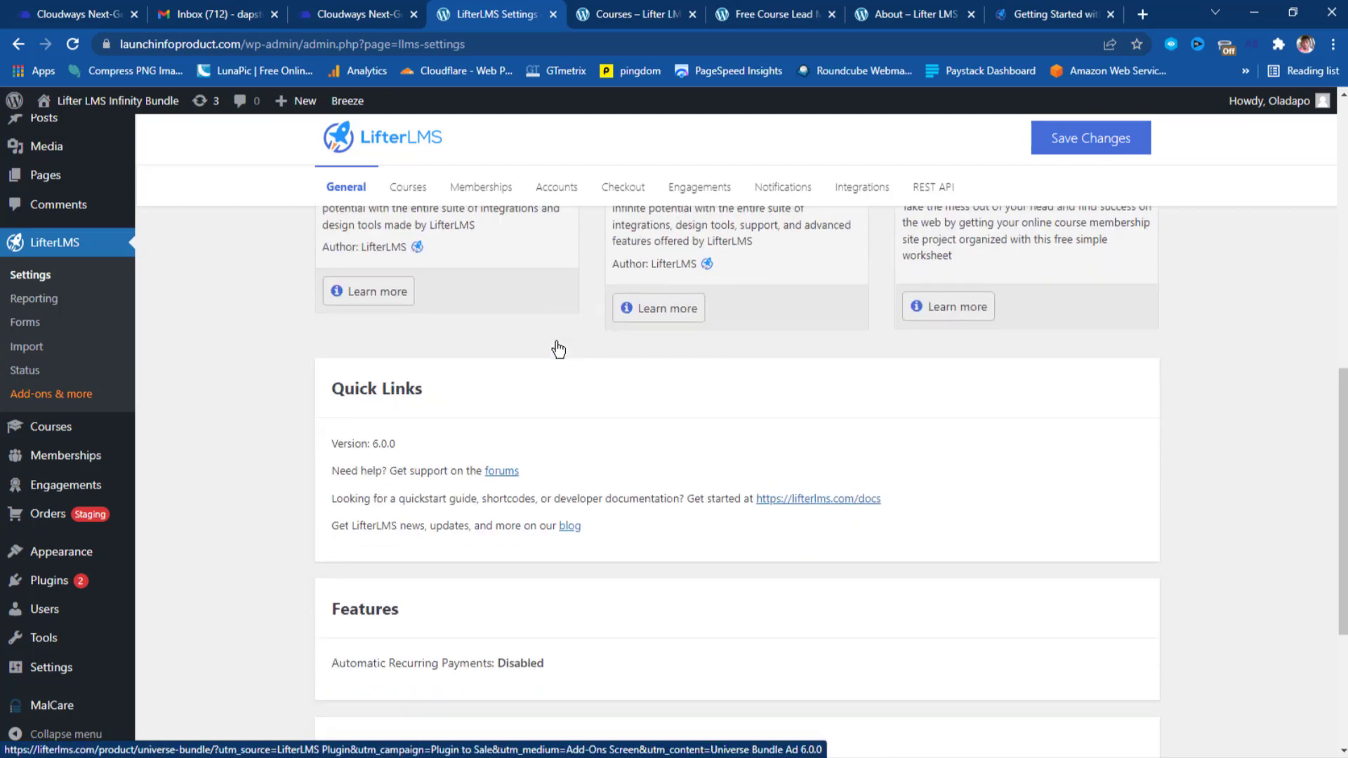
{"action": "scroll", "coordinate": [602, 449], "scroll_direction": "down", "scroll_amount": 2}
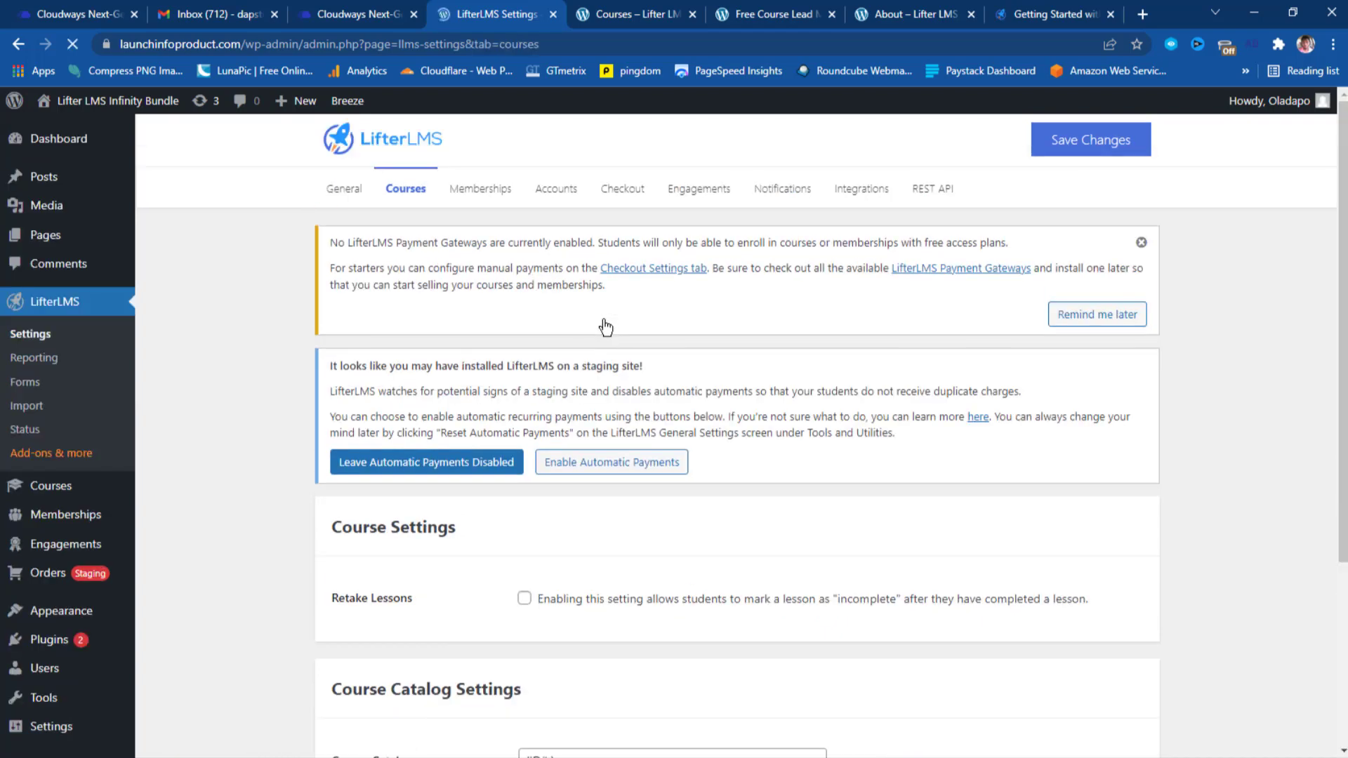
{"action": "scroll", "coordinate": [603, 327], "scroll_direction": "down", "scroll_amount": 2}
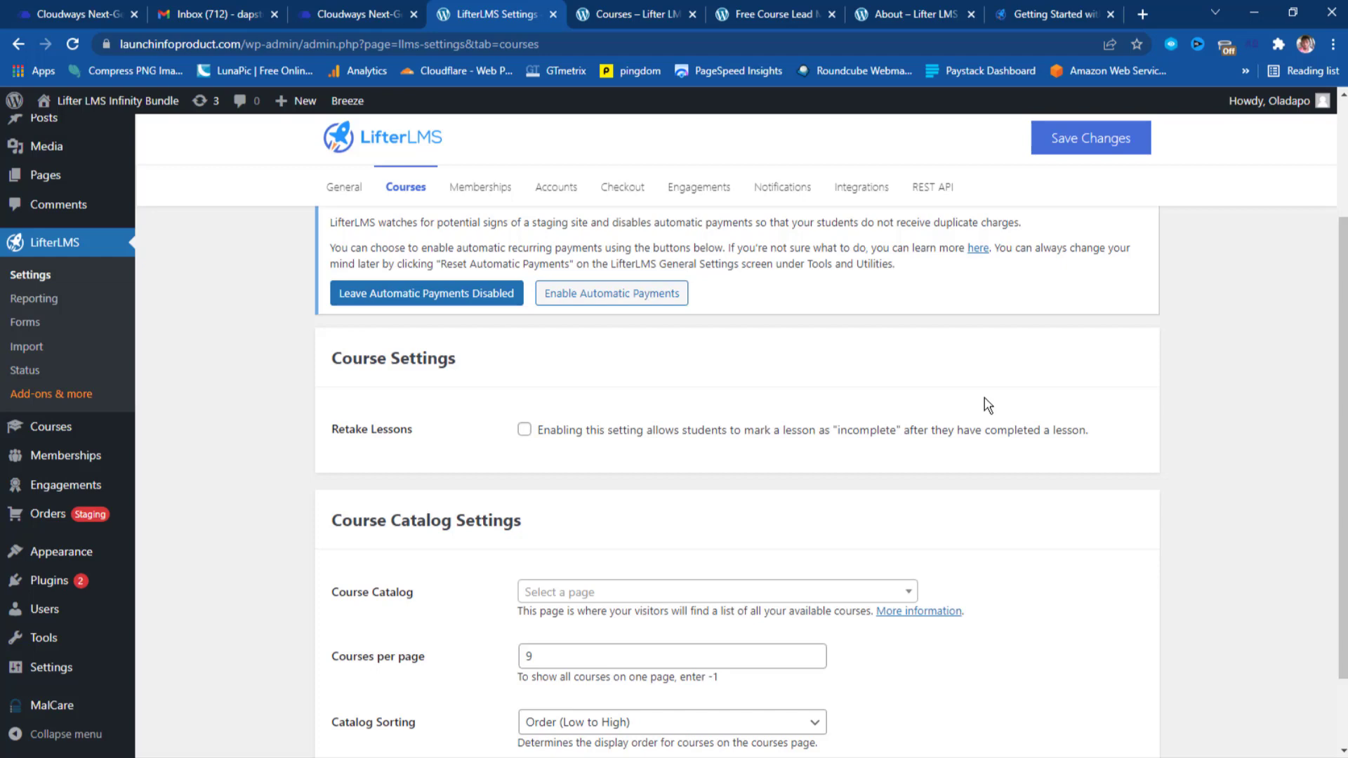
{"action": "scroll", "coordinate": [986, 405], "scroll_direction": "down", "scroll_amount": 3}
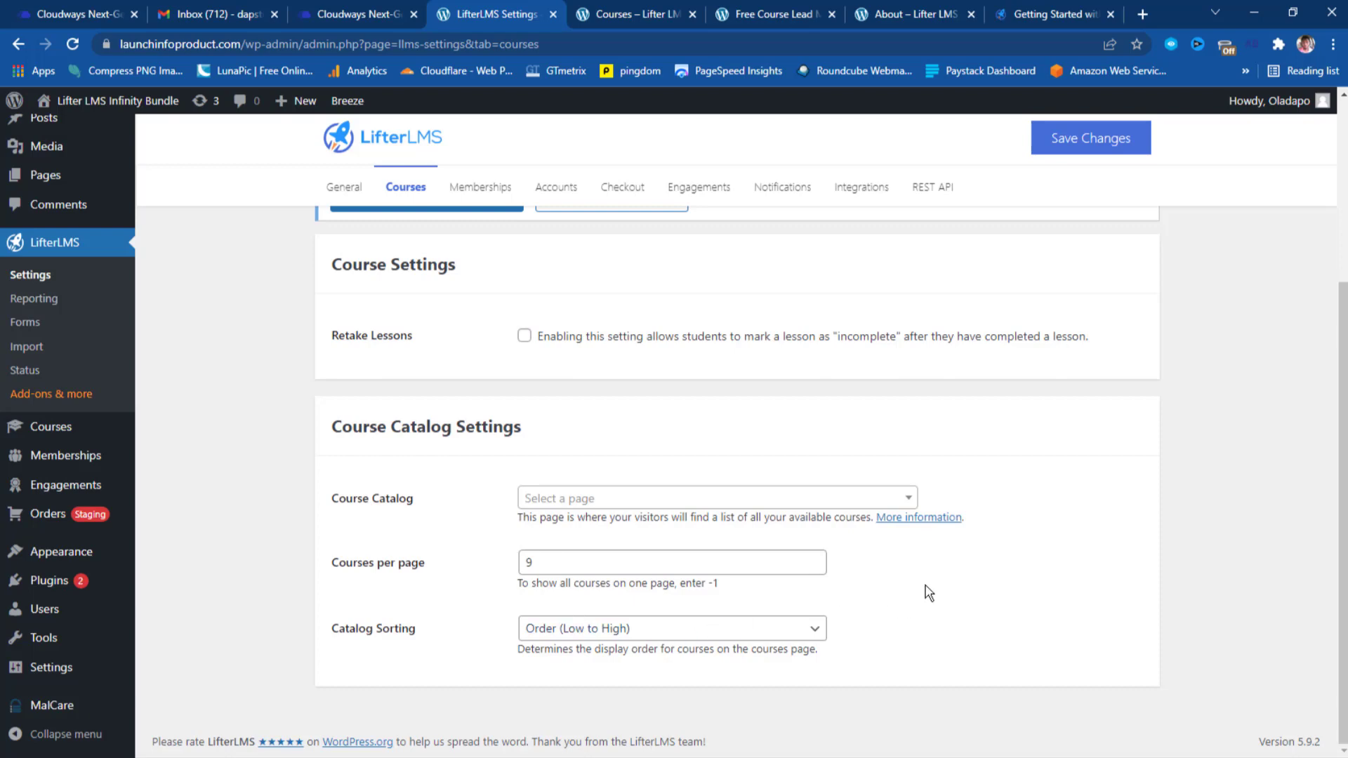
{"action": "scroll", "coordinate": [926, 593], "scroll_direction": "up", "scroll_amount": 4}
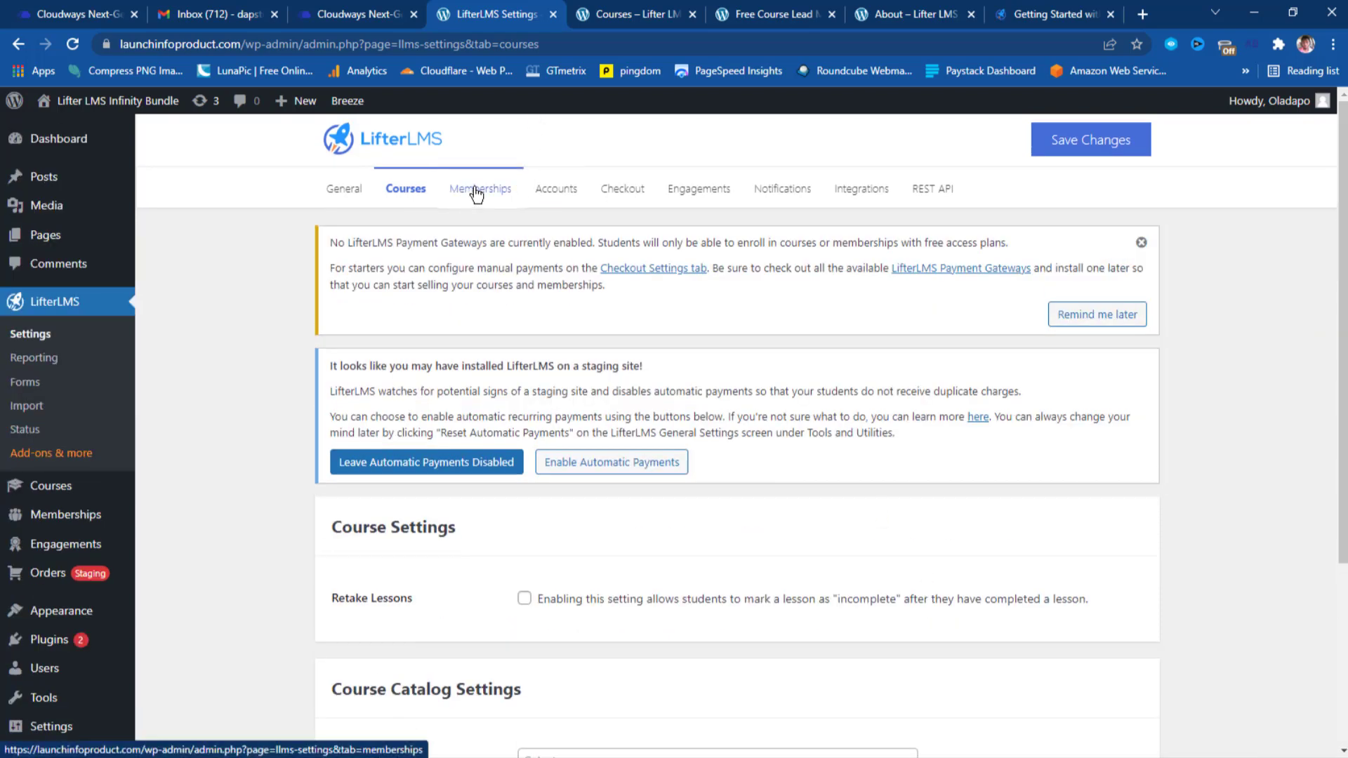
Open the Memberships settings tab, leaving 'Restrict site by membership level' and Memberships Page unset.
{"action": "left_click", "coordinate": [477, 194]}
{"action": "scroll", "coordinate": [608, 372], "scroll_direction": "down", "scroll_amount": 1}
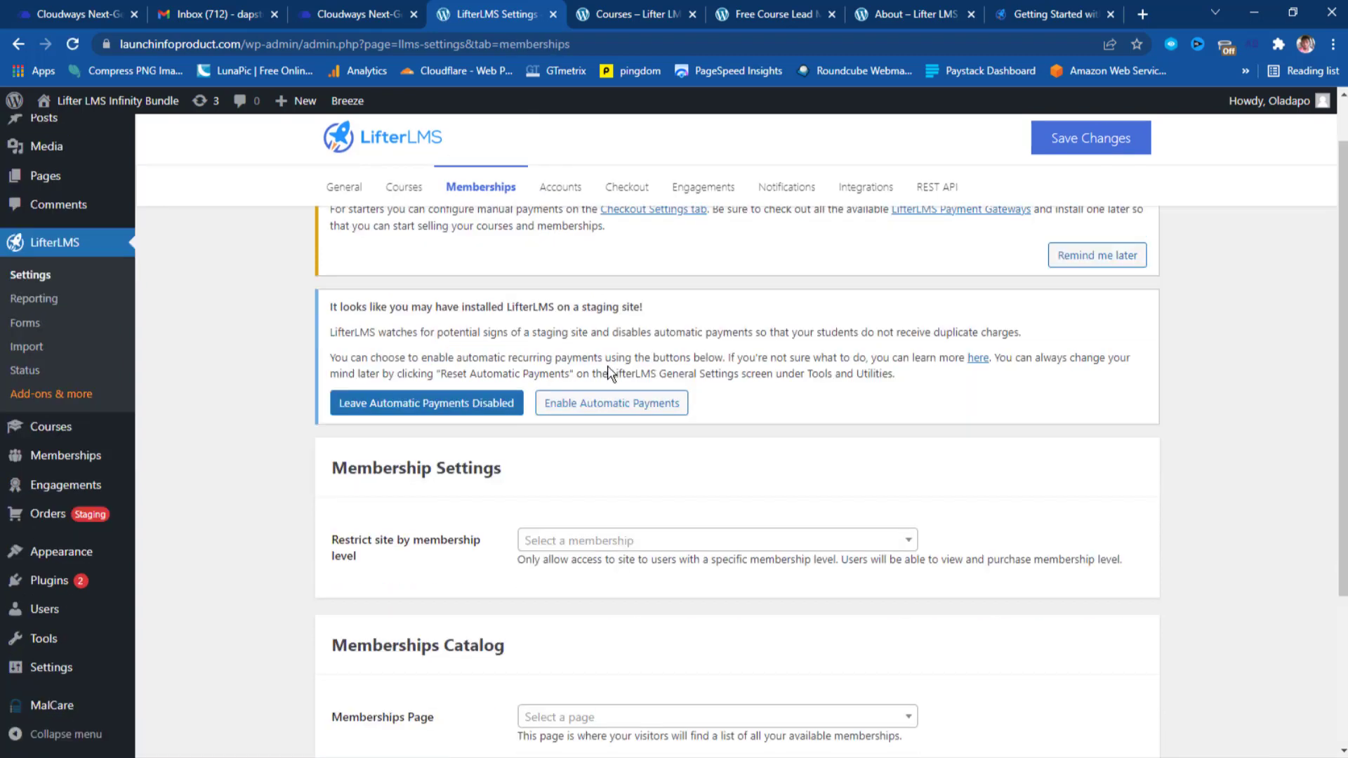
{"action": "scroll", "coordinate": [610, 373], "scroll_direction": "down", "scroll_amount": 3}
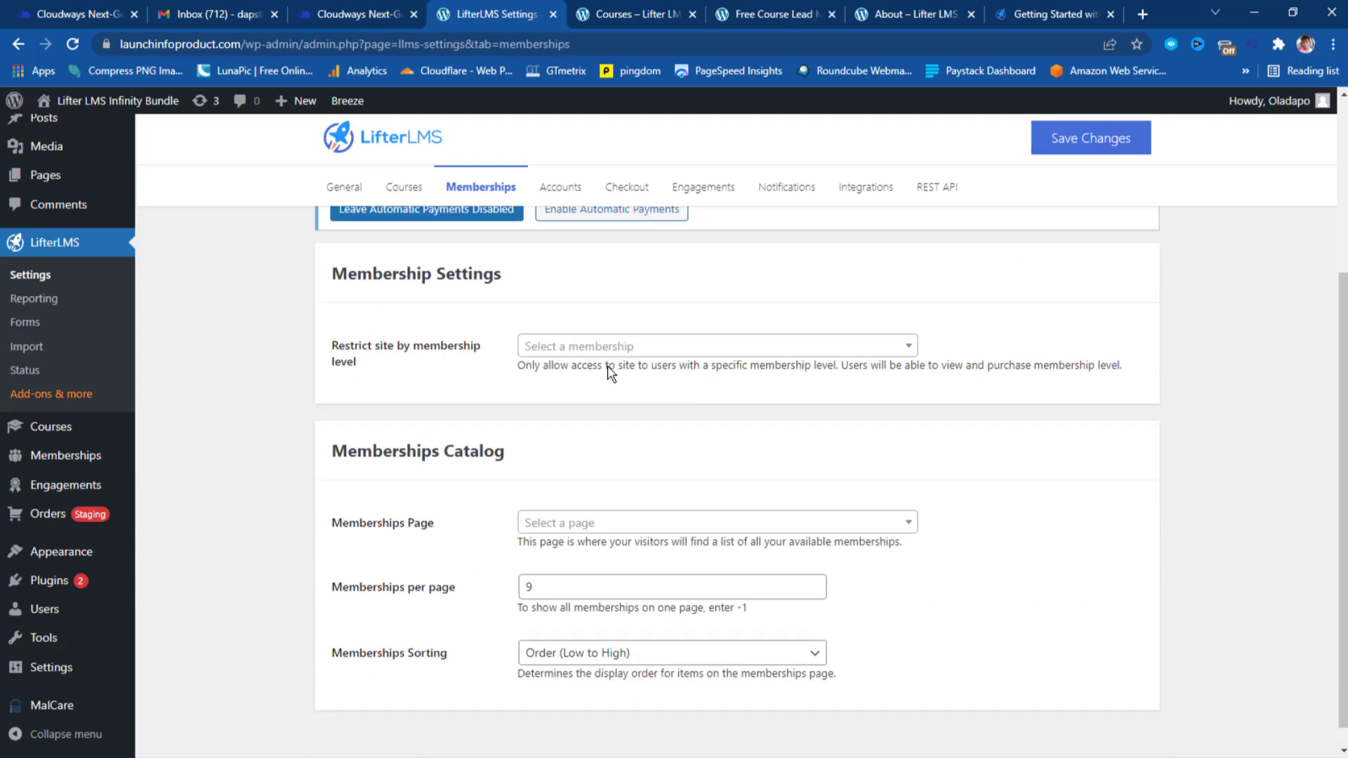
{"action": "left_click", "coordinate": [689, 349]}
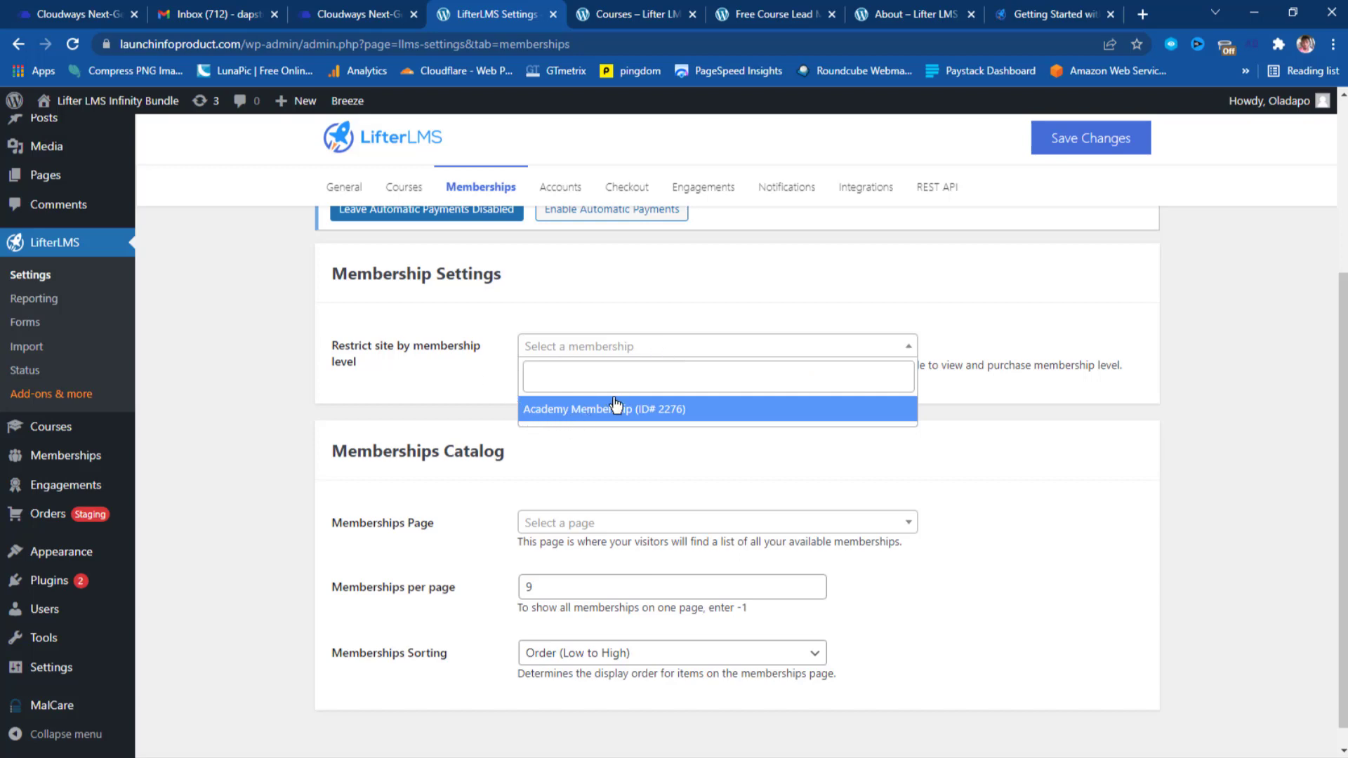
{"action": "left_click", "coordinate": [457, 379]}
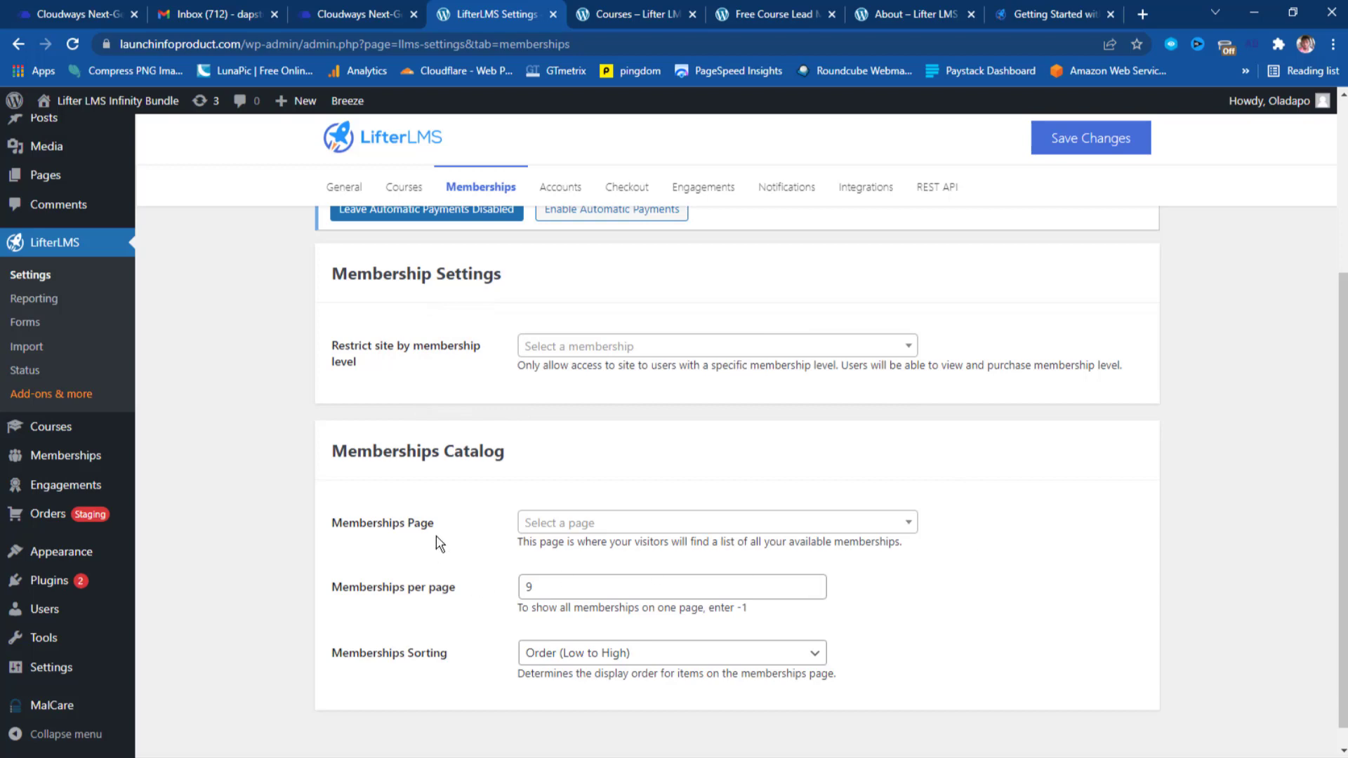
{"action": "left_click", "coordinate": [860, 532]}
{"action": "left_click", "coordinate": [859, 523]}
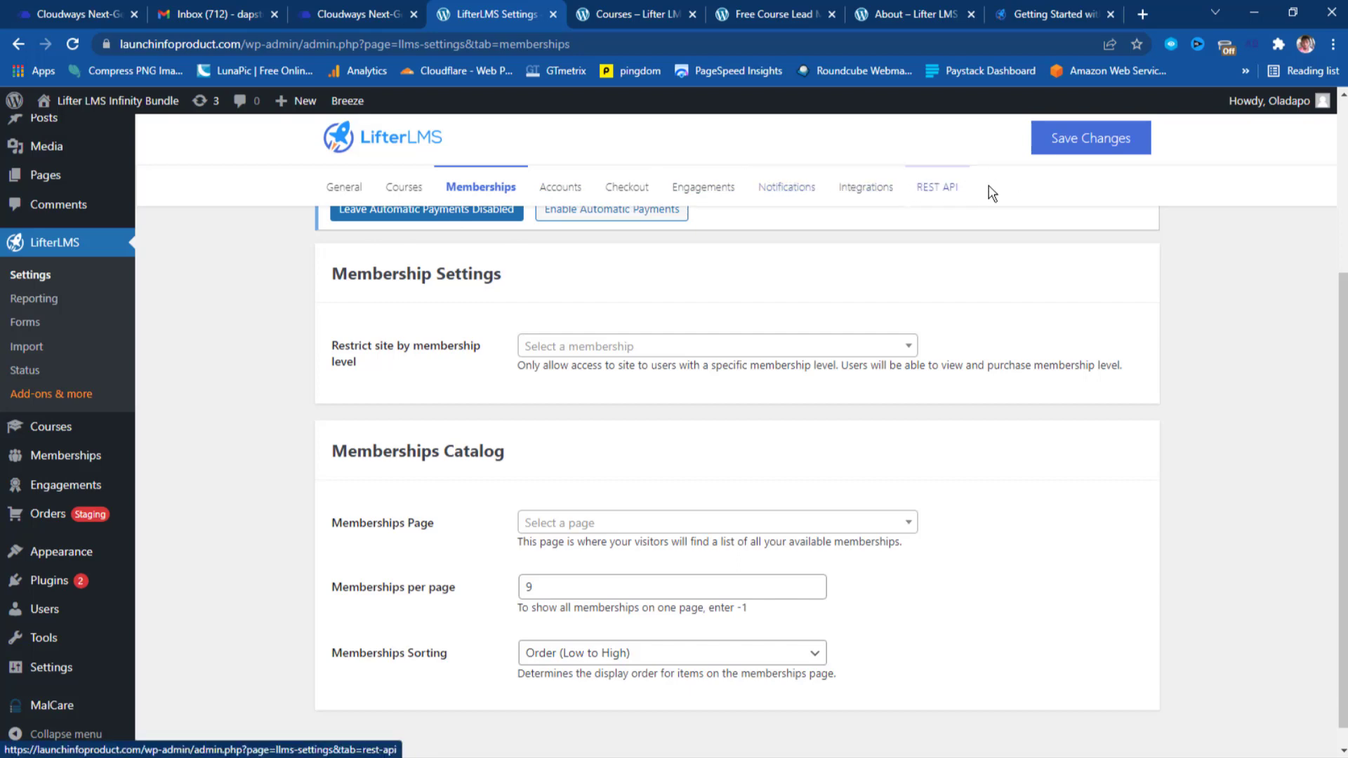
{"action": "scroll", "coordinate": [815, 372], "scroll_direction": "up", "scroll_amount": 4}
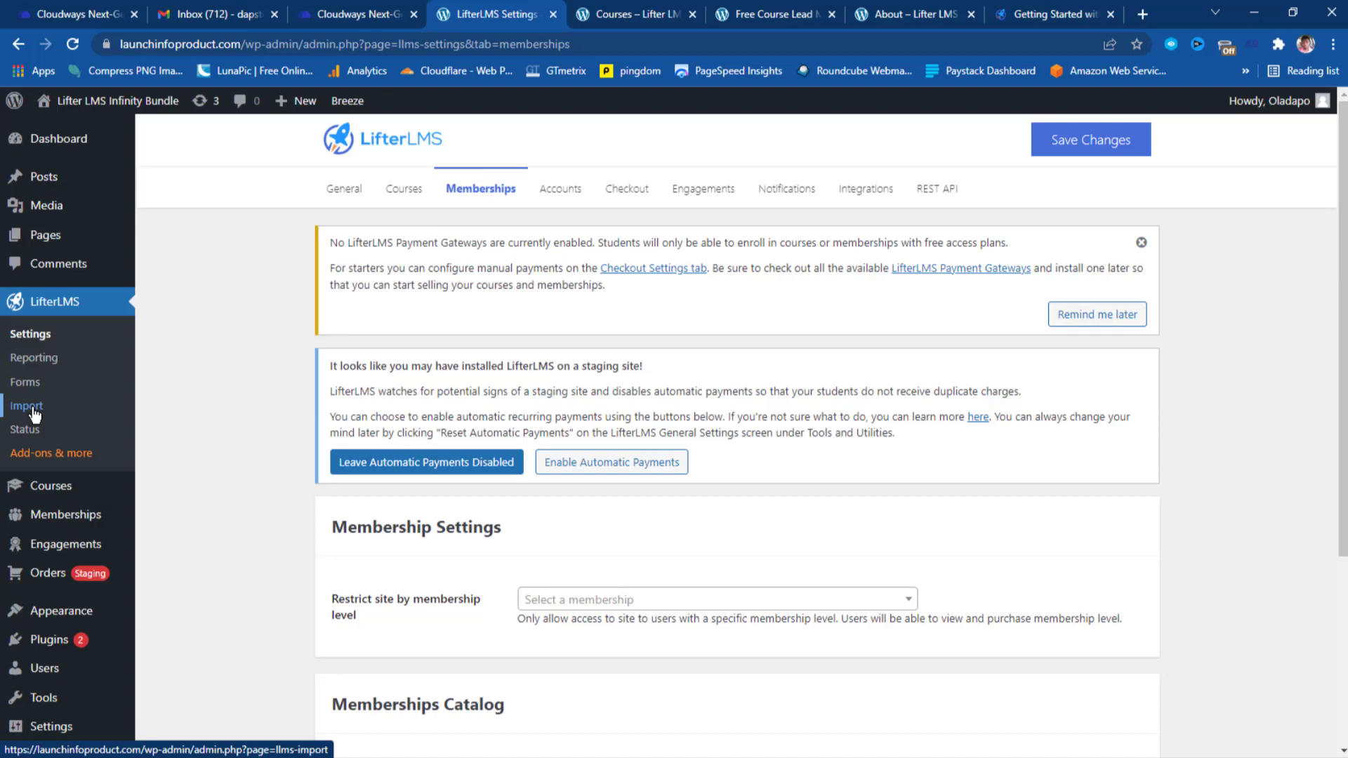
Reset the automatic payments status from LifterLMS Status > Tools & Utilities.
{"action": "left_click", "coordinate": [23, 432]}
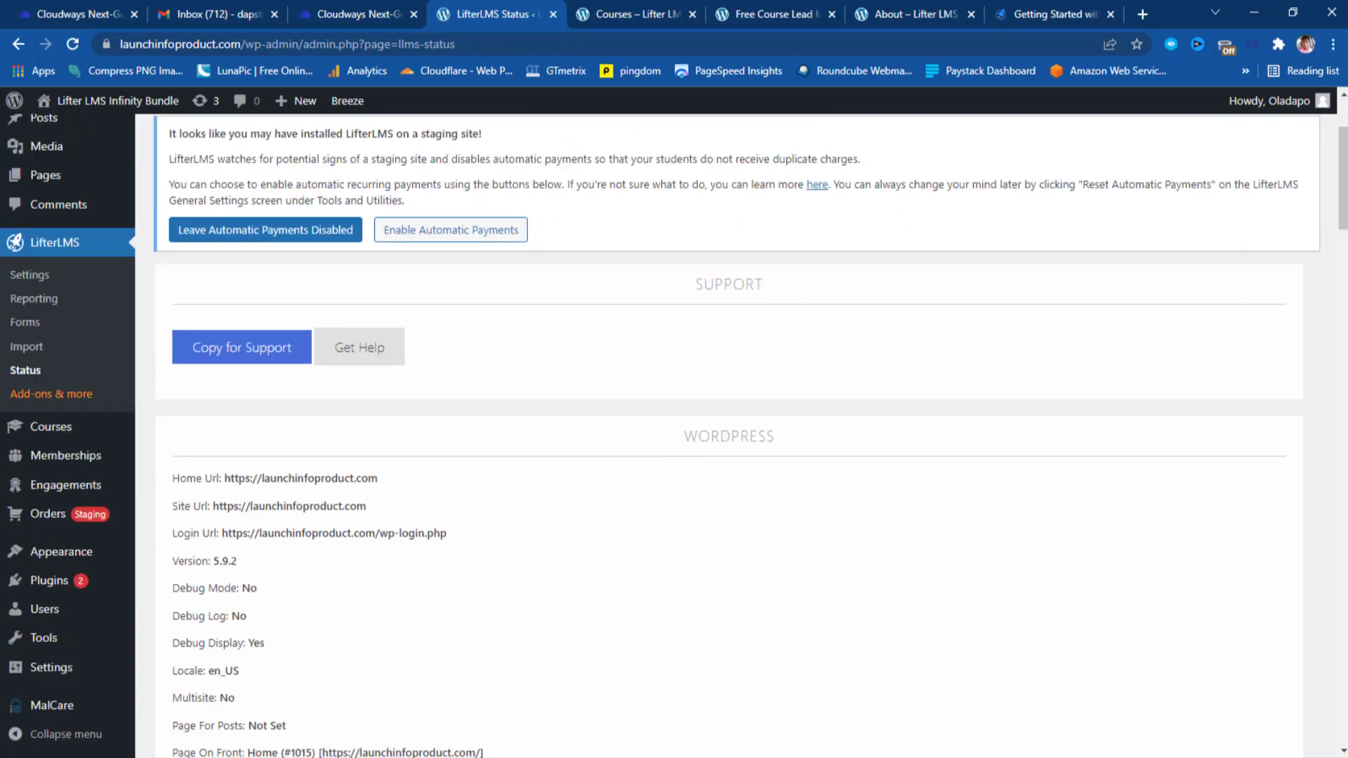
{"action": "scroll", "coordinate": [461, 593], "scroll_direction": "up", "scroll_amount": 3}
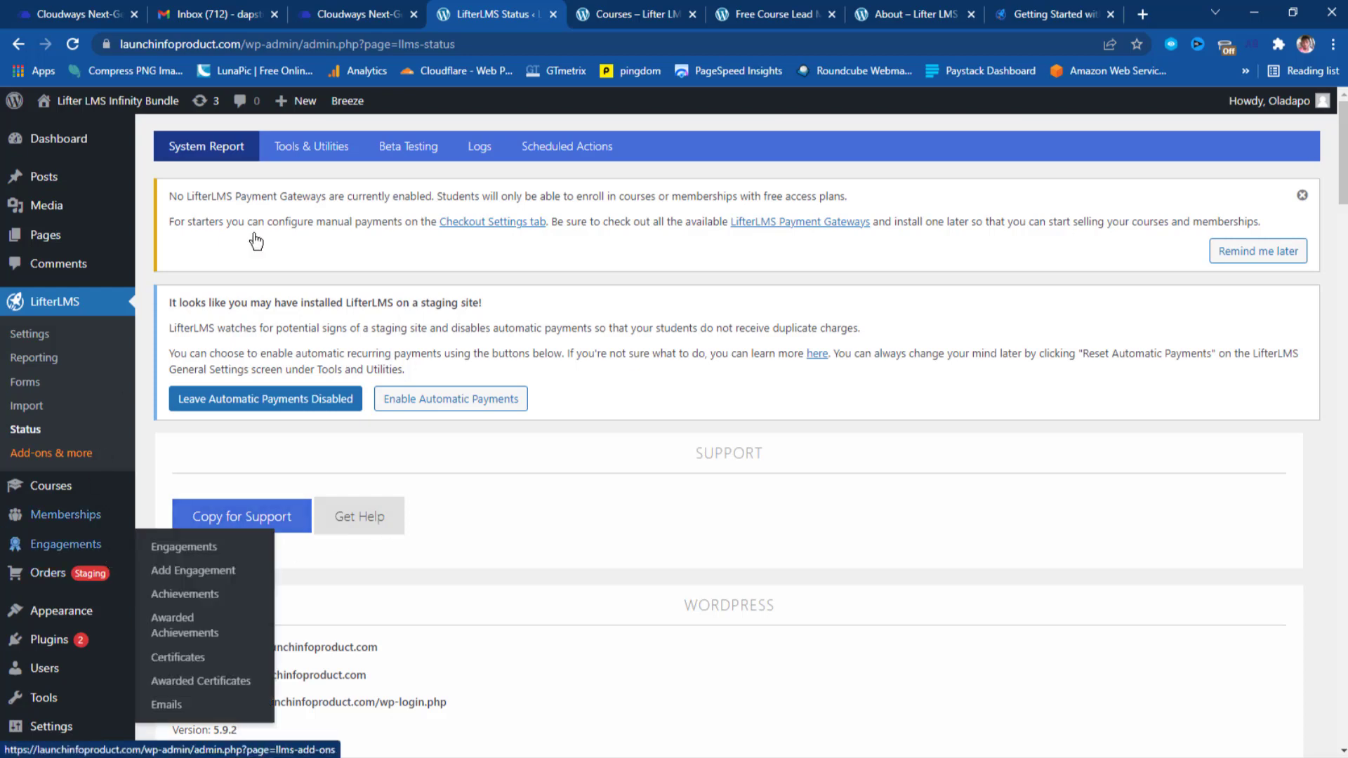
{"action": "left_click", "coordinate": [319, 148]}
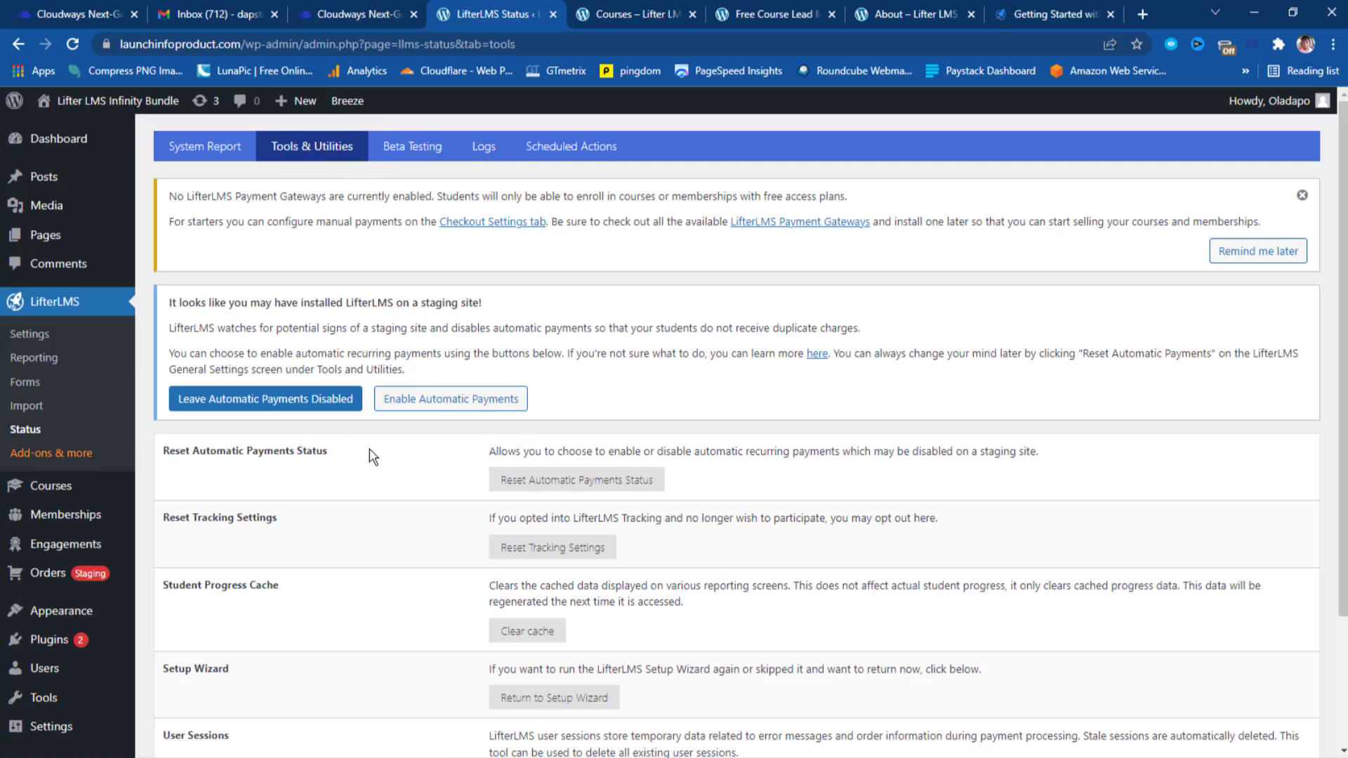
{"action": "mouse_move", "coordinate": [67, 581]}
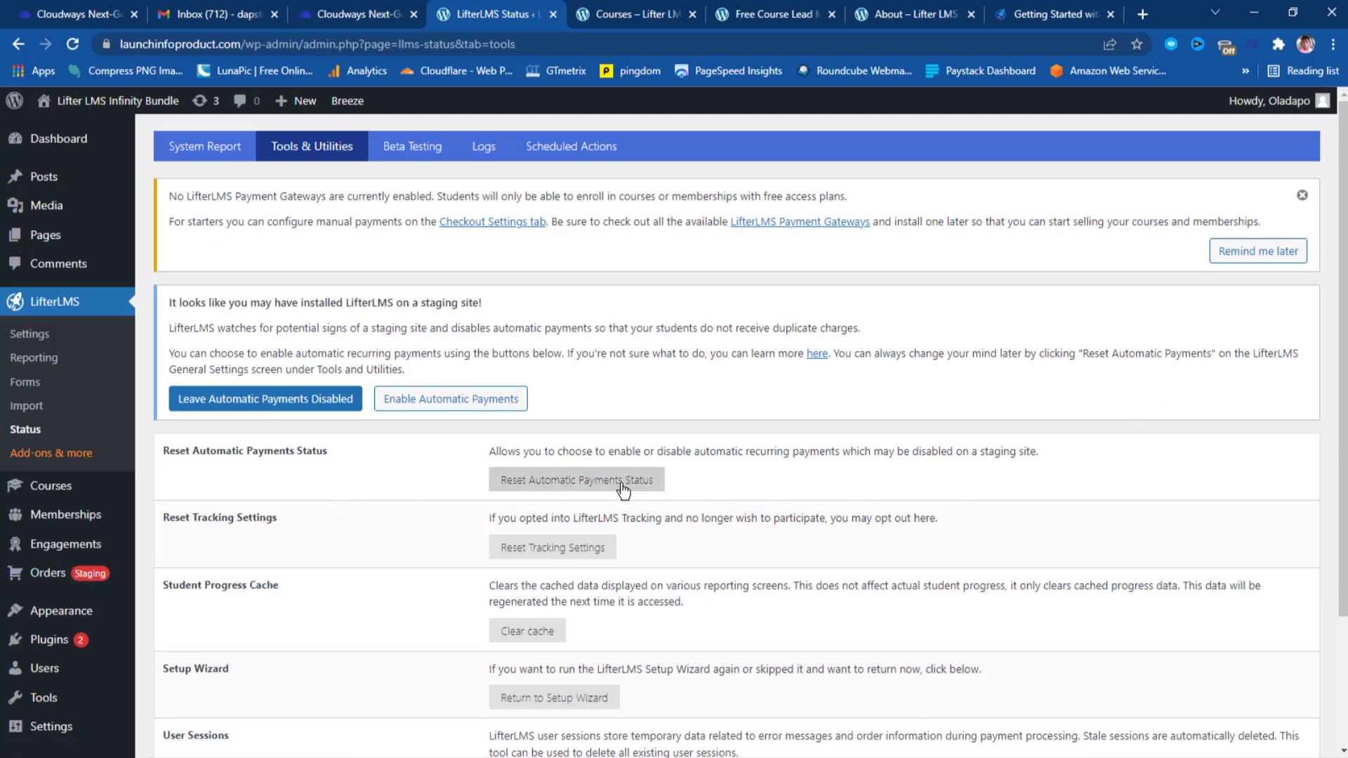
{"action": "left_click", "coordinate": [568, 484]}
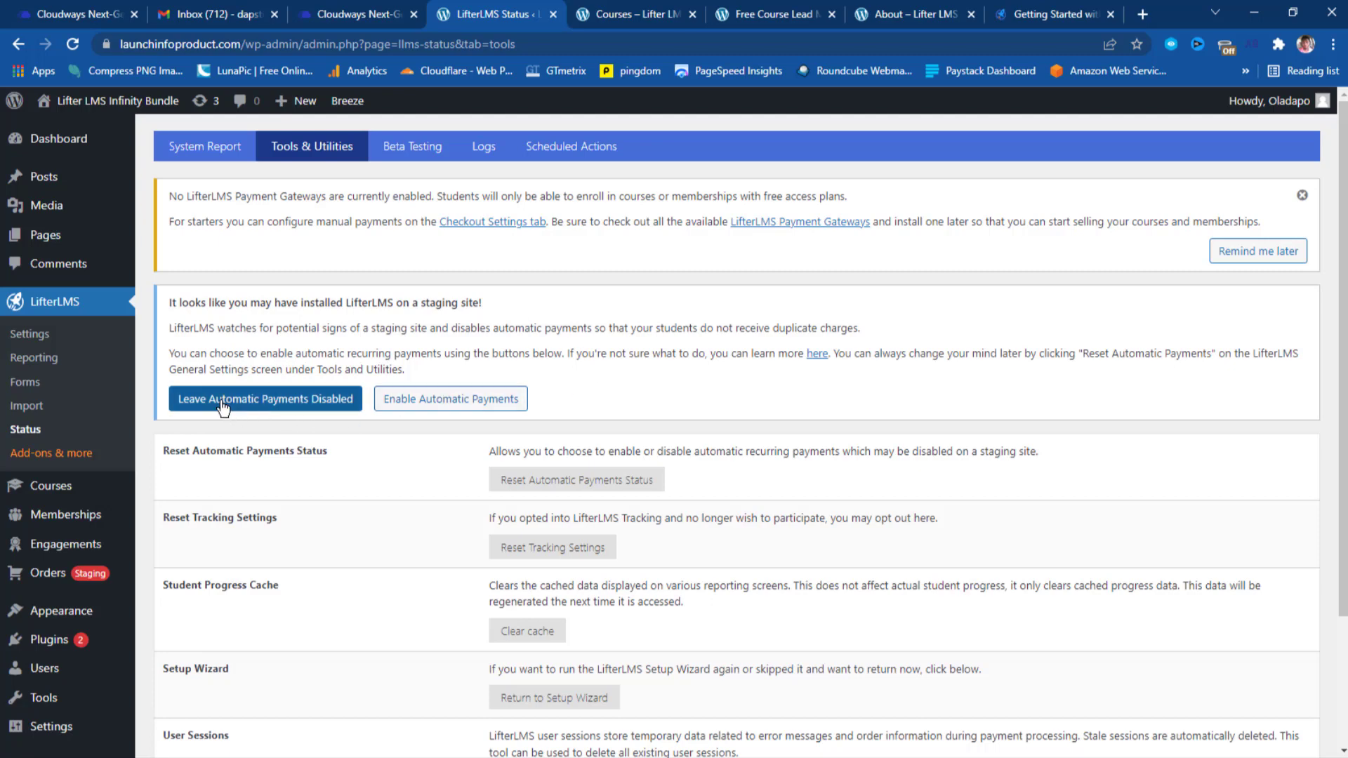
Enable automatic recurring payments from the staging-site notice.
{"action": "left_click", "coordinate": [456, 405]}
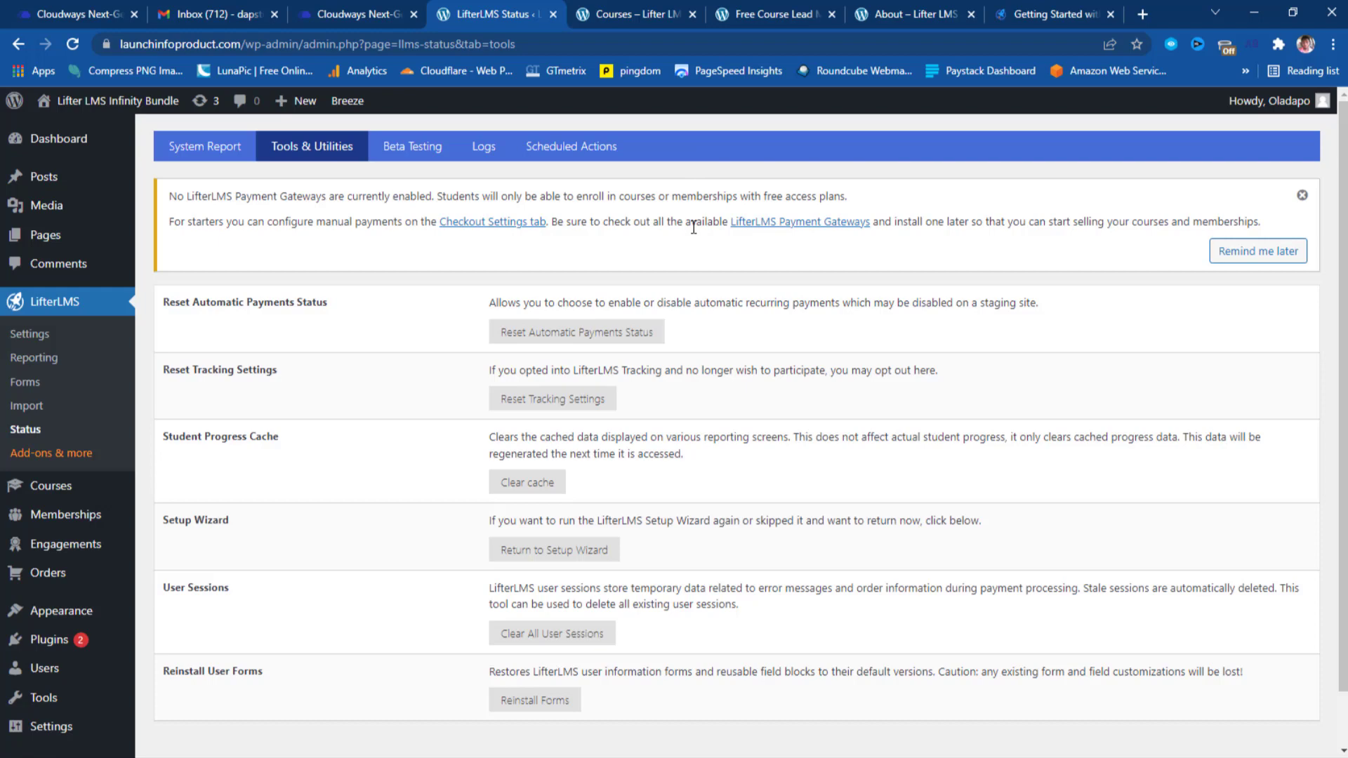
{"action": "mouse_move", "coordinate": [69, 484]}
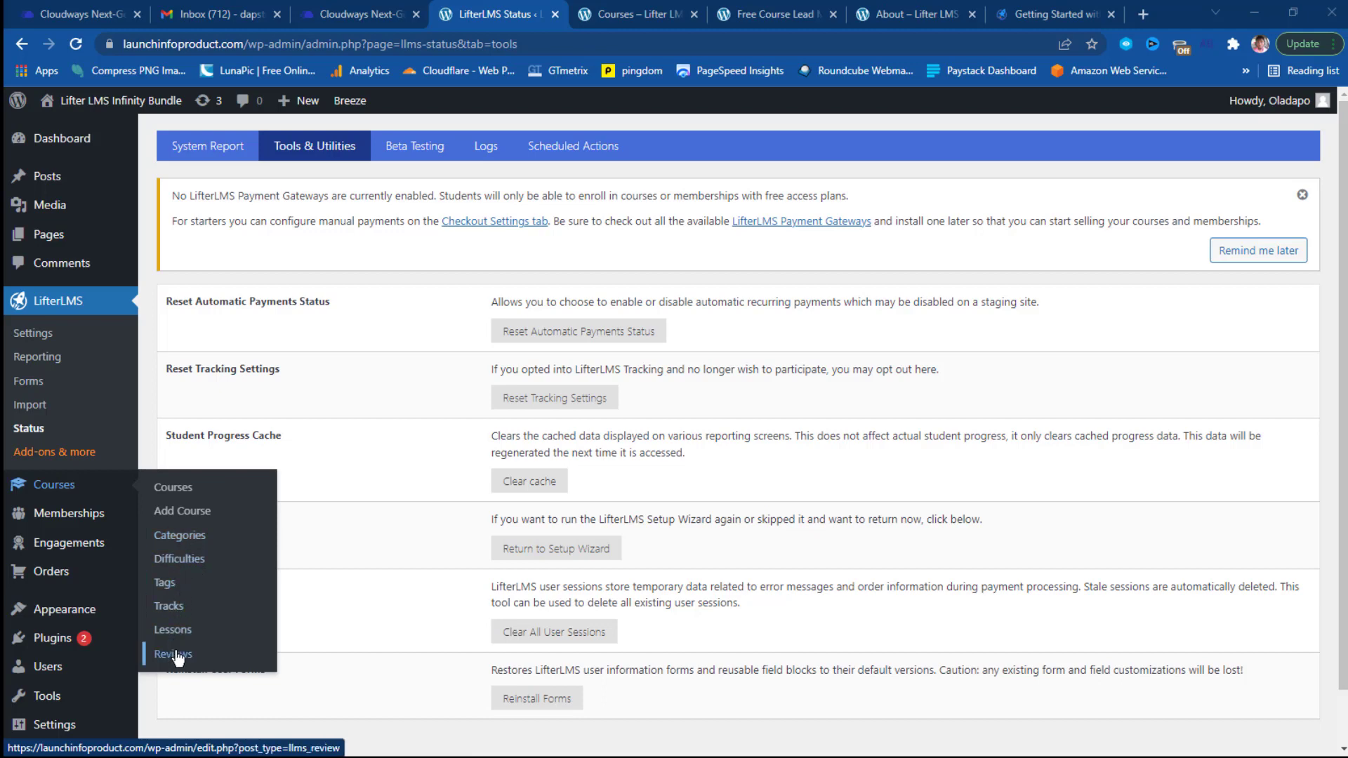
Open the Courses list and look over the existing courses.
{"action": "left_click", "coordinate": [175, 489]}
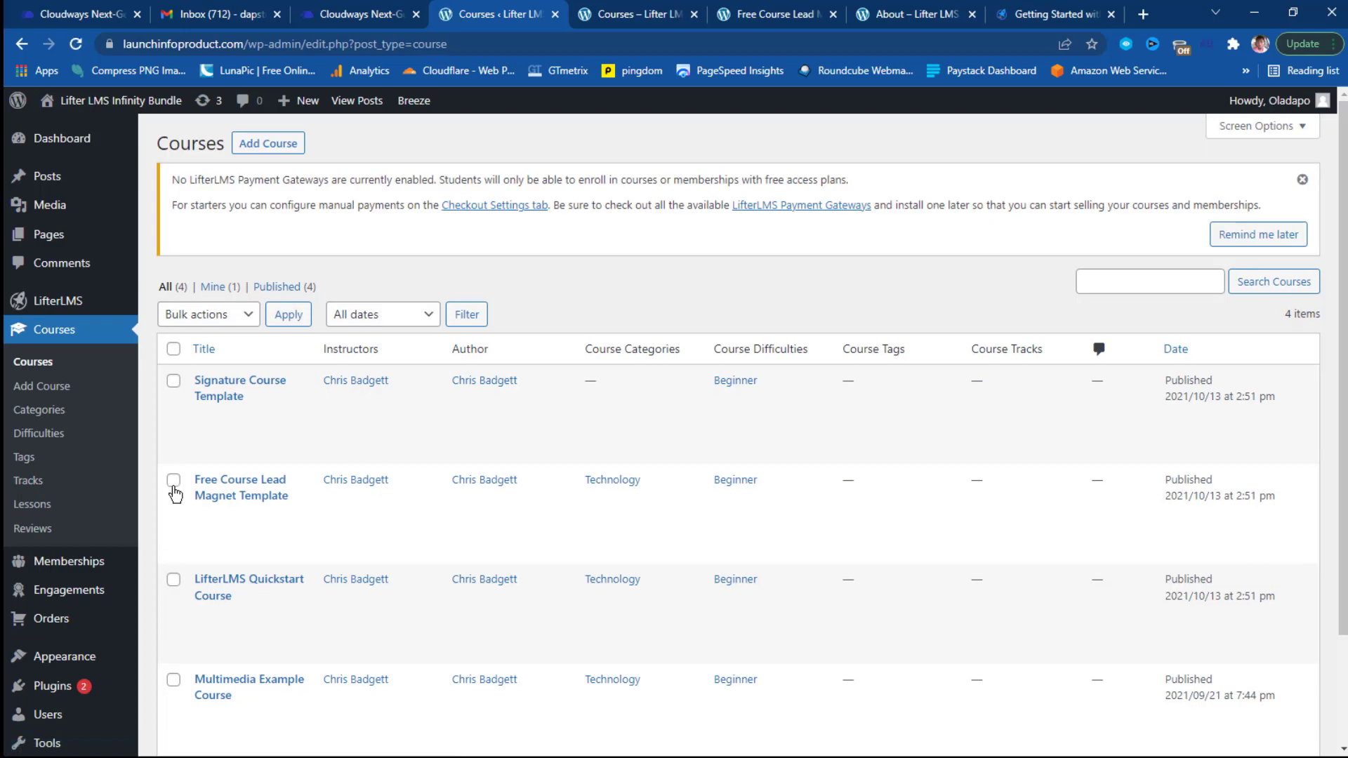
{"action": "scroll", "coordinate": [303, 449], "scroll_direction": "down", "scroll_amount": 2}
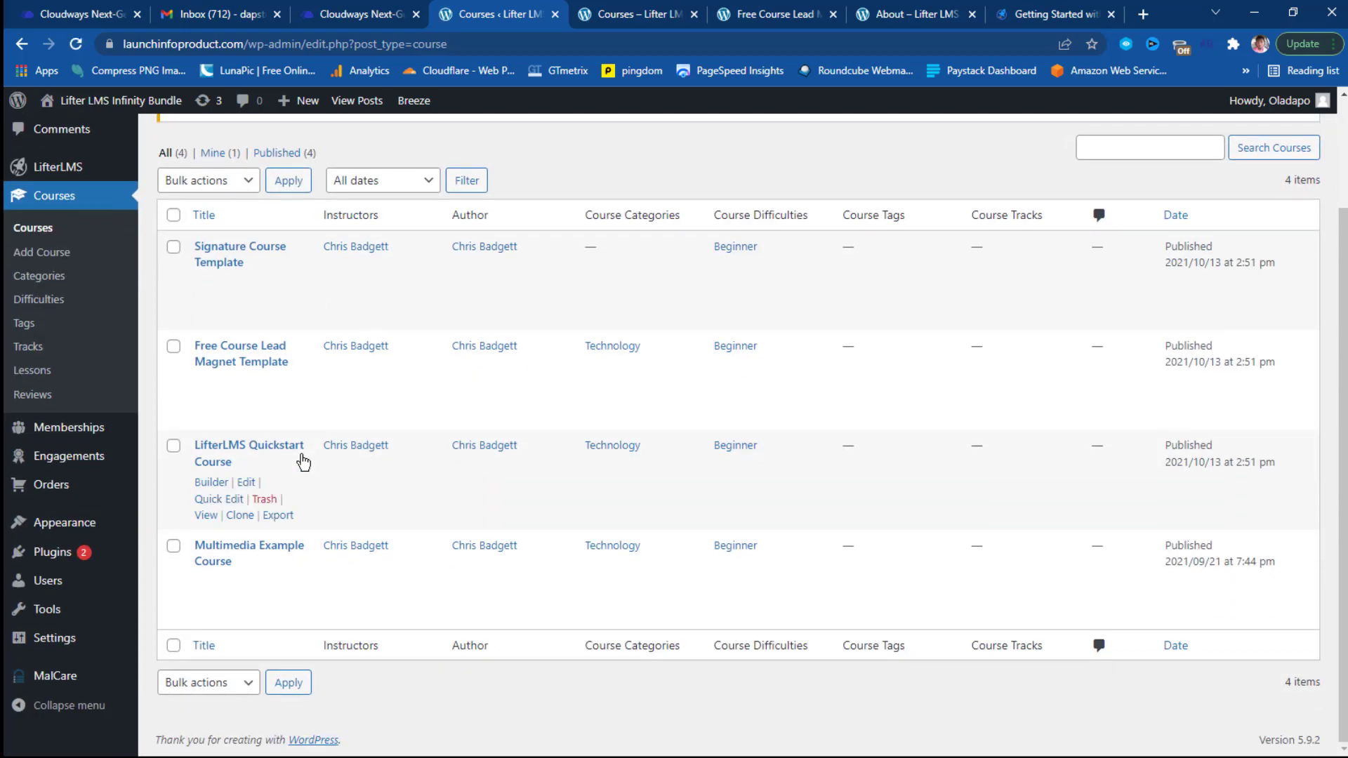
{"action": "scroll", "coordinate": [303, 461], "scroll_direction": "up", "scroll_amount": 1}
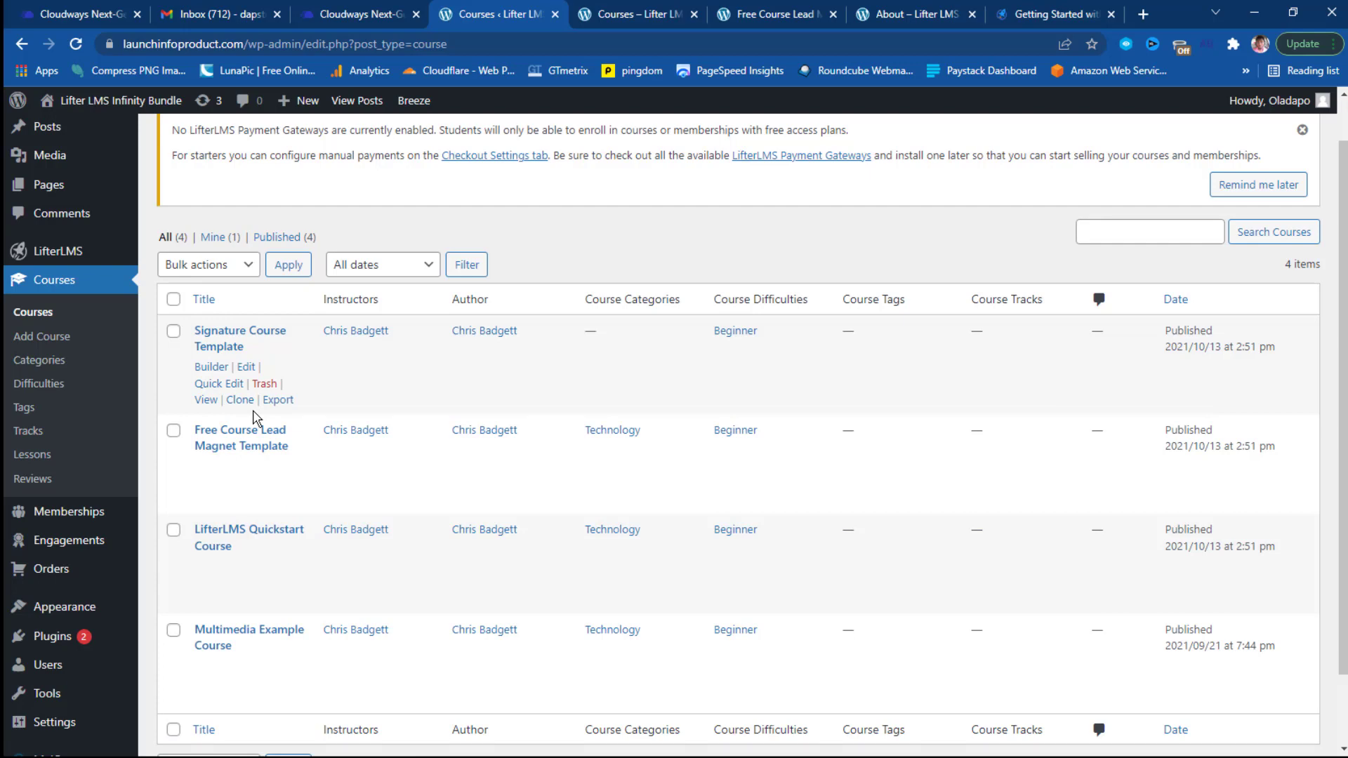
{"action": "scroll", "coordinate": [265, 548], "scroll_direction": "down", "scroll_amount": 1}
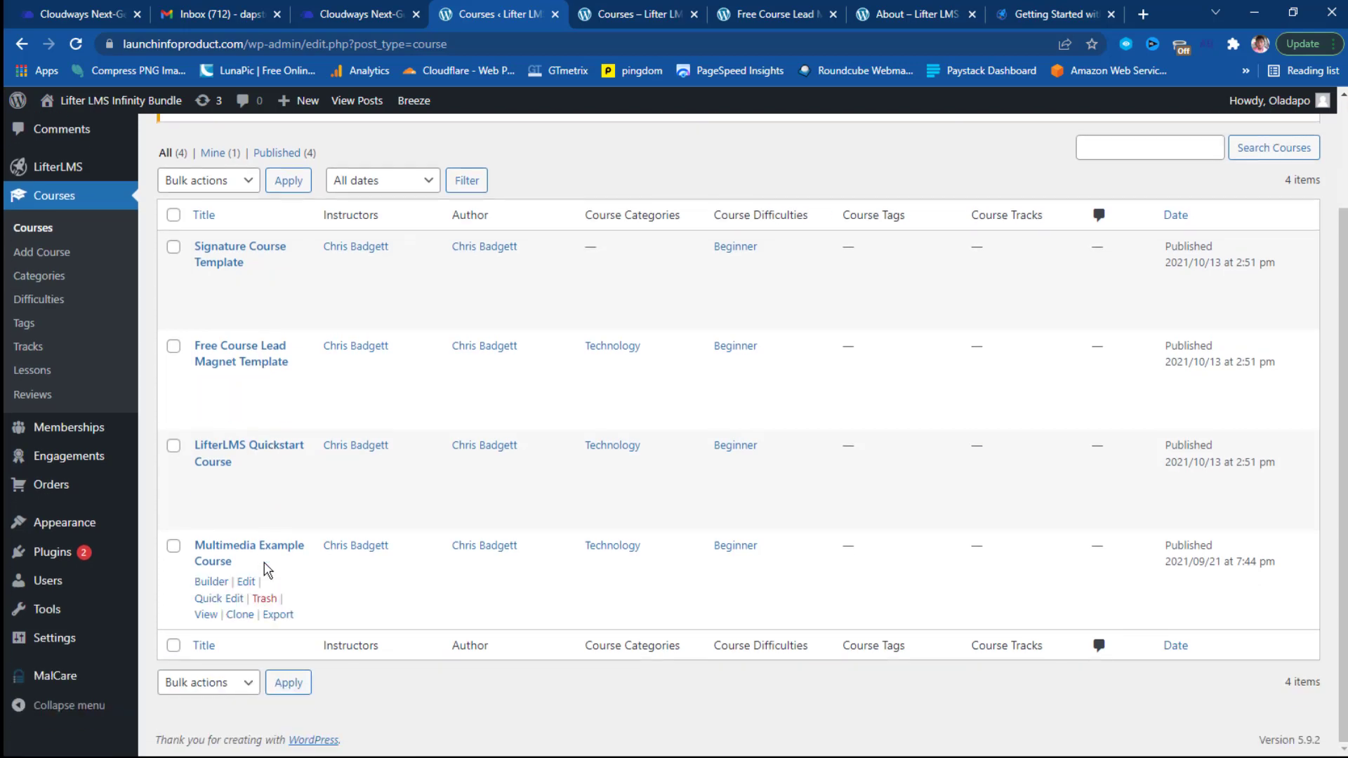
{"action": "scroll", "coordinate": [264, 566], "scroll_direction": "up", "scroll_amount": 2}
{"action": "scroll", "coordinate": [265, 569], "scroll_direction": "up", "scroll_amount": 1}
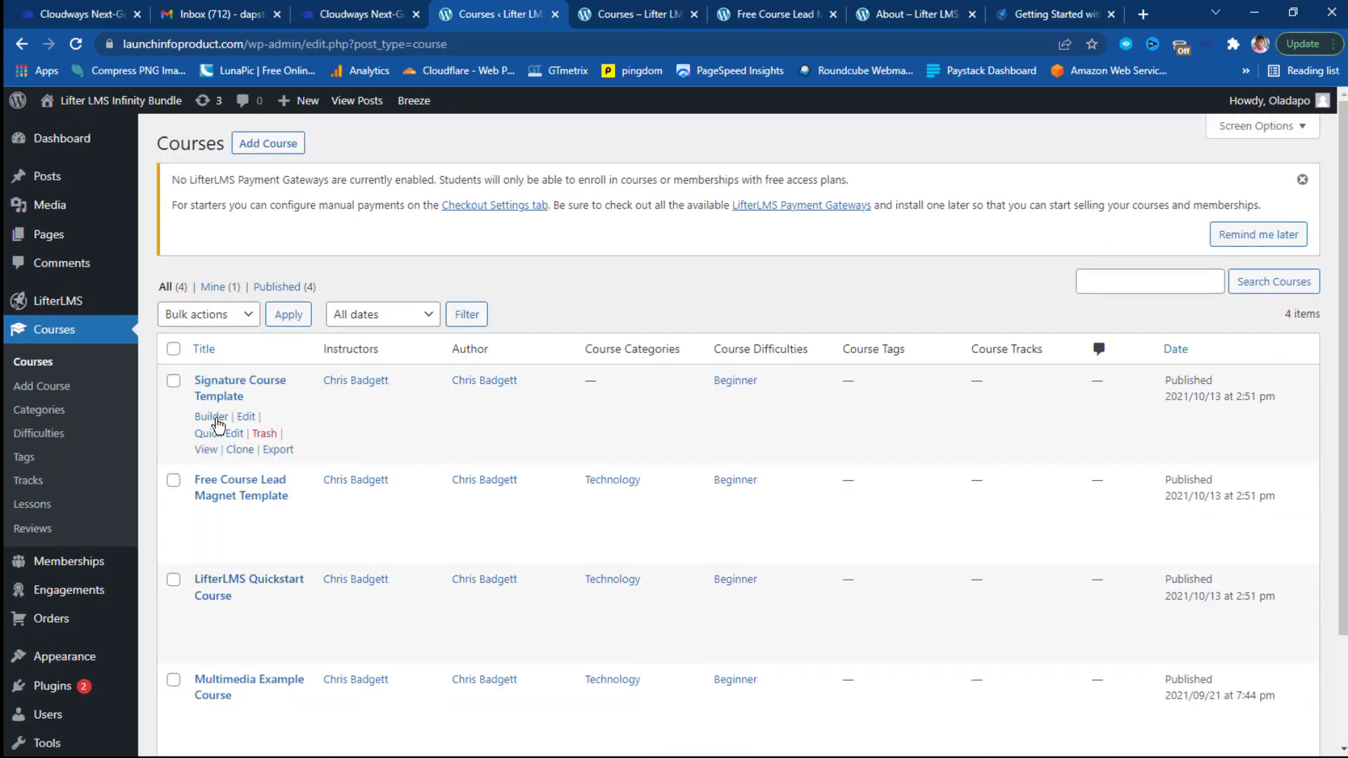
Open the Signature Course Template builder in a new browser tab.
{"action": "left_click", "coordinate": [213, 420]}
{"action": "right_click", "coordinate": [214, 420]}
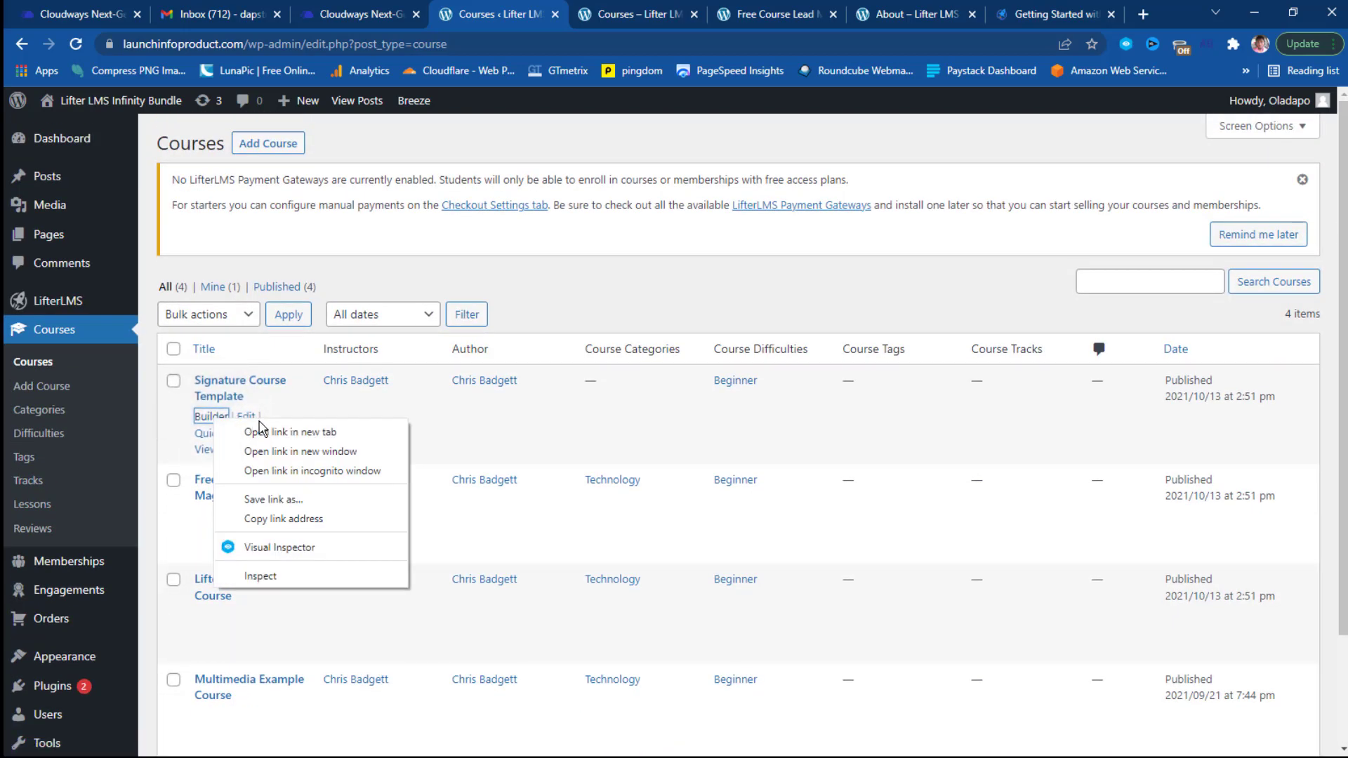
{"action": "left_click", "coordinate": [273, 433]}
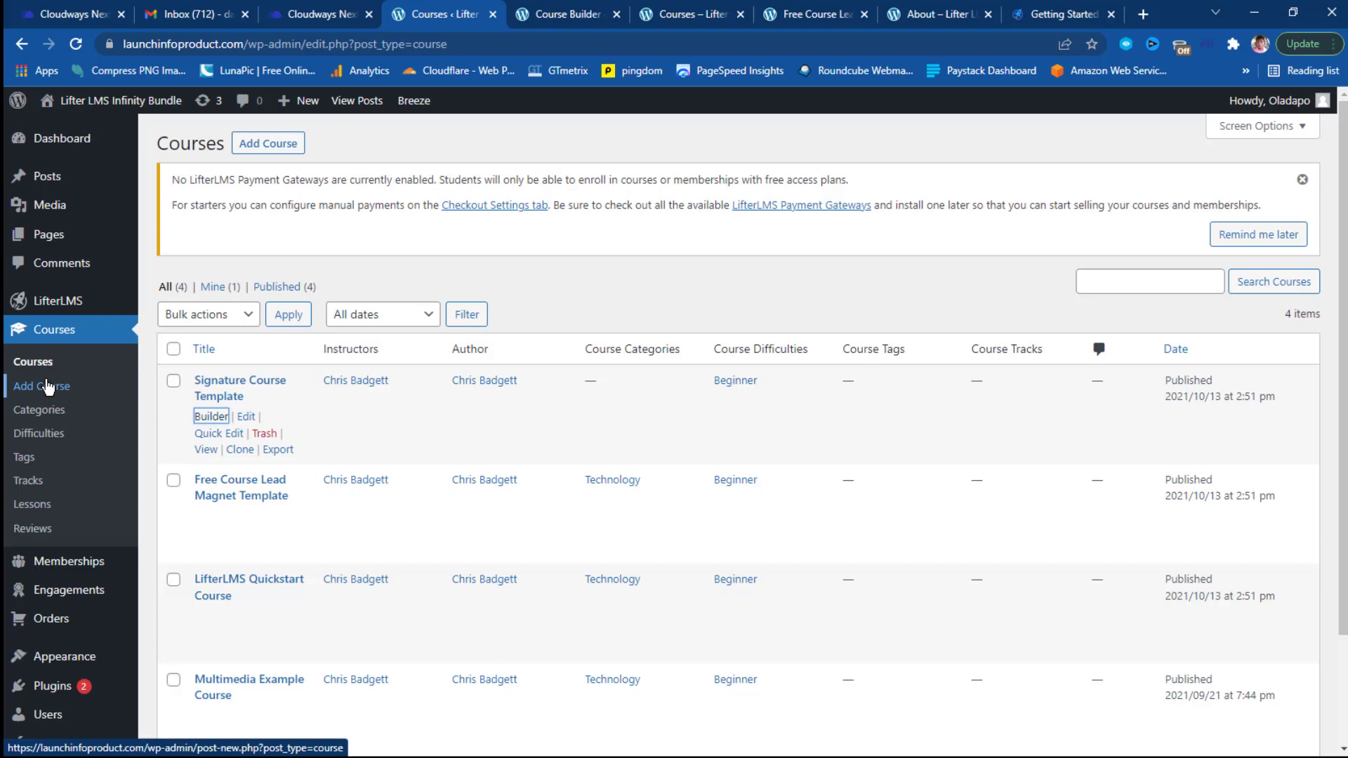
{"action": "mouse_move", "coordinate": [19, 300]}
Create a 'Fashion' course category with Technology as its parent category.
{"action": "left_click", "coordinate": [40, 419]}
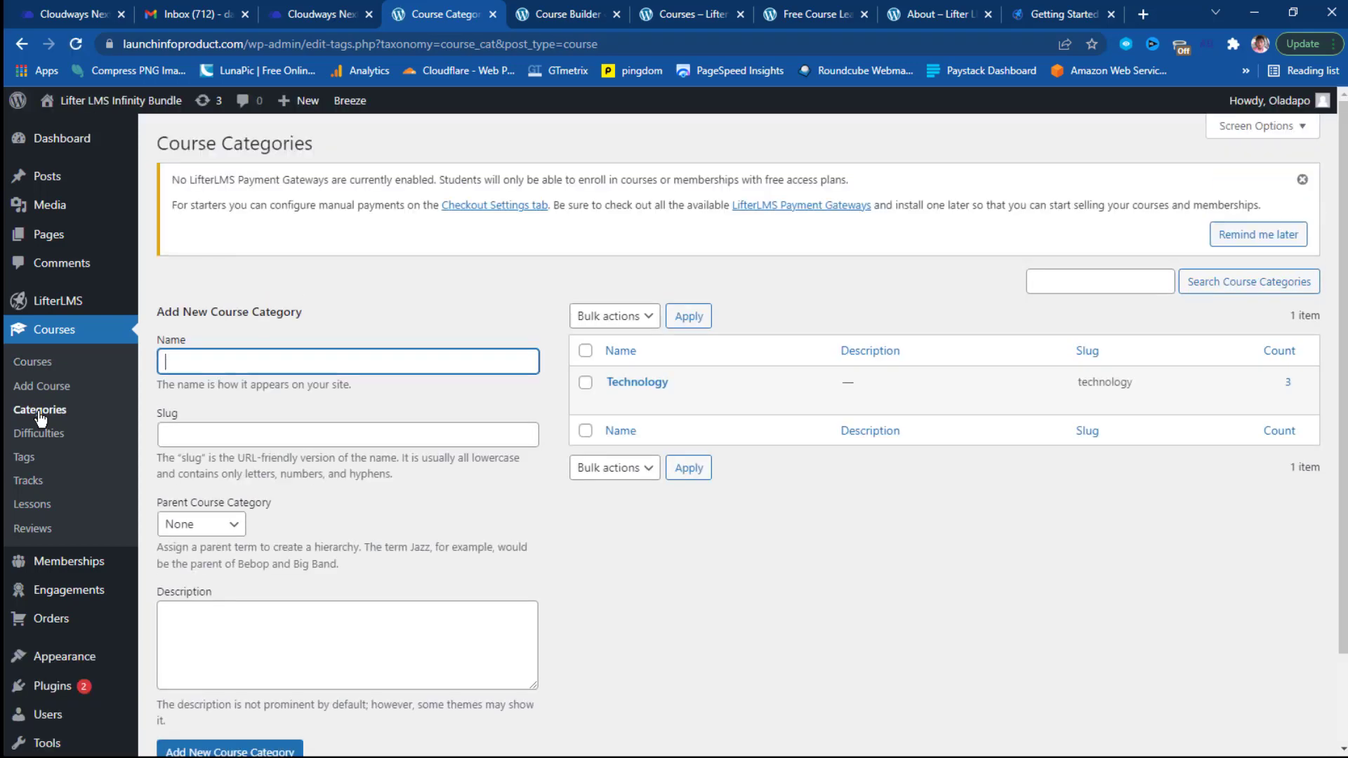
{"action": "mouse_move", "coordinate": [733, 402]}
{"action": "left_click", "coordinate": [202, 365]}
{"action": "type", "text": "Fashion"}
{"action": "scroll", "coordinate": [201, 452], "scroll_direction": "down", "scroll_amount": 1}
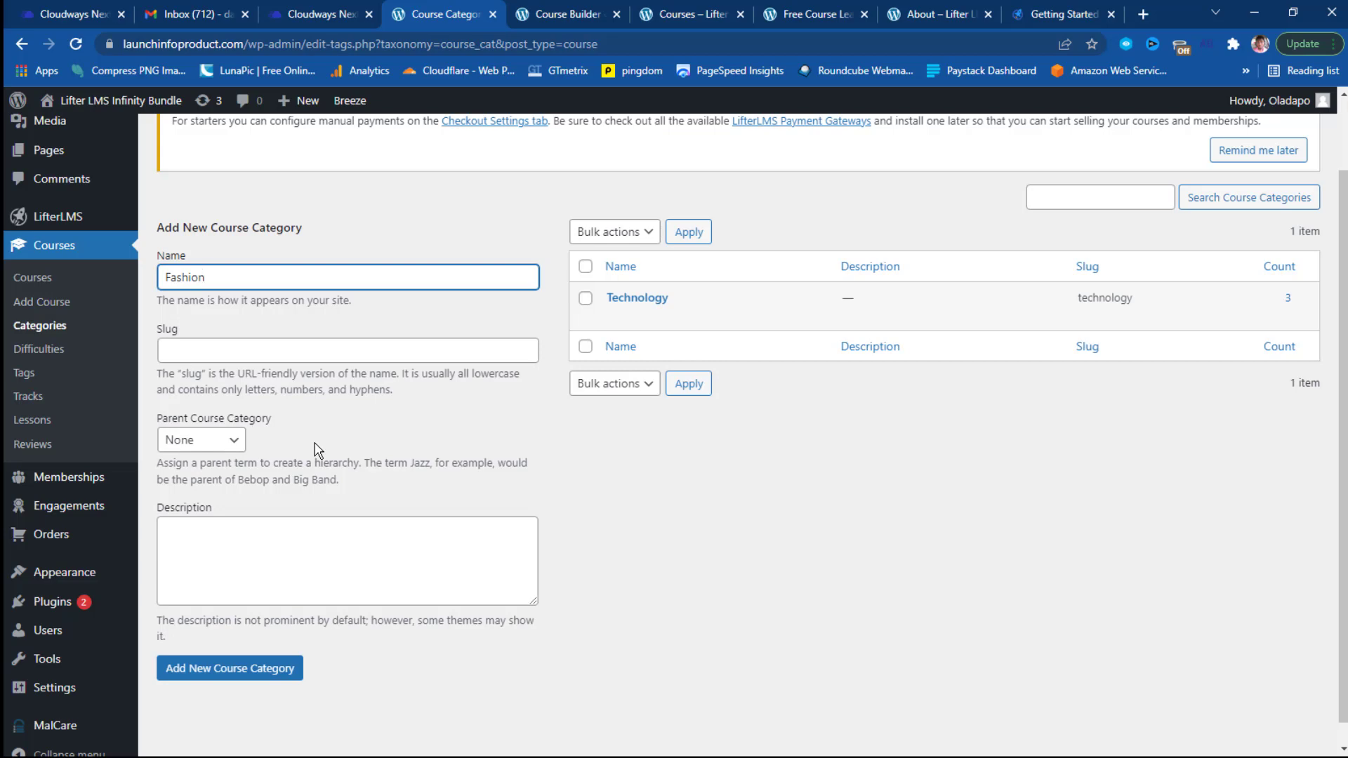
{"action": "left_click", "coordinate": [234, 440]}
{"action": "left_click", "coordinate": [229, 479]}
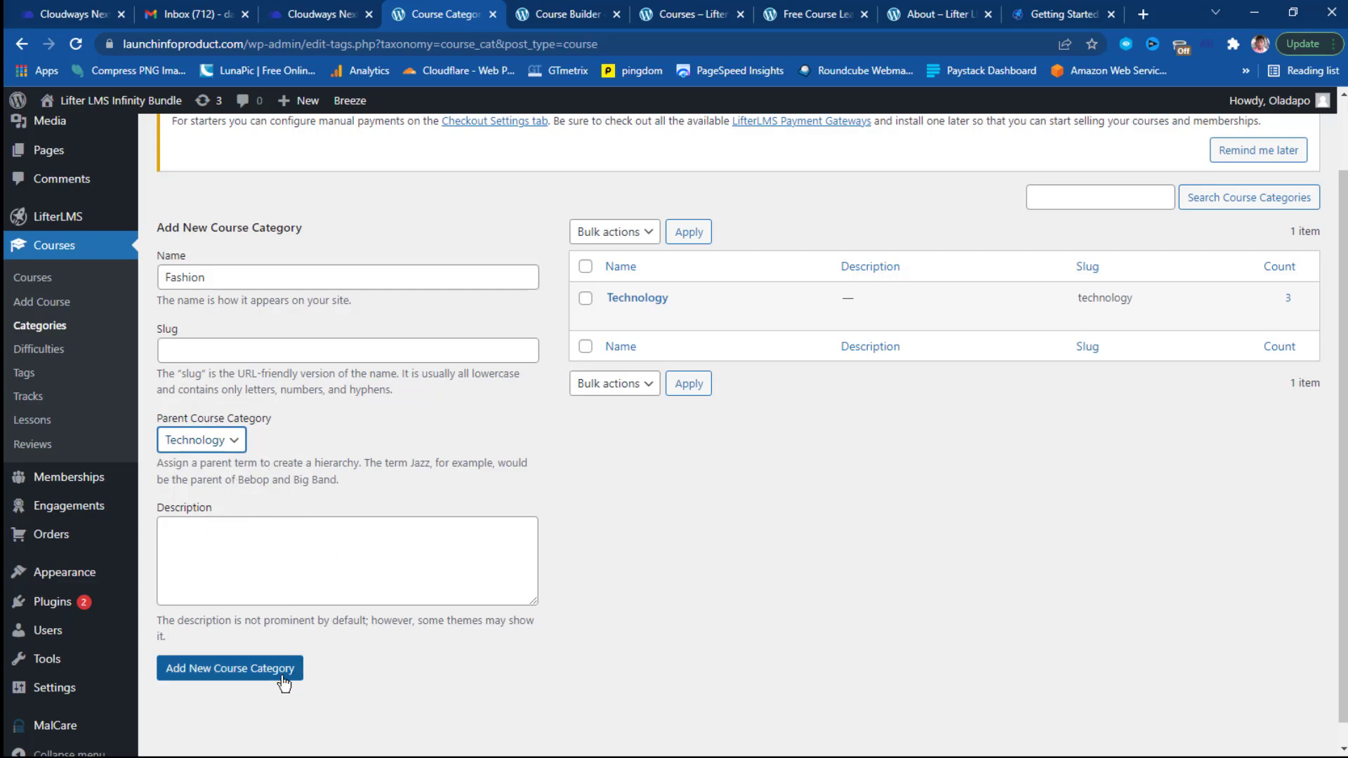
{"action": "left_click", "coordinate": [244, 668]}
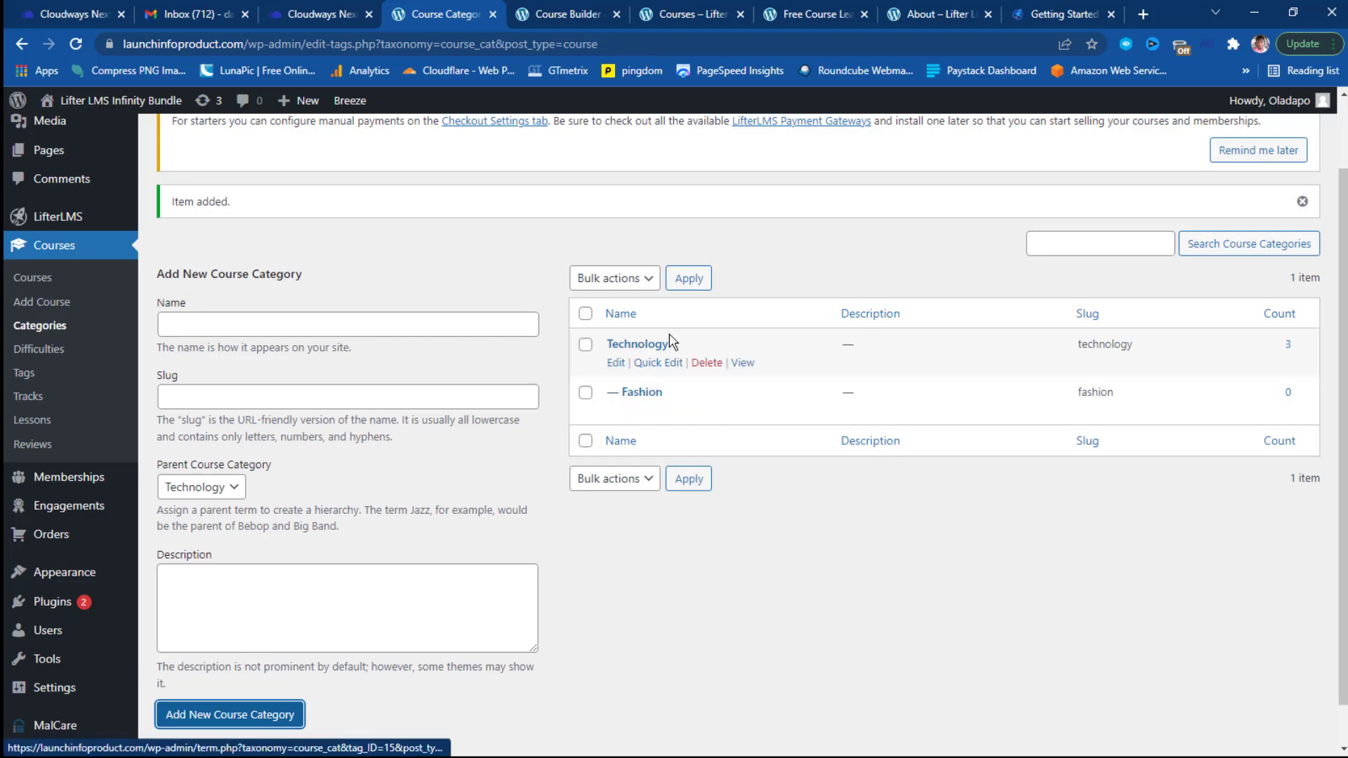
{"action": "mouse_move", "coordinate": [77, 573]}
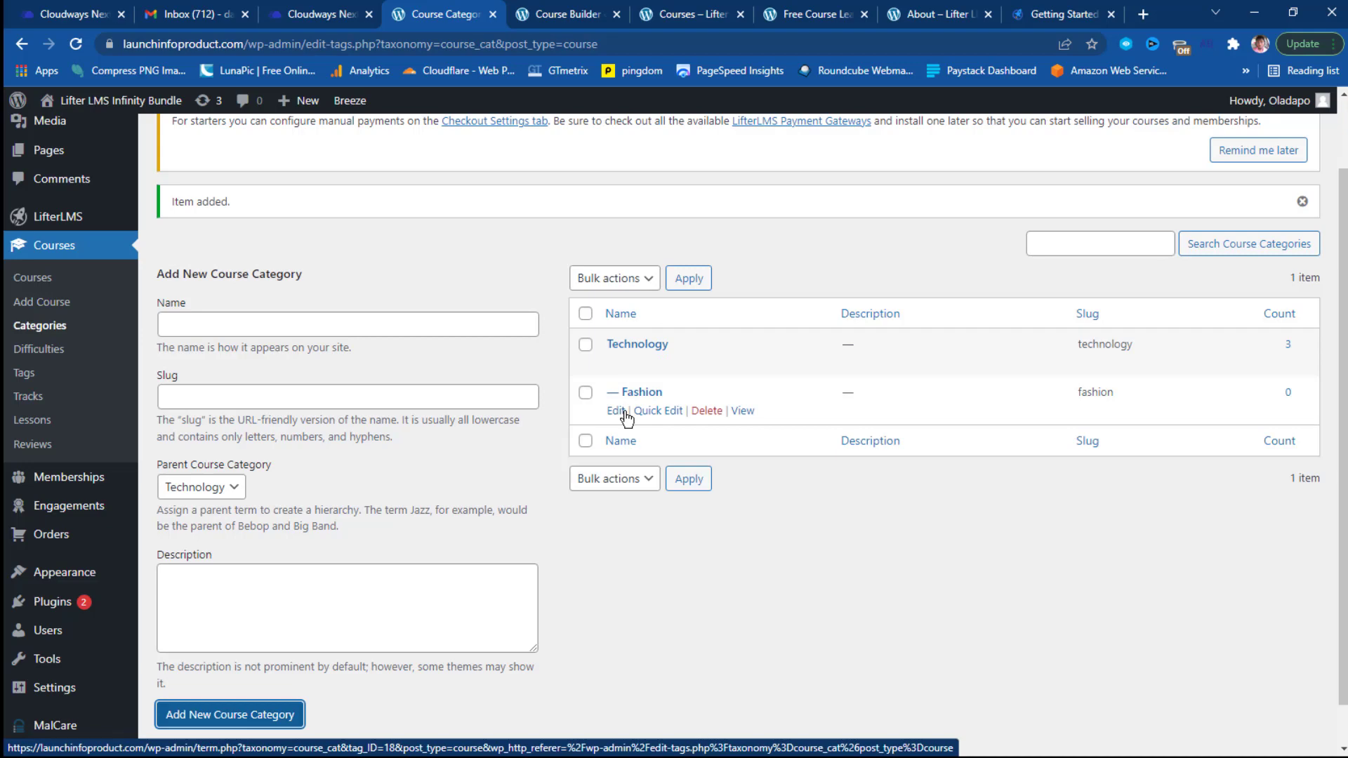
View the Course Difficulties page listing Advanced, Beginner and Intermediate.
{"action": "left_click", "coordinate": [28, 351]}
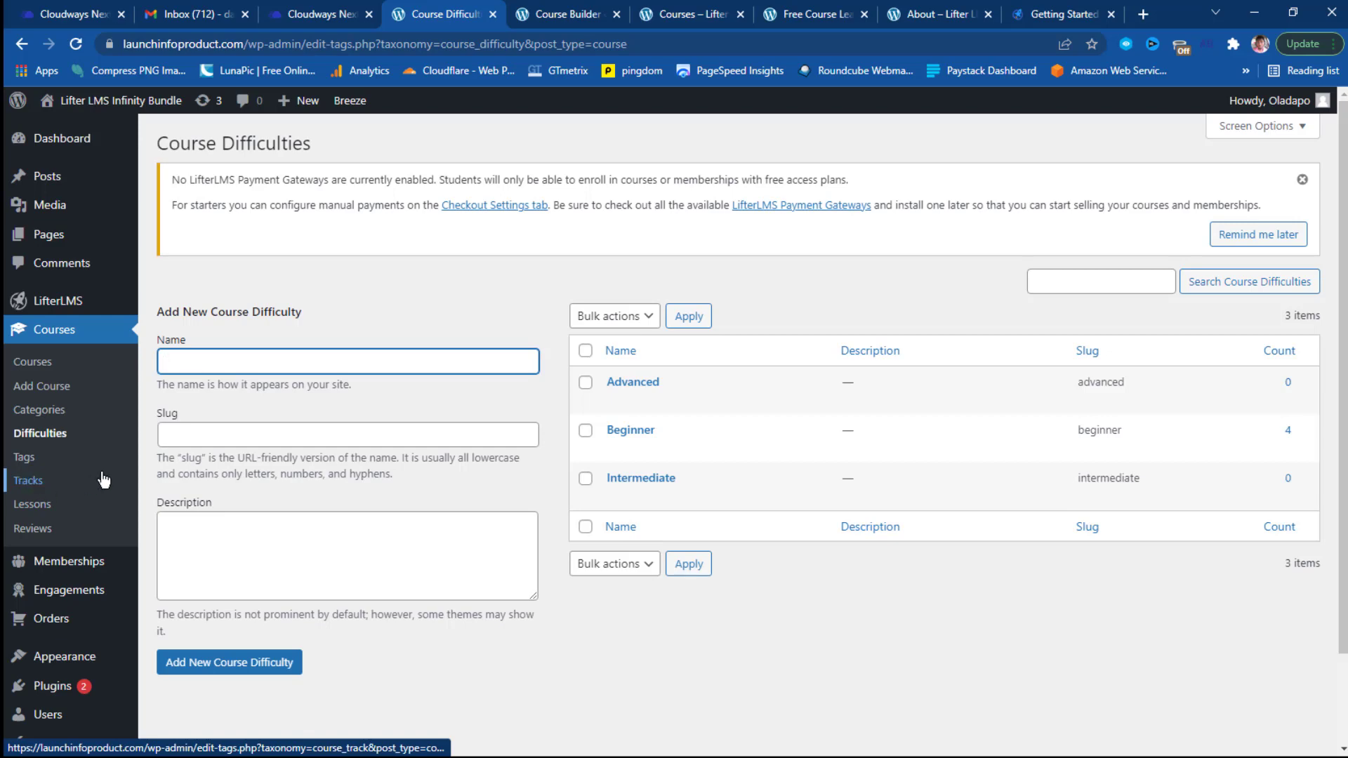
{"action": "scroll", "coordinate": [103, 480], "scroll_direction": "down", "scroll_amount": 1}
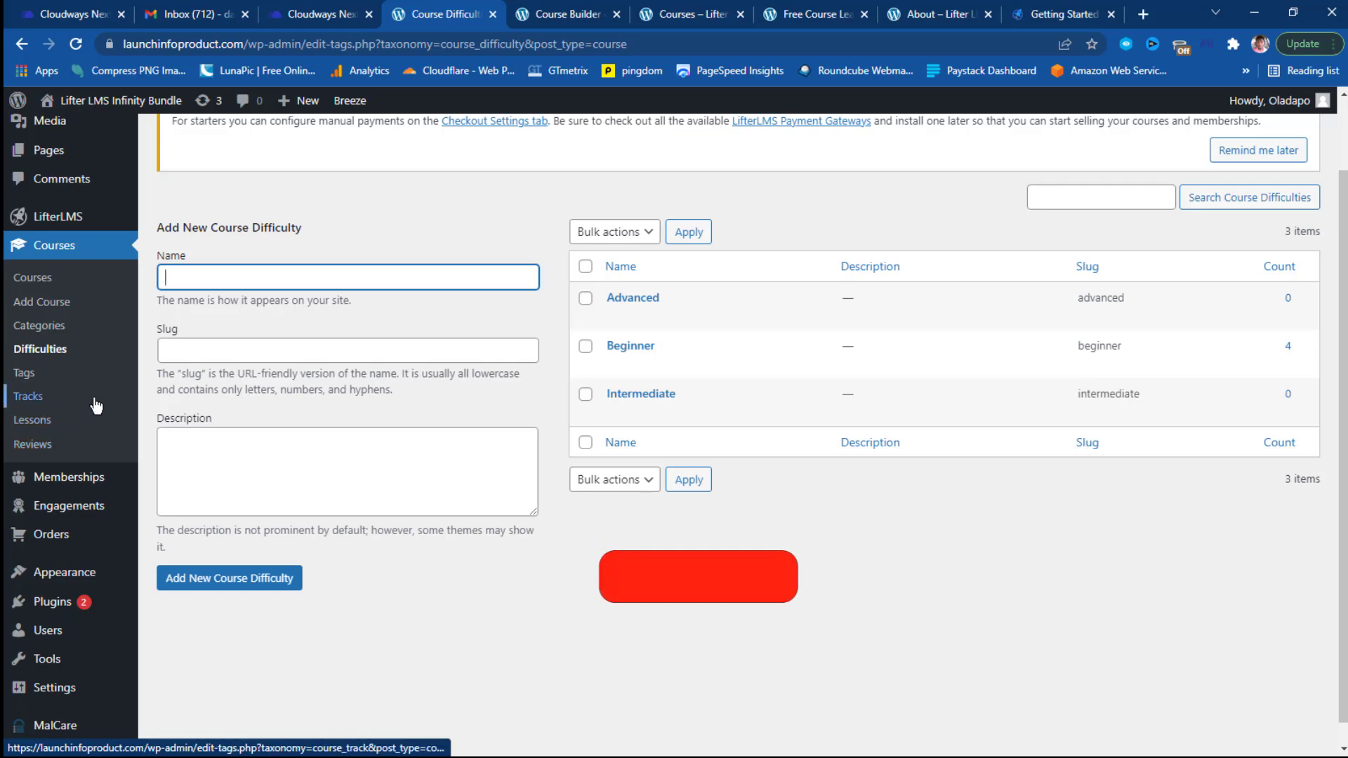
{"action": "scroll", "coordinate": [73, 435], "scroll_direction": "down", "scroll_amount": 1}
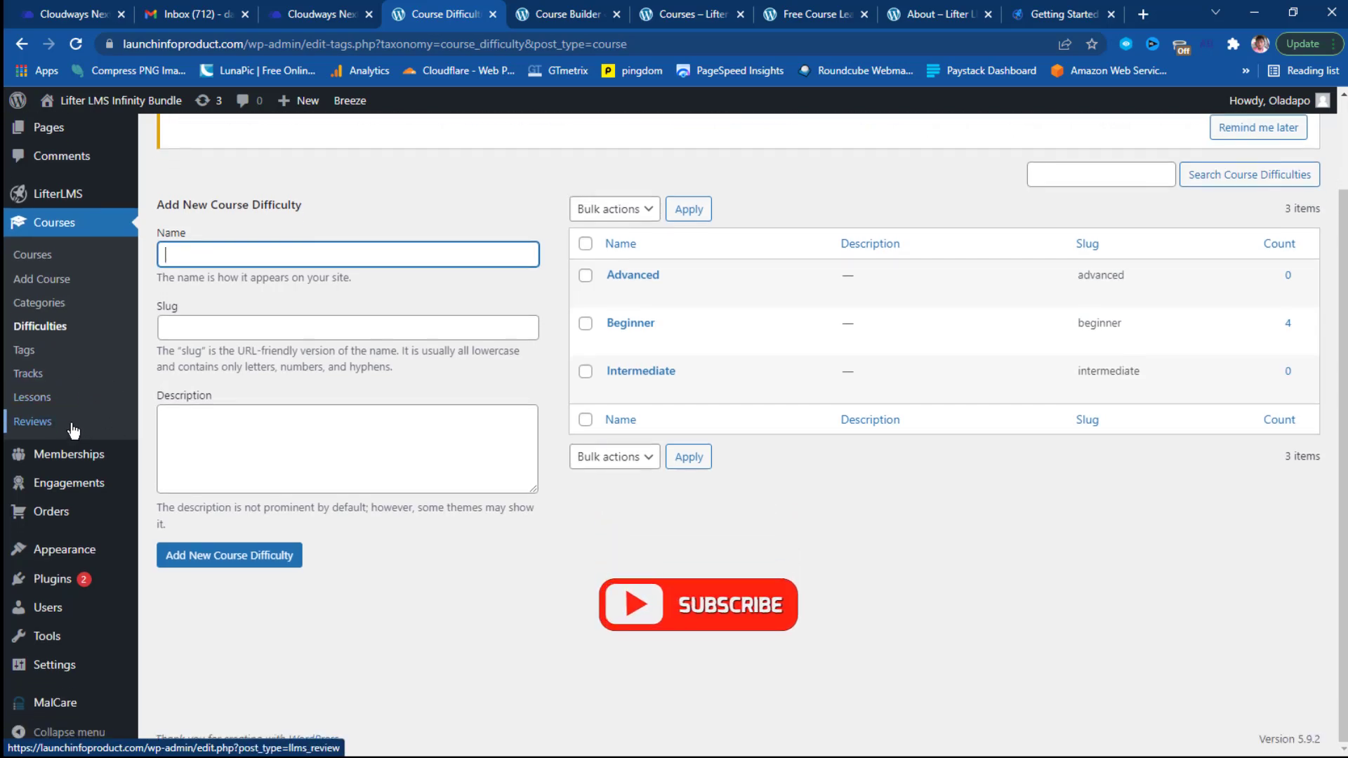
{"action": "mouse_move", "coordinate": [79, 459]}
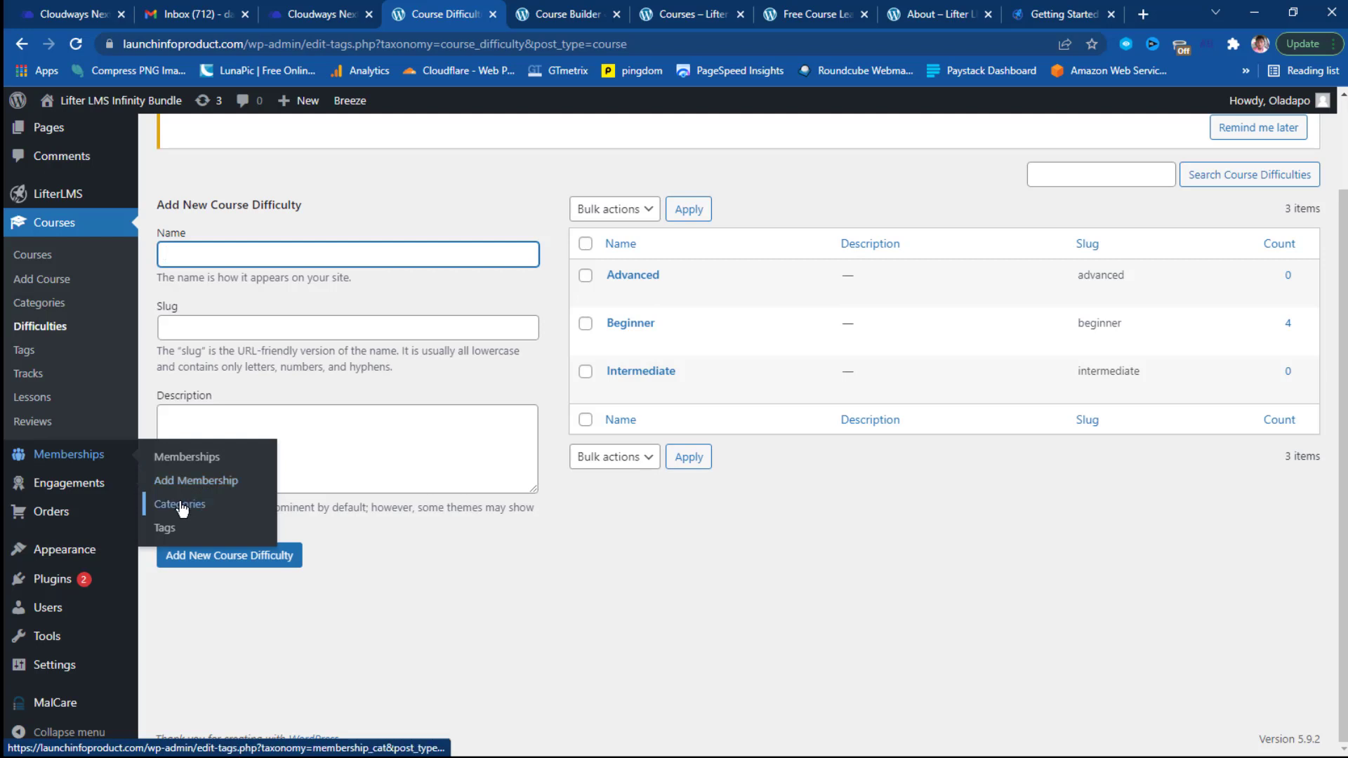
Start a new membership from the Memberships list with Add Membership.
{"action": "left_click", "coordinate": [166, 463]}
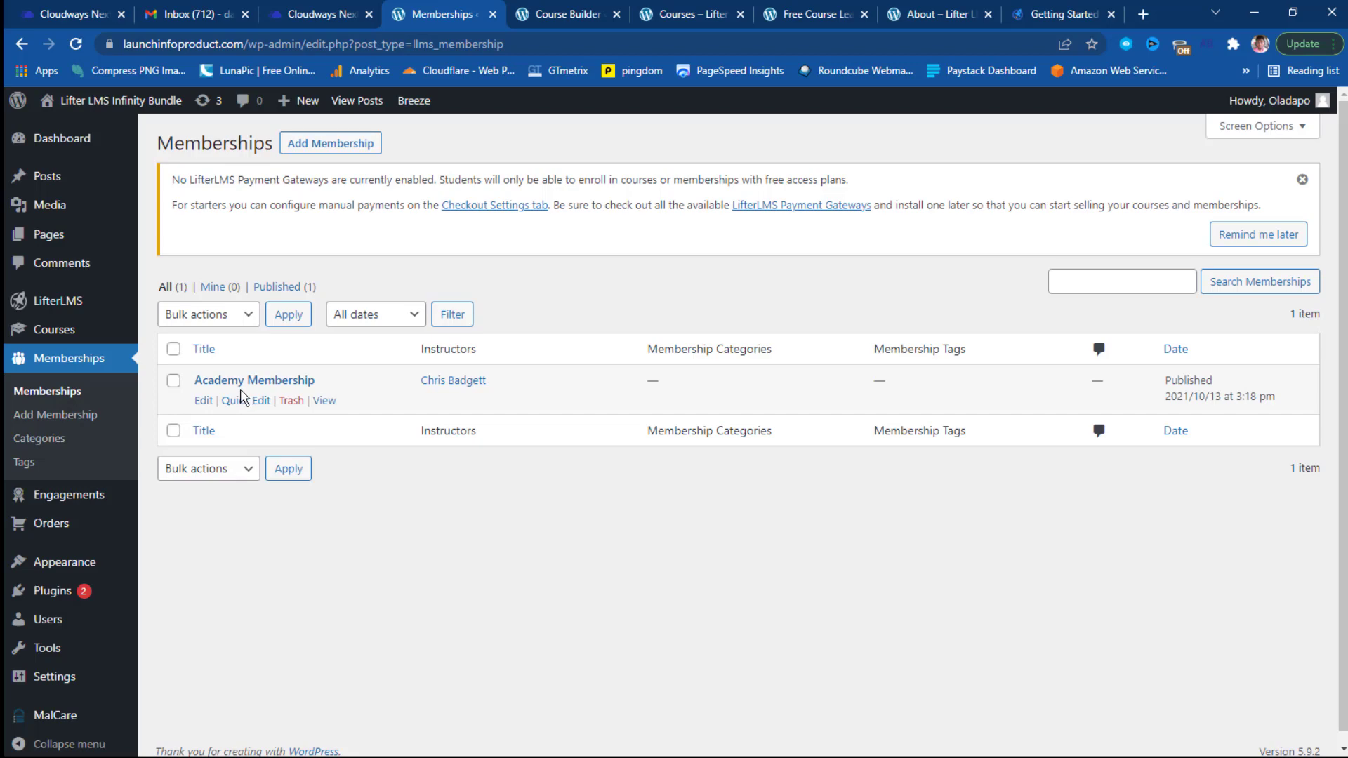
{"action": "left_click", "coordinate": [338, 148]}
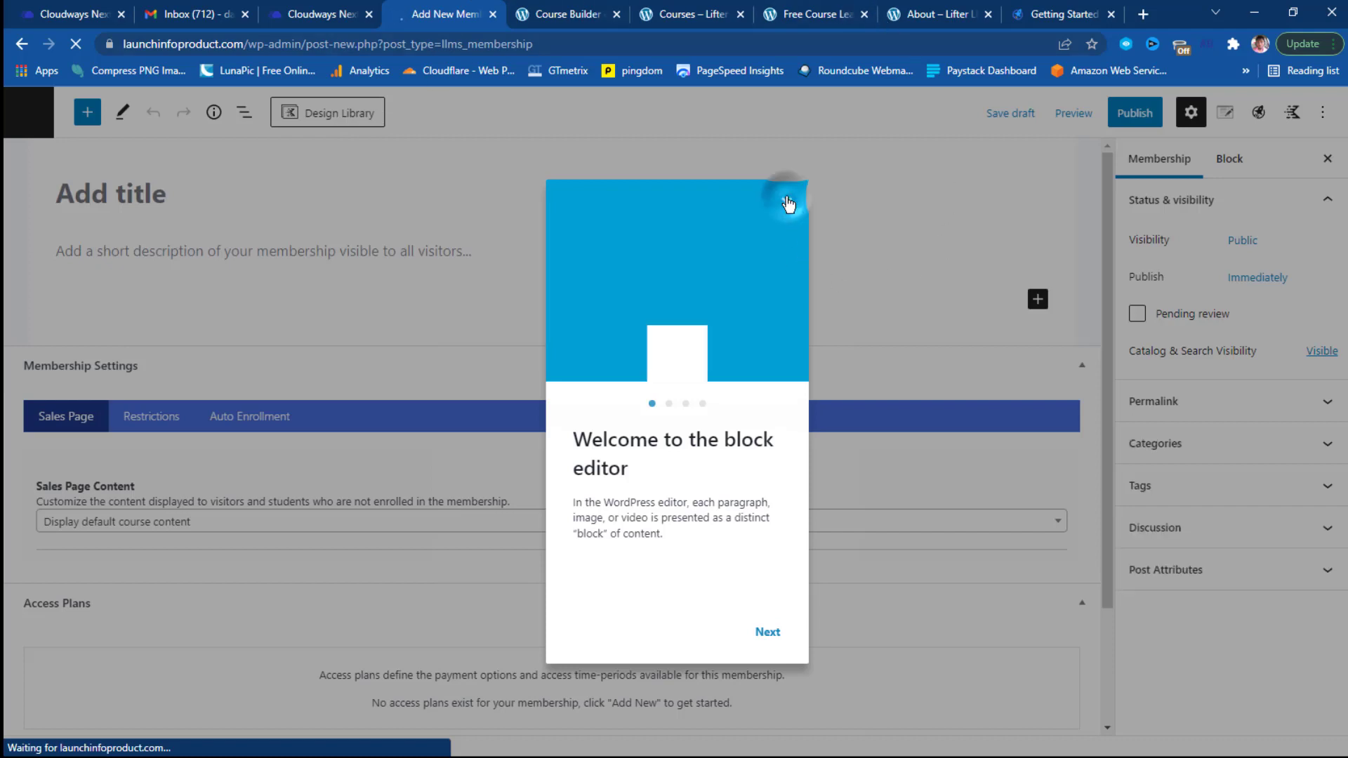
Dismiss the welcome guide and title the new membership 'Pro Membership'.
{"action": "left_click", "coordinate": [788, 202]}
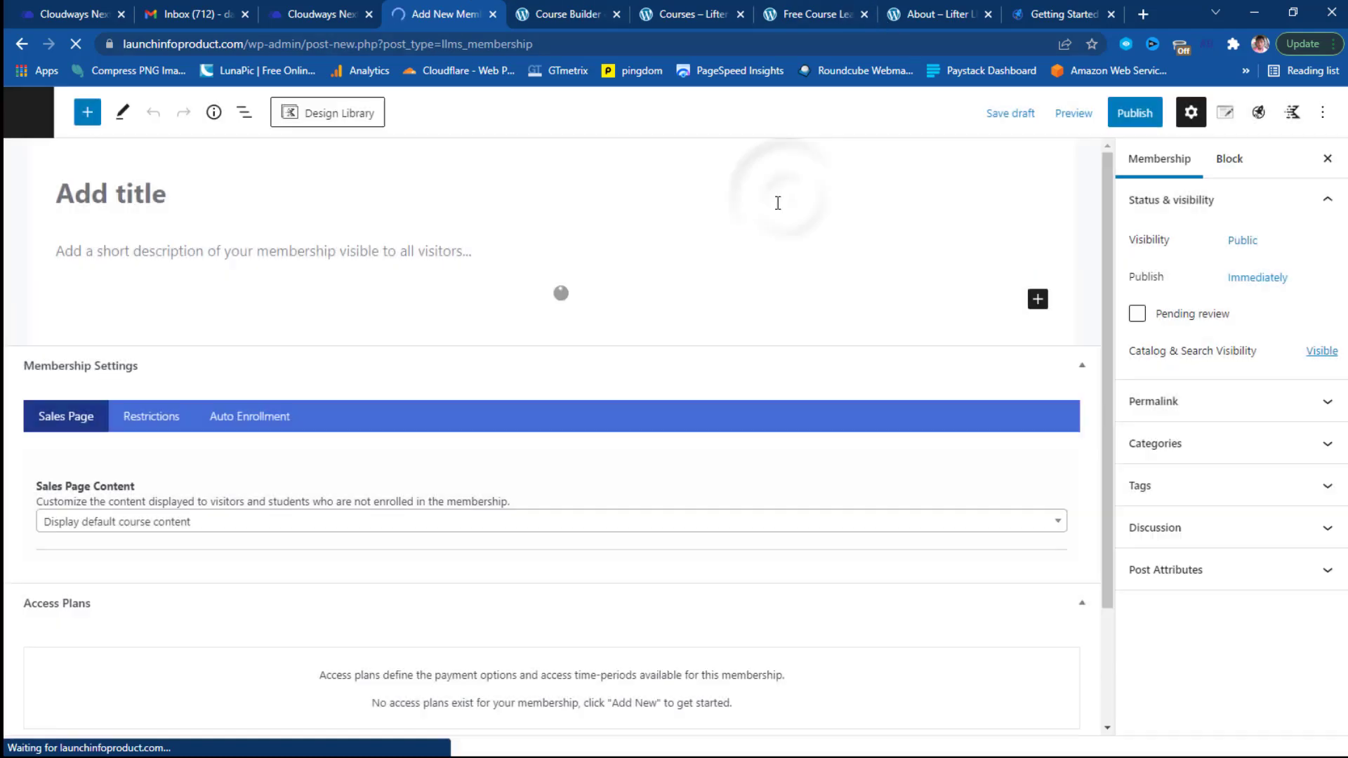
{"action": "left_click", "coordinate": [160, 205]}
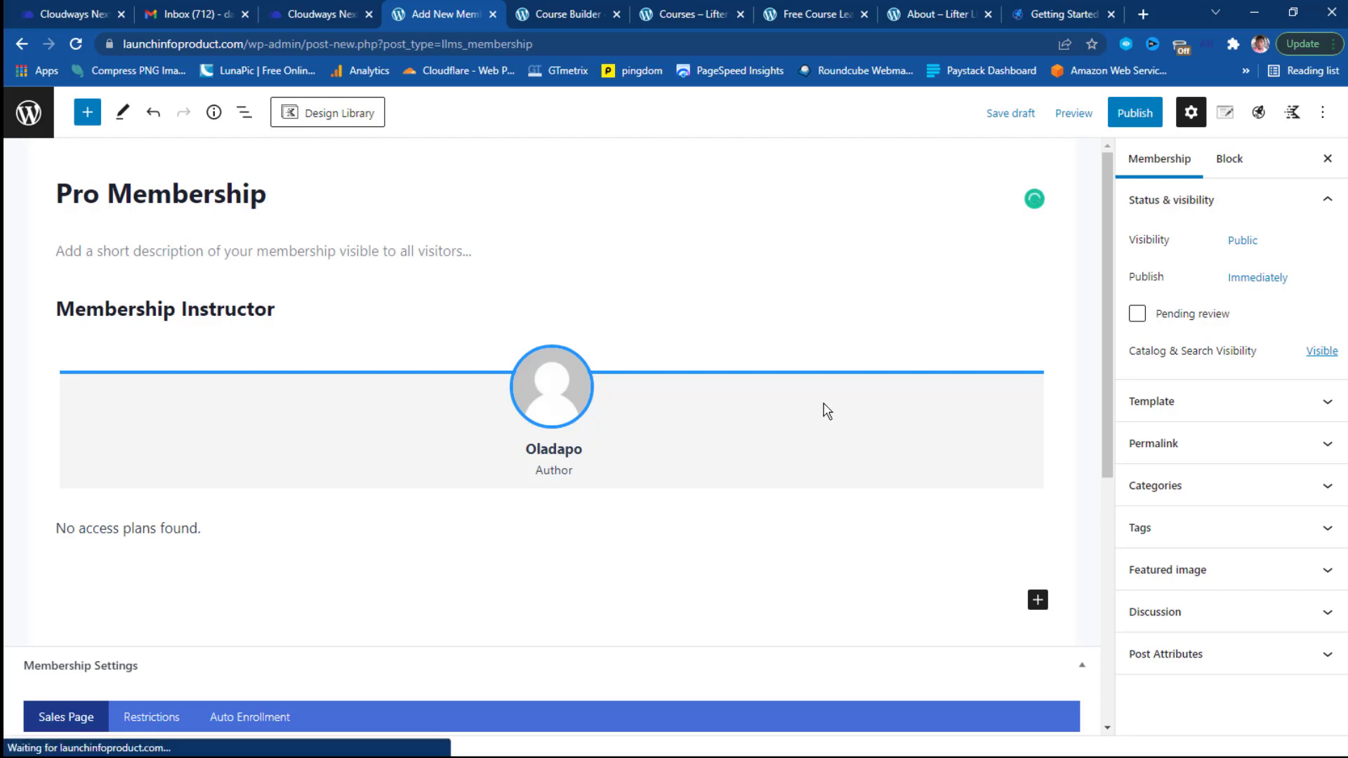
{"action": "scroll", "coordinate": [257, 269], "scroll_direction": "down", "scroll_amount": 3}
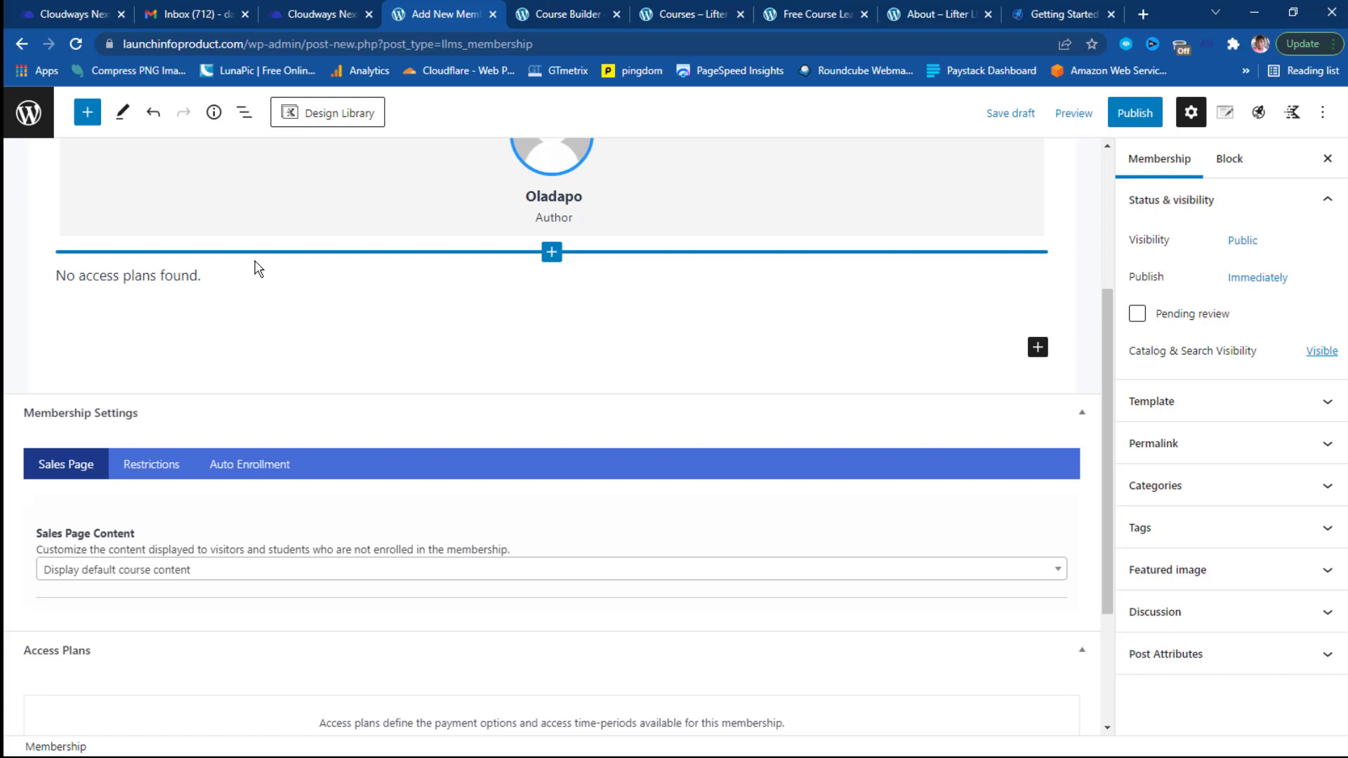
{"action": "scroll", "coordinate": [257, 271], "scroll_direction": "down", "scroll_amount": 2}
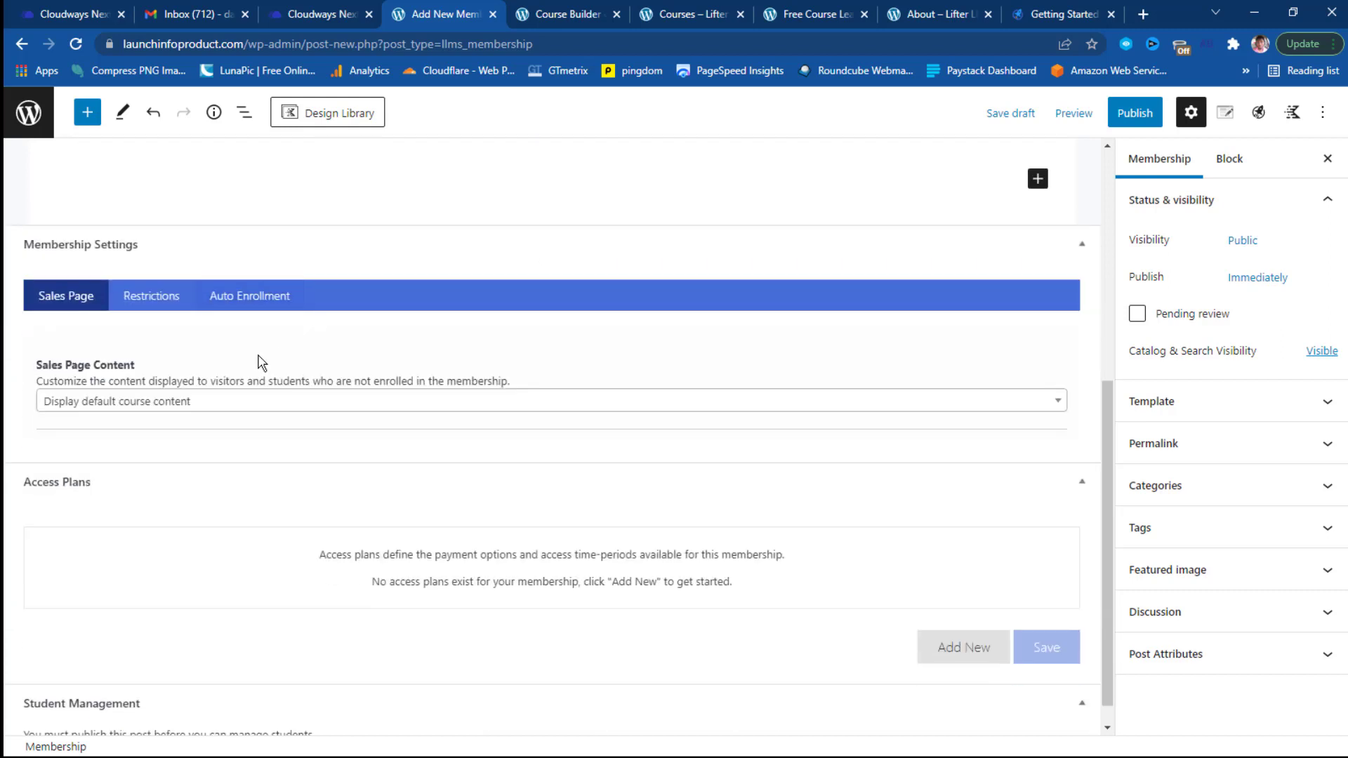
In the Restrictions settings, set the Pro Membership's restricted access redirect to Stay on page.
{"action": "left_click", "coordinate": [164, 296]}
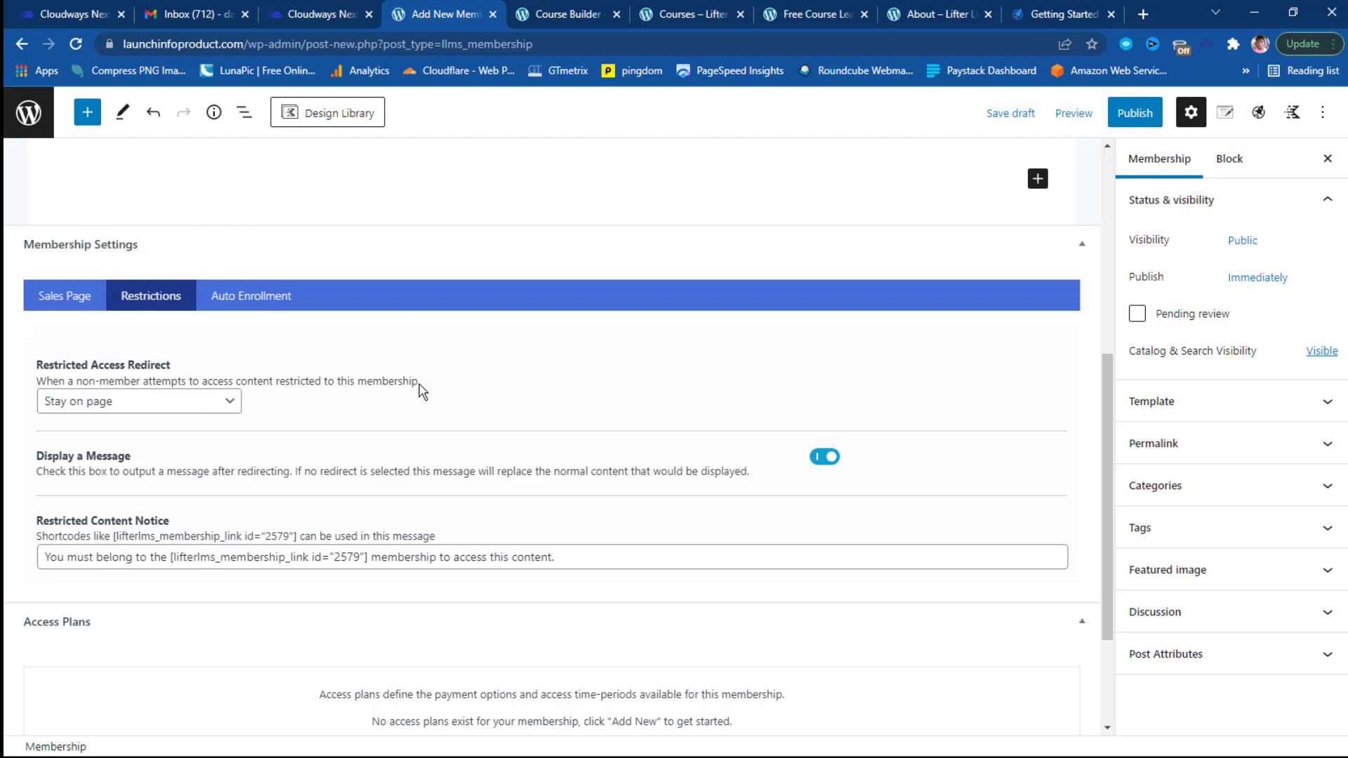
{"action": "left_click", "coordinate": [232, 402]}
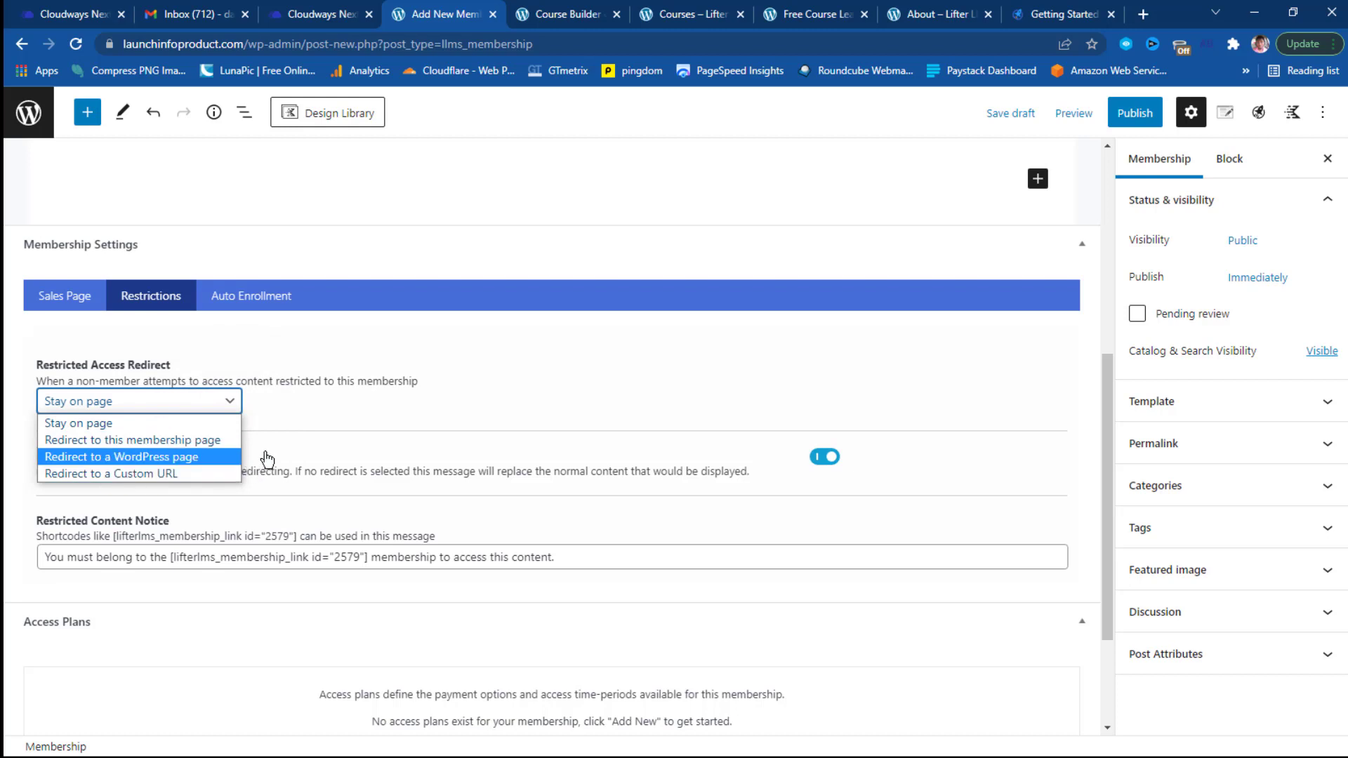
{"action": "left_click", "coordinate": [315, 418]}
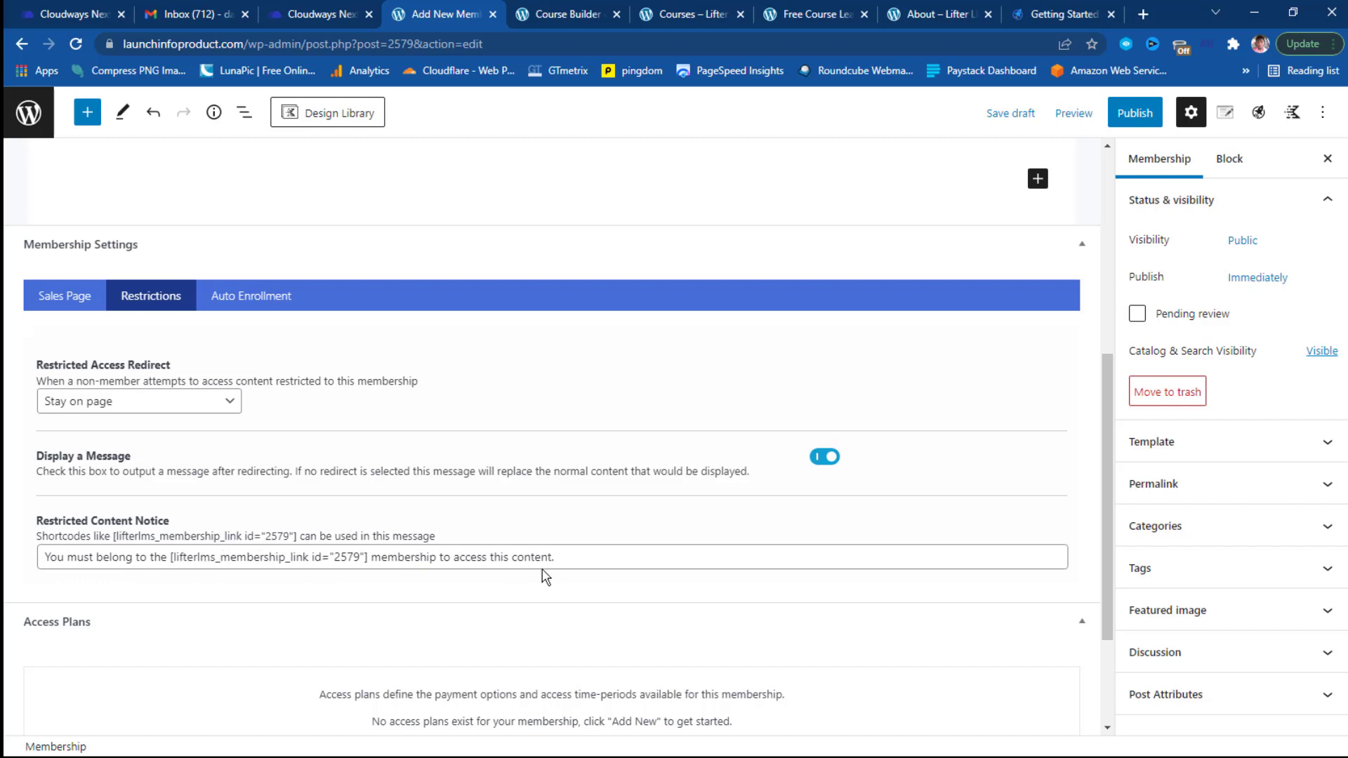
{"action": "scroll", "coordinate": [610, 561], "scroll_direction": "down", "scroll_amount": 2}
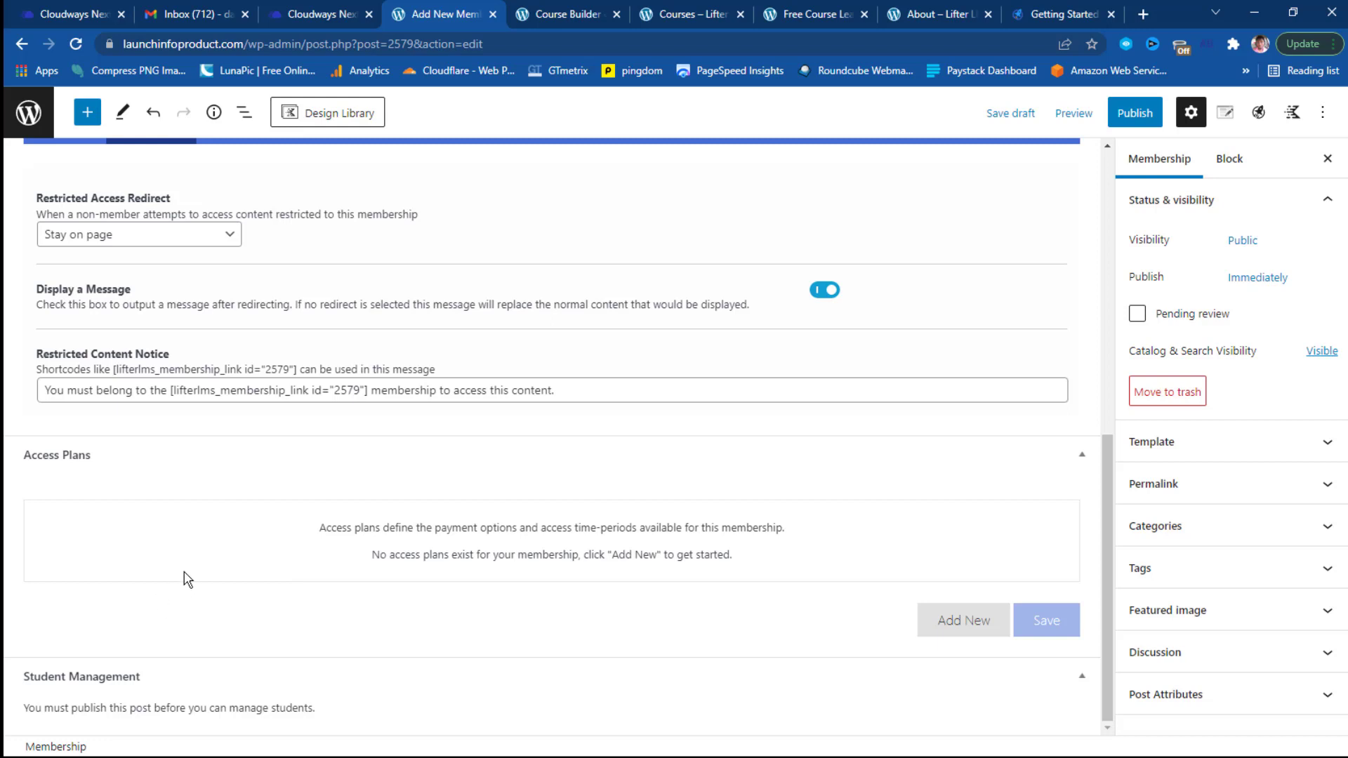
{"action": "scroll", "coordinate": [183, 576], "scroll_direction": "up", "scroll_amount": 8}
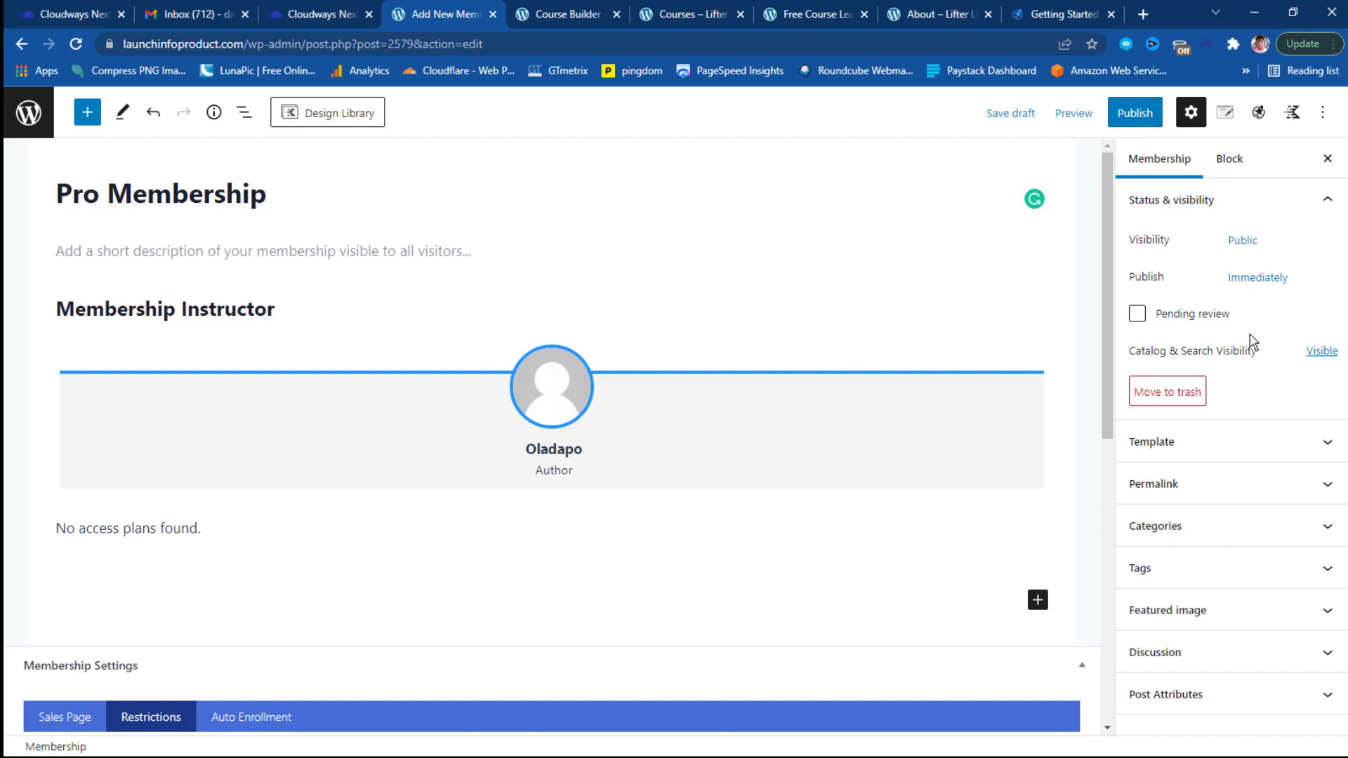
Expand and collapse the Template panel, then start publishing to reach the Public, immediate pre-publish check.
{"action": "left_click", "coordinate": [1328, 444]}
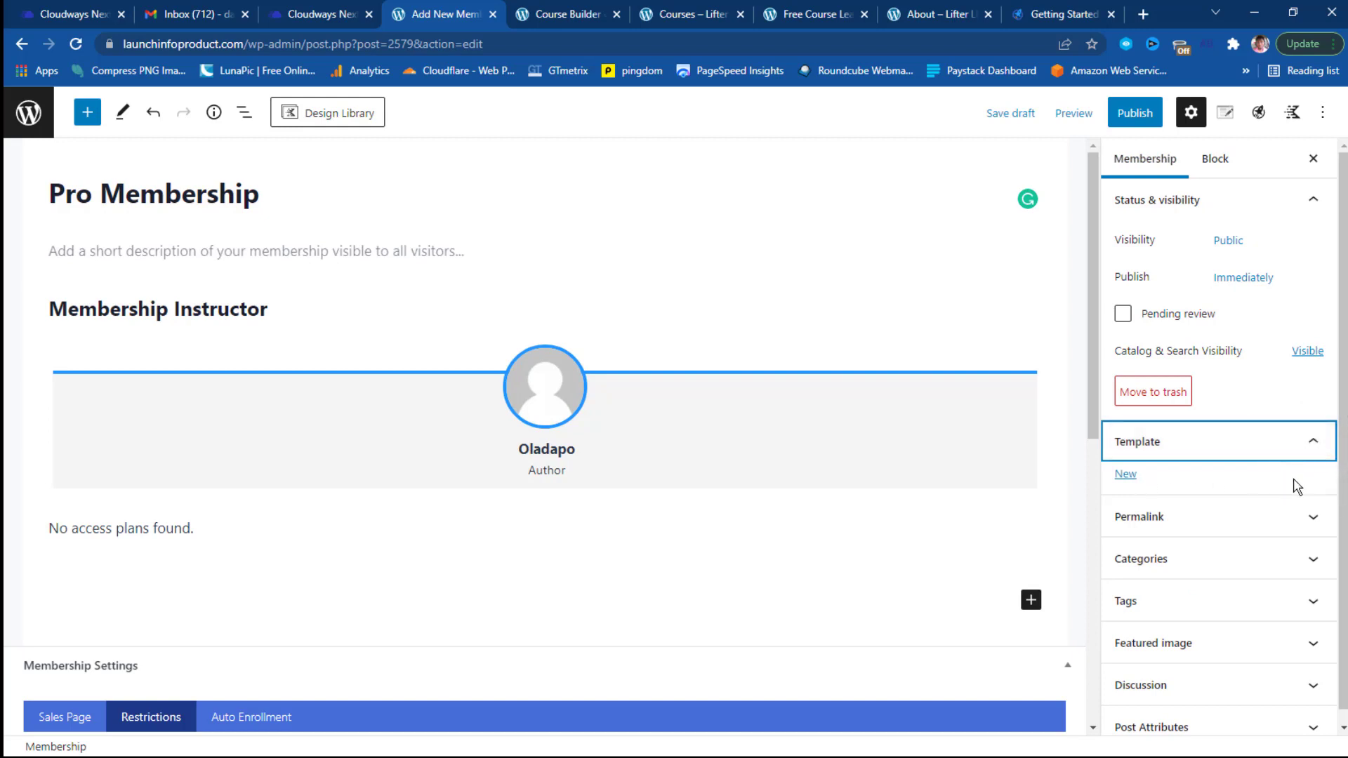
{"action": "left_click", "coordinate": [1314, 444]}
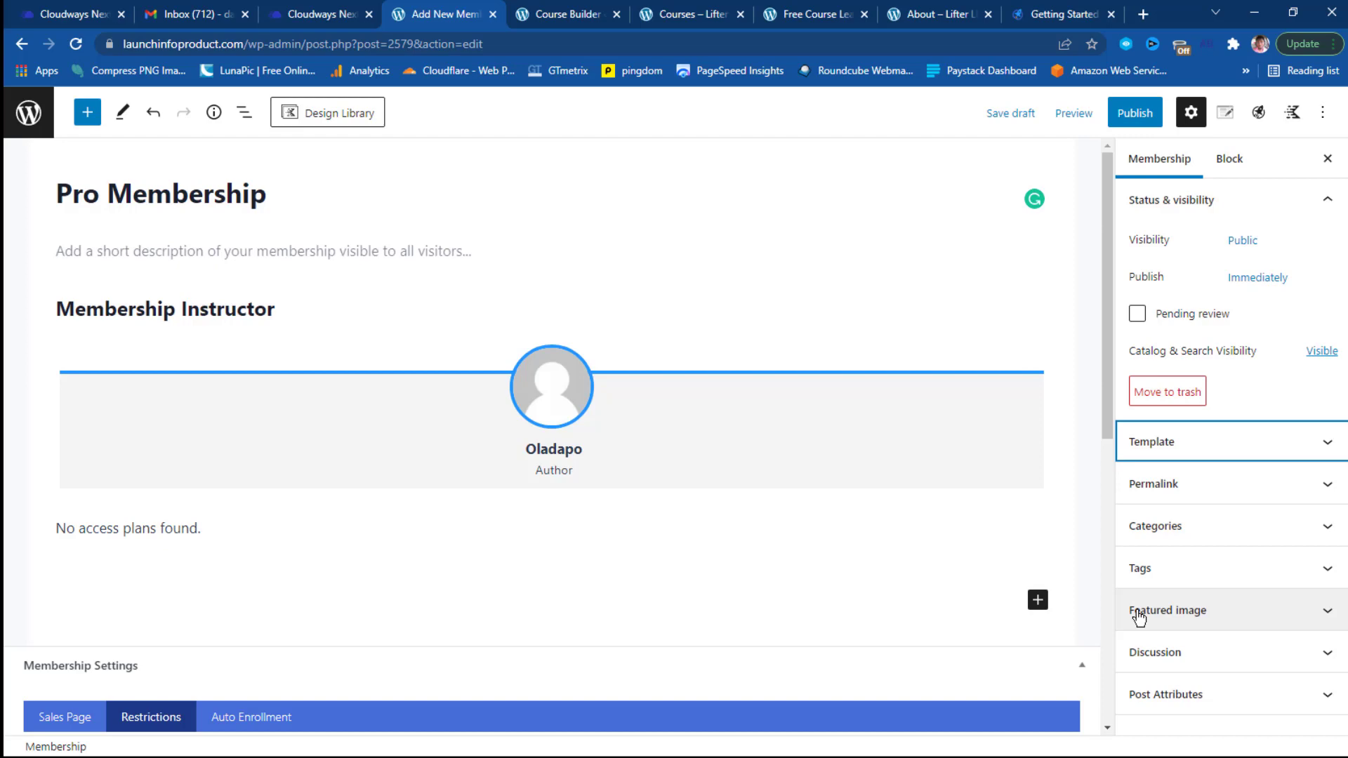
{"action": "left_click", "coordinate": [1135, 112]}
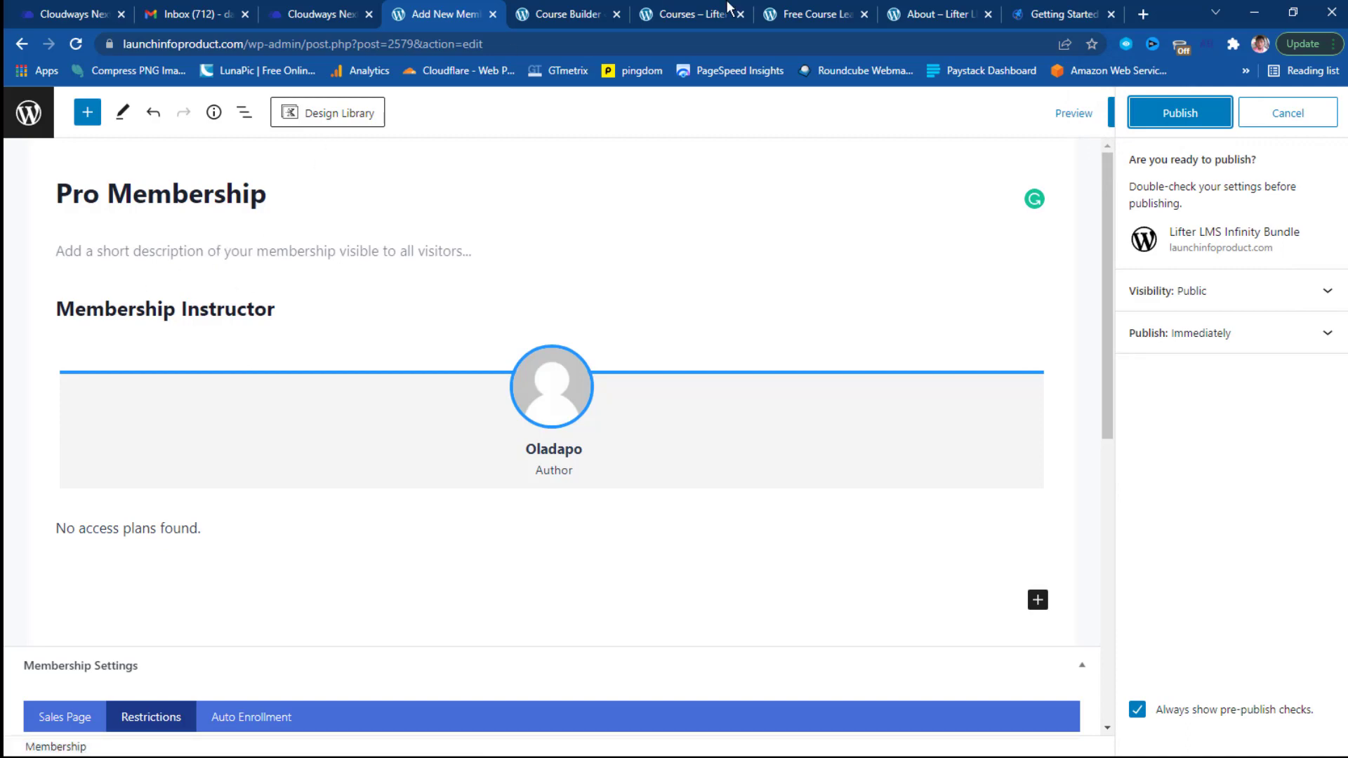
Confirm publishing the Pro Membership and go back to the Memberships list.
{"action": "left_click", "coordinate": [1162, 115]}
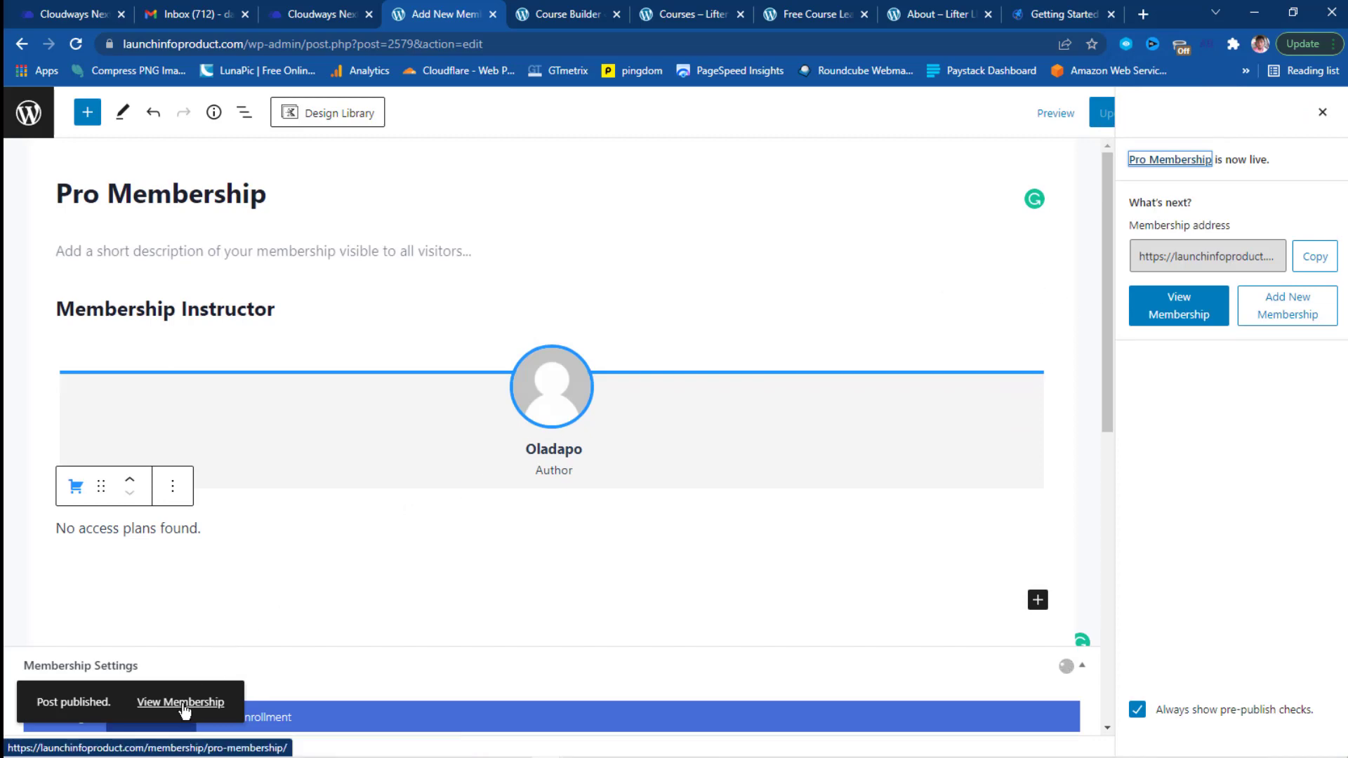
{"action": "left_click", "coordinate": [30, 117]}
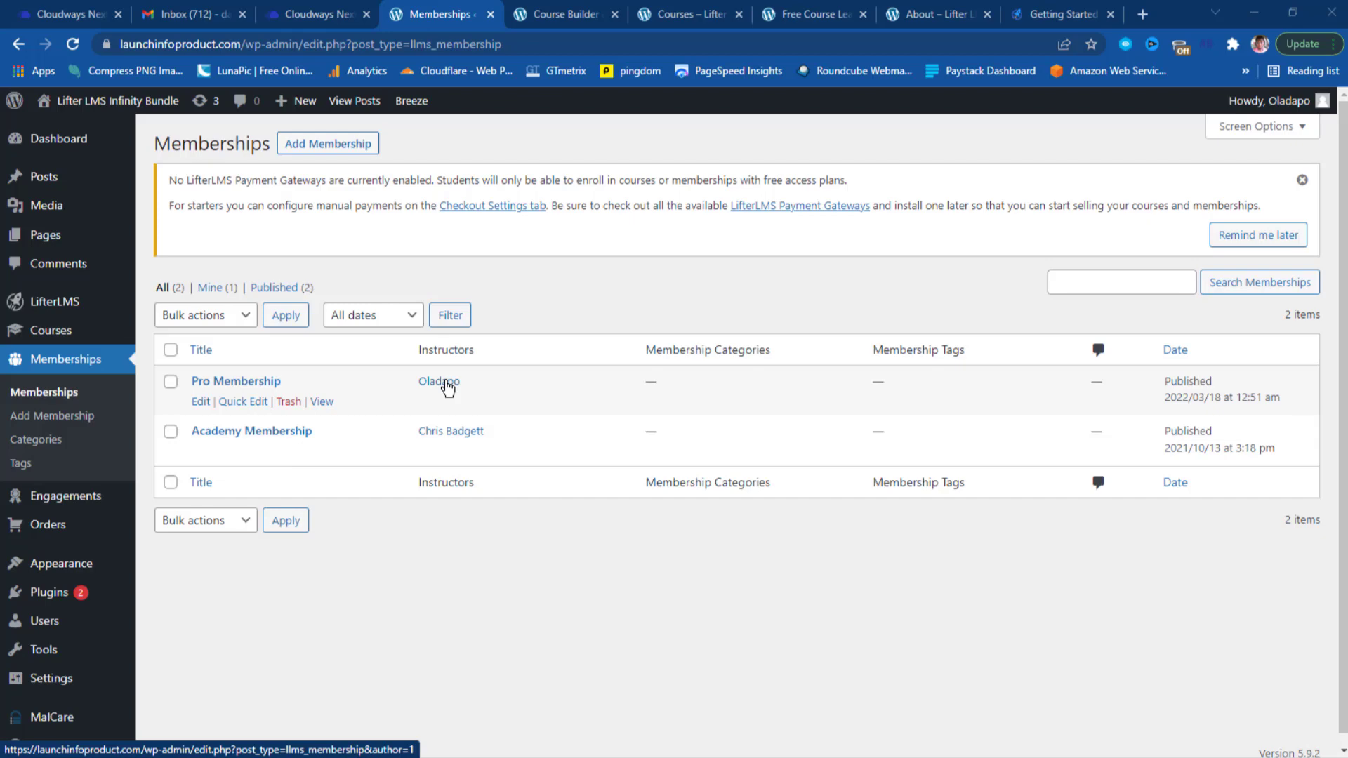
{"action": "mouse_move", "coordinate": [73, 500]}
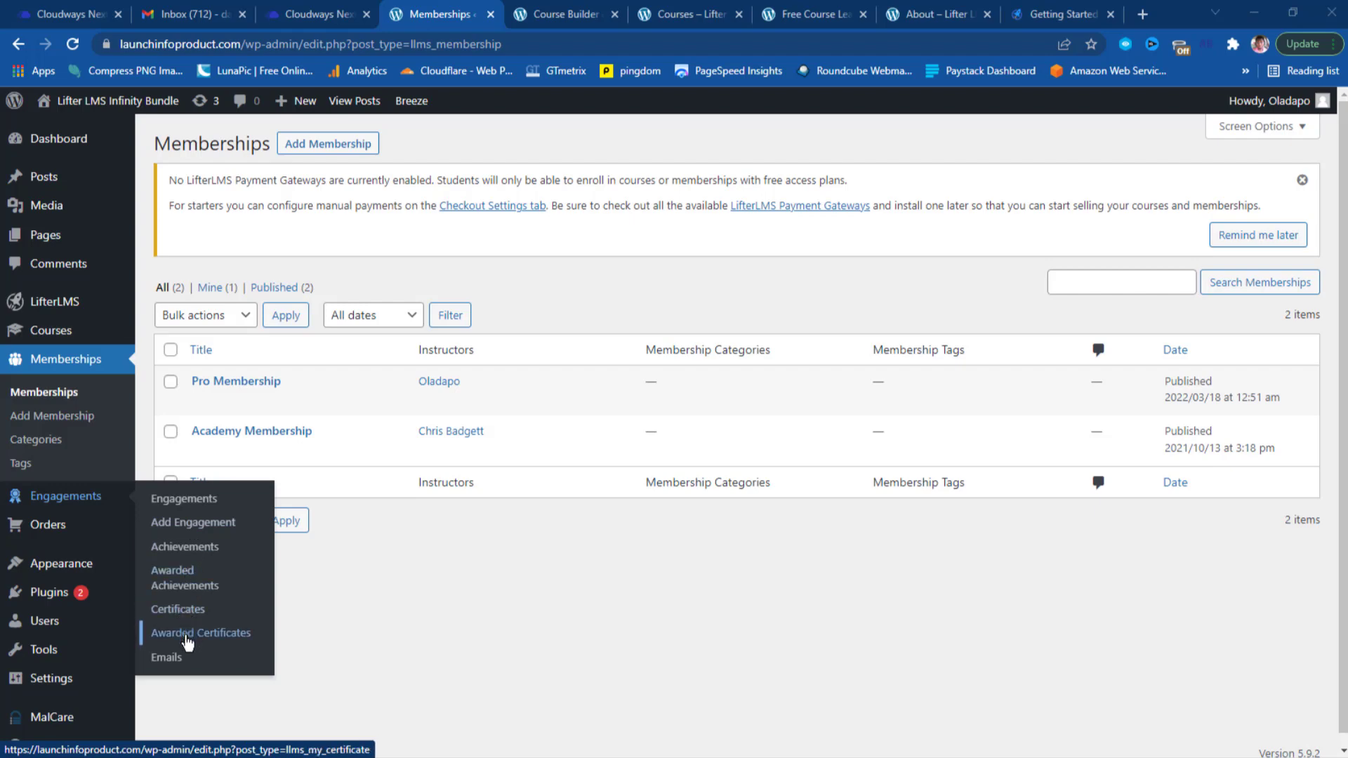
Go to Engagements through the admin sidebar's Engagements flyout.
{"action": "left_click", "coordinate": [183, 500]}
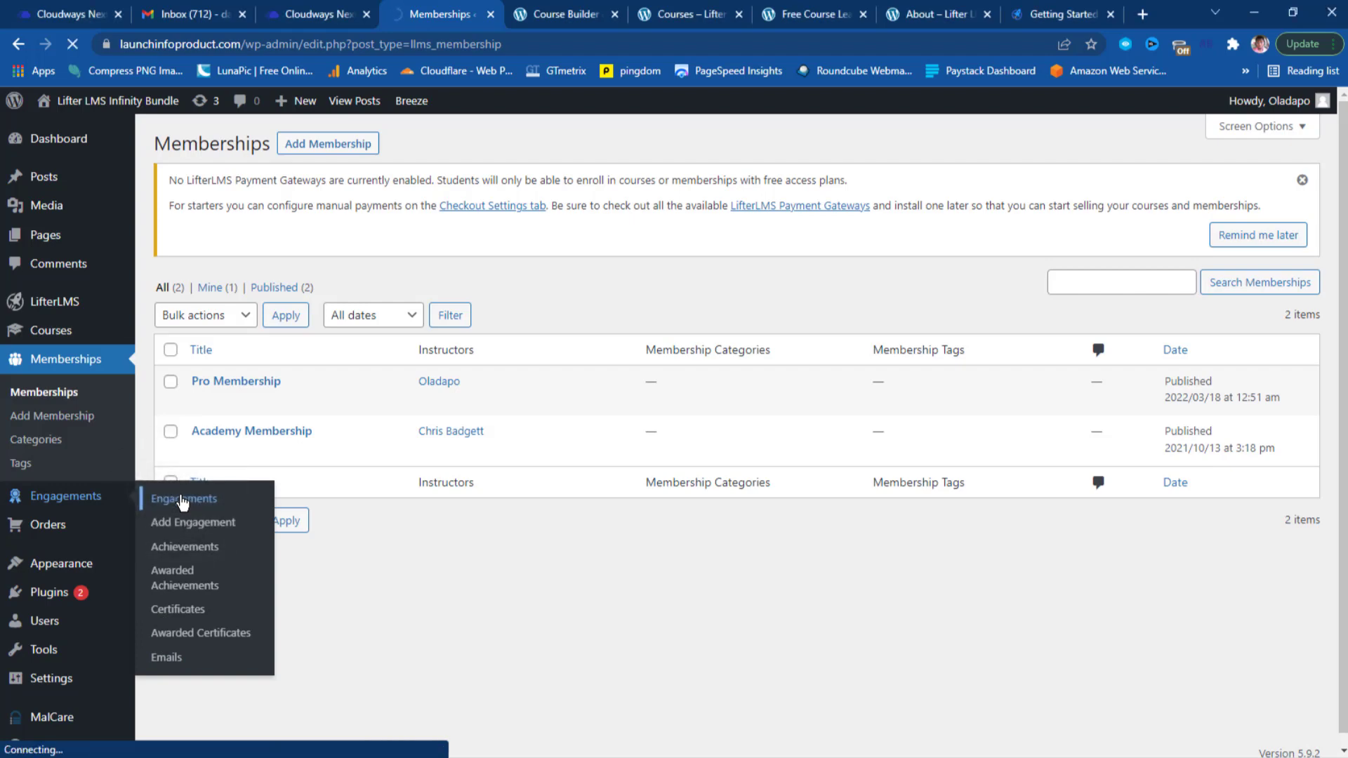
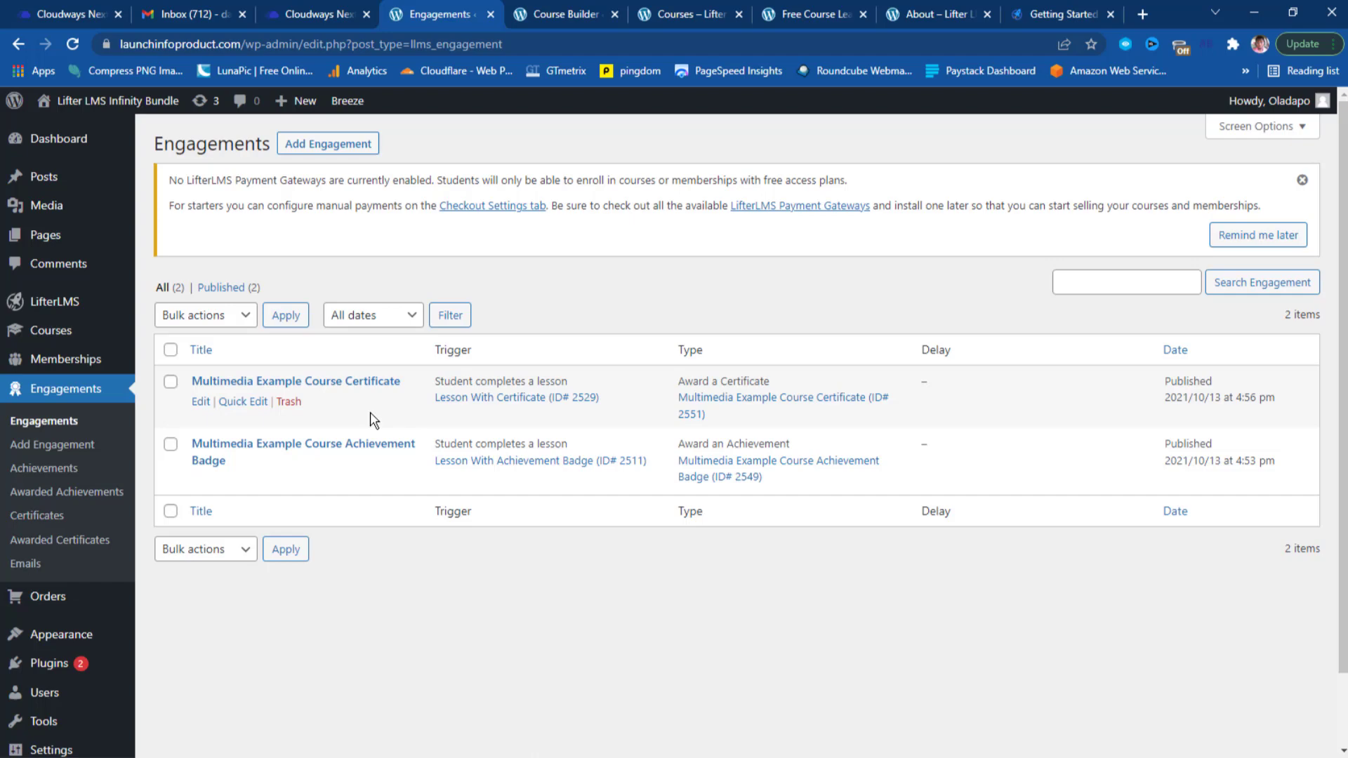
Open the site Customizer via Appearance, then switch to the Signature Course Template course builder.
{"action": "scroll", "coordinate": [375, 421], "scroll_direction": "down", "scroll_amount": 2}
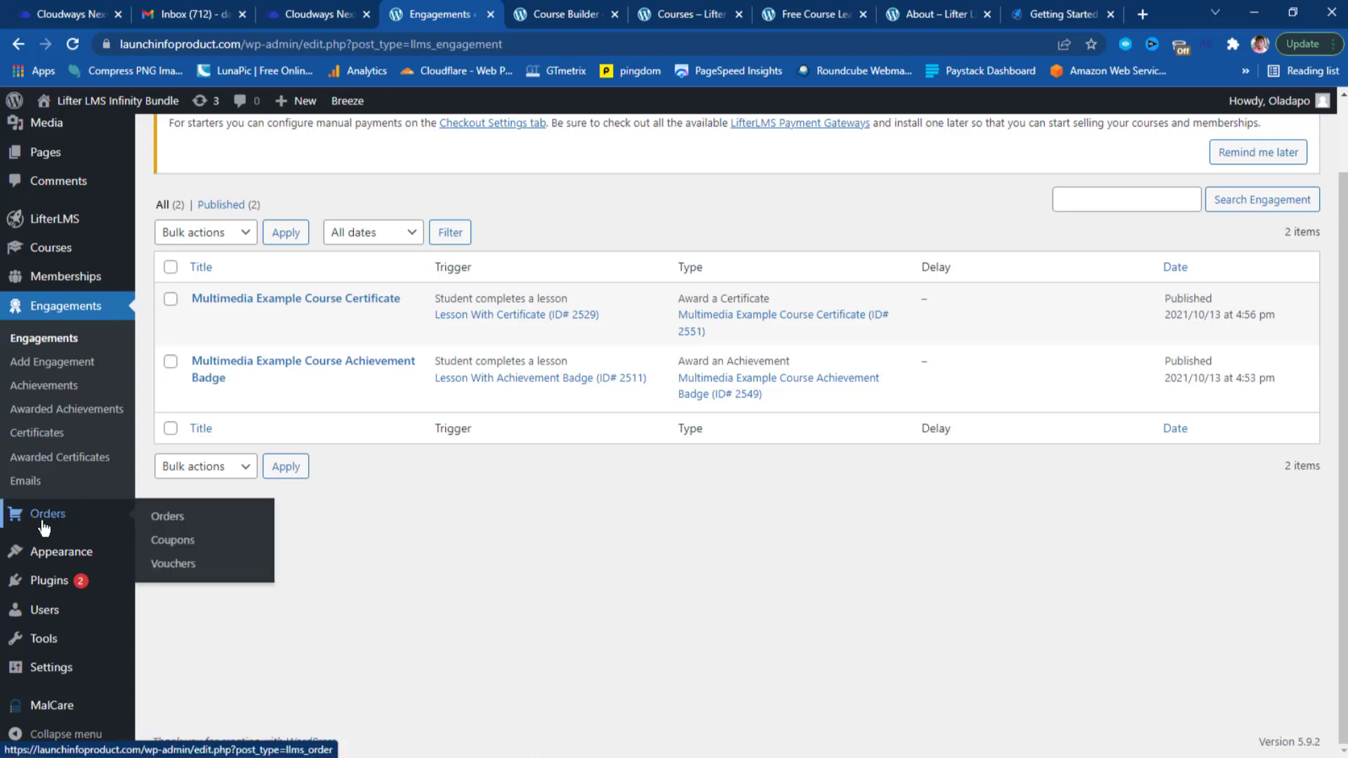
{"action": "mouse_move", "coordinate": [40, 516]}
{"action": "scroll", "coordinate": [577, 582], "scroll_direction": "up", "scroll_amount": 2}
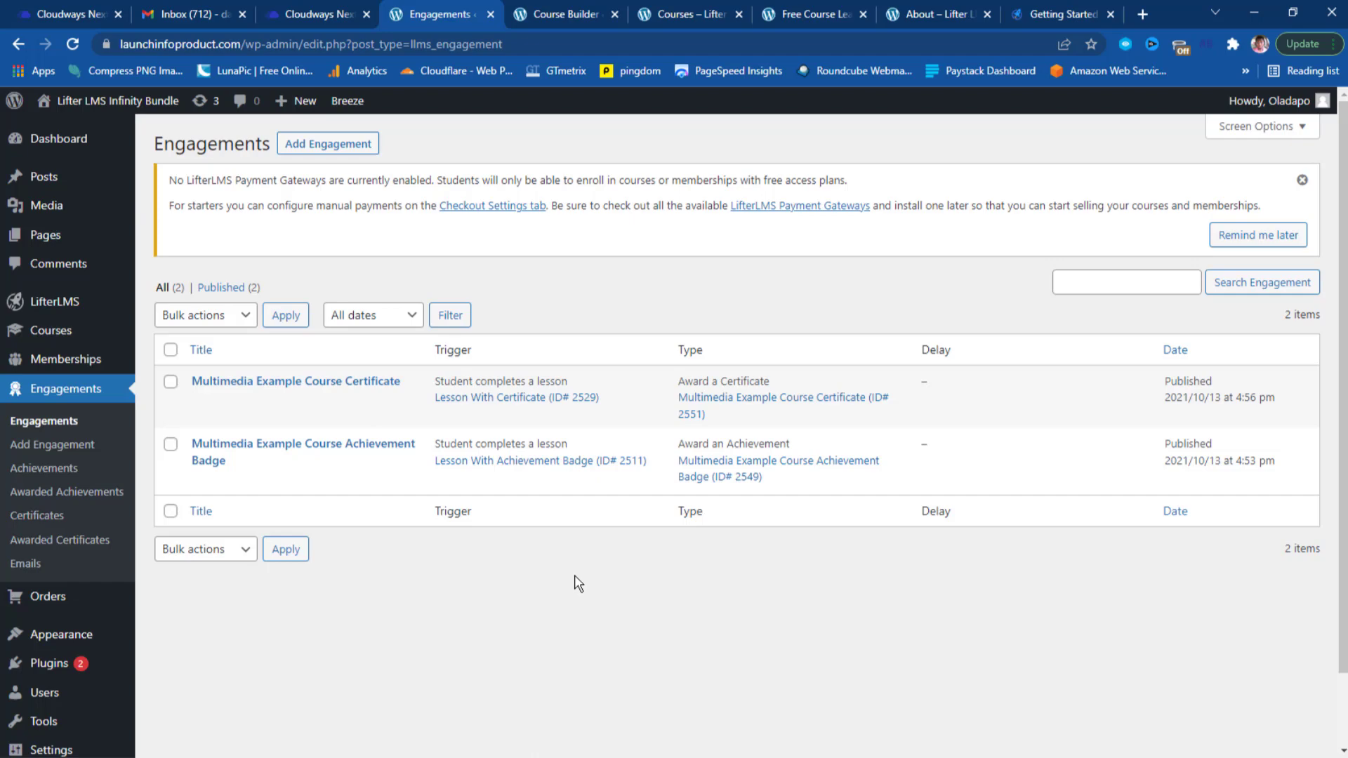
{"action": "scroll", "coordinate": [578, 585], "scroll_direction": "down", "scroll_amount": 2}
{"action": "mouse_move", "coordinate": [66, 562]}
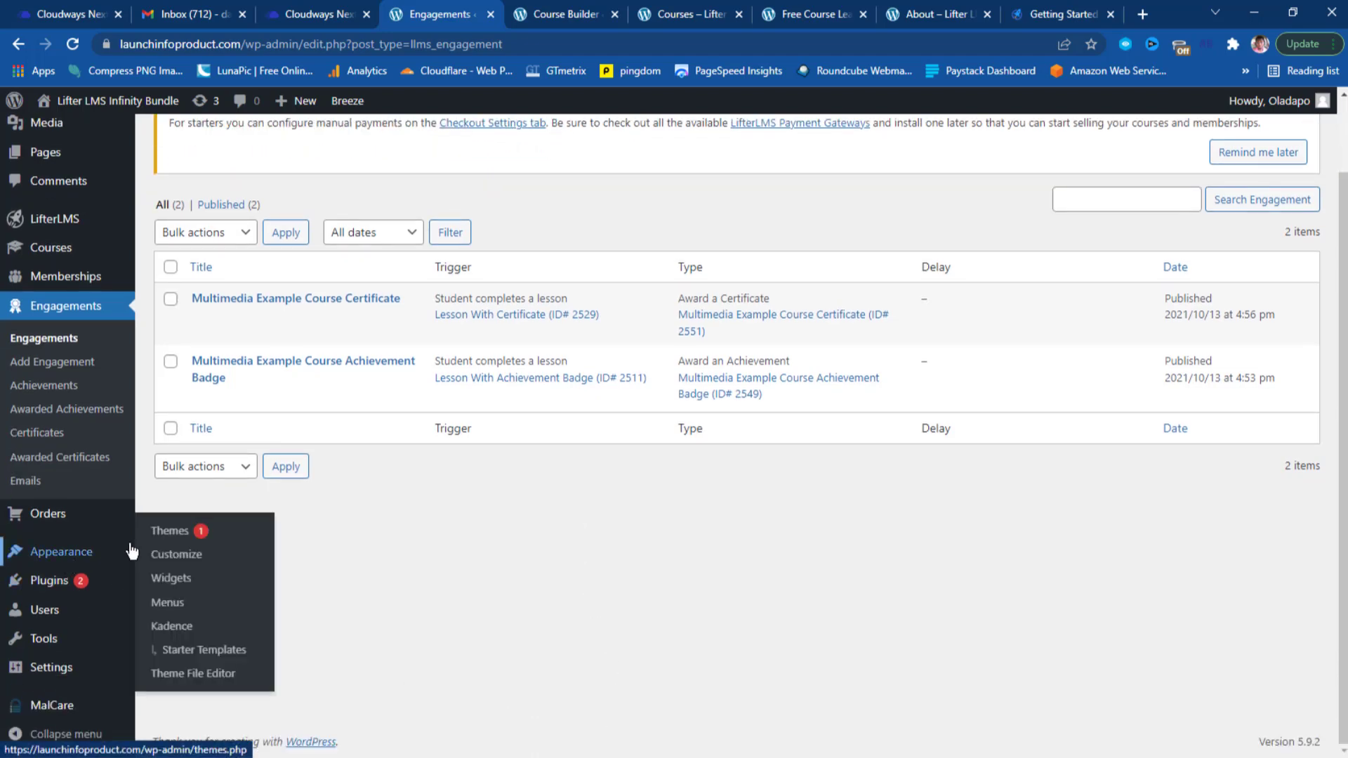
{"action": "left_click", "coordinate": [179, 560]}
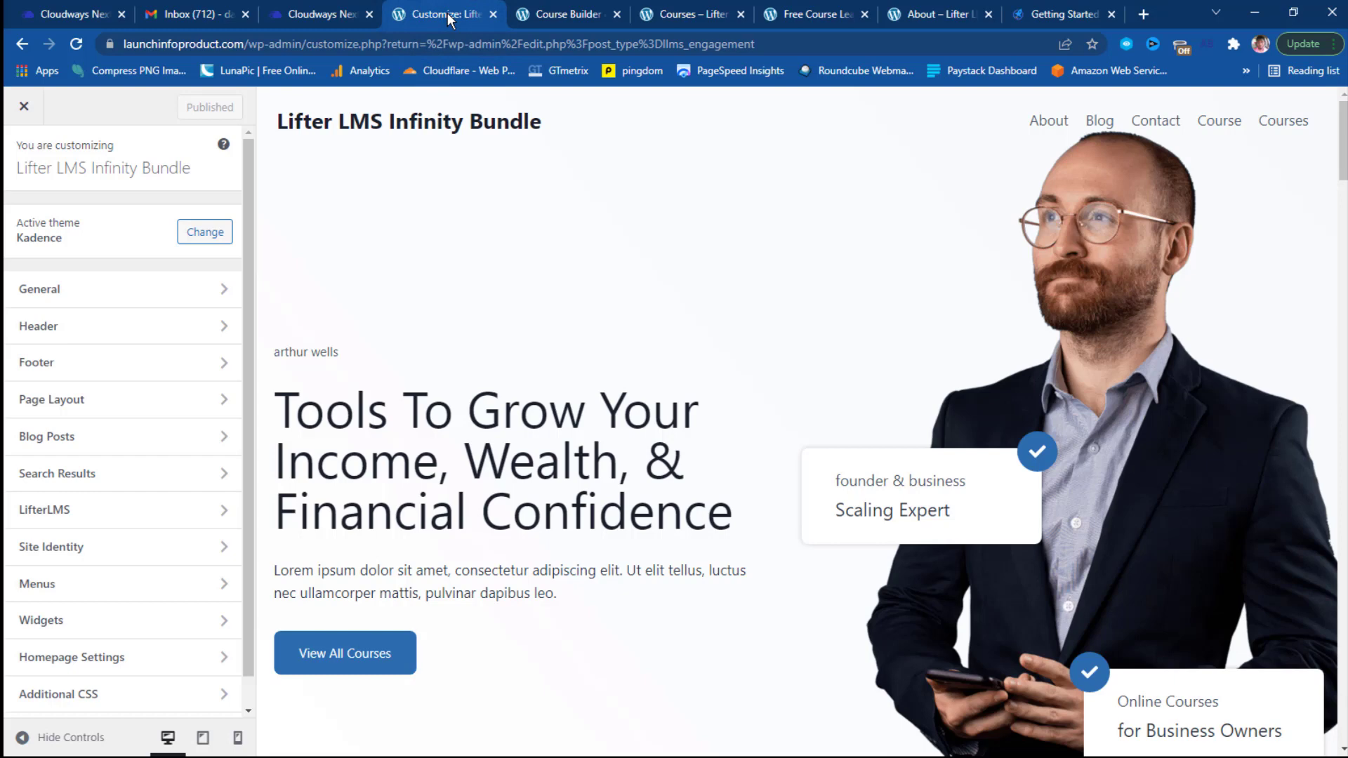
{"action": "left_click", "coordinate": [562, 15]}
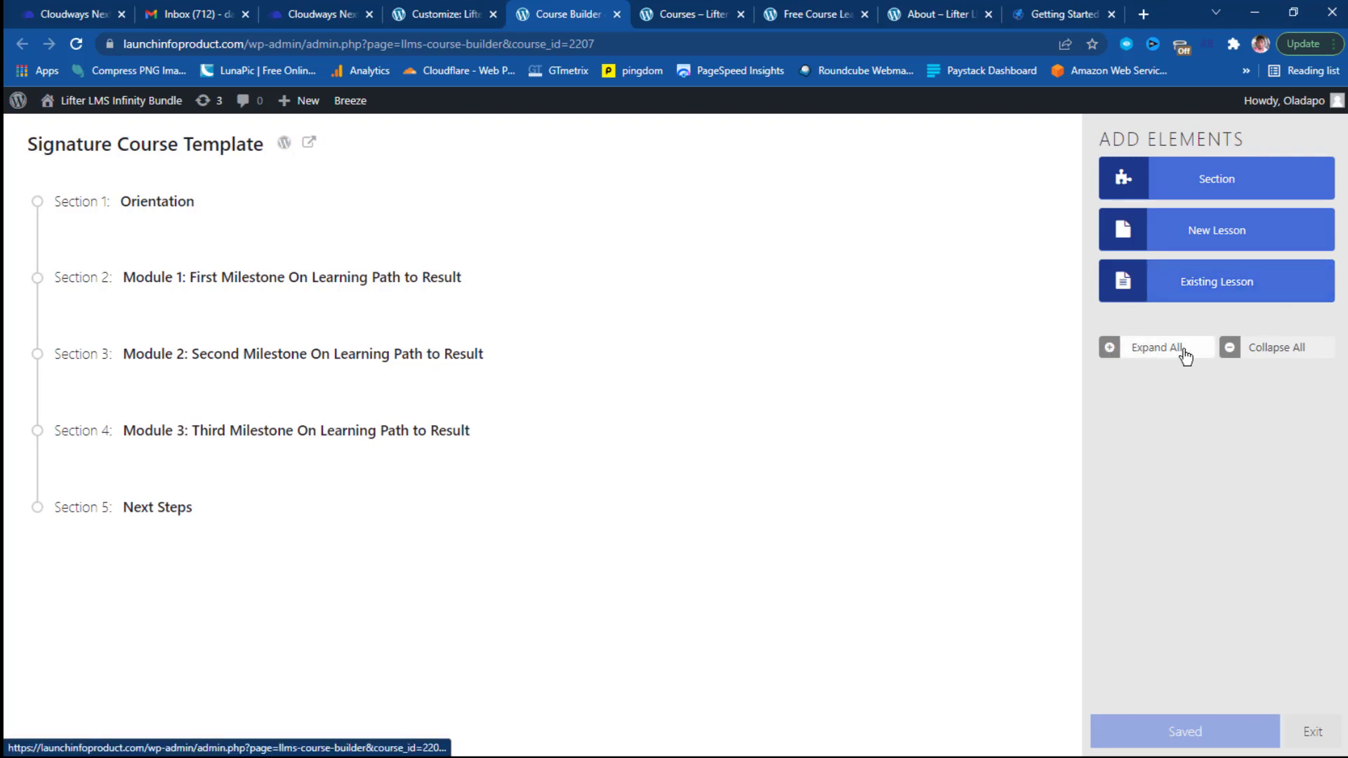
Expand and collapse all sections, then expand only Section 1: Orientation to show its three lessons.
{"action": "left_click", "coordinate": [1115, 353]}
{"action": "left_click", "coordinate": [1115, 353]}
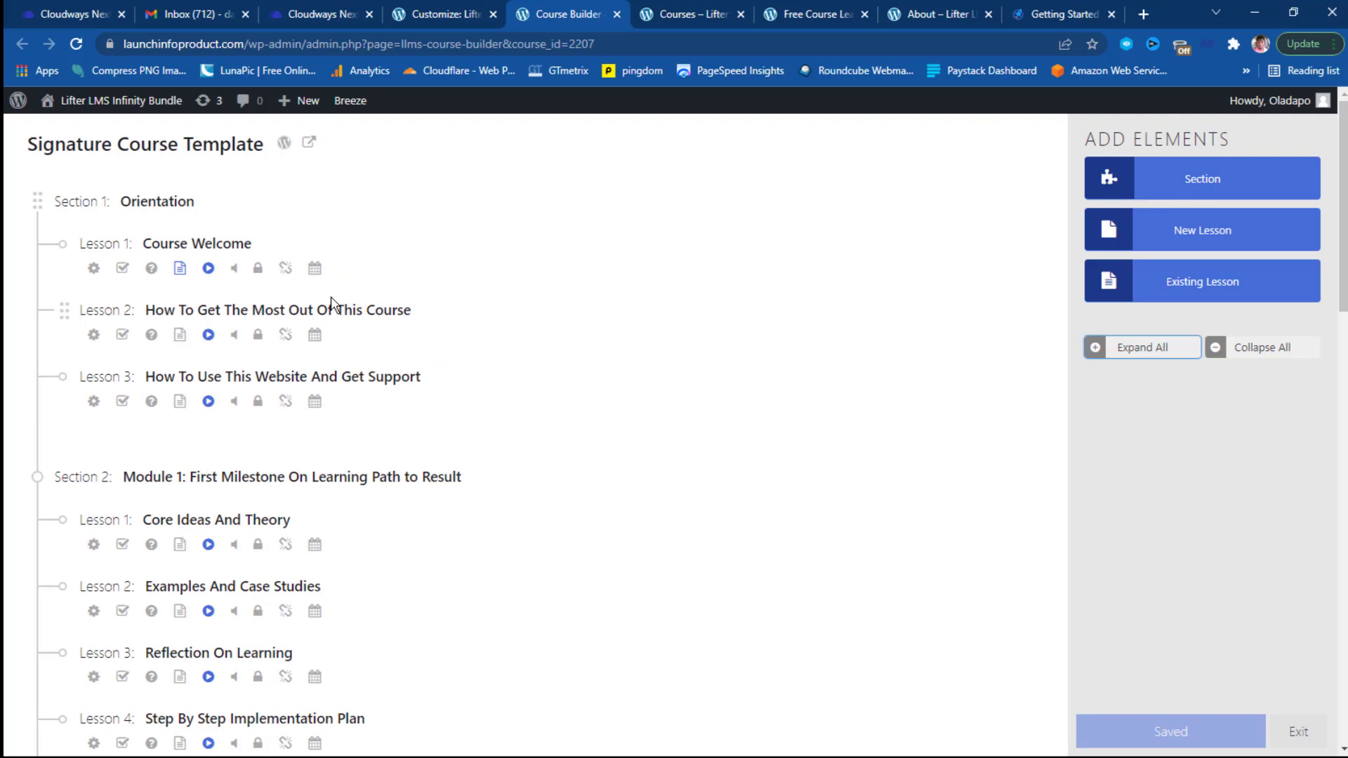
{"action": "left_click", "coordinate": [1217, 349]}
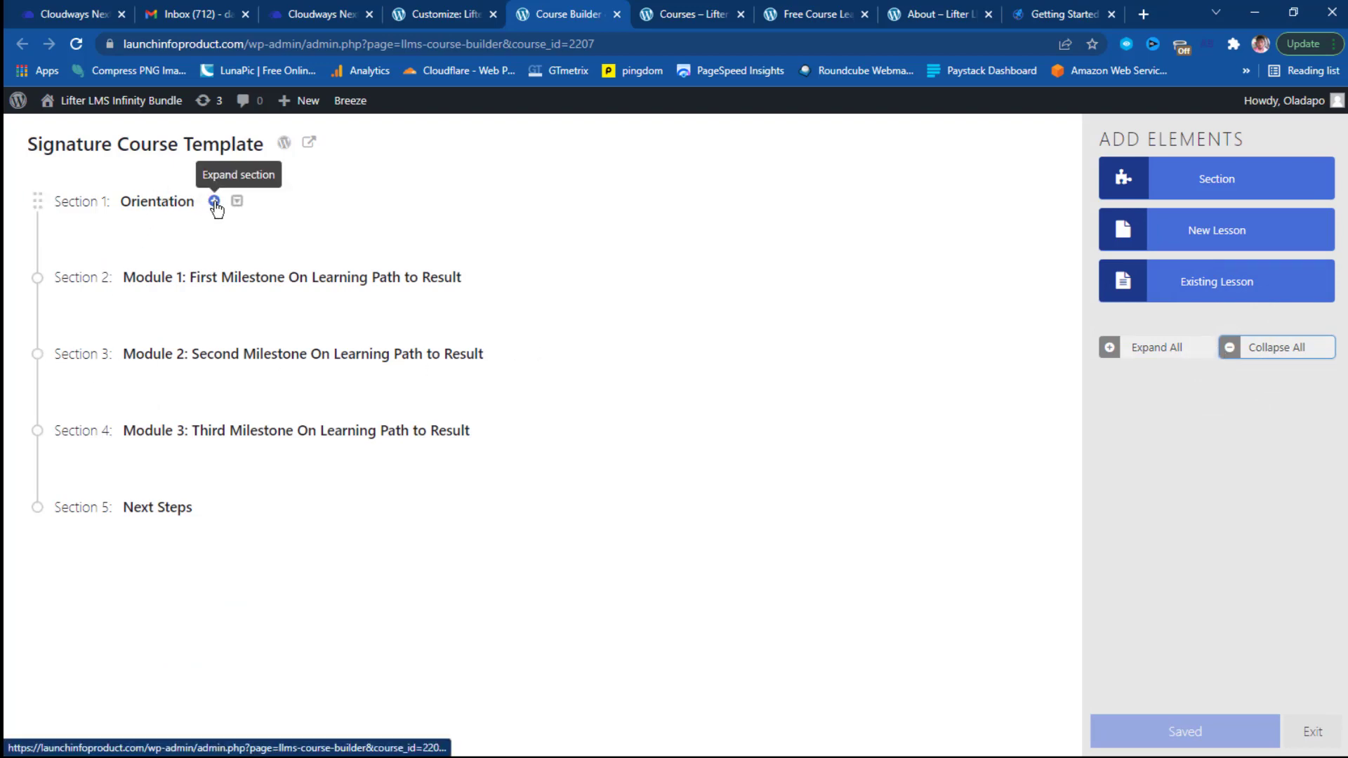
{"action": "left_click", "coordinate": [214, 203]}
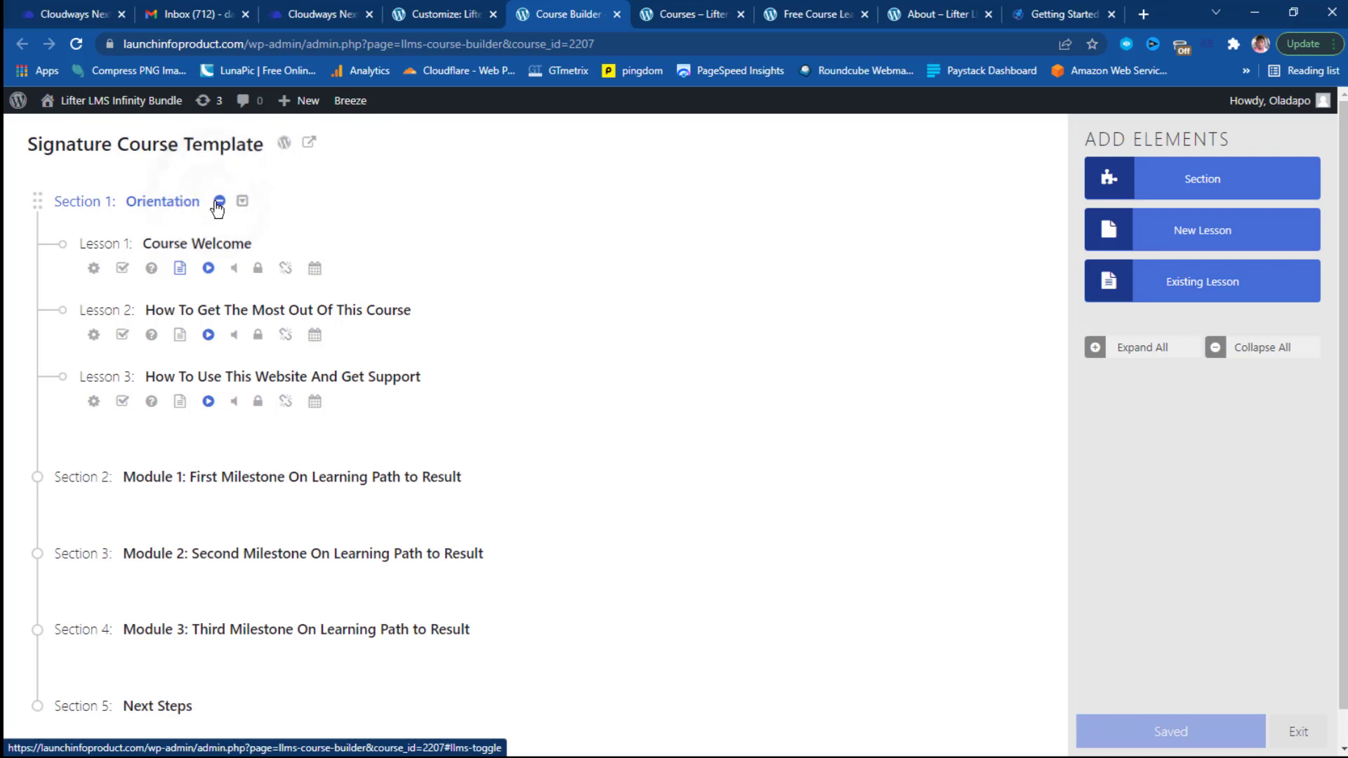
{"action": "scroll", "coordinate": [362, 229], "scroll_direction": "down", "scroll_amount": 1}
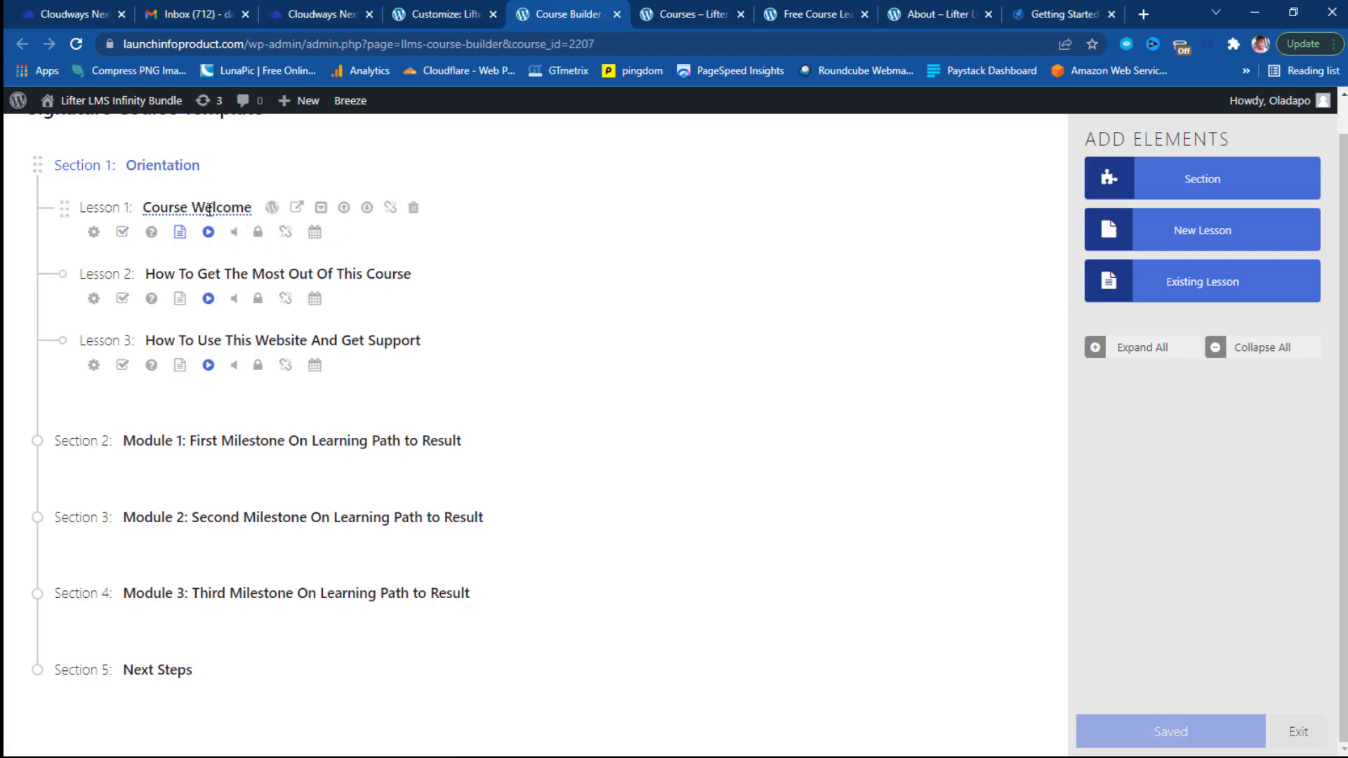
Open Course Welcome's settings, keep drip method None, and review its Assignment and Quiz tabs.
{"action": "left_click", "coordinate": [94, 234]}
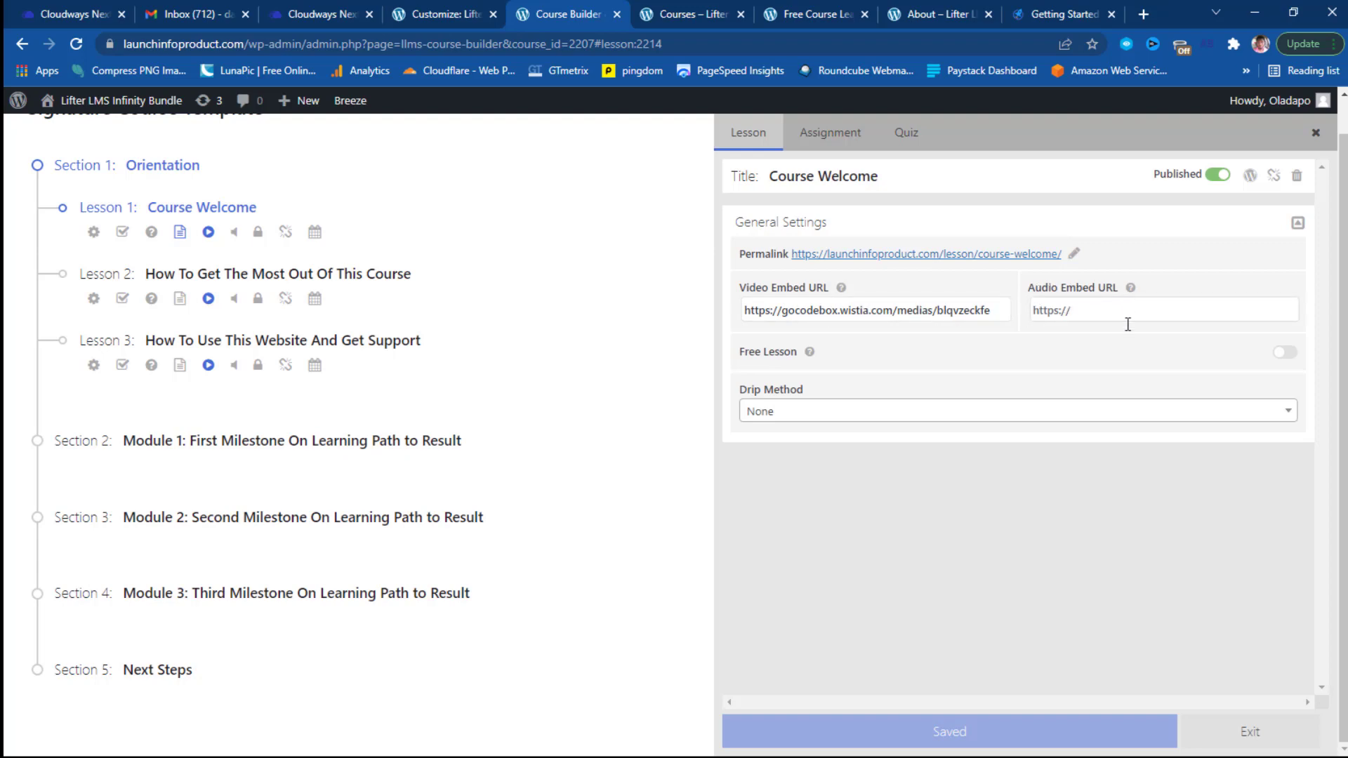
{"action": "left_click", "coordinate": [848, 407]}
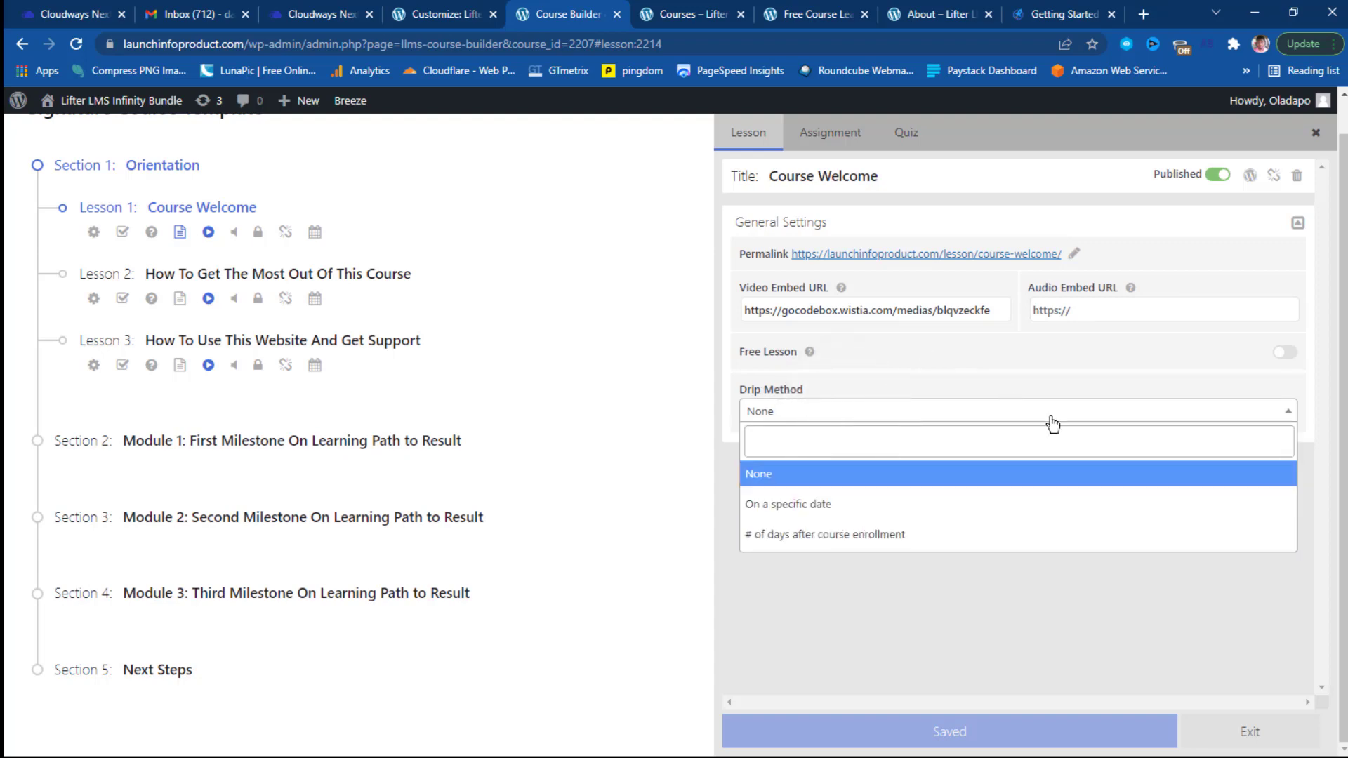
{"action": "left_click", "coordinate": [1284, 417]}
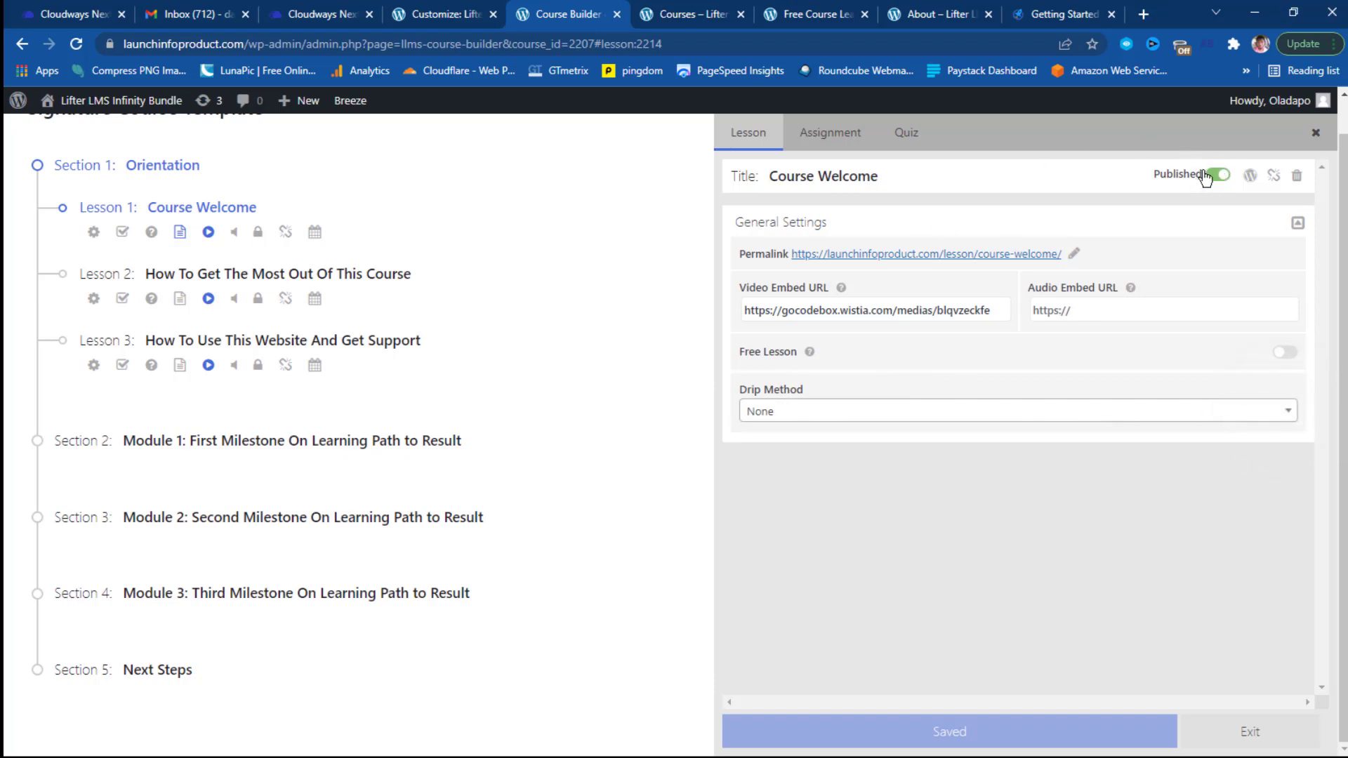
{"action": "left_click", "coordinate": [829, 137]}
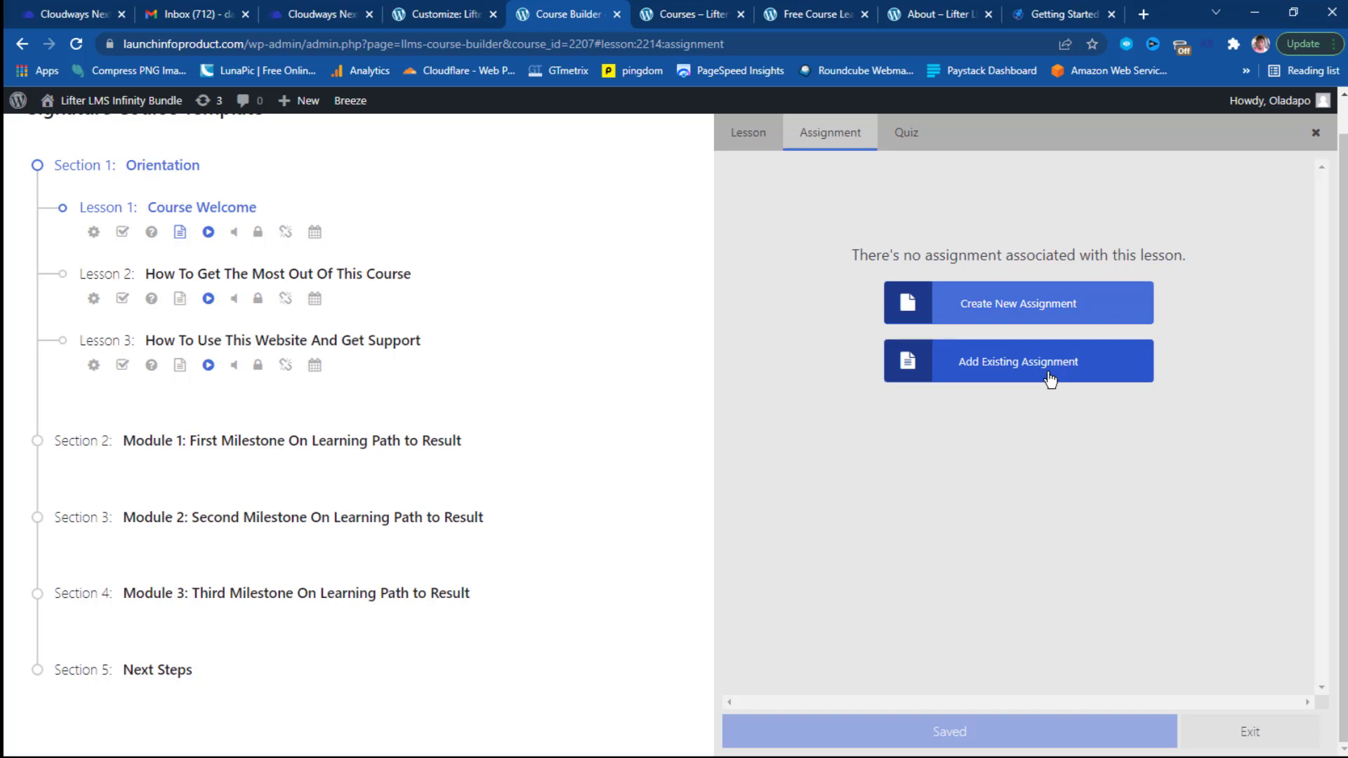
{"action": "left_click", "coordinate": [907, 130]}
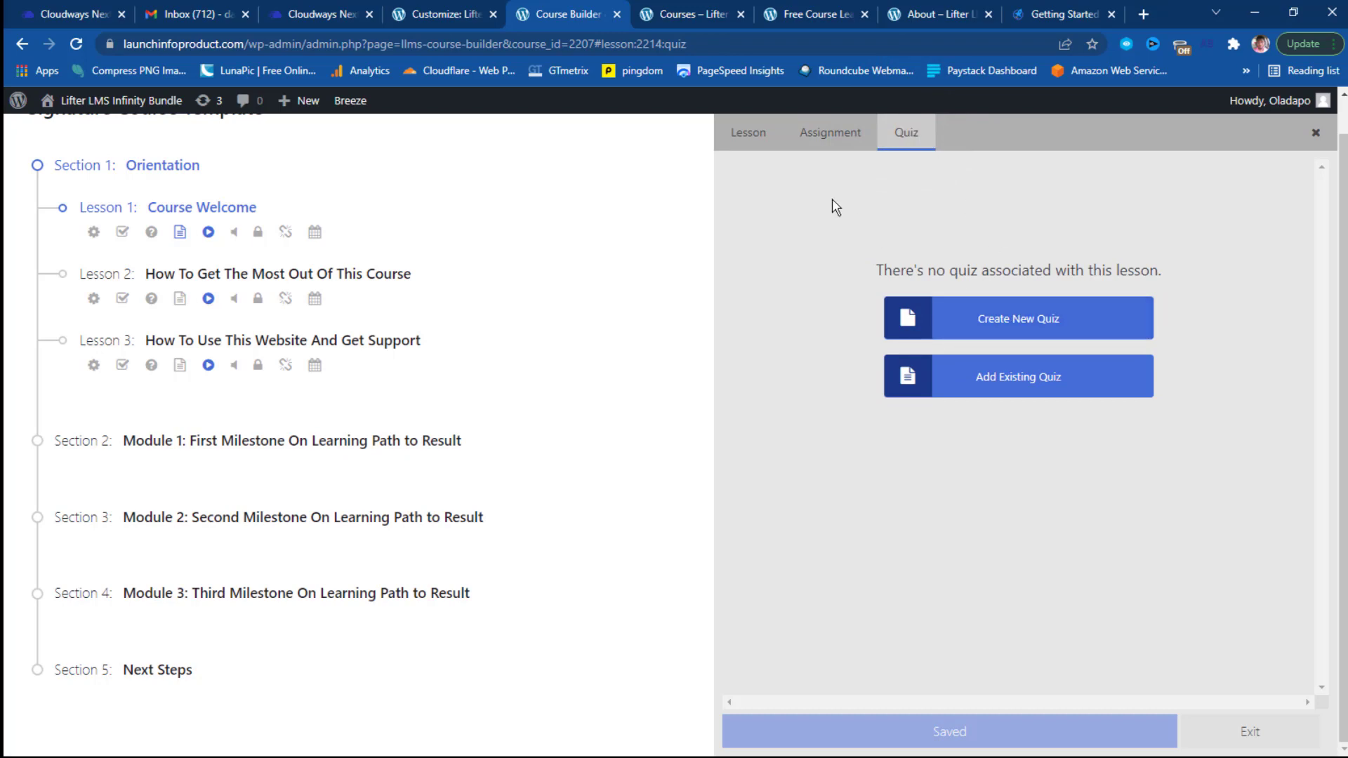
{"action": "left_click", "coordinate": [749, 137]}
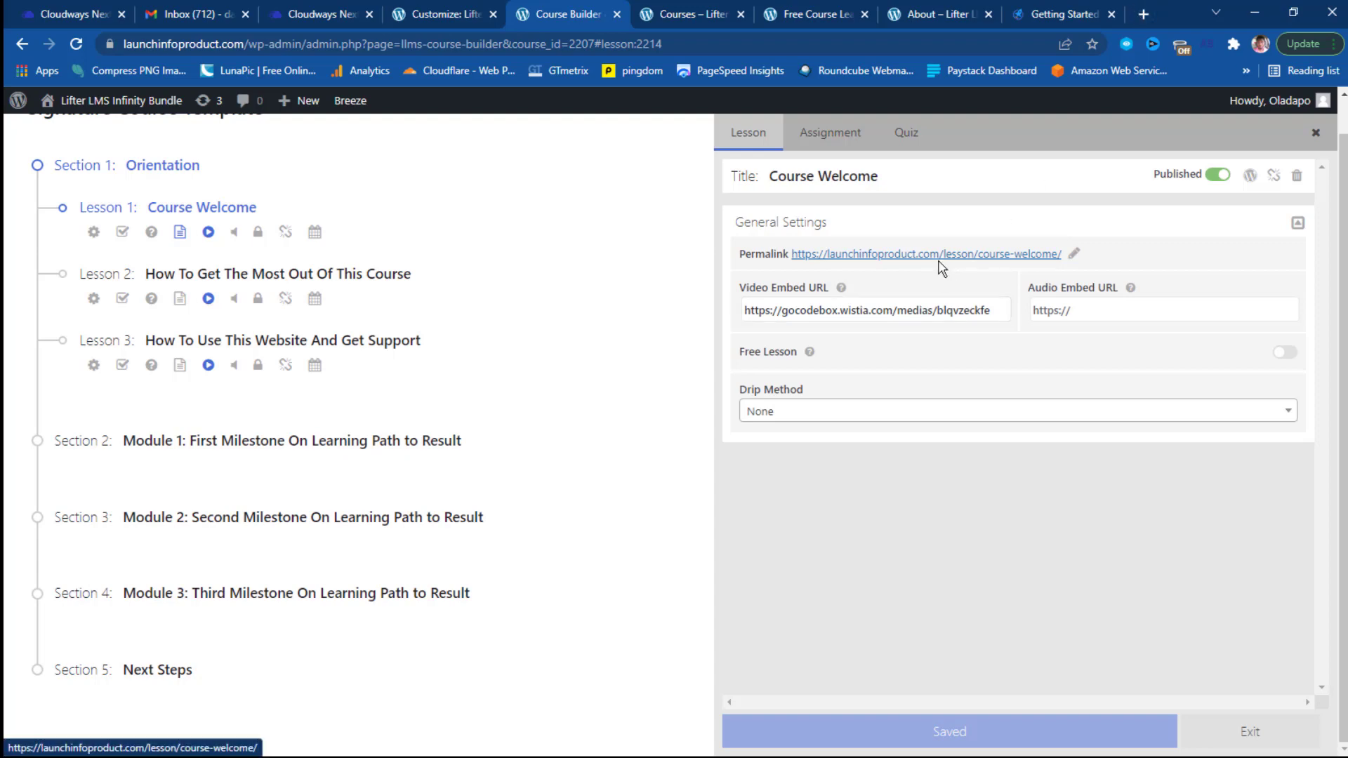
Visit websitedesignmastery in a new tab and scroll down to the $87 lifetime access offer.
{"action": "left_click", "coordinate": [1143, 15]}
{"action": "type", "text": "websitedesignmastery"}
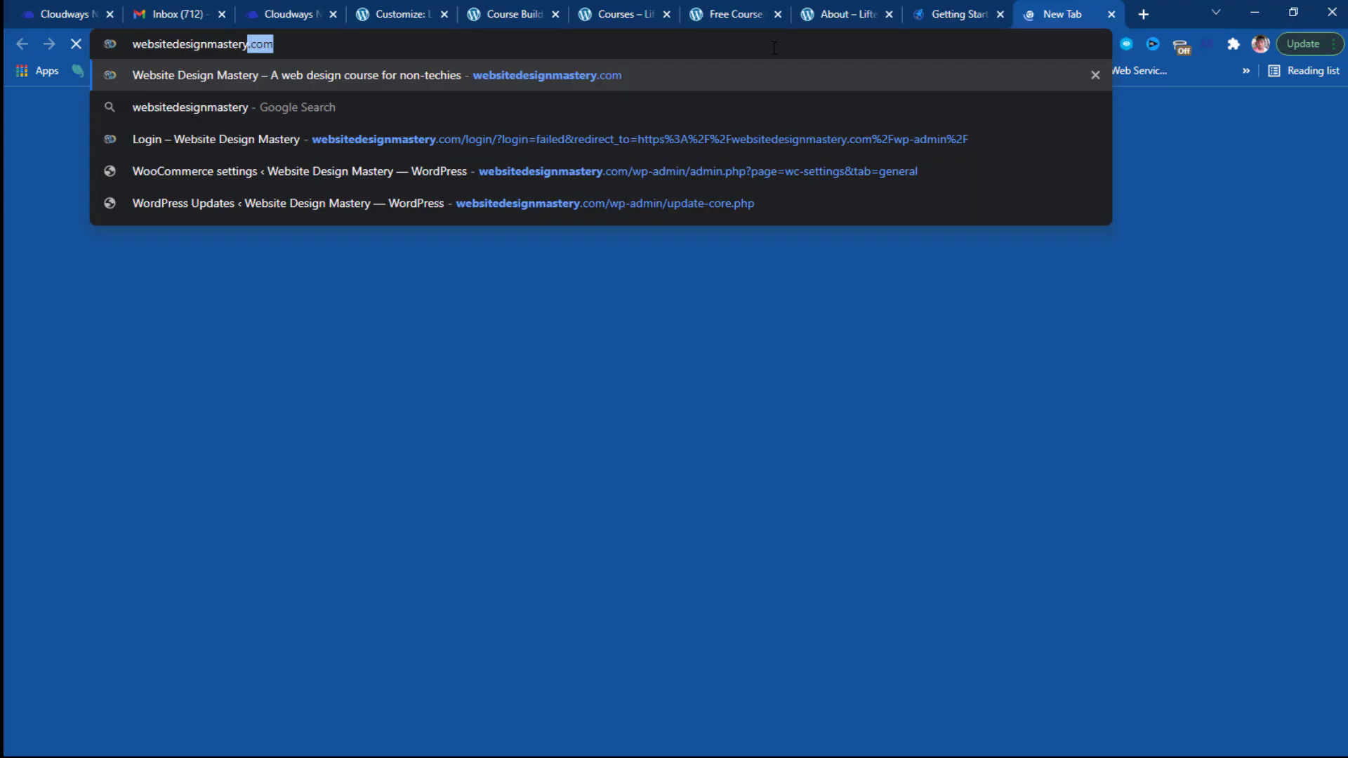
{"action": "key", "text": "Return"}
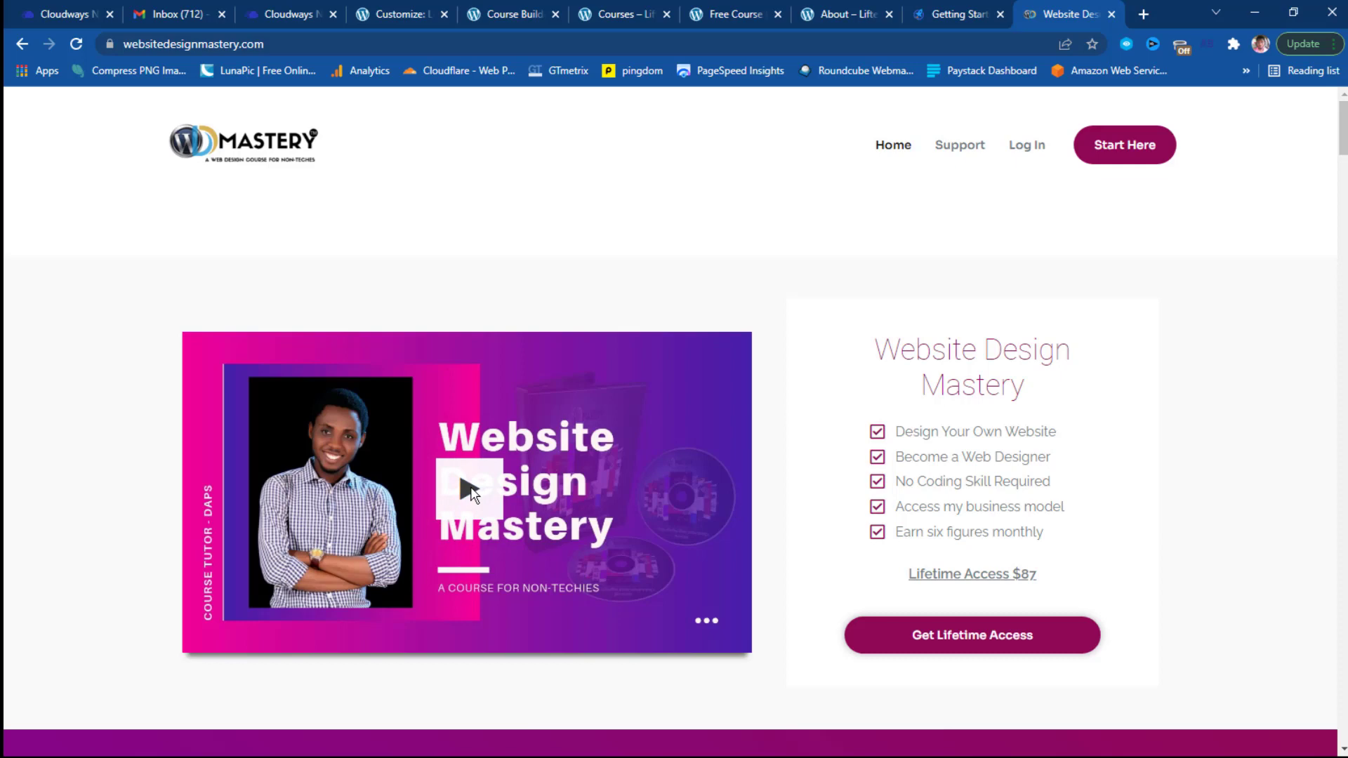
{"action": "scroll", "coordinate": [469, 491], "scroll_direction": "down", "scroll_amount": 2}
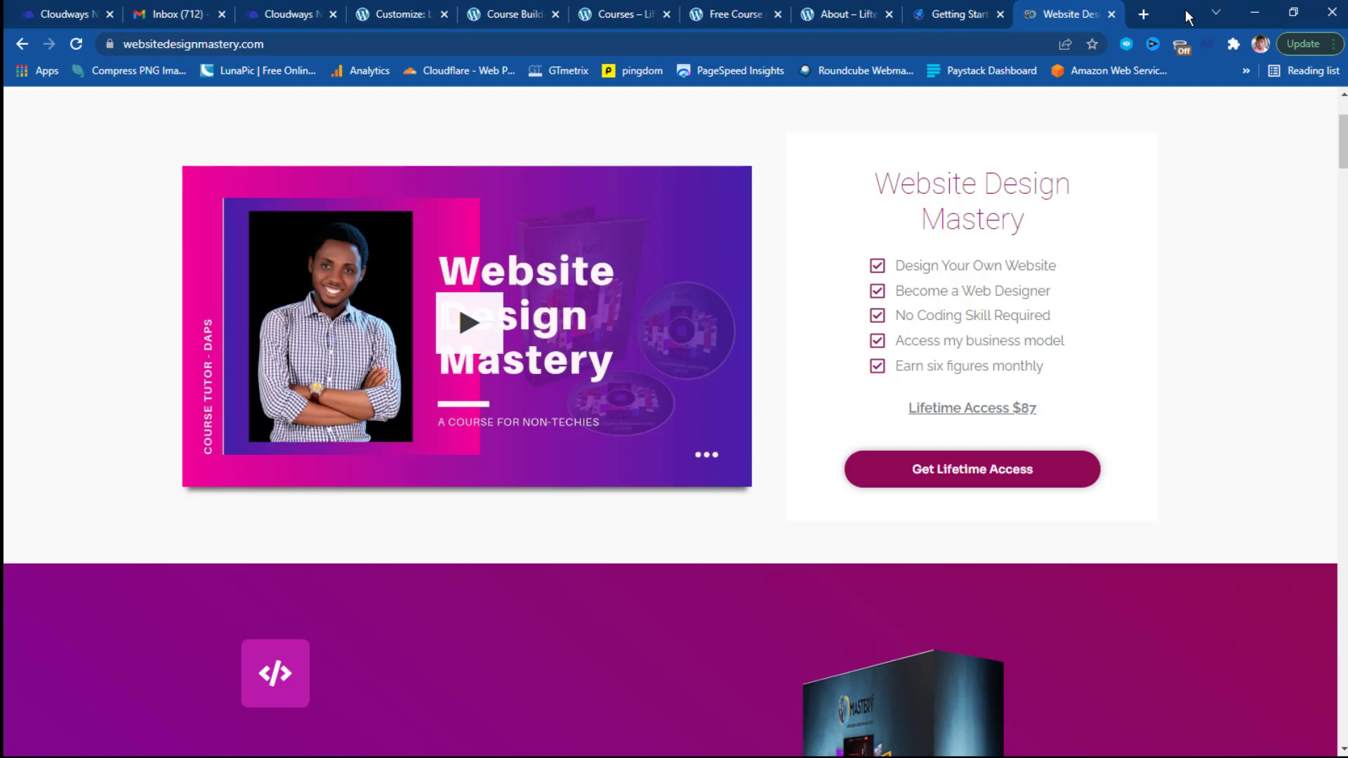
Browse the YouTube channel's uploaded videos in a new tab, then return to the Course Builder.
{"action": "left_click", "coordinate": [1143, 14]}
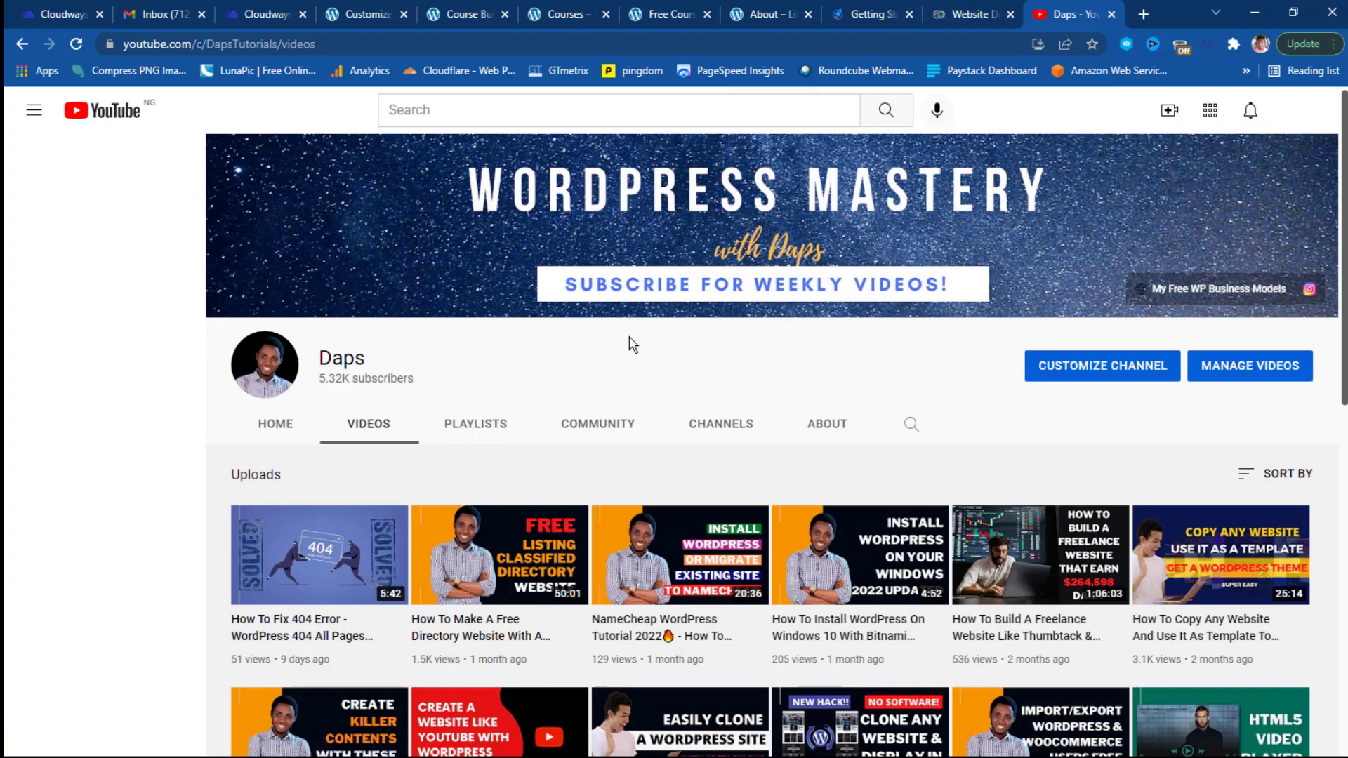
{"action": "scroll", "coordinate": [629, 342], "scroll_direction": "down", "scroll_amount": 2}
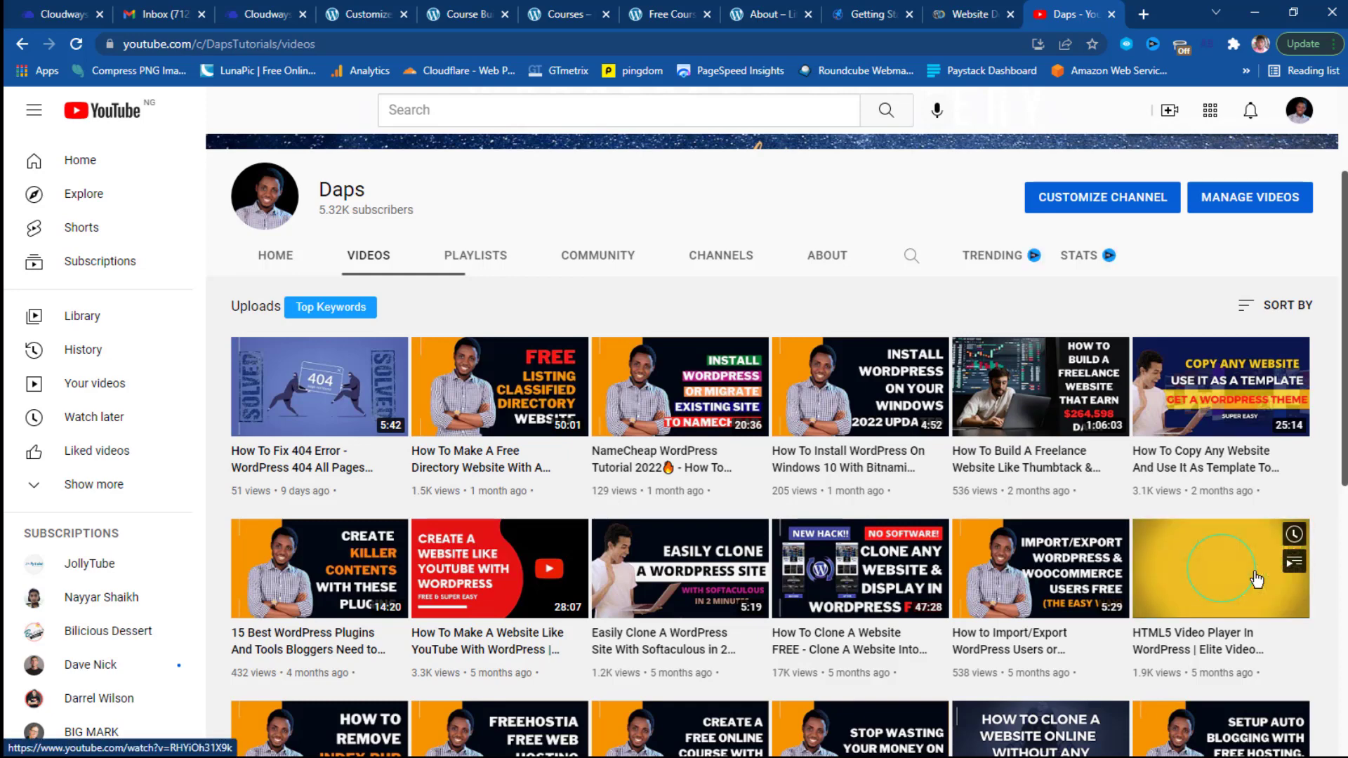
{"action": "scroll", "coordinate": [1257, 580], "scroll_direction": "down", "scroll_amount": 5}
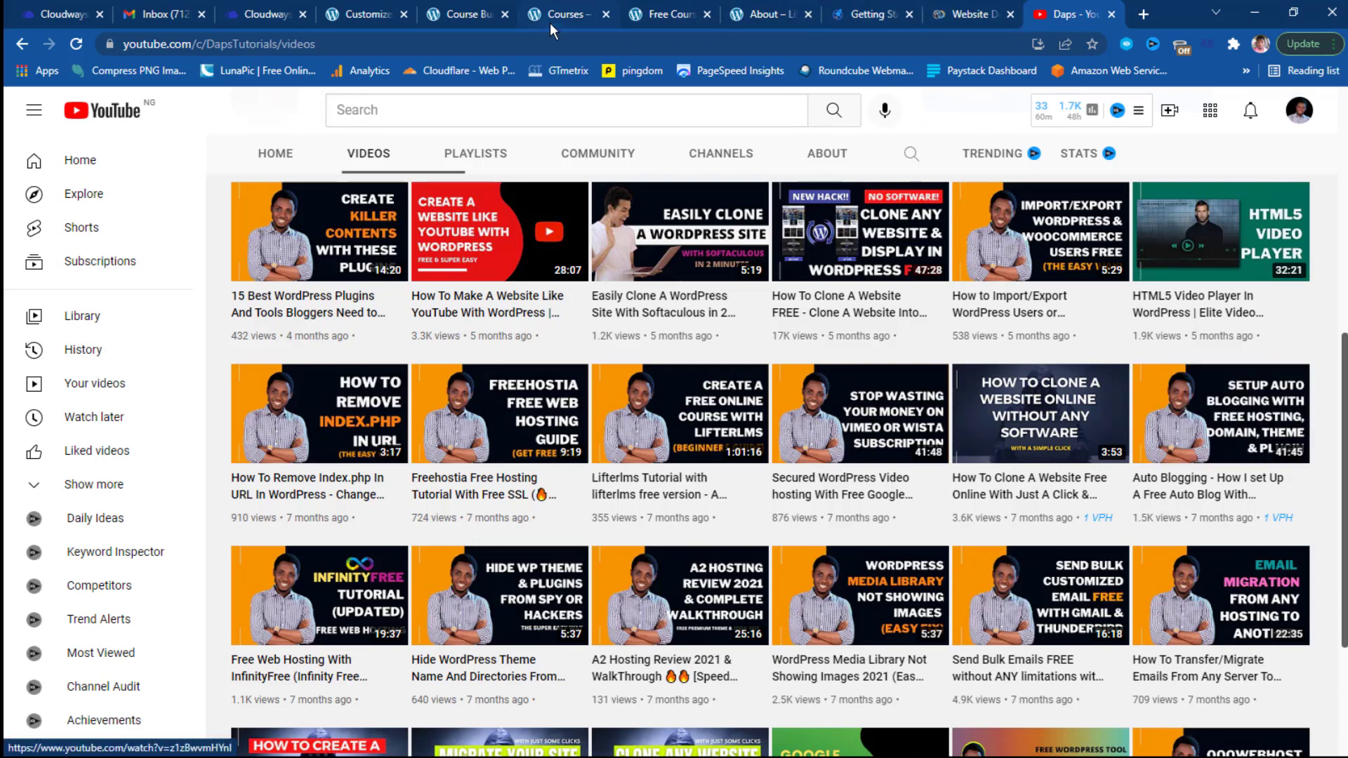
{"action": "left_click", "coordinate": [470, 14]}
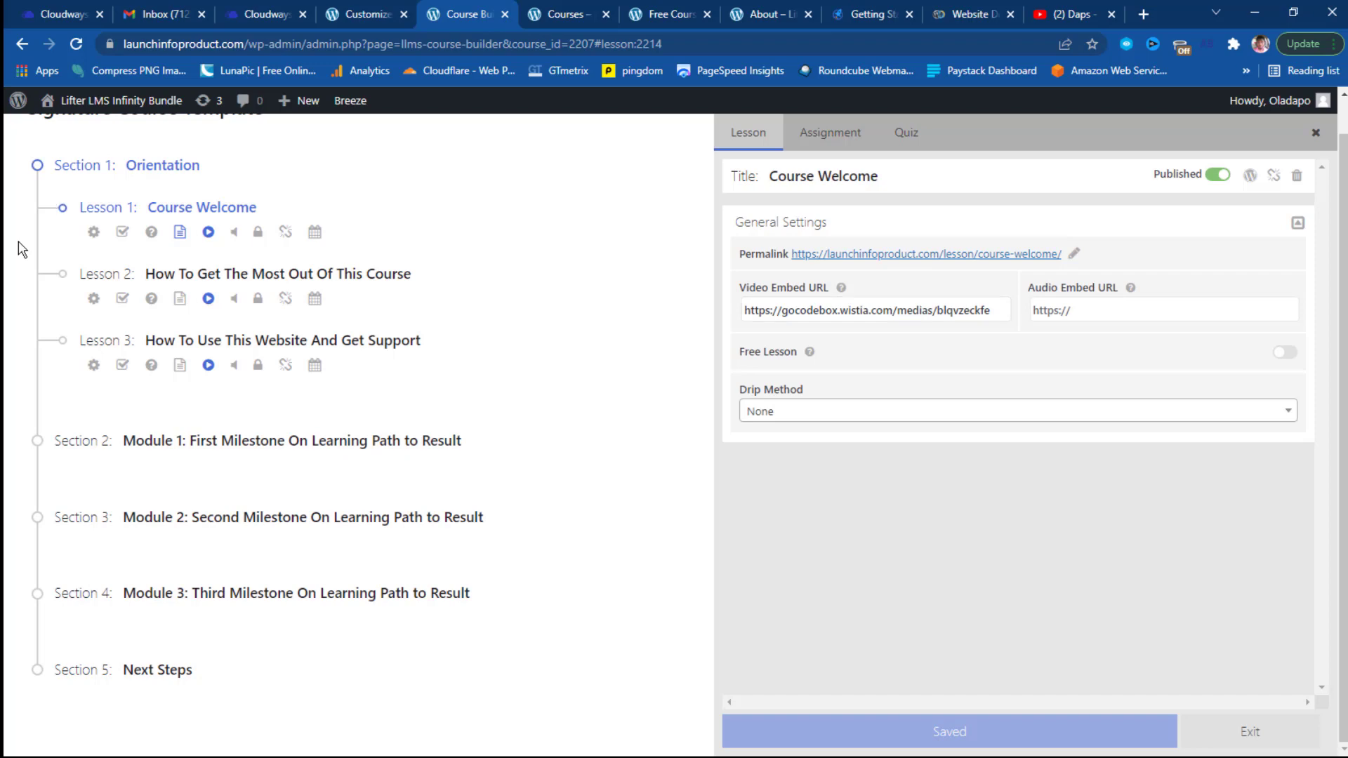
{"action": "scroll", "coordinate": [361, 344], "scroll_direction": "up", "scroll_amount": 1}
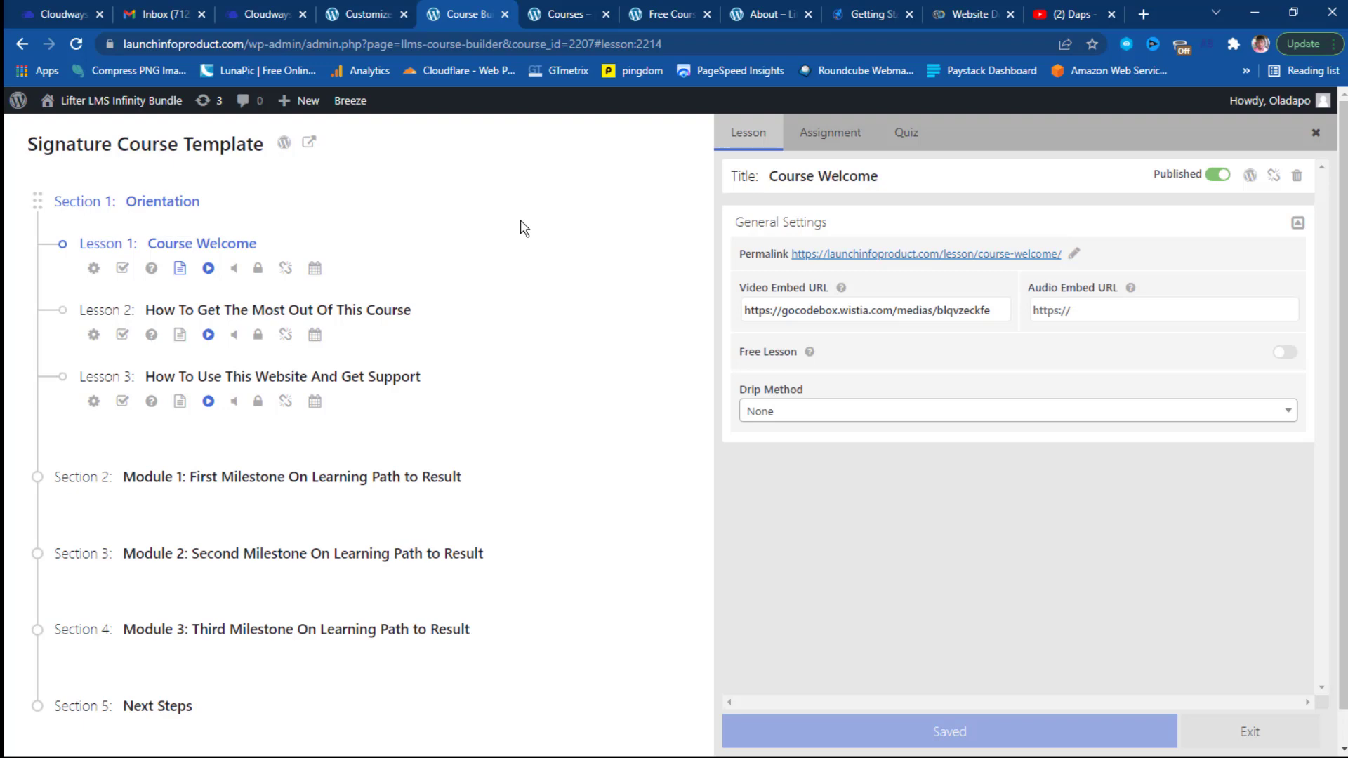
{"action": "scroll", "coordinate": [521, 228], "scroll_direction": "down", "scroll_amount": 1}
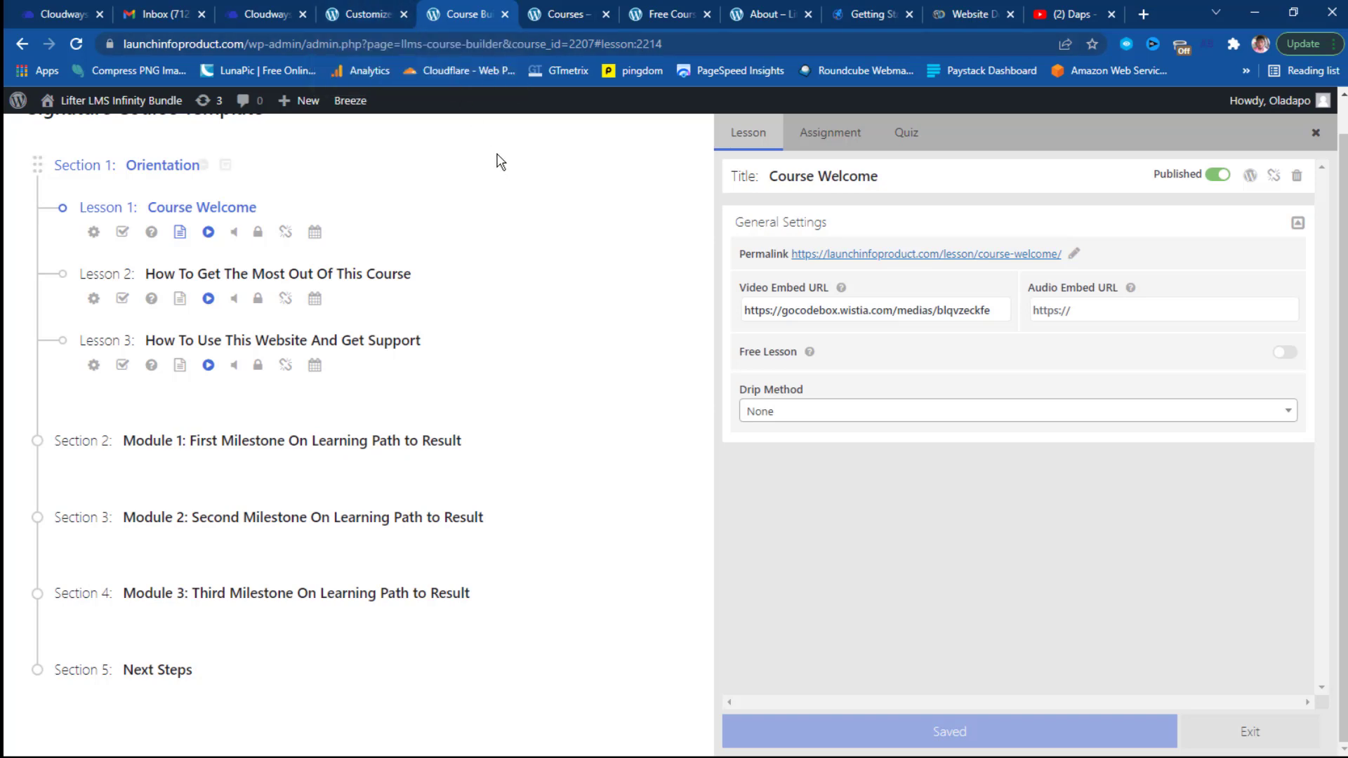
Close the Course Builder tab and return to the Customizer's homepage preview.
{"action": "left_click", "coordinate": [505, 14]}
{"action": "left_click", "coordinate": [352, 15]}
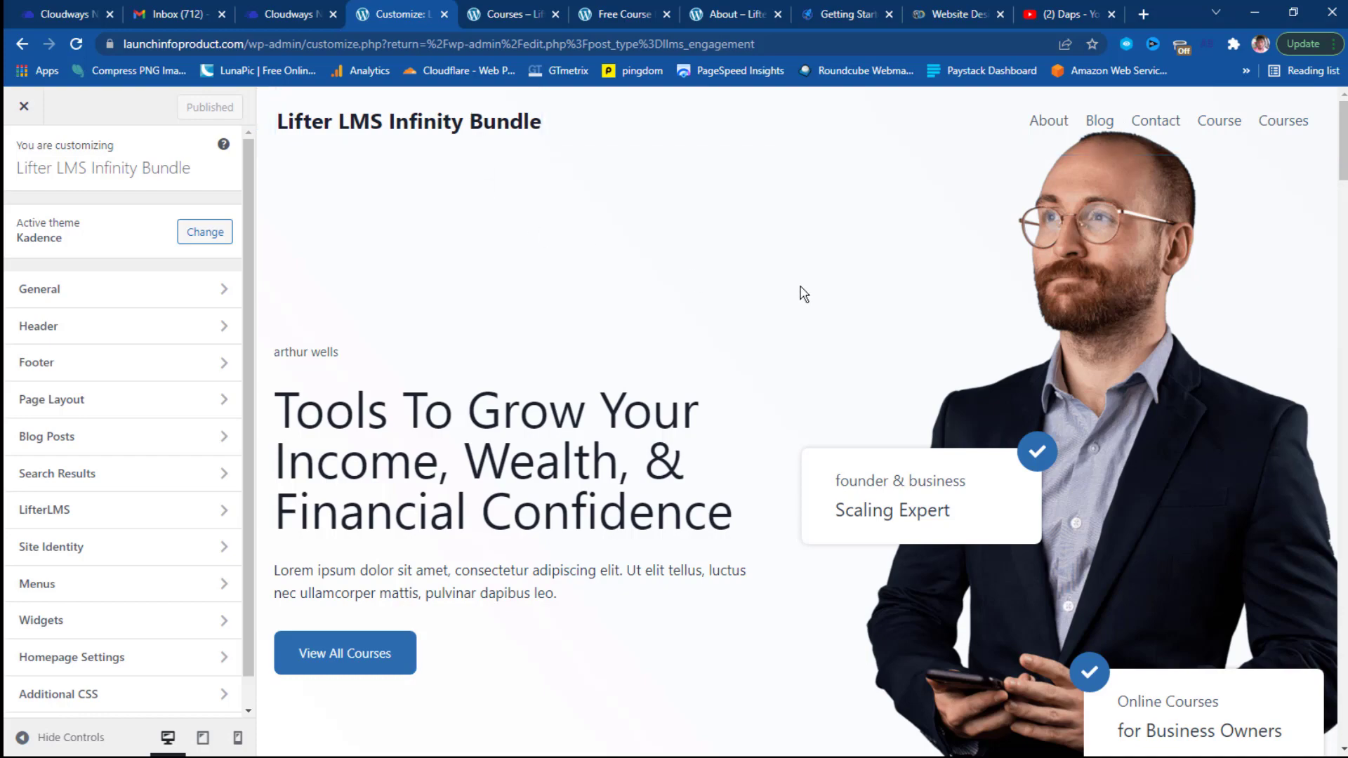
Scroll the preview to the footer and open its Footer builder settings.
{"action": "scroll", "coordinate": [814, 309], "scroll_direction": "down", "scroll_amount": 5}
{"action": "scroll", "coordinate": [553, 323], "scroll_direction": "down", "scroll_amount": 15}
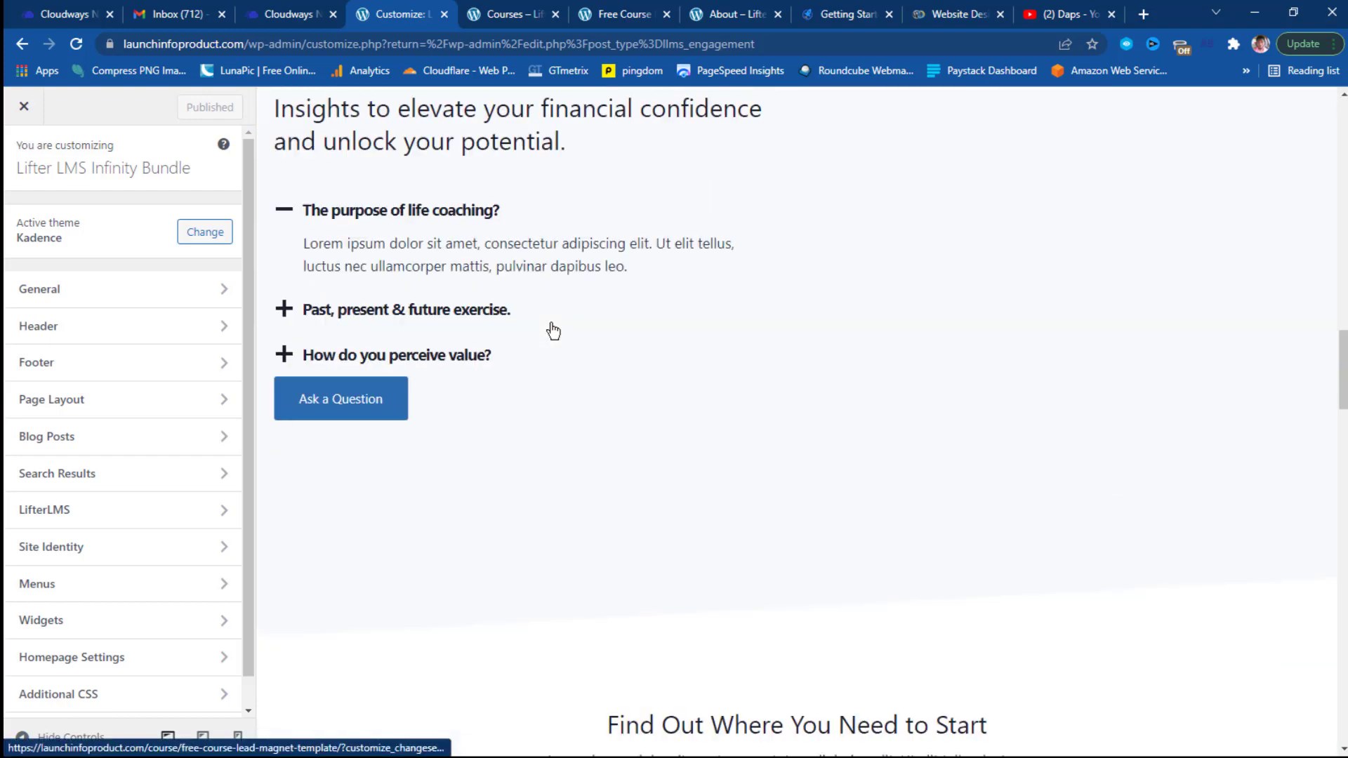
{"action": "scroll", "coordinate": [553, 323], "scroll_direction": "down", "scroll_amount": 15}
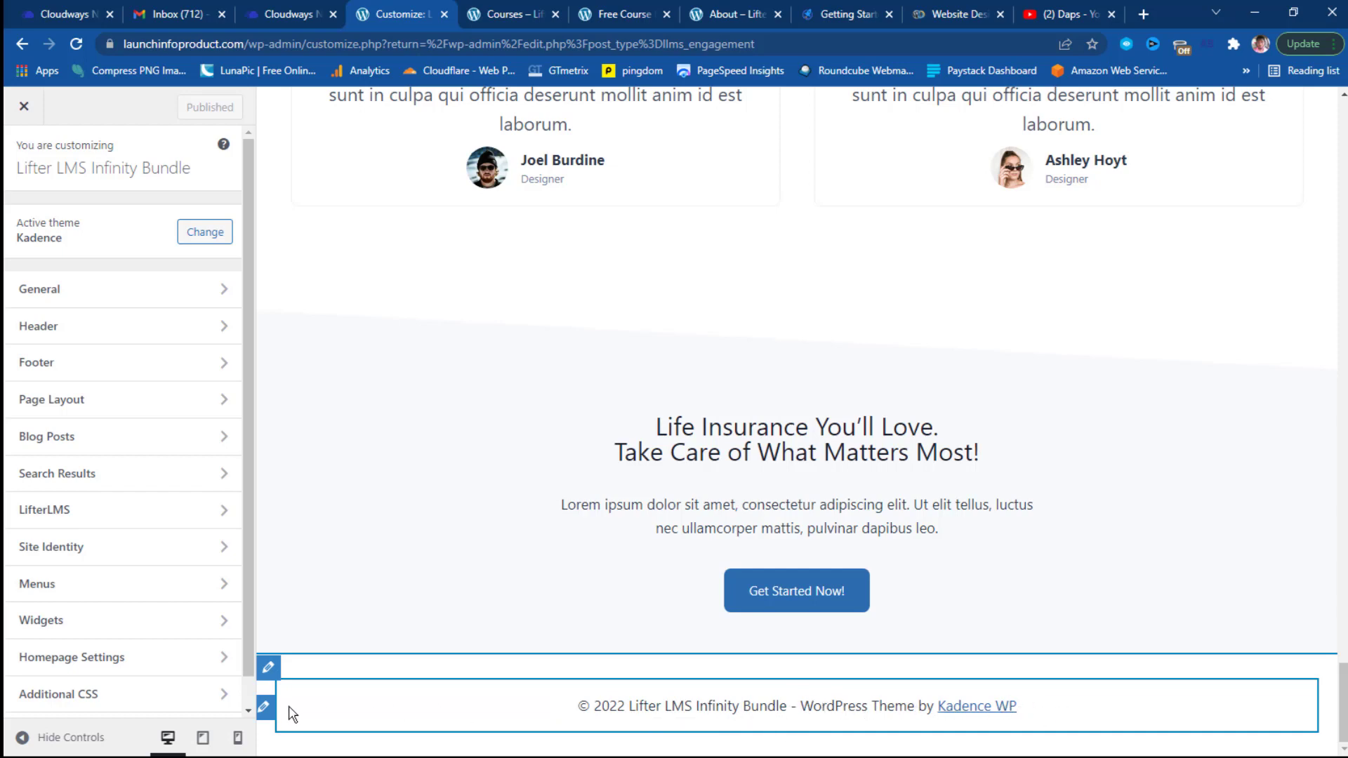
{"action": "left_click", "coordinate": [266, 708]}
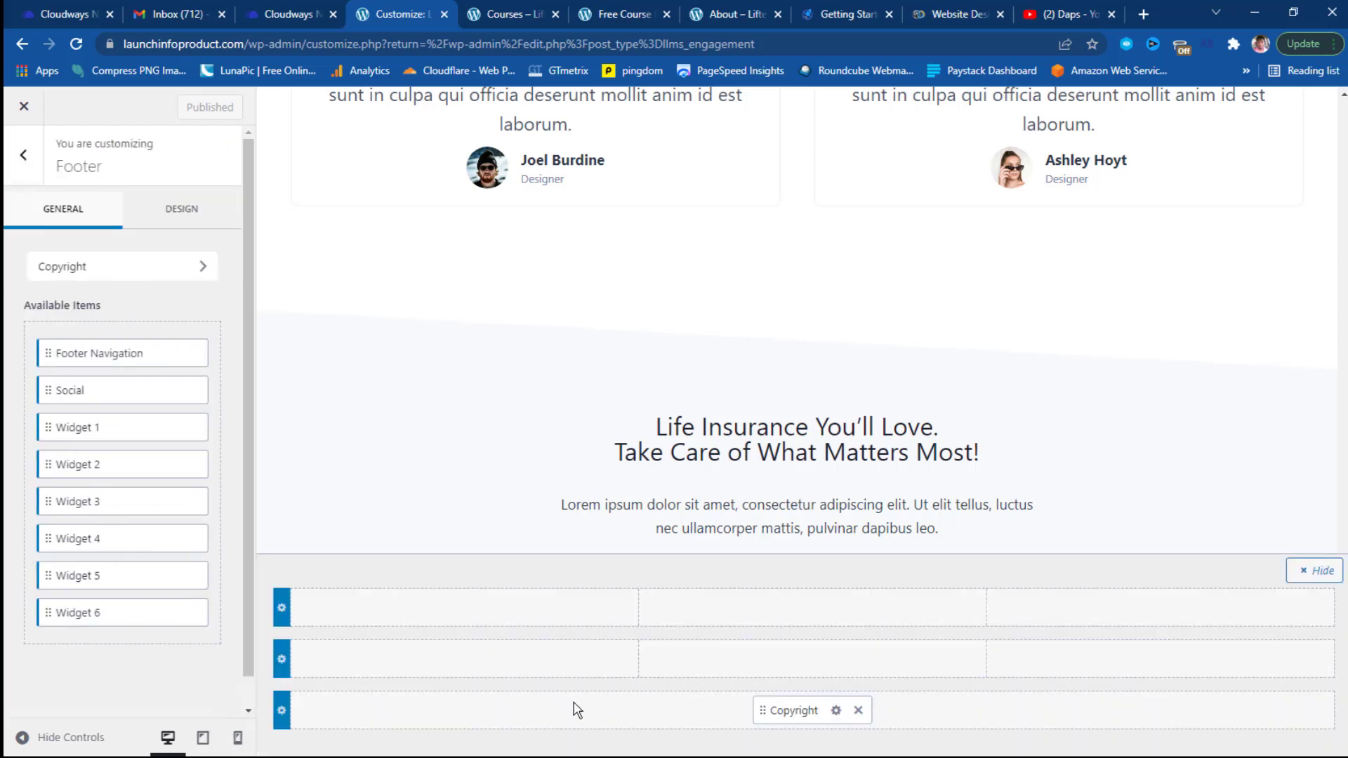
Delete {theme-credit} from the footer copyright text and publish the change.
{"action": "left_click", "coordinate": [770, 710]}
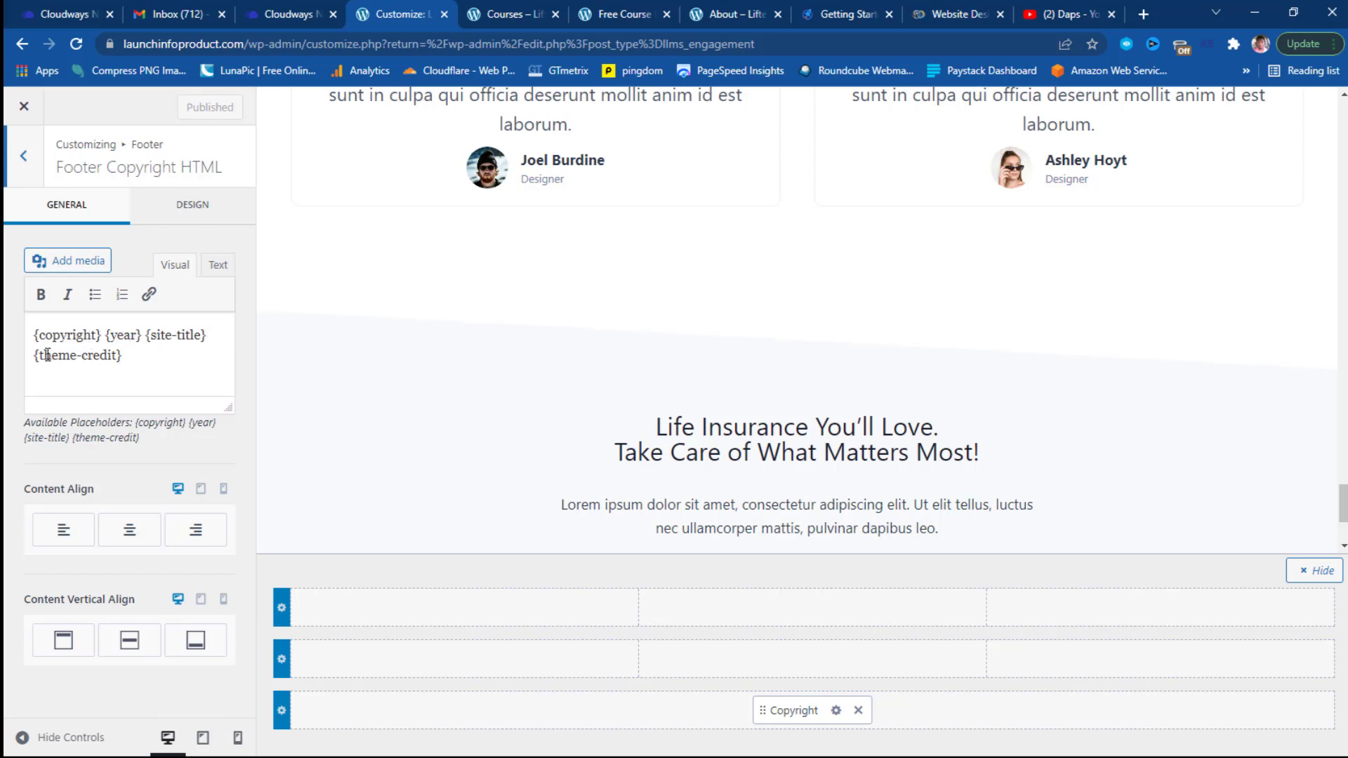
{"action": "left_click", "coordinate": [123, 354]}
{"action": "left_click", "coordinate": [35, 353], "text": "shift"}
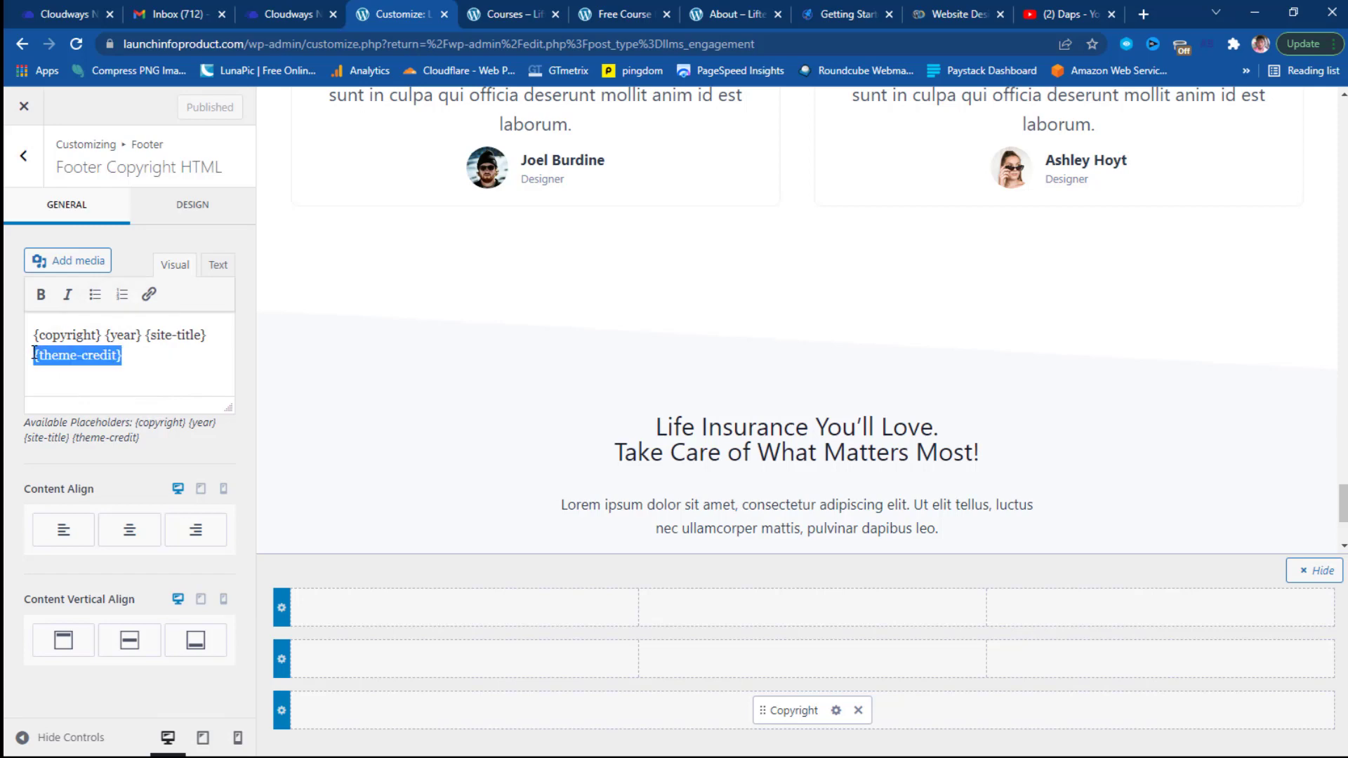
{"action": "key", "text": "BackSpace"}
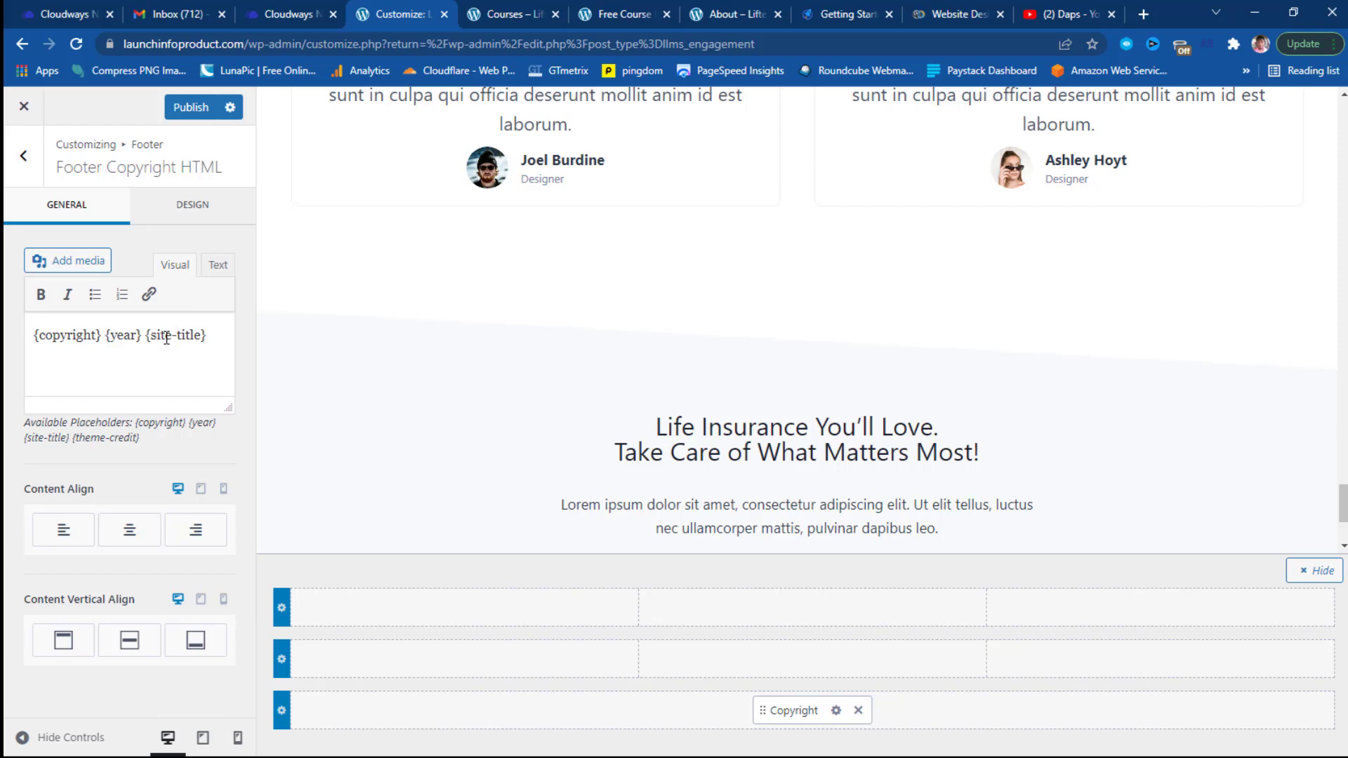
{"action": "left_click", "coordinate": [194, 112]}
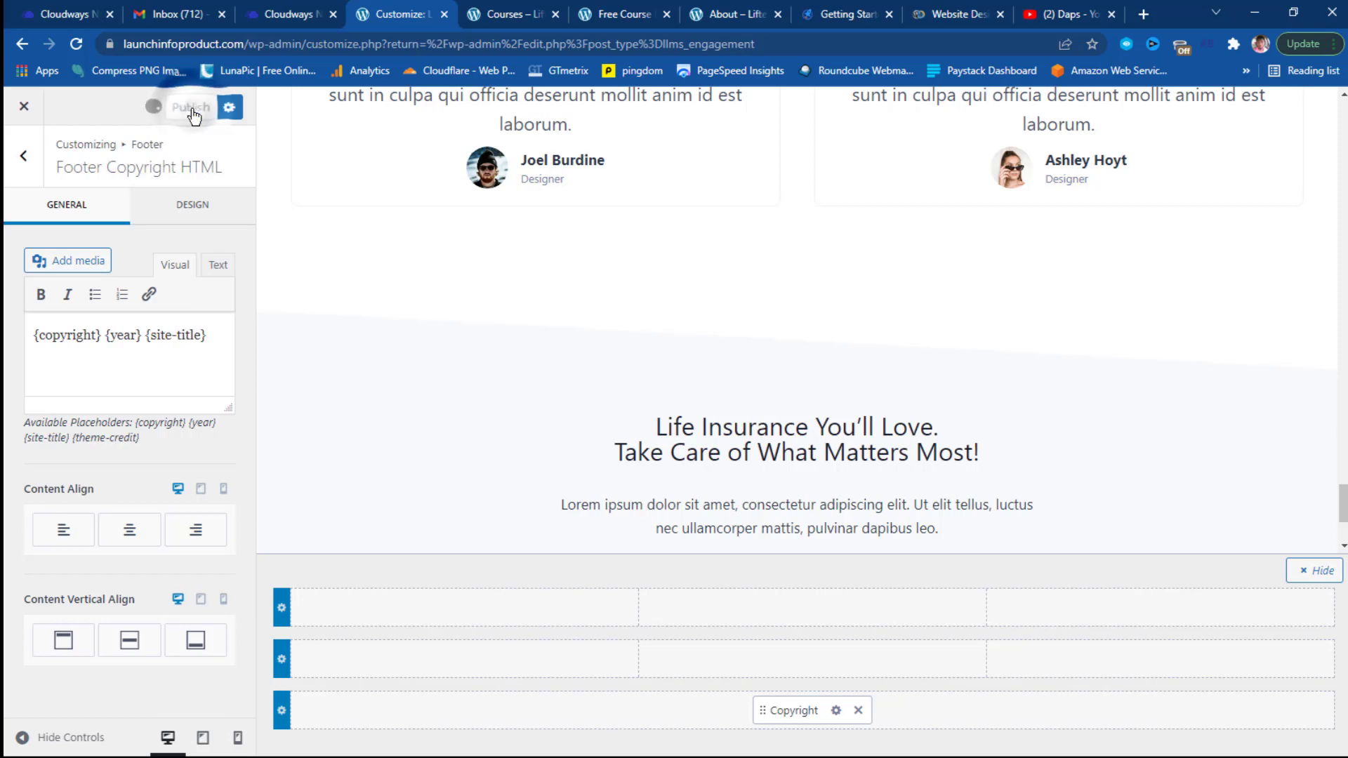
{"action": "key", "text": "Escape"}
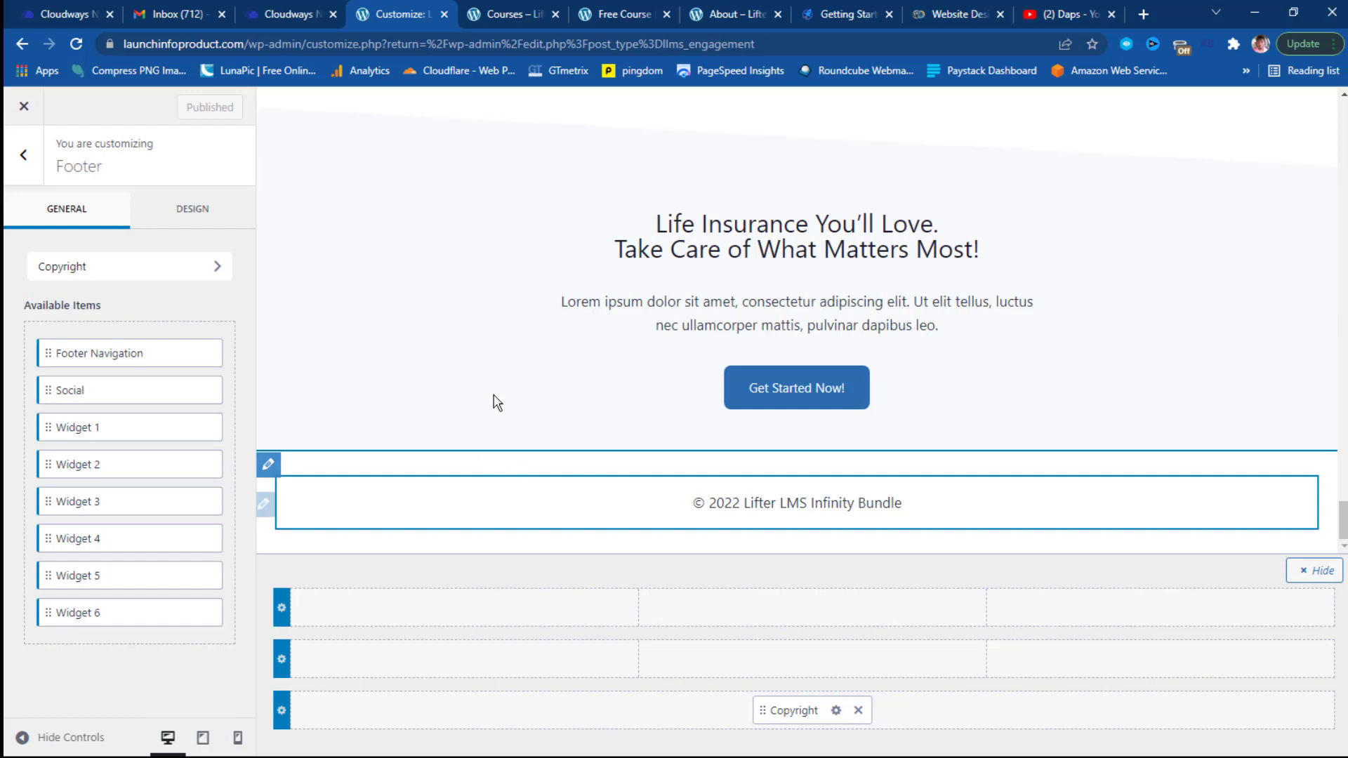
Switch the header to the logo-only layout and retitle the site 'Launch Info Product'.
{"action": "scroll", "coordinate": [497, 400], "scroll_direction": "up", "scroll_amount": 5}
{"action": "scroll", "coordinate": [496, 400], "scroll_direction": "up", "scroll_amount": 15}
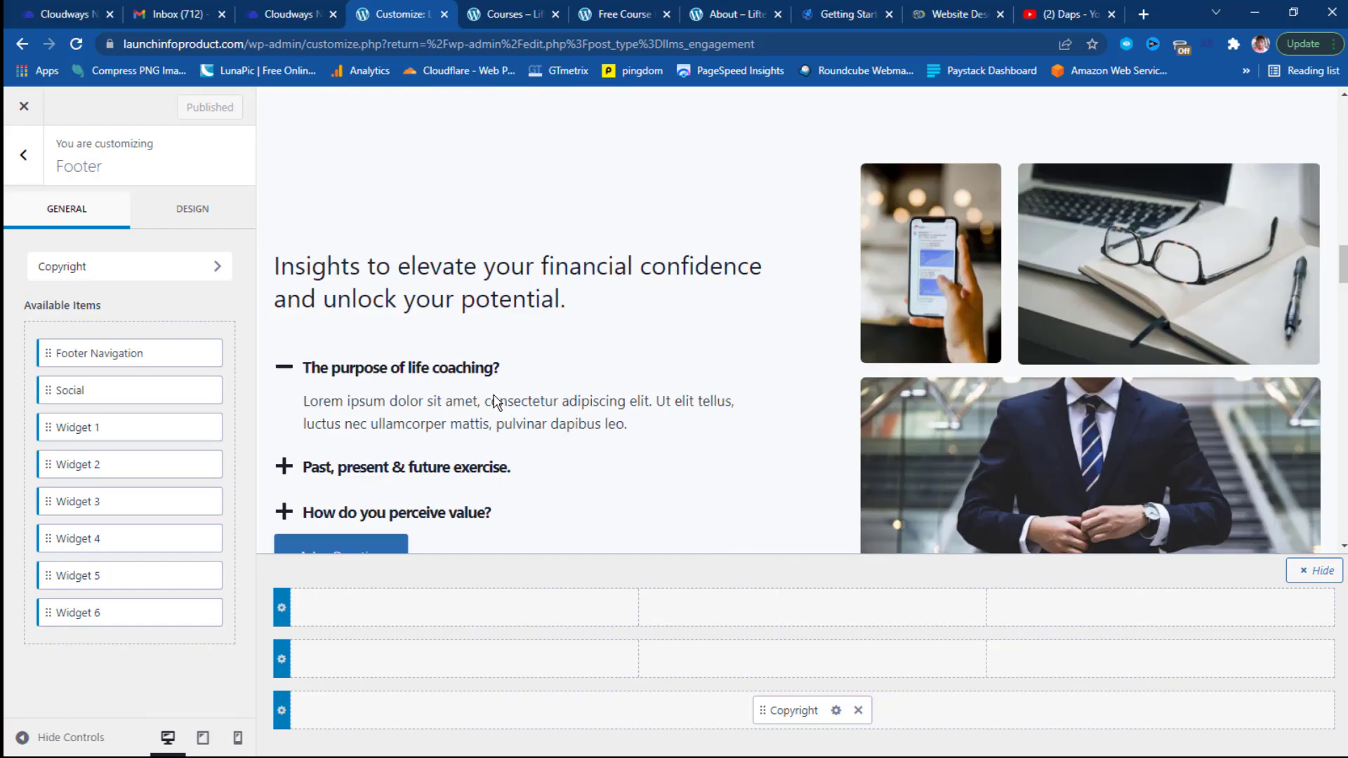
{"action": "scroll", "coordinate": [494, 395], "scroll_direction": "up", "scroll_amount": 5}
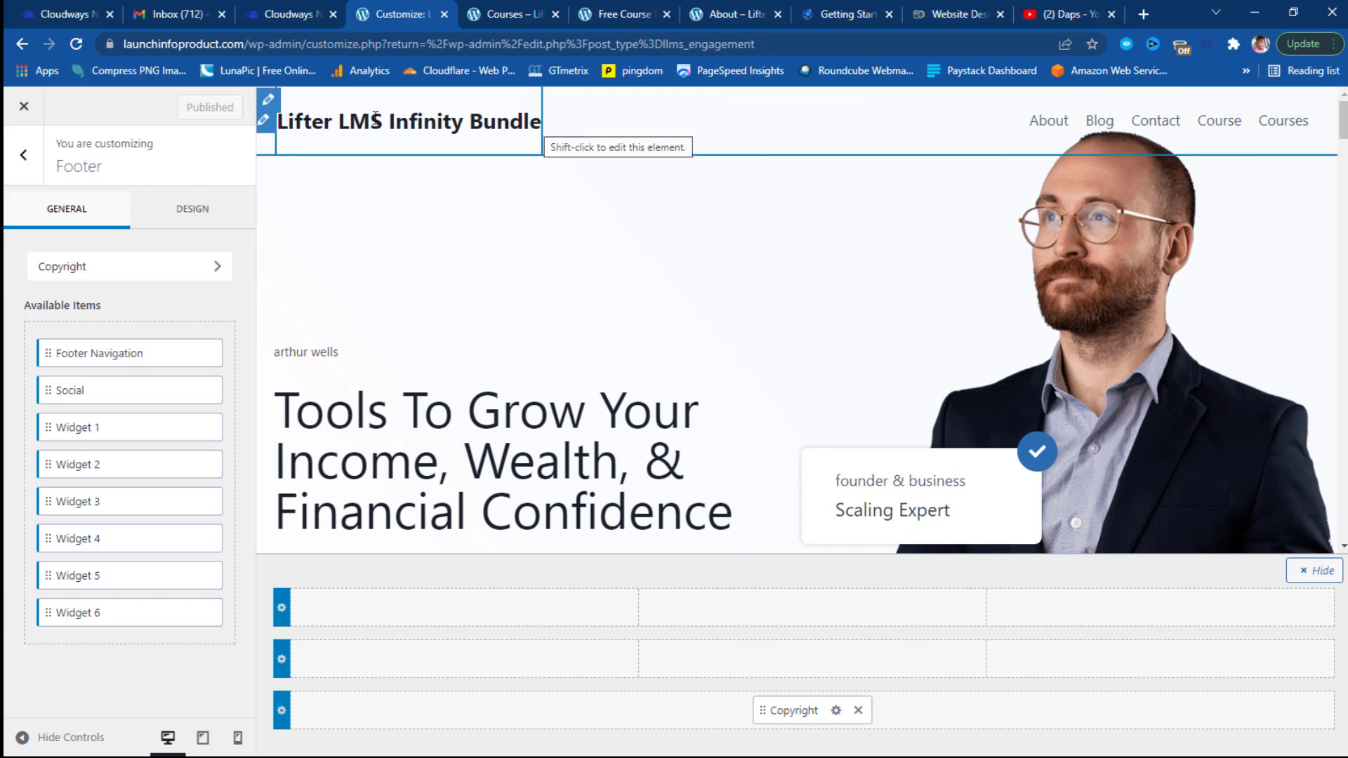
{"action": "left_click", "coordinate": [265, 120]}
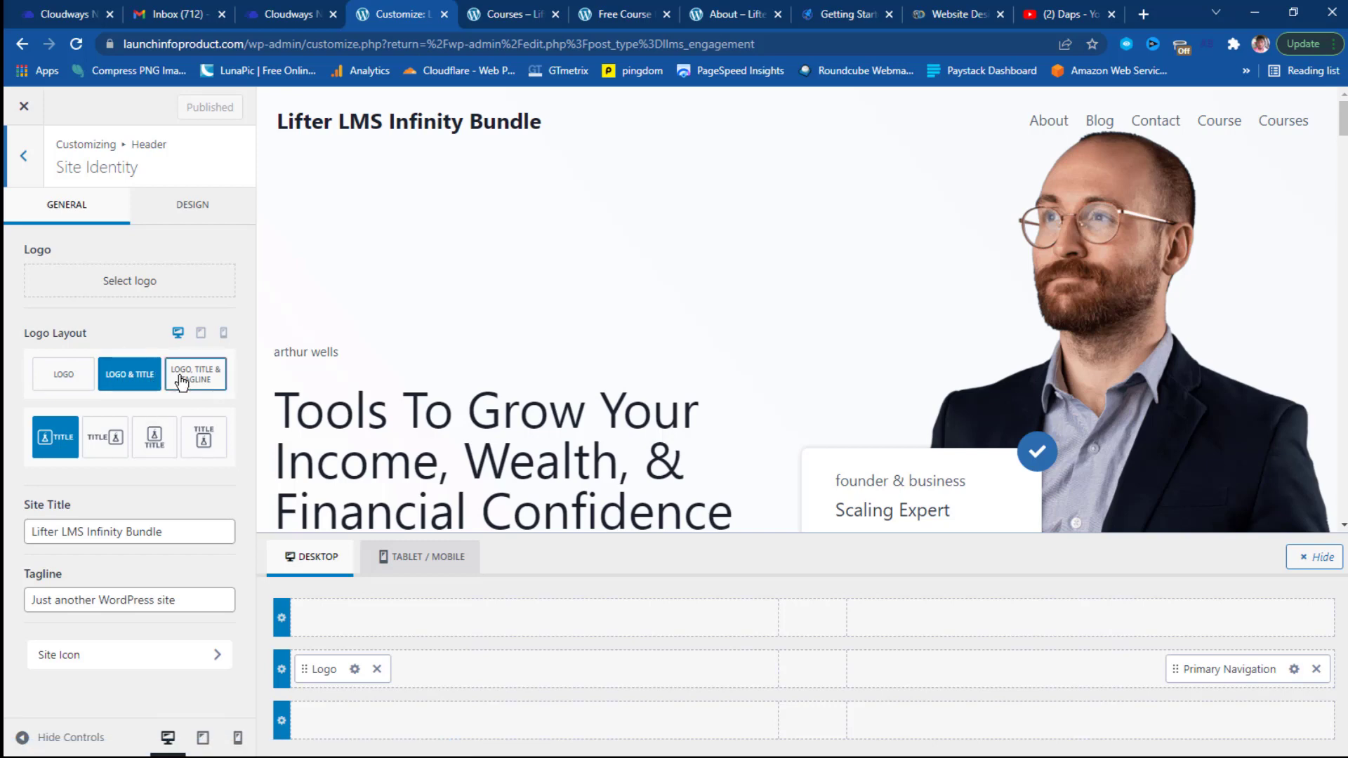
{"action": "left_click", "coordinate": [64, 380]}
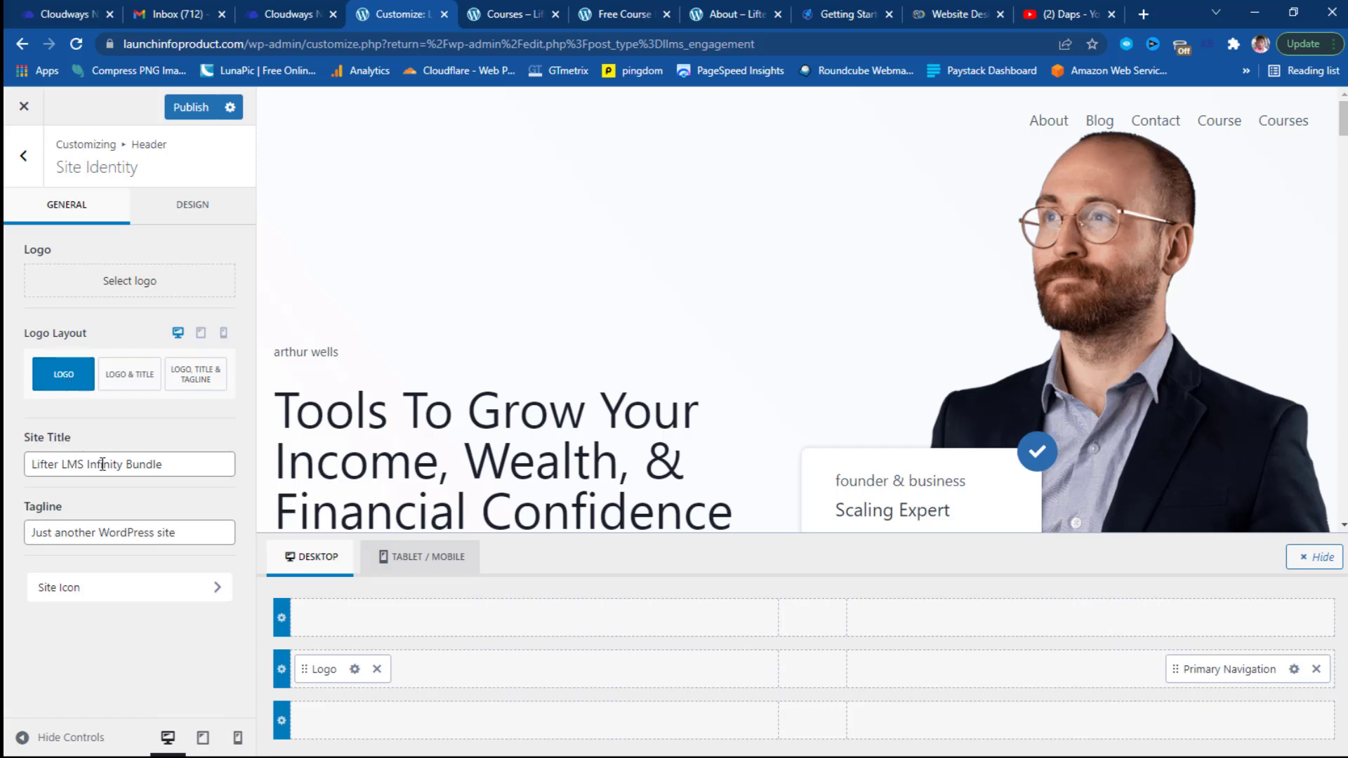
{"action": "left_click_drag", "start_coordinate": [180, 464], "coordinate": [5, 471]}
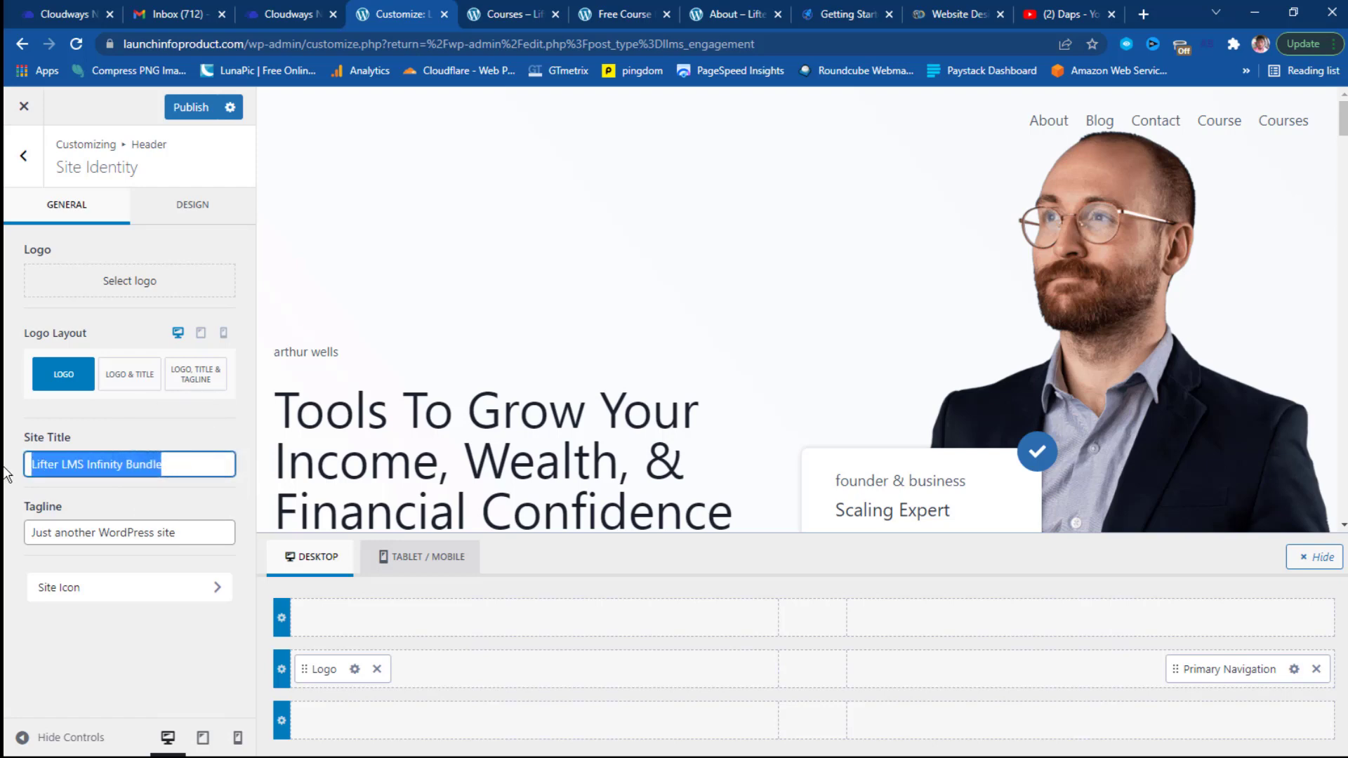
{"action": "type", "text": "Launch Info Product"}
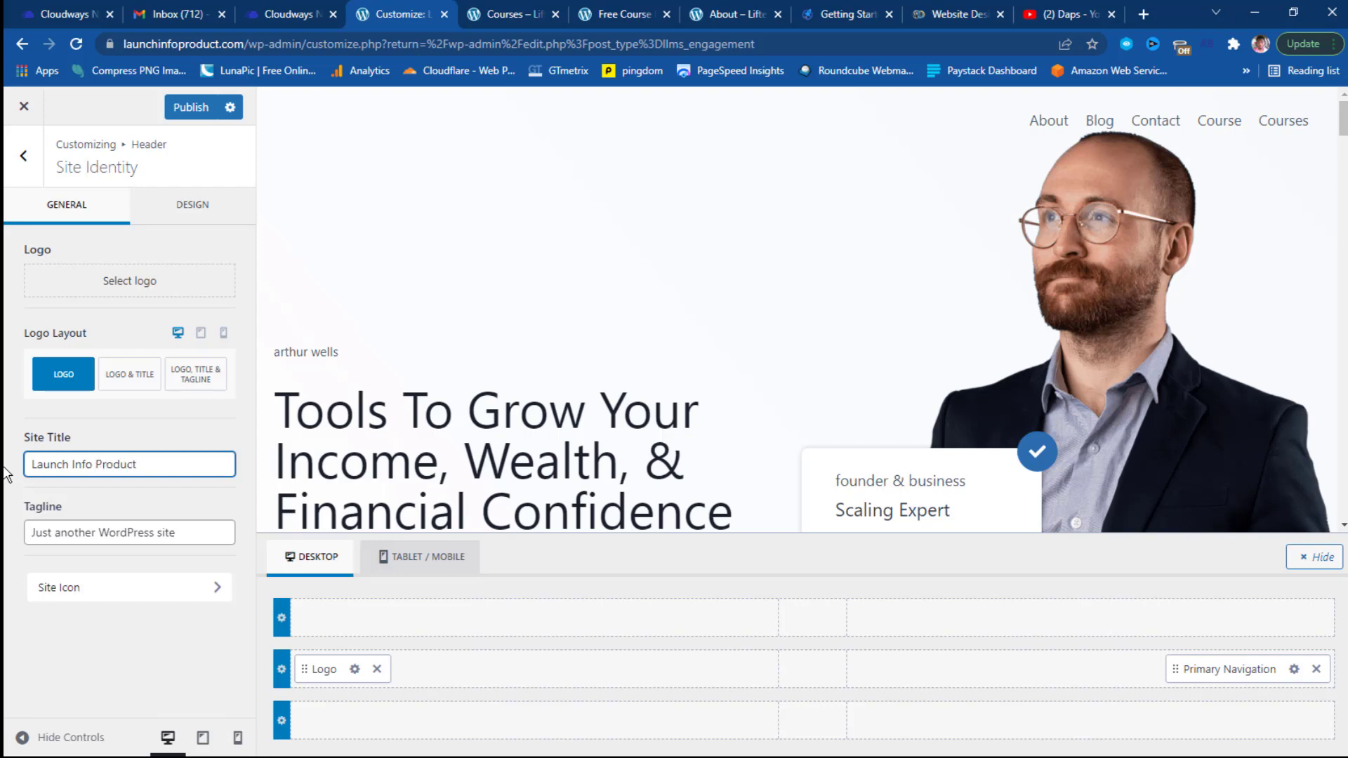
Replace the tagline with 'Create an info product in 7 days or less'.
{"action": "left_click", "coordinate": [186, 532]}
{"action": "key", "text": "ctrl+a"}
{"action": "type", "text": "Create"}
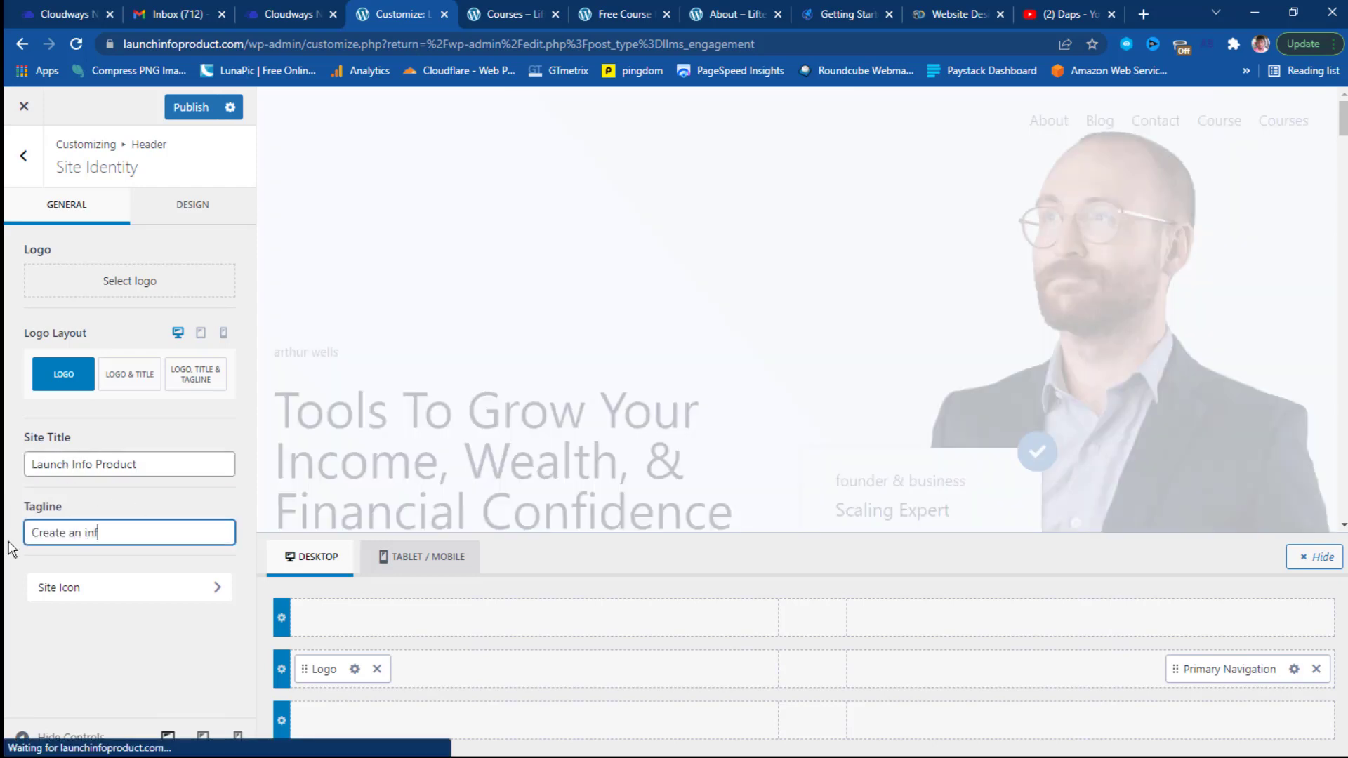
{"action": "type", "text": " an info product in 7 da"}
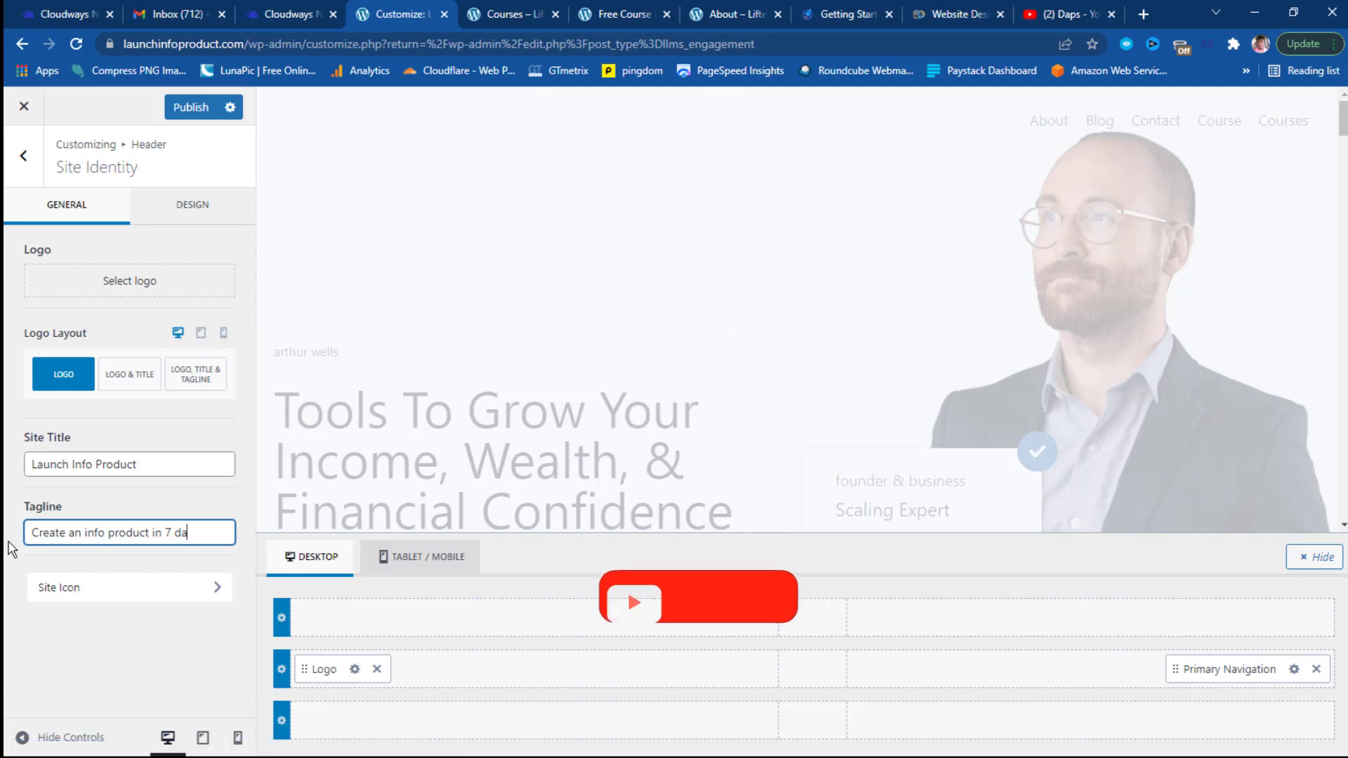
{"action": "type", "text": "ys or less"}
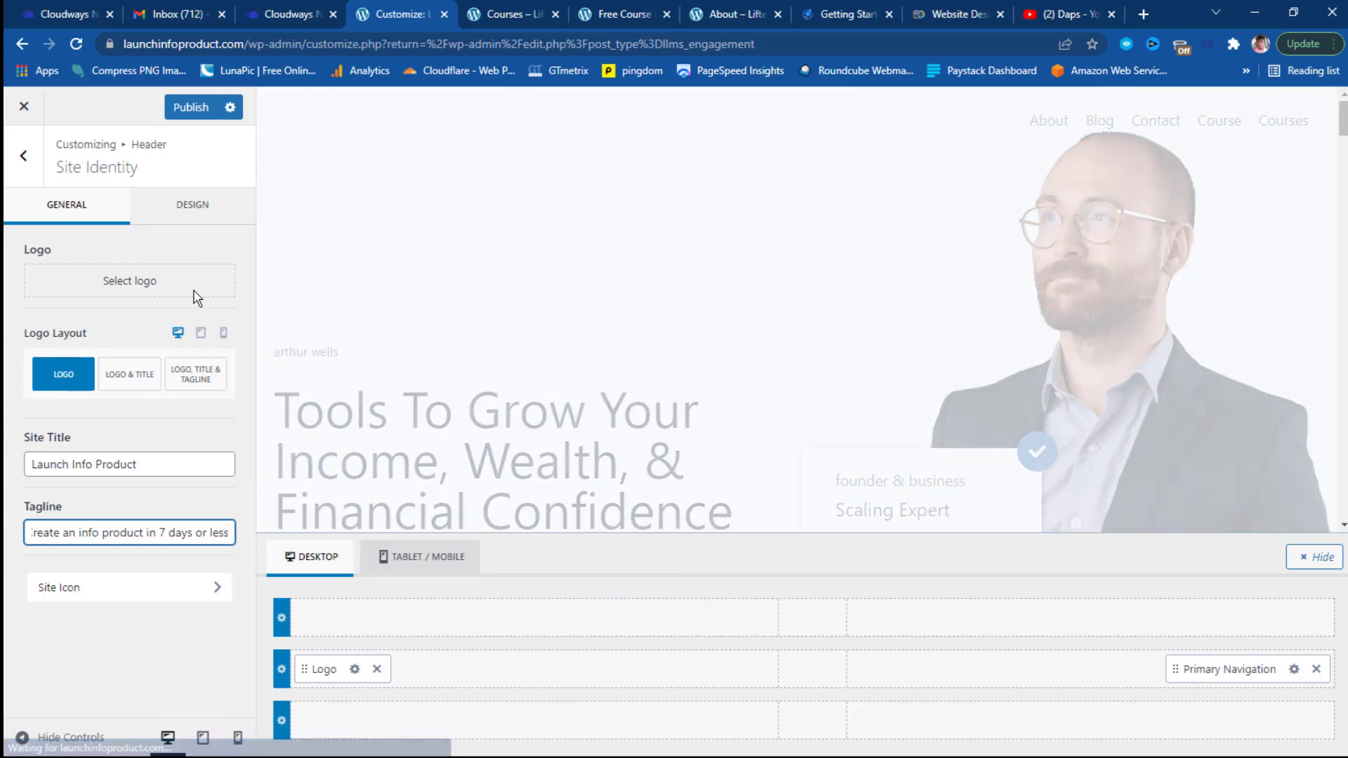
Set the LifterLMS image from the Media Library as the logo without cropping.
{"action": "left_click", "coordinate": [133, 283]}
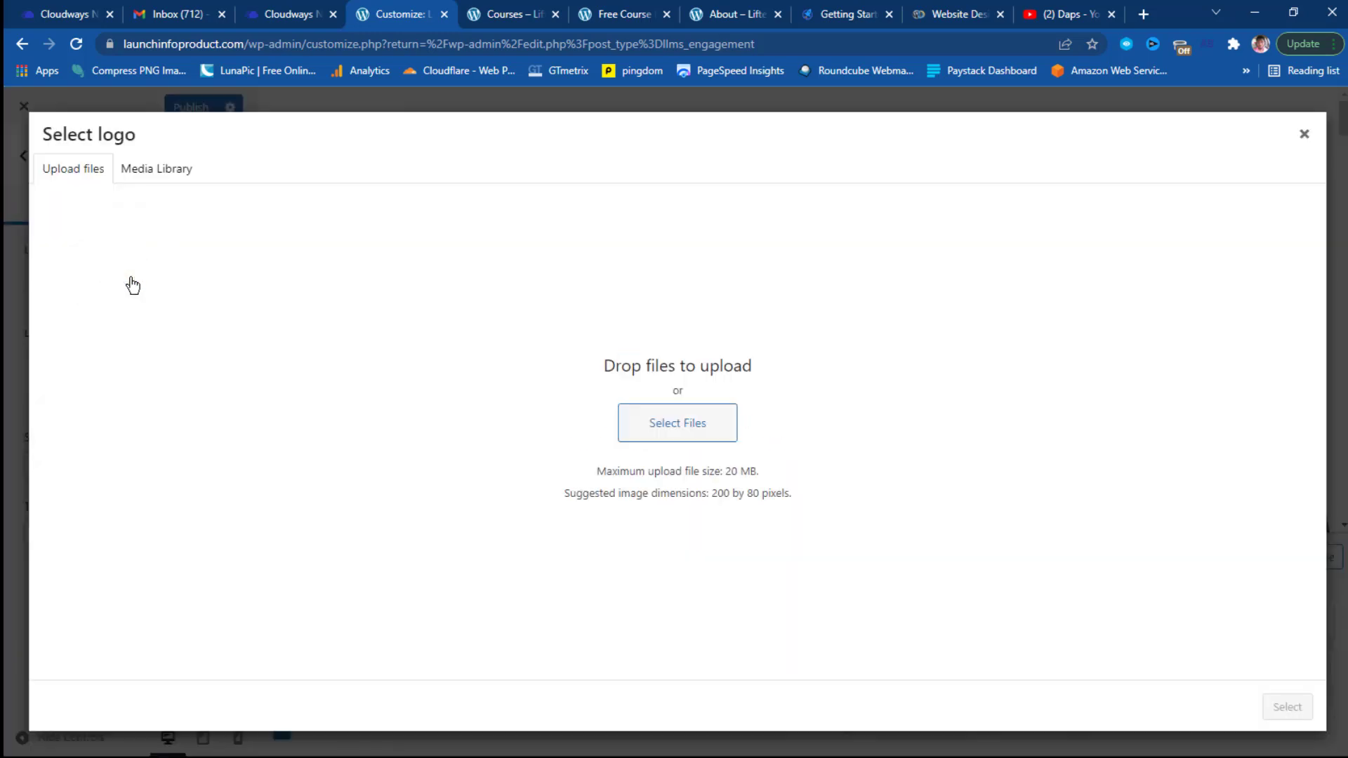
{"action": "left_click", "coordinate": [154, 172]}
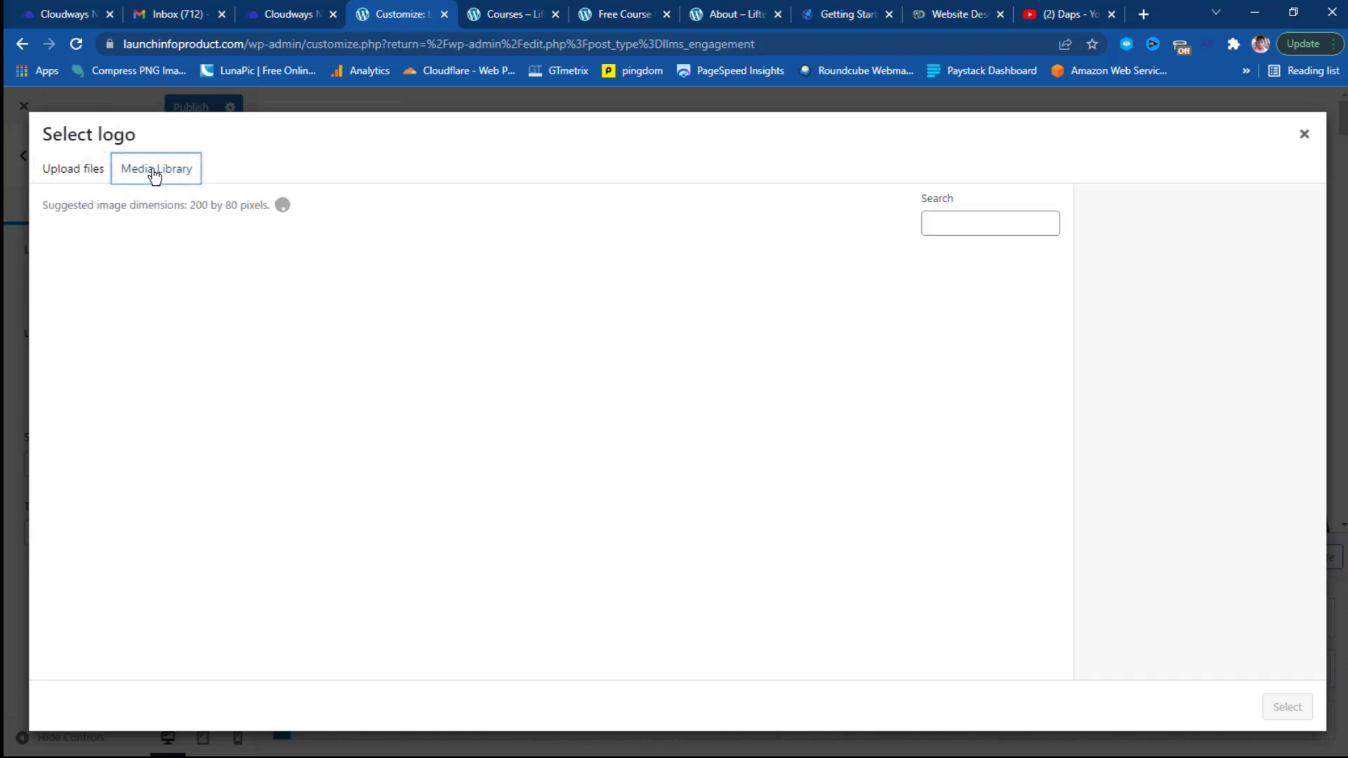
{"action": "scroll", "coordinate": [604, 313], "scroll_direction": "down", "scroll_amount": 5}
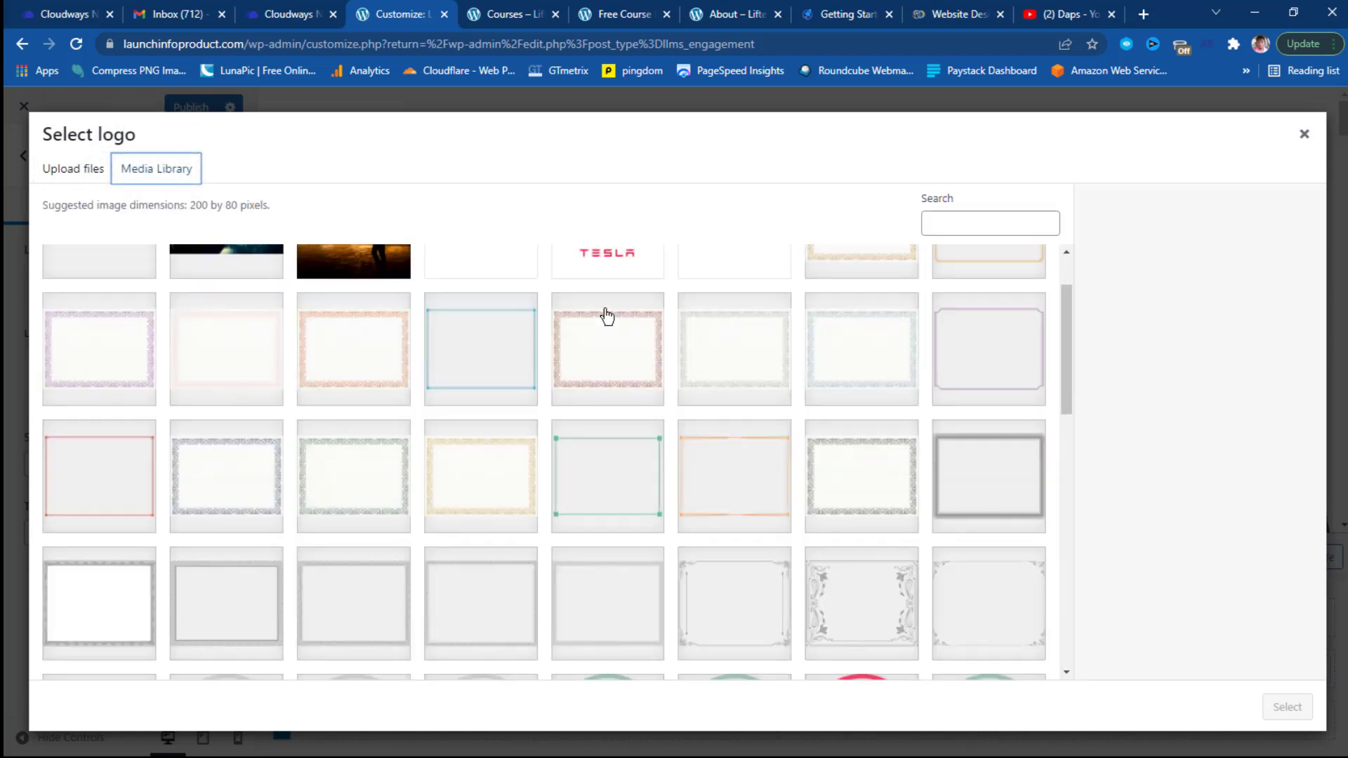
{"action": "scroll", "coordinate": [607, 316], "scroll_direction": "down", "scroll_amount": 10}
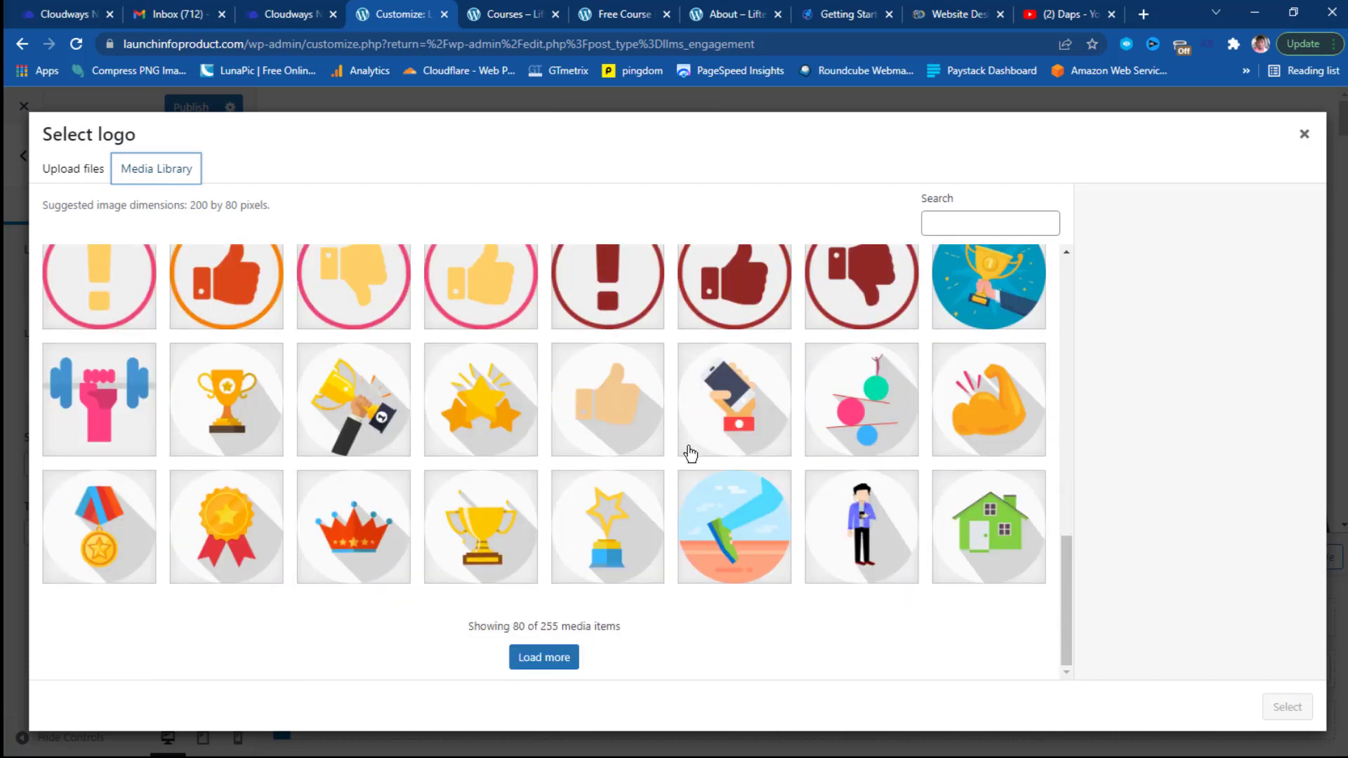
{"action": "scroll", "coordinate": [690, 453], "scroll_direction": "up", "scroll_amount": 15}
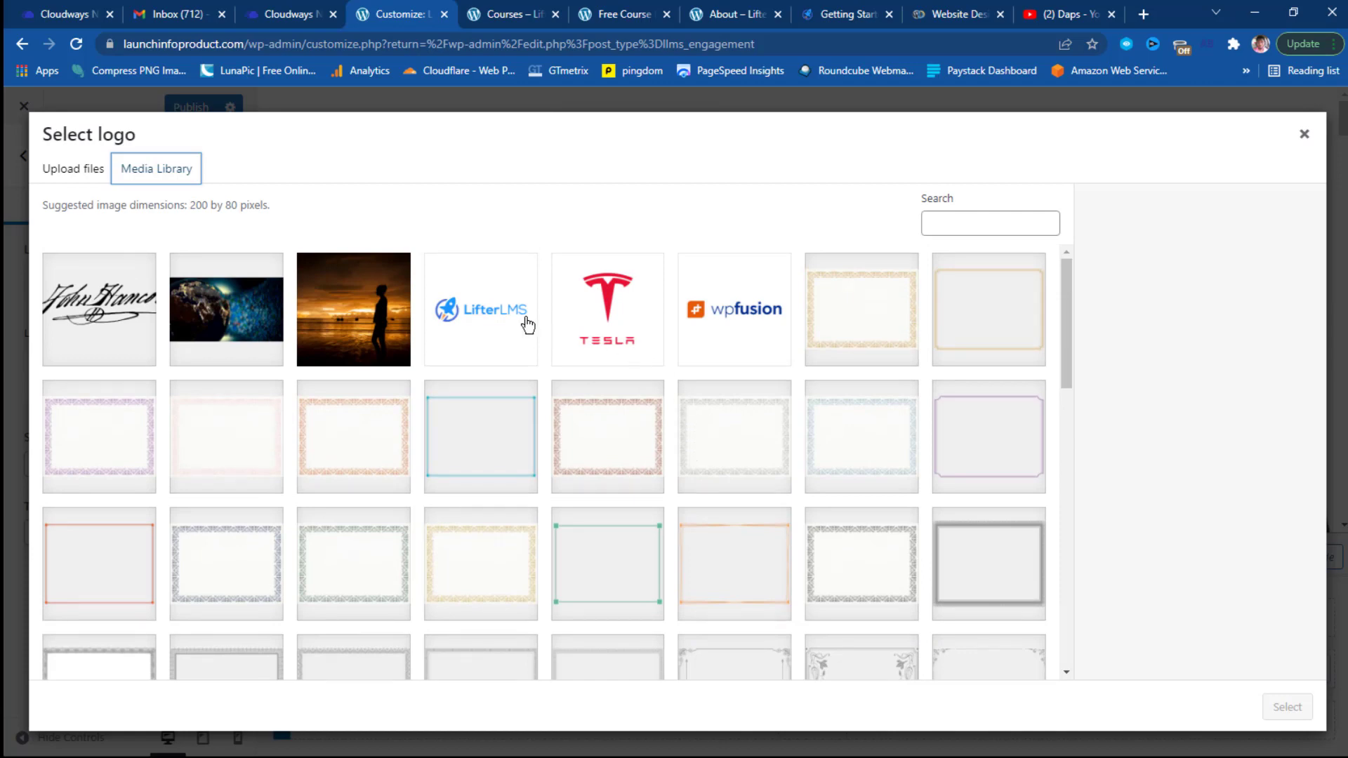
{"action": "left_click", "coordinate": [482, 317]}
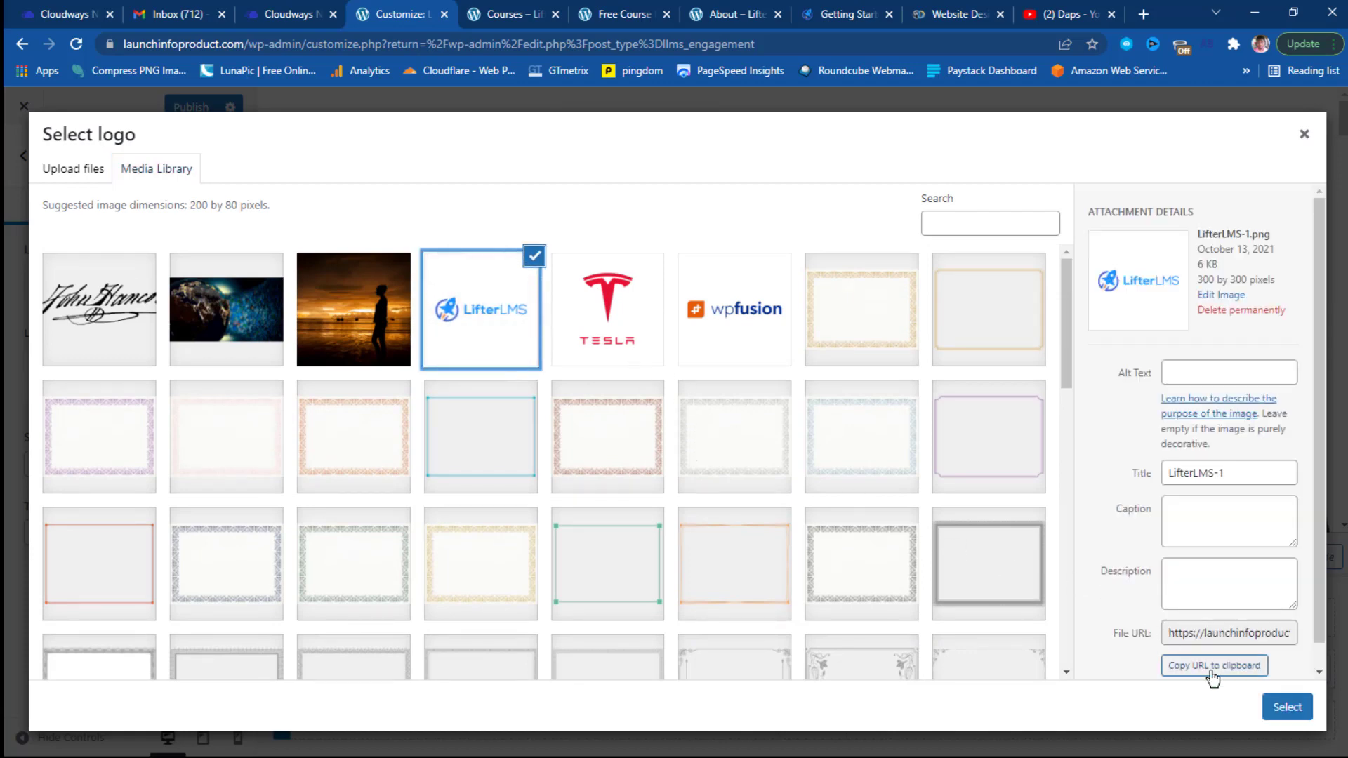
{"action": "left_click", "coordinate": [1291, 707]}
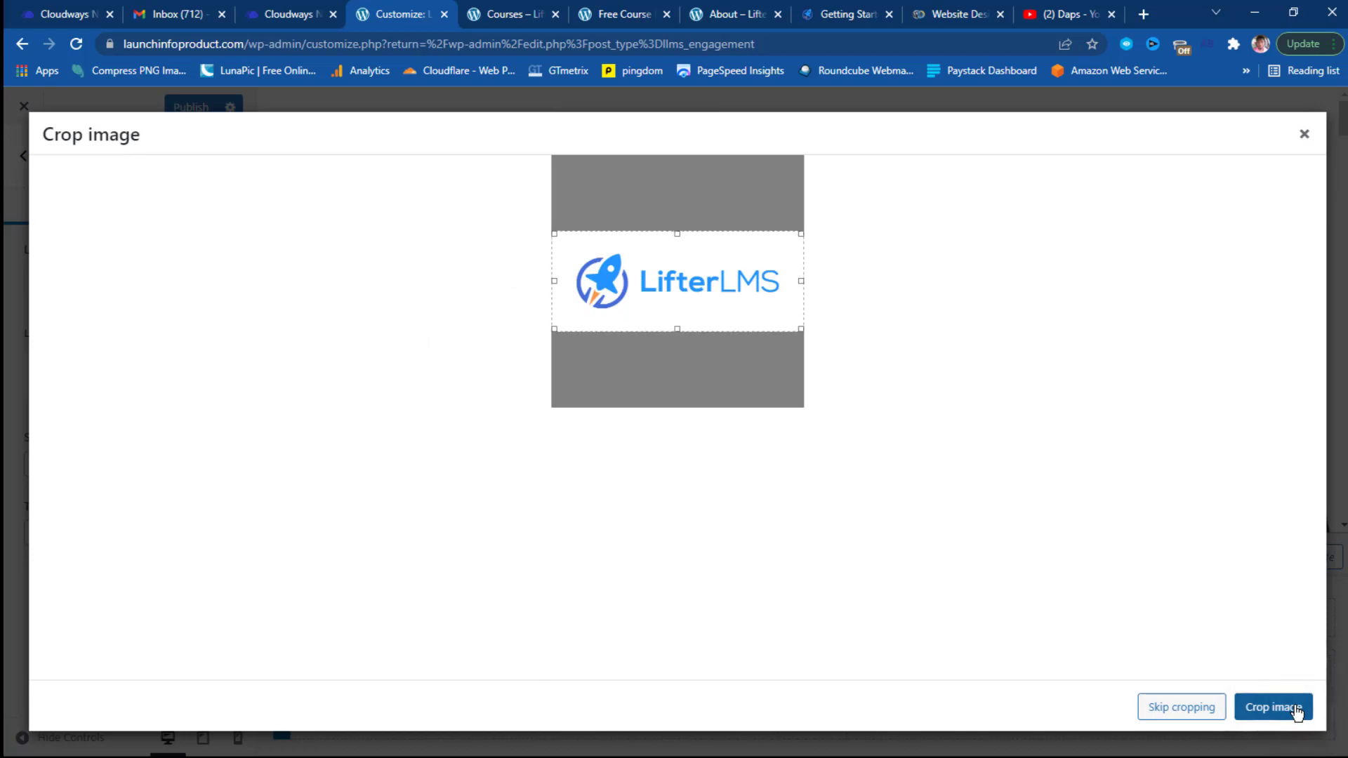
{"action": "left_click", "coordinate": [1179, 707]}
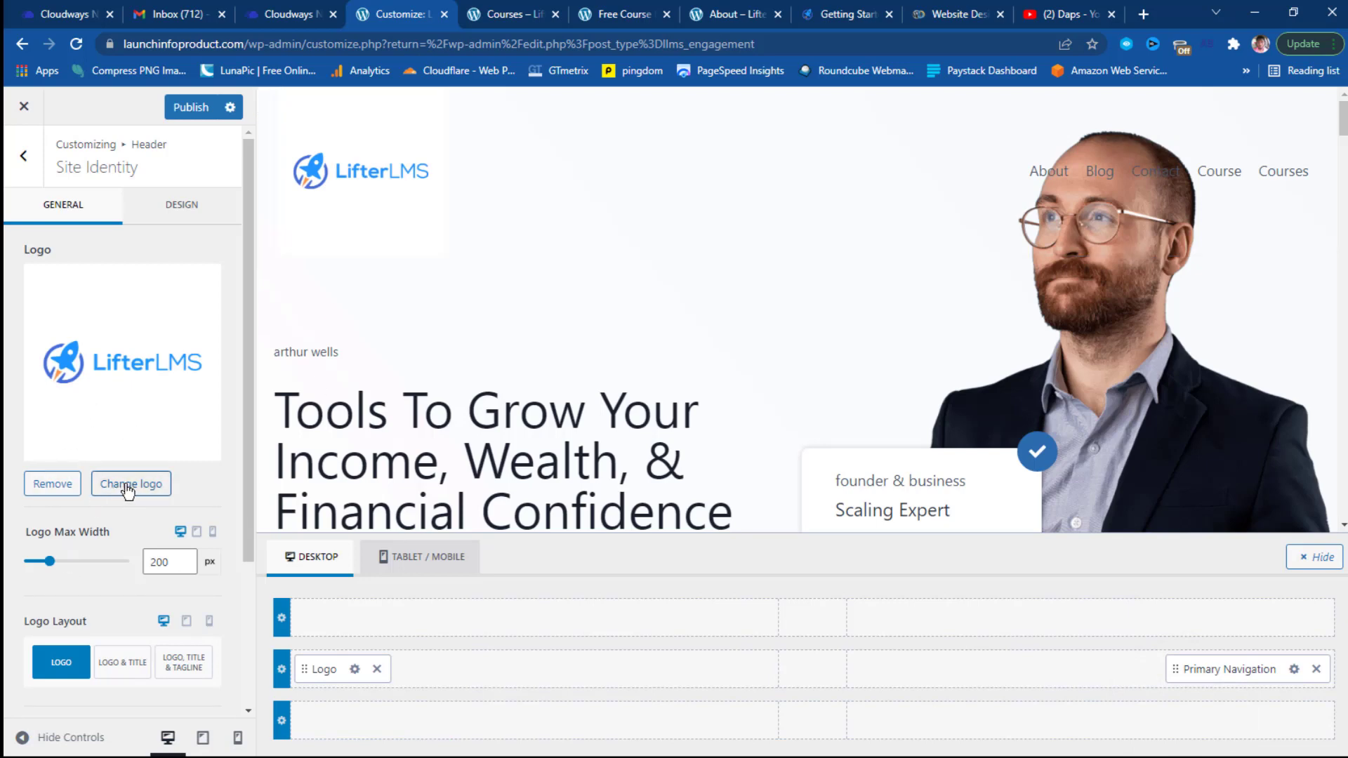
Remove that logo and re-add the LifterLMS image cropped to the suggested size.
{"action": "left_click", "coordinate": [63, 484]}
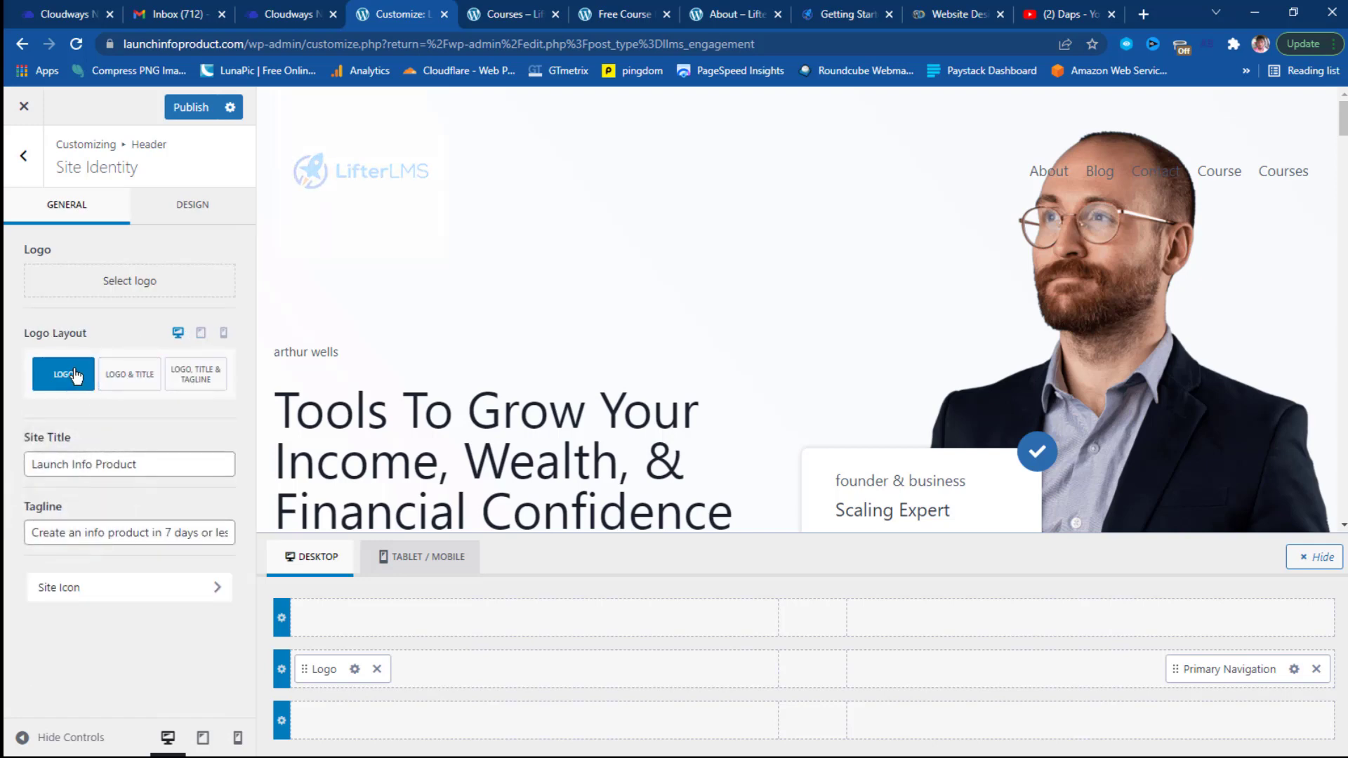
{"action": "left_click", "coordinate": [76, 375]}
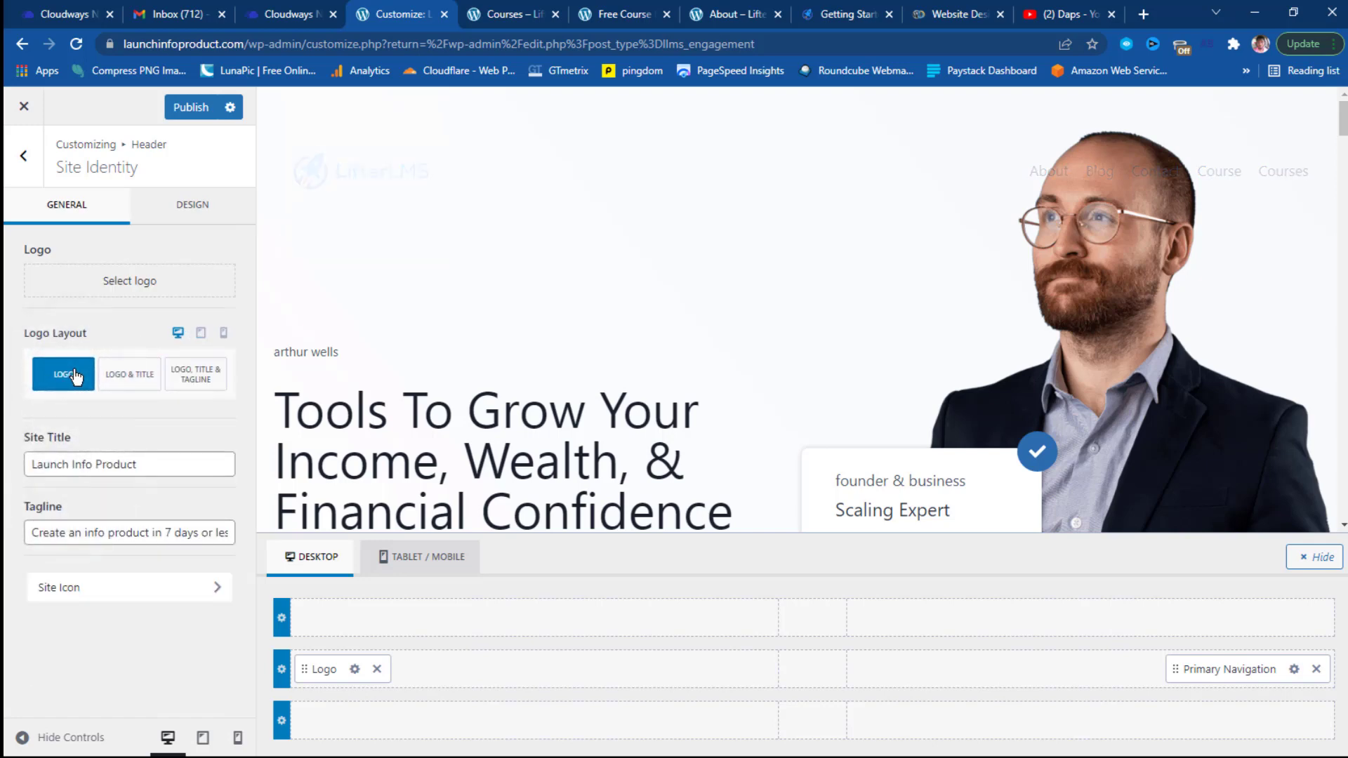
{"action": "left_click", "coordinate": [106, 284]}
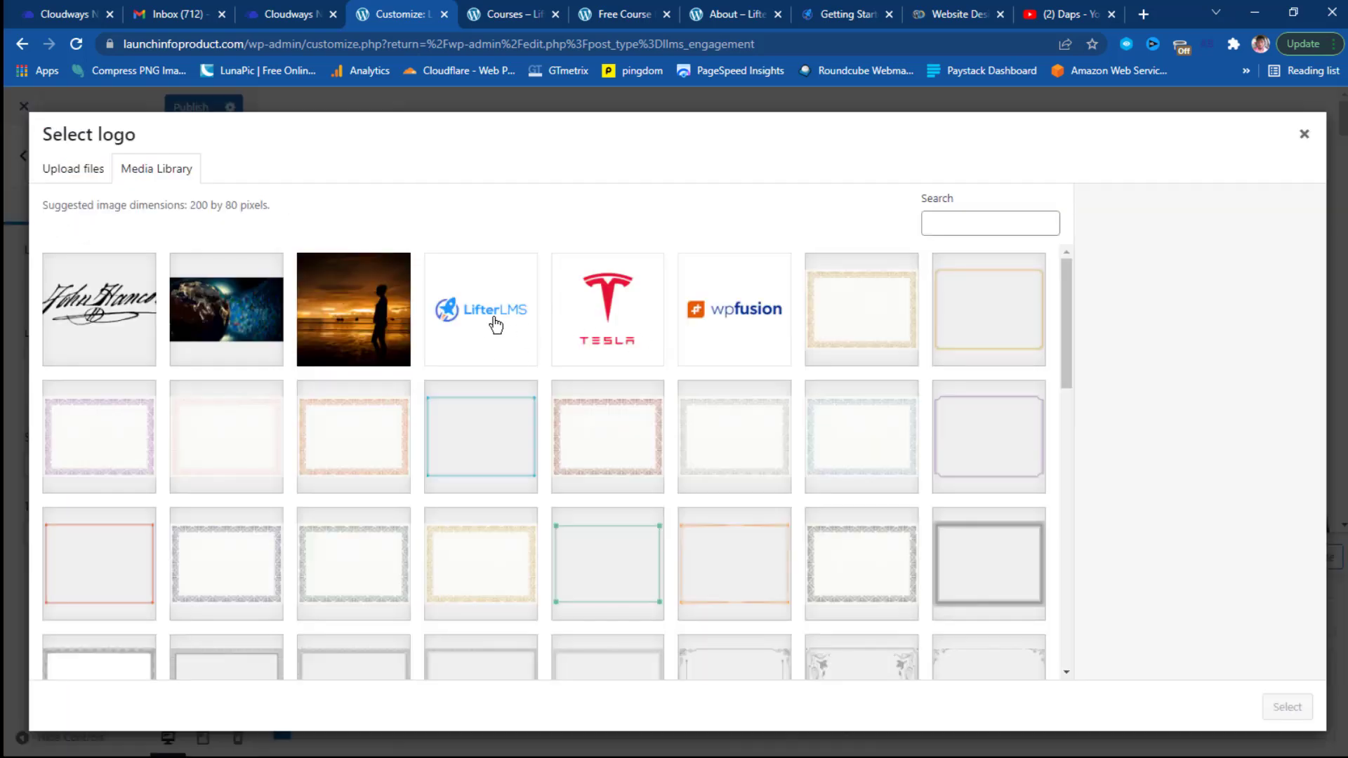
{"action": "left_click", "coordinate": [496, 325]}
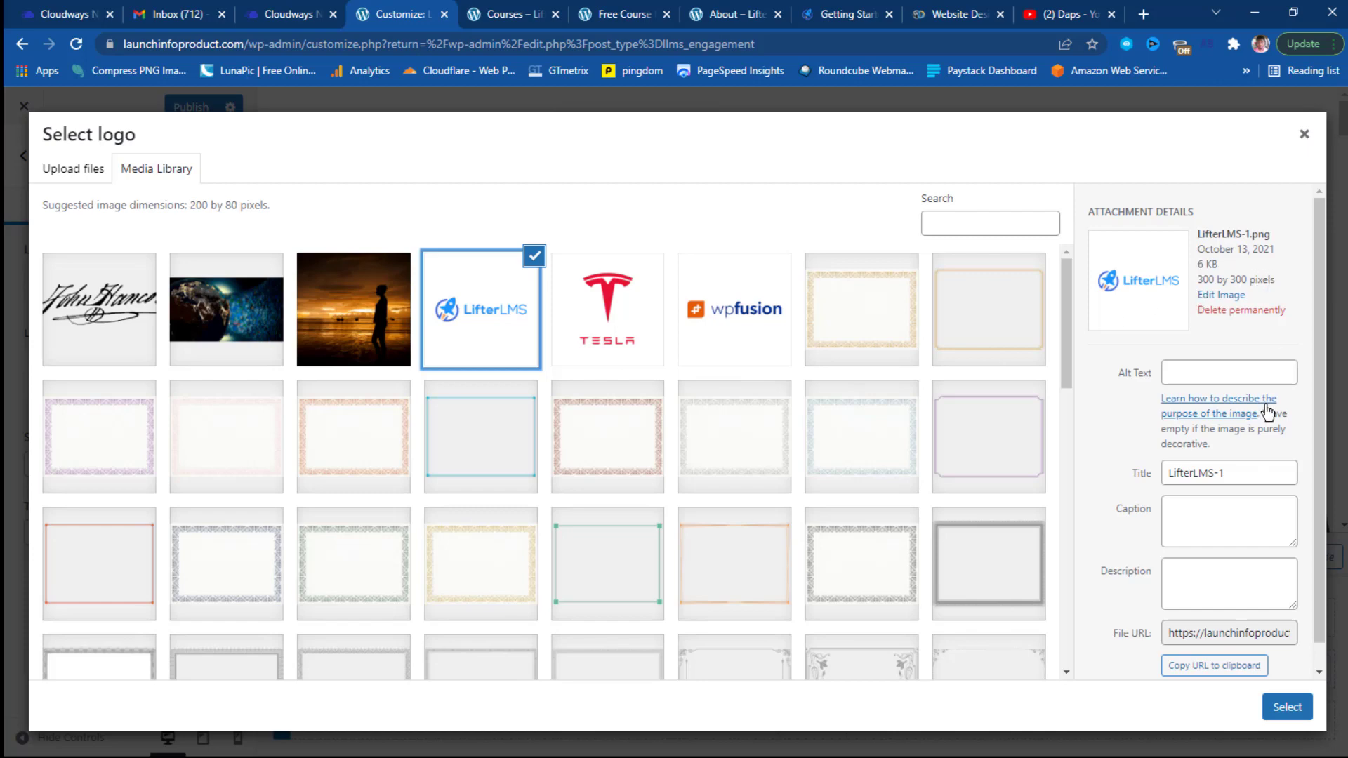
{"action": "left_click", "coordinate": [1287, 708]}
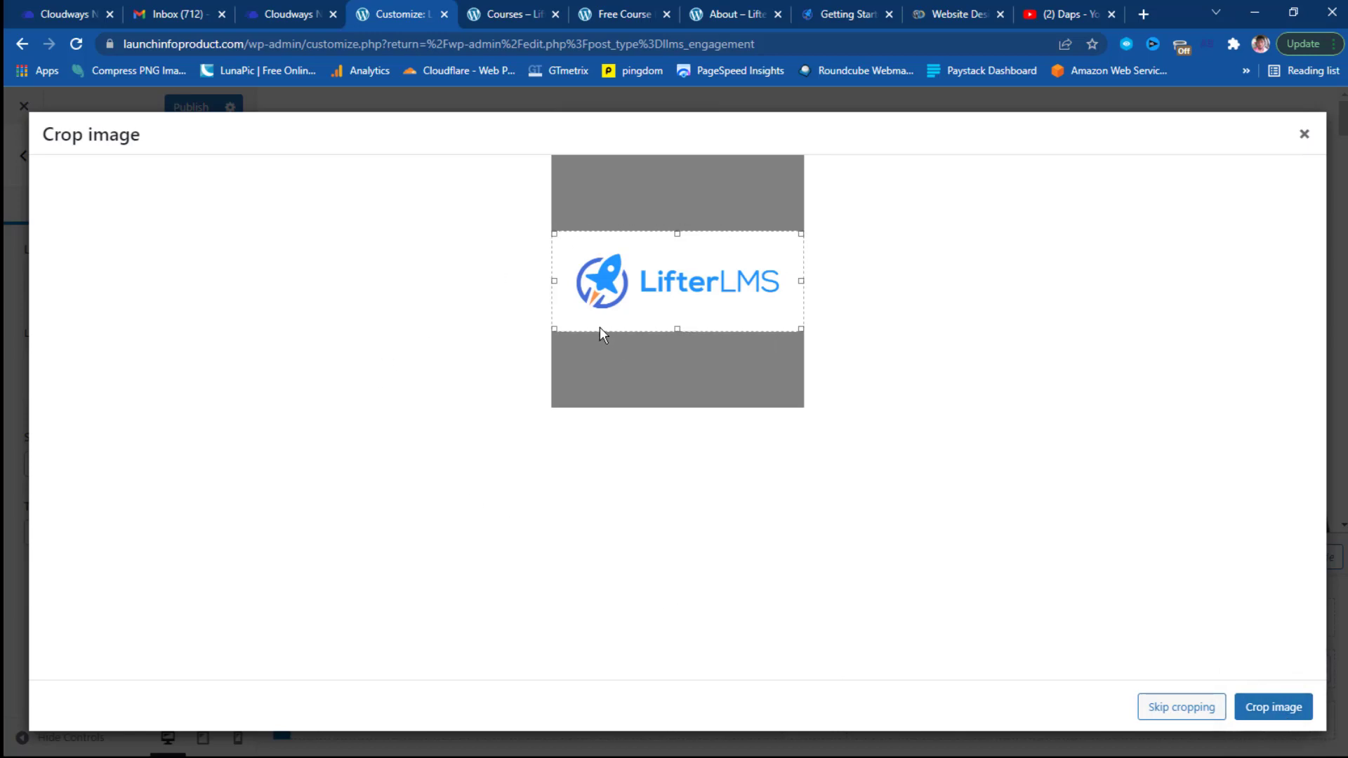
{"action": "left_click", "coordinate": [1279, 711]}
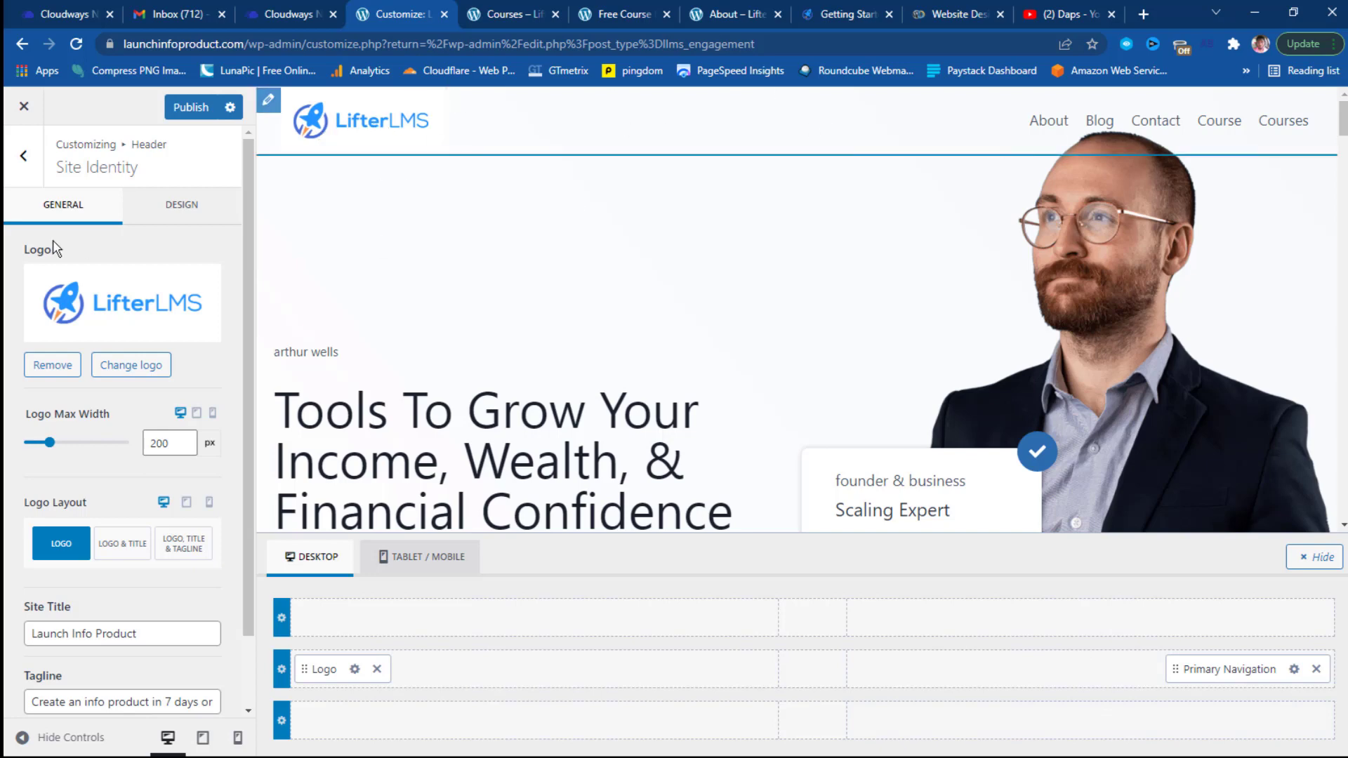
Leave the header settings and go to the General › Layout settings.
{"action": "left_click", "coordinate": [40, 166]}
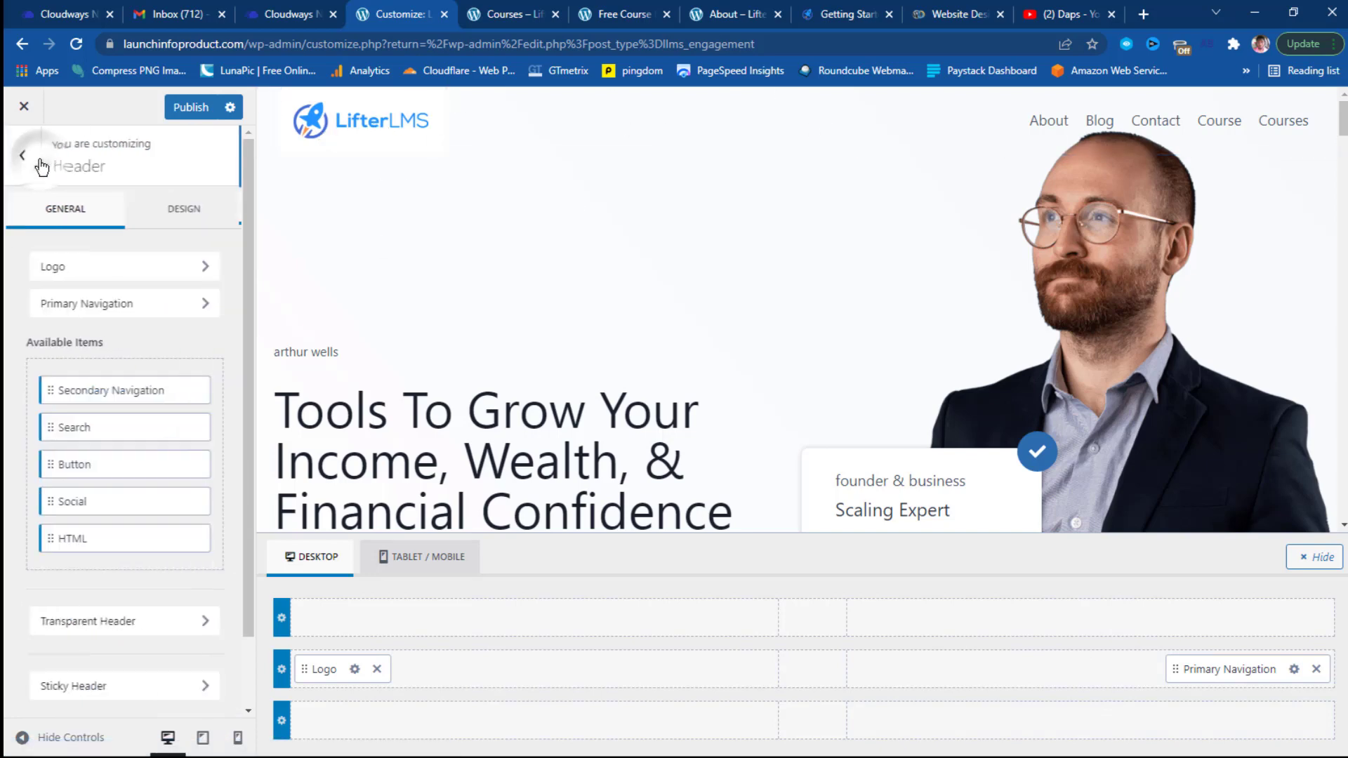
{"action": "left_click", "coordinate": [40, 167]}
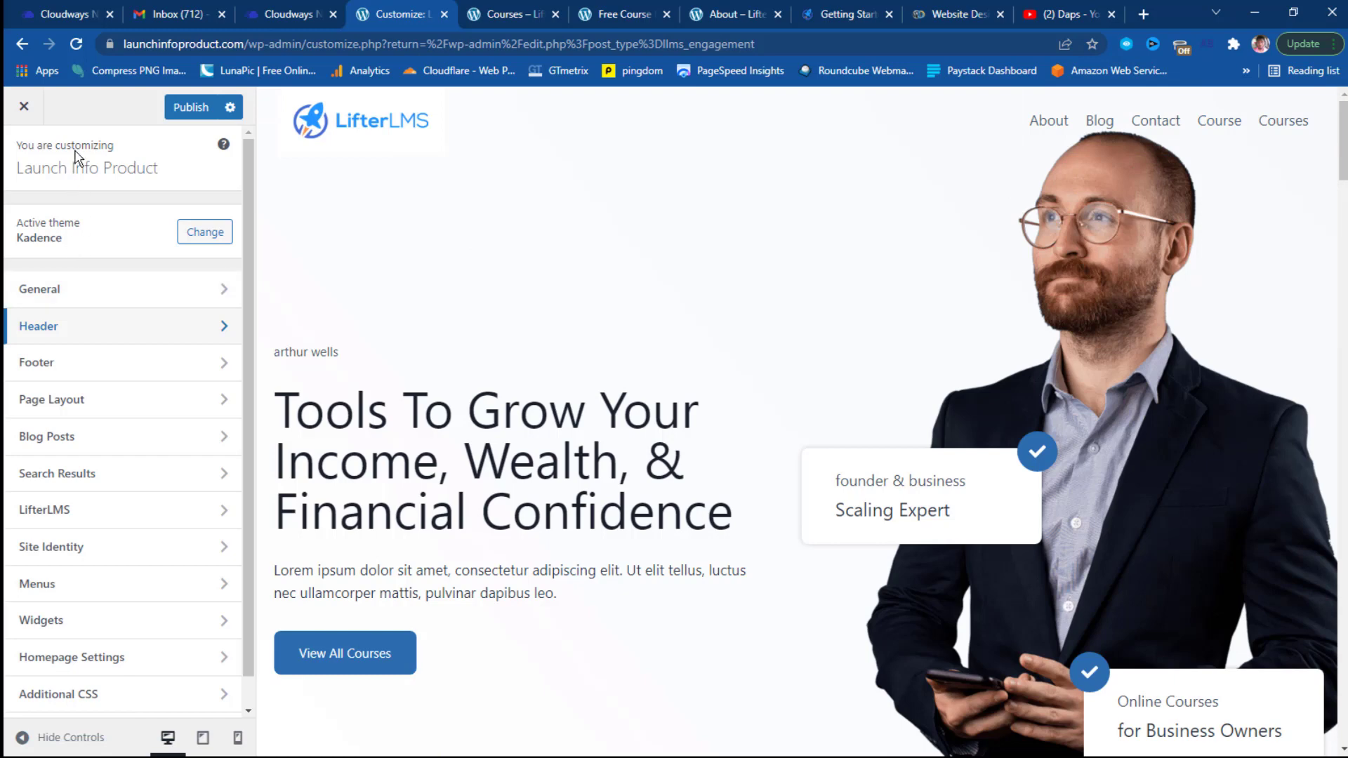
{"action": "left_click", "coordinate": [70, 290]}
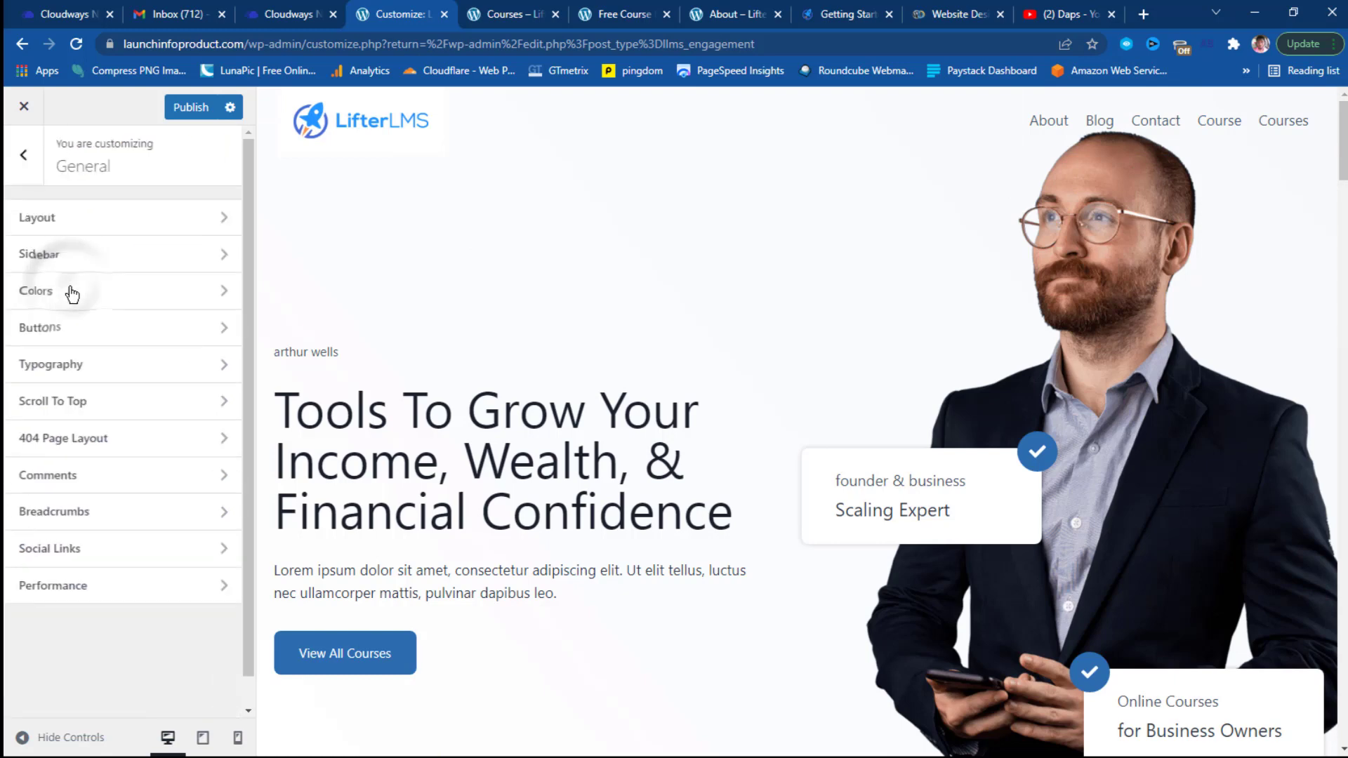
{"action": "left_click", "coordinate": [125, 223]}
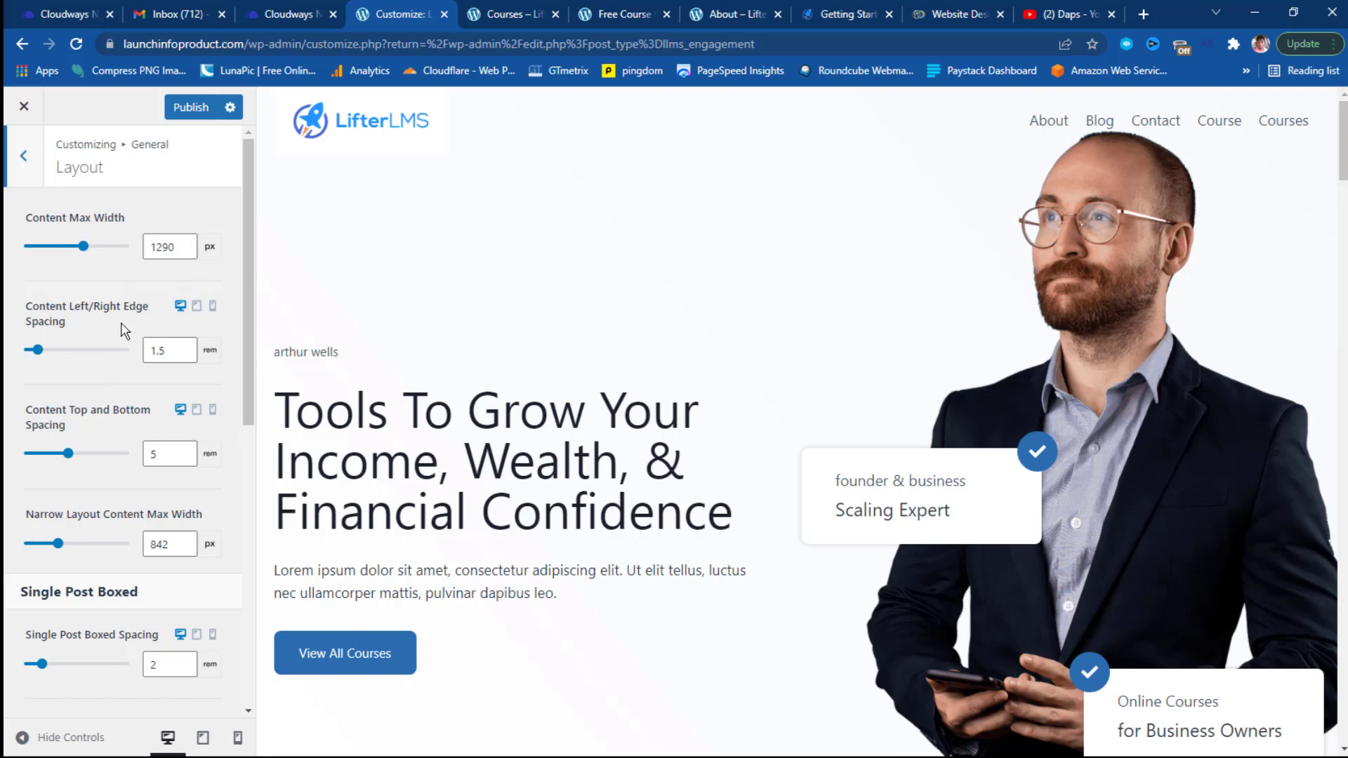
Go from Layout to General › Sidebar, with 1.5 em widget spacing.
{"action": "scroll", "coordinate": [95, 344], "scroll_direction": "down", "scroll_amount": 6}
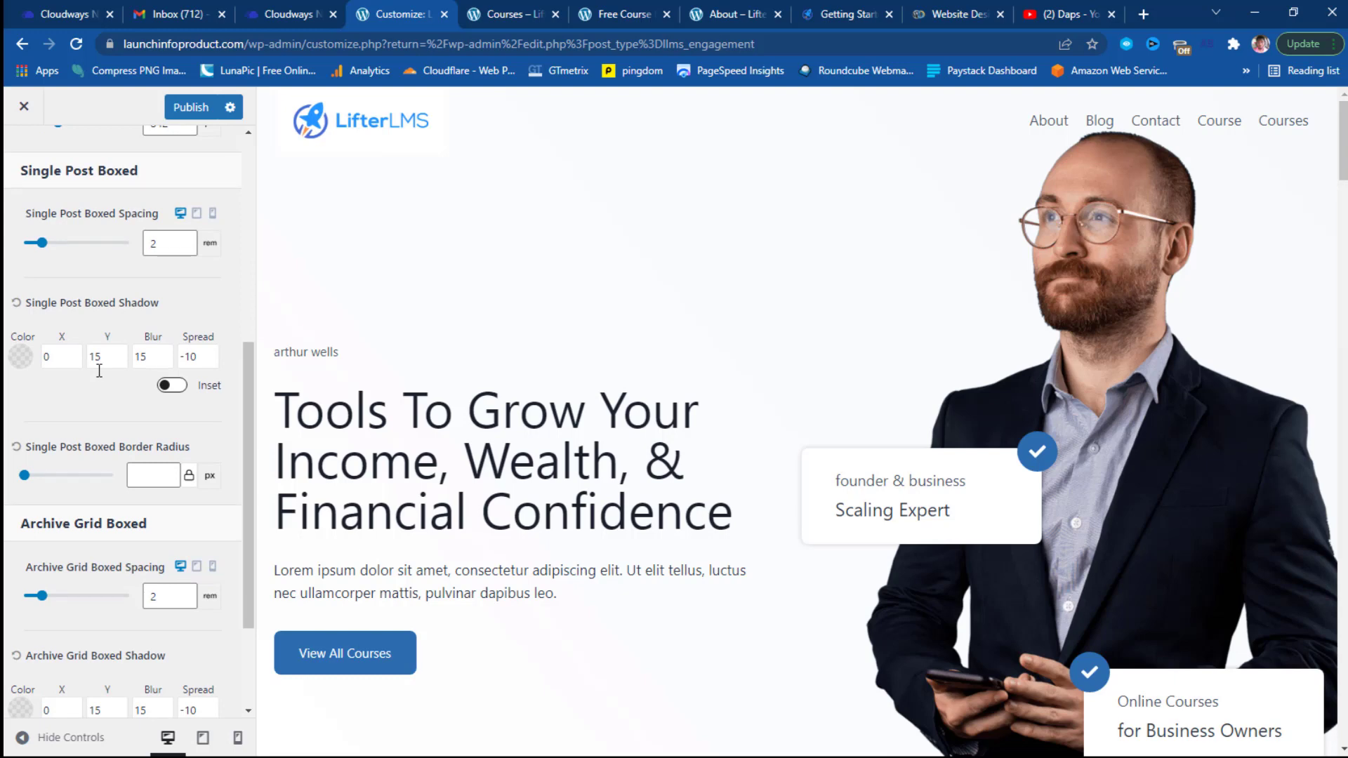
{"action": "scroll", "coordinate": [100, 378], "scroll_direction": "up", "scroll_amount": 6}
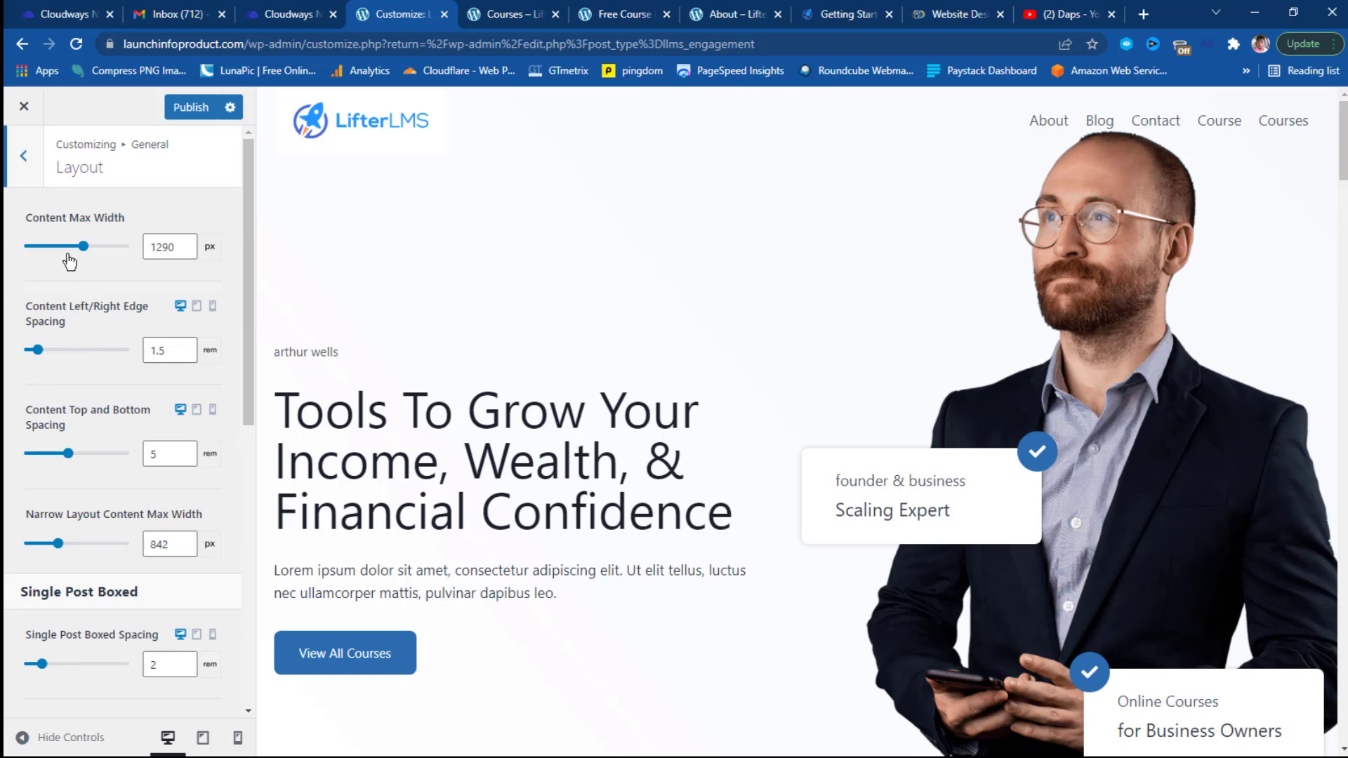
{"action": "left_click", "coordinate": [29, 173]}
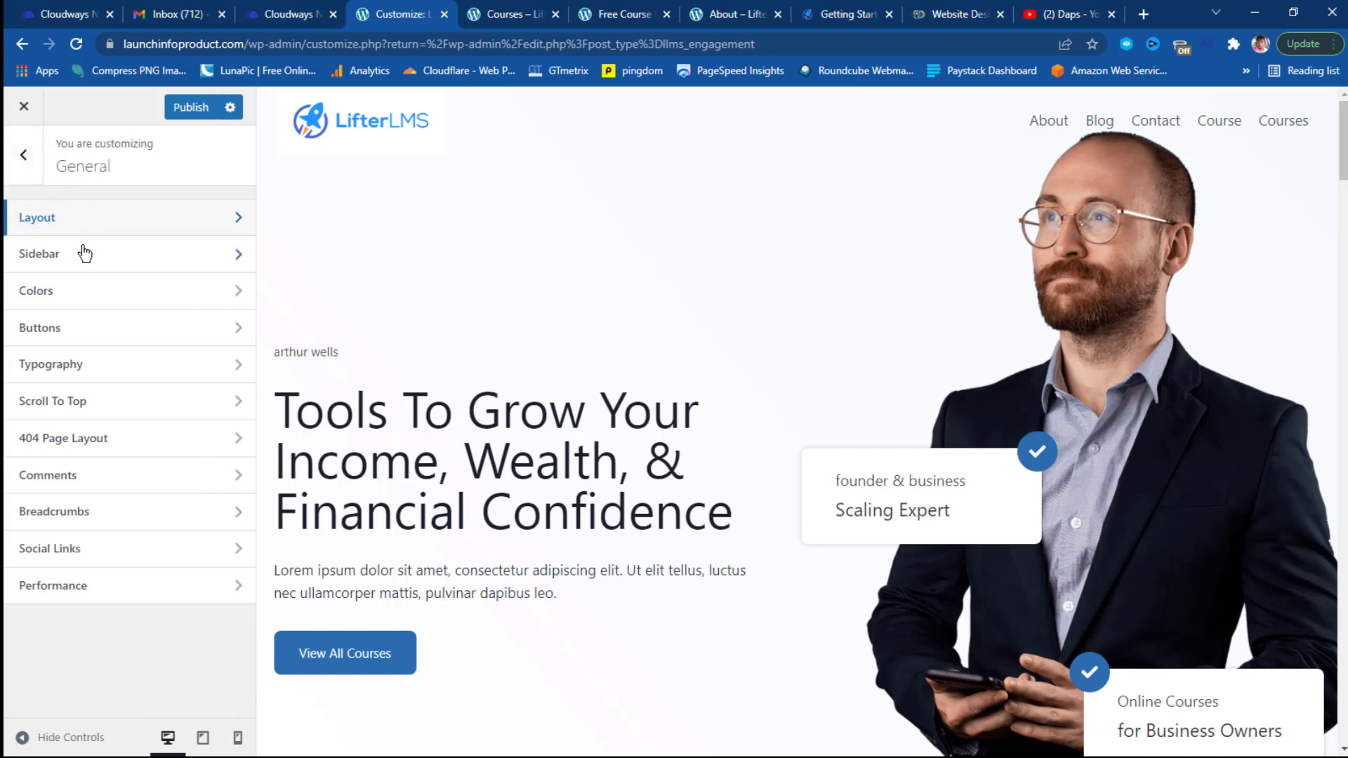
{"action": "left_click", "coordinate": [176, 255]}
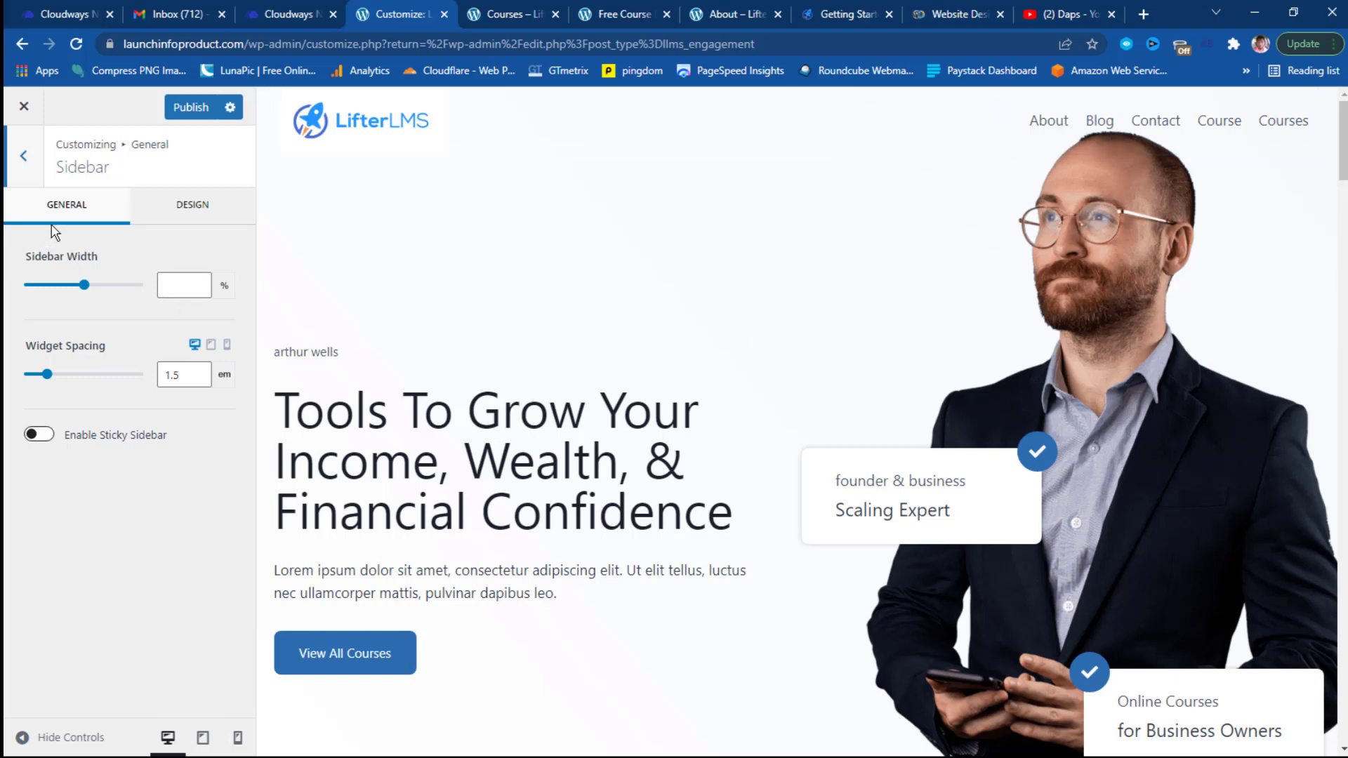
Return to the General list and bring up Colors with the Global Palette.
{"action": "left_click", "coordinate": [36, 158]}
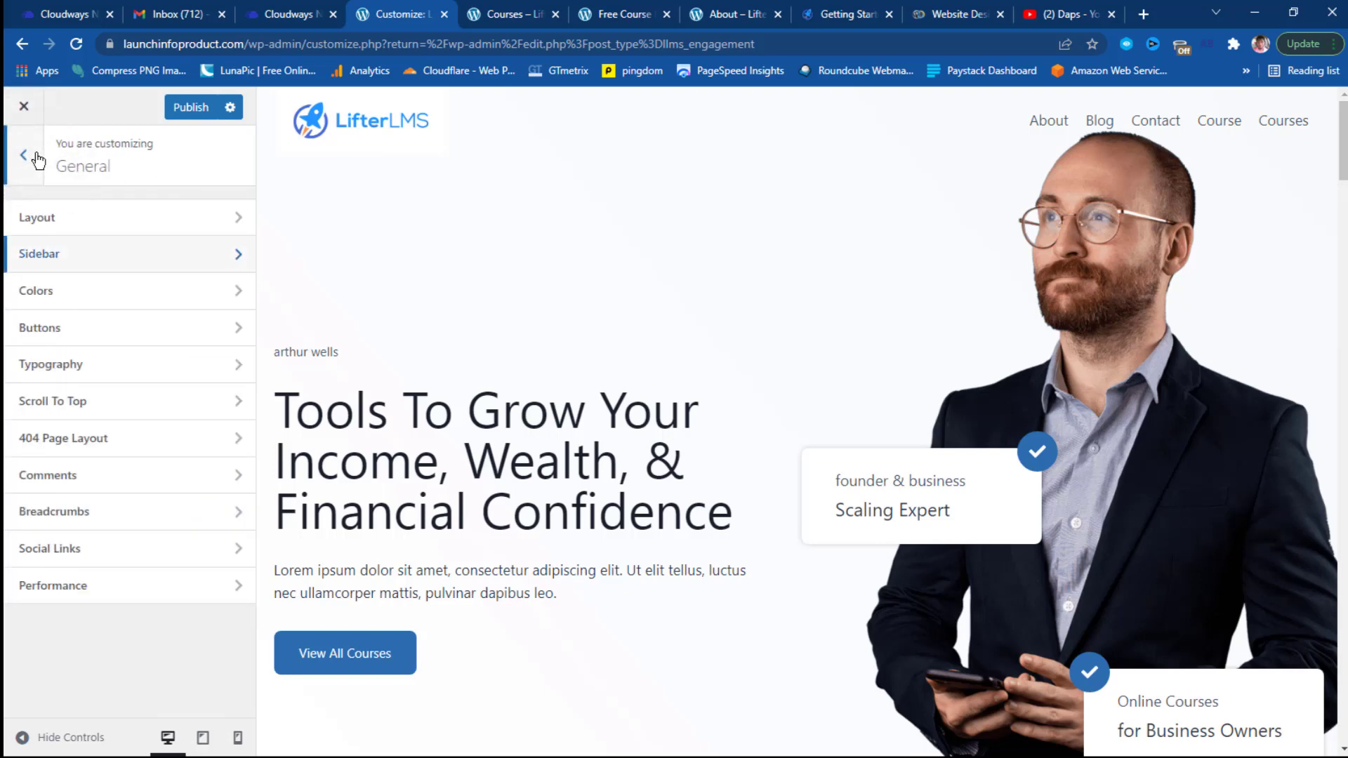
{"action": "left_click", "coordinate": [61, 296]}
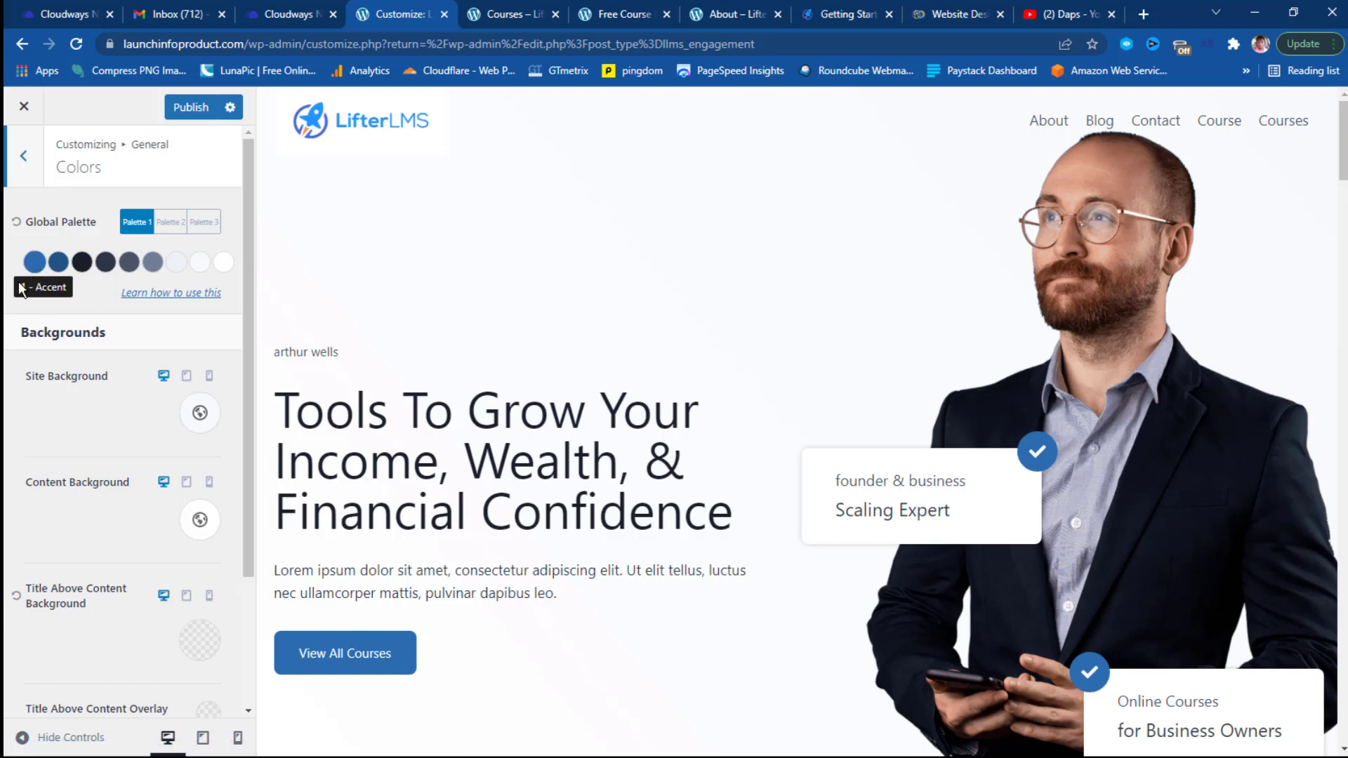
Preview global Palettes 2 and 3, then switch back to Palette 1.
{"action": "left_click", "coordinate": [173, 224]}
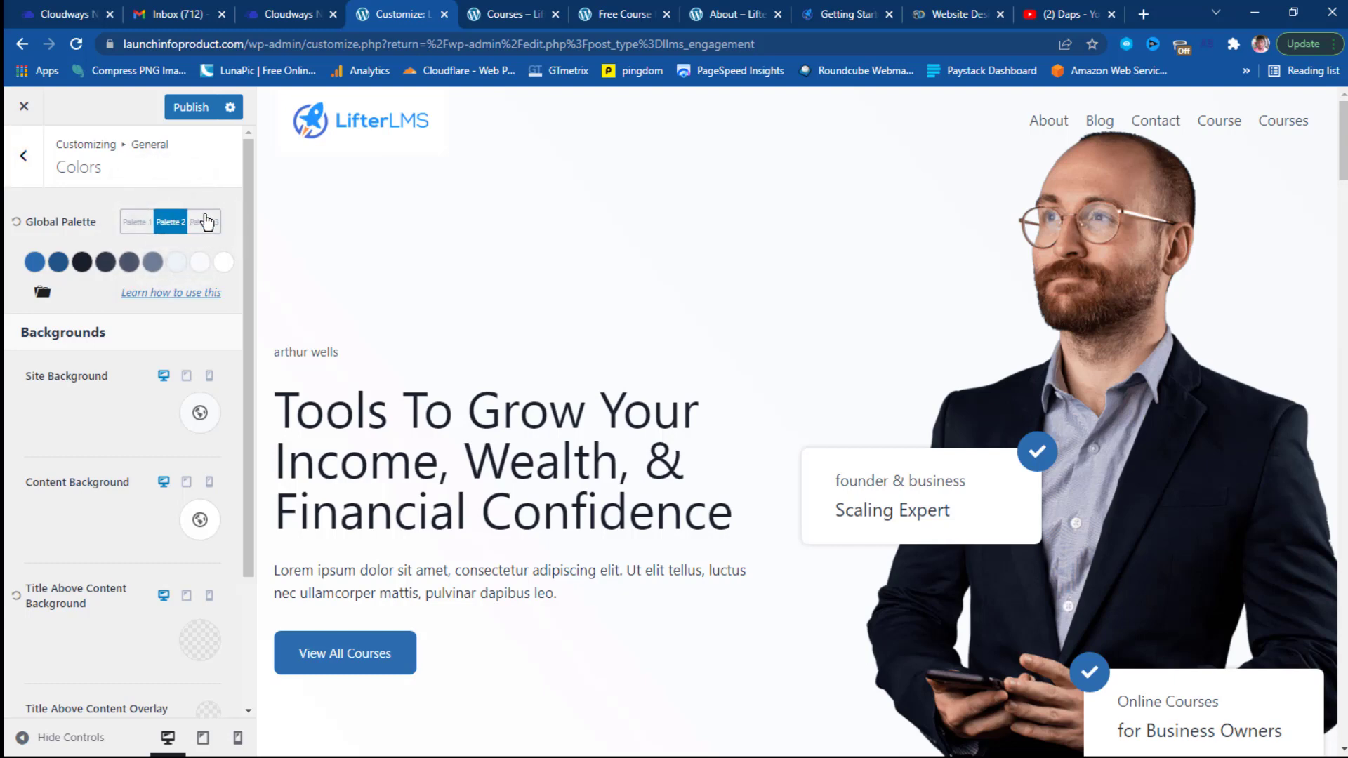
{"action": "left_click", "coordinate": [205, 221]}
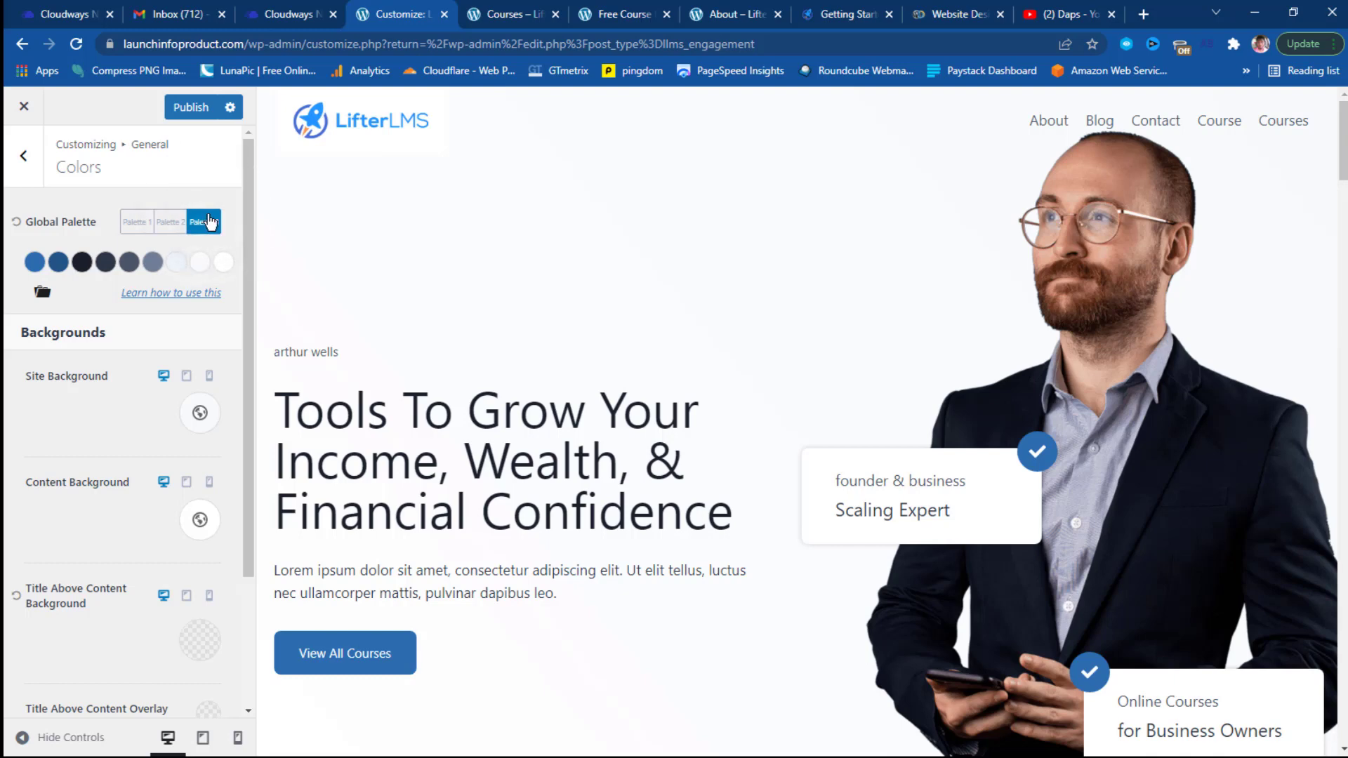
{"action": "left_click", "coordinate": [133, 228]}
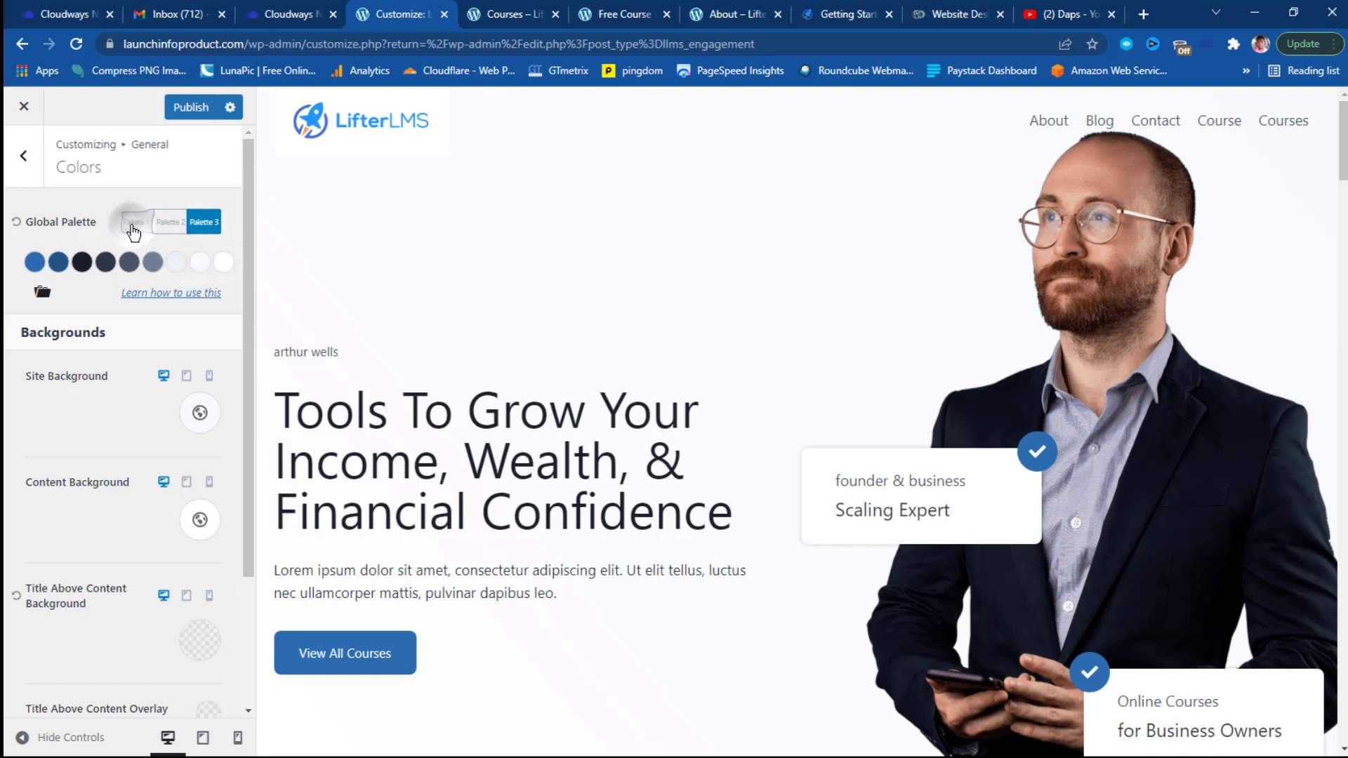
Change Palette 1's first accent colour from blue to magenta B02B62.
{"action": "left_click", "coordinate": [35, 262]}
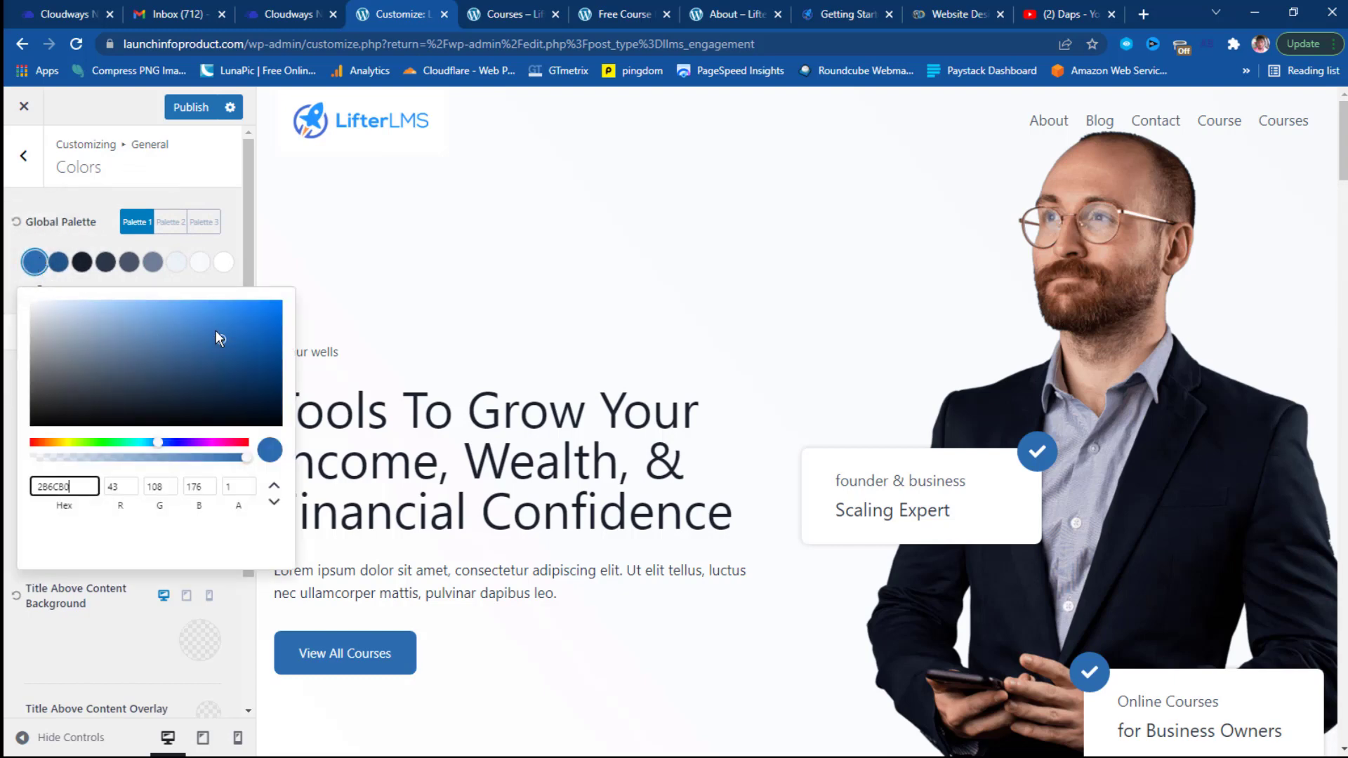
{"action": "left_click", "coordinate": [162, 443]}
{"action": "left_click_drag", "start_coordinate": [187, 449], "coordinate": [236, 450]}
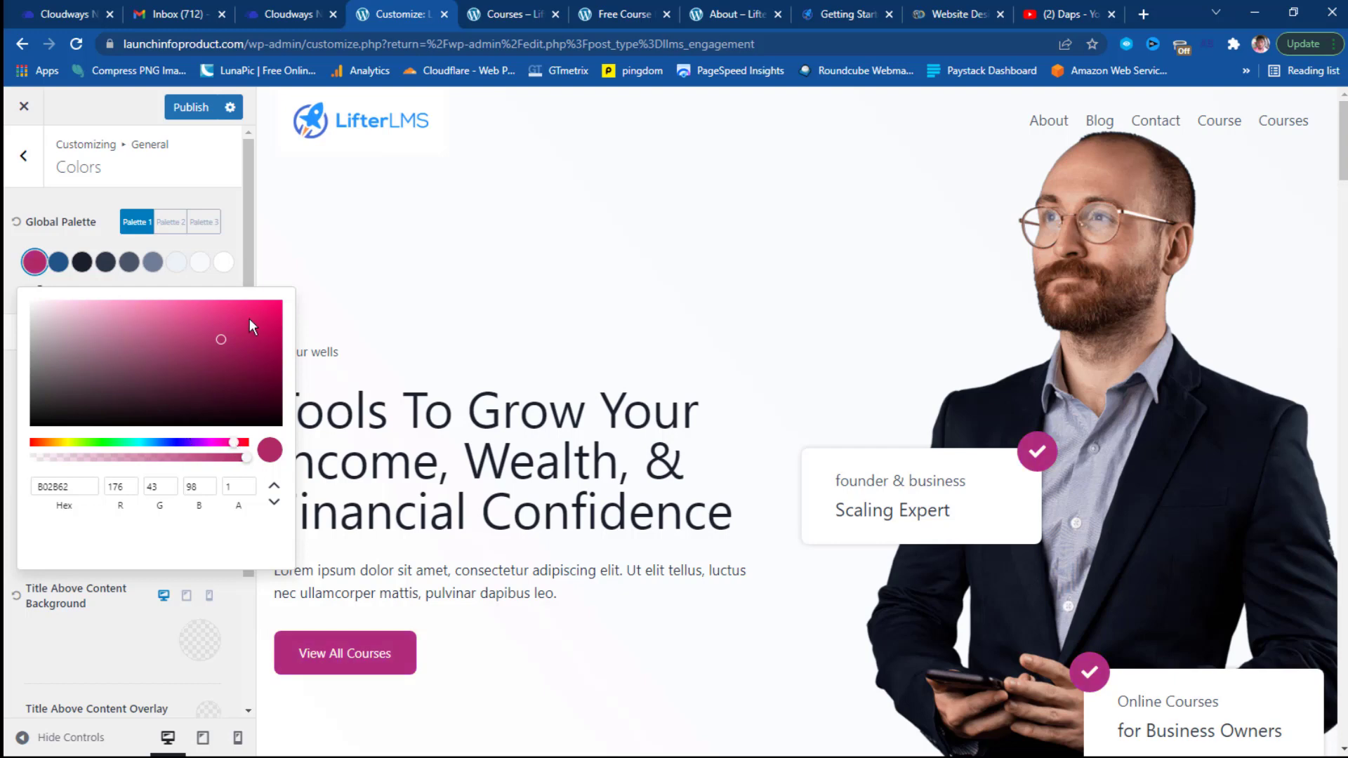
{"action": "scroll", "coordinate": [964, 410], "scroll_direction": "down", "scroll_amount": 5}
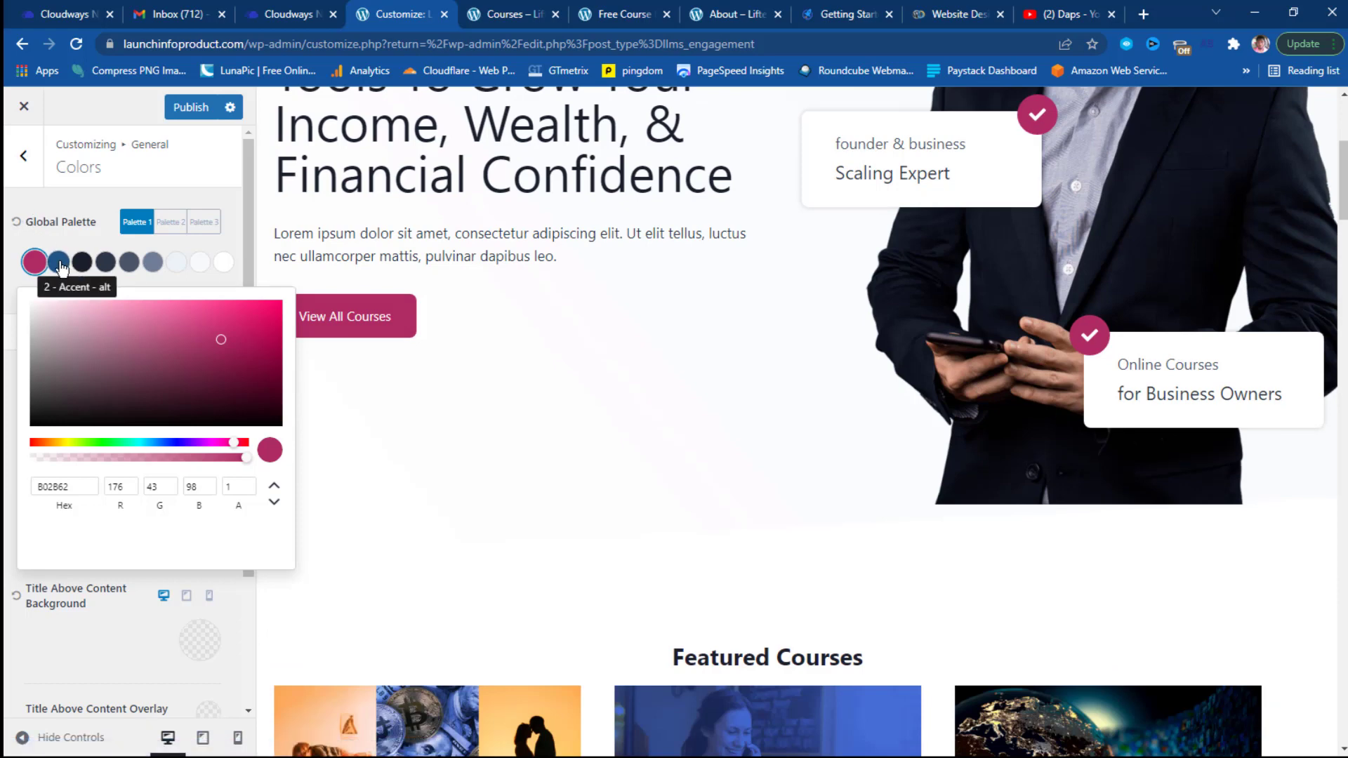
{"action": "scroll", "coordinate": [1017, 187], "scroll_direction": "up", "scroll_amount": 5}
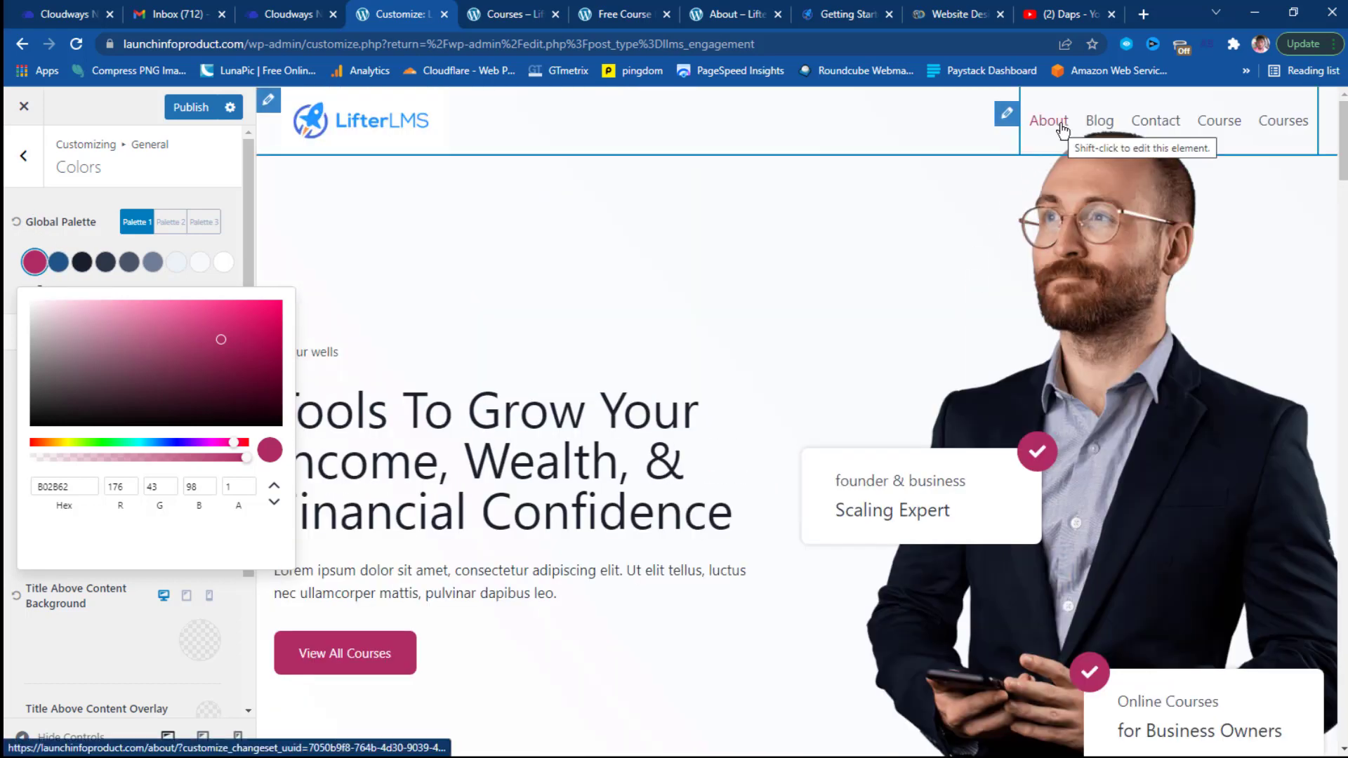
{"action": "scroll", "coordinate": [659, 302], "scroll_direction": "down", "scroll_amount": 5}
{"action": "scroll", "coordinate": [658, 302], "scroll_direction": "down", "scroll_amount": 9}
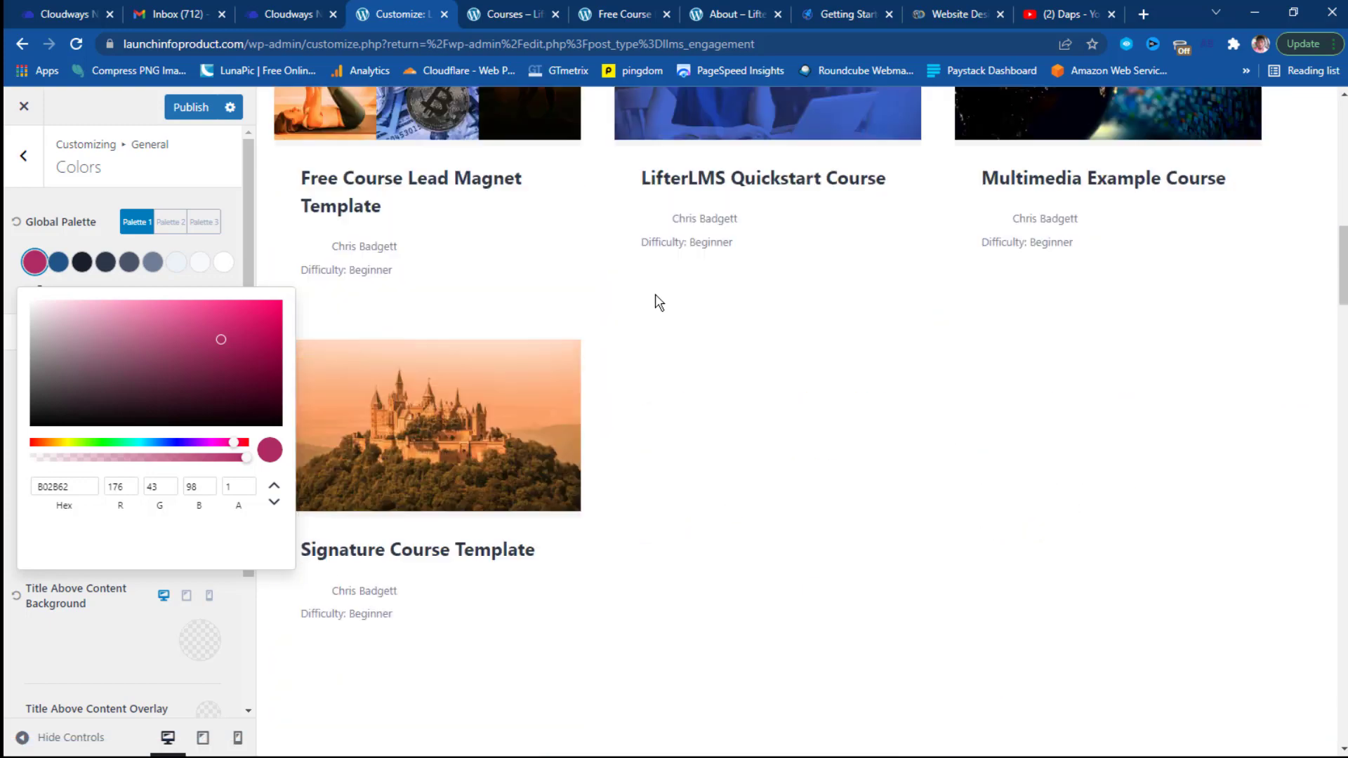
{"action": "scroll", "coordinate": [658, 302], "scroll_direction": "up", "scroll_amount": 13}
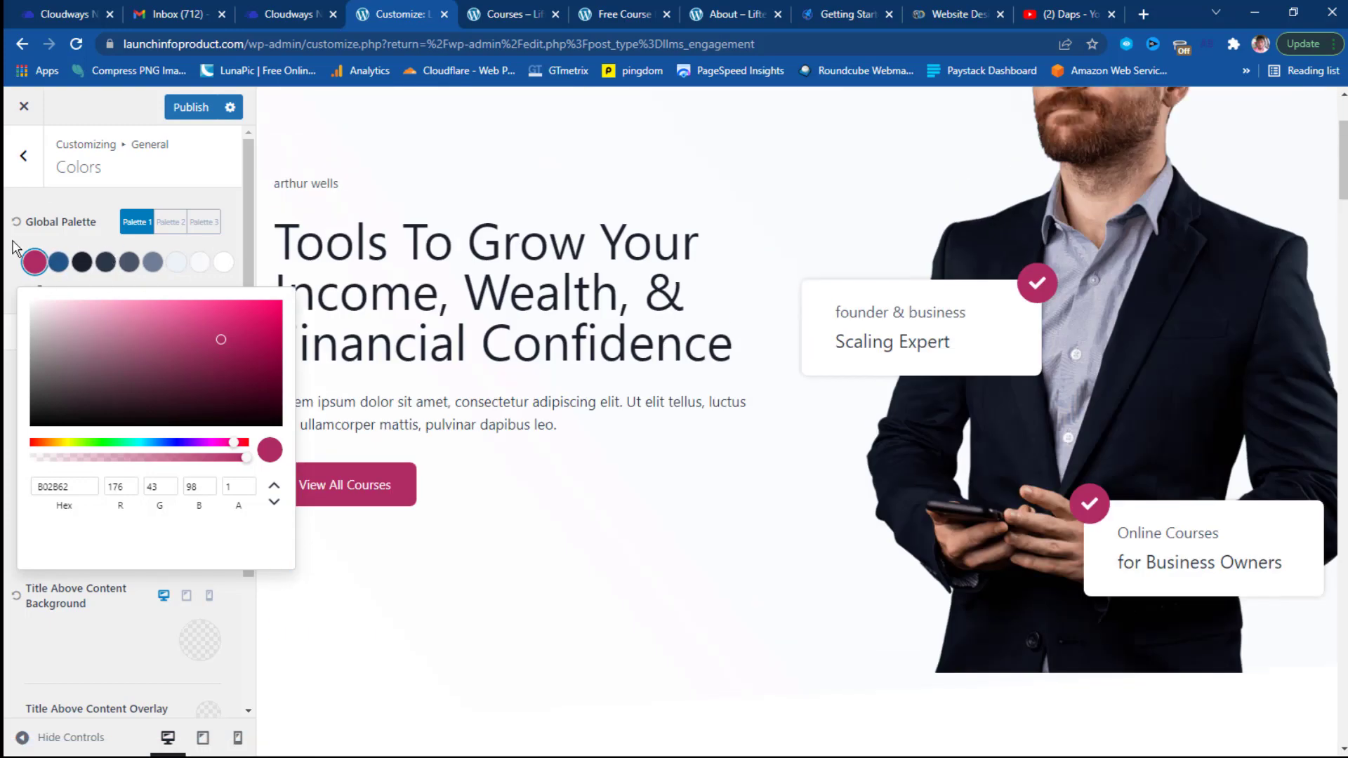
{"action": "left_click", "coordinate": [14, 248]}
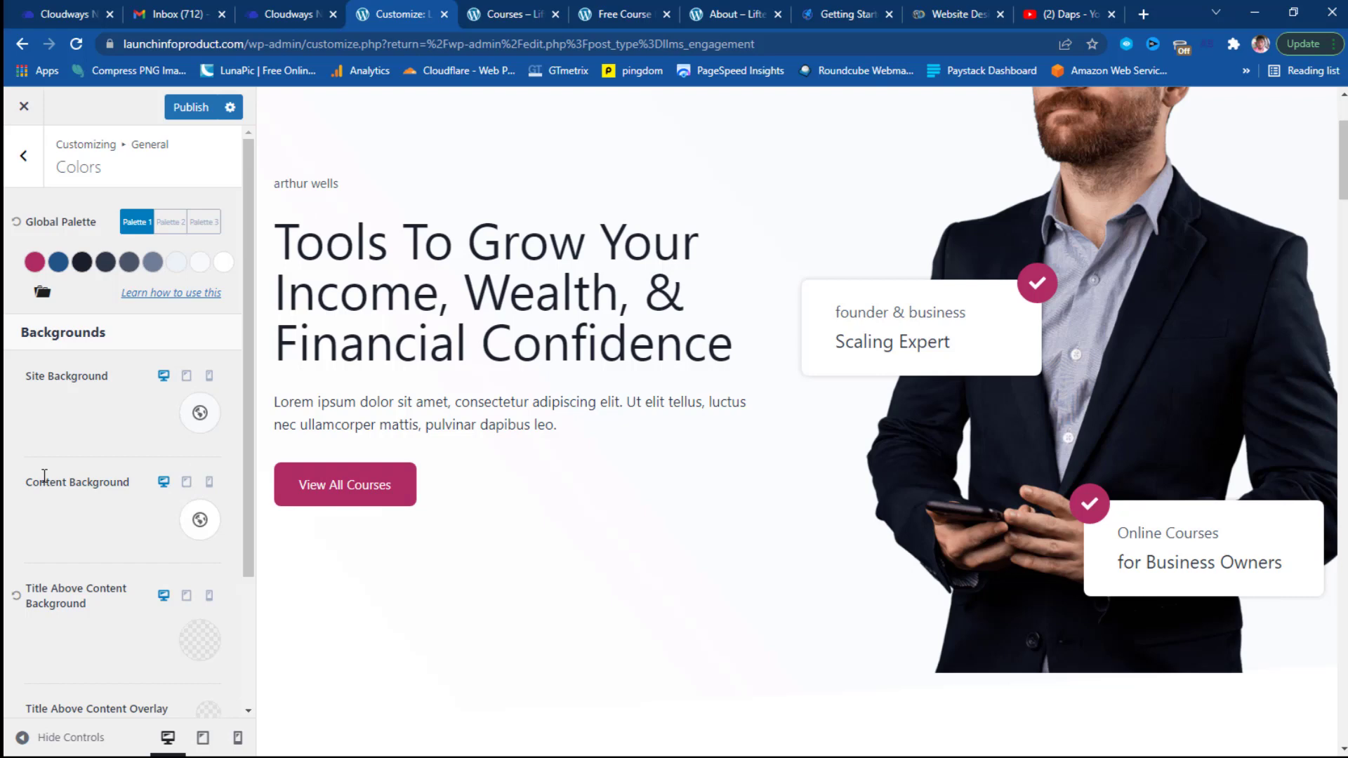
Move from the Colors settings to General › Buttons (text, background, border colours, radius, padding).
{"action": "scroll", "coordinate": [65, 478], "scroll_direction": "down", "scroll_amount": 3}
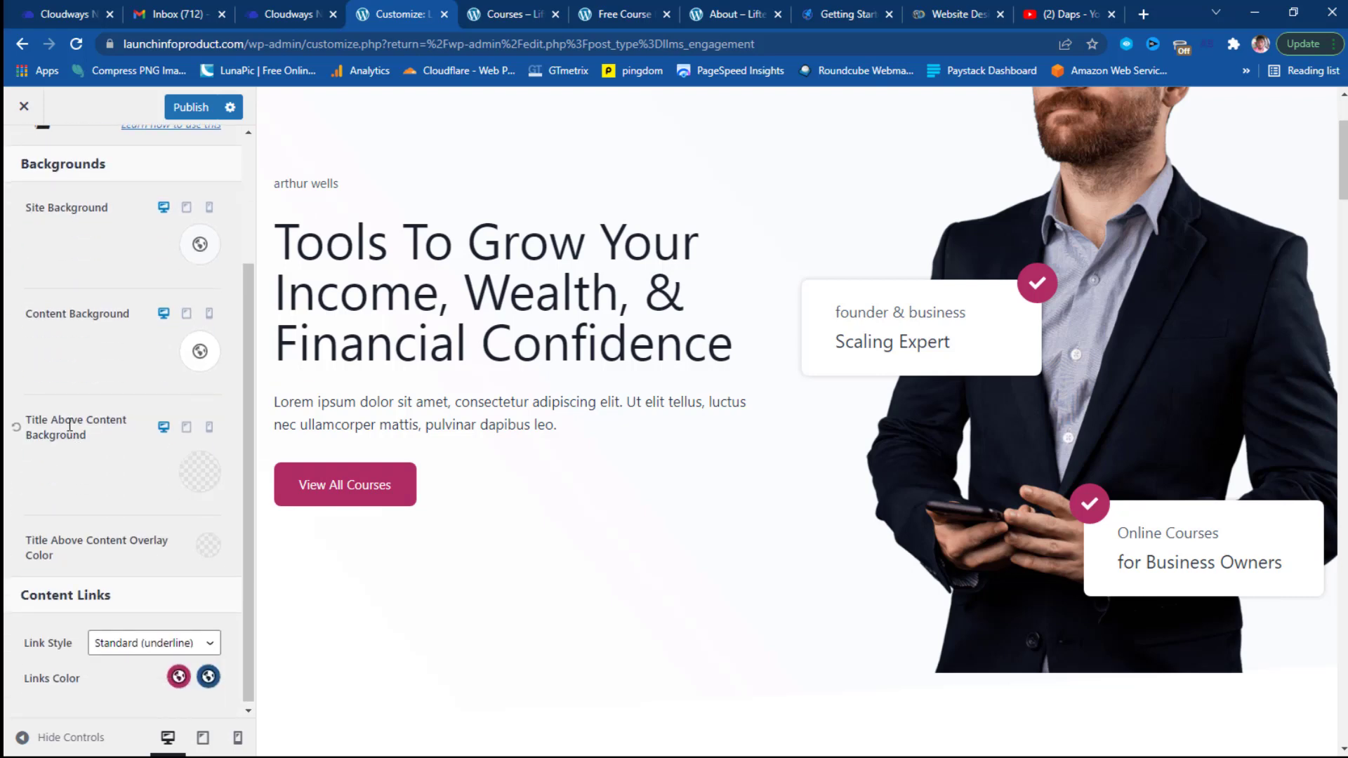
{"action": "scroll", "coordinate": [99, 444], "scroll_direction": "down", "scroll_amount": 1}
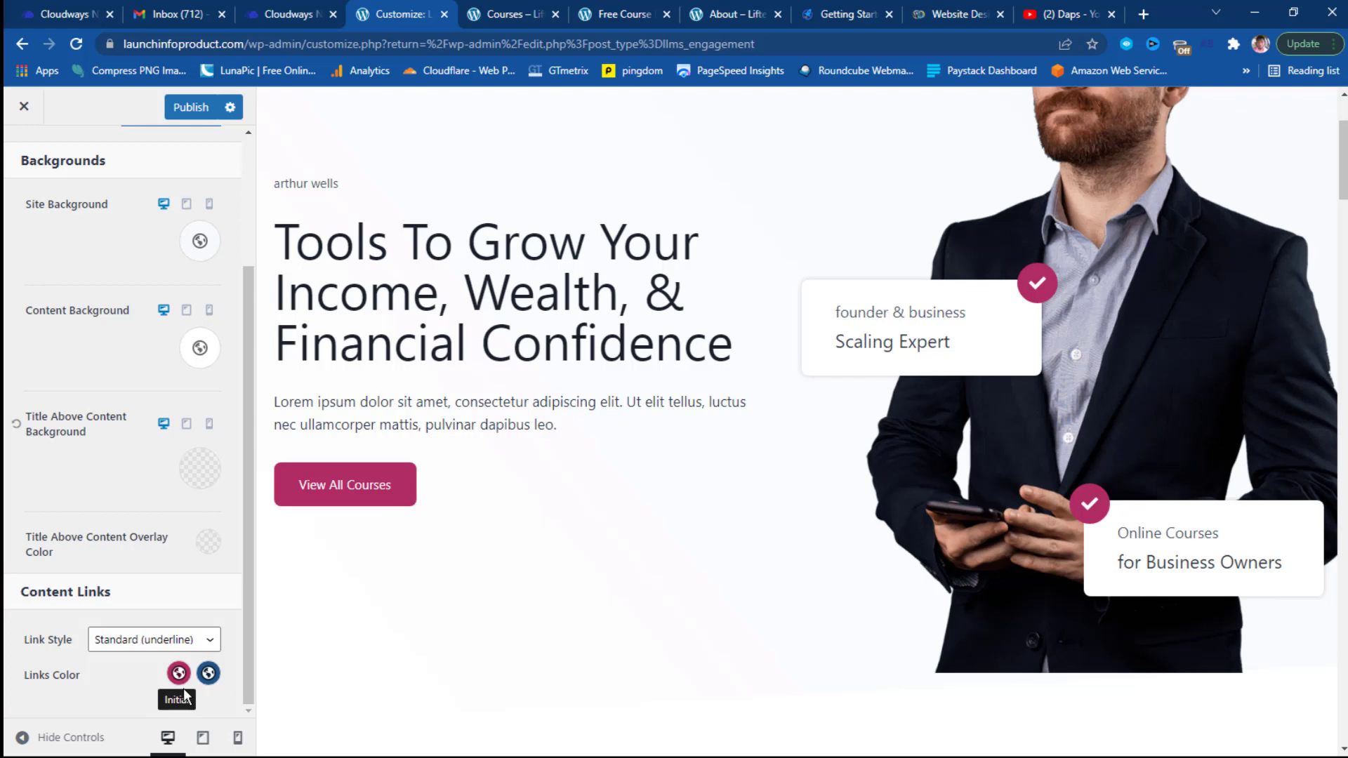
{"action": "scroll", "coordinate": [209, 552], "scroll_direction": "up", "scroll_amount": 3}
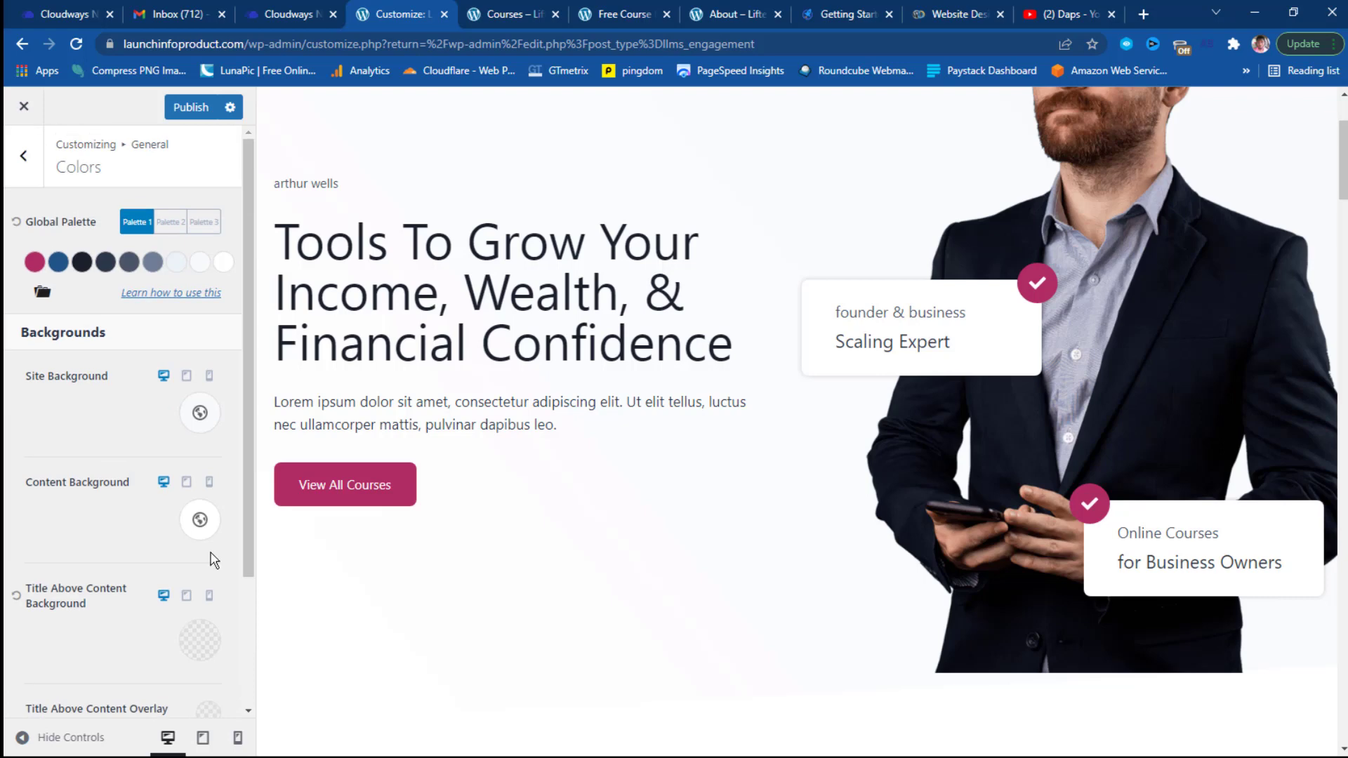
{"action": "left_click", "coordinate": [28, 159]}
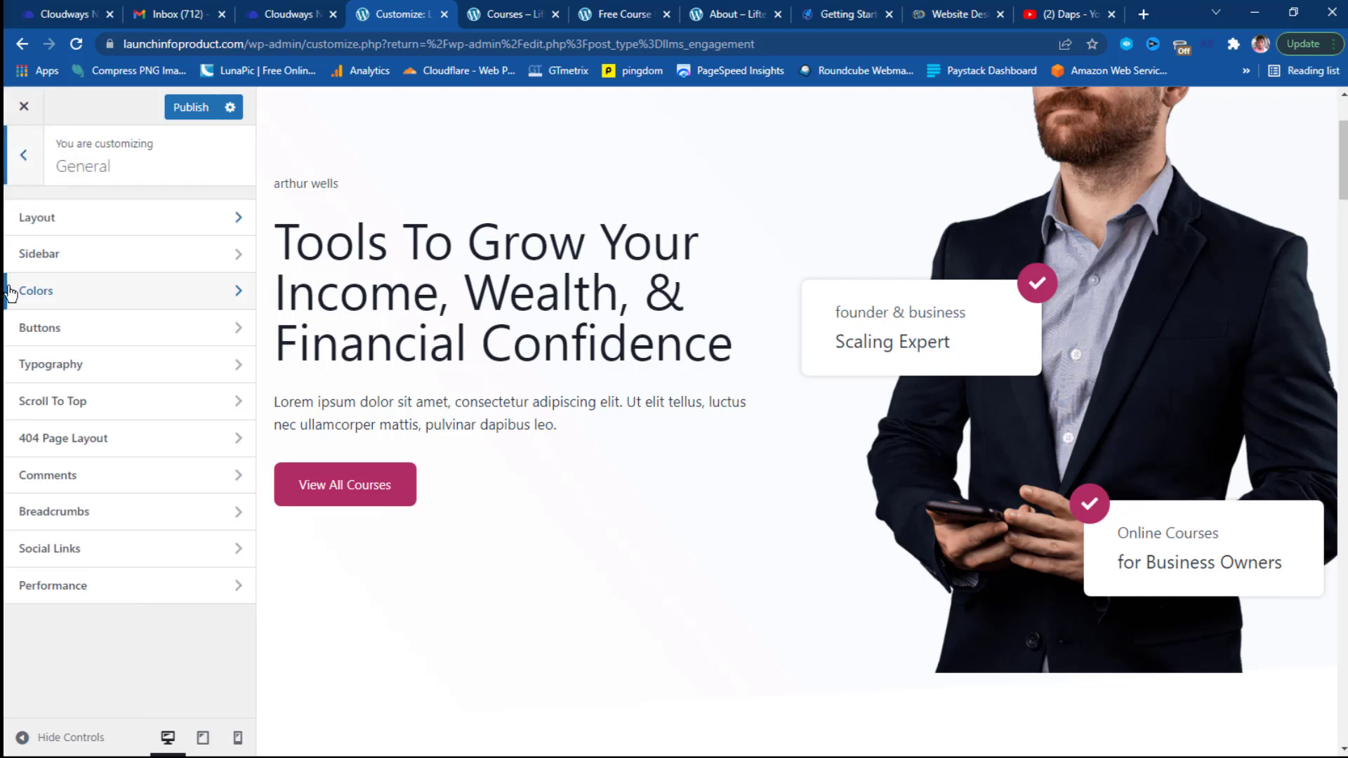
{"action": "left_click", "coordinate": [56, 330]}
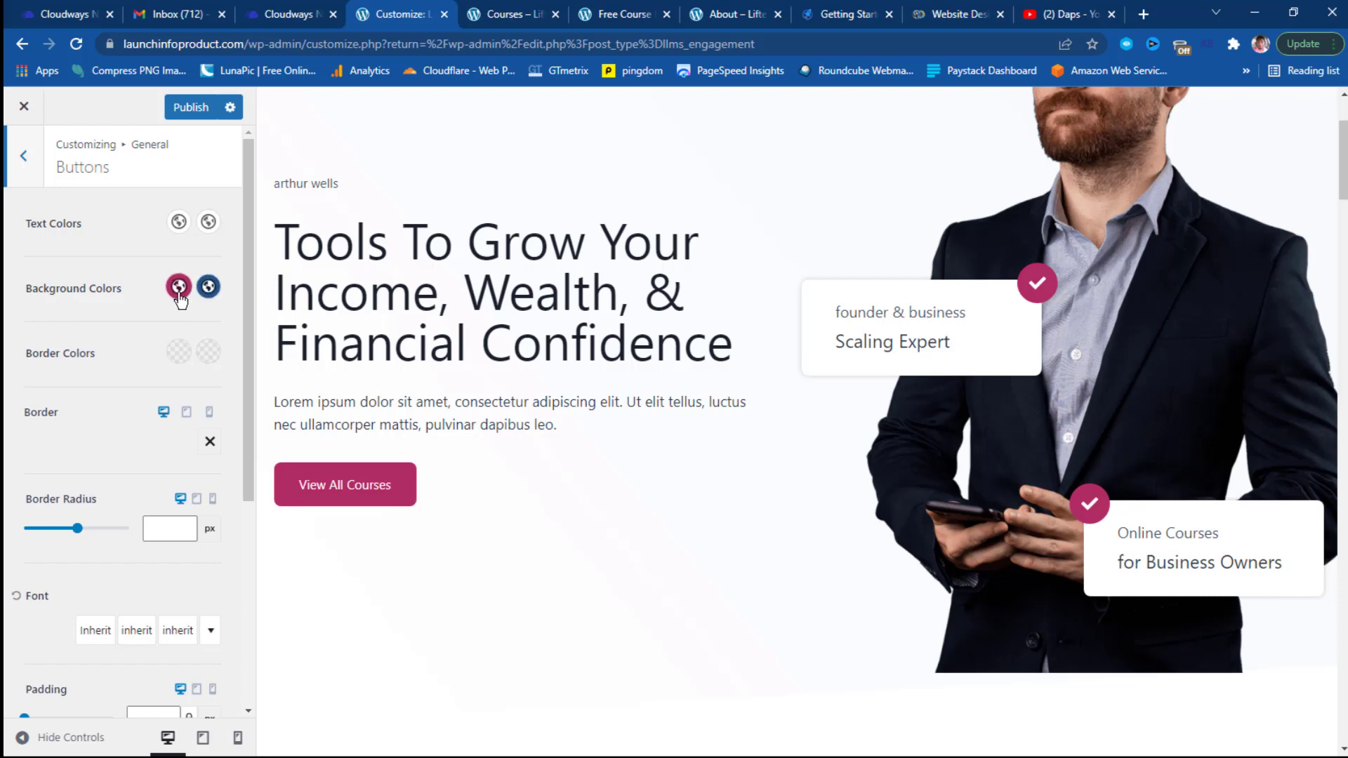
Review the Typography settings with 17px base font, then return to the General sections list.
{"action": "key", "text": "Escape"}
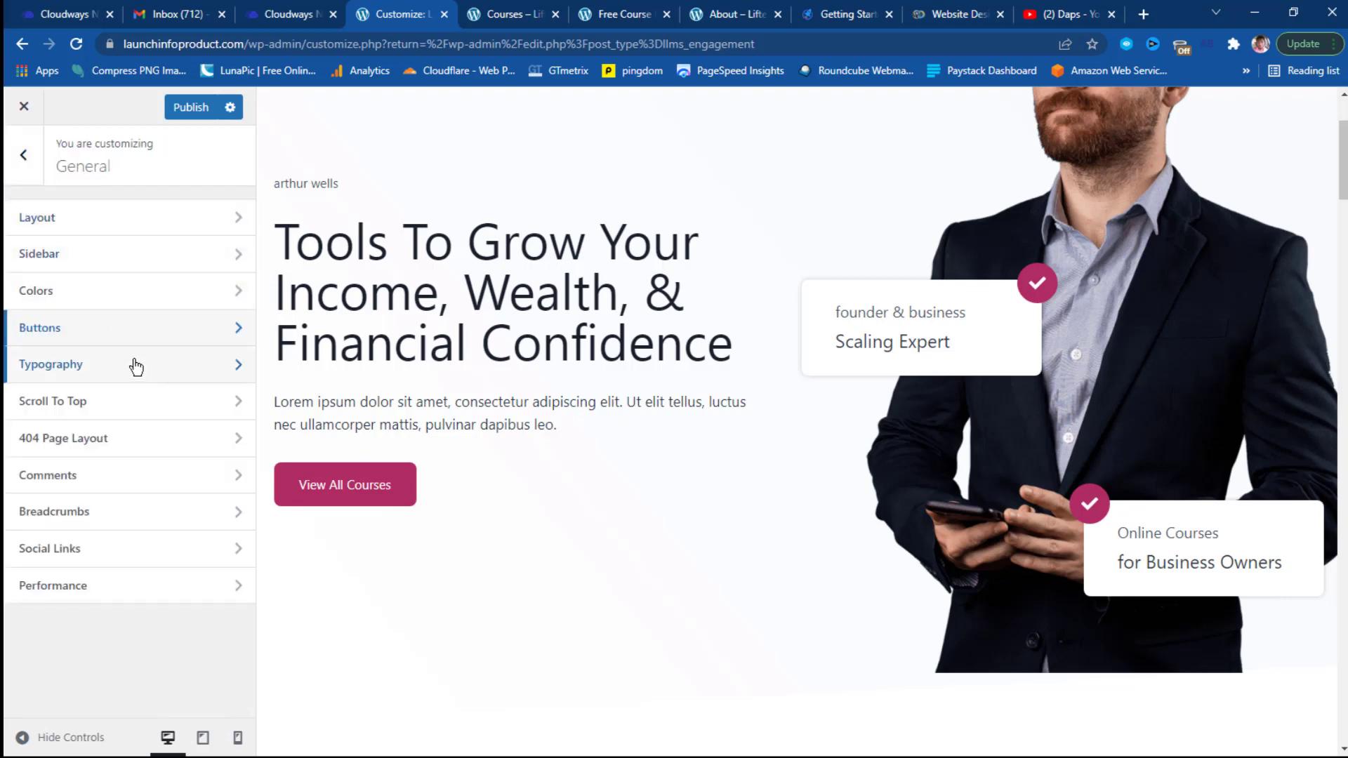
{"action": "left_click", "coordinate": [135, 366]}
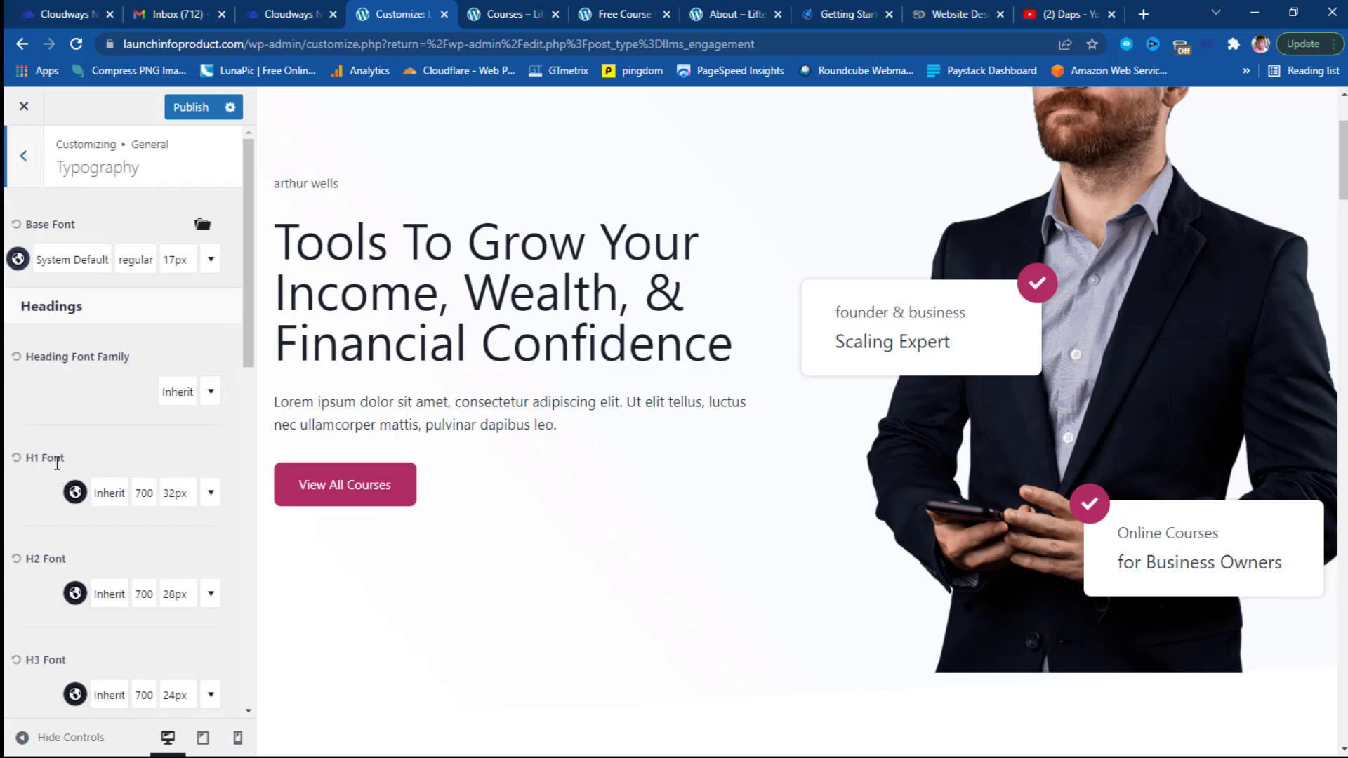
{"action": "scroll", "coordinate": [58, 463], "scroll_direction": "down", "scroll_amount": 1}
{"action": "scroll", "coordinate": [59, 463], "scroll_direction": "down", "scroll_amount": 2}
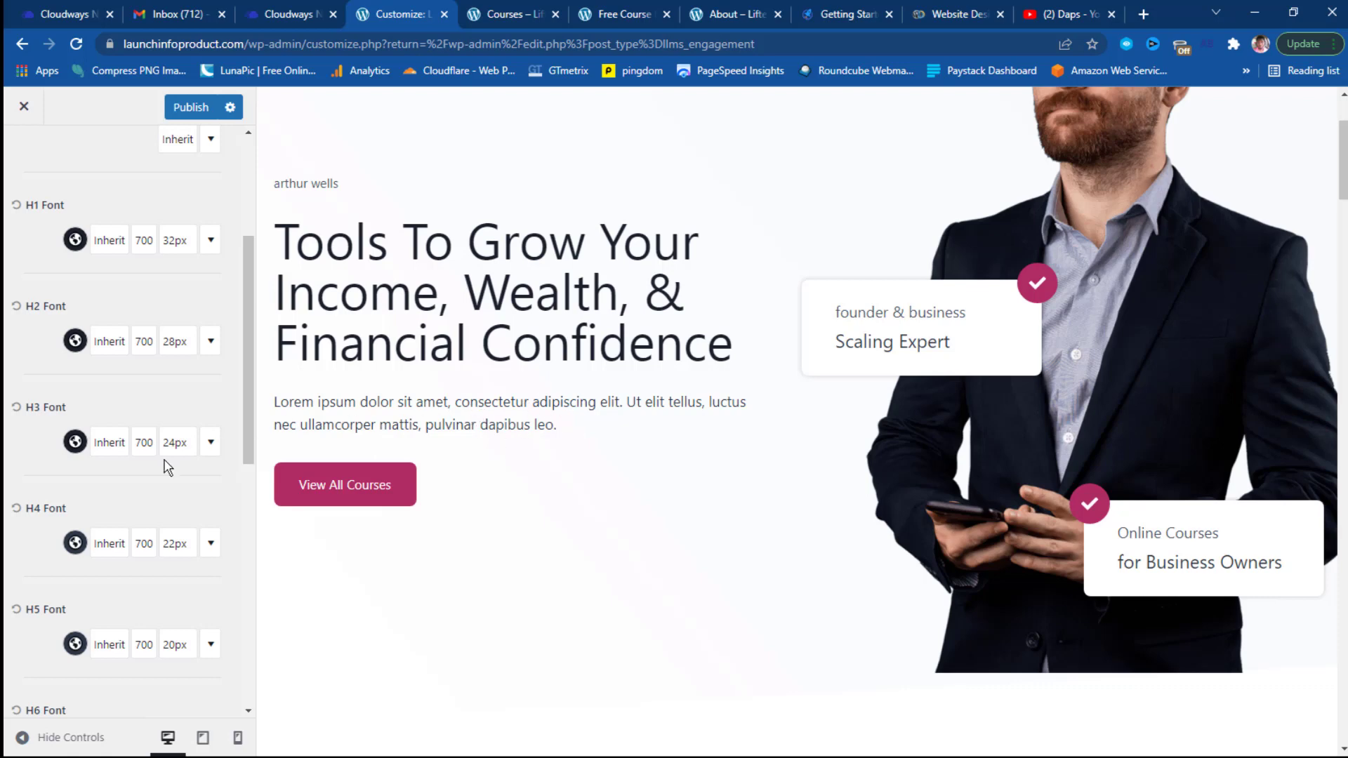
{"action": "scroll", "coordinate": [133, 491], "scroll_direction": "down", "scroll_amount": 6}
{"action": "scroll", "coordinate": [134, 492], "scroll_direction": "down", "scroll_amount": 3}
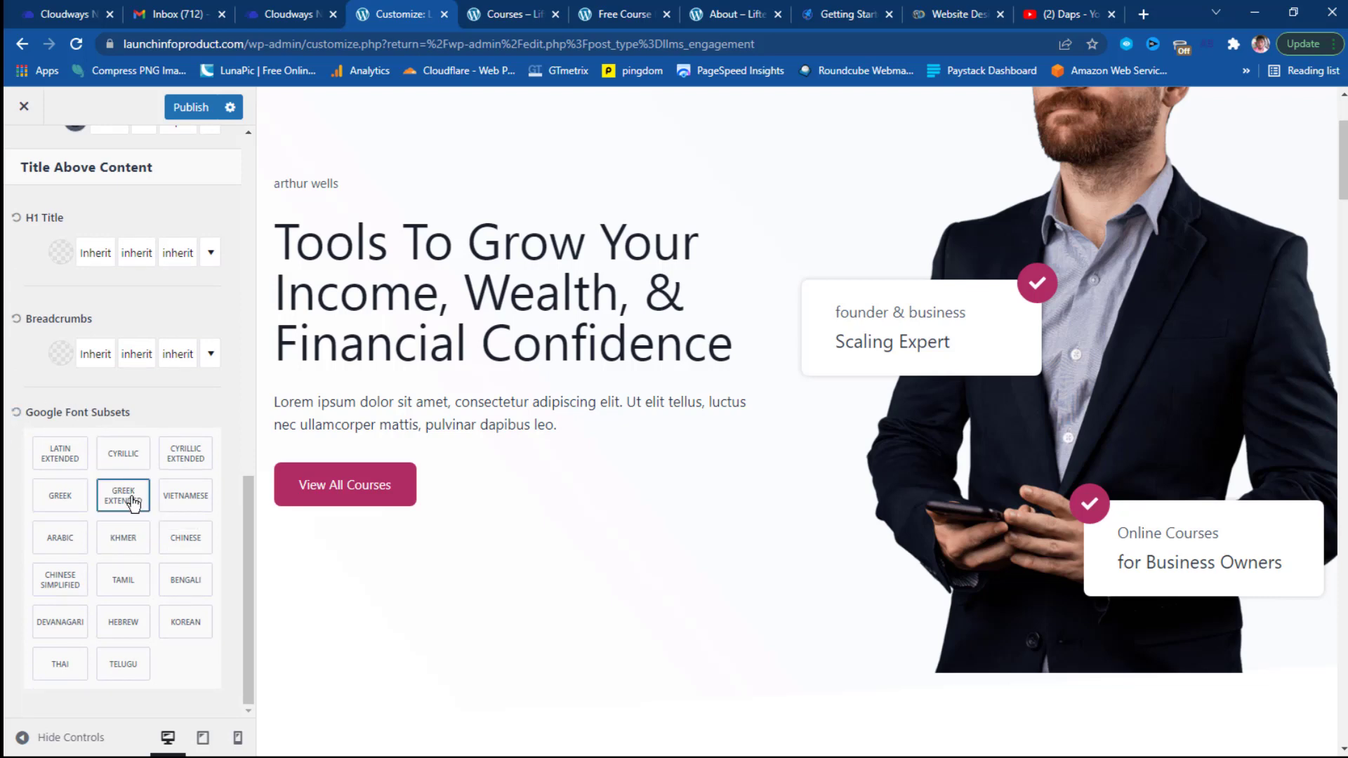
{"action": "scroll", "coordinate": [134, 507], "scroll_direction": "up", "scroll_amount": 12}
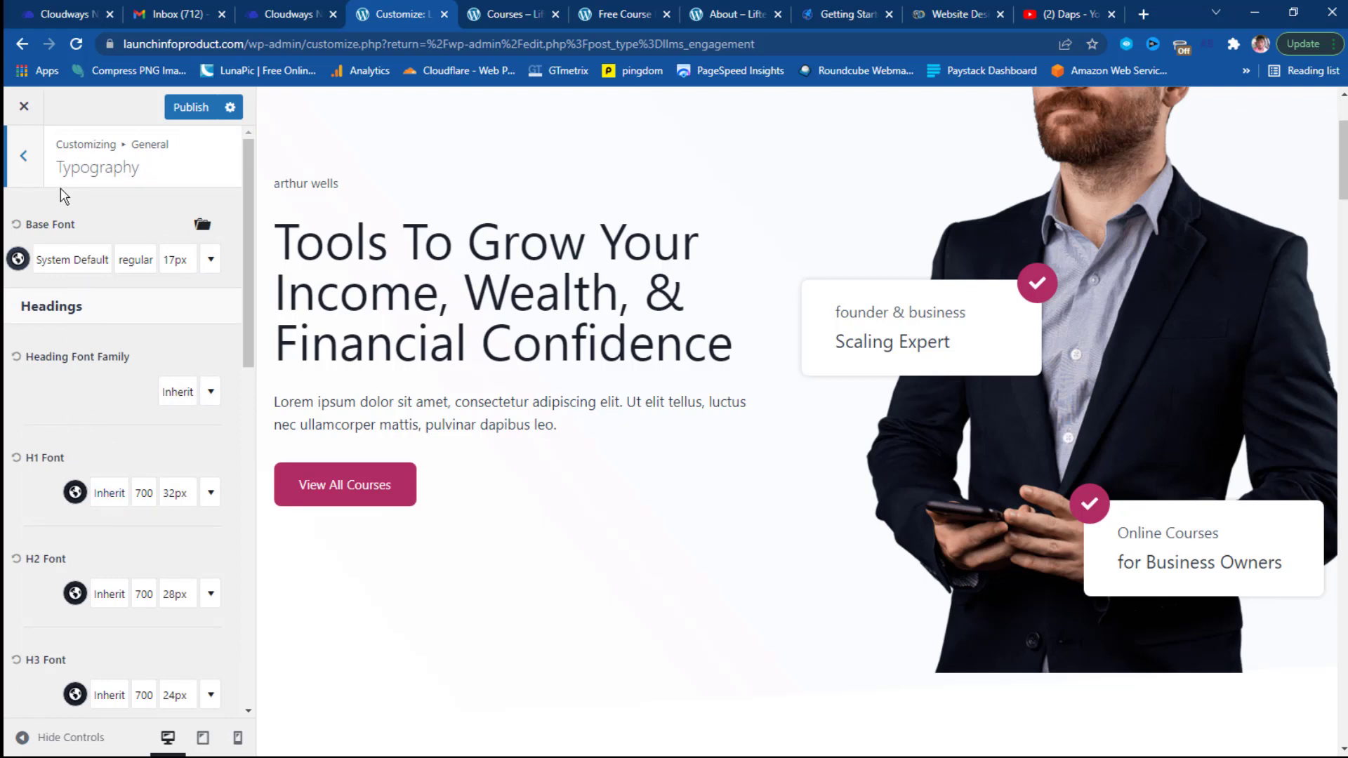
{"action": "left_click", "coordinate": [28, 171]}
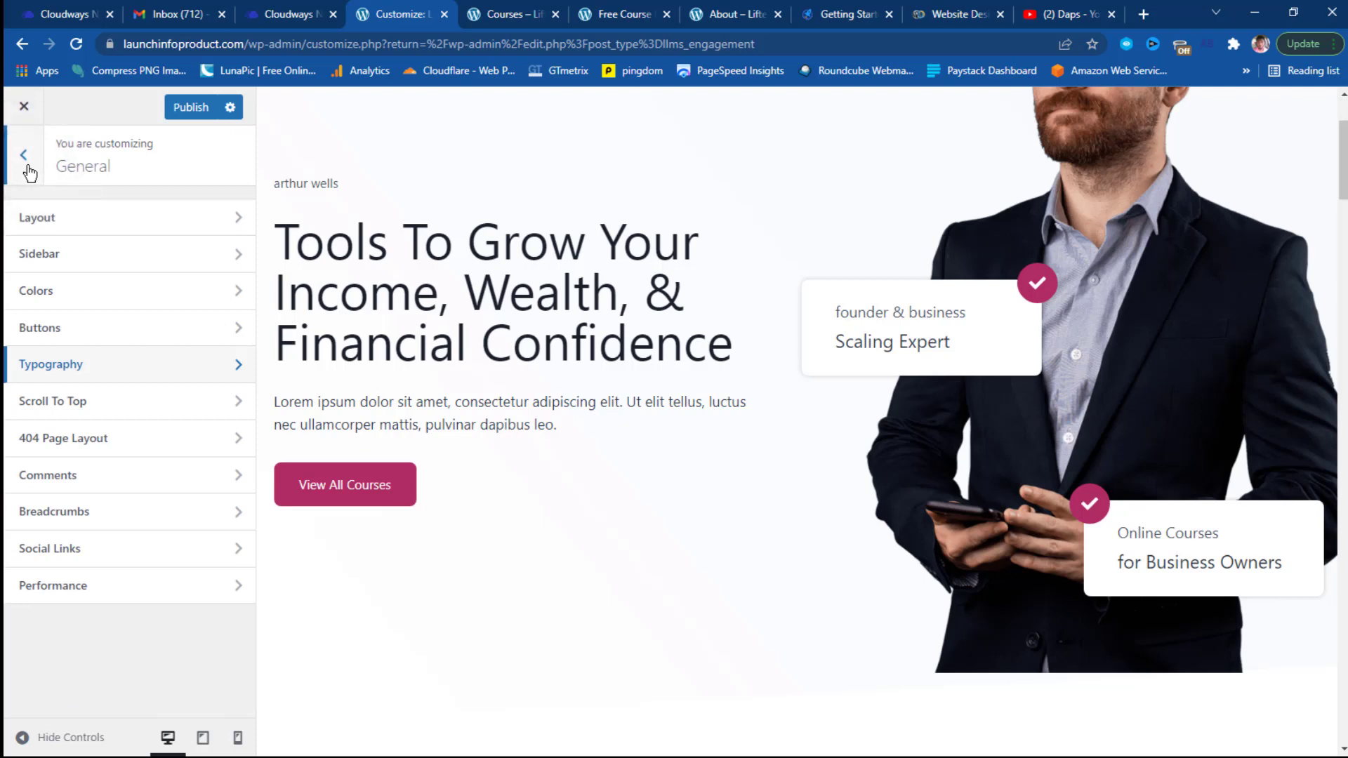
Turn on the Scroll To Top button.
{"action": "left_click", "coordinate": [151, 407]}
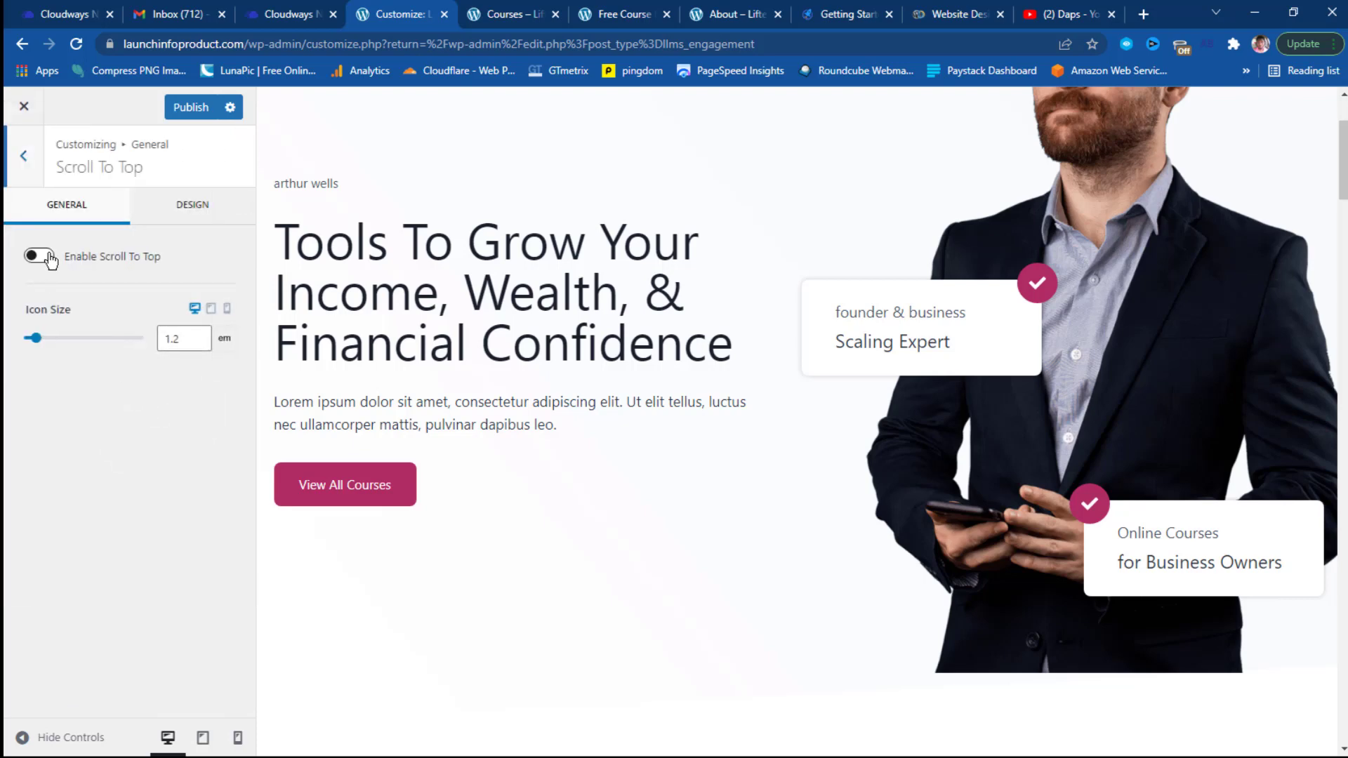
{"action": "left_click", "coordinate": [49, 259]}
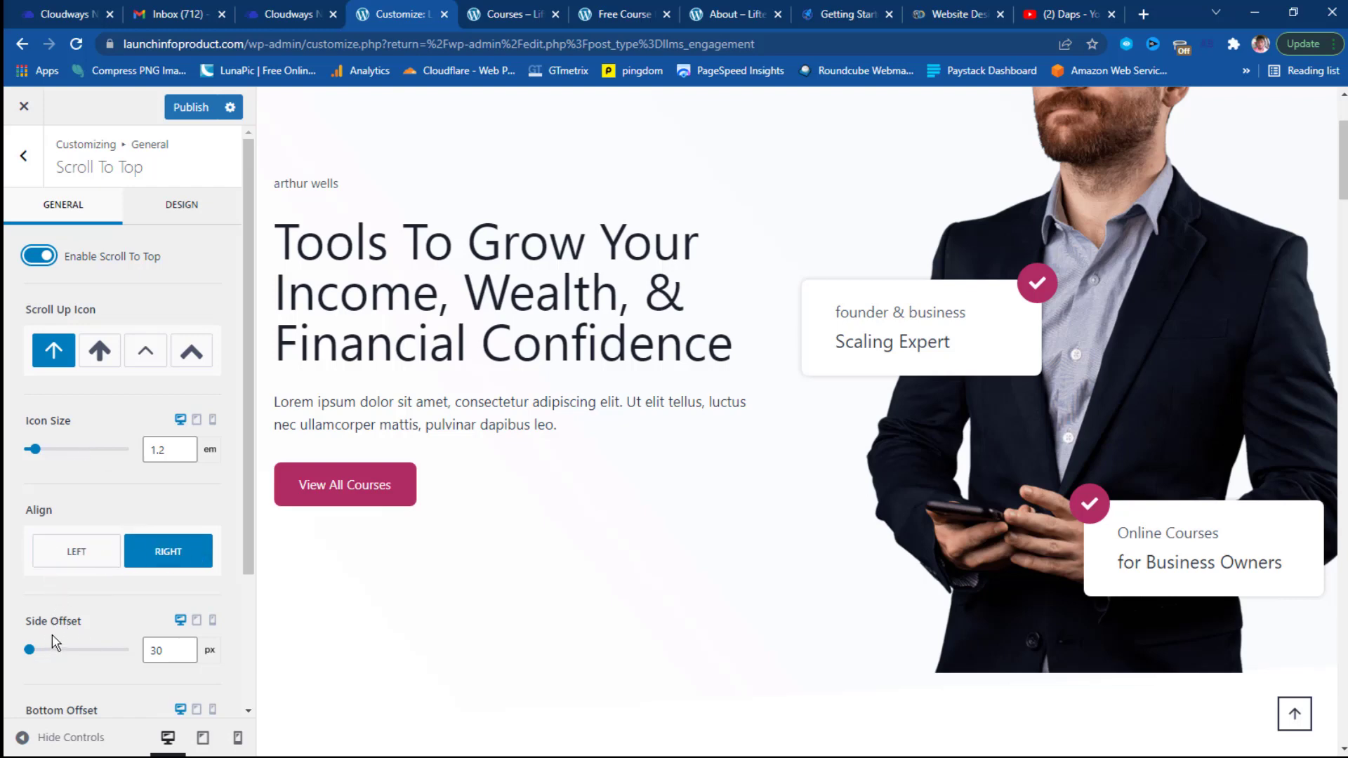
{"action": "scroll", "coordinate": [139, 598], "scroll_direction": "down", "scroll_amount": 3}
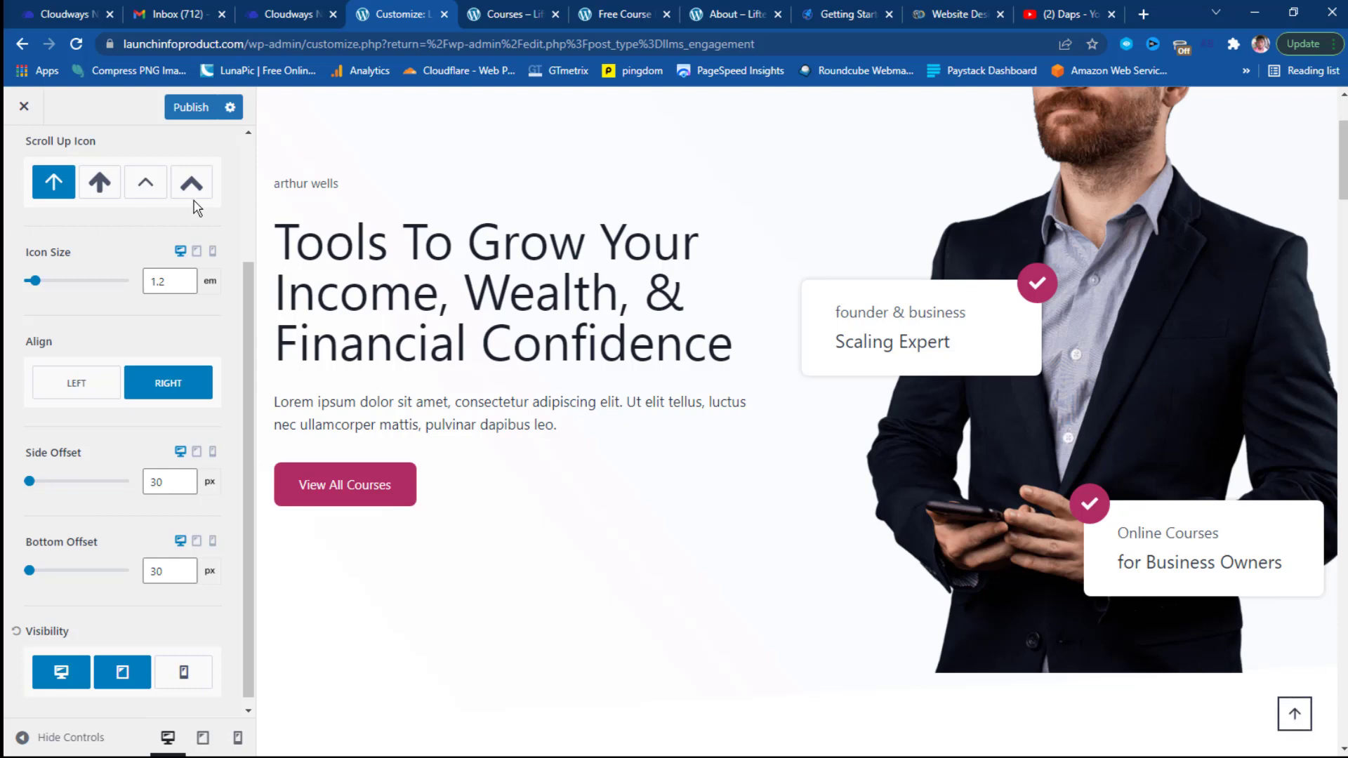
{"action": "scroll", "coordinate": [146, 241], "scroll_direction": "up", "scroll_amount": 3}
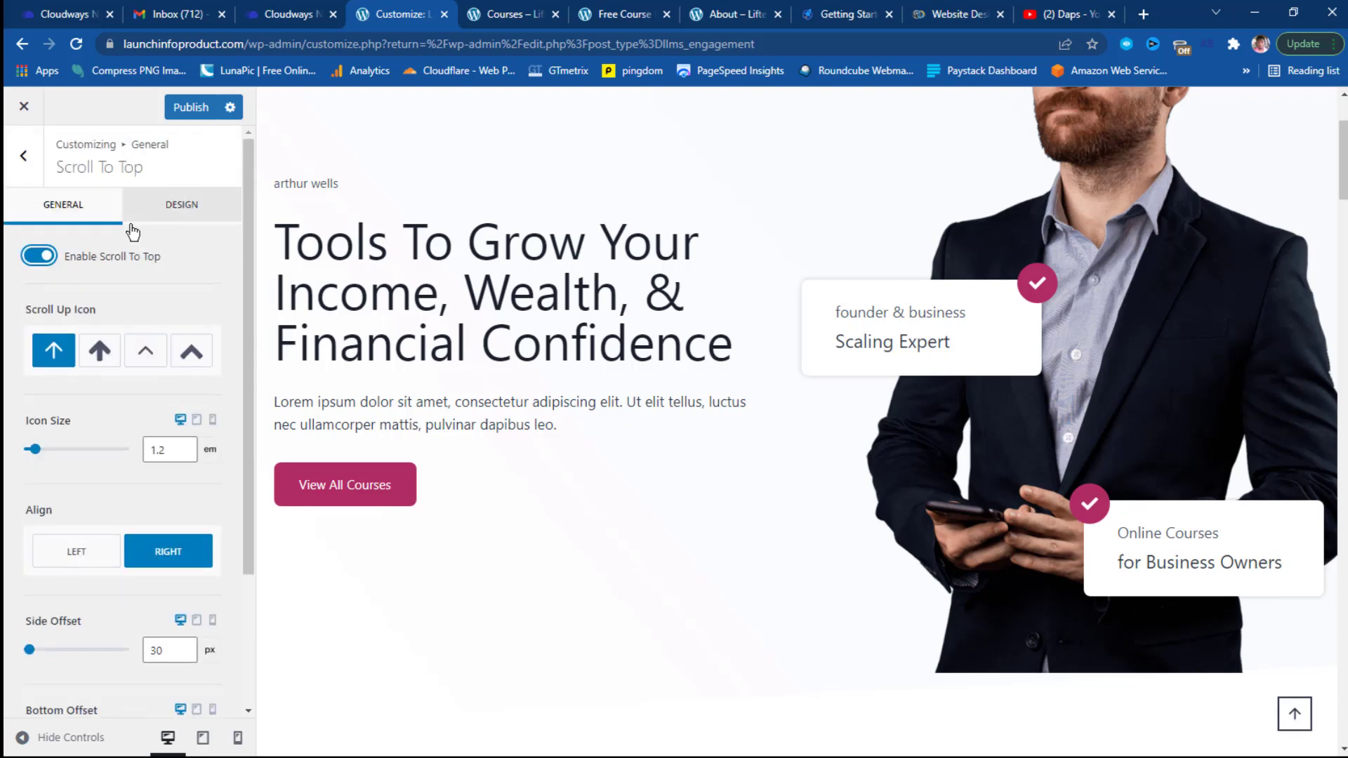
Review the Scroll To Top design options, then return to the Customizer's top-level sections.
{"action": "left_click", "coordinate": [186, 205]}
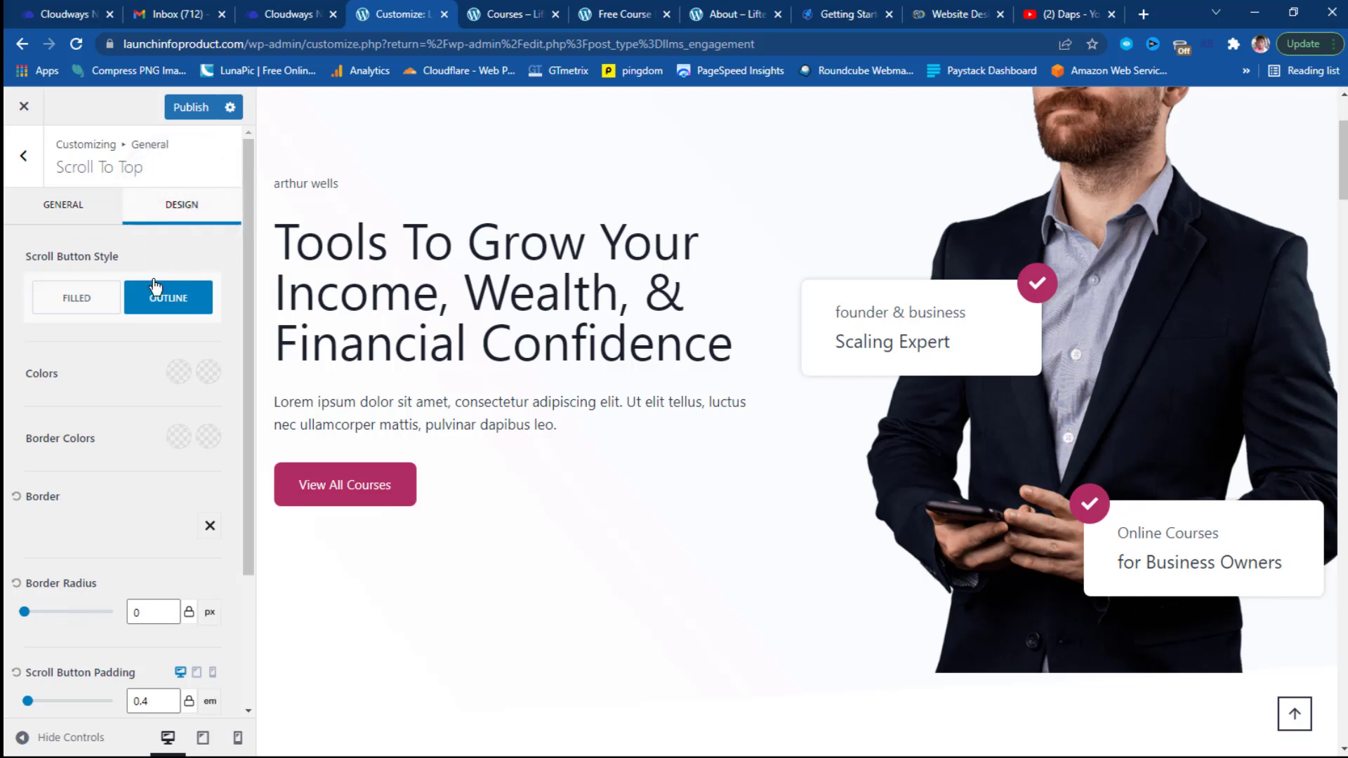
{"action": "scroll", "coordinate": [25, 325], "scroll_direction": "down", "scroll_amount": 1}
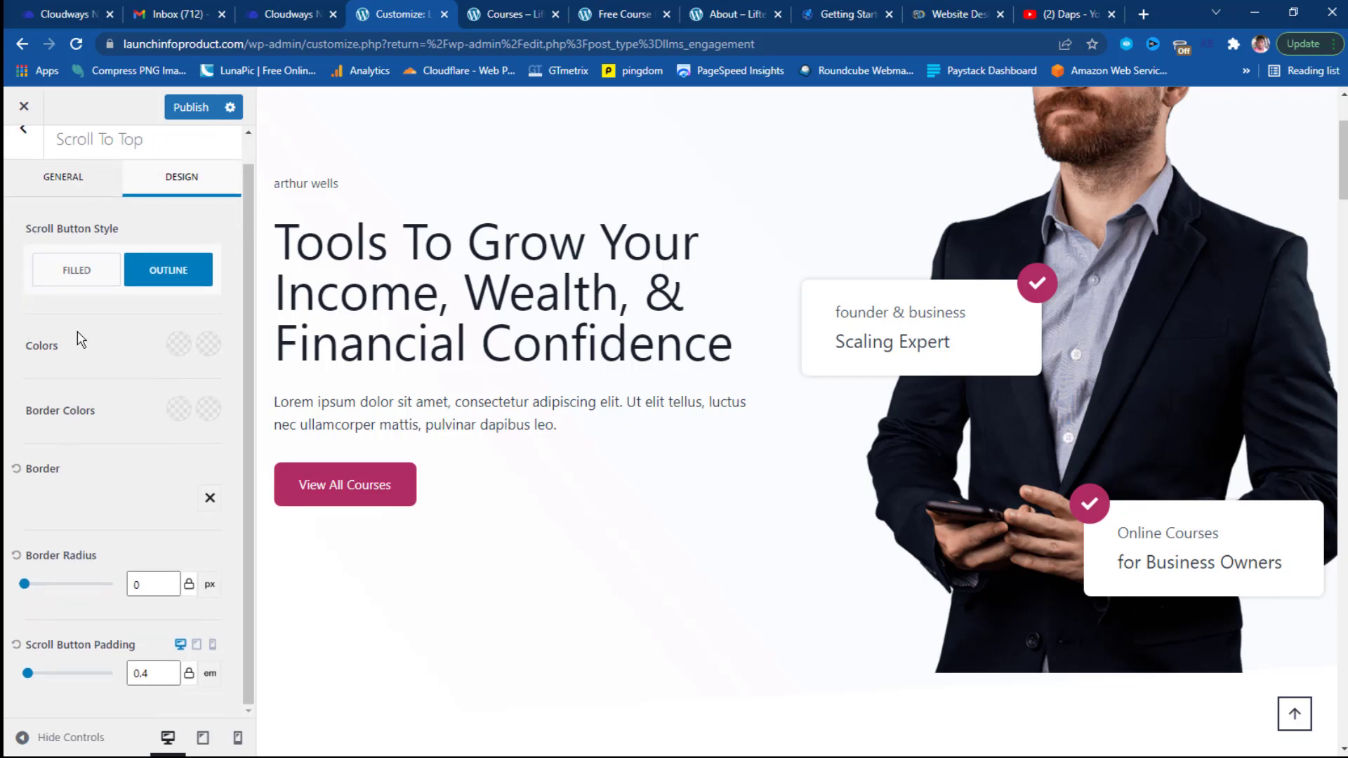
{"action": "scroll", "coordinate": [36, 274], "scroll_direction": "up", "scroll_amount": 1}
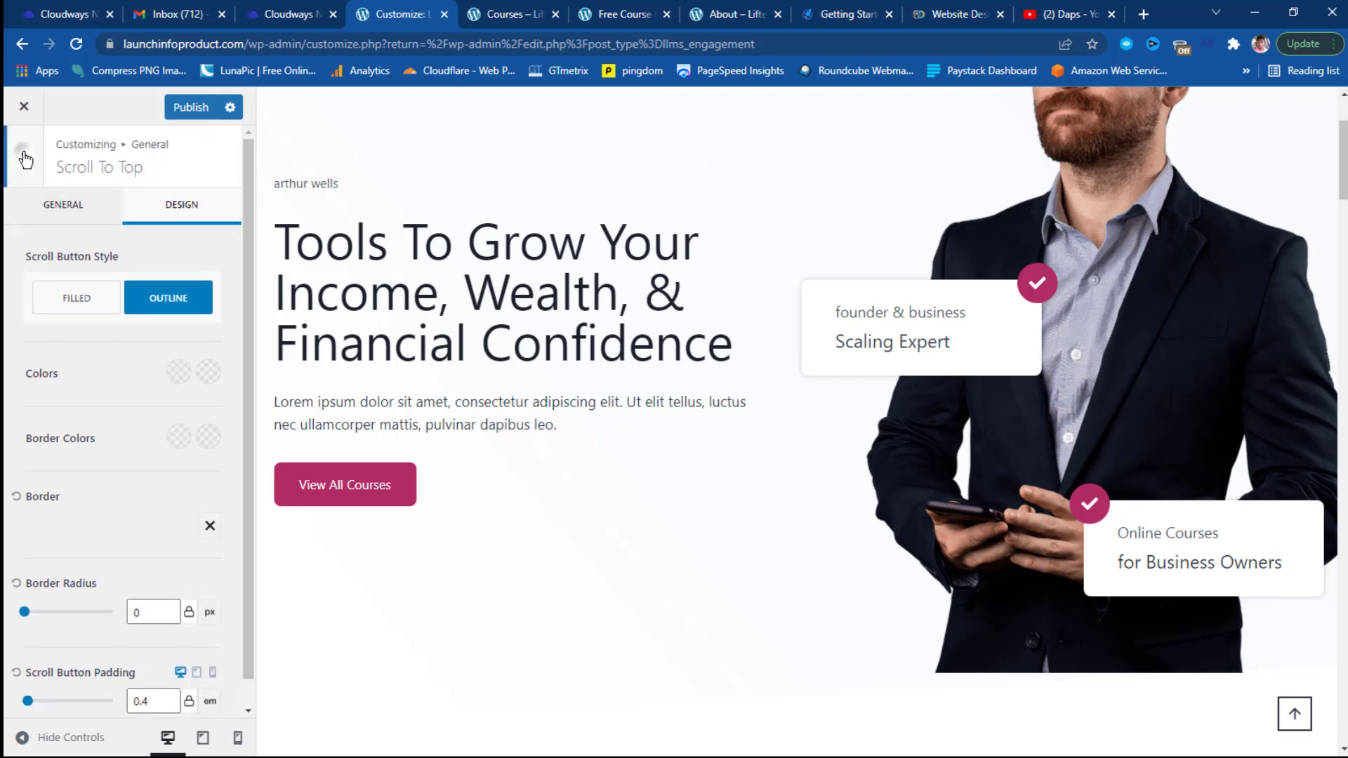
{"action": "left_click", "coordinate": [23, 154]}
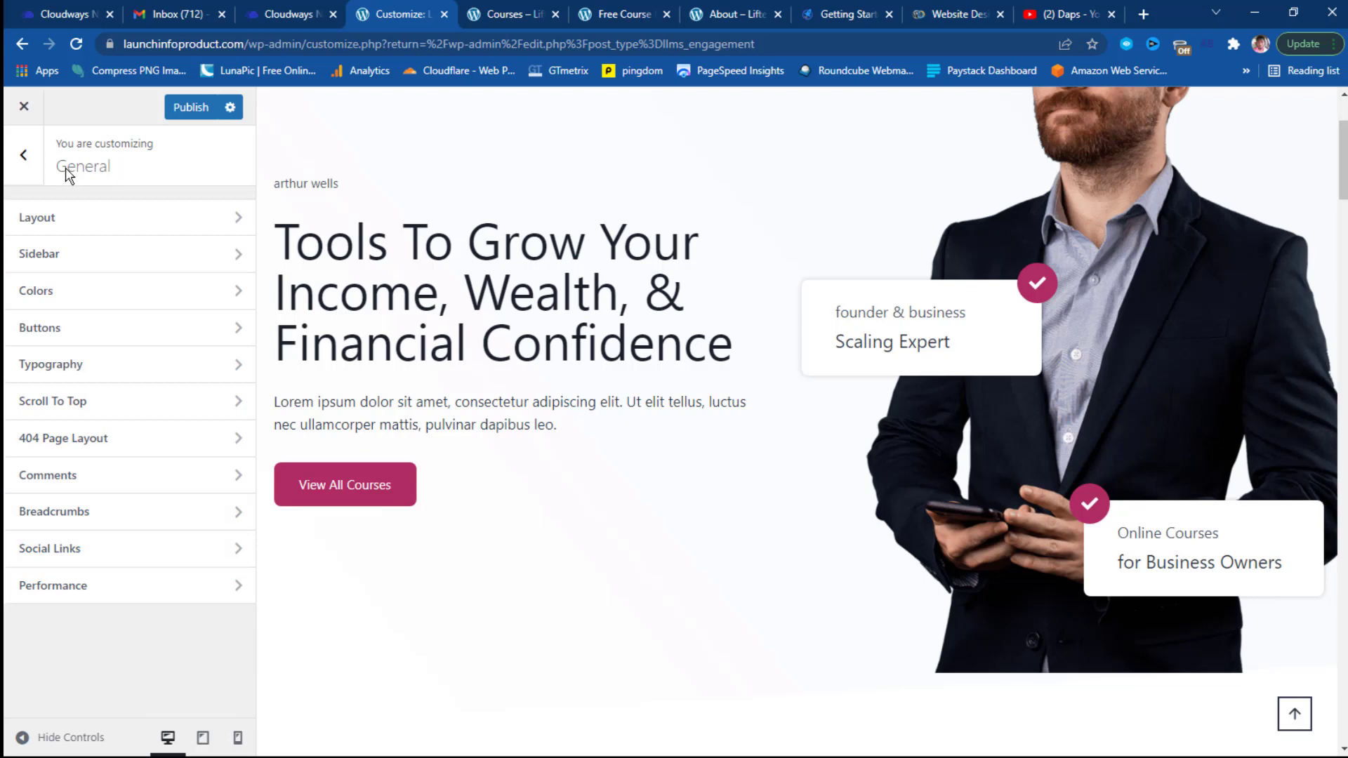
{"action": "left_click", "coordinate": [24, 155]}
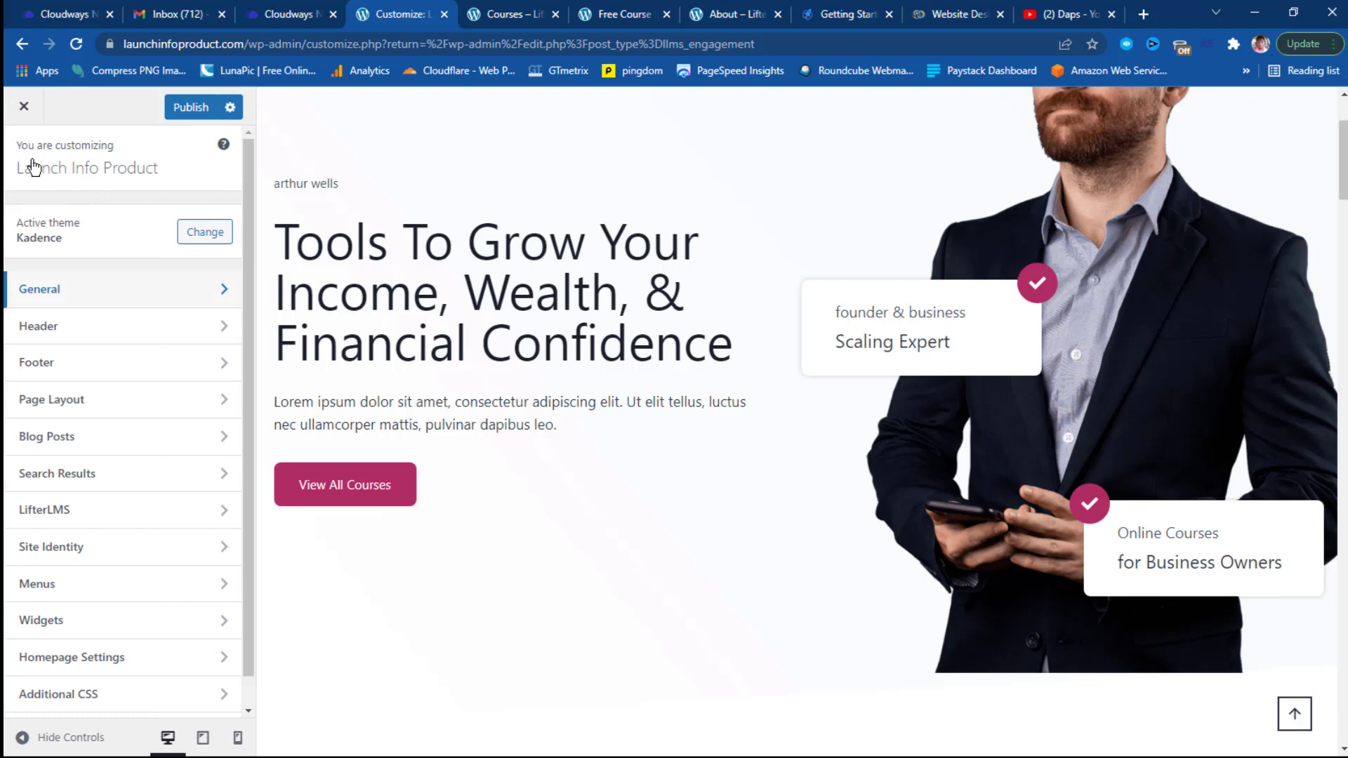
Place the Search element in the main header row between Logo and Primary Navigation.
{"action": "left_click", "coordinate": [141, 327]}
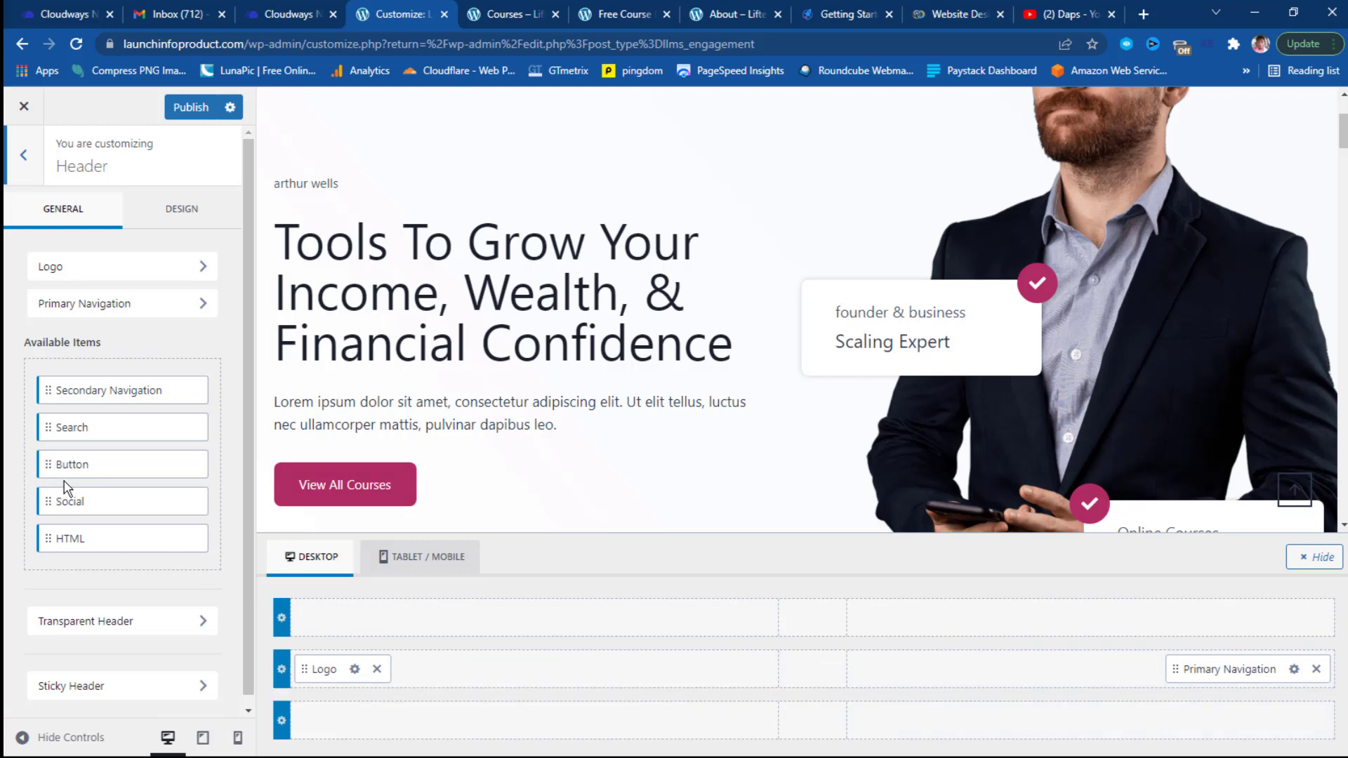
{"action": "scroll", "coordinate": [762, 290], "scroll_direction": "up", "scroll_amount": 3}
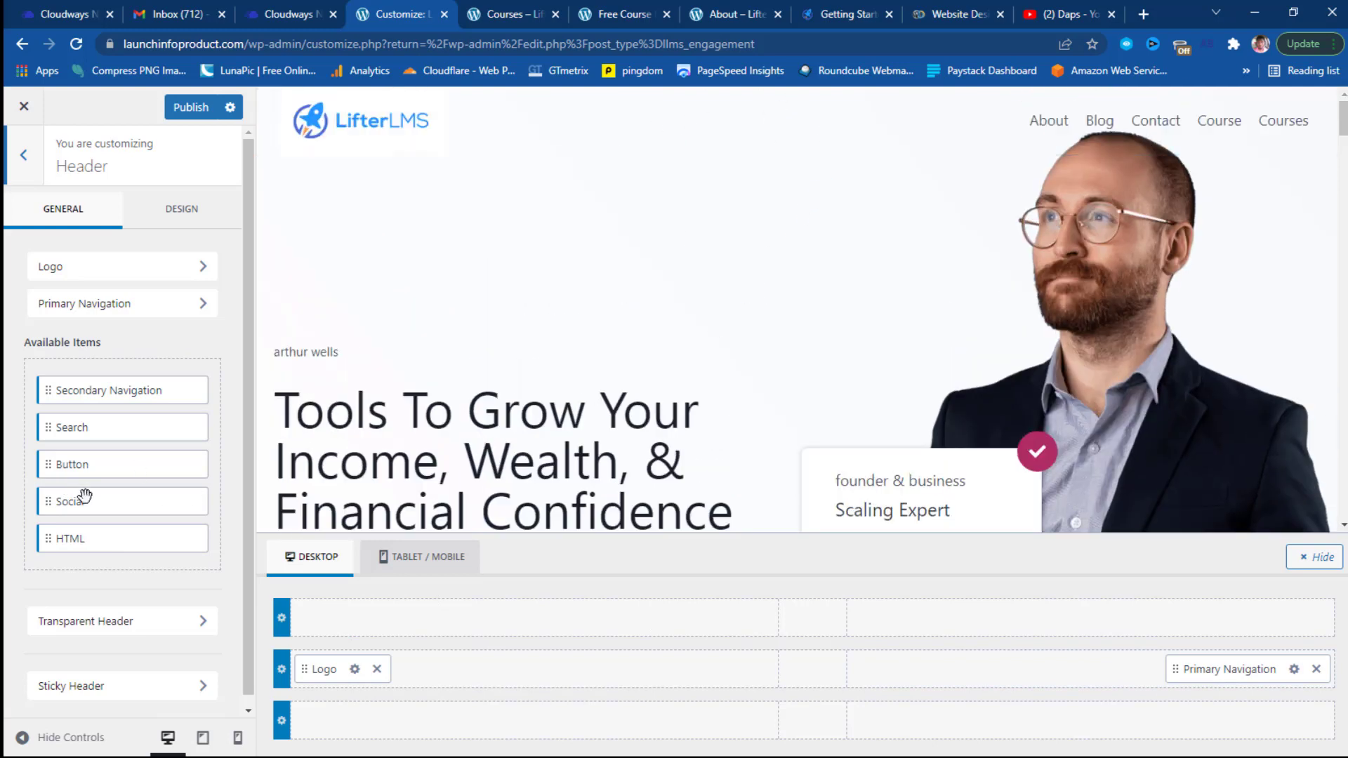
{"action": "left_click", "coordinate": [52, 428]}
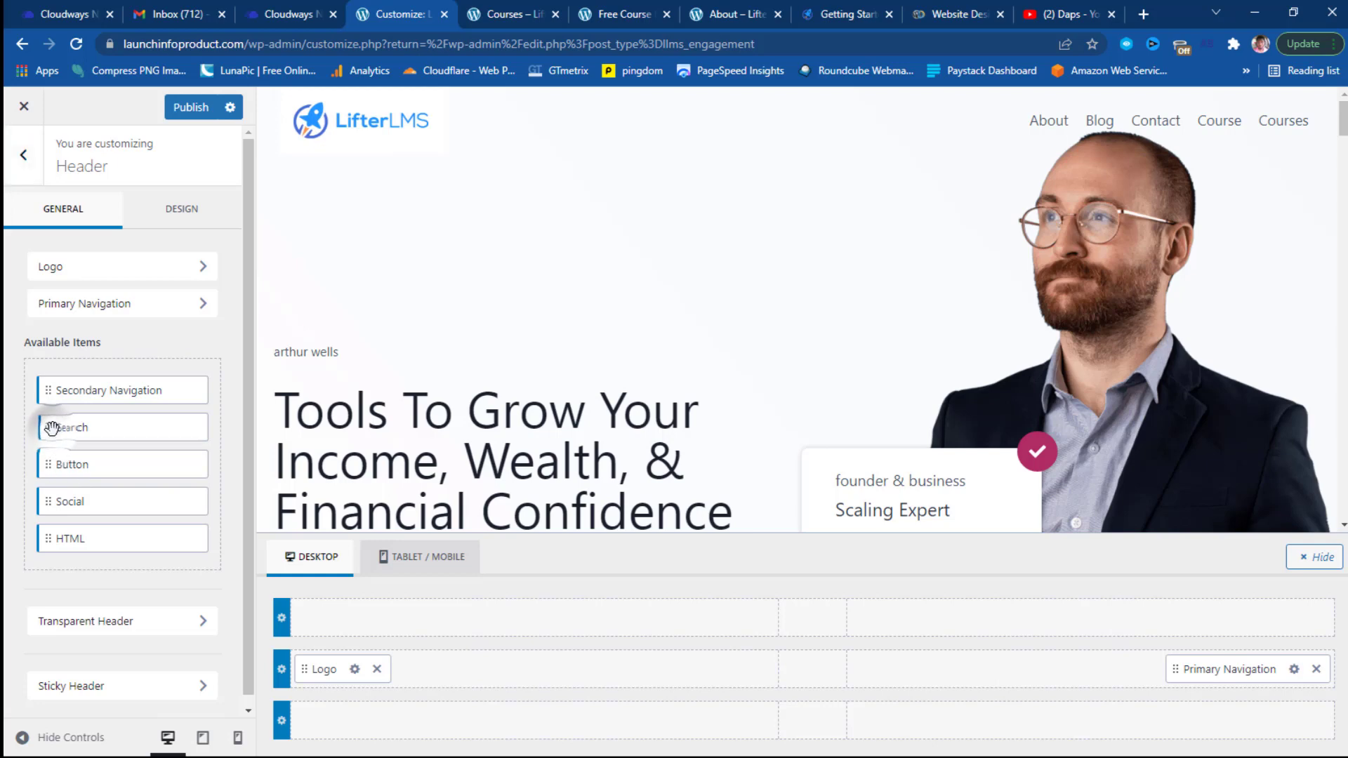
{"action": "left_click_drag", "start_coordinate": [52, 428], "coordinate": [763, 672]}
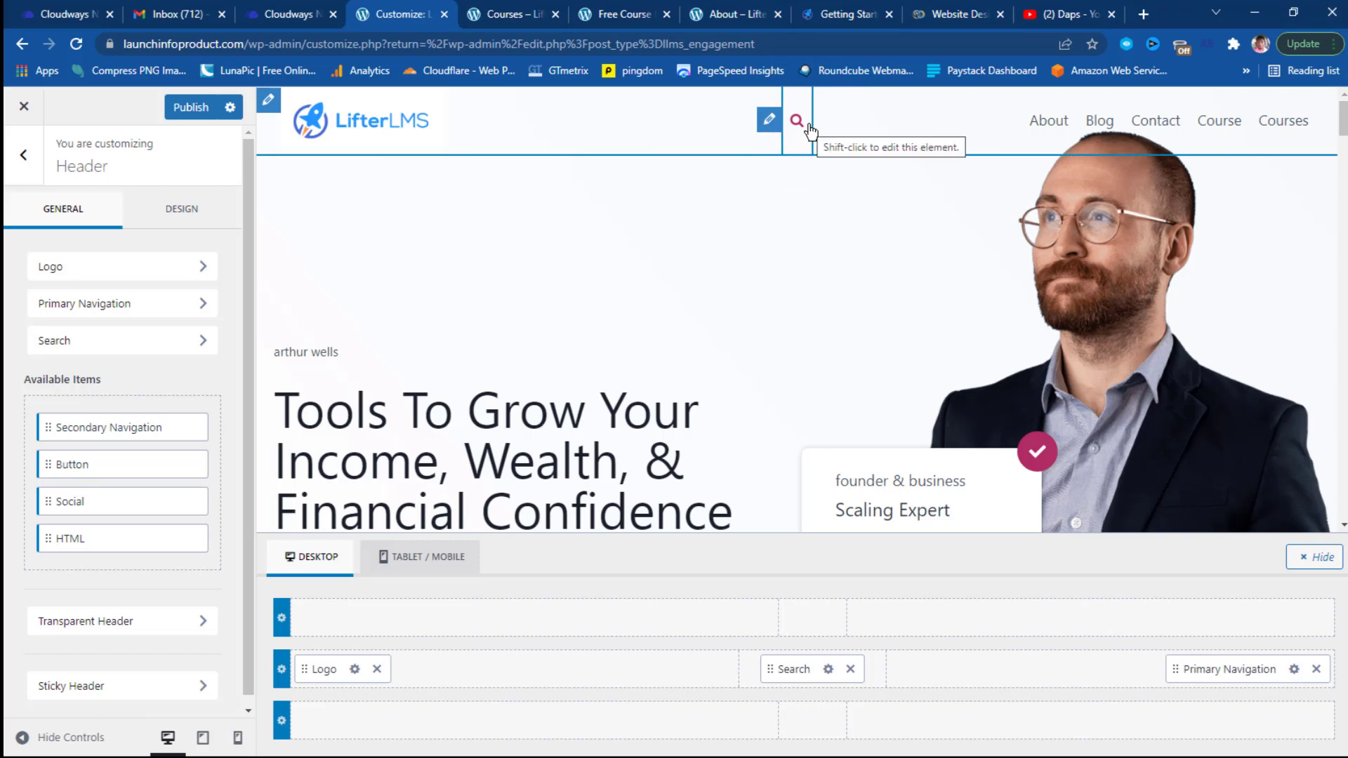
{"action": "scroll", "coordinate": [893, 469], "scroll_direction": "down", "scroll_amount": 3}
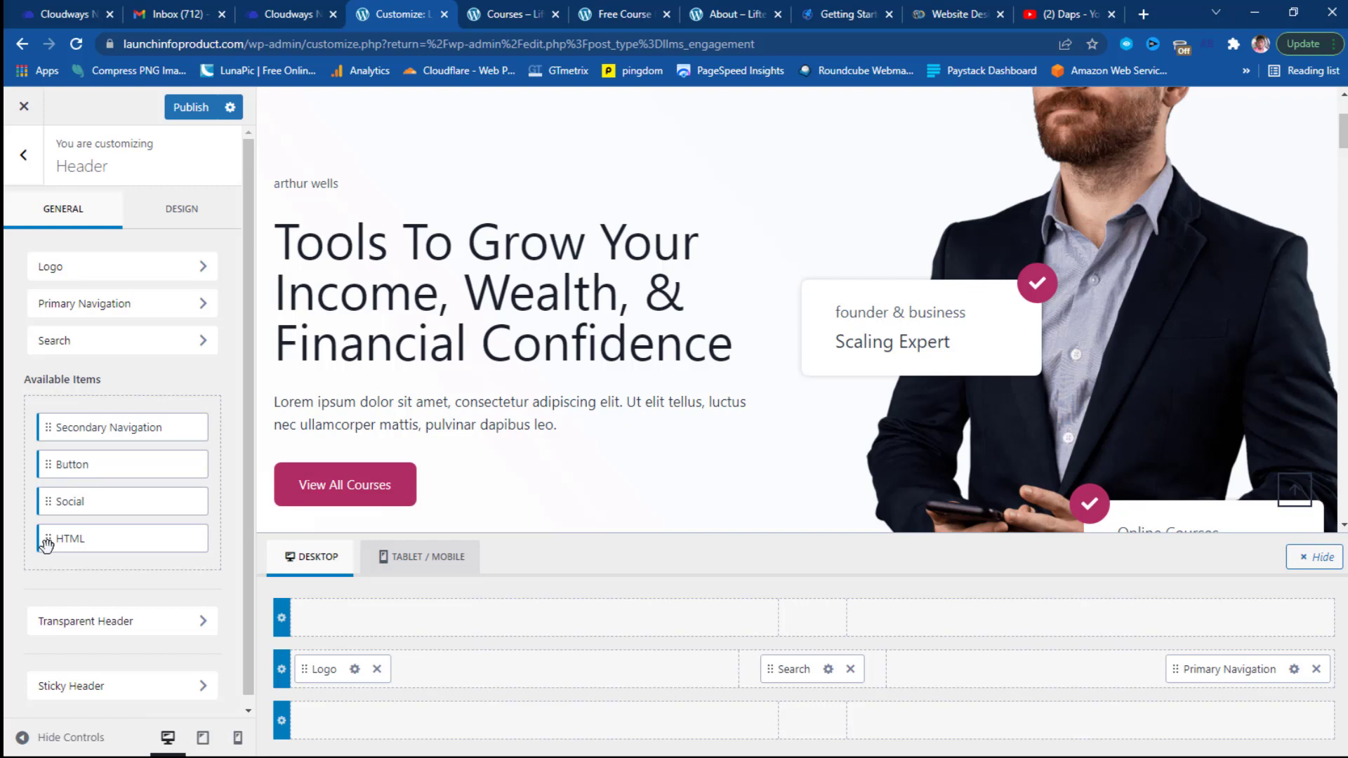
{"action": "scroll", "coordinate": [186, 621], "scroll_direction": "down", "scroll_amount": 1}
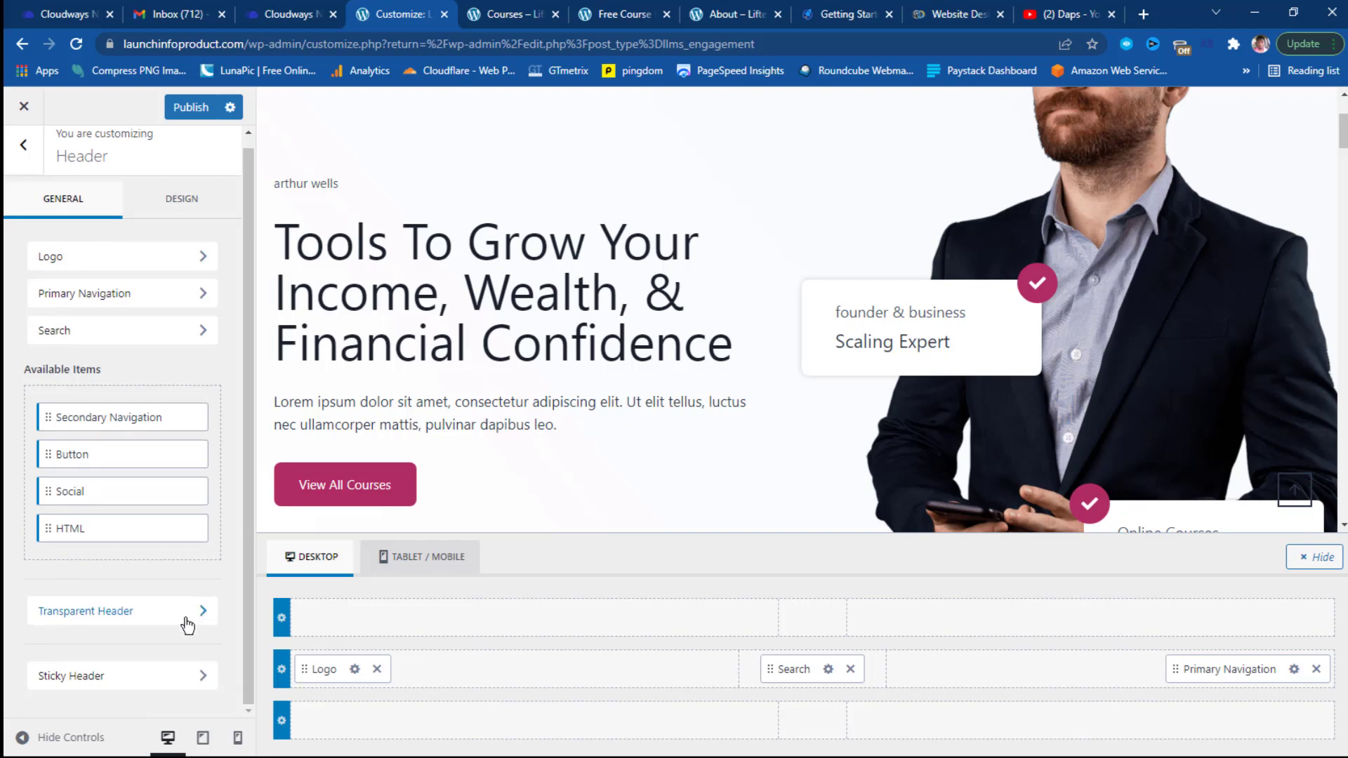
Set Sticky Header to 'Yes - Whole Header' and enable Reveal Sticky on Scroll up.
{"action": "left_click", "coordinate": [177, 676]}
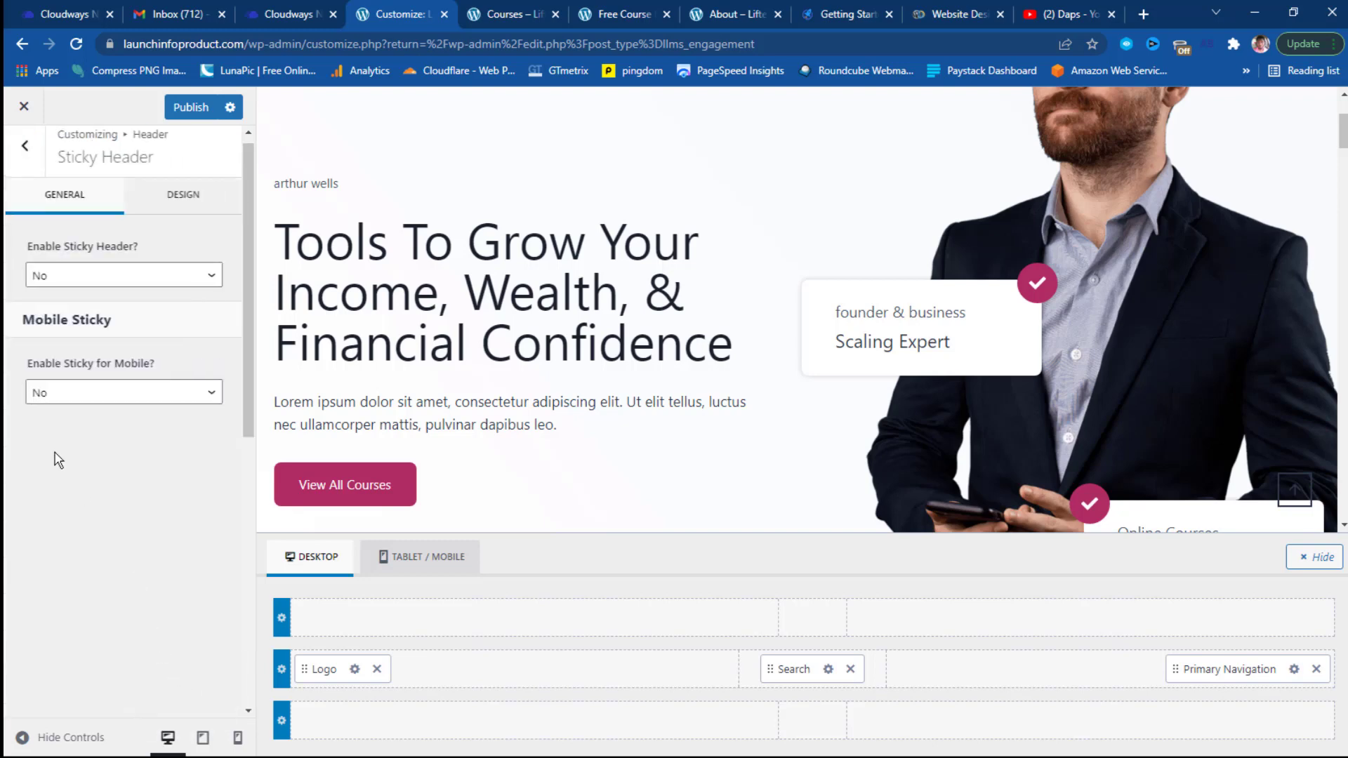
{"action": "left_click", "coordinate": [214, 289]}
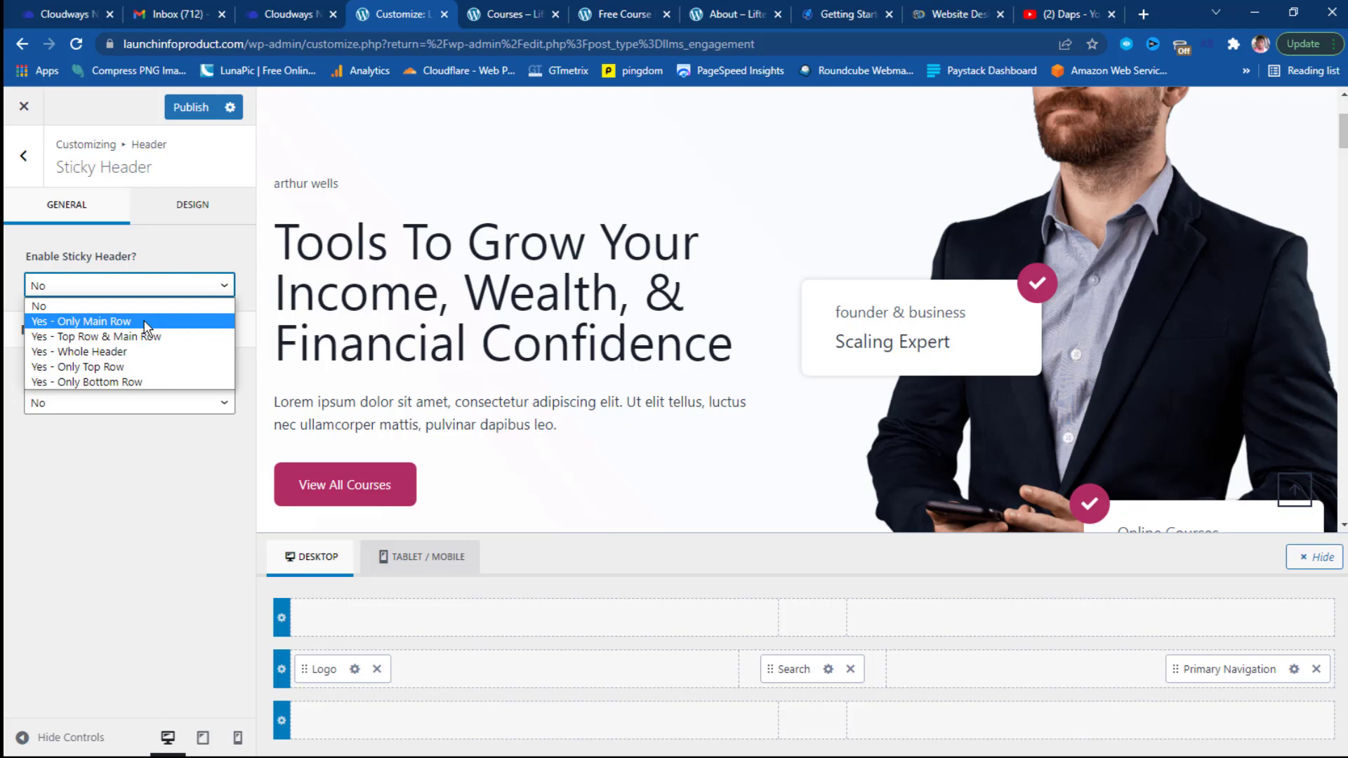
{"action": "left_click", "coordinate": [144, 352]}
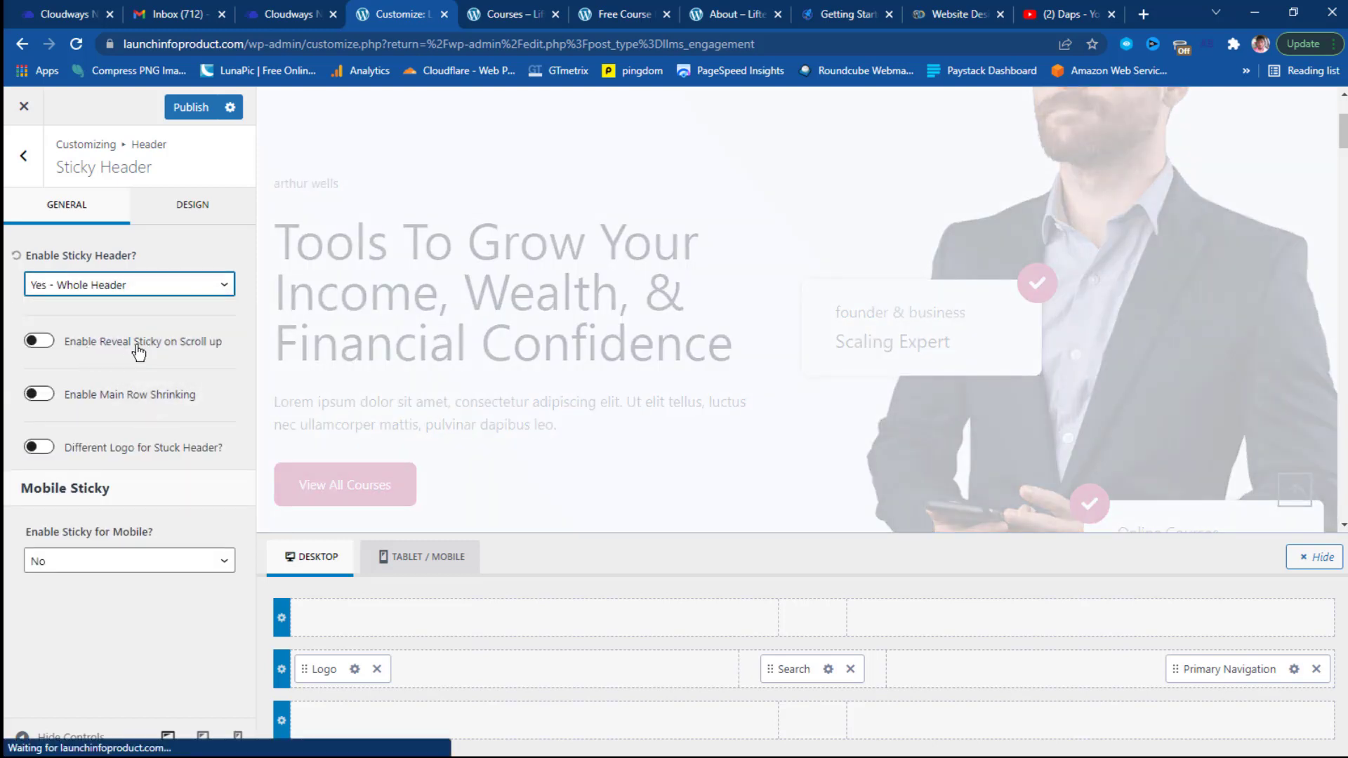
{"action": "left_click", "coordinate": [44, 342]}
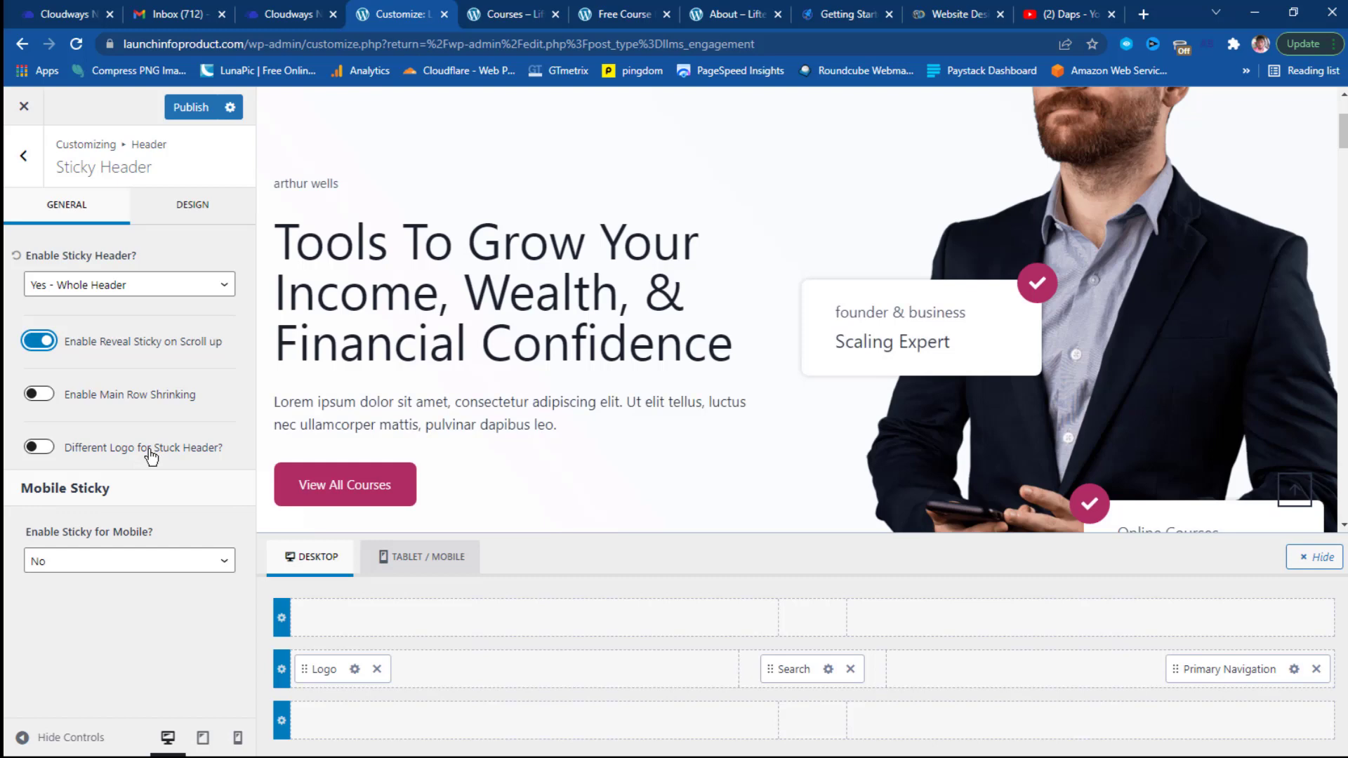
{"action": "scroll", "coordinate": [795, 256], "scroll_direction": "up", "scroll_amount": 3}
{"action": "scroll", "coordinate": [796, 259], "scroll_direction": "down", "scroll_amount": 8}
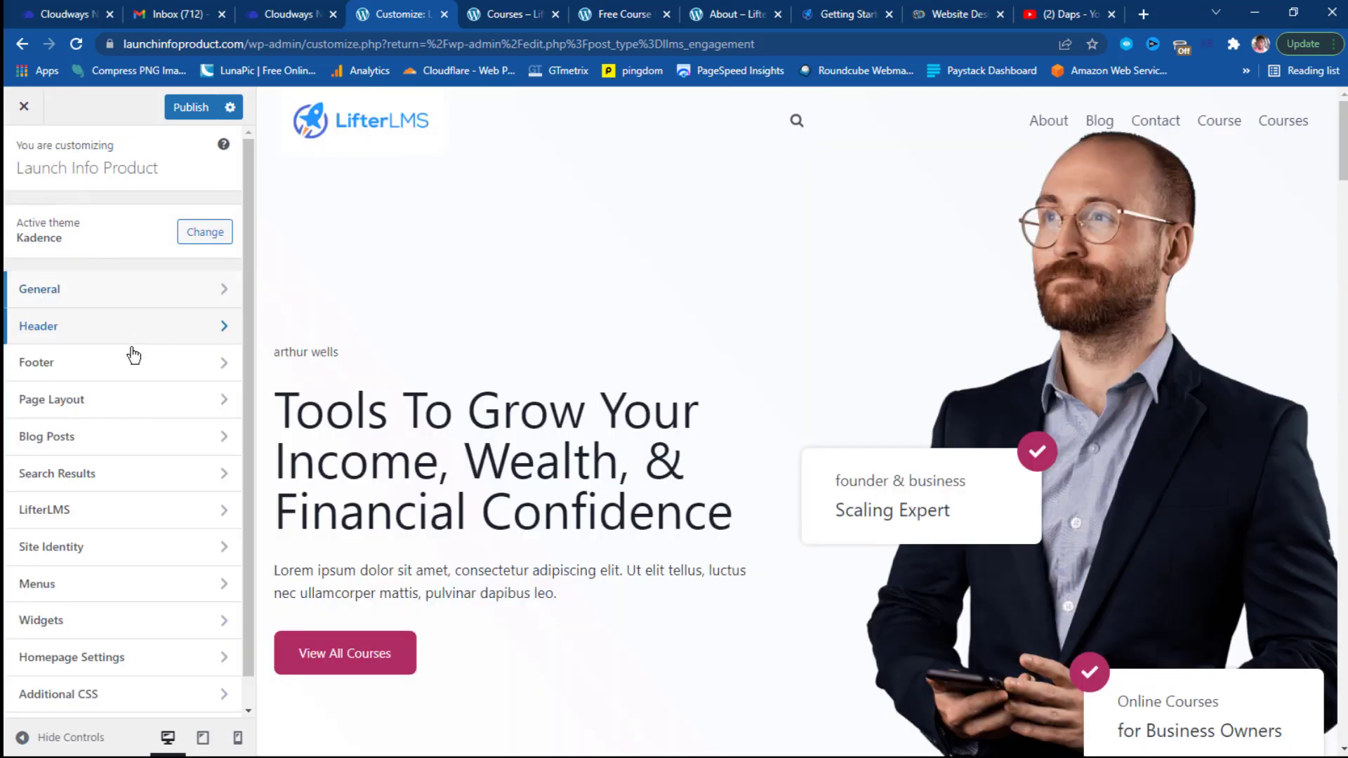
{"action": "scroll", "coordinate": [113, 281], "scroll_direction": "down", "scroll_amount": 1}
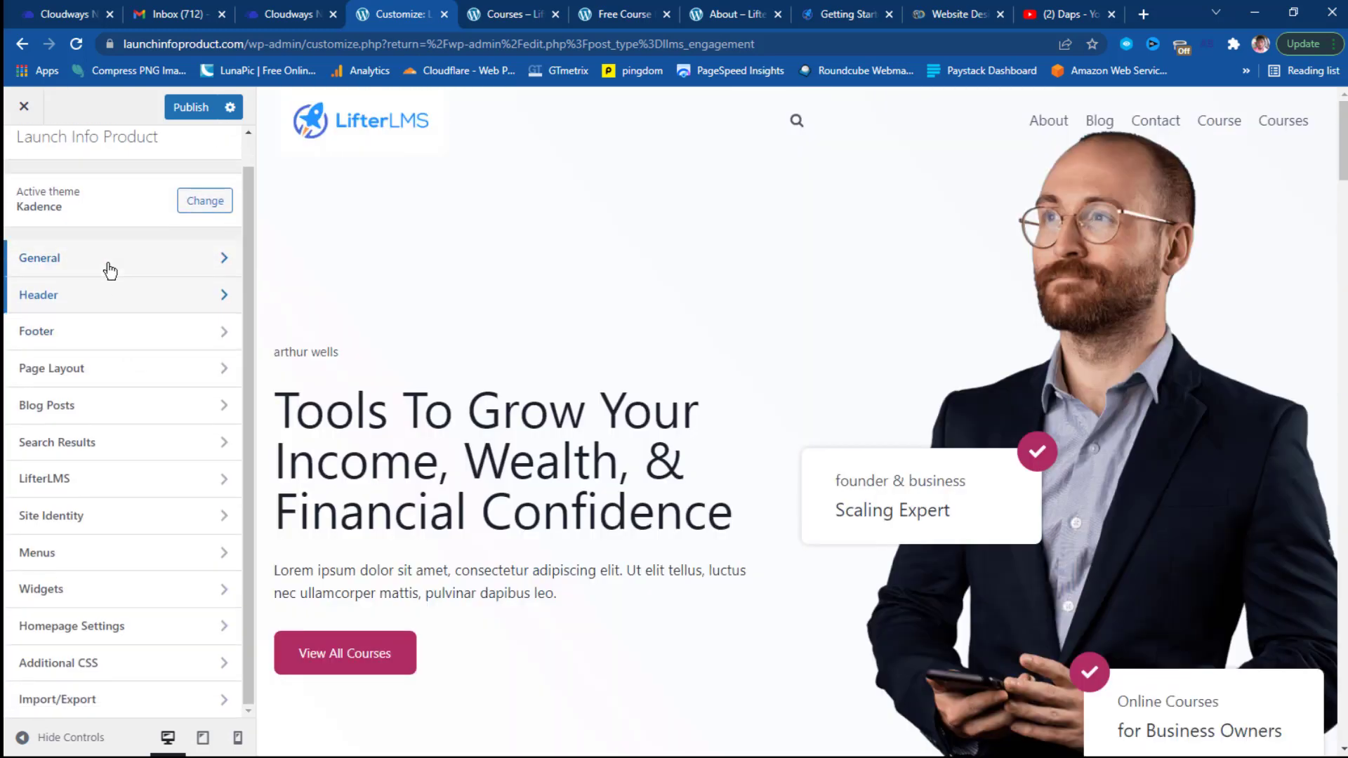
Go to LifterLMS › Course Layout and toggle the course Title visibility off and back on.
{"action": "left_click", "coordinate": [149, 478]}
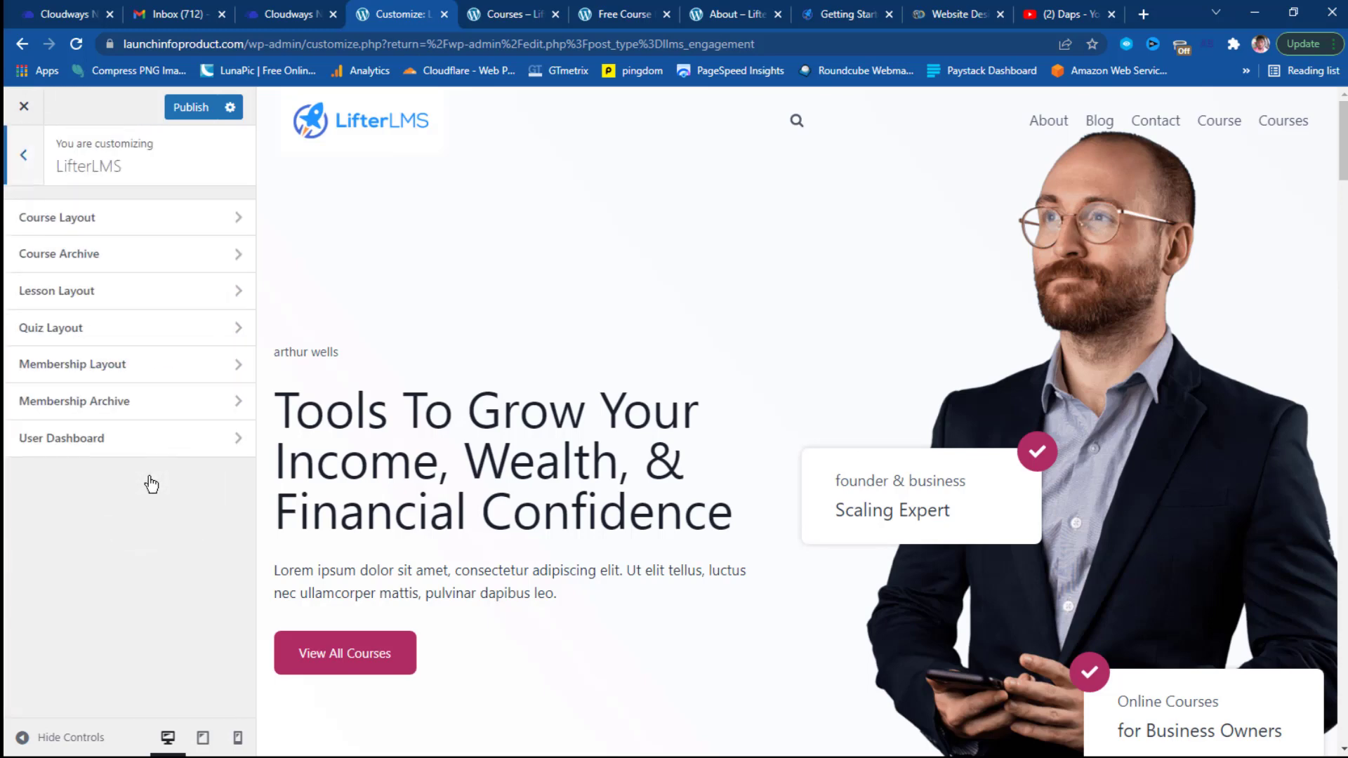
{"action": "left_click", "coordinate": [156, 216]}
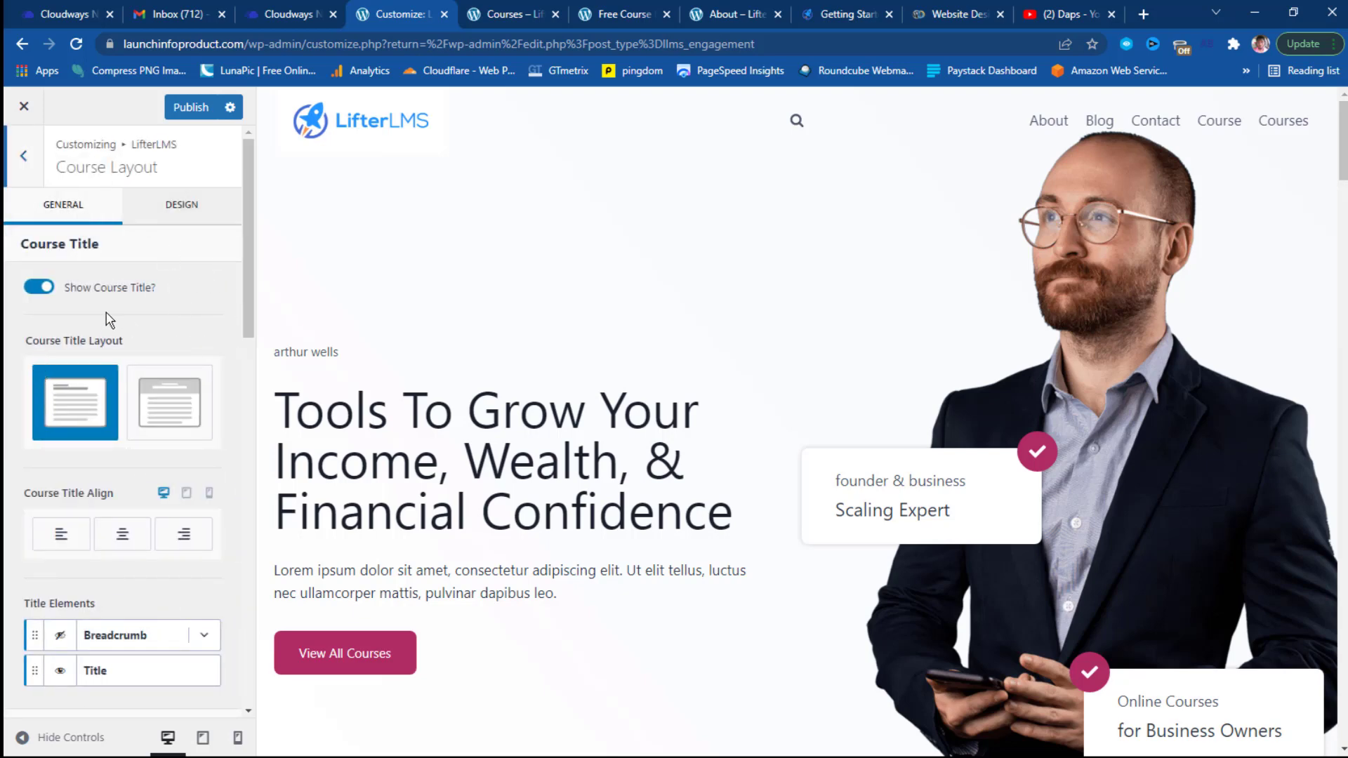
{"action": "scroll", "coordinate": [182, 316], "scroll_direction": "down", "scroll_amount": 3}
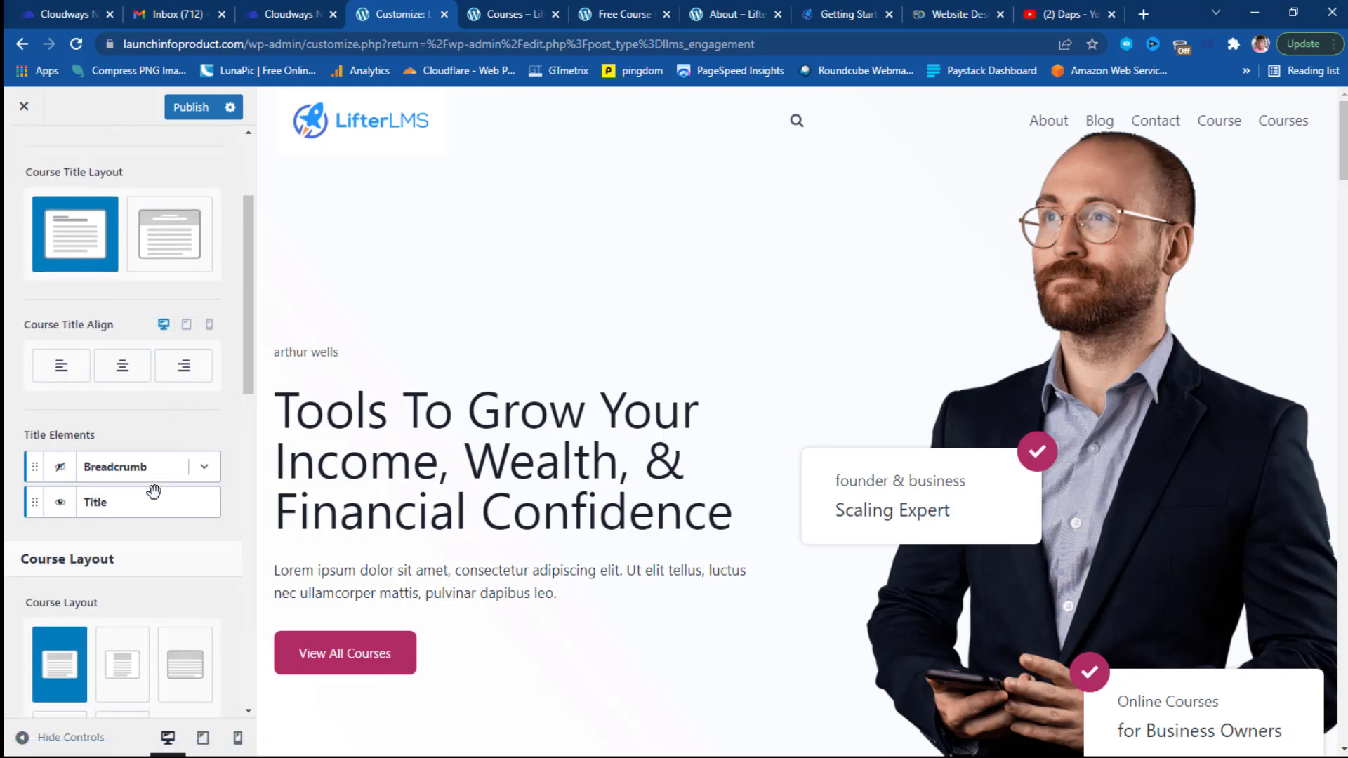
{"action": "left_click", "coordinate": [60, 506]}
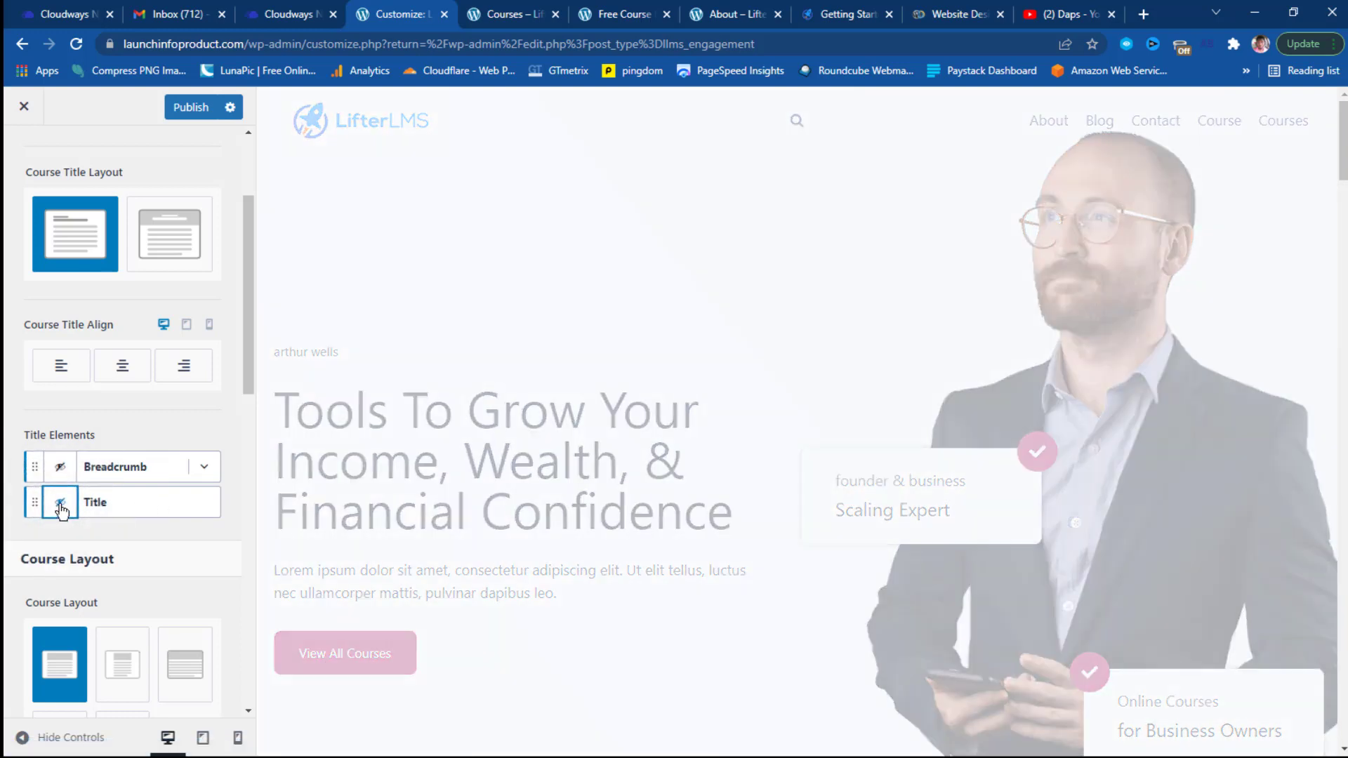
{"action": "left_click", "coordinate": [61, 506]}
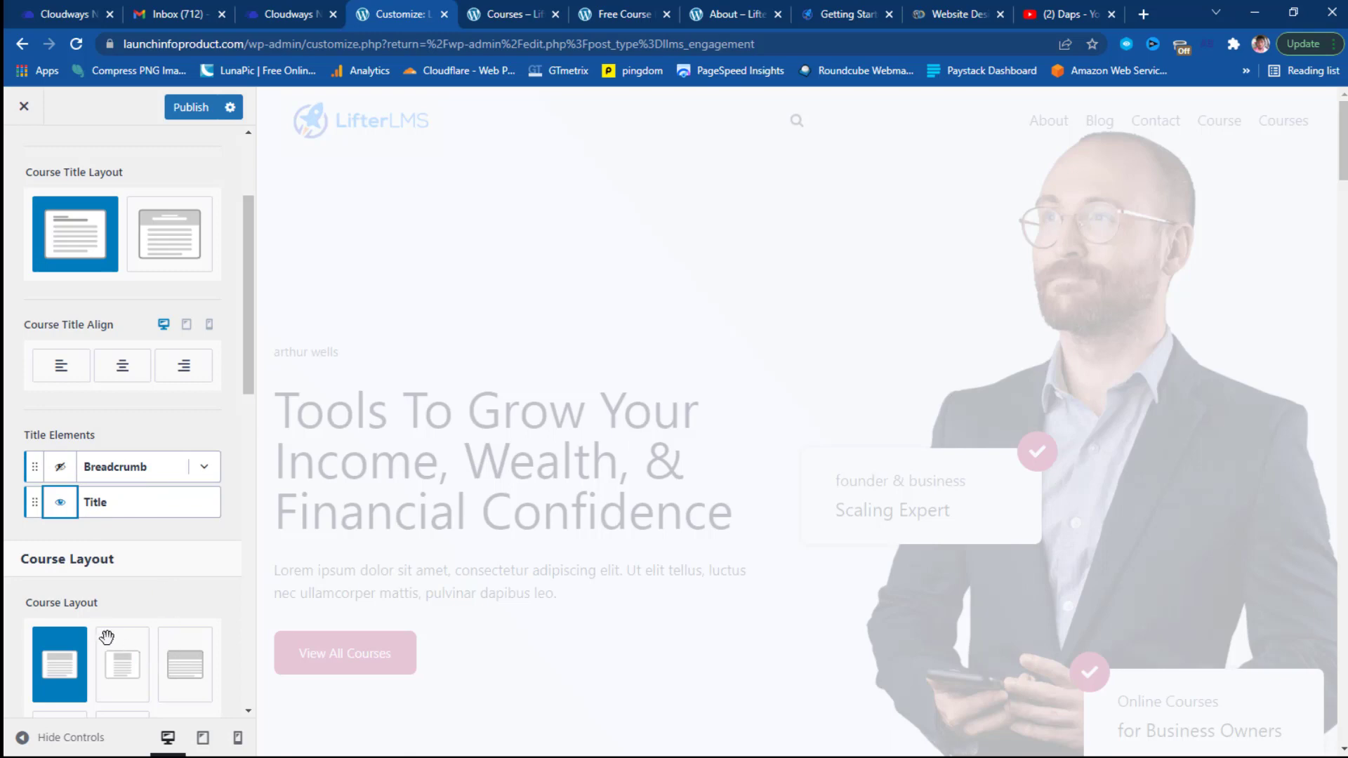
{"action": "scroll", "coordinate": [85, 680], "scroll_direction": "down", "scroll_amount": 3}
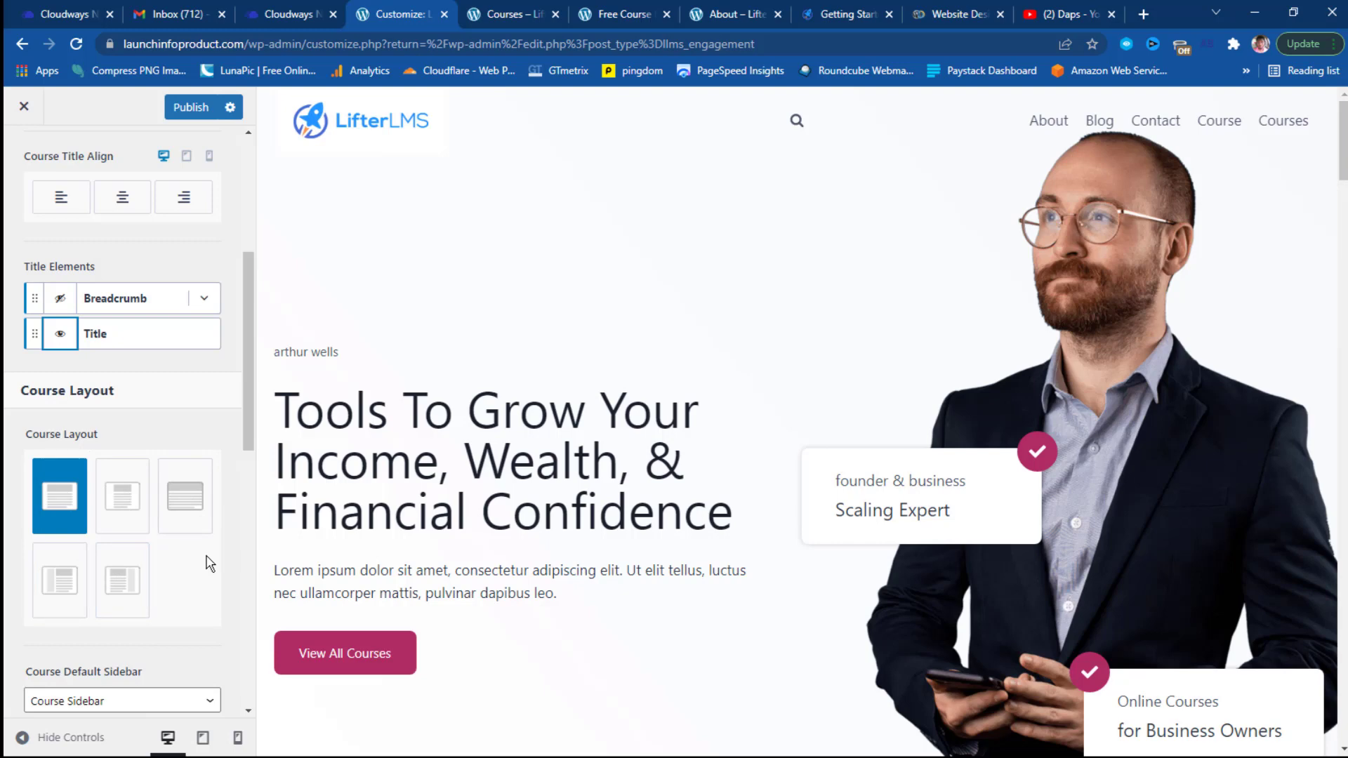
{"action": "scroll", "coordinate": [212, 558], "scroll_direction": "down", "scroll_amount": 3}
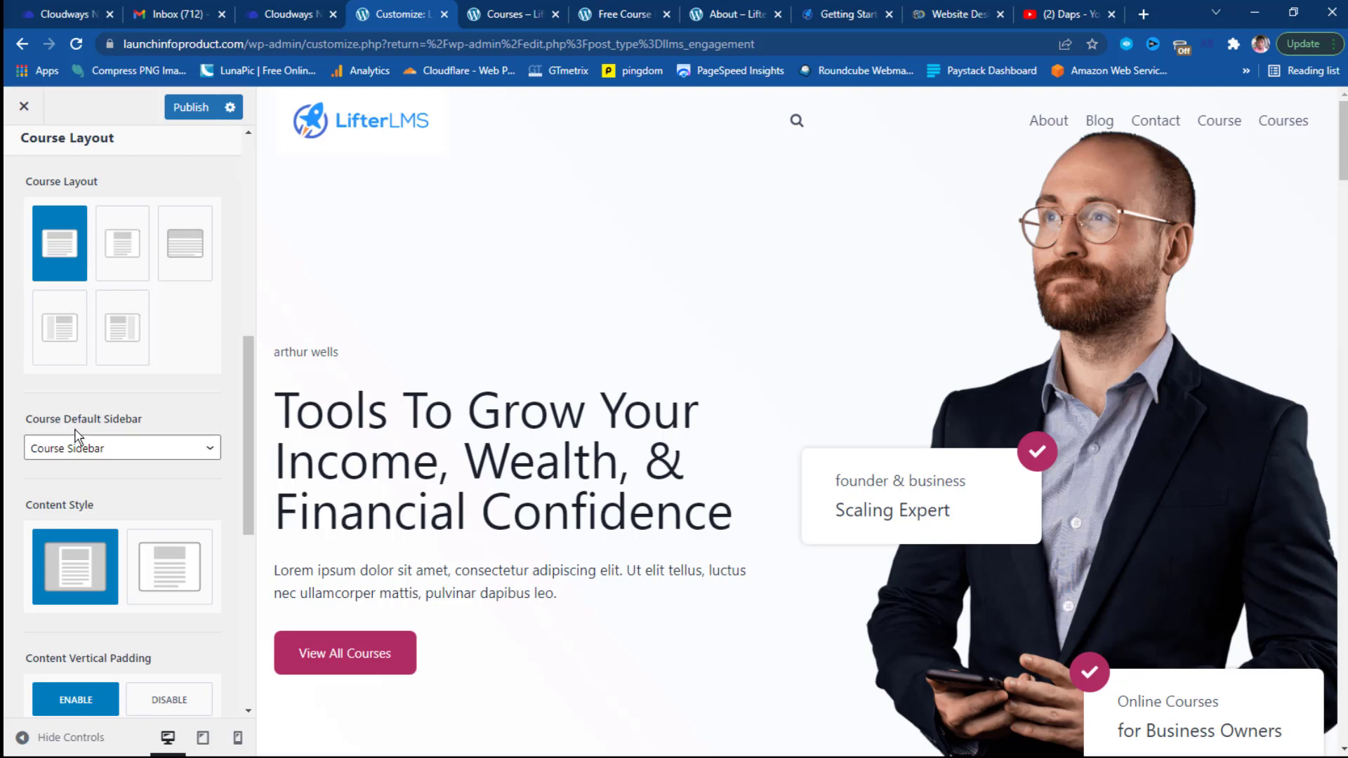
Keep Course Sidebar as the default sidebar for courses.
{"action": "left_click", "coordinate": [109, 456]}
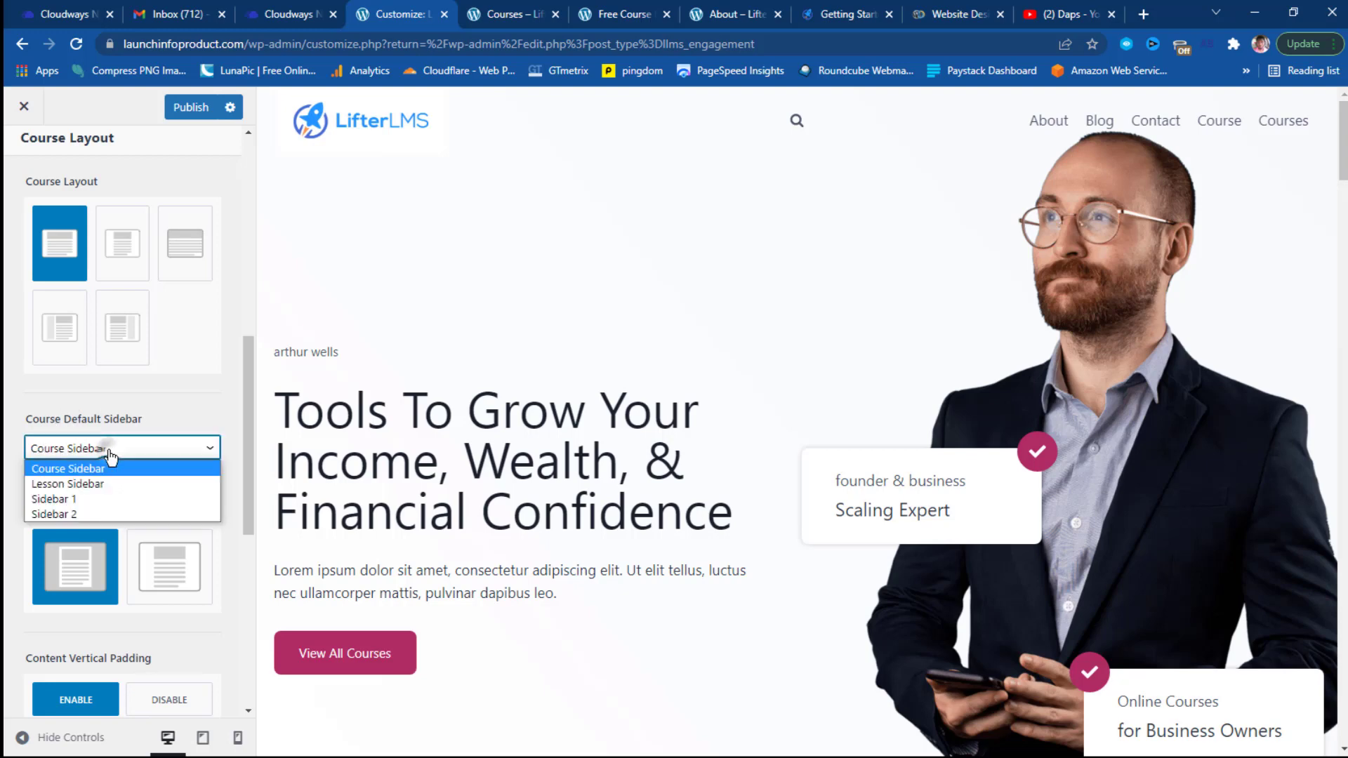
{"action": "left_click", "coordinate": [107, 451]}
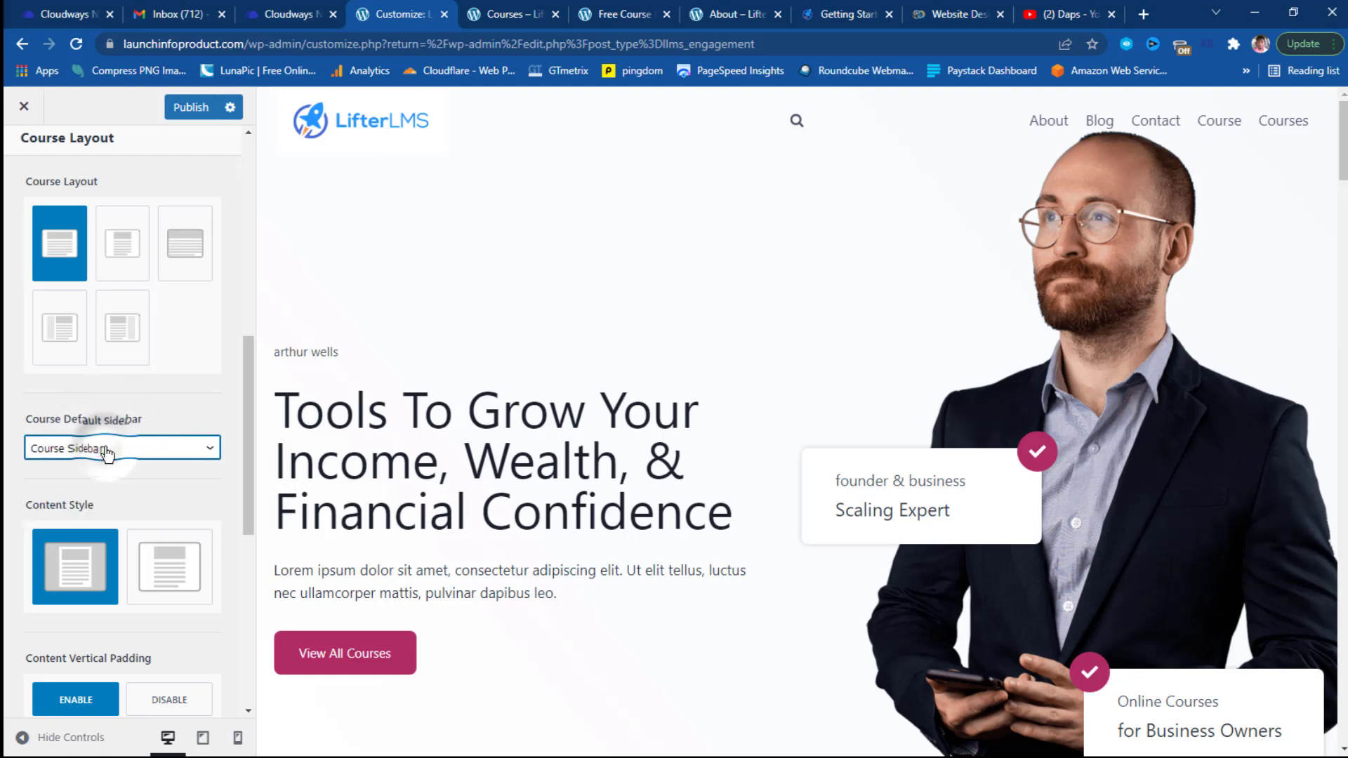
{"action": "scroll", "coordinate": [222, 481], "scroll_direction": "down", "scroll_amount": 3}
{"action": "scroll", "coordinate": [222, 480], "scroll_direction": "down", "scroll_amount": 4}
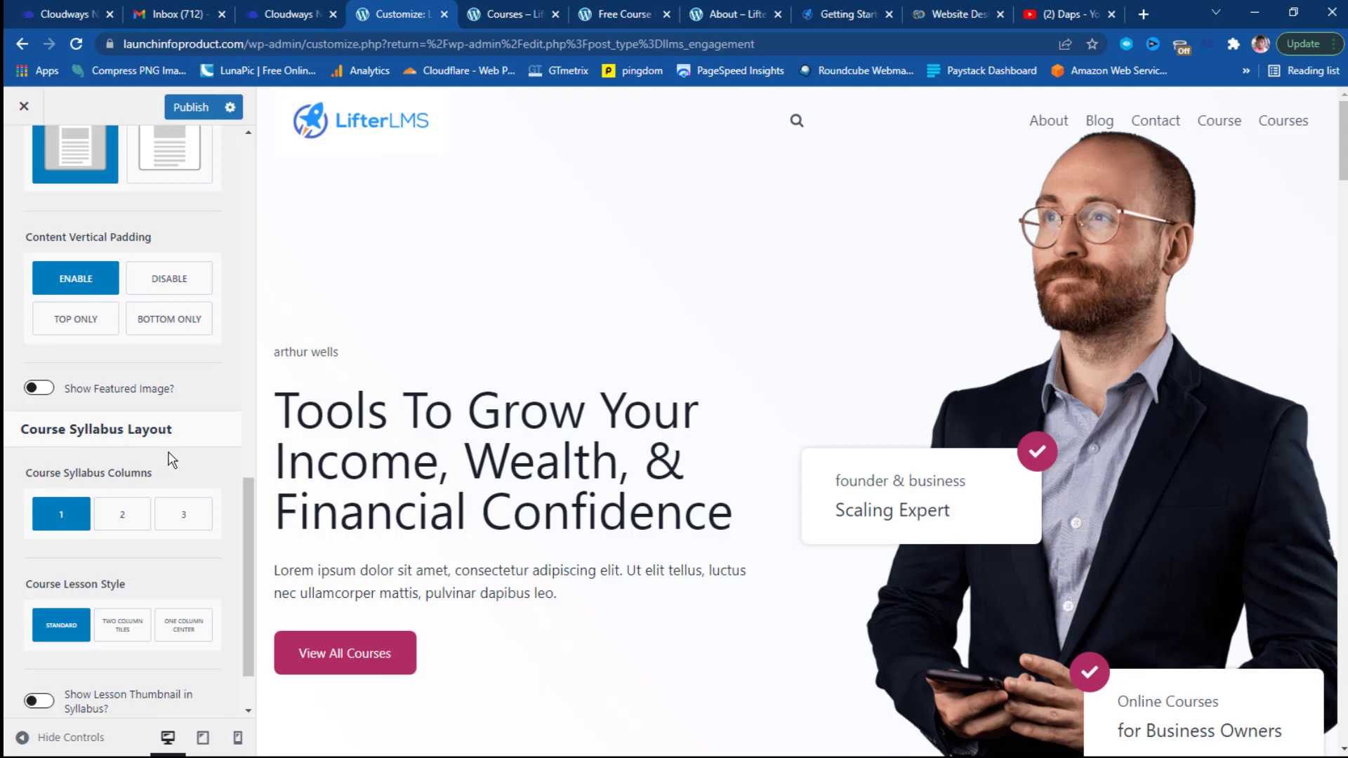
Show the course featured image above the content and enable comments on courses.
{"action": "left_click", "coordinate": [39, 388]}
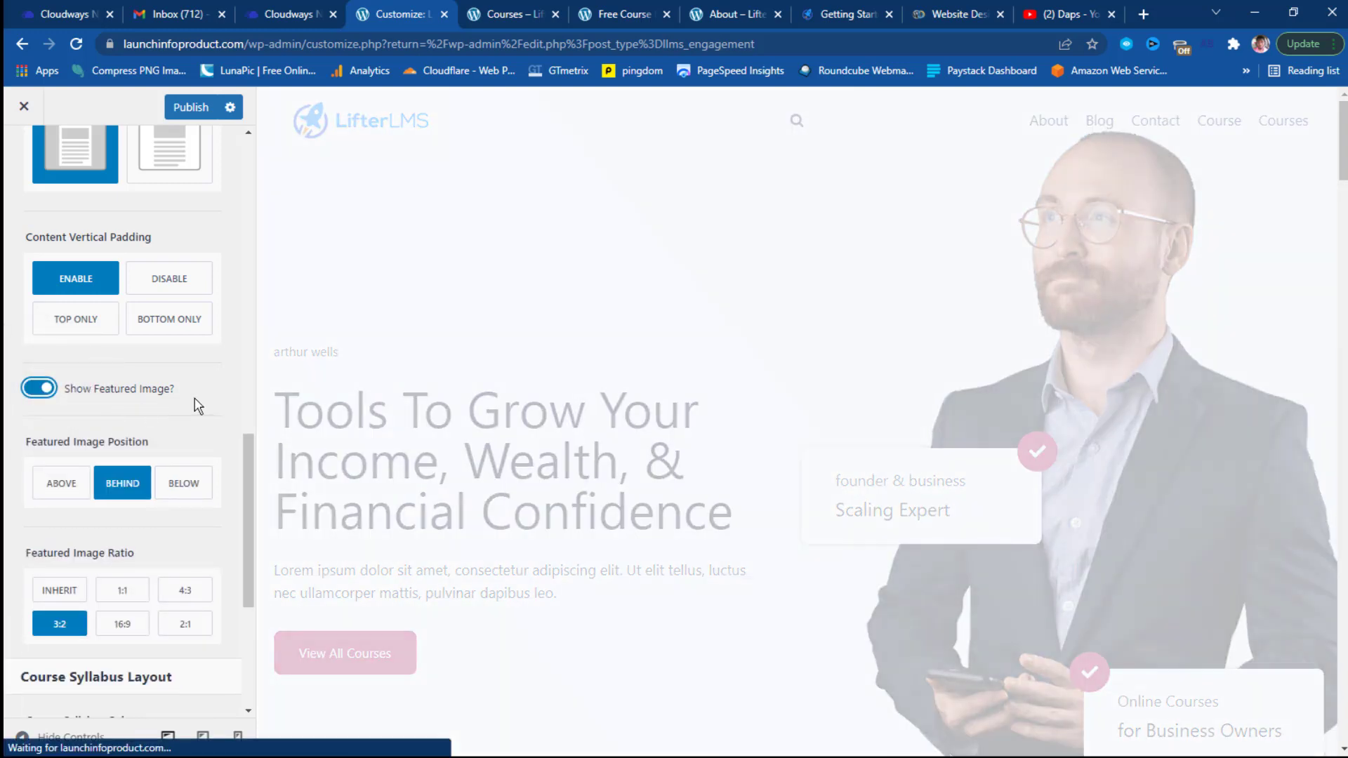
{"action": "scroll", "coordinate": [198, 406], "scroll_direction": "down", "scroll_amount": 1}
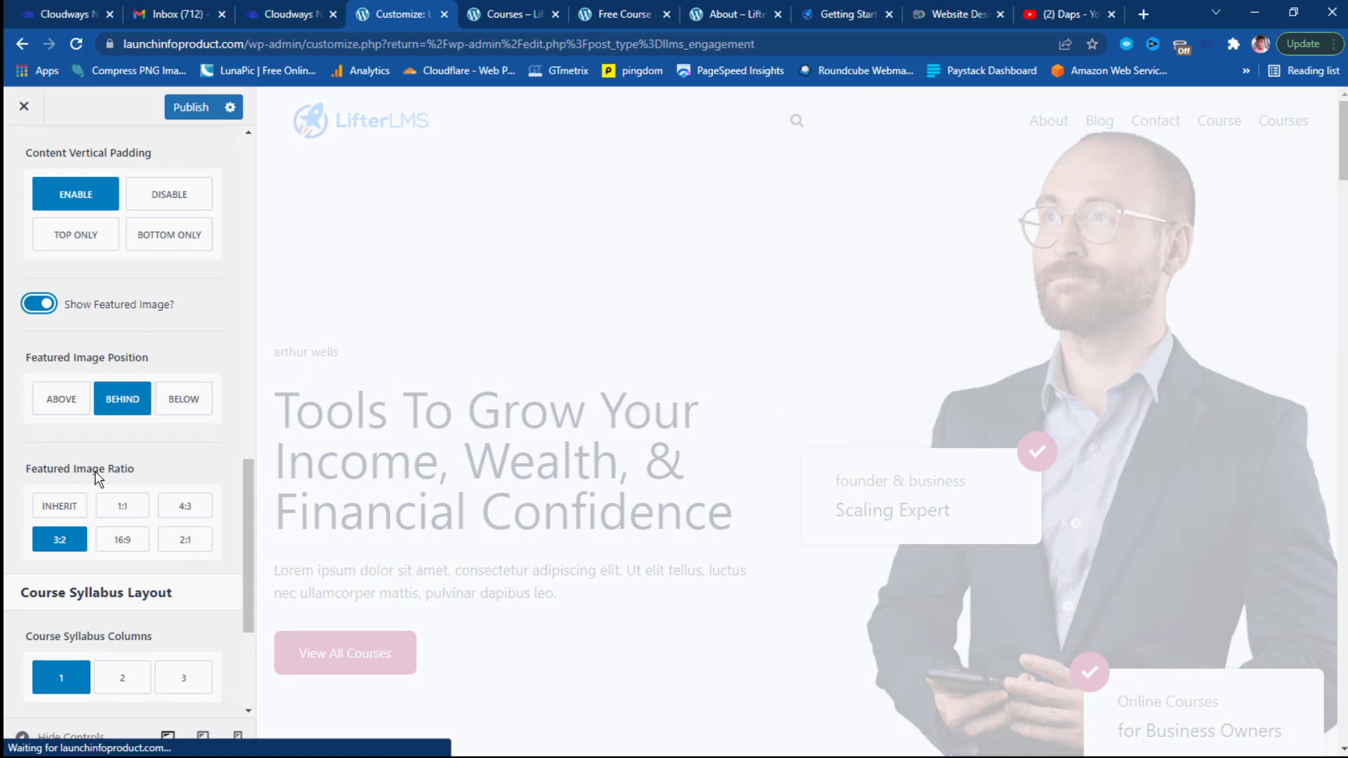
{"action": "left_click", "coordinate": [62, 404]}
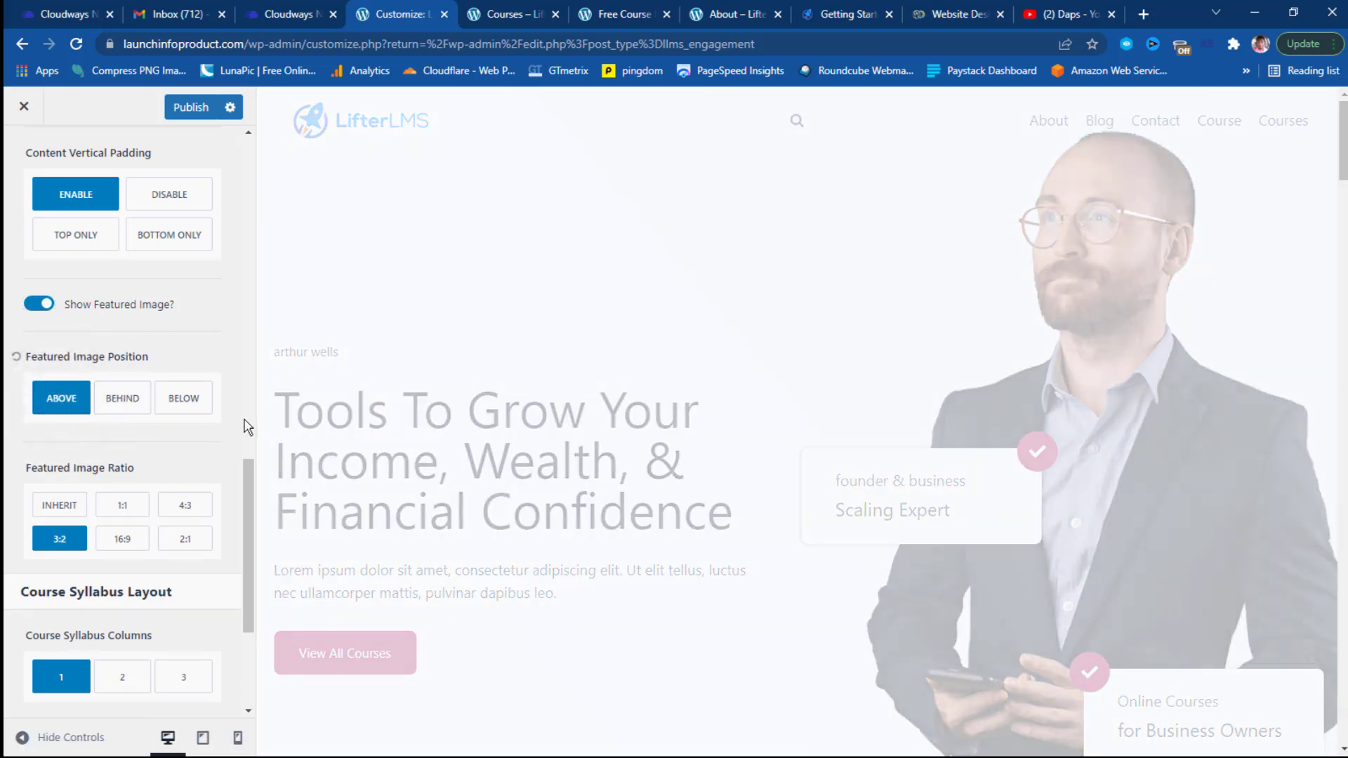
{"action": "scroll", "coordinate": [247, 427], "scroll_direction": "down", "scroll_amount": 3}
{"action": "scroll", "coordinate": [247, 427], "scroll_direction": "down", "scroll_amount": 1}
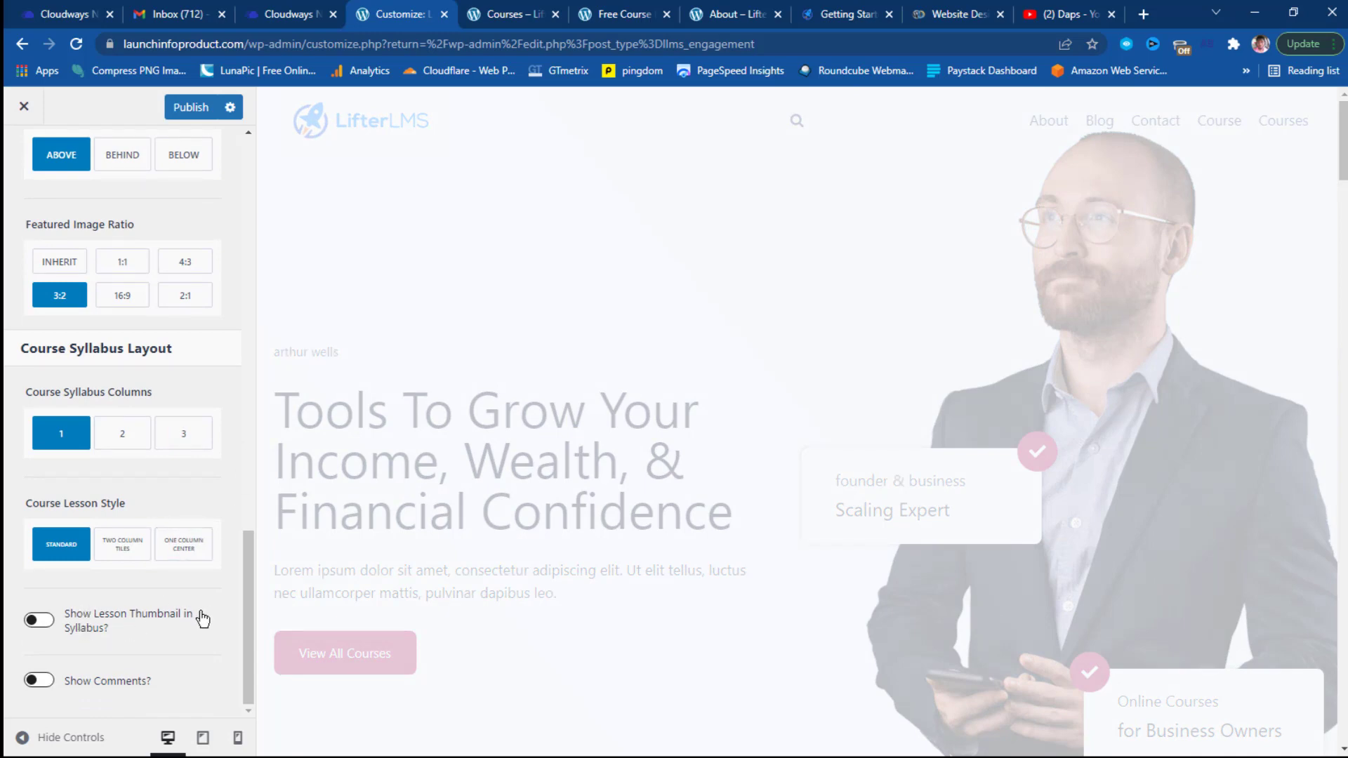
{"action": "left_click", "coordinate": [47, 687]}
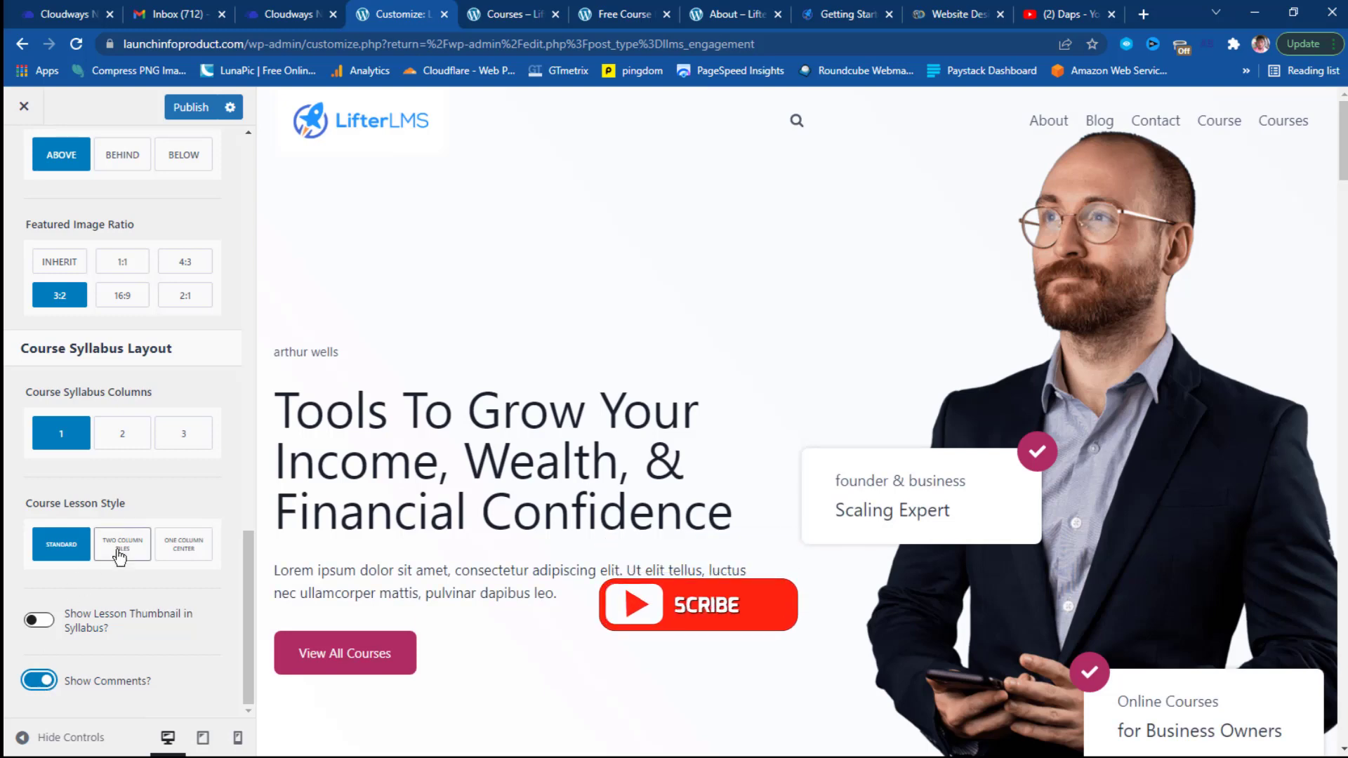
{"action": "scroll", "coordinate": [219, 505], "scroll_direction": "up", "scroll_amount": 15}
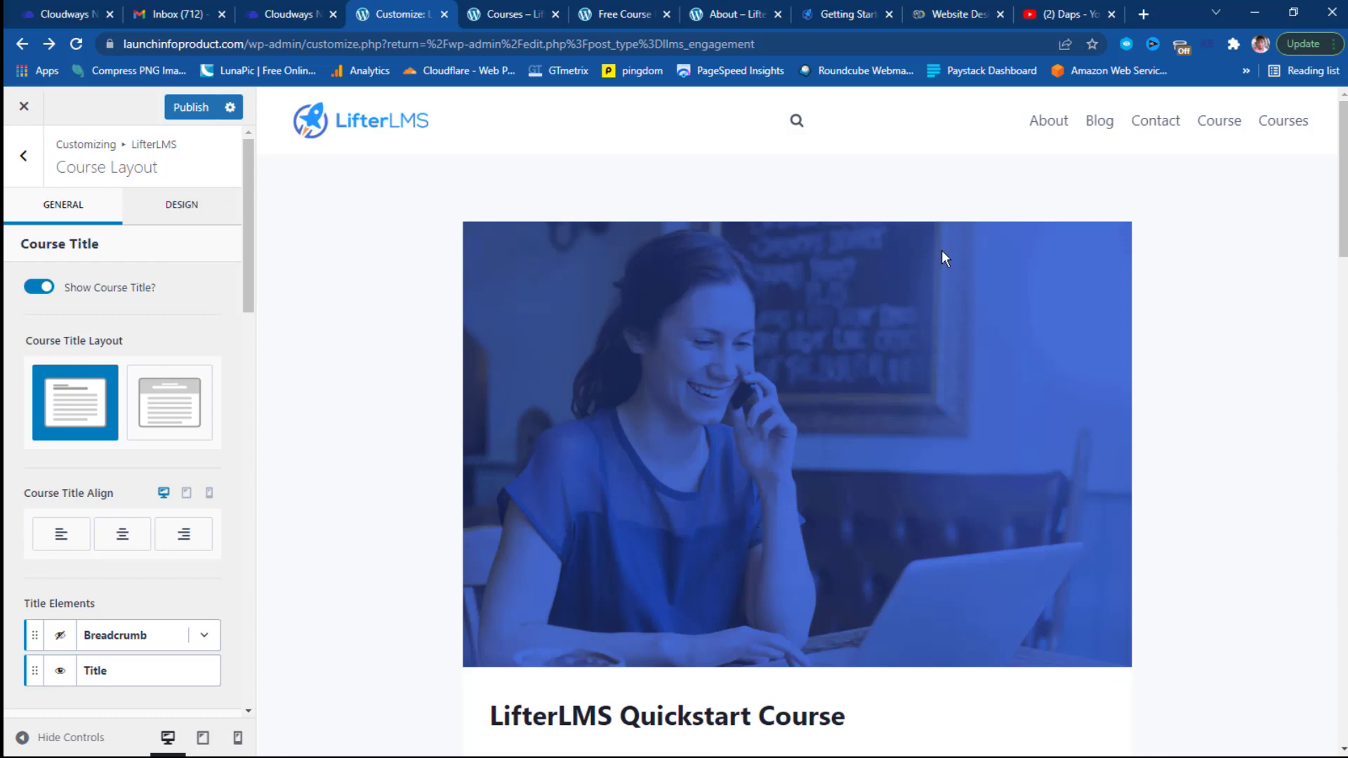
{"action": "scroll", "coordinate": [1146, 267], "scroll_direction": "down", "scroll_amount": 10}
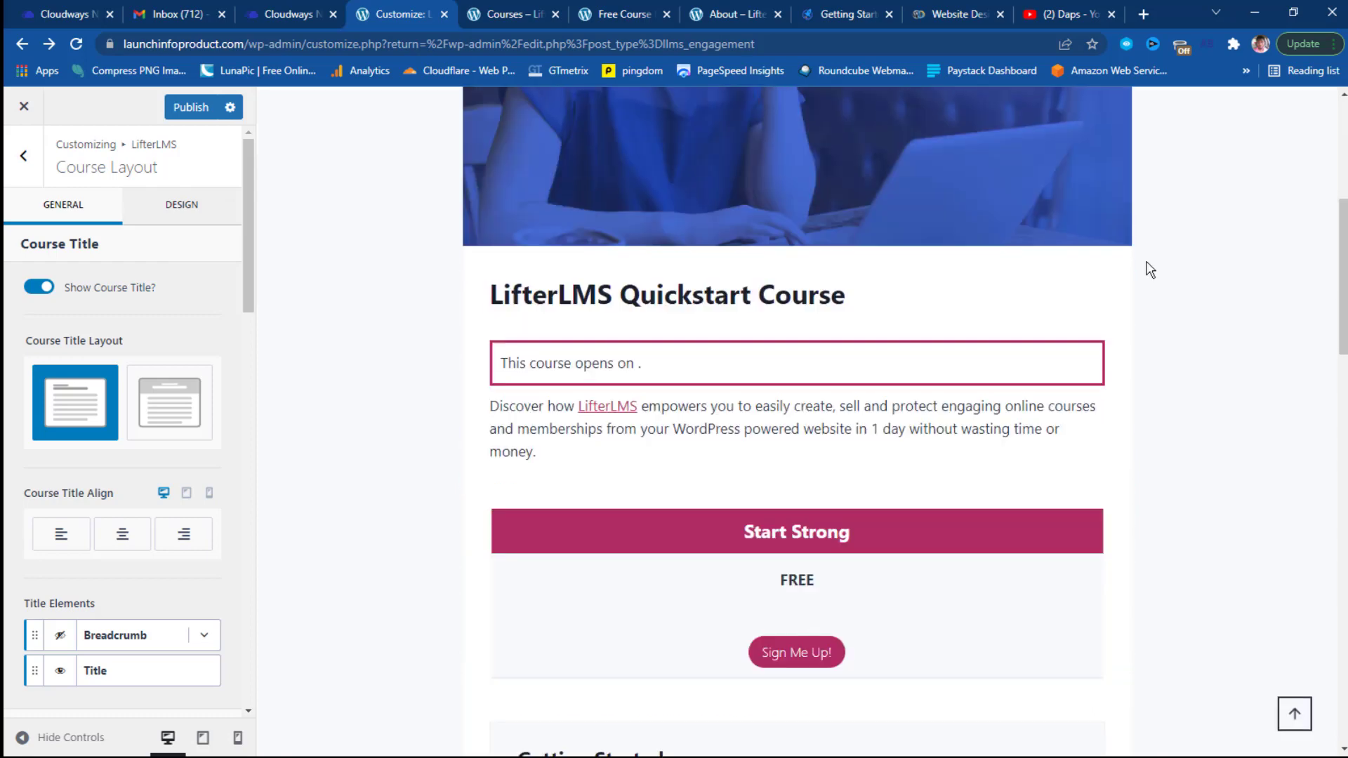
{"action": "scroll", "coordinate": [1149, 269], "scroll_direction": "up", "scroll_amount": 4}
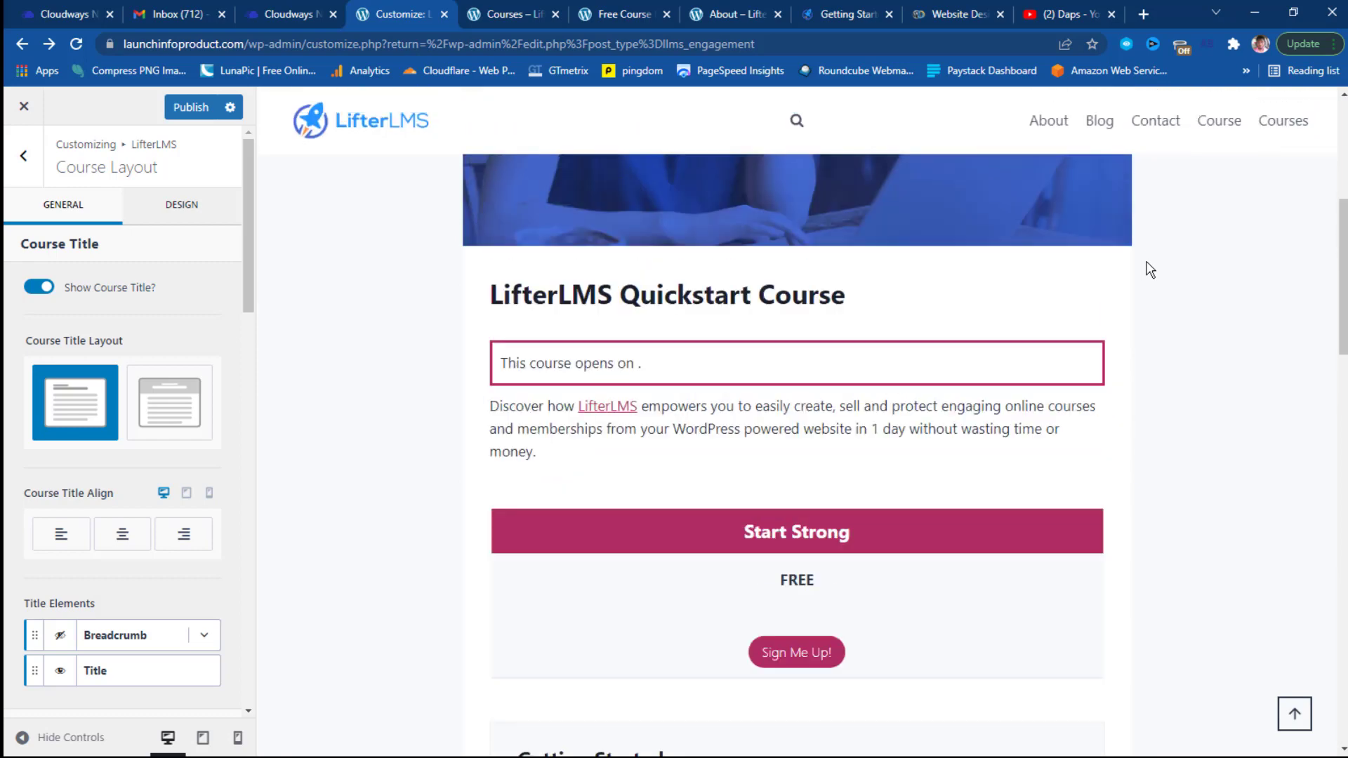
{"action": "left_click", "coordinate": [39, 290]}
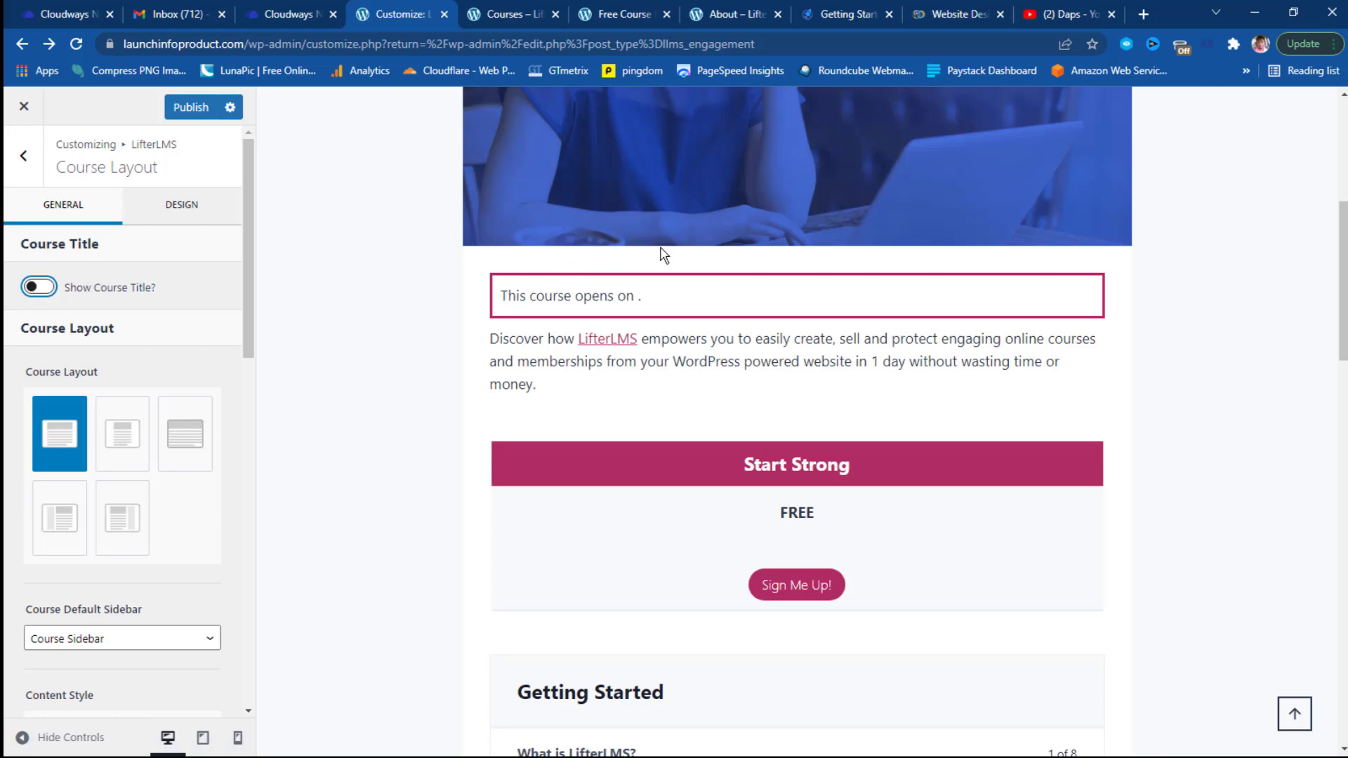
{"action": "left_click", "coordinate": [44, 287]}
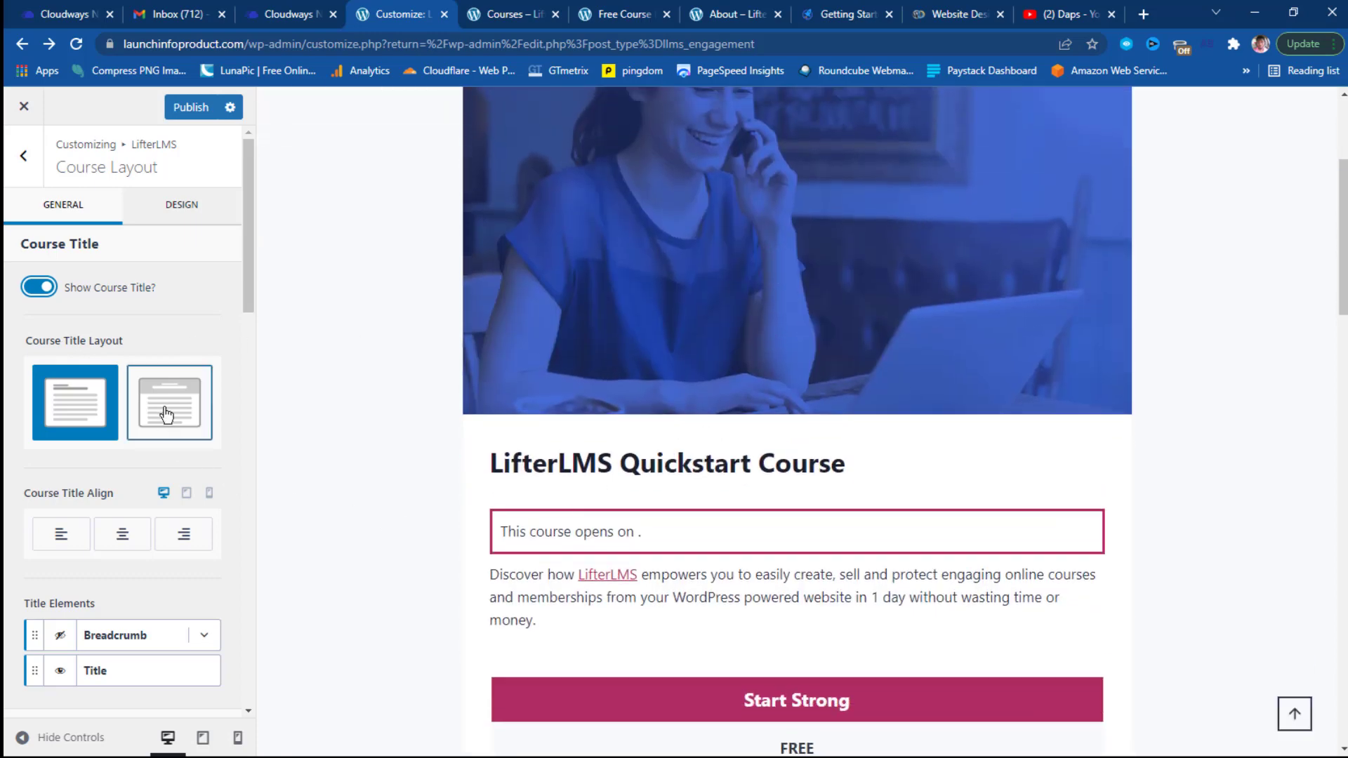
{"action": "left_click", "coordinate": [166, 415]}
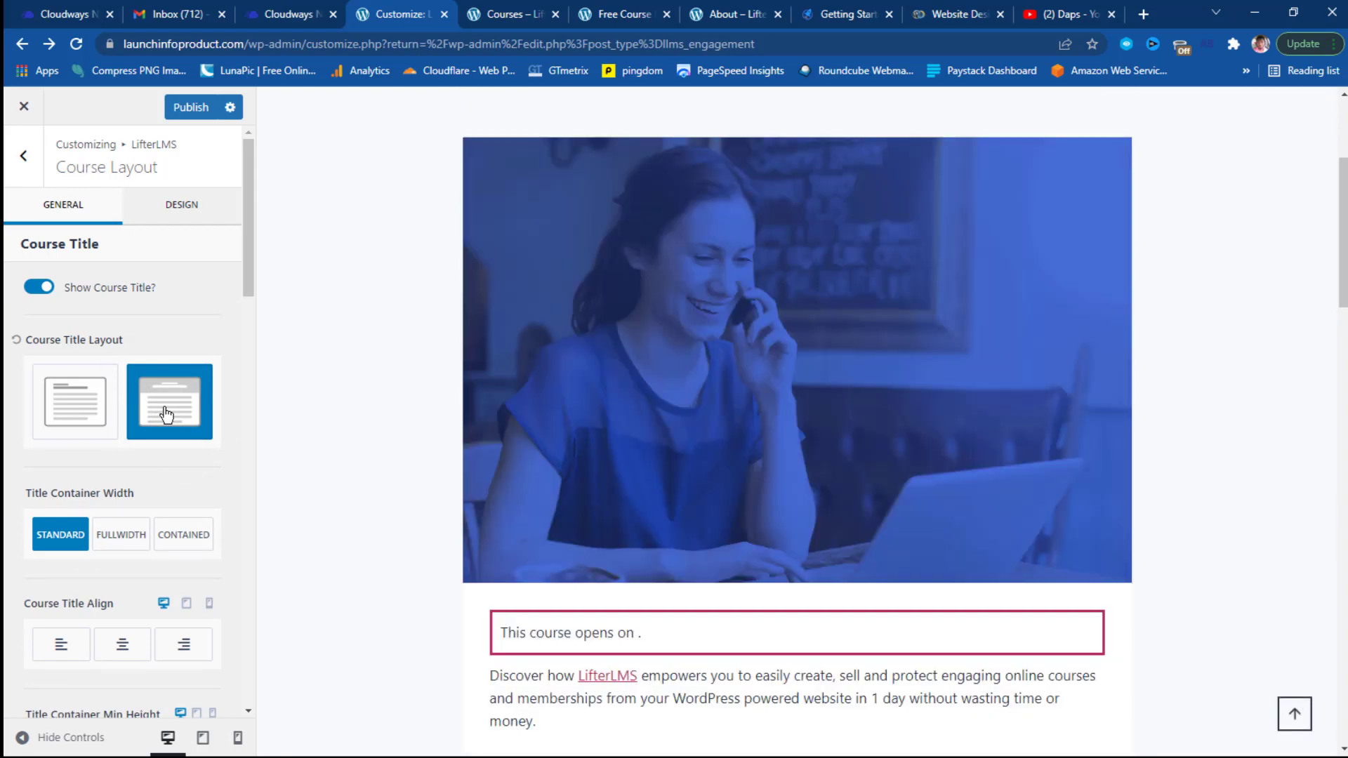
{"action": "scroll", "coordinate": [419, 487], "scroll_direction": "up", "scroll_amount": 4}
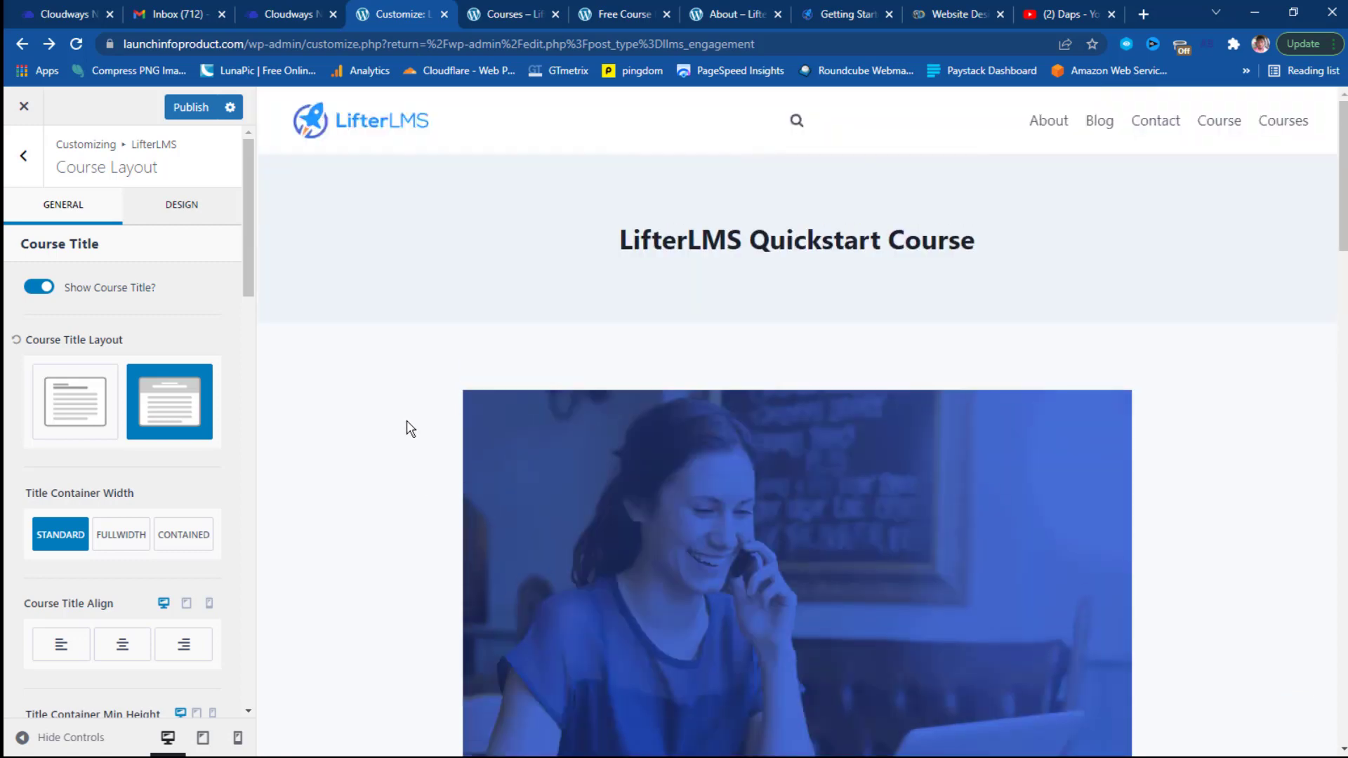
{"action": "scroll", "coordinate": [494, 330], "scroll_direction": "down", "scroll_amount": 8}
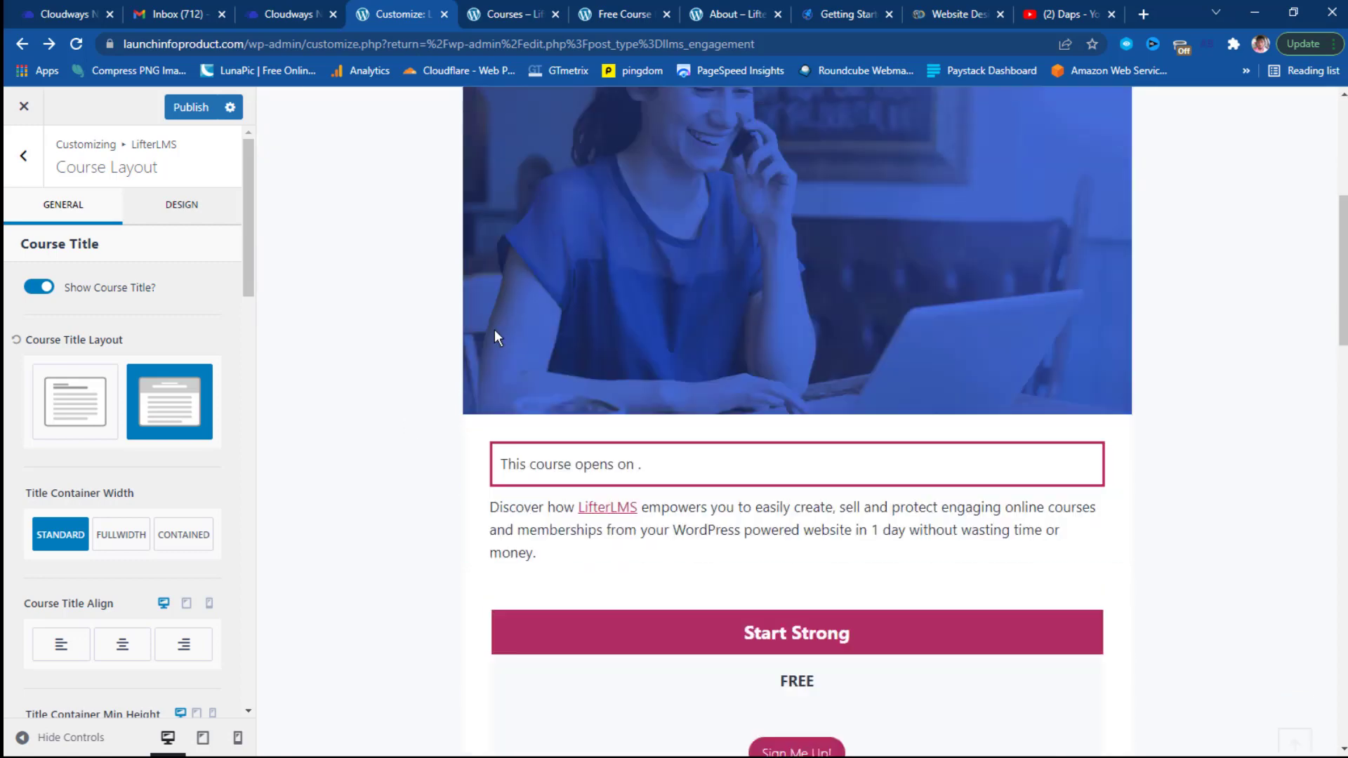
{"action": "scroll", "coordinate": [601, 299], "scroll_direction": "up", "scroll_amount": 8}
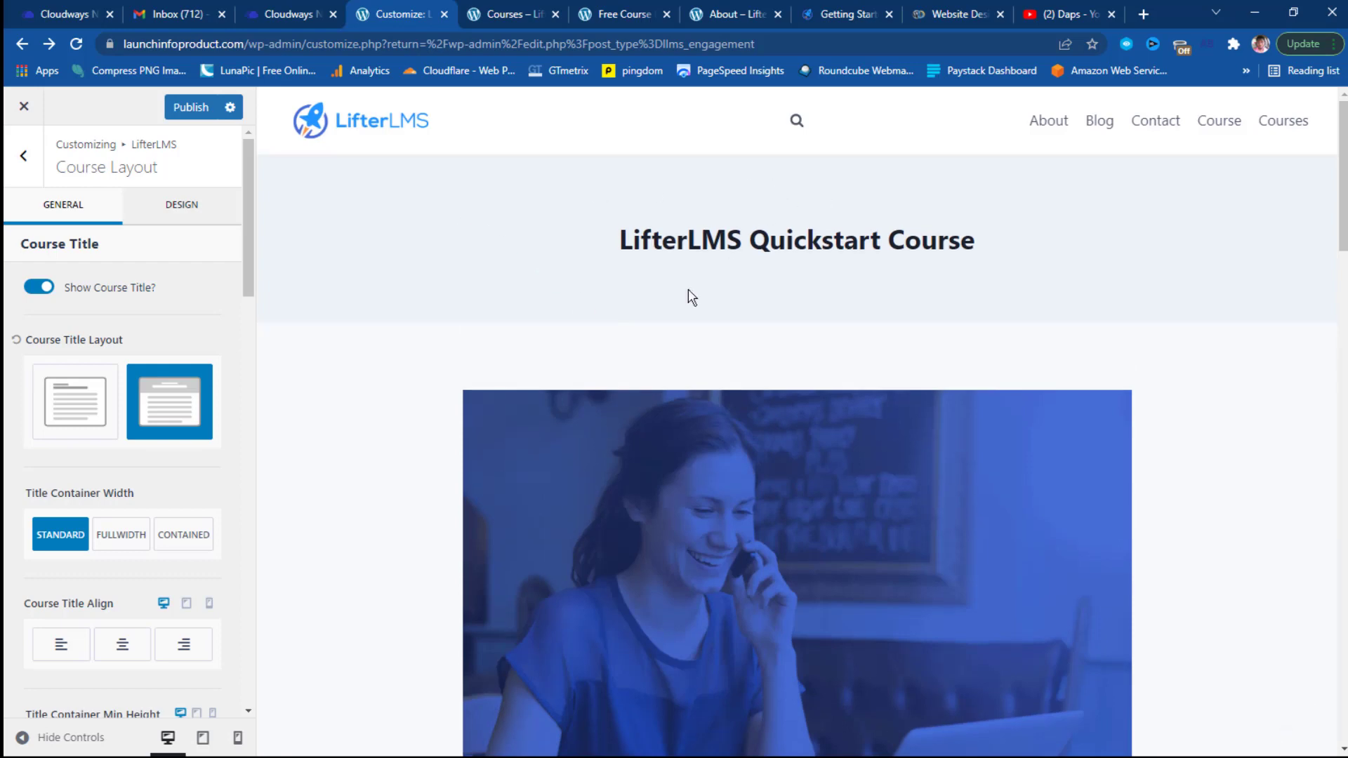
{"action": "left_click", "coordinate": [73, 429]}
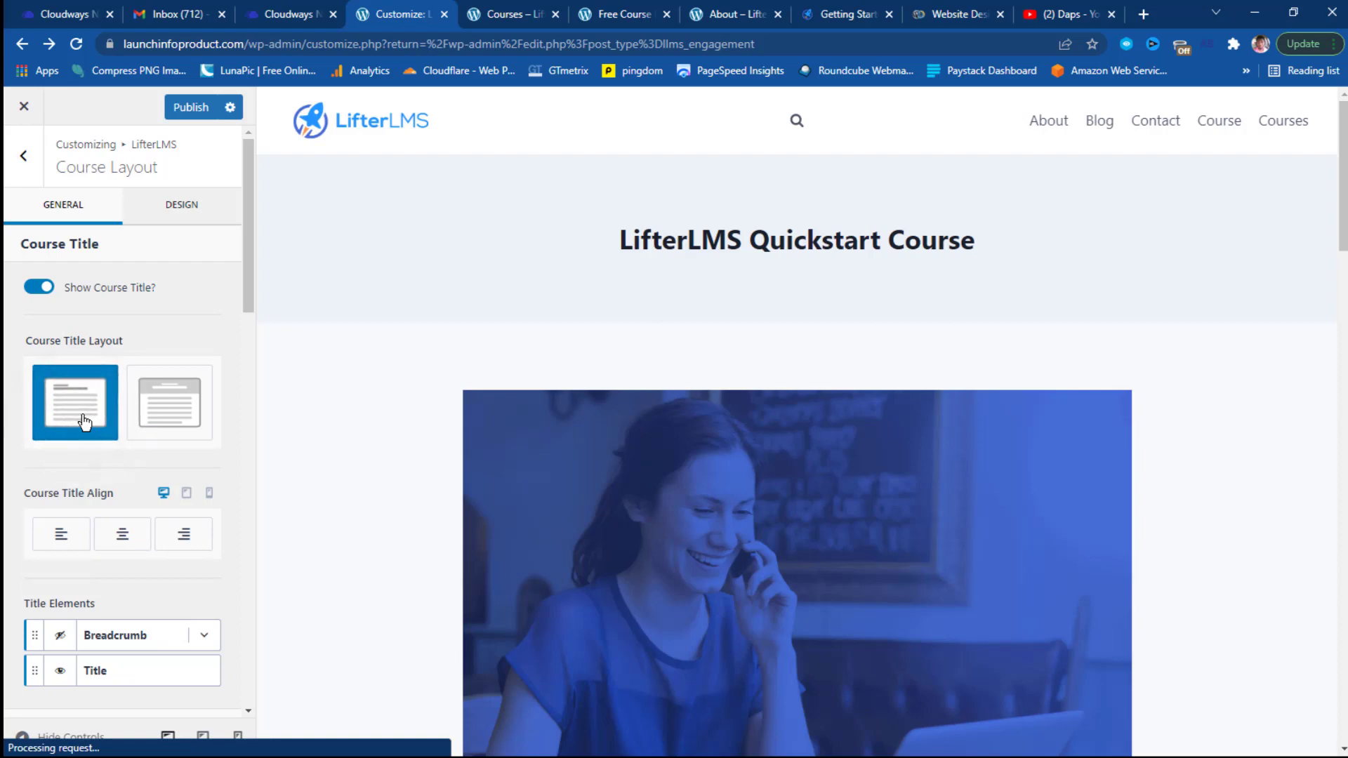
{"action": "scroll", "coordinate": [84, 422], "scroll_direction": "down", "scroll_amount": 4}
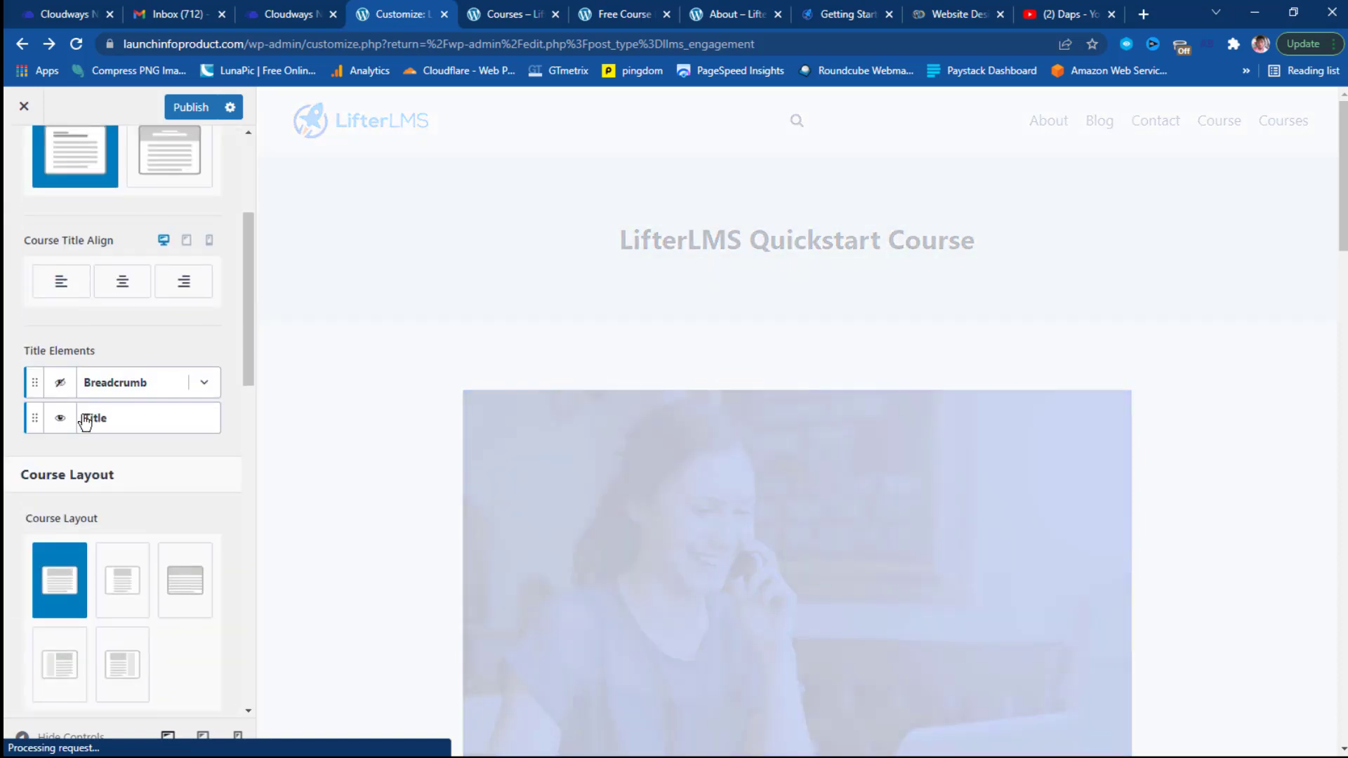
{"action": "scroll", "coordinate": [84, 421], "scroll_direction": "down", "scroll_amount": 3}
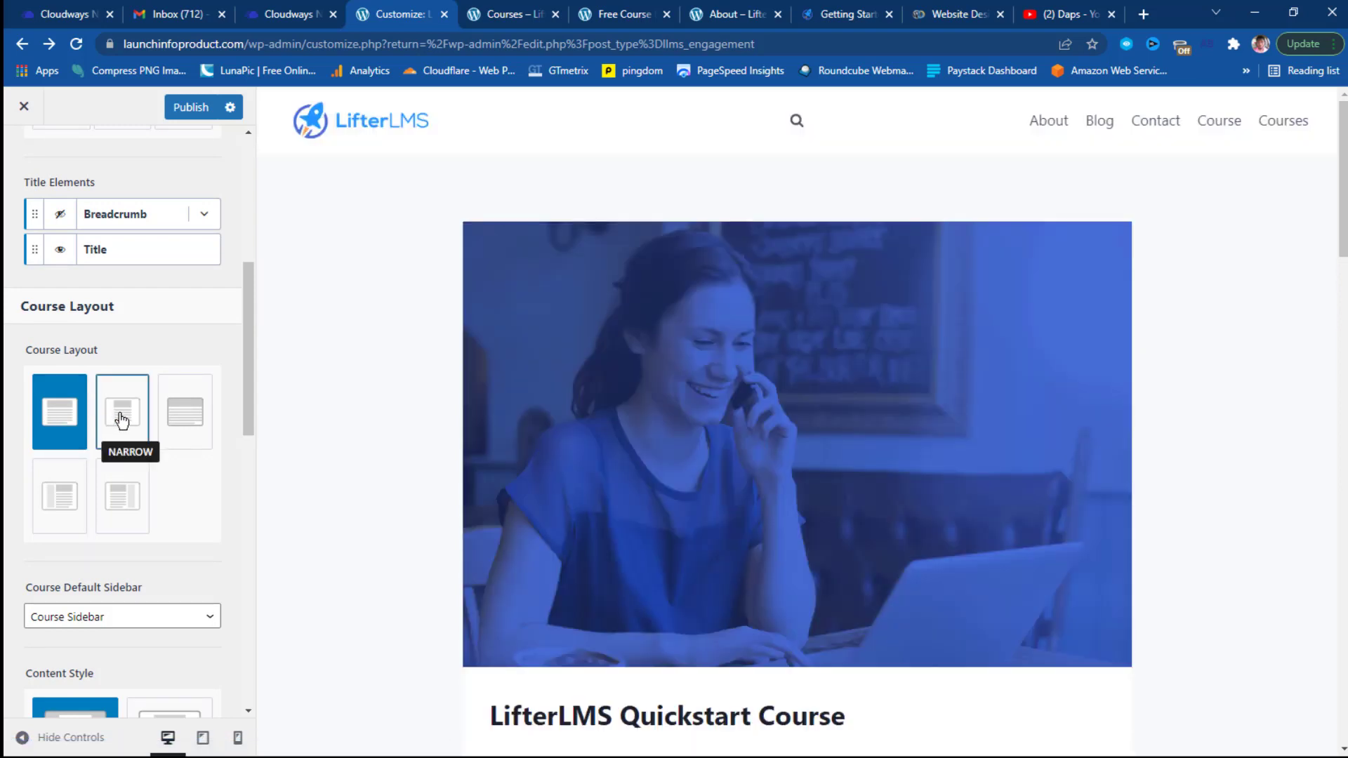
Try the Narrow course layout, then switch the course page back to Normal.
{"action": "left_click", "coordinate": [121, 419]}
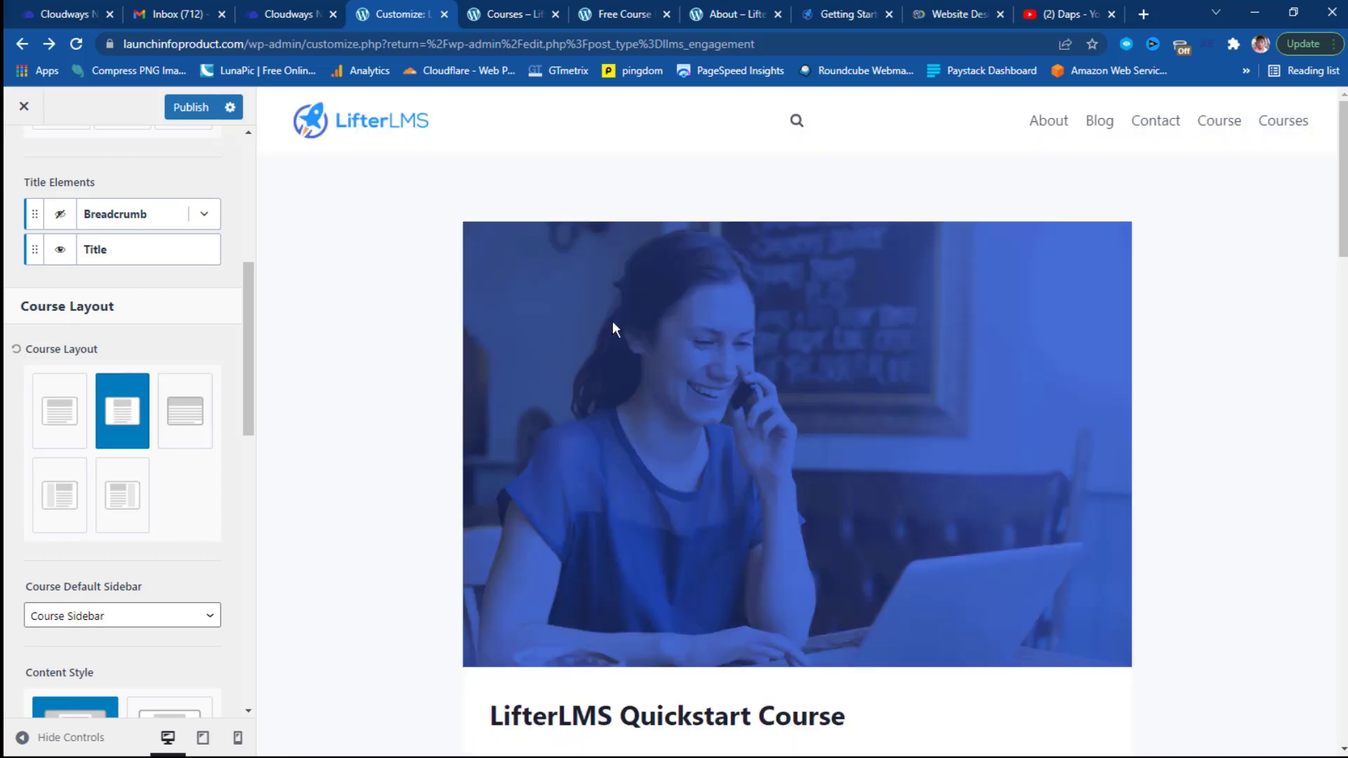
{"action": "scroll", "coordinate": [614, 327], "scroll_direction": "down", "scroll_amount": 5}
{"action": "scroll", "coordinate": [1040, 365], "scroll_direction": "down", "scroll_amount": 3}
{"action": "scroll", "coordinate": [1037, 380], "scroll_direction": "down", "scroll_amount": 7}
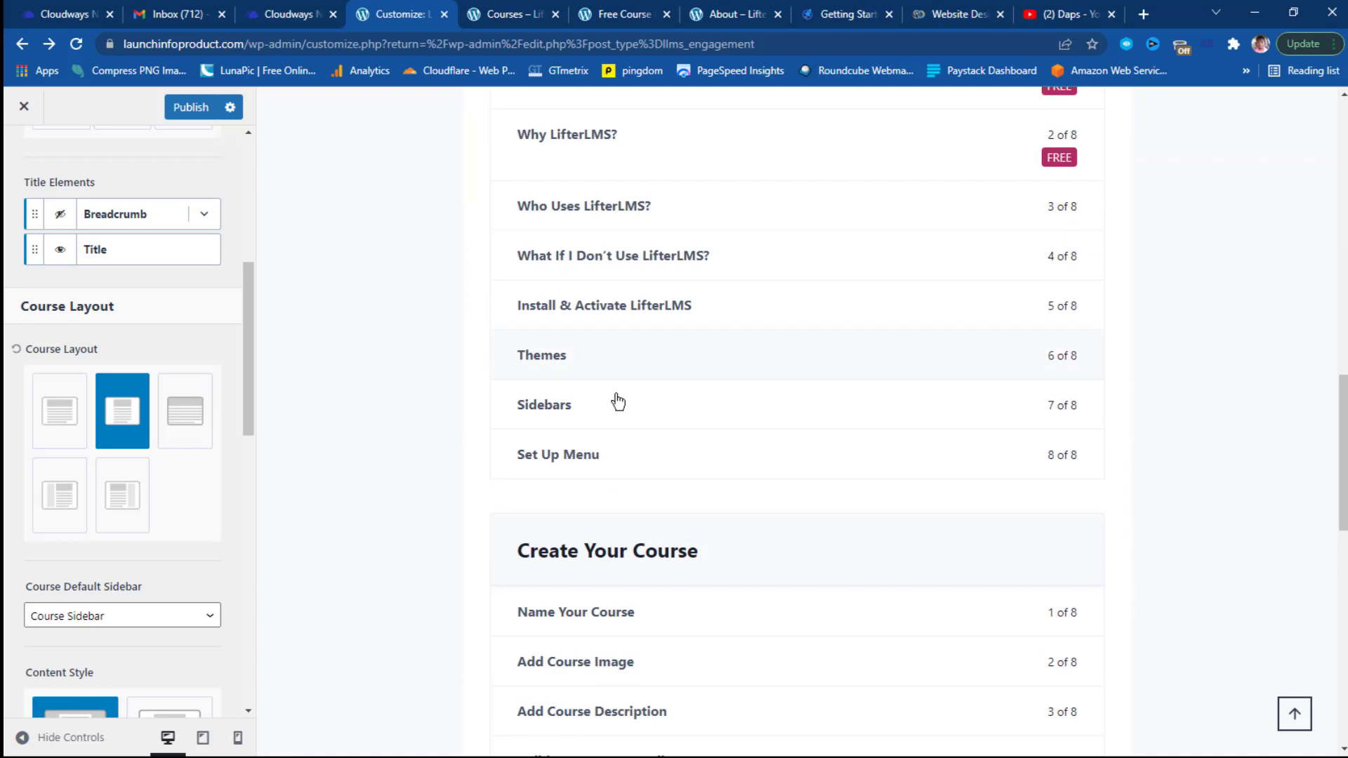
{"action": "left_click", "coordinate": [61, 426]}
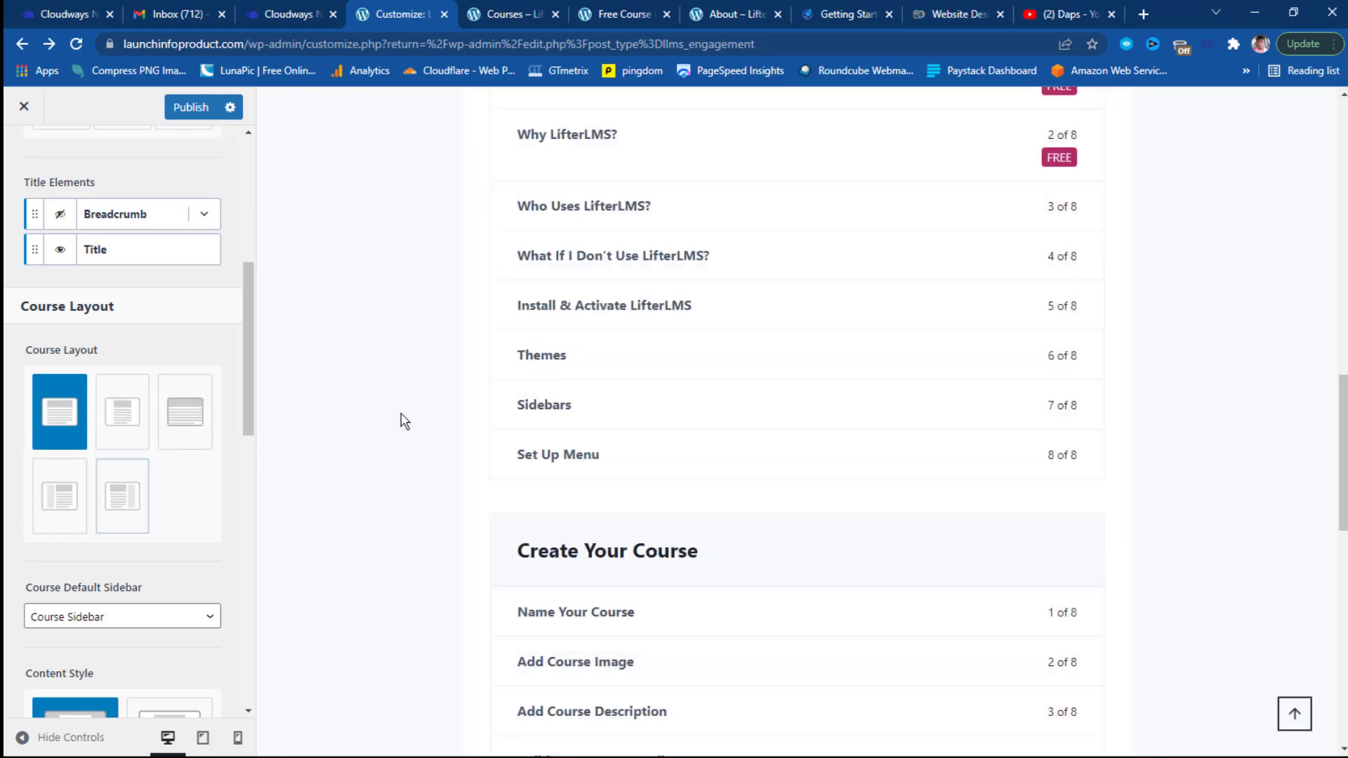
Scroll back up and return to the LifterLMS customizer sections list.
{"action": "scroll", "coordinate": [176, 427], "scroll_direction": "down", "scroll_amount": 4}
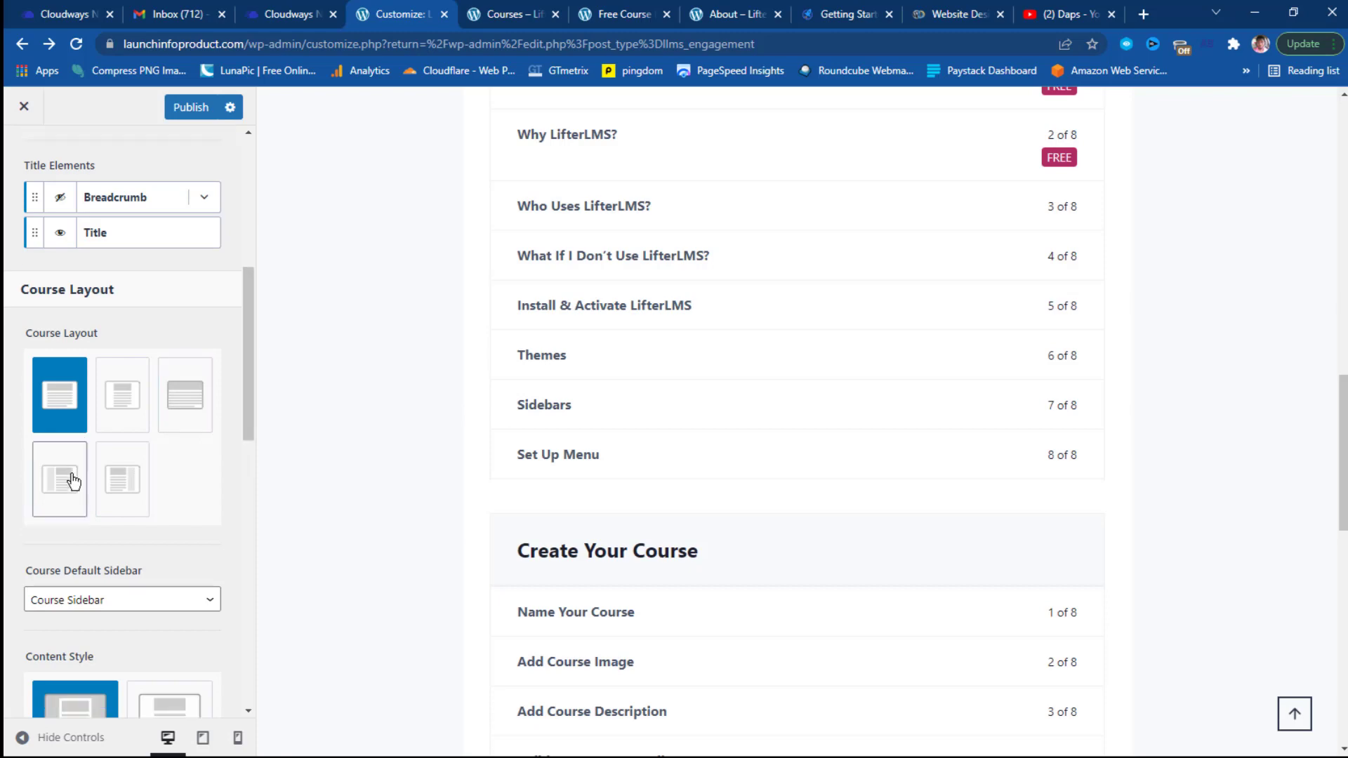
{"action": "scroll", "coordinate": [76, 410], "scroll_direction": "up", "scroll_amount": 10}
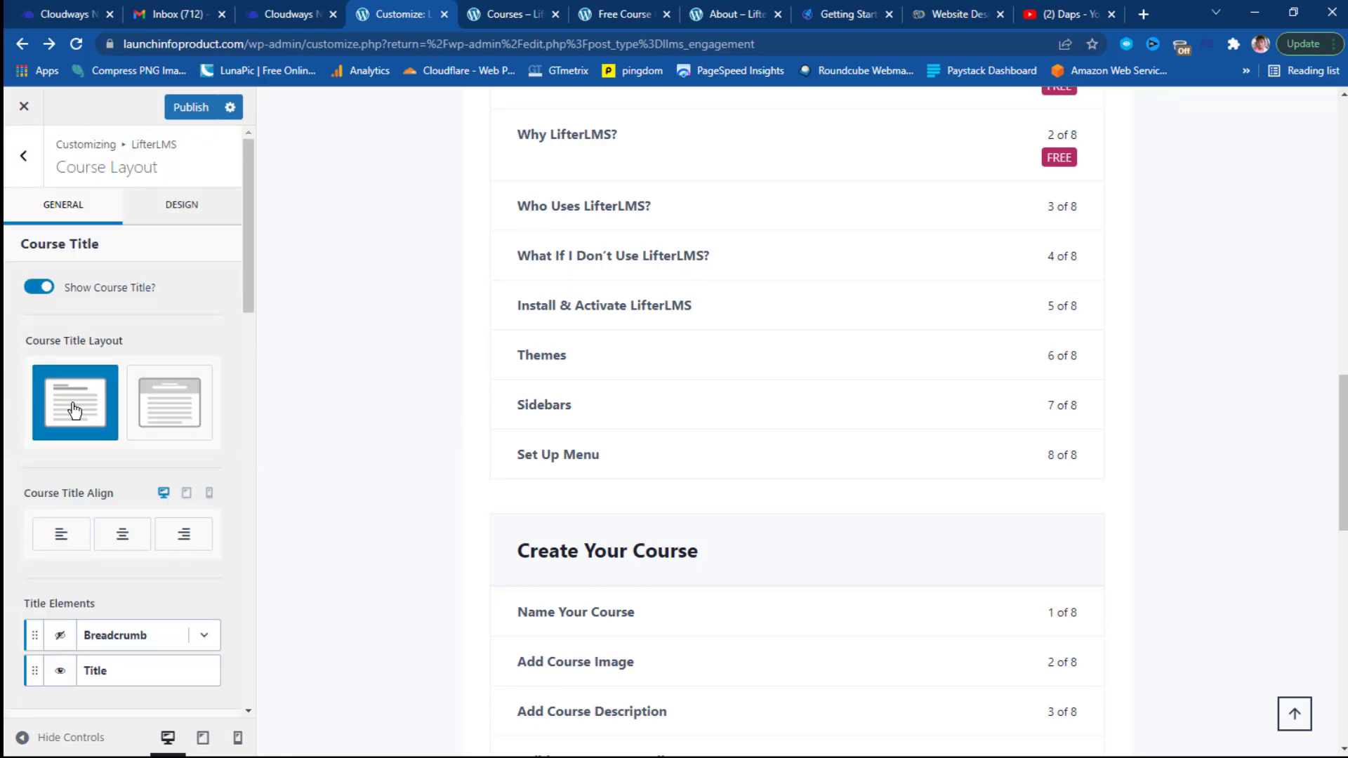
{"action": "scroll", "coordinate": [641, 364], "scroll_direction": "up", "scroll_amount": 10}
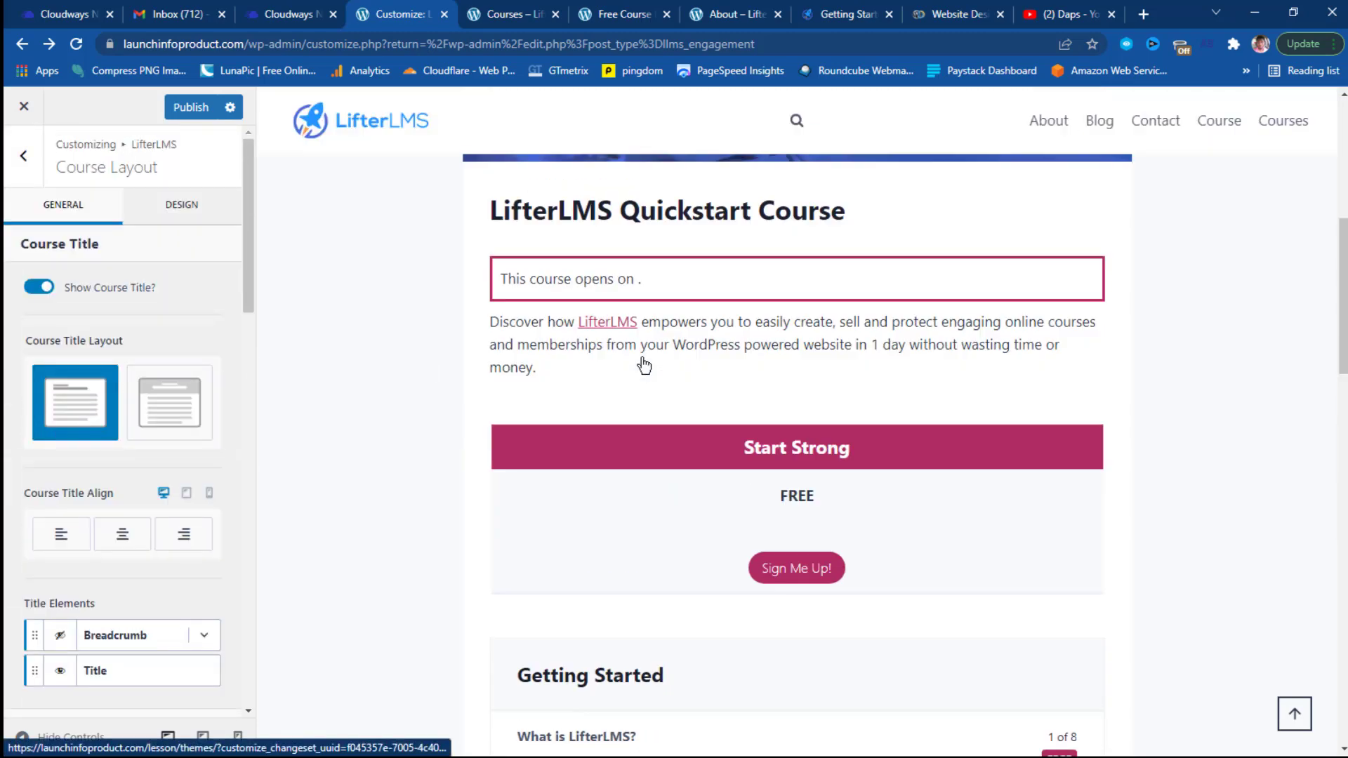
{"action": "scroll", "coordinate": [644, 364], "scroll_direction": "up", "scroll_amount": 6}
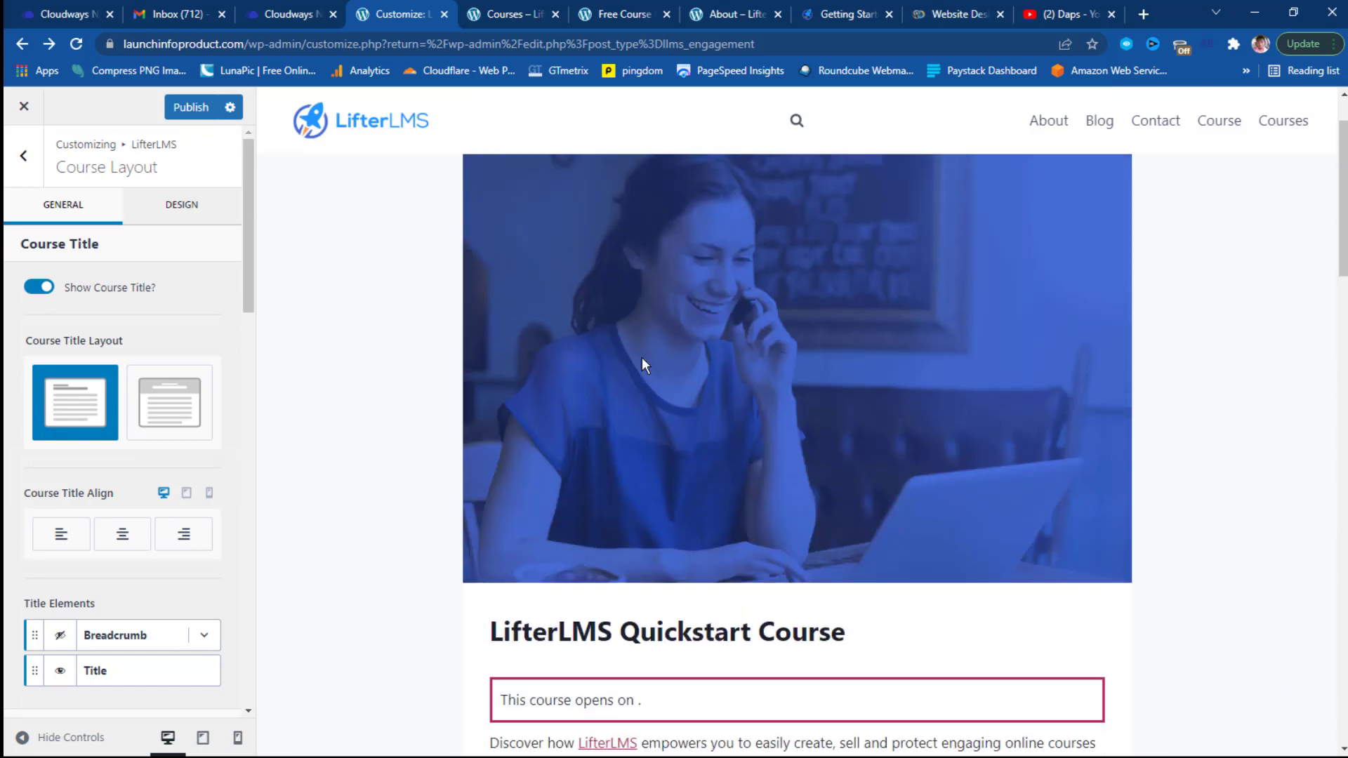
{"action": "left_click", "coordinate": [27, 157]}
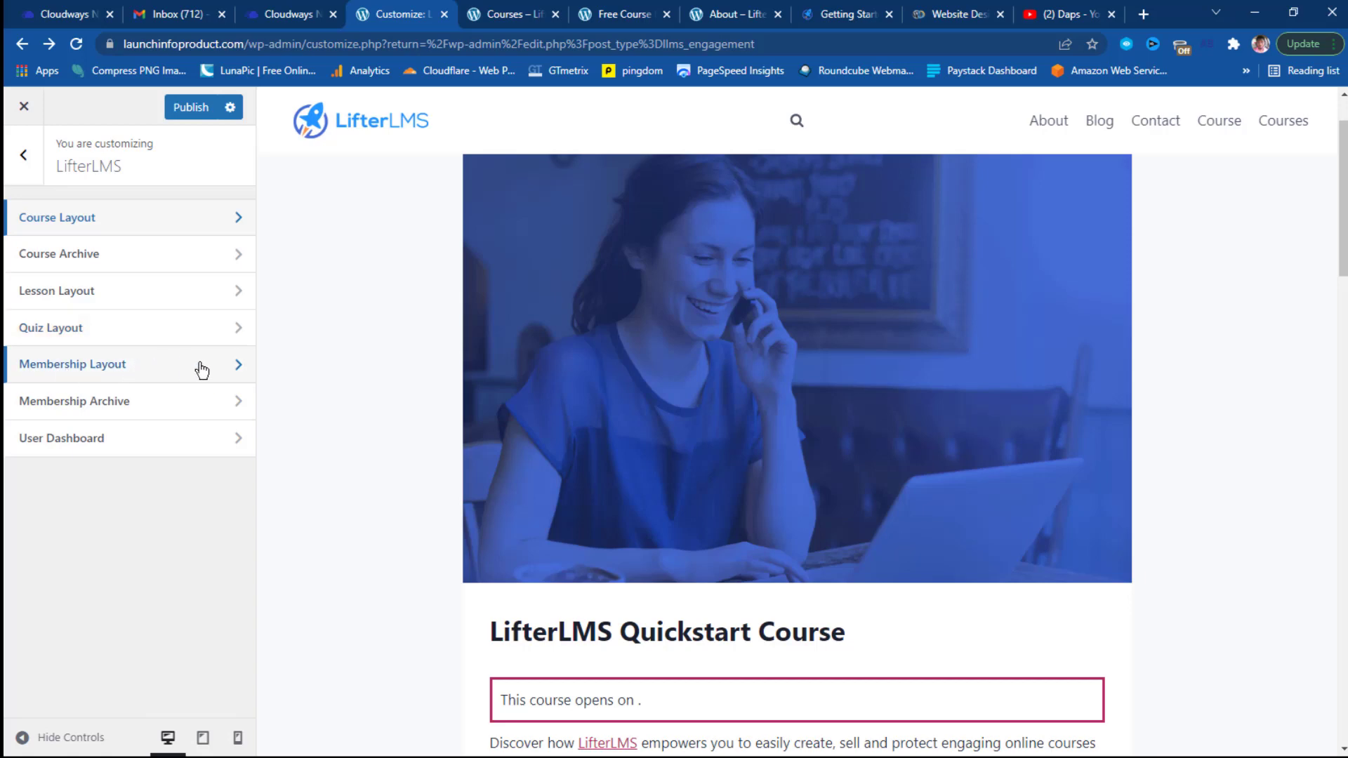
Look at the User Dashboard options, then back out to the top-level Customizer sections.
{"action": "left_click", "coordinate": [131, 442]}
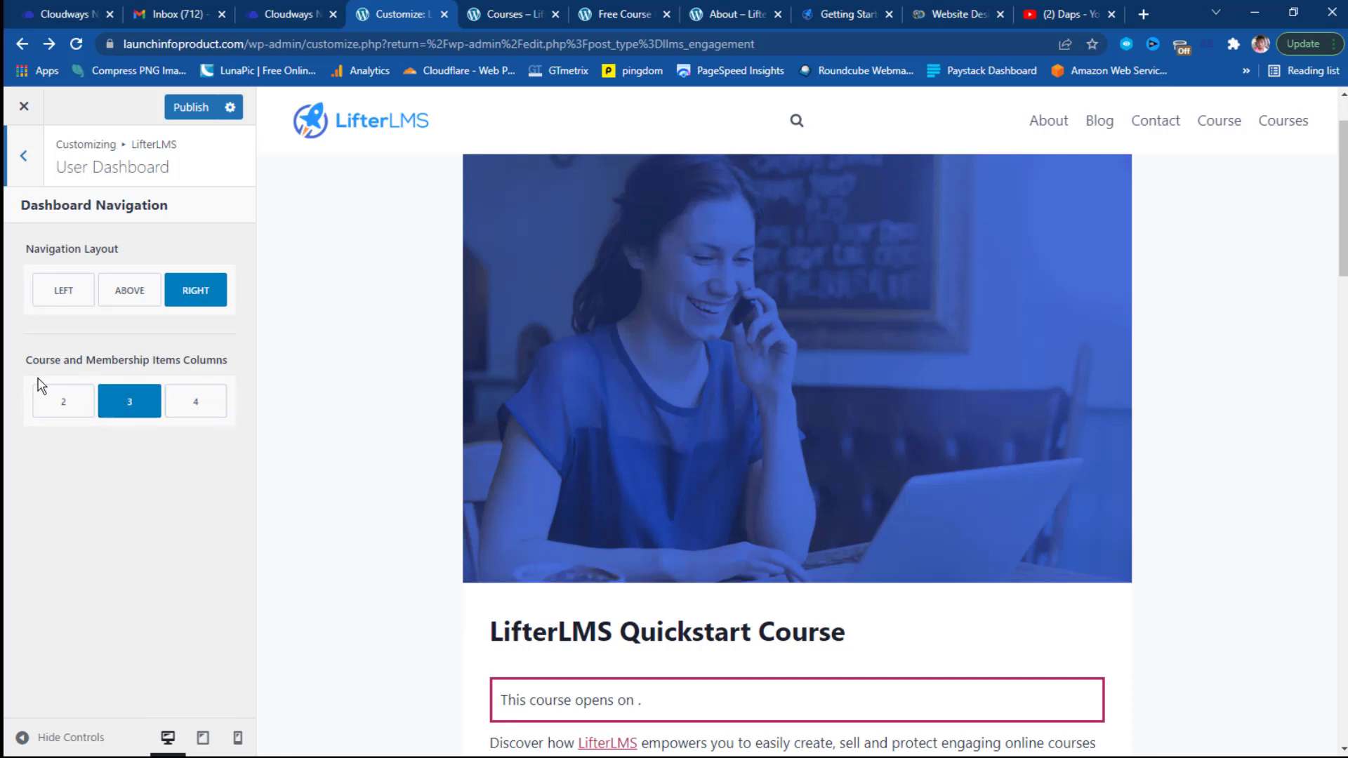
{"action": "left_click", "coordinate": [25, 157]}
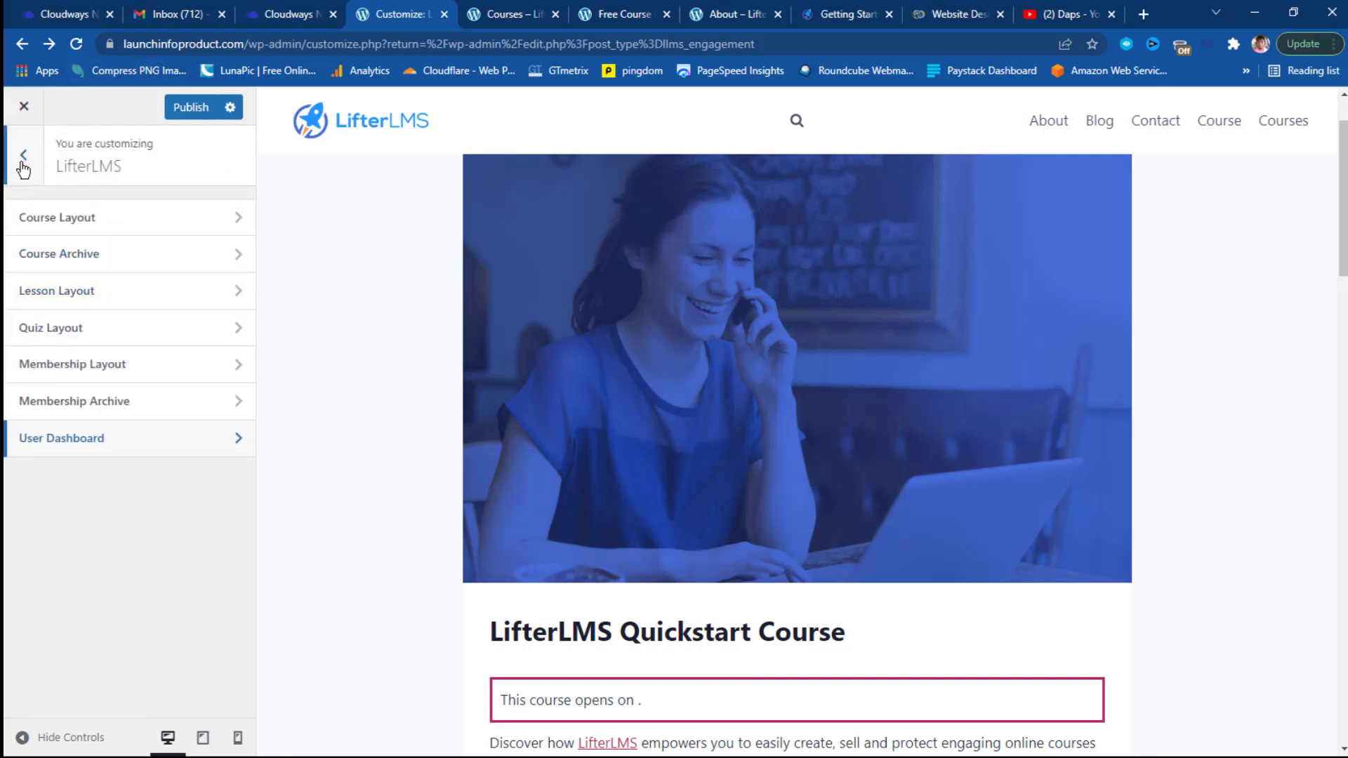
{"action": "left_click", "coordinate": [23, 158]}
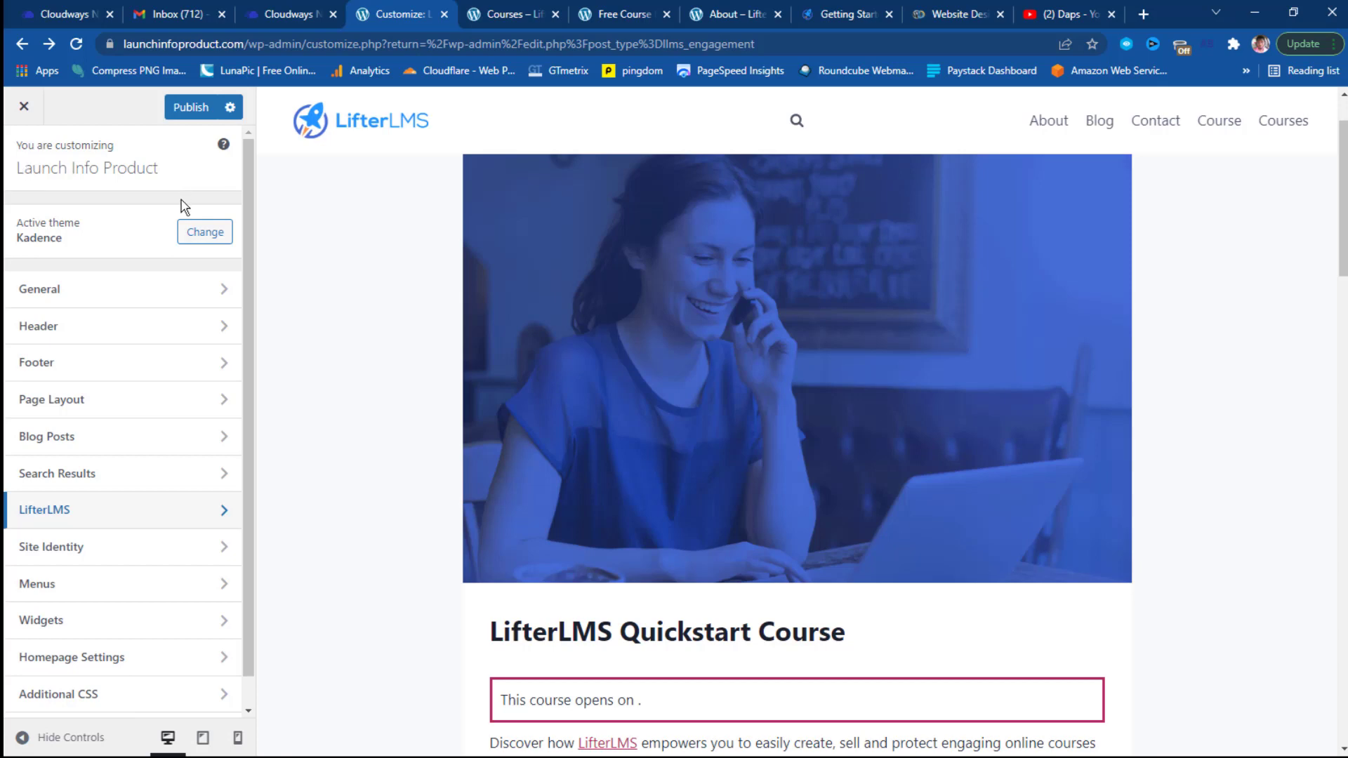
{"action": "scroll", "coordinate": [124, 388], "scroll_direction": "down", "scroll_amount": 1}
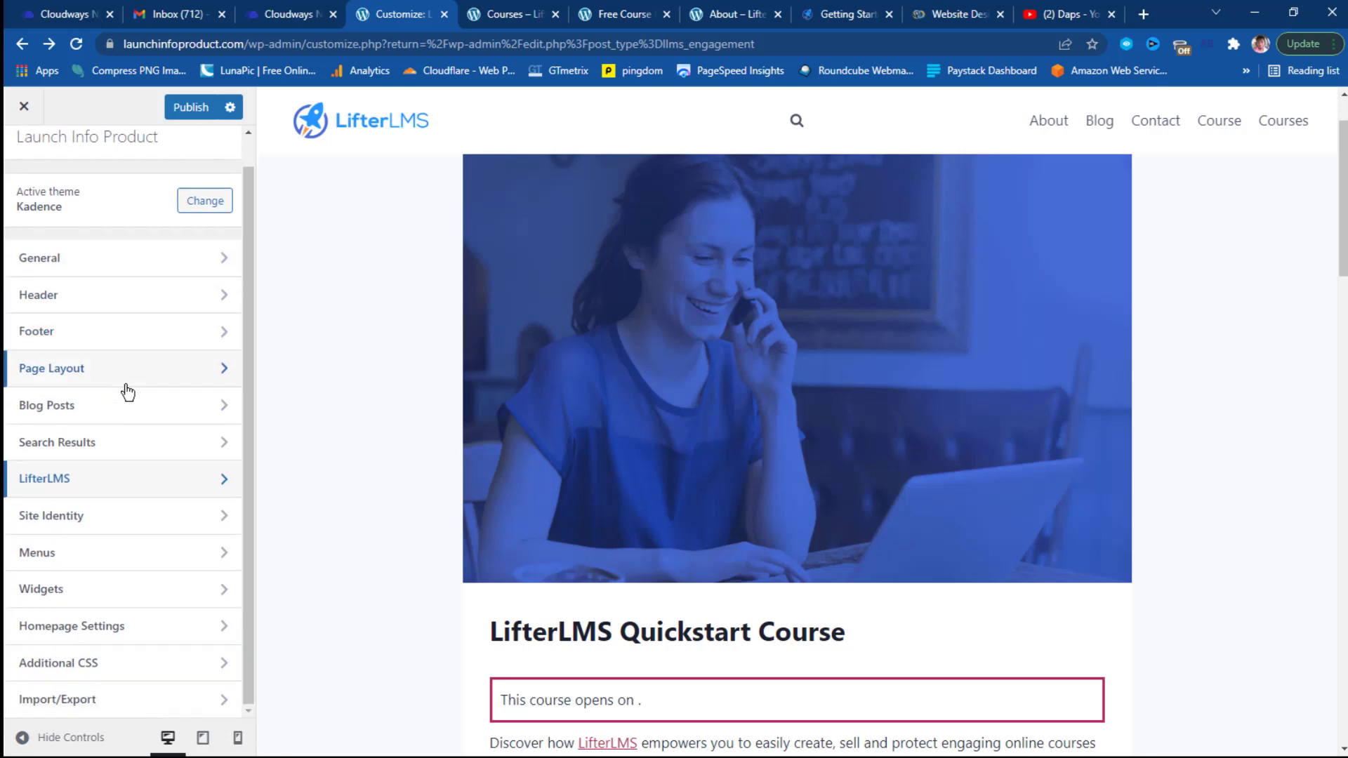
Check the Site Identity logo settings, then open Homepage Settings with static Home page.
{"action": "left_click", "coordinate": [134, 521]}
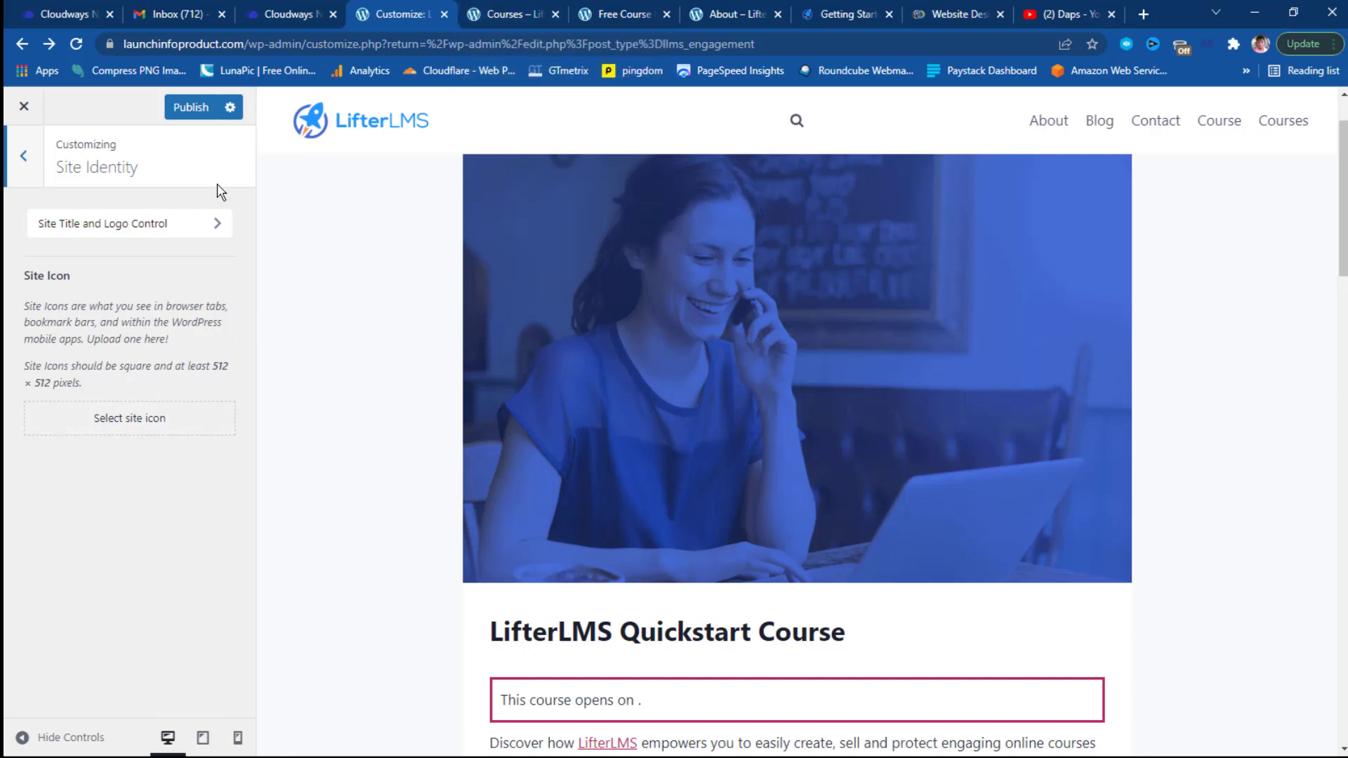
{"action": "left_click", "coordinate": [210, 225]}
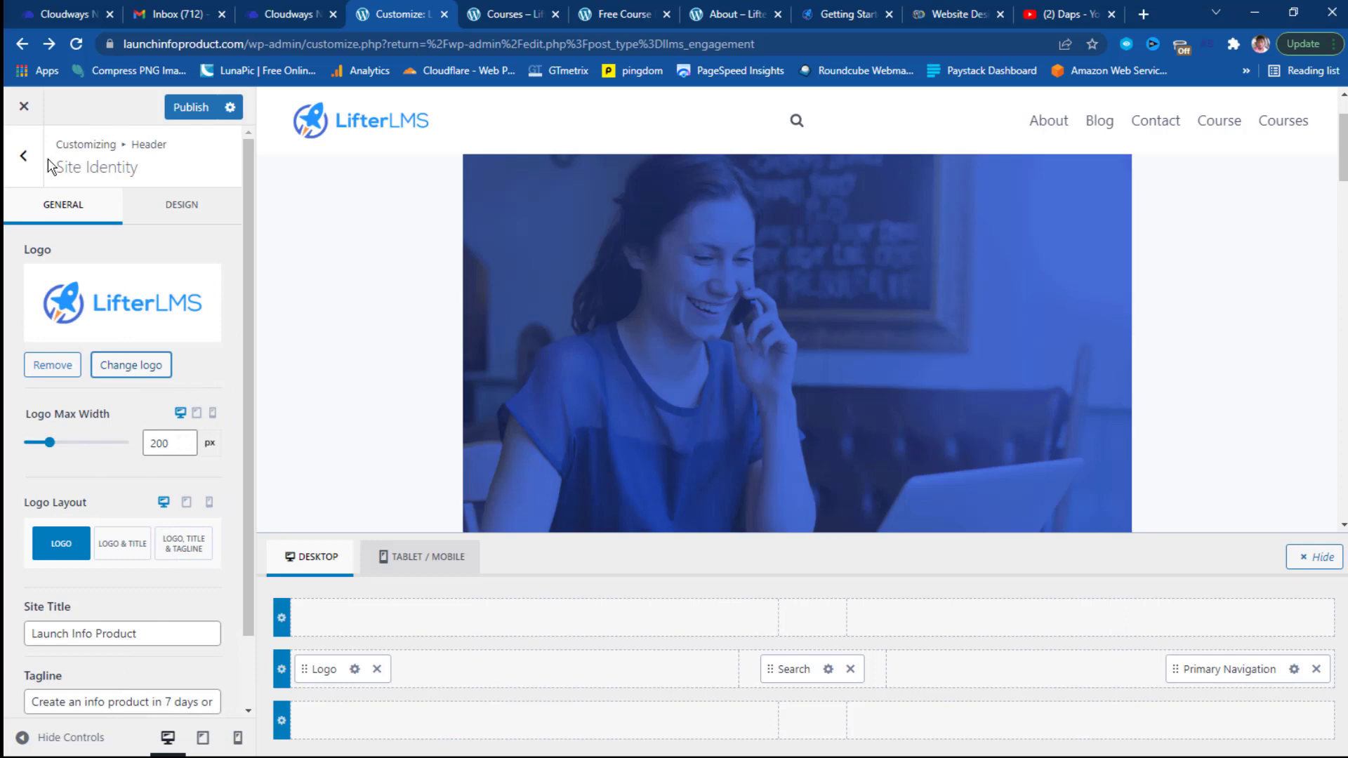
{"action": "left_click", "coordinate": [24, 157]}
{"action": "left_click", "coordinate": [24, 158]}
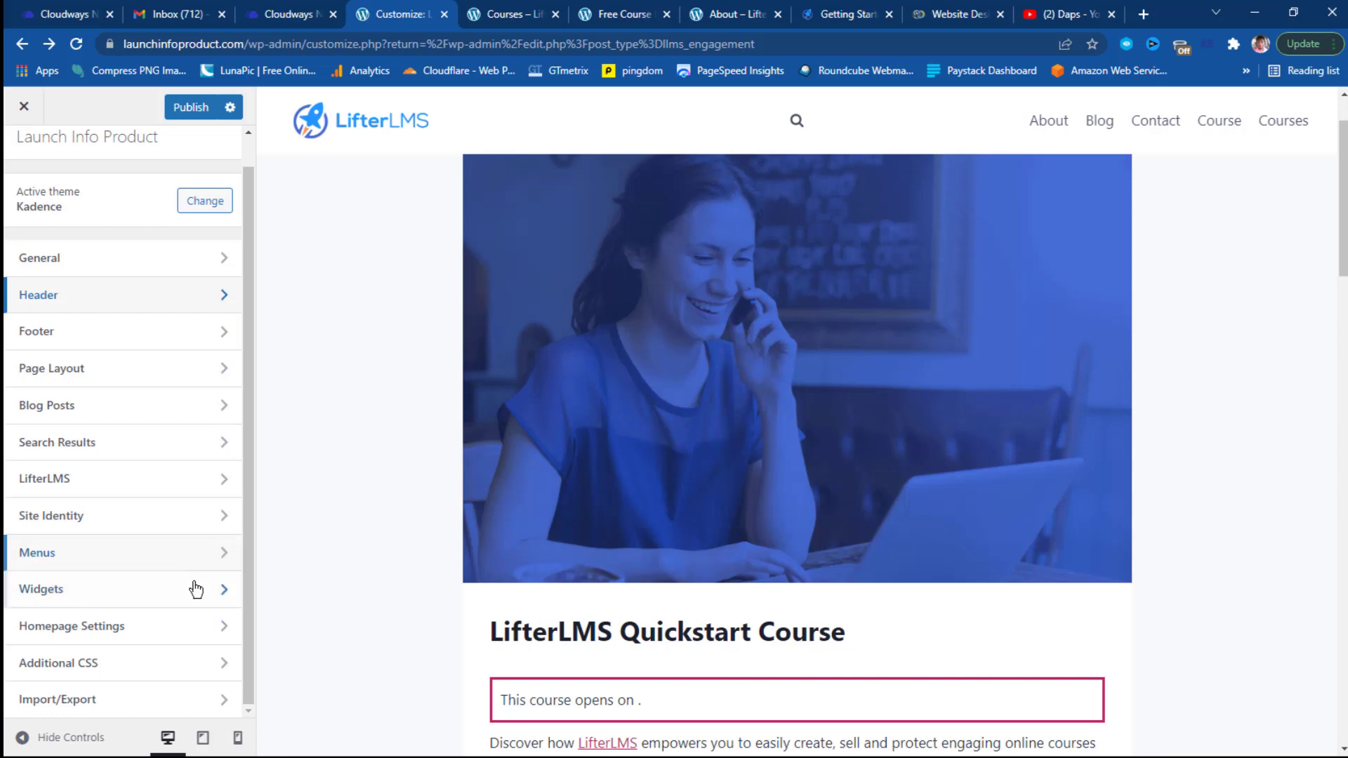
{"action": "left_click", "coordinate": [144, 636]}
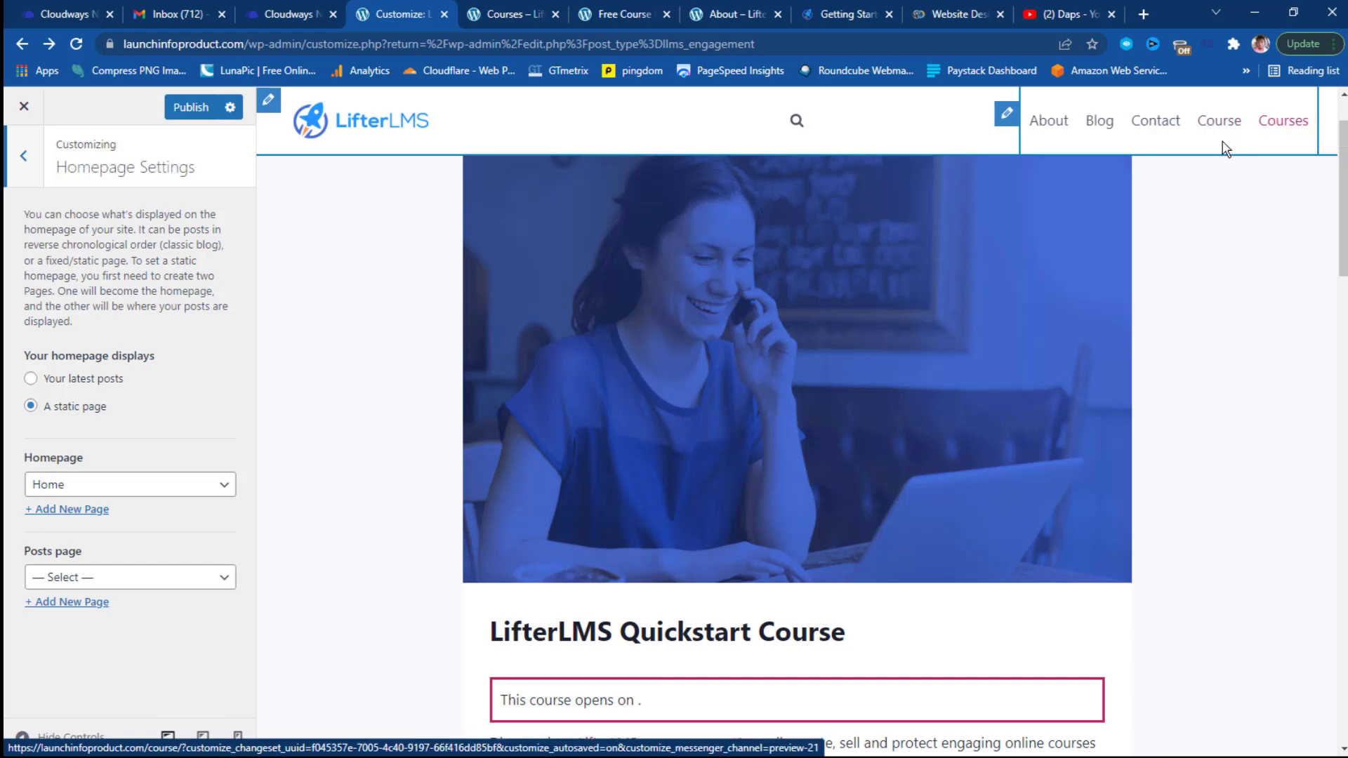
Keep Home as the static homepage and choose Blog as the posts page.
{"action": "left_click", "coordinate": [171, 485]}
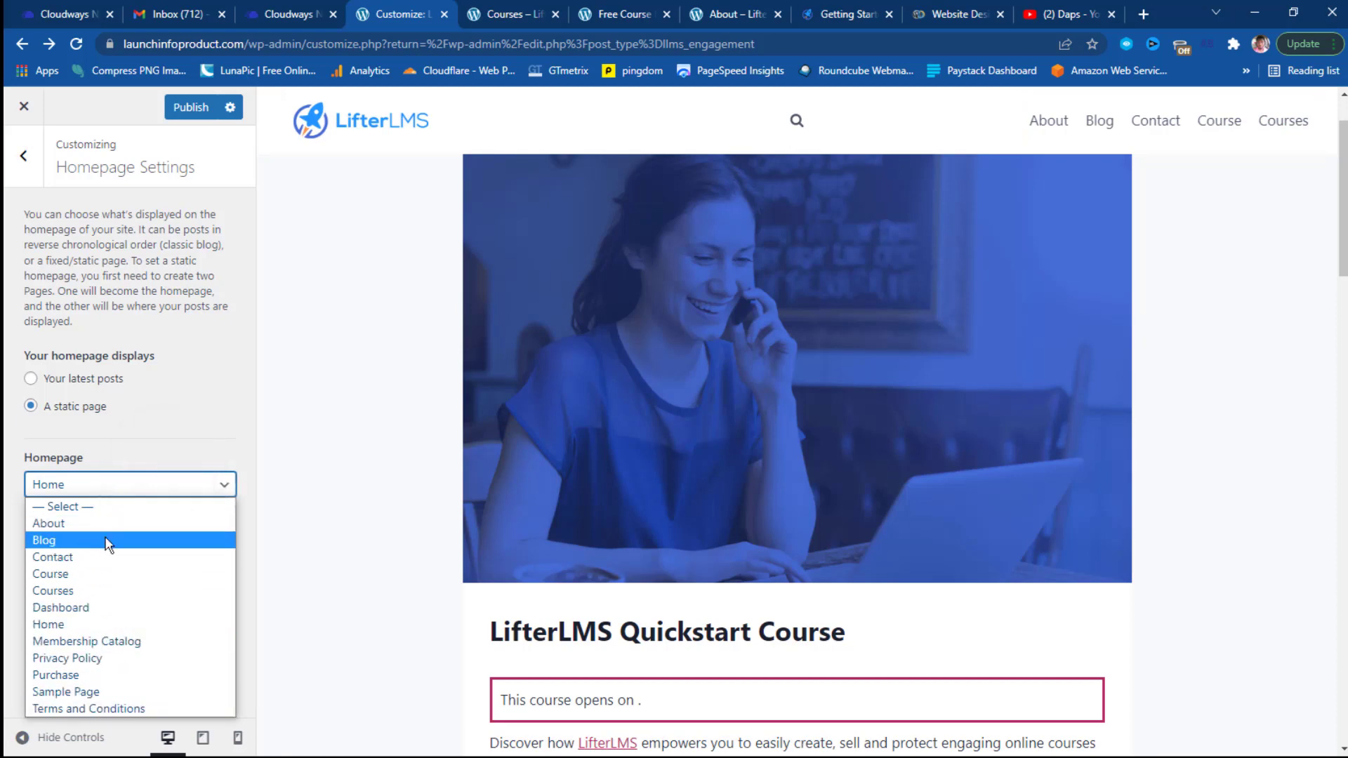
{"action": "left_click", "coordinate": [234, 437]}
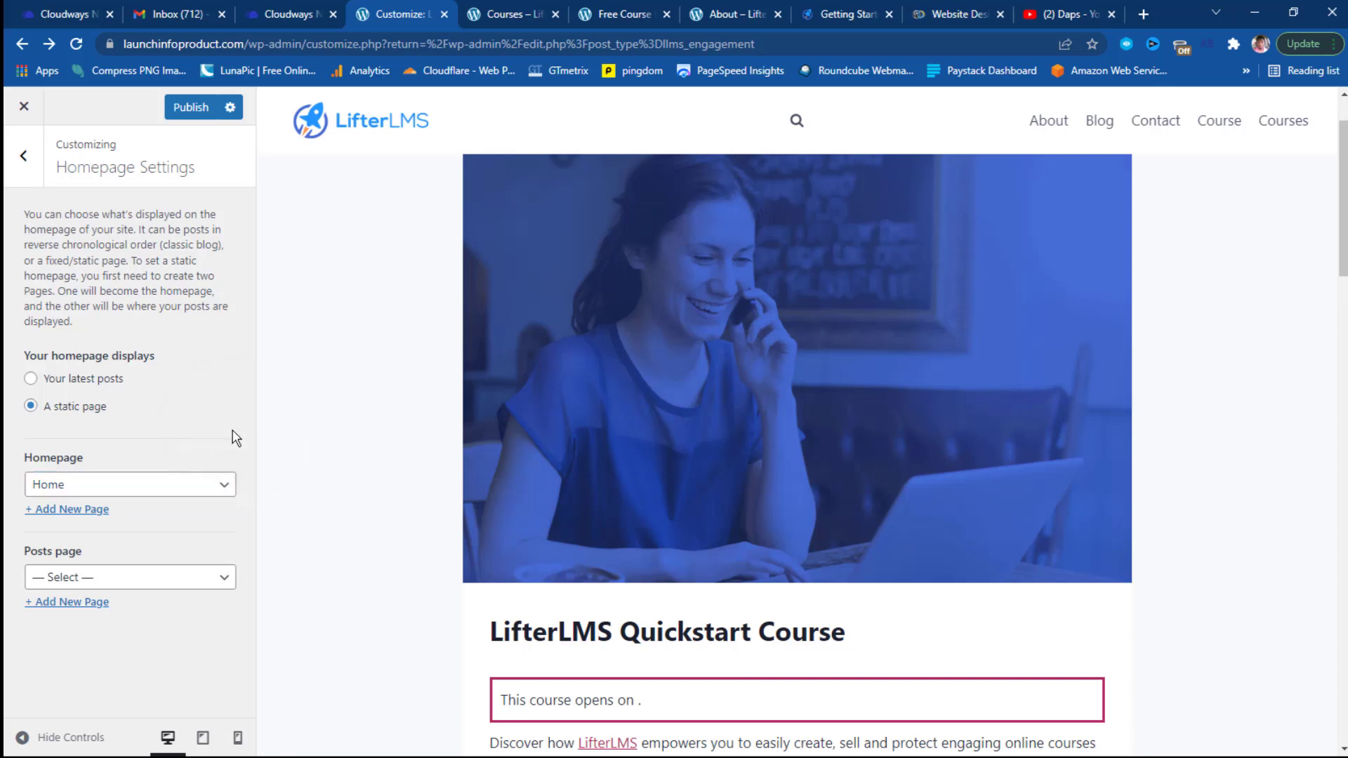
{"action": "left_click", "coordinate": [205, 577]}
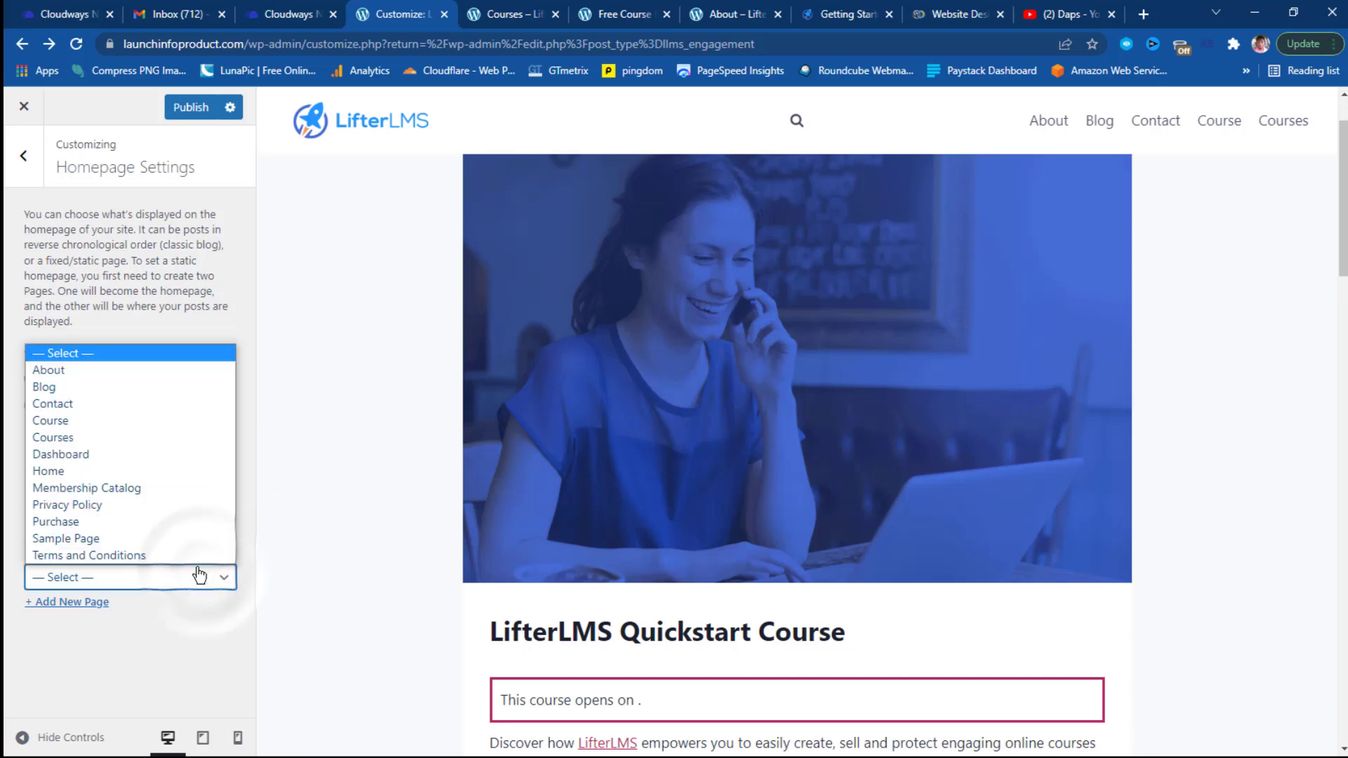
{"action": "left_click", "coordinate": [90, 387]}
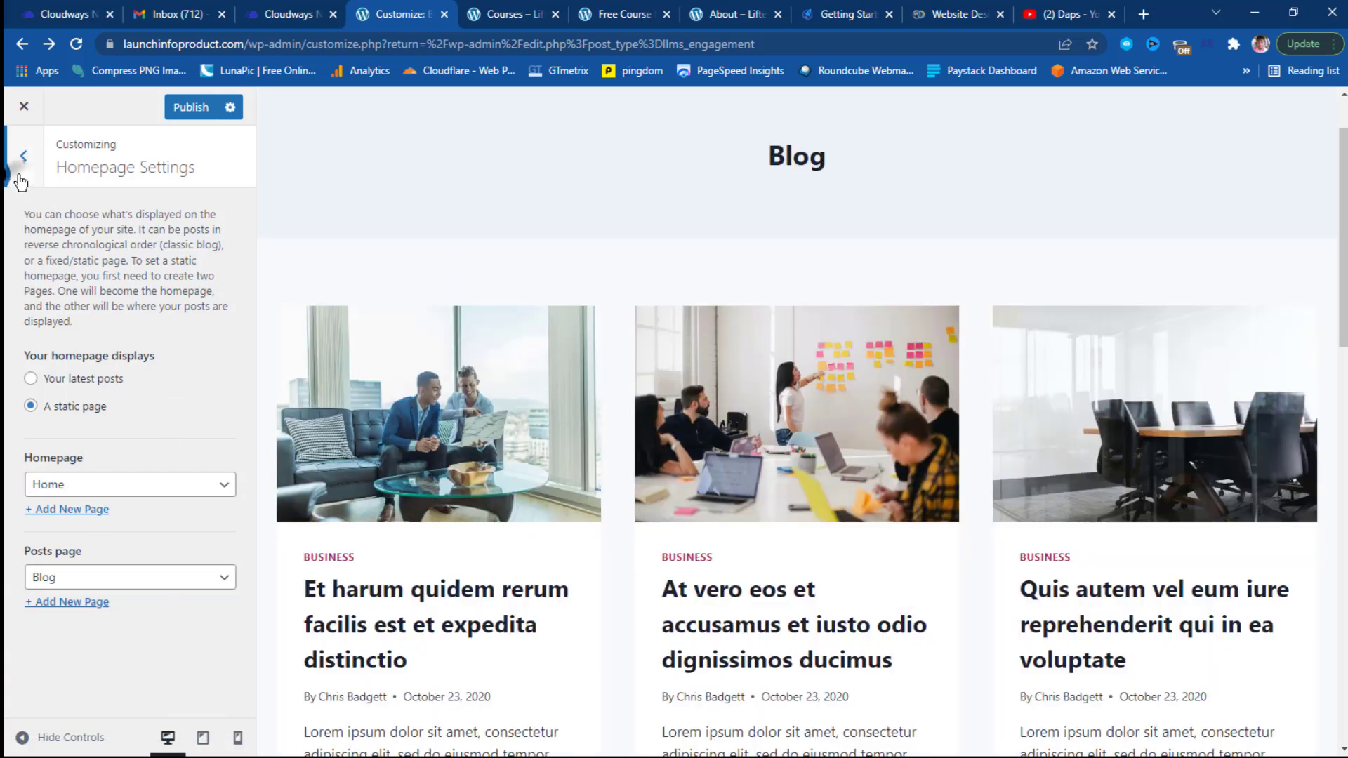
{"action": "left_click", "coordinate": [23, 167]}
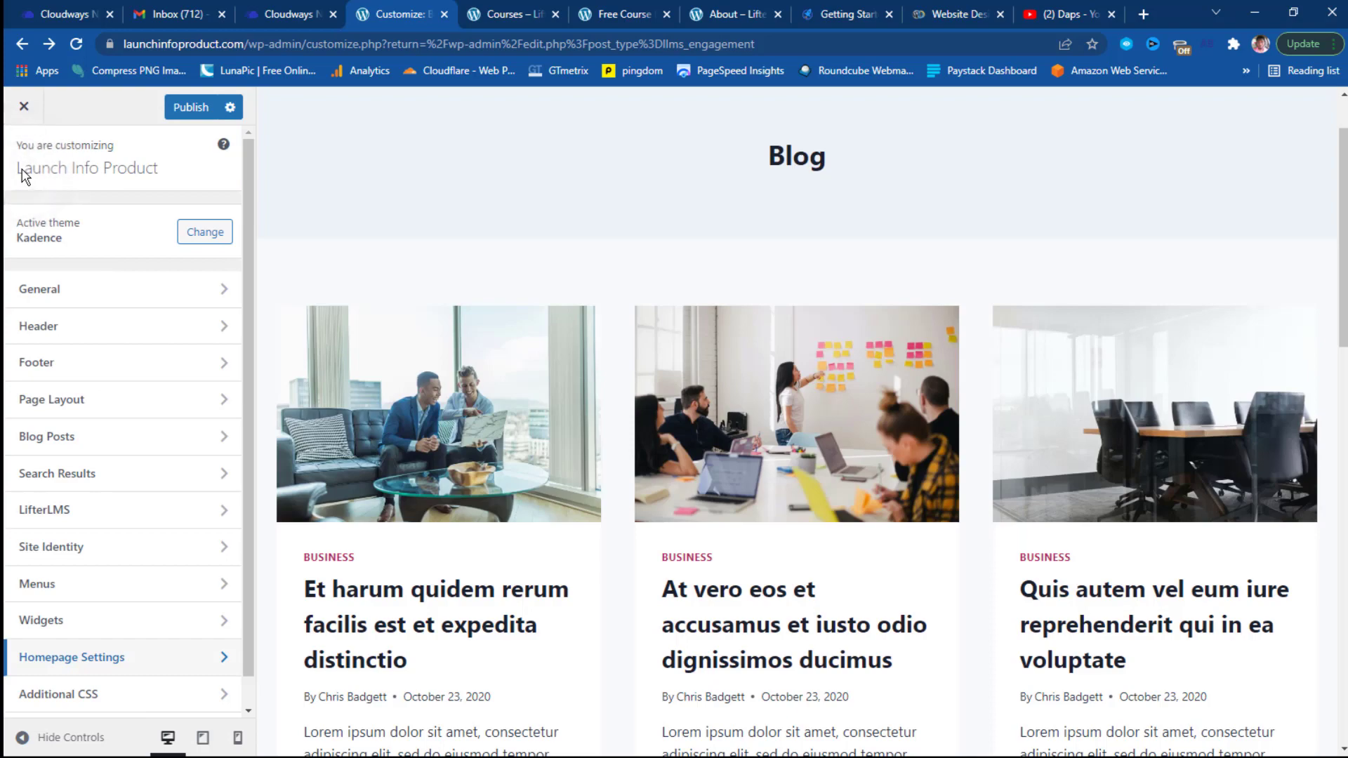
Review the Blog preview, publish the homepage settings, and close the Customizer.
{"action": "scroll", "coordinate": [678, 253], "scroll_direction": "up", "scroll_amount": 1}
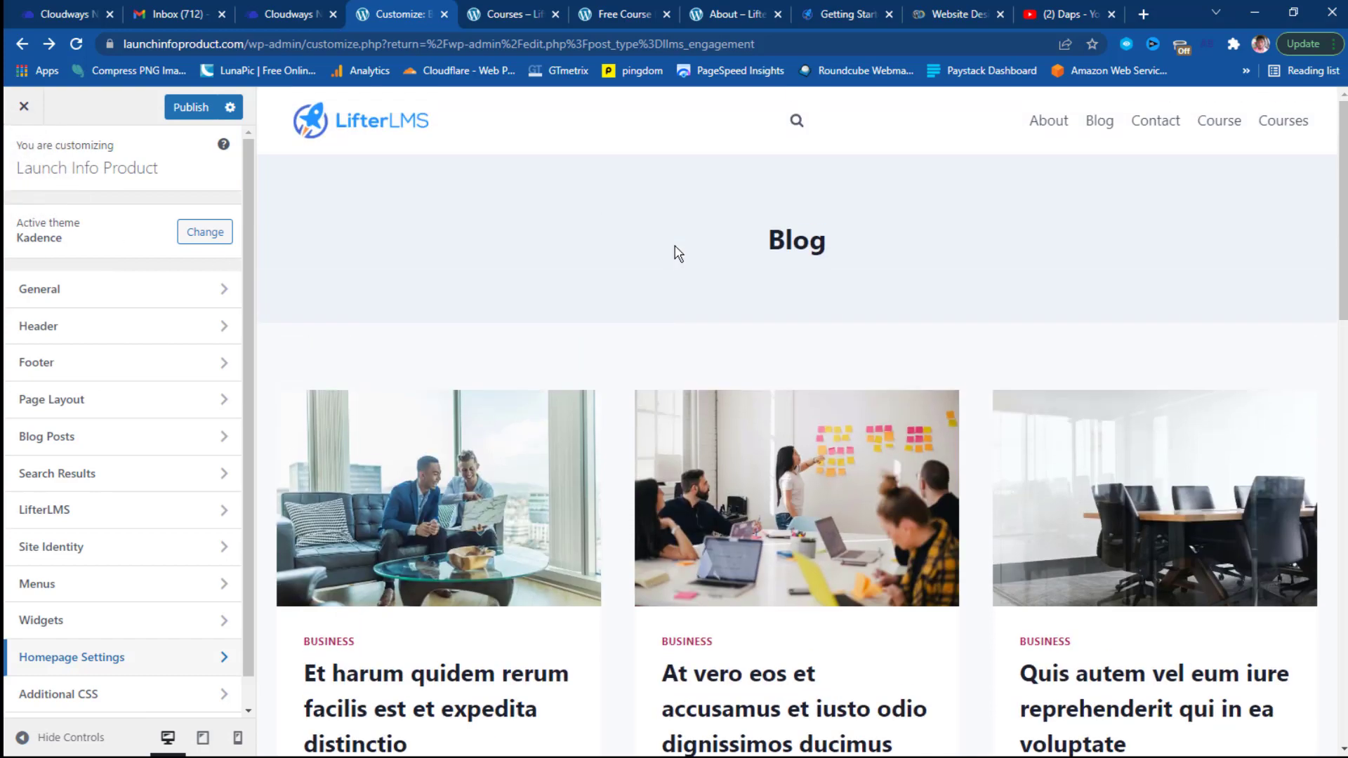
{"action": "scroll", "coordinate": [678, 253], "scroll_direction": "down", "scroll_amount": 15}
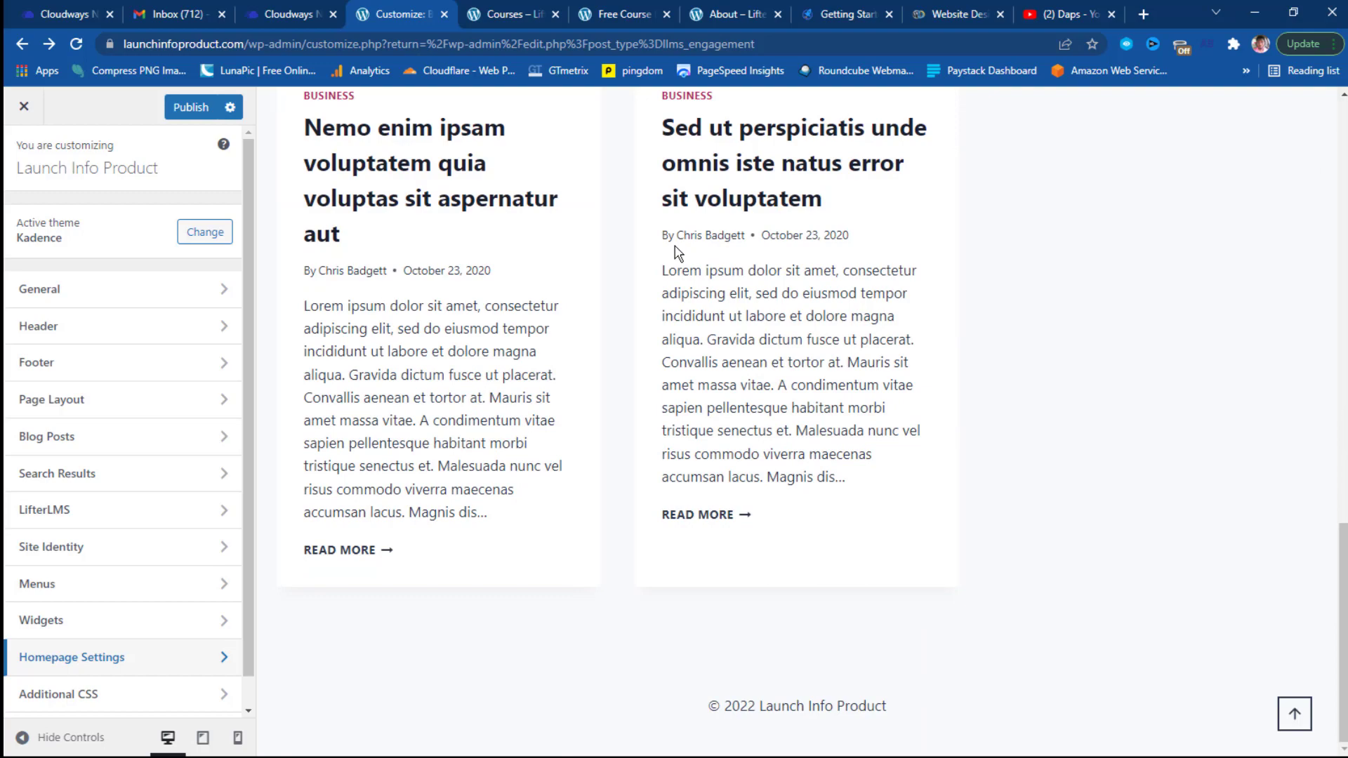
{"action": "scroll", "coordinate": [677, 252], "scroll_direction": "up", "scroll_amount": 15}
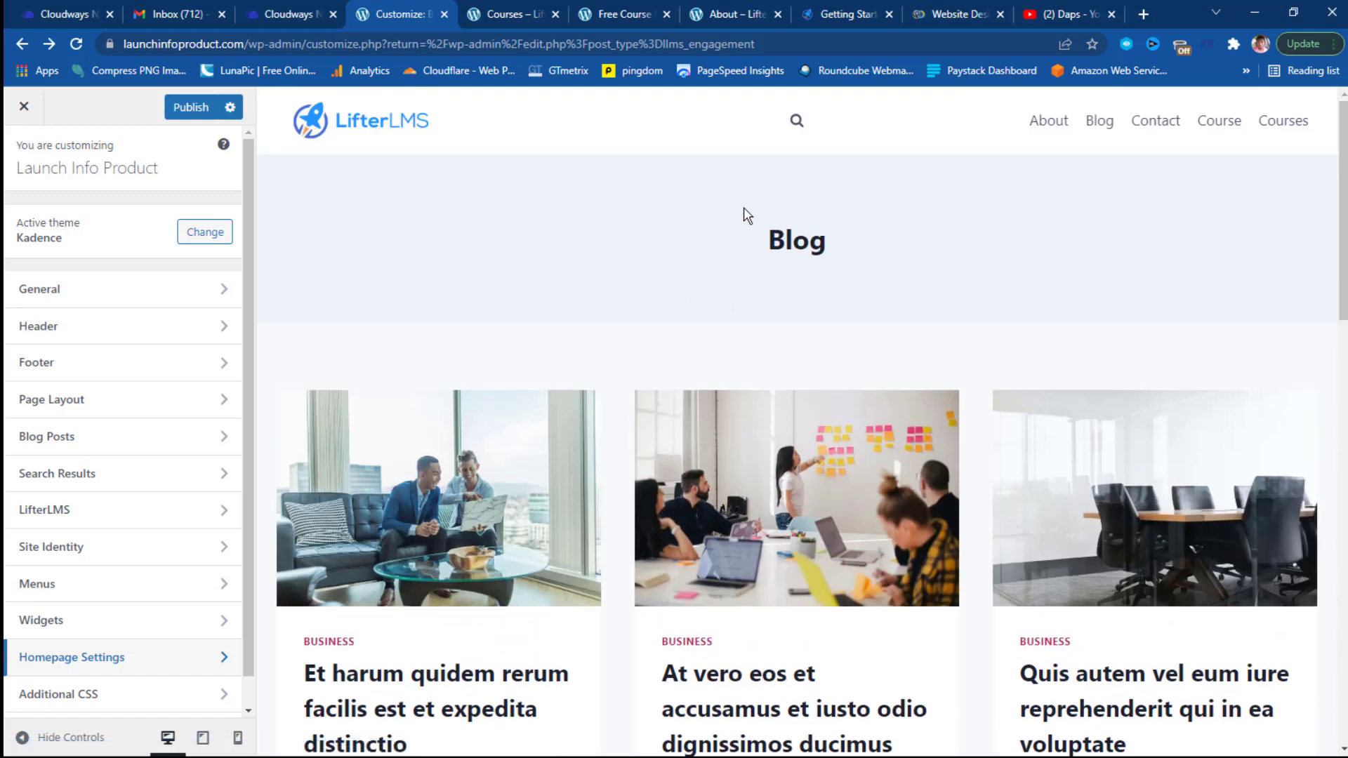
{"action": "scroll", "coordinate": [499, 404], "scroll_direction": "down", "scroll_amount": 4}
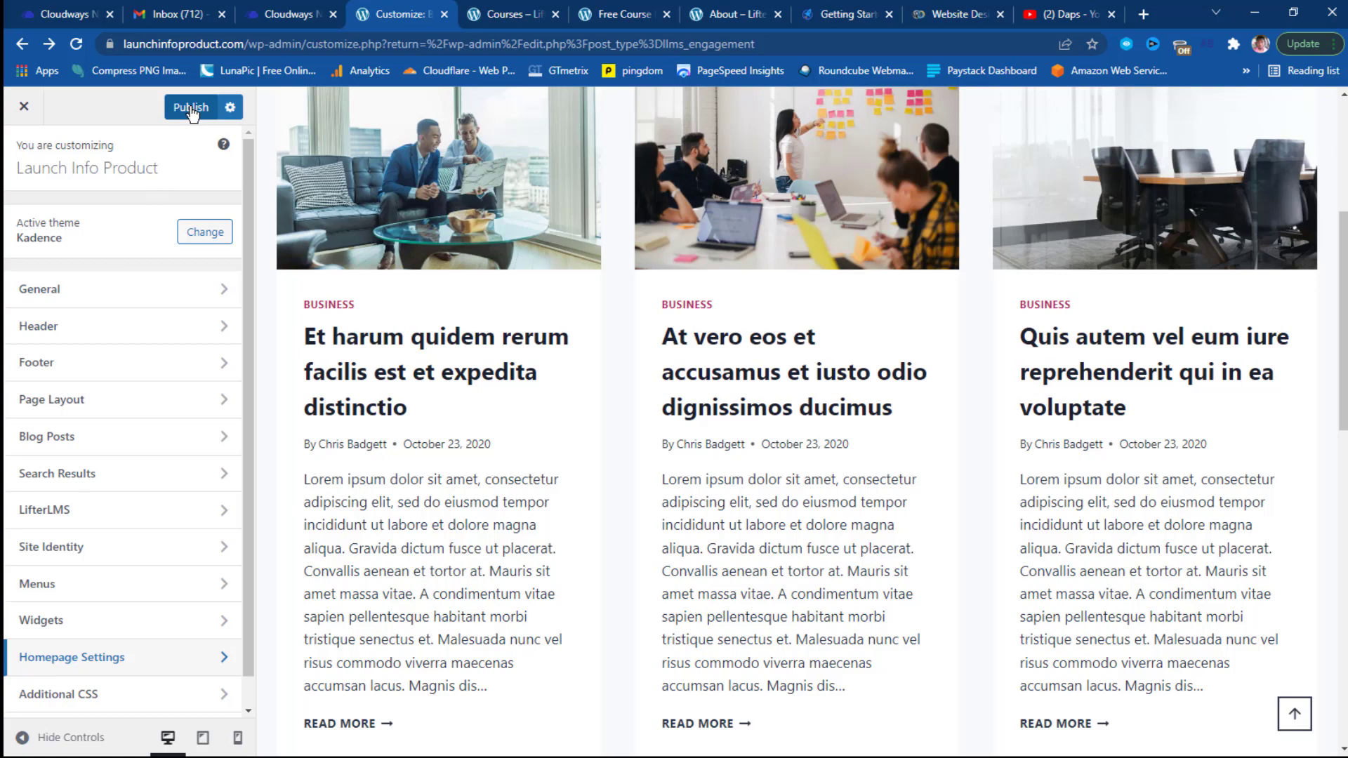
{"action": "scroll", "coordinate": [686, 446], "scroll_direction": "up", "scroll_amount": 5}
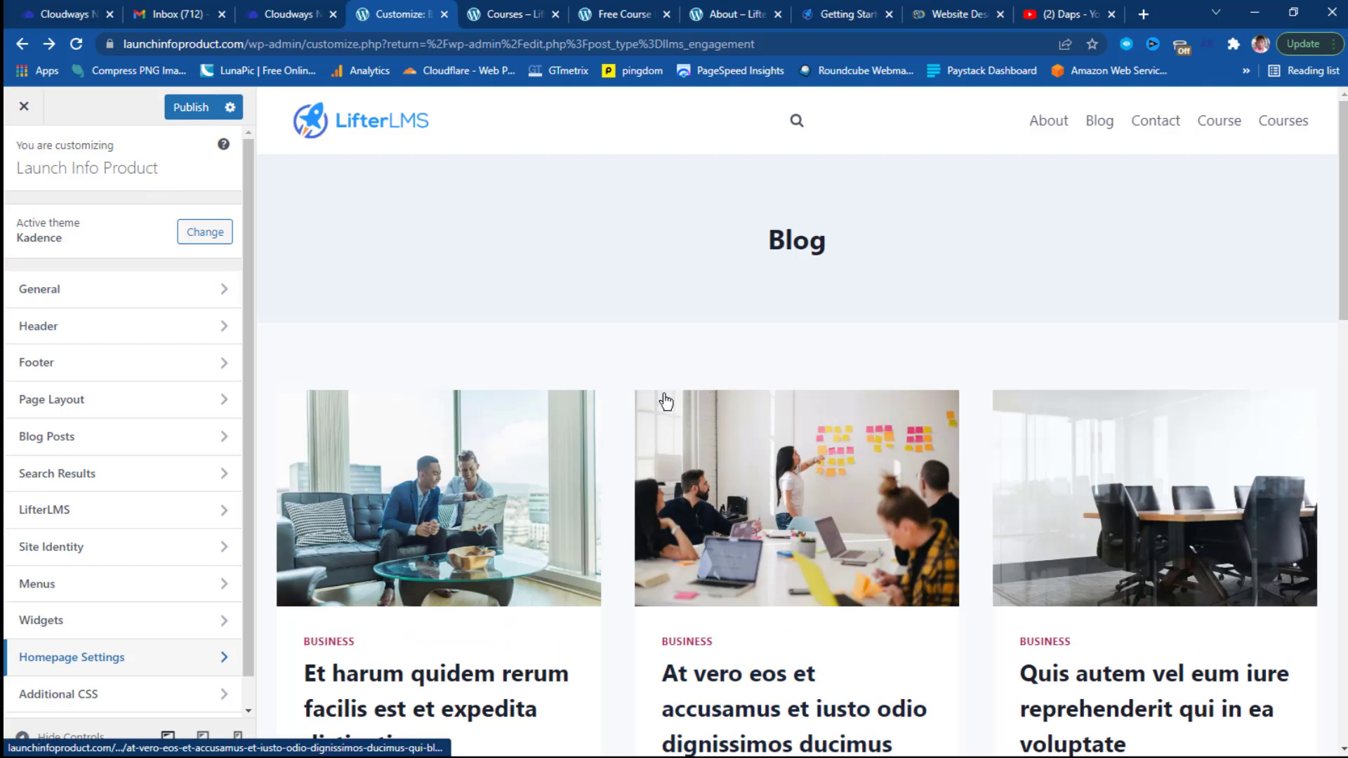
{"action": "left_click", "coordinate": [187, 108]}
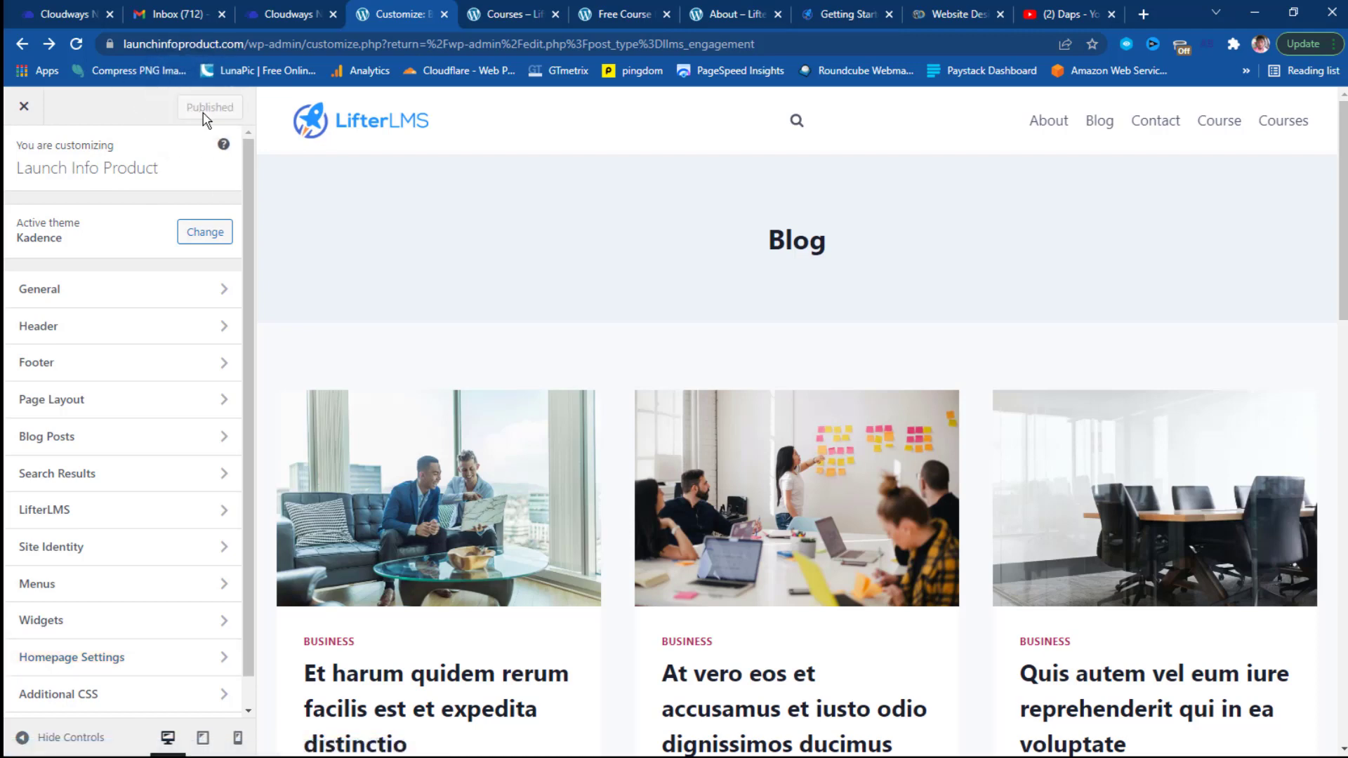
{"action": "left_click", "coordinate": [23, 107]}
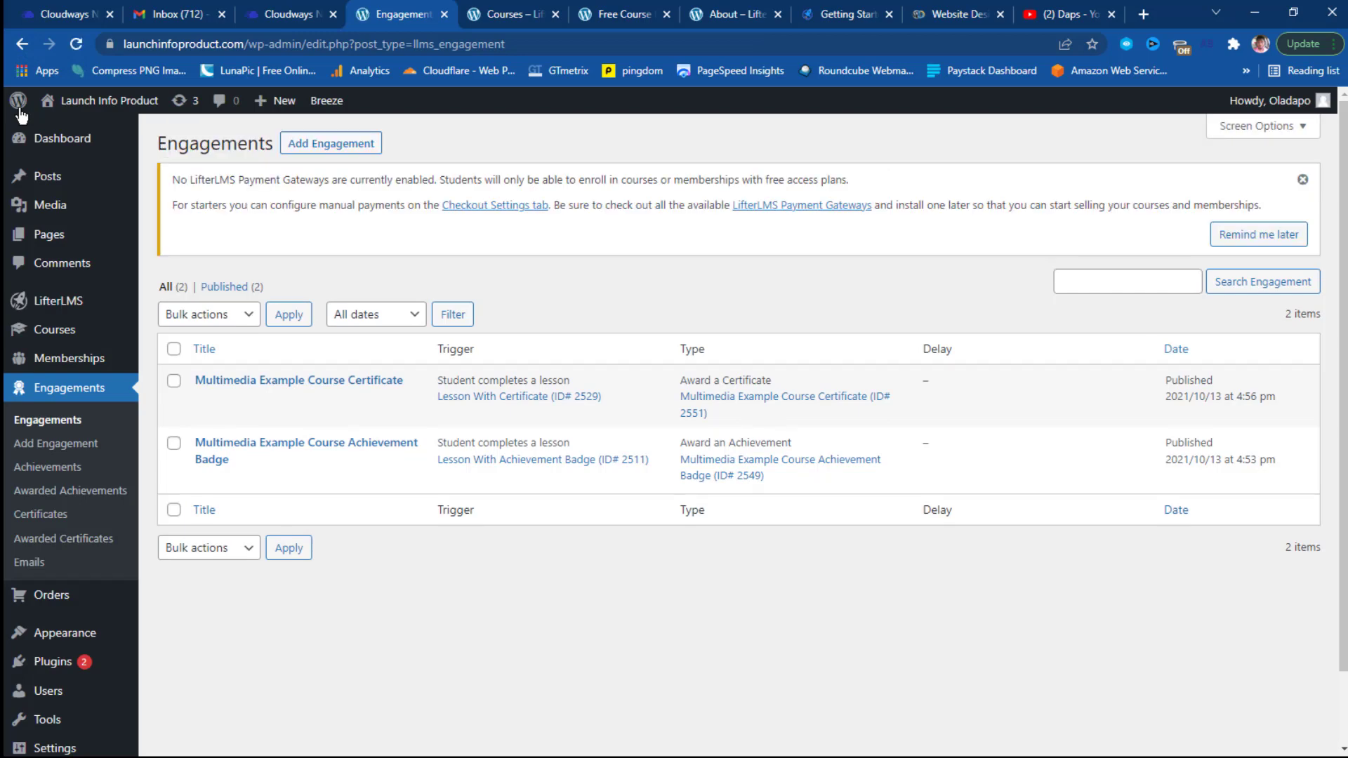
Open the What is LifterLMS? lesson from the LifterLMS Quickstart Course on the live site.
{"action": "left_click", "coordinate": [503, 12]}
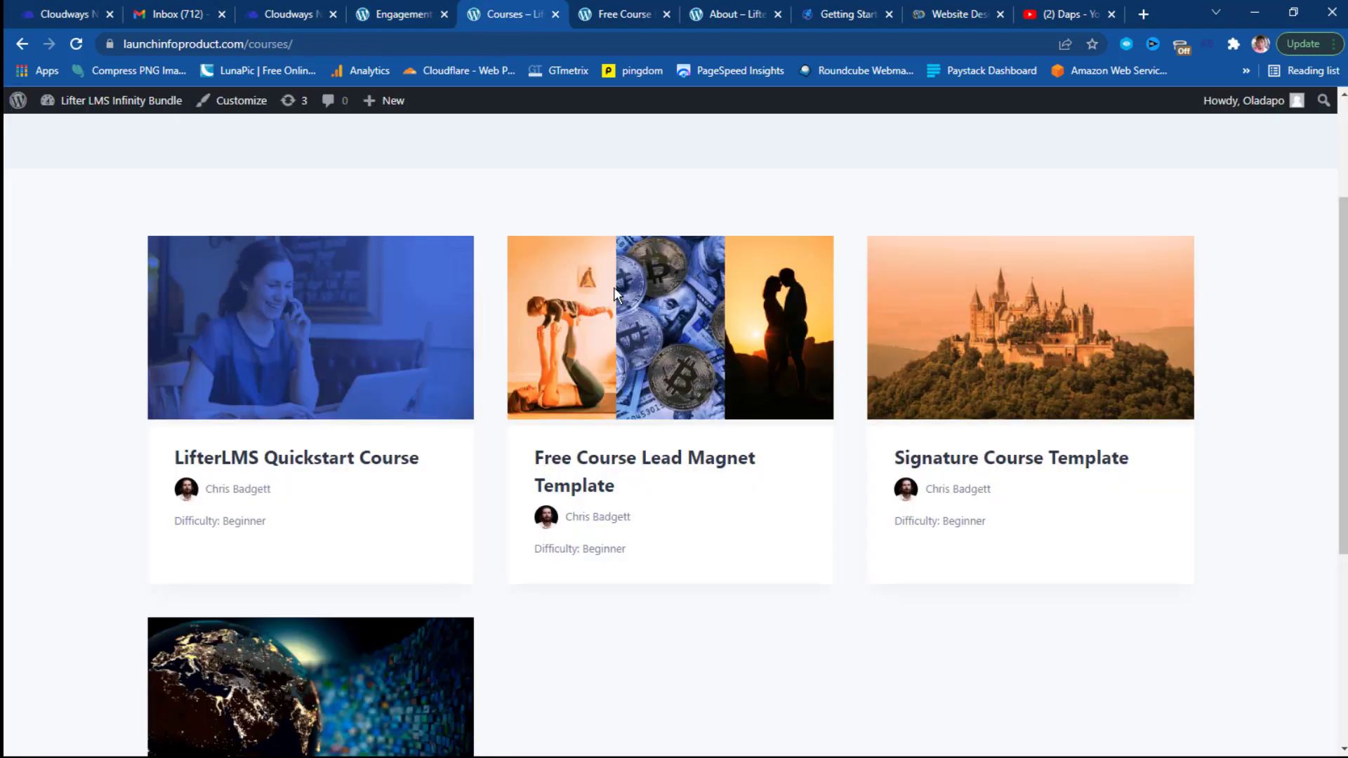
{"action": "scroll", "coordinate": [614, 296], "scroll_direction": "down", "scroll_amount": 2}
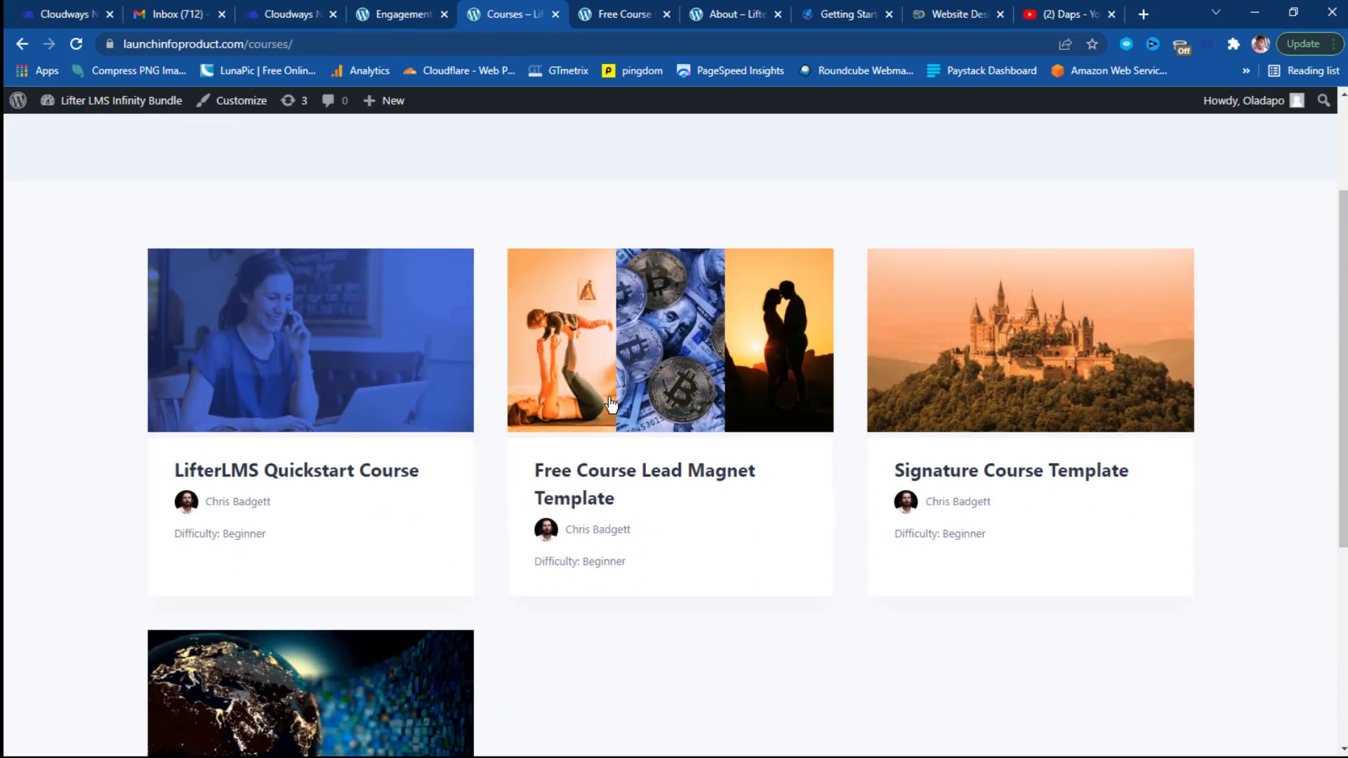
{"action": "left_click", "coordinate": [327, 476]}
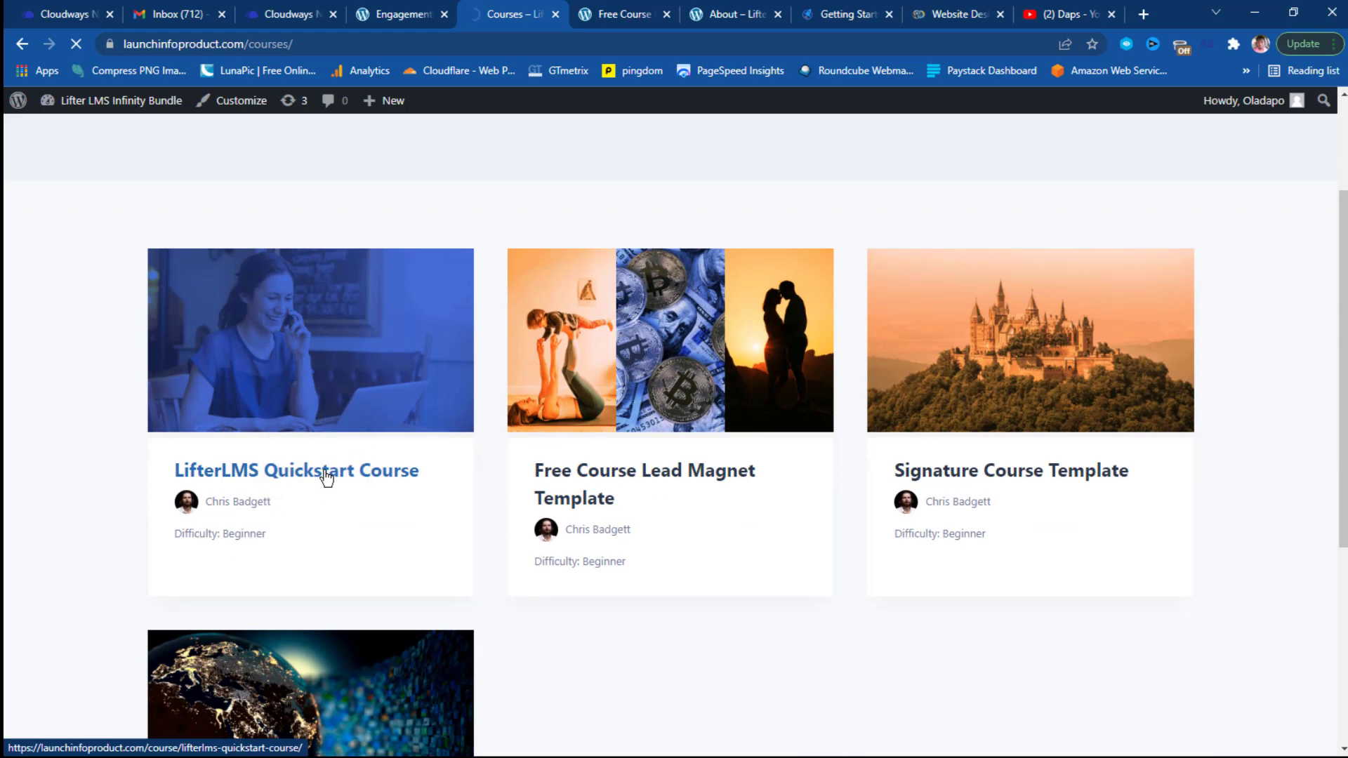
{"action": "scroll", "coordinate": [870, 304], "scroll_direction": "down", "scroll_amount": 7}
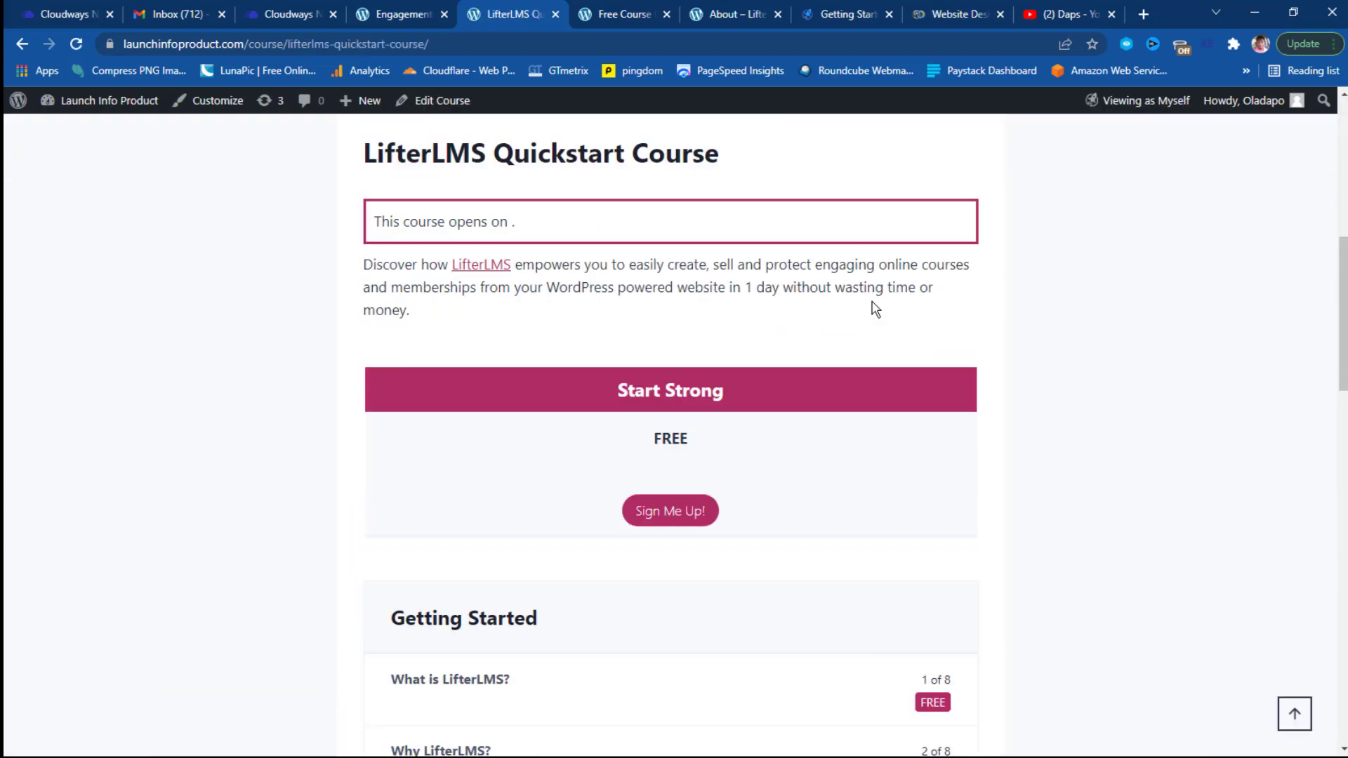
{"action": "scroll", "coordinate": [873, 308], "scroll_direction": "down", "scroll_amount": 6}
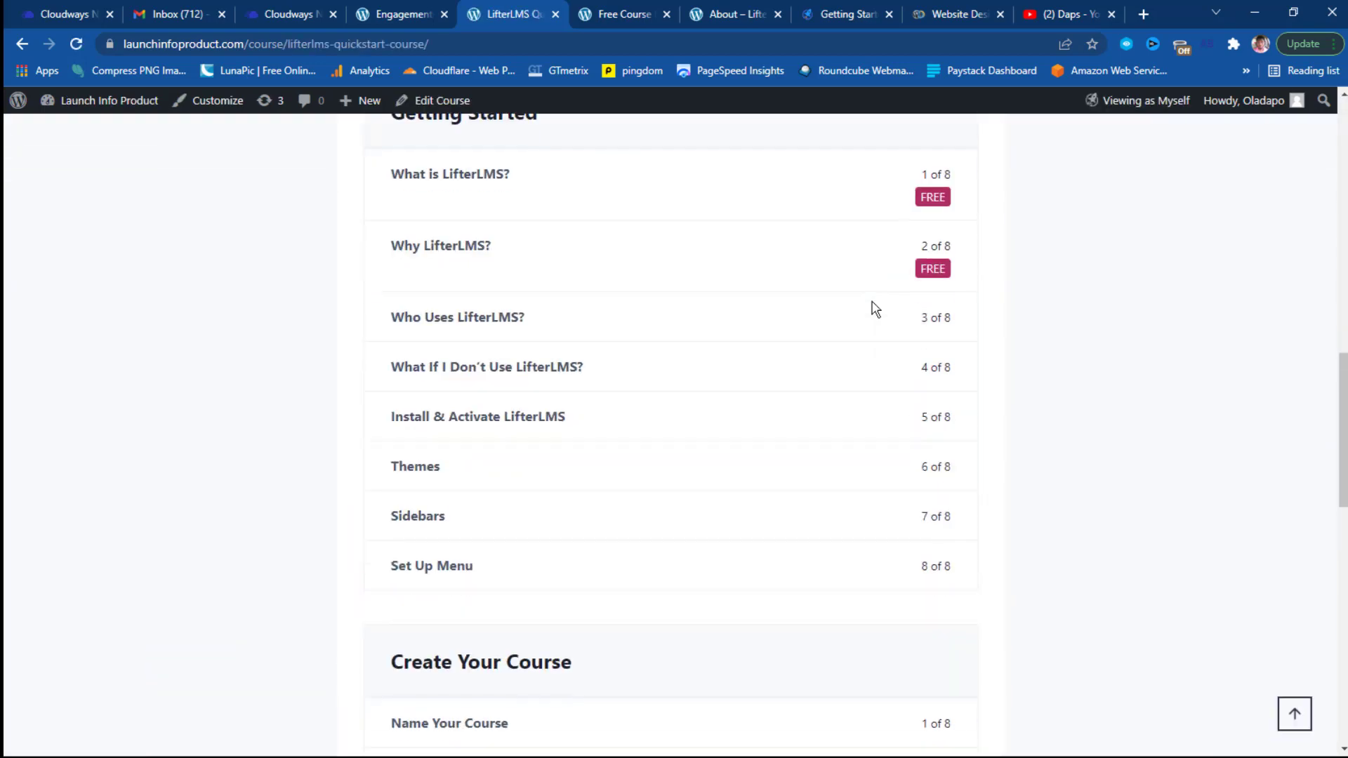
{"action": "left_click", "coordinate": [461, 176]}
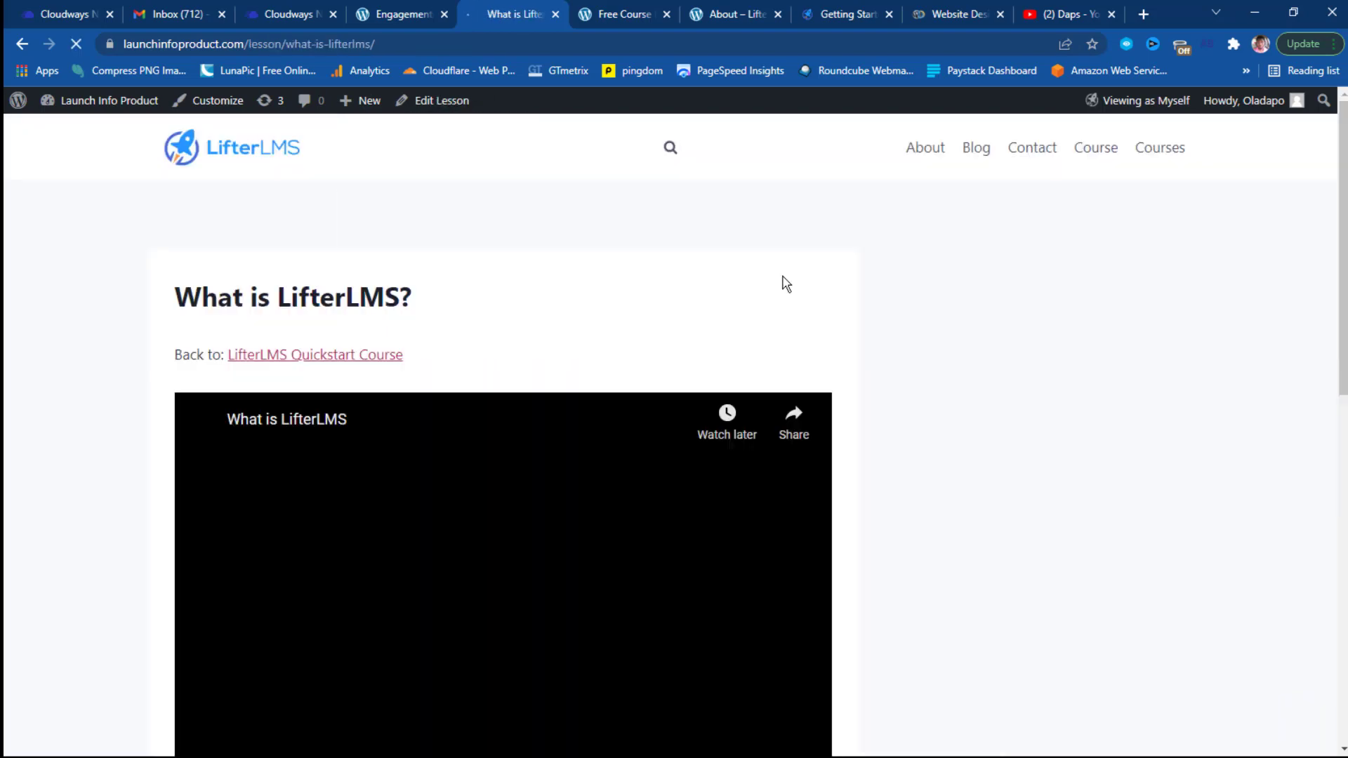
Scroll through the lesson page, then go back to the Engagements admin tab.
{"action": "scroll", "coordinate": [785, 283], "scroll_direction": "down", "scroll_amount": 4}
{"action": "scroll", "coordinate": [660, 330], "scroll_direction": "down", "scroll_amount": 2}
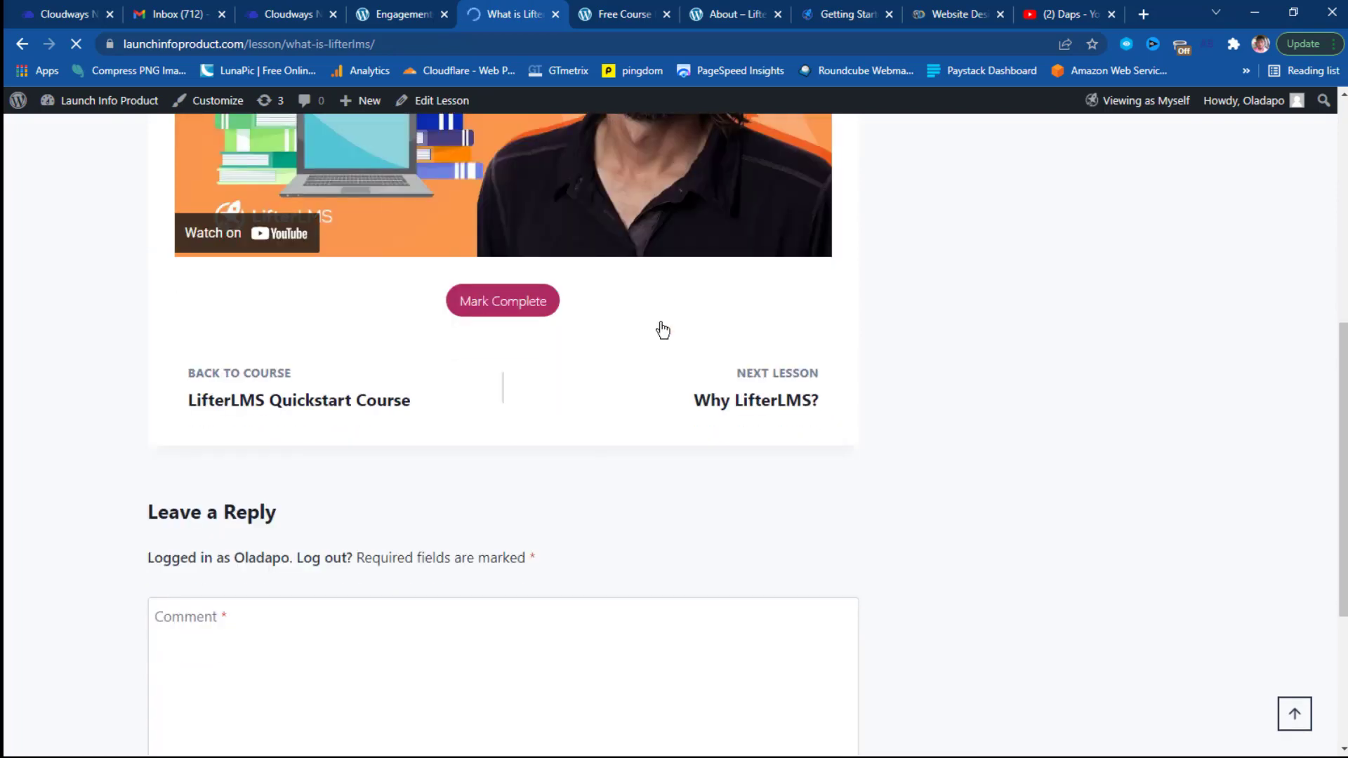
{"action": "scroll", "coordinate": [420, 424], "scroll_direction": "down", "scroll_amount": 4}
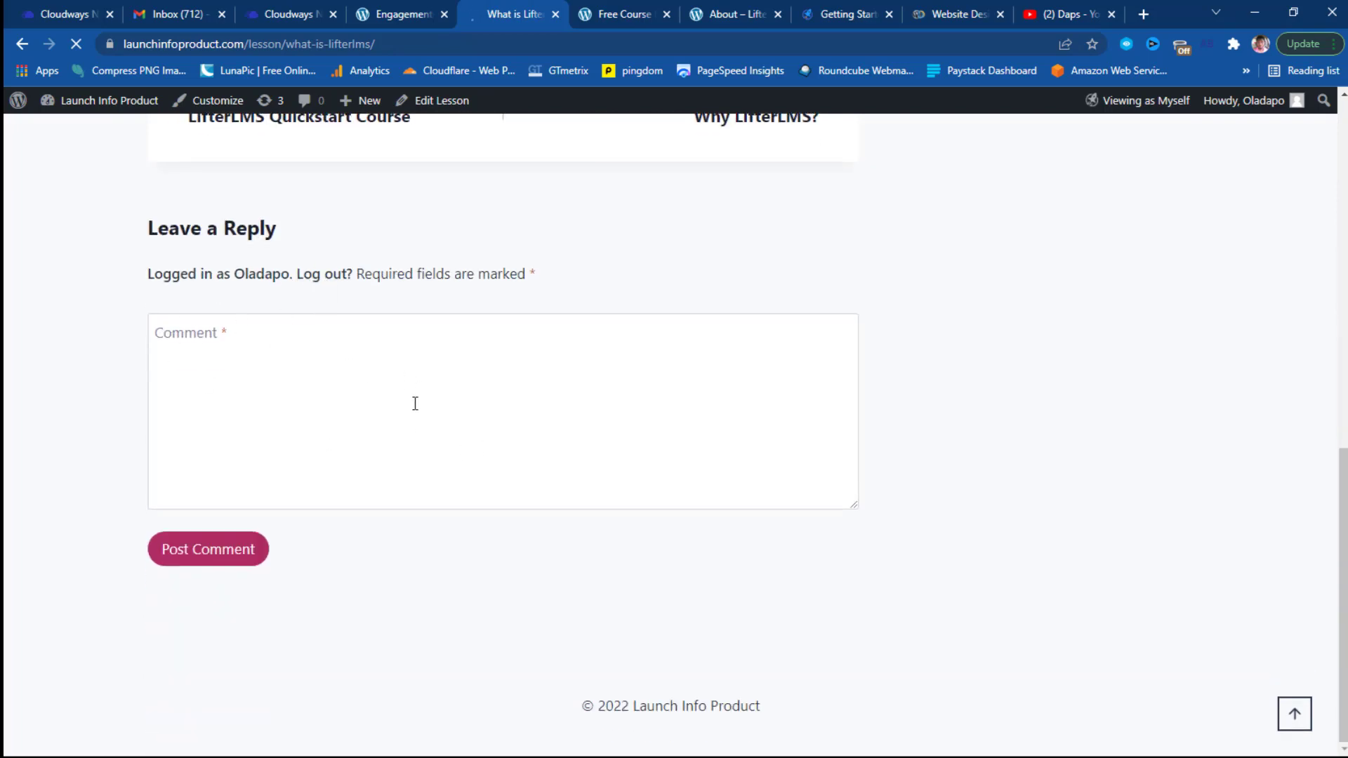
{"action": "scroll", "coordinate": [568, 476], "scroll_direction": "up", "scroll_amount": 10}
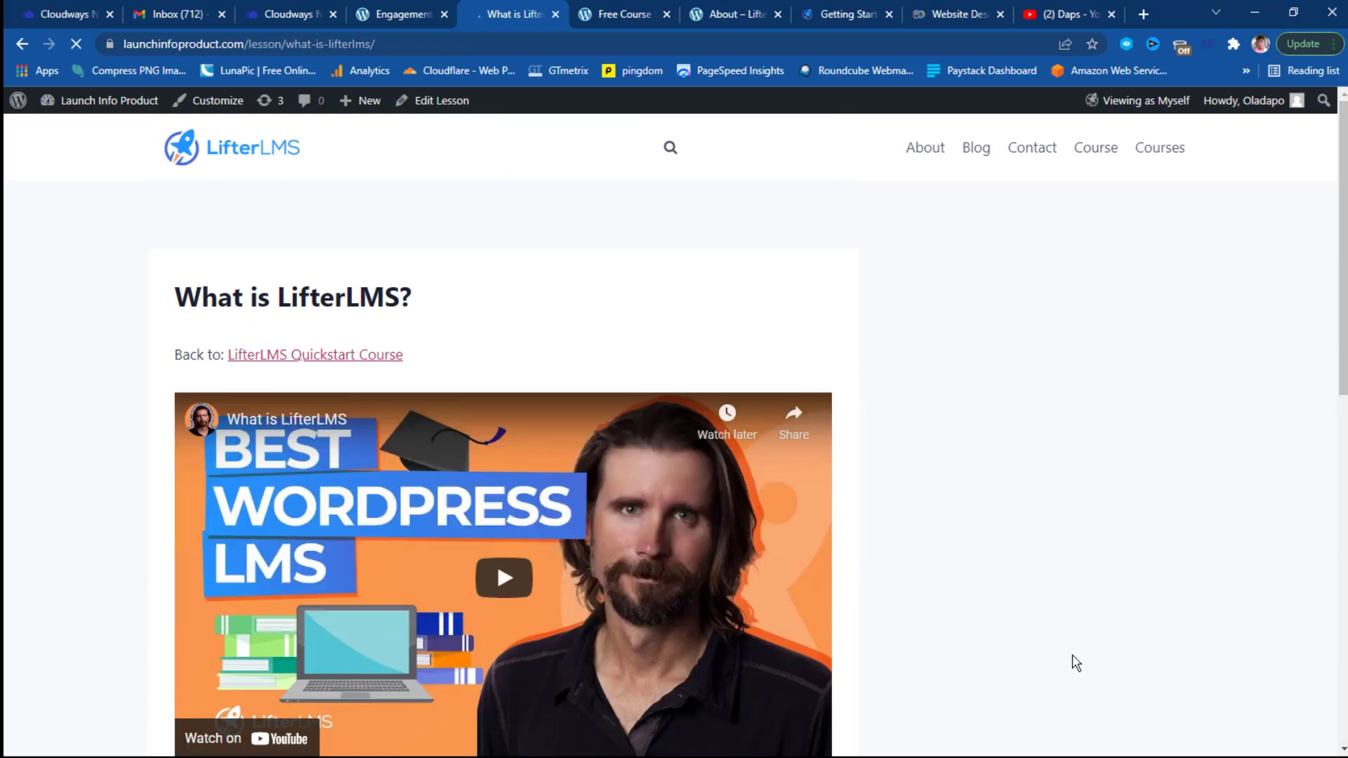
{"action": "left_click", "coordinate": [395, 14]}
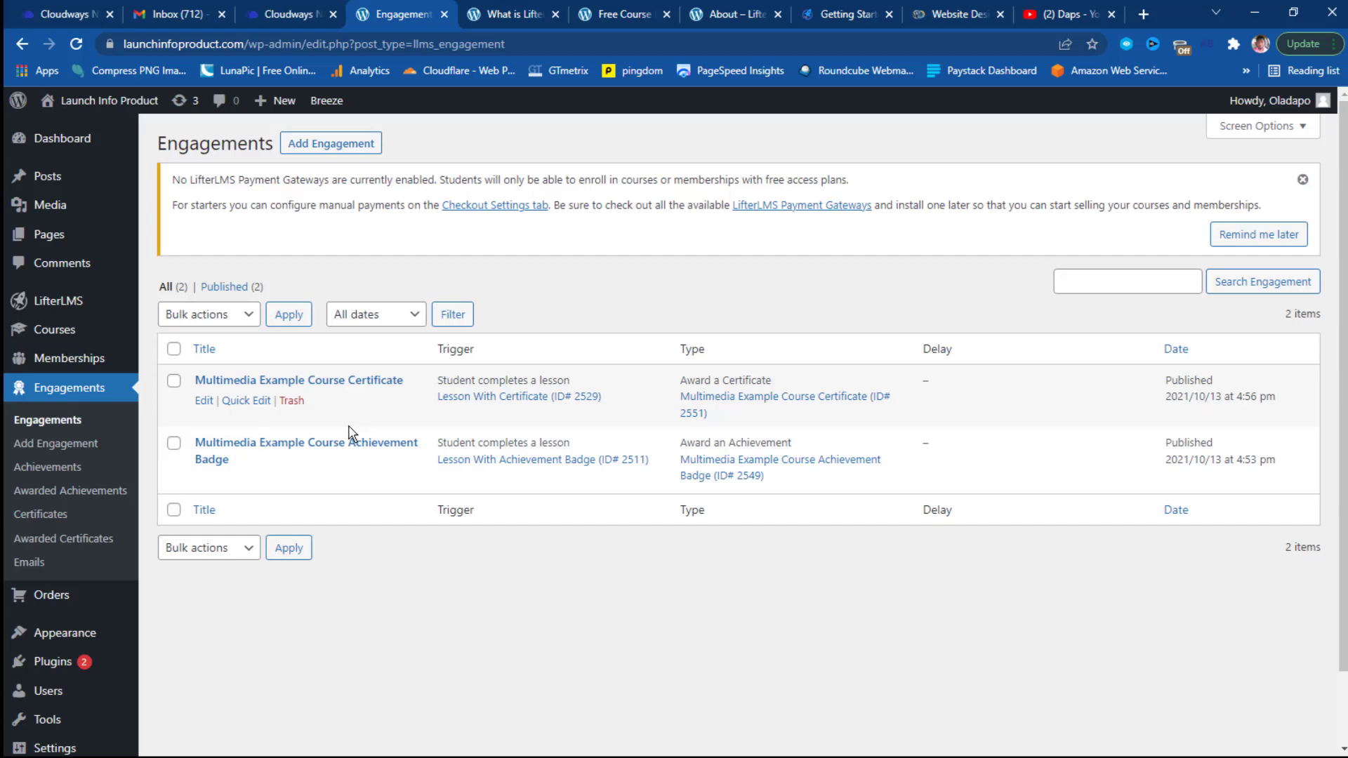
Open Appearance > Widgets and dismiss the block Widgets welcome popup.
{"action": "scroll", "coordinate": [397, 370], "scroll_direction": "down", "scroll_amount": 1}
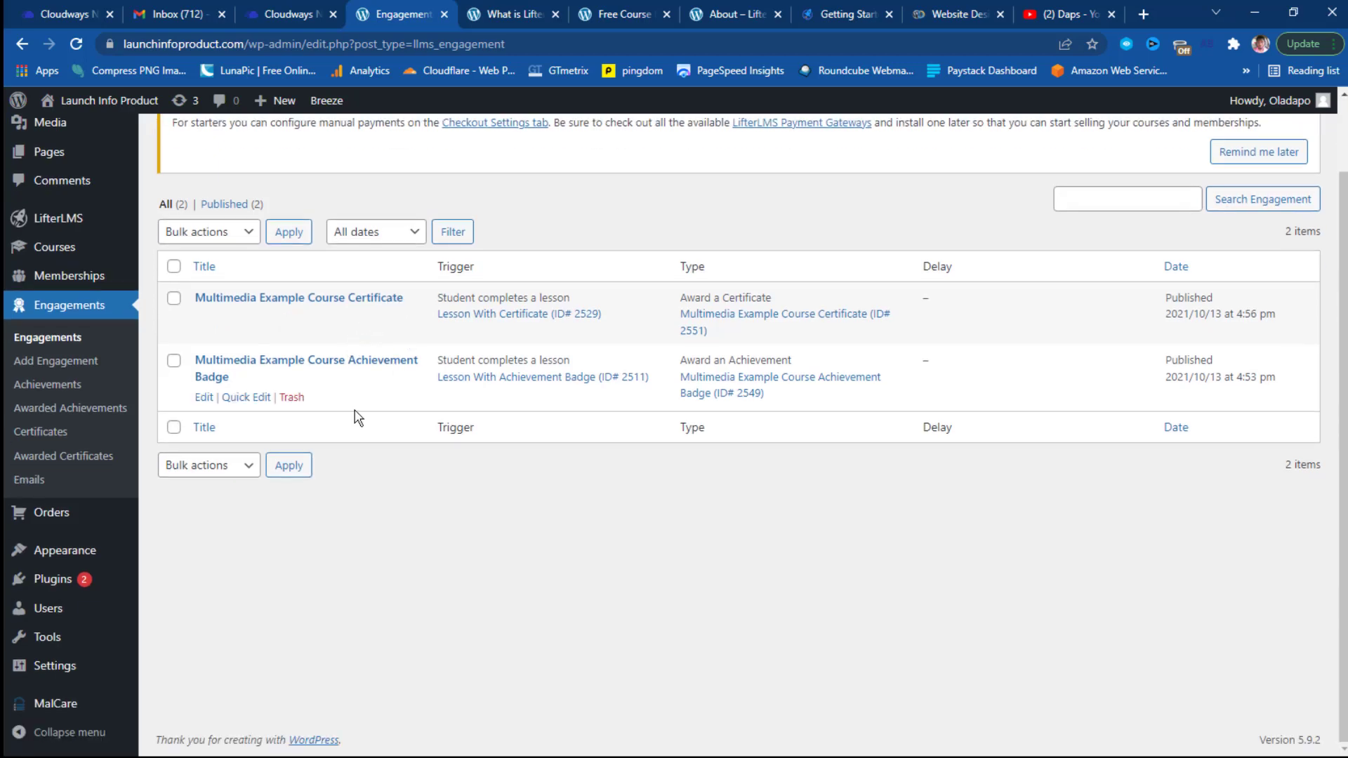
{"action": "mouse_move", "coordinate": [35, 558]}
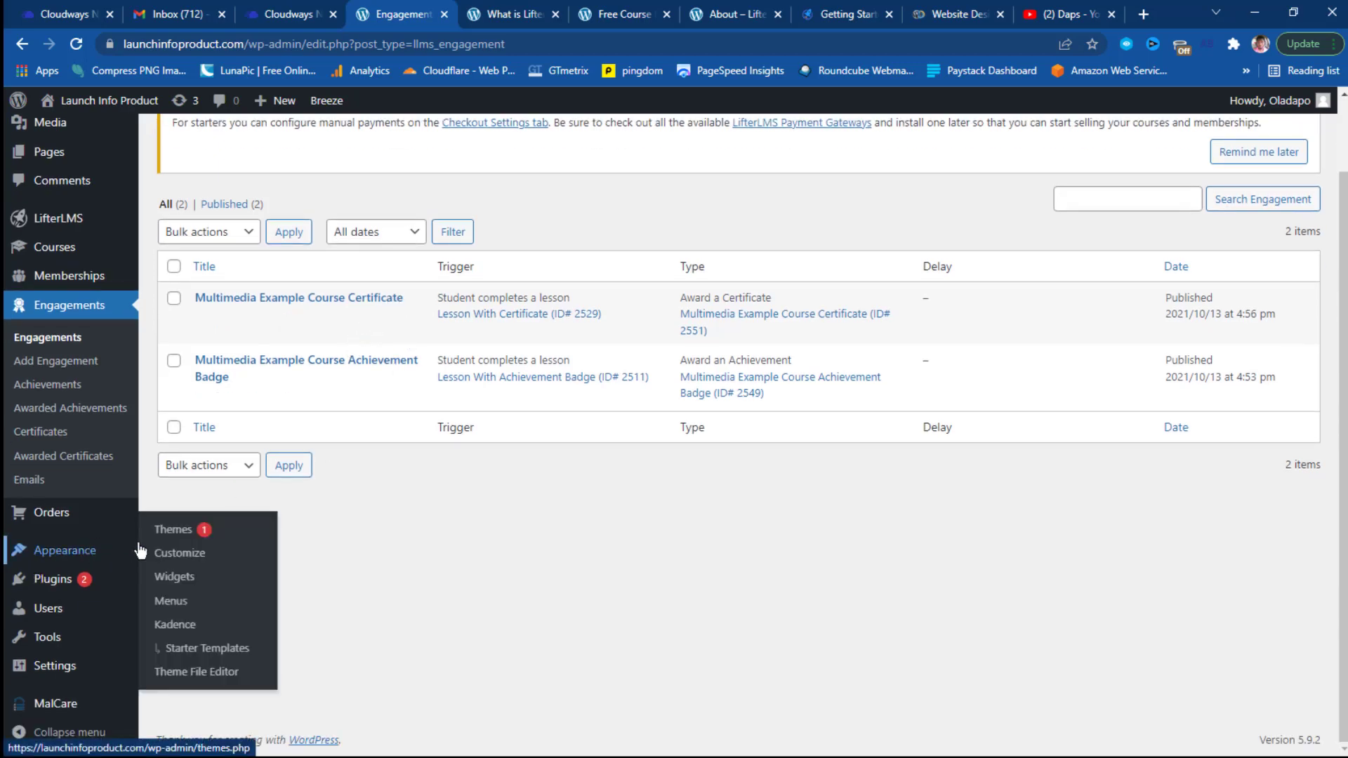
{"action": "left_click", "coordinate": [181, 577]}
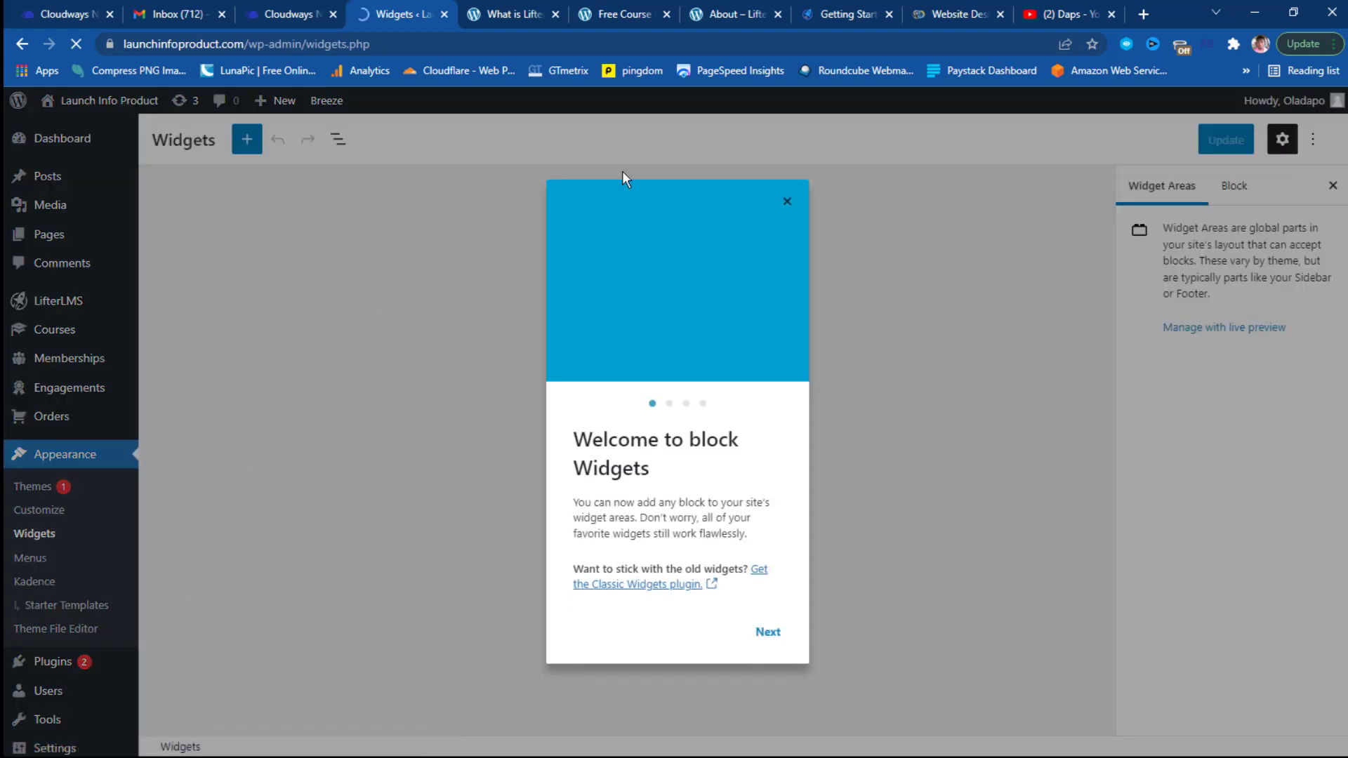
{"action": "left_click", "coordinate": [789, 202]}
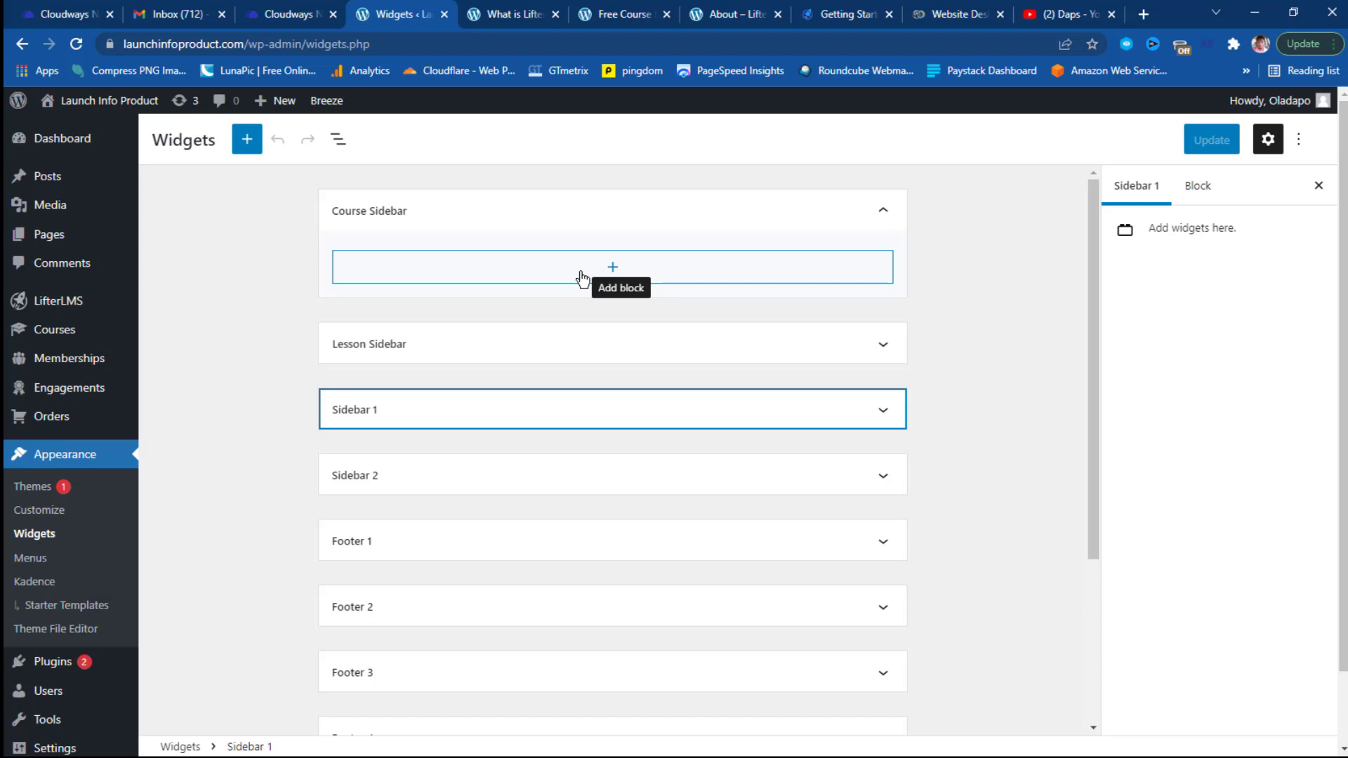
Search Google for 'lifterlms shortcodes' in a new browser tab.
{"action": "left_click", "coordinate": [1143, 14]}
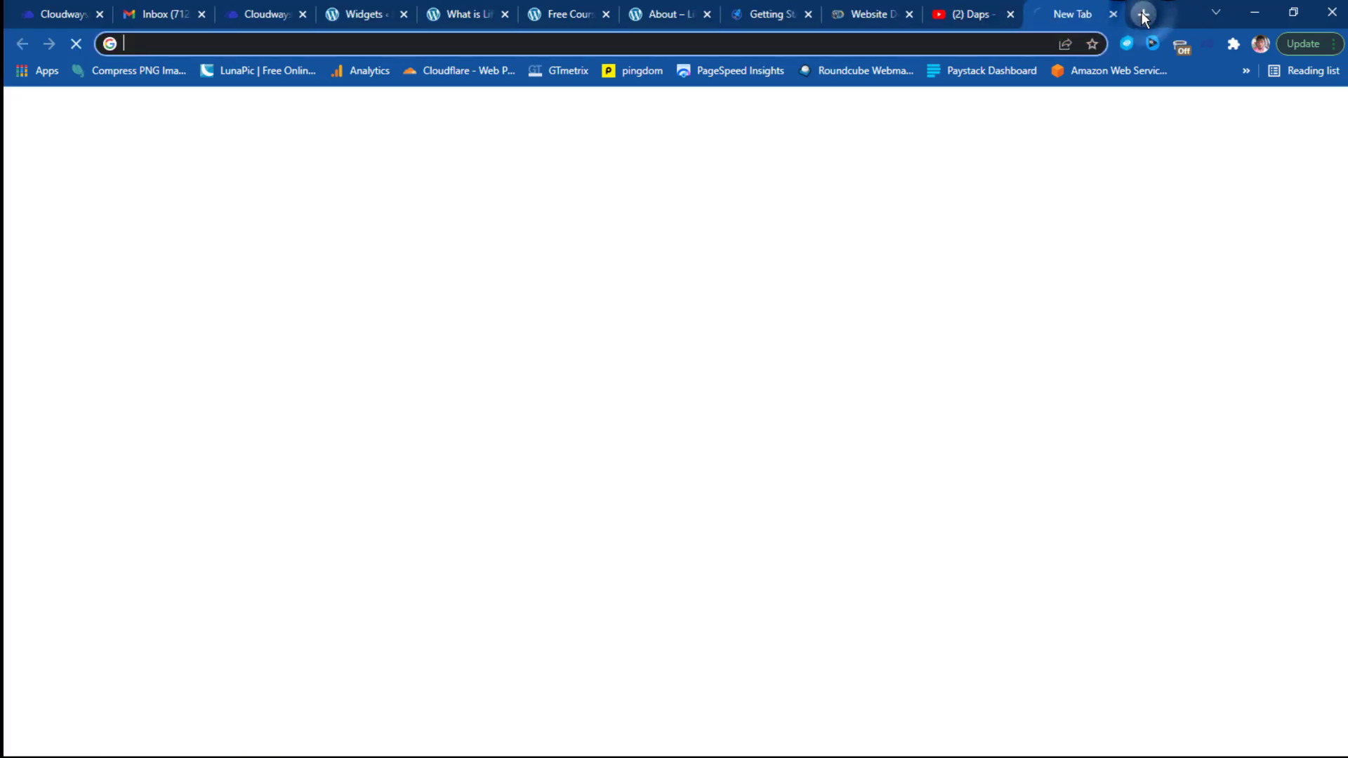
{"action": "left_click", "coordinate": [761, 42]}
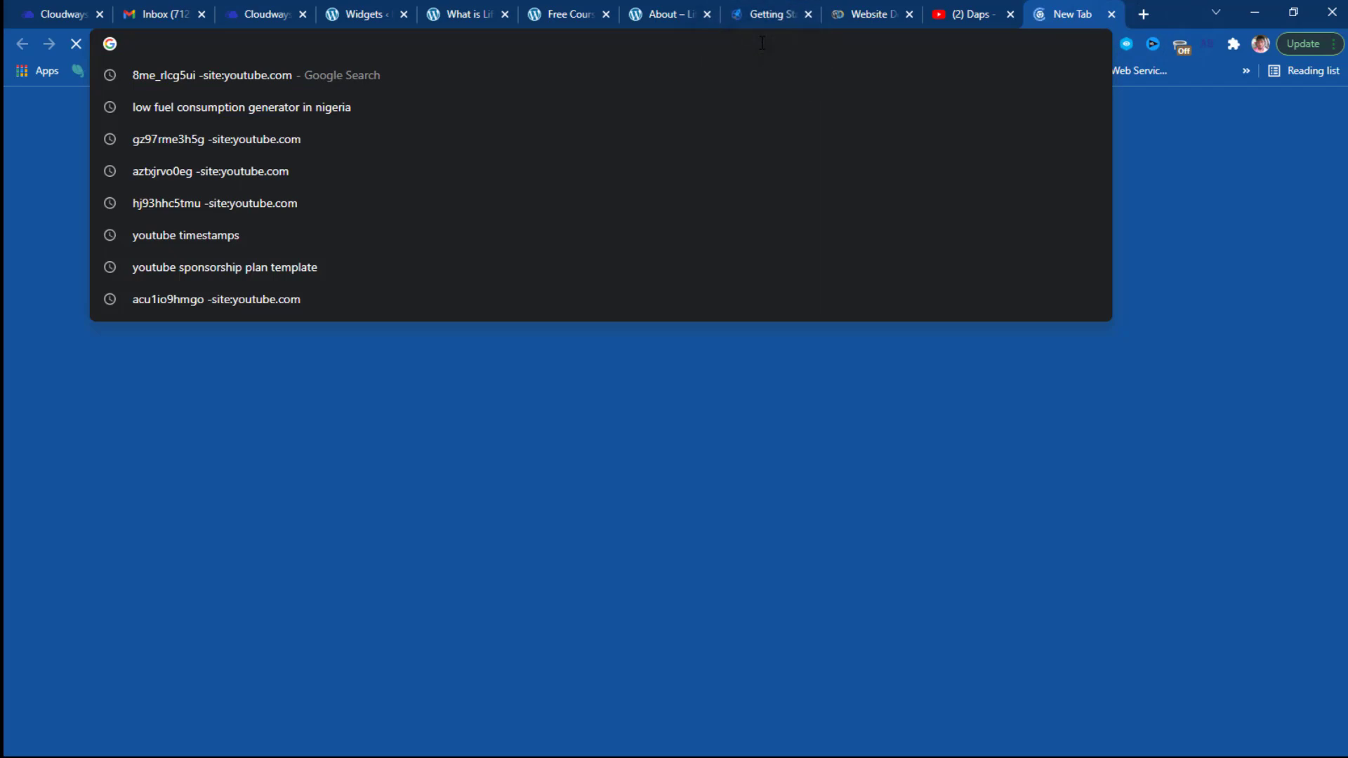
{"action": "type", "text": "sho"}
{"action": "key", "text": "BackSpace"}
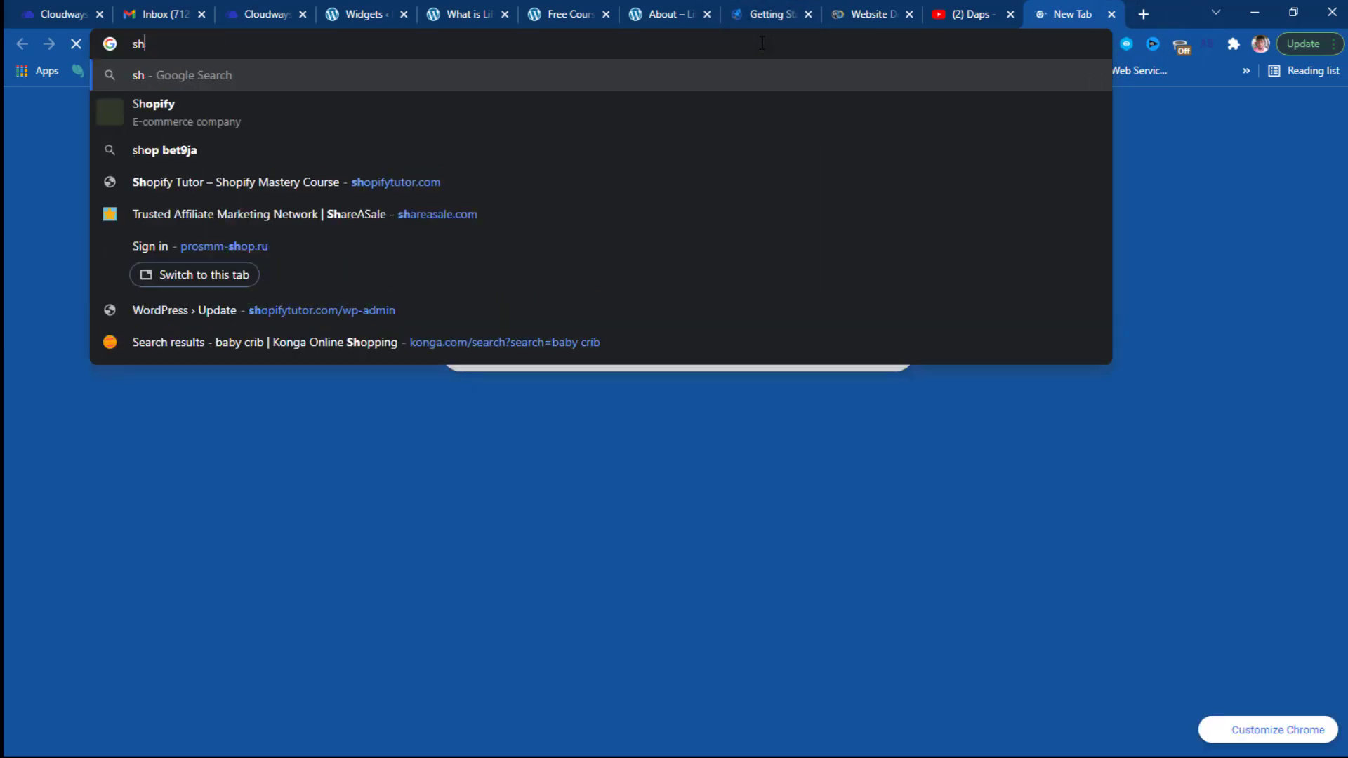
{"action": "key", "text": "Escape"}
{"action": "type", "text": "lift"}
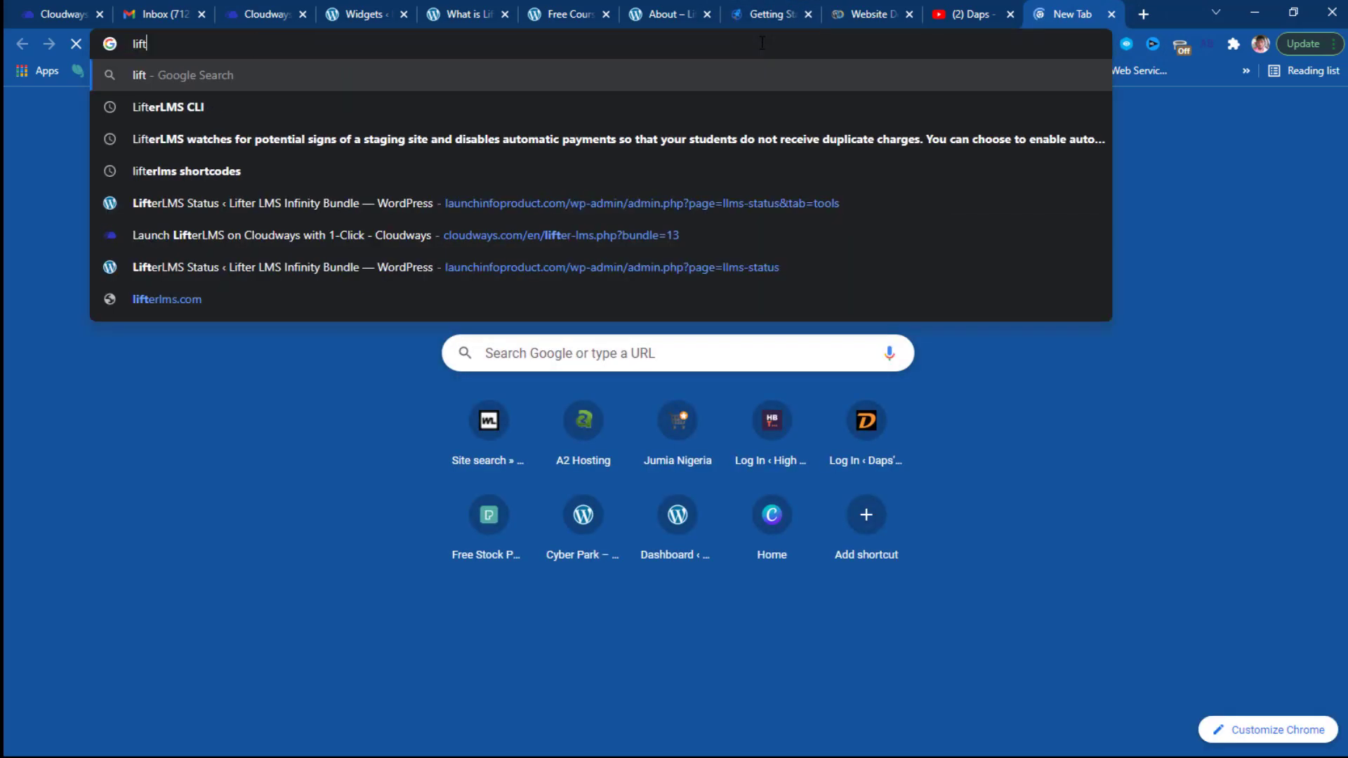
{"action": "type", "text": "erlms s"}
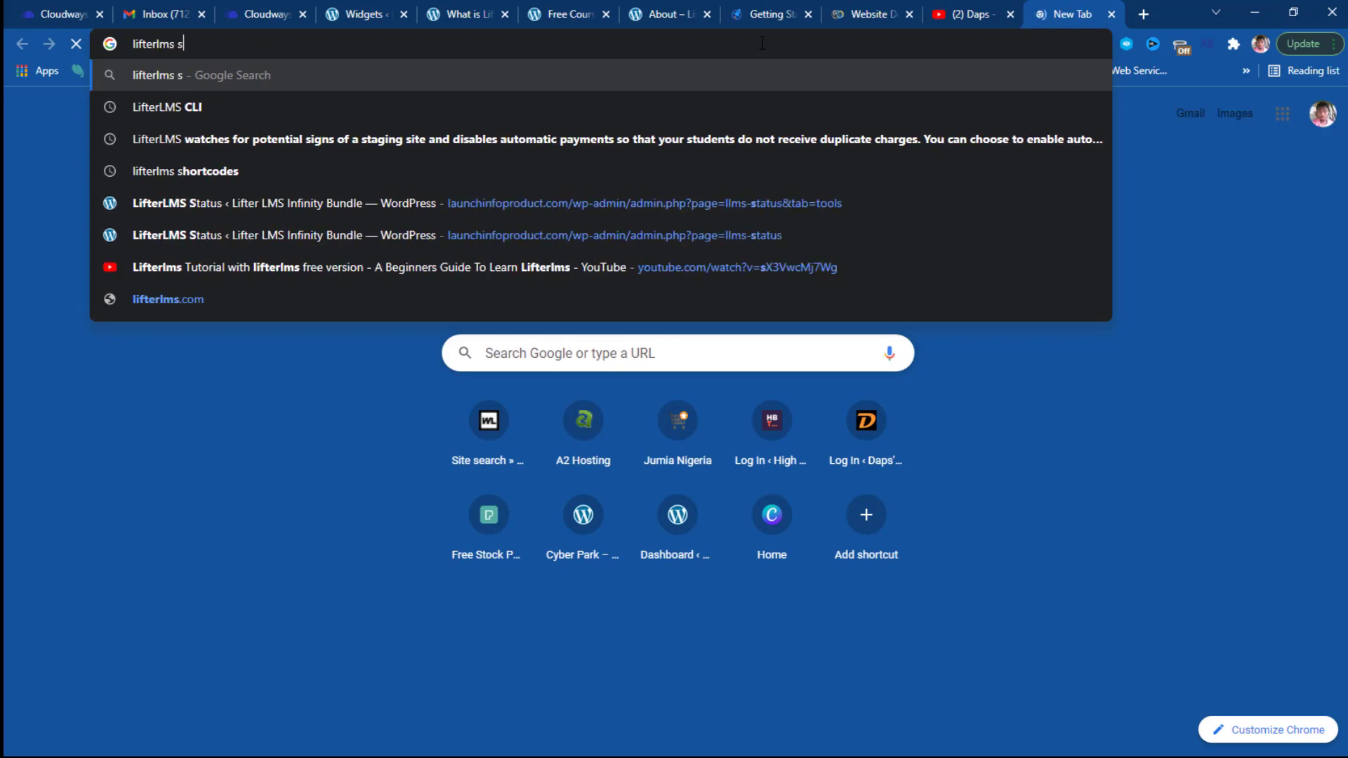
{"action": "type", "text": "hortcodes"}
{"action": "key", "text": "Return"}
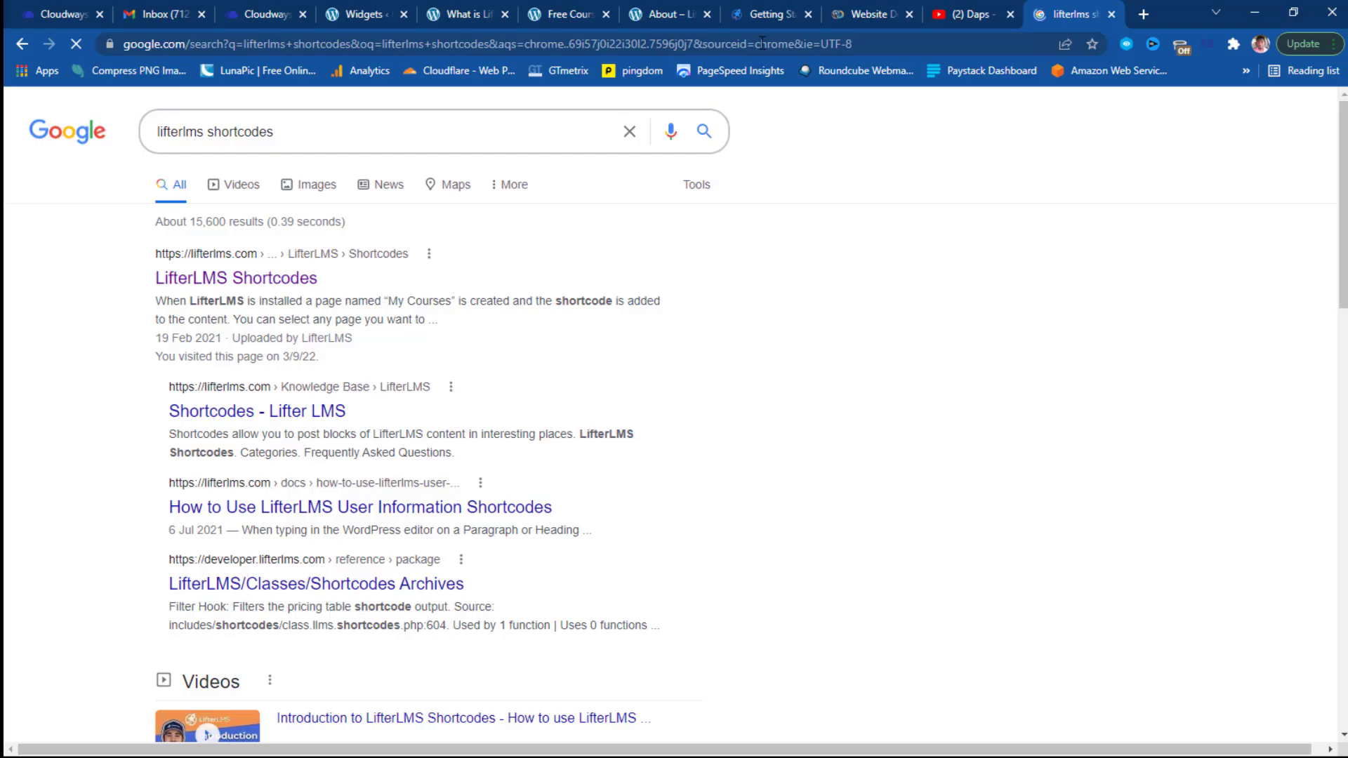
Open the LifterLMS Shortcodes docs page and scroll to the Course Outline section.
{"action": "left_click", "coordinate": [203, 284]}
{"action": "scroll", "coordinate": [912, 463], "scroll_direction": "down", "scroll_amount": 4}
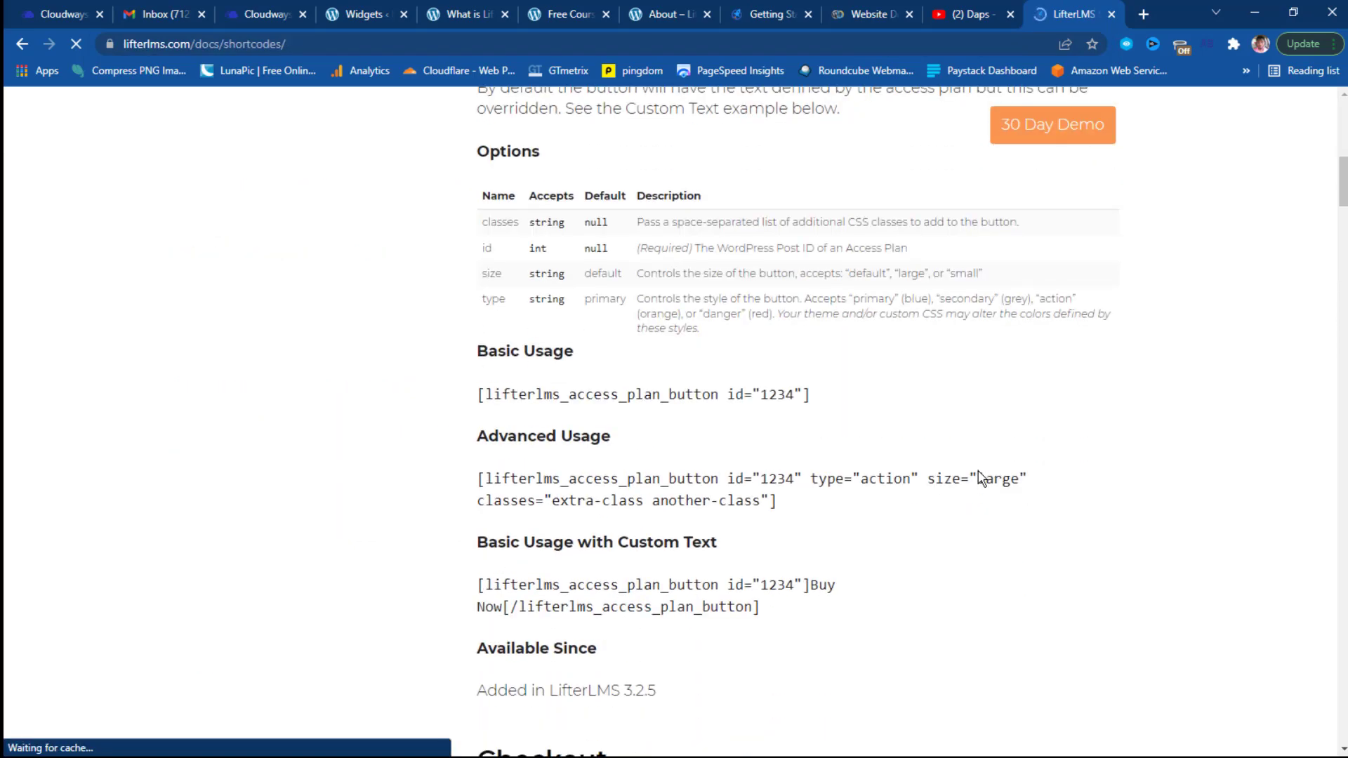
{"action": "scroll", "coordinate": [981, 476], "scroll_direction": "up", "scroll_amount": 10}
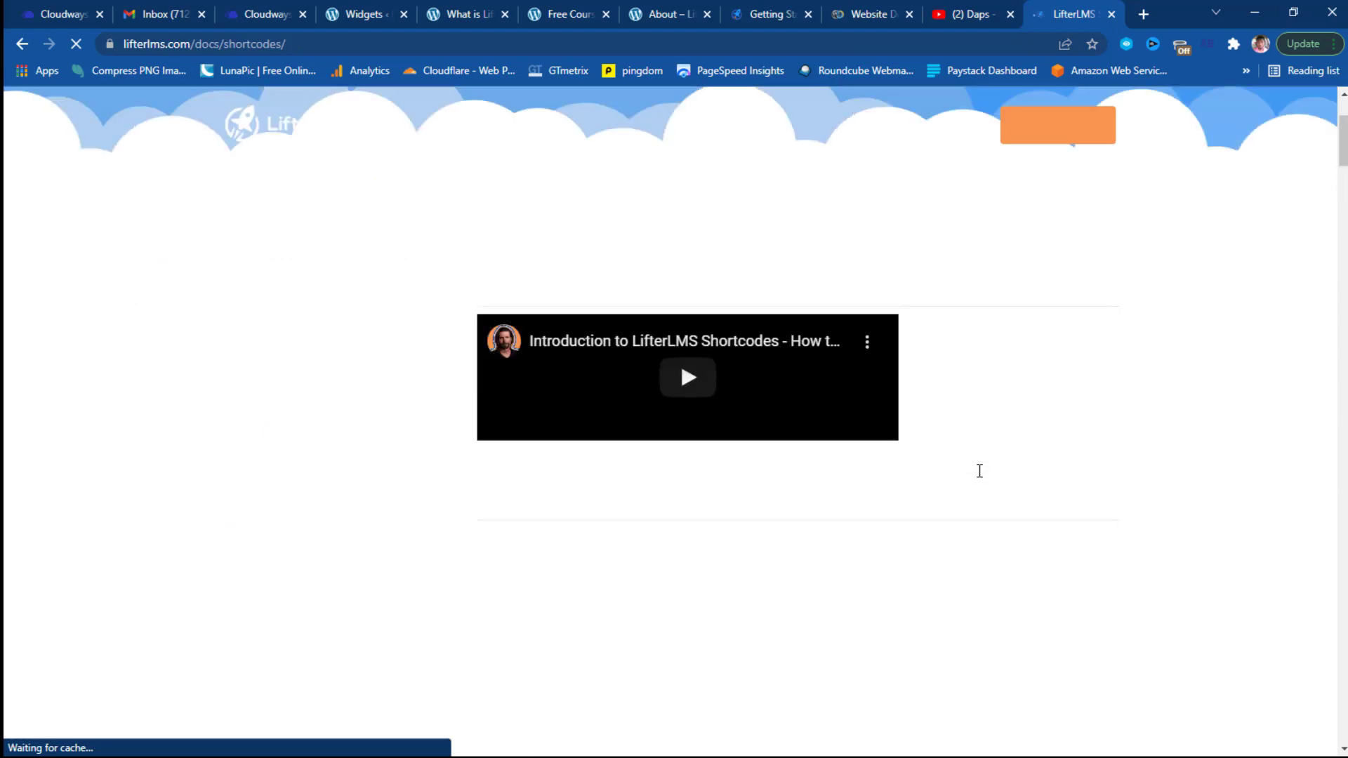
{"action": "scroll", "coordinate": [979, 470], "scroll_direction": "down", "scroll_amount": 10}
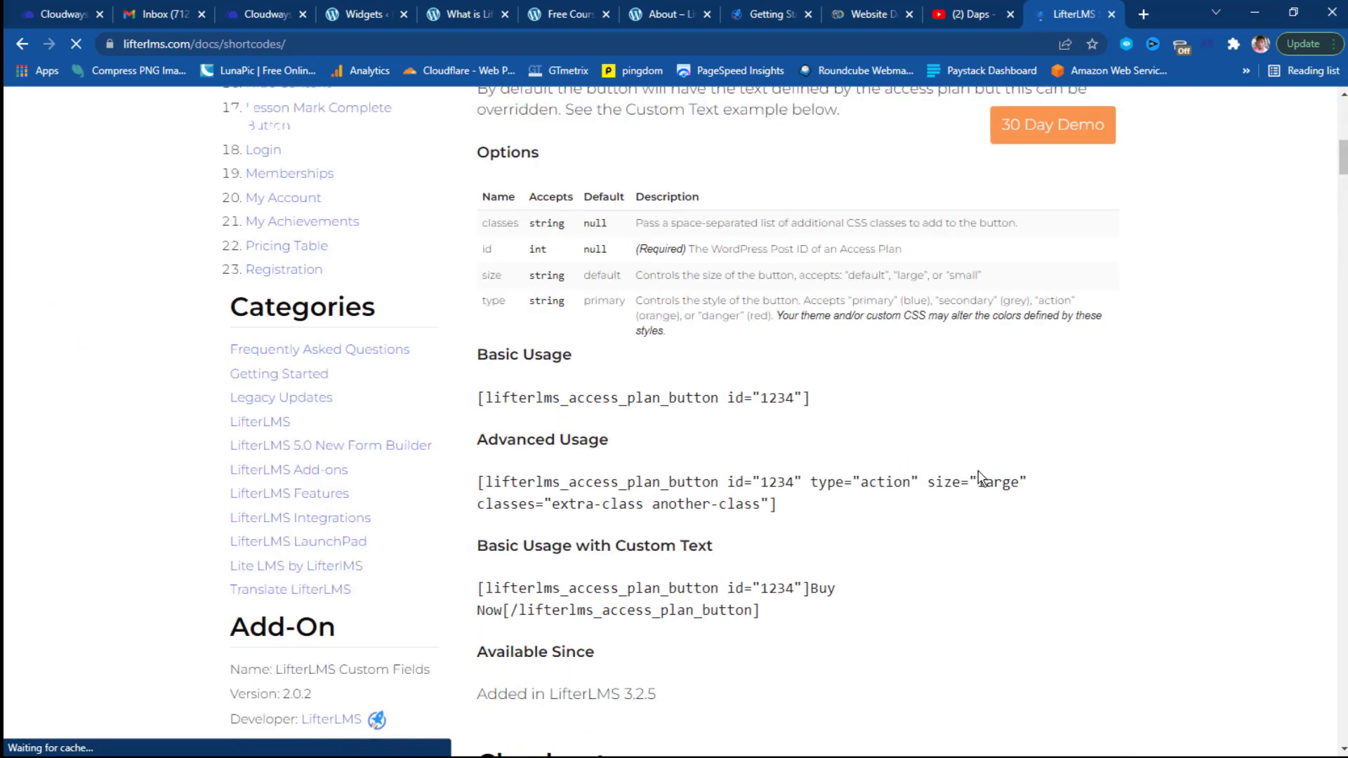
{"action": "scroll", "coordinate": [981, 478], "scroll_direction": "down", "scroll_amount": 3}
{"action": "scroll", "coordinate": [981, 478], "scroll_direction": "up", "scroll_amount": 3}
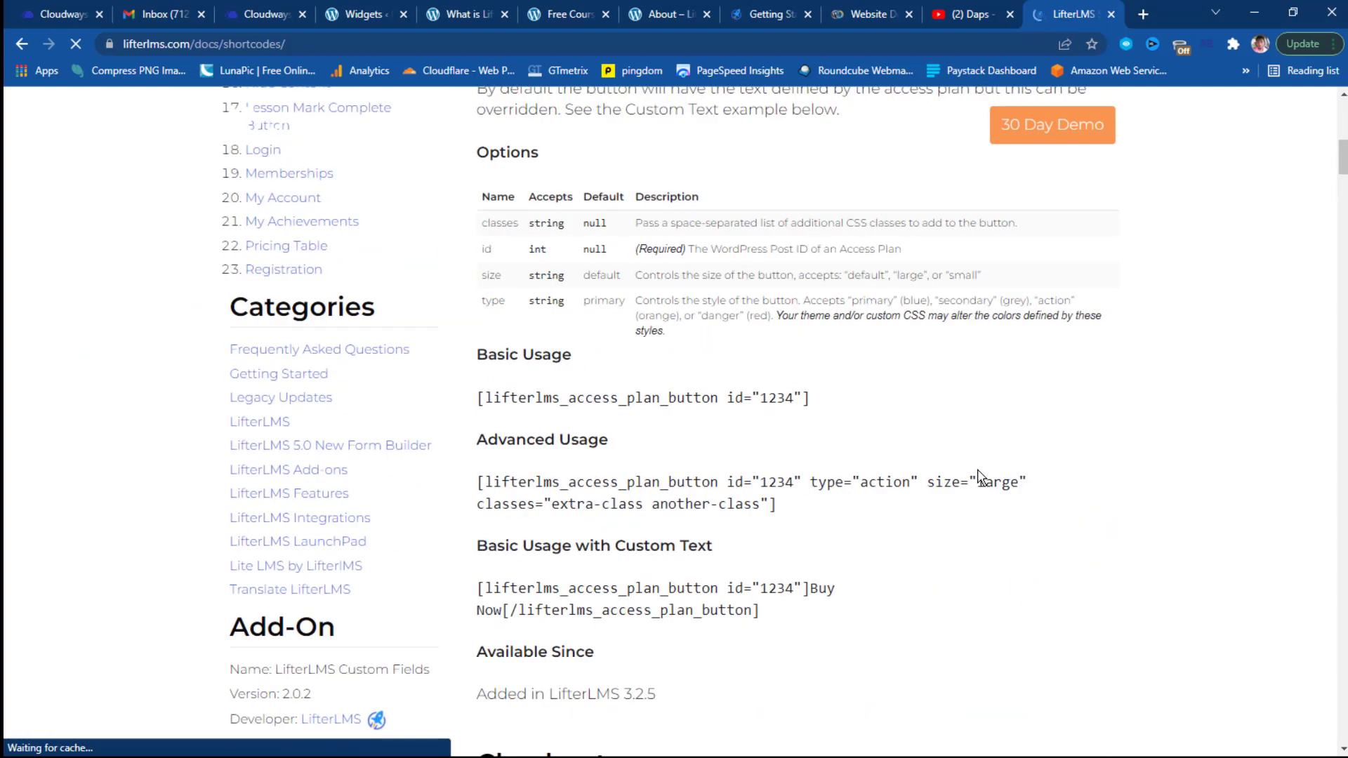
{"action": "scroll", "coordinate": [981, 478], "scroll_direction": "down", "scroll_amount": 20}
{"action": "scroll", "coordinate": [981, 478], "scroll_direction": "down", "scroll_amount": 15}
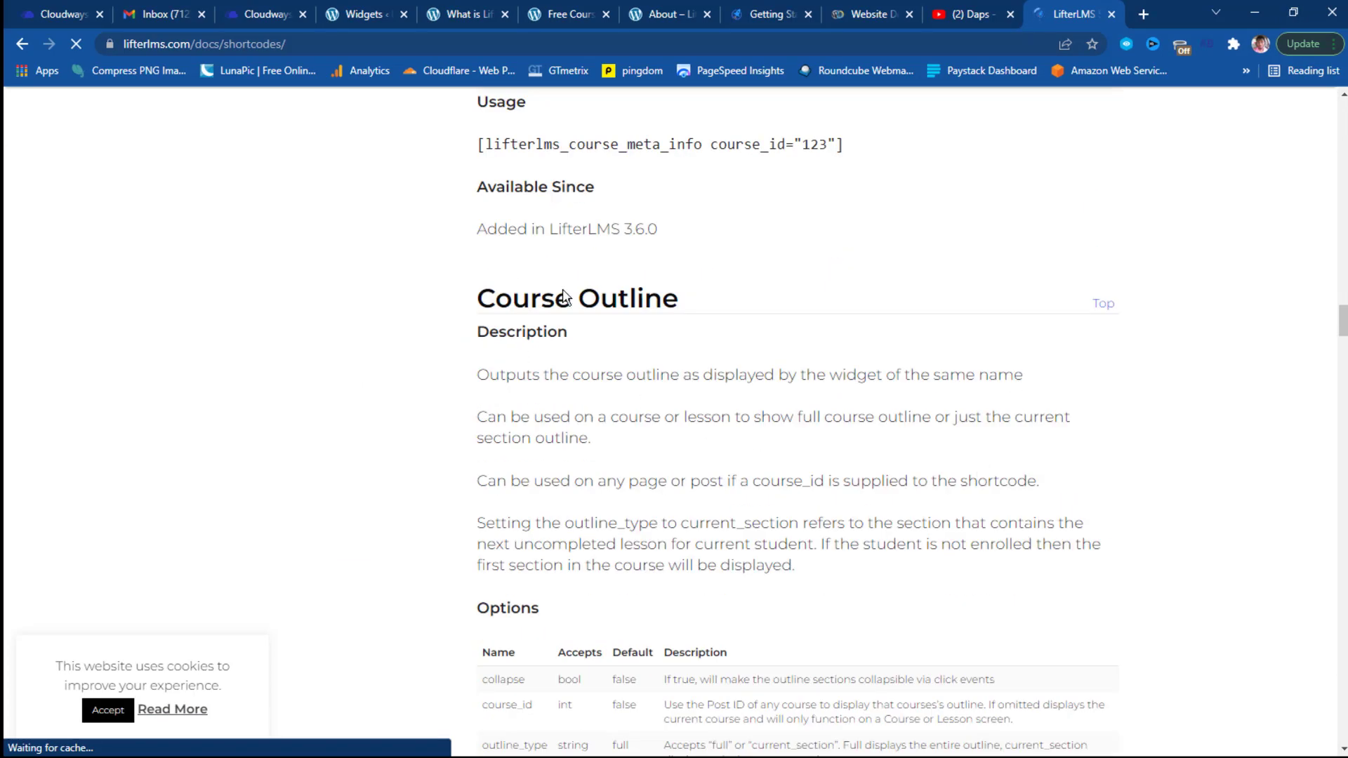
{"action": "scroll", "coordinate": [706, 328], "scroll_direction": "down", "scroll_amount": 4}
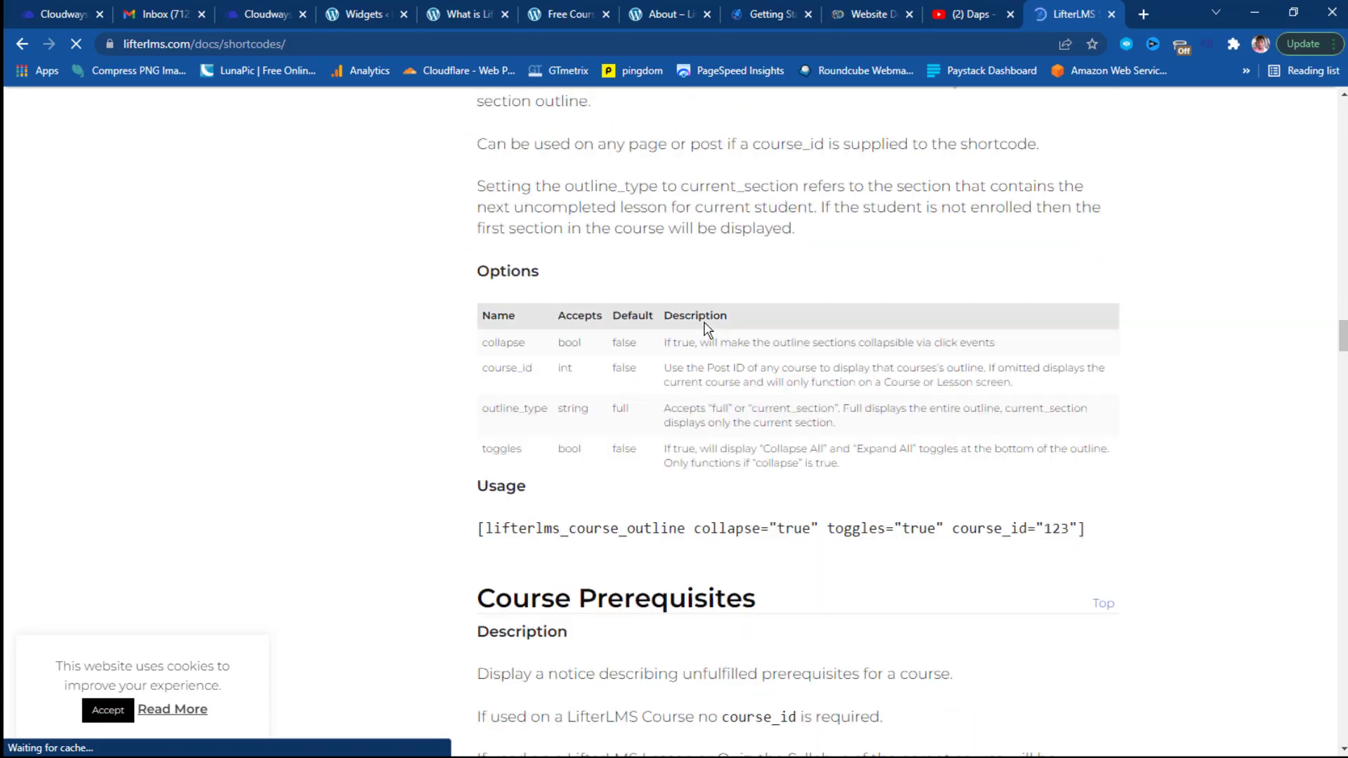
Copy the Course Outline shortcode from its Usage line.
{"action": "left_click_drag", "start_coordinate": [1085, 530], "coordinate": [488, 535]}
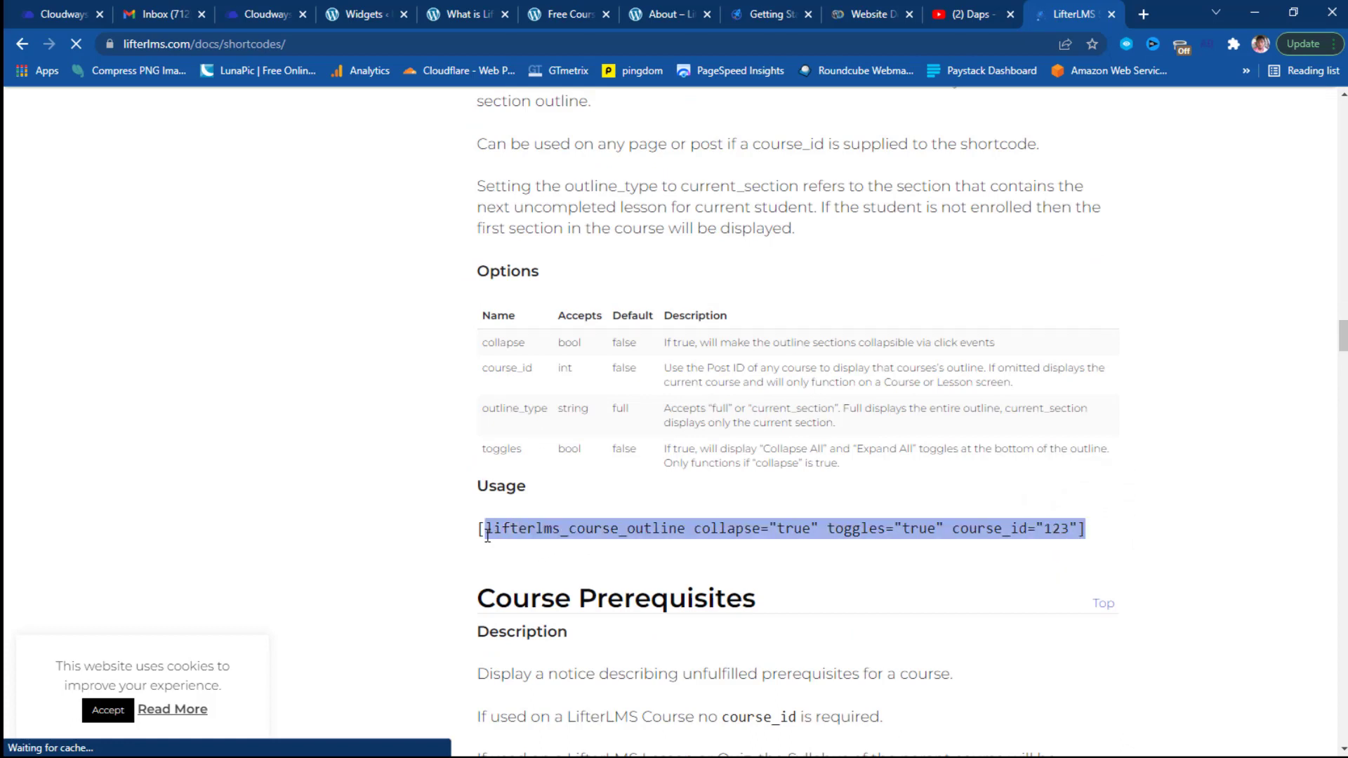
{"action": "right_click", "coordinate": [505, 533]}
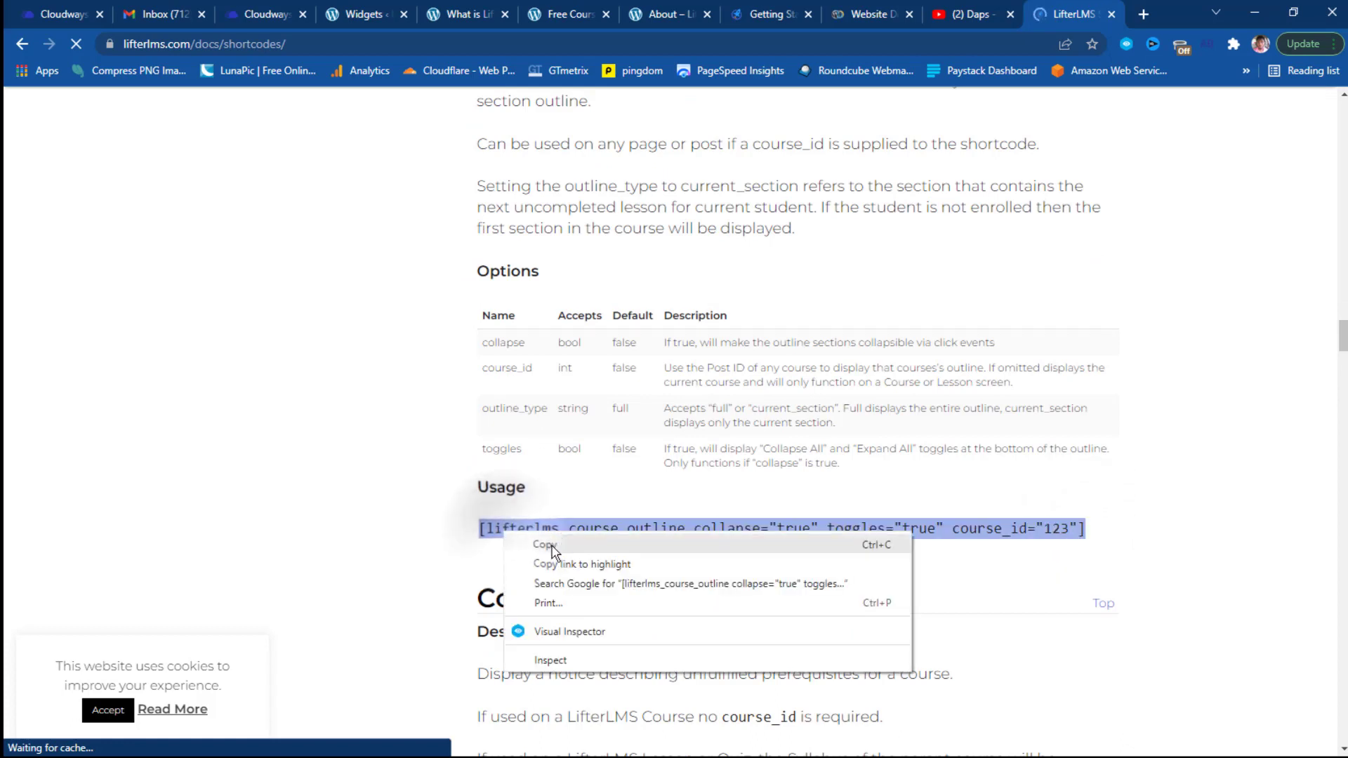
{"action": "left_click", "coordinate": [542, 544]}
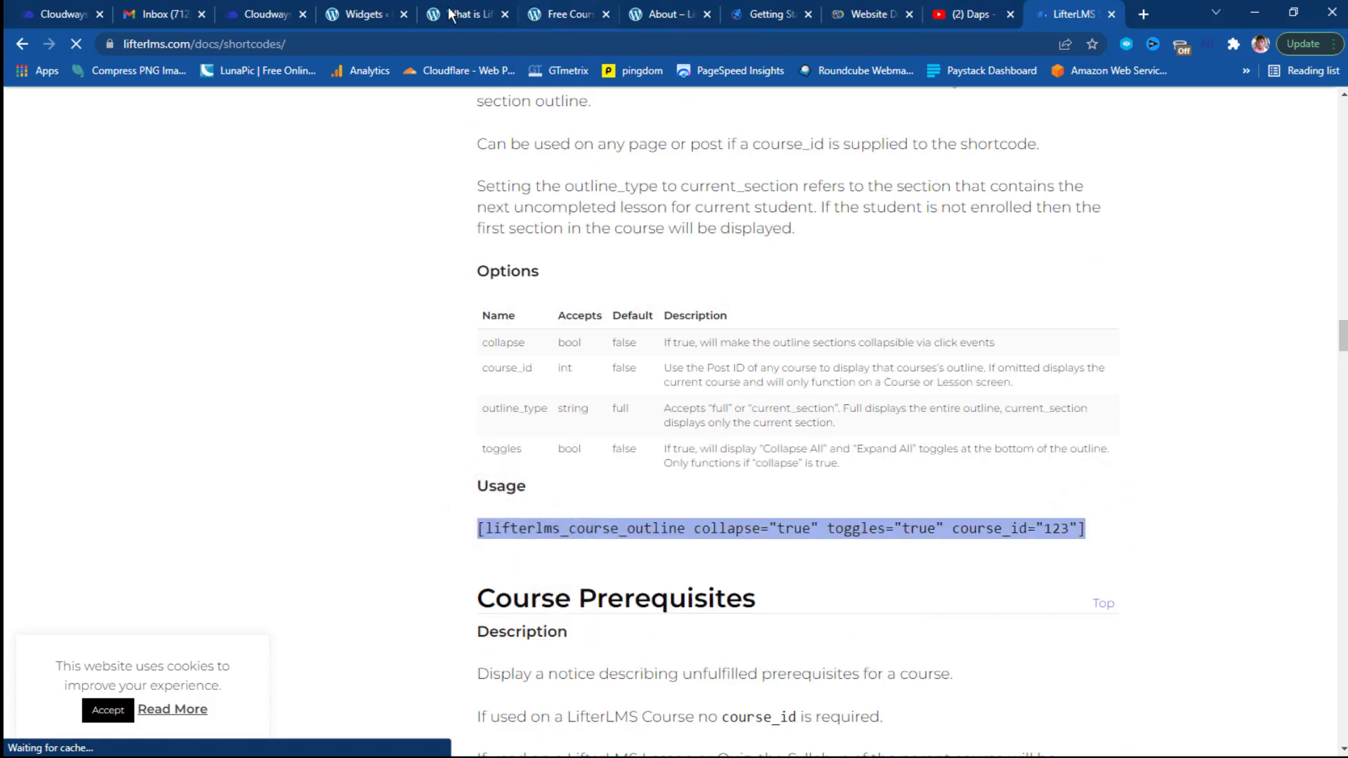
Add a Shortcode block to the Course Sidebar widget area.
{"action": "left_click", "coordinate": [362, 14]}
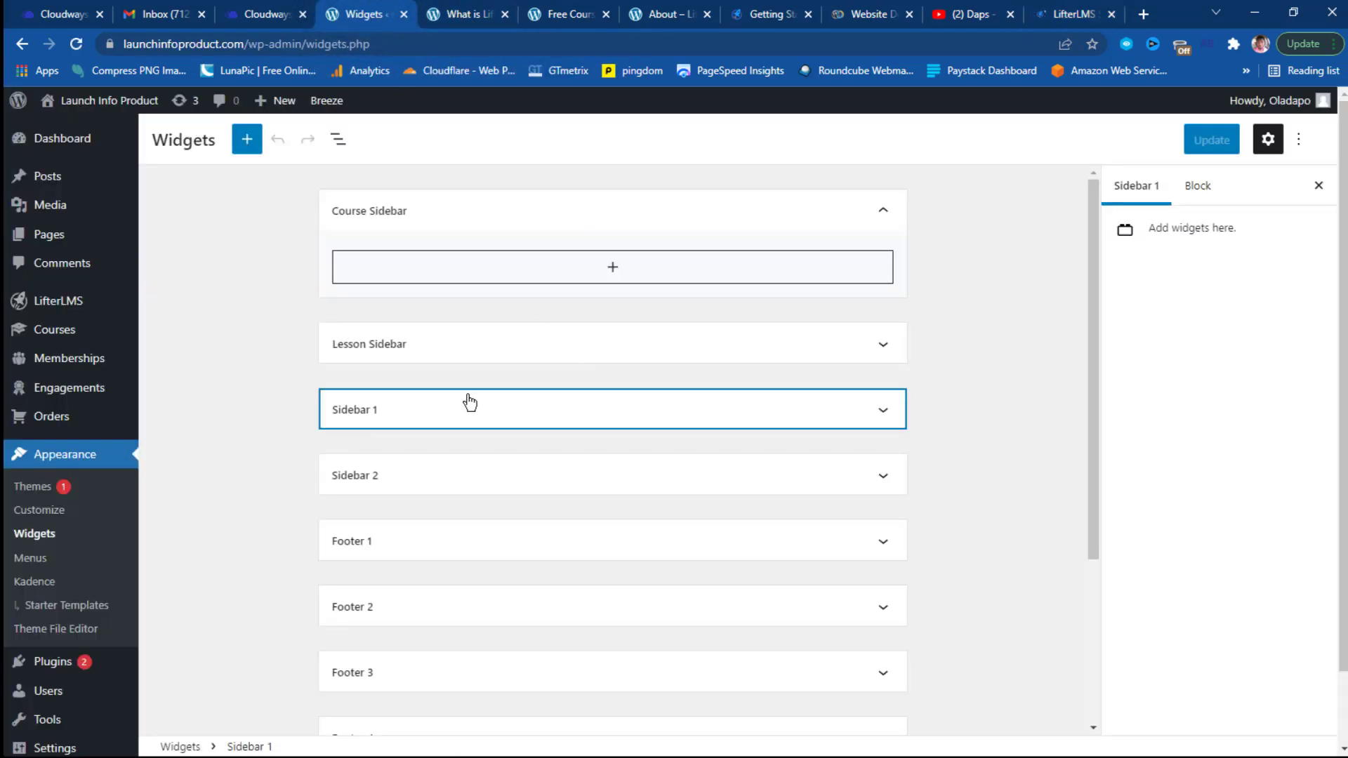
{"action": "left_click", "coordinate": [617, 269]}
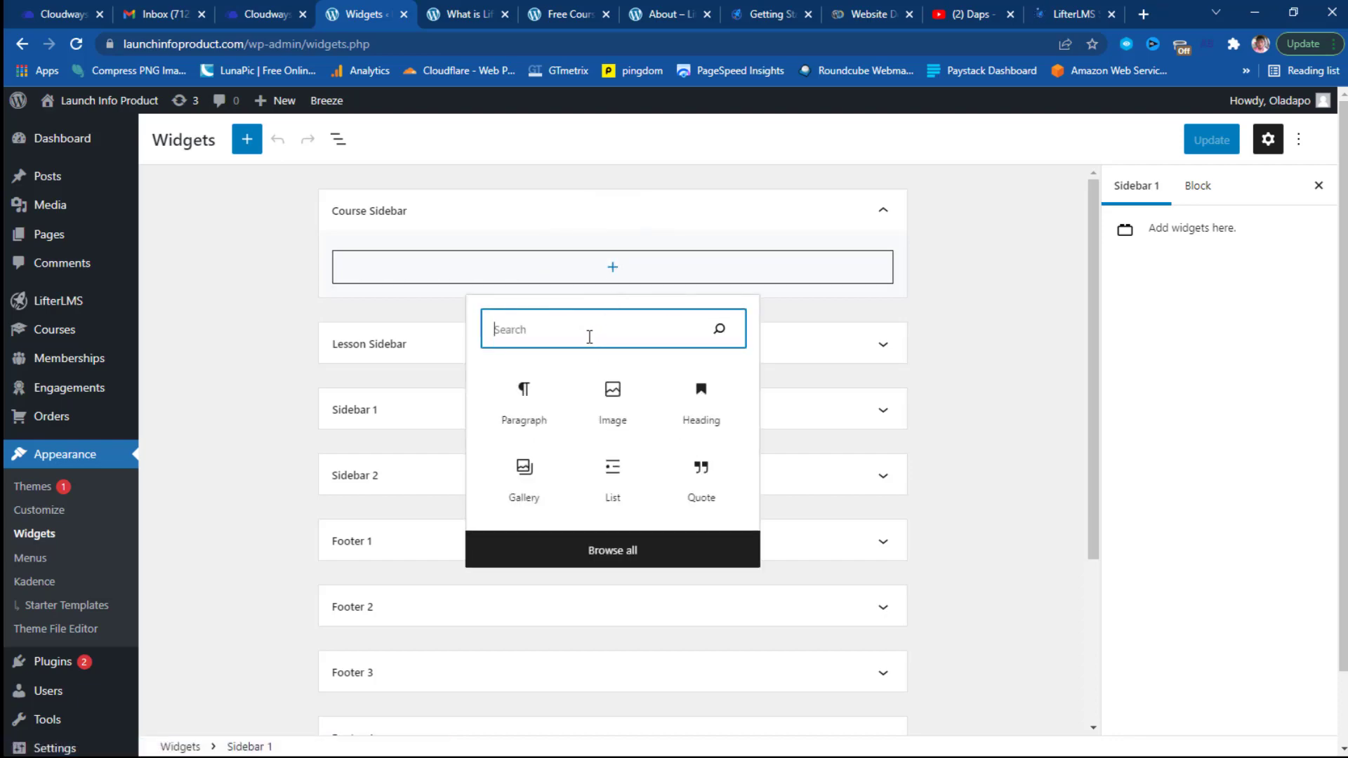
{"action": "left_click", "coordinate": [589, 335]}
{"action": "type", "text": "short"}
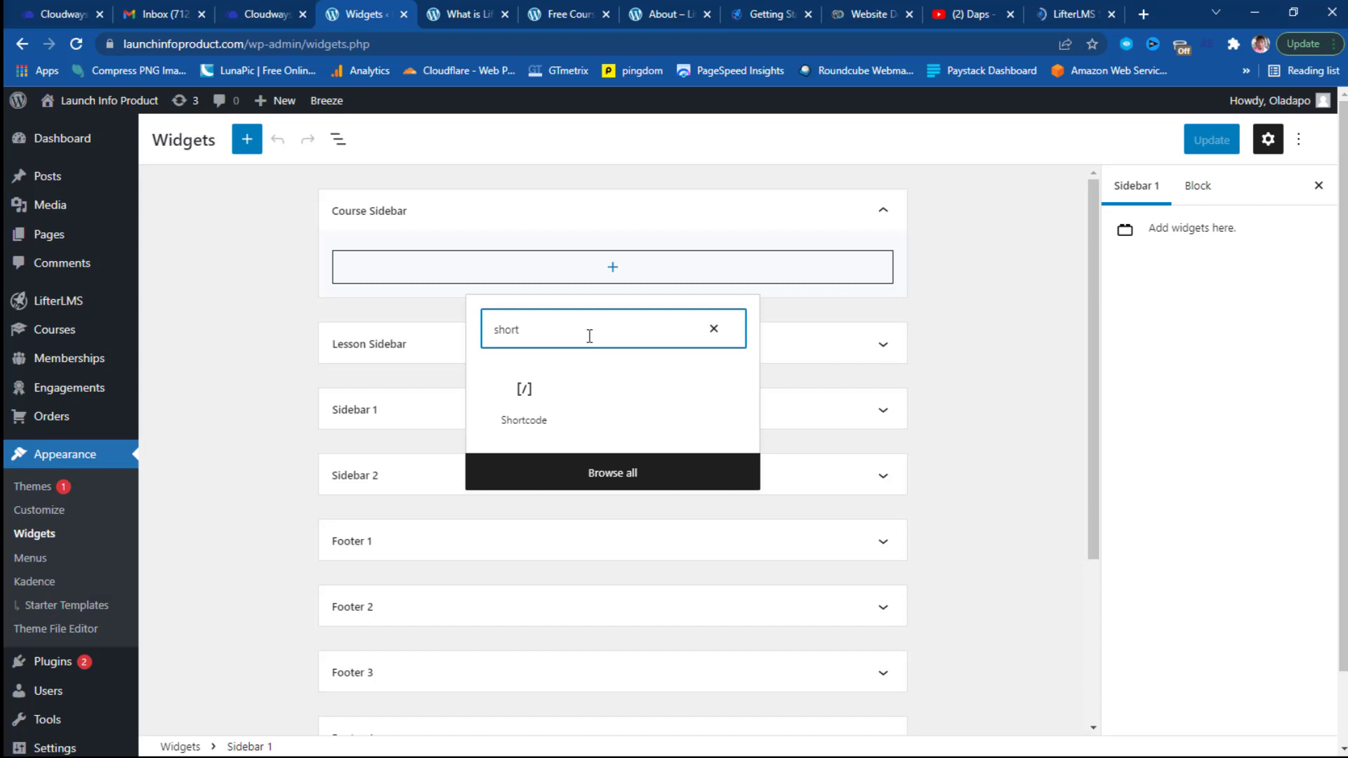
{"action": "left_click", "coordinate": [518, 409]}
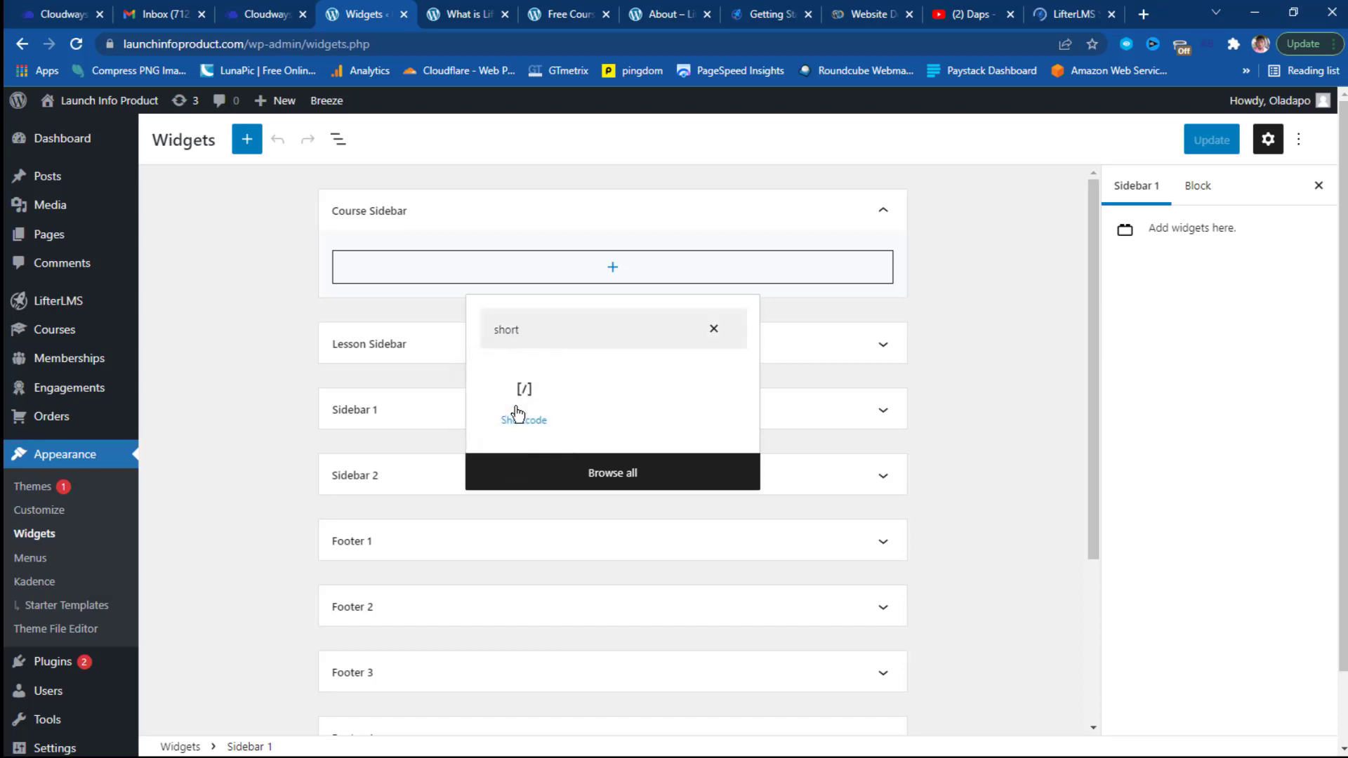
Paste the course outline shortcode into the block and remove course_id="123".
{"action": "left_click", "coordinate": [398, 311]}
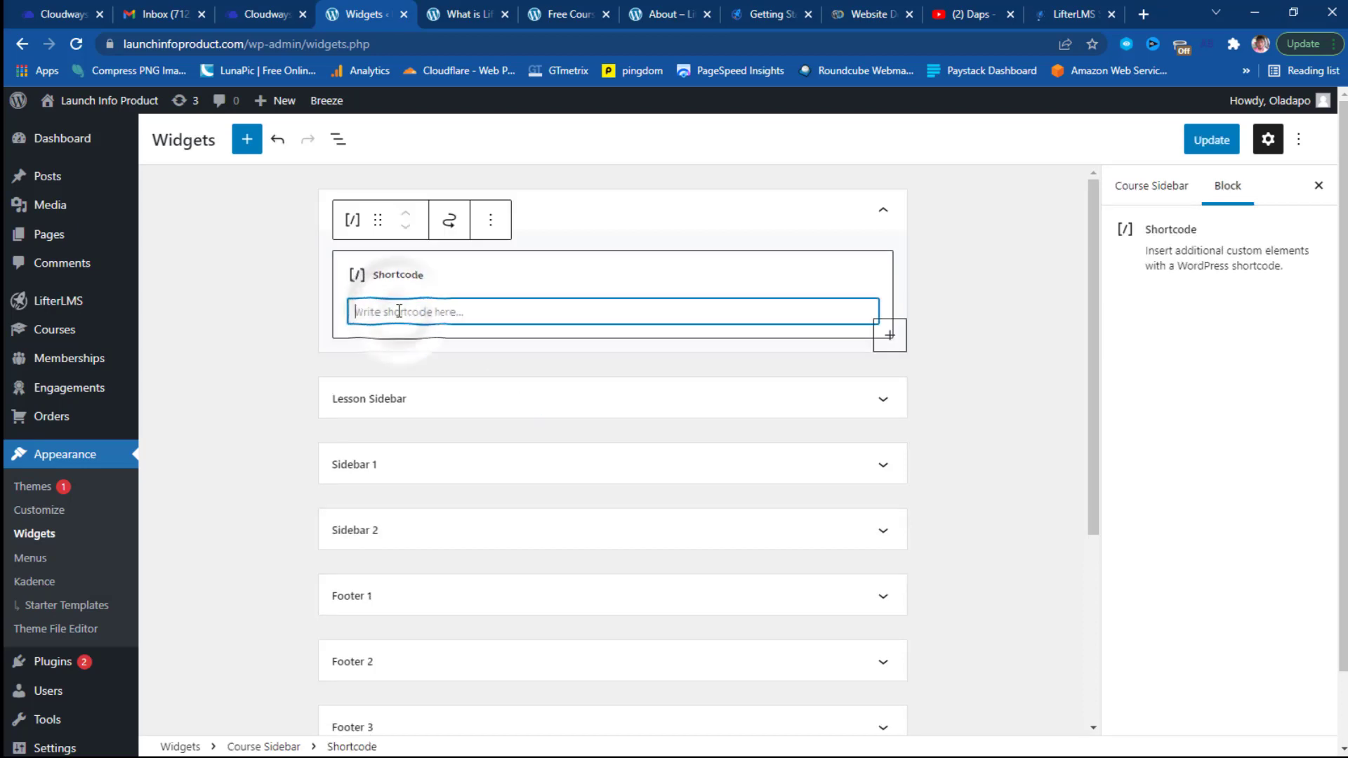
{"action": "key", "text": "ctrl+v"}
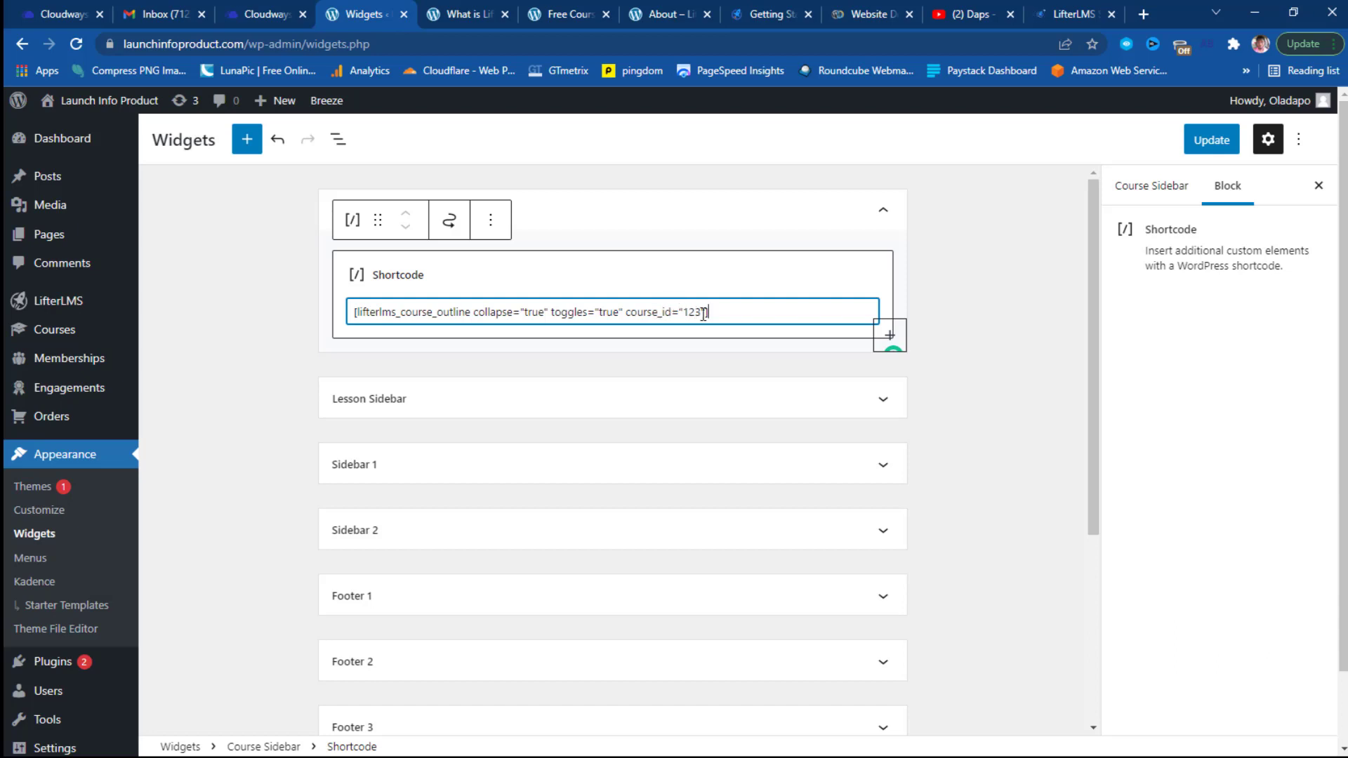
{"action": "left_click_drag", "start_coordinate": [702, 313], "coordinate": [664, 313]}
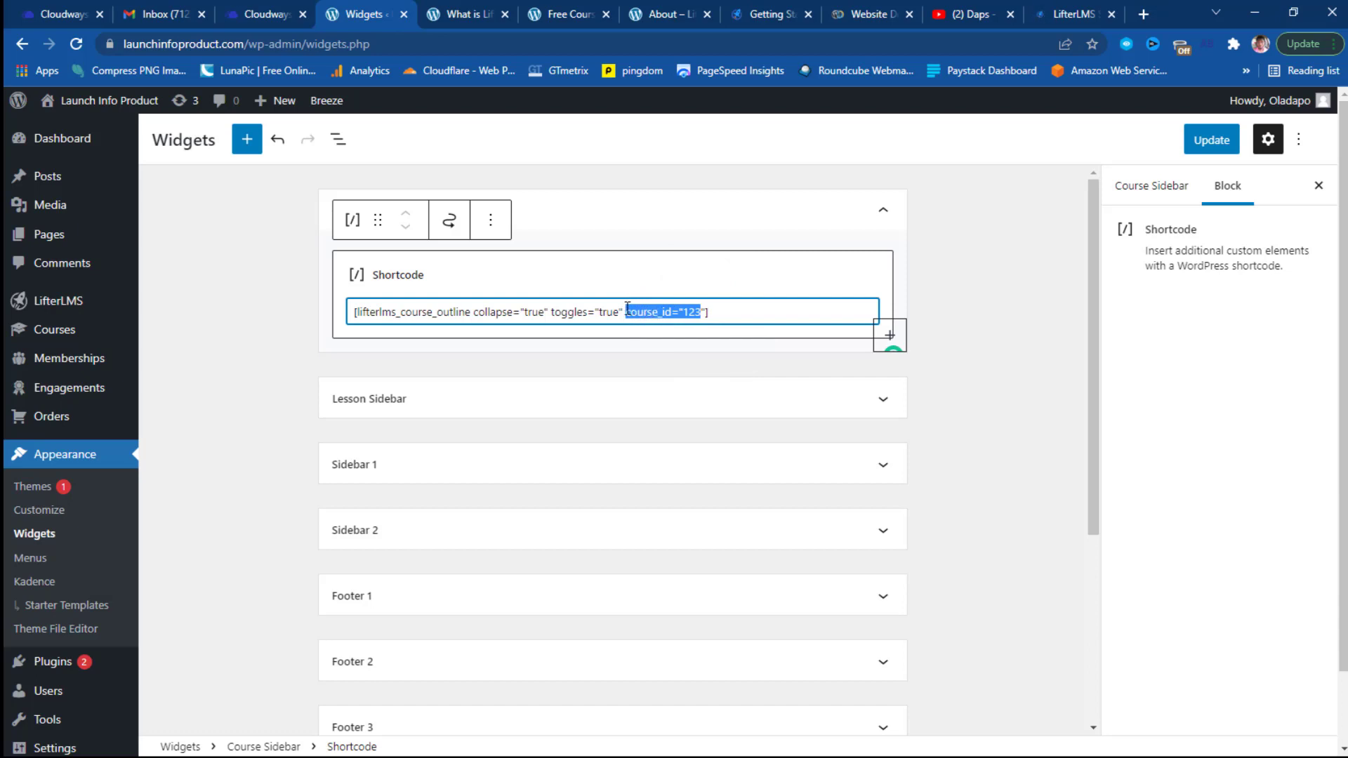
{"action": "key", "text": "BackSpace"}
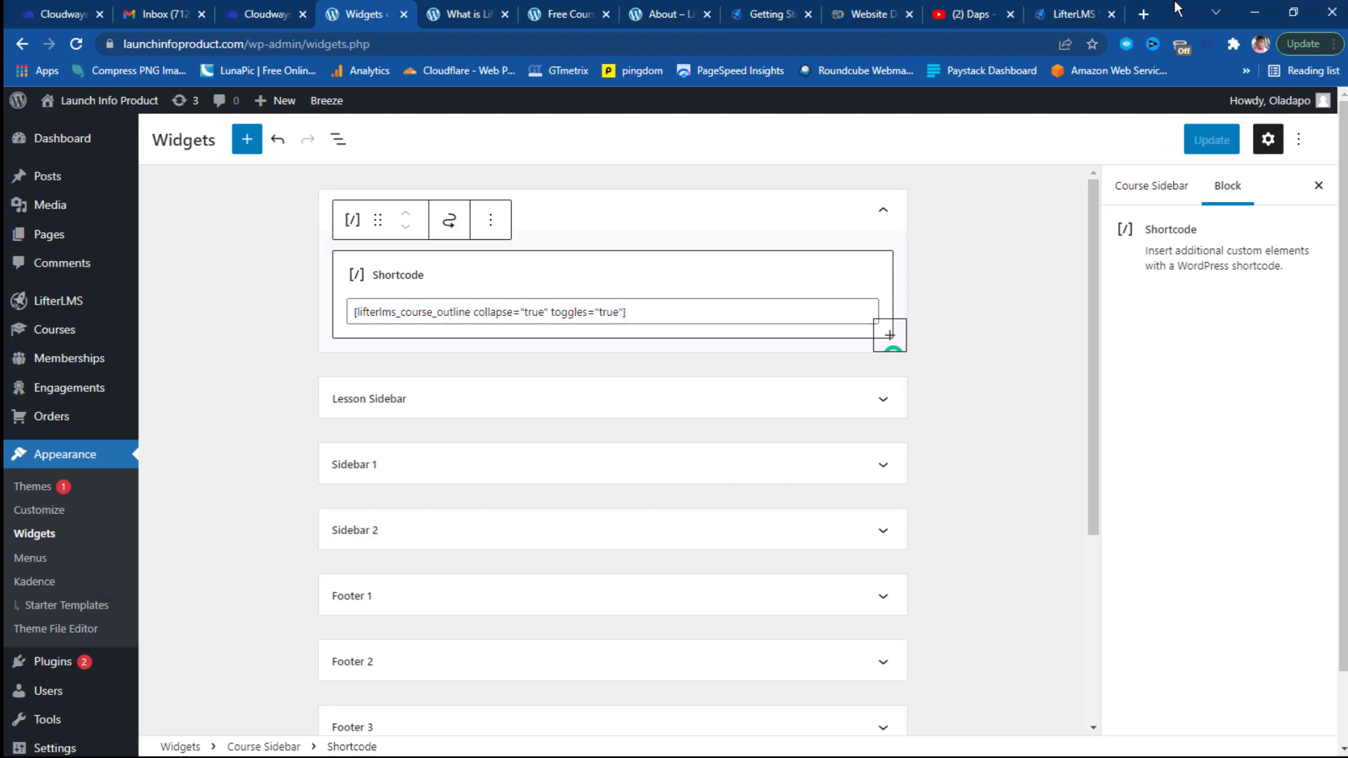
Copy the [lifterlms_course_progress] usage example from the Course Progress section of the LifterLMS Shortcodes docs.
{"action": "left_click", "coordinate": [1046, 15]}
{"action": "scroll", "coordinate": [685, 302], "scroll_direction": "up", "scroll_amount": 5}
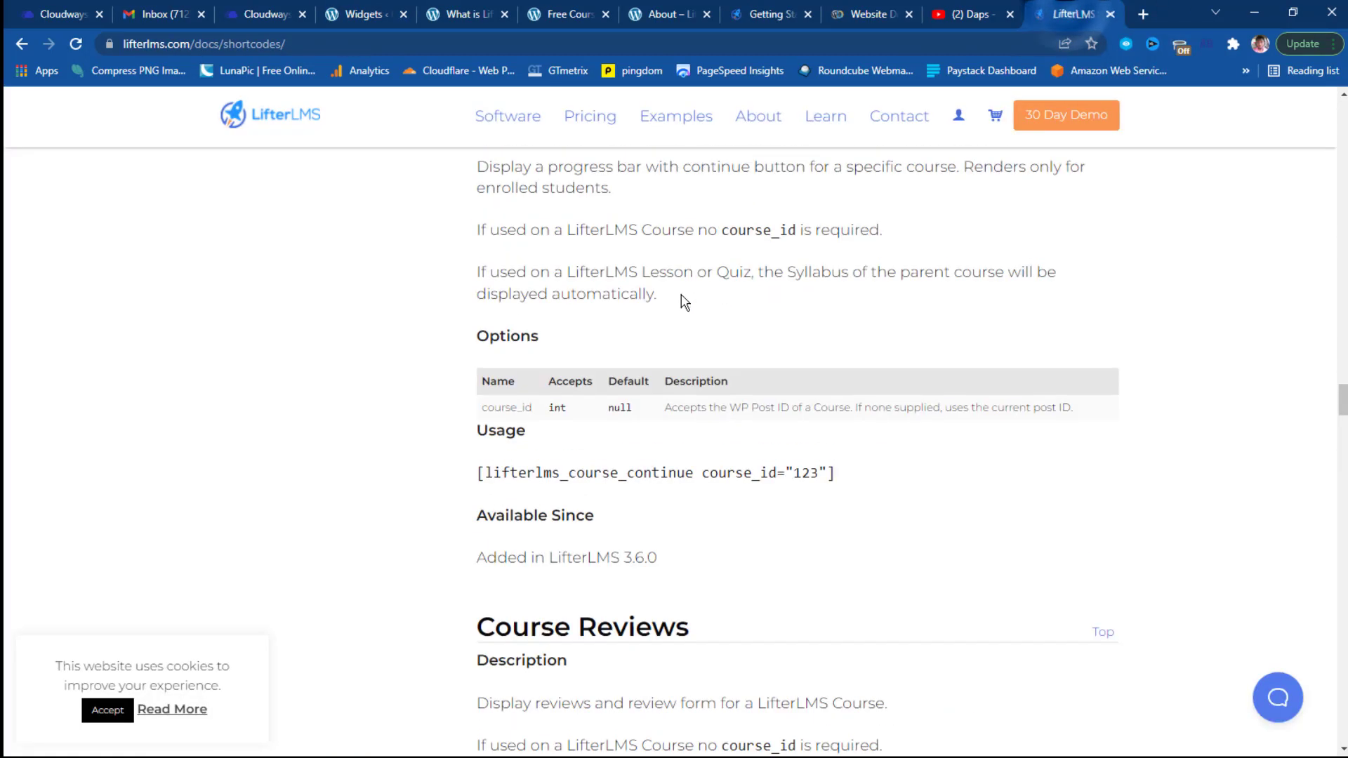
{"action": "scroll", "coordinate": [685, 302], "scroll_direction": "up", "scroll_amount": 10}
{"action": "scroll", "coordinate": [685, 302], "scroll_direction": "down", "scroll_amount": 5}
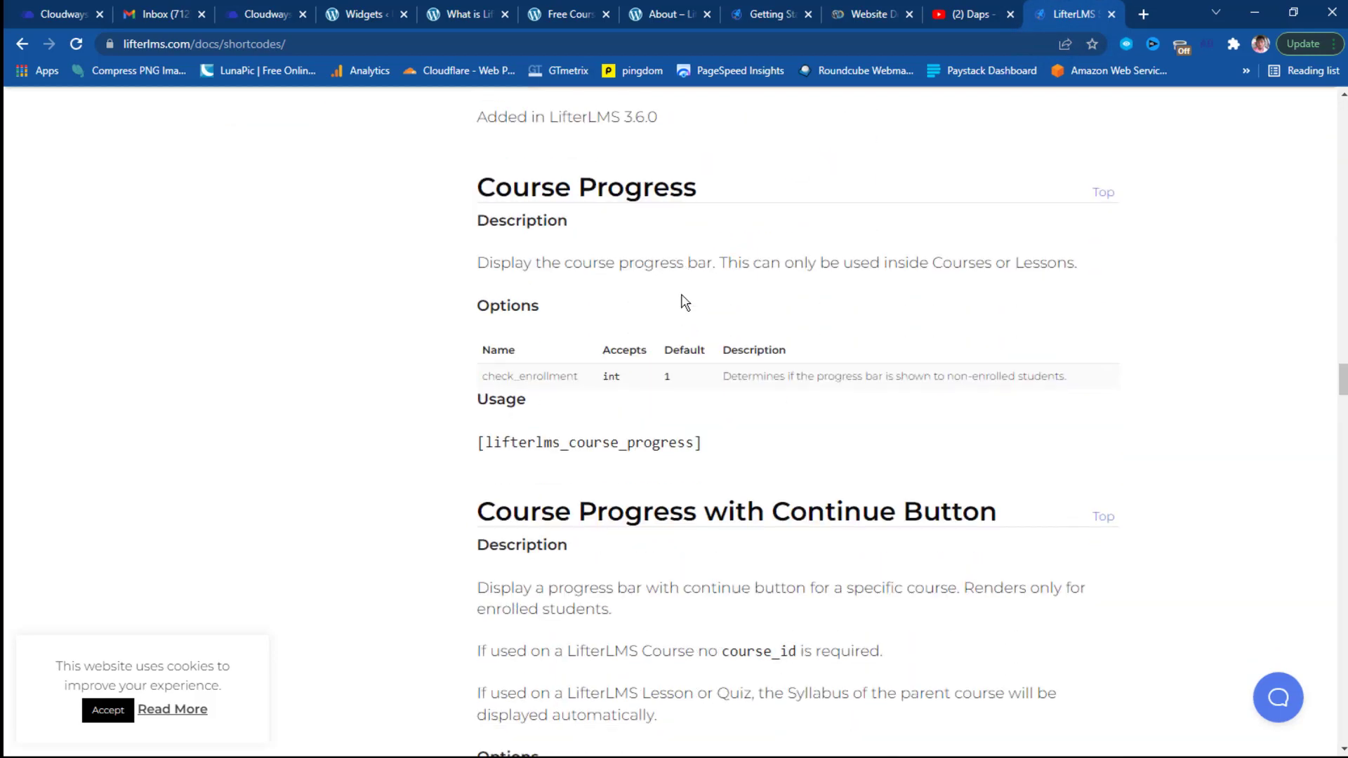
{"action": "left_click_drag", "start_coordinate": [704, 443], "coordinate": [485, 442]}
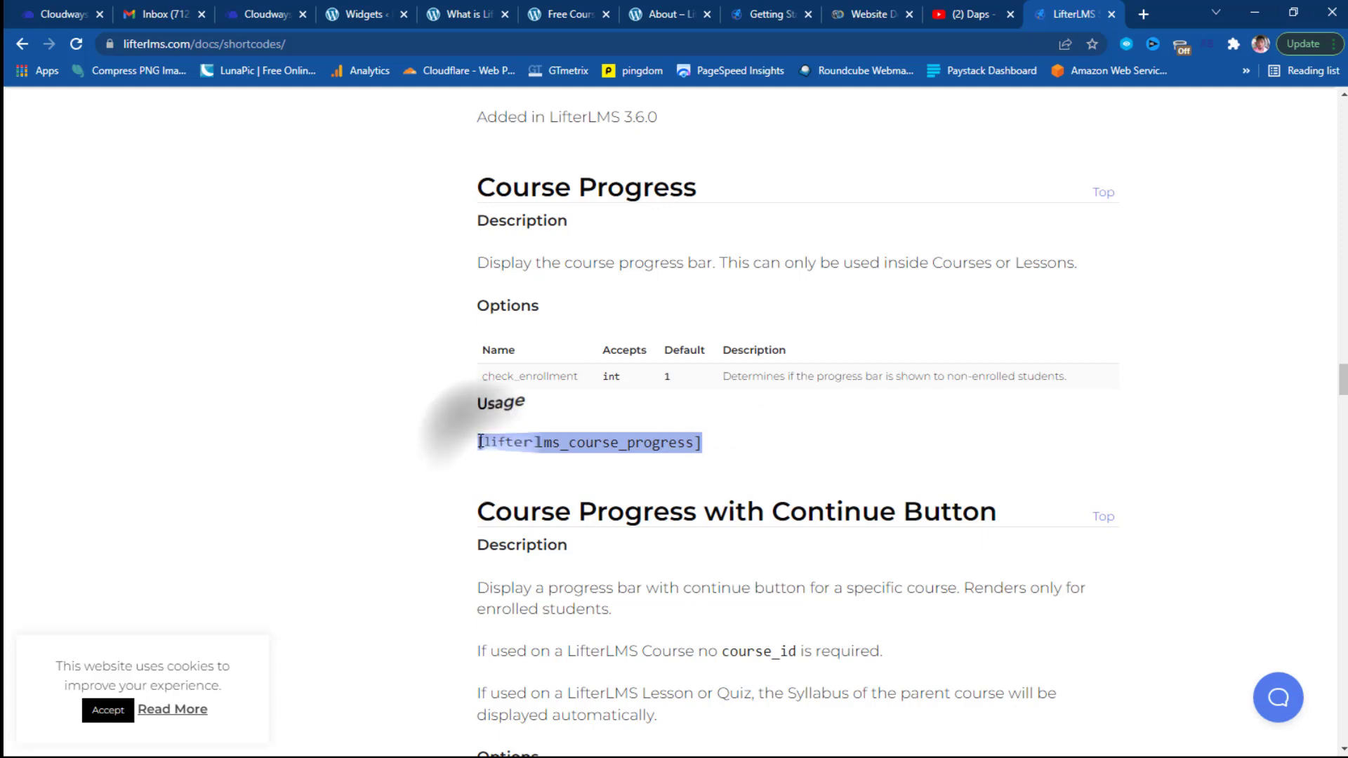
{"action": "right_click", "coordinate": [483, 443]}
{"action": "left_click", "coordinate": [513, 451]}
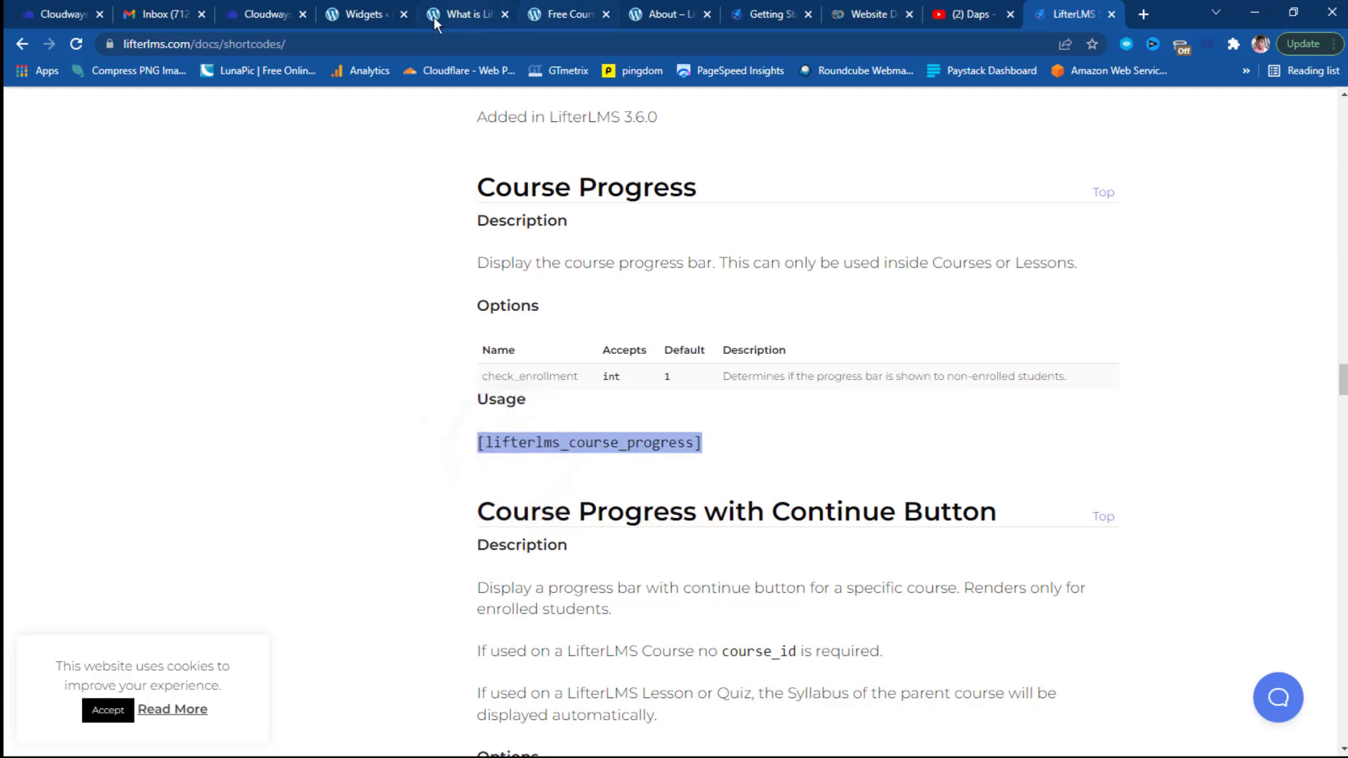
Insert a Shortcode block below the course outline block and paste [lifterlms_course_progress] into it.
{"action": "left_click", "coordinate": [362, 14]}
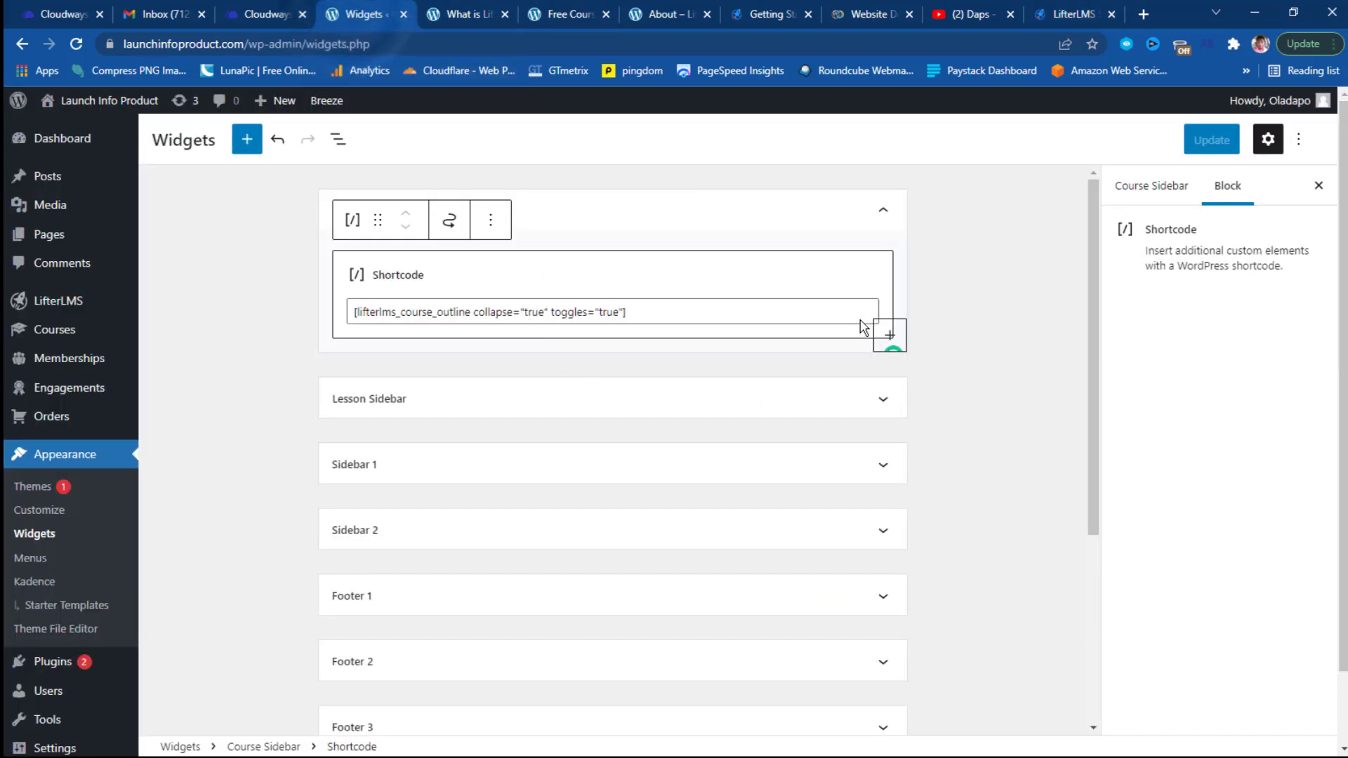
{"action": "left_click", "coordinate": [890, 338]}
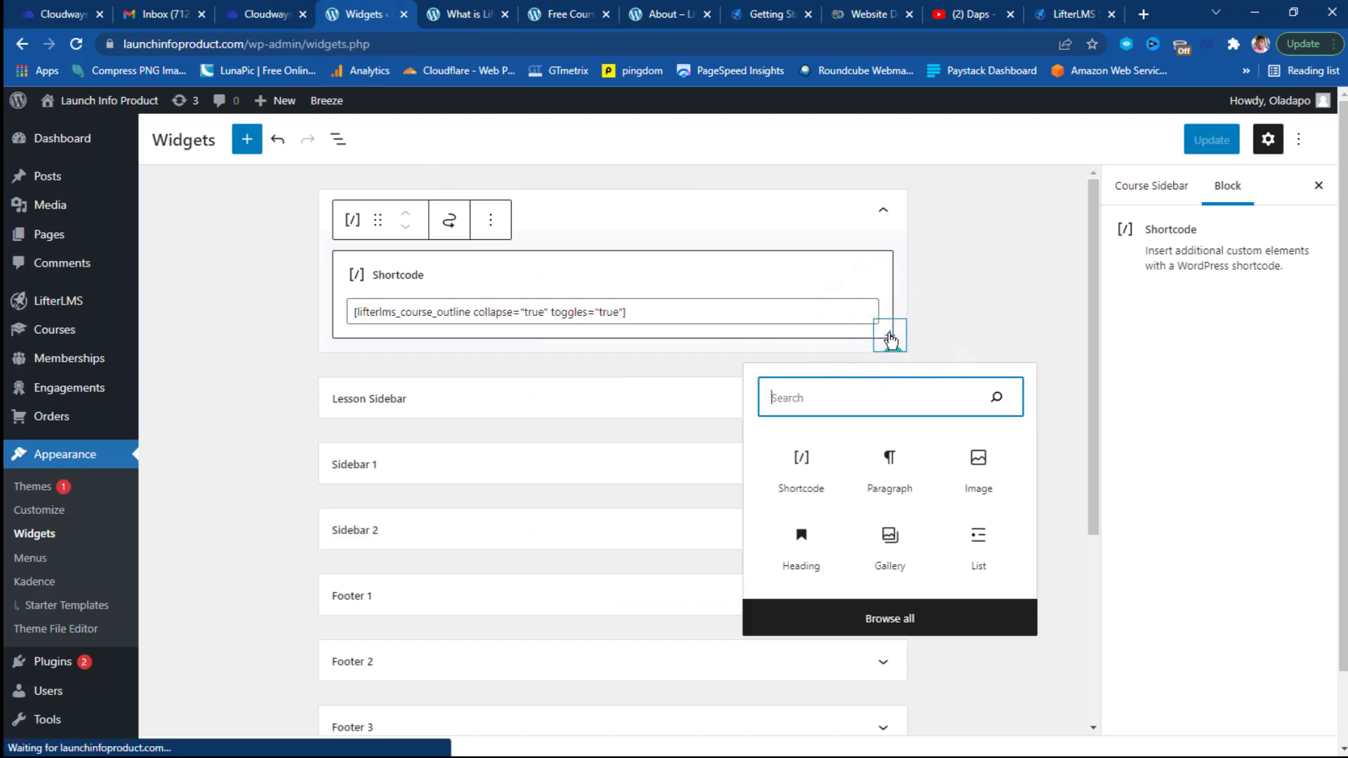
{"action": "left_click", "coordinate": [793, 485]}
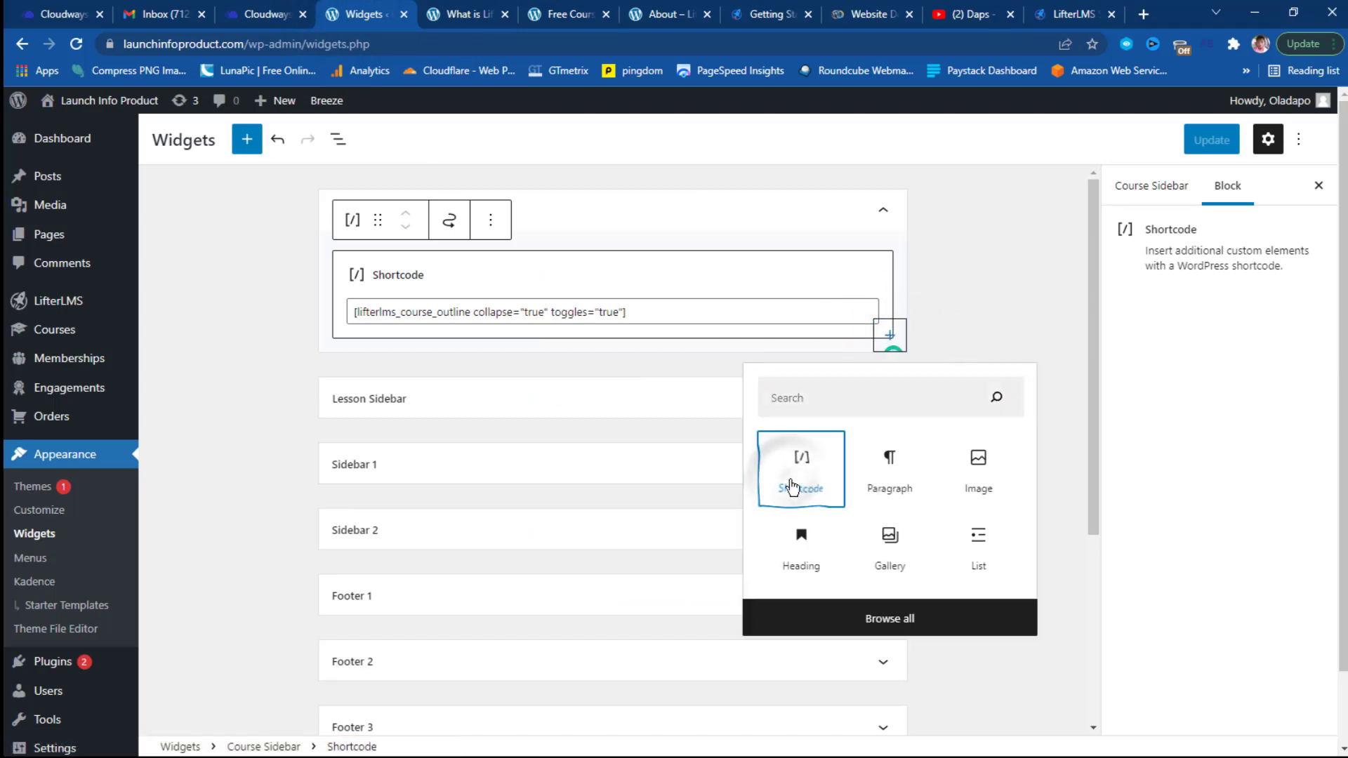
{"action": "left_click", "coordinate": [792, 484]}
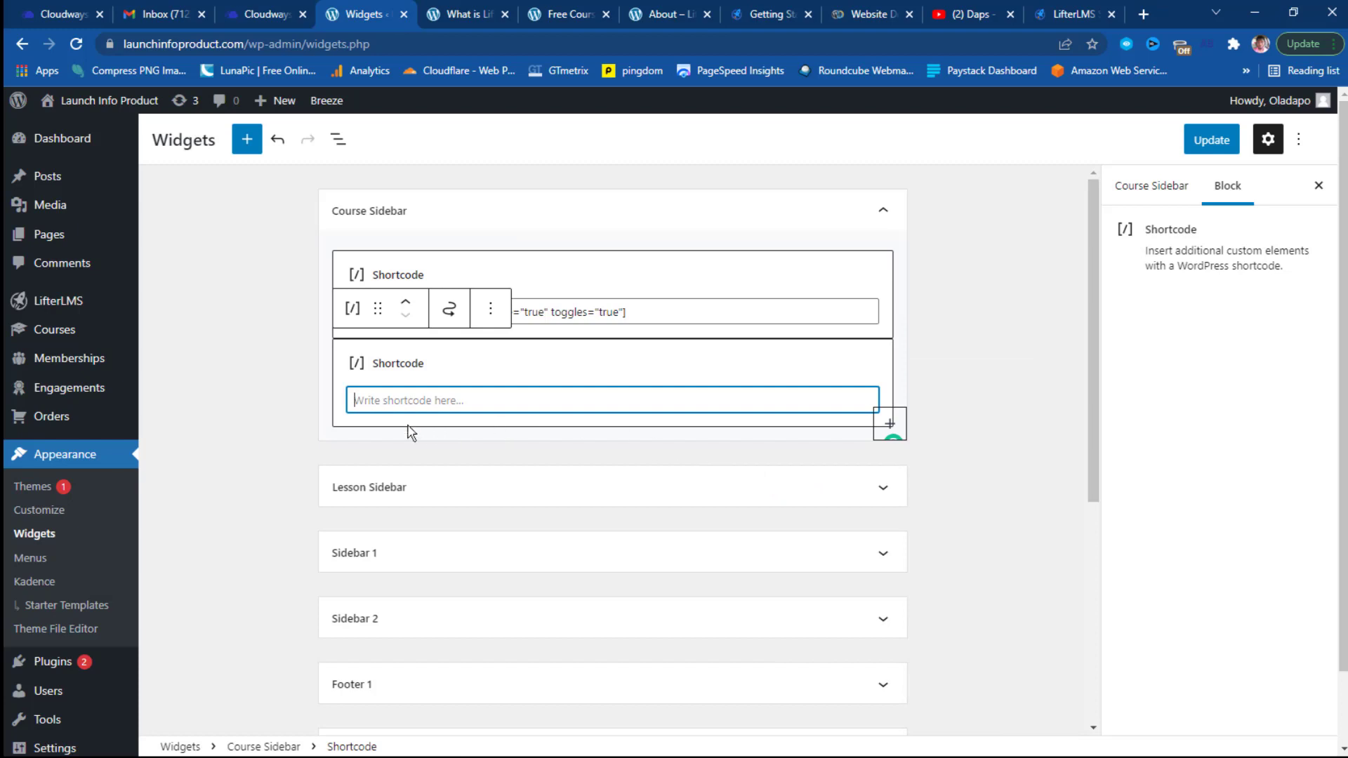
{"action": "right_click", "coordinate": [388, 400]}
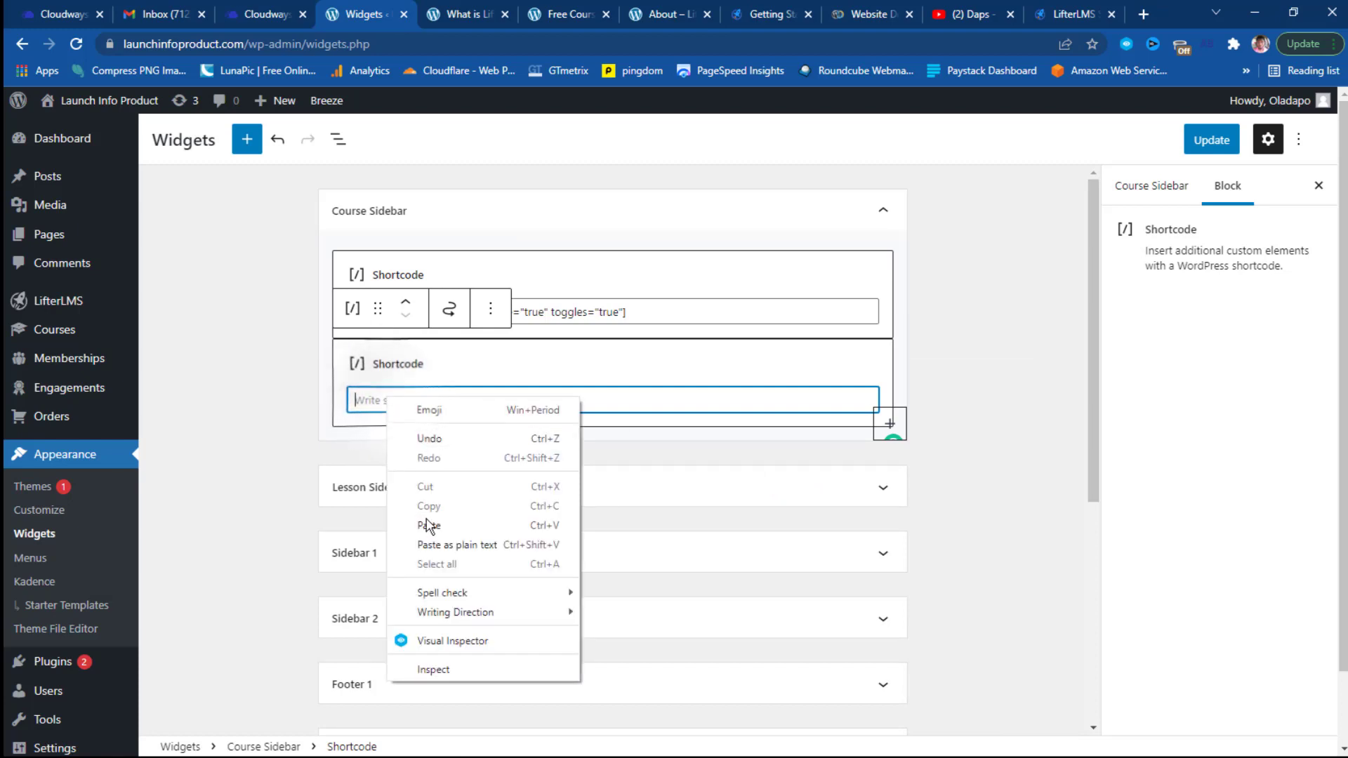
{"action": "left_click", "coordinate": [429, 525]}
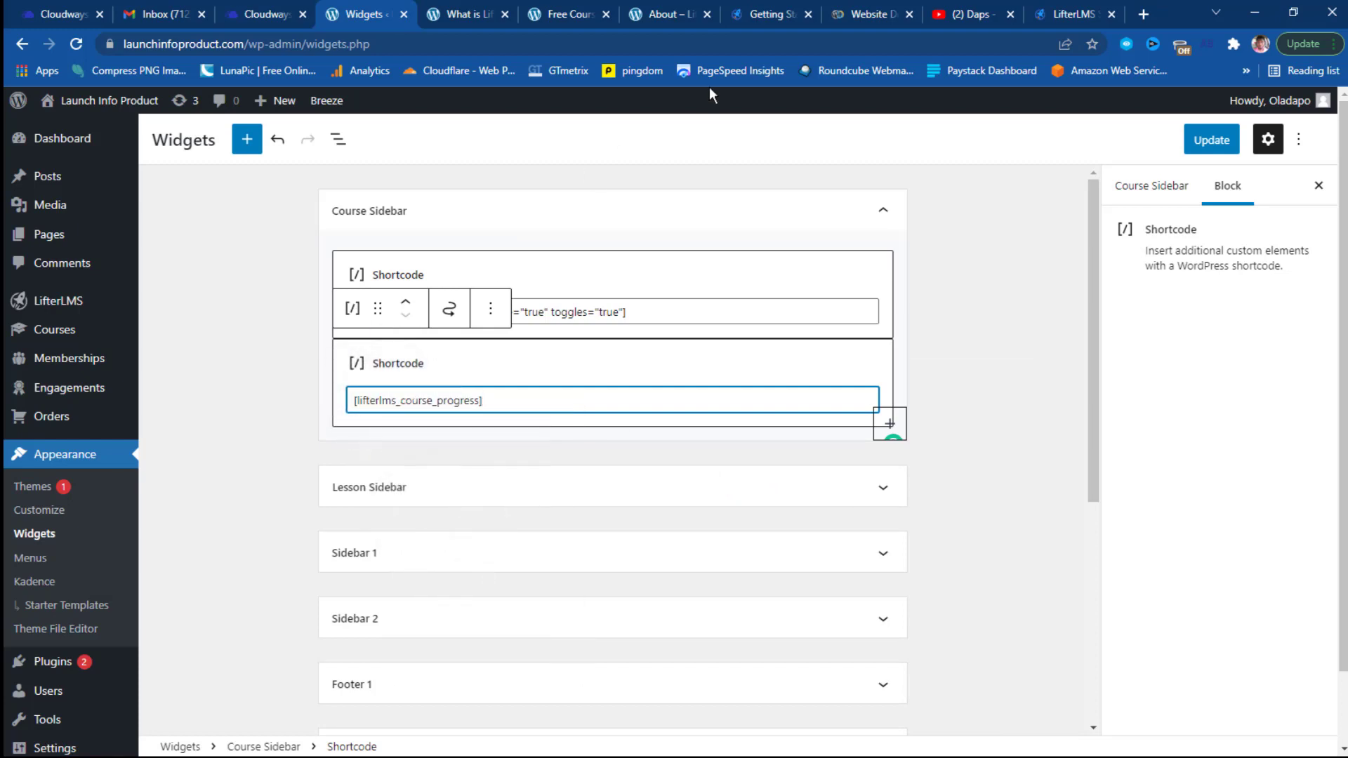
Copy the Course Reviews usage shortcode from the LifterLMS docs and return to the Widgets screen.
{"action": "left_click", "coordinate": [1066, 14]}
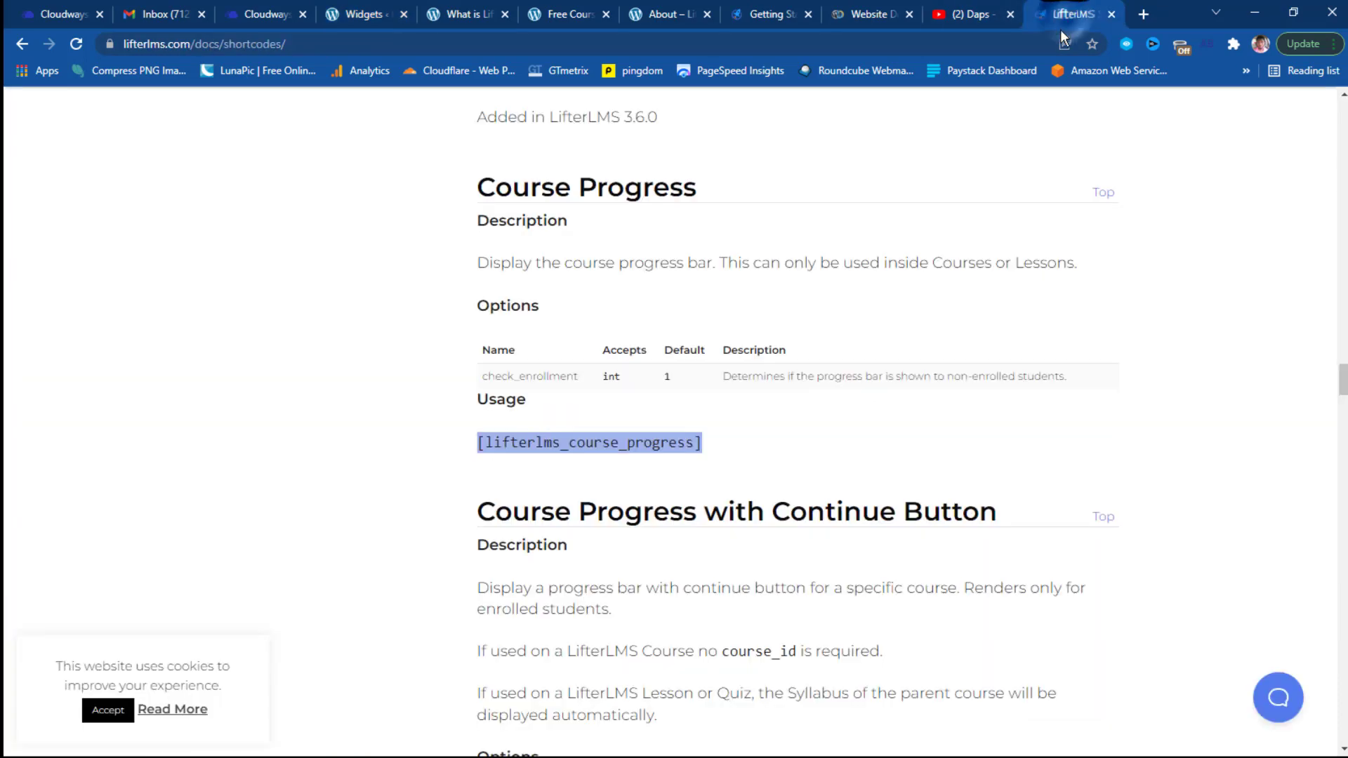
{"action": "scroll", "coordinate": [676, 432], "scroll_direction": "down", "scroll_amount": 5}
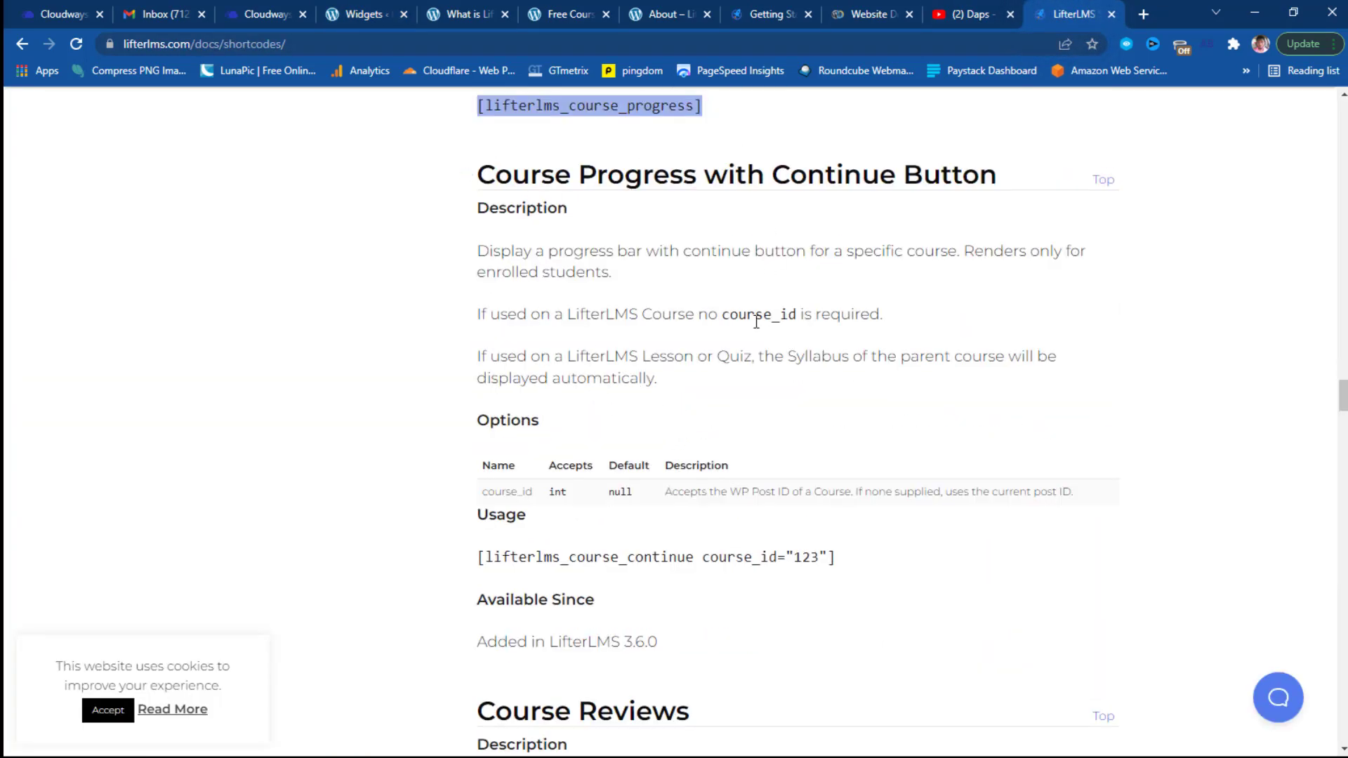
{"action": "scroll", "coordinate": [632, 355], "scroll_direction": "down", "scroll_amount": 7}
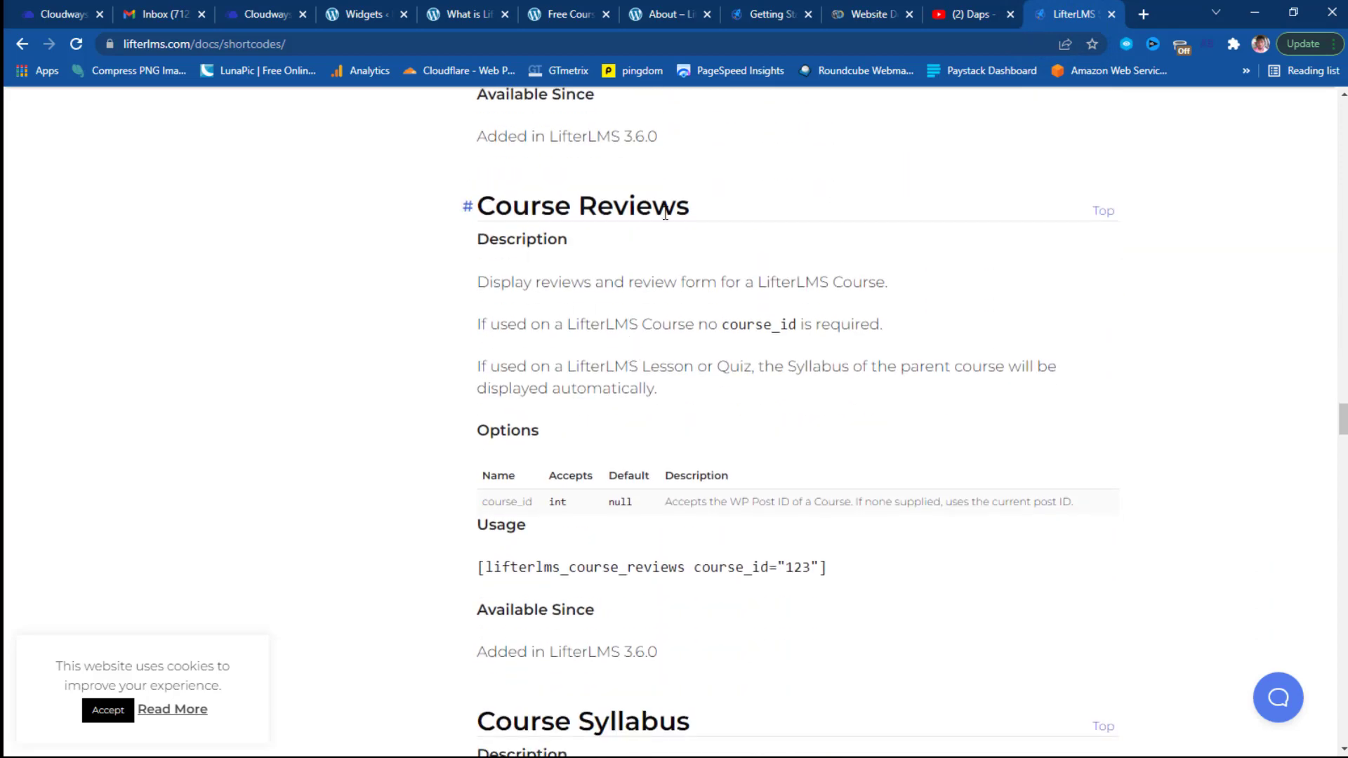
{"action": "scroll", "coordinate": [760, 532], "scroll_direction": "down", "scroll_amount": 2}
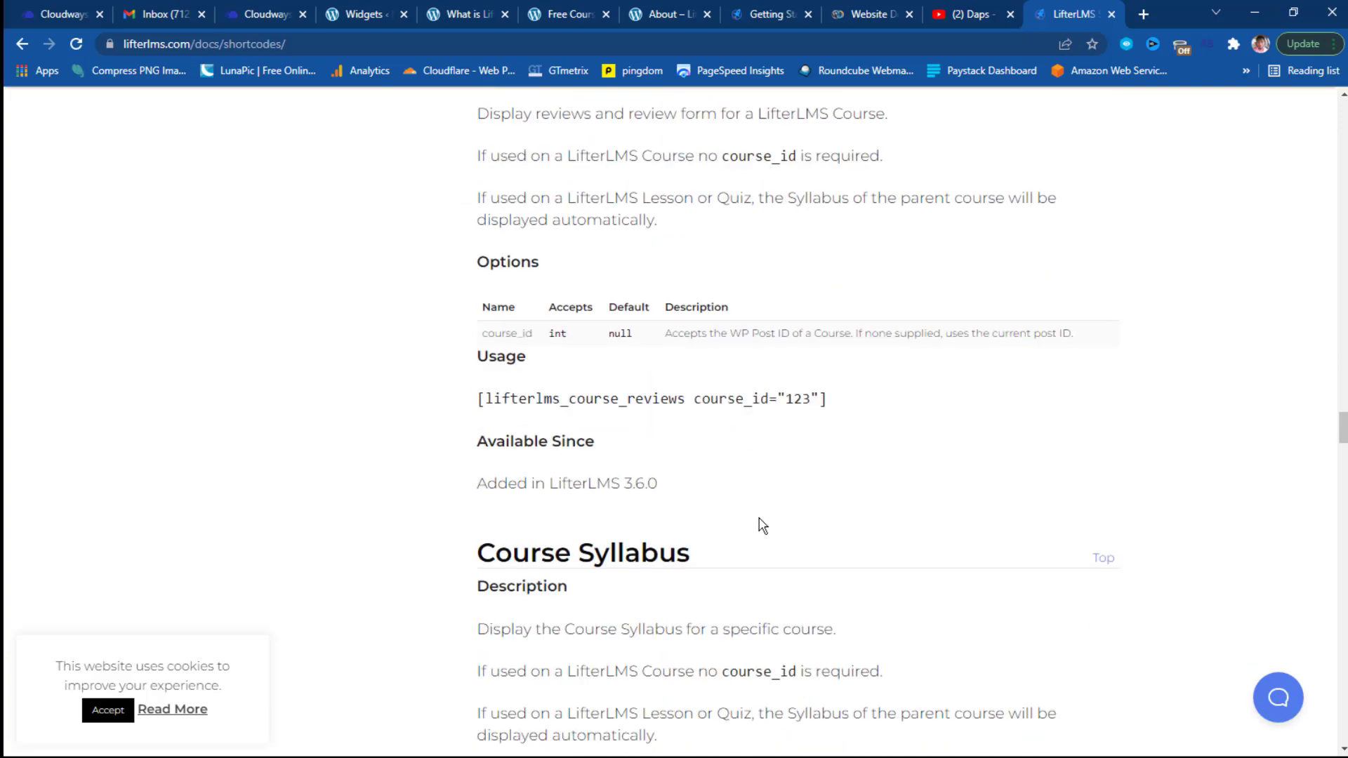
{"action": "scroll", "coordinate": [593, 394], "scroll_direction": "down", "scroll_amount": 5}
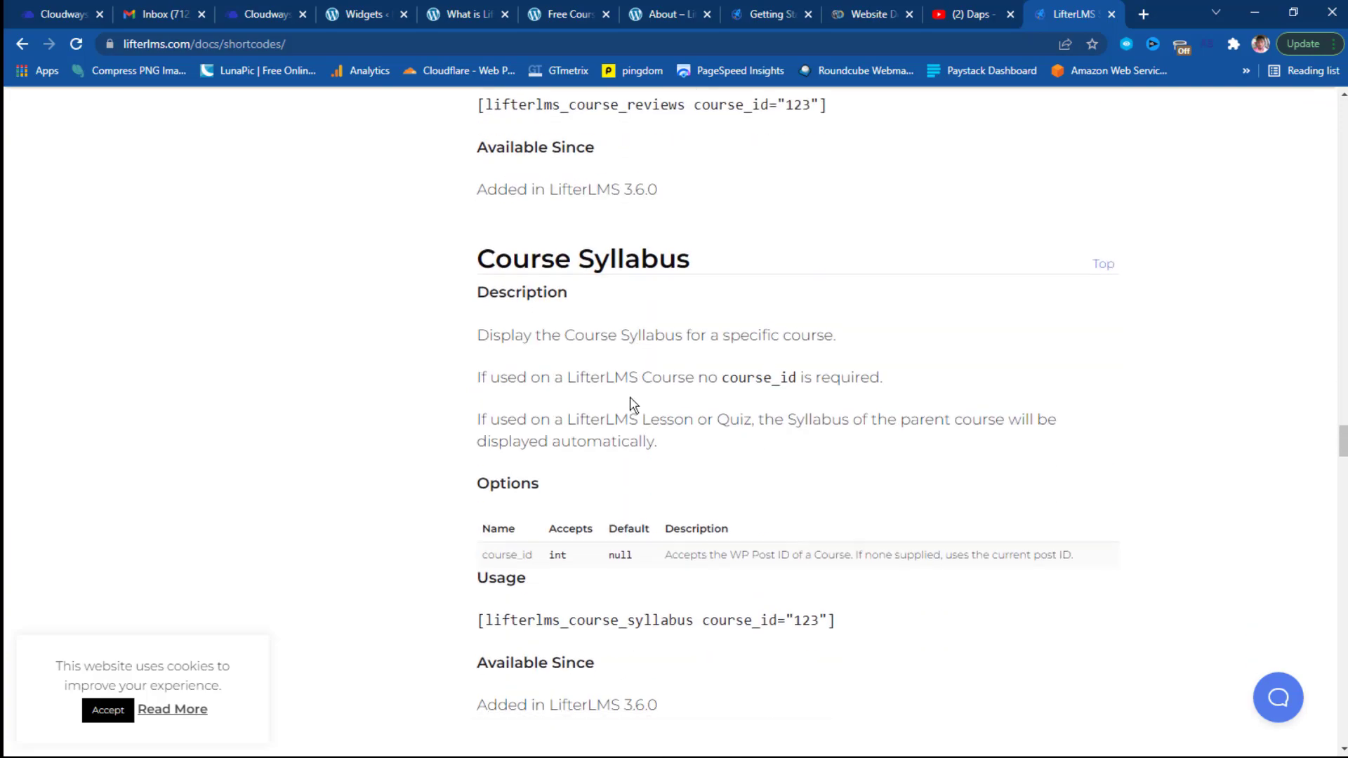
{"action": "scroll", "coordinate": [710, 351], "scroll_direction": "down", "scroll_amount": 3}
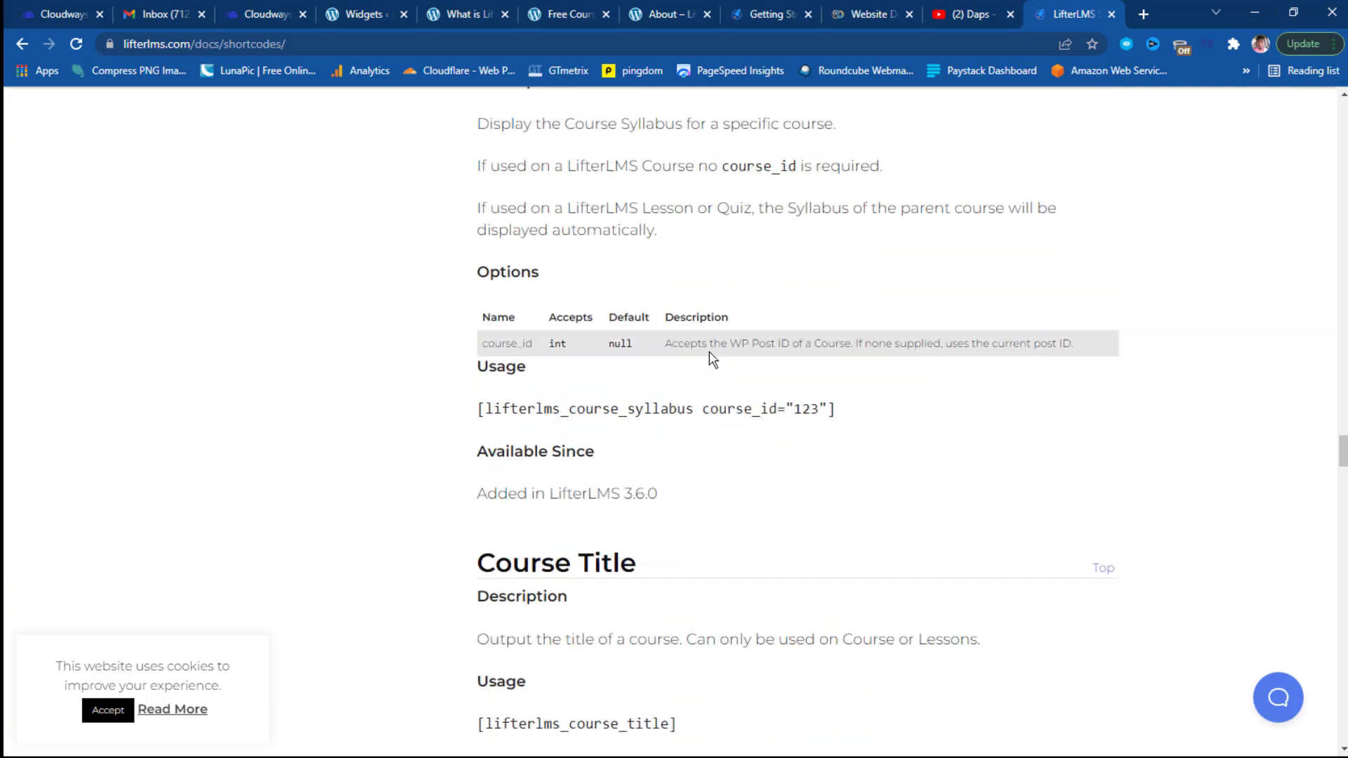
{"action": "scroll", "coordinate": [715, 365], "scroll_direction": "down", "scroll_amount": 15}
{"action": "scroll", "coordinate": [720, 385], "scroll_direction": "up", "scroll_amount": 15}
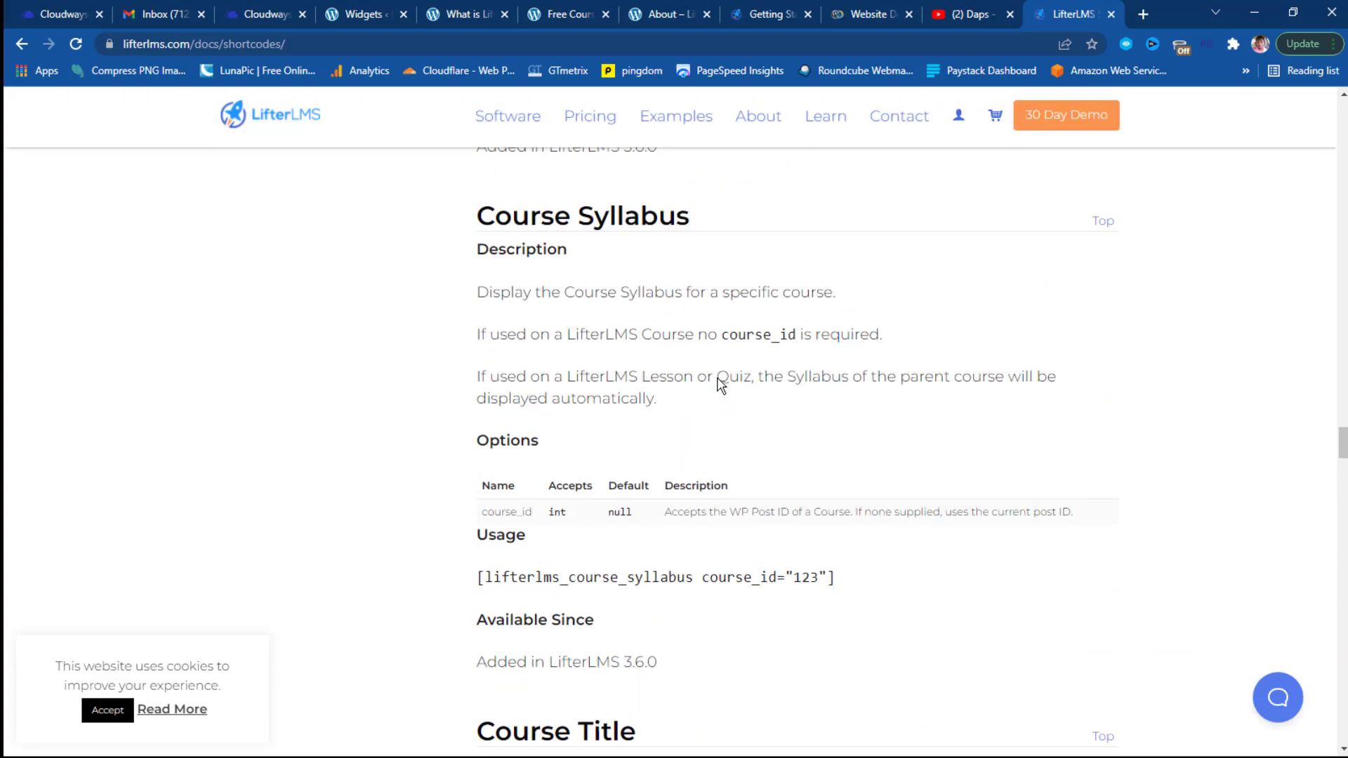
{"action": "scroll", "coordinate": [719, 379], "scroll_direction": "up", "scroll_amount": 8}
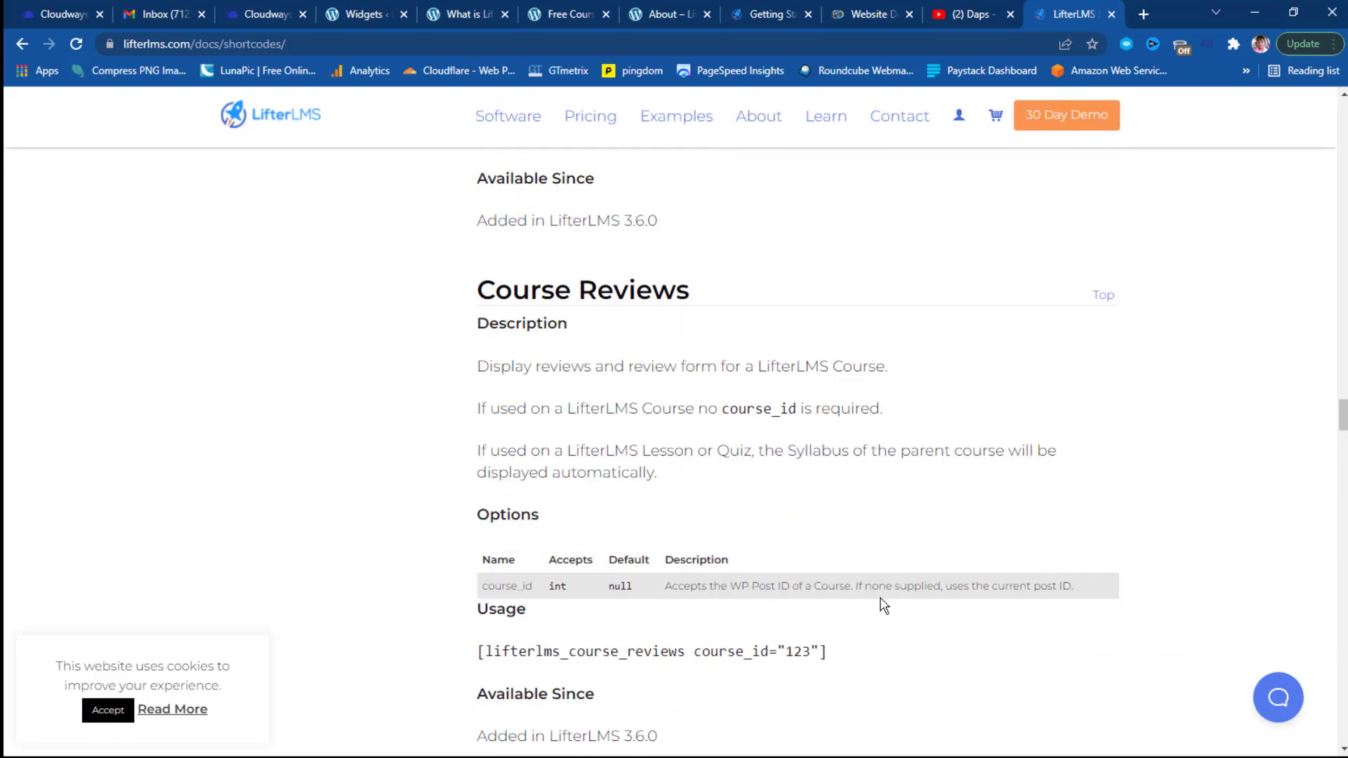
{"action": "left_click_drag", "start_coordinate": [834, 654], "coordinate": [482, 657]}
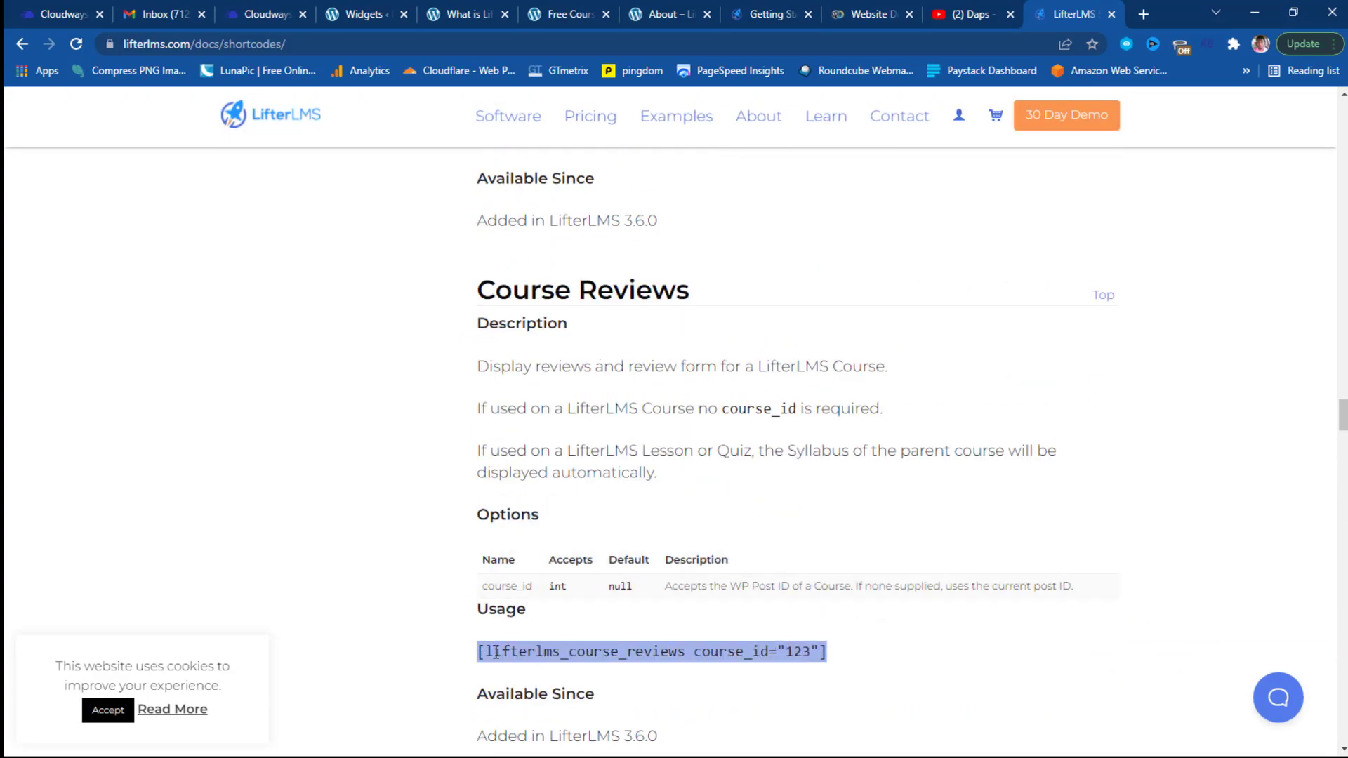
{"action": "right_click", "coordinate": [516, 650]}
{"action": "left_click", "coordinate": [537, 523]}
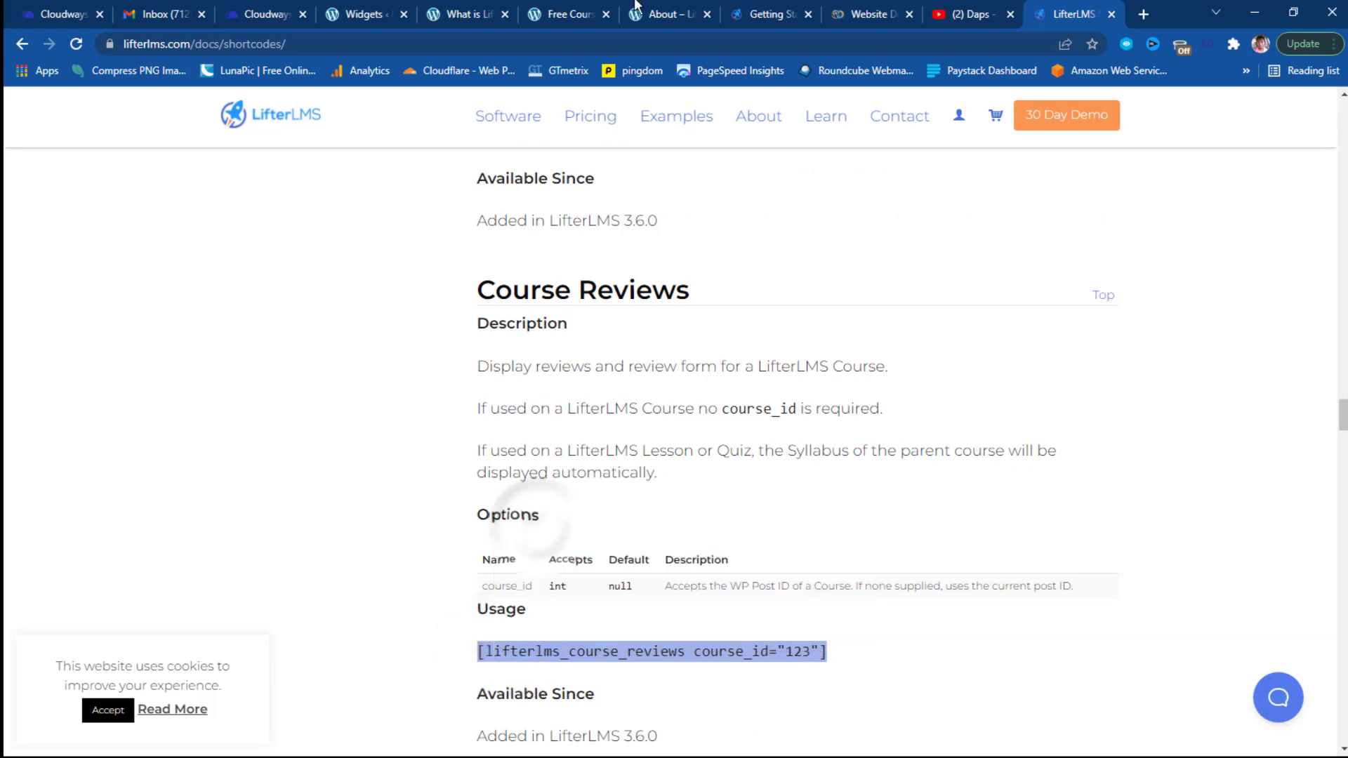
{"action": "left_click", "coordinate": [362, 13]}
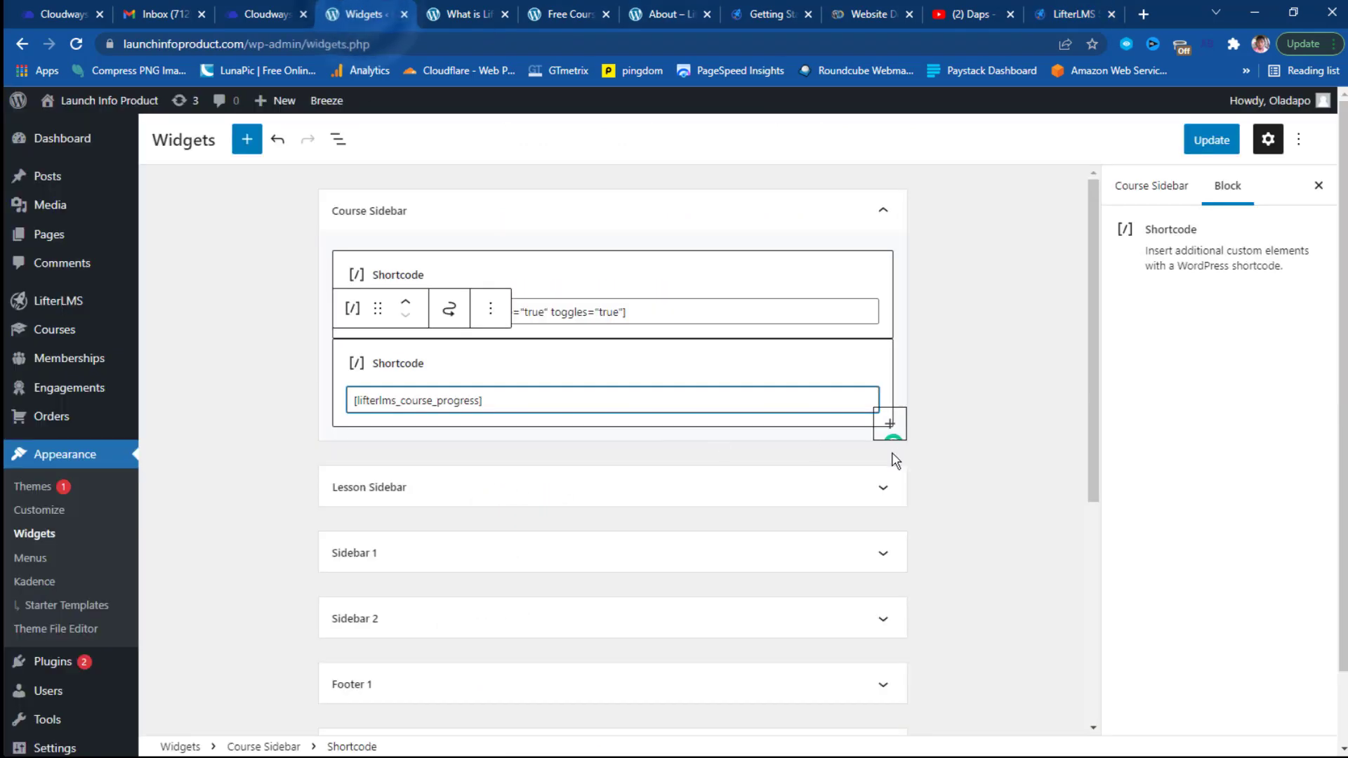
Add a third Shortcode block holding [lifterlms_course_reviews course_id=""] with 123 removed, and save the widgets.
{"action": "left_click", "coordinate": [891, 427]}
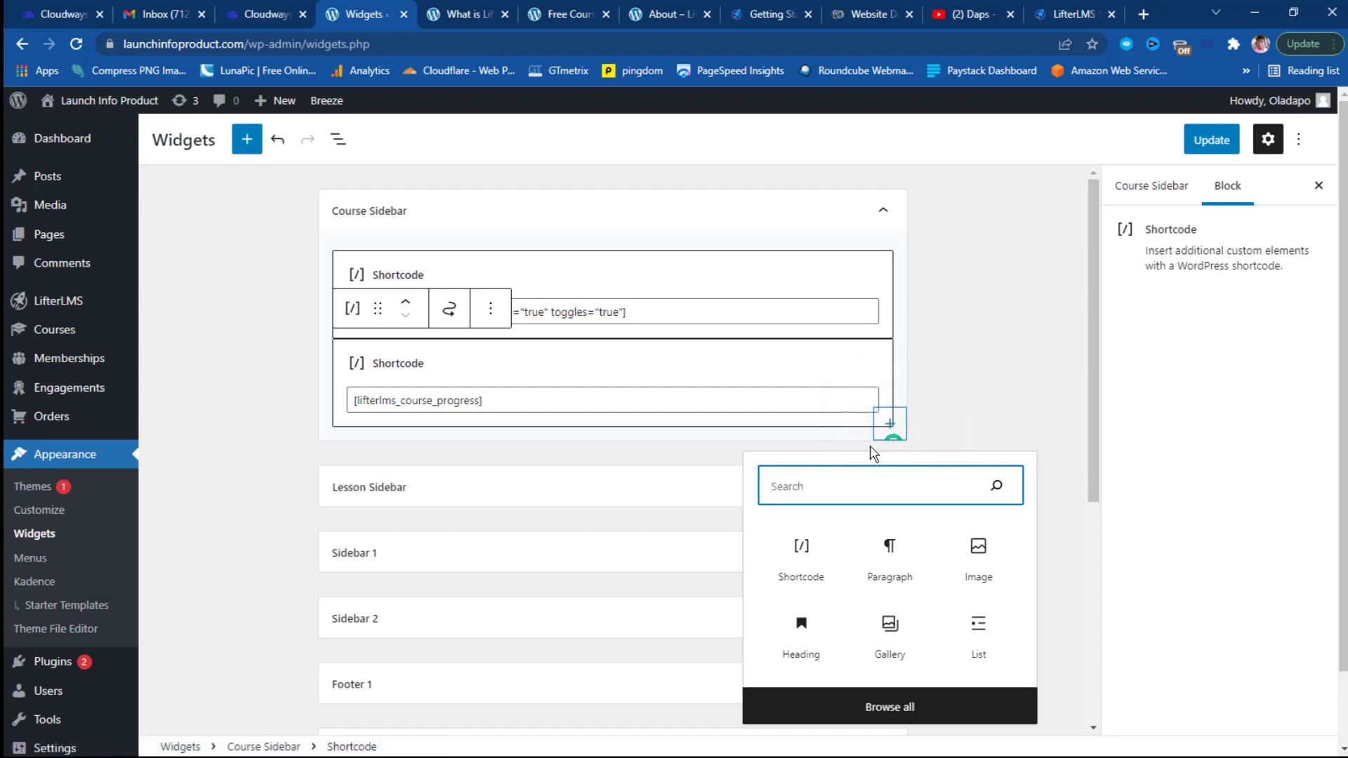
{"action": "left_click", "coordinate": [802, 577]}
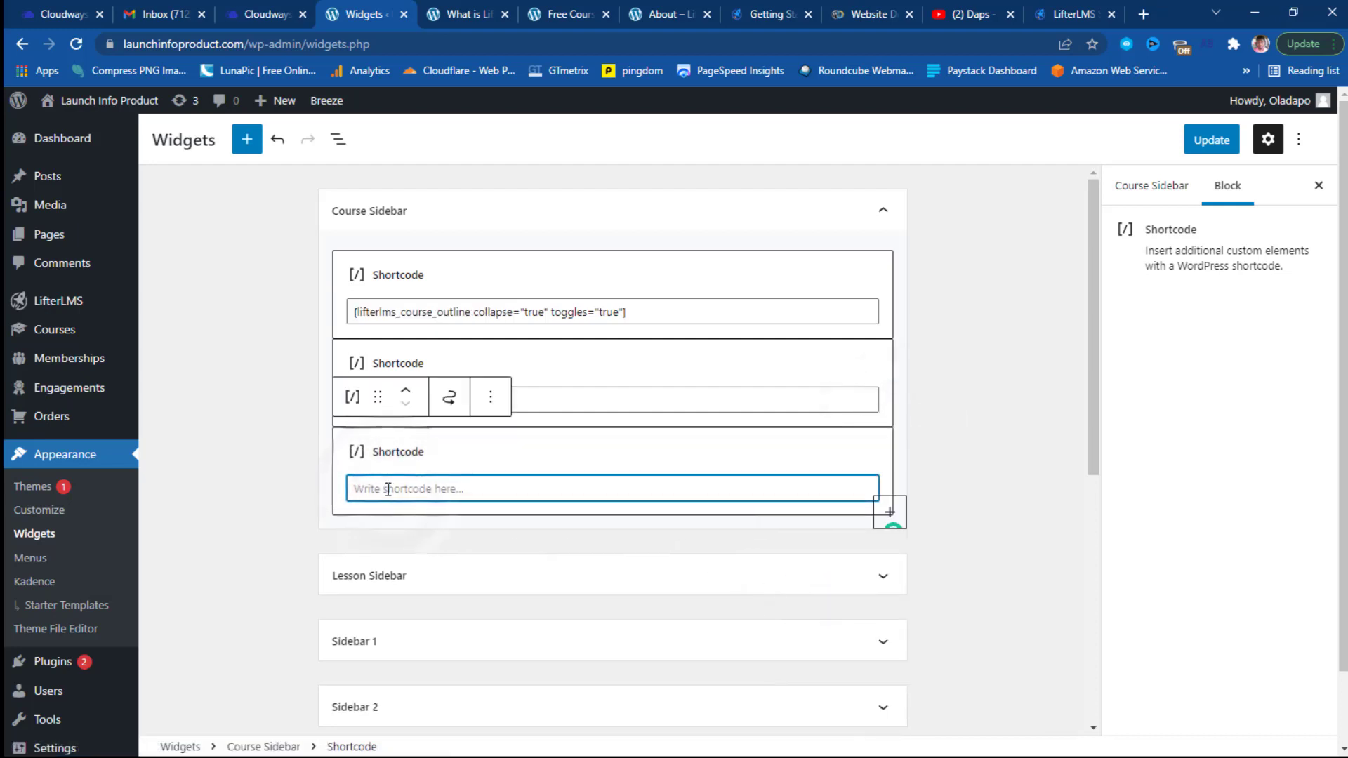
{"action": "key", "text": "ctrl+v"}
{"action": "double_click", "coordinate": [541, 489]}
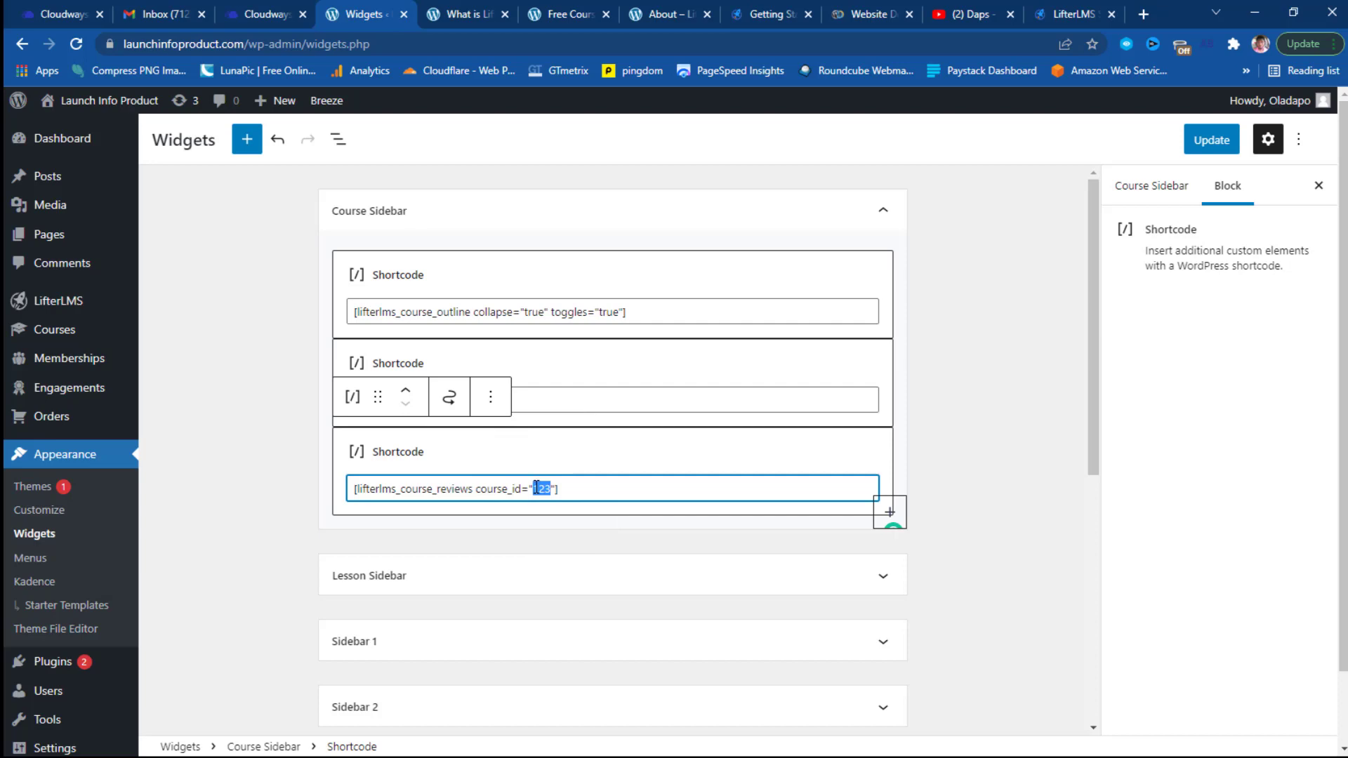
{"action": "key", "text": "BackSpace"}
{"action": "left_click", "coordinate": [1209, 141]}
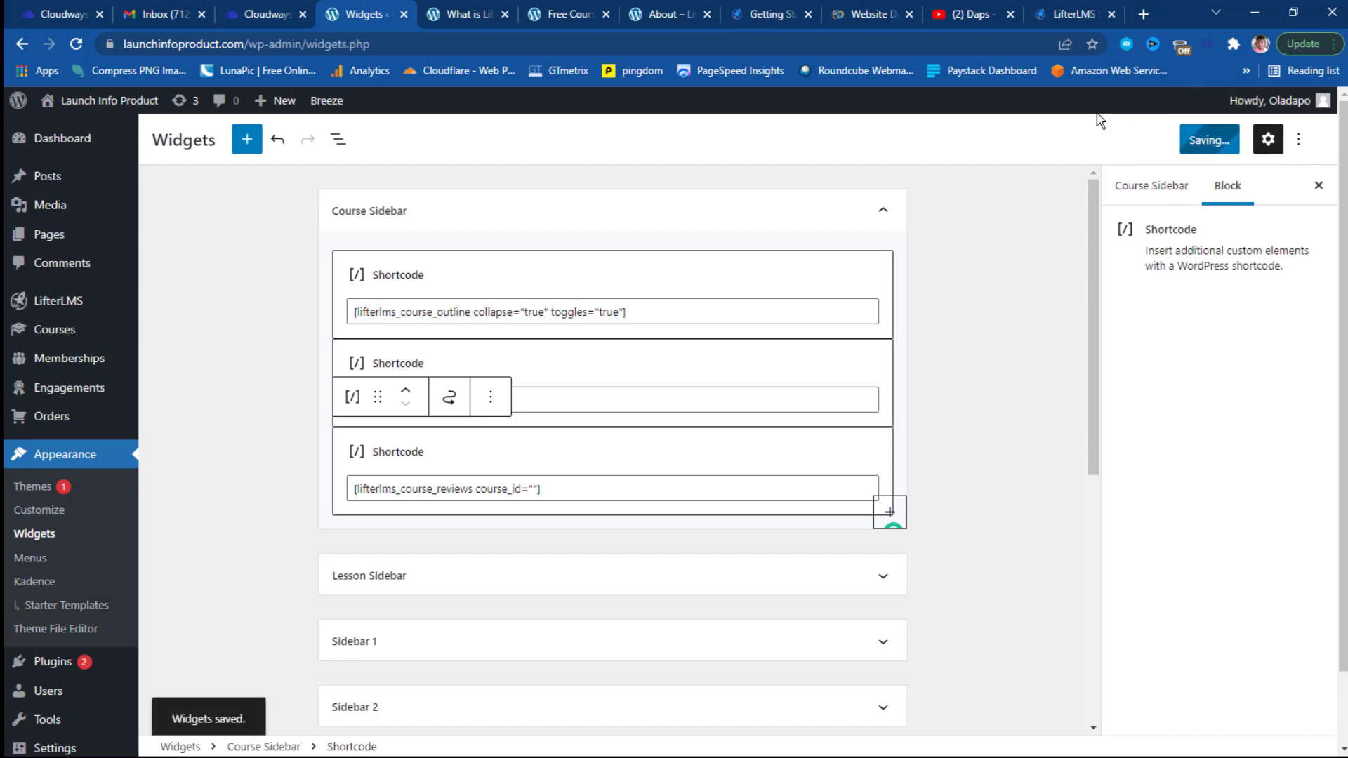
{"action": "left_click", "coordinate": [562, 14]}
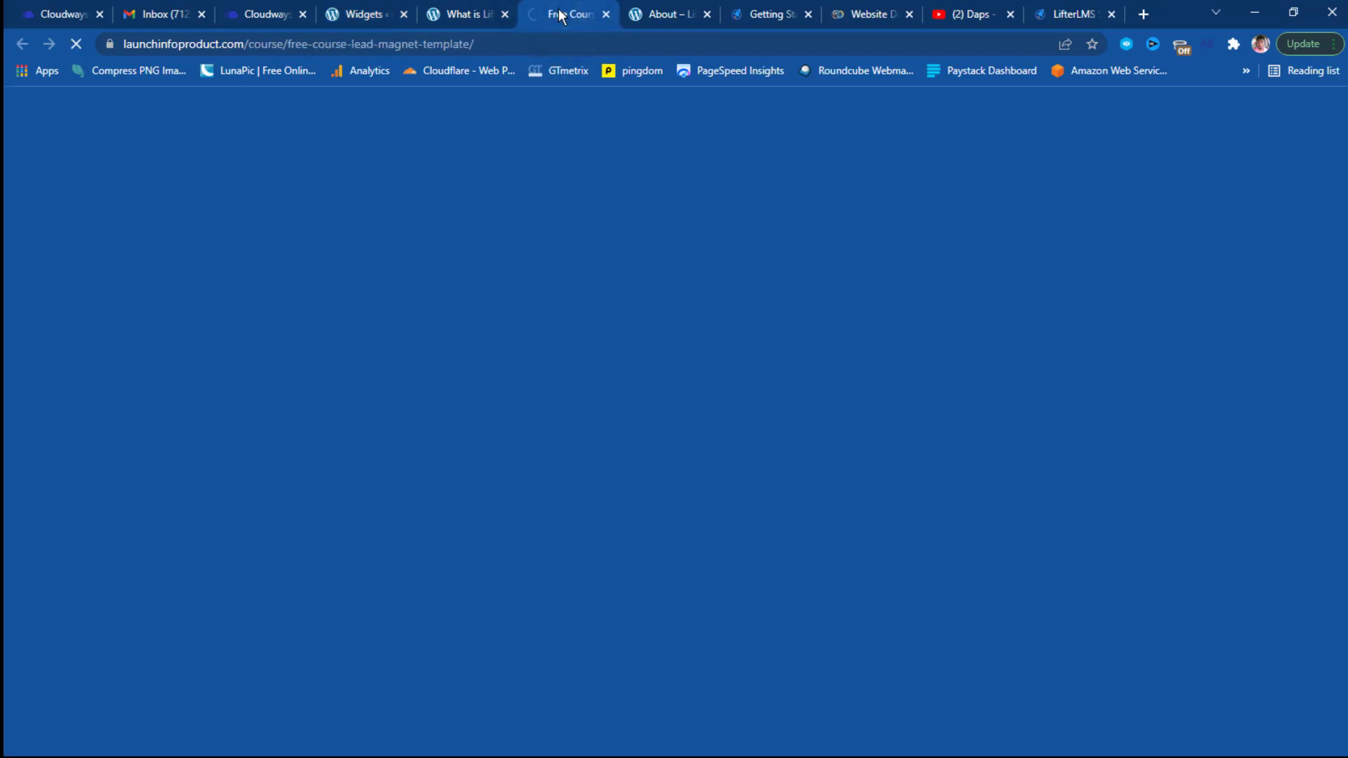
Reload the What is LifterLMS? lesson page to check for changes, then return to the Widgets editor.
{"action": "left_click", "coordinate": [469, 11]}
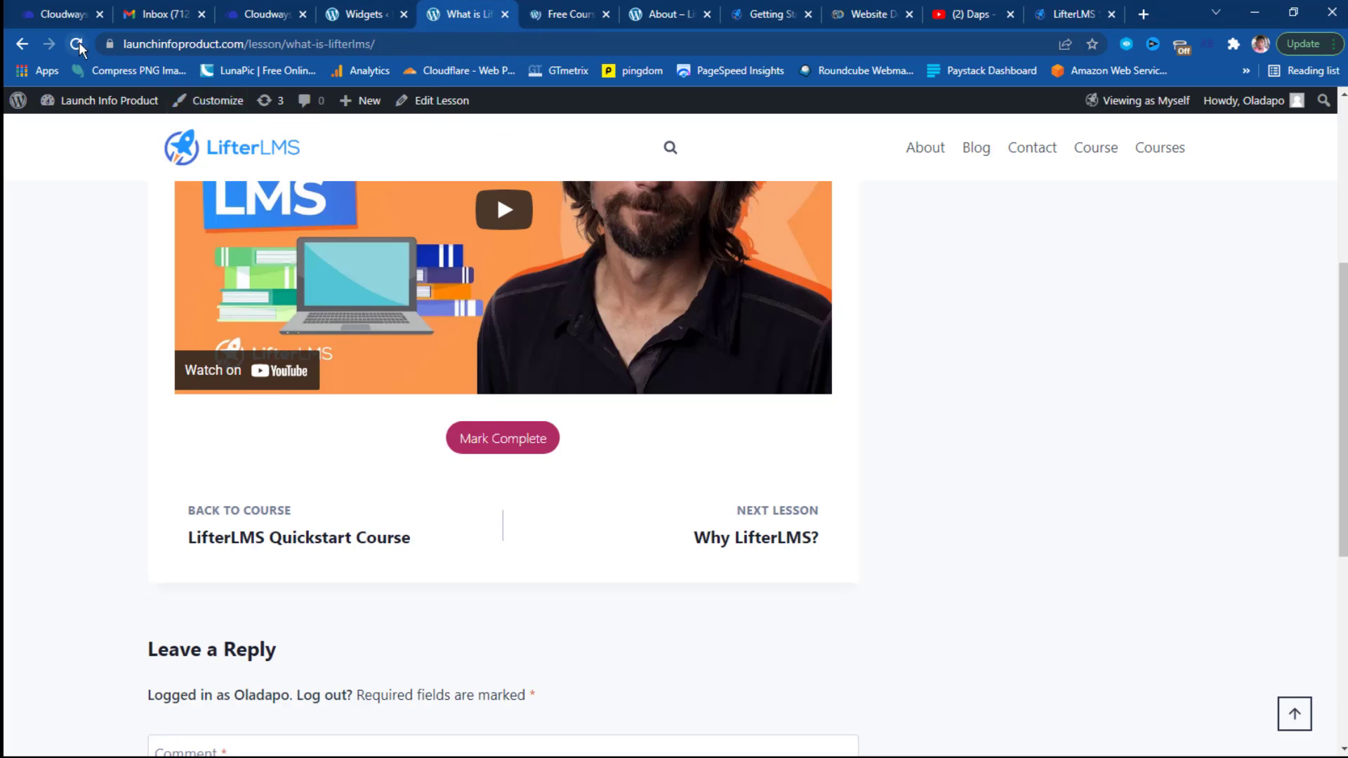
{"action": "left_click", "coordinate": [78, 43]}
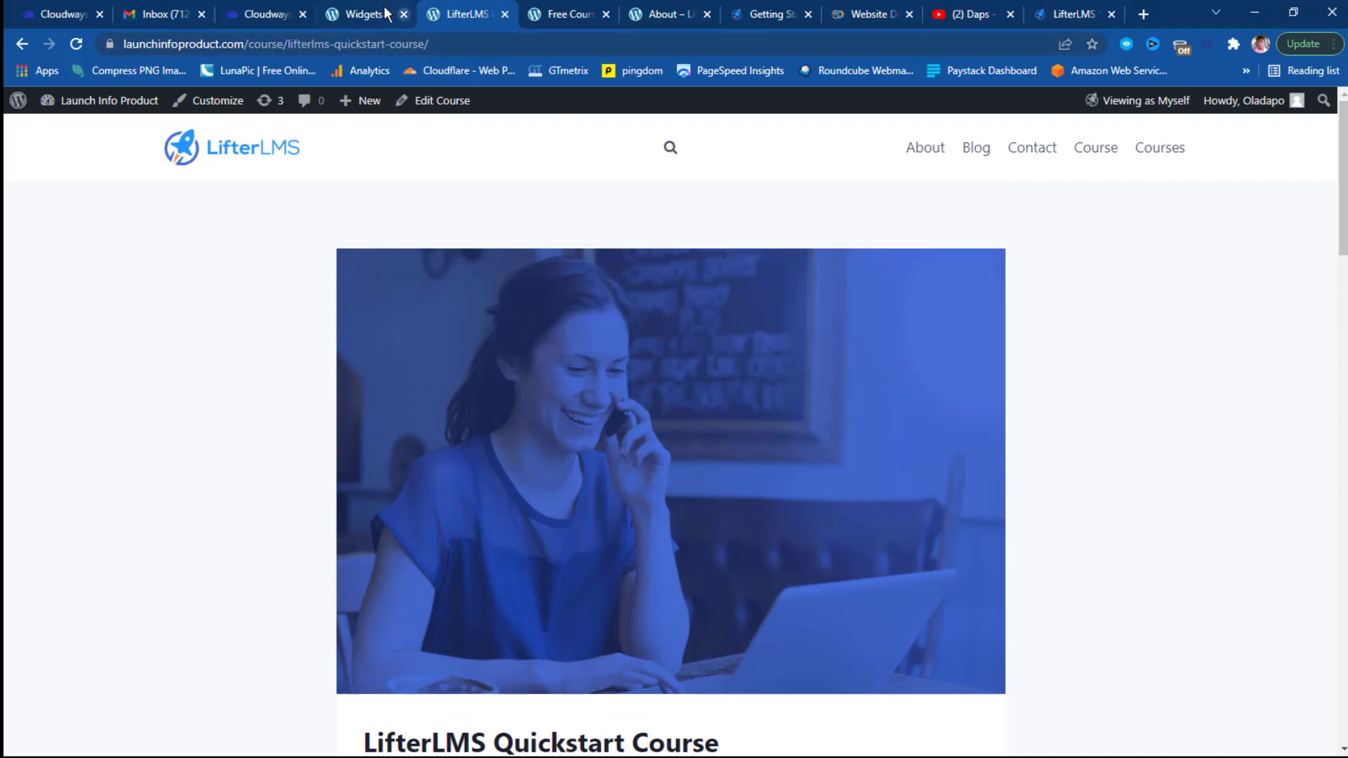
{"action": "left_click", "coordinate": [363, 15]}
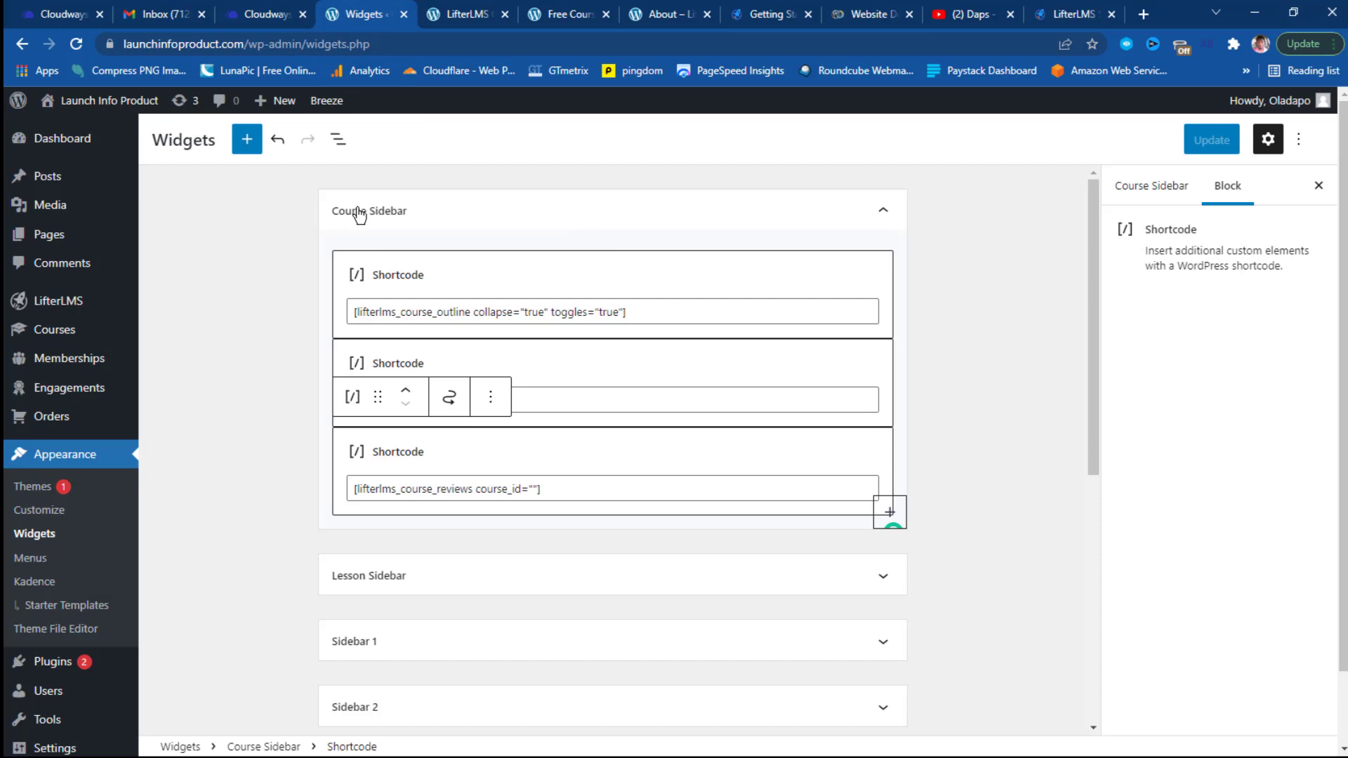
Drag the outline, progress and reviews shortcode blocks from Course Sidebar into Lesson Sidebar and save.
{"action": "scroll", "coordinate": [522, 240], "scroll_direction": "down", "scroll_amount": 3}
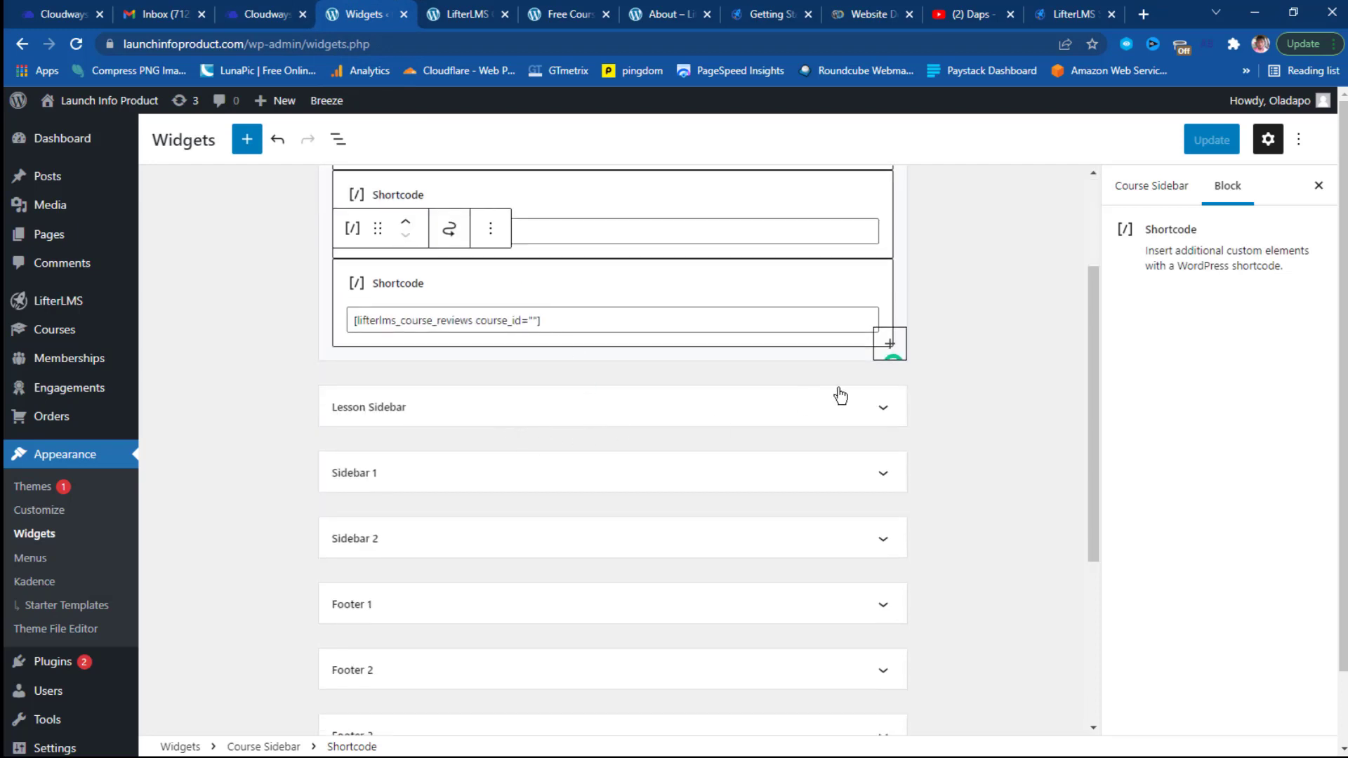
{"action": "left_click", "coordinate": [886, 412]}
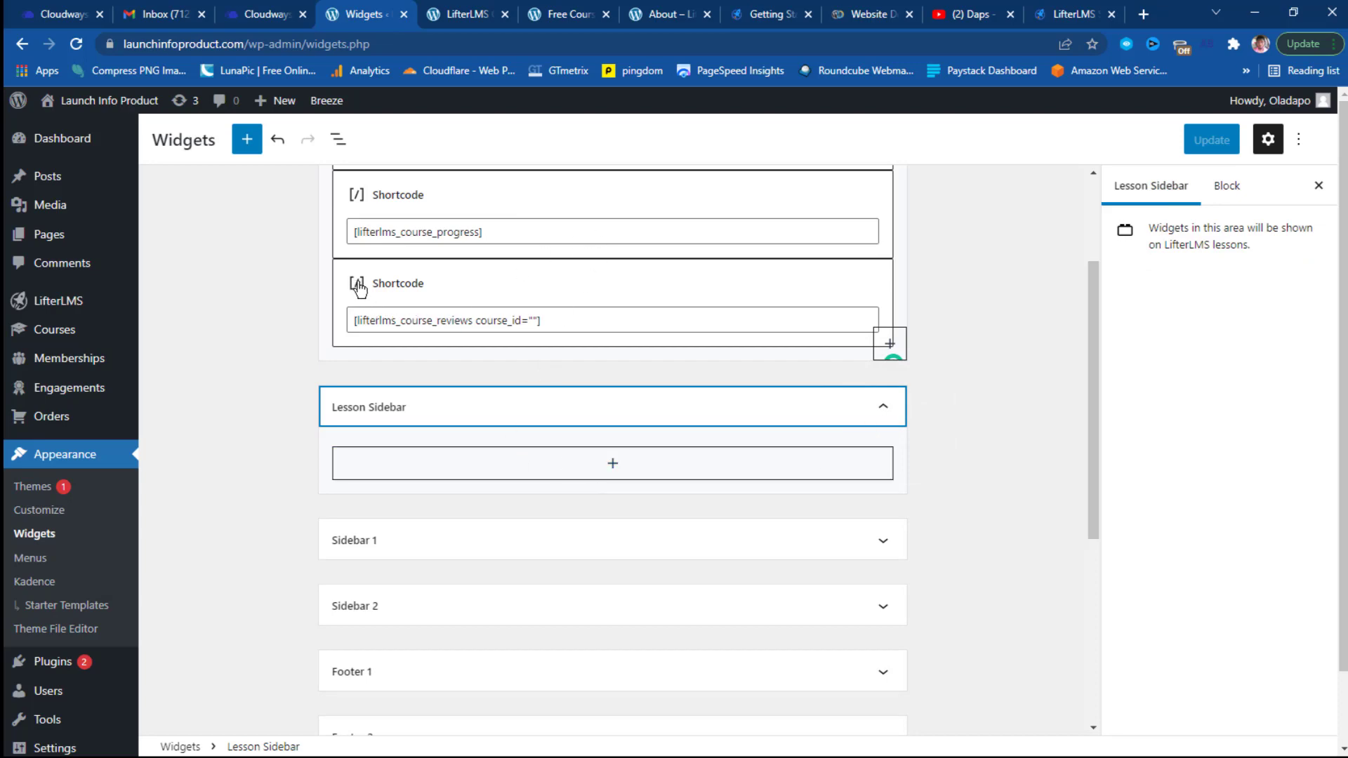
{"action": "left_click_drag", "start_coordinate": [359, 286], "coordinate": [370, 347]}
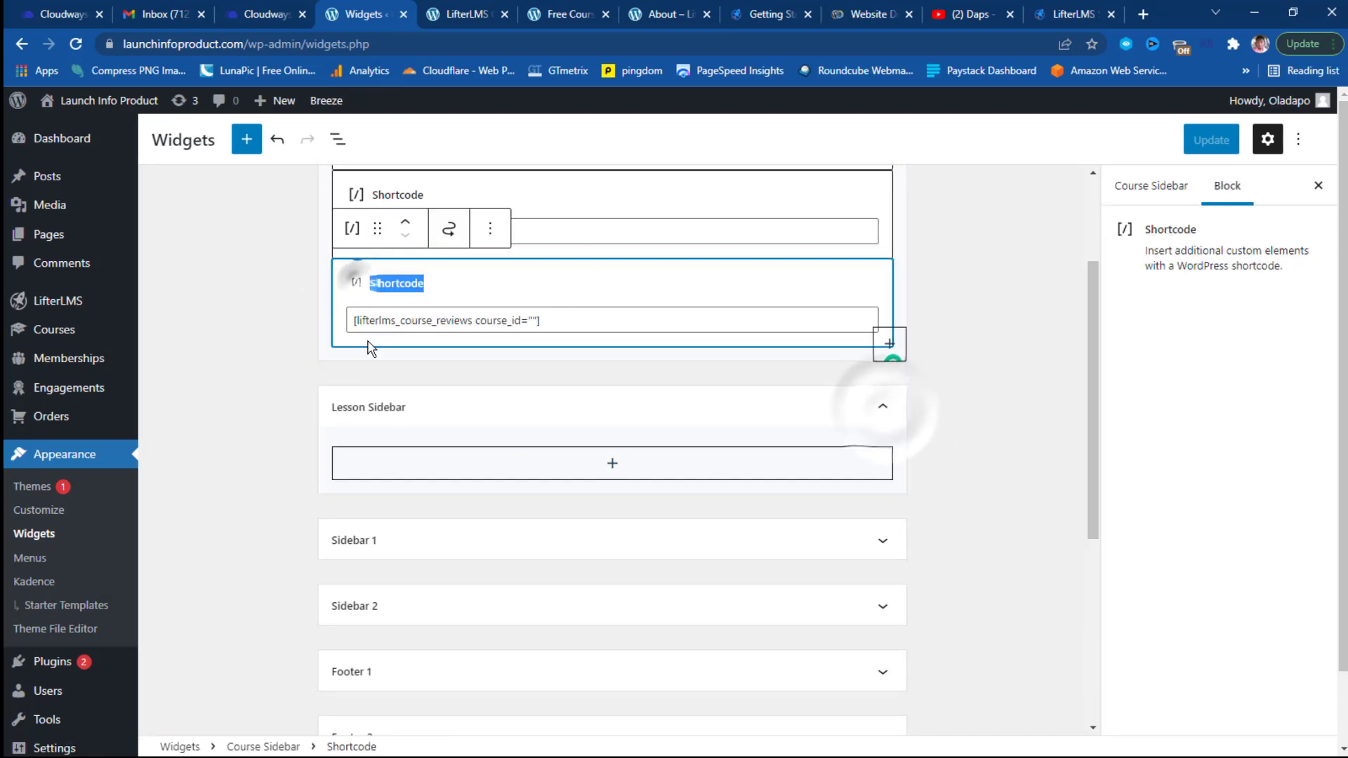
{"action": "left_click_drag", "start_coordinate": [377, 229], "coordinate": [421, 380]}
{"action": "left_click_drag", "start_coordinate": [377, 322], "coordinate": [469, 354]}
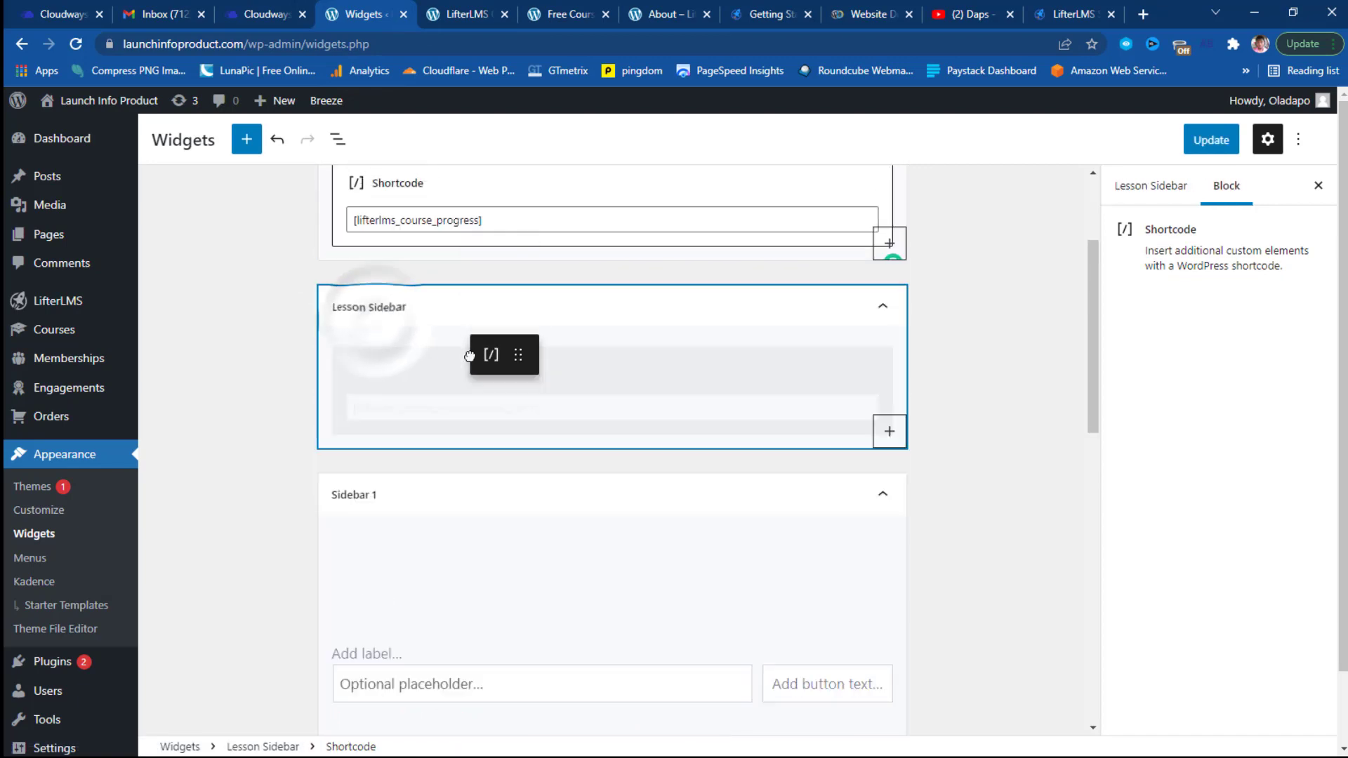
{"action": "left_click", "coordinate": [361, 370]}
{"action": "left_click_drag", "start_coordinate": [377, 309], "coordinate": [432, 358]}
{"action": "left_click_drag", "start_coordinate": [377, 220], "coordinate": [439, 337]}
{"action": "scroll", "coordinate": [1022, 440], "scroll_direction": "up", "scroll_amount": 1}
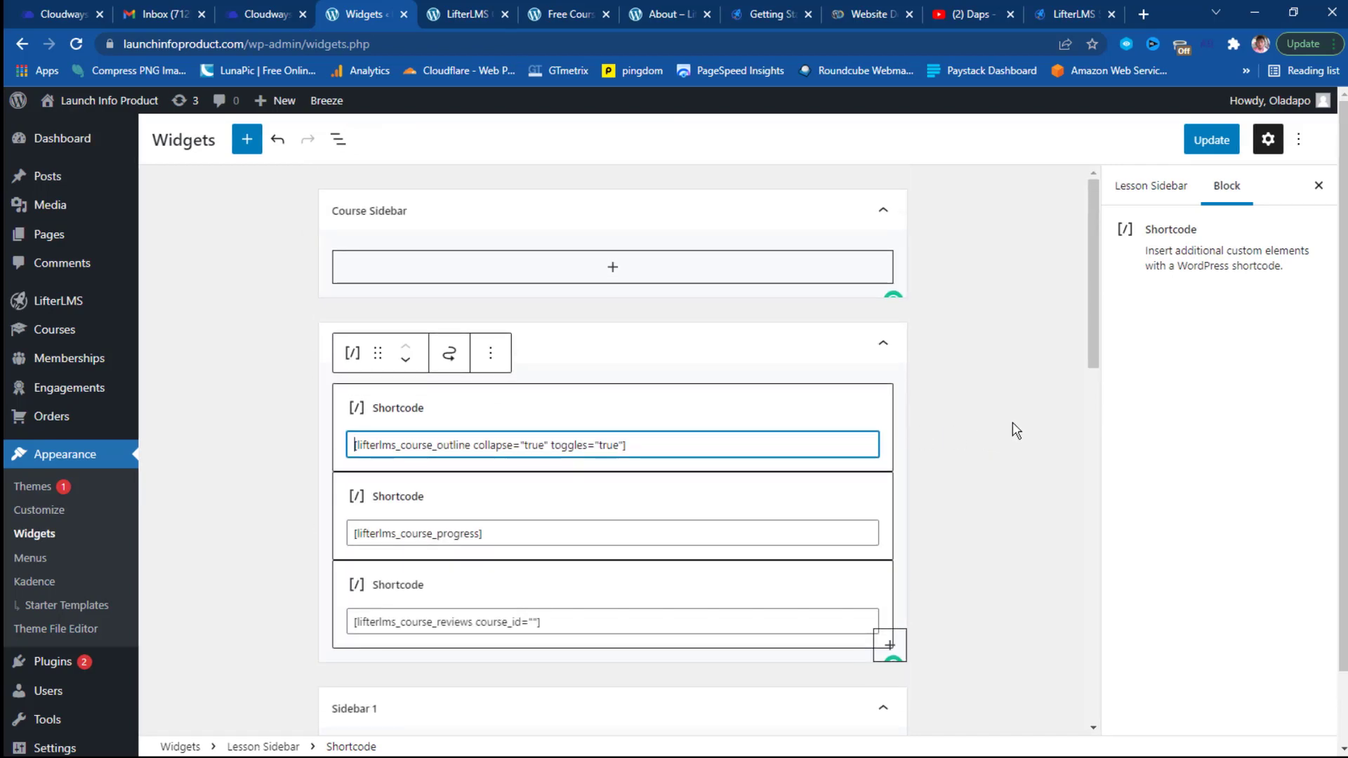
{"action": "left_click", "coordinate": [1213, 143]}
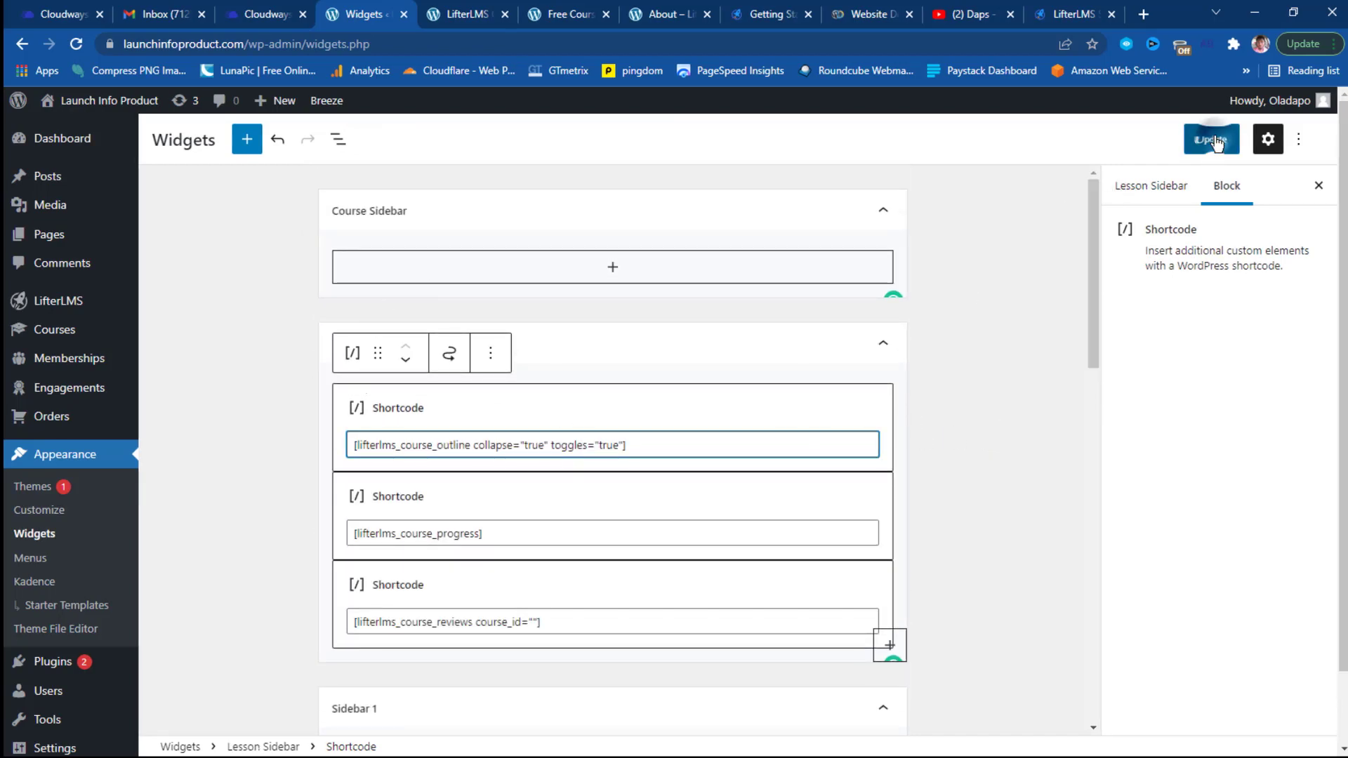
{"action": "left_click", "coordinate": [464, 14]}
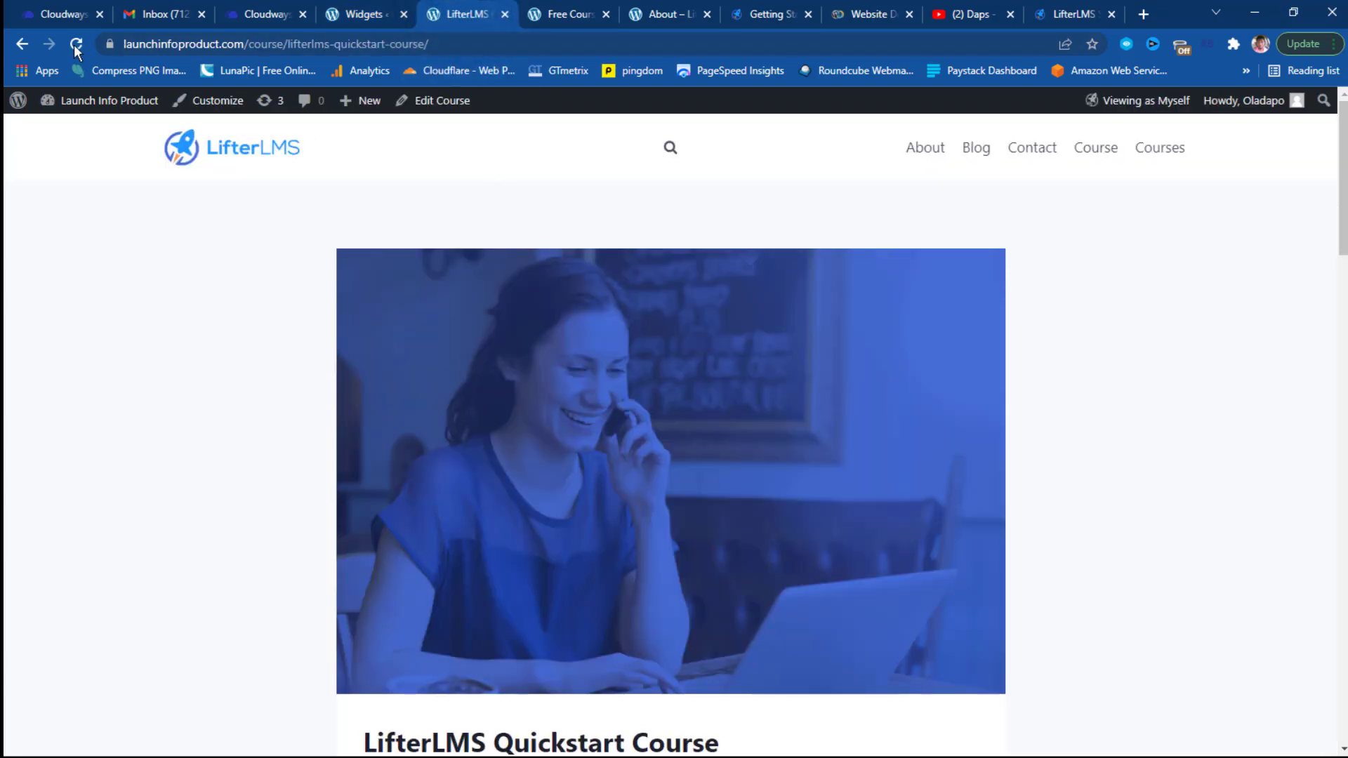
Open the What is LifterLMS? lesson from the Quickstart Course page and check its sidebar outline and 0% progress.
{"action": "scroll", "coordinate": [346, 325], "scroll_direction": "down", "scroll_amount": 10}
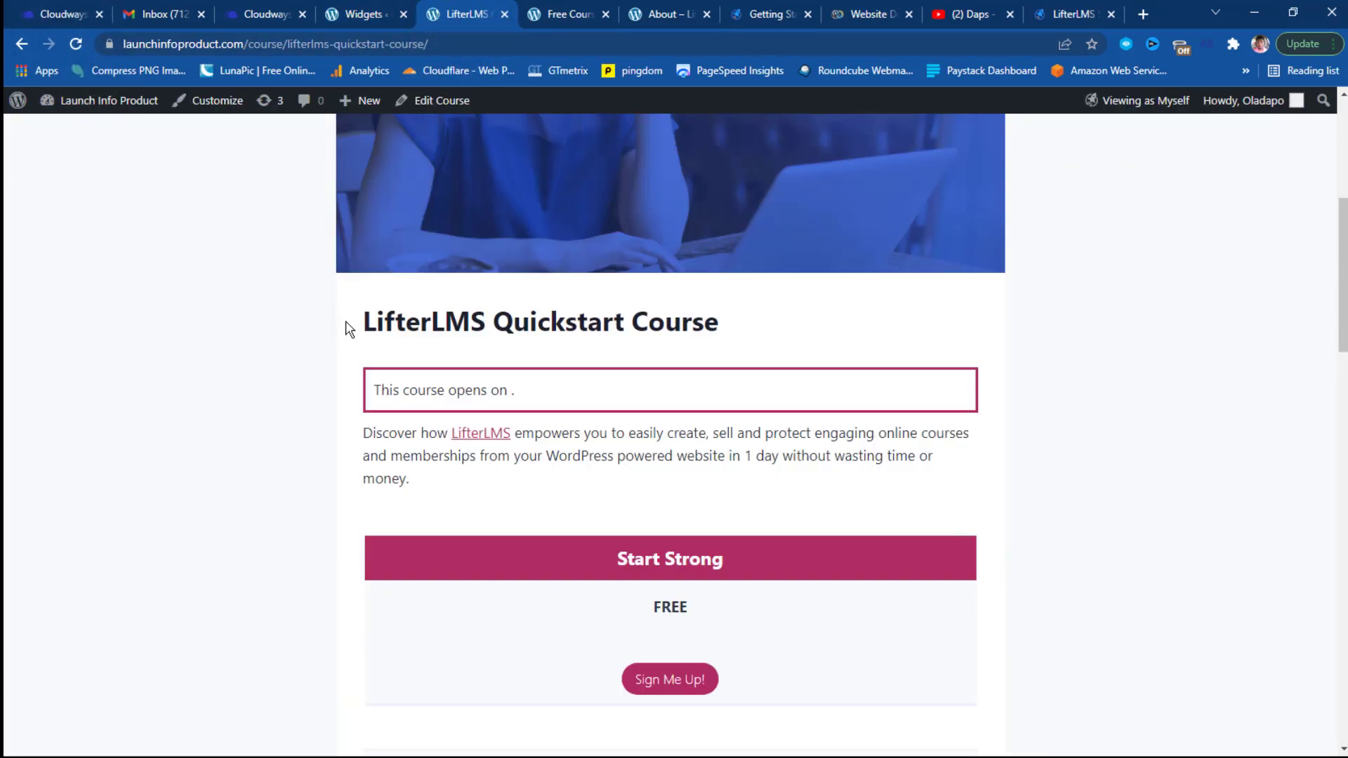
{"action": "scroll", "coordinate": [346, 325], "scroll_direction": "up", "scroll_amount": 3}
{"action": "left_click", "coordinate": [565, 14]}
{"action": "left_click", "coordinate": [464, 14]}
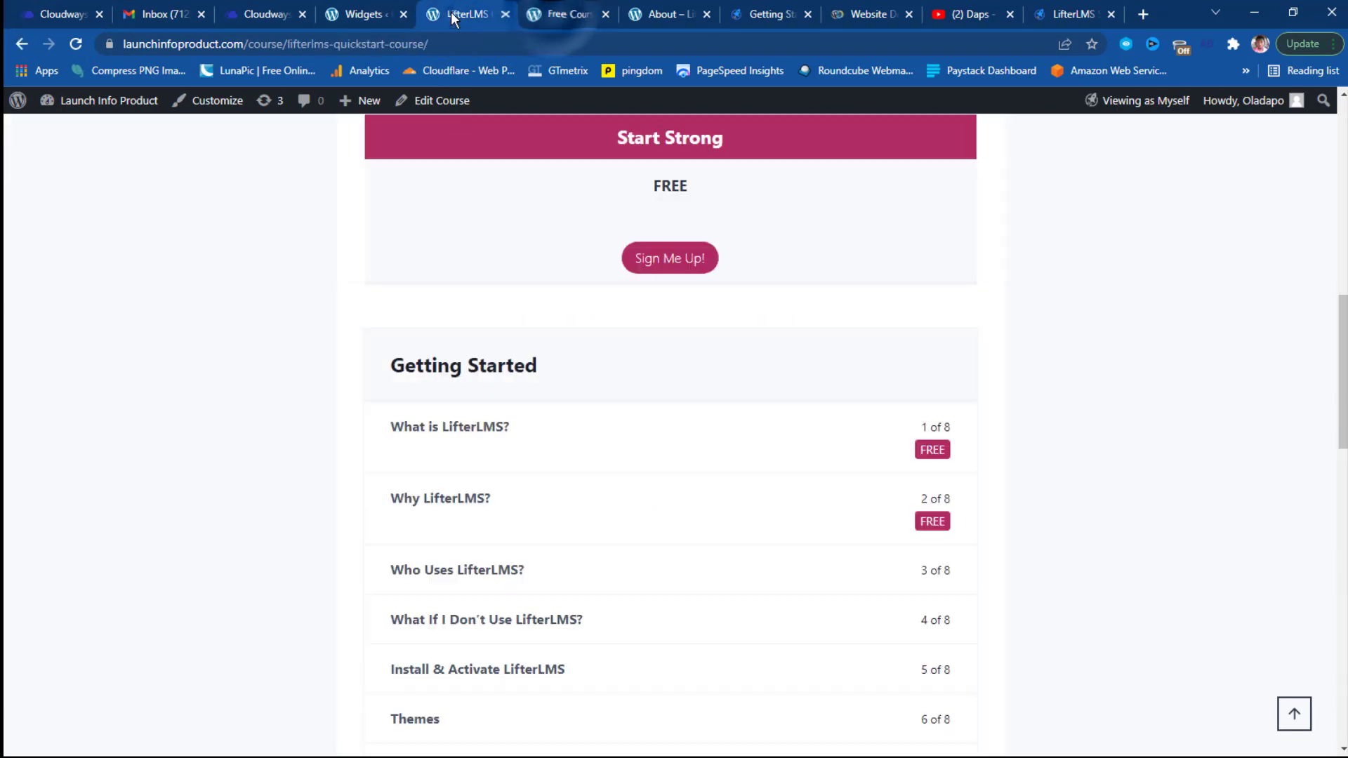
{"action": "left_click", "coordinate": [462, 436]}
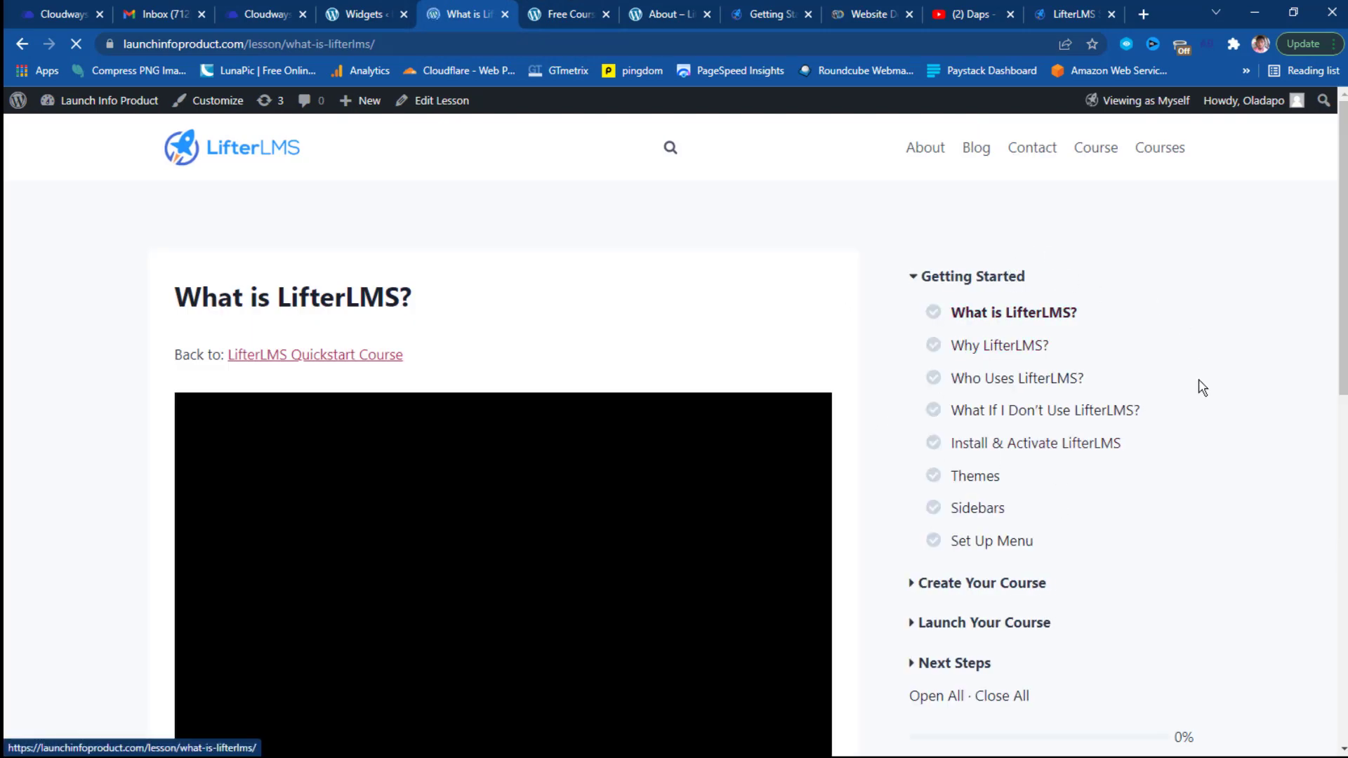
{"action": "scroll", "coordinate": [999, 319], "scroll_direction": "down", "scroll_amount": 6}
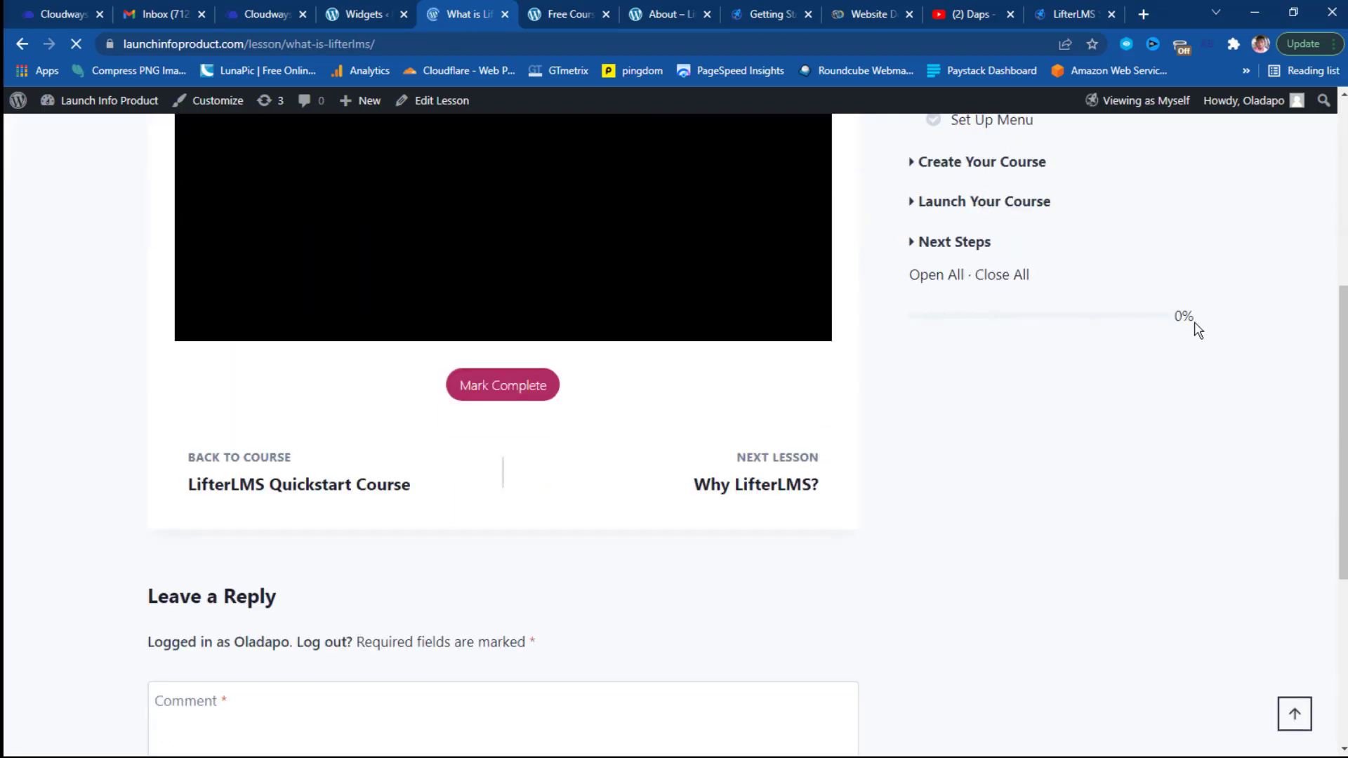
{"action": "scroll", "coordinate": [1106, 400], "scroll_direction": "up", "scroll_amount": 6}
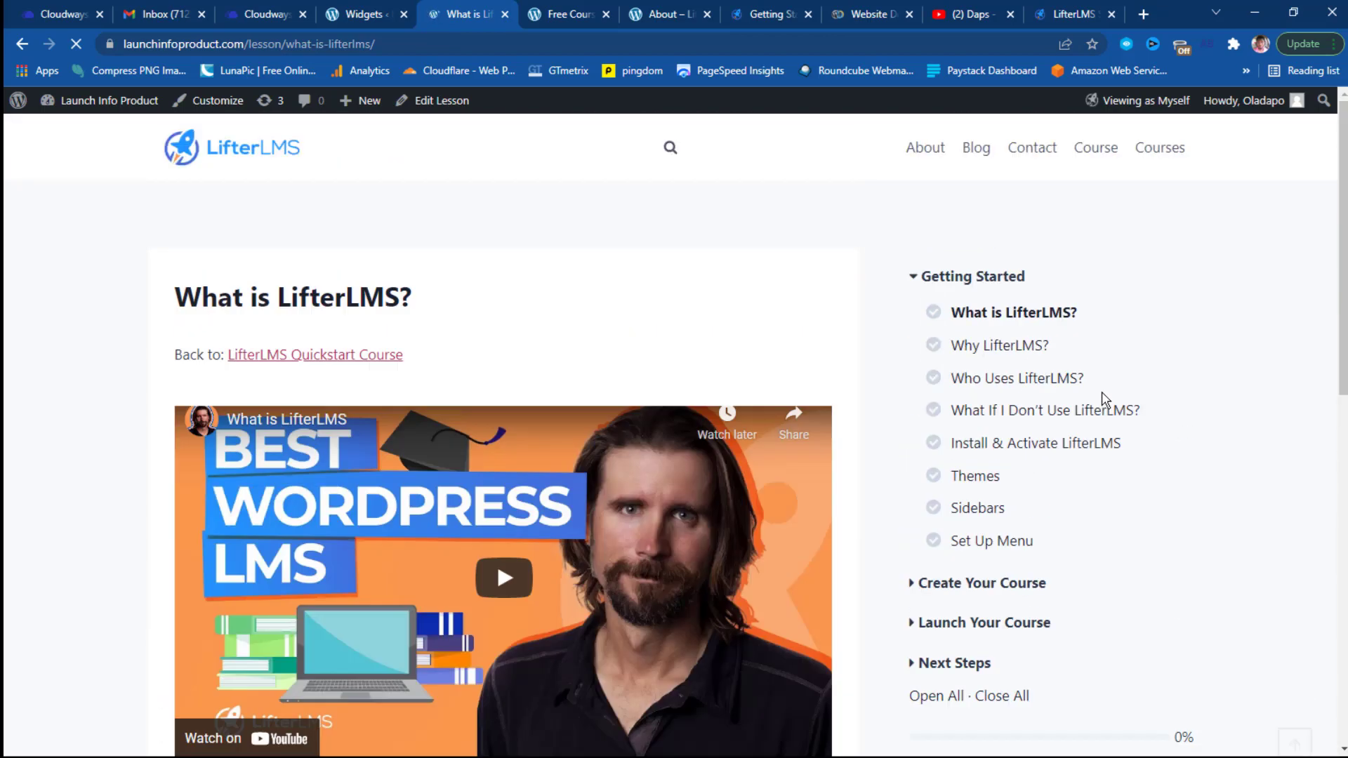
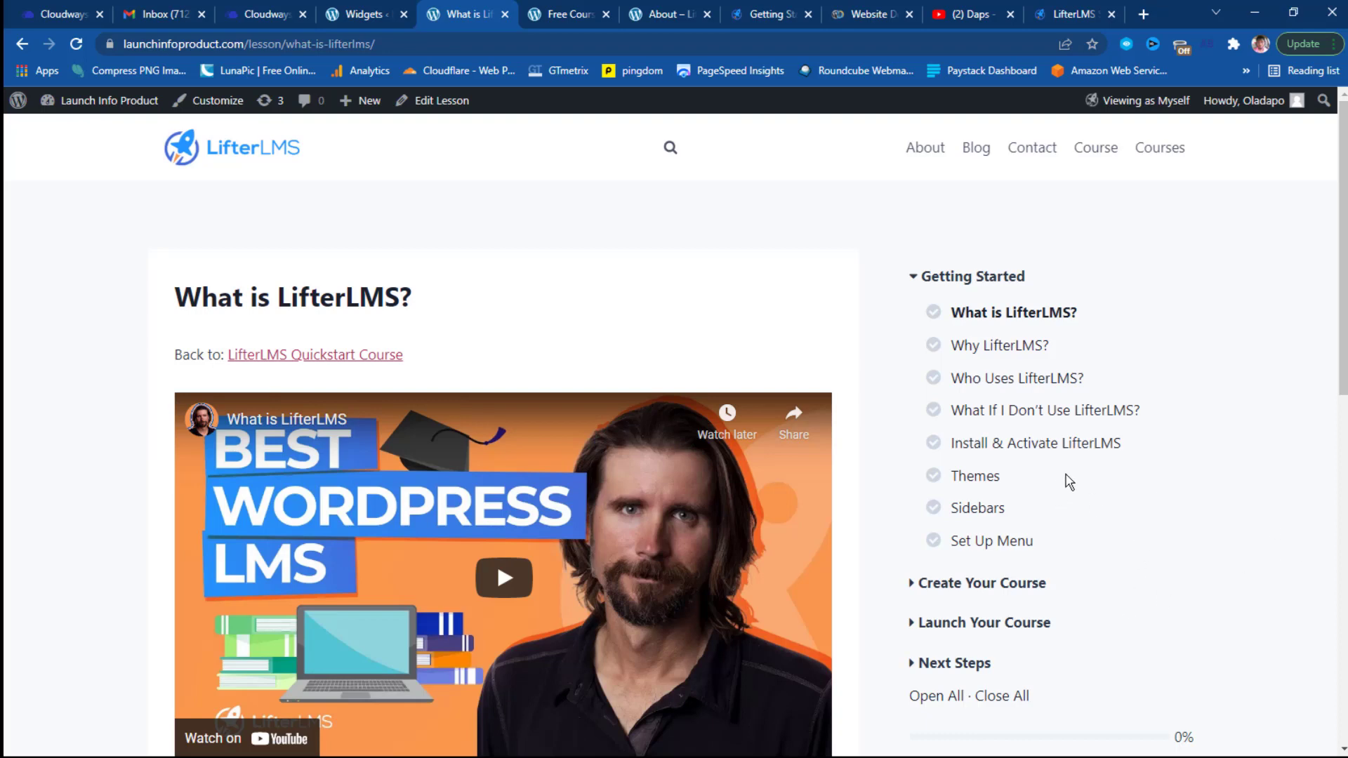
Glance at the Widgets page, then go from the What is LifterLMS? lesson to the home page.
{"action": "left_click", "coordinate": [366, 16]}
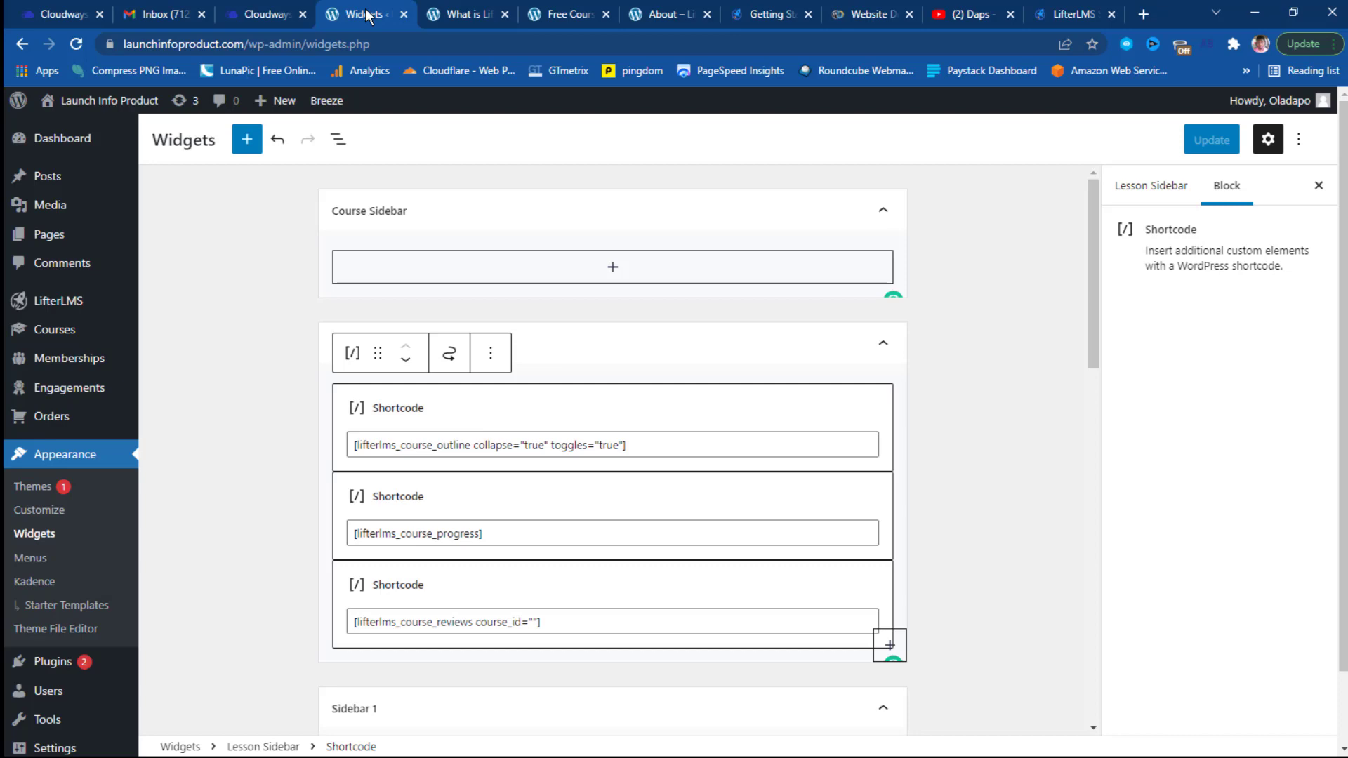
{"action": "left_click", "coordinate": [477, 10]}
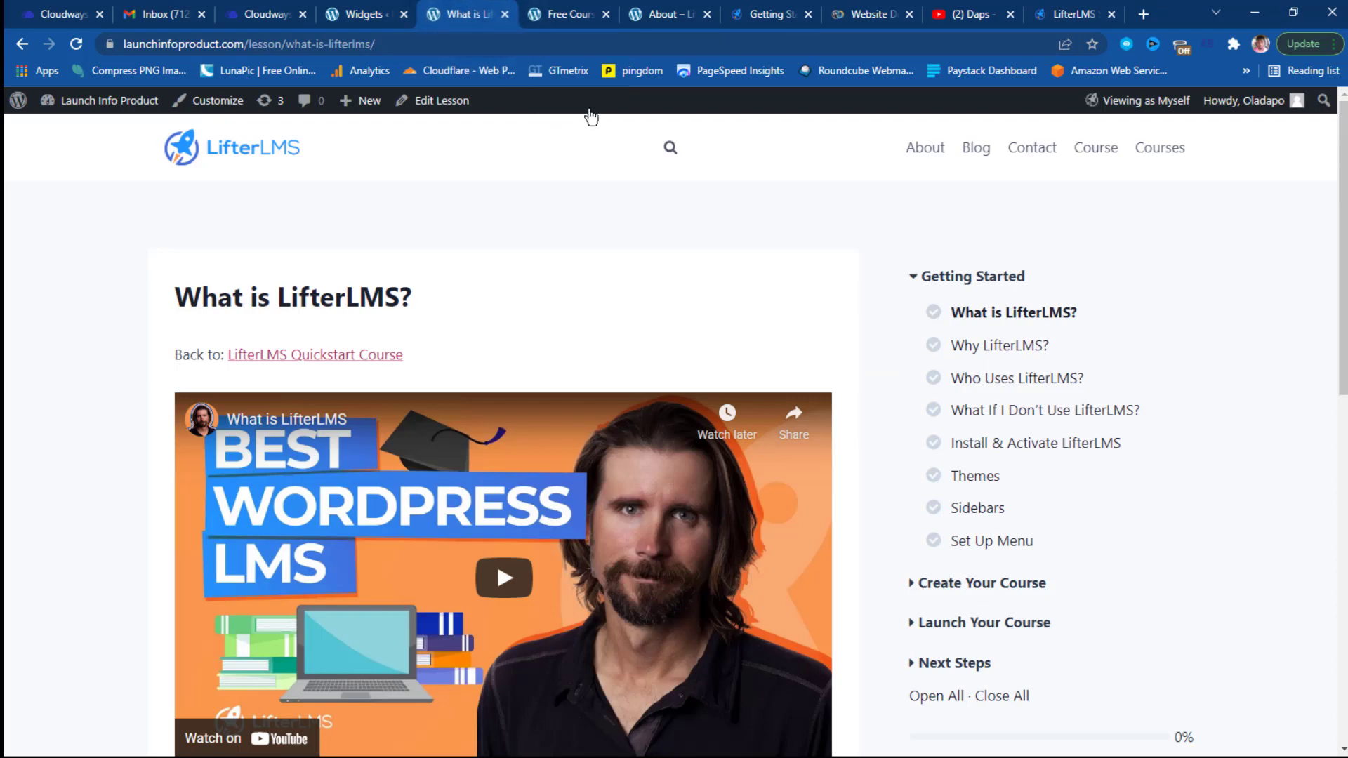
{"action": "left_click", "coordinate": [267, 156]}
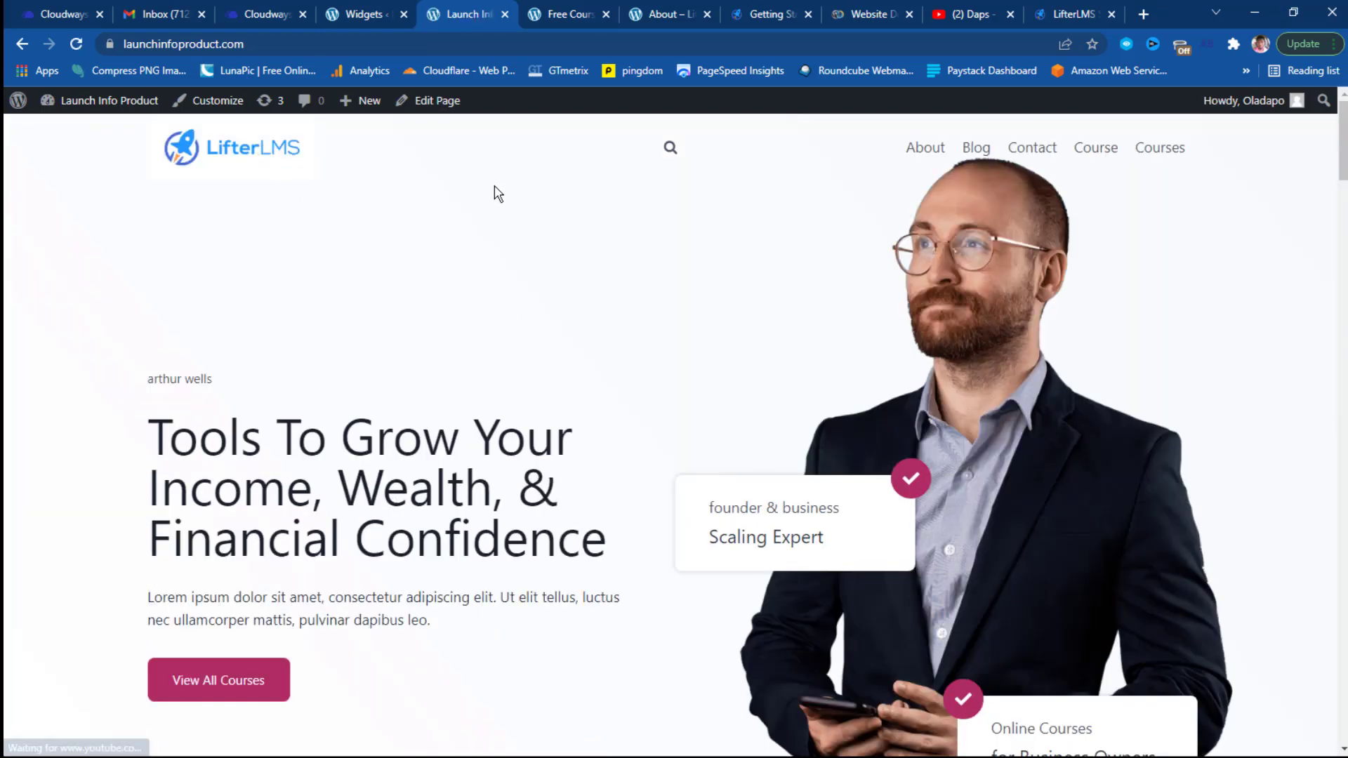
Look over the home page, then open it in the block editor with Edit Page.
{"action": "scroll", "coordinate": [743, 358], "scroll_direction": "down", "scroll_amount": 10}
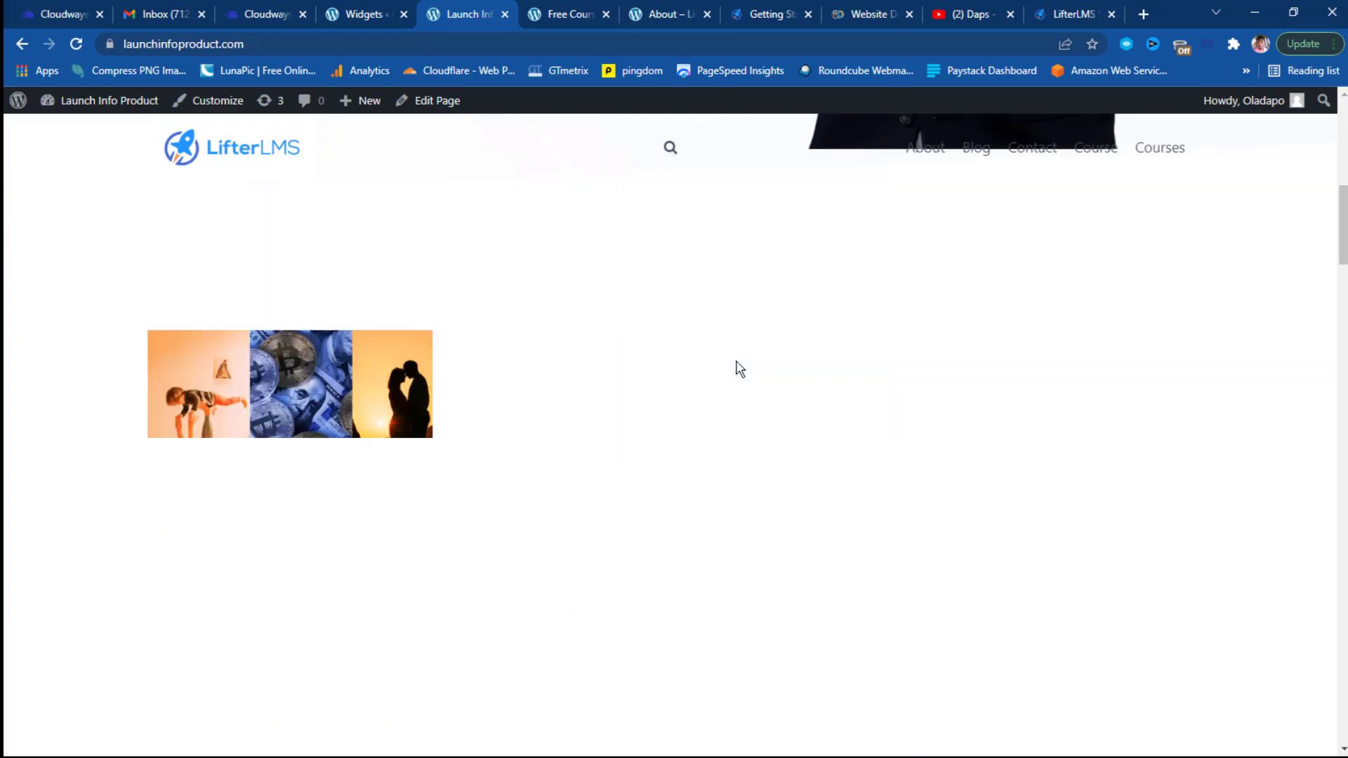
{"action": "scroll", "coordinate": [560, 420], "scroll_direction": "up", "scroll_amount": 10}
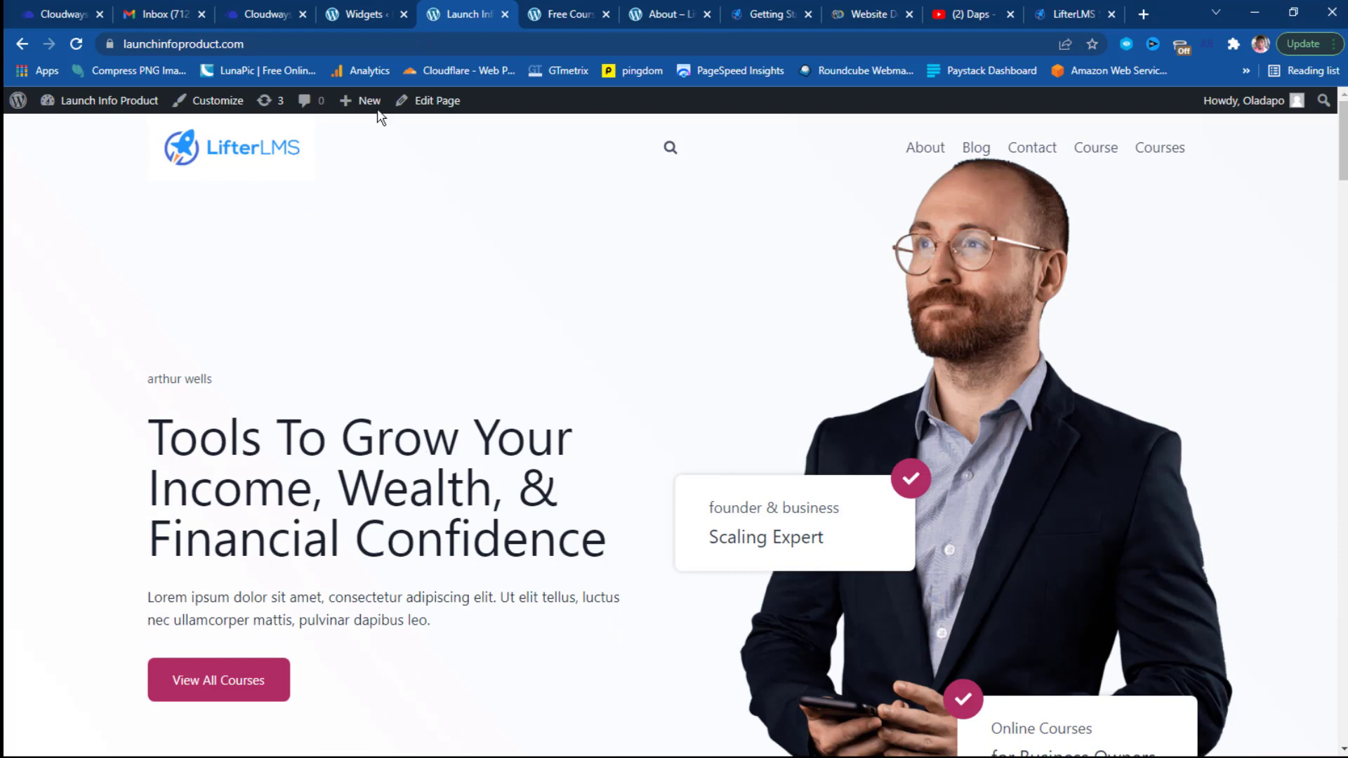
{"action": "left_click", "coordinate": [440, 102]}
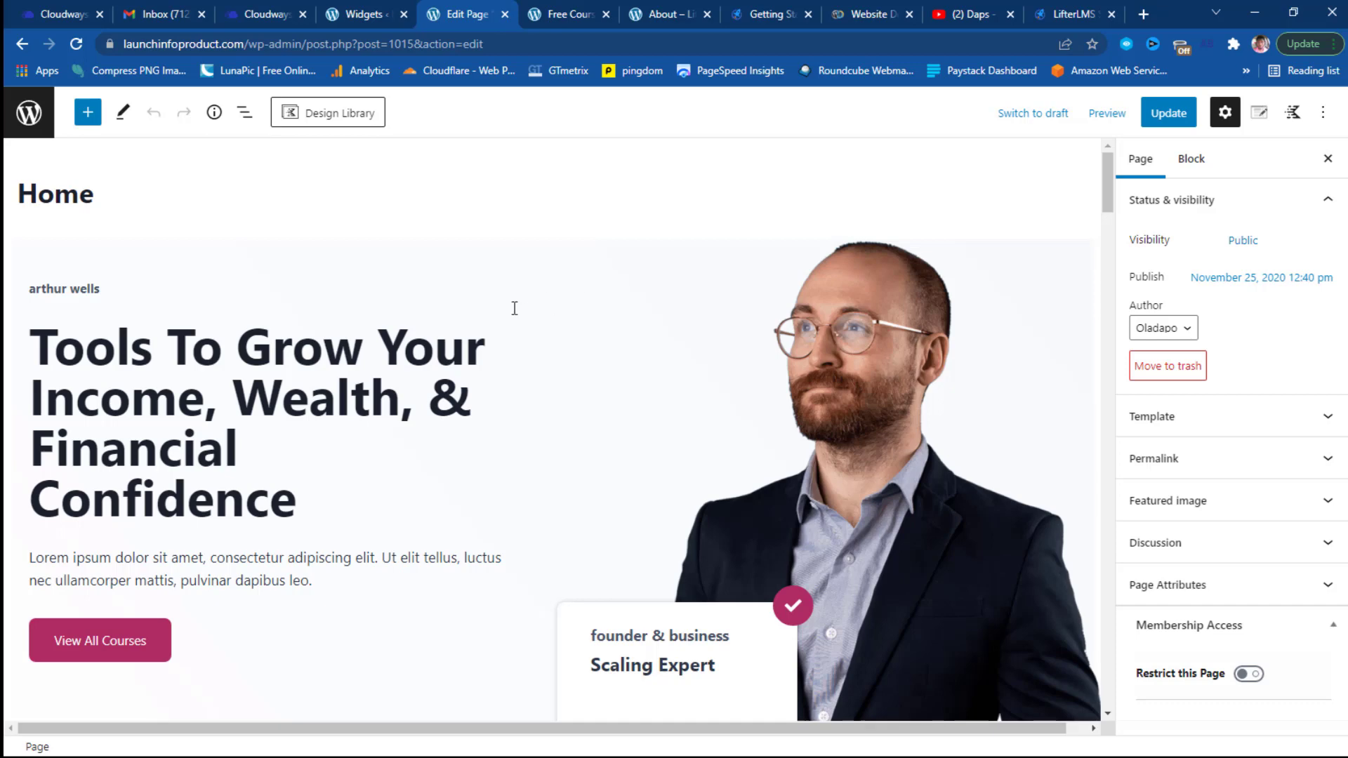
Replace the hero heading text with 'Tools to design your info products today'.
{"action": "left_click", "coordinate": [406, 363]}
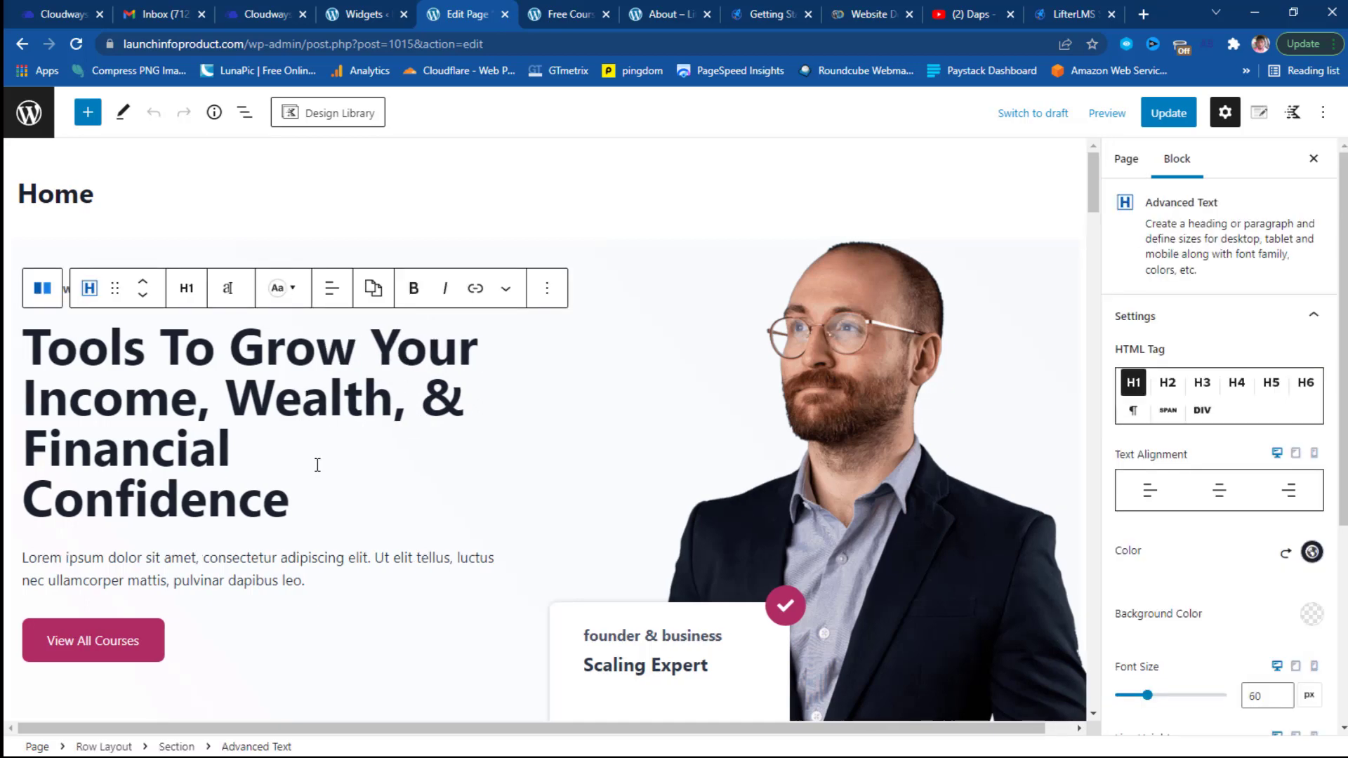
{"action": "left_click", "coordinate": [302, 490]}
{"action": "left_click", "coordinate": [294, 492]}
{"action": "left_click_drag", "start_coordinate": [296, 506], "coordinate": [27, 363]}
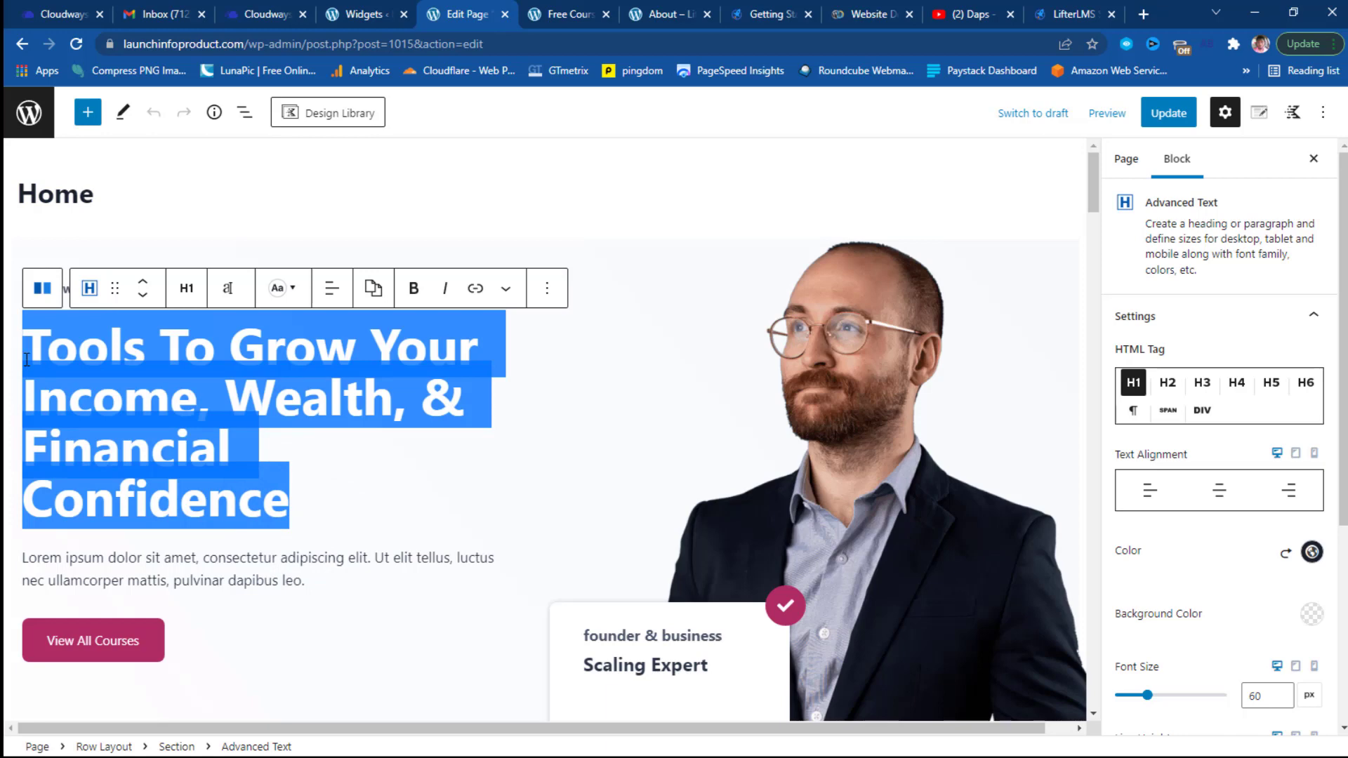
{"action": "type", "text": "Tools to"}
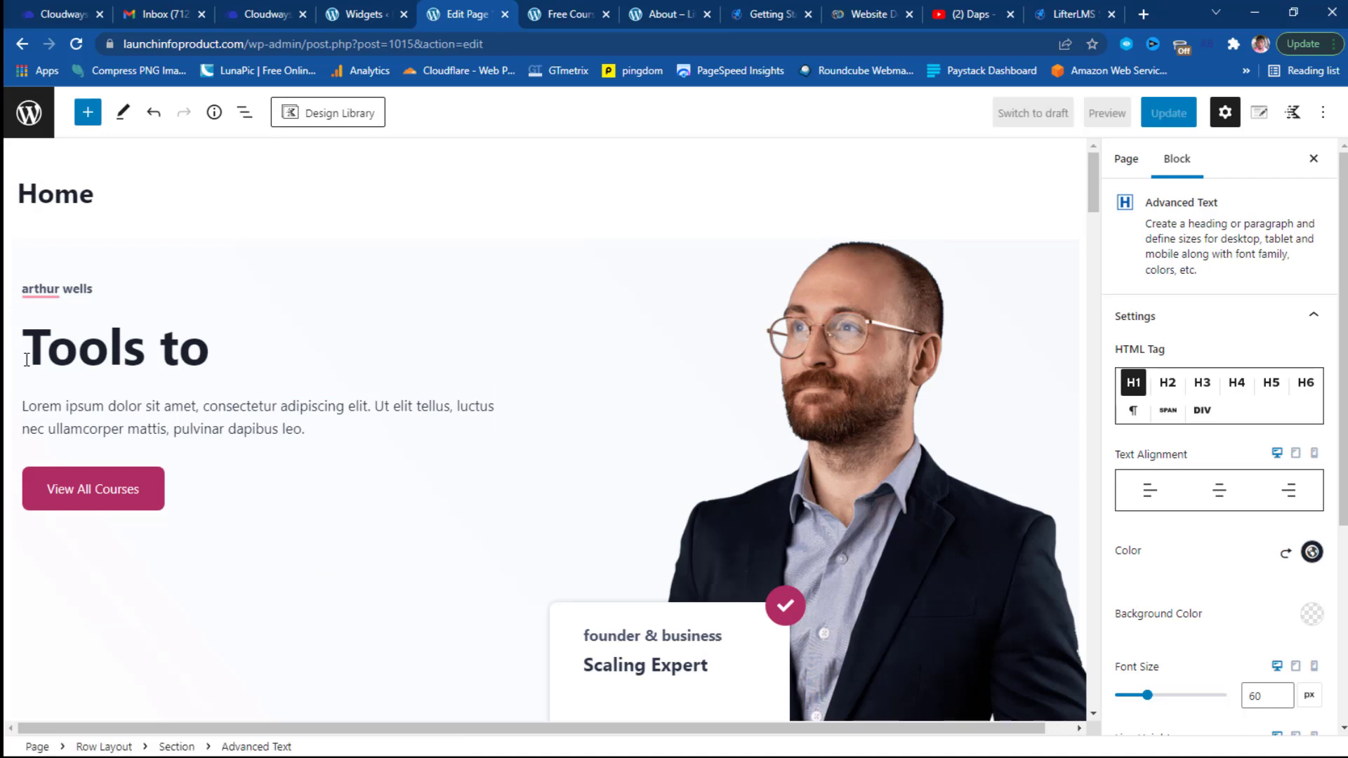
{"action": "type", "text": " design you"}
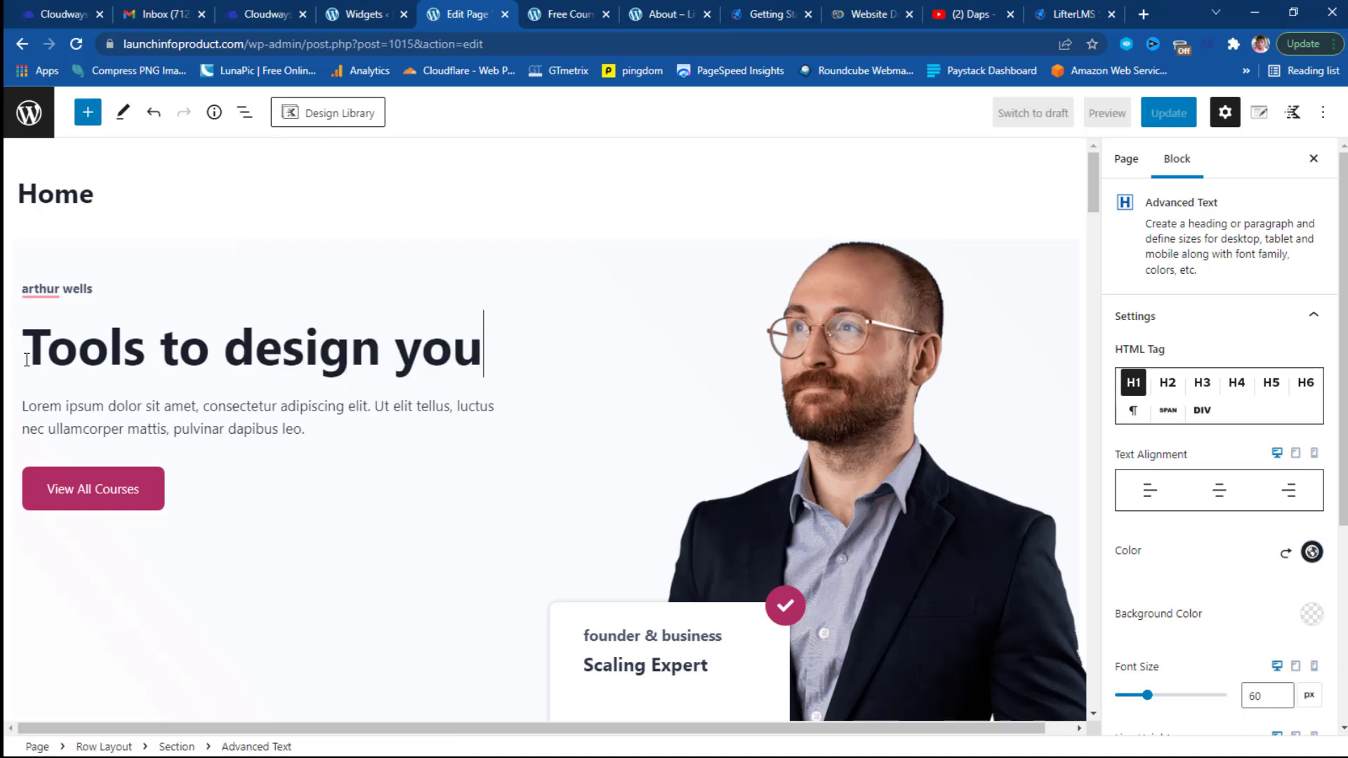
{"action": "type", "text": "r info"}
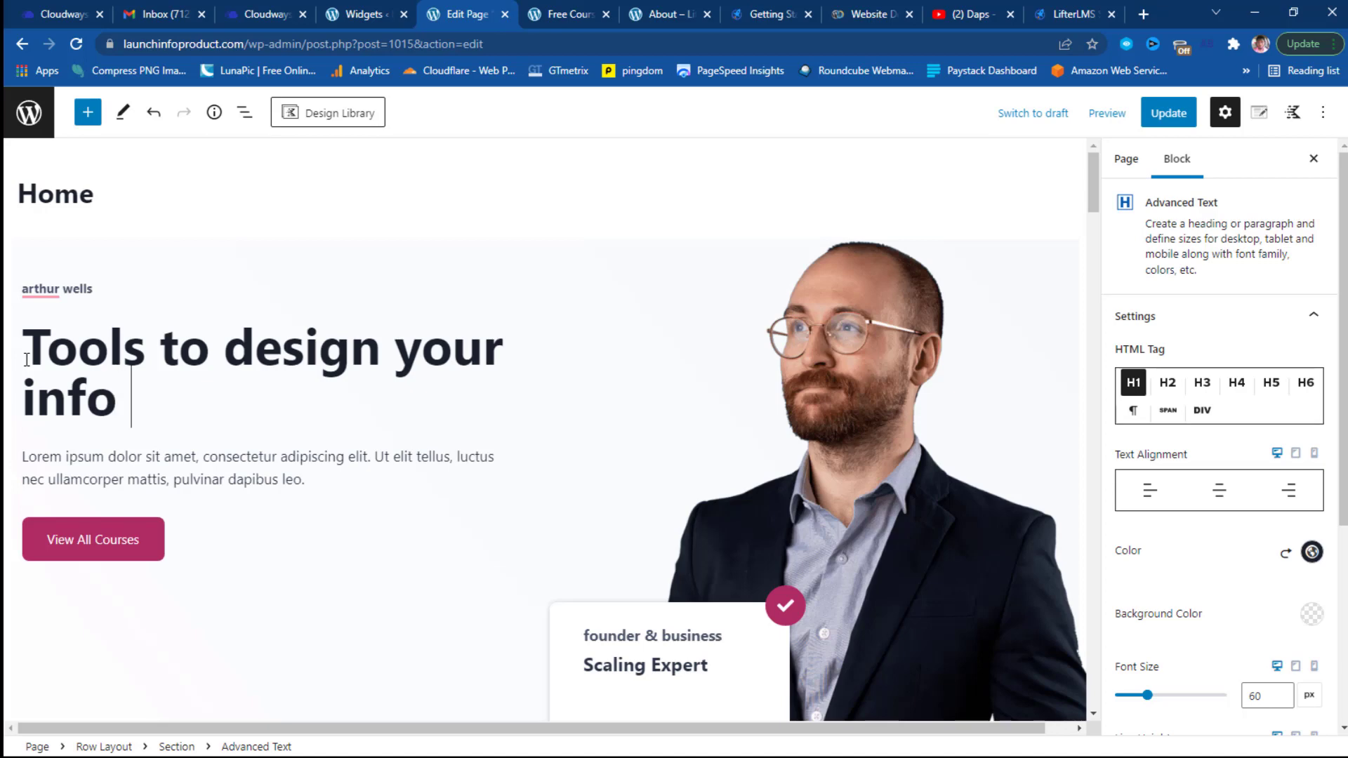
{"action": "type", "text": " product"}
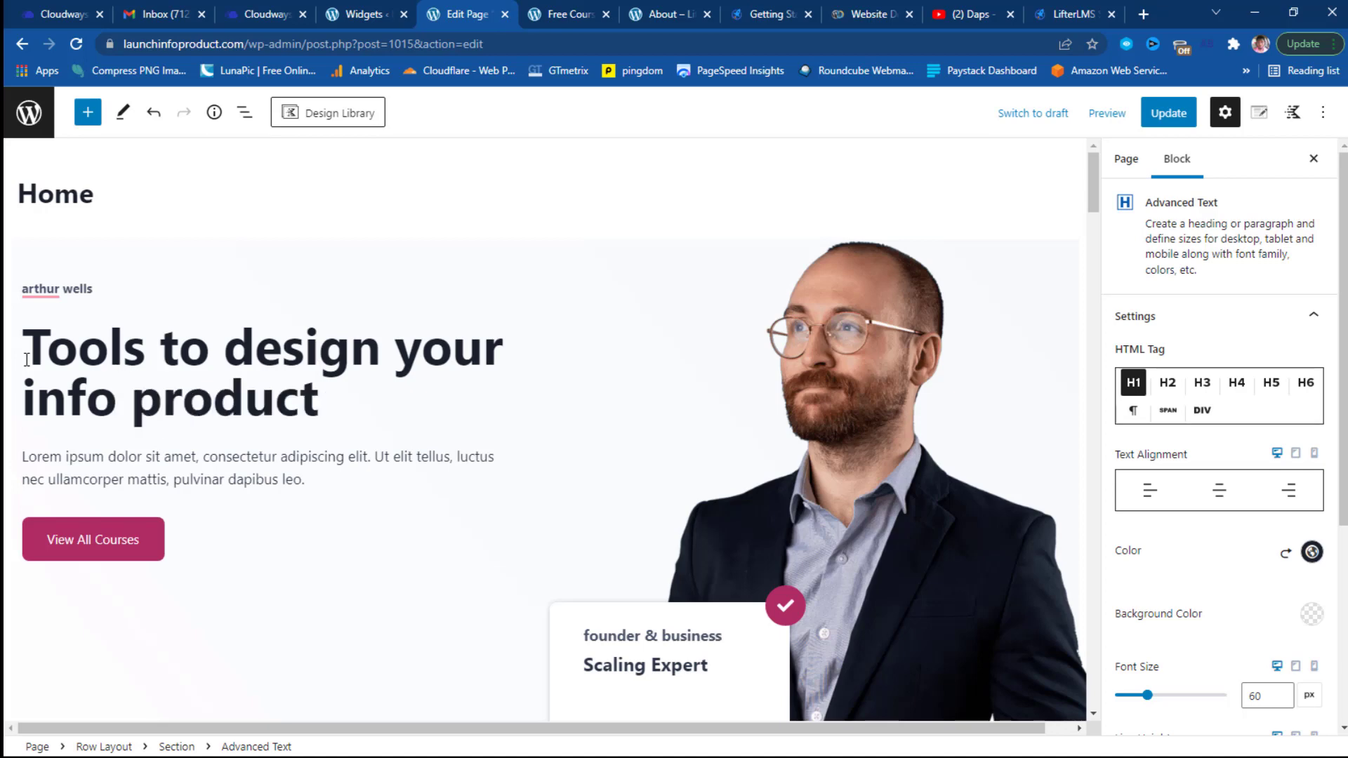
{"action": "type", "text": "s today"}
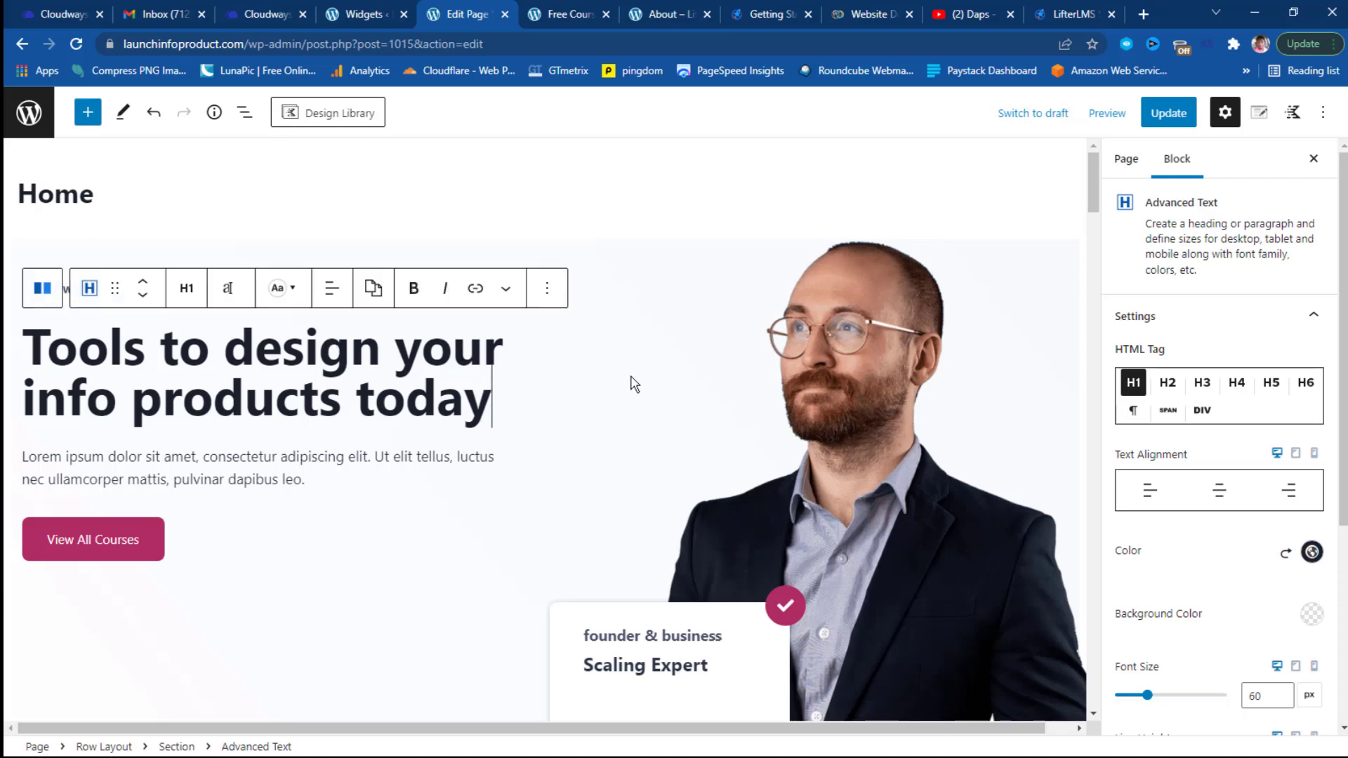
{"action": "scroll", "coordinate": [632, 383], "scroll_direction": "down", "scroll_amount": 1}
{"action": "scroll", "coordinate": [457, 394], "scroll_direction": "down", "scroll_amount": 4}
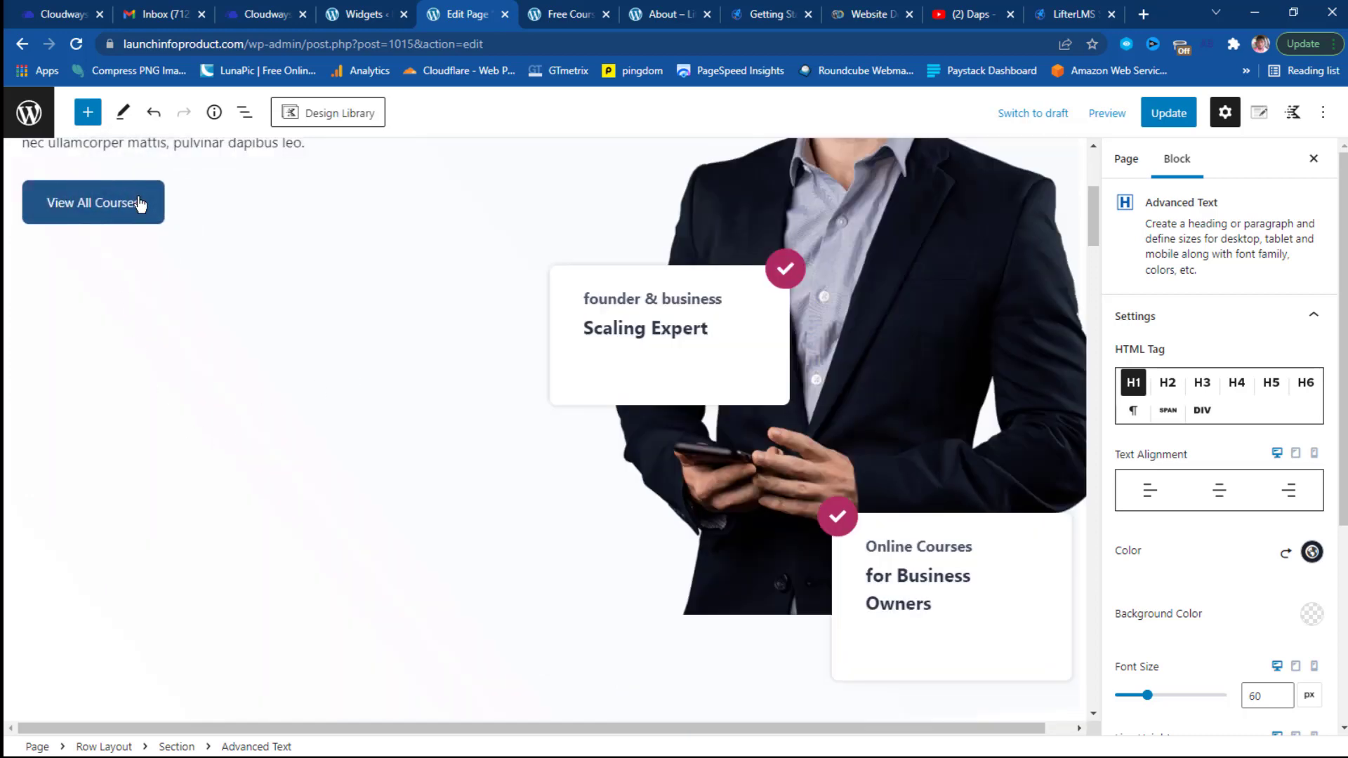
Set the View All Courses button's font size to 25 px.
{"action": "left_click", "coordinate": [140, 204]}
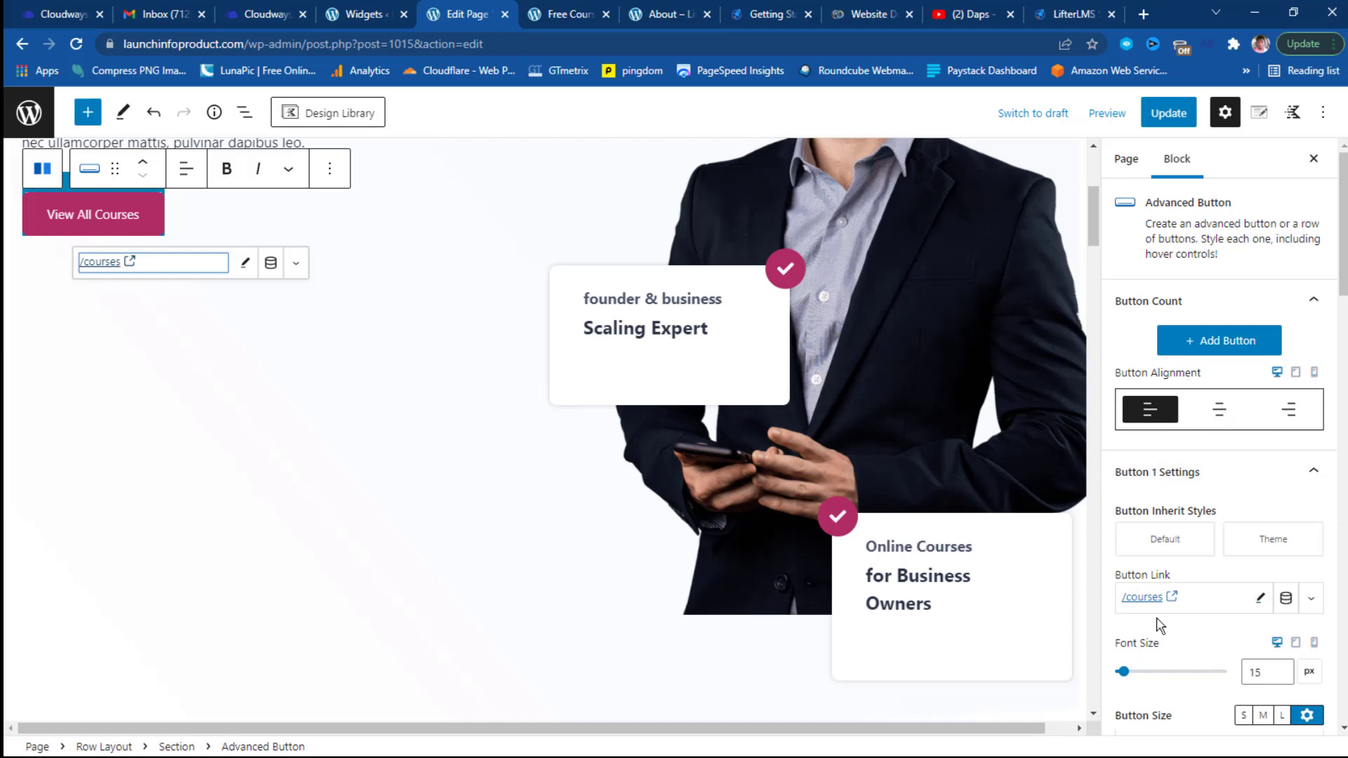
{"action": "left_click", "coordinate": [1123, 672]}
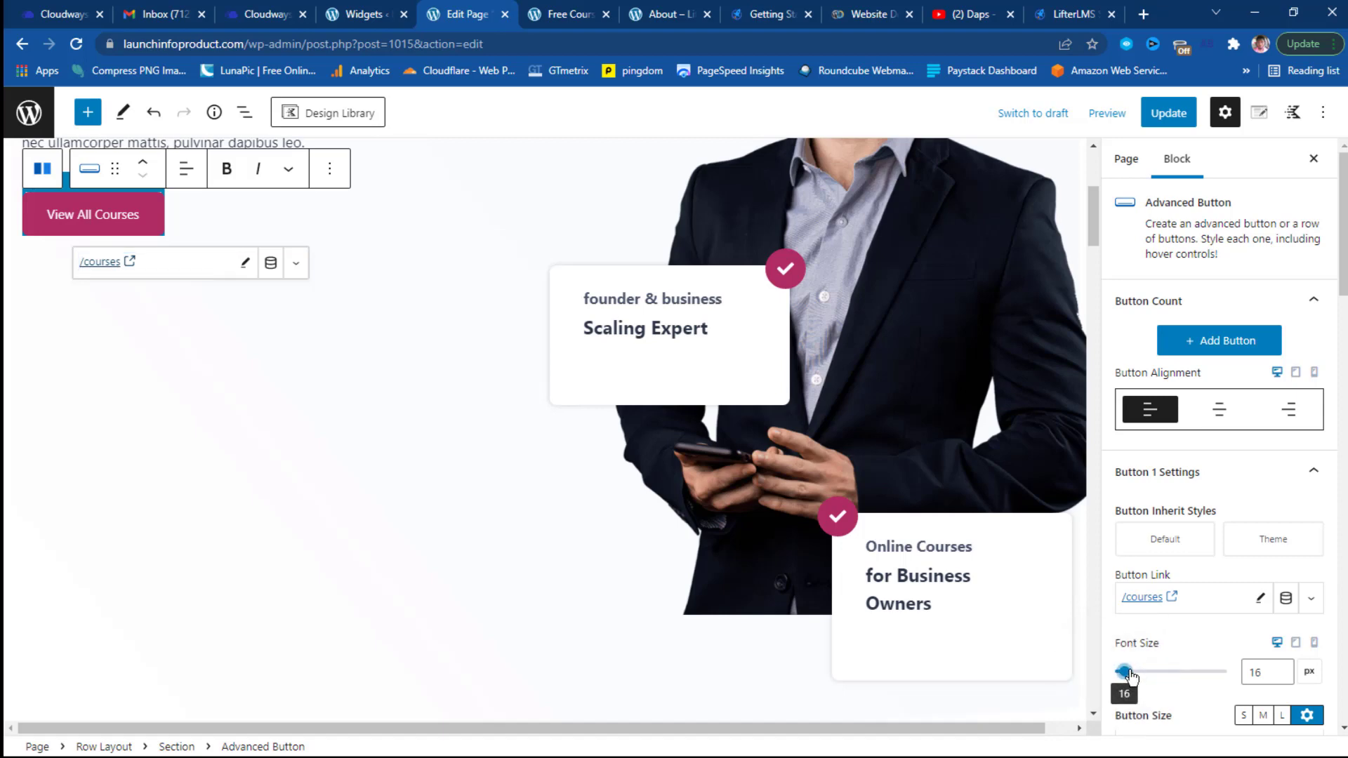
{"action": "mouse_move", "coordinate": [1122, 672]}
{"action": "left_mouse_down"}
{"action": "mouse_move", "coordinate": [1165, 671]}
{"action": "mouse_move", "coordinate": [1129, 672]}
{"action": "left_mouse_up"}
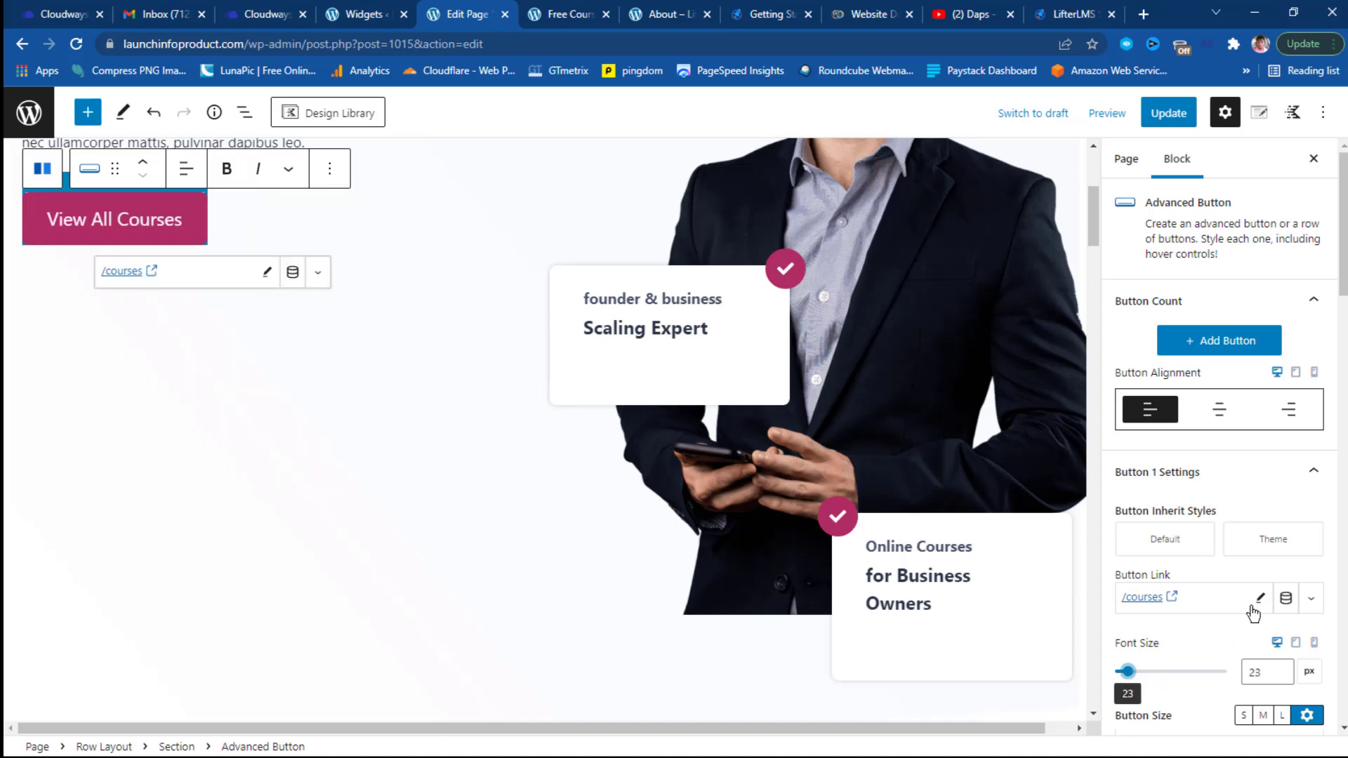
Check the button's Hover colours, try centre and right alignment, then keep it left-aligned.
{"action": "scroll", "coordinate": [1254, 613], "scroll_direction": "down", "scroll_amount": 3}
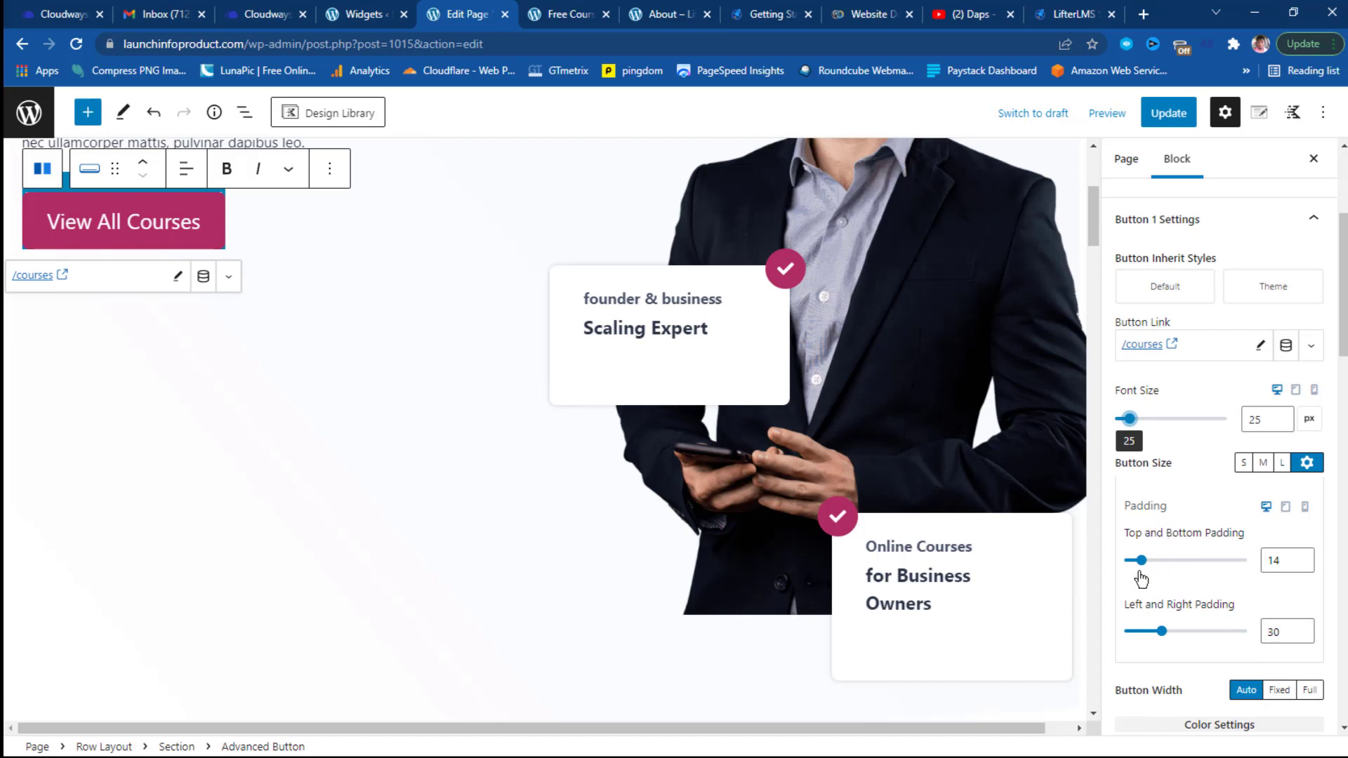
{"action": "scroll", "coordinate": [1212, 590], "scroll_direction": "down", "scroll_amount": 1}
{"action": "scroll", "coordinate": [1213, 591], "scroll_direction": "down", "scroll_amount": 3}
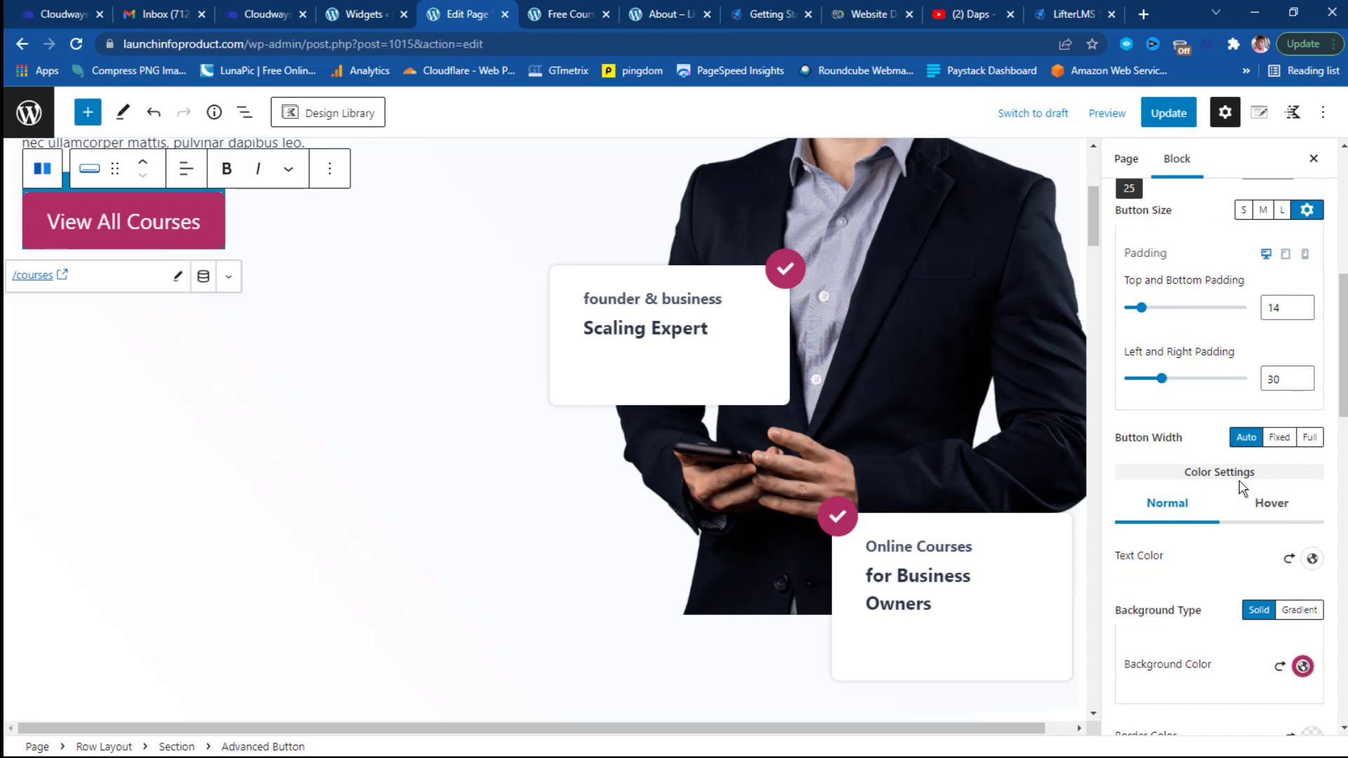
{"action": "left_click", "coordinate": [1279, 506]}
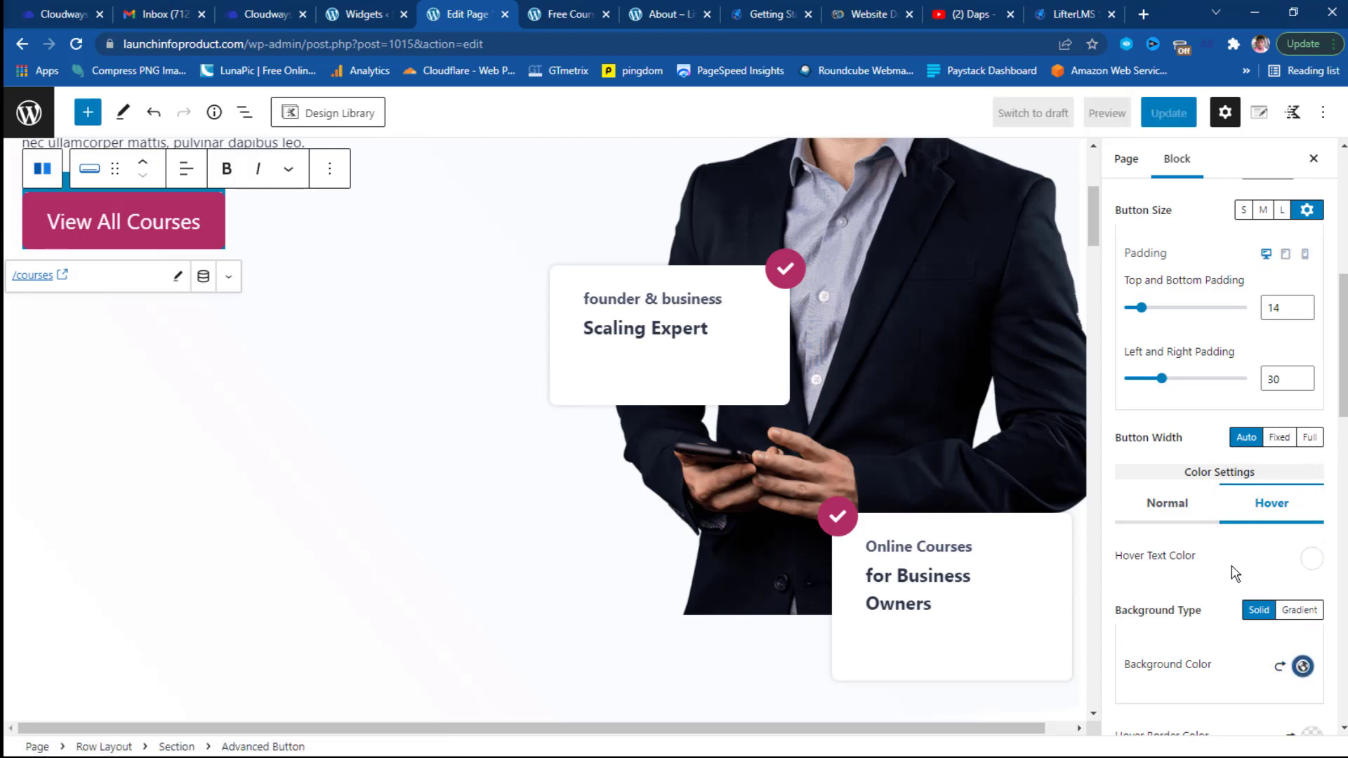
{"action": "scroll", "coordinate": [1236, 572], "scroll_direction": "up", "scroll_amount": 8}
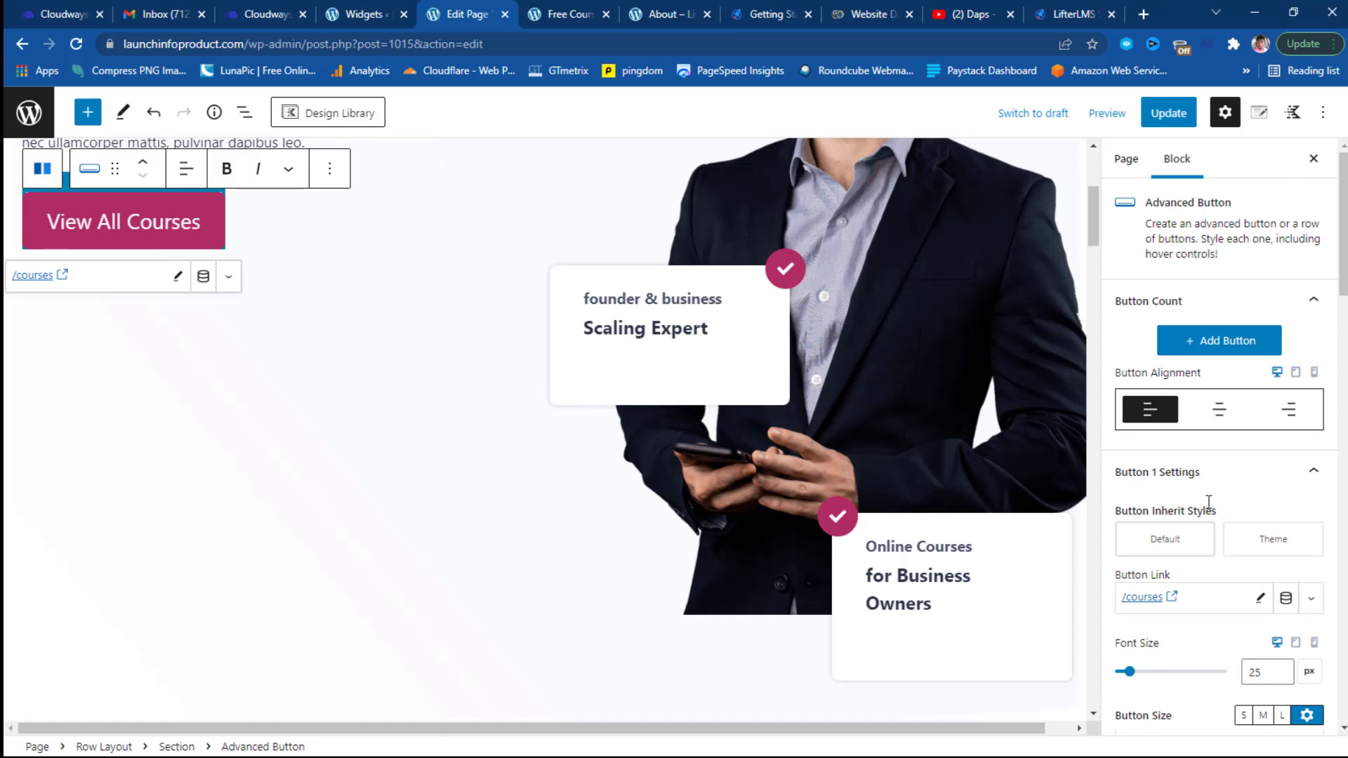
{"action": "left_click", "coordinate": [1220, 418]}
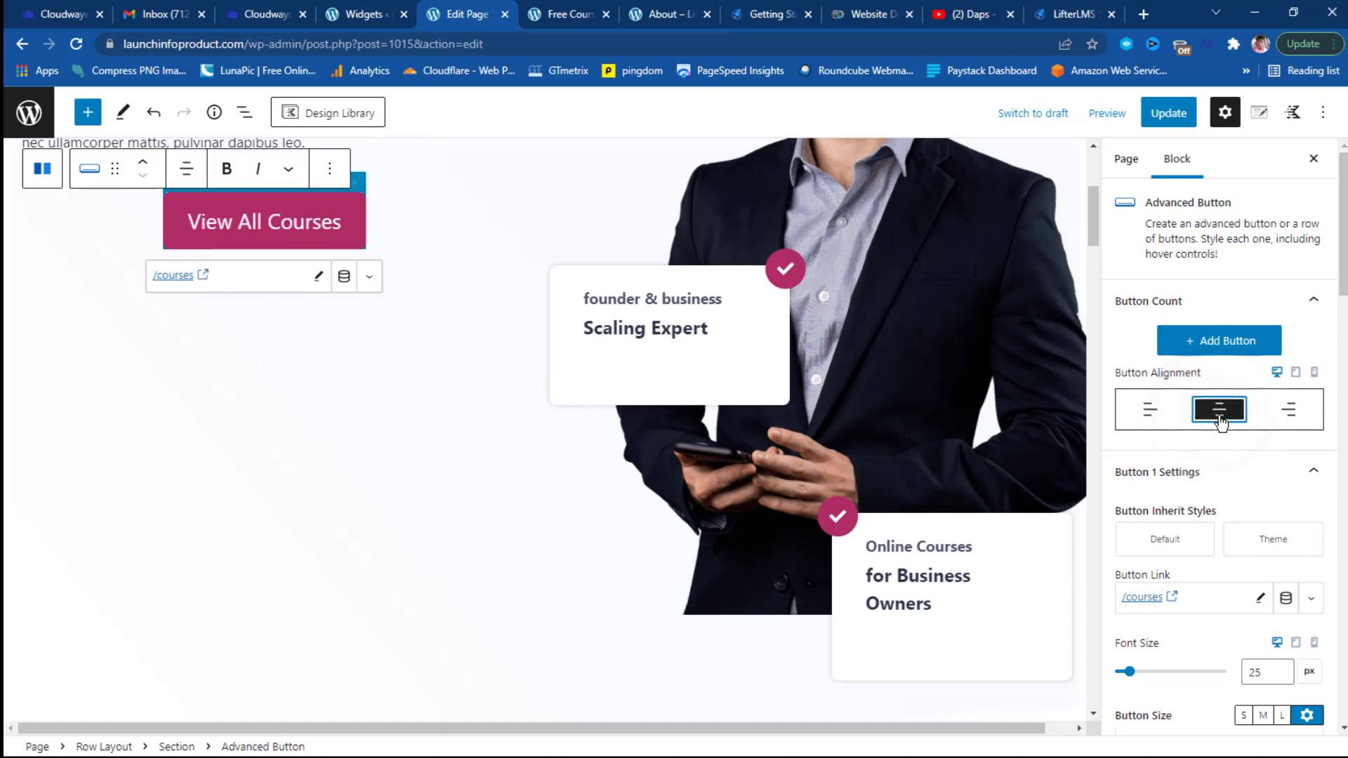
{"action": "left_click", "coordinate": [1295, 418]}
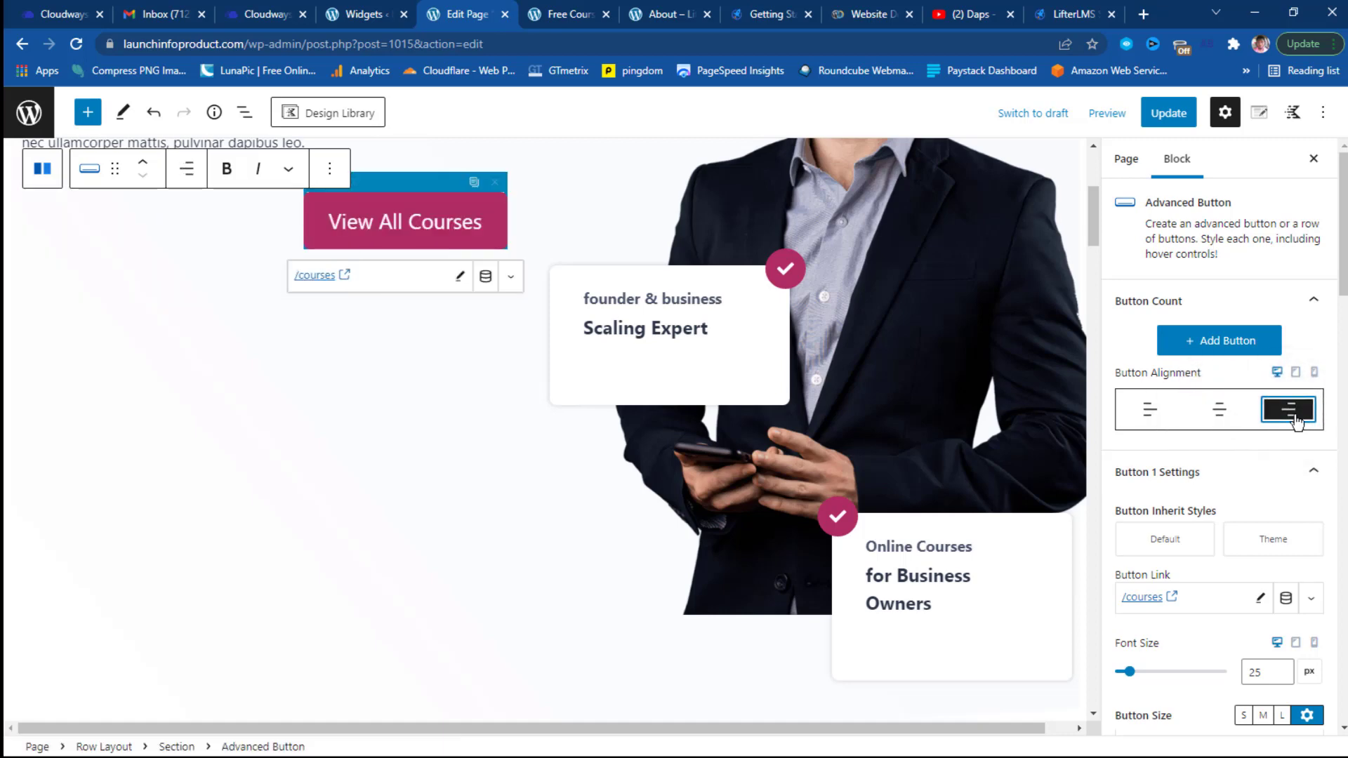
{"action": "left_click", "coordinate": [1149, 424]}
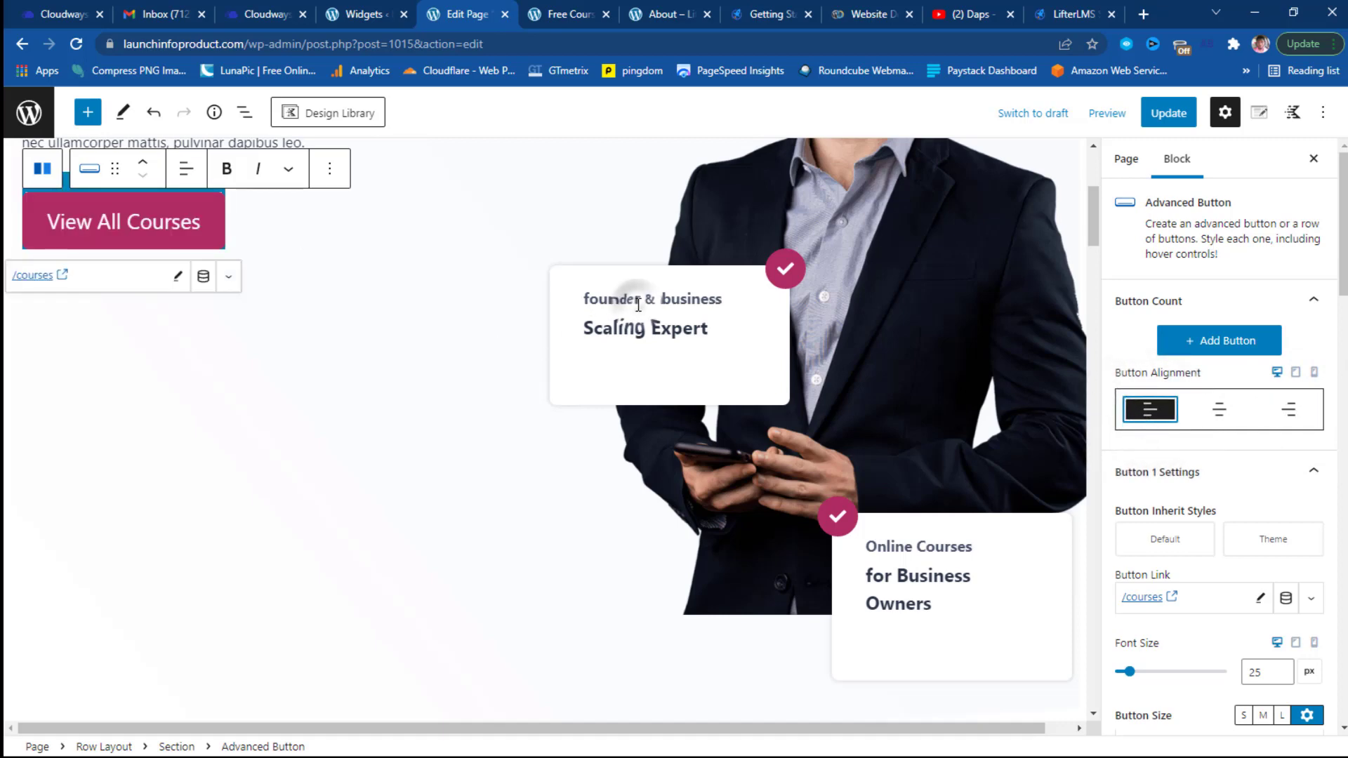
{"action": "left_click", "coordinate": [761, 300]}
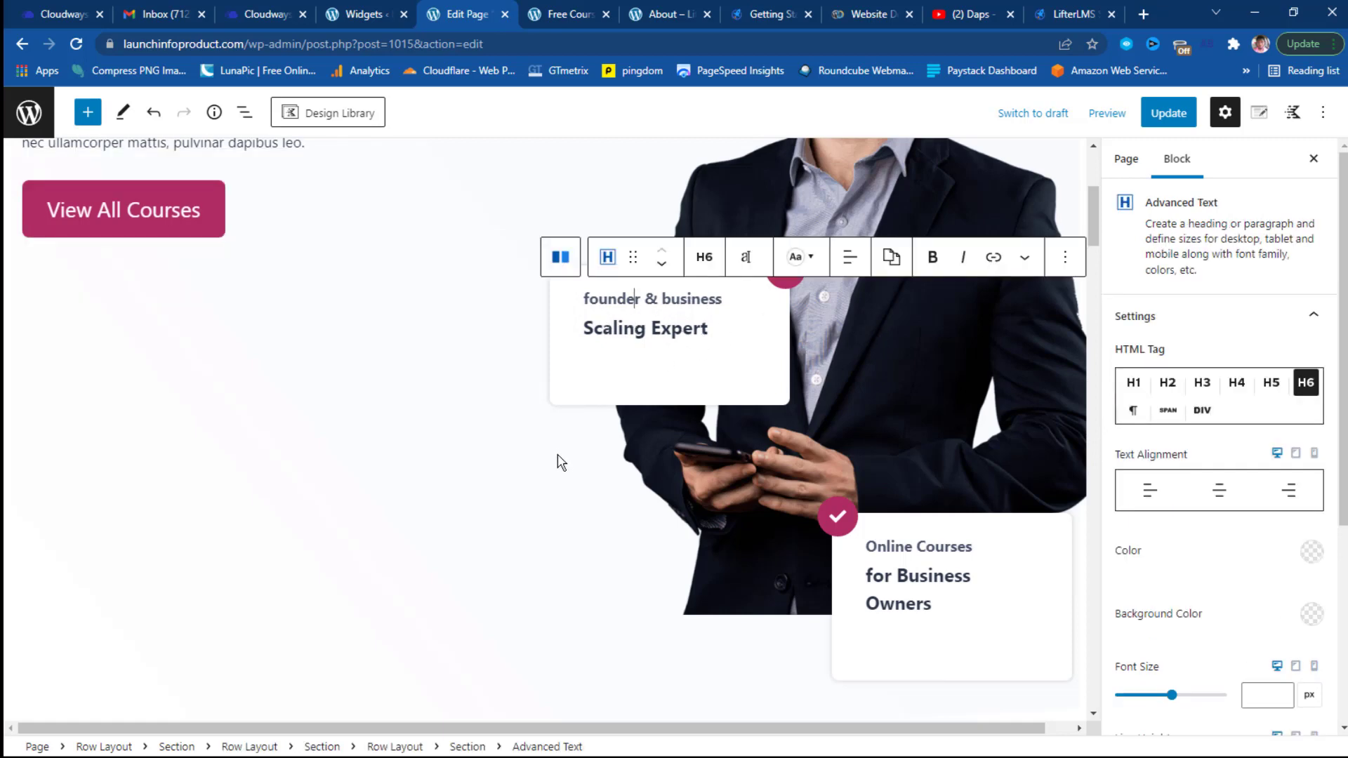
{"action": "scroll", "coordinate": [437, 475], "scroll_direction": "down", "scroll_amount": 5}
{"action": "scroll", "coordinate": [437, 472], "scroll_direction": "down", "scroll_amount": 2}
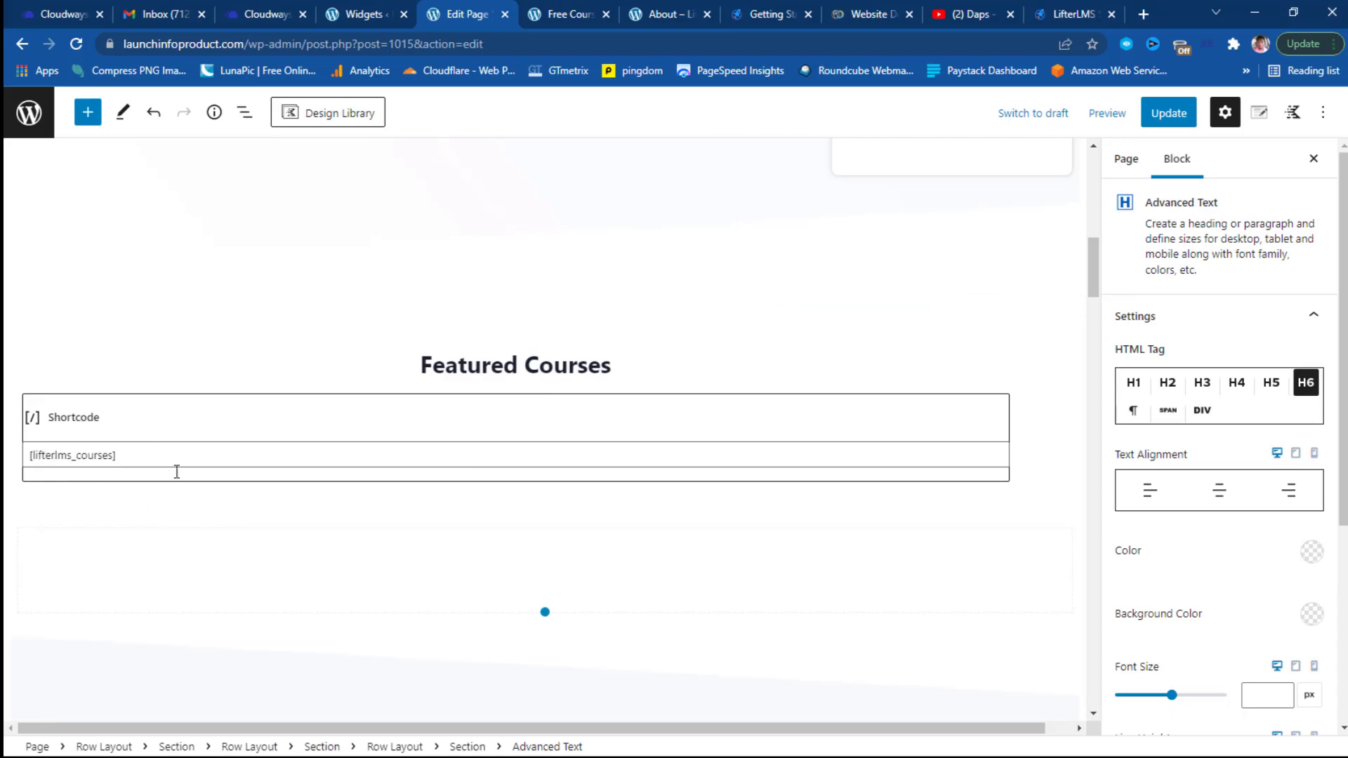
{"action": "scroll", "coordinate": [506, 458], "scroll_direction": "down", "scroll_amount": 3}
{"action": "scroll", "coordinate": [505, 457], "scroll_direction": "down", "scroll_amount": 2}
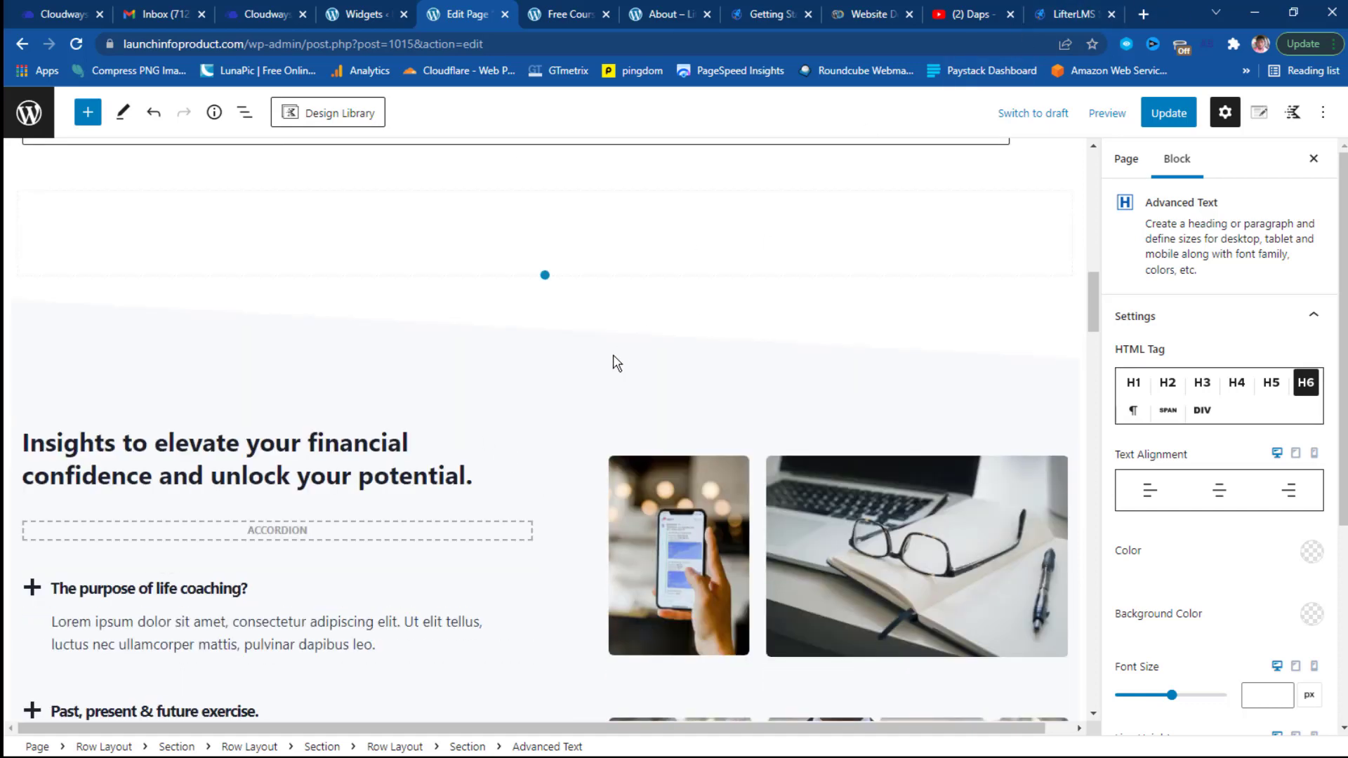
{"action": "scroll", "coordinate": [613, 363], "scroll_direction": "down", "scroll_amount": 5}
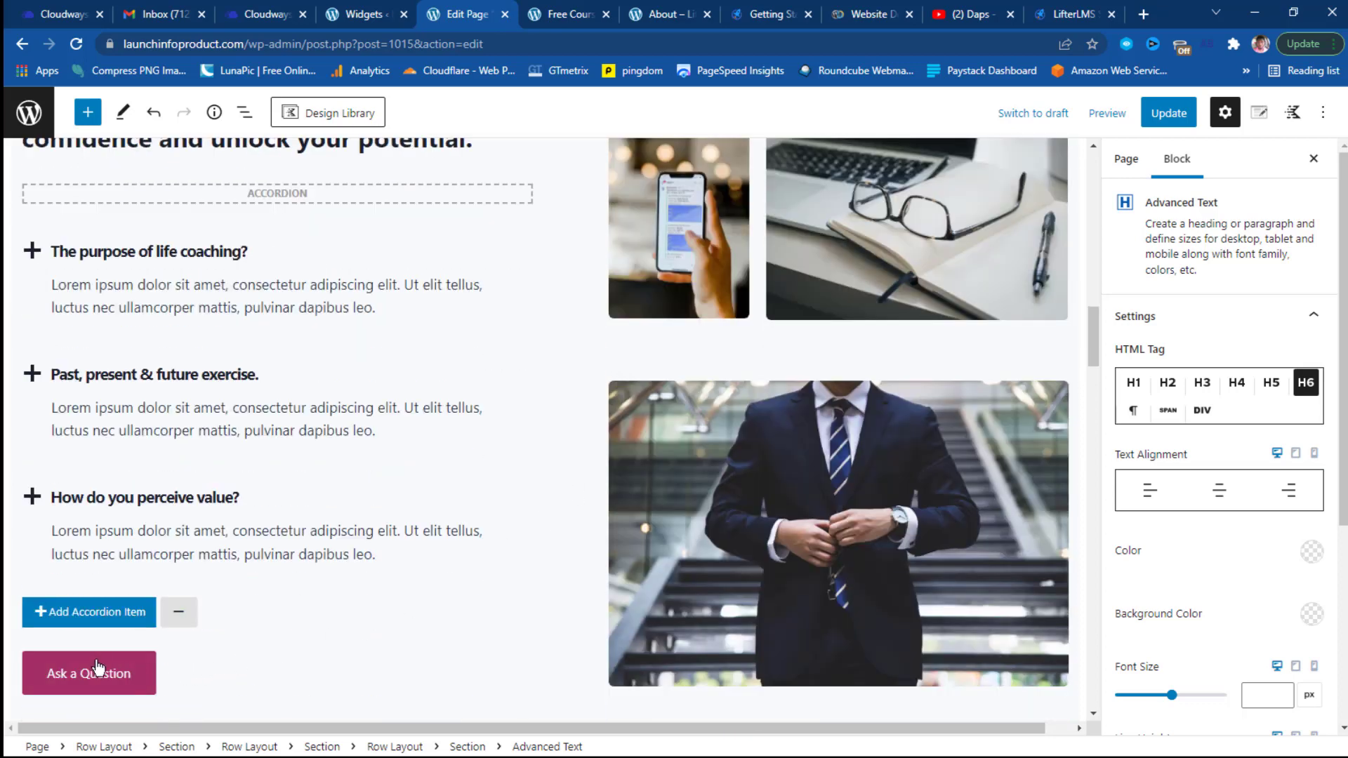
{"action": "scroll", "coordinate": [730, 364], "scroll_direction": "down", "scroll_amount": 10}
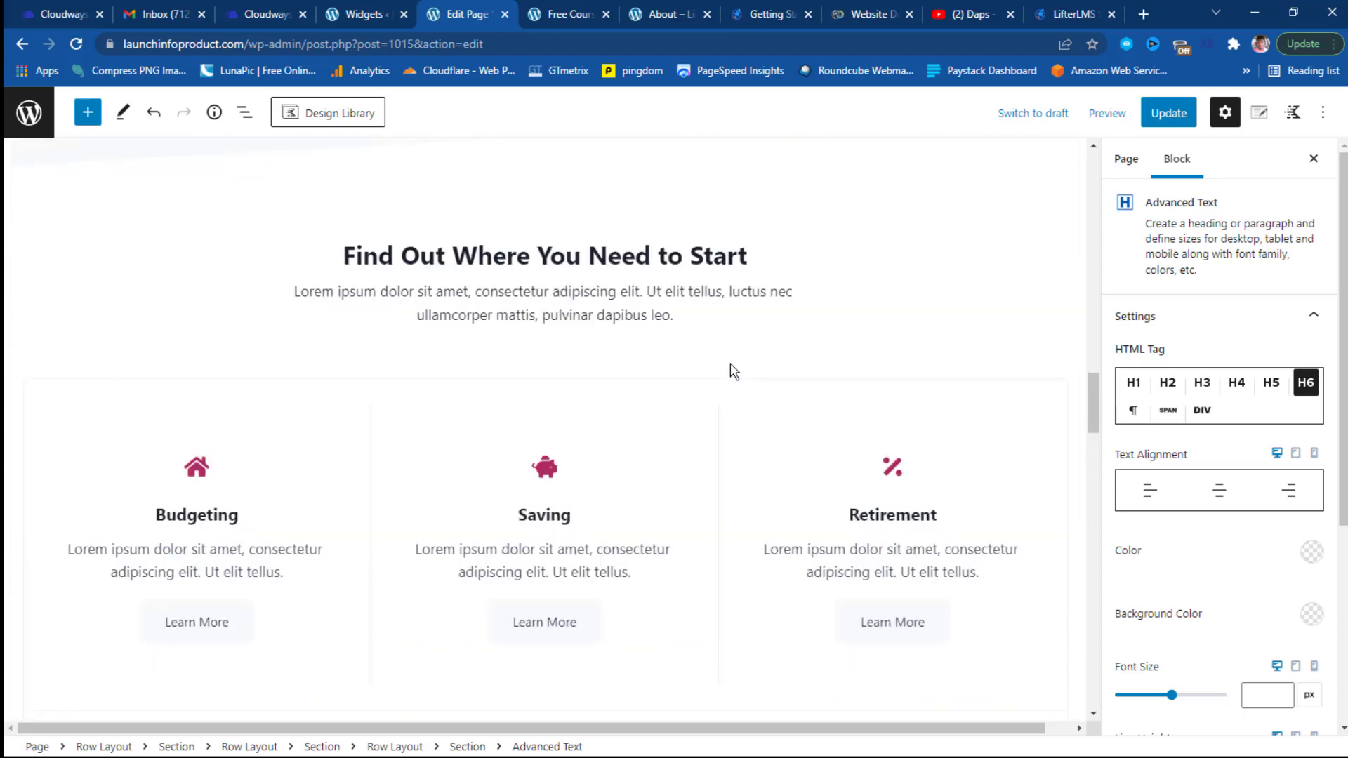
{"action": "scroll", "coordinate": [730, 364], "scroll_direction": "down", "scroll_amount": 8}
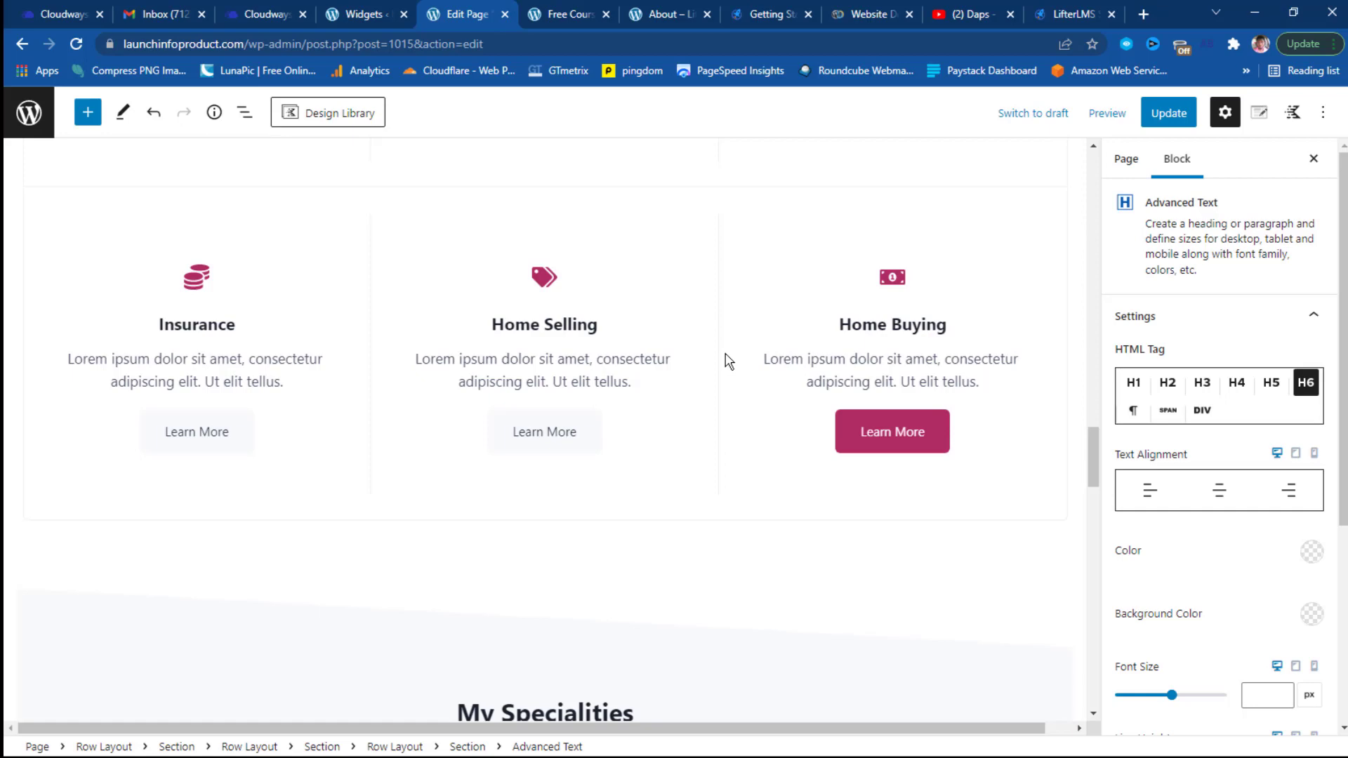
{"action": "scroll", "coordinate": [728, 361], "scroll_direction": "down", "scroll_amount": 10}
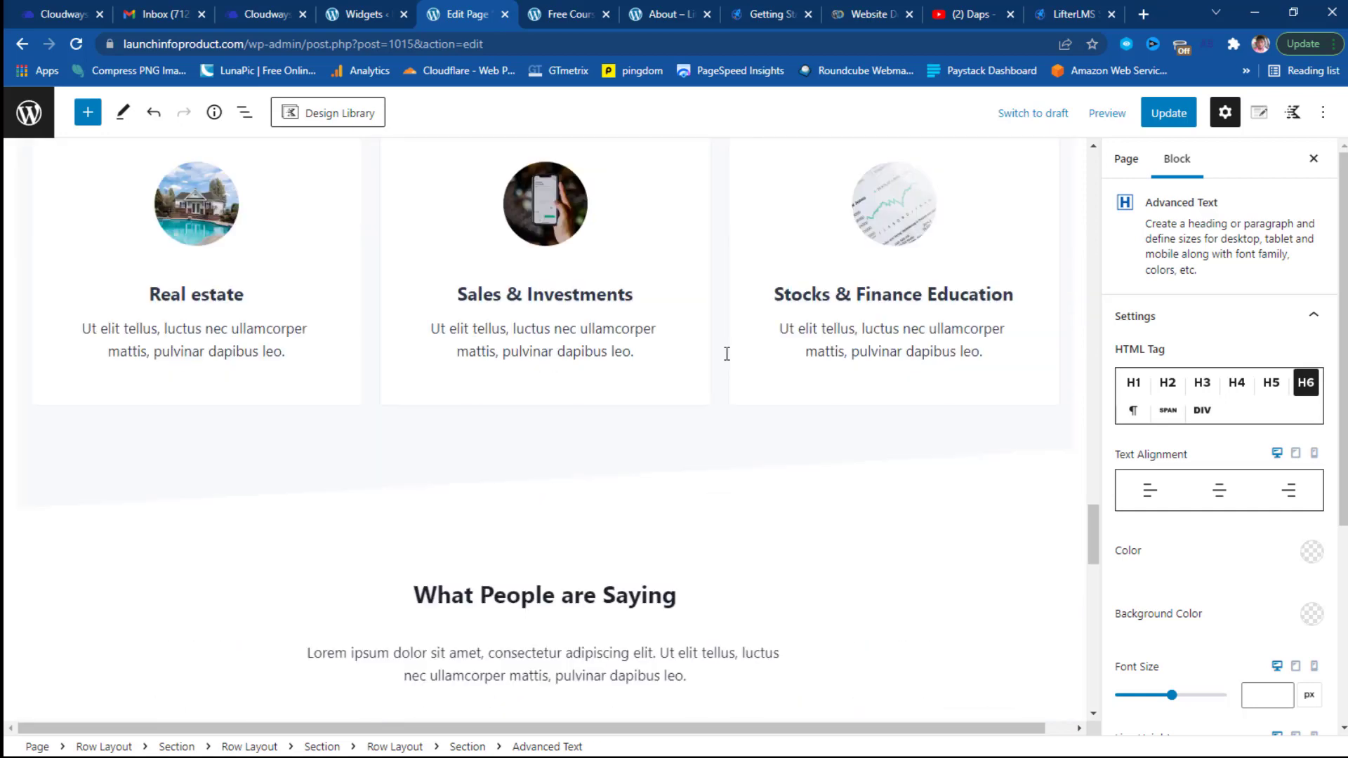
{"action": "scroll", "coordinate": [728, 357], "scroll_direction": "down", "scroll_amount": 10}
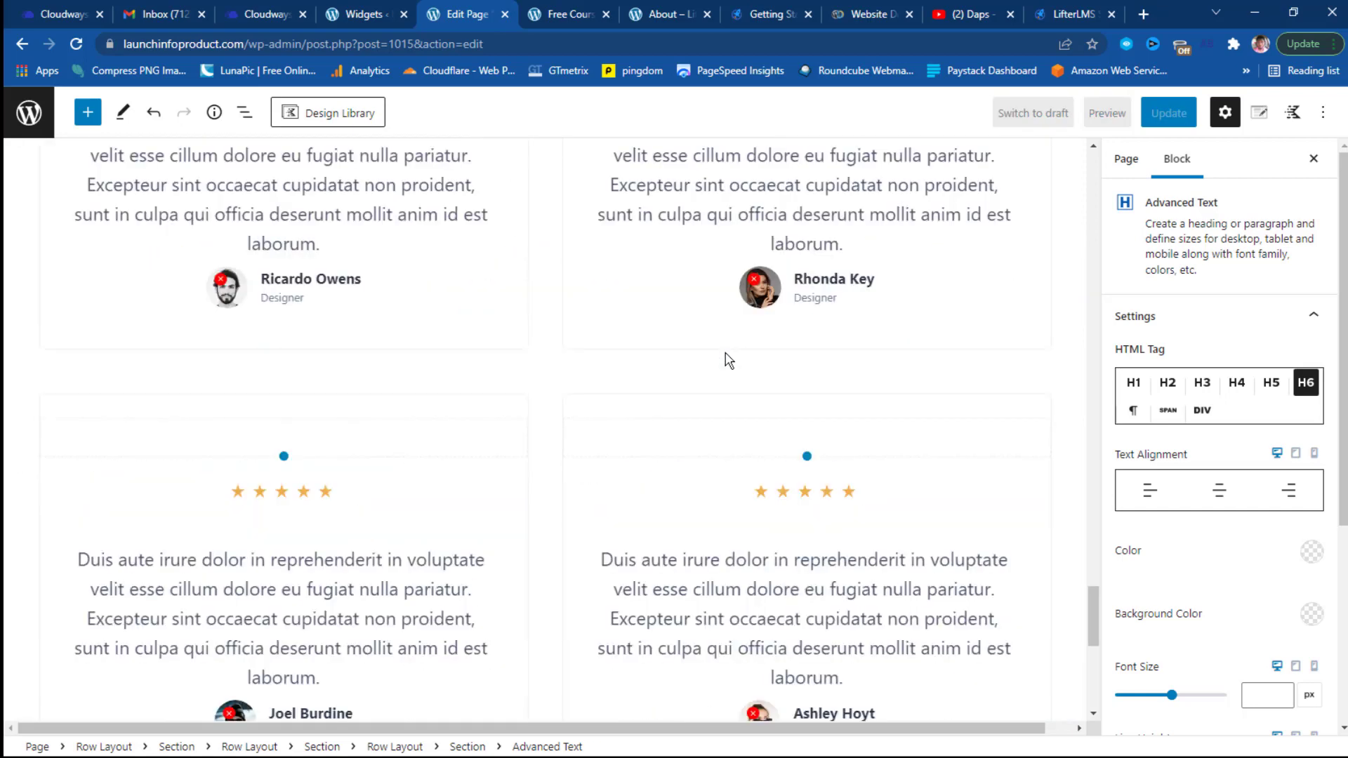
{"action": "scroll", "coordinate": [728, 359], "scroll_direction": "down", "scroll_amount": 8}
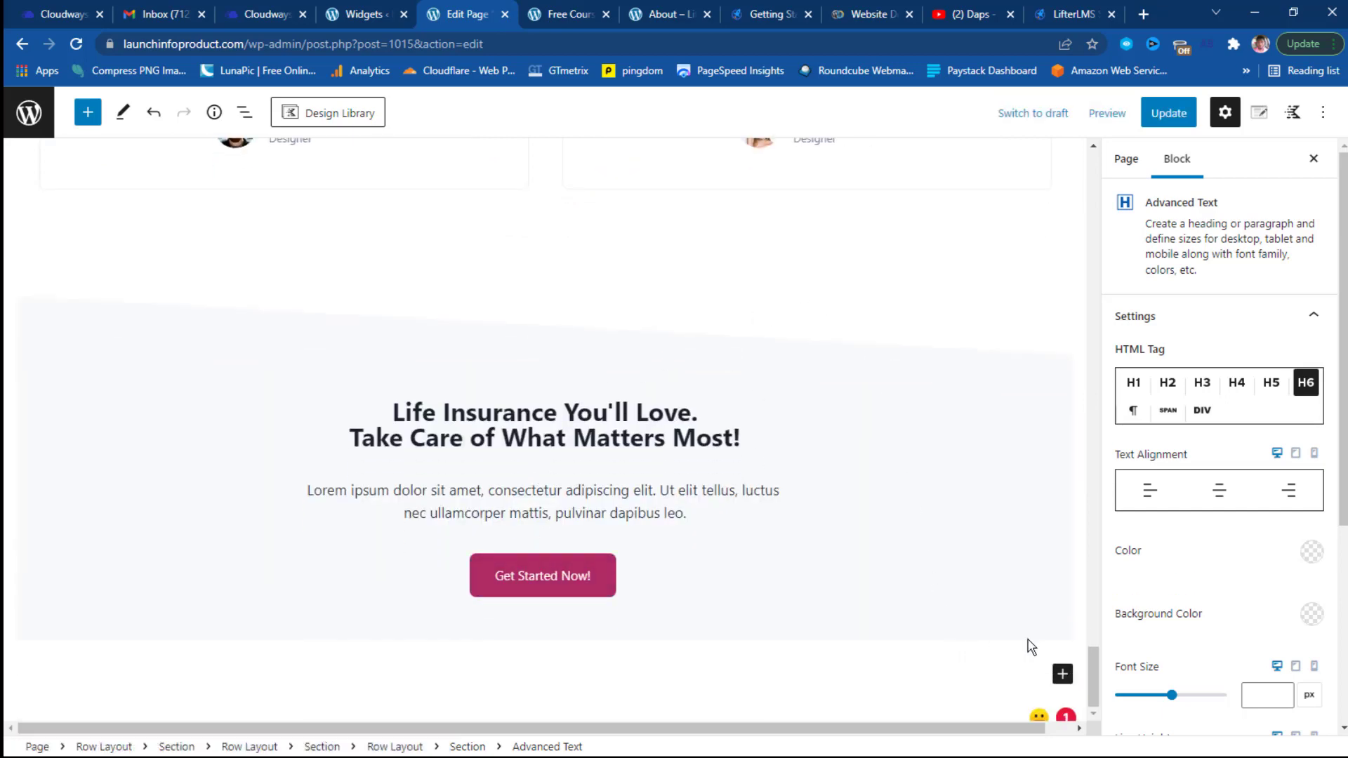
Insert a Row Layout block, found by searching 'row', below the Get Started Now! call-to-action.
{"action": "left_click", "coordinate": [1063, 675]}
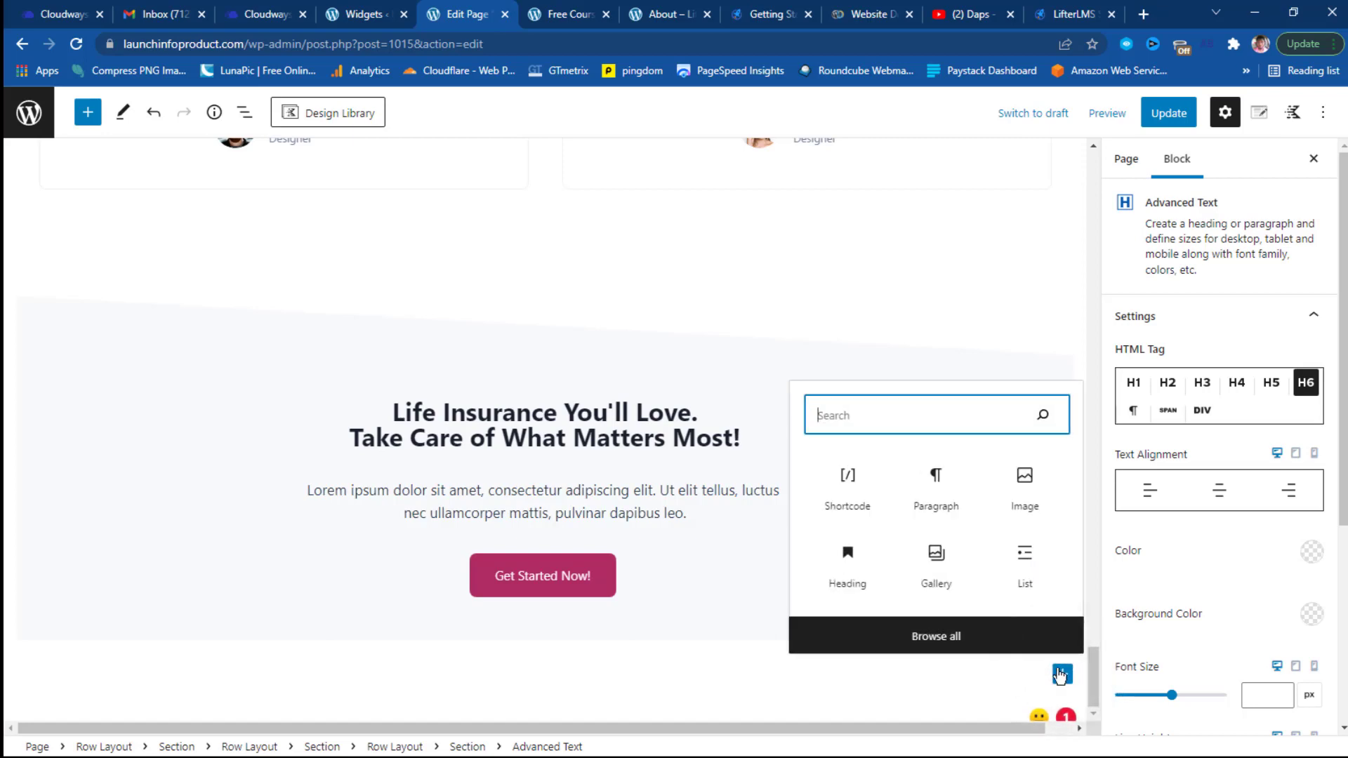
{"action": "left_click", "coordinate": [865, 421]}
{"action": "type", "text": "row"}
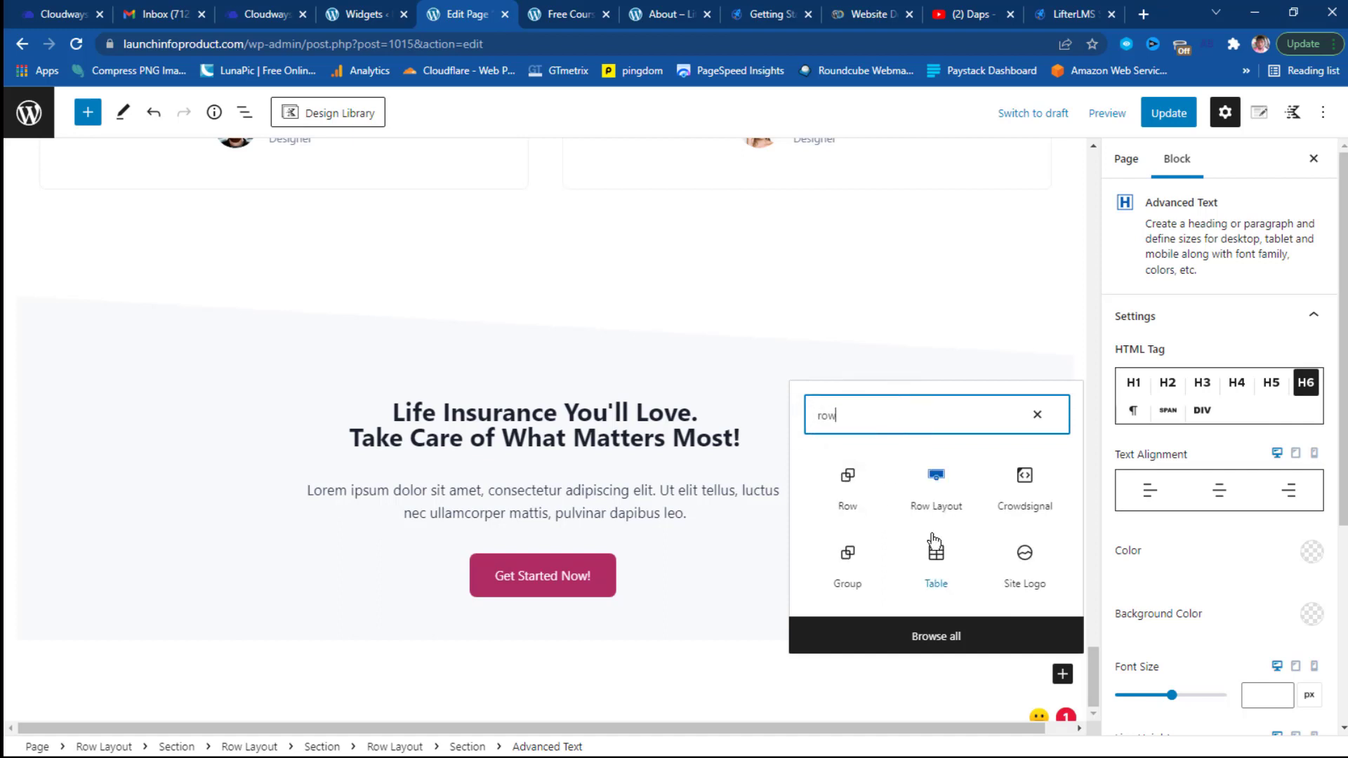
{"action": "left_click", "coordinate": [934, 500]}
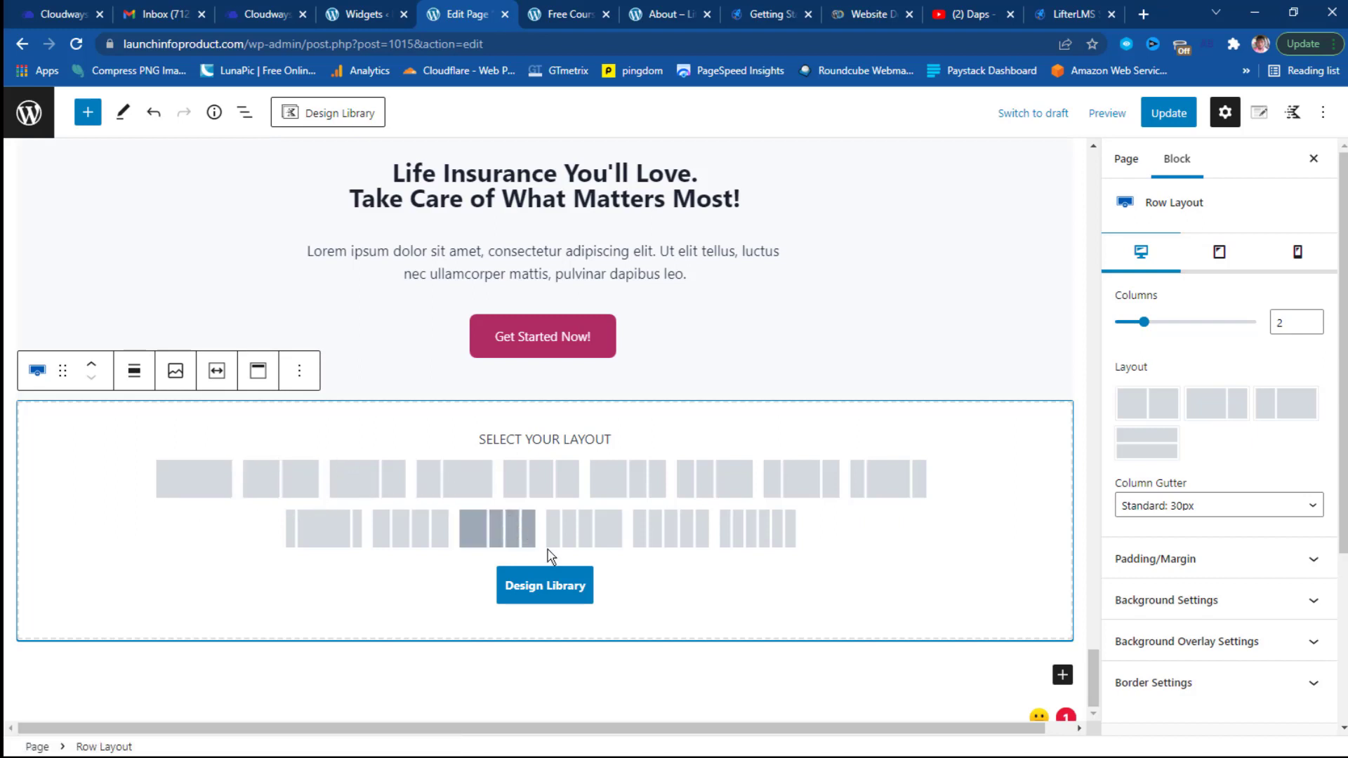
Browse the Design Library's Sections and pick the Feature Split 01 layout for the new row.
{"action": "left_click", "coordinate": [558, 588]}
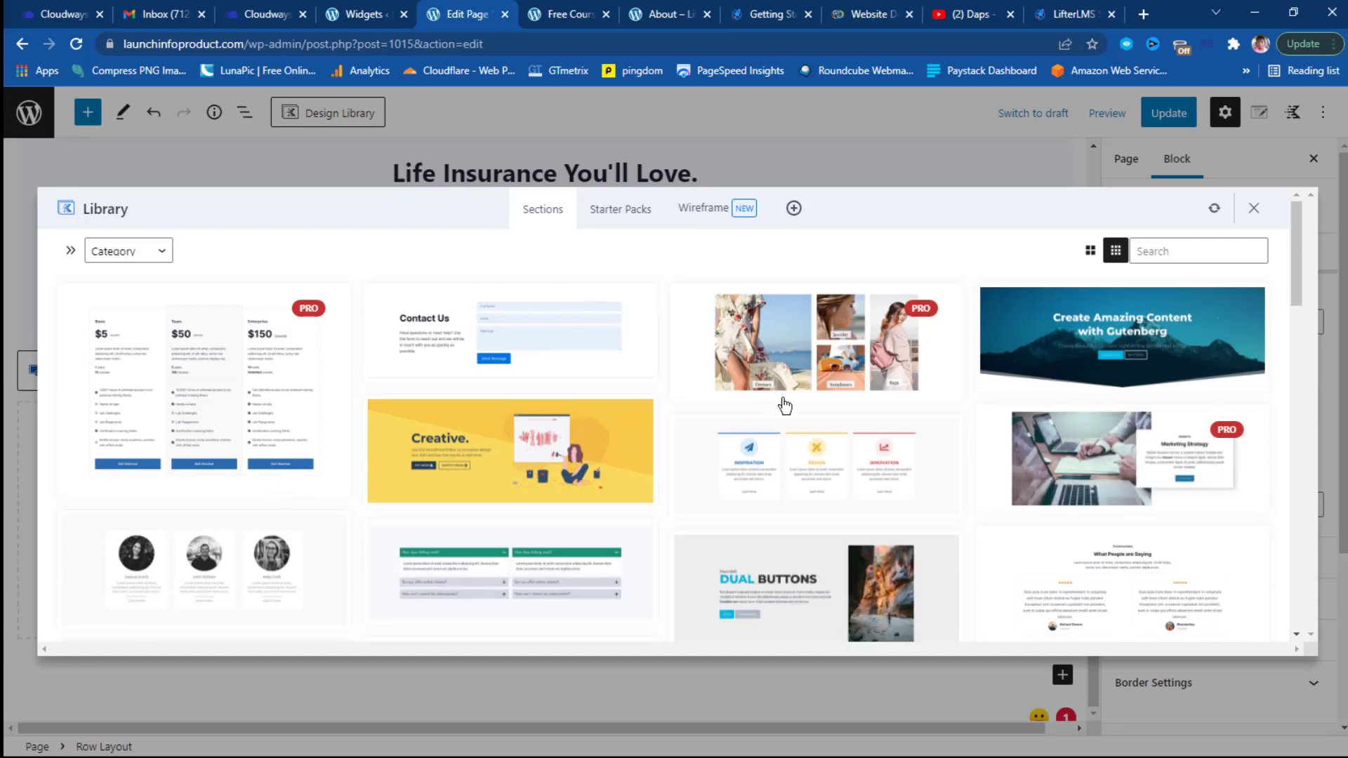
{"action": "mouse_move", "coordinate": [783, 399]}
{"action": "scroll", "coordinate": [562, 434], "scroll_direction": "down", "scroll_amount": 4}
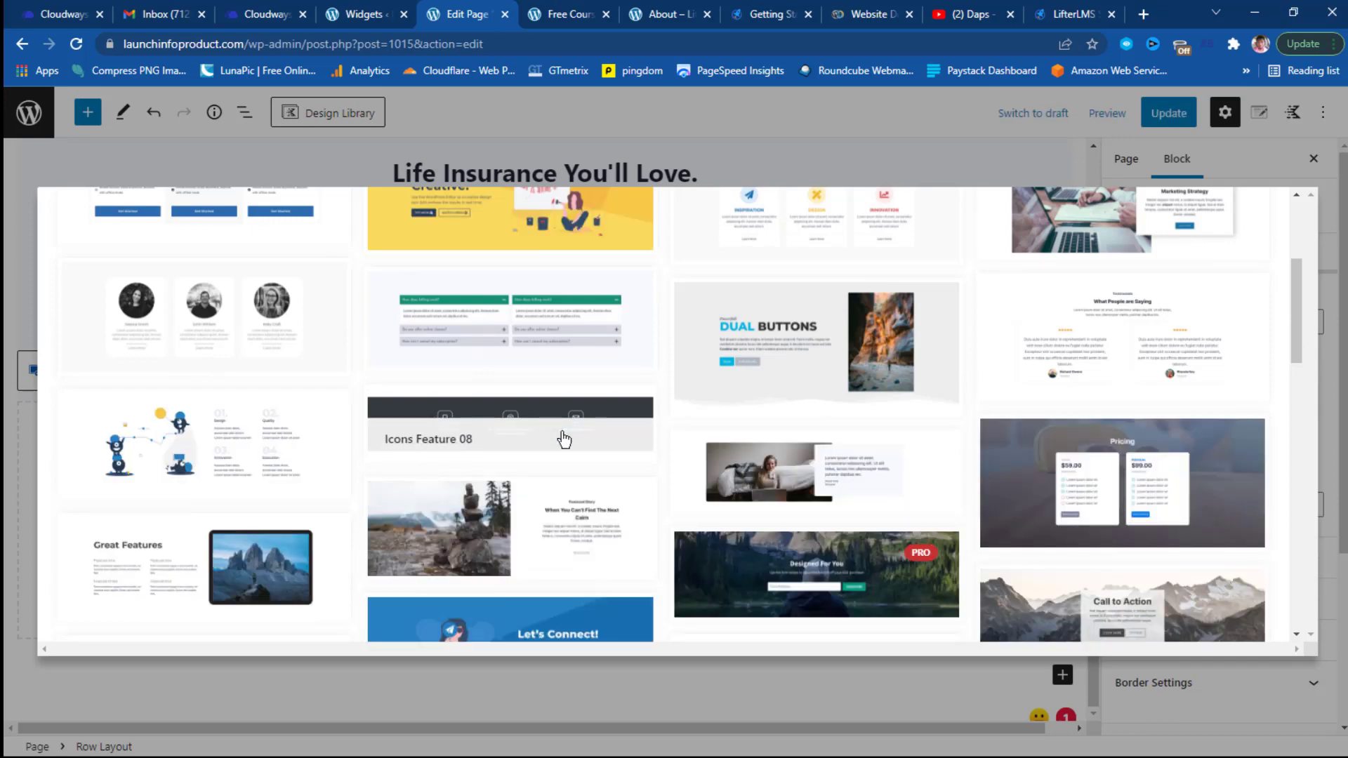
{"action": "left_click", "coordinate": [216, 444]}
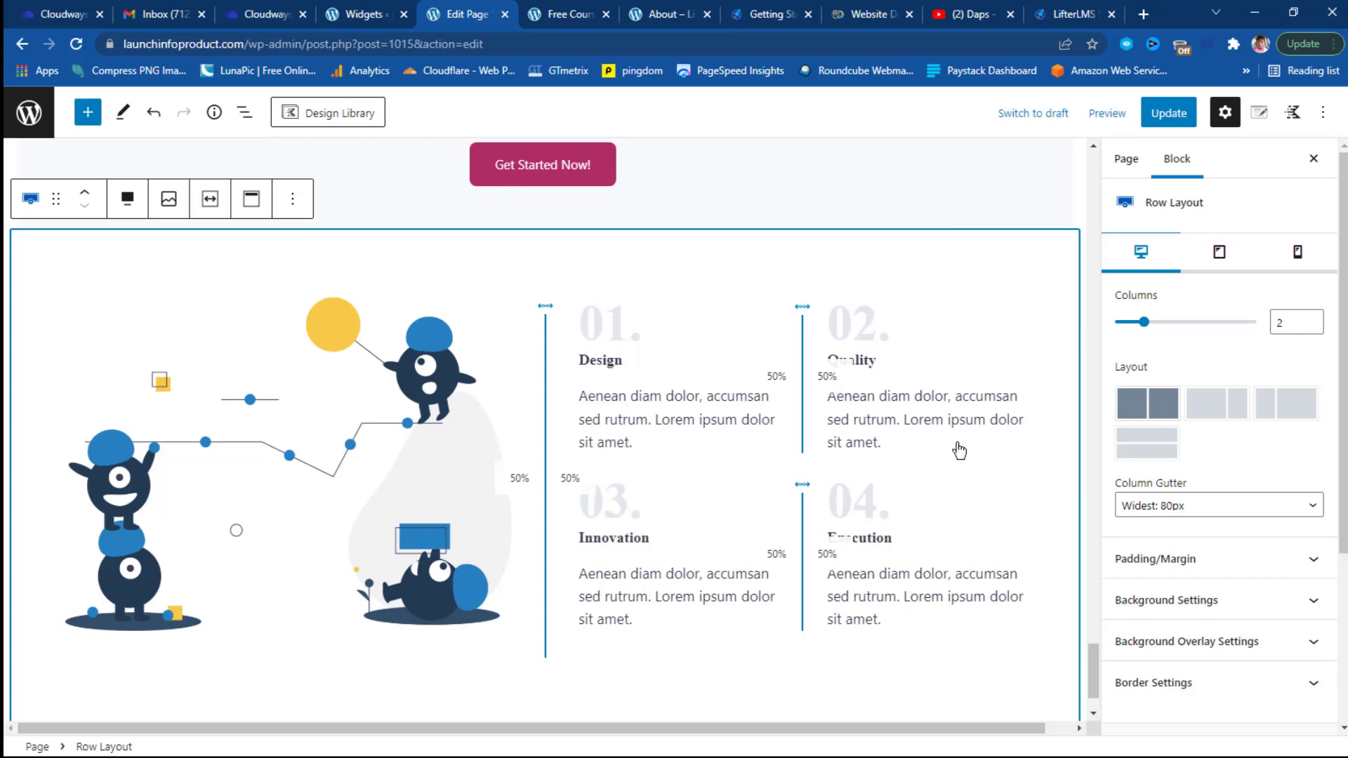
Let the Feature Split section load, then select its illustration Image block.
{"action": "scroll", "coordinate": [972, 469], "scroll_direction": "down", "scroll_amount": 1}
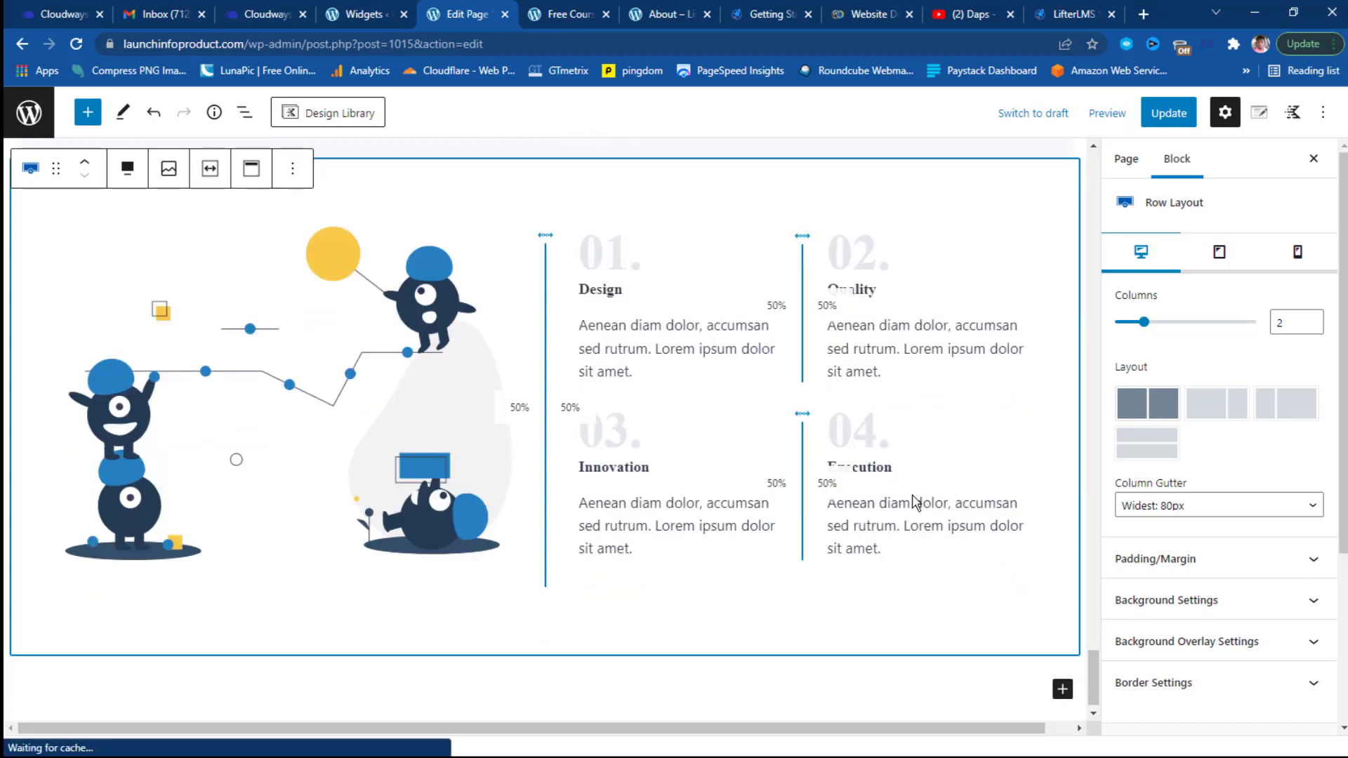
{"action": "scroll", "coordinate": [634, 354], "scroll_direction": "down", "scroll_amount": 1}
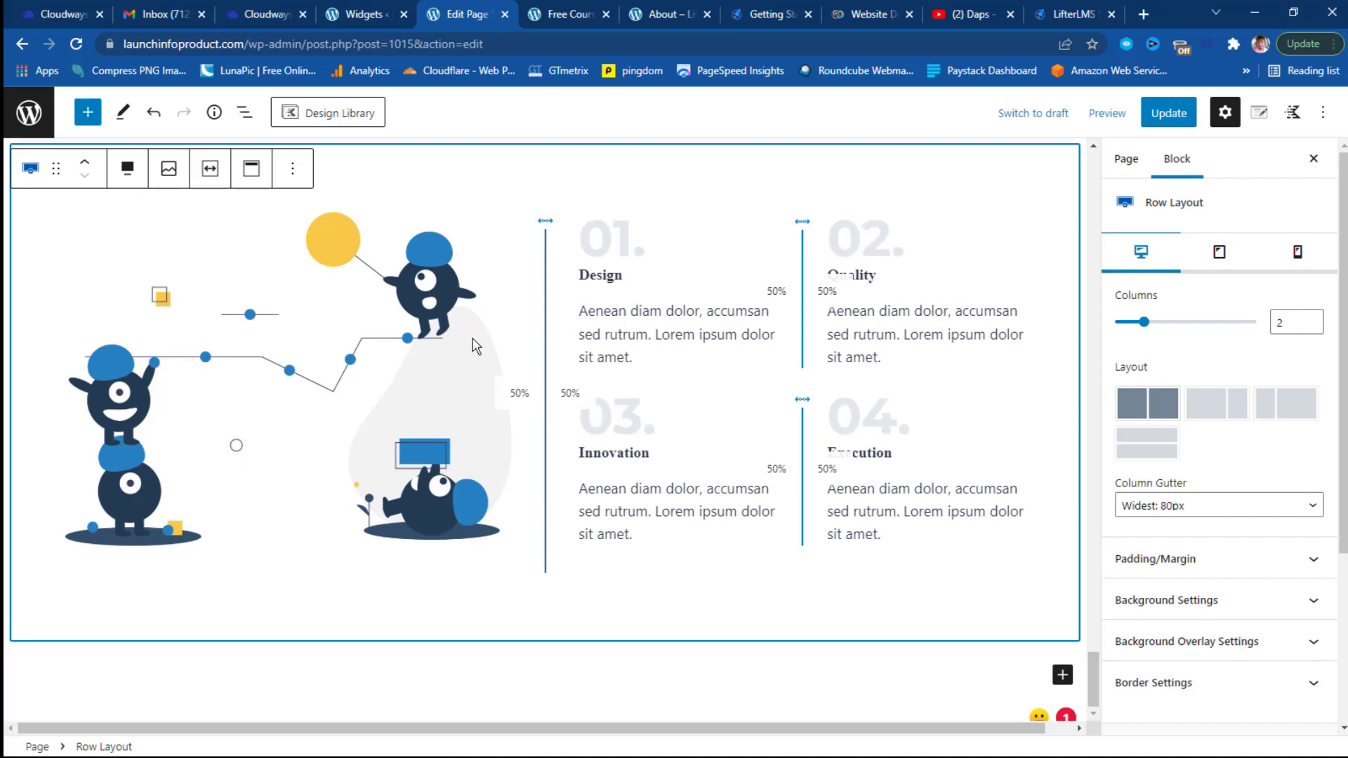
{"action": "left_click", "coordinate": [294, 419]}
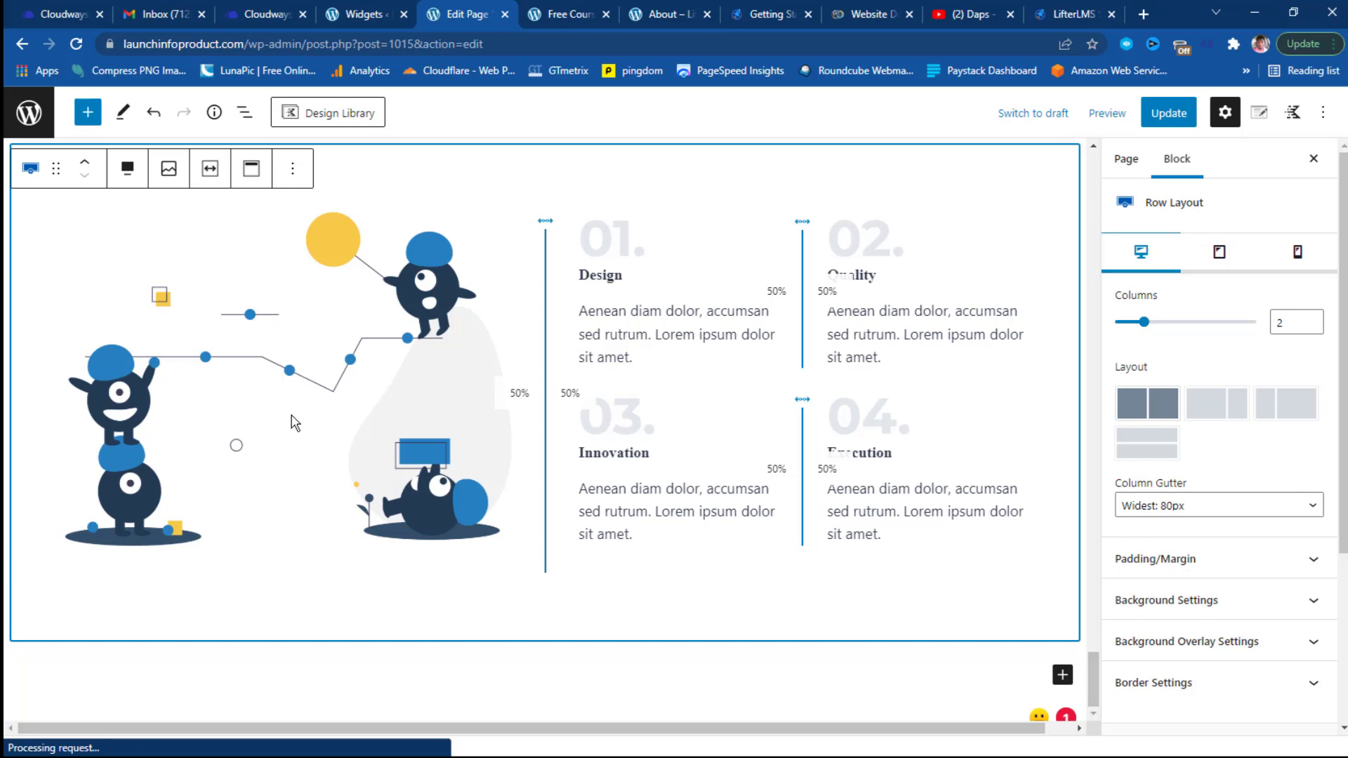
{"action": "left_click", "coordinate": [294, 422]}
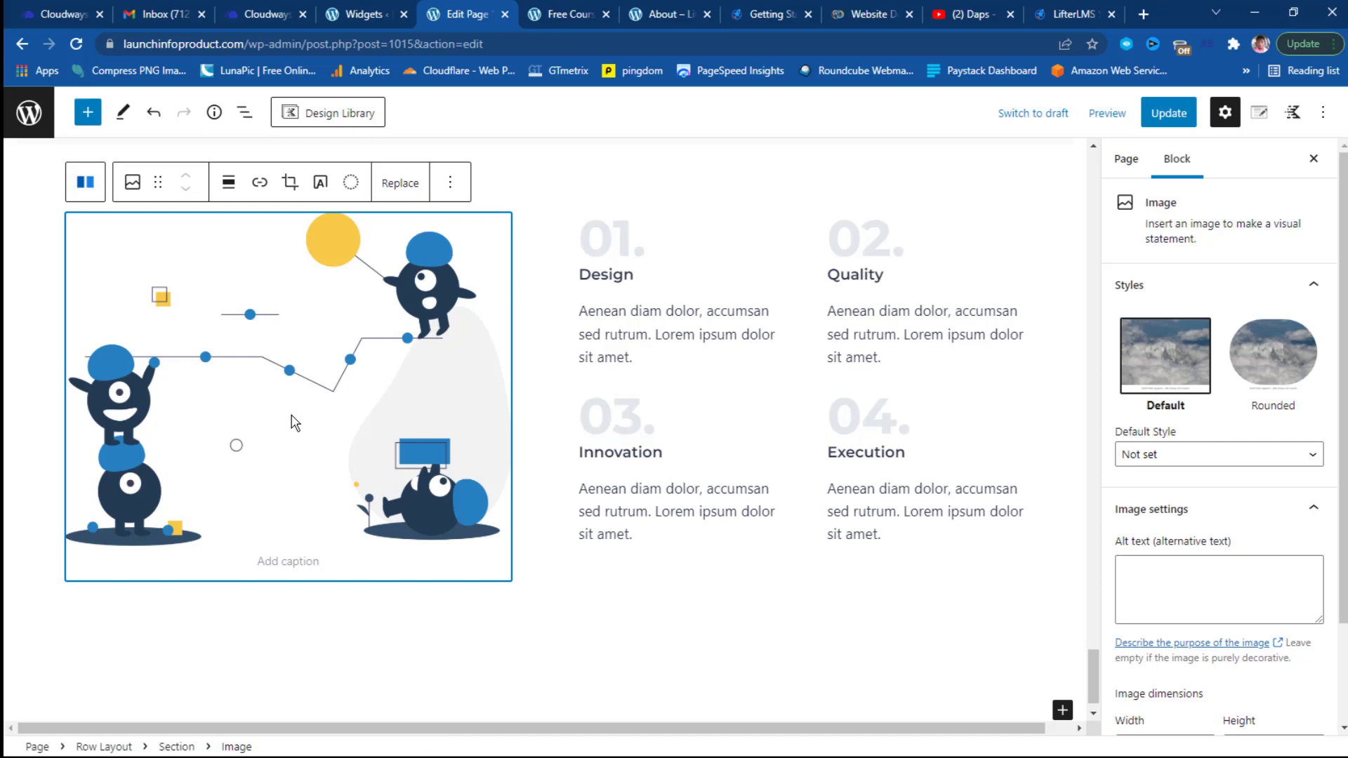
Save the page with Ctrl+S and select the new Feature Split row.
{"action": "key", "text": "ctrl+s"}
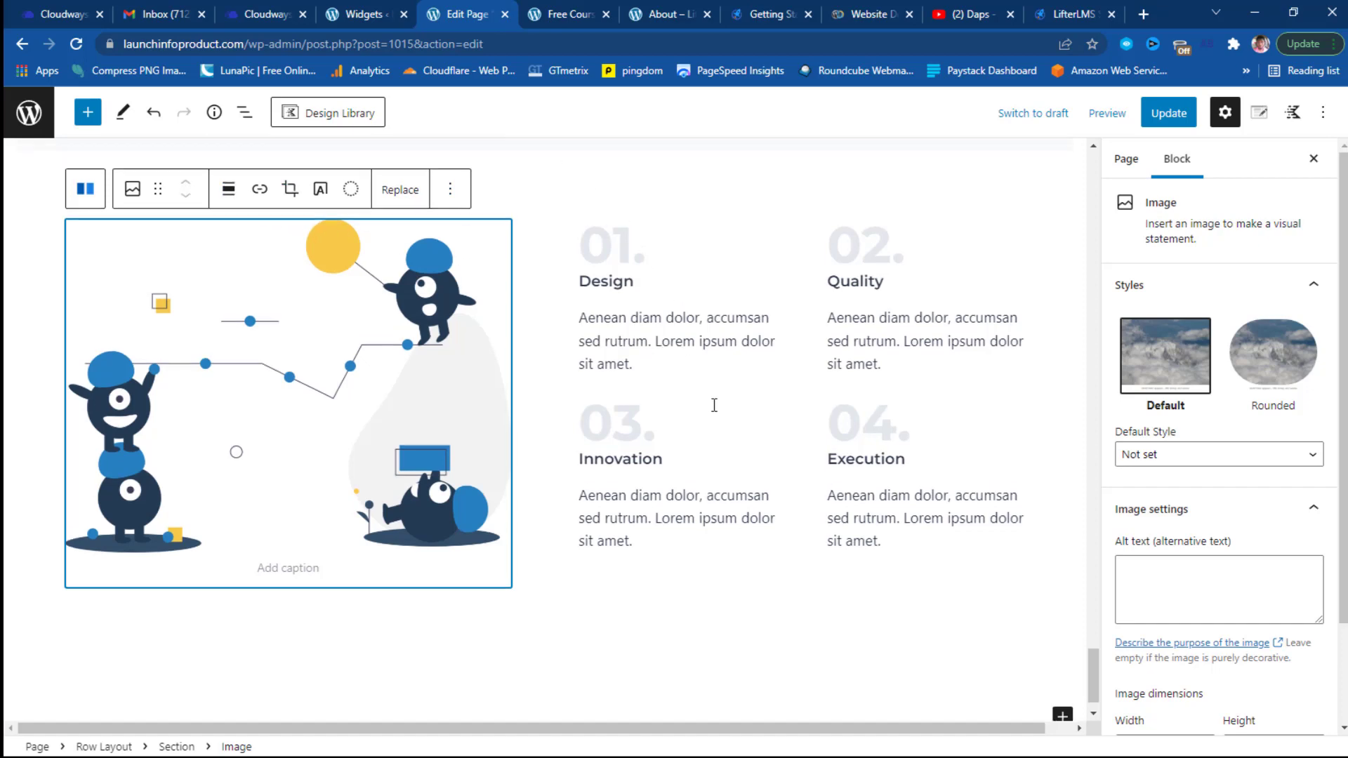
{"action": "scroll", "coordinate": [597, 437], "scroll_direction": "up", "scroll_amount": 5}
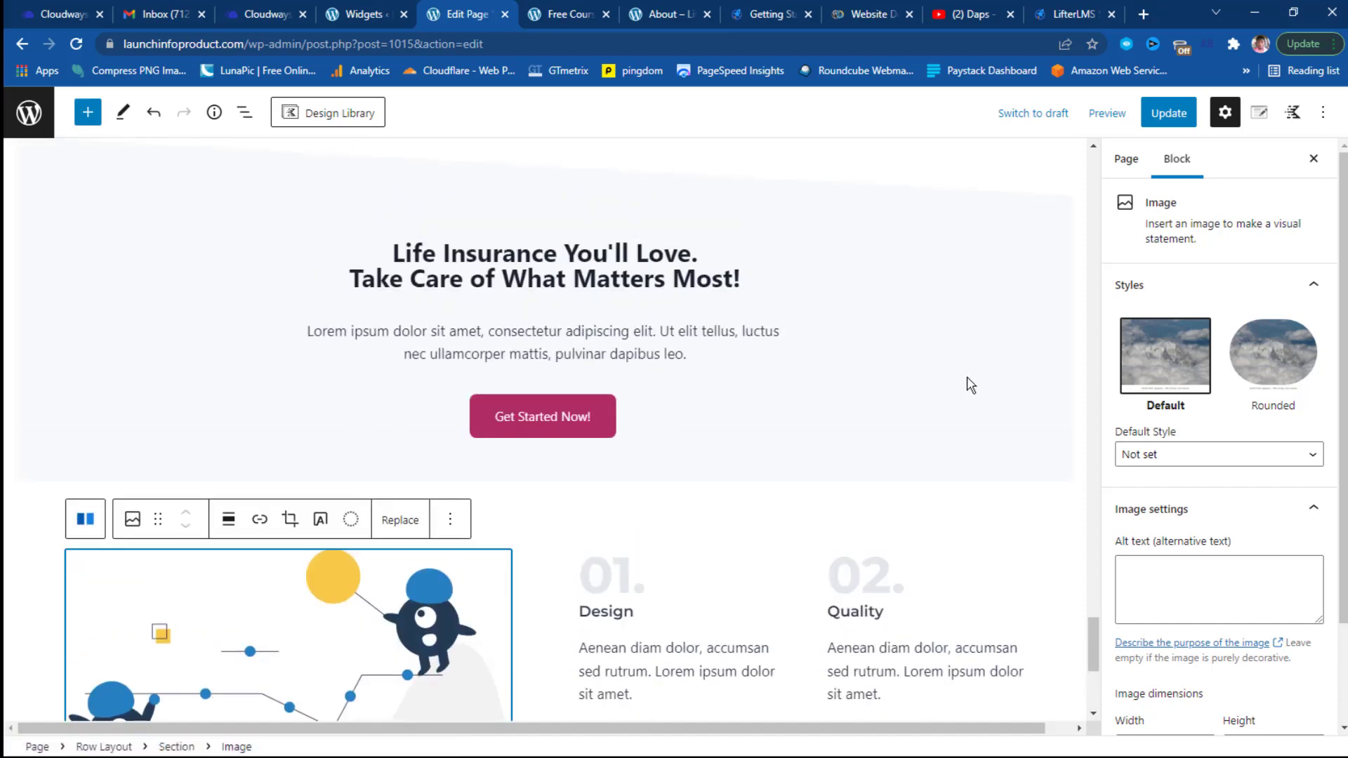
{"action": "left_click", "coordinate": [624, 511]}
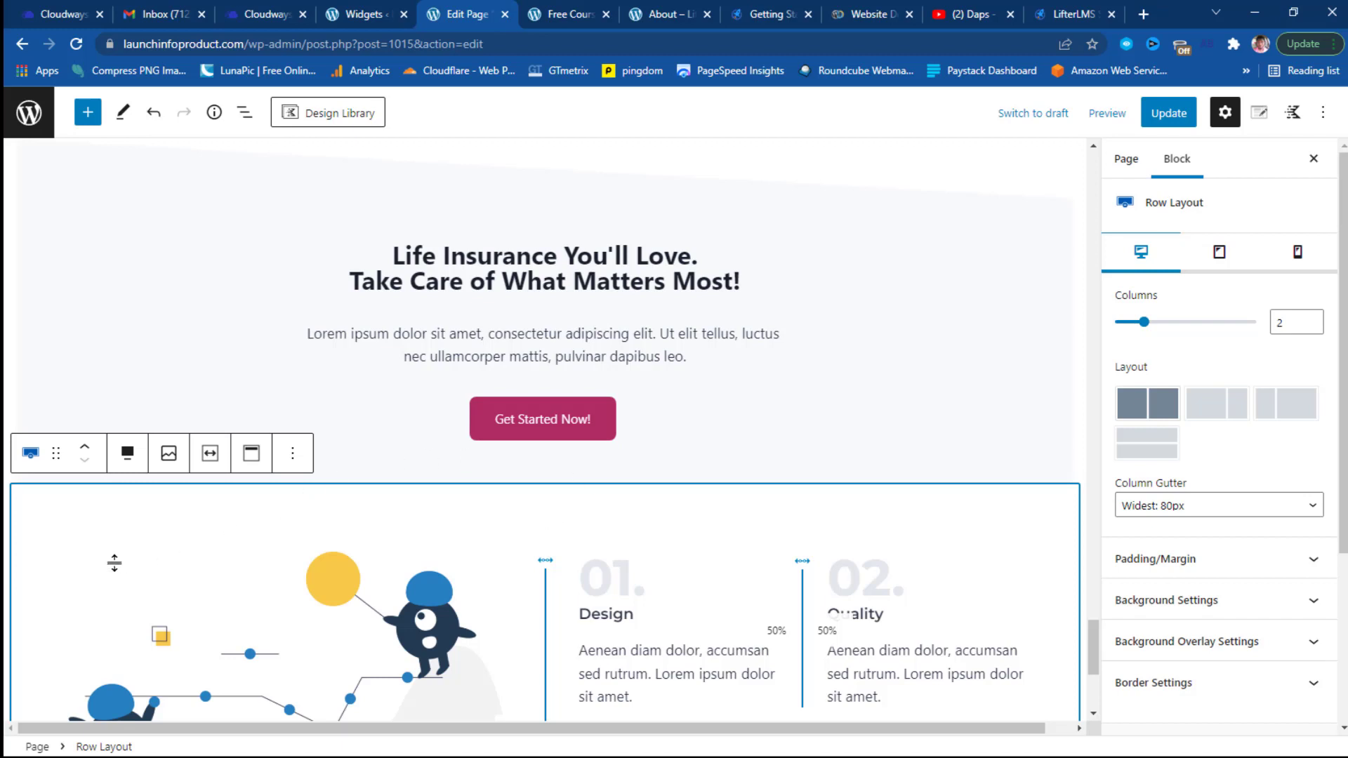
Move the Feature Split row up one position, then select the Insights row above it.
{"action": "left_click", "coordinate": [85, 449]}
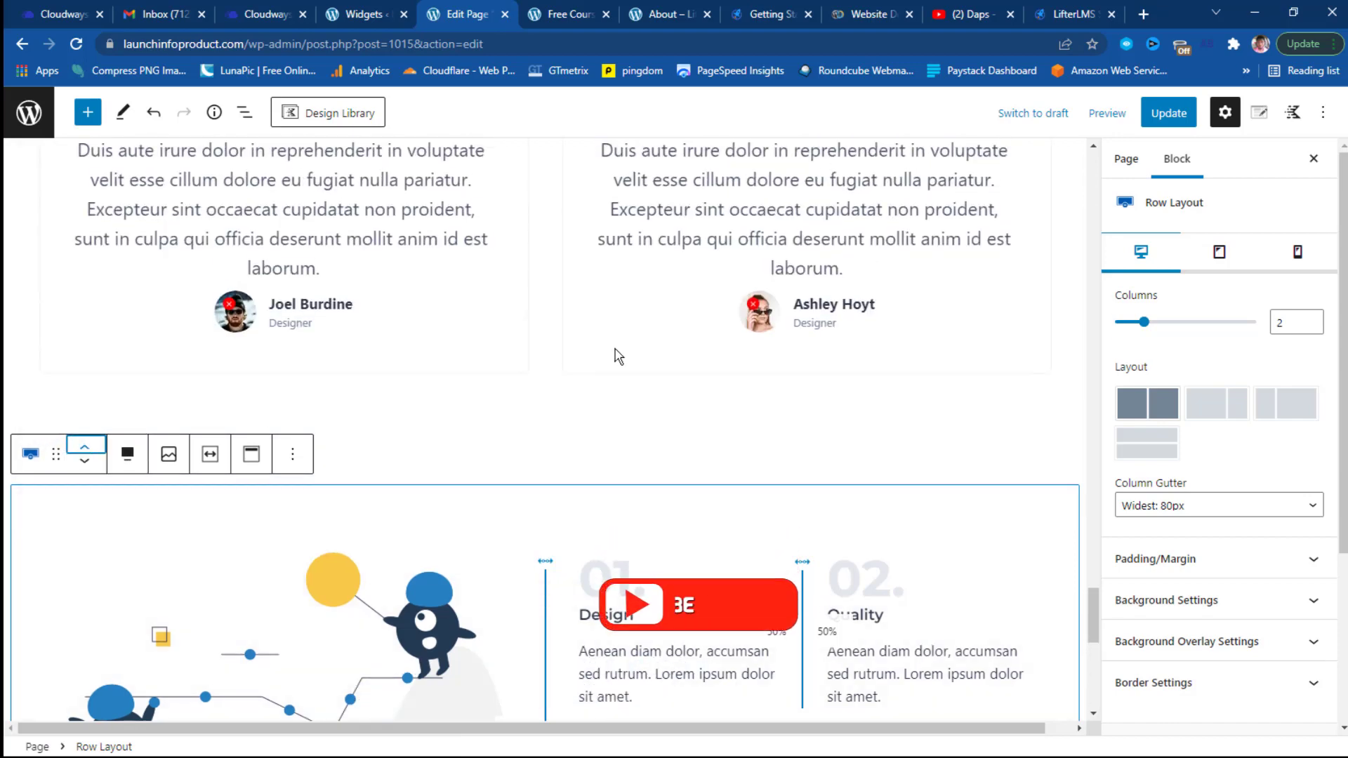
{"action": "scroll", "coordinate": [617, 351], "scroll_direction": "down", "scroll_amount": 6}
{"action": "scroll", "coordinate": [652, 492], "scroll_direction": "down", "scroll_amount": 2}
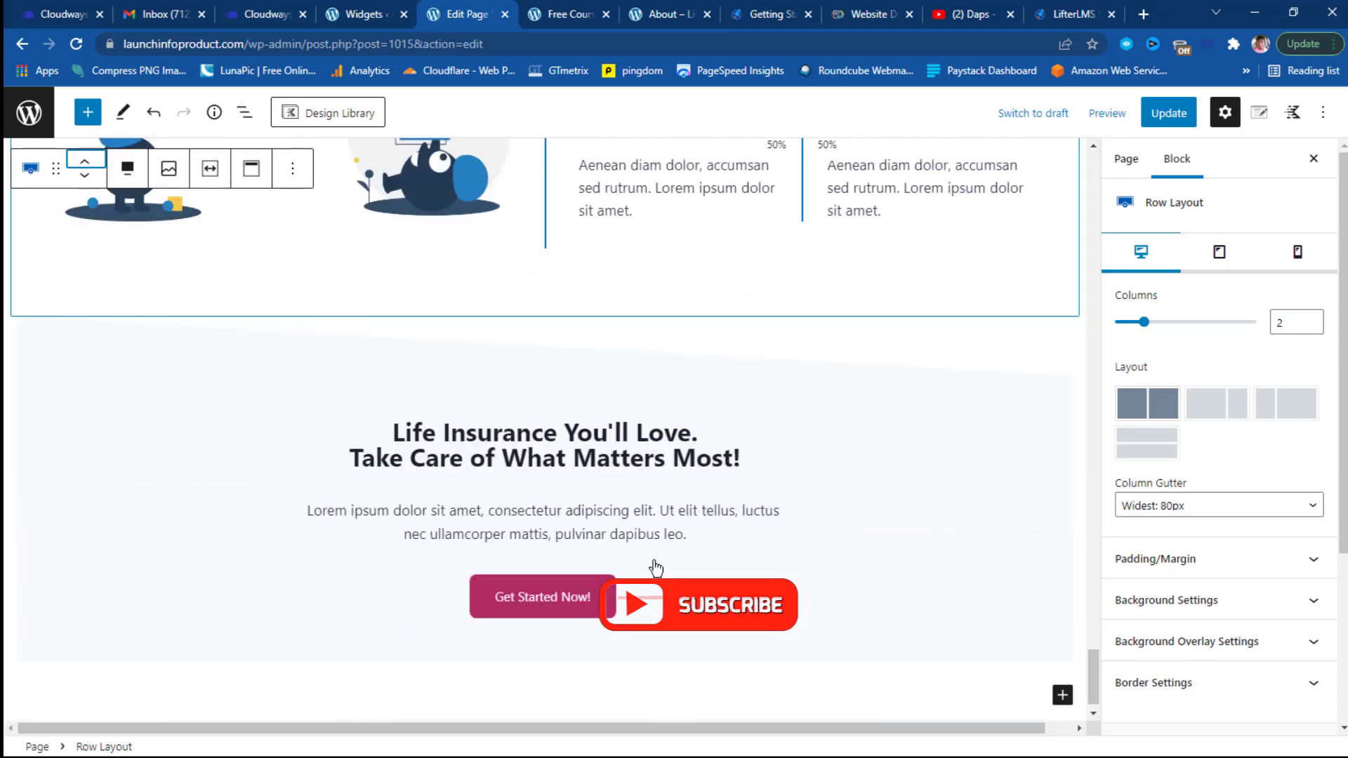
{"action": "scroll", "coordinate": [787, 476], "scroll_direction": "up", "scroll_amount": 7}
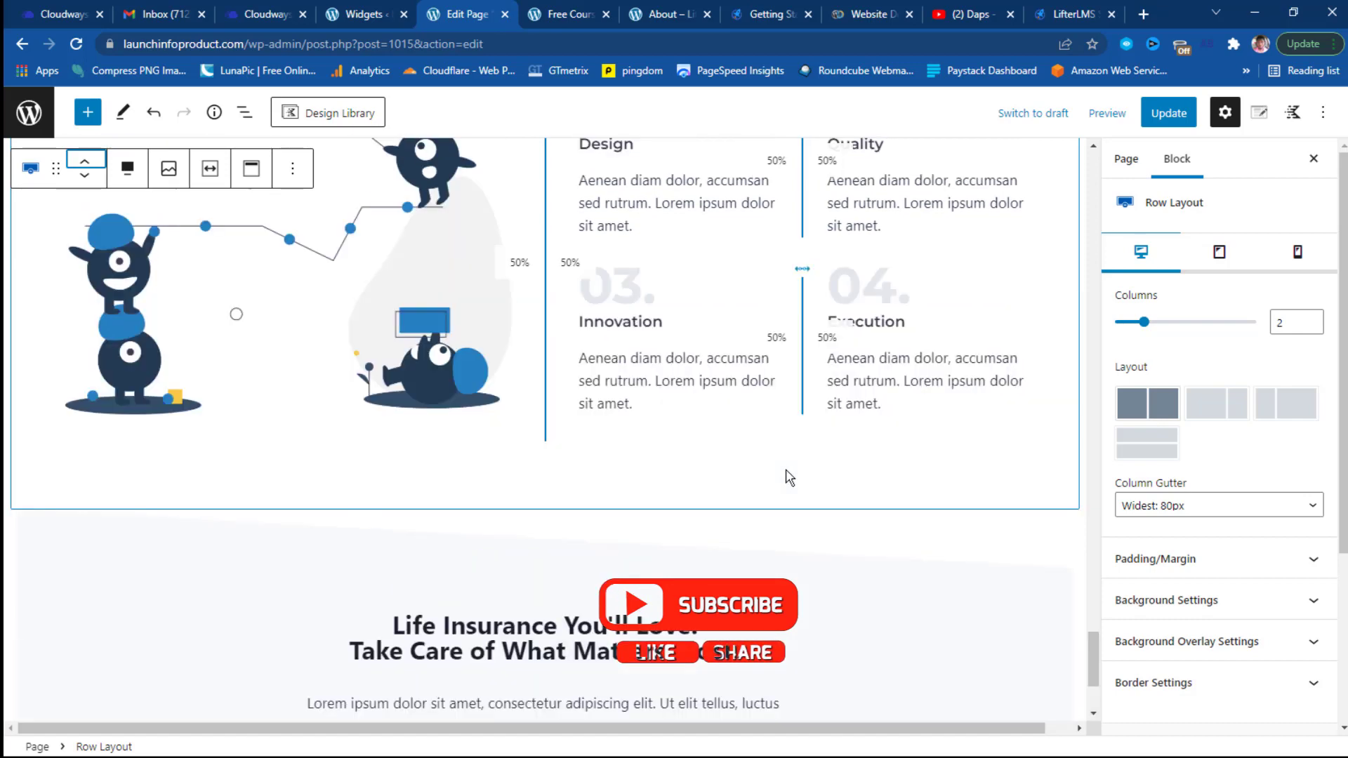
{"action": "scroll", "coordinate": [768, 447], "scroll_direction": "up", "scroll_amount": 4}
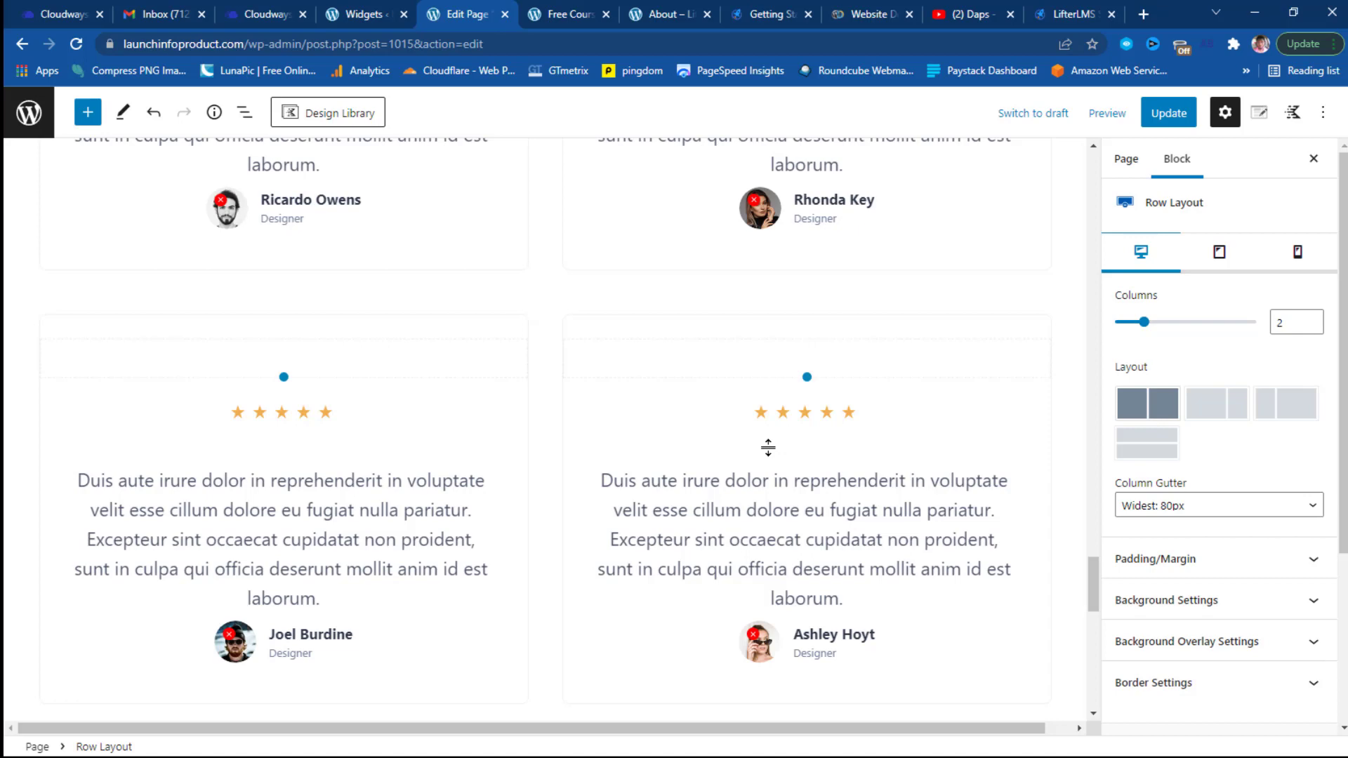
{"action": "scroll", "coordinate": [768, 448], "scroll_direction": "up", "scroll_amount": 10}
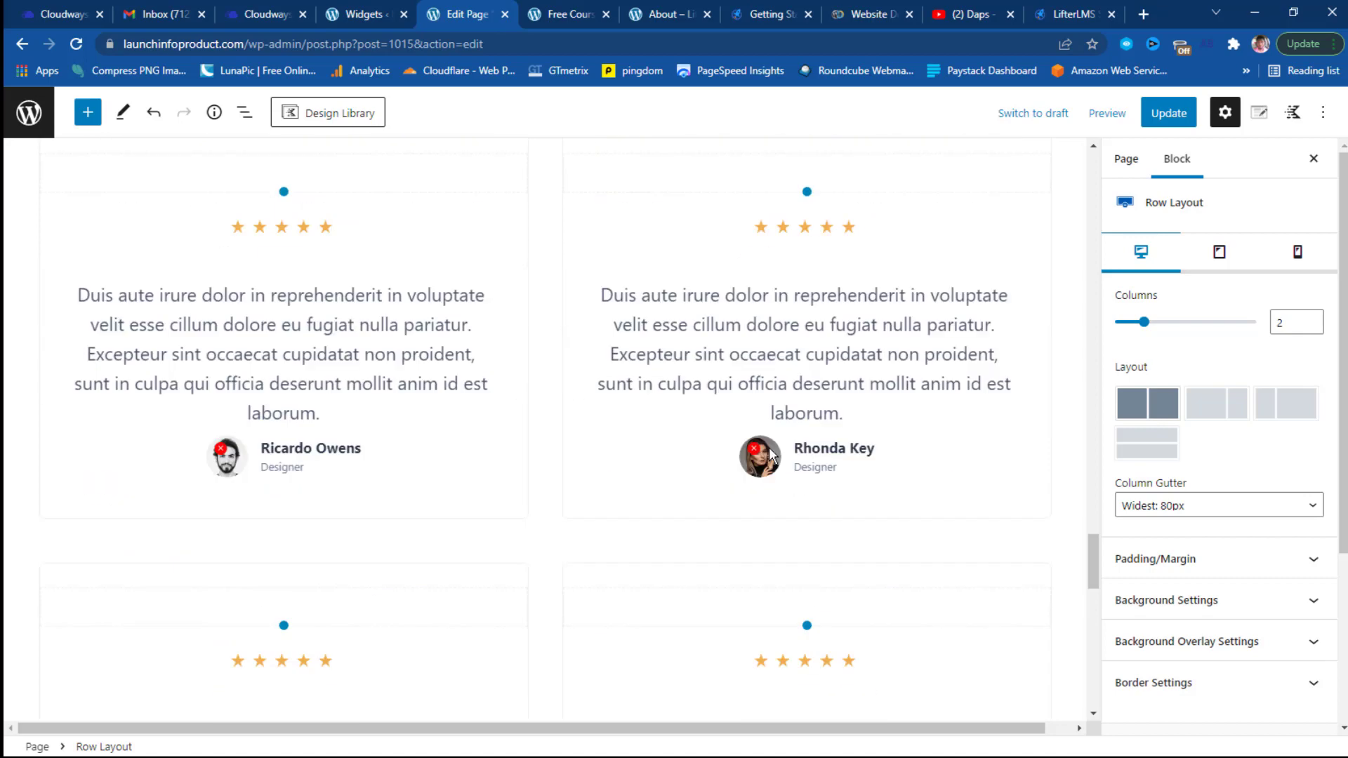
{"action": "scroll", "coordinate": [771, 448], "scroll_direction": "up", "scroll_amount": 9}
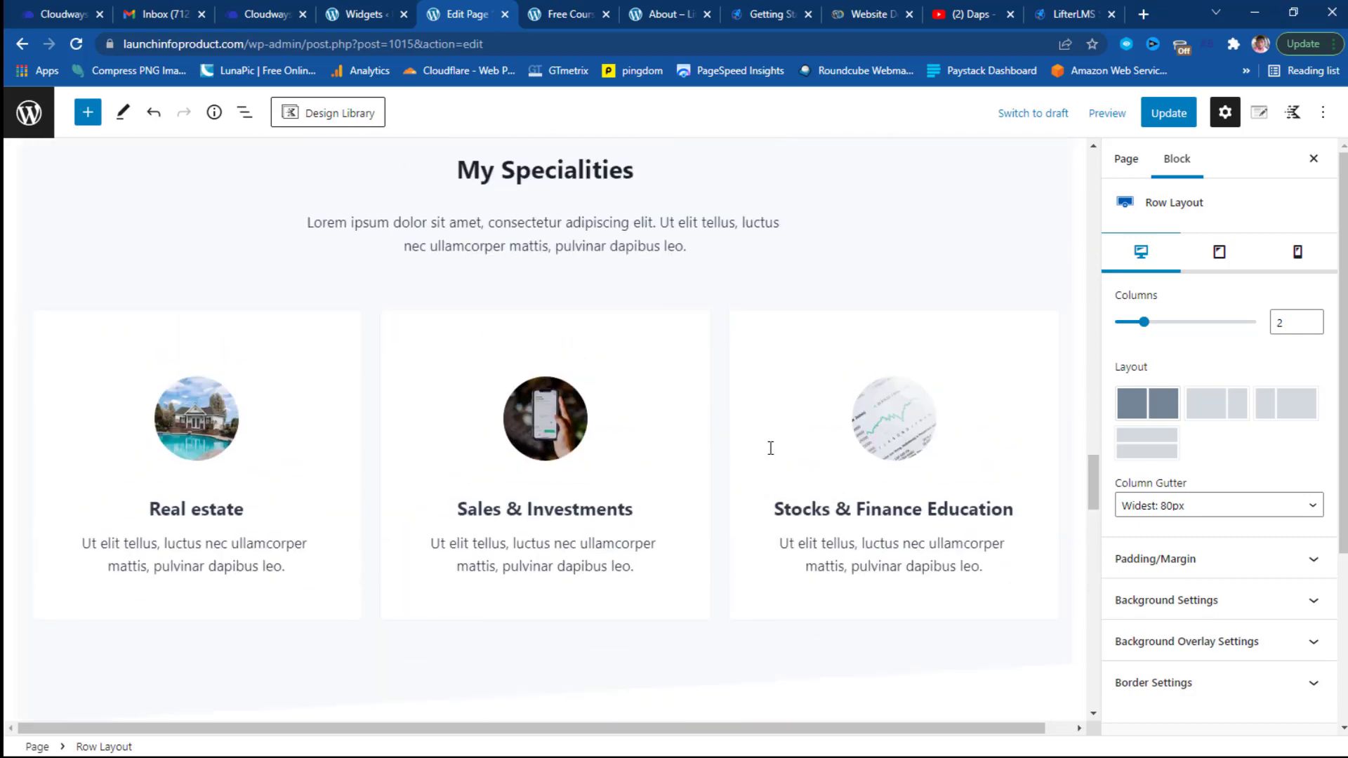
{"action": "scroll", "coordinate": [773, 455], "scroll_direction": "up", "scroll_amount": 10}
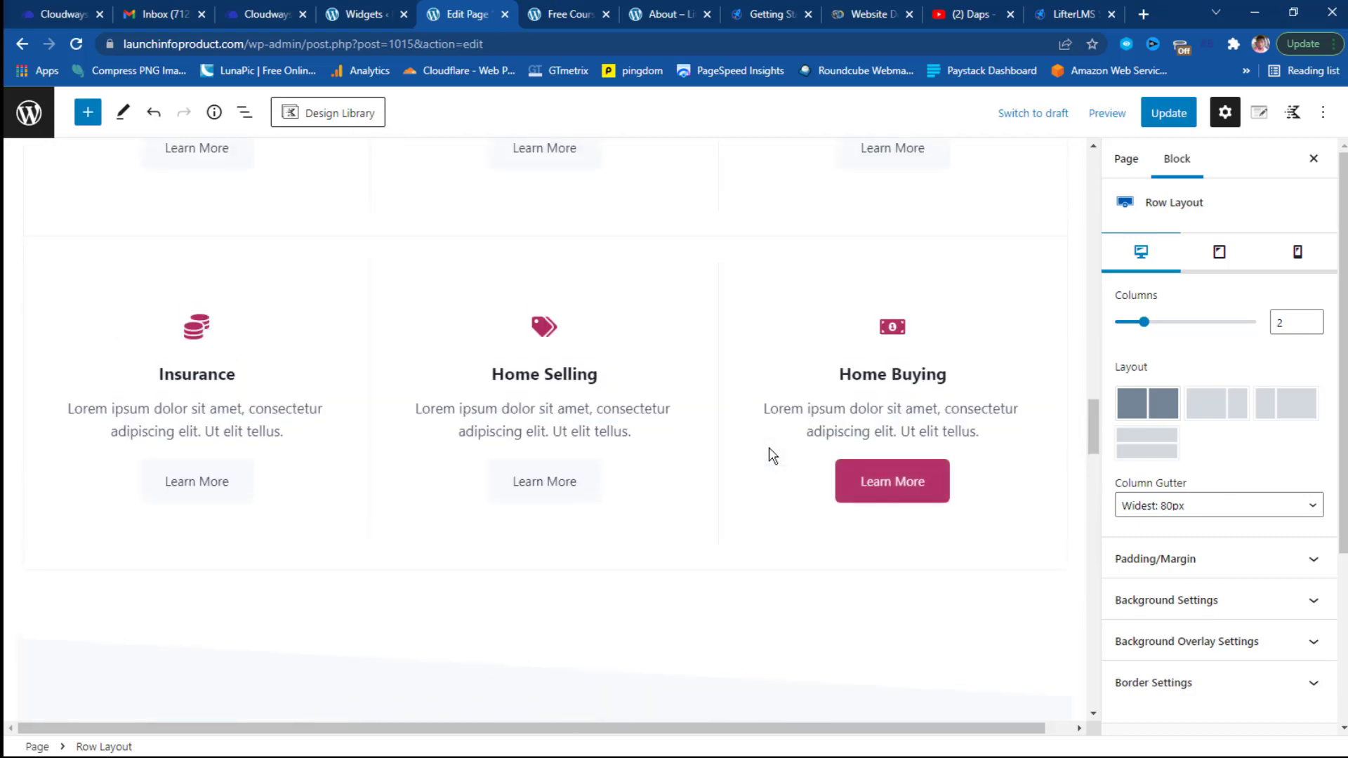
{"action": "scroll", "coordinate": [773, 455], "scroll_direction": "up", "scroll_amount": 10}
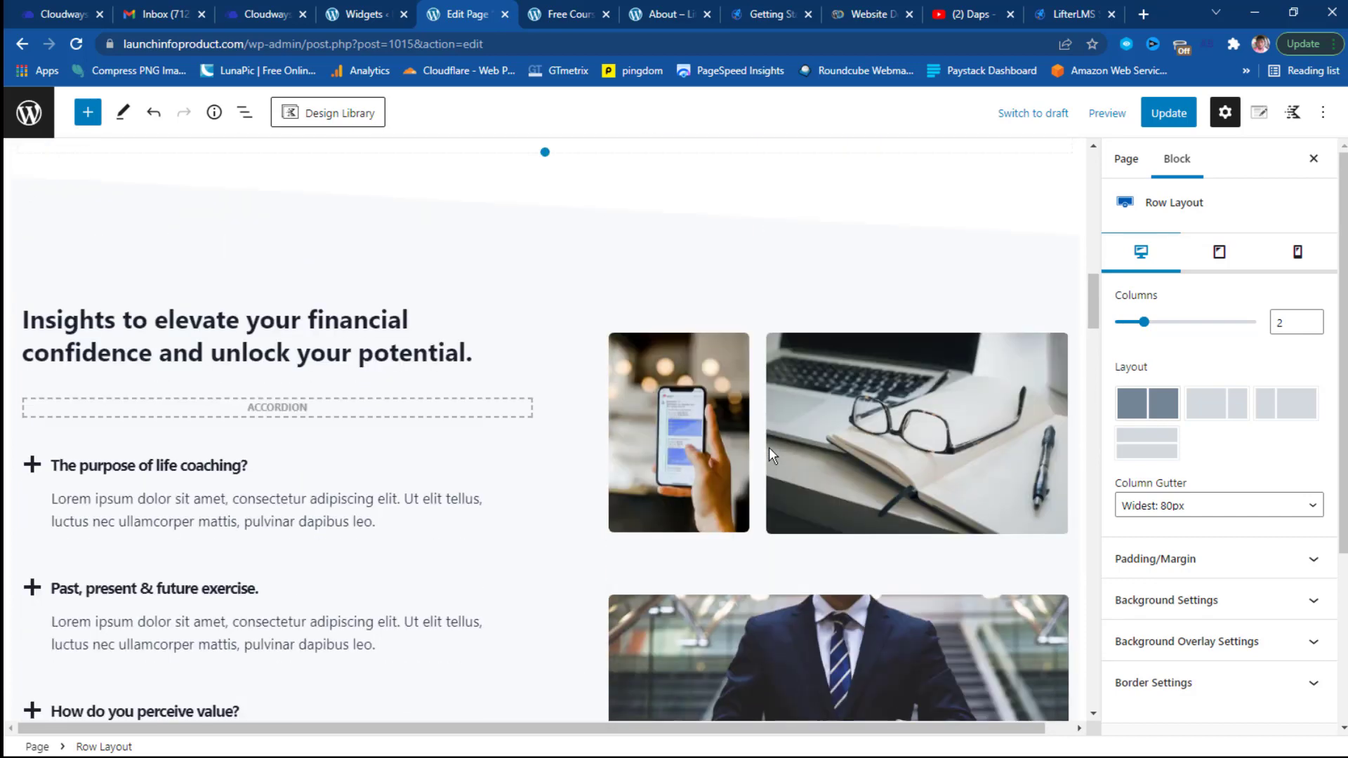
{"action": "left_click", "coordinate": [346, 262]}
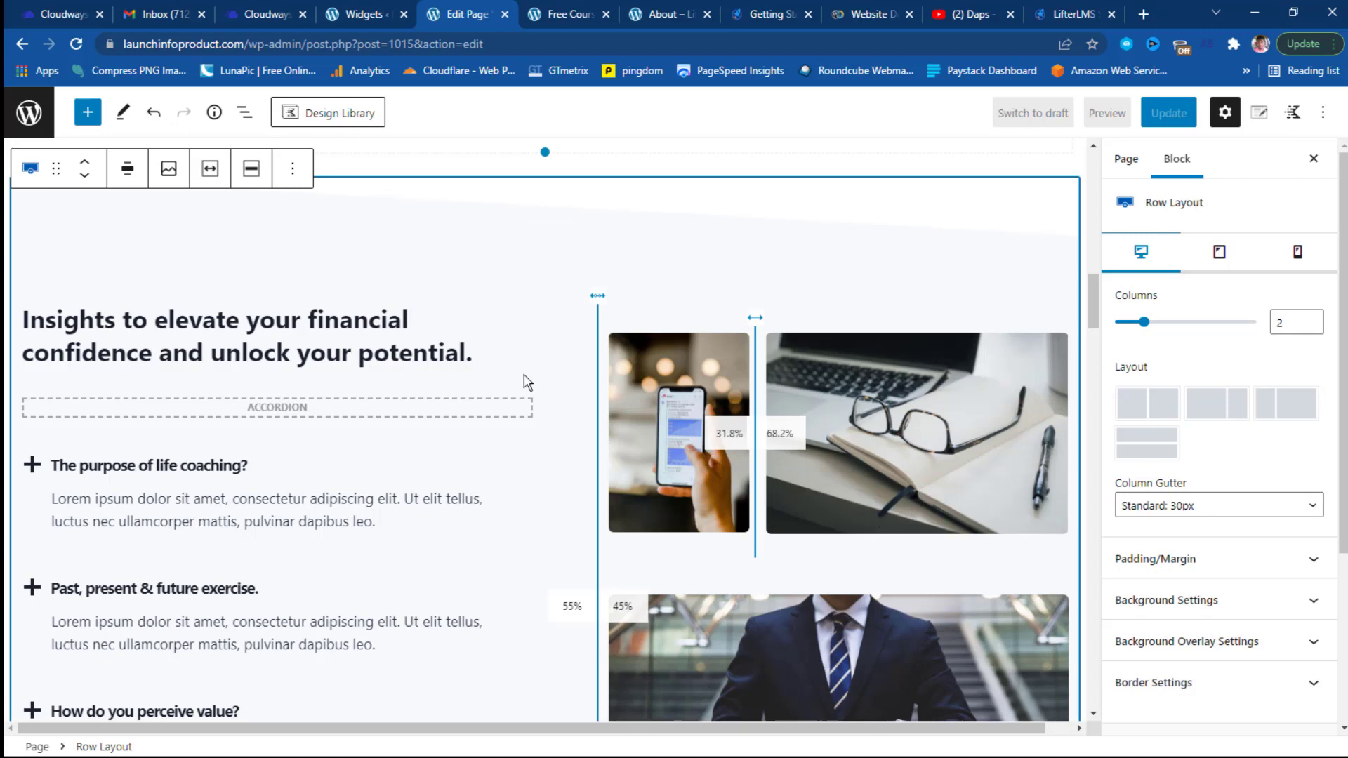
{"action": "left_click", "coordinate": [292, 179]}
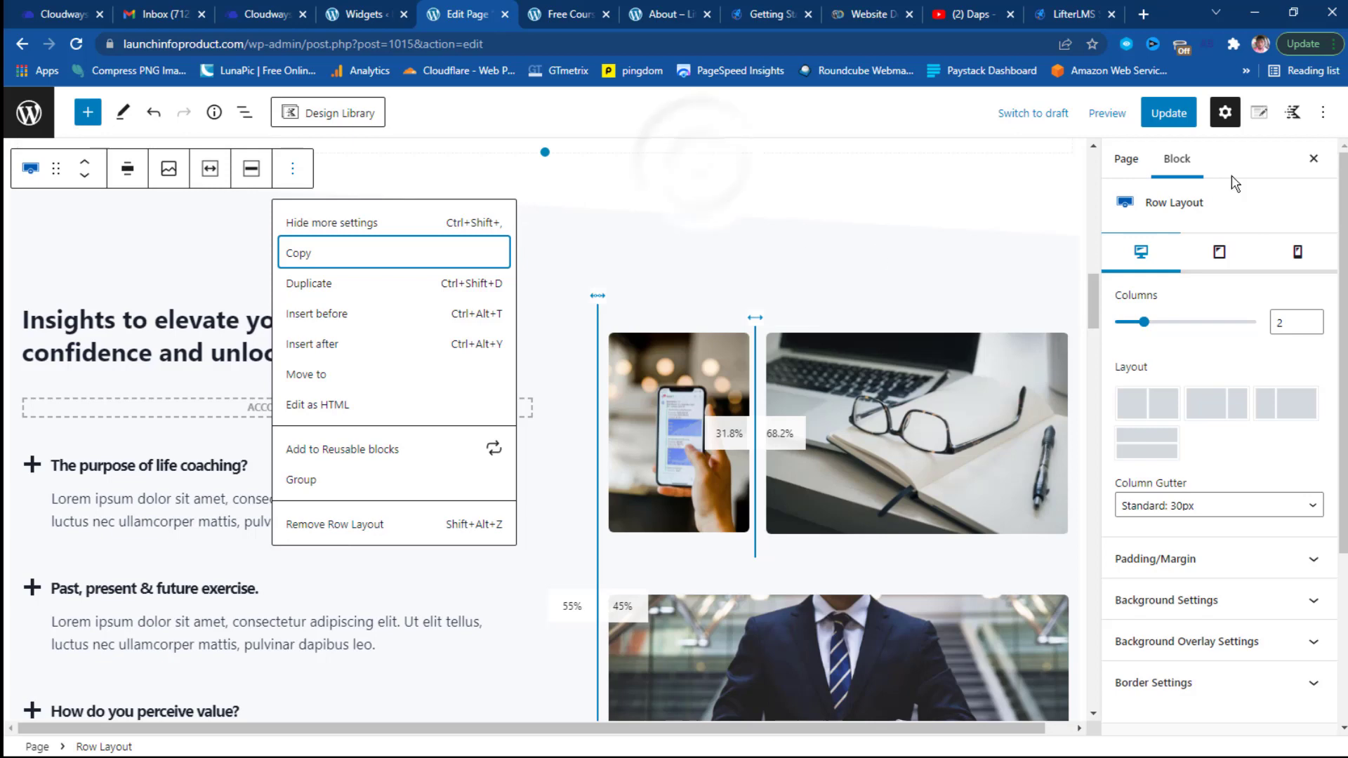
{"action": "key", "text": "Escape"}
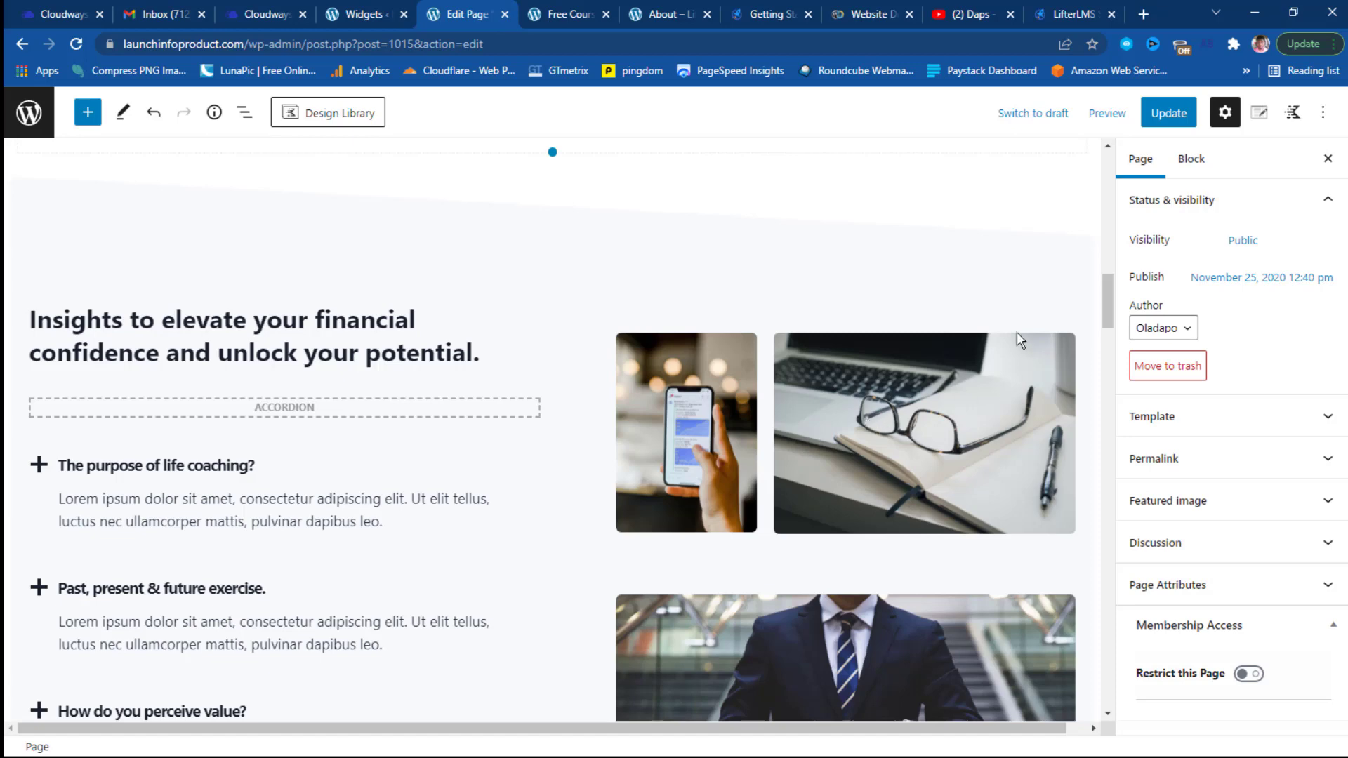
Update the Home page and view it live from the Page updated notice.
{"action": "left_click", "coordinate": [1170, 118]}
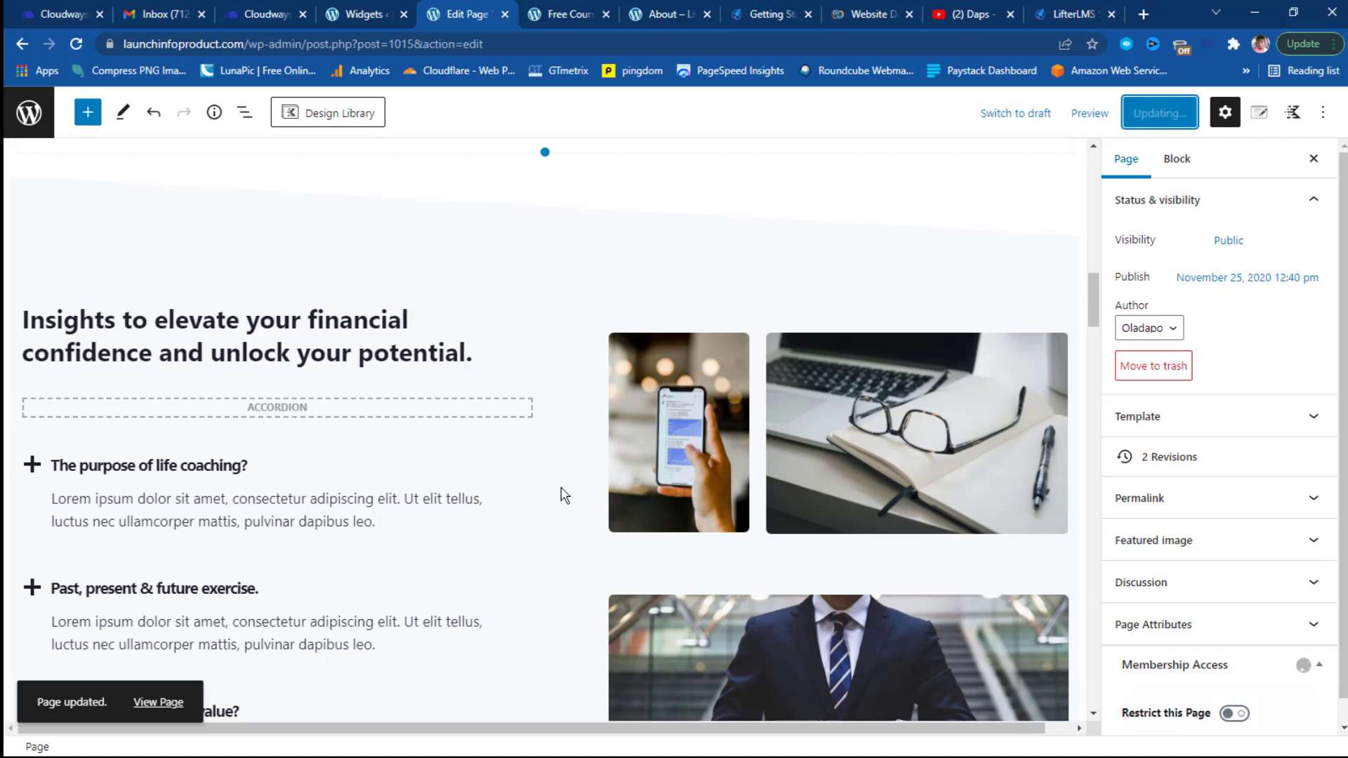
{"action": "left_click", "coordinate": [176, 709]}
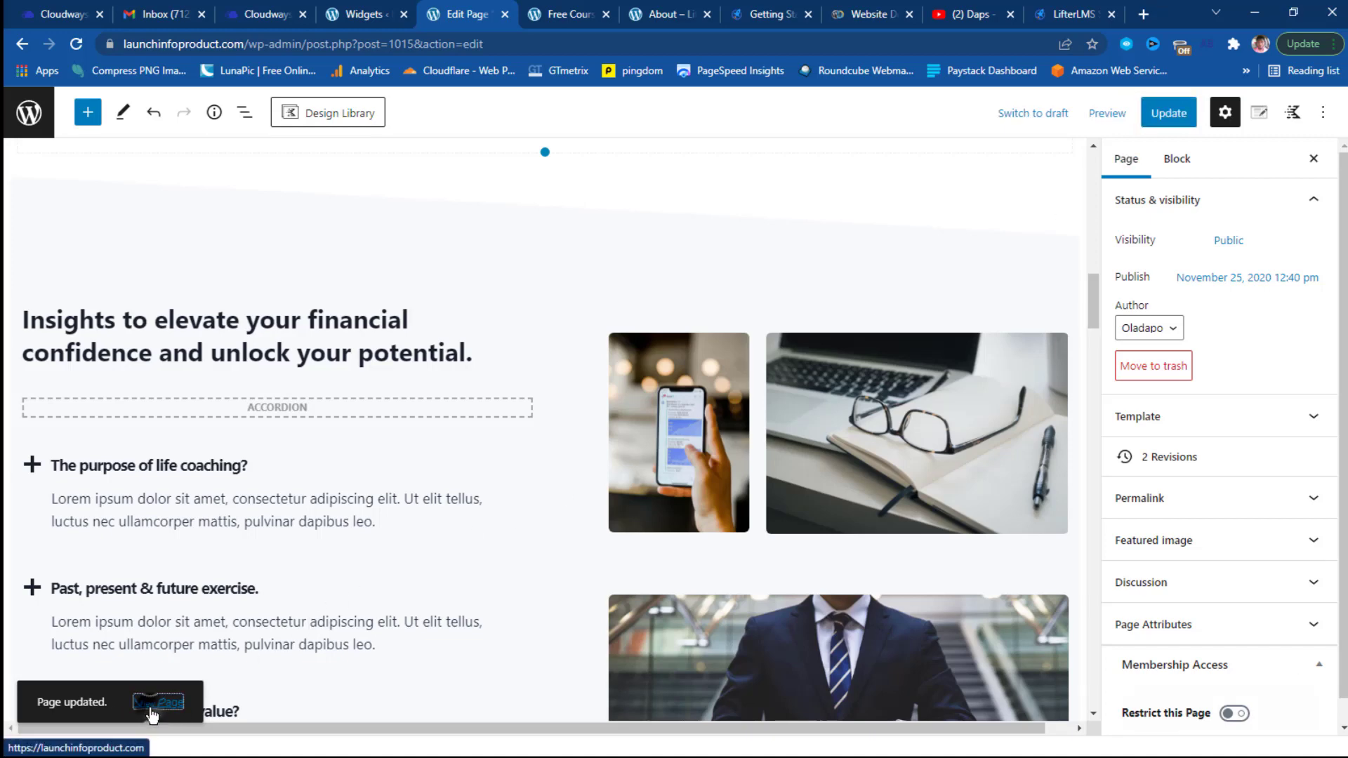
{"action": "left_click", "coordinate": [151, 715]}
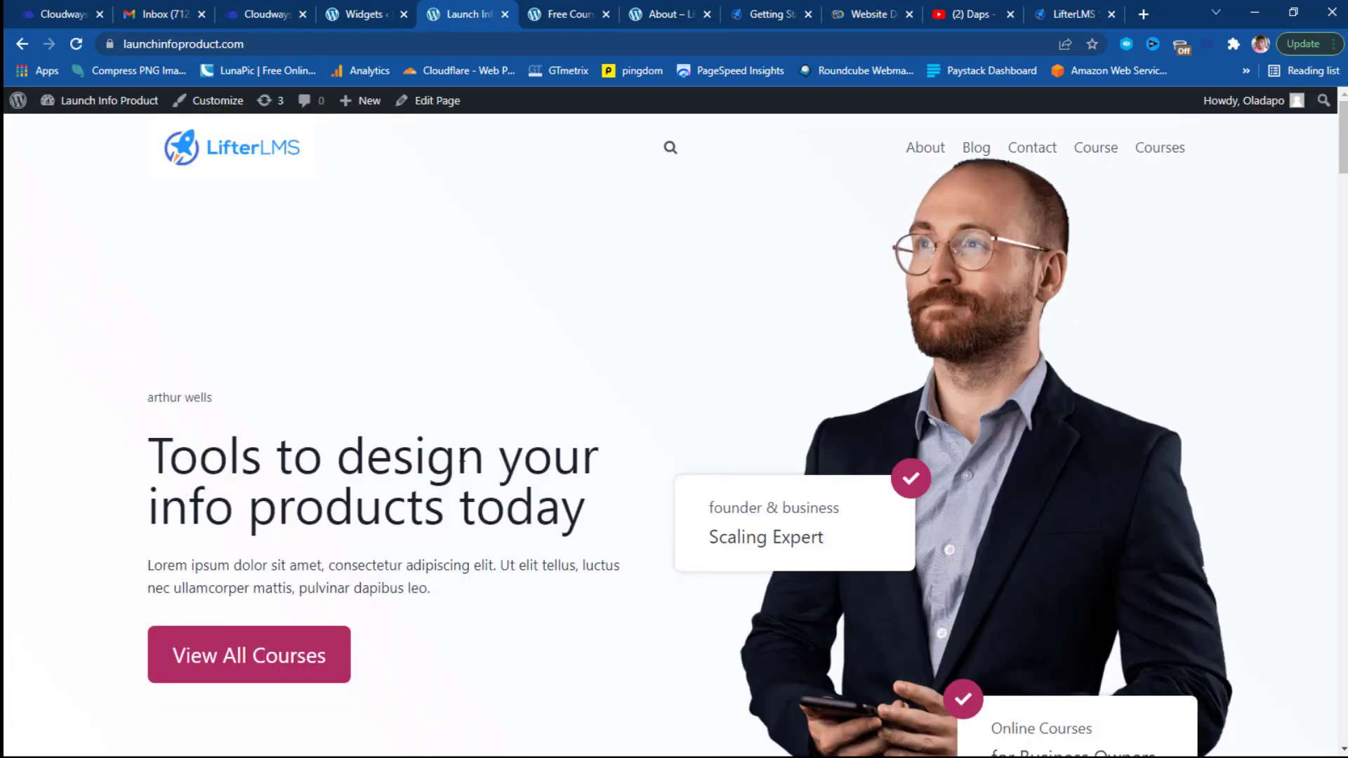
{"action": "scroll", "coordinate": [562, 436], "scroll_direction": "down", "scroll_amount": 10}
{"action": "scroll", "coordinate": [570, 439], "scroll_direction": "down", "scroll_amount": 20}
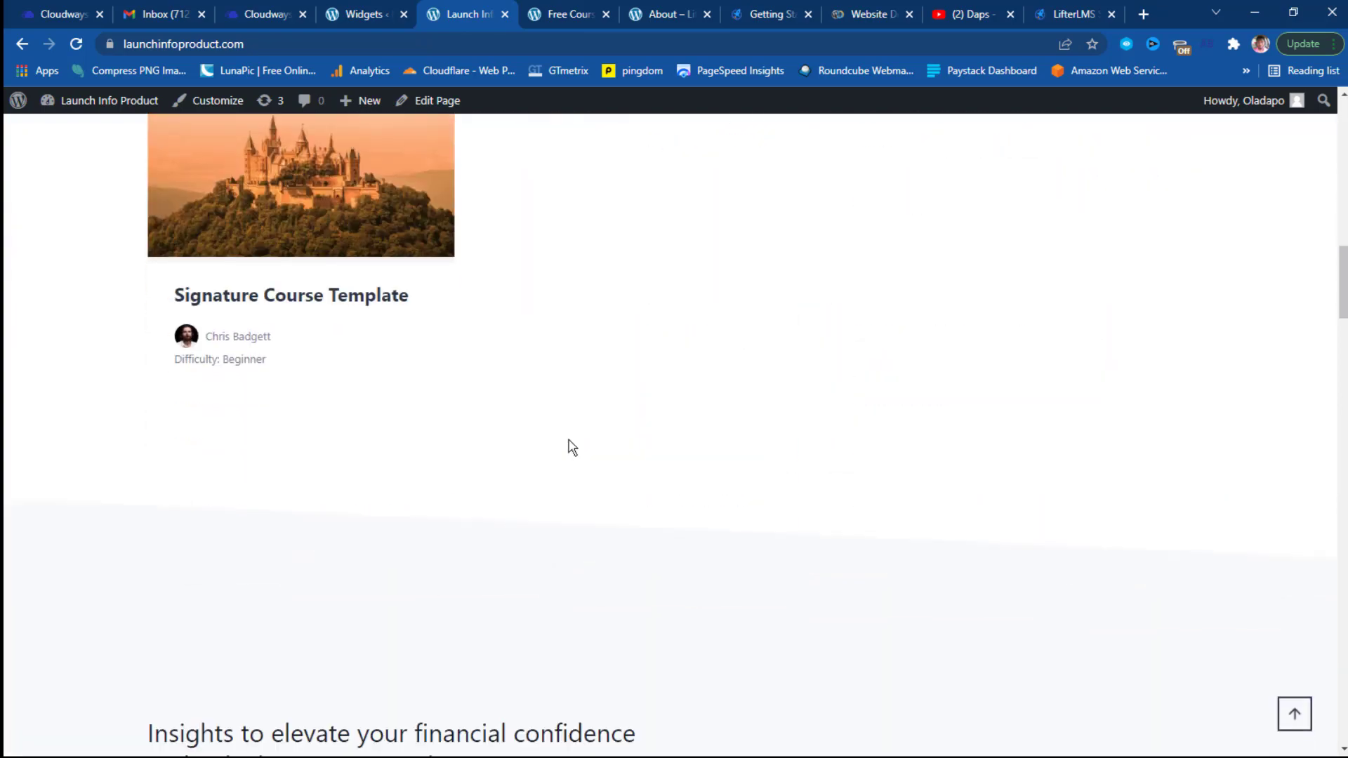
{"action": "scroll", "coordinate": [573, 446], "scroll_direction": "down", "scroll_amount": 20}
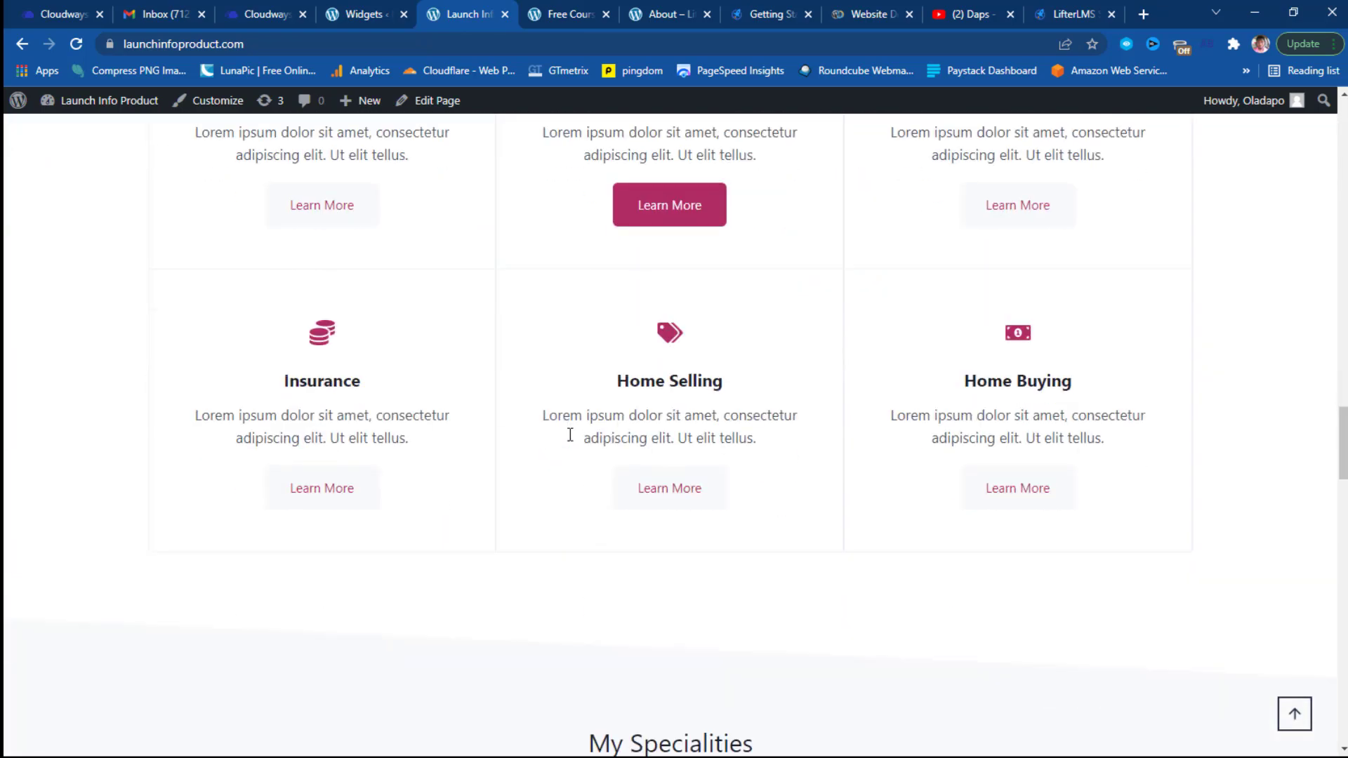
{"action": "scroll", "coordinate": [573, 442], "scroll_direction": "down", "scroll_amount": 20}
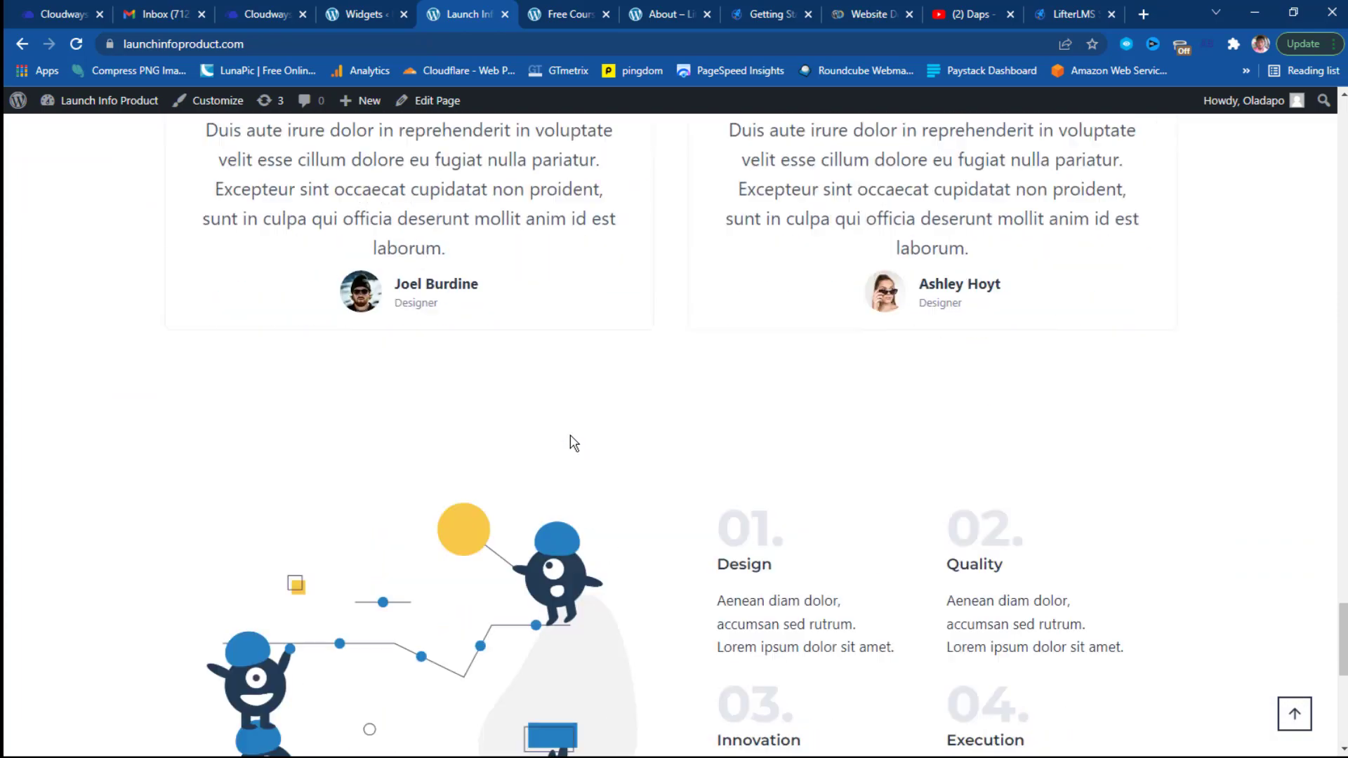
{"action": "scroll", "coordinate": [942, 346], "scroll_direction": "up", "scroll_amount": 4}
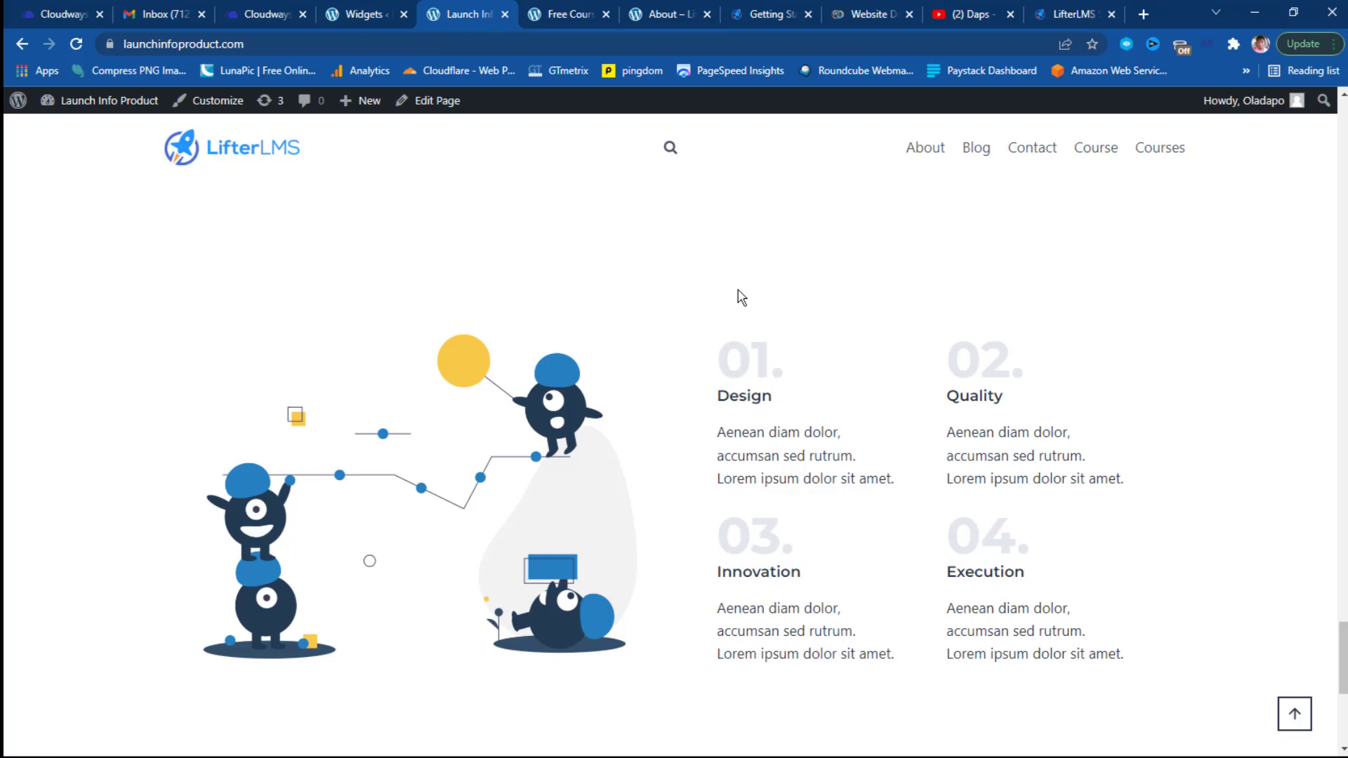
{"action": "scroll", "coordinate": [740, 297], "scroll_direction": "up", "scroll_amount": 10}
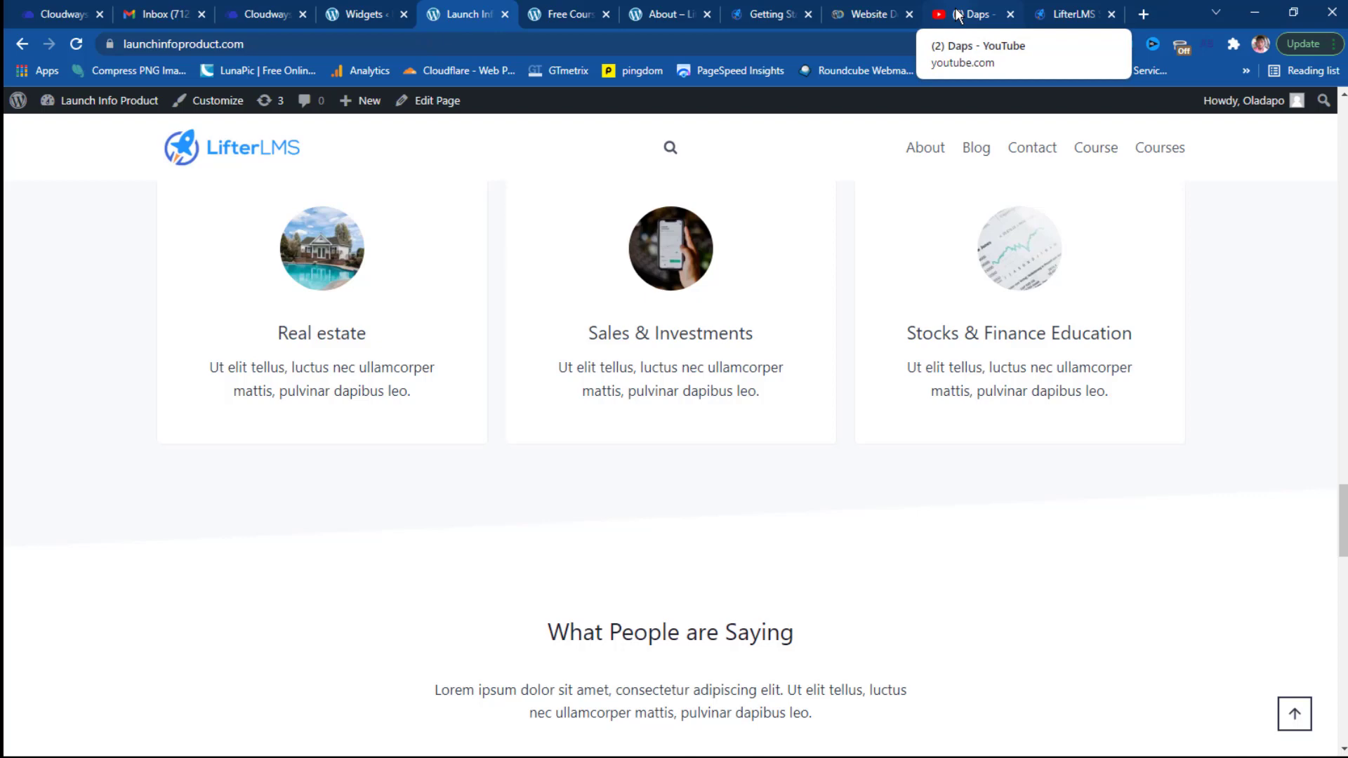
Open the LifterLMS Add-Ons store from the Software menu, then go back to the WordPress Dashboard.
{"action": "left_click", "coordinate": [1067, 14]}
{"action": "mouse_move", "coordinate": [500, 133]}
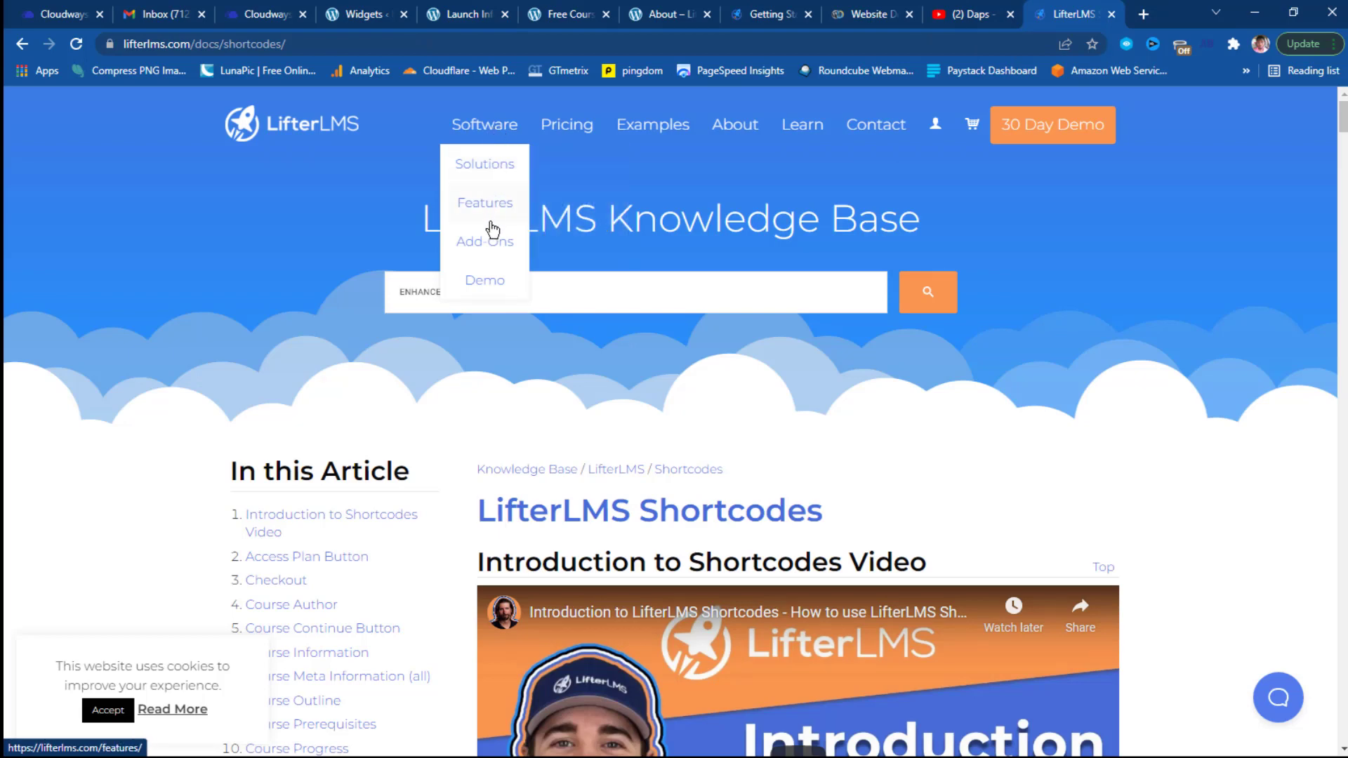
{"action": "left_click", "coordinate": [494, 245]}
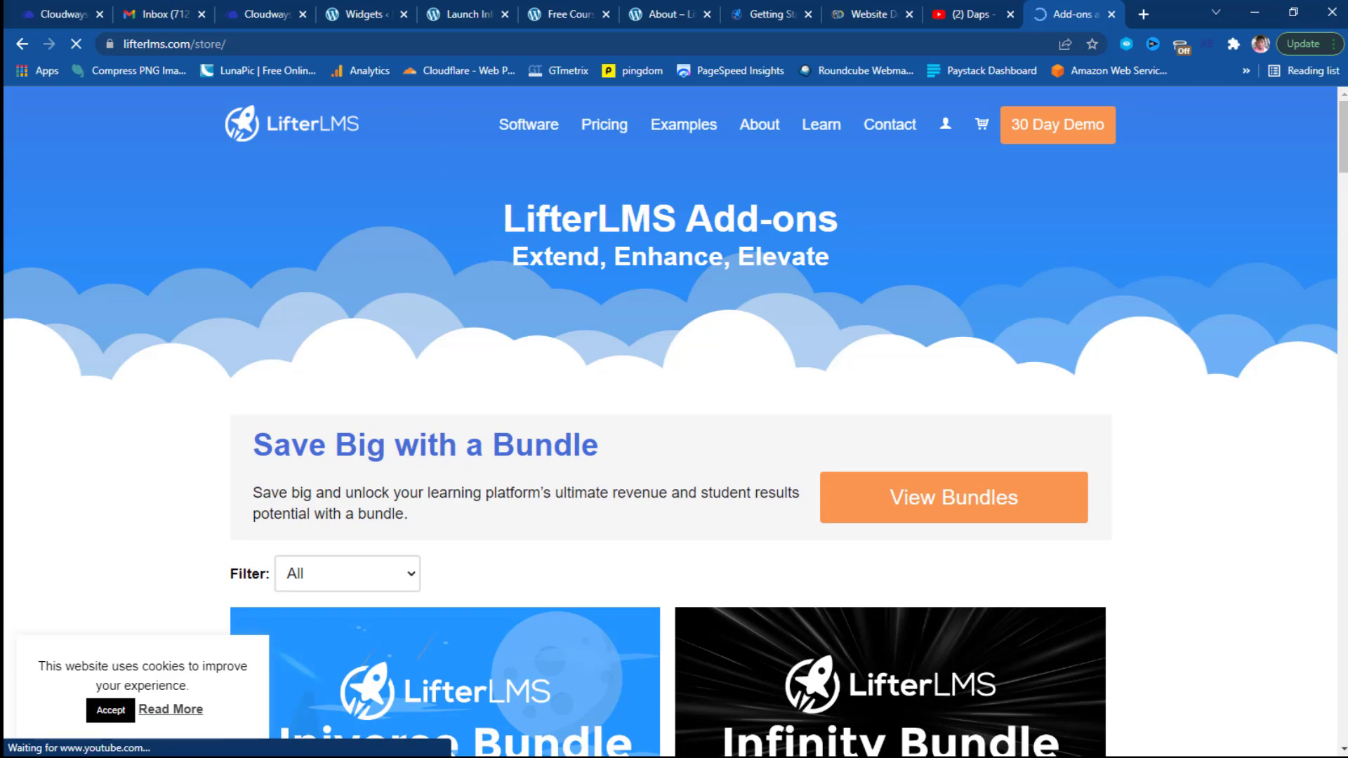
{"action": "left_click", "coordinate": [359, 13]}
{"action": "left_click", "coordinate": [77, 143]}
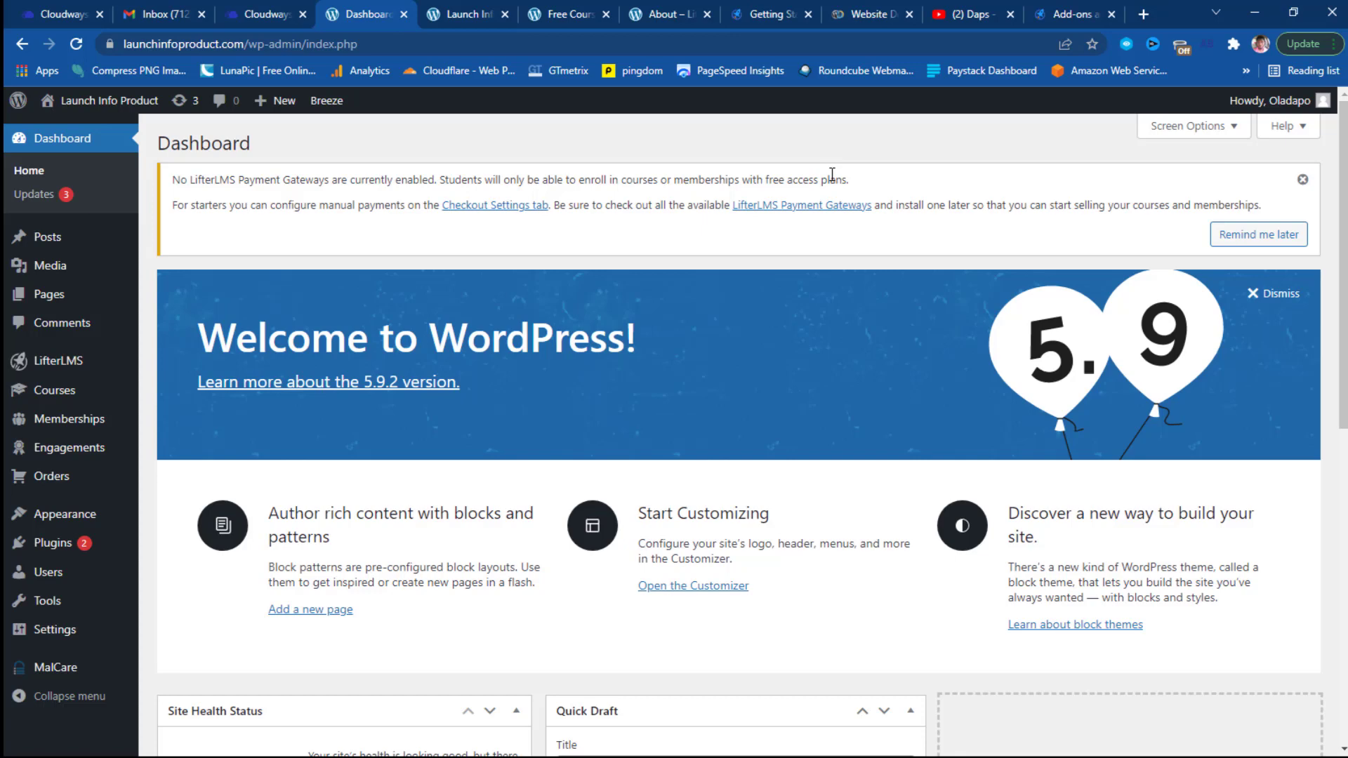
Scroll the add-ons store past the Universe and Infinity bundles to Groups, Advanced Quizzes, Assignments and Advanced Videos.
{"action": "left_click", "coordinate": [1067, 13]}
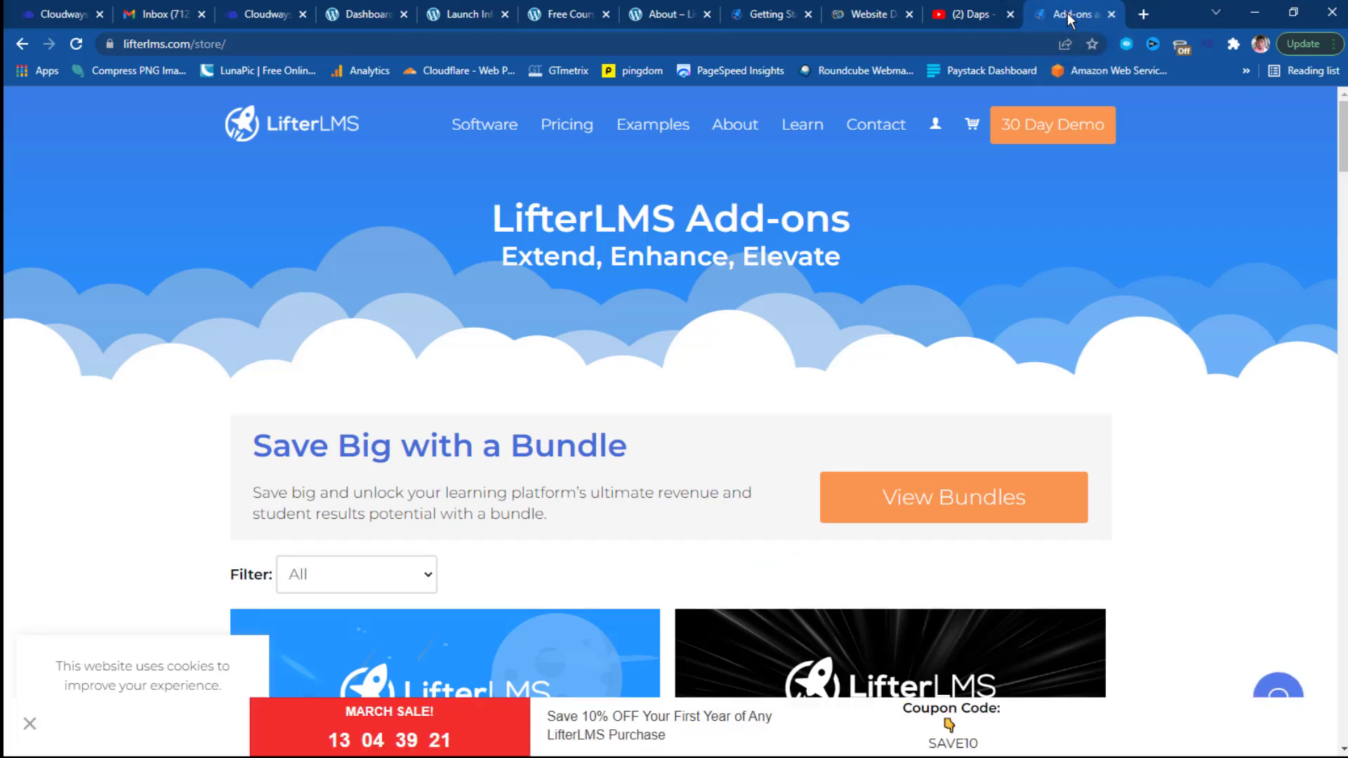
{"action": "scroll", "coordinate": [1109, 209], "scroll_direction": "down", "scroll_amount": 1}
{"action": "scroll", "coordinate": [1109, 209], "scroll_direction": "down", "scroll_amount": 2}
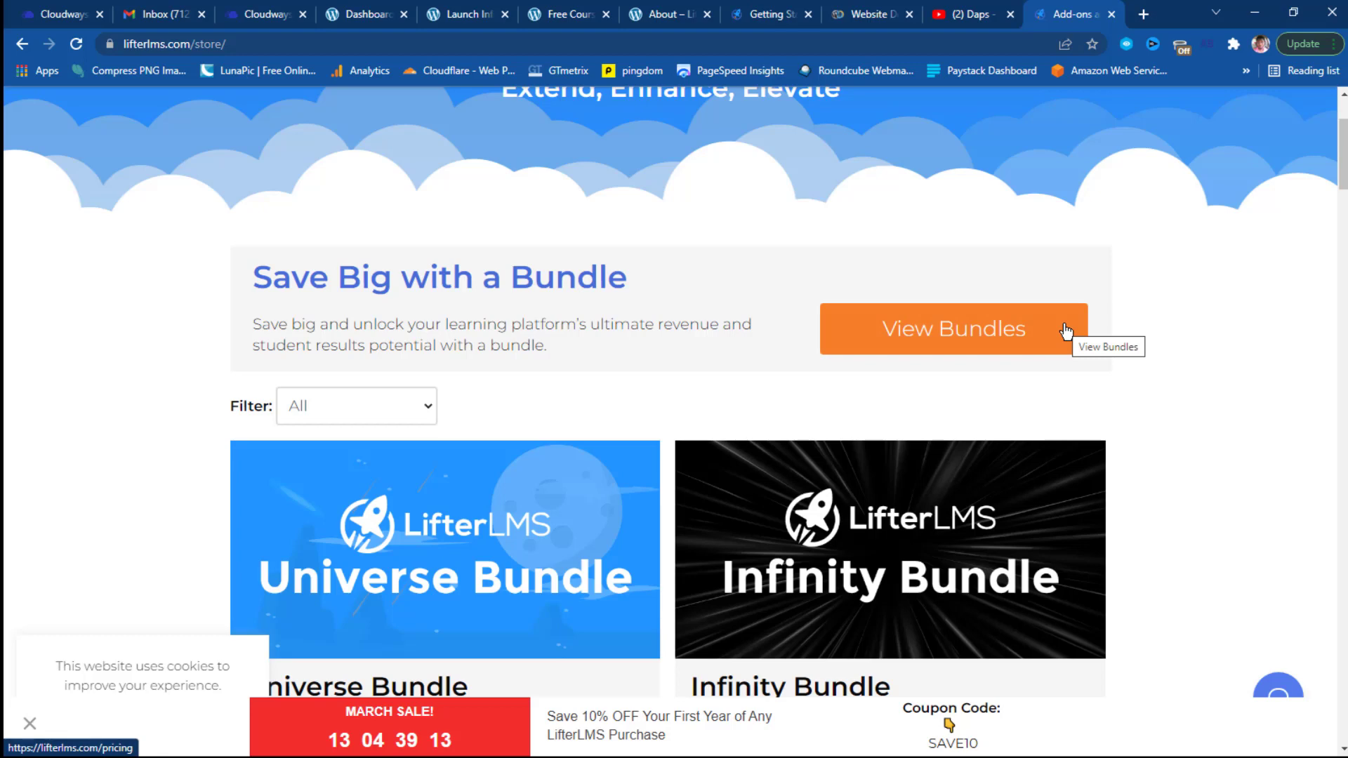
{"action": "scroll", "coordinate": [1134, 347], "scroll_direction": "down", "scroll_amount": 3}
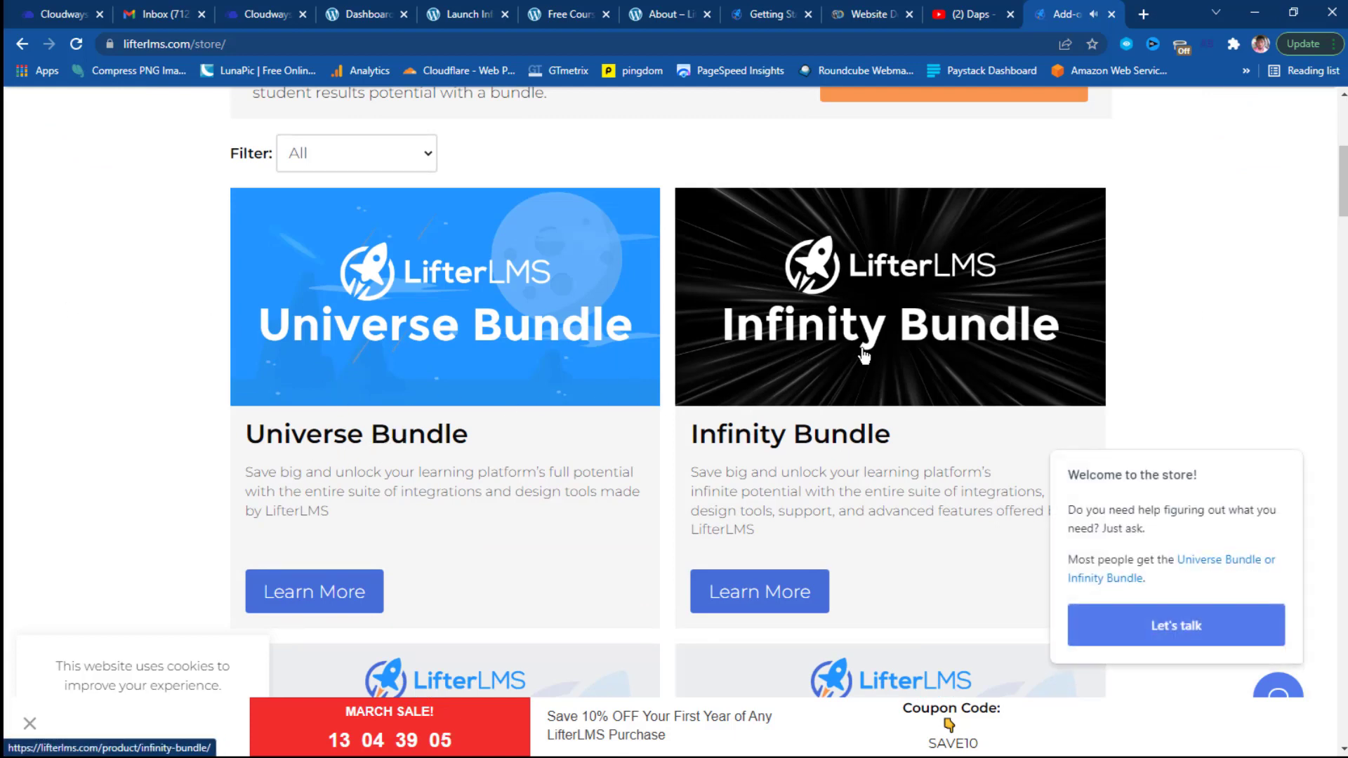
{"action": "scroll", "coordinate": [865, 356], "scroll_direction": "down", "scroll_amount": 1}
{"action": "scroll", "coordinate": [864, 356], "scroll_direction": "down", "scroll_amount": 1}
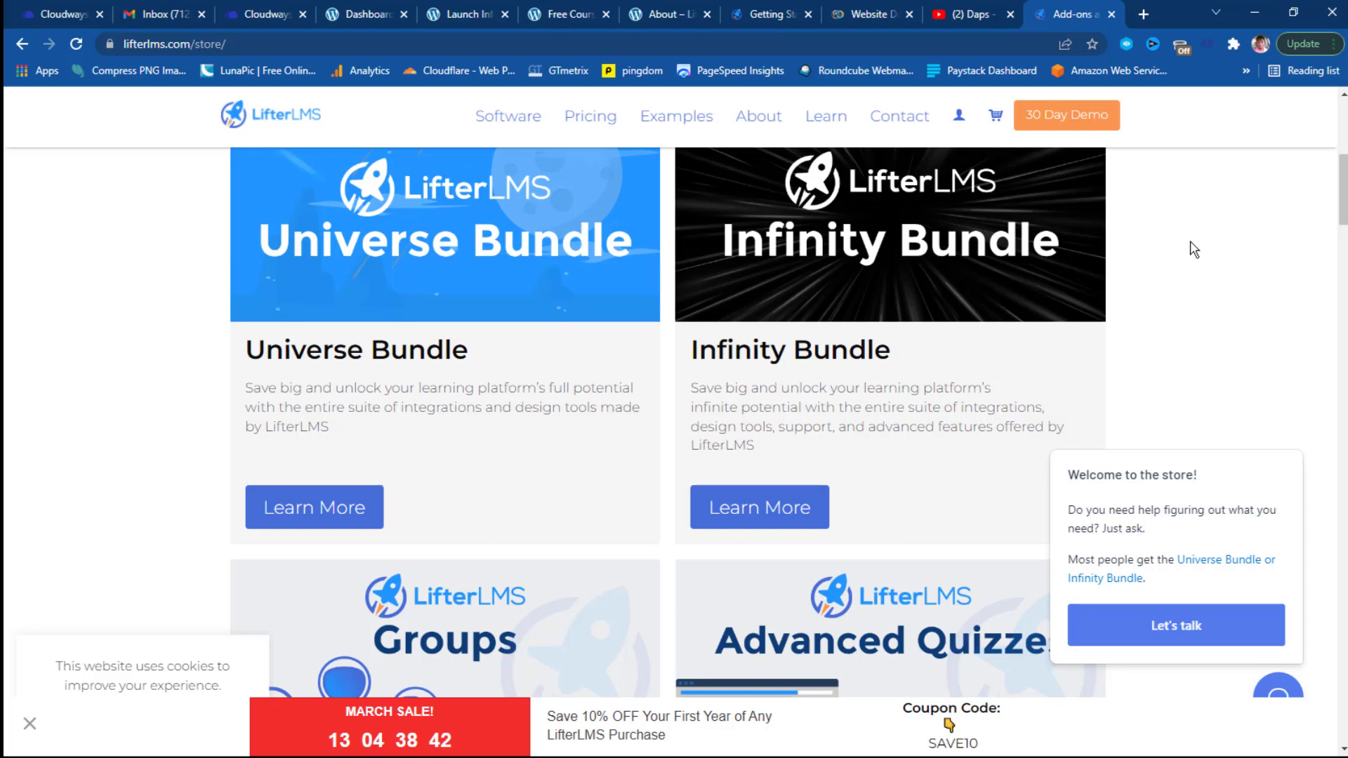
{"action": "scroll", "coordinate": [1194, 249], "scroll_direction": "down", "scroll_amount": 5}
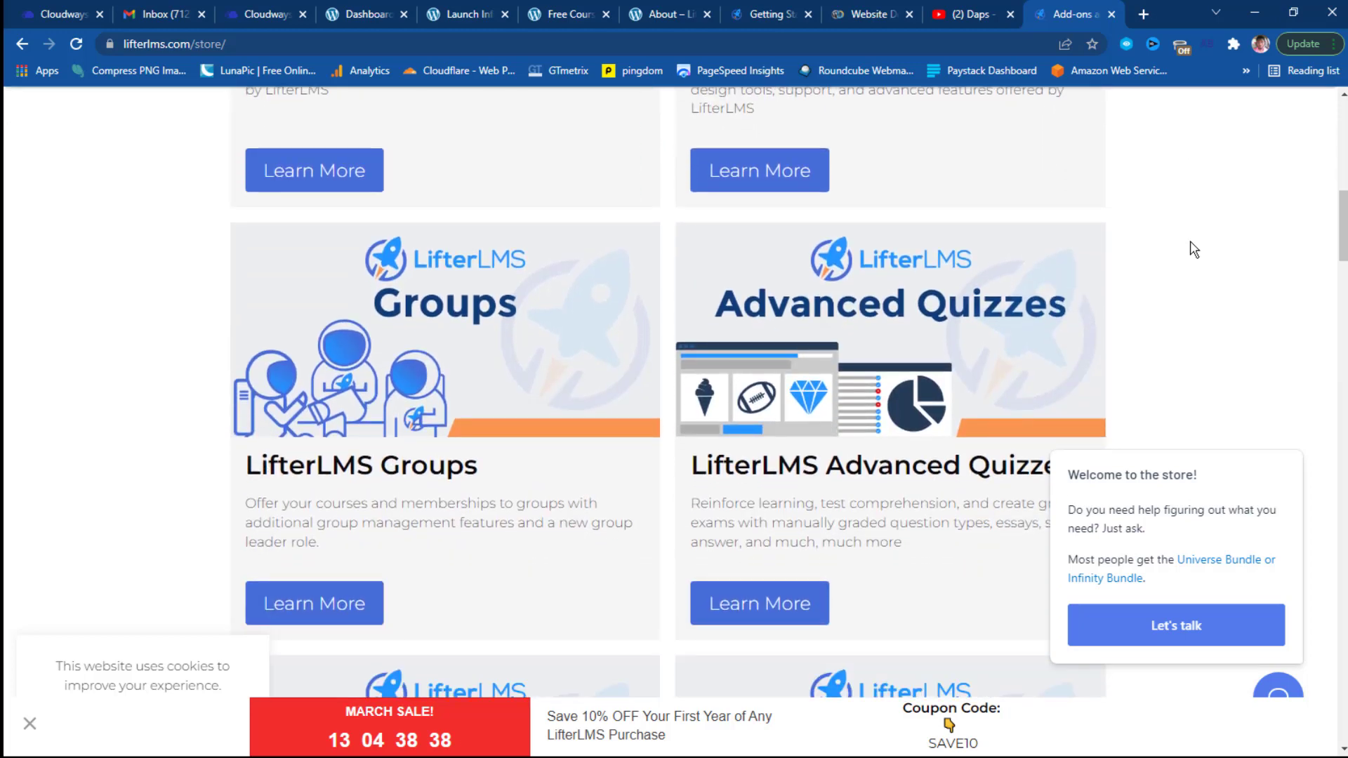
{"action": "scroll", "coordinate": [1193, 249], "scroll_direction": "down", "scroll_amount": 1}
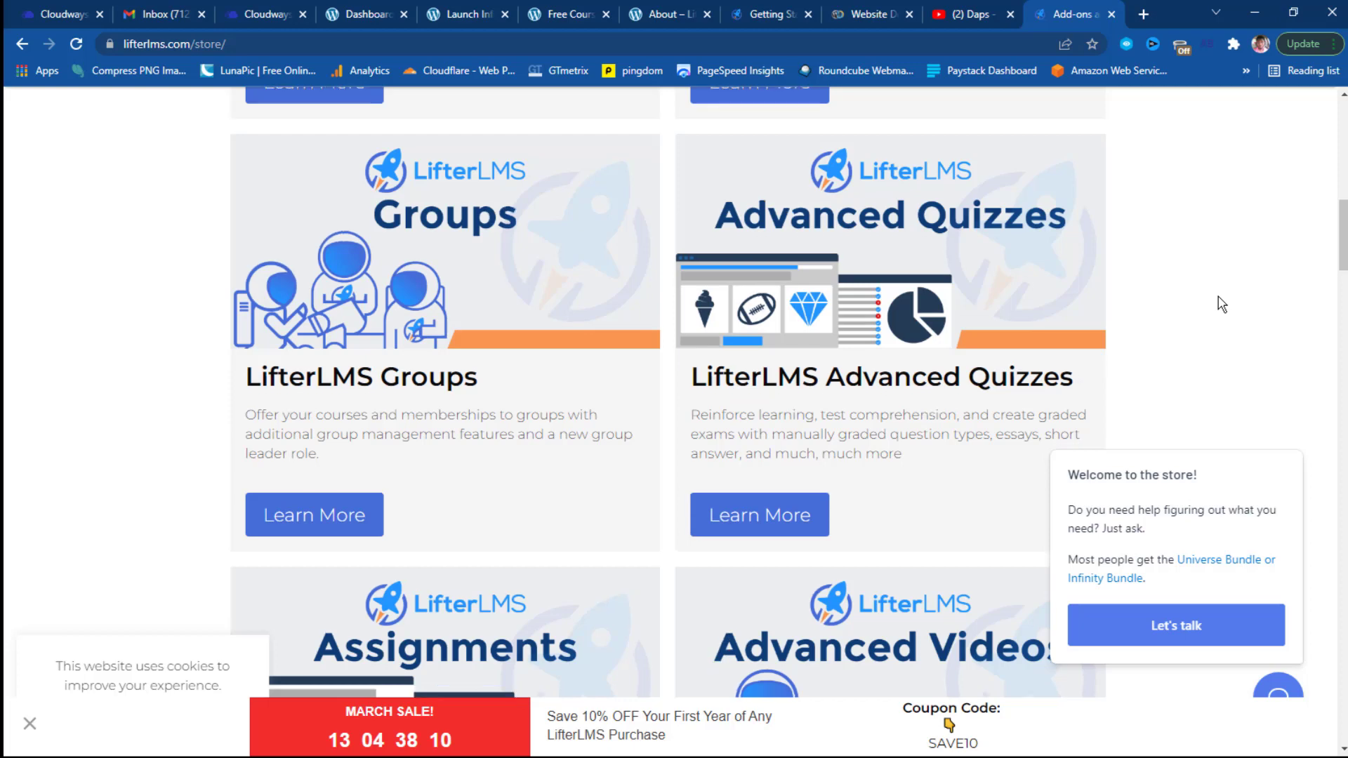
{"action": "scroll", "coordinate": [1222, 304], "scroll_direction": "down", "scroll_amount": 1}
{"action": "scroll", "coordinate": [1222, 304], "scroll_direction": "down", "scroll_amount": 1}
{"action": "scroll", "coordinate": [1222, 304], "scroll_direction": "down", "scroll_amount": 4}
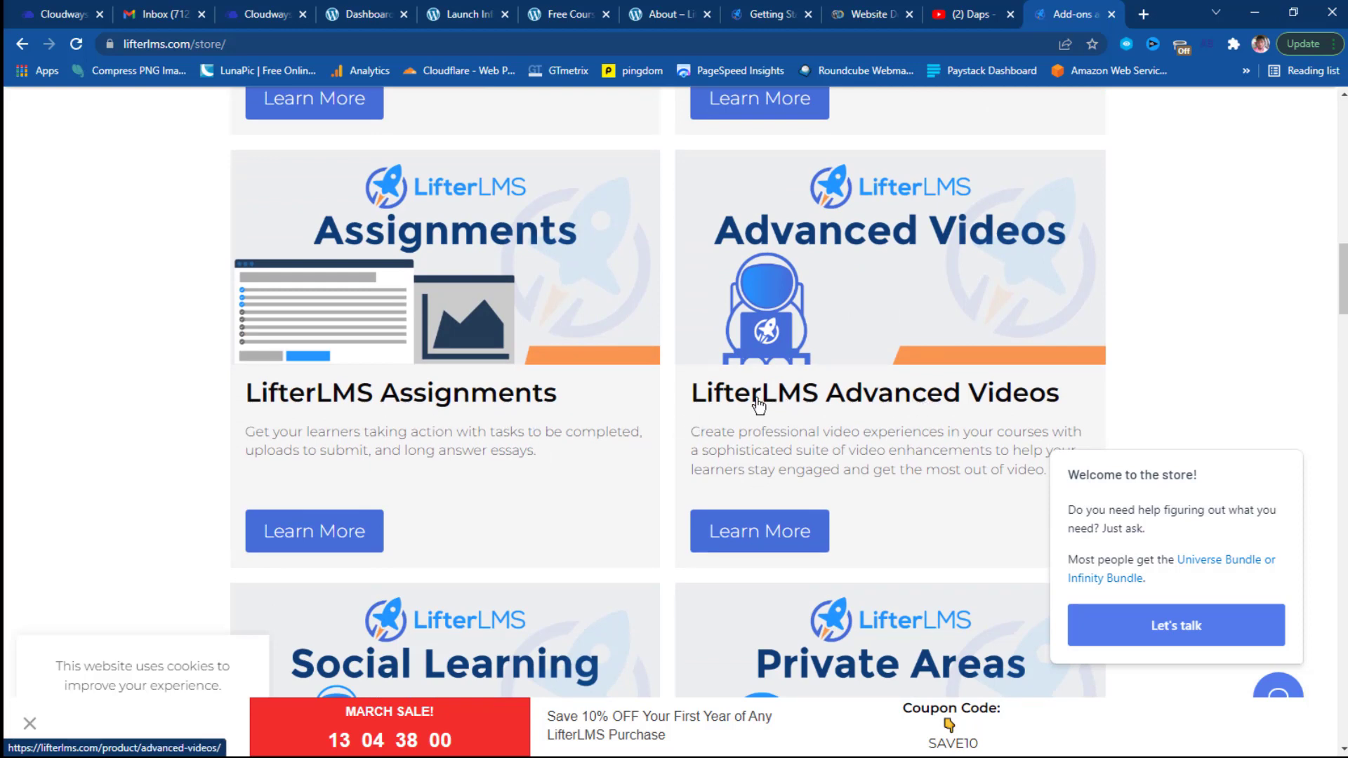
{"action": "scroll", "coordinate": [1172, 374], "scroll_direction": "down", "scroll_amount": 5}
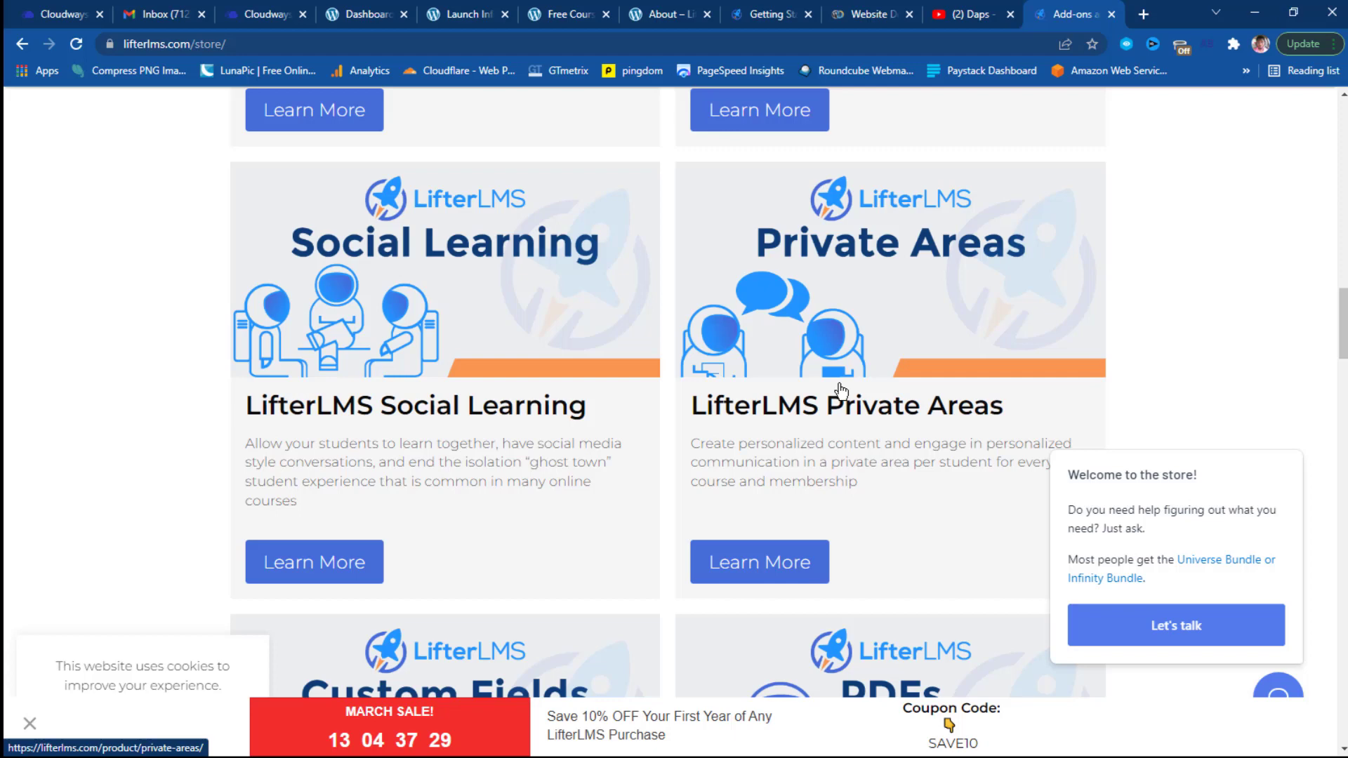
{"action": "scroll", "coordinate": [841, 391], "scroll_direction": "down", "scroll_amount": 1}
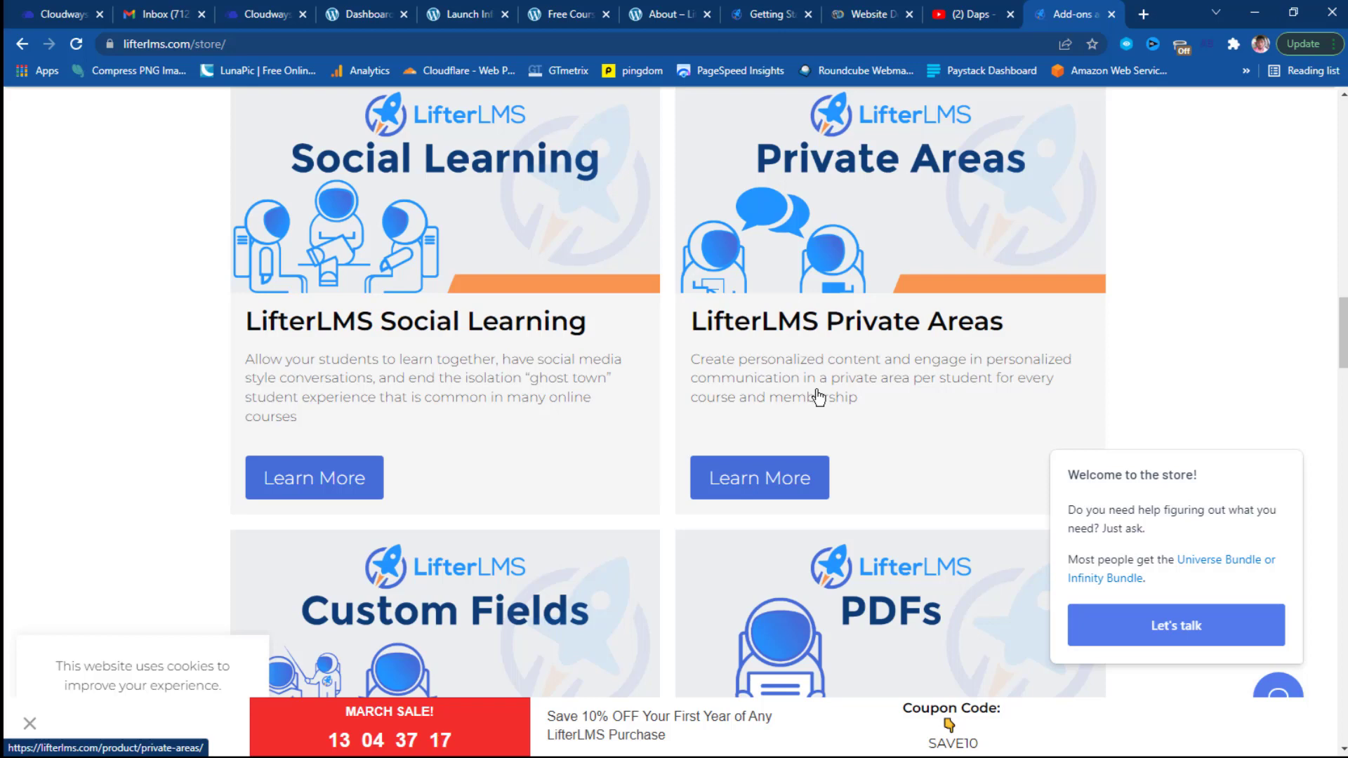
{"action": "scroll", "coordinate": [935, 345], "scroll_direction": "down", "scroll_amount": 4}
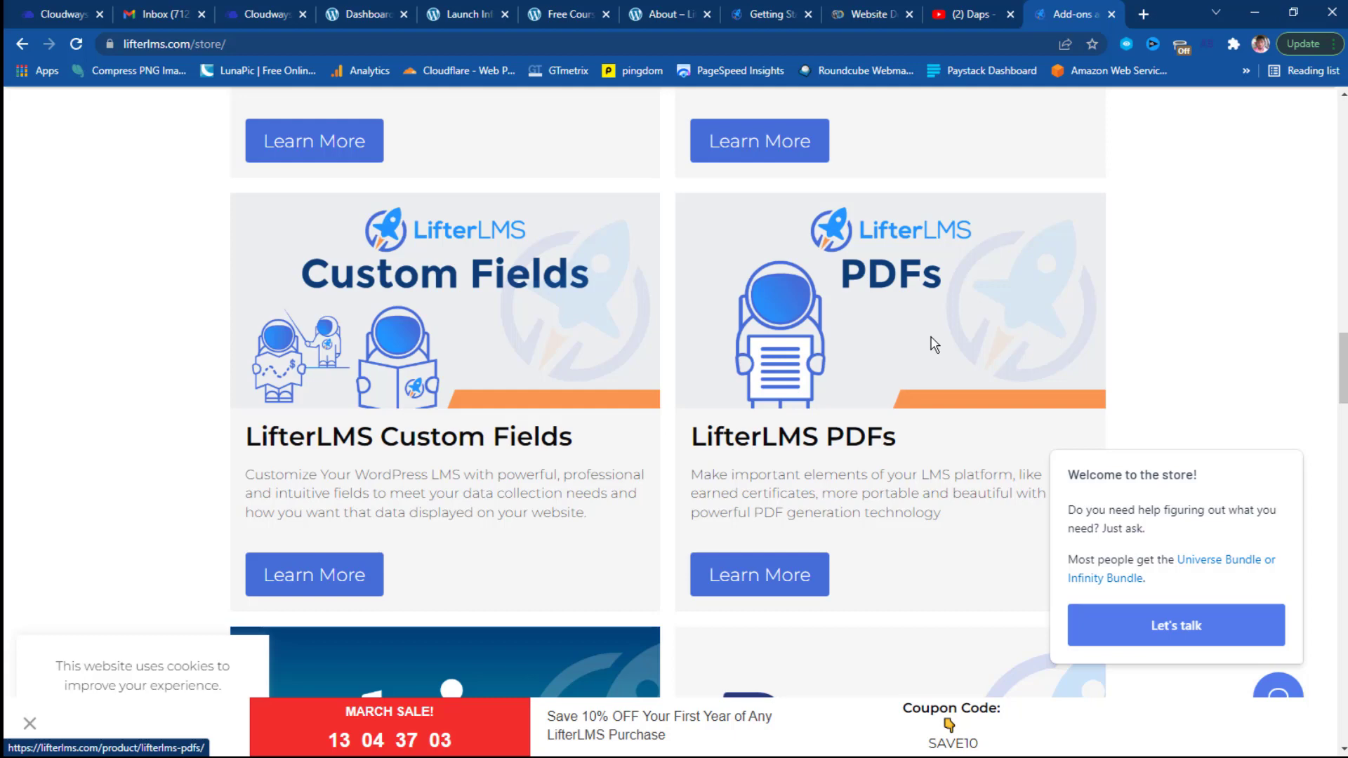
{"action": "scroll", "coordinate": [934, 344], "scroll_direction": "down", "scroll_amount": 1}
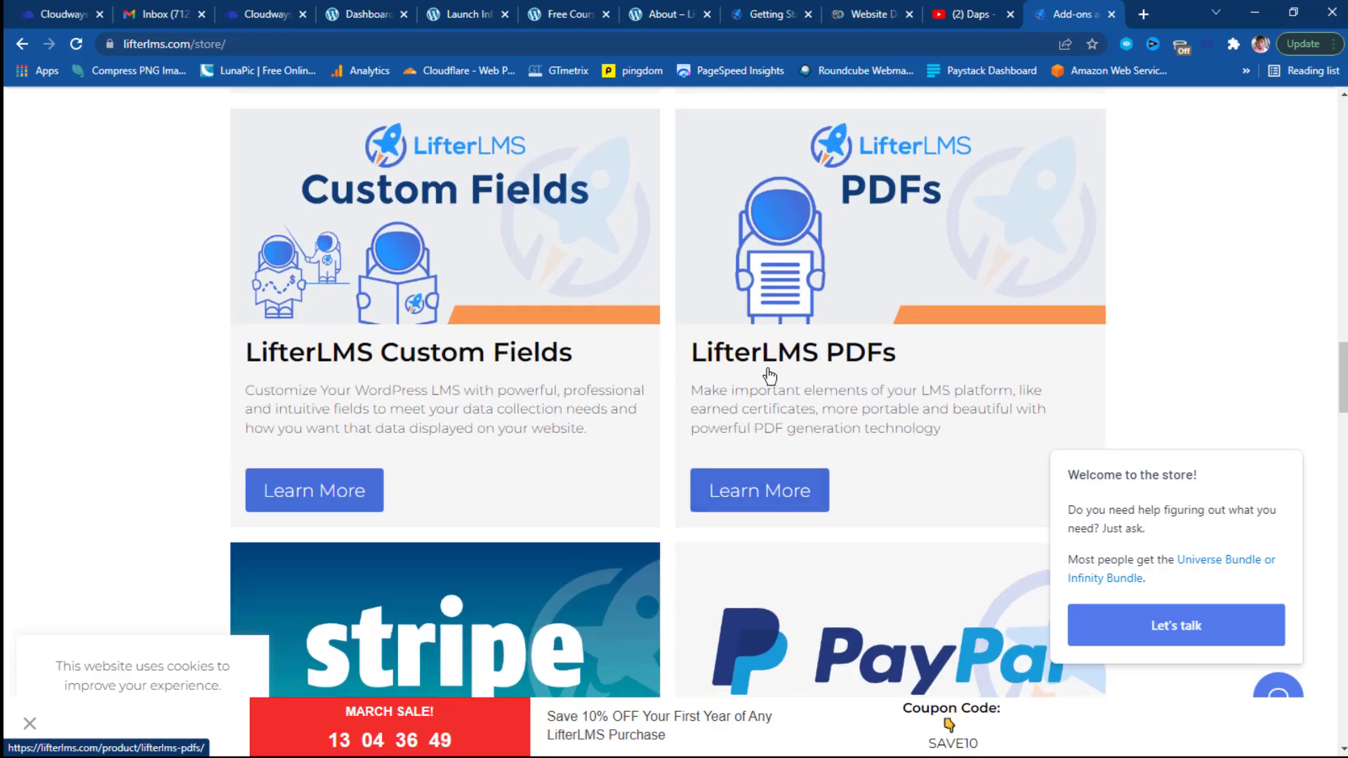
{"action": "scroll", "coordinate": [863, 360], "scroll_direction": "down", "scroll_amount": 1}
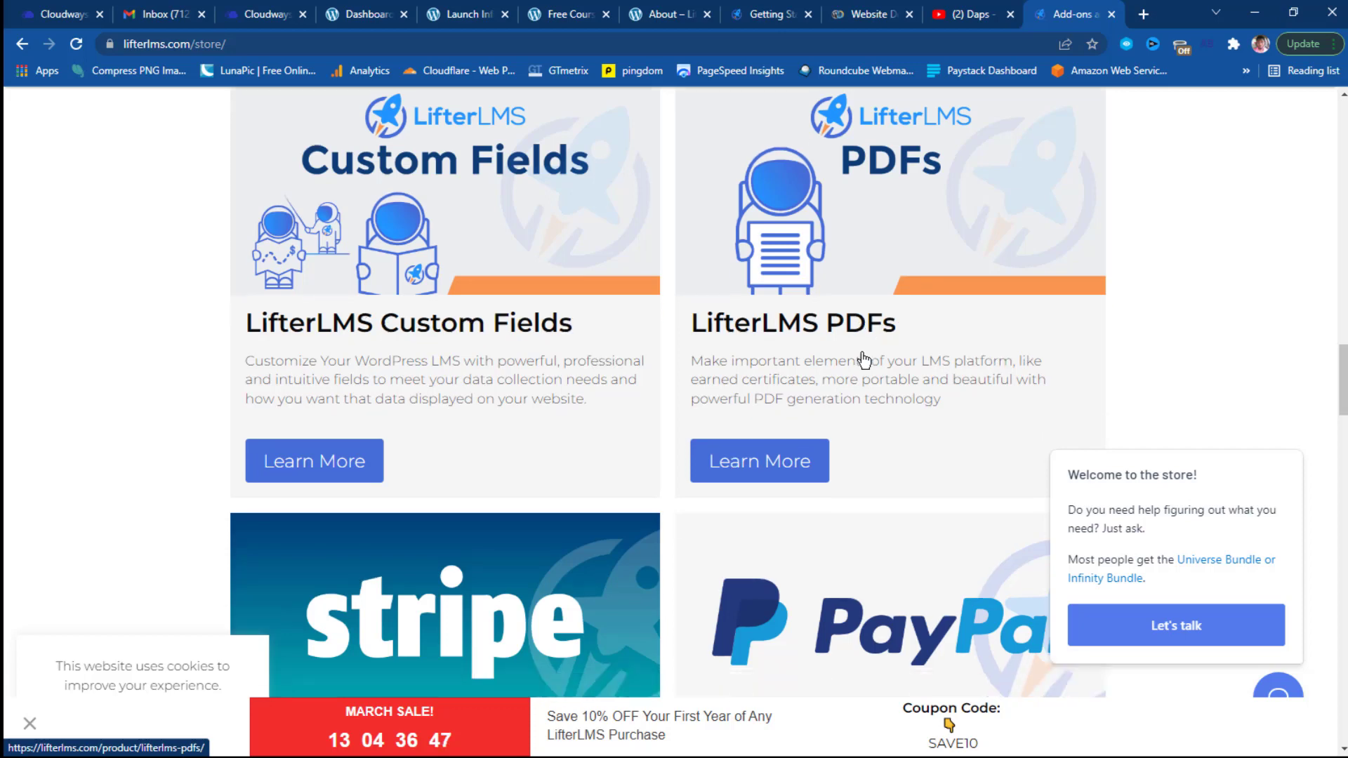
{"action": "scroll", "coordinate": [863, 360], "scroll_direction": "down", "scroll_amount": 2}
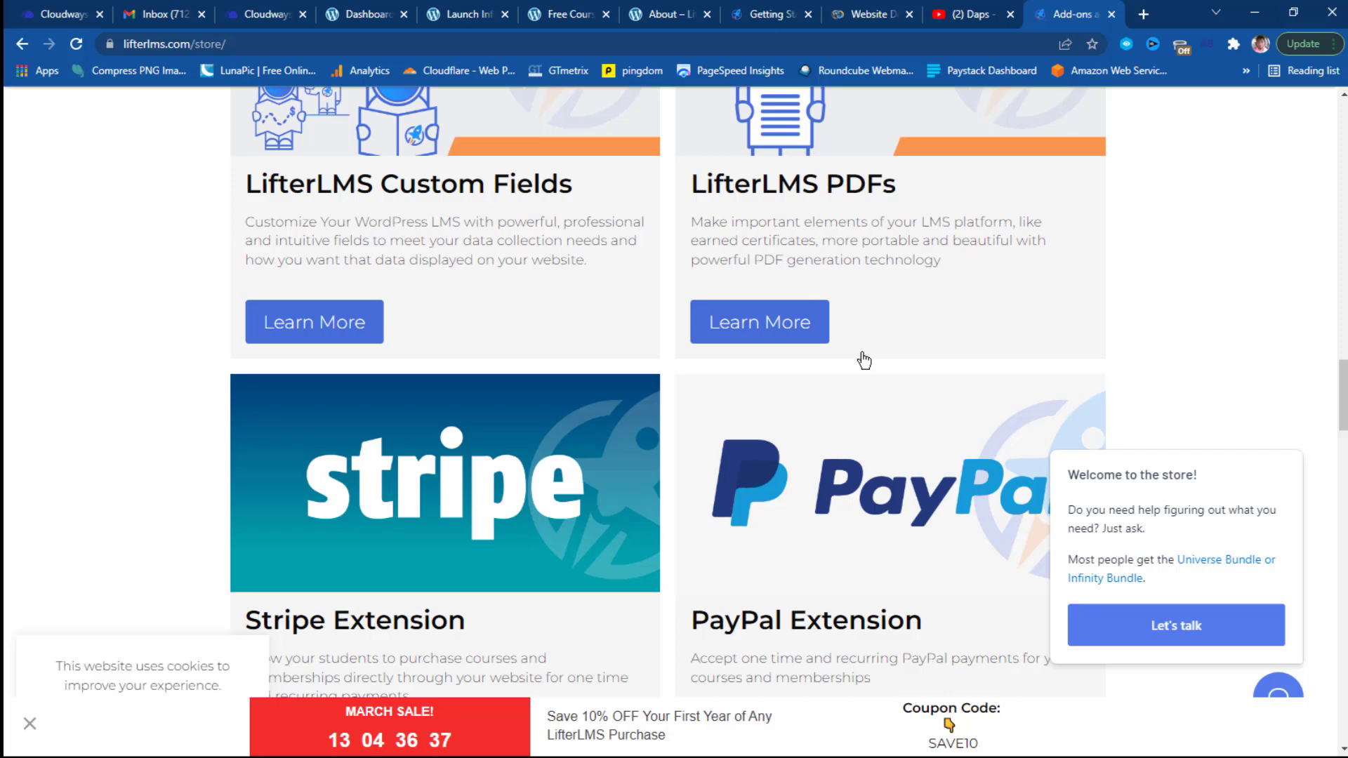
{"action": "scroll", "coordinate": [864, 360], "scroll_direction": "down", "scroll_amount": 3}
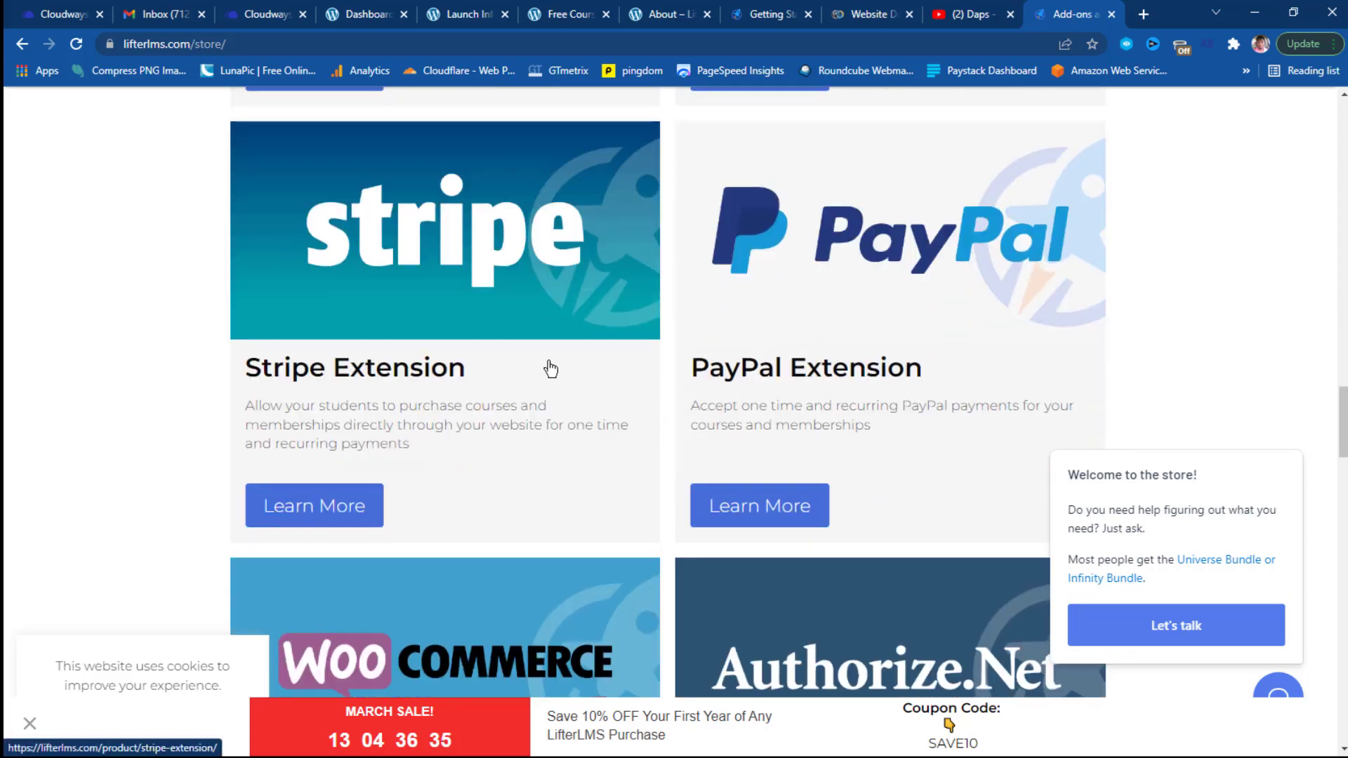
{"action": "scroll", "coordinate": [818, 287], "scroll_direction": "down", "scroll_amount": 1}
{"action": "scroll", "coordinate": [519, 467], "scroll_direction": "down", "scroll_amount": 2}
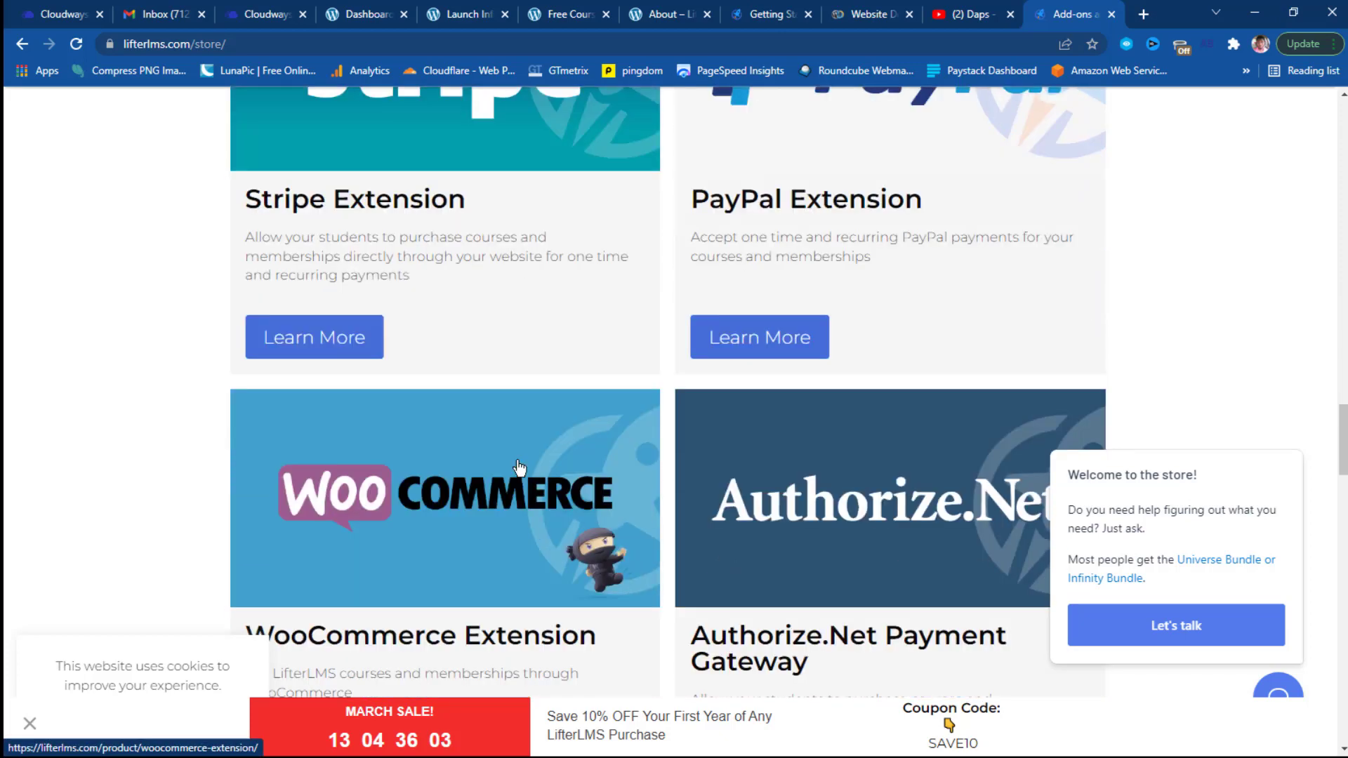
{"action": "scroll", "coordinate": [518, 467], "scroll_direction": "down", "scroll_amount": 2}
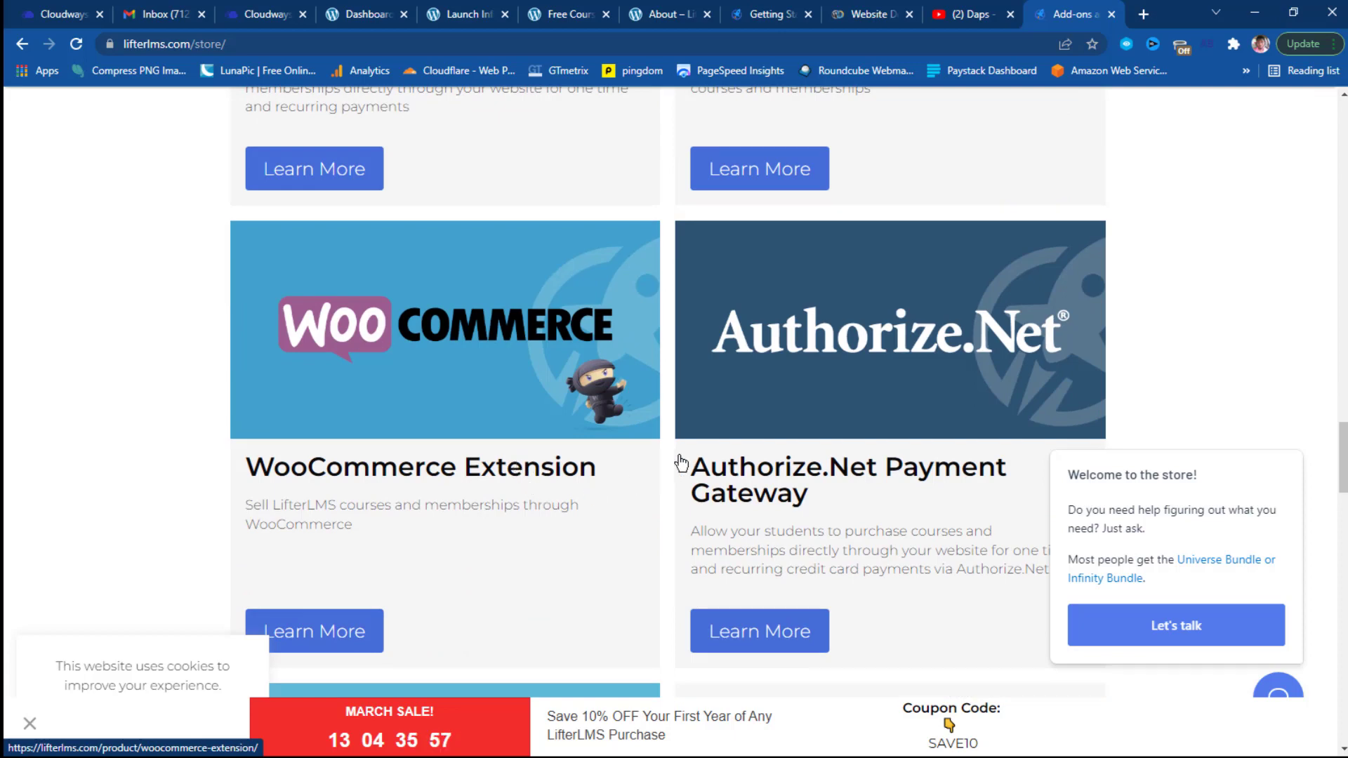
{"action": "scroll", "coordinate": [852, 386], "scroll_direction": "up", "scroll_amount": 6}
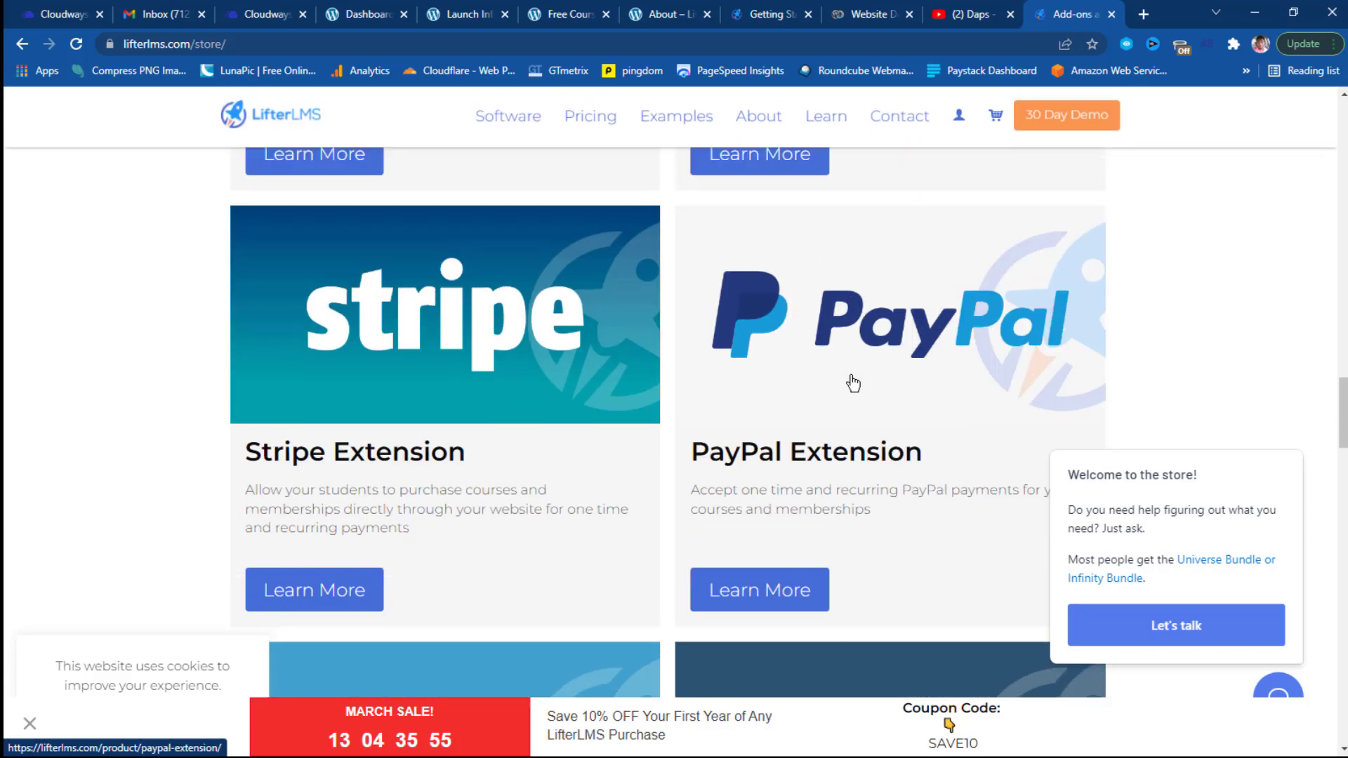
{"action": "scroll", "coordinate": [436, 421], "scroll_direction": "down", "scroll_amount": 5}
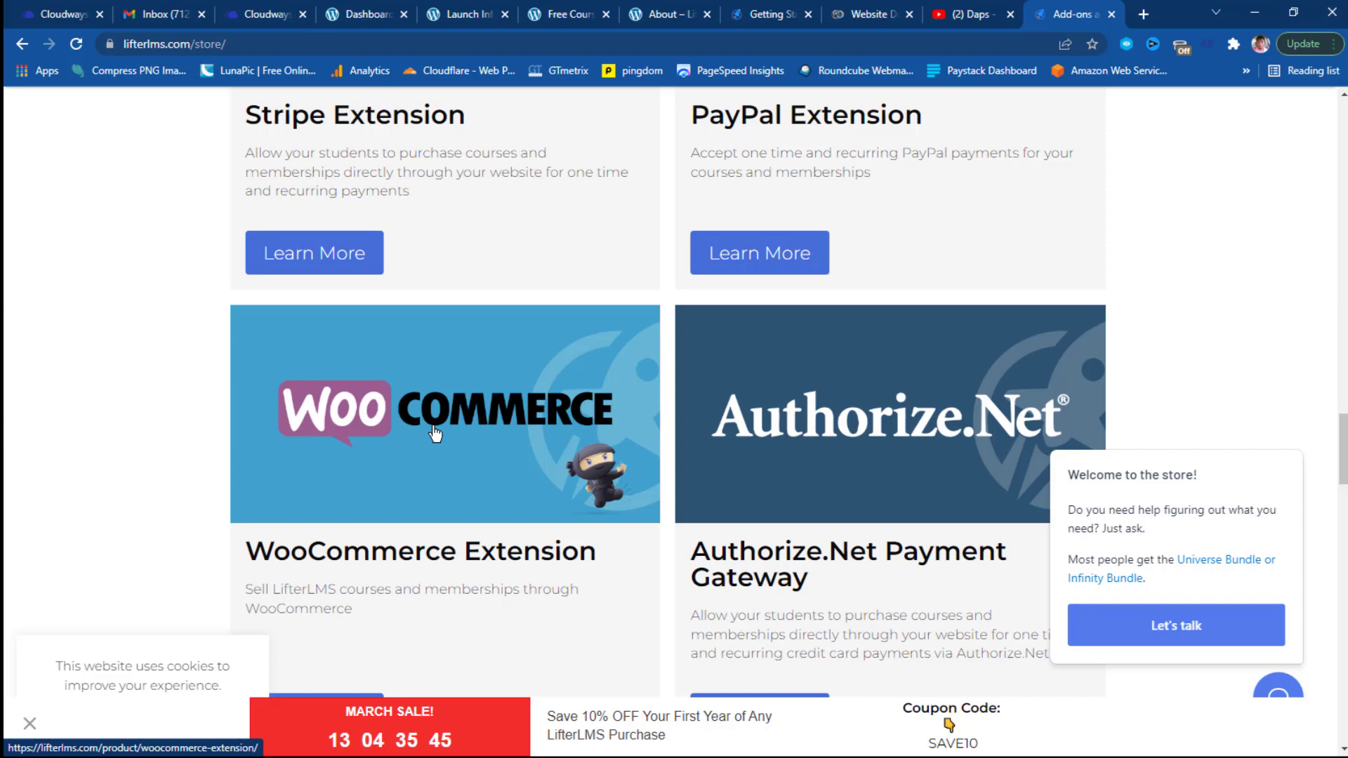
{"action": "scroll", "coordinate": [435, 434], "scroll_direction": "up", "scroll_amount": 5}
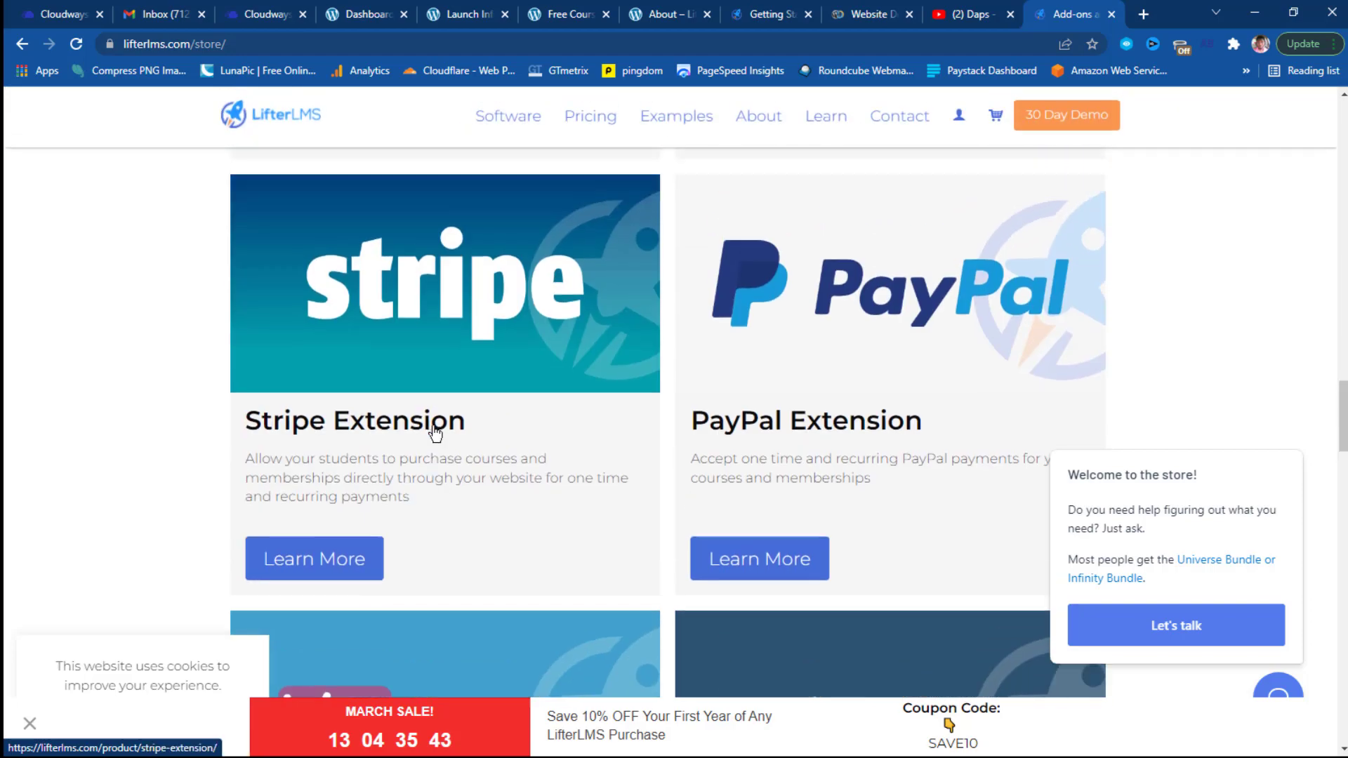
{"action": "scroll", "coordinate": [434, 434], "scroll_direction": "down", "scroll_amount": 10}
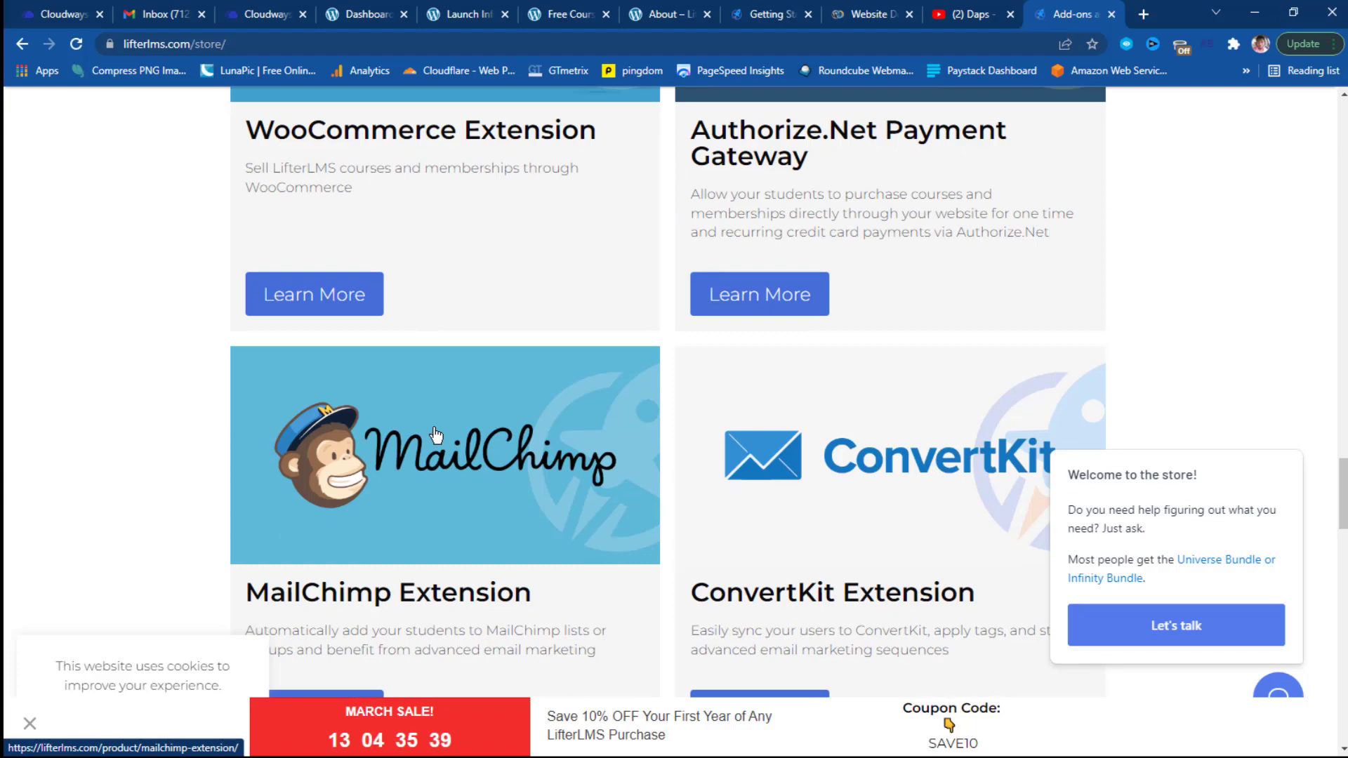
Open the Universe Bundle in a new tab, then follow the Infinity Bundle link to the pricing page.
{"action": "scroll", "coordinate": [435, 434], "scroll_direction": "down", "scroll_amount": 2}
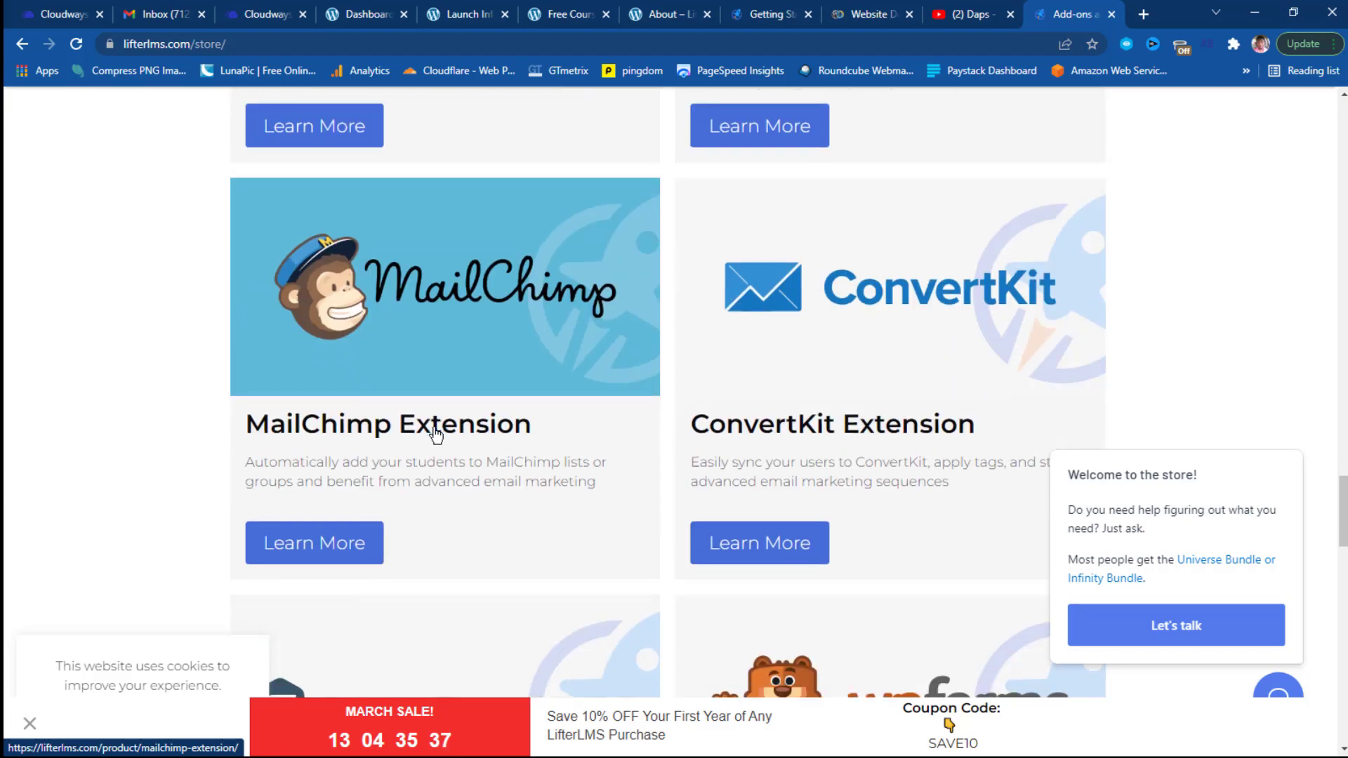
{"action": "scroll", "coordinate": [793, 330], "scroll_direction": "down", "scroll_amount": 4}
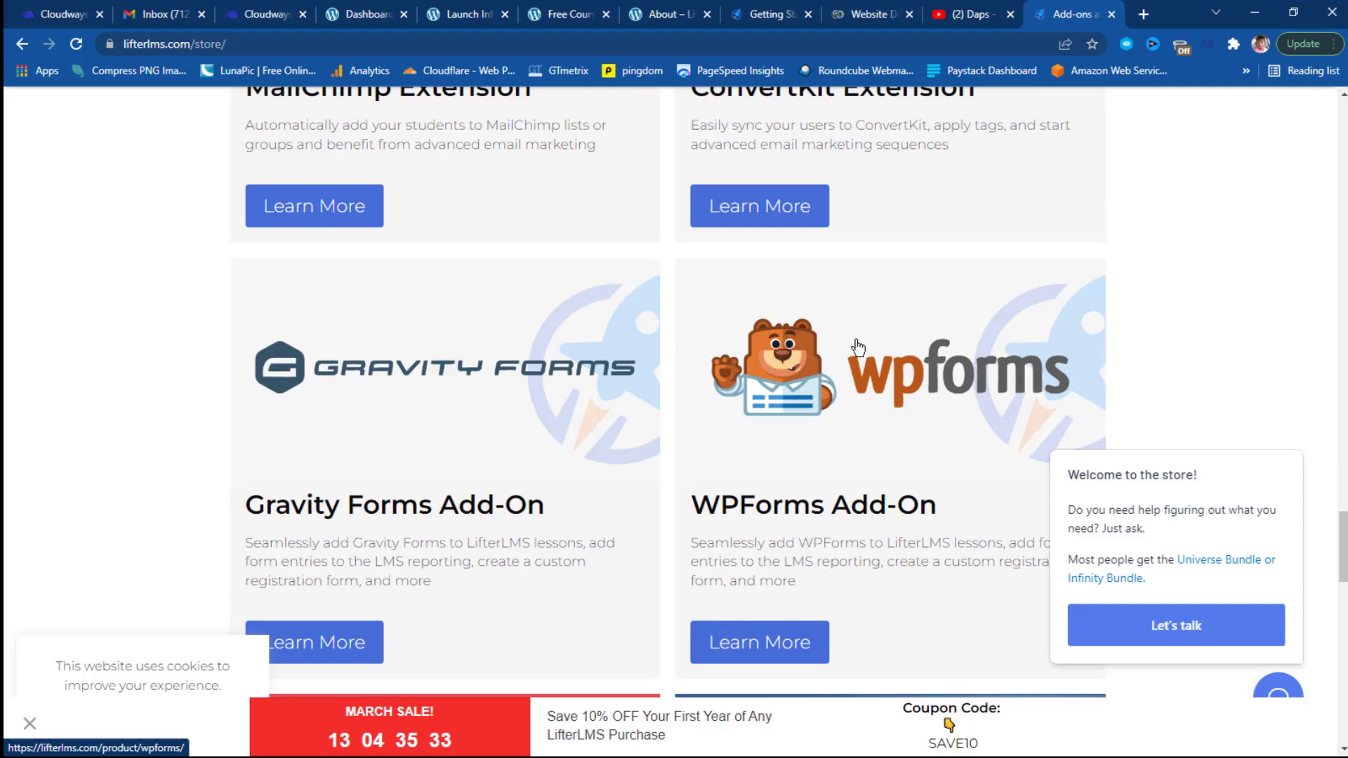
{"action": "scroll", "coordinate": [466, 409], "scroll_direction": "down", "scroll_amount": 5}
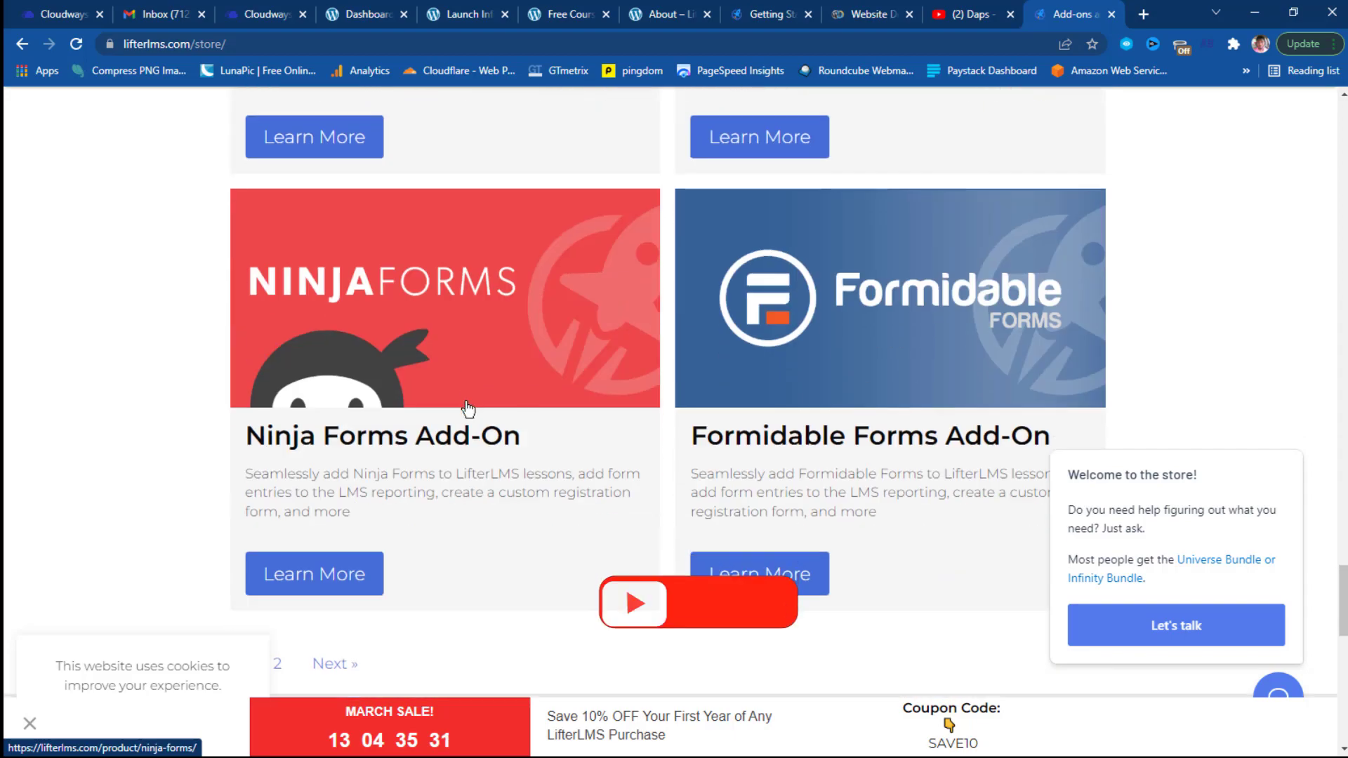
{"action": "scroll", "coordinate": [820, 292], "scroll_direction": "down", "scroll_amount": 4}
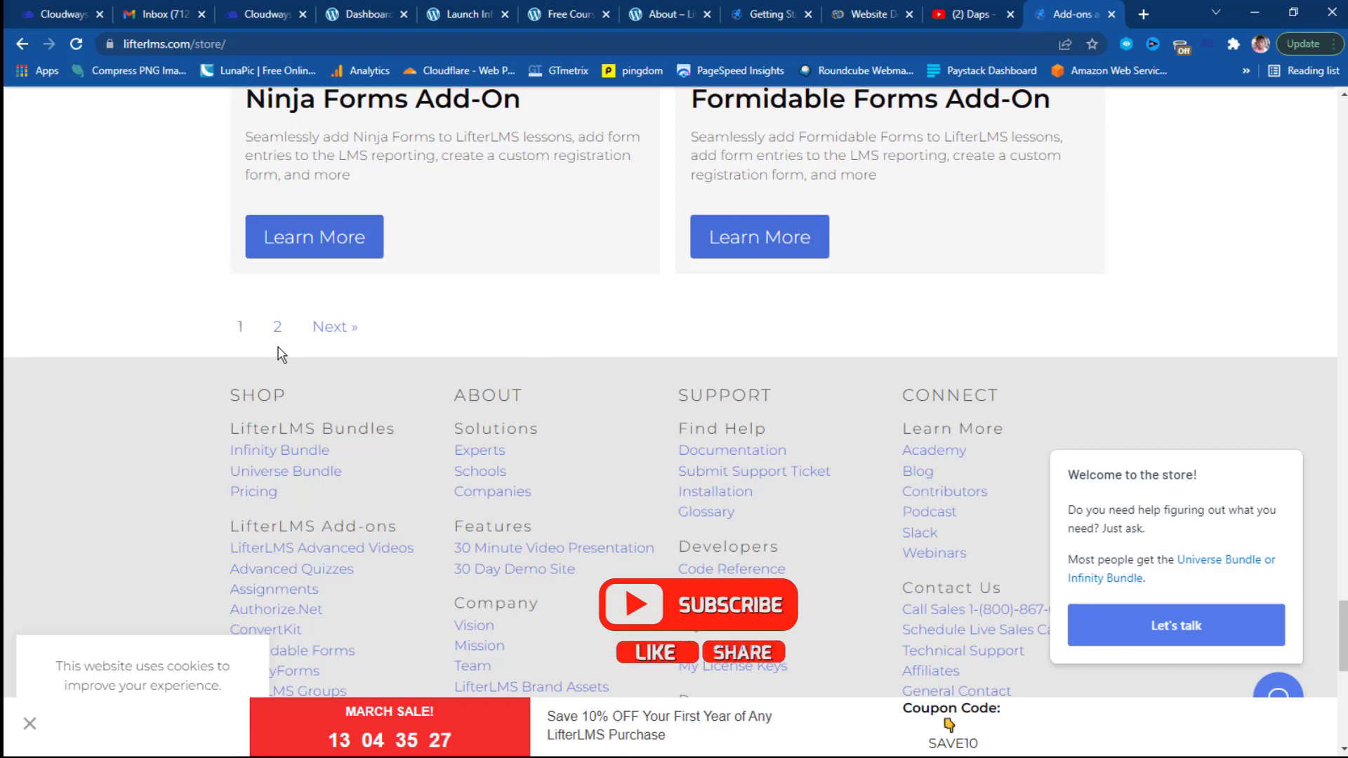
{"action": "scroll", "coordinate": [281, 354], "scroll_direction": "up", "scroll_amount": 20}
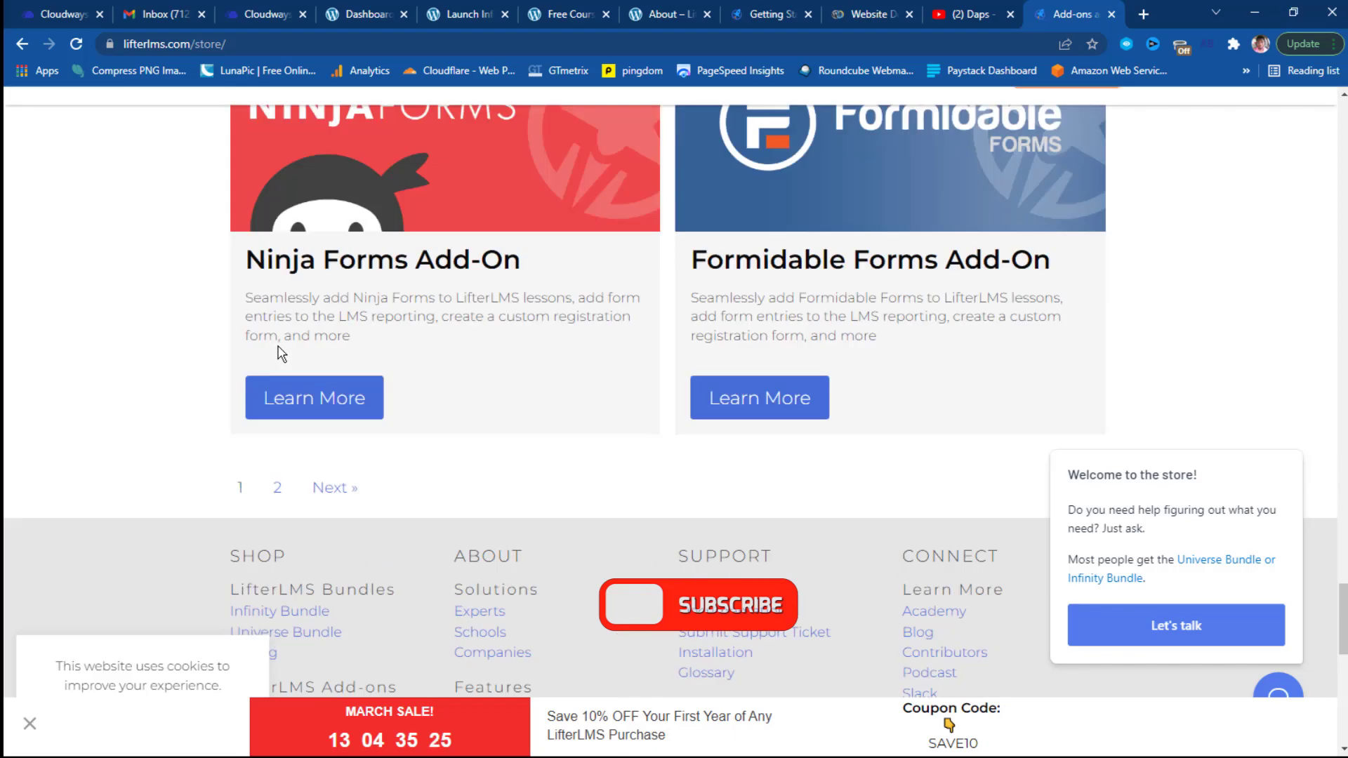
{"action": "scroll", "coordinate": [282, 343], "scroll_direction": "up", "scroll_amount": 20}
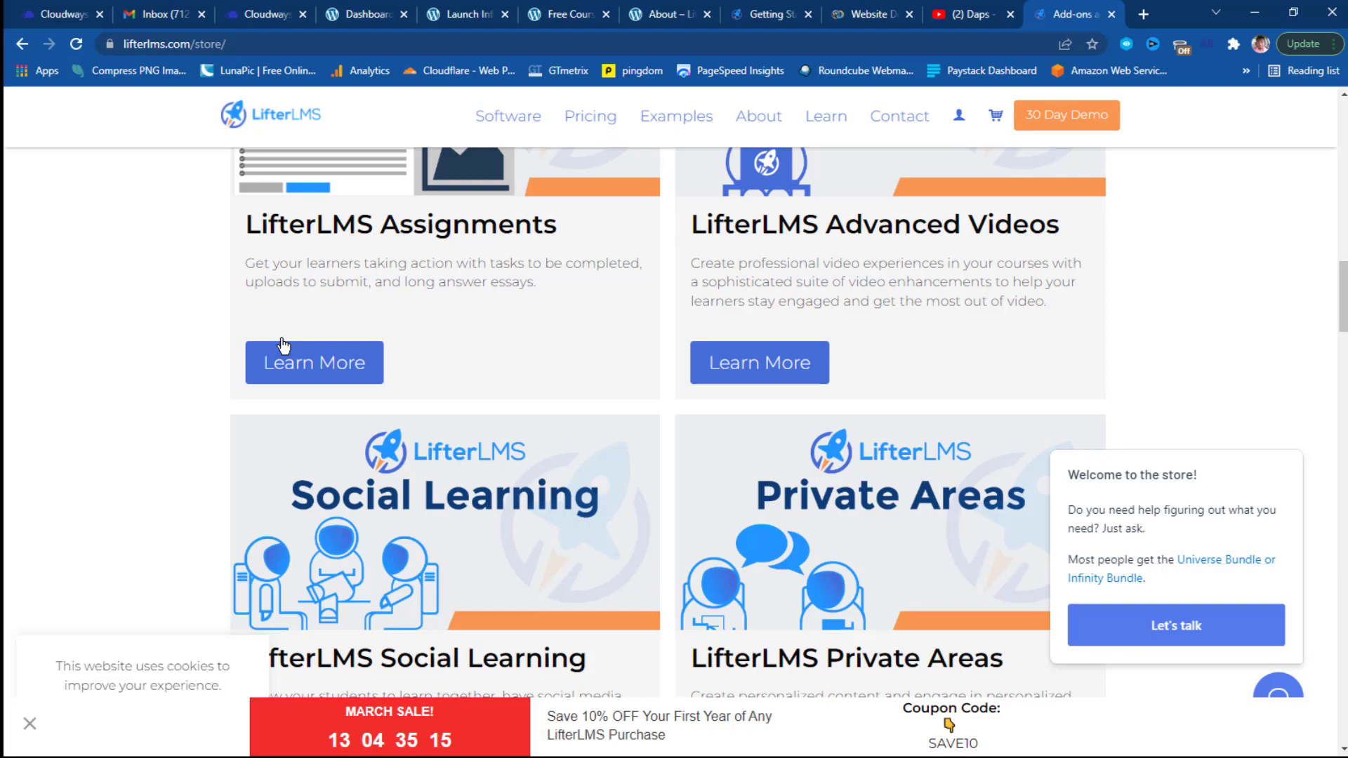
{"action": "scroll", "coordinate": [283, 345], "scroll_direction": "up", "scroll_amount": 10}
{"action": "scroll", "coordinate": [283, 346], "scroll_direction": "up", "scroll_amount": 9}
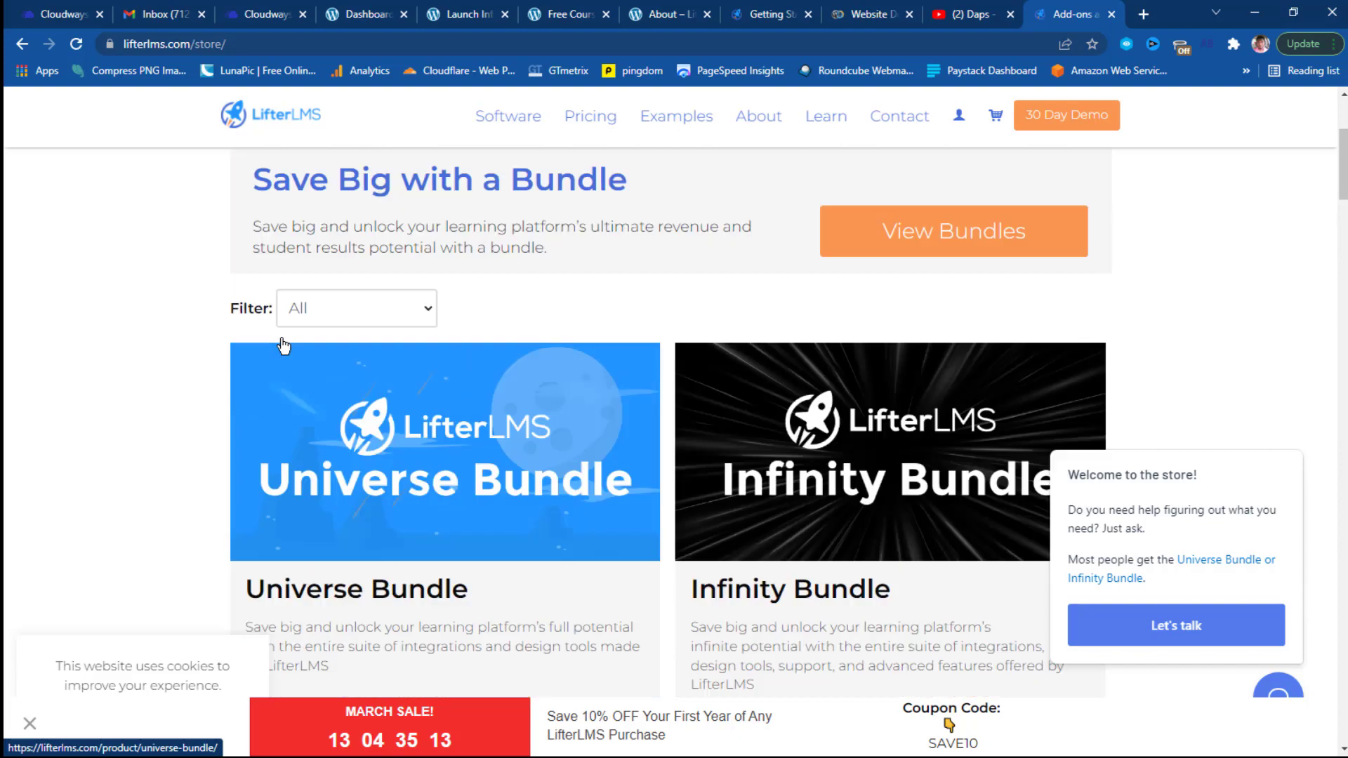
{"action": "scroll", "coordinate": [282, 346], "scroll_direction": "down", "scroll_amount": 5}
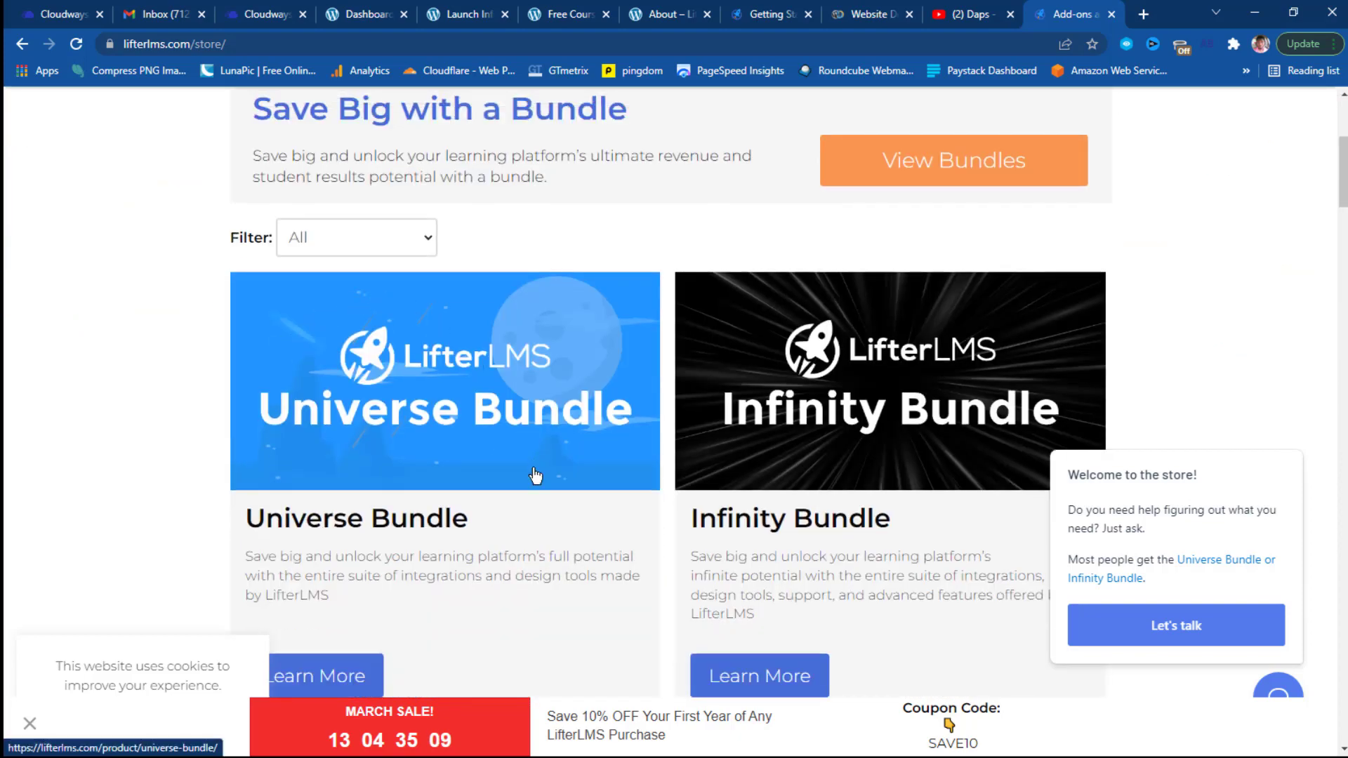
{"action": "right_click", "coordinate": [376, 518]}
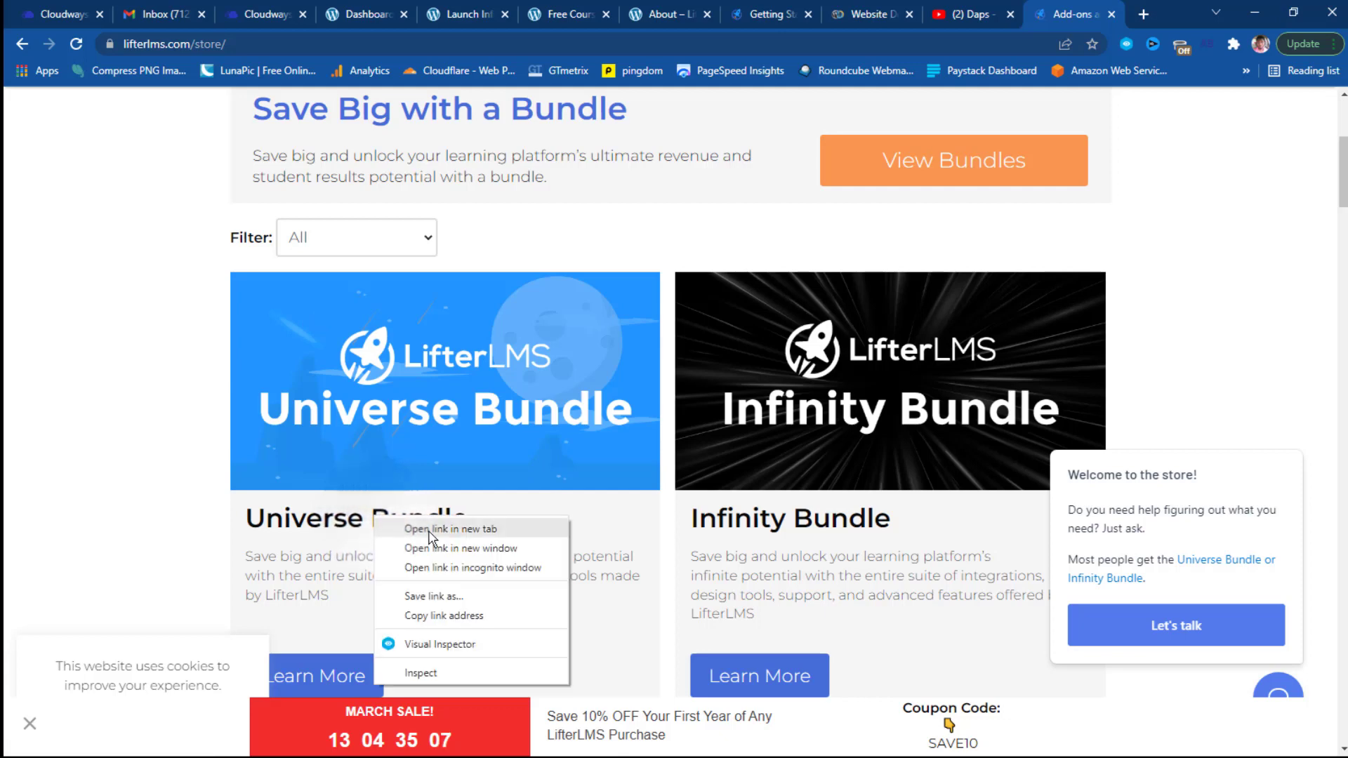
{"action": "left_click", "coordinate": [430, 533]}
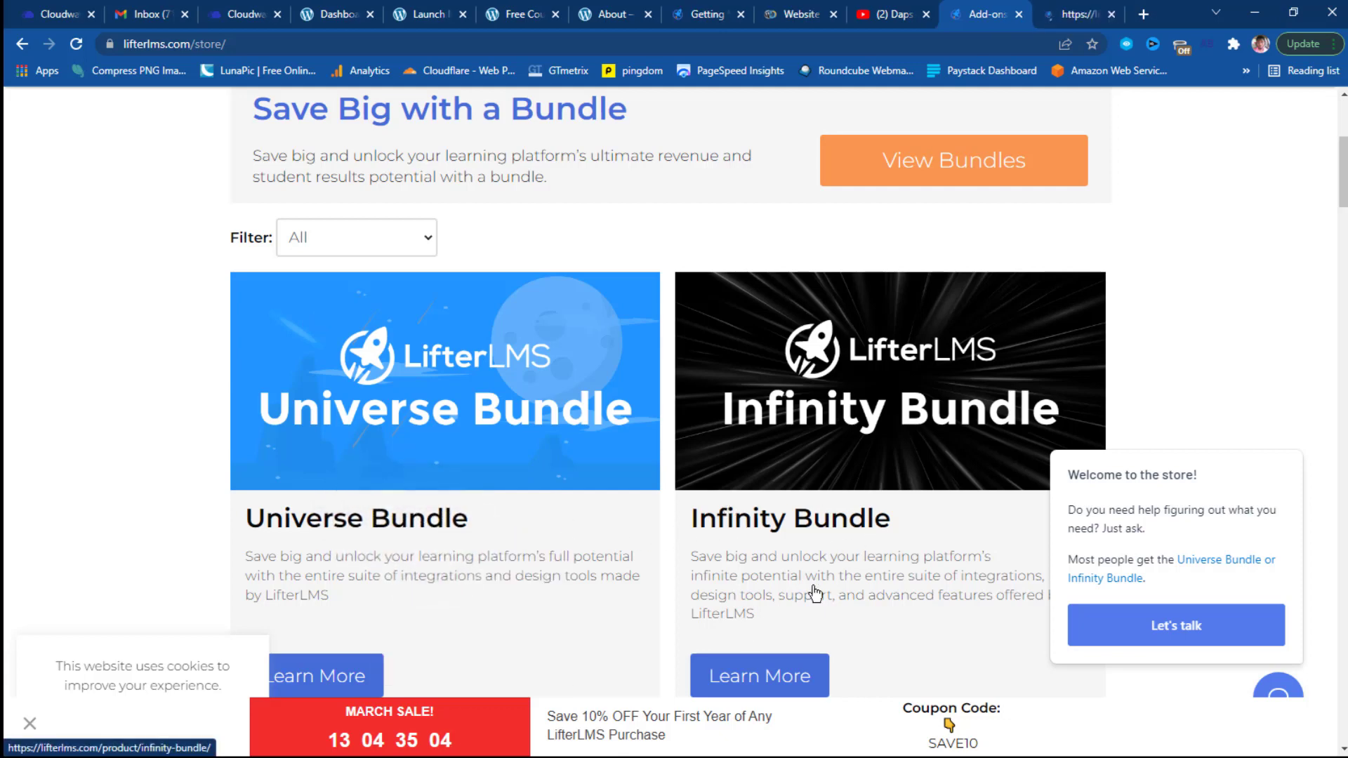
{"action": "left_click", "coordinate": [772, 677]}
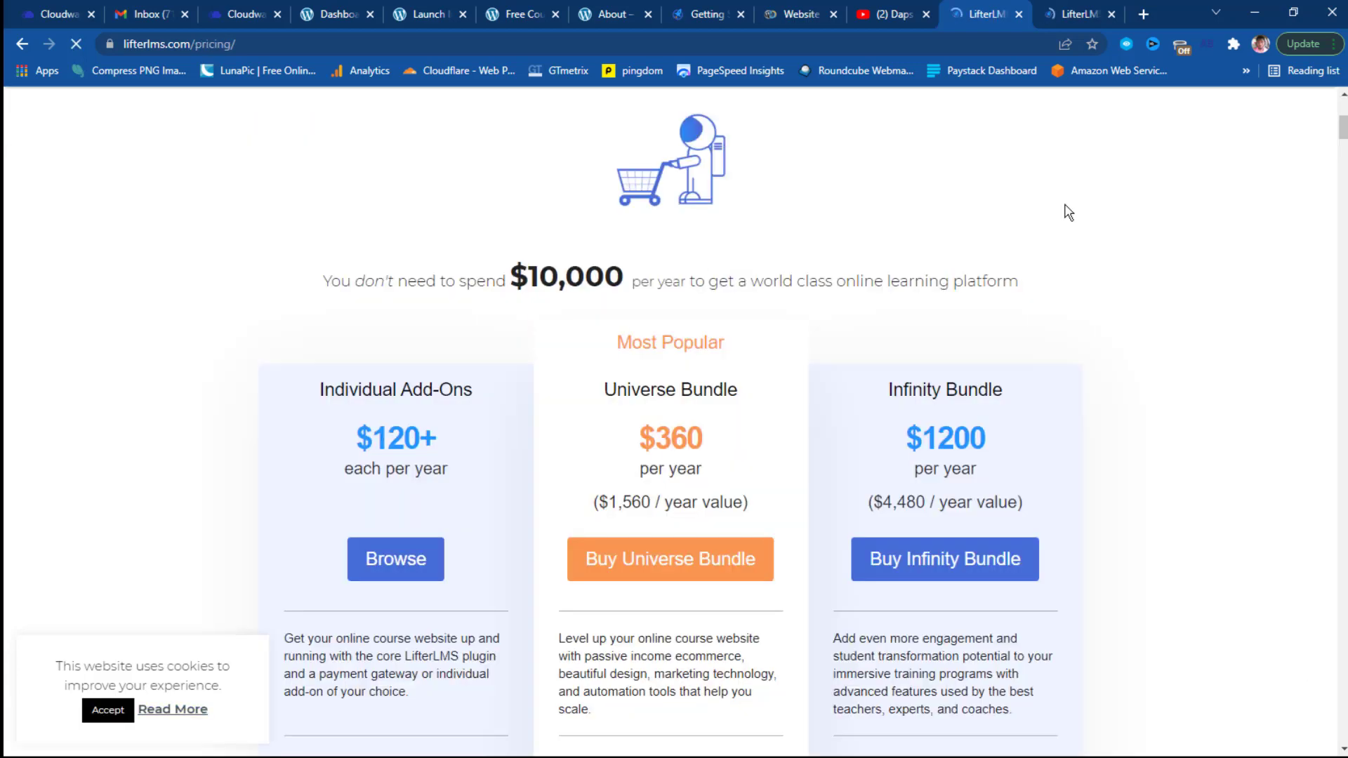
{"action": "scroll", "coordinate": [1068, 213], "scroll_direction": "down", "scroll_amount": 2}
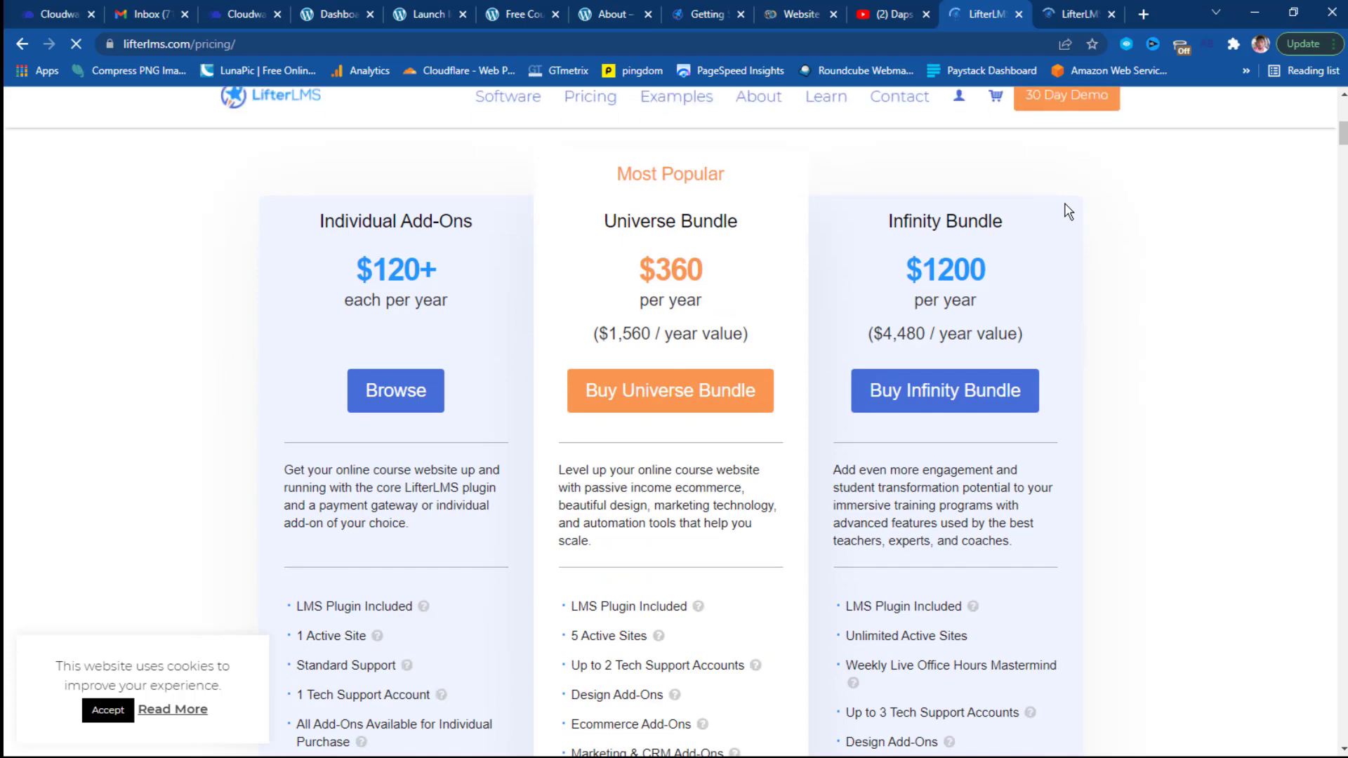
{"action": "scroll", "coordinate": [1186, 264], "scroll_direction": "up", "scroll_amount": 2}
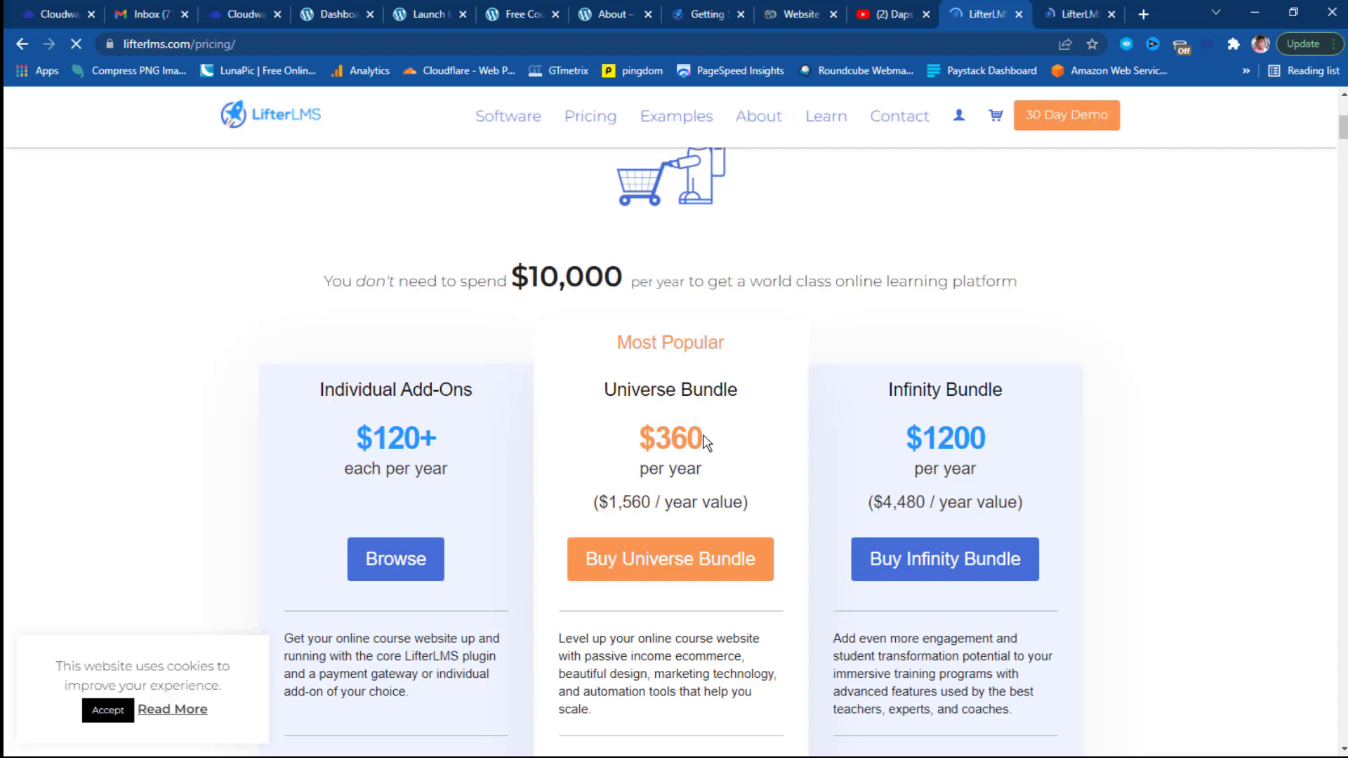
{"action": "scroll", "coordinate": [706, 441], "scroll_direction": "down", "scroll_amount": 2}
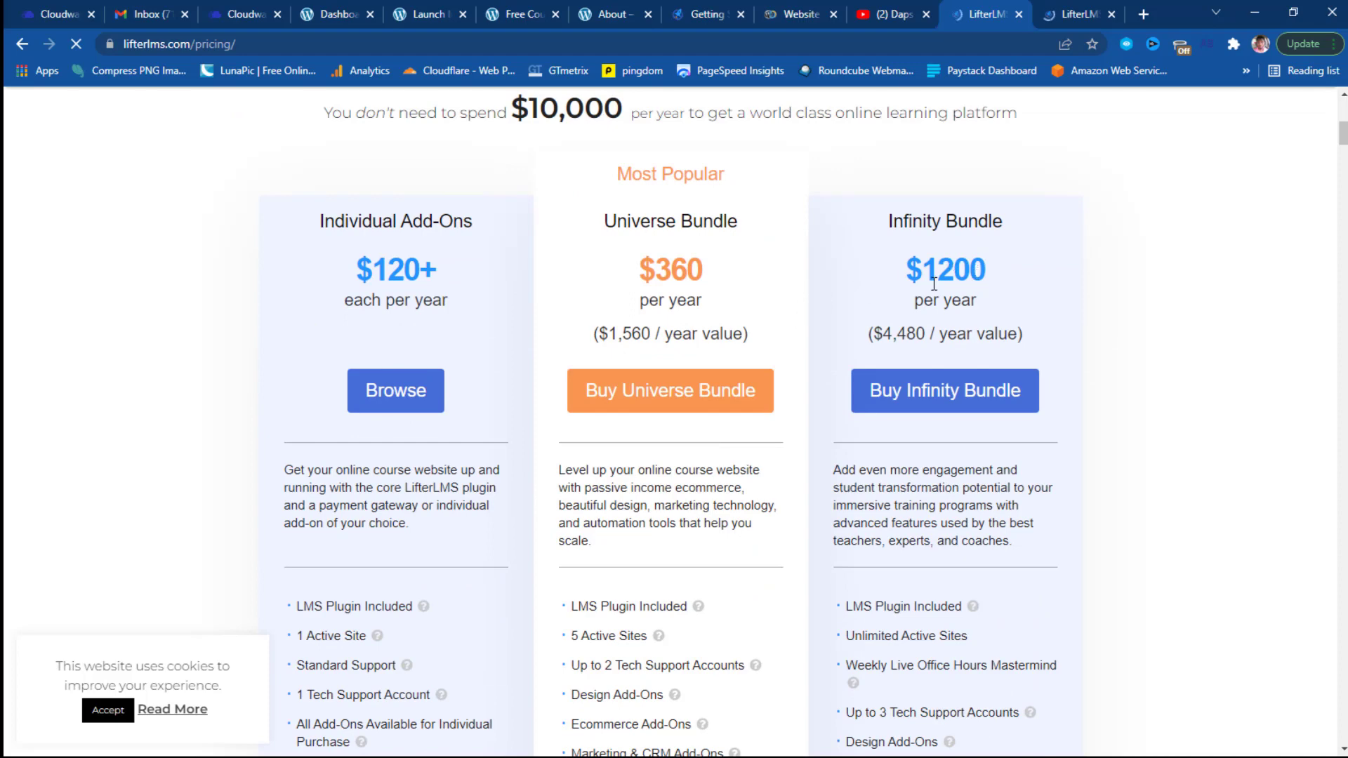
{"action": "scroll", "coordinate": [934, 284], "scroll_direction": "down", "scroll_amount": 3}
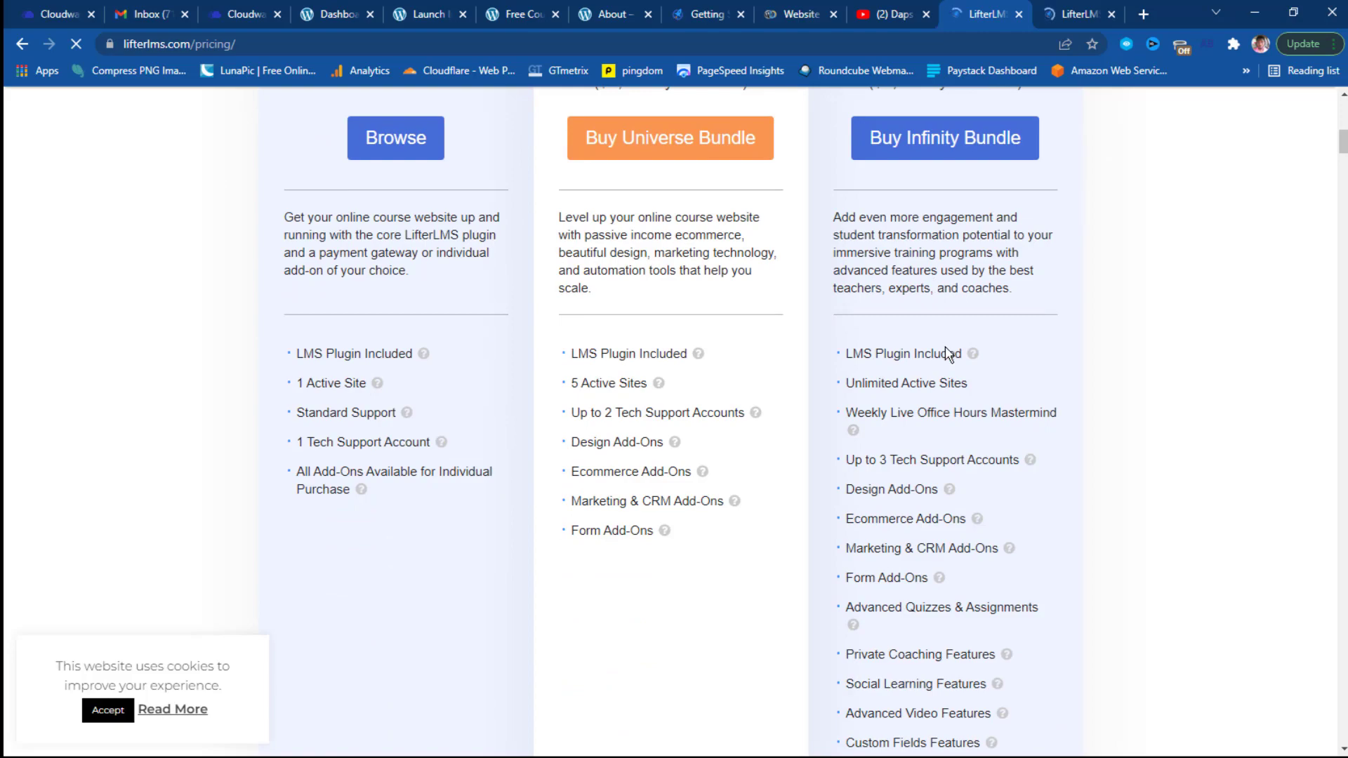
{"action": "scroll", "coordinate": [952, 351], "scroll_direction": "up", "scroll_amount": 4}
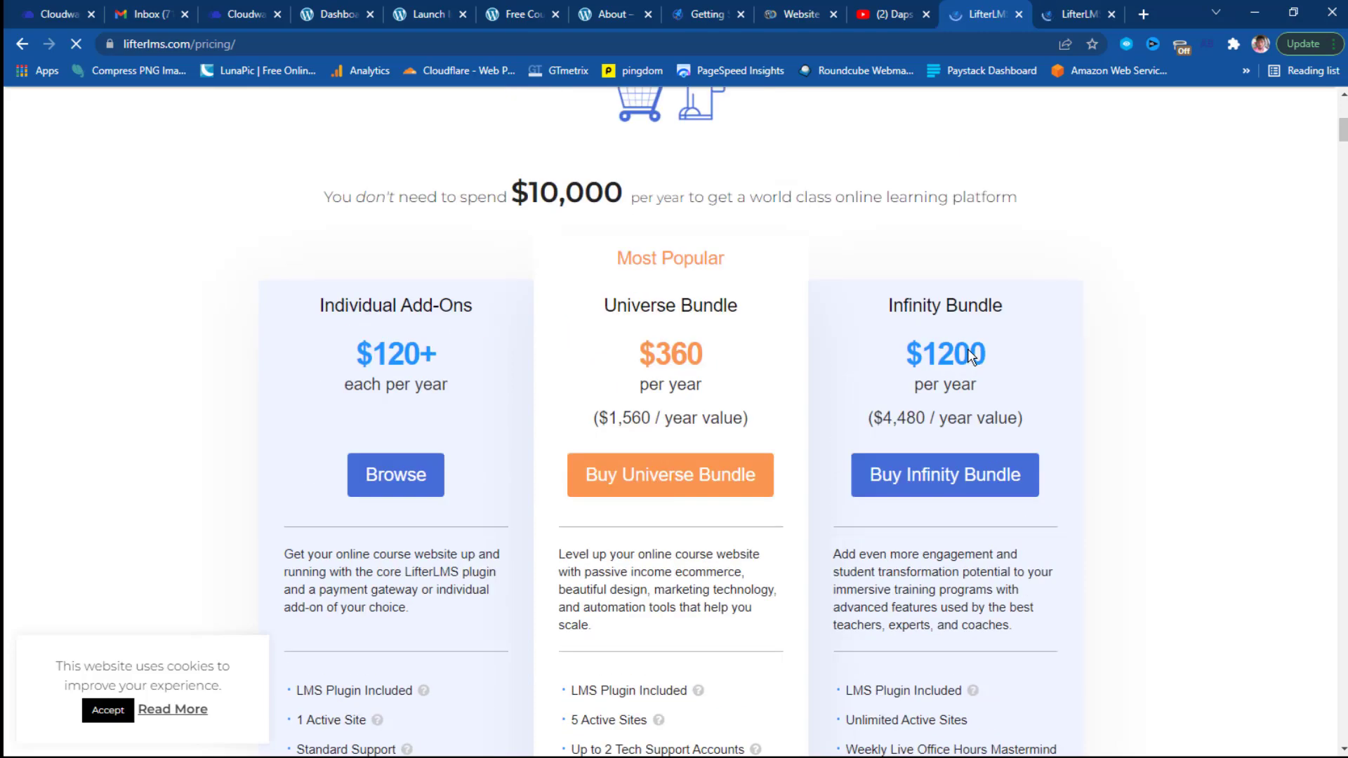
{"action": "scroll", "coordinate": [968, 348], "scroll_direction": "down", "scroll_amount": 3}
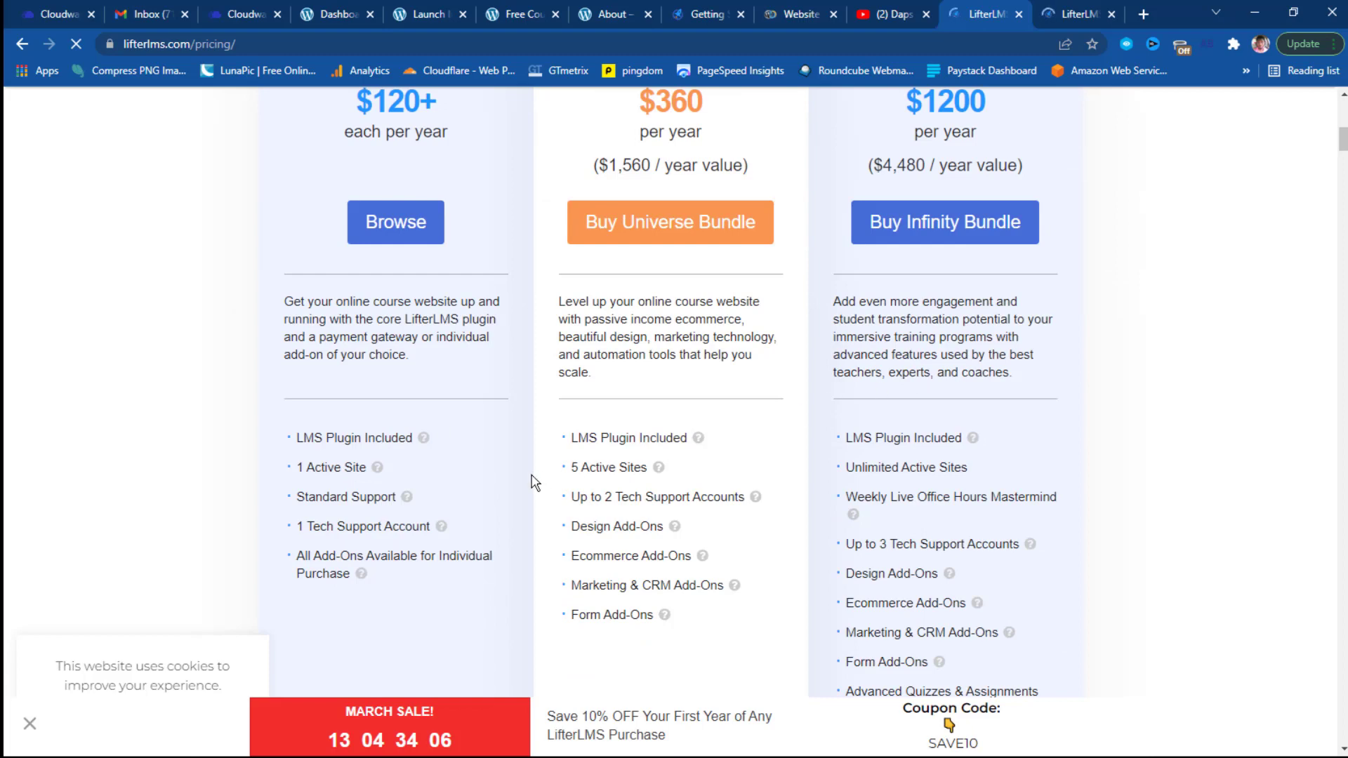
{"action": "scroll", "coordinate": [718, 416], "scroll_direction": "up", "scroll_amount": 3}
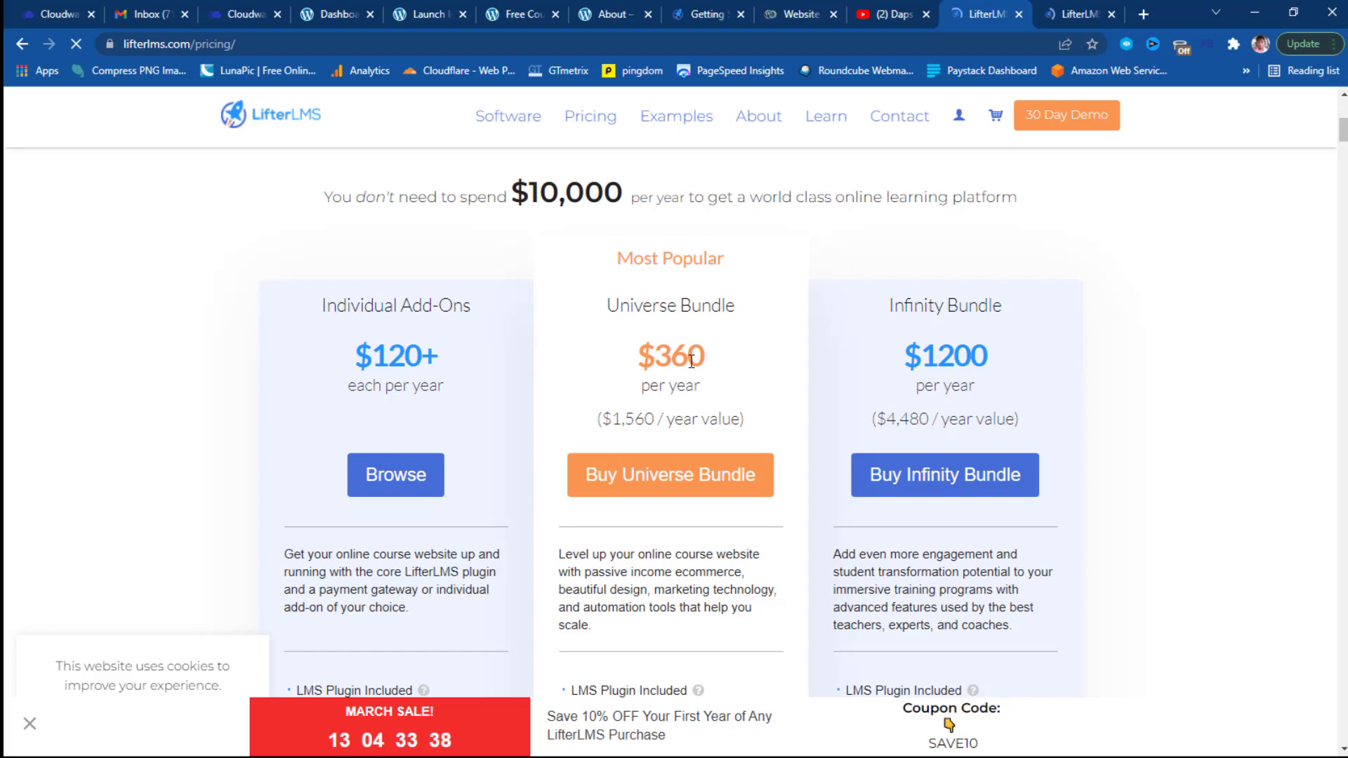
Review the pricing tiers: Individual Add-Ons $120+, Universe Bundle $360 and Infinity Bundle $1200 yearly.
{"action": "scroll", "coordinate": [754, 403], "scroll_direction": "down", "scroll_amount": 4}
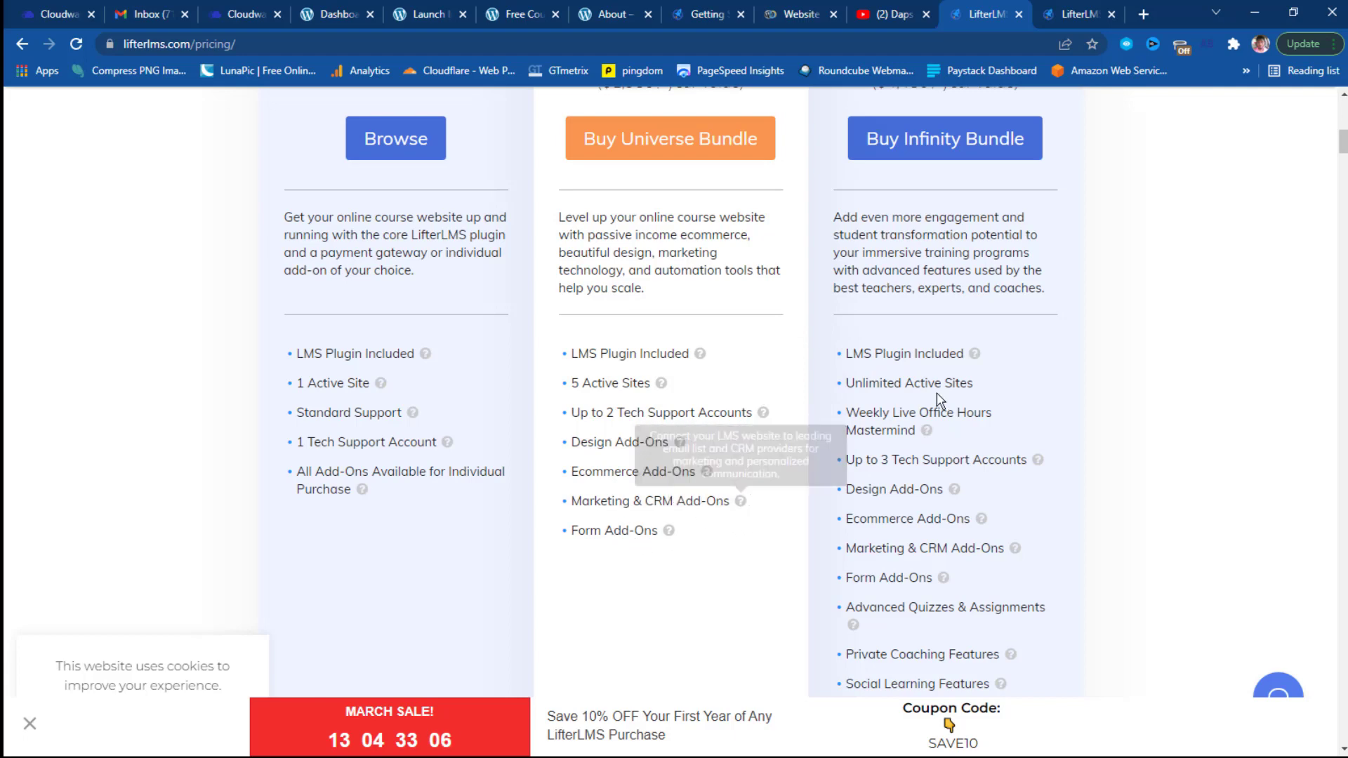
{"action": "scroll", "coordinate": [947, 387], "scroll_direction": "down", "scroll_amount": 1}
{"action": "scroll", "coordinate": [947, 388], "scroll_direction": "down", "scroll_amount": 2}
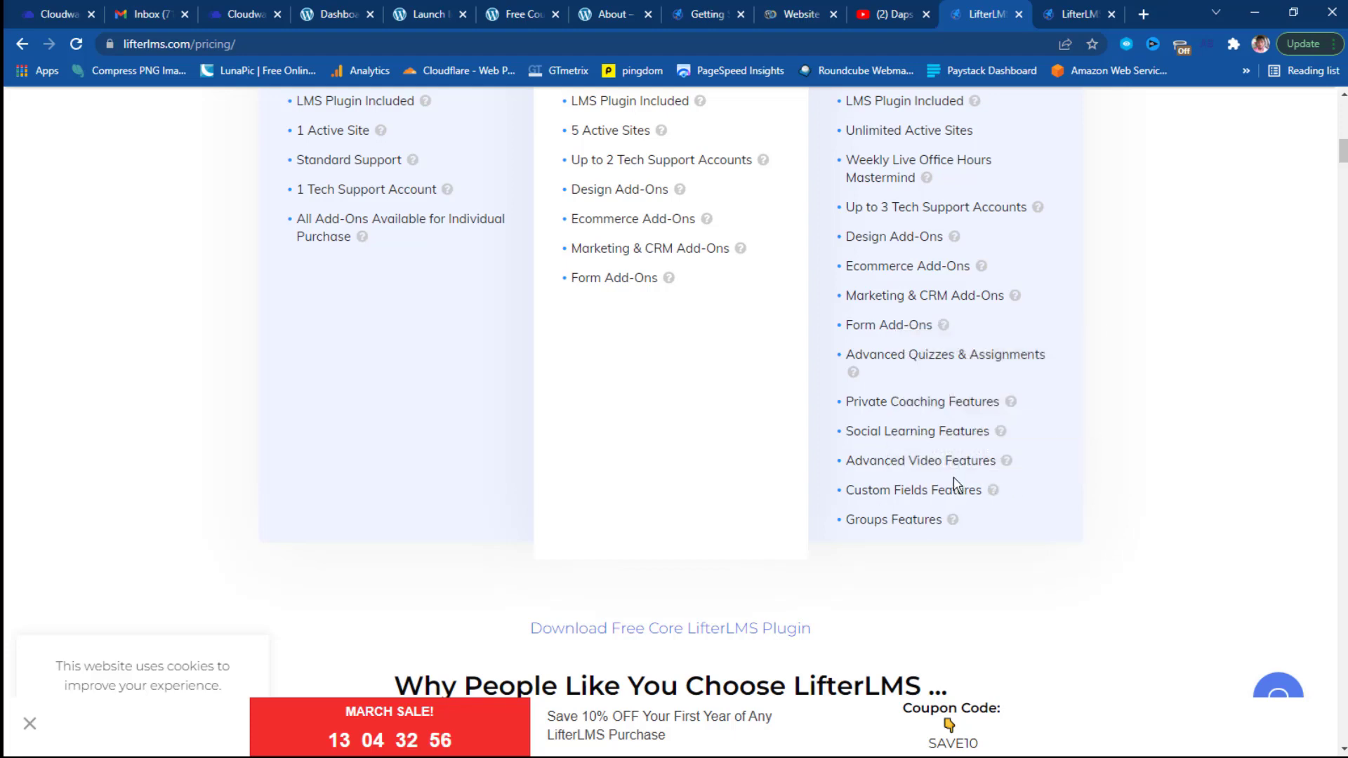
{"action": "scroll", "coordinate": [899, 487], "scroll_direction": "up", "scroll_amount": 1}
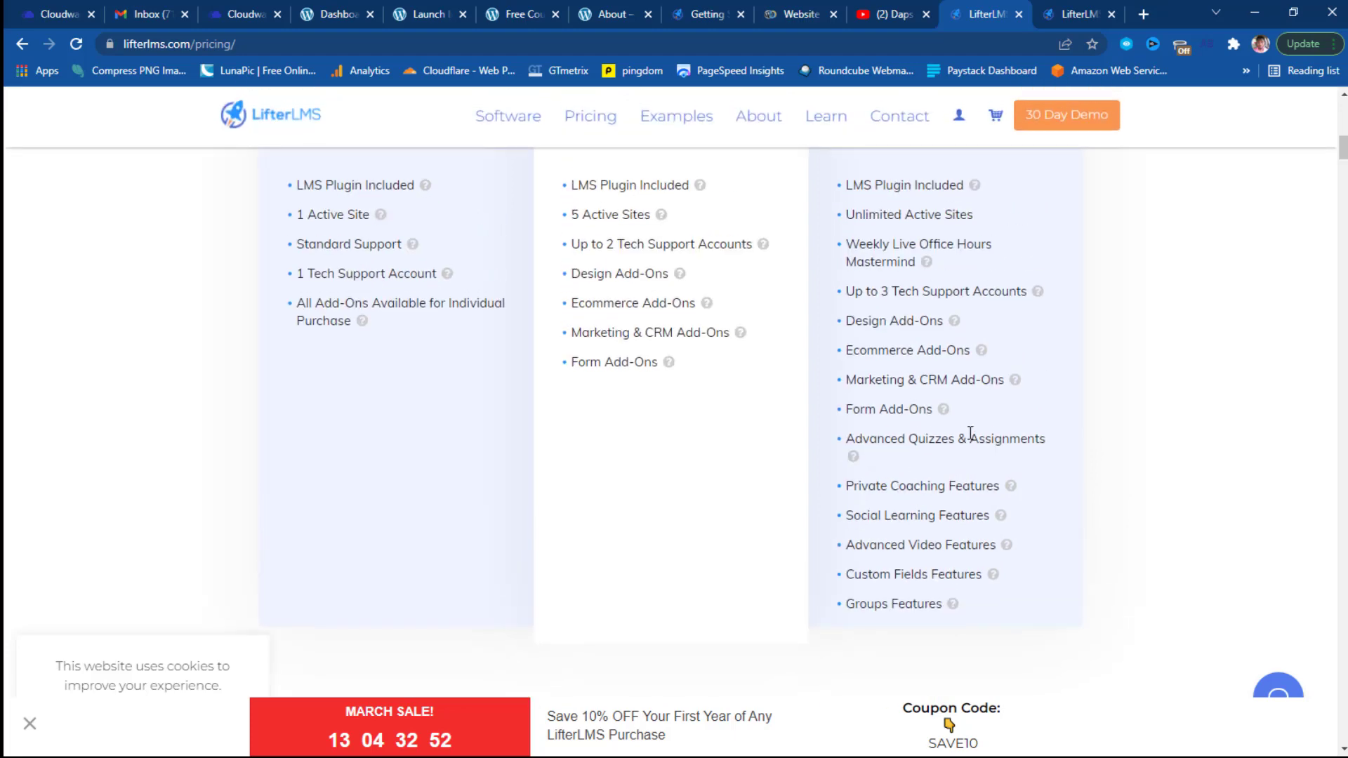
{"action": "scroll", "coordinate": [971, 433], "scroll_direction": "up", "scroll_amount": 3}
{"action": "scroll", "coordinate": [972, 436], "scroll_direction": "up", "scroll_amount": 3}
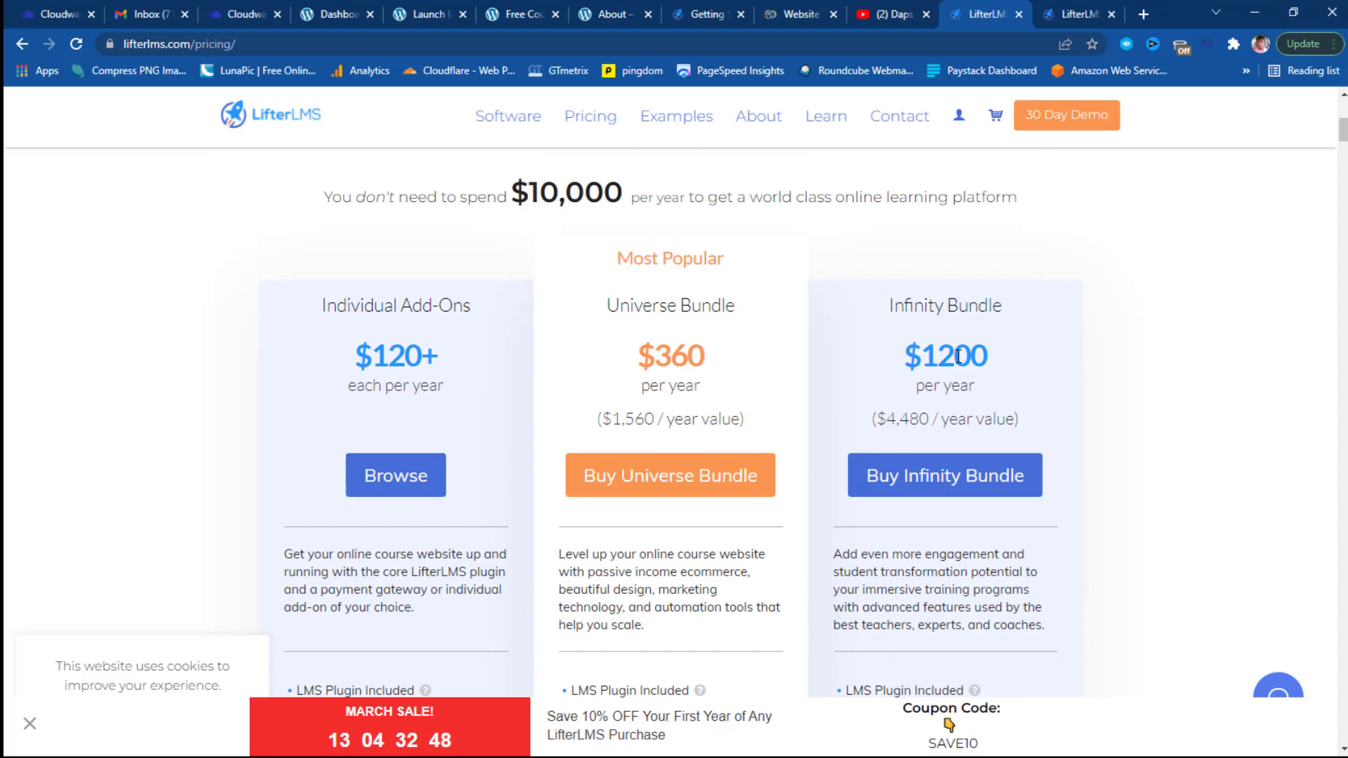
{"action": "scroll", "coordinate": [958, 356], "scroll_direction": "down", "scroll_amount": 10}
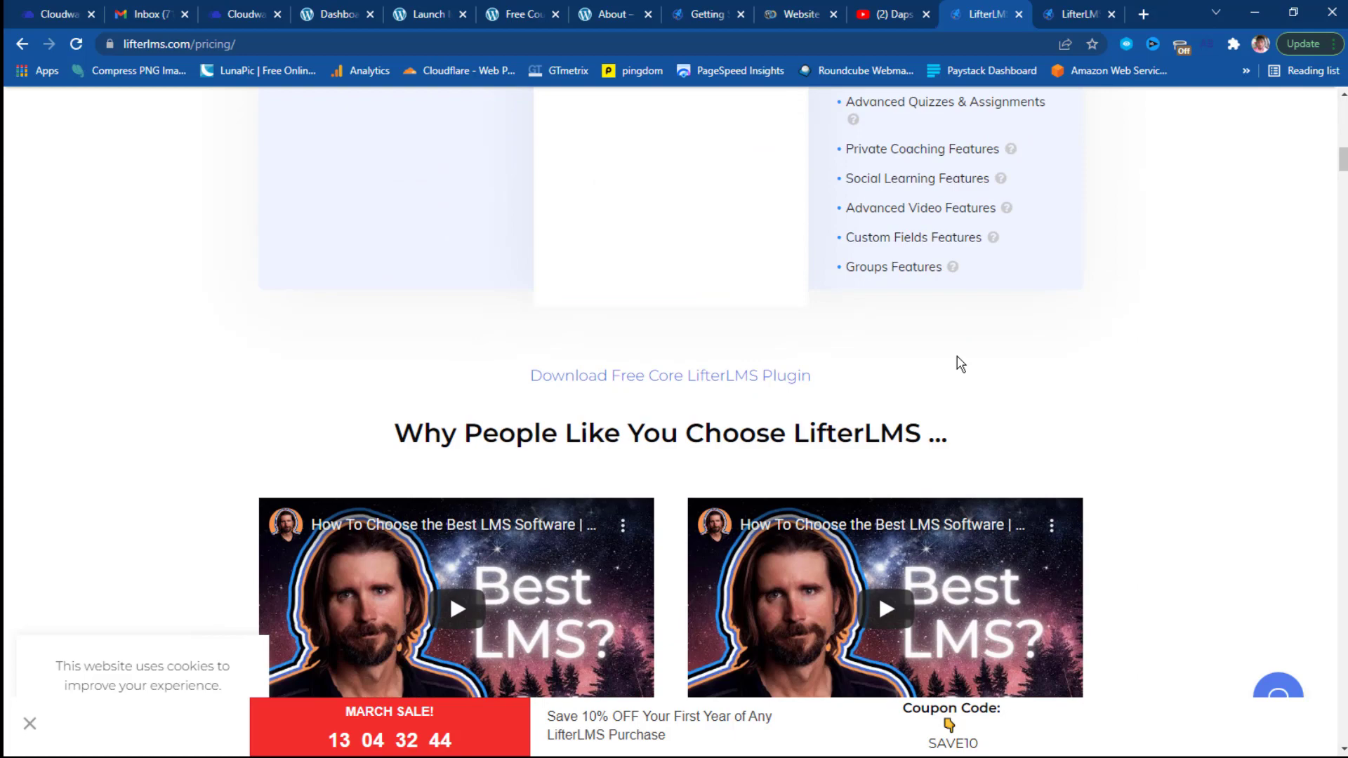
{"action": "scroll", "coordinate": [960, 363], "scroll_direction": "down", "scroll_amount": 5}
{"action": "scroll", "coordinate": [960, 362], "scroll_direction": "up", "scroll_amount": 10}
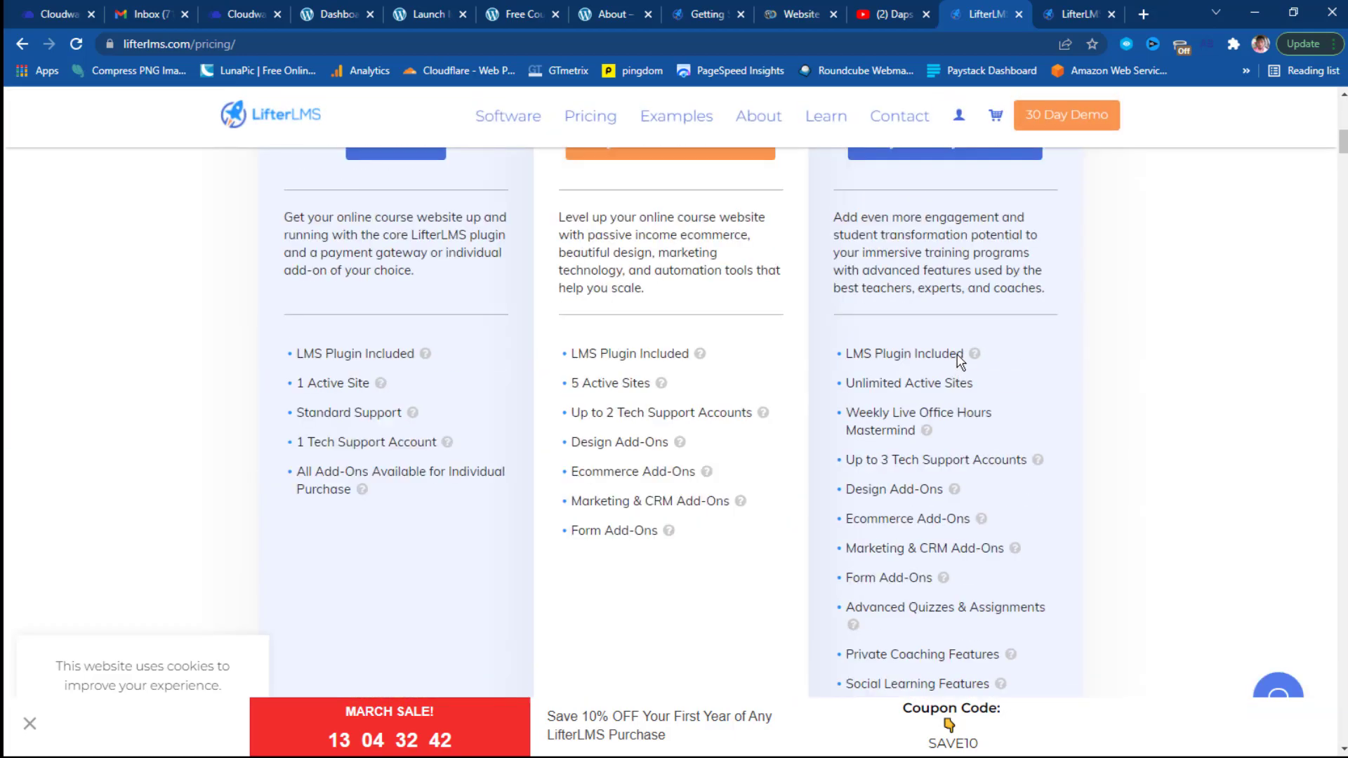
{"action": "scroll", "coordinate": [960, 362], "scroll_direction": "up", "scroll_amount": 10}
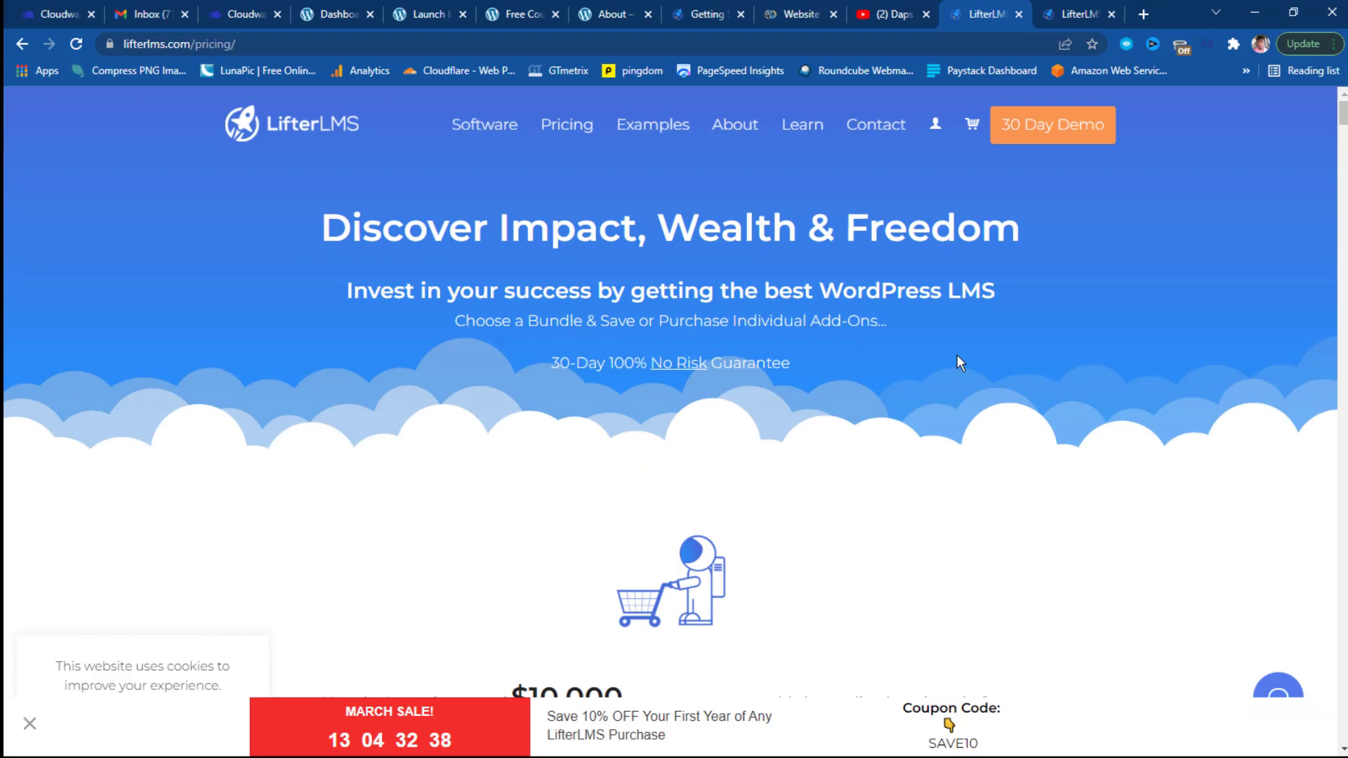
Switch to the last LifterLMS tab and close the duplicate pricing page.
{"action": "left_click", "coordinate": [1086, 16]}
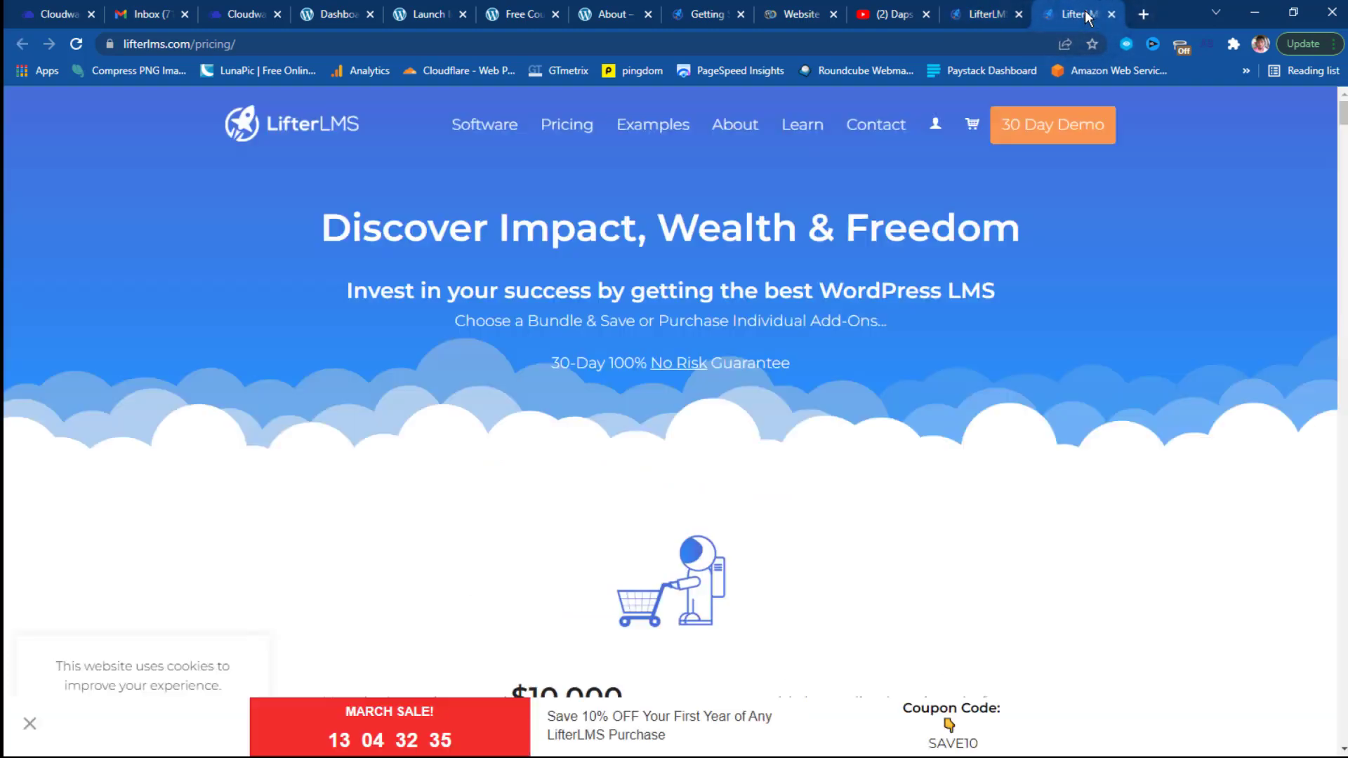
{"action": "scroll", "coordinate": [819, 364], "scroll_direction": "down", "scroll_amount": 5}
{"action": "scroll", "coordinate": [823, 365], "scroll_direction": "down", "scroll_amount": 3}
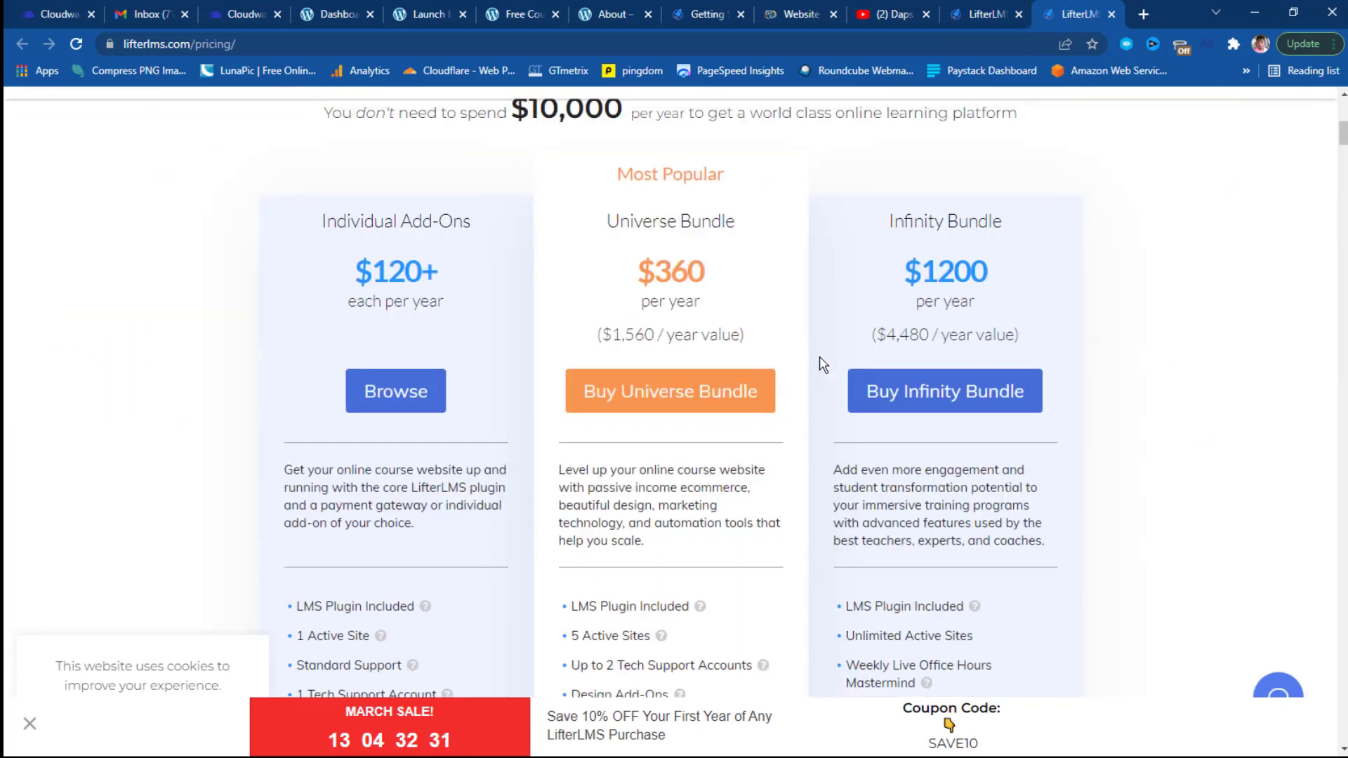
{"action": "left_click", "coordinate": [1112, 16]}
{"action": "scroll", "coordinate": [653, 426], "scroll_direction": "down", "scroll_amount": 10}
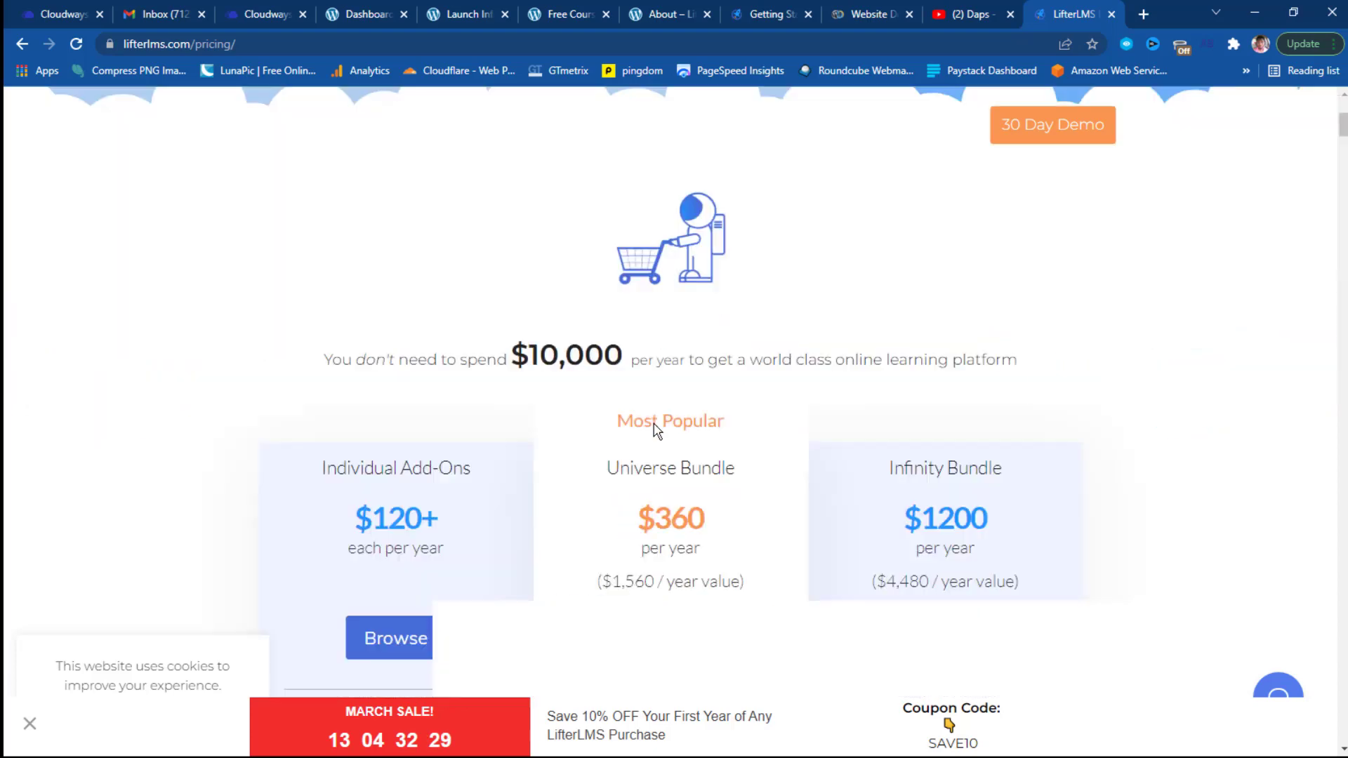